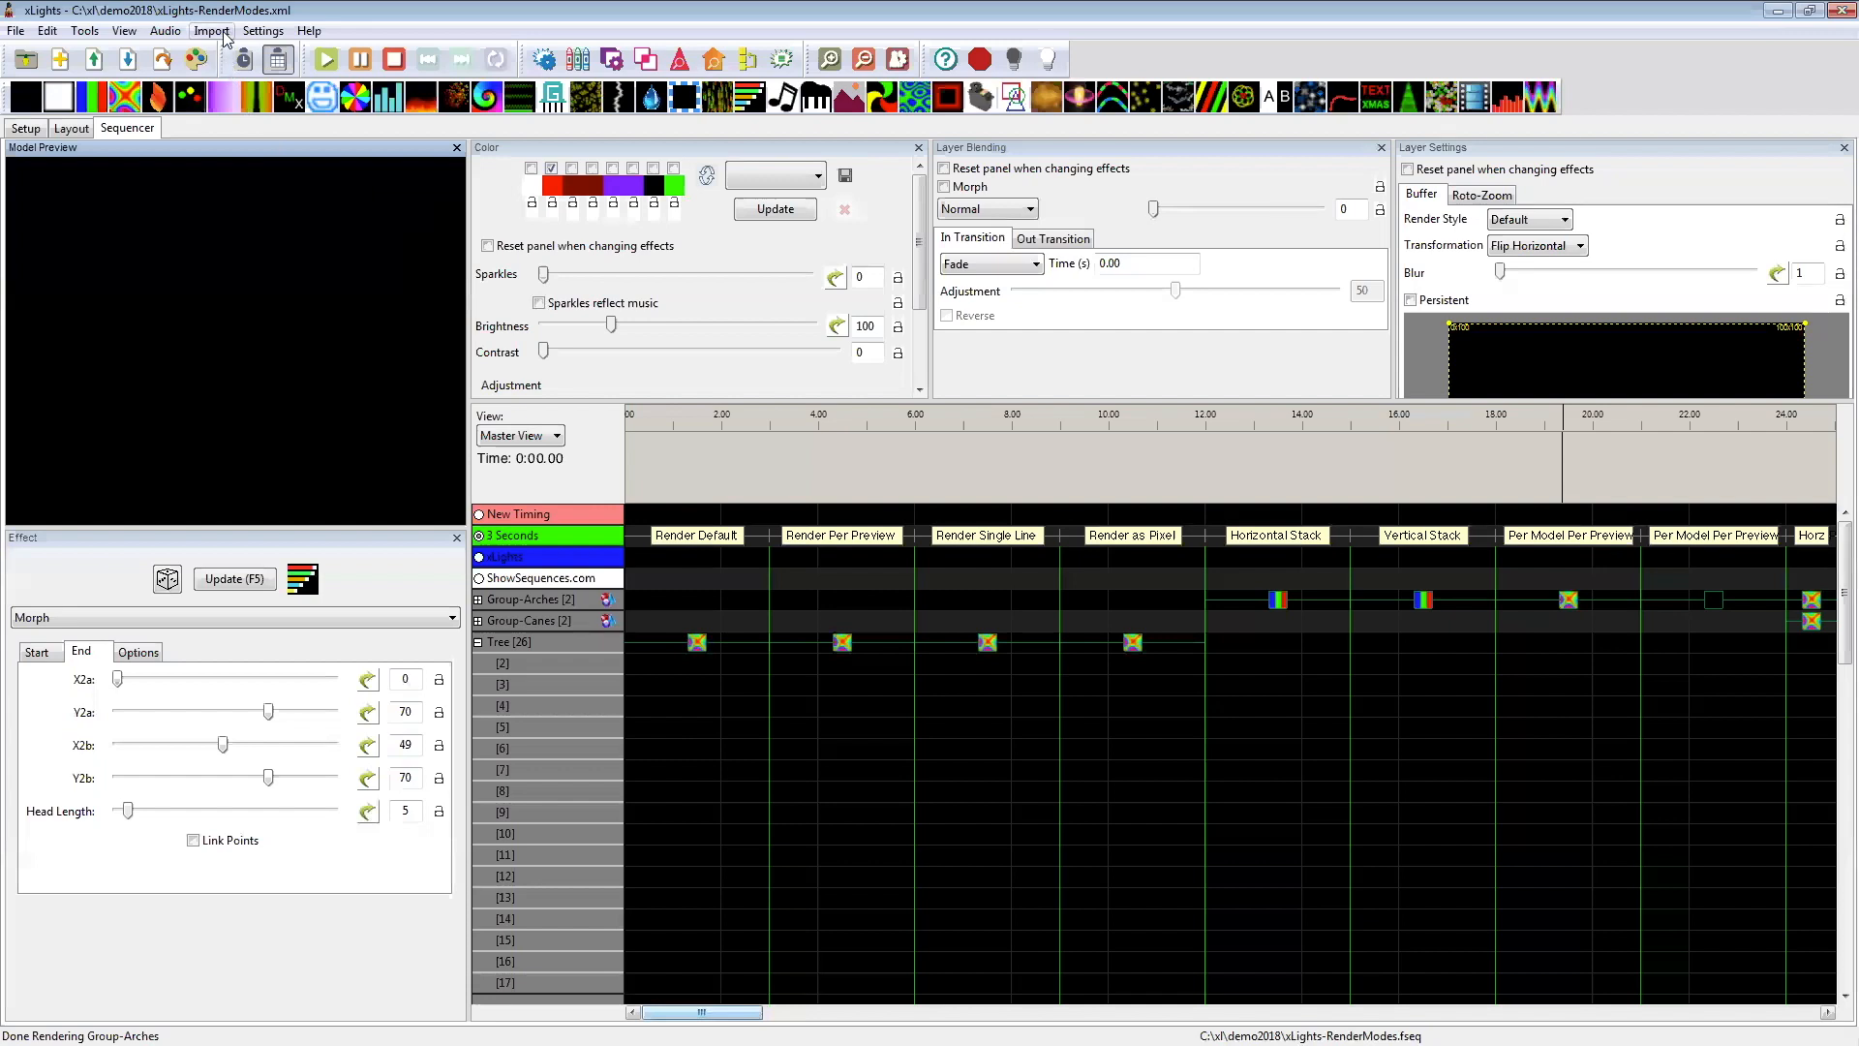
left_click(124, 30)
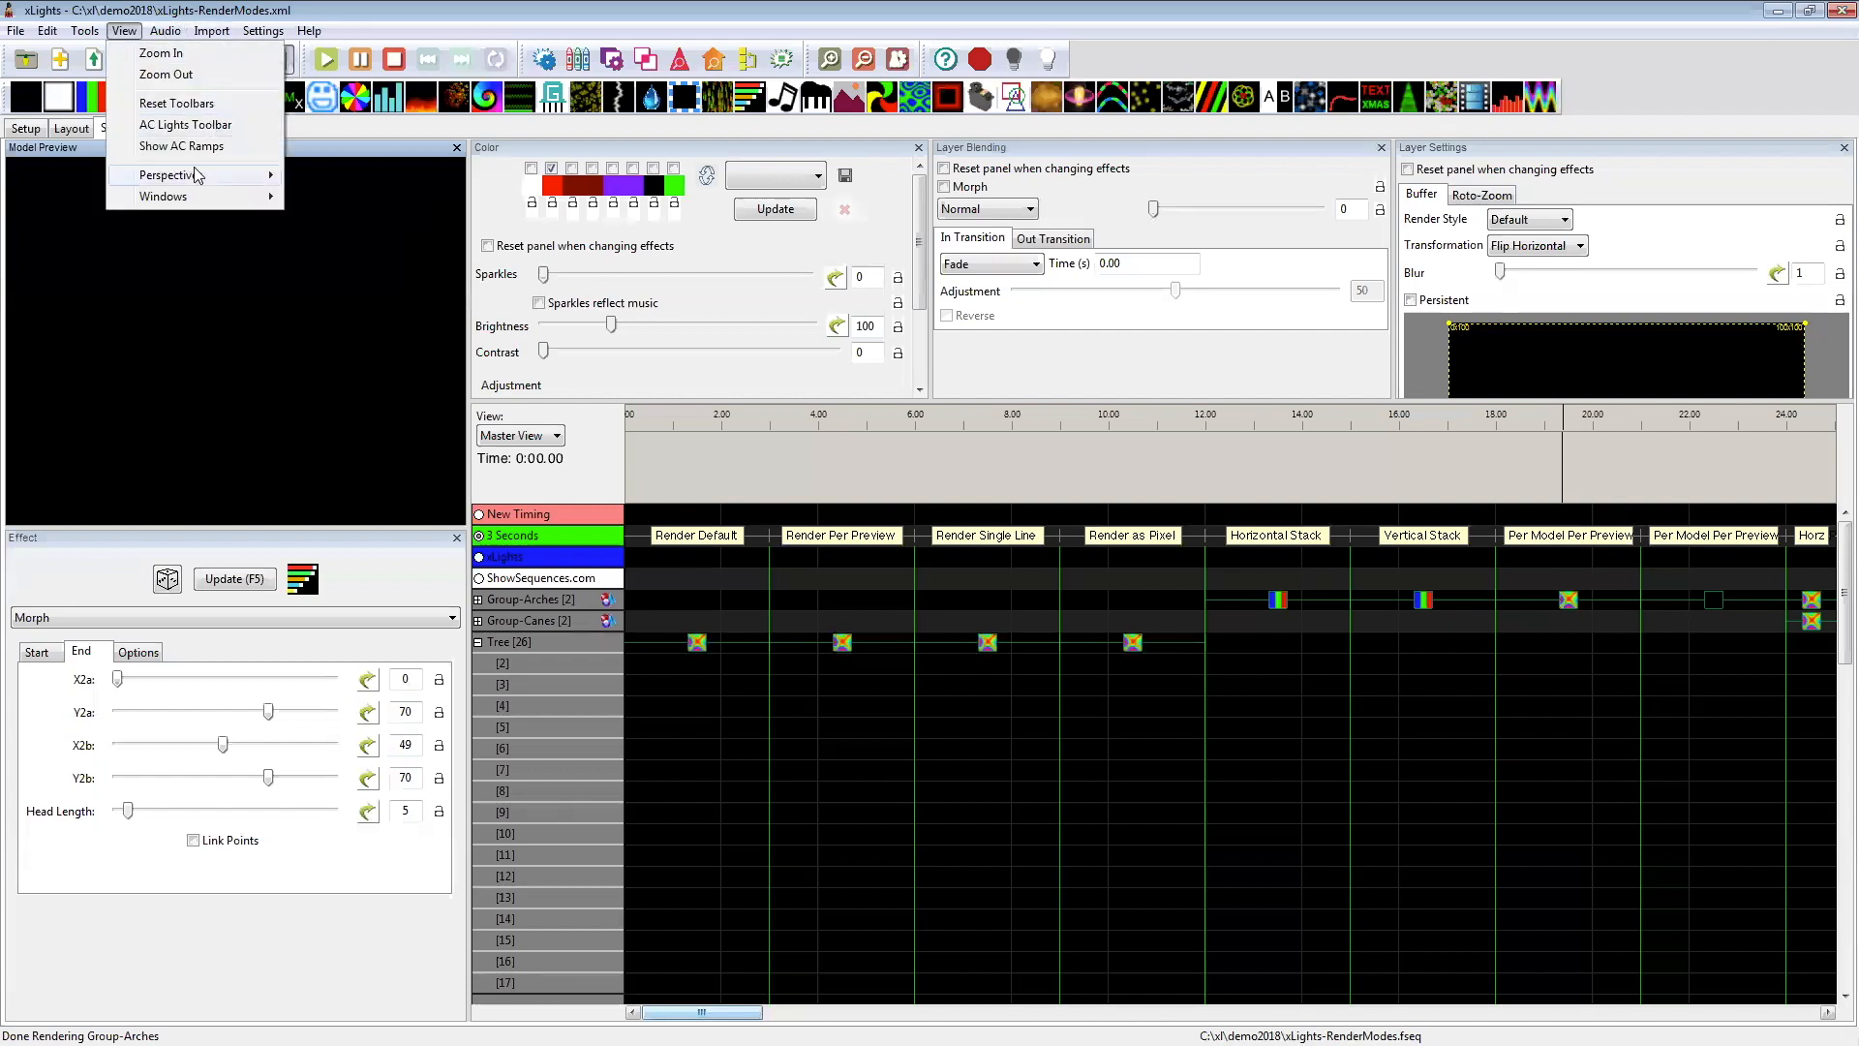
left_click(451, 9)
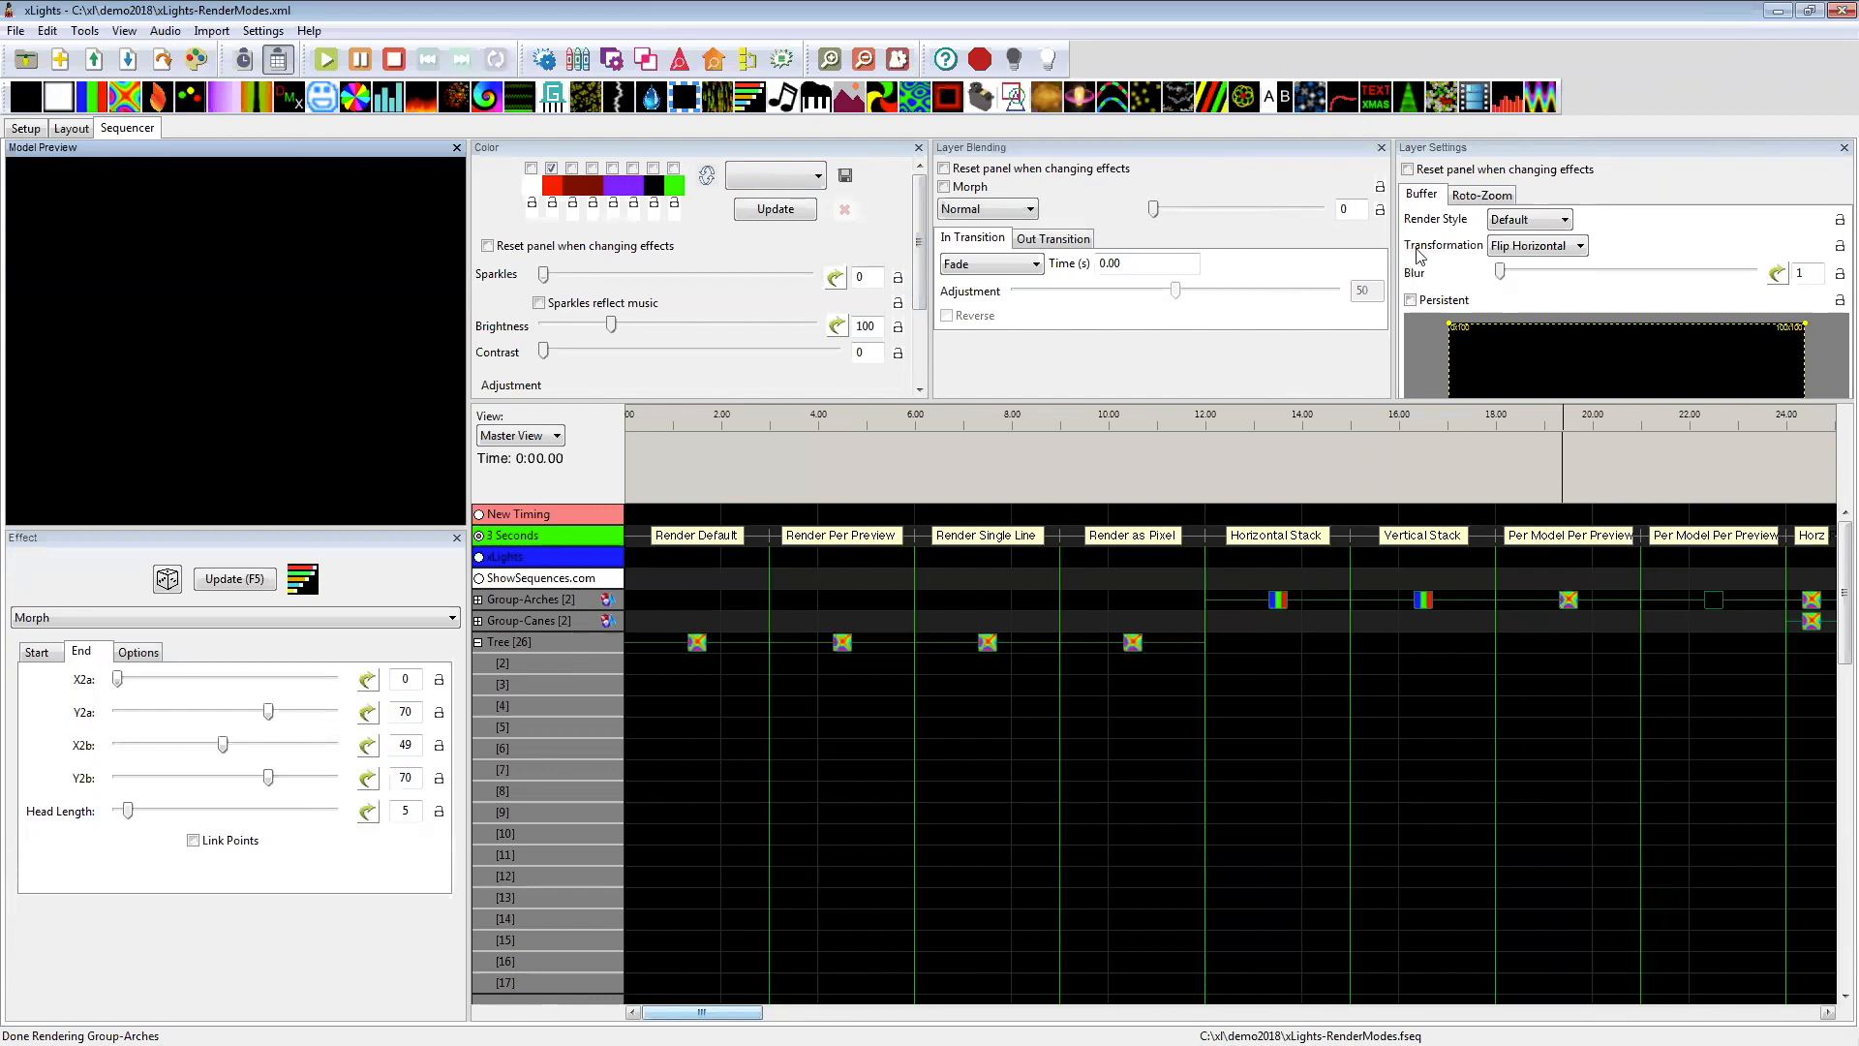
Step: Compare how the Tree's Butterfly effects render with the Default and Per Preview render styles
left_click(1530, 224)
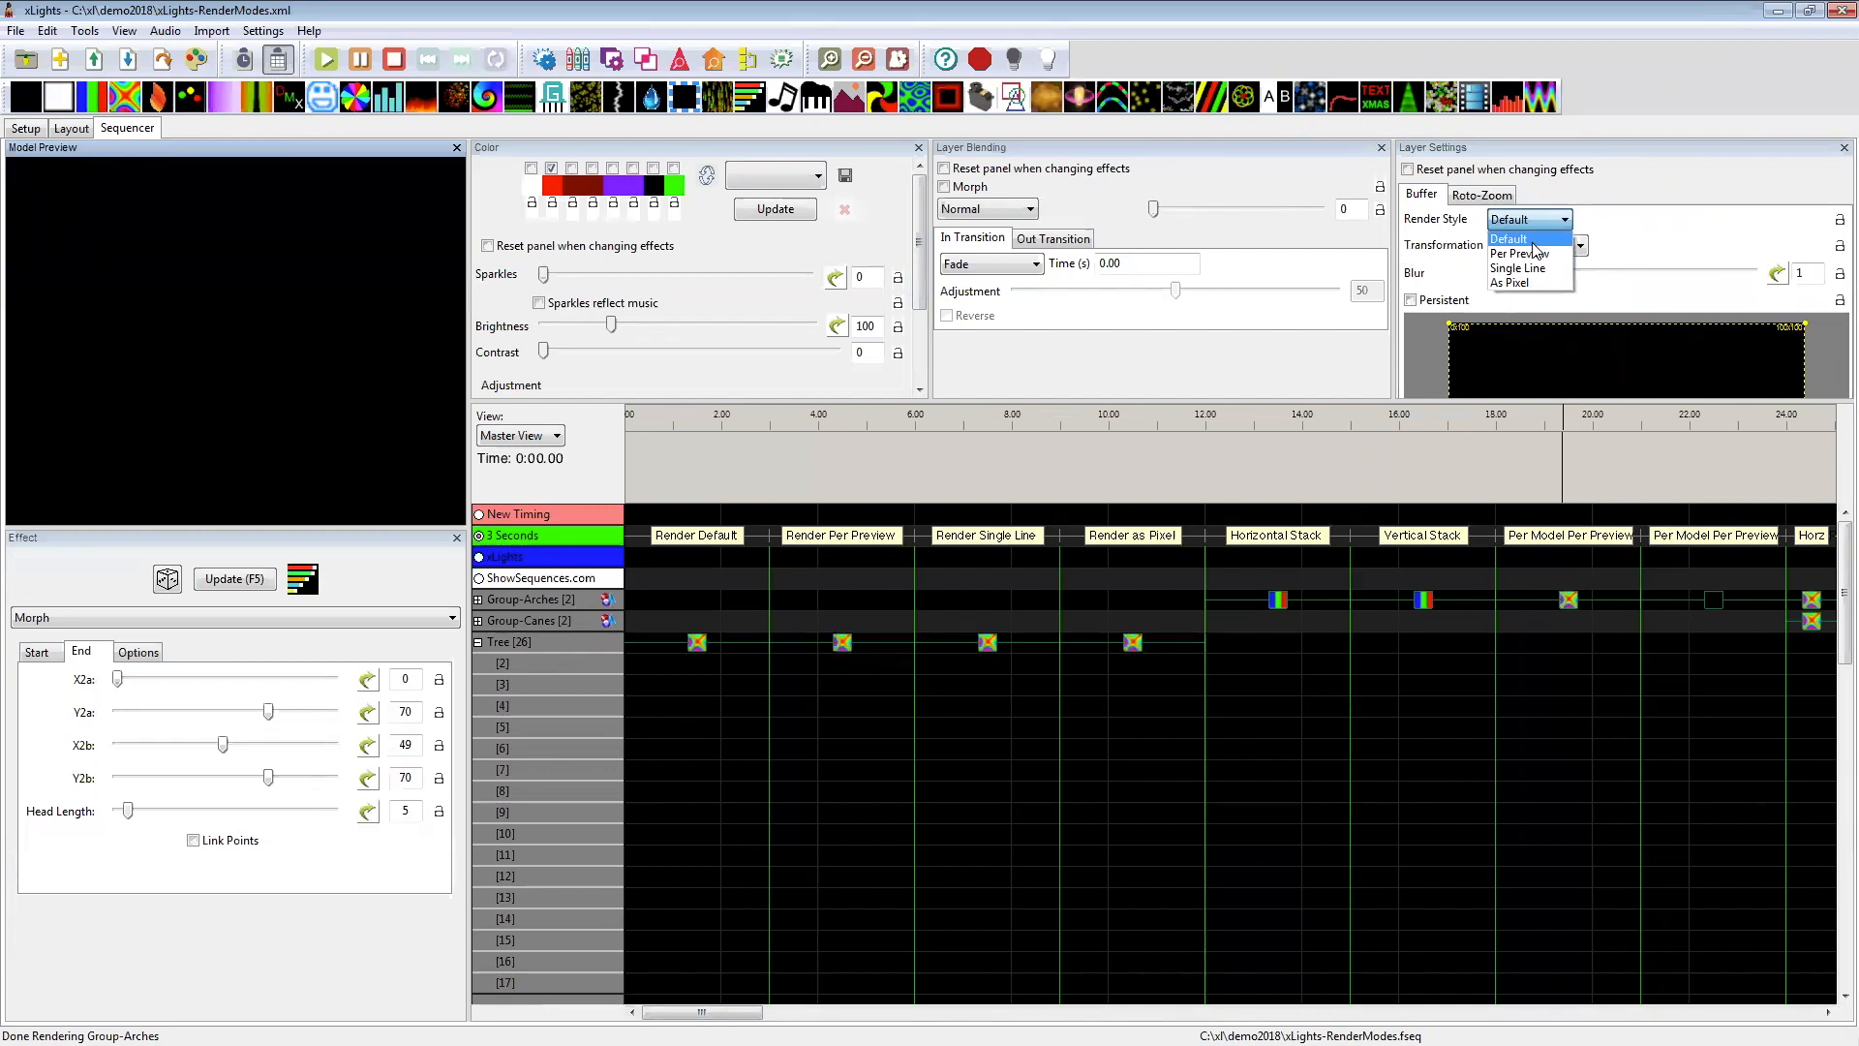
left_click(1533, 241)
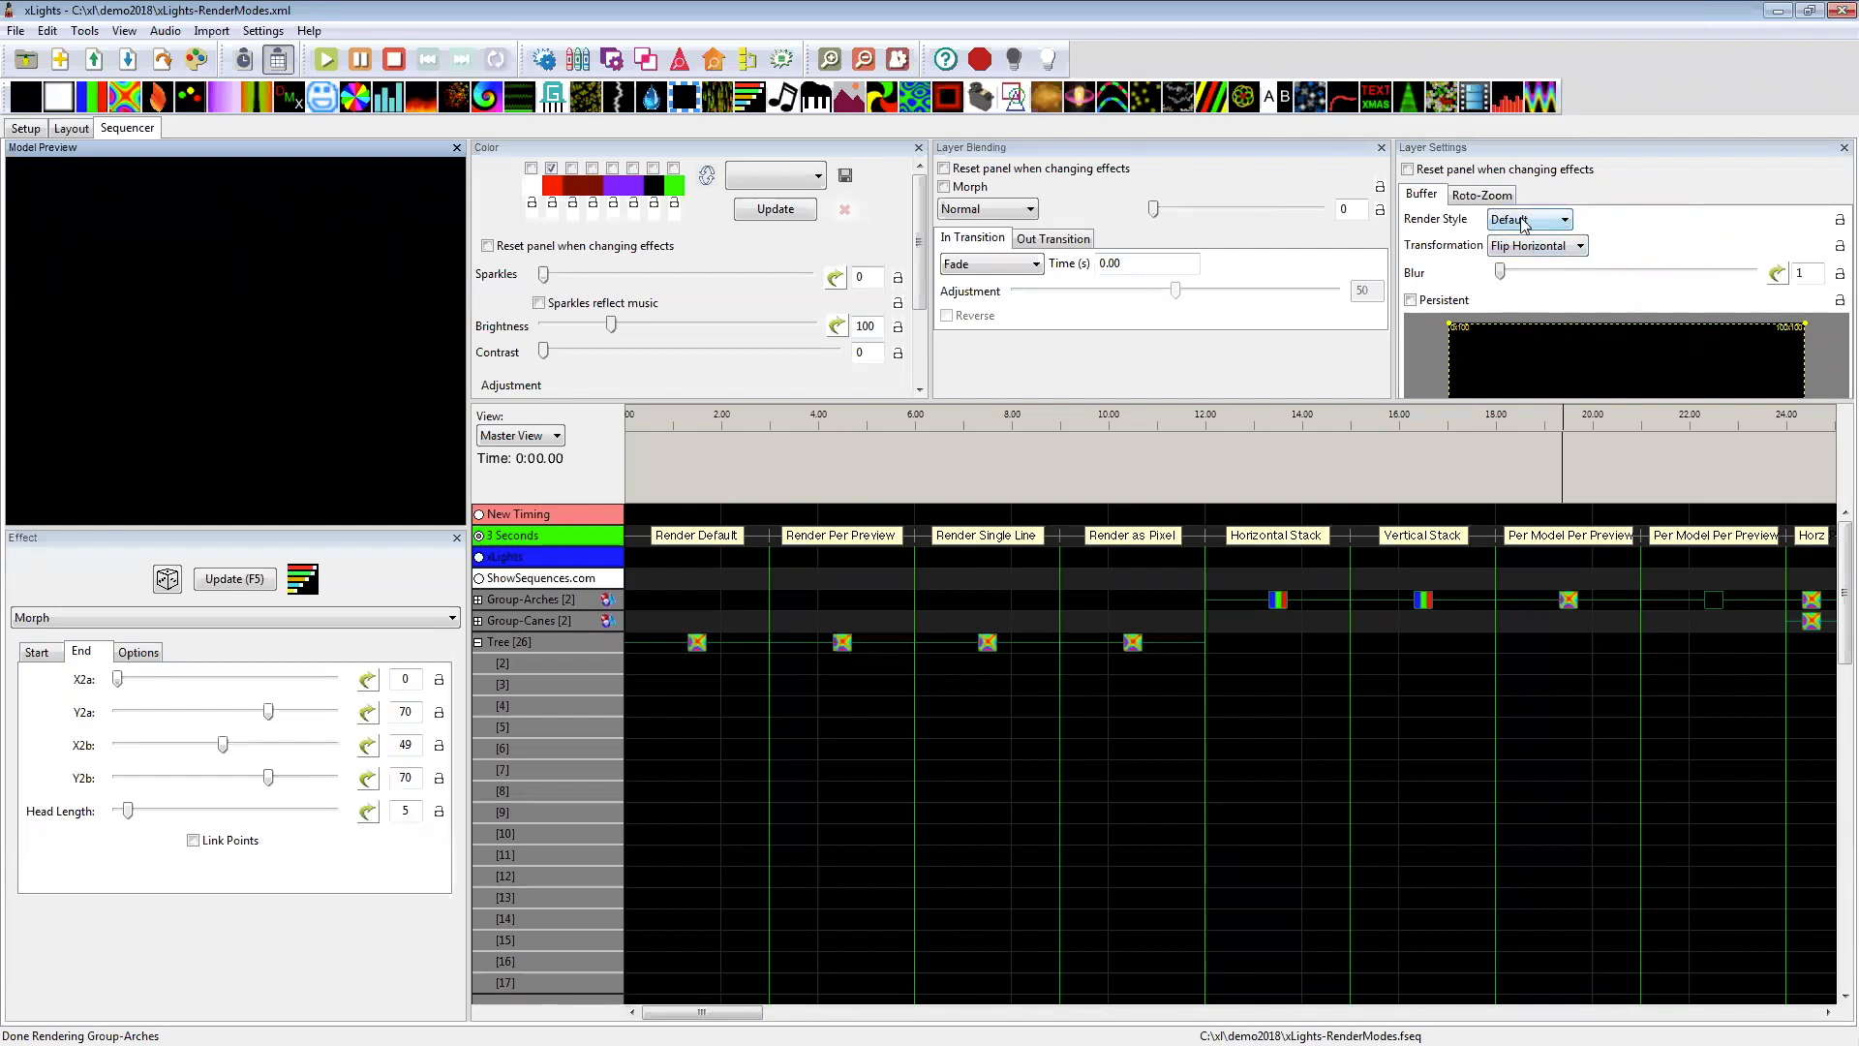
left_click(701, 646)
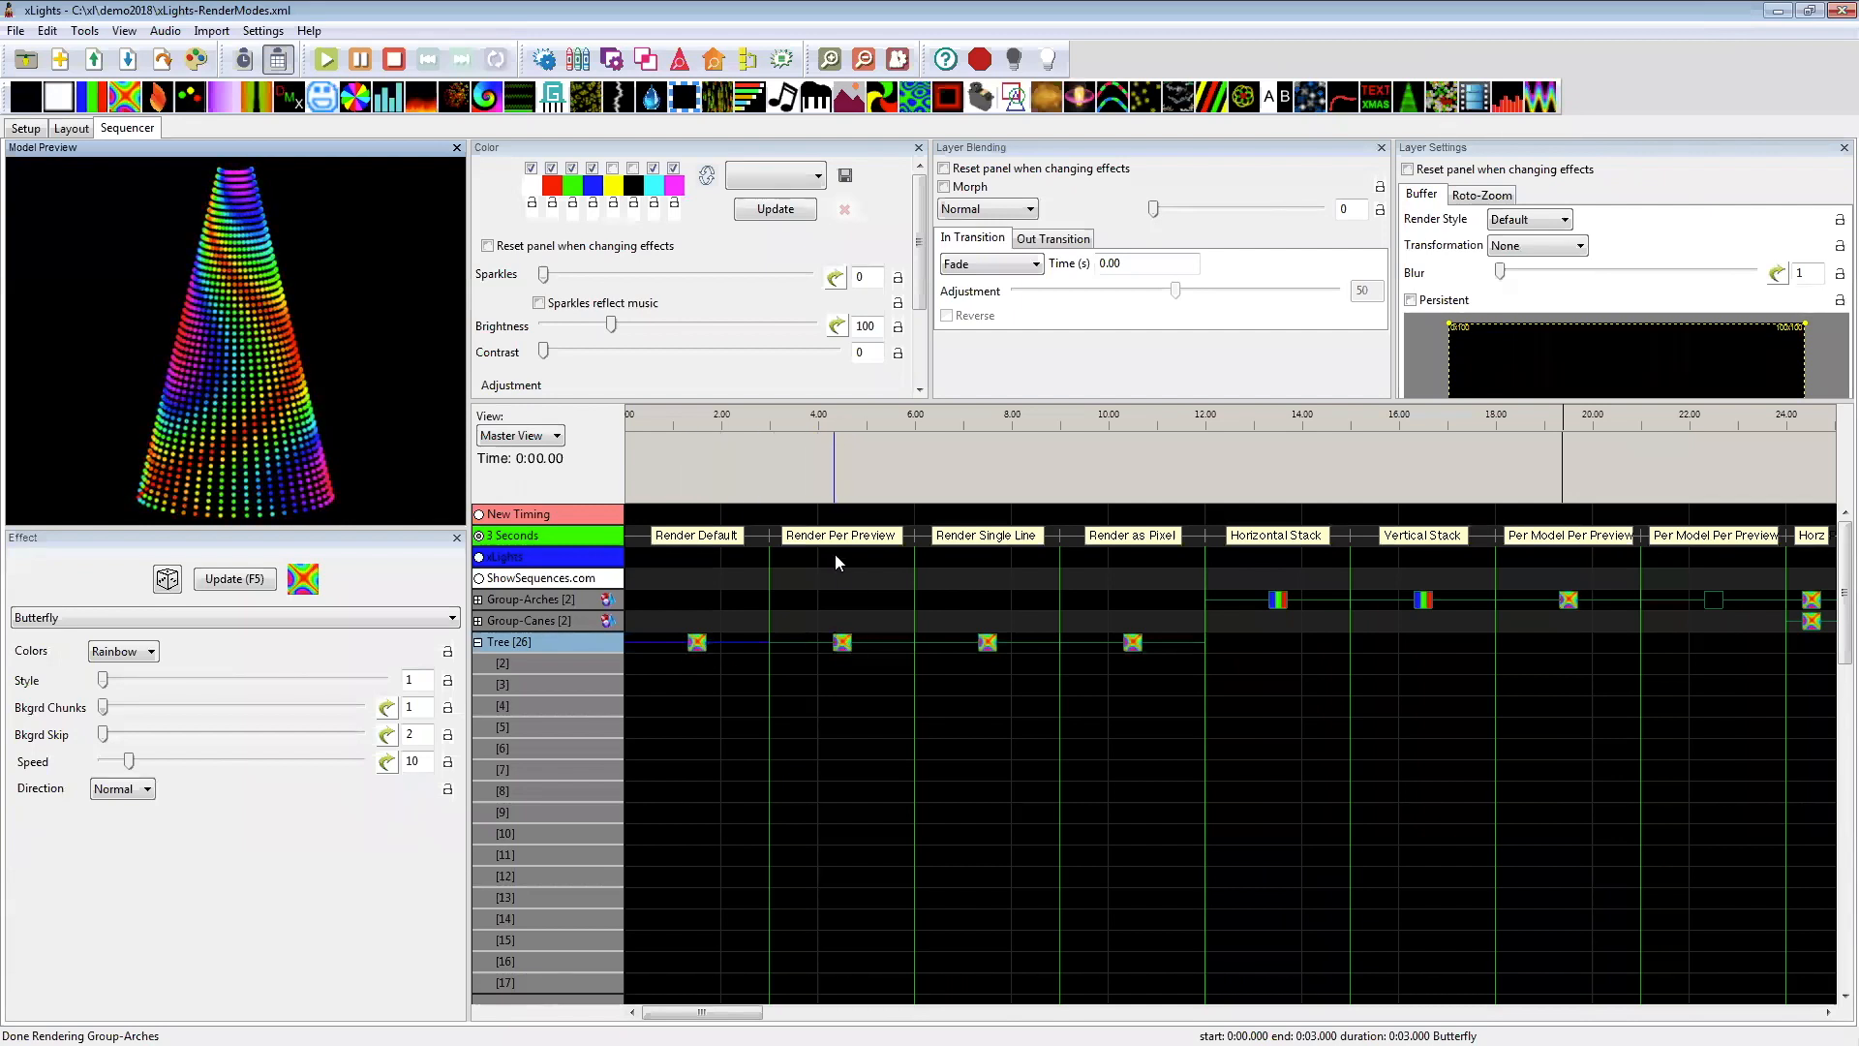
left_click(843, 648)
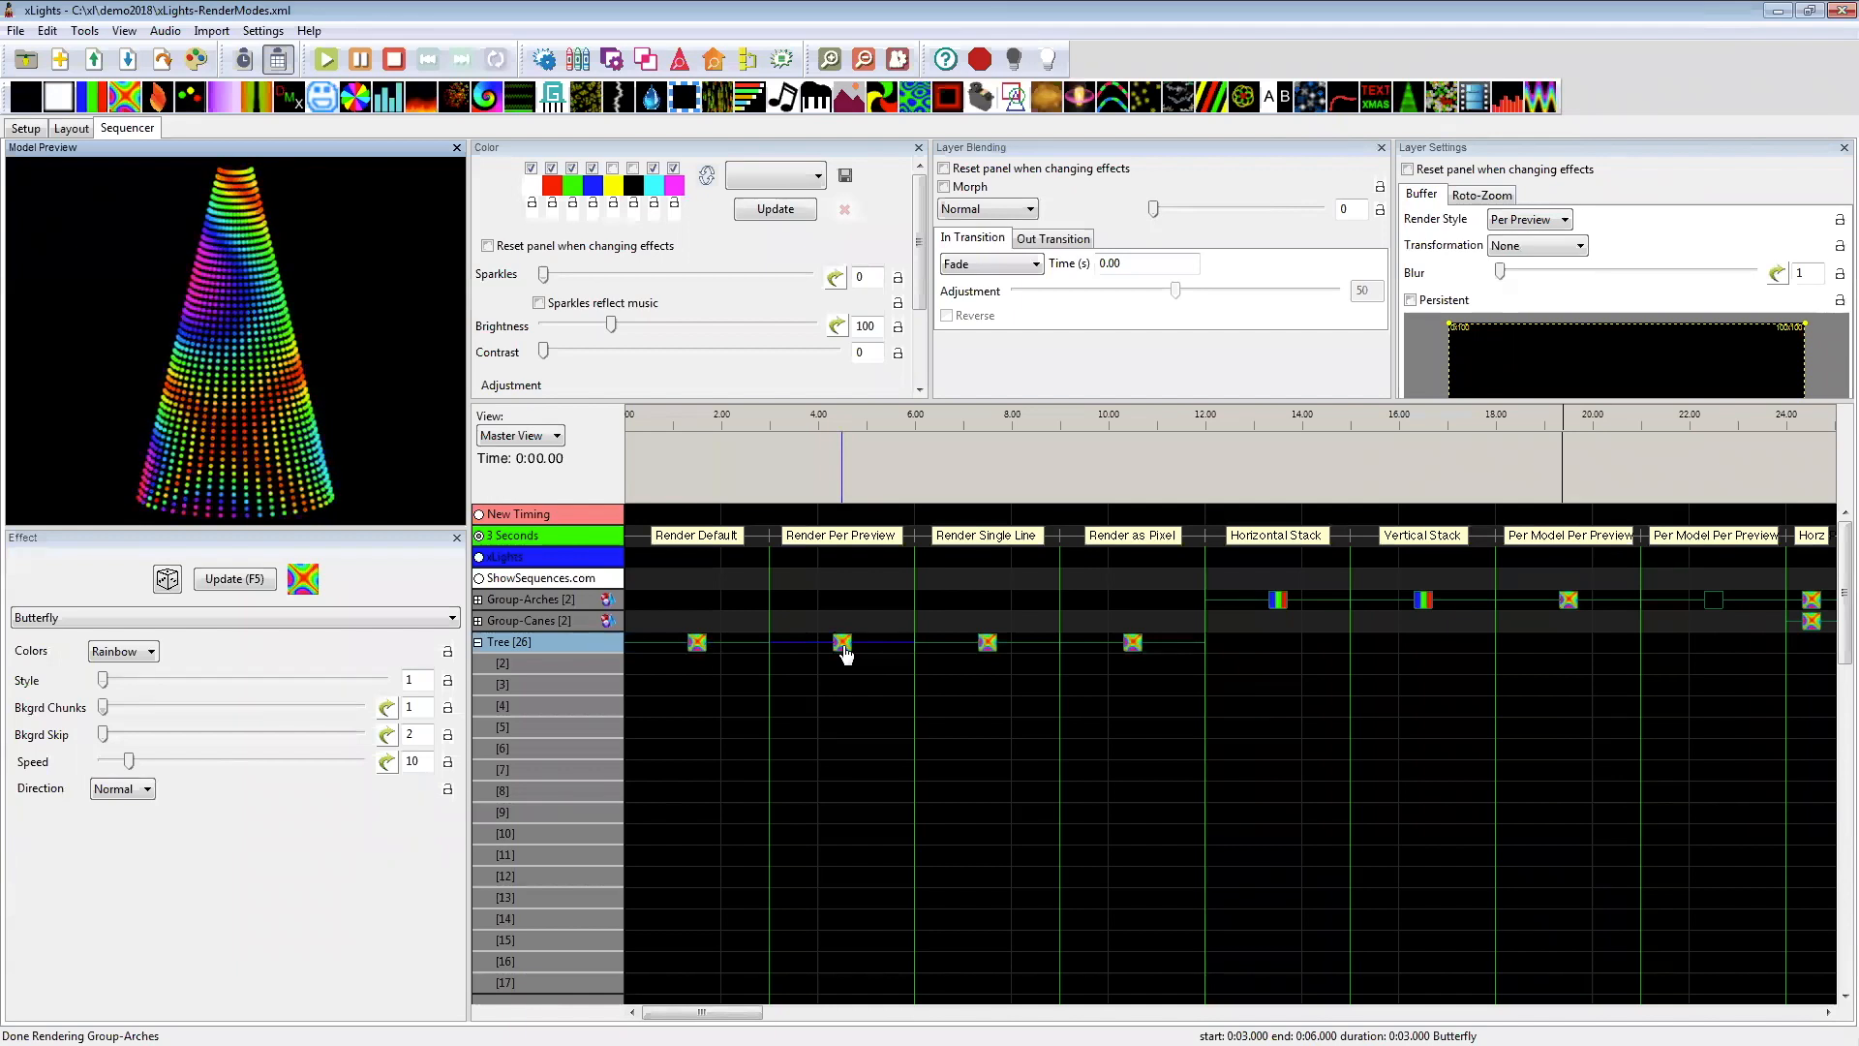
left_click(697, 642)
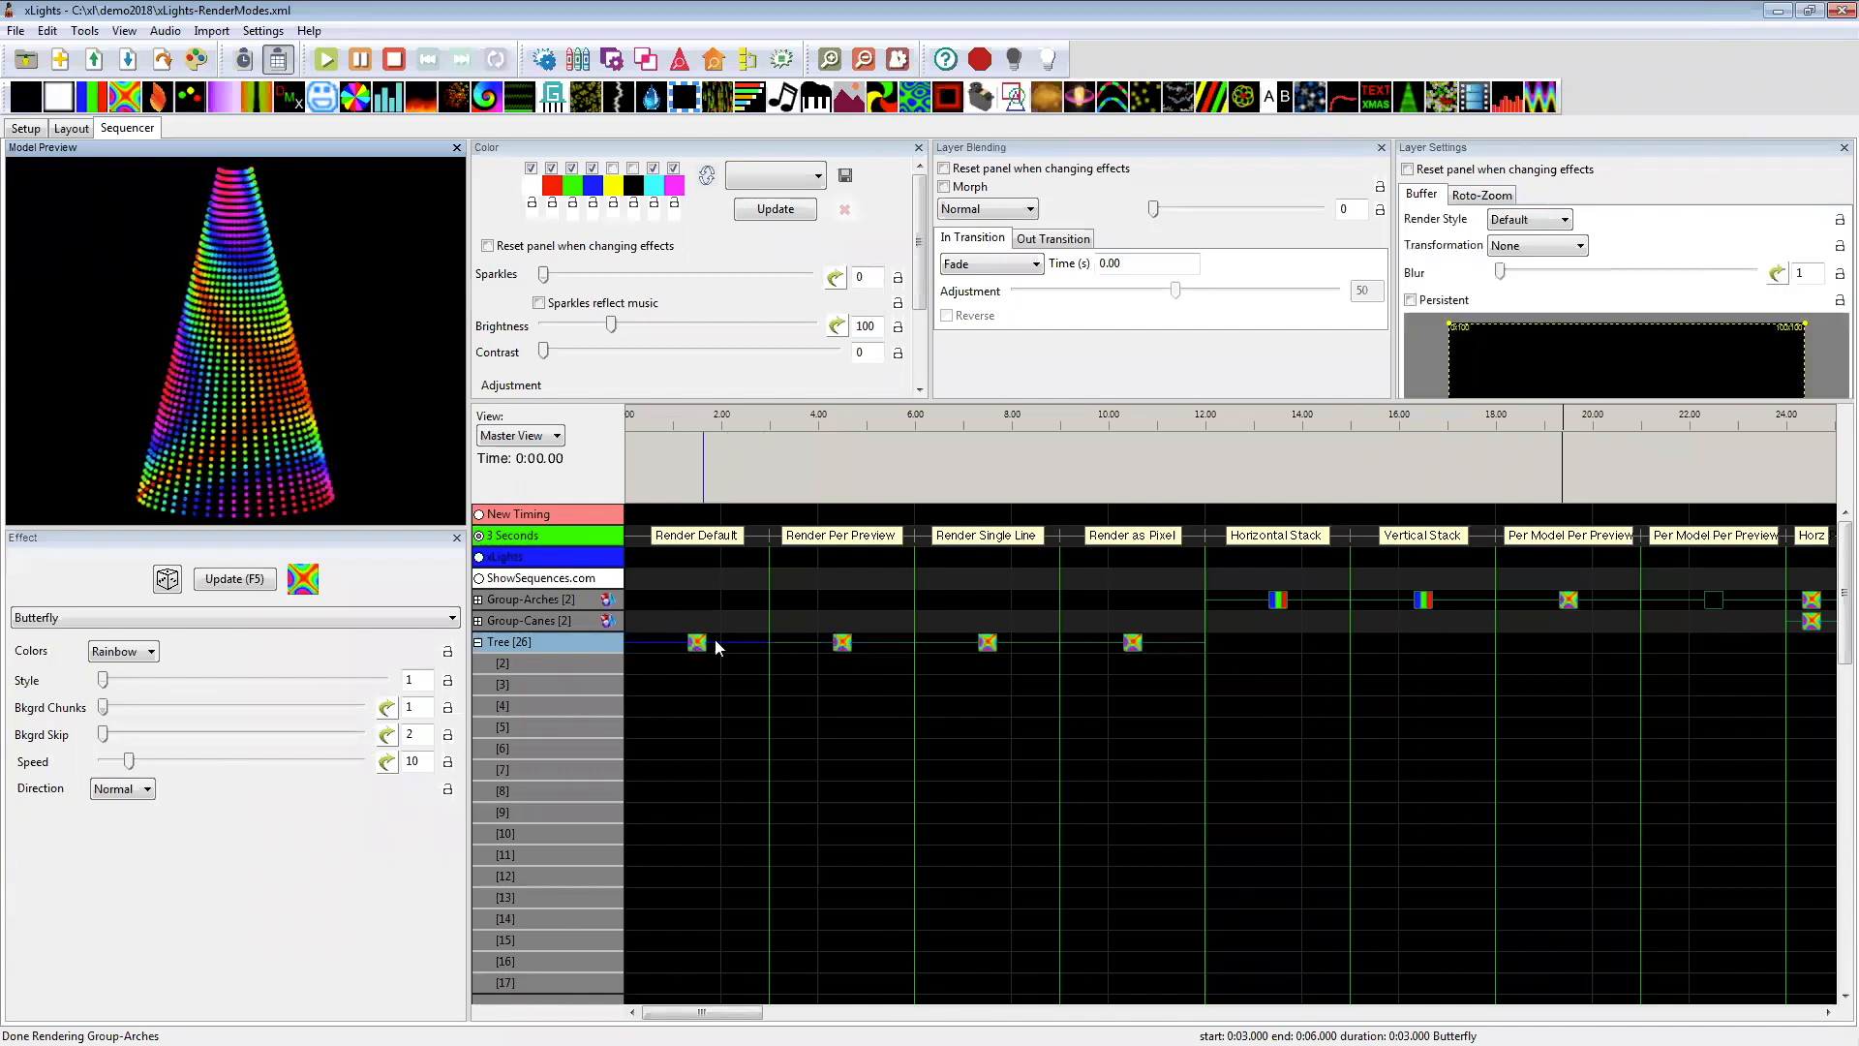
left_click(841, 643)
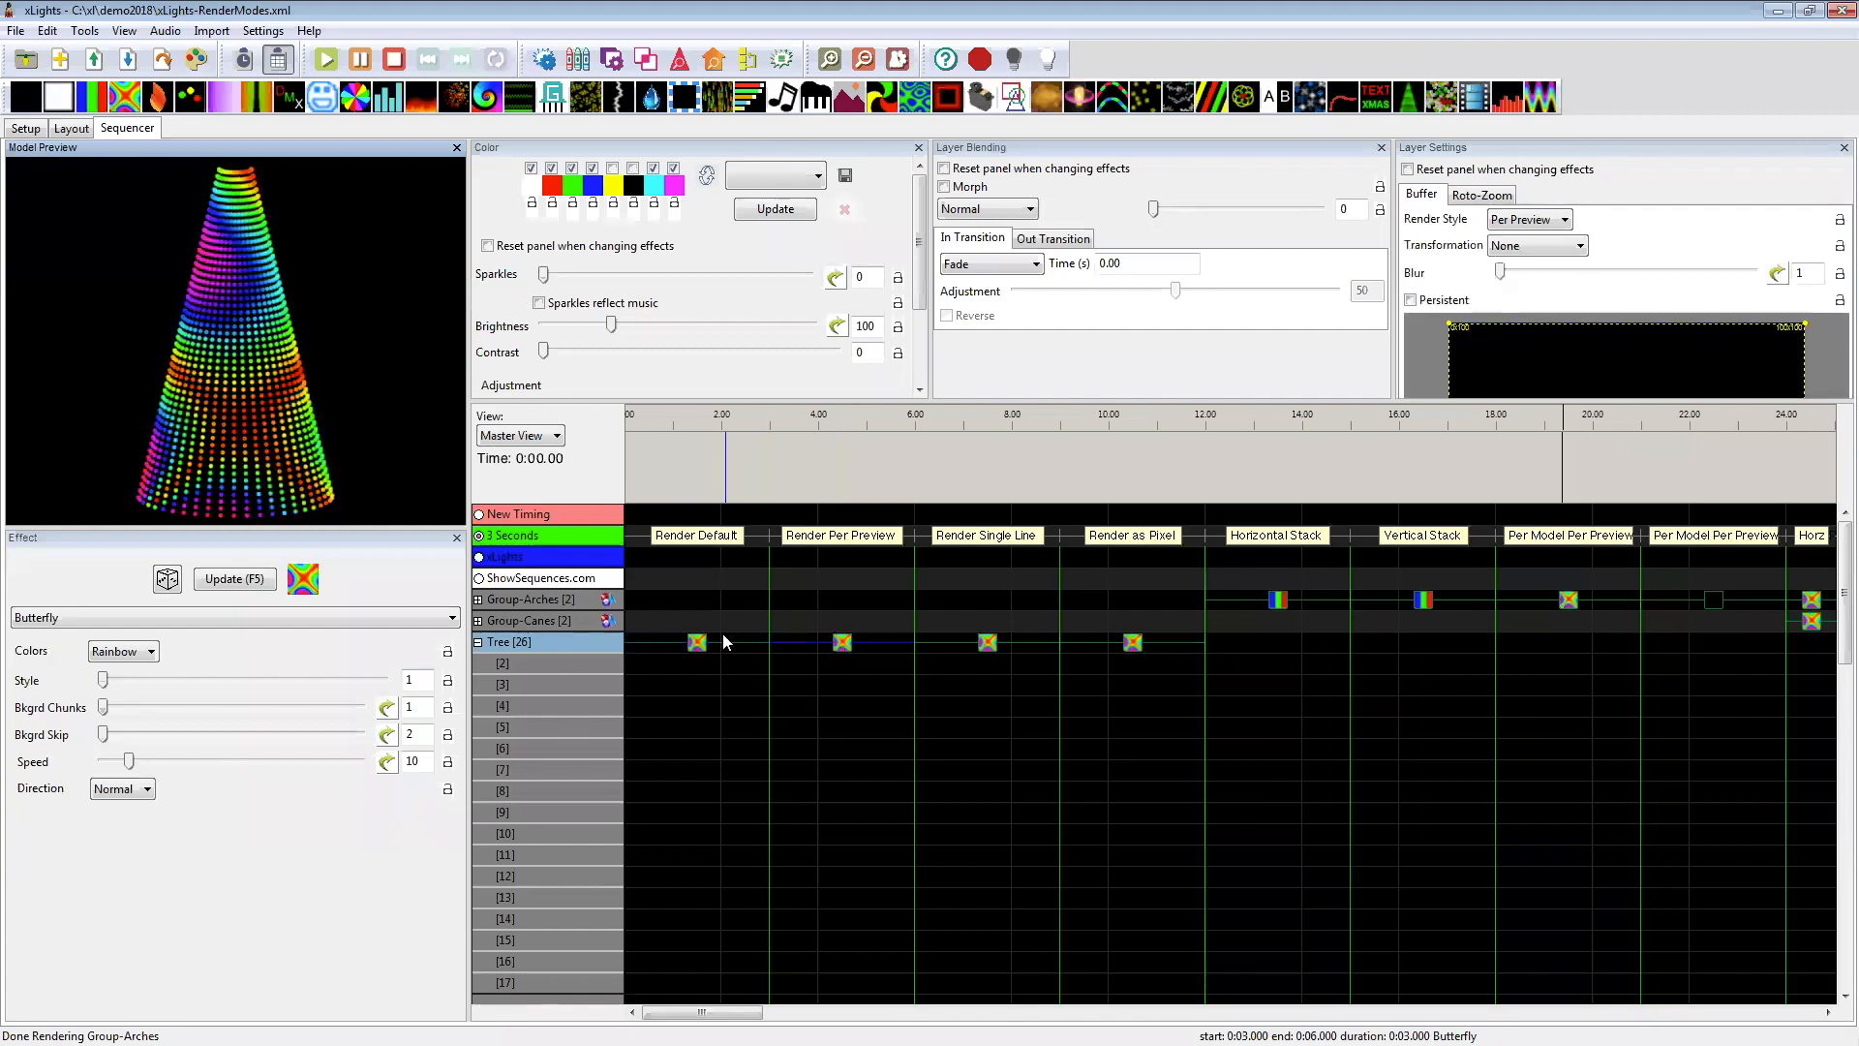
left_click(697, 642)
left_click(842, 643)
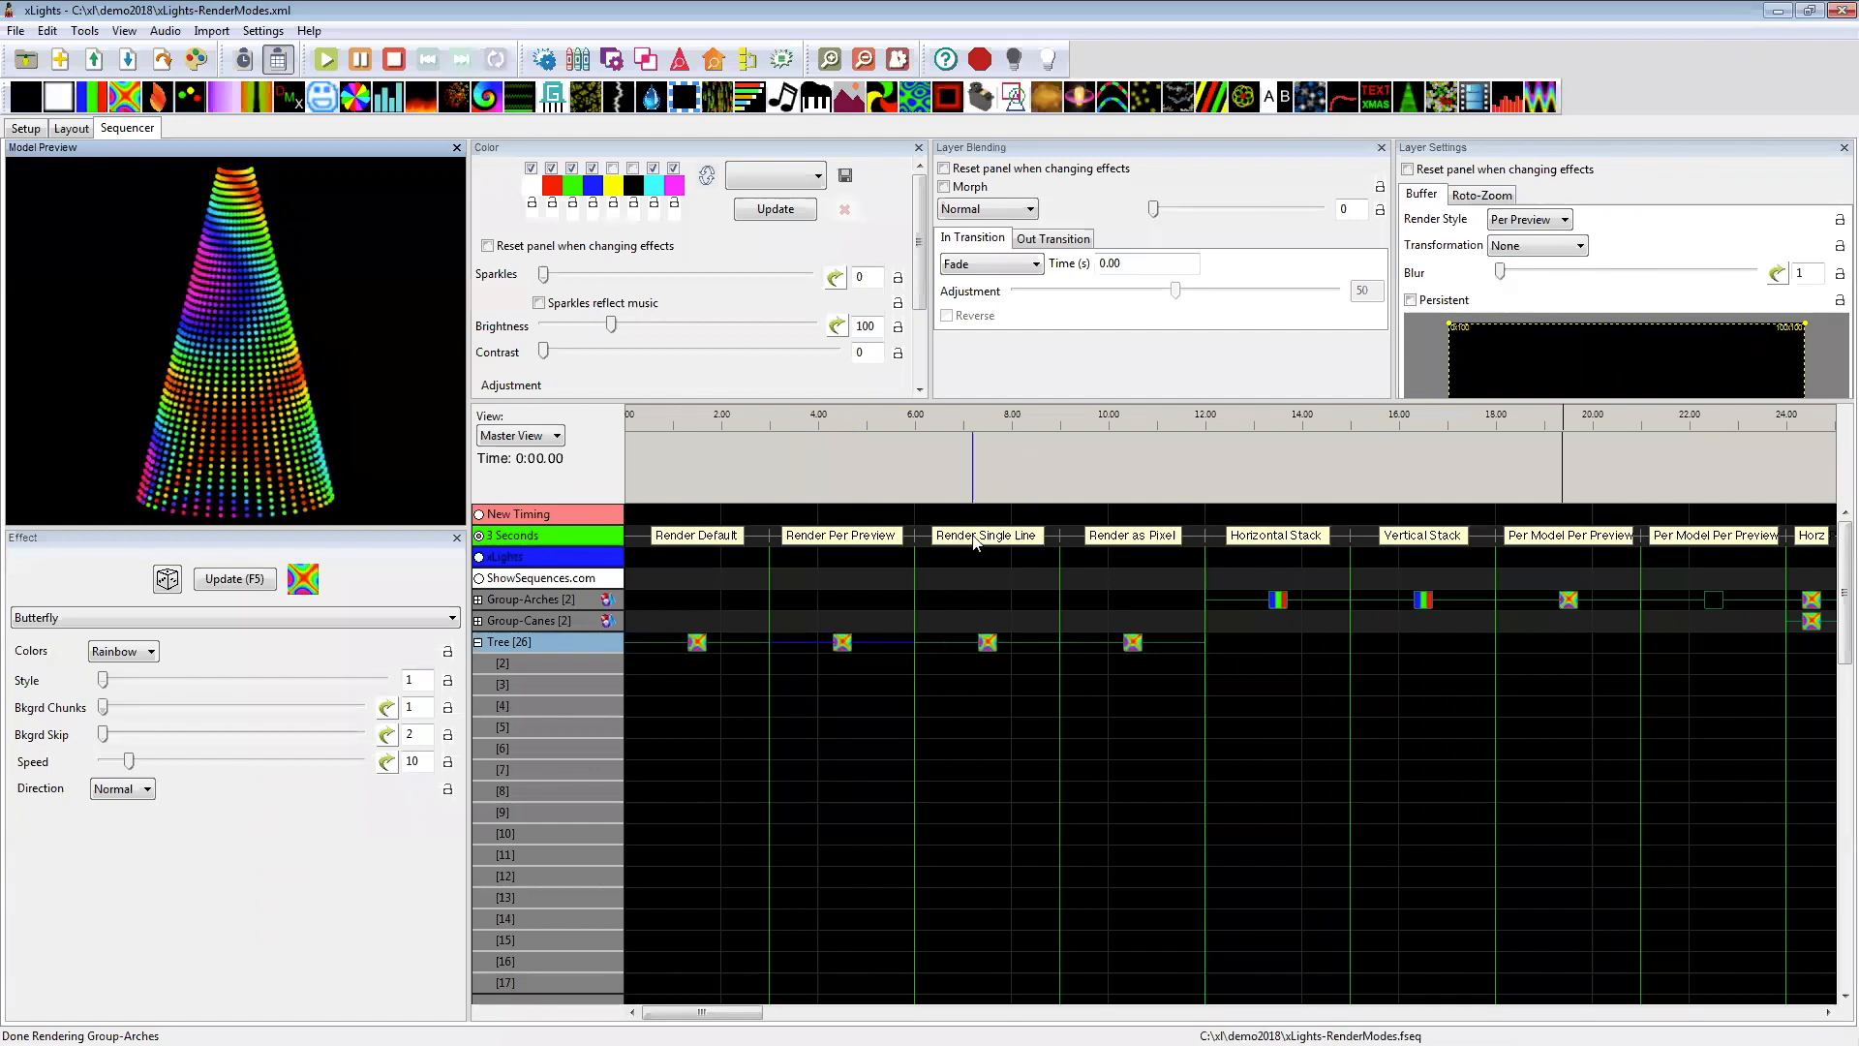
Step: Preview the Tree's Single Line Butterfly effect and compare it with the Default-rendered one
left_click(987, 643)
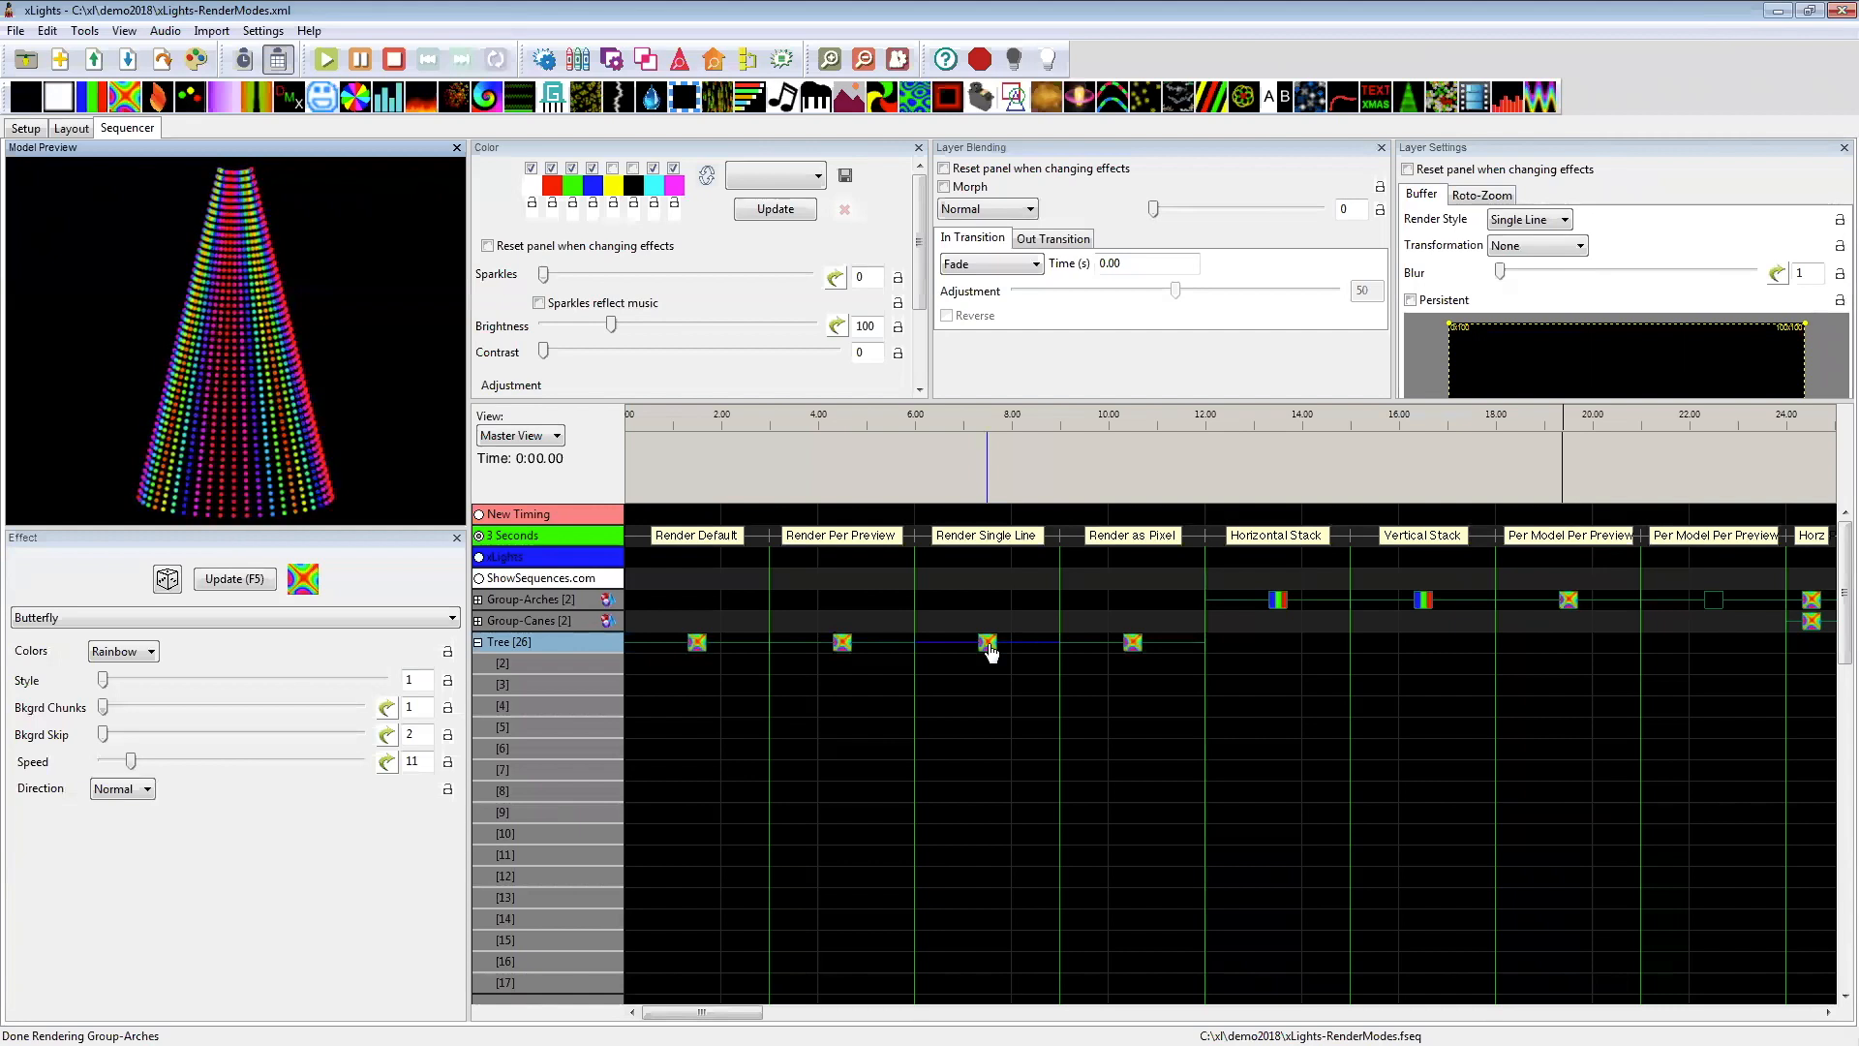
left_click(700, 645)
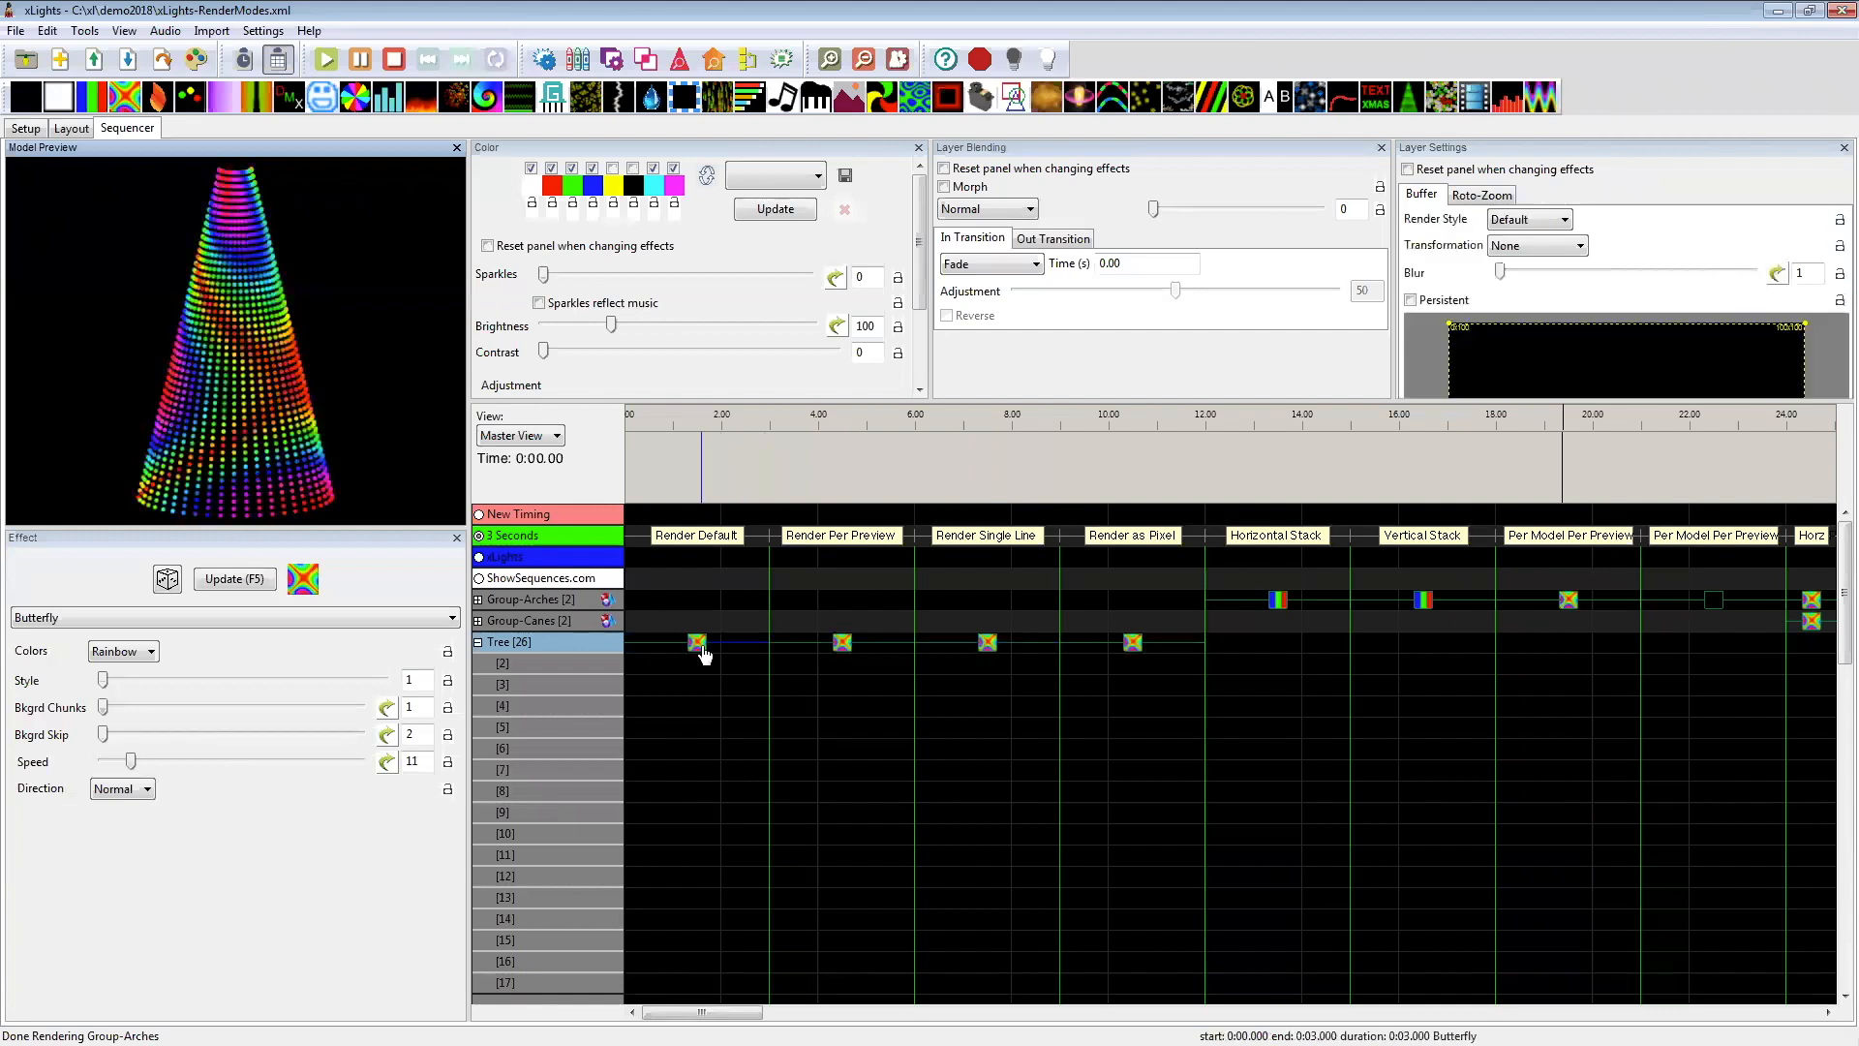
left_click(987, 645)
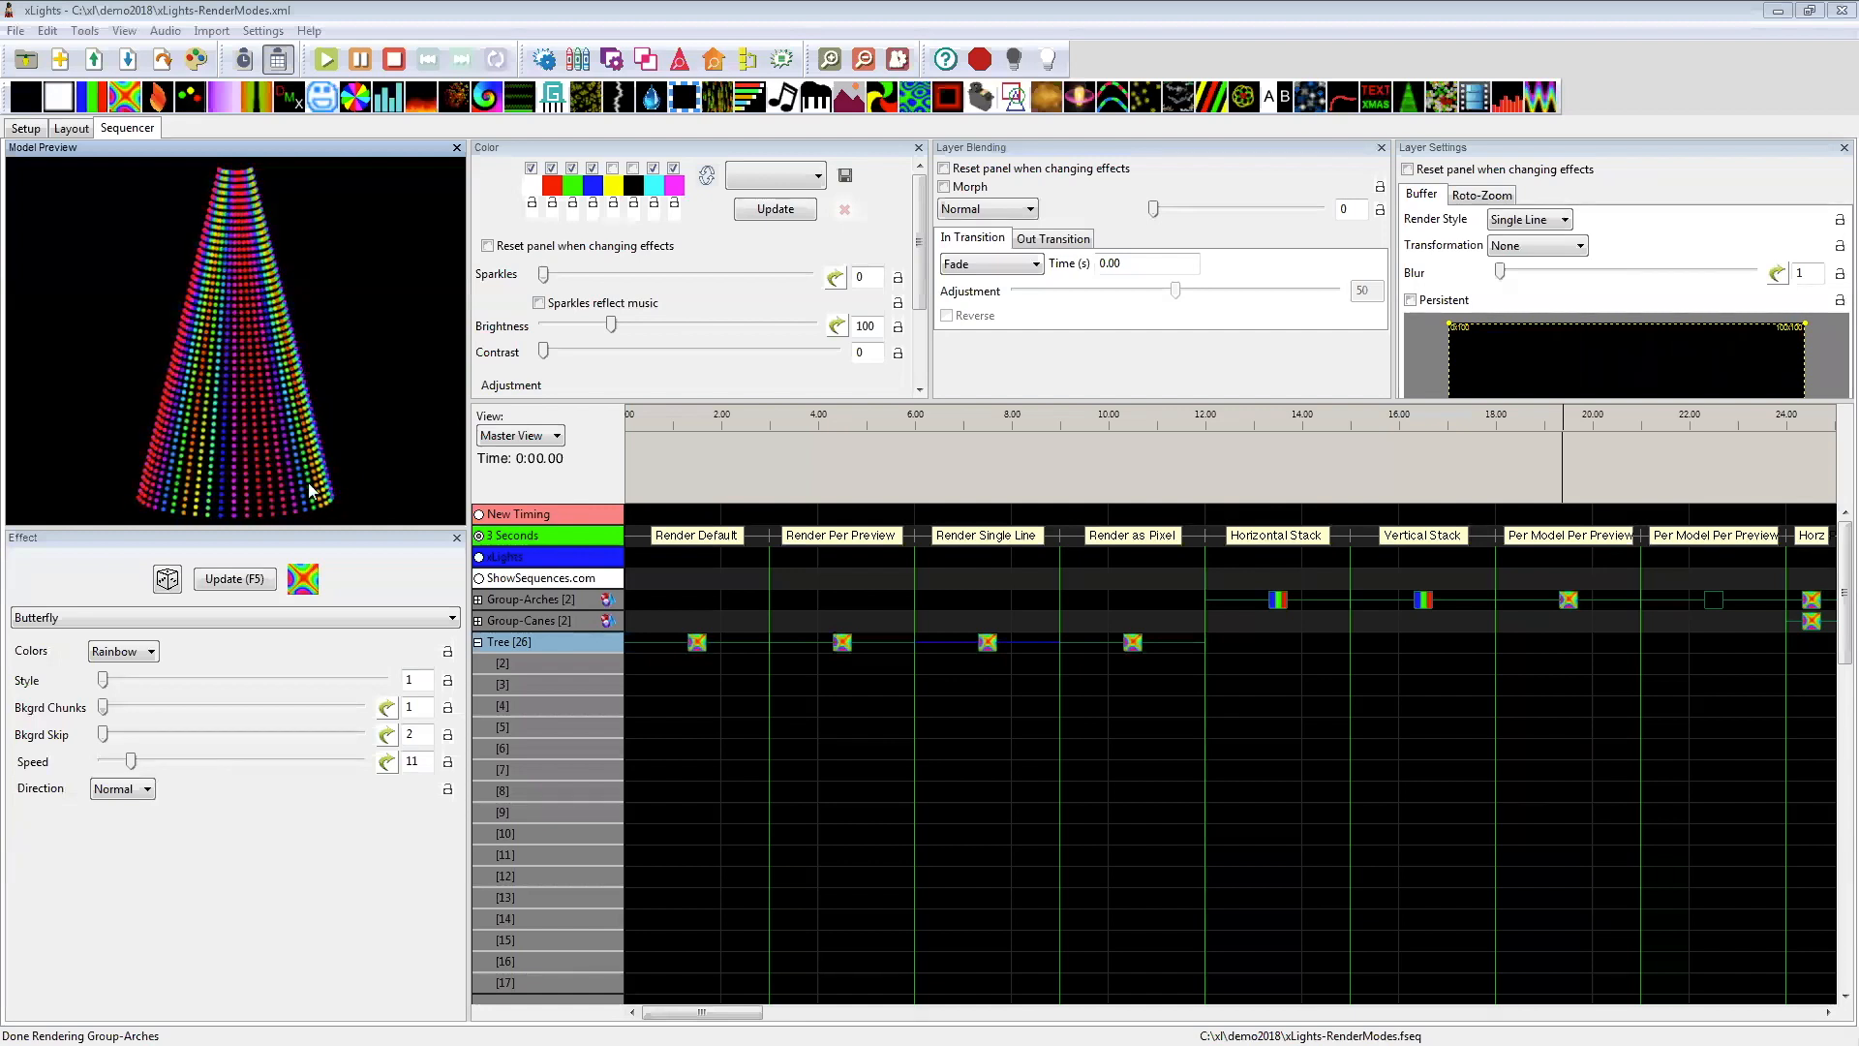
Step: Set the Style of the Tree's As Pixel Butterfly effect to 7
left_click(1130, 647)
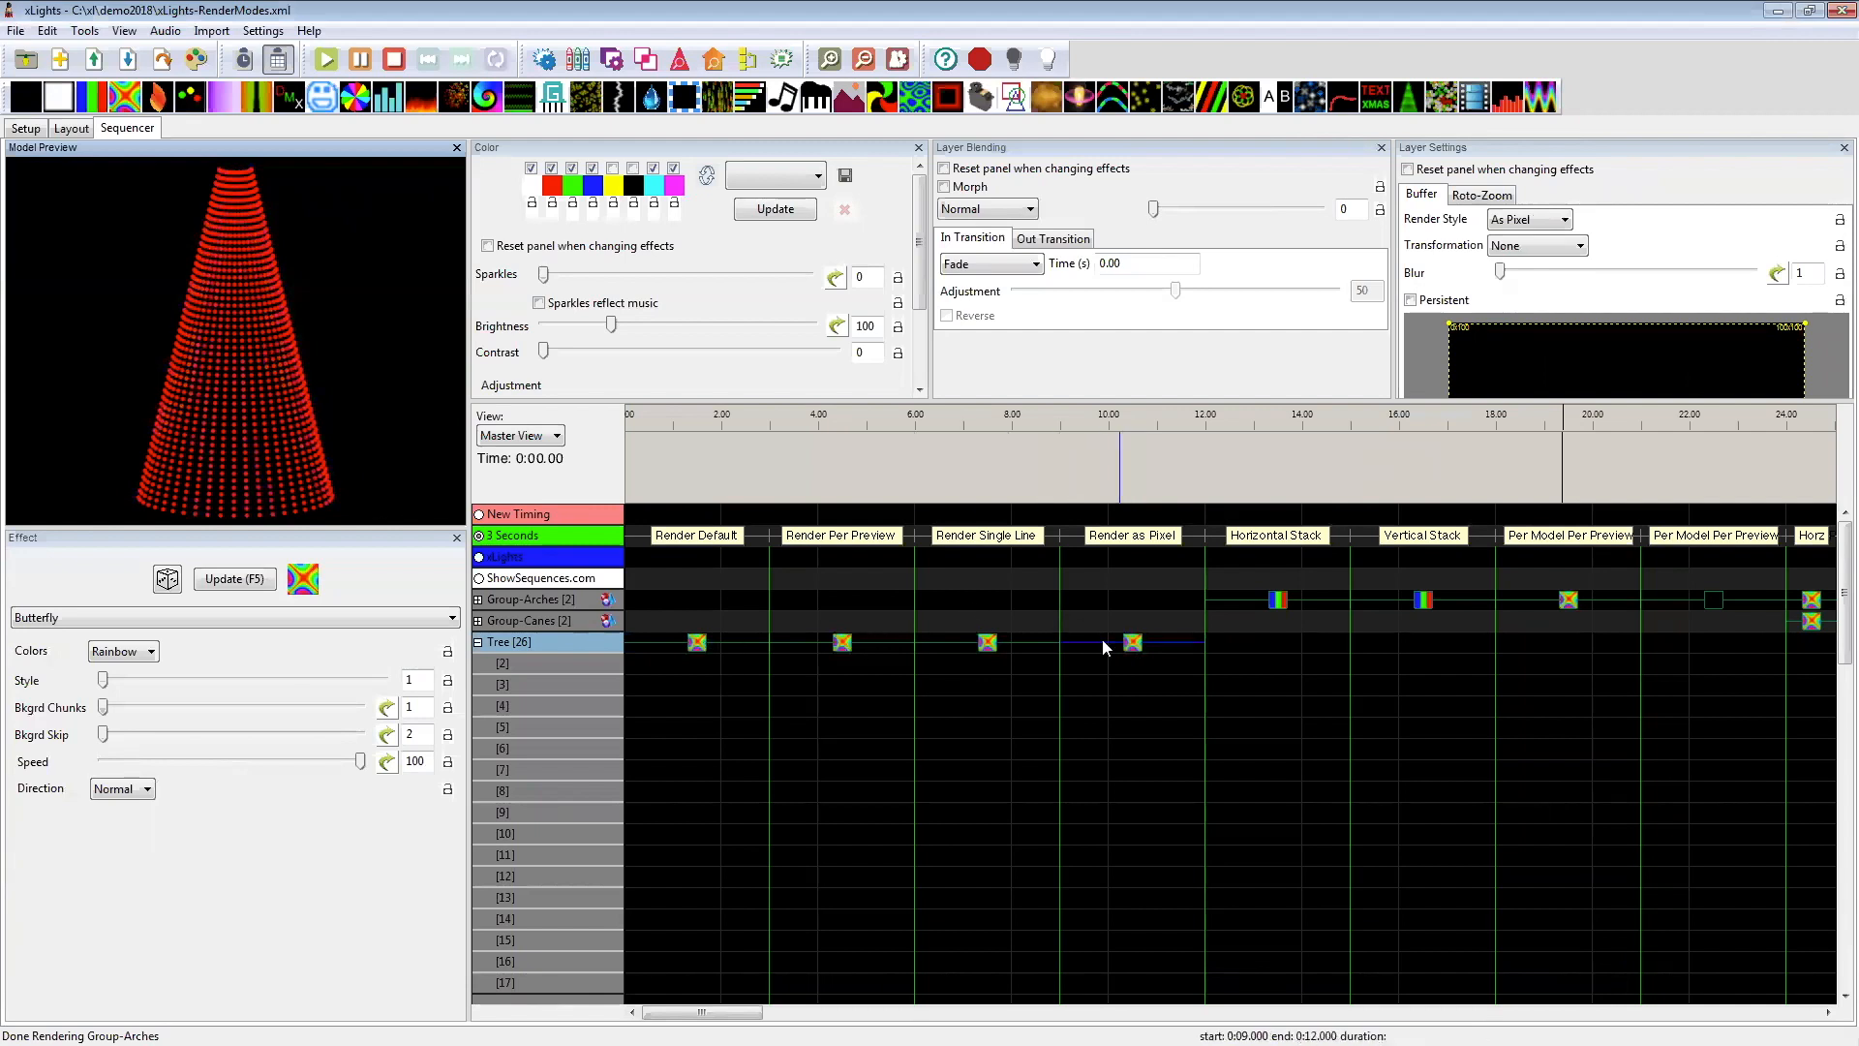
left_click_drag(103, 680, 197, 681)
left_click(225, 682)
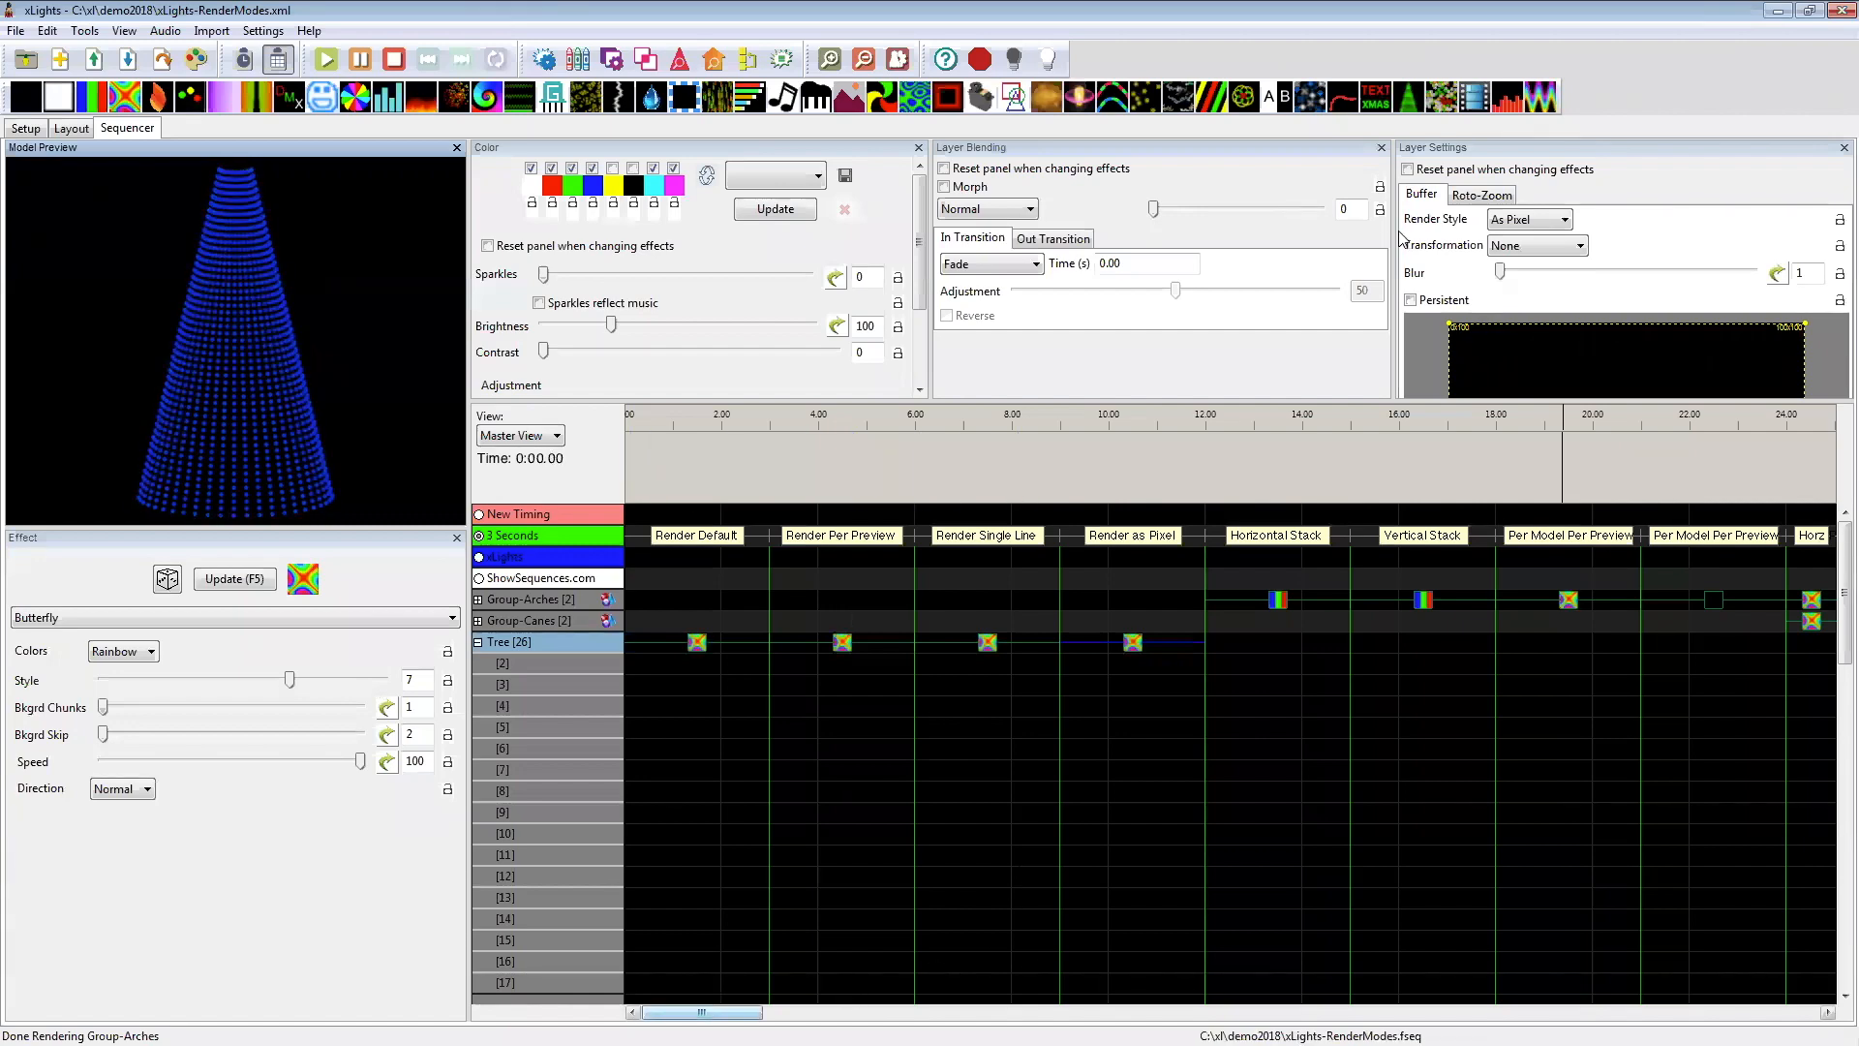
Step: Preview the Group-Arches effects rendered as Horizontal Stack, Vertical Stack and Per Model Per Preview
left_click(1506, 221)
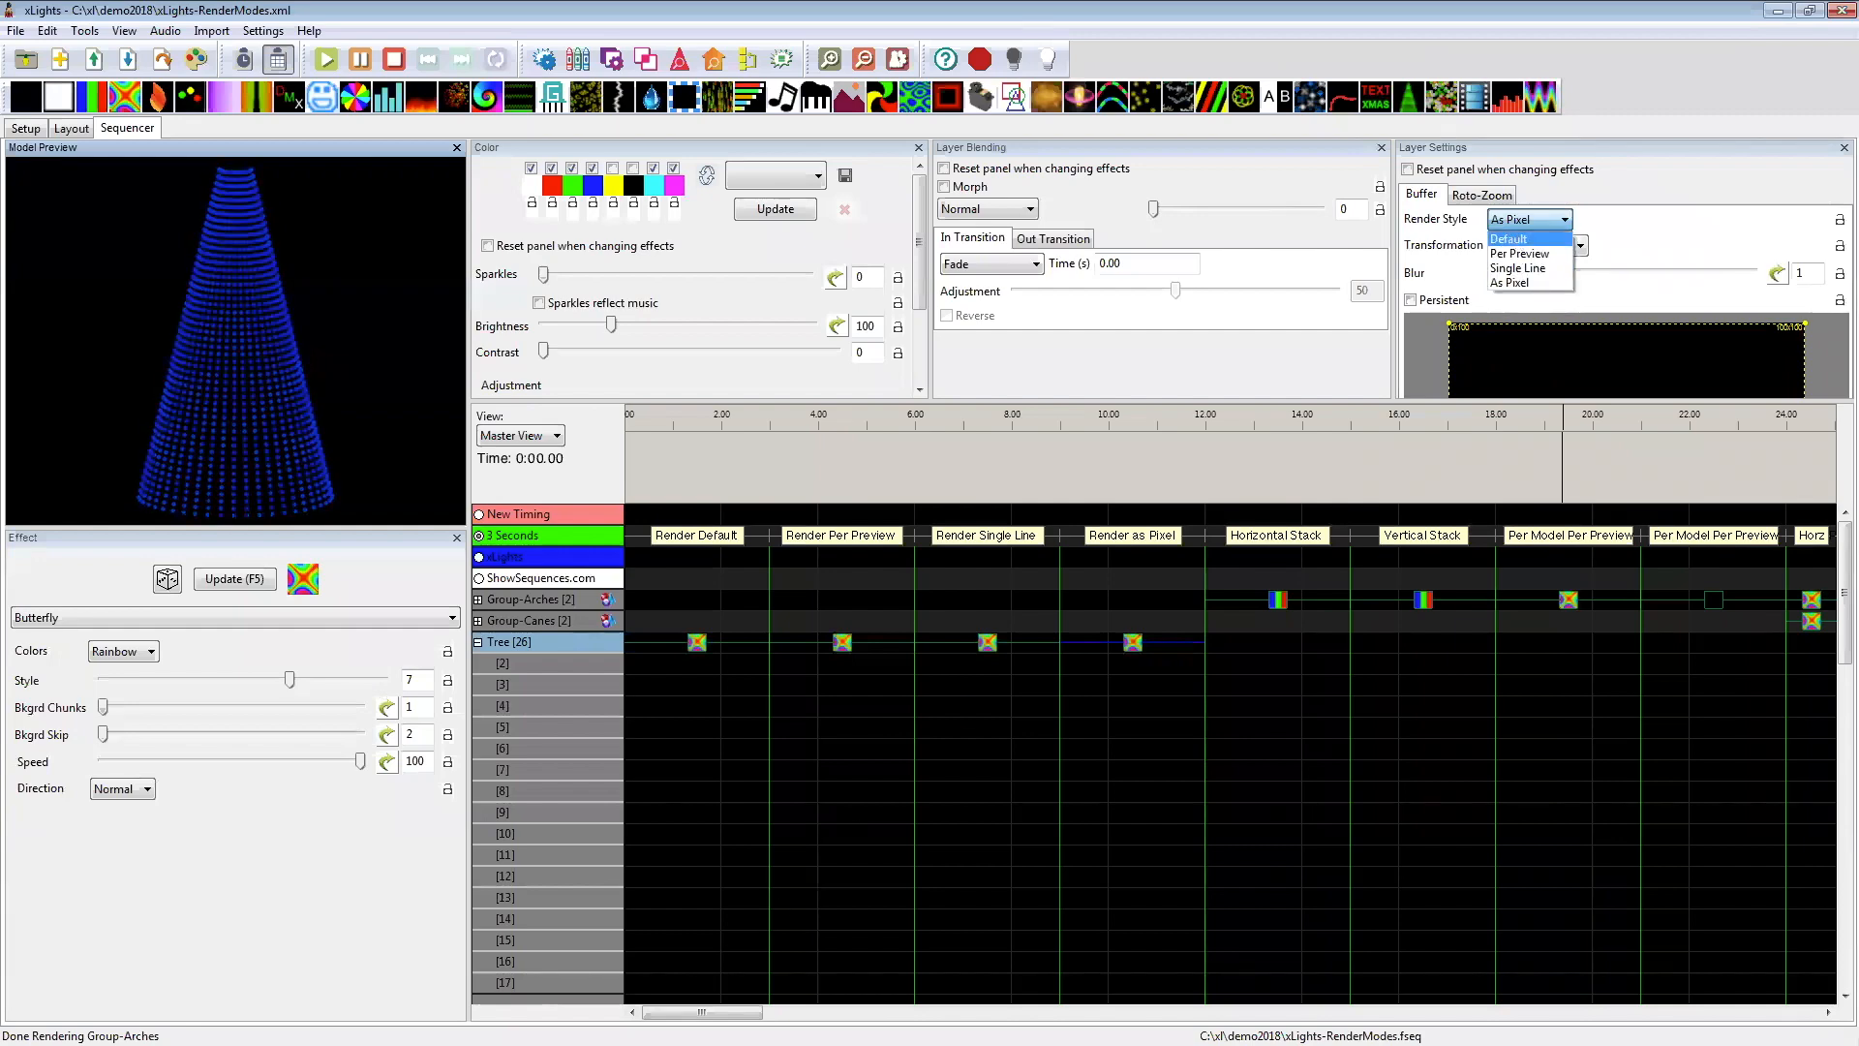
left_click(712, 1010)
left_click_drag(712, 1013, 747, 1012)
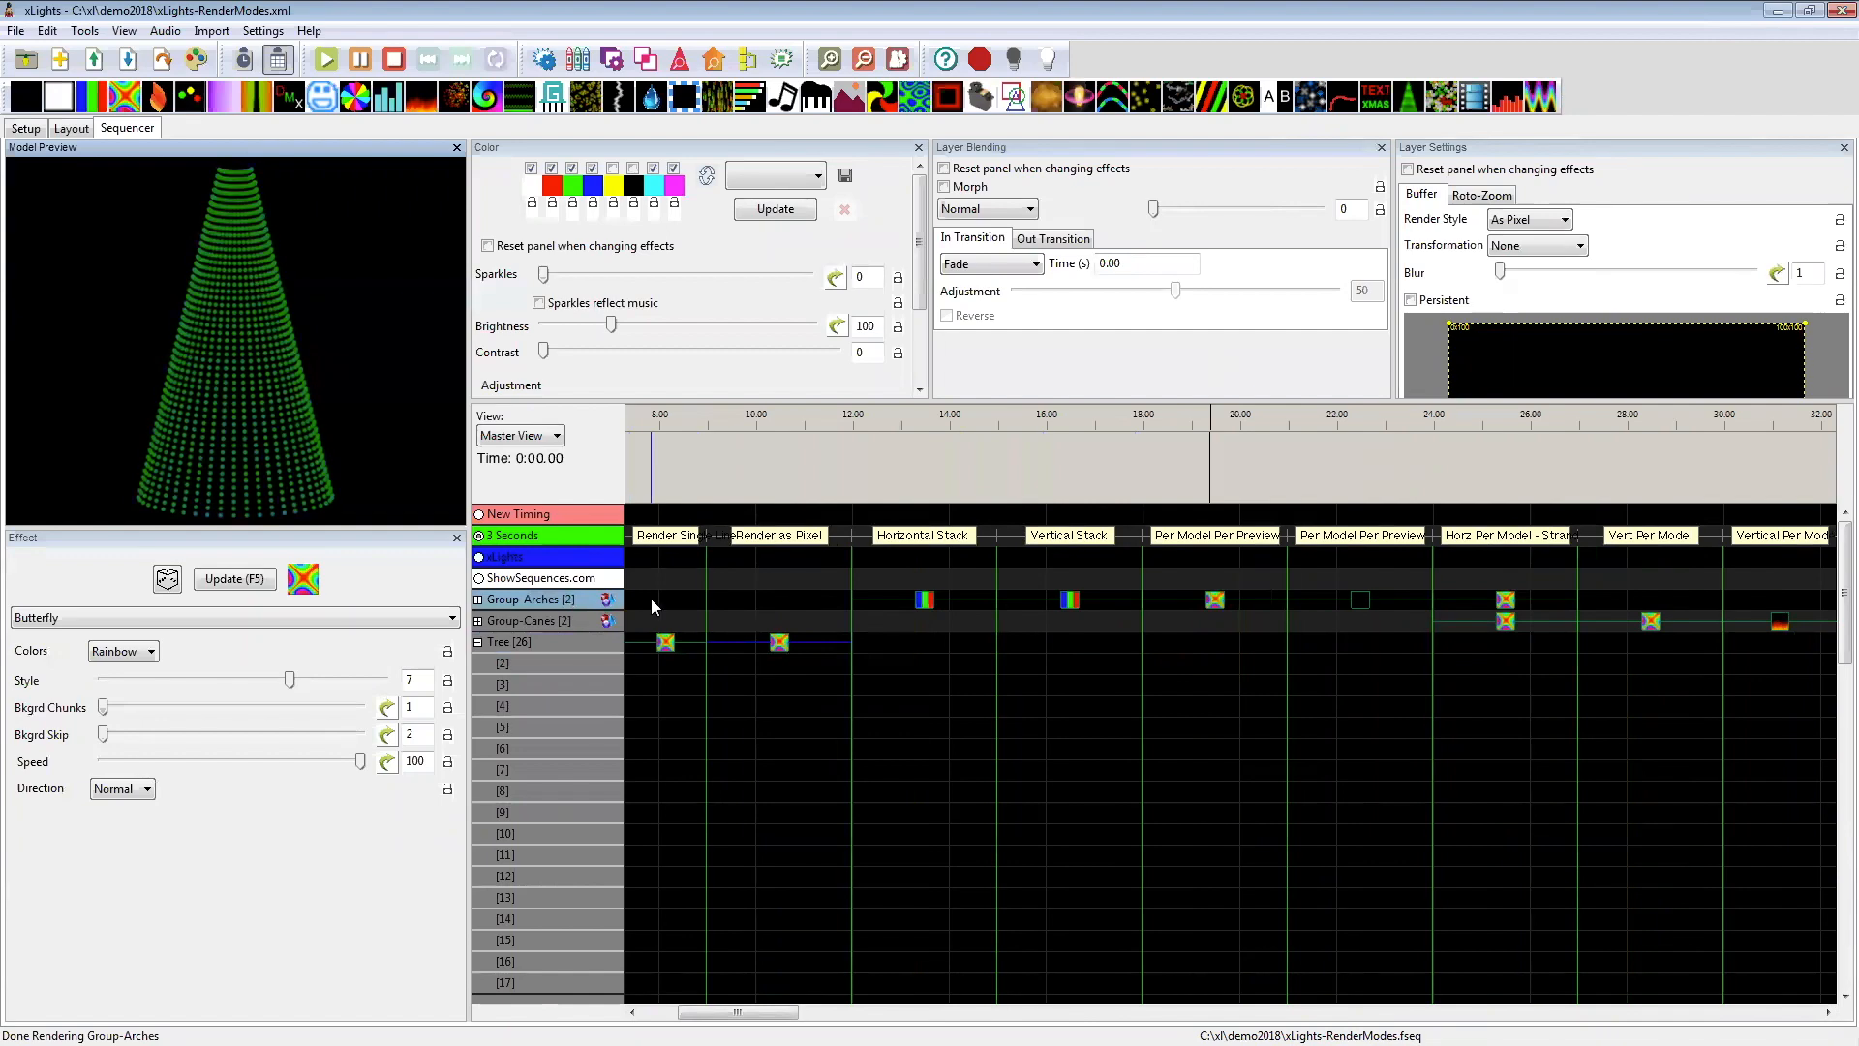
left_click(926, 601)
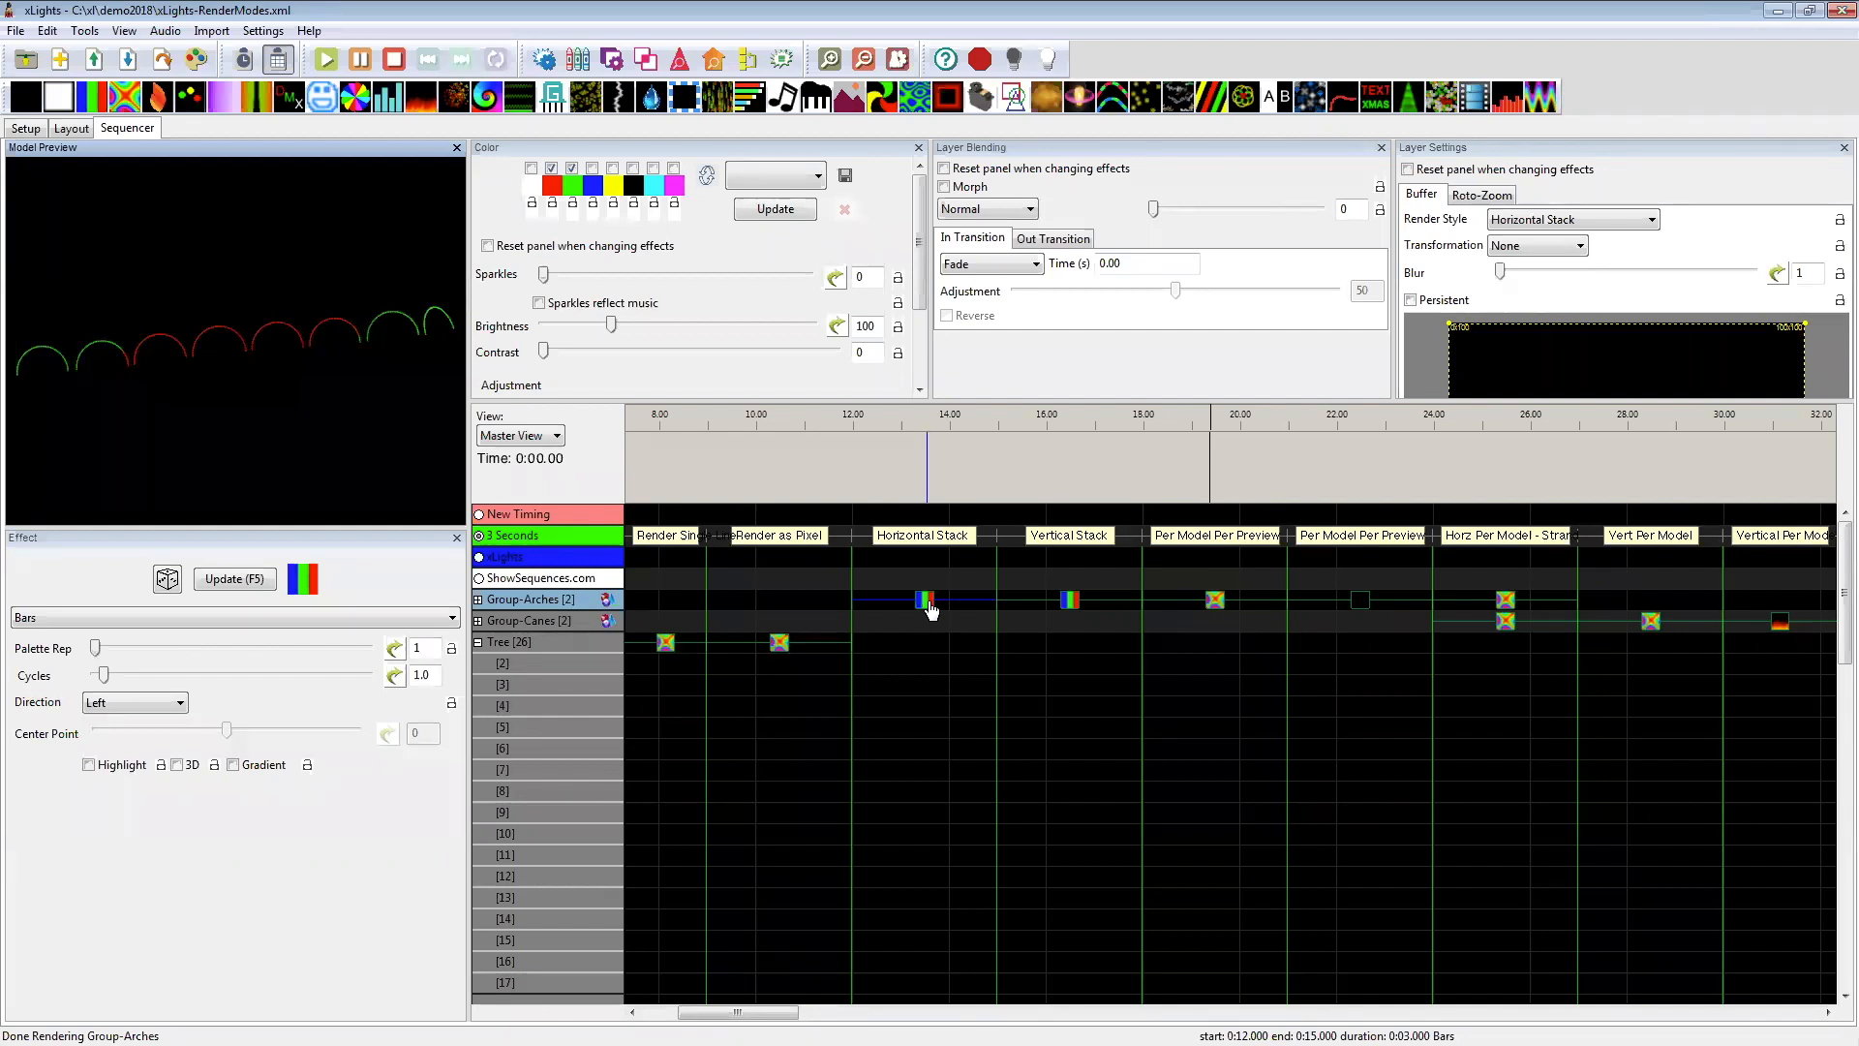
left_click(1069, 601)
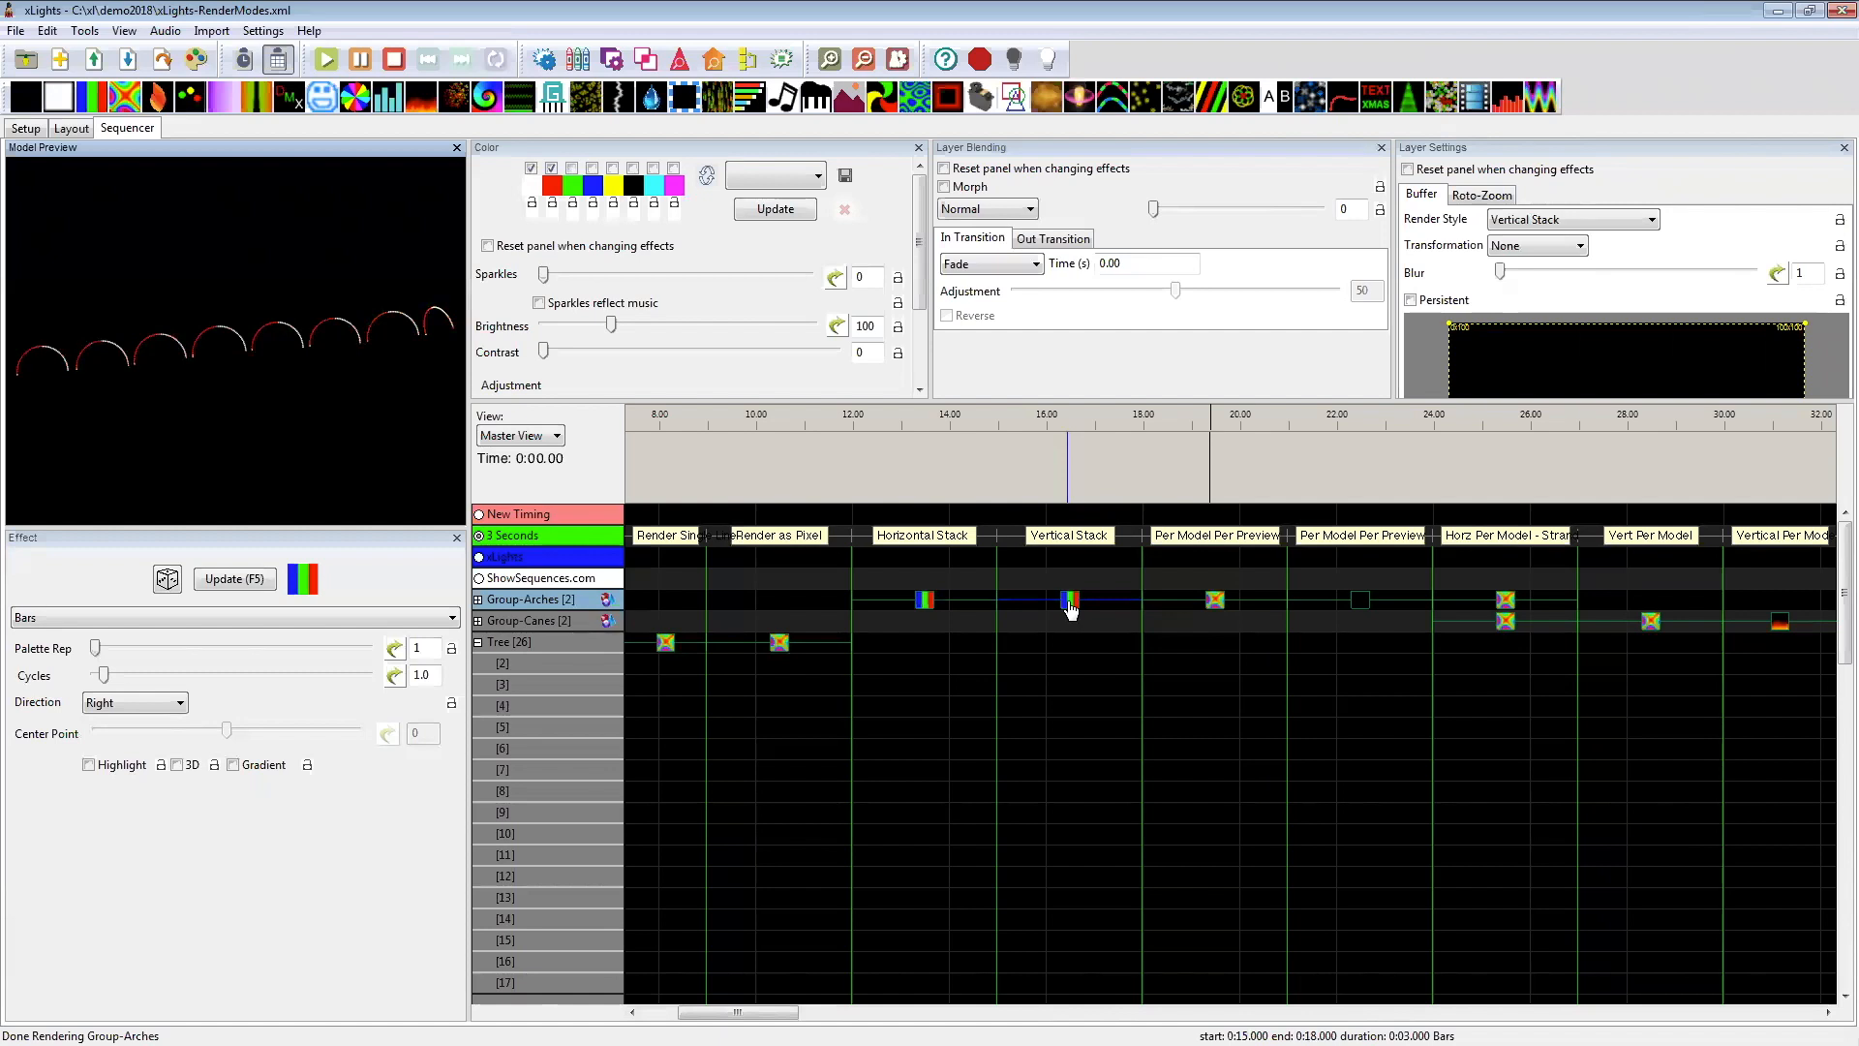
left_click(1216, 602)
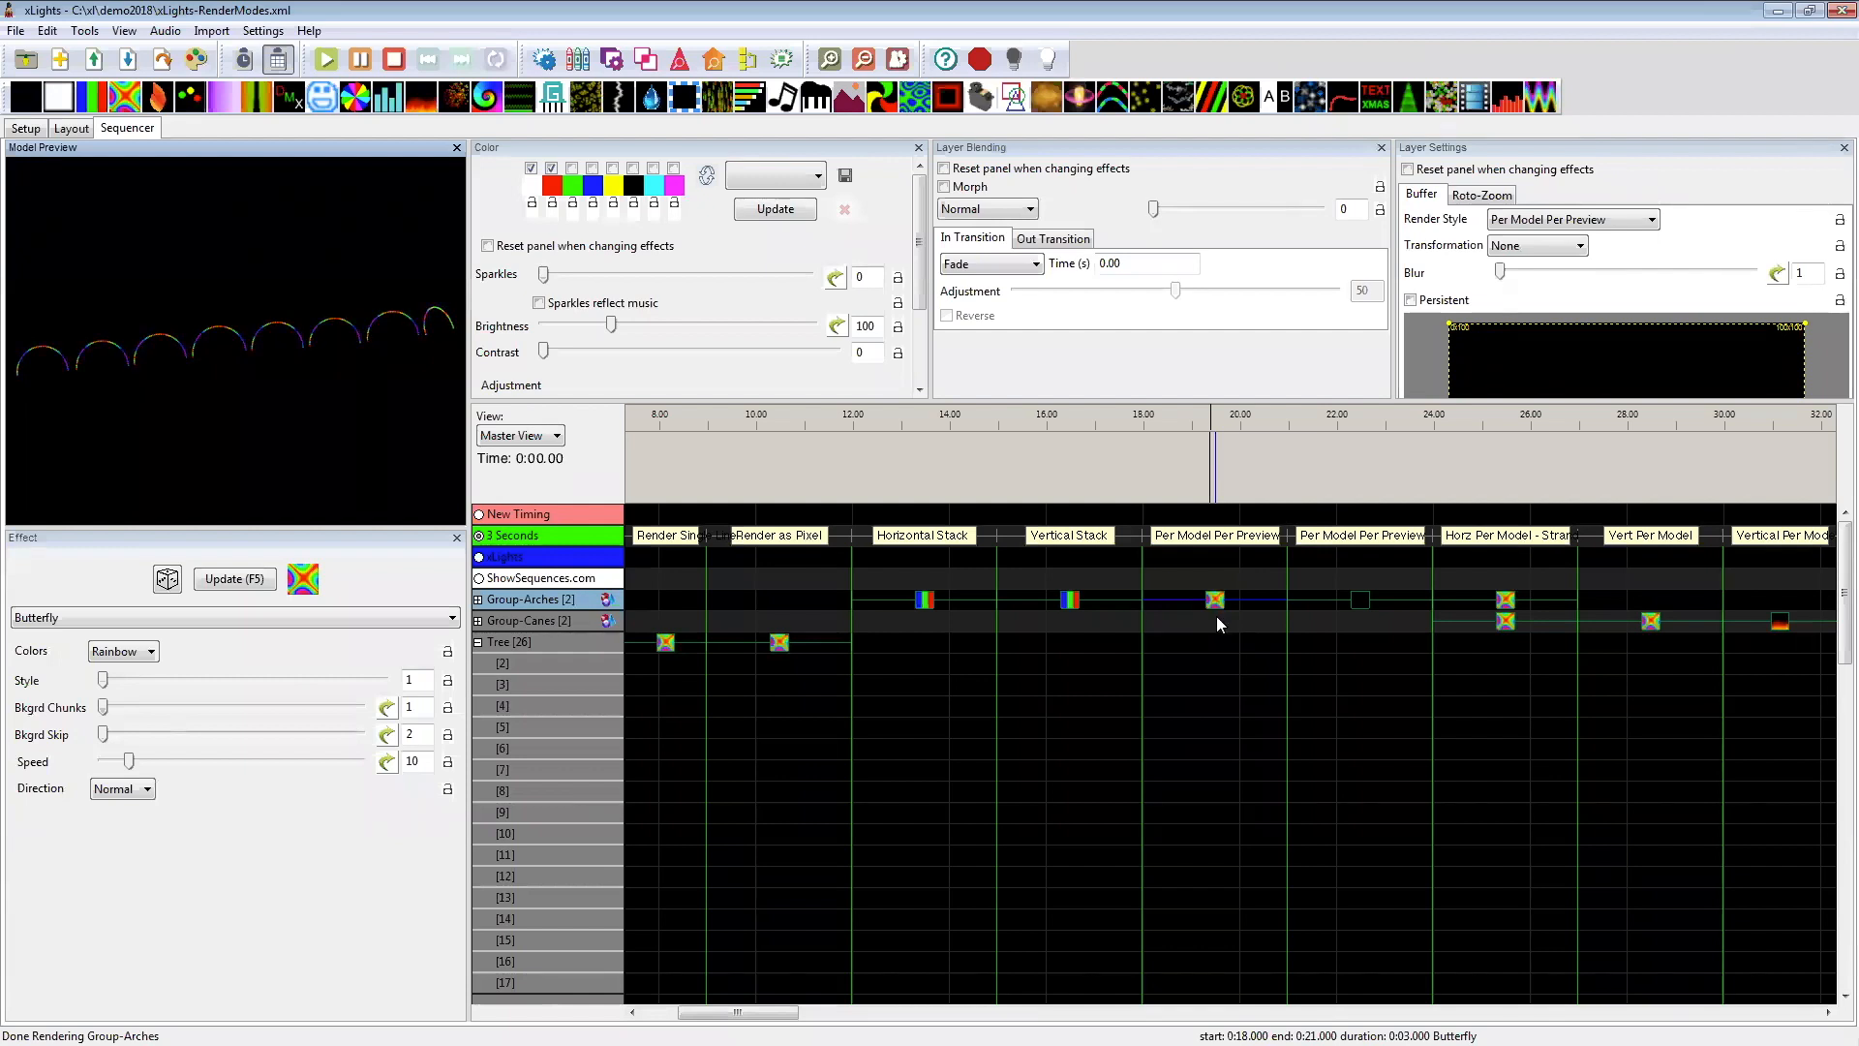
Step: Compare the individual Arch models' Butterfly effects under the group's Off effect with the Group-Arches Per Model Per Preview effect
left_click(1375, 660)
scroll(1363, 787, "down", 6)
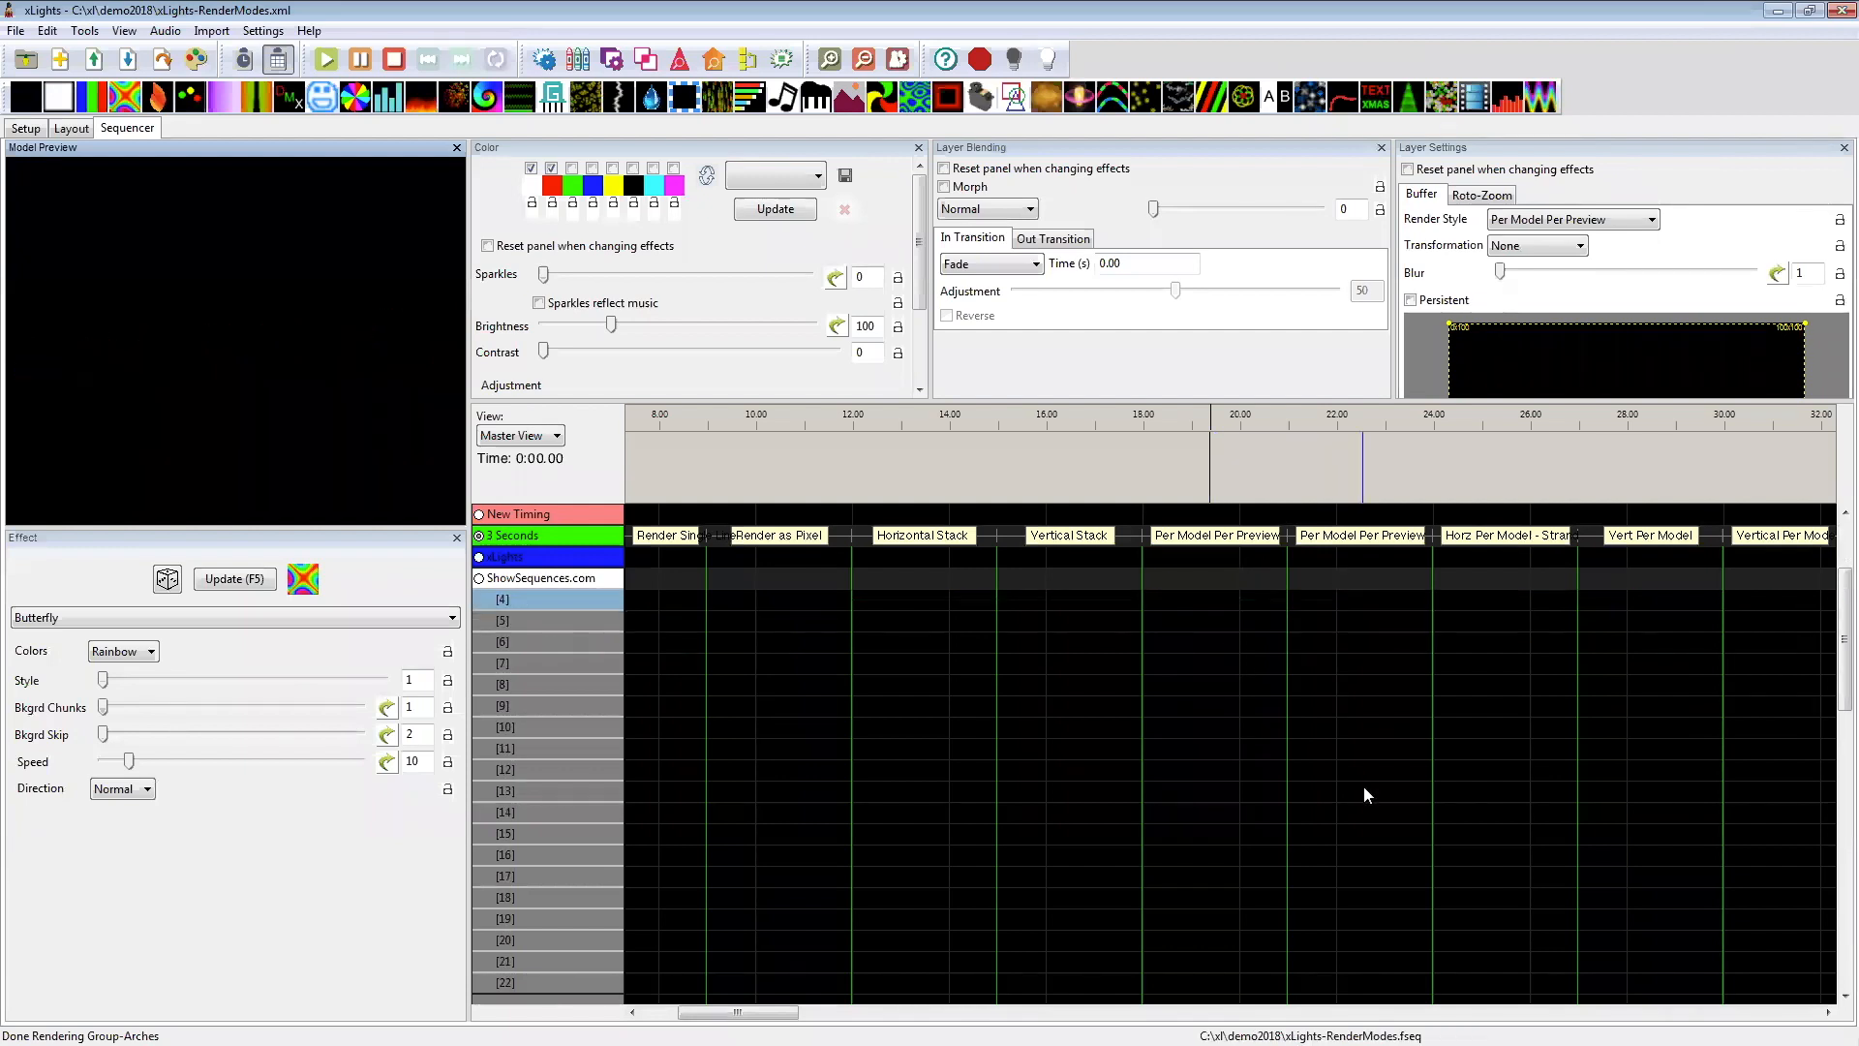
scroll(1353, 767, "down", 6)
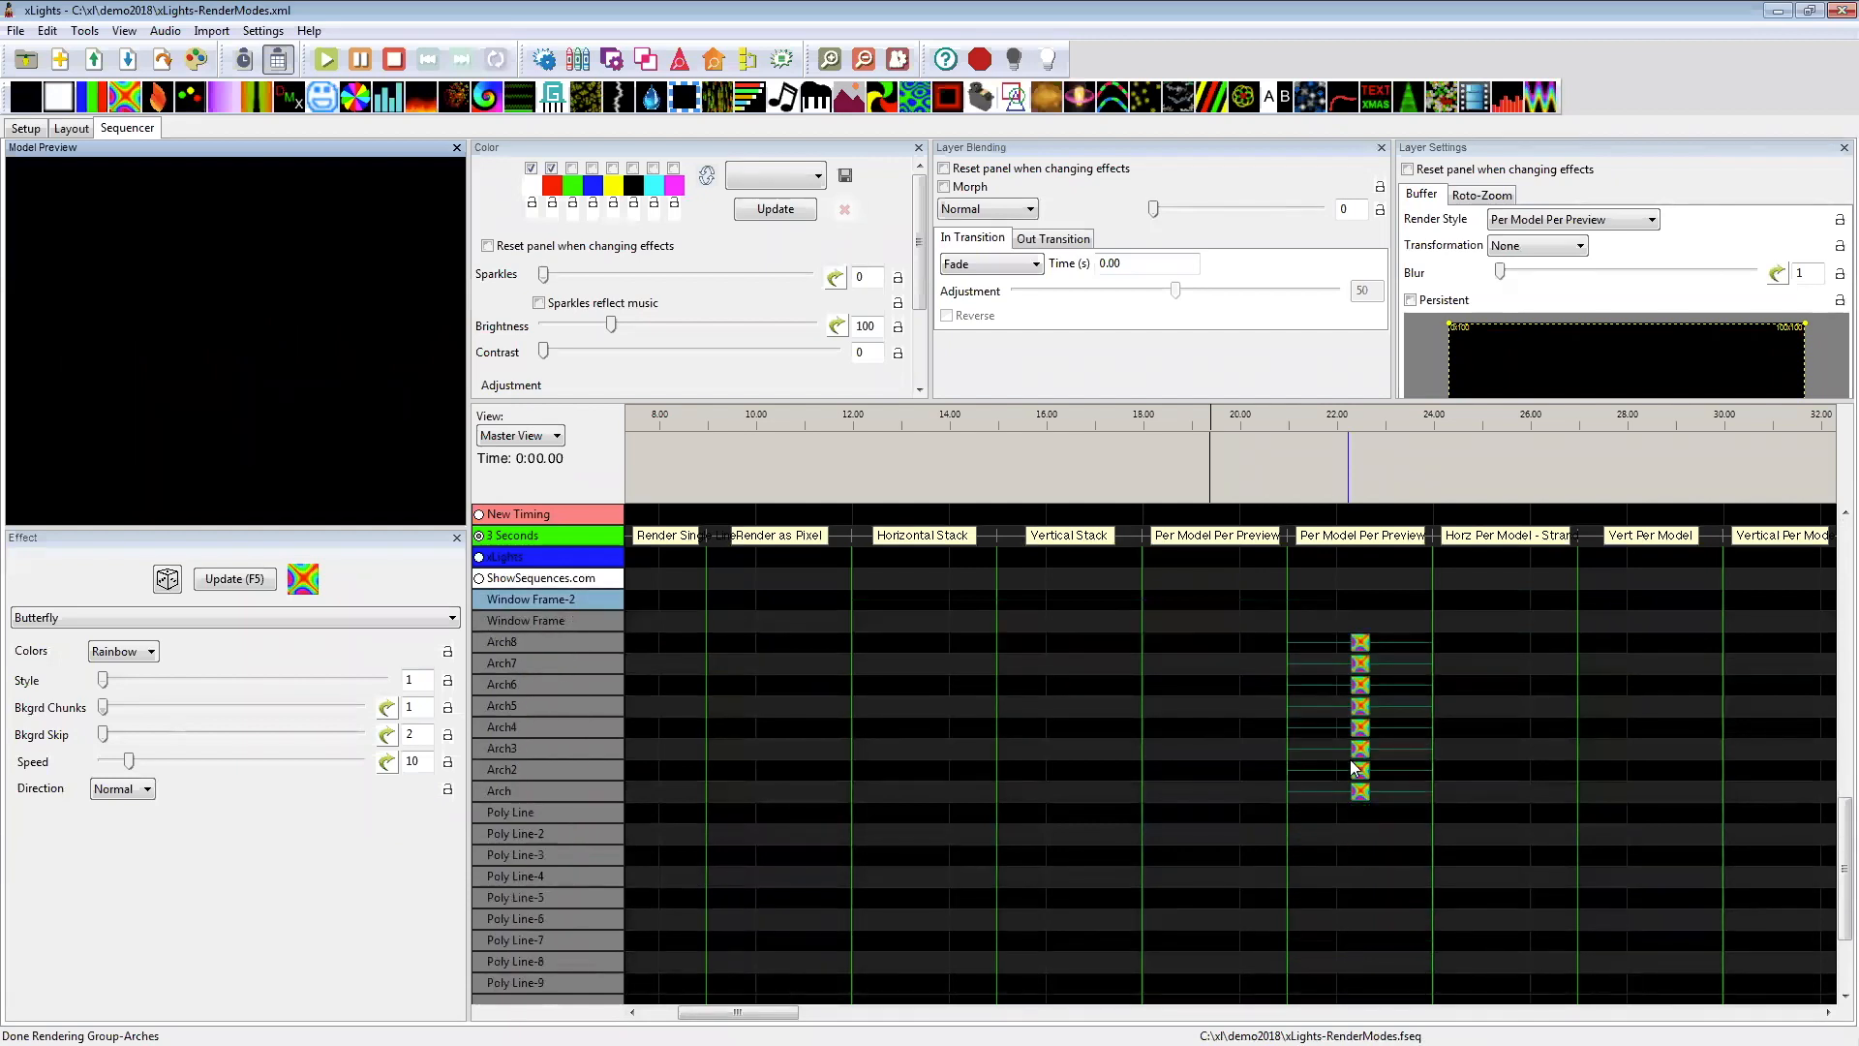
scroll(1346, 703, "up", 1)
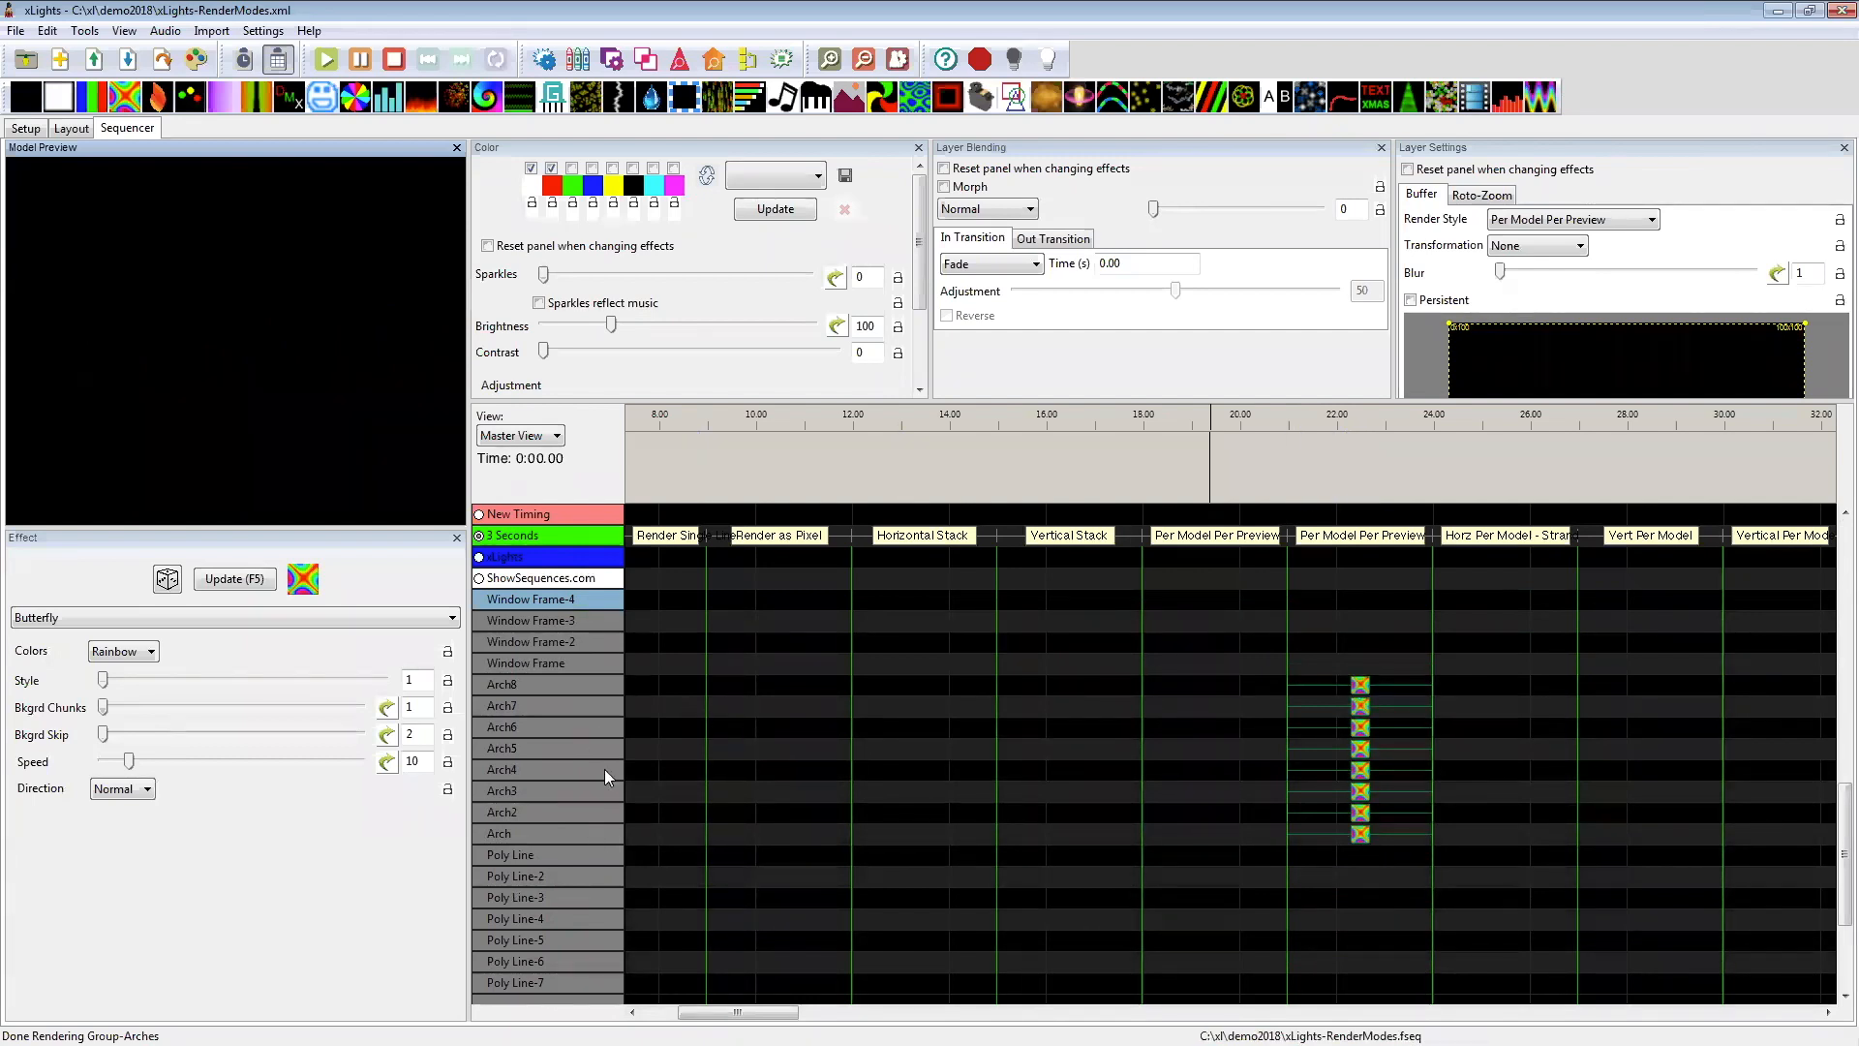
scroll(1352, 827, "up", 5)
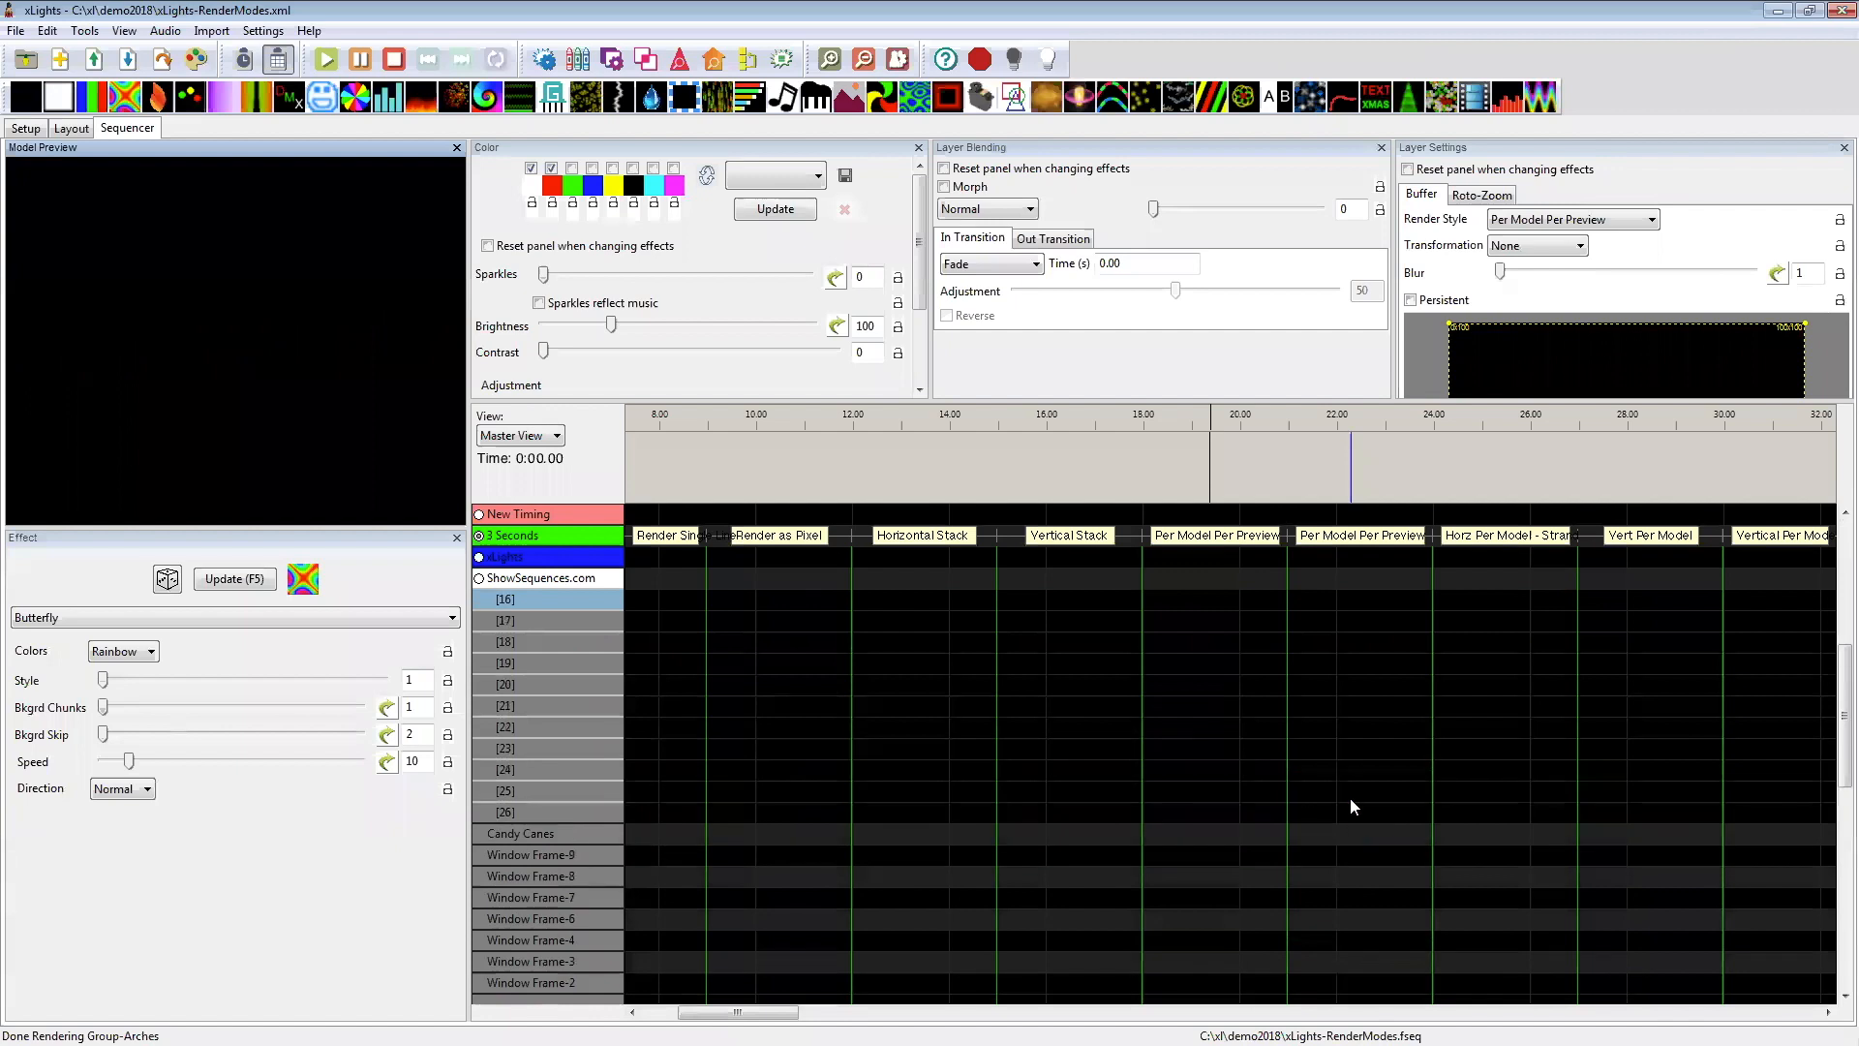
scroll(1350, 794, "up", 6)
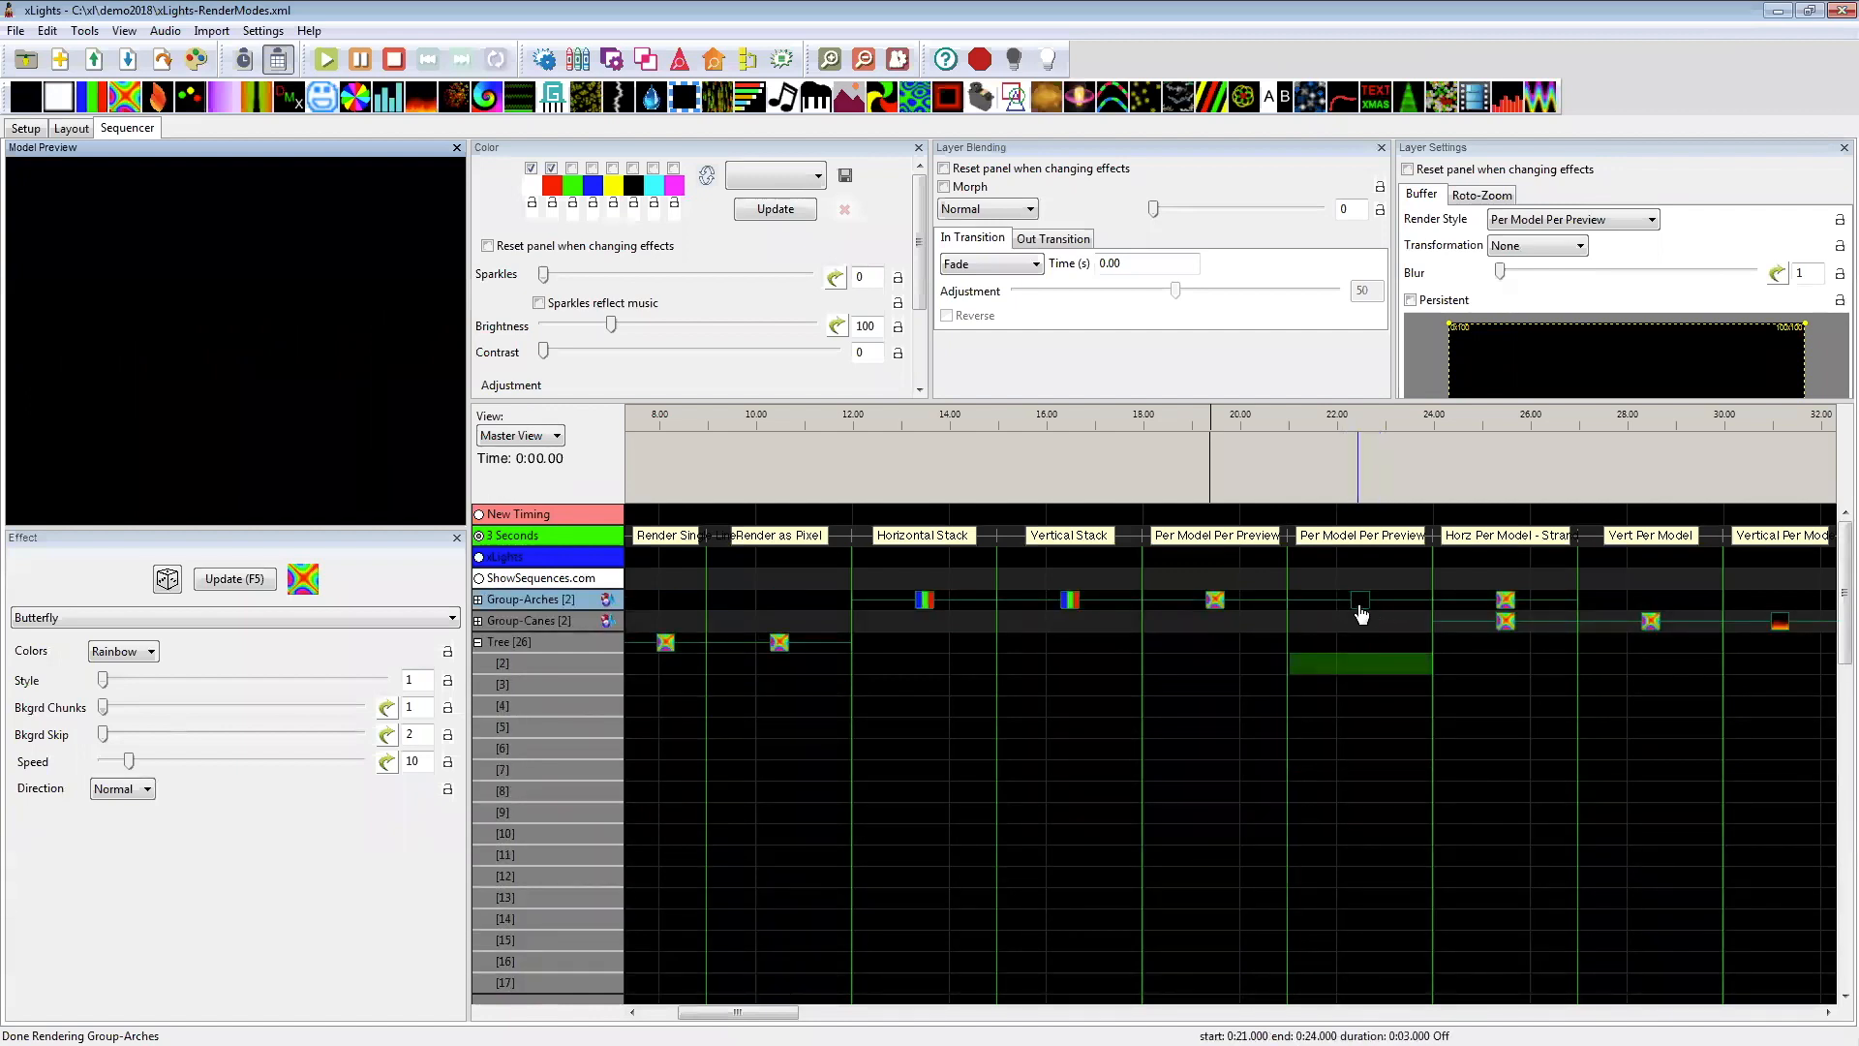
left_click(1360, 607)
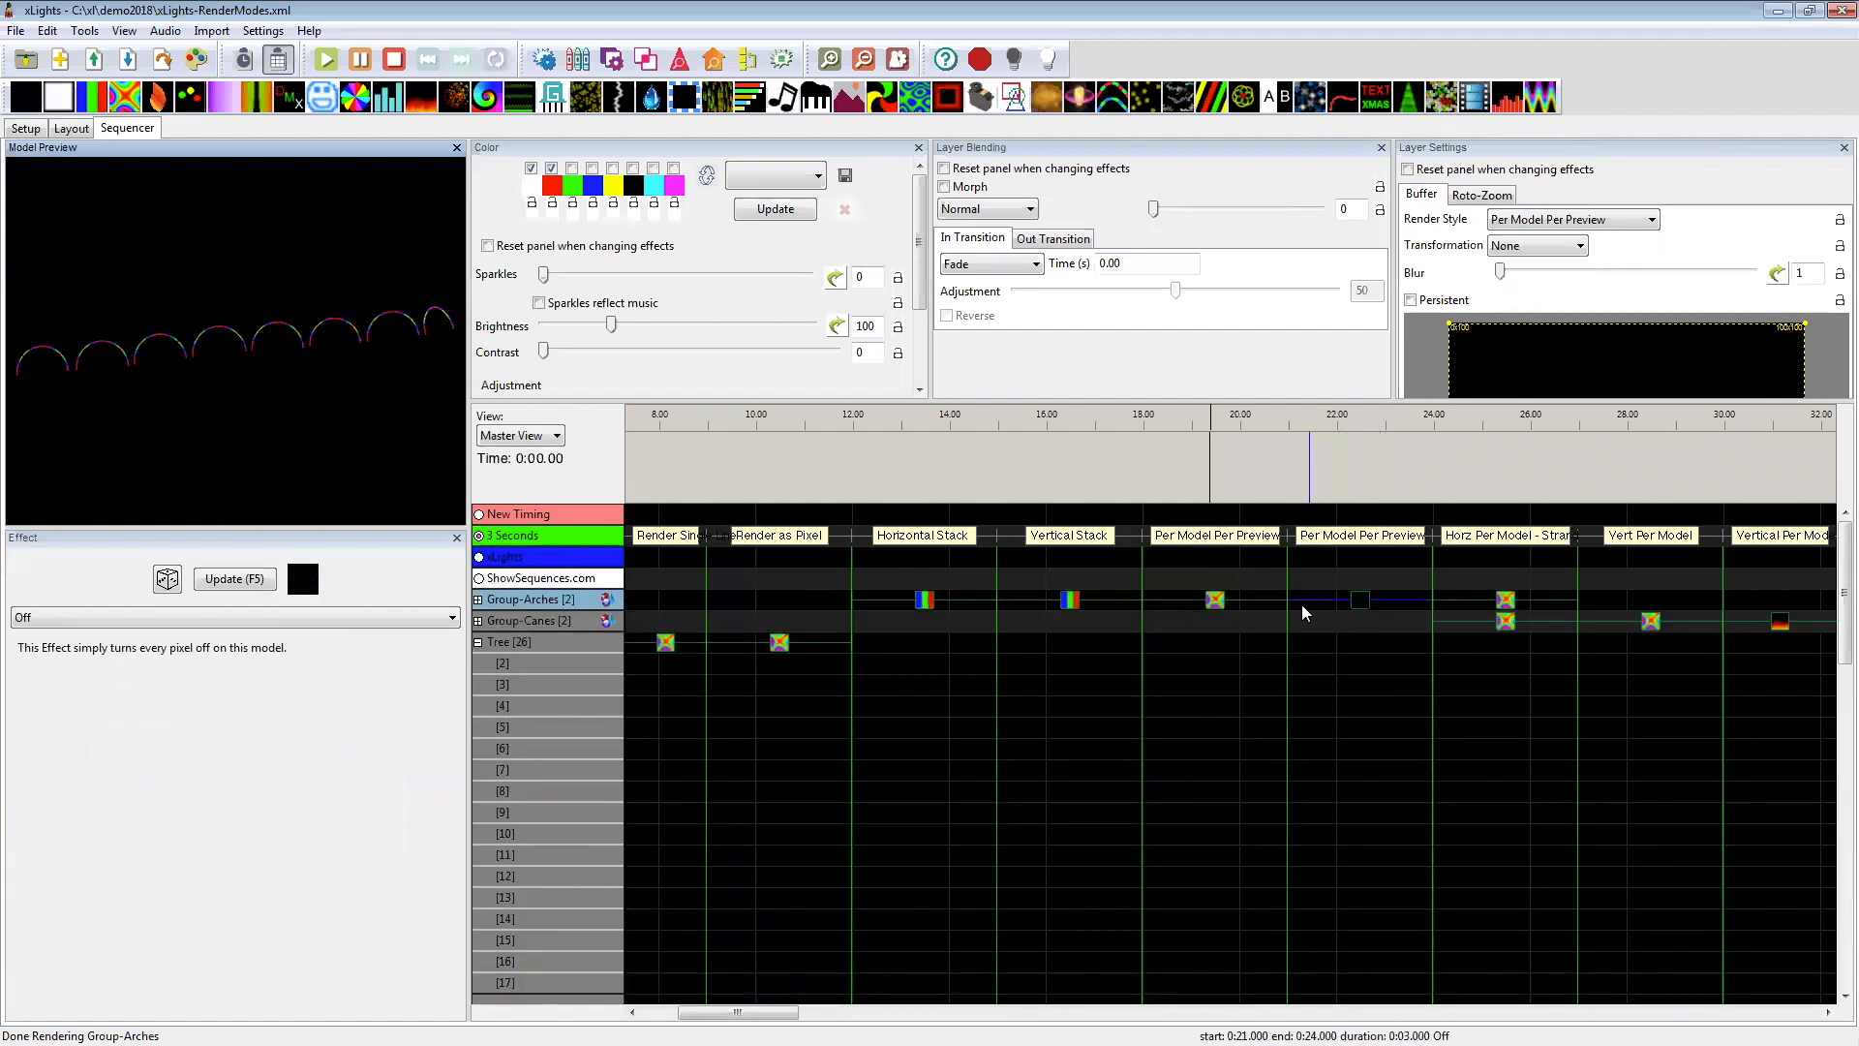
scroll(1342, 829, "down", 4)
scroll(1338, 794, "down", 7)
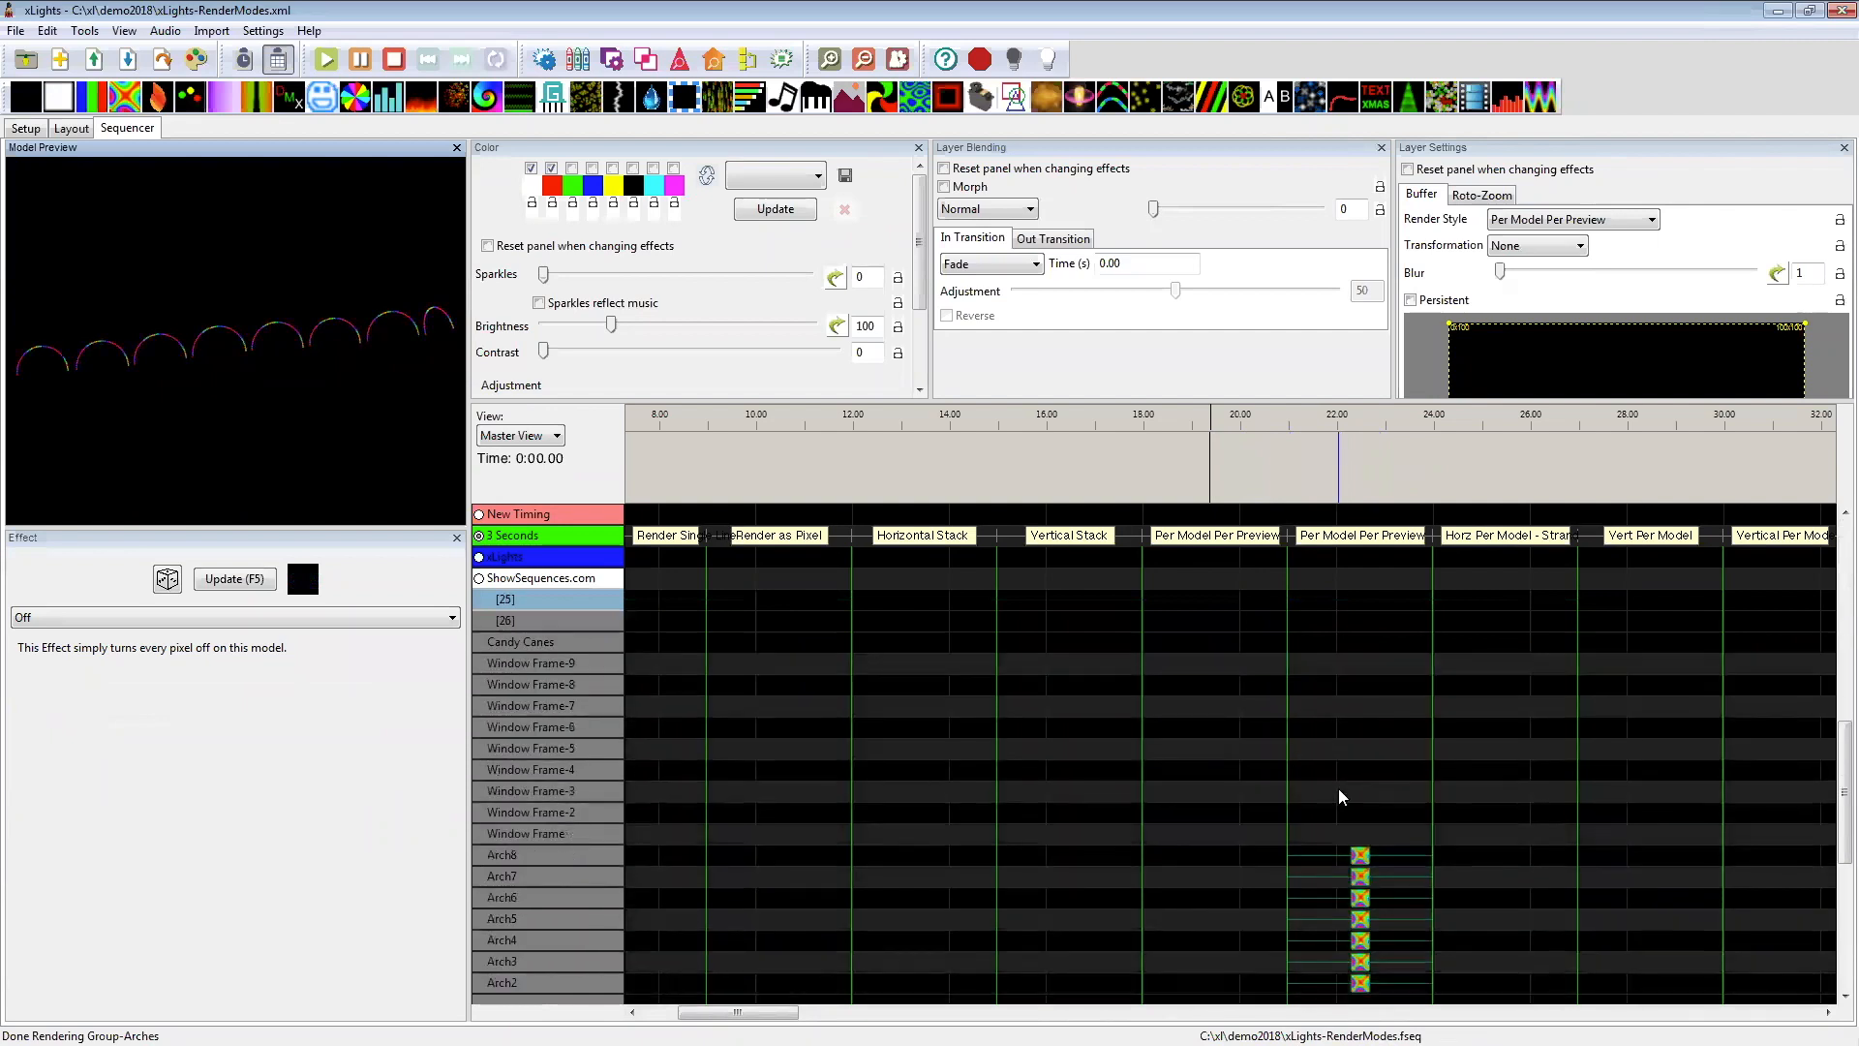
scroll(1340, 815, "up", 11)
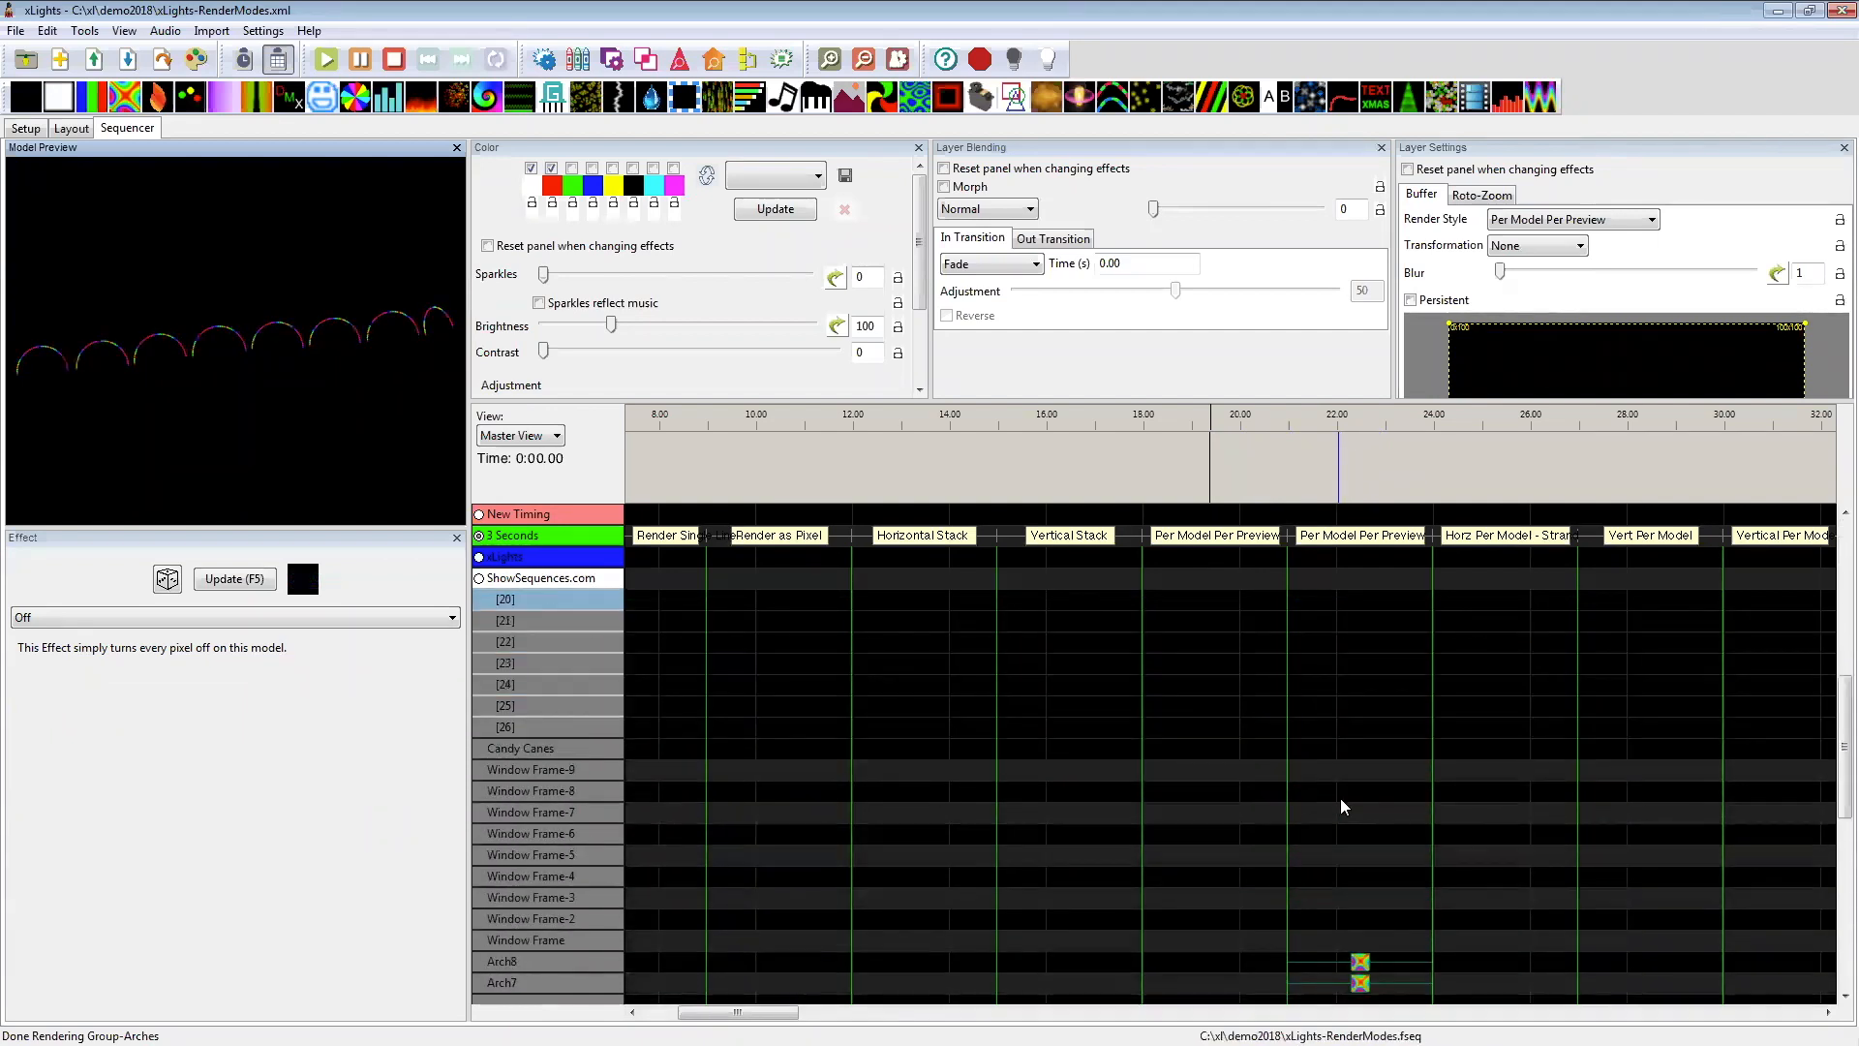
left_click(1215, 601)
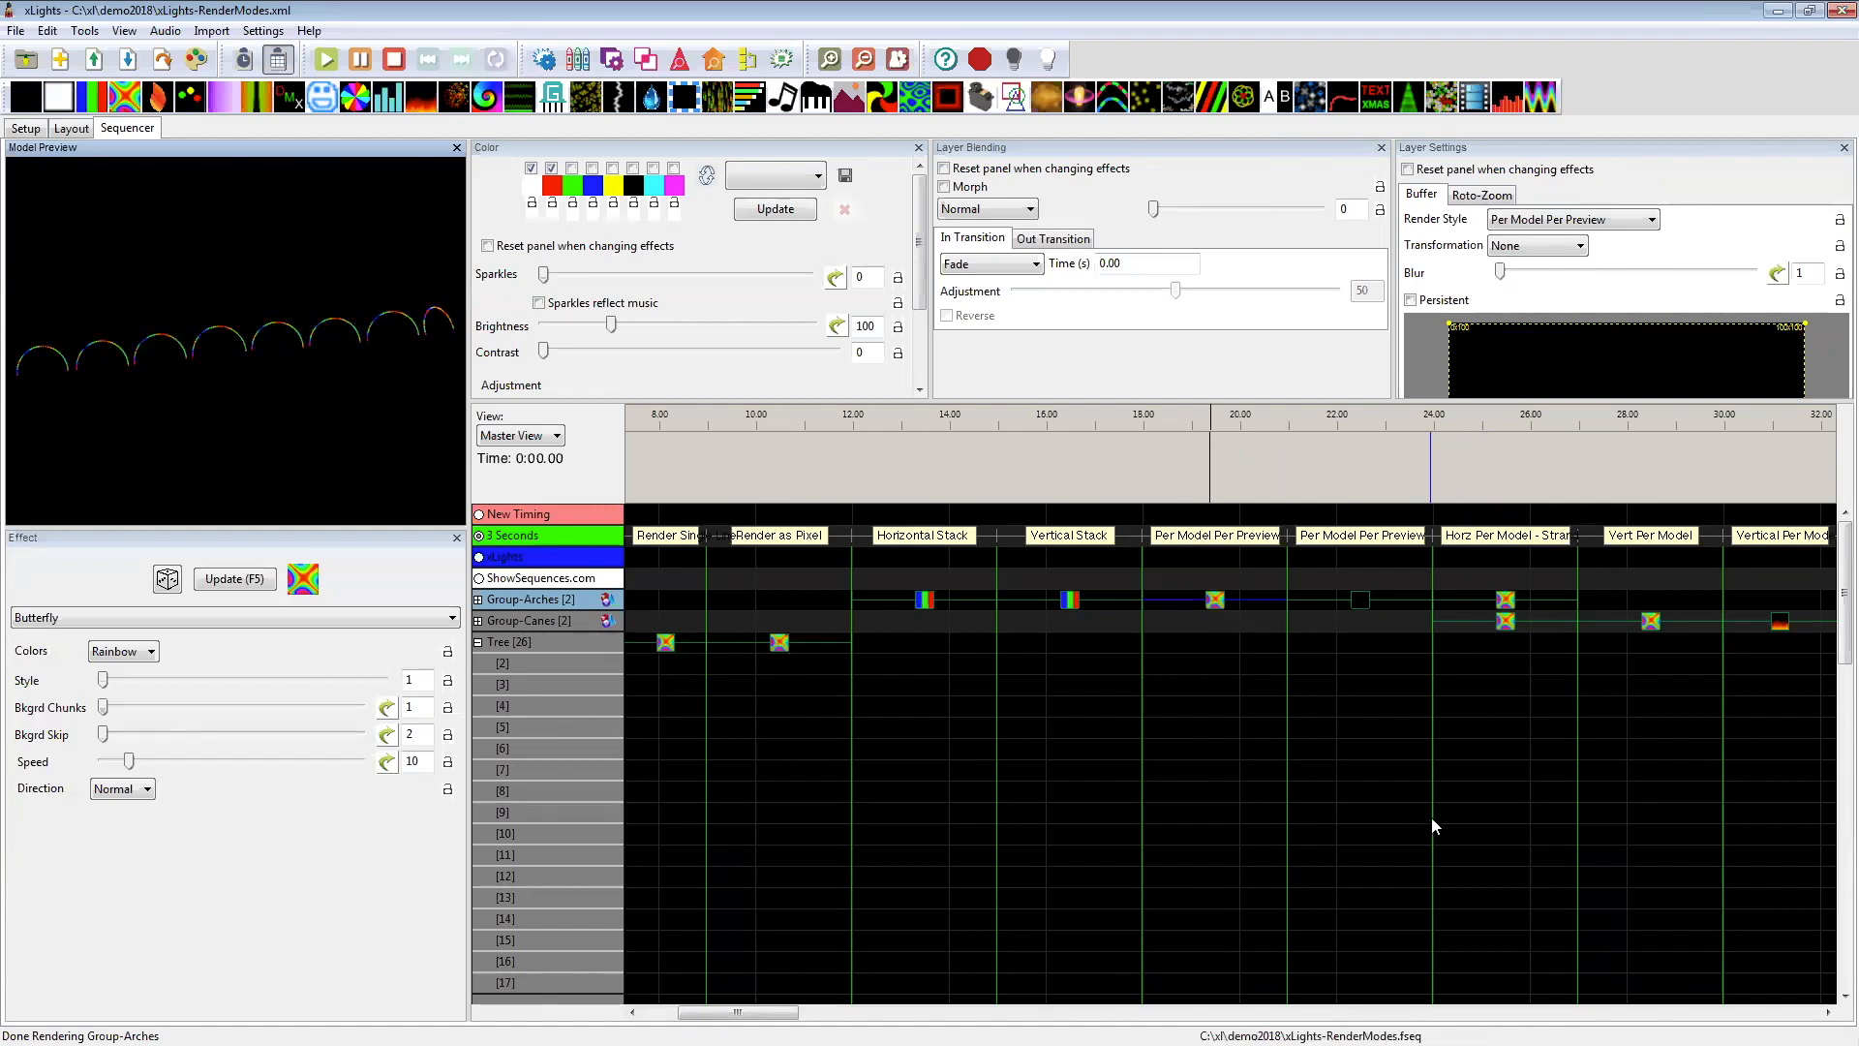
Step: Preview the Horizontal Per Model/Strand Butterfly effects on Group-Arches and Group-Canes
scroll(841, 719, "right", 10)
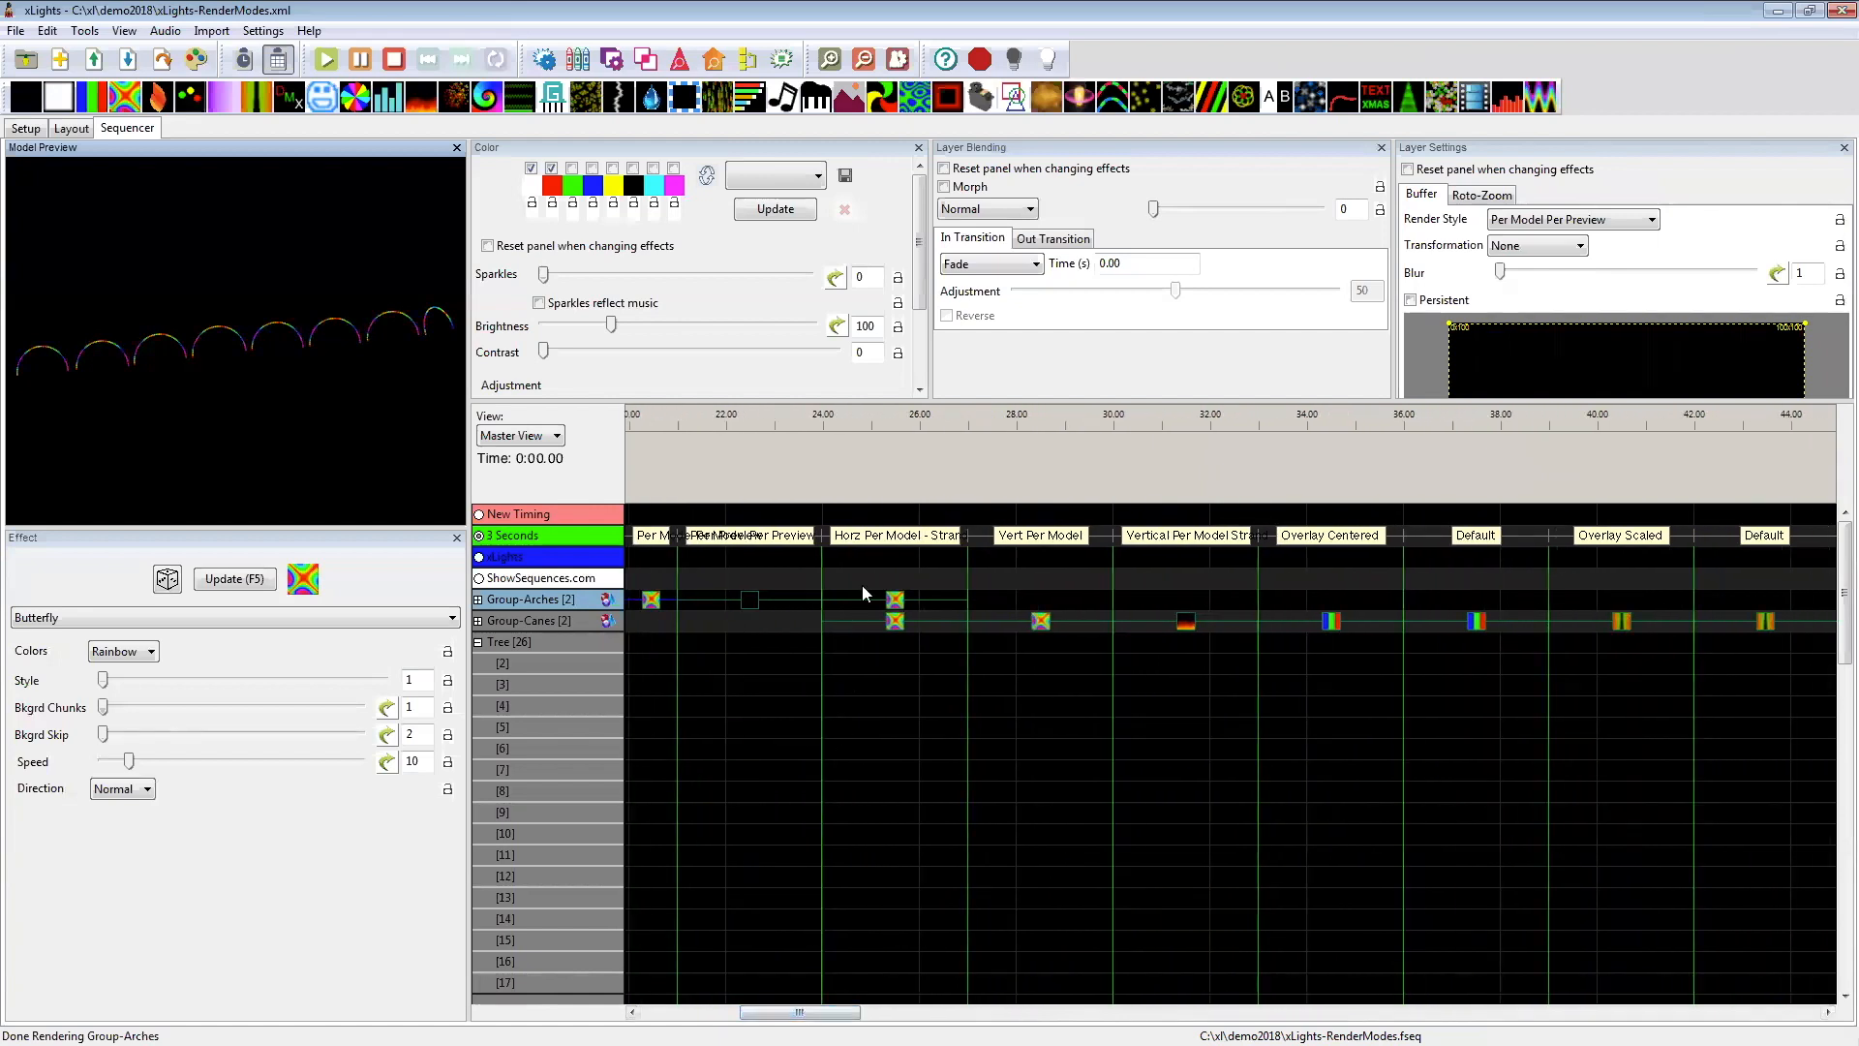
left_click(895, 601)
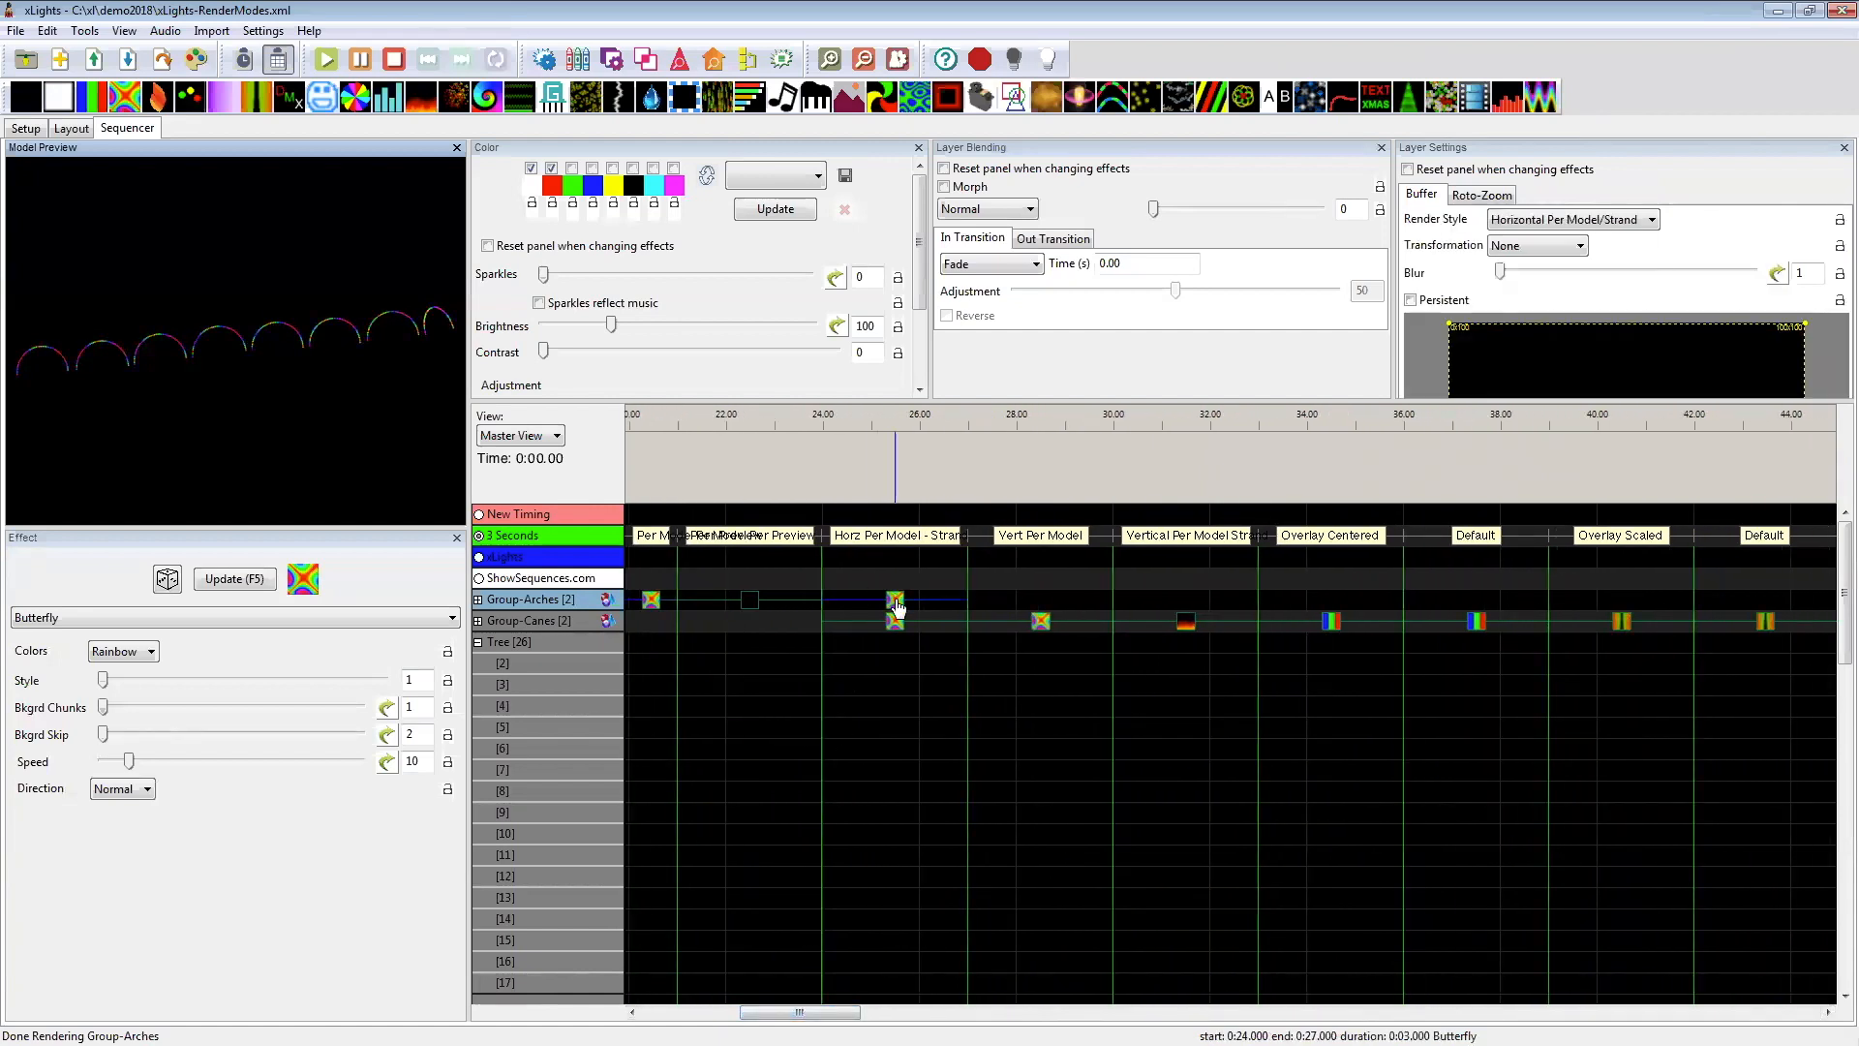
left_click(896, 622)
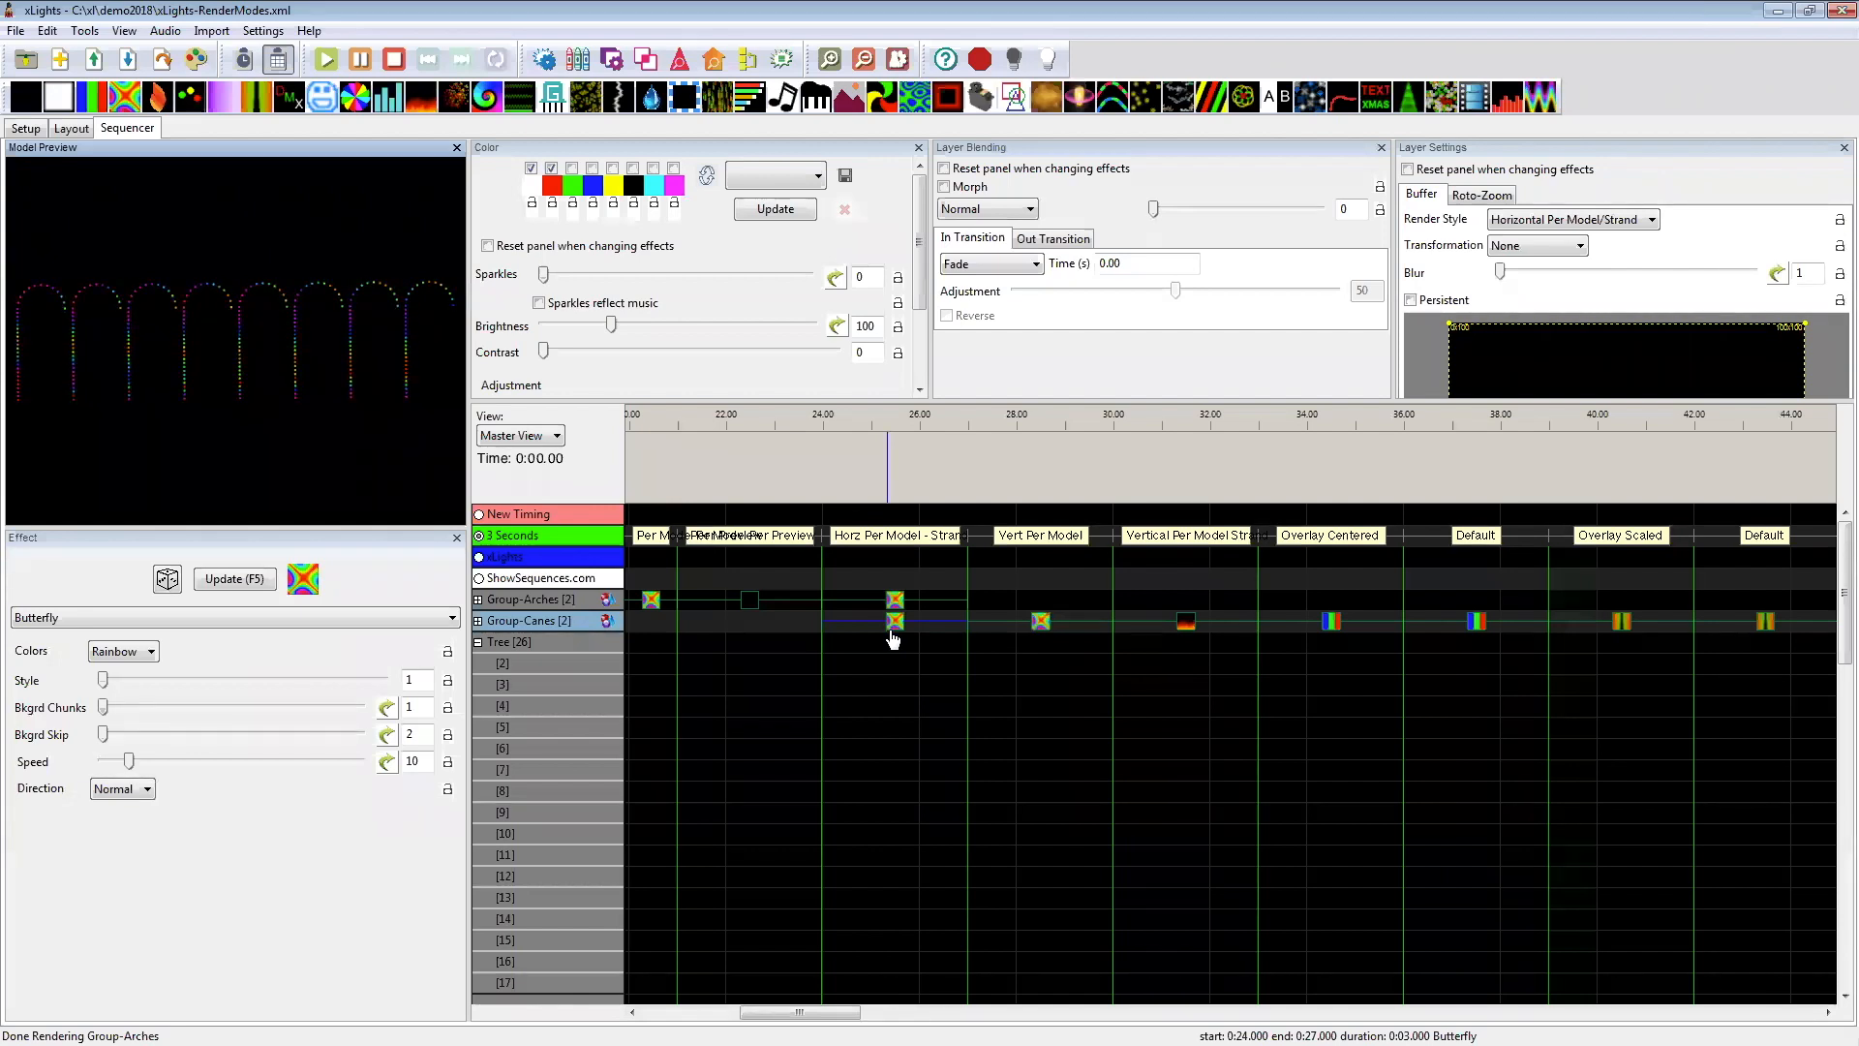
Step: Replace the Group-Canes Horizontal Per Model/Strand Butterfly effect with a Morph effect filling the interval from 24 to 27 seconds
left_click(894, 621)
key("Delete")
left_click(894, 621)
key("m")
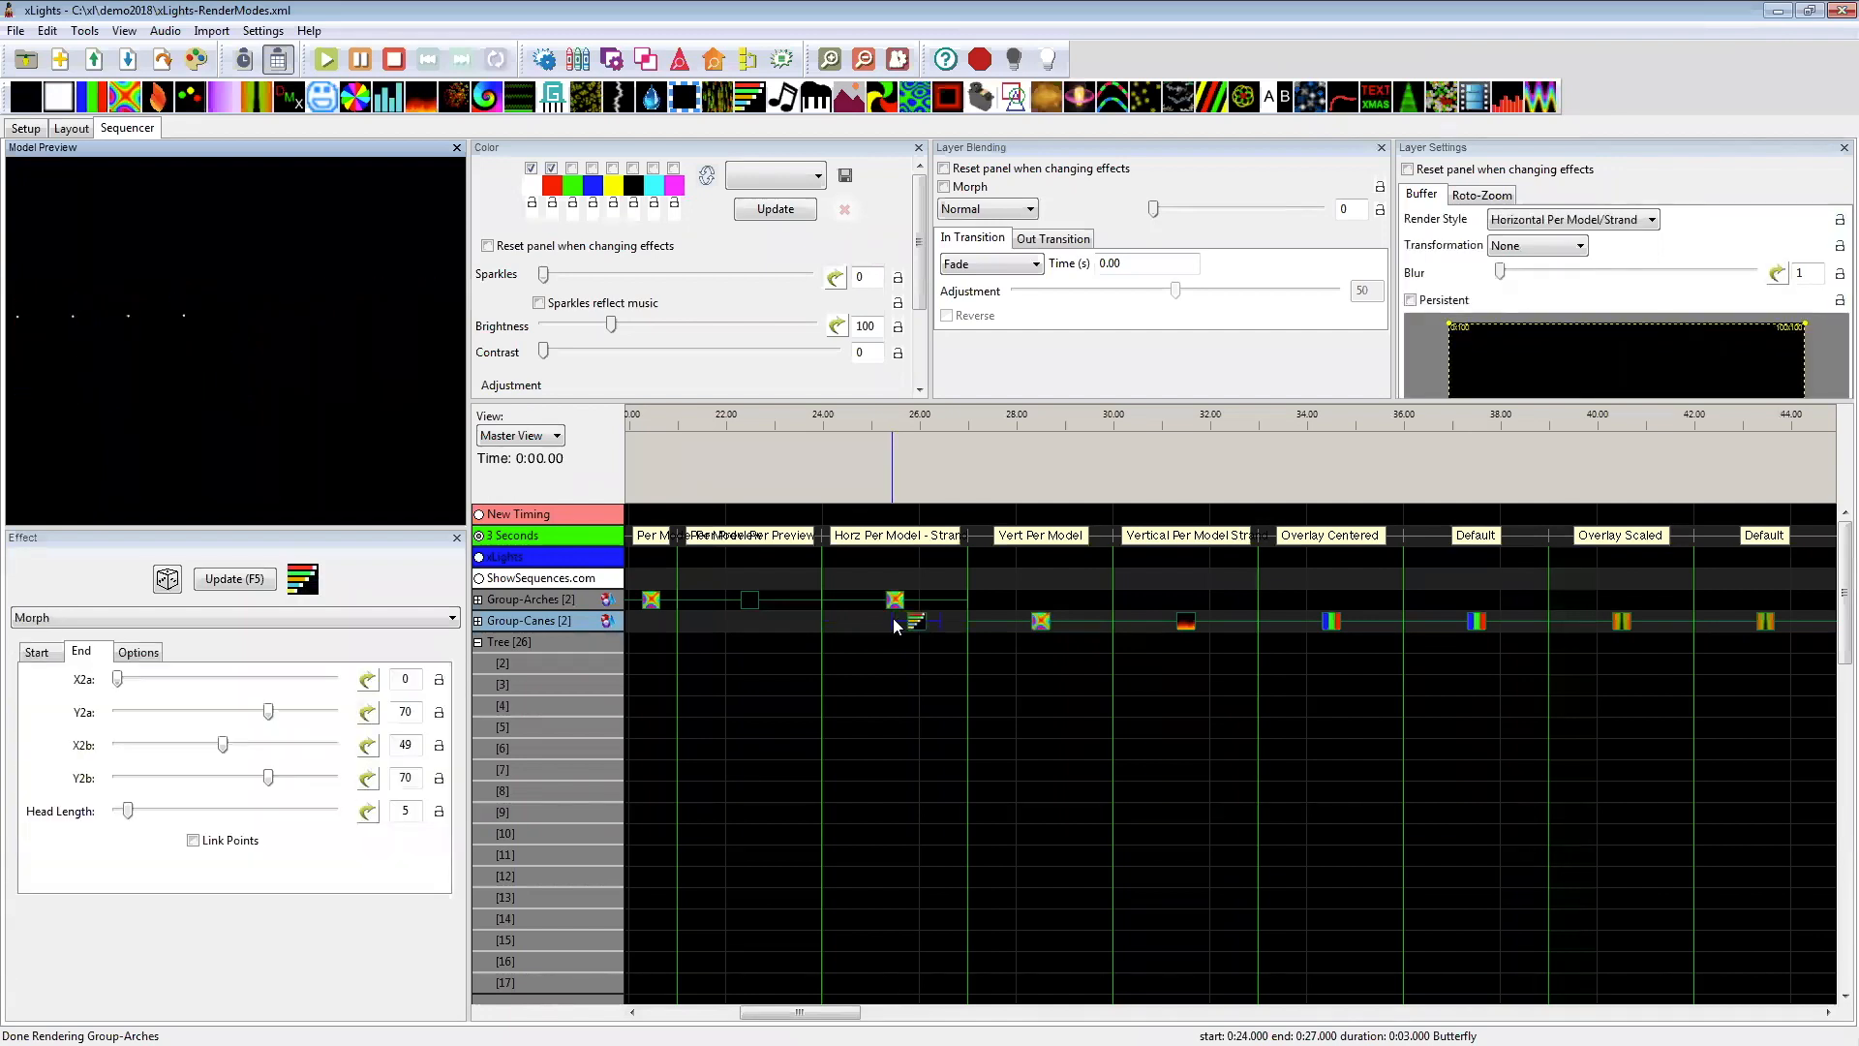
left_click_drag(892, 626, 822, 627)
left_click_drag(940, 624, 960, 623)
left_click(895, 622)
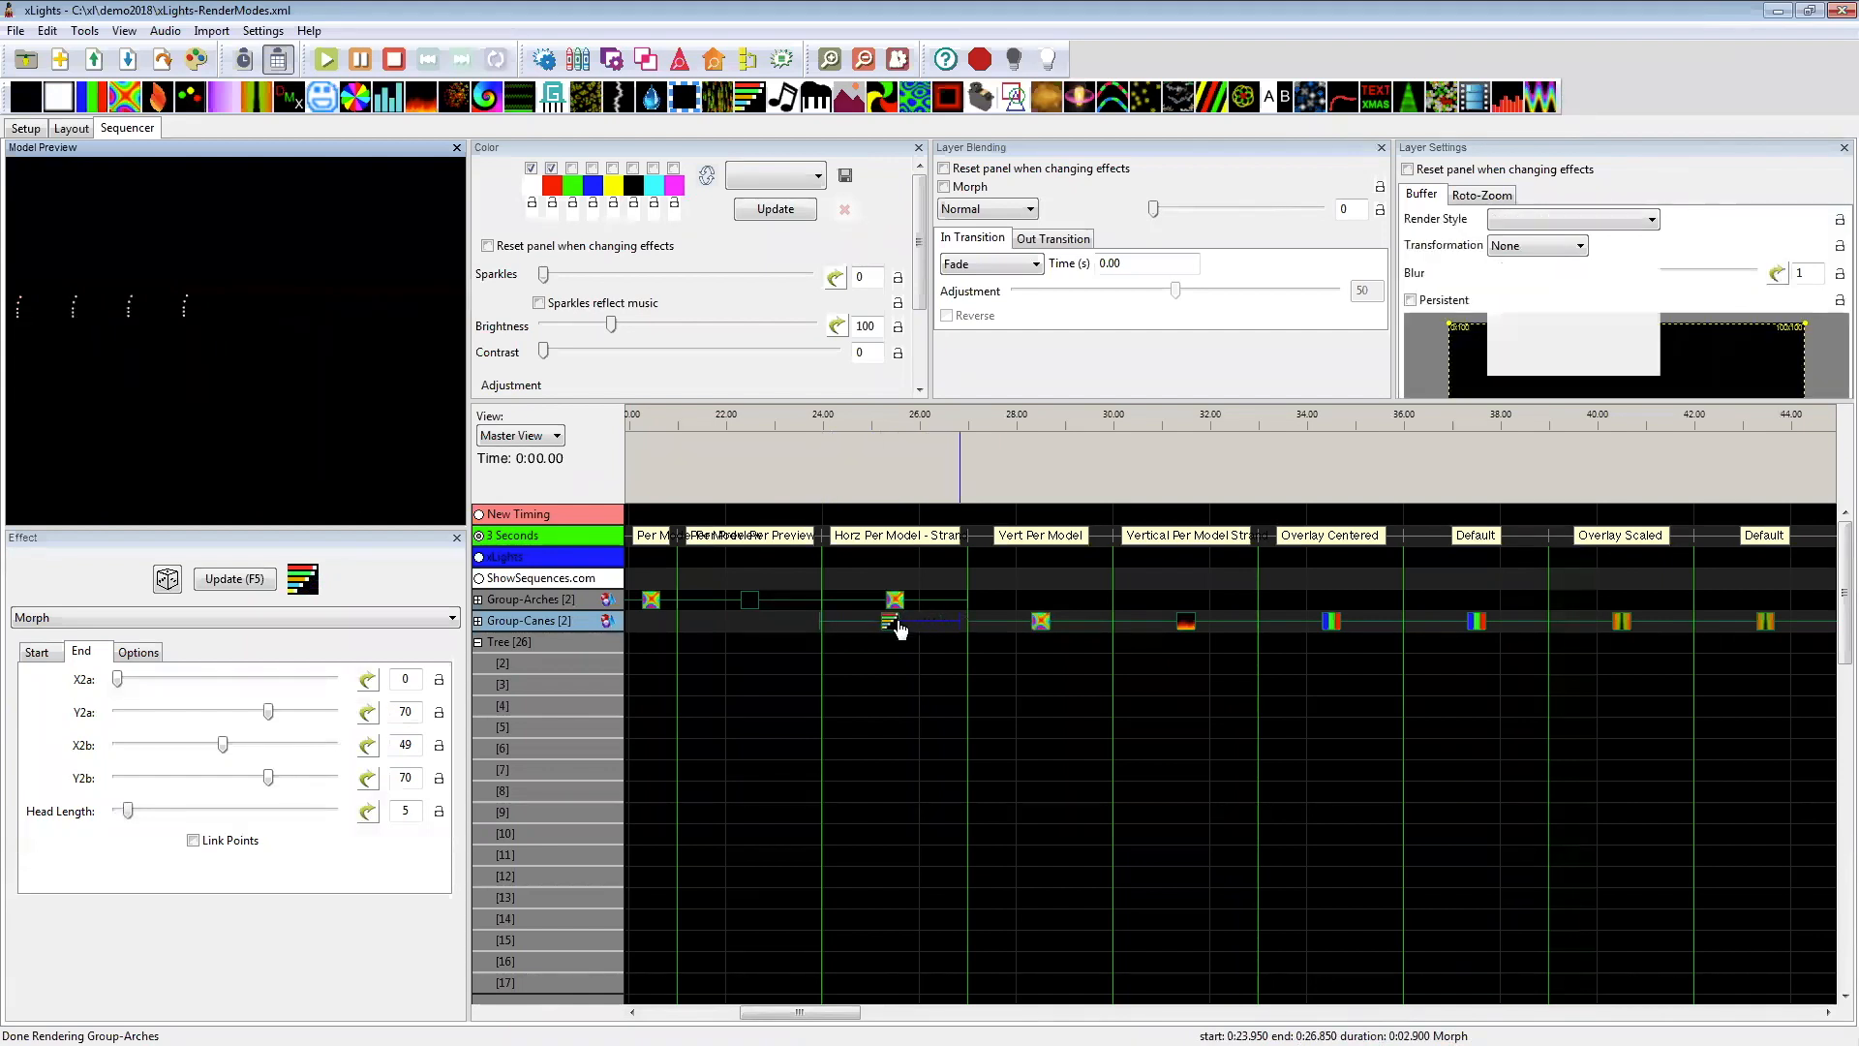
Step: Leave only red enabled for the Morph and apply the quickset that starts it at X1a 0, Y1a 0, X1b 100, Y1b 0
left_click(531, 168)
left_click(665, 459)
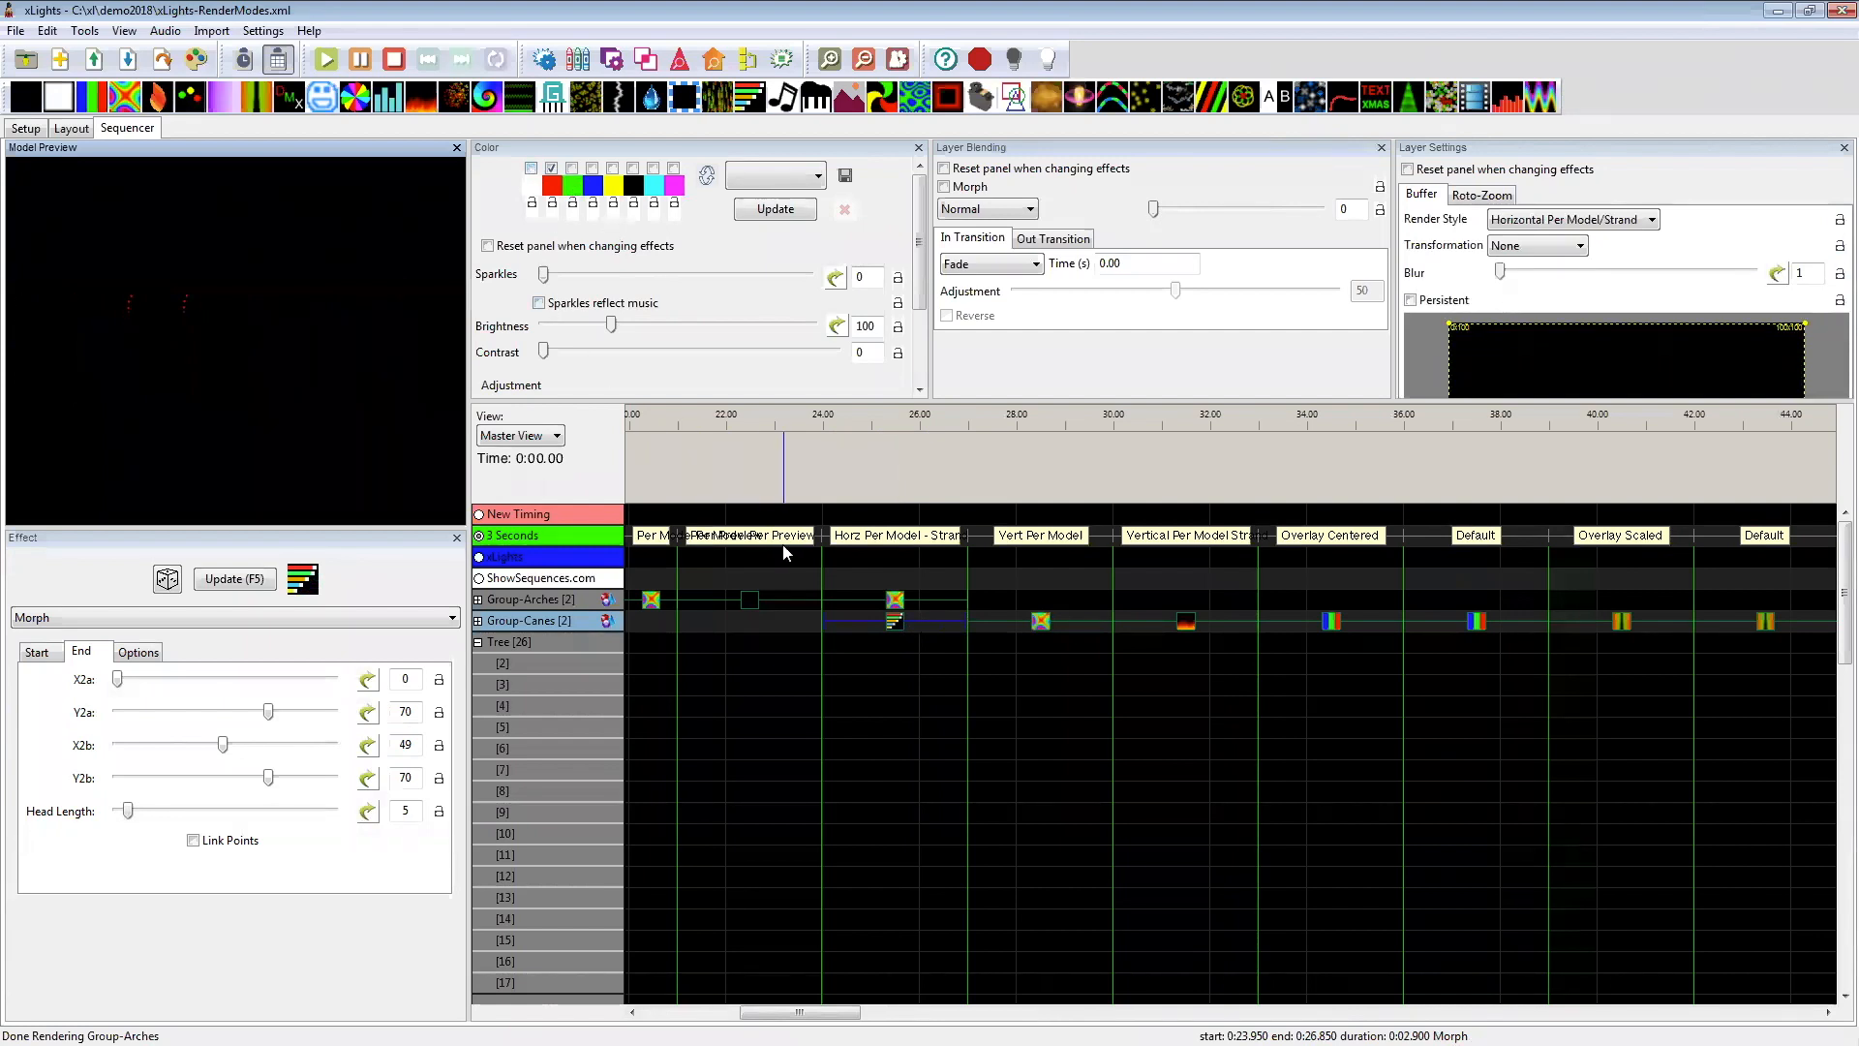
left_click(39, 654)
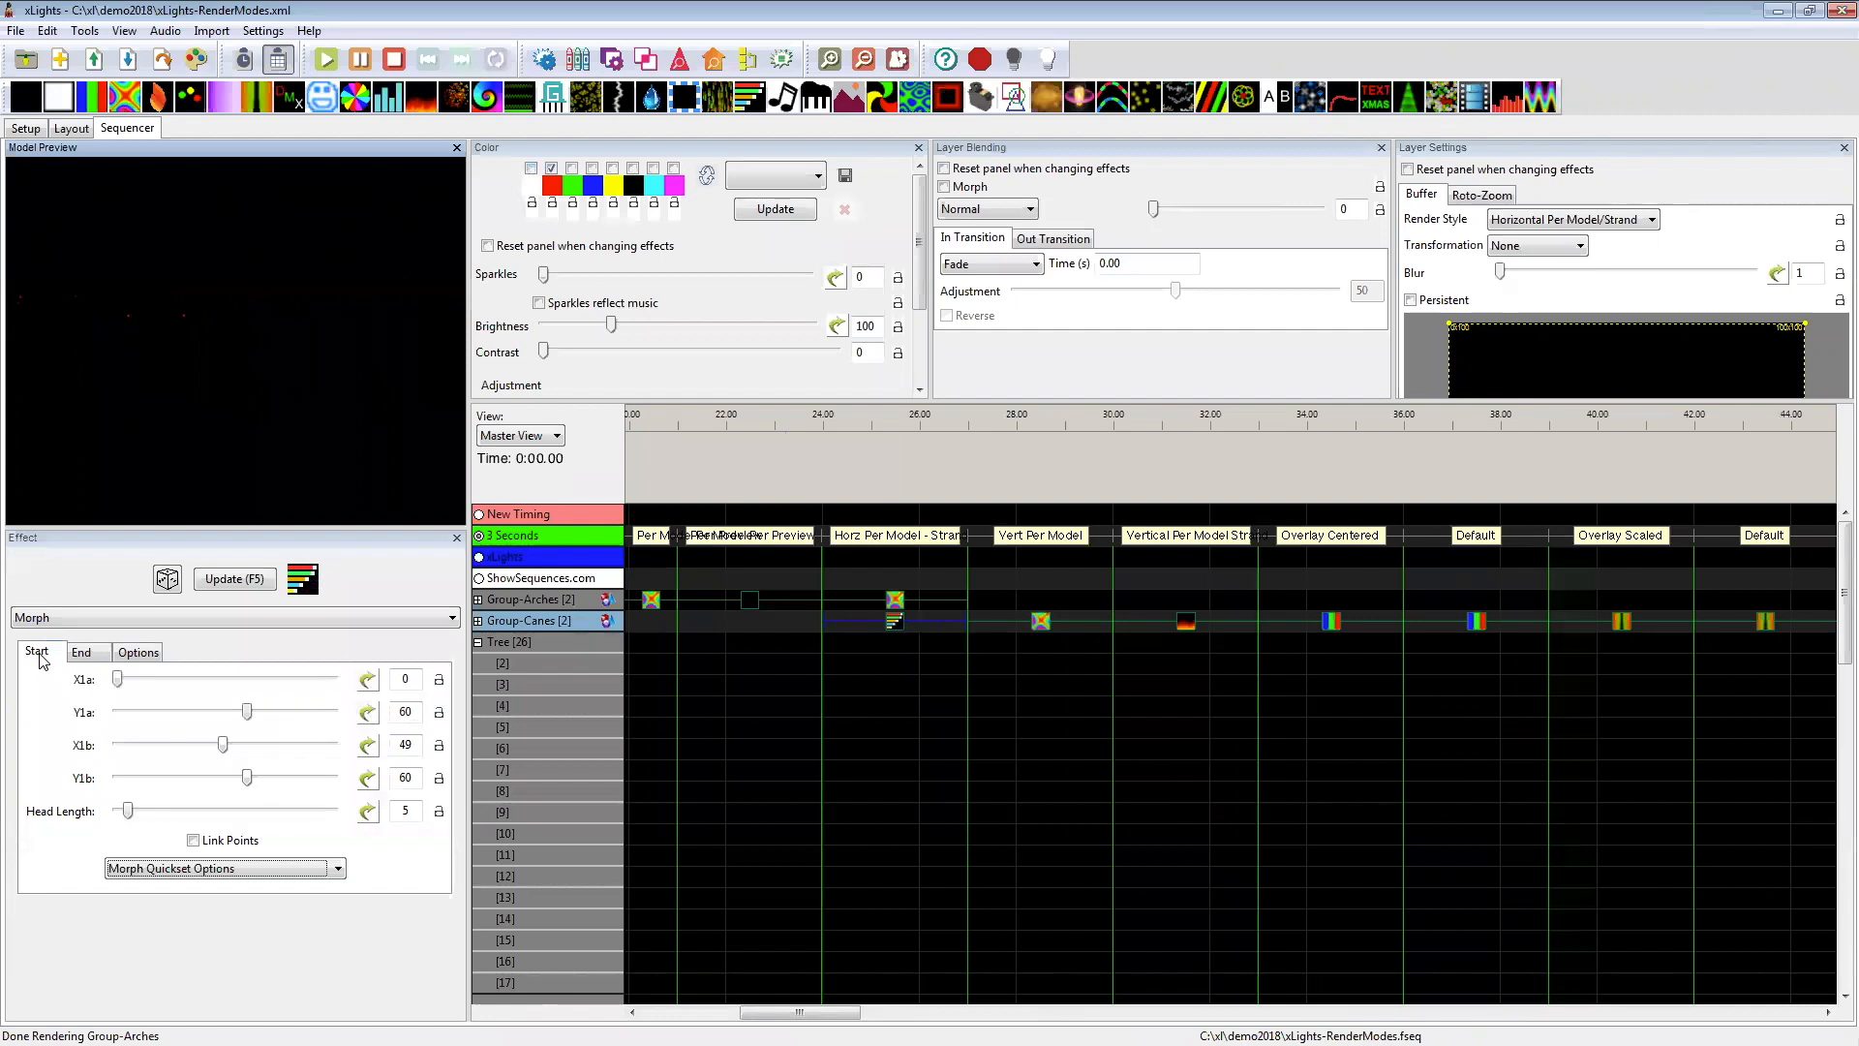
left_click(145, 869)
left_click(147, 901)
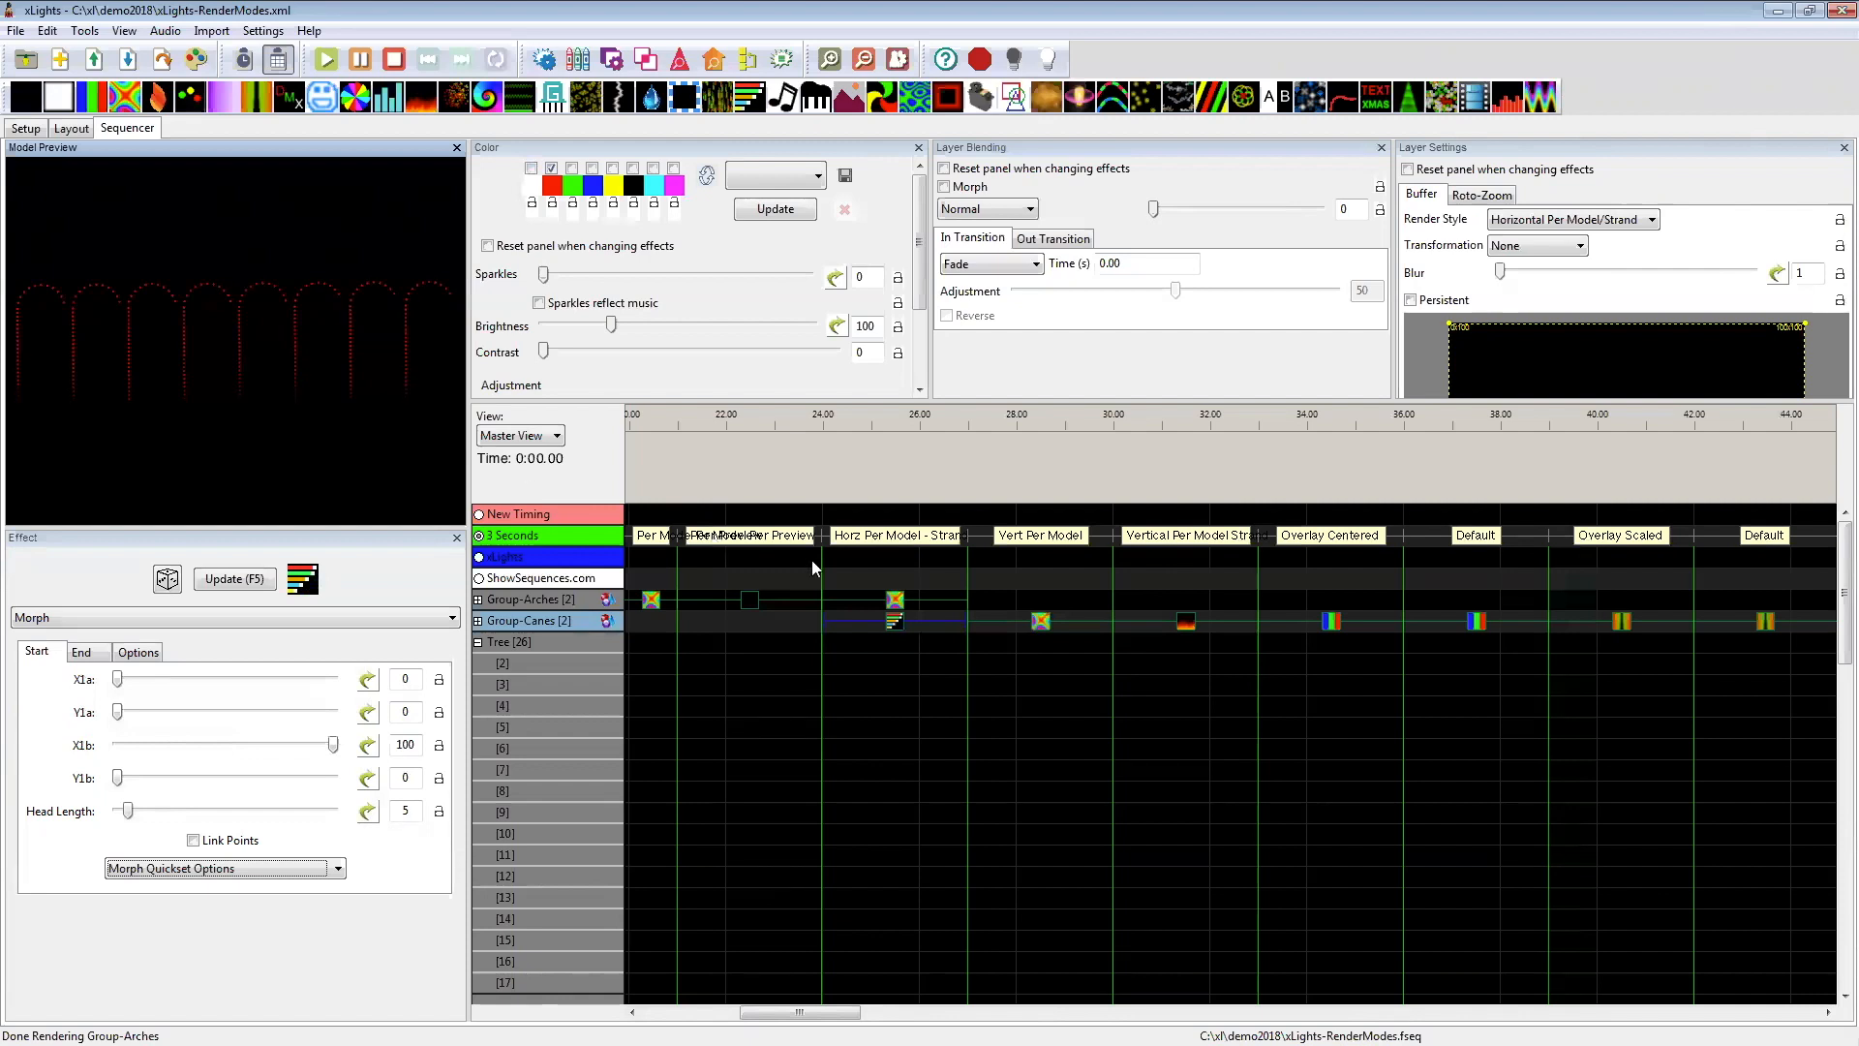
Step: Set the render style of the Group-Canes Morph effect to Default
left_click(1550, 219)
left_click(1544, 237)
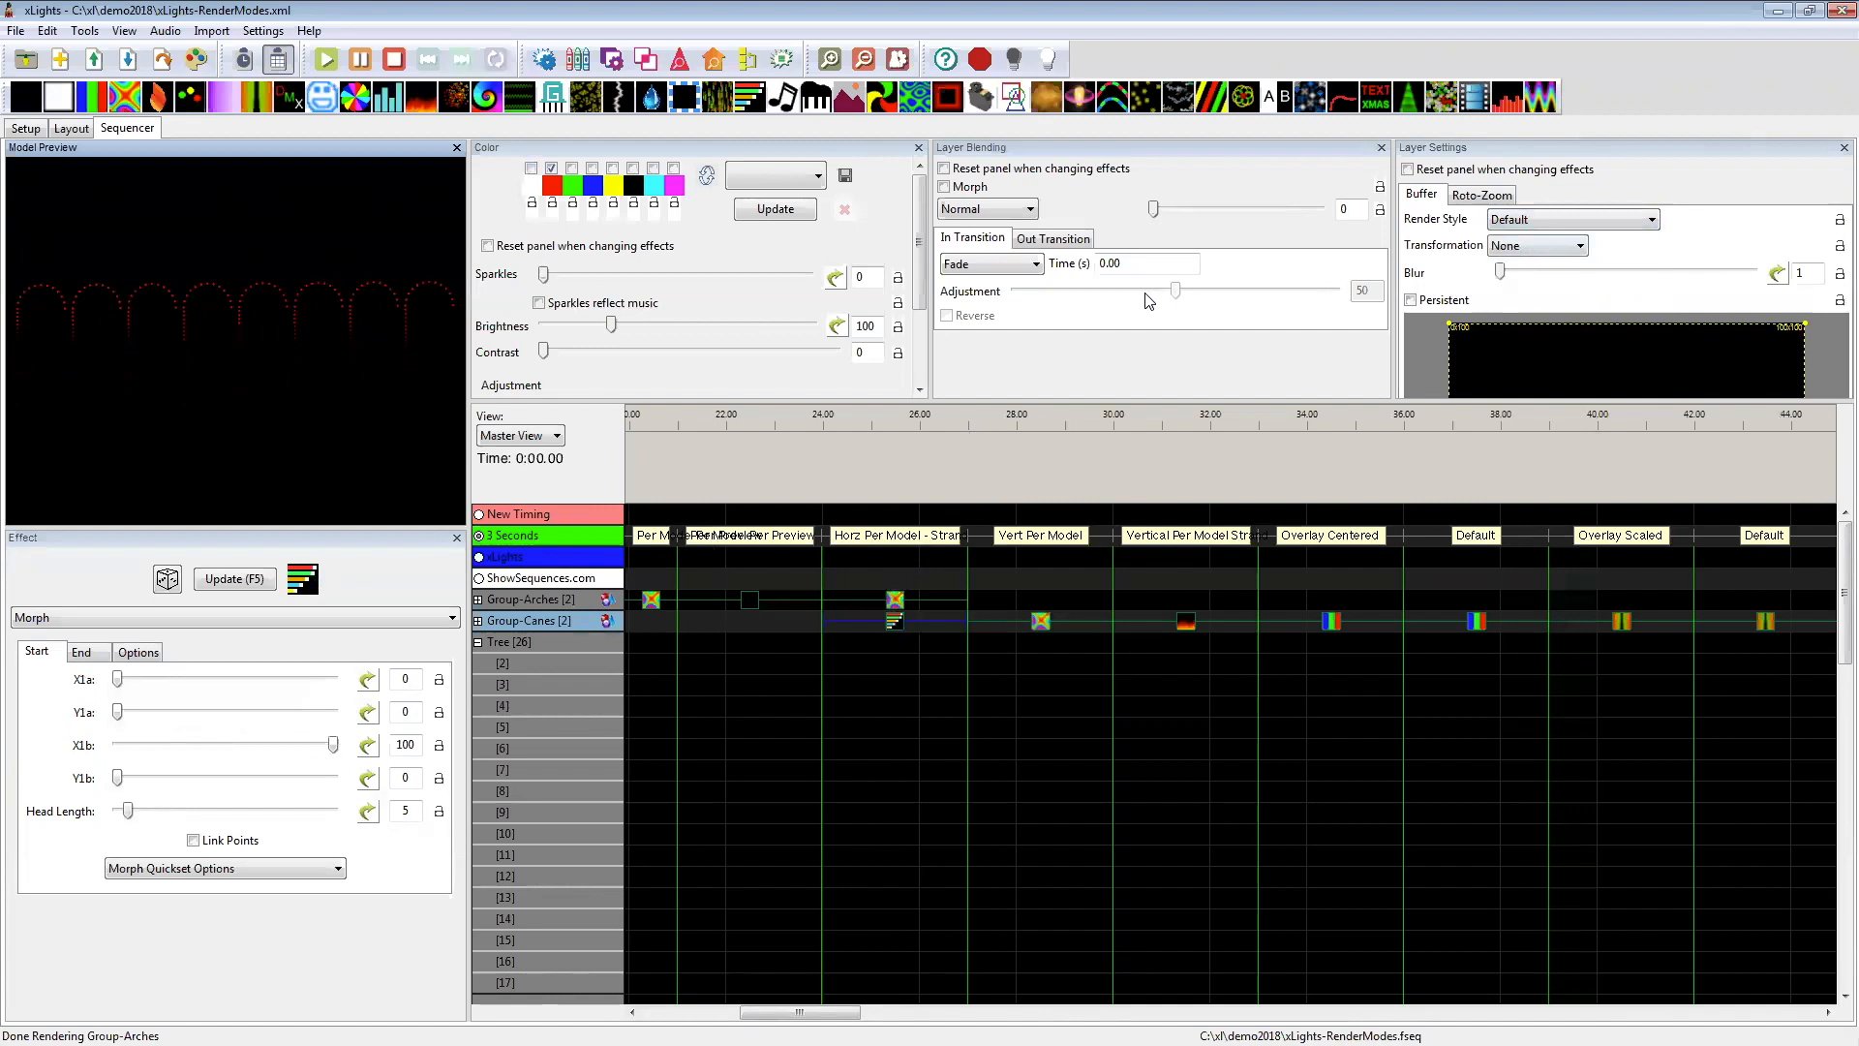
Step: Try the Vertical Per Model/Strand render style on the Group-Canes Morph effect, and settle on Horizontal Per Model/Strand
left_click(1507, 221)
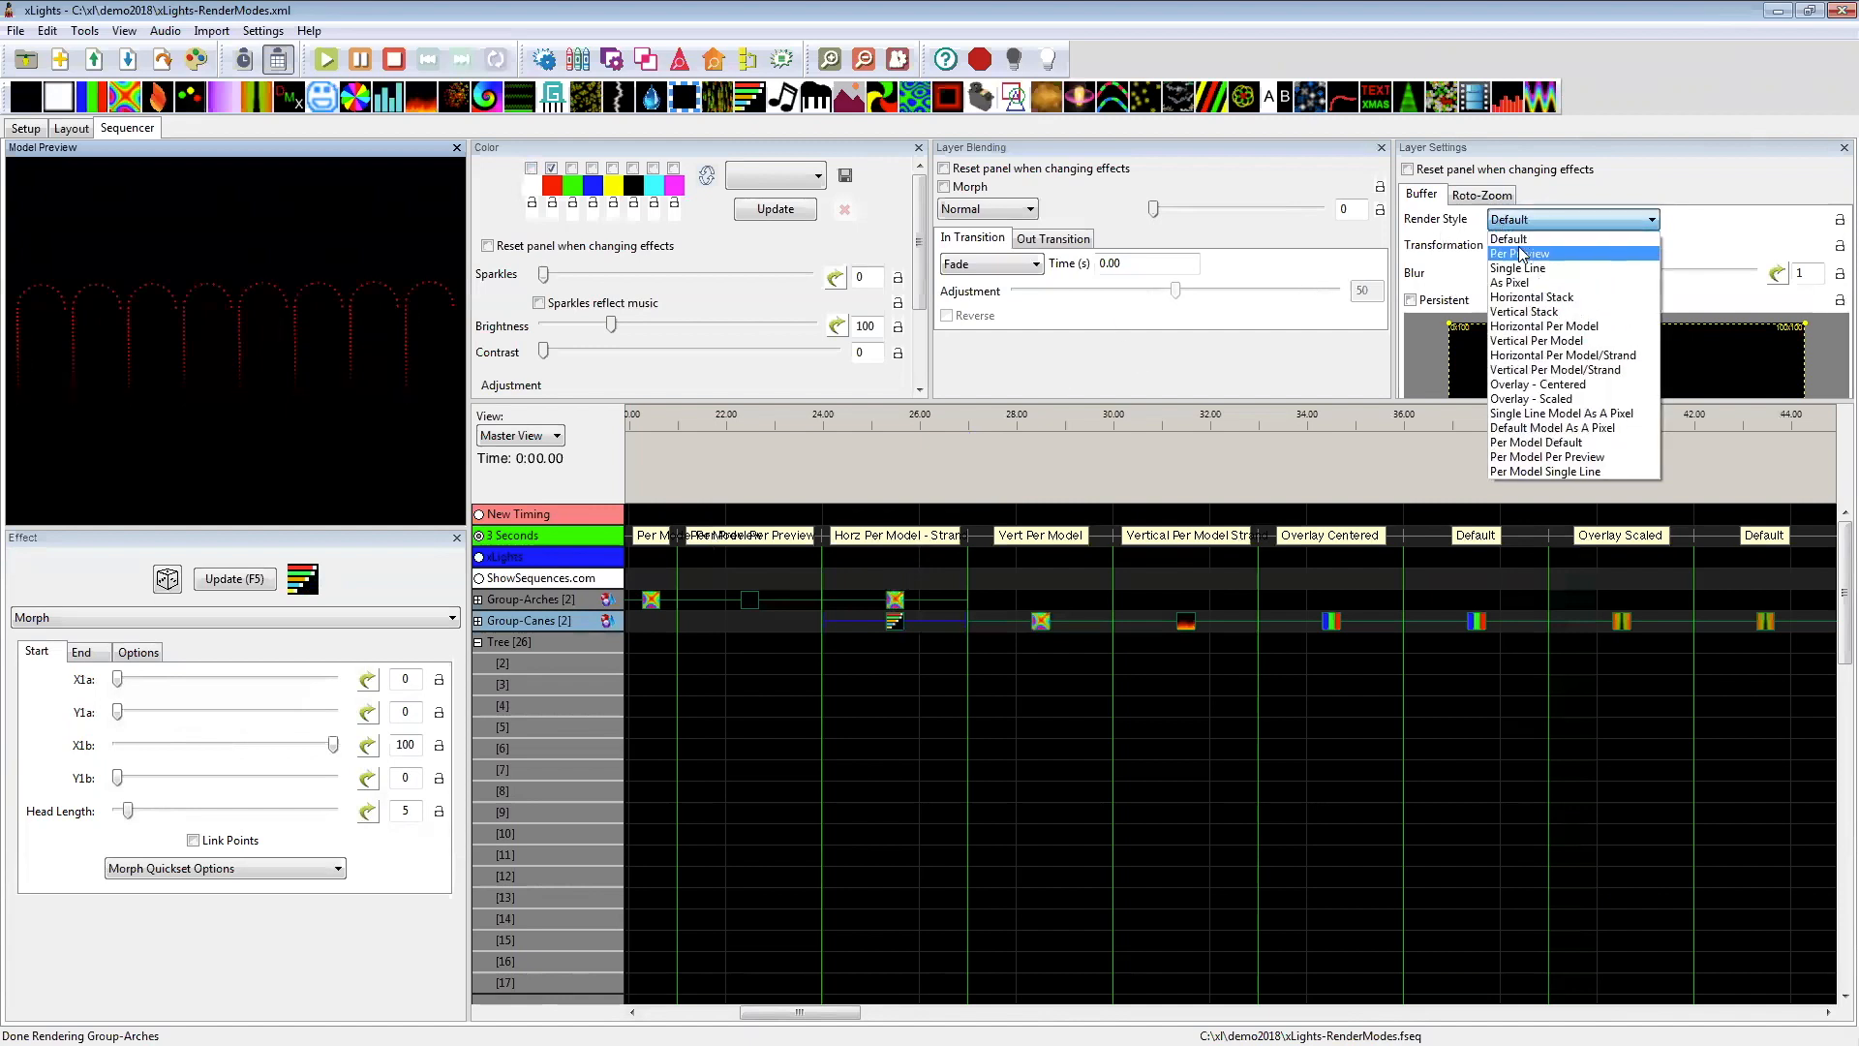
left_click(1604, 369)
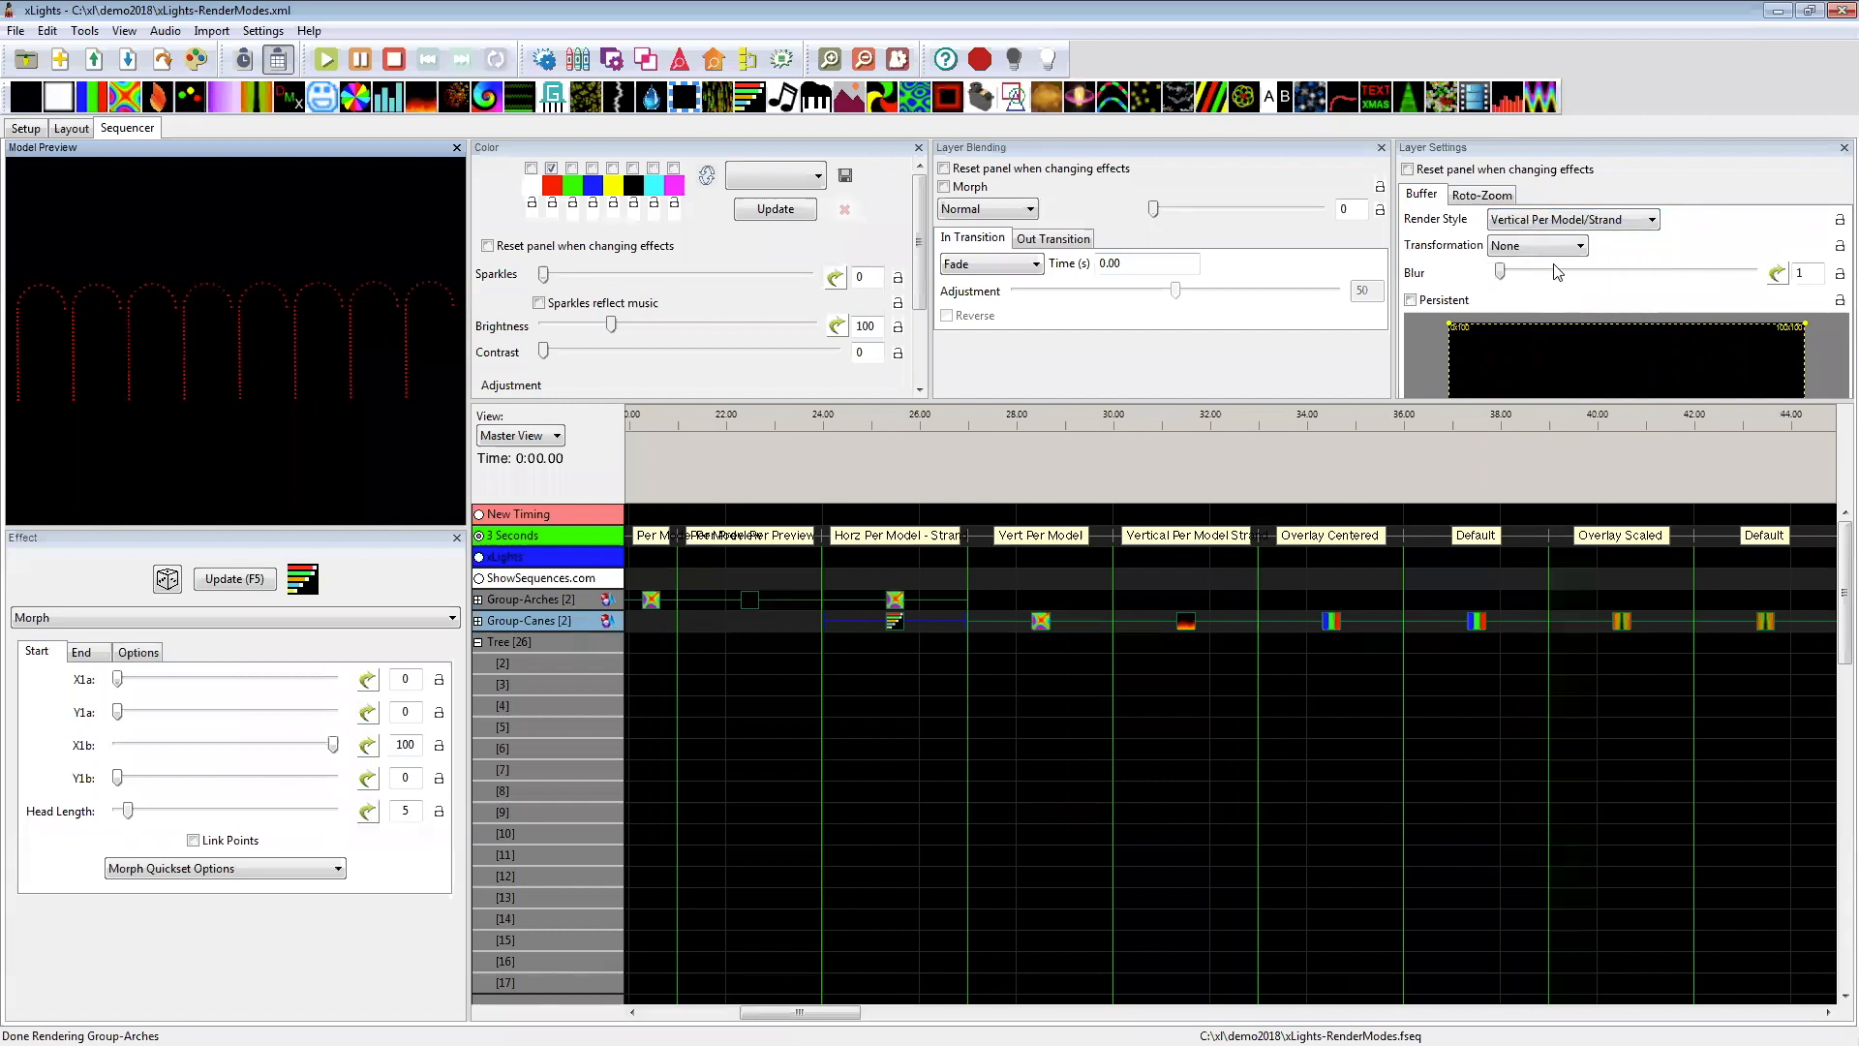
left_click(1559, 227)
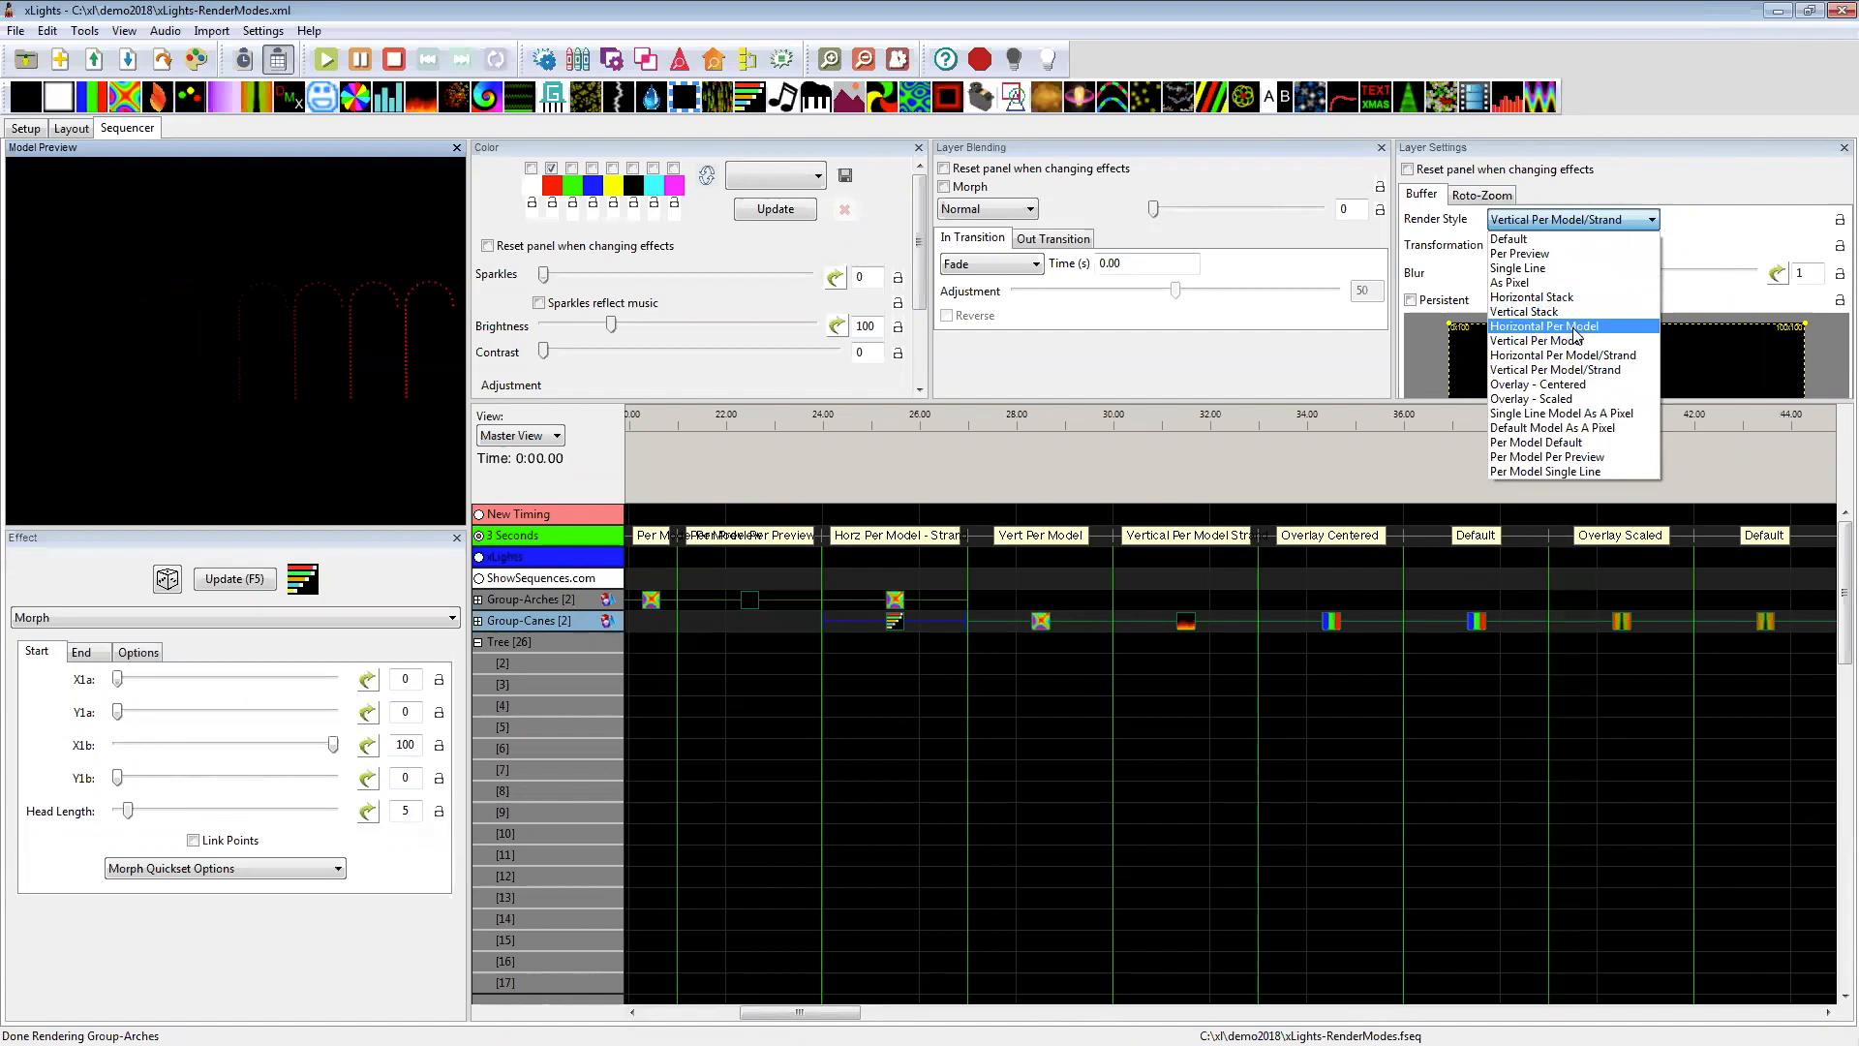
left_click(1568, 354)
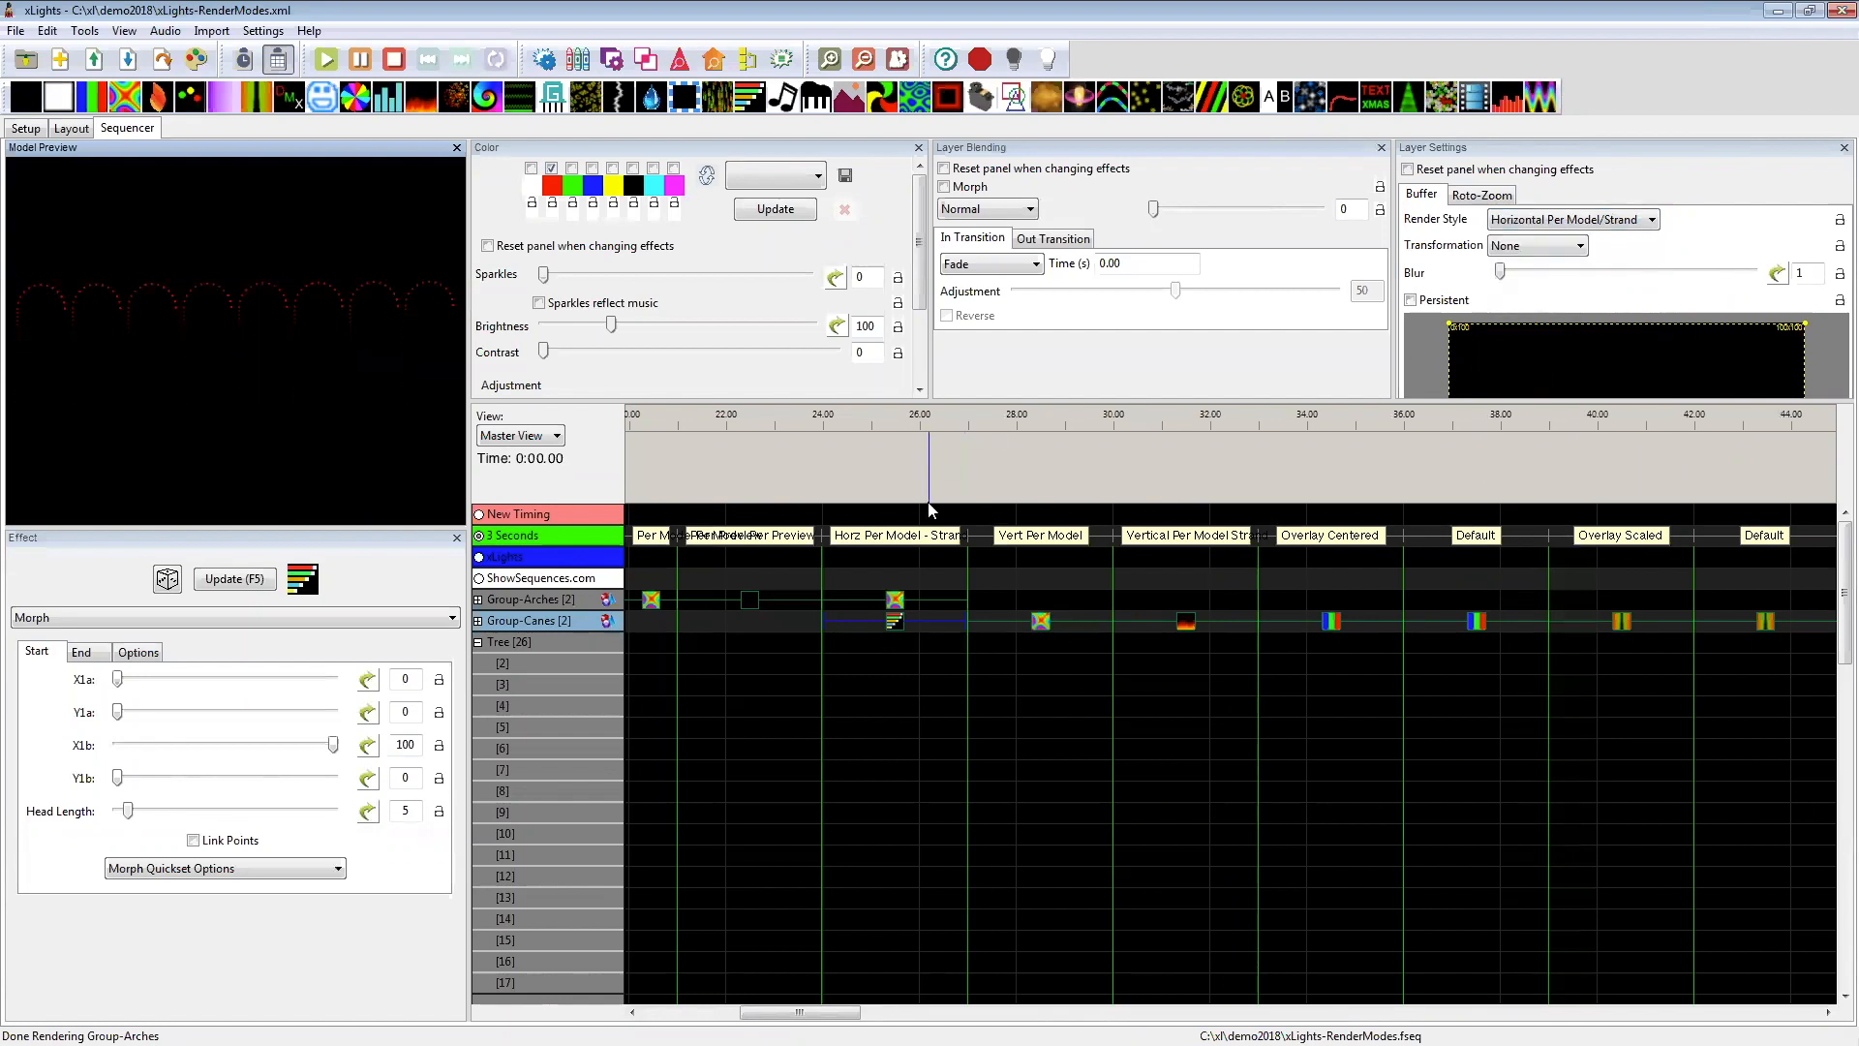
Step: Try a Morph effect with a quickset in place of the Group-Canes Butterfly at 27 to 30 seconds, and put a Butterfly back
left_click(1040, 622)
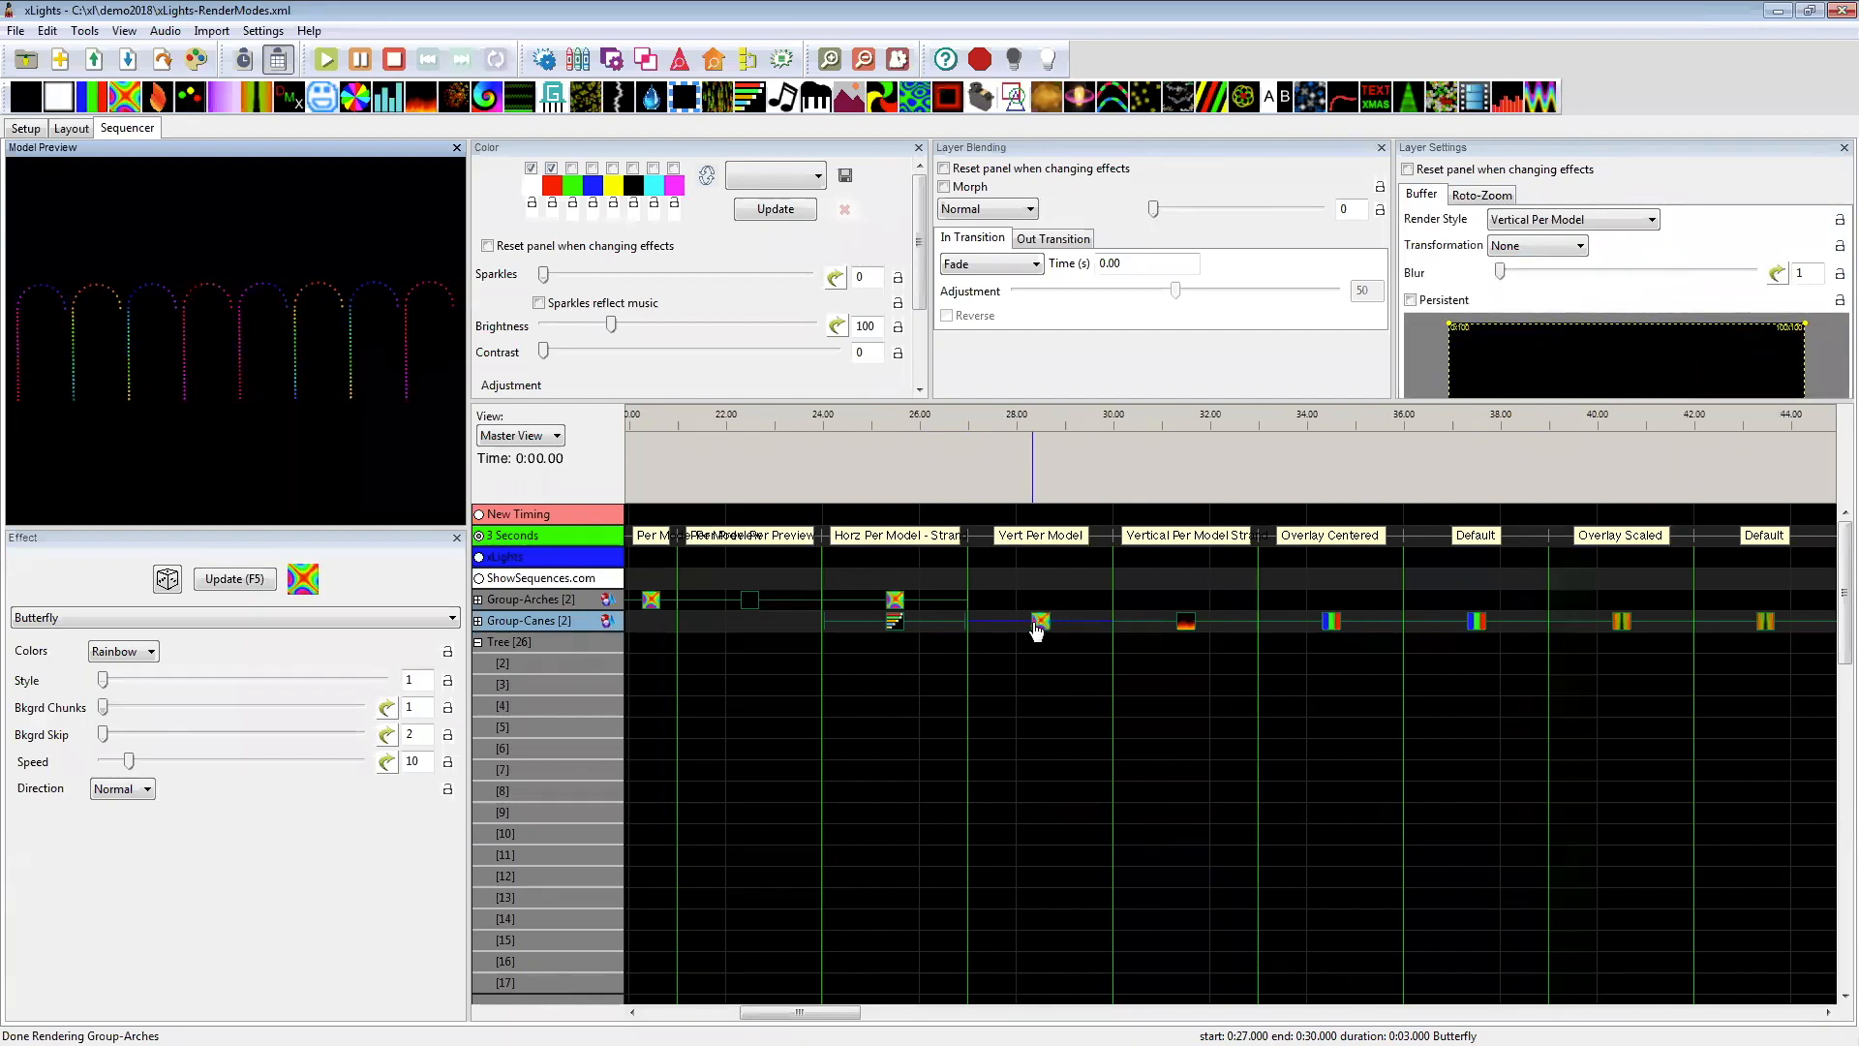
key("Delete")
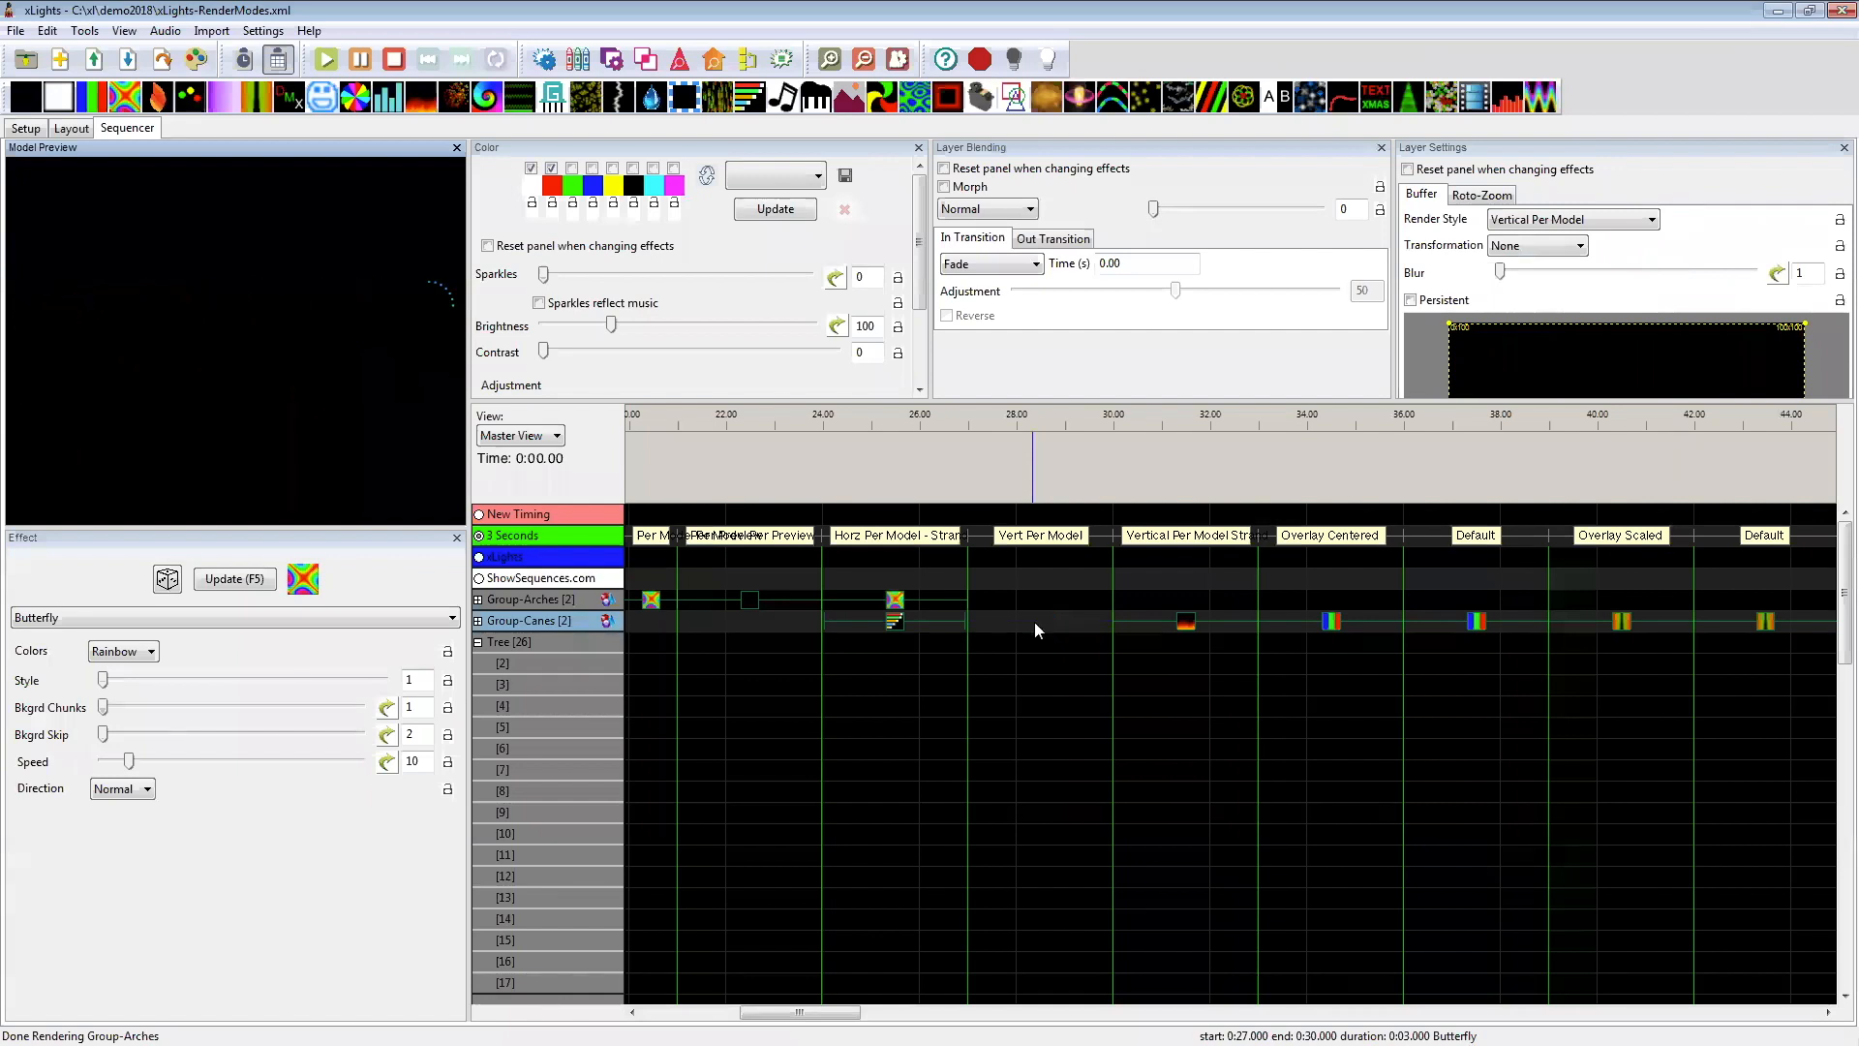
left_click(1034, 621)
key("ctrl+v")
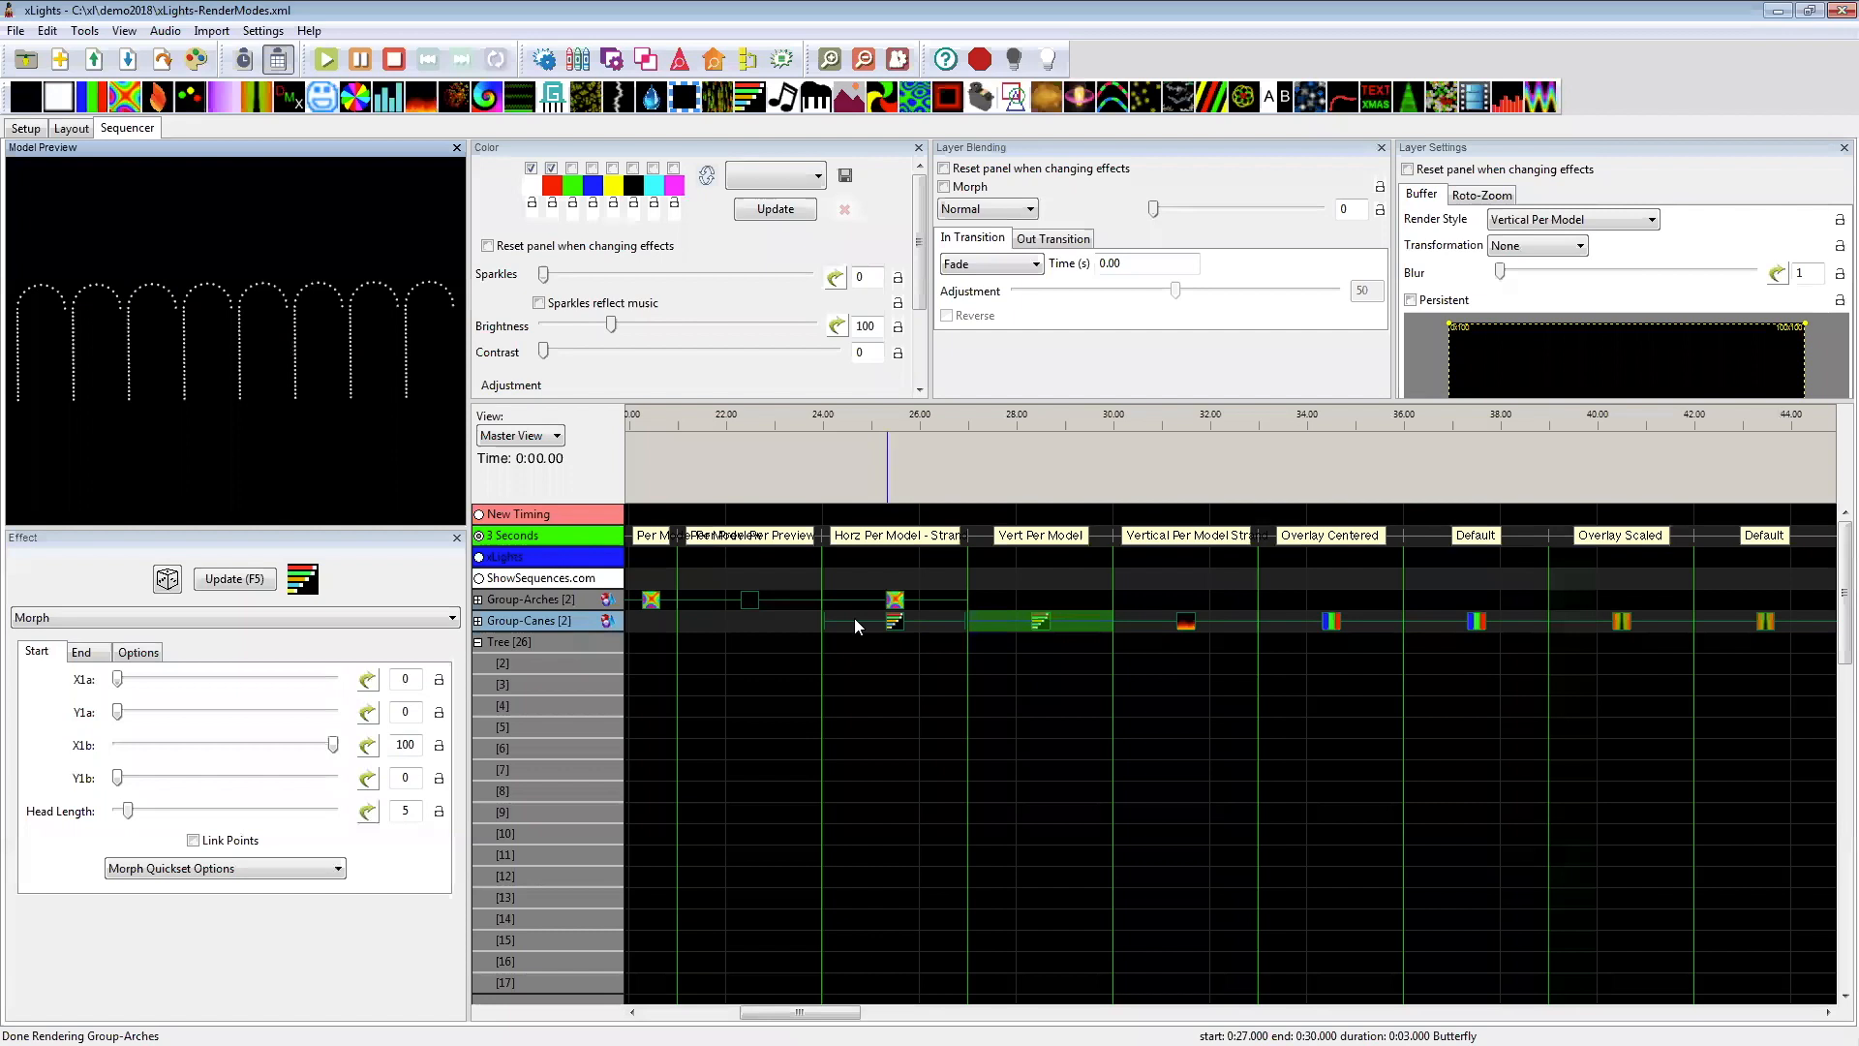
left_click(308, 864)
left_click(279, 898)
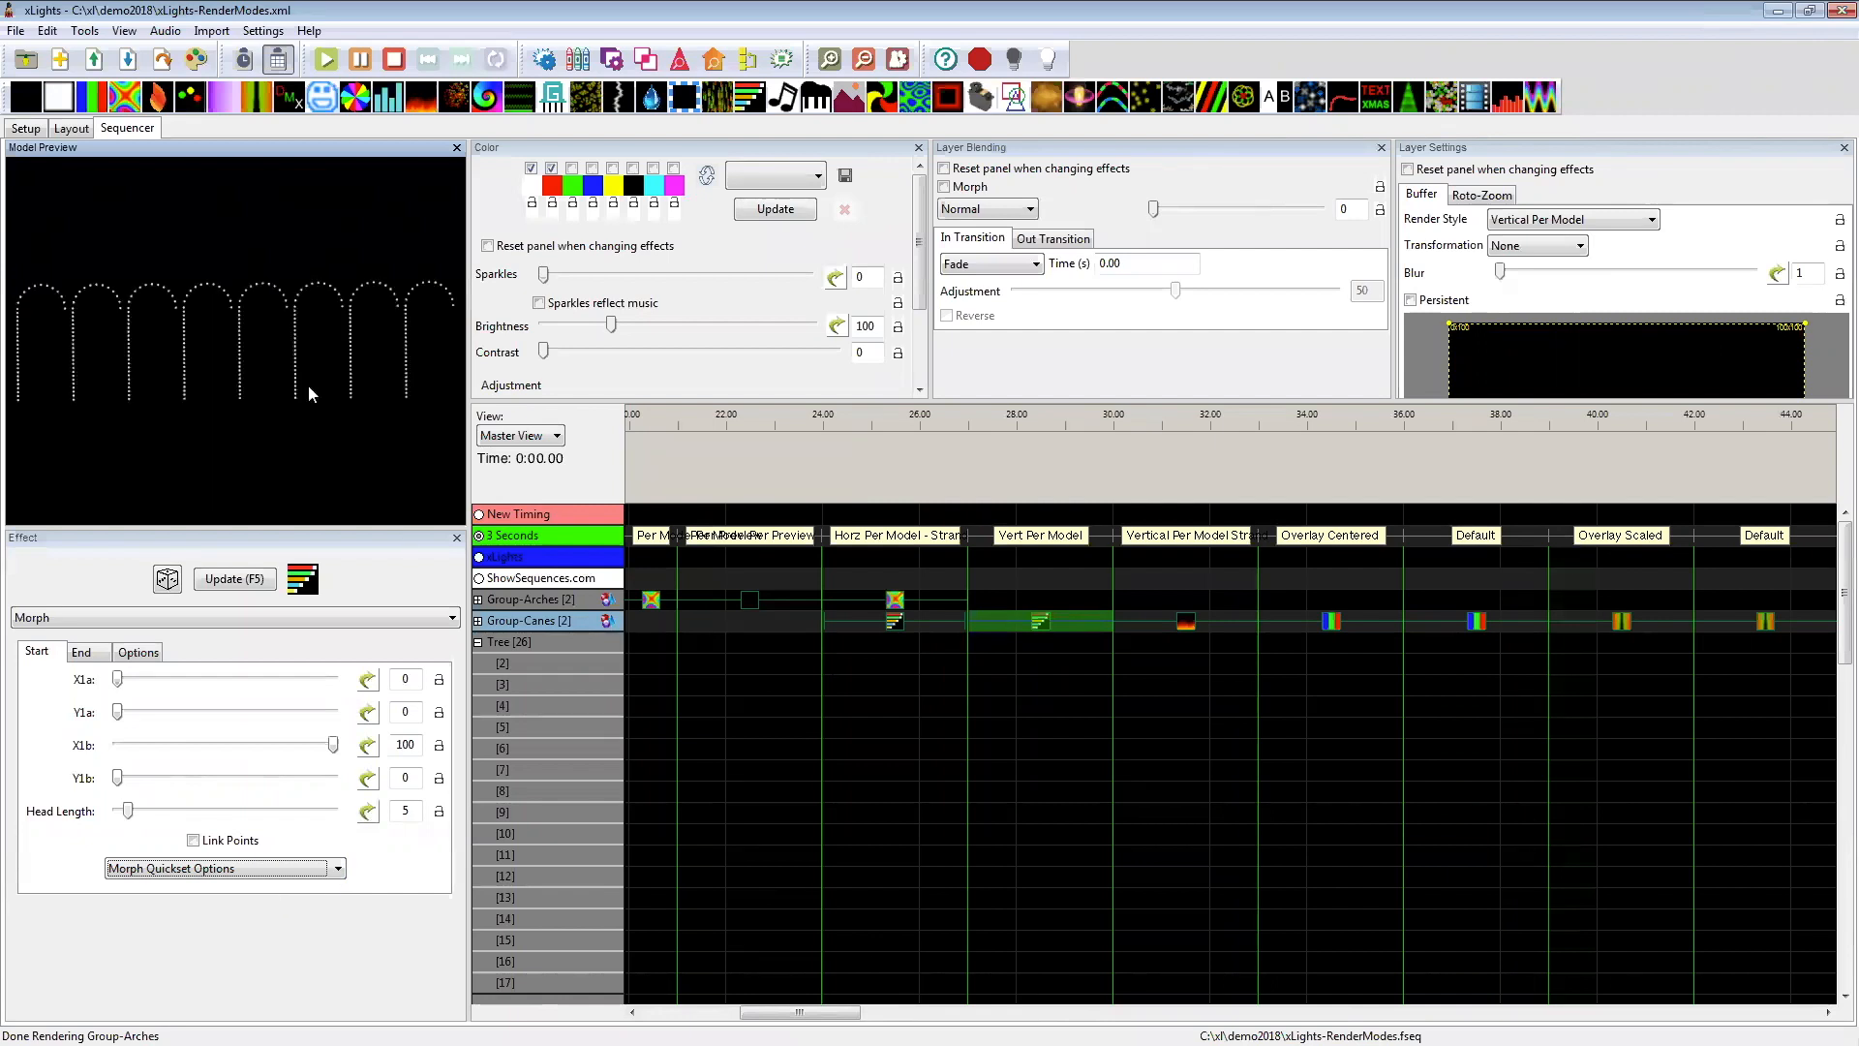
left_click_drag(125, 97, 1057, 621)
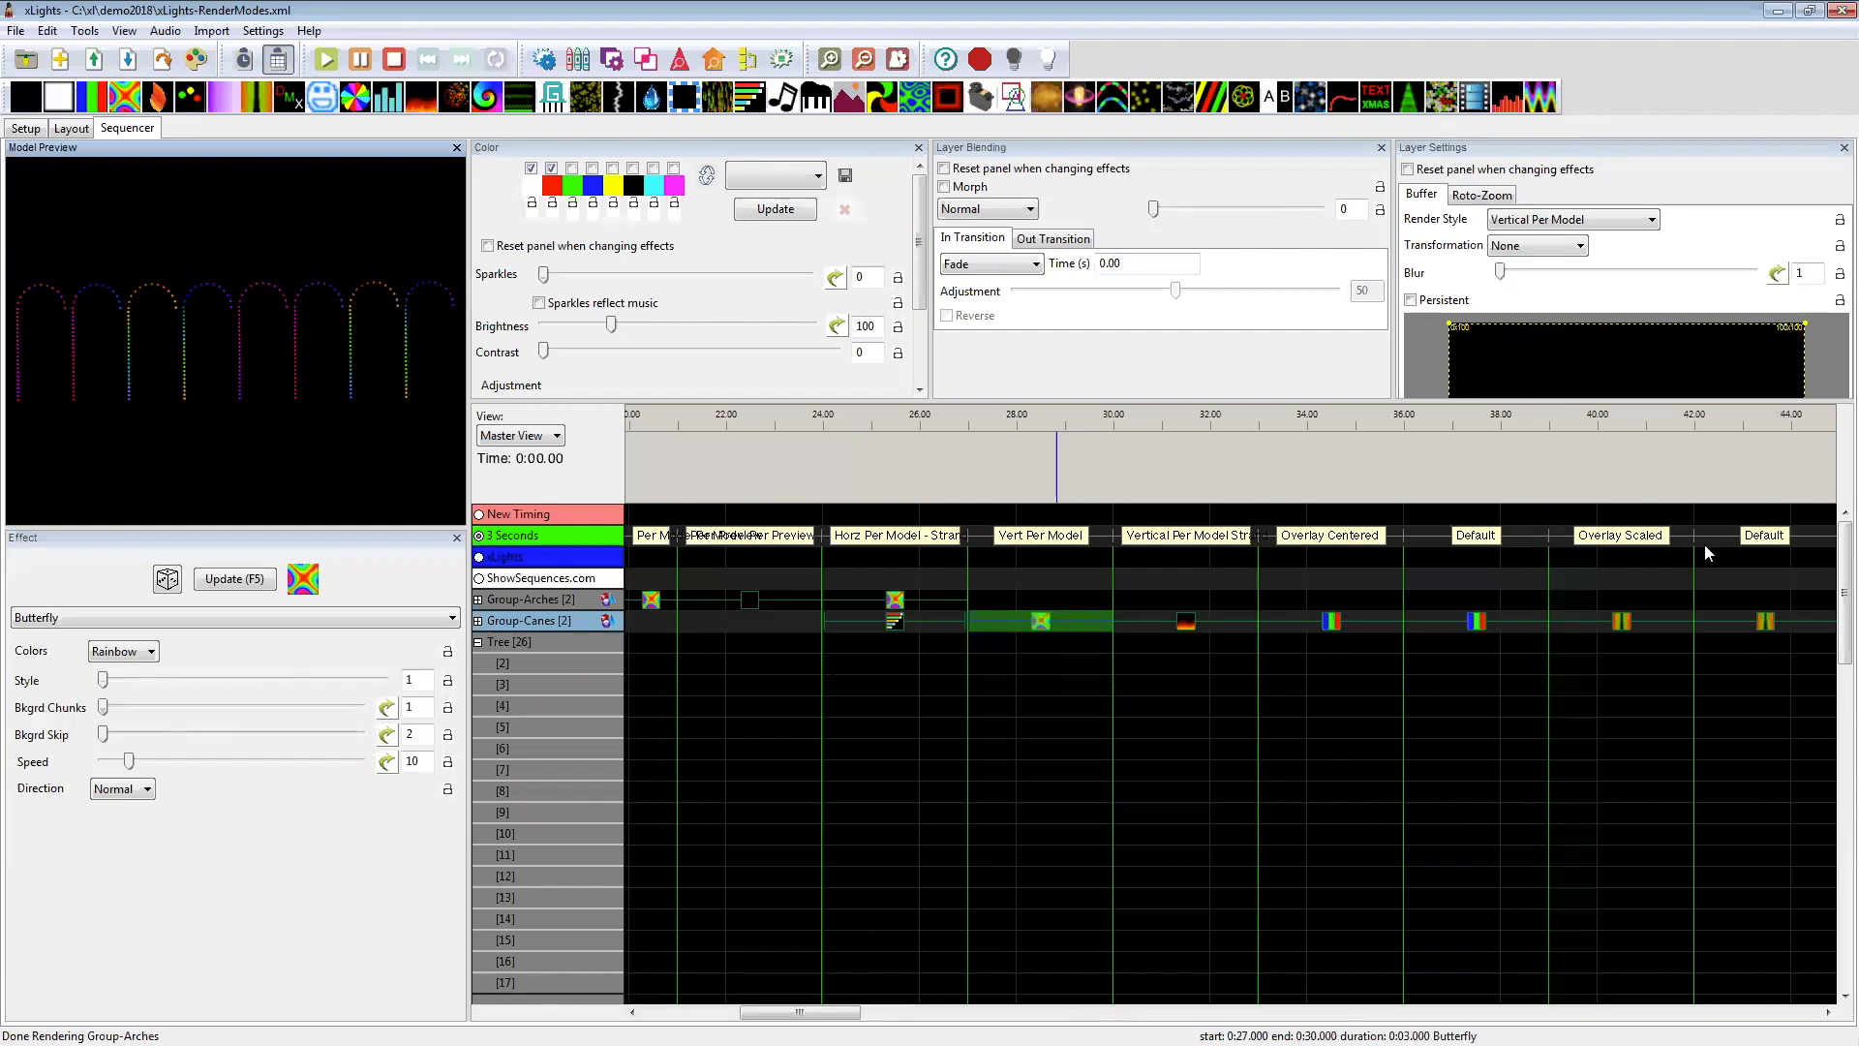
Step: Replace the 27 to 30 second Butterfly with a Bars effect in direction Right, try render style Default, and set Vertical Per Model/Strand
key("b")
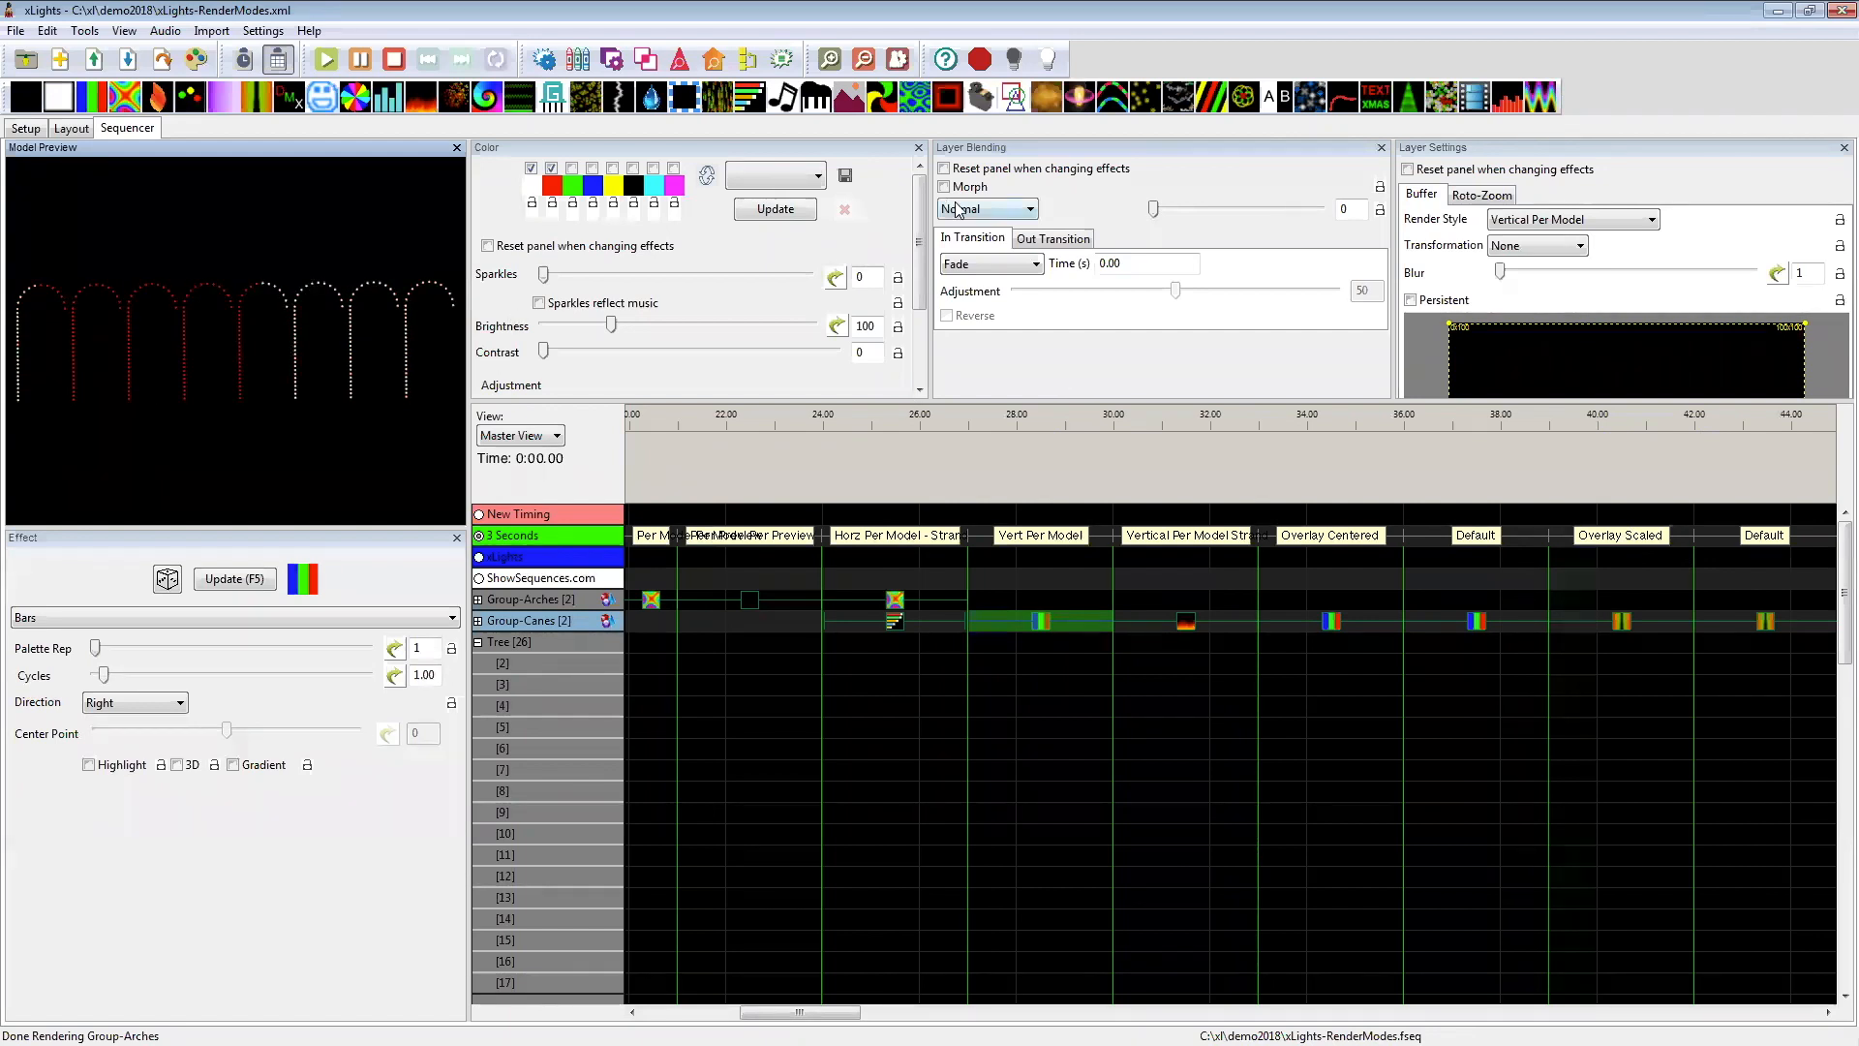
left_click(1559, 220)
left_click(1513, 239)
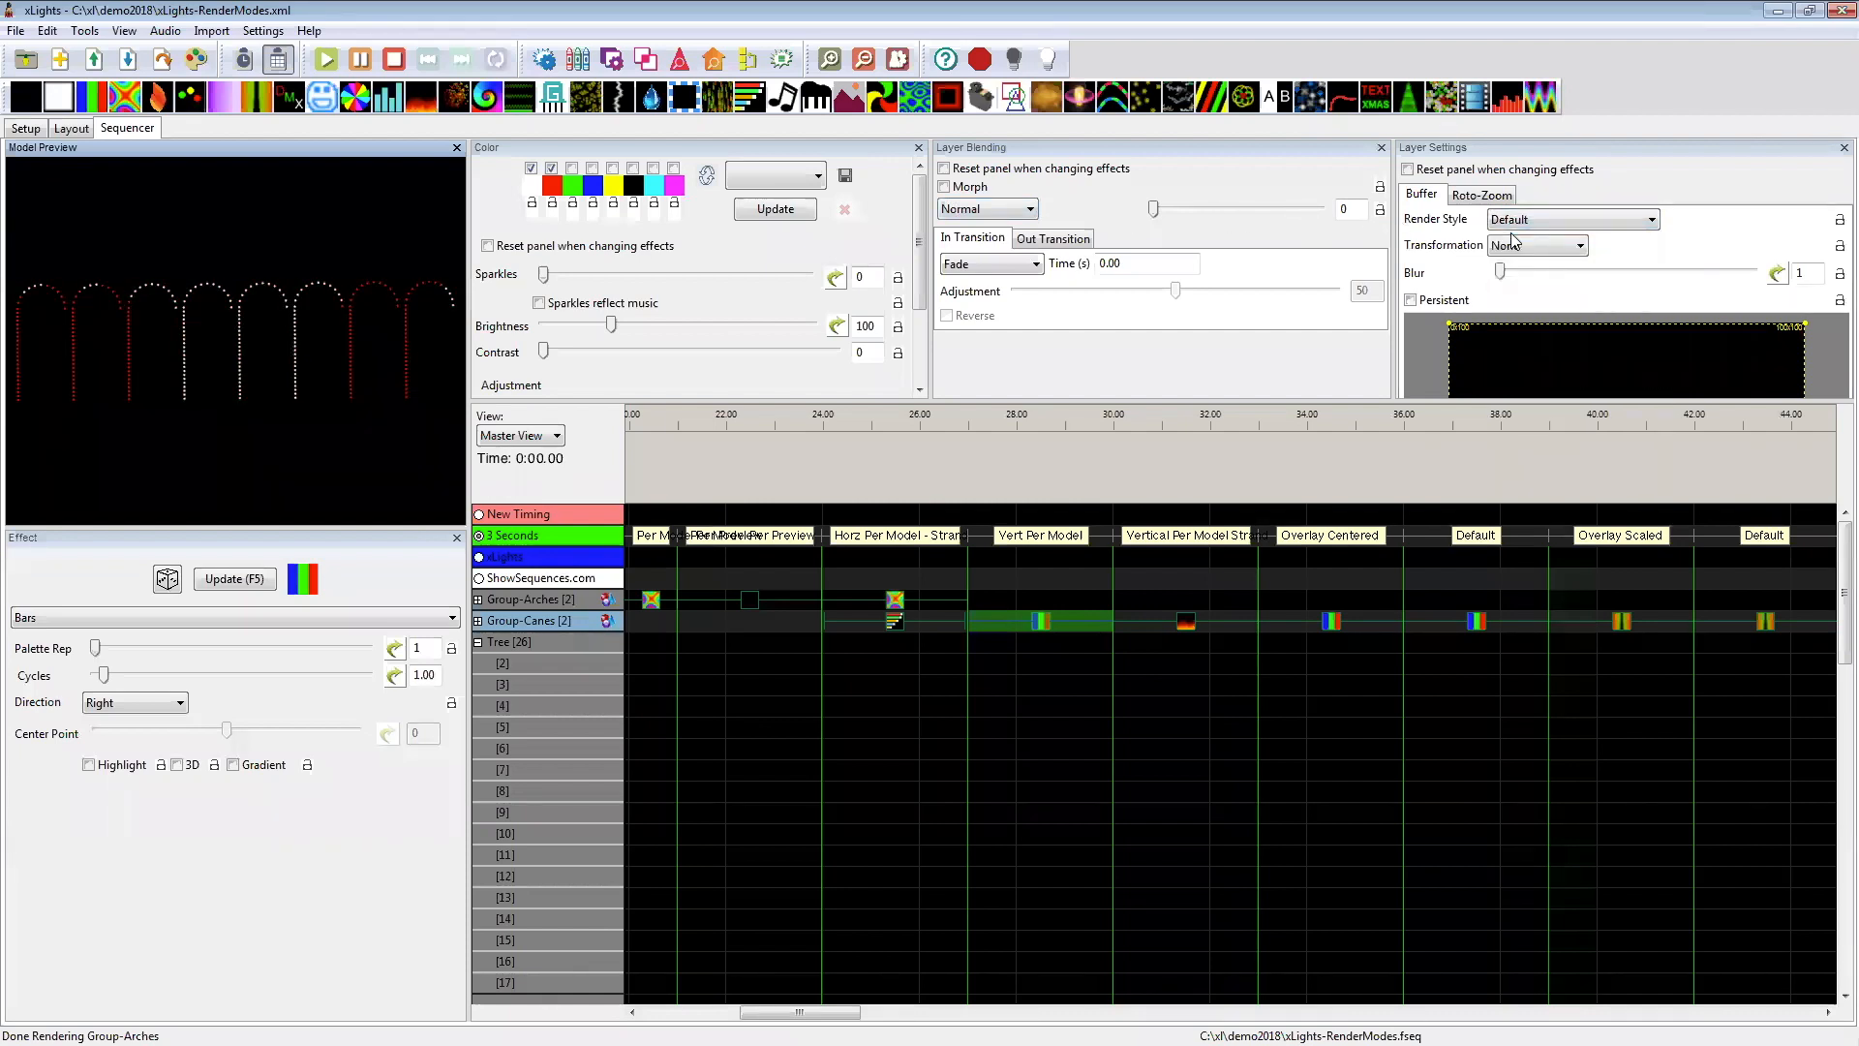
left_click(1518, 221)
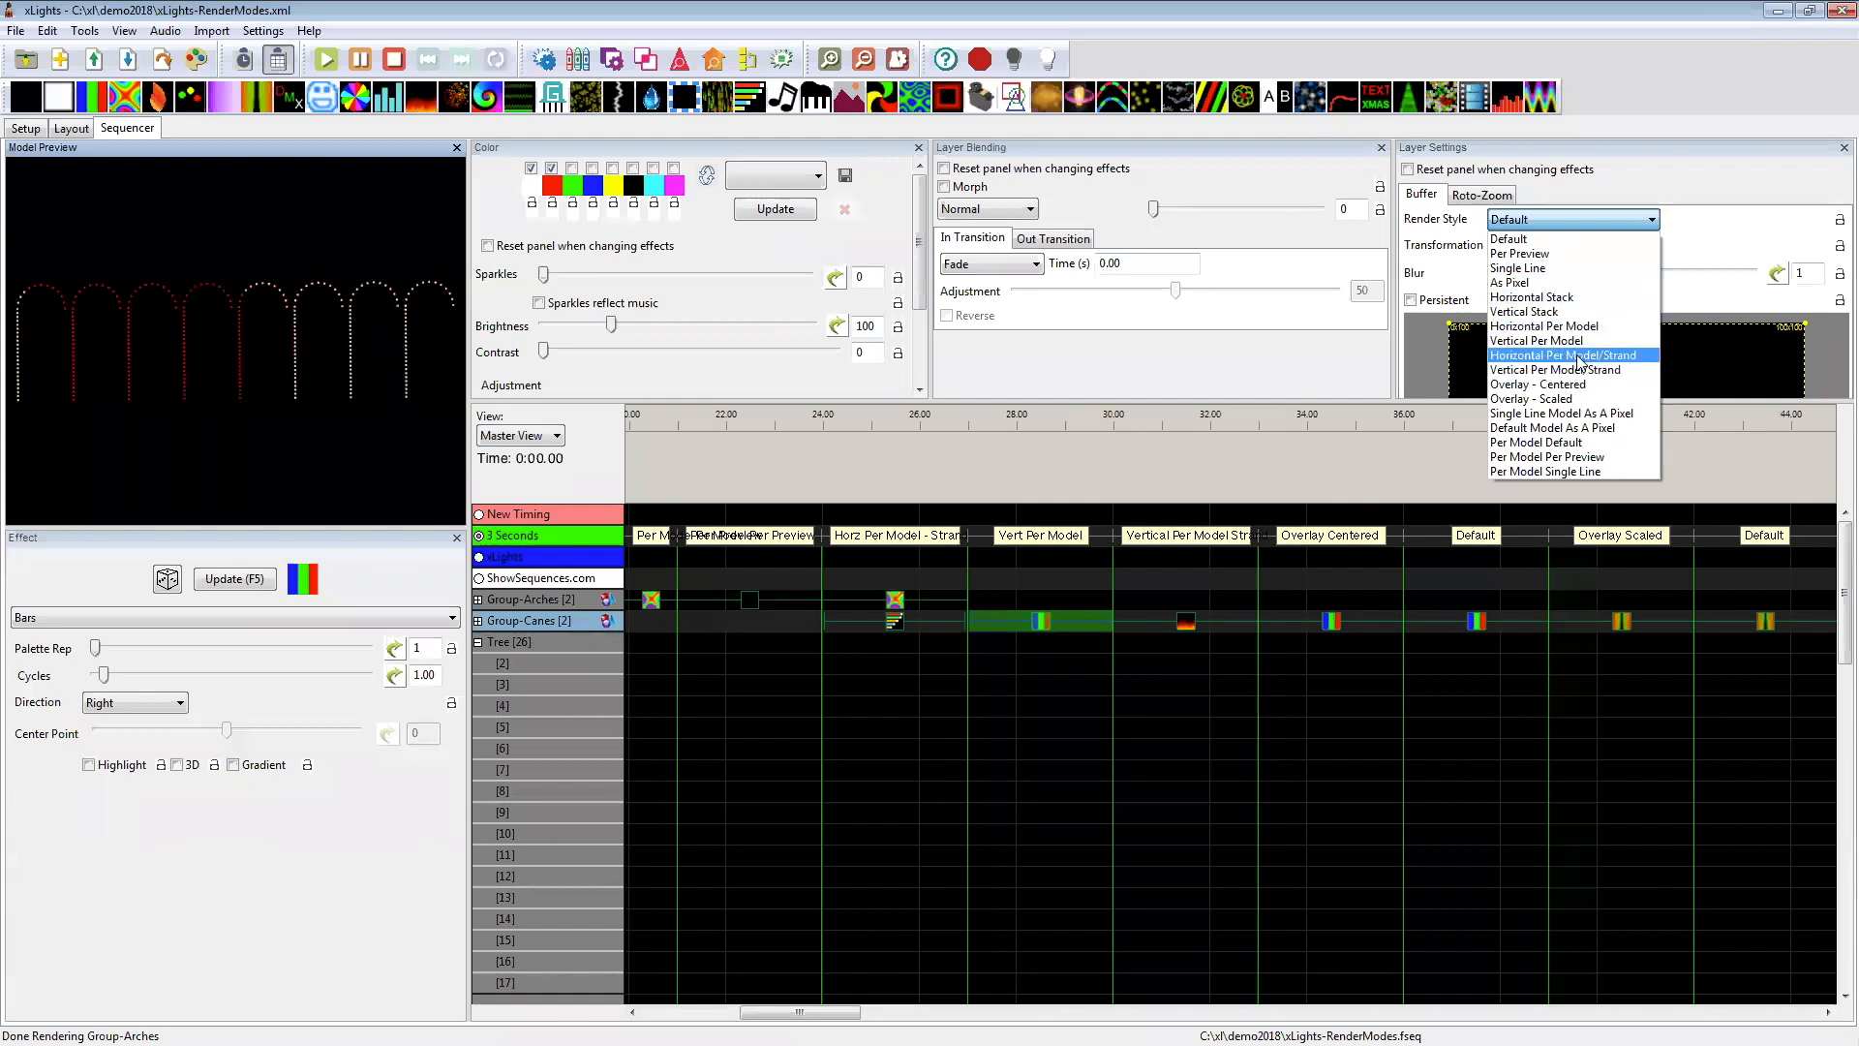
left_click(1567, 370)
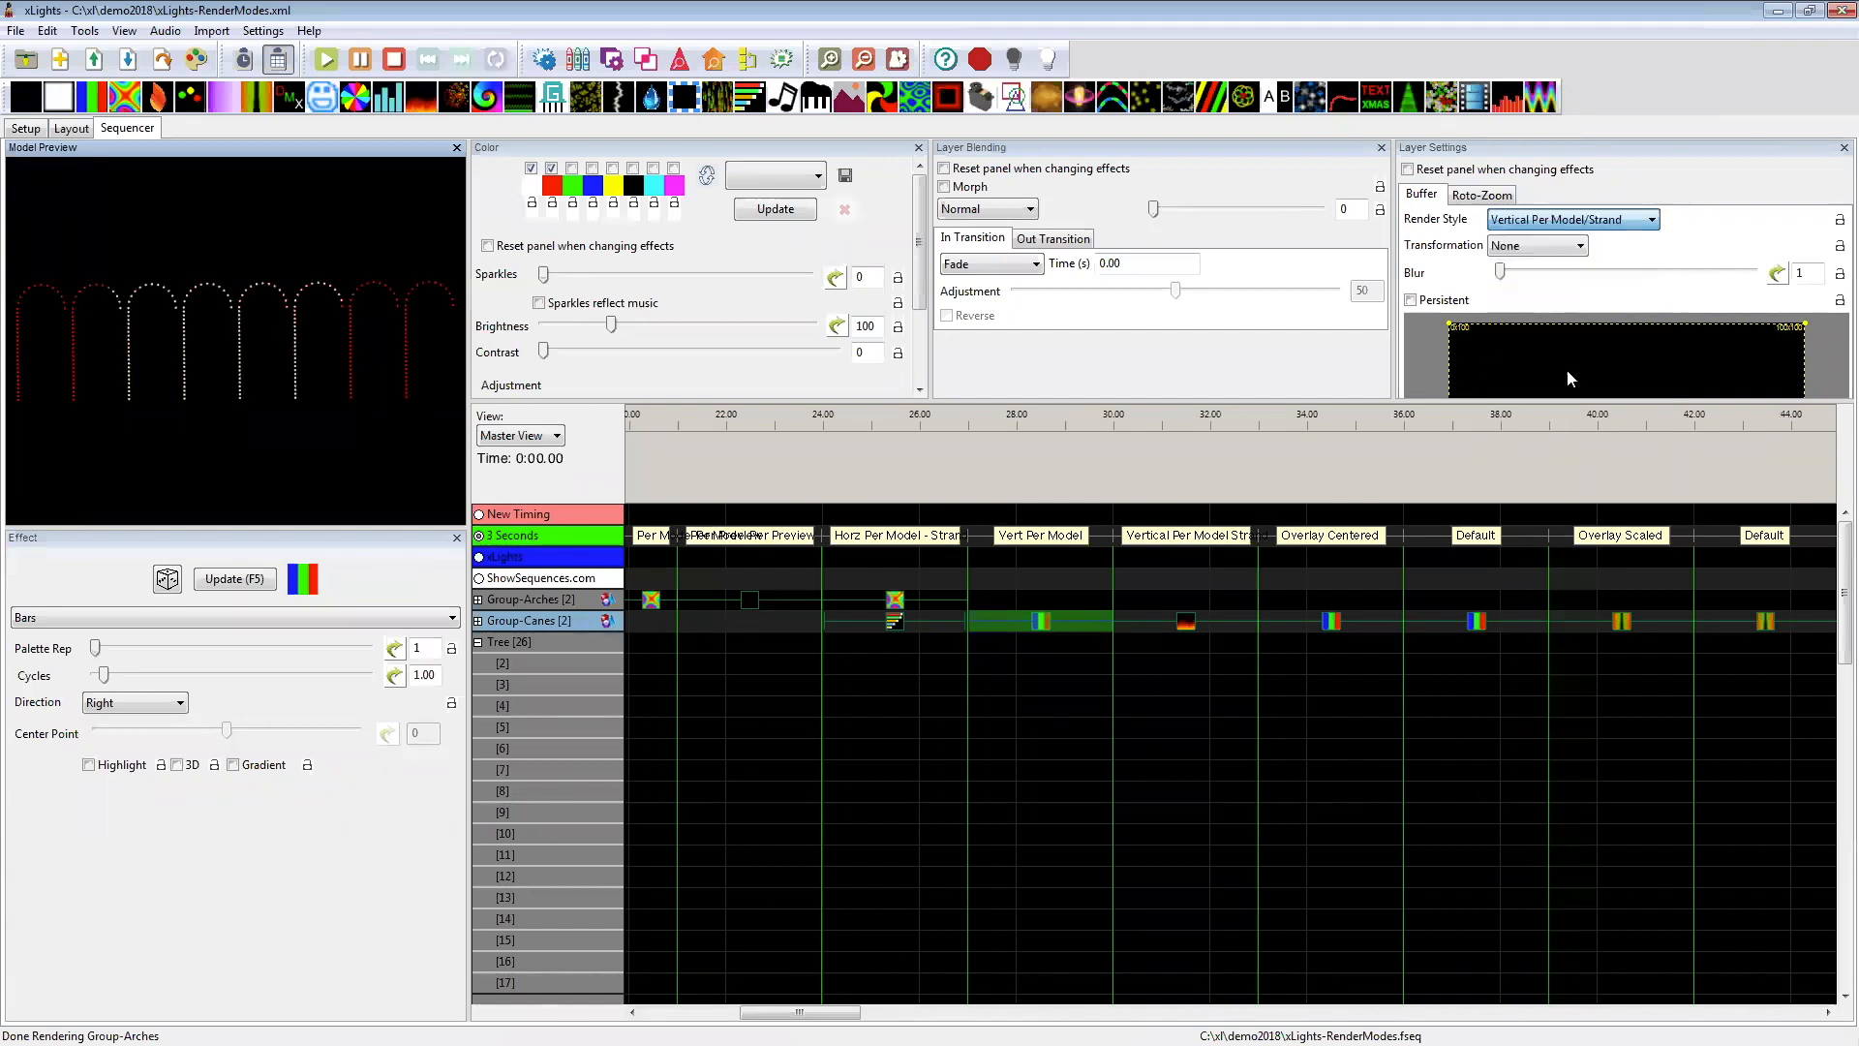
Step: Set the location of the Group-Canes Fire effect at 30 to 33 seconds to Top
left_click(1188, 621)
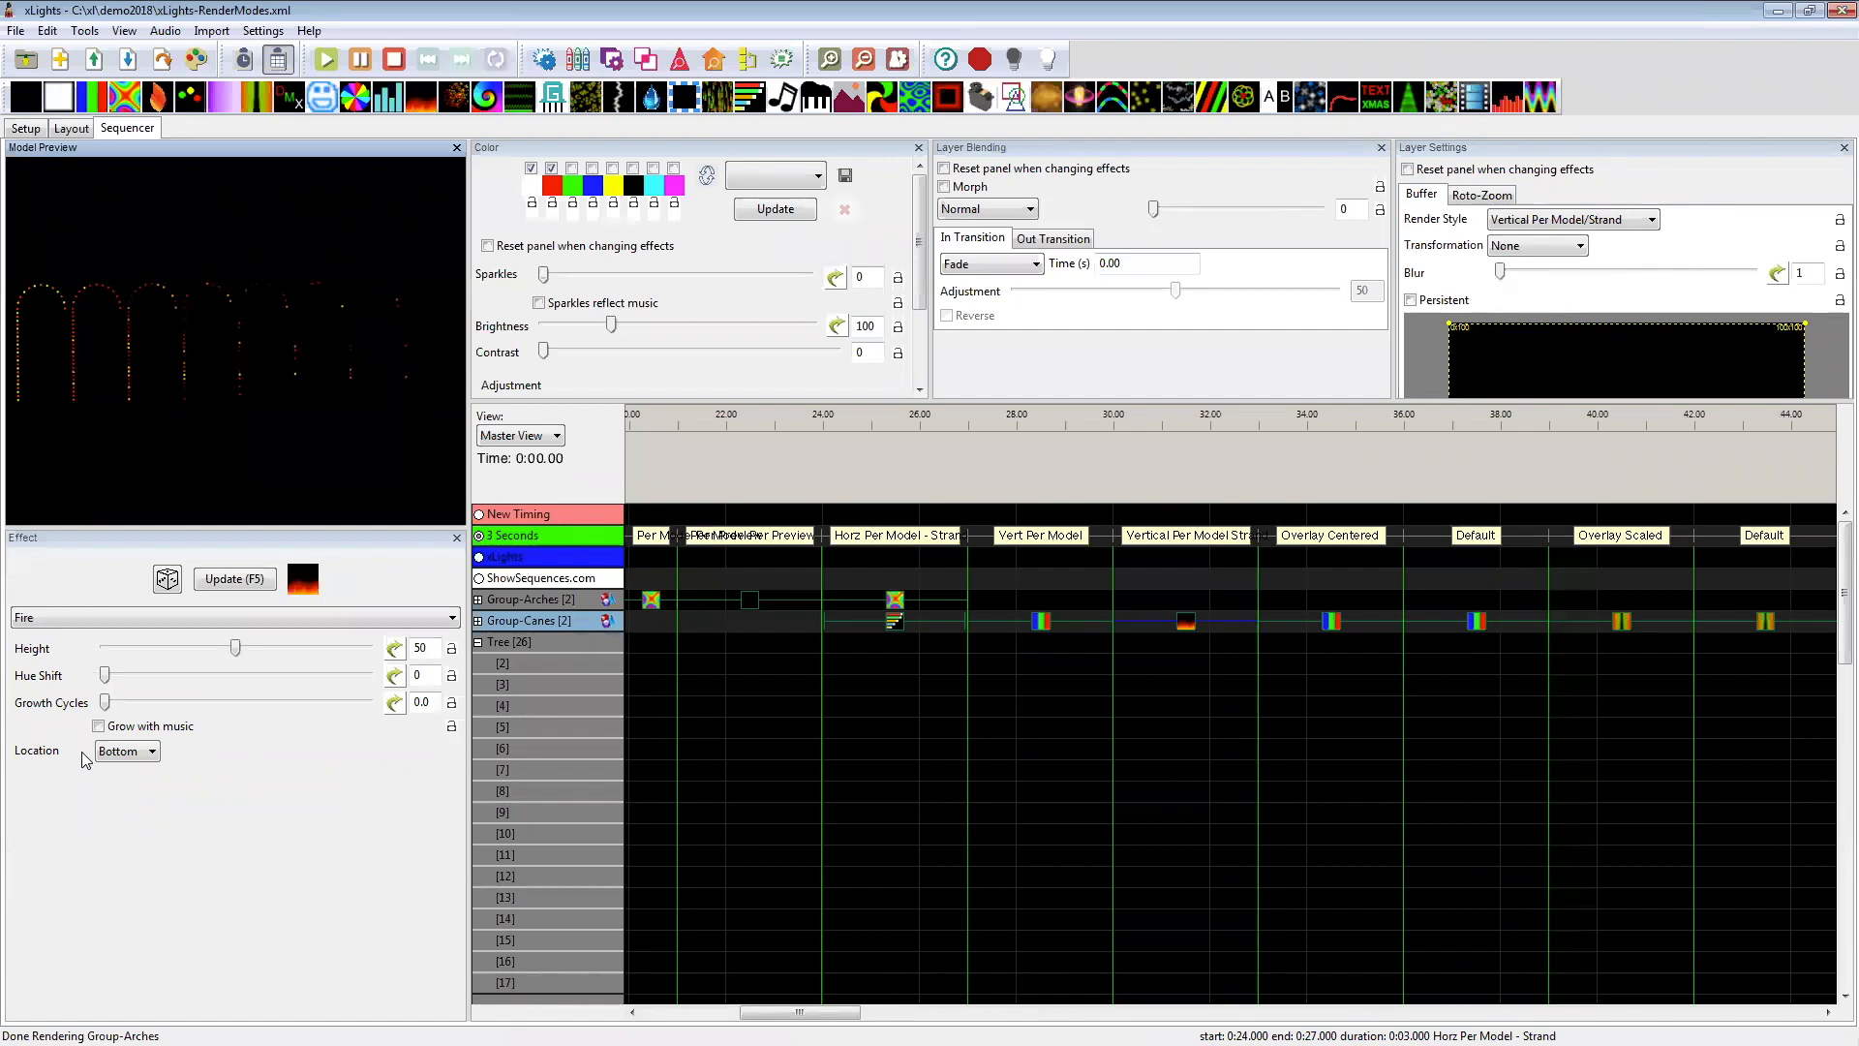
left_click(122, 753)
left_click(124, 786)
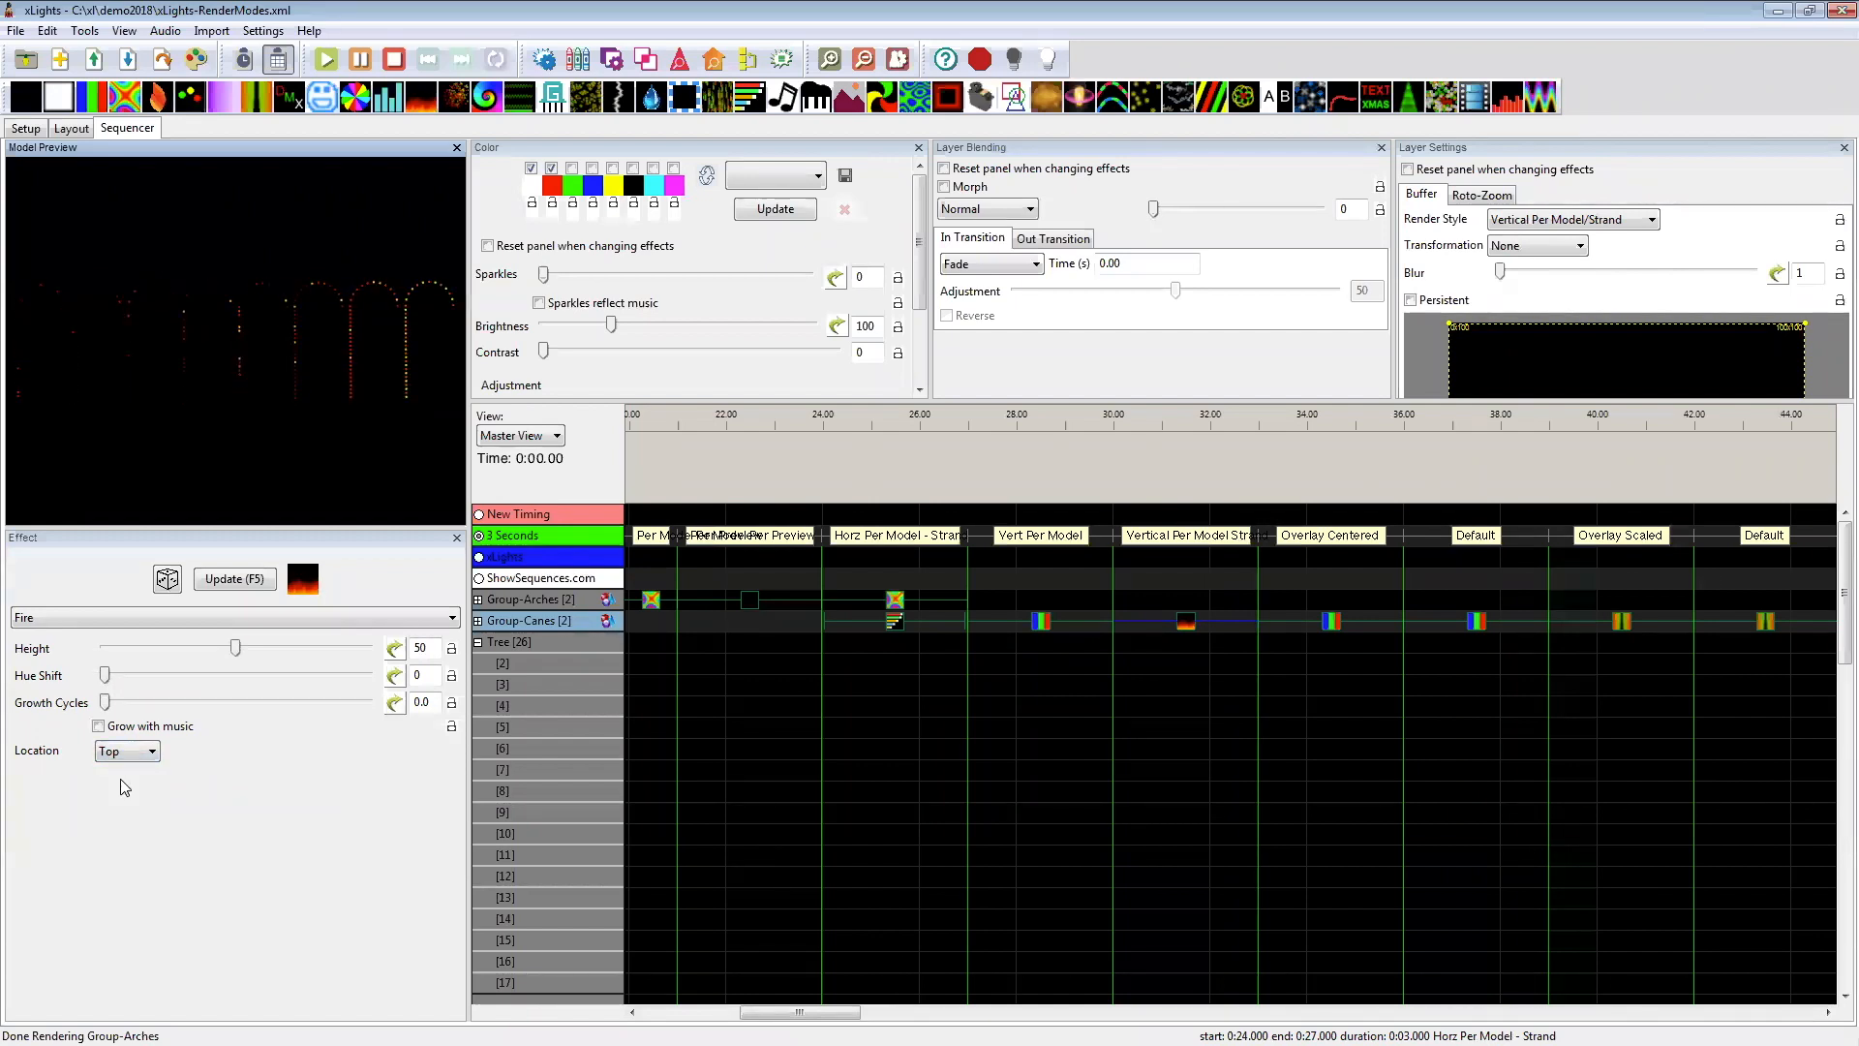
left_click(1477, 197)
left_click(1505, 220)
left_click(1514, 260)
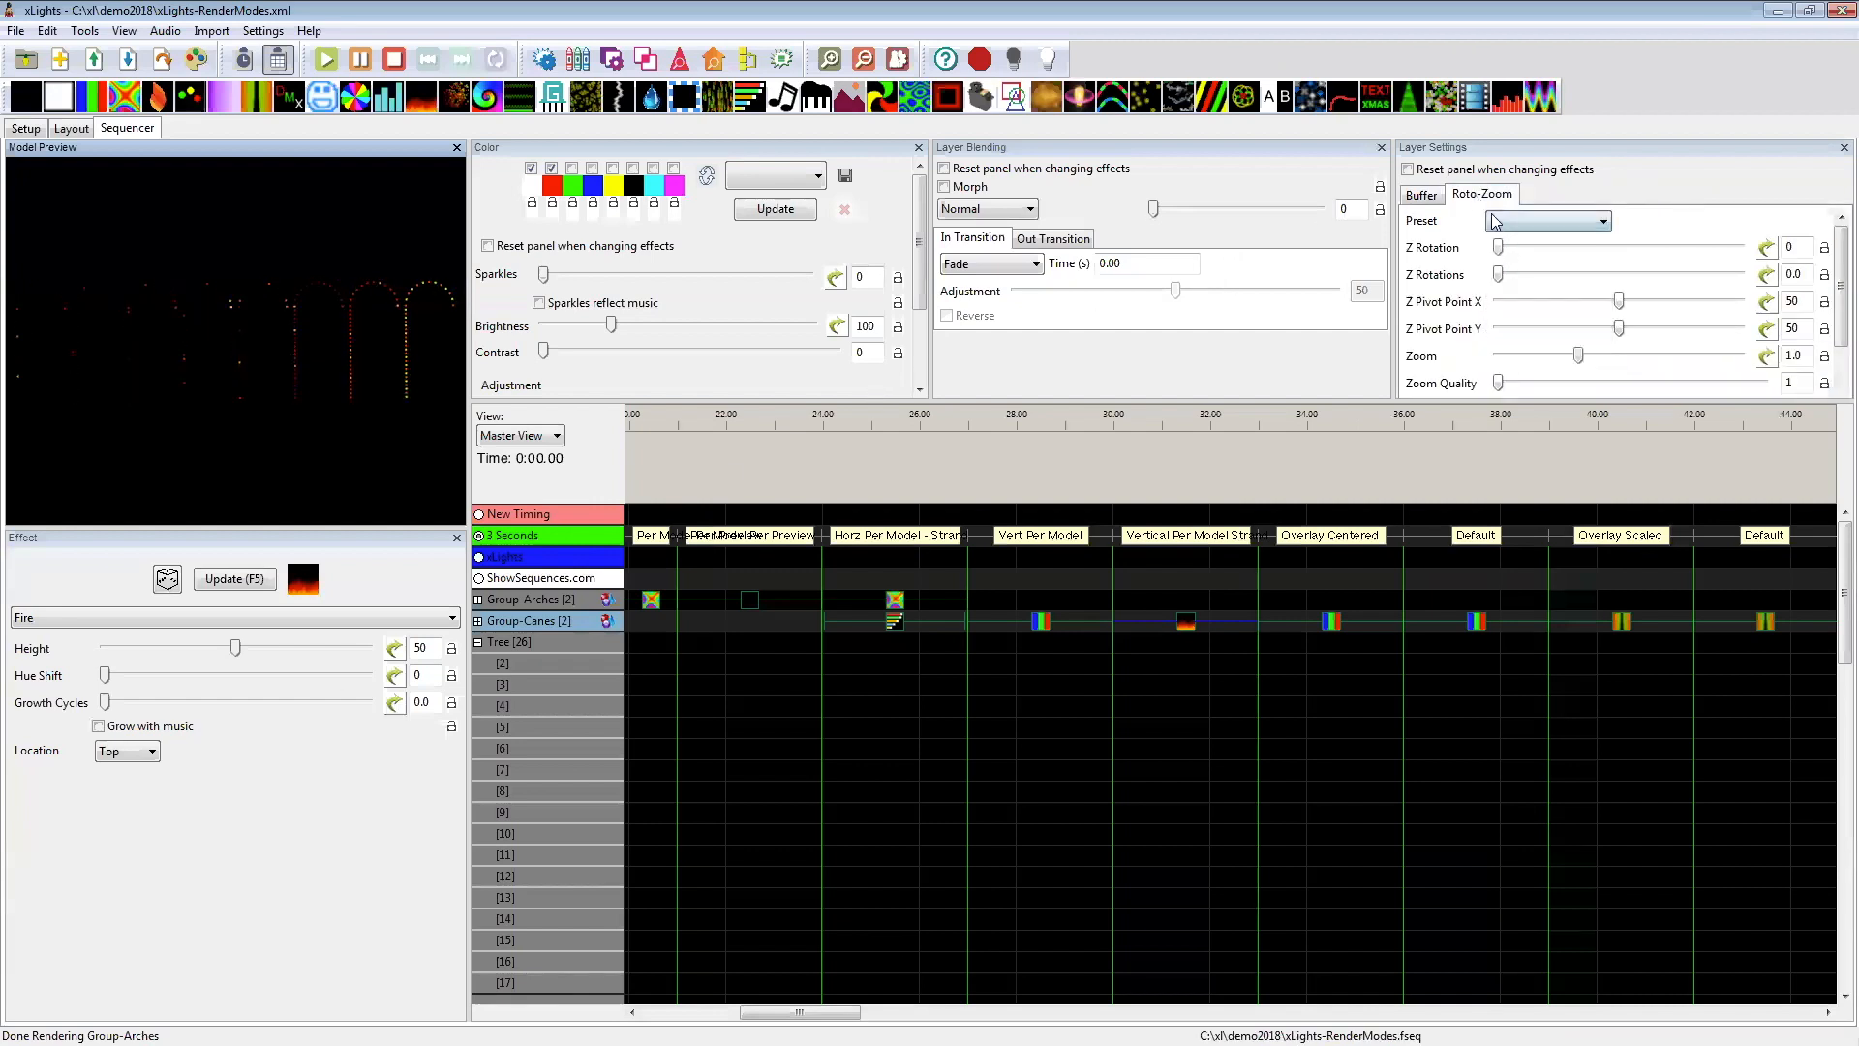
left_click(1428, 199)
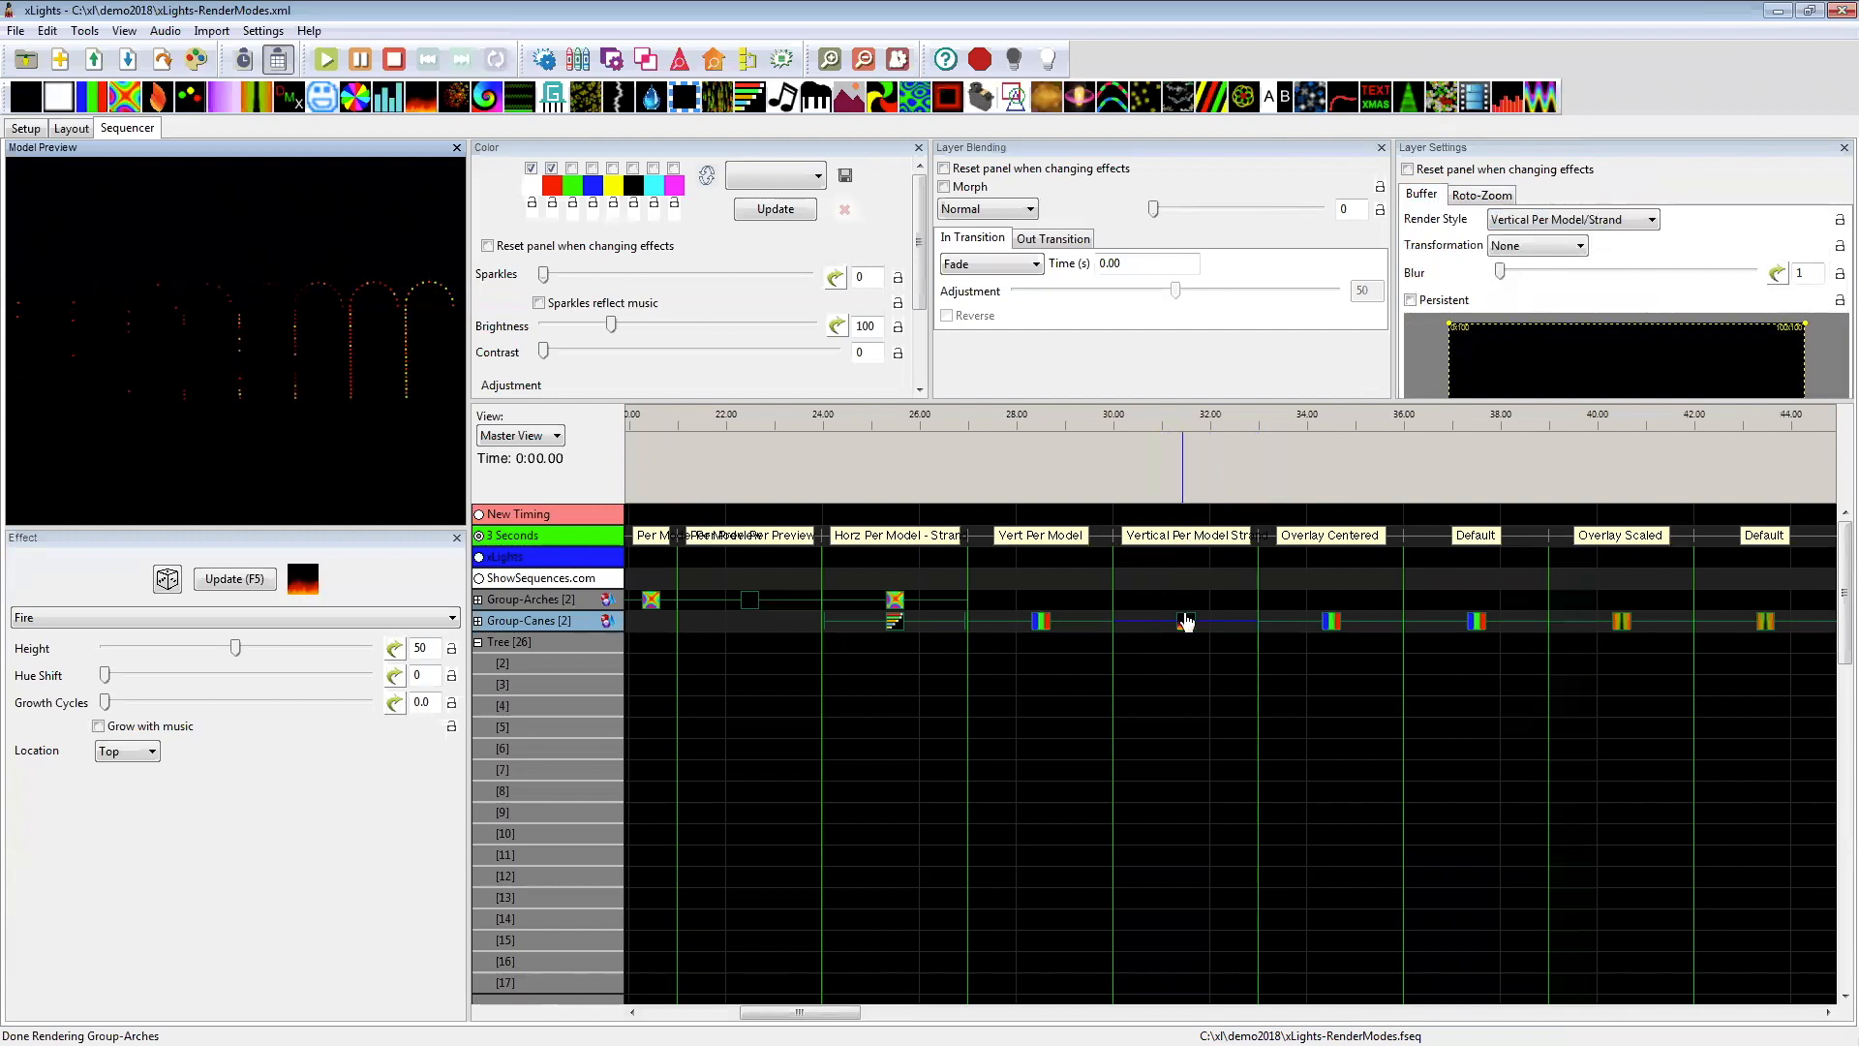
Step: Set the location of the Group-Canes Fire effect back to Bottom
left_click(132, 752)
left_click(815, 745)
left_click(150, 754)
left_click(136, 782)
Step: Preview the Fire effect on Group-Canes and review the render styles available for it
left_click(1523, 221)
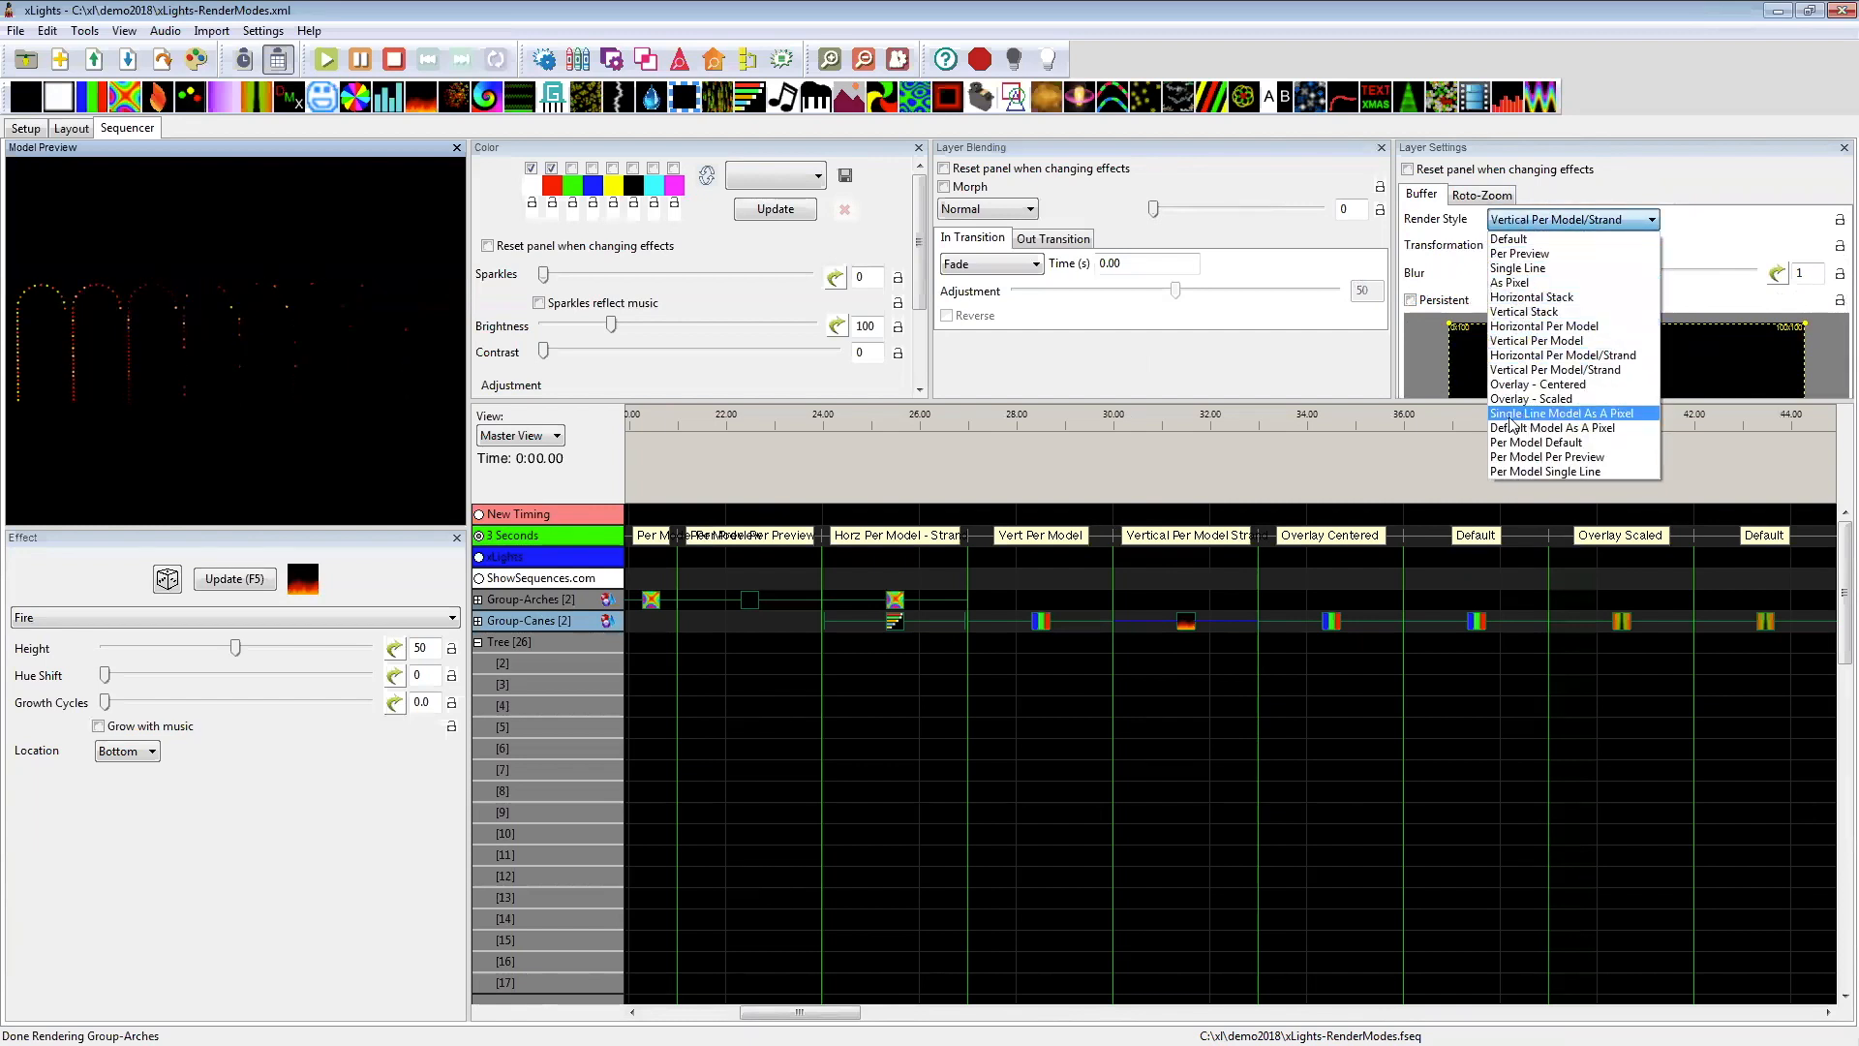
left_click(1156, 668)
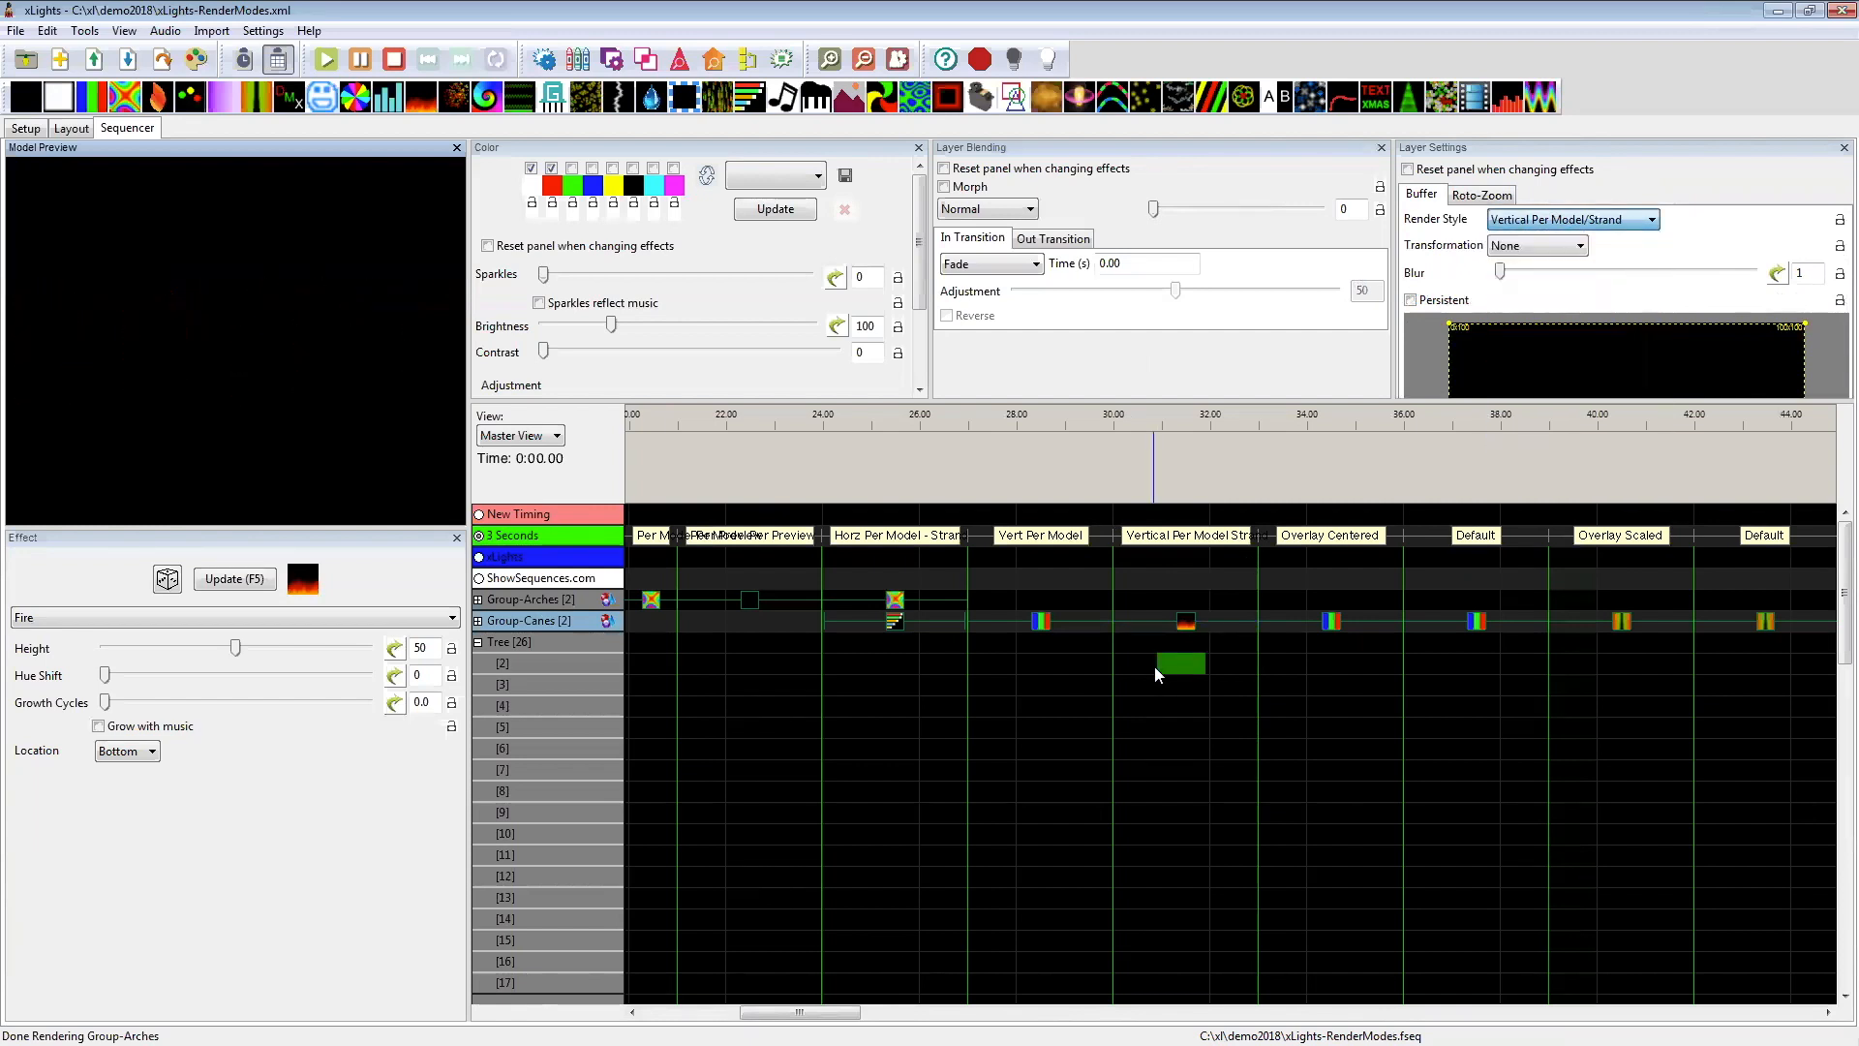
left_click(1190, 627)
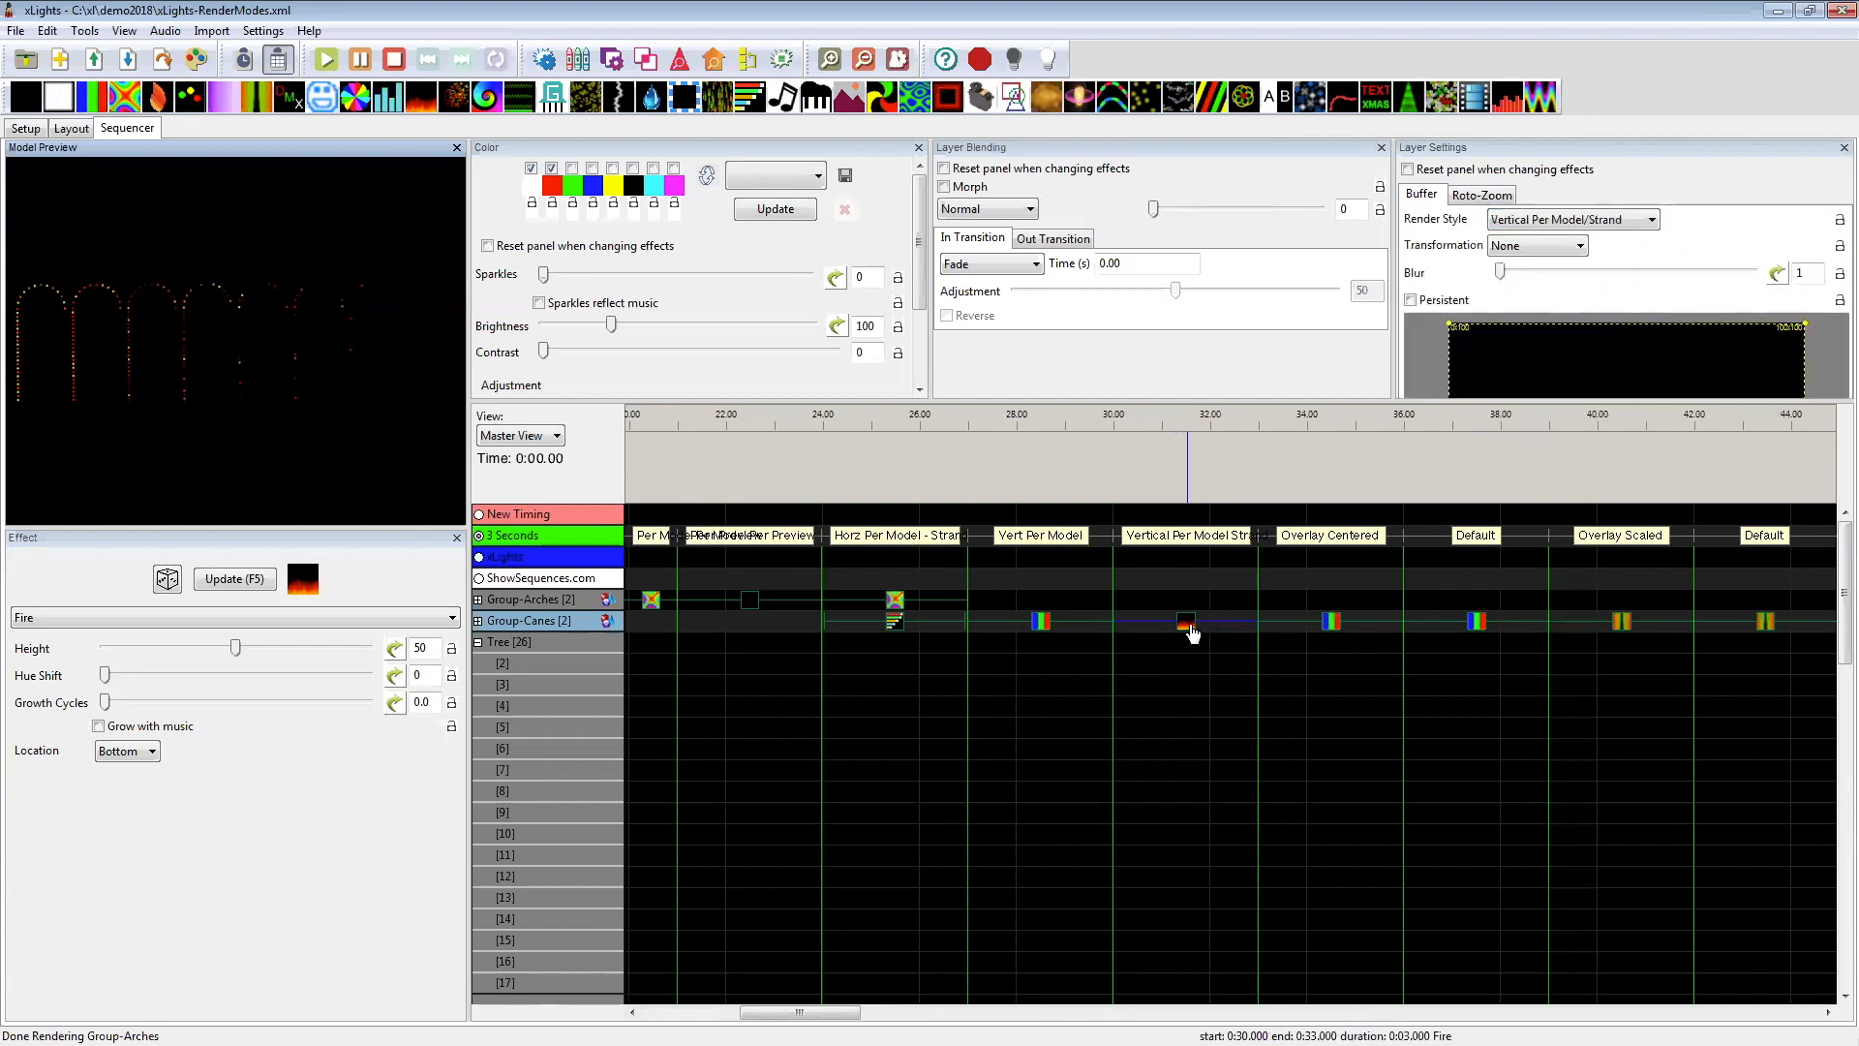
left_click(1568, 220)
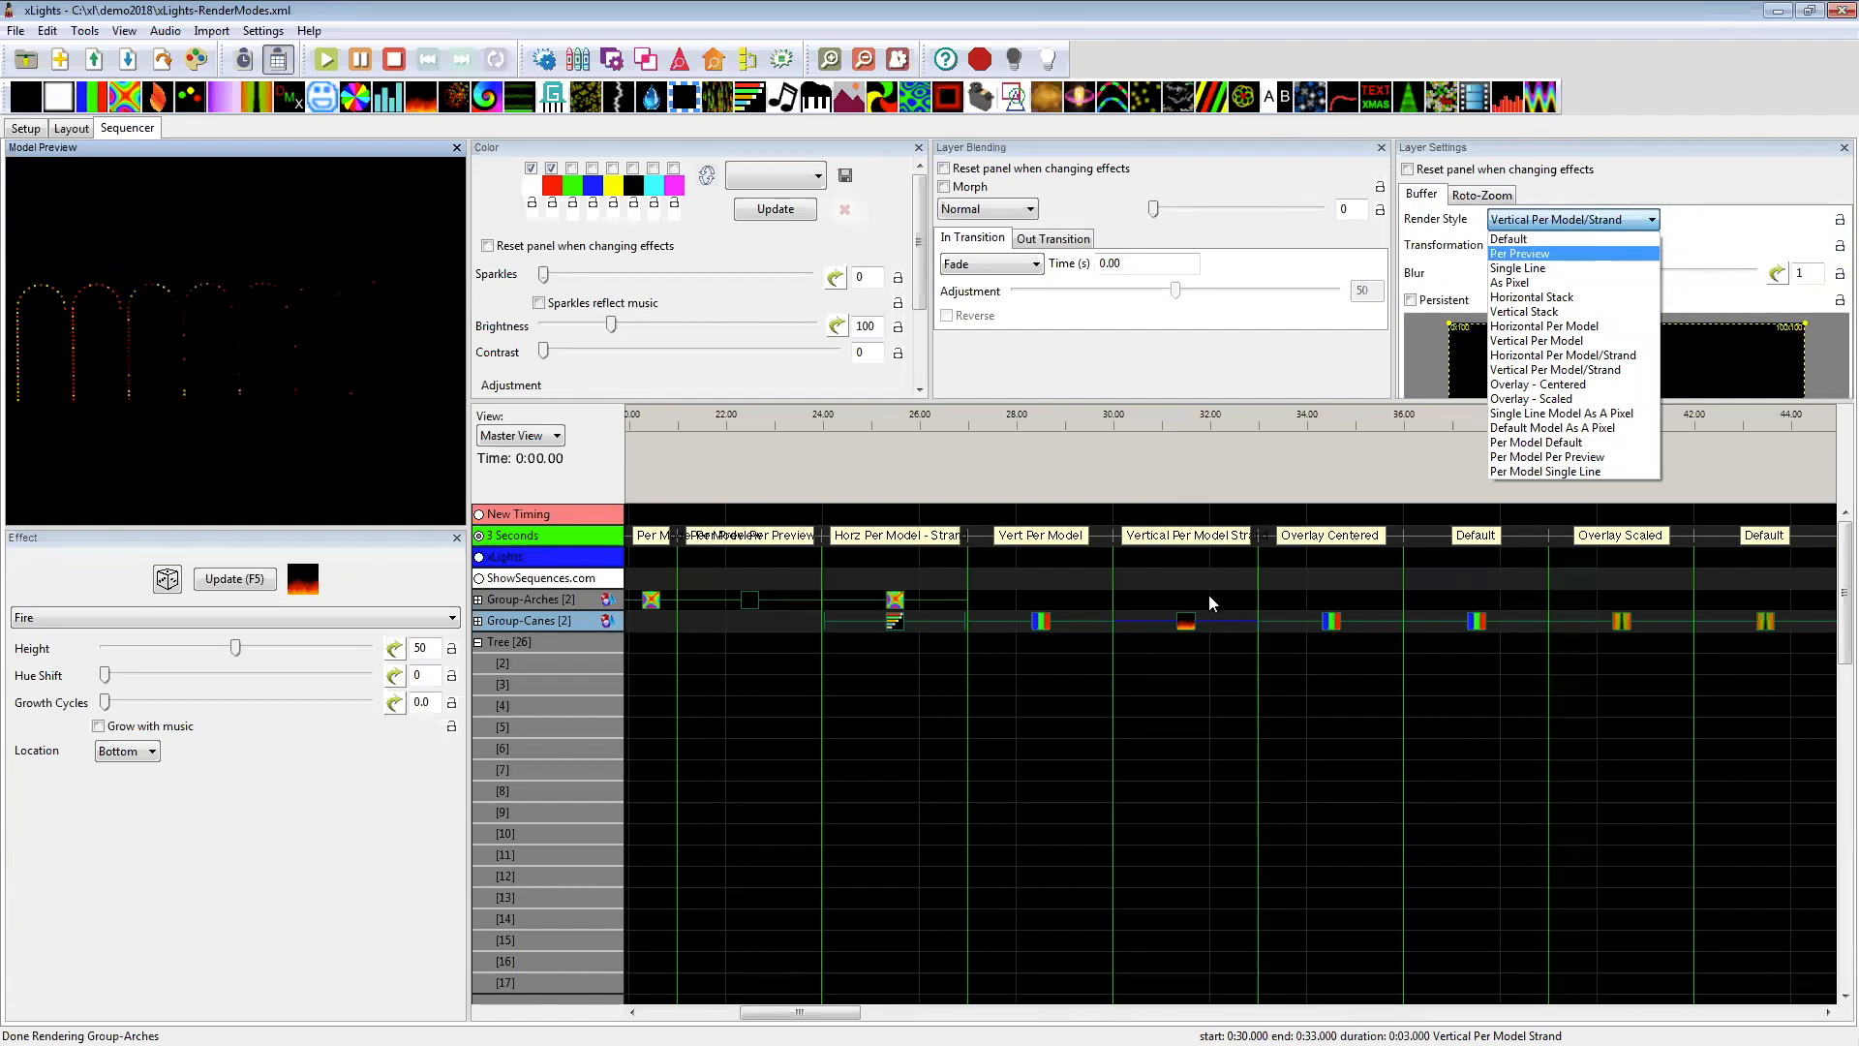
left_click(1173, 623)
left_click(1173, 623)
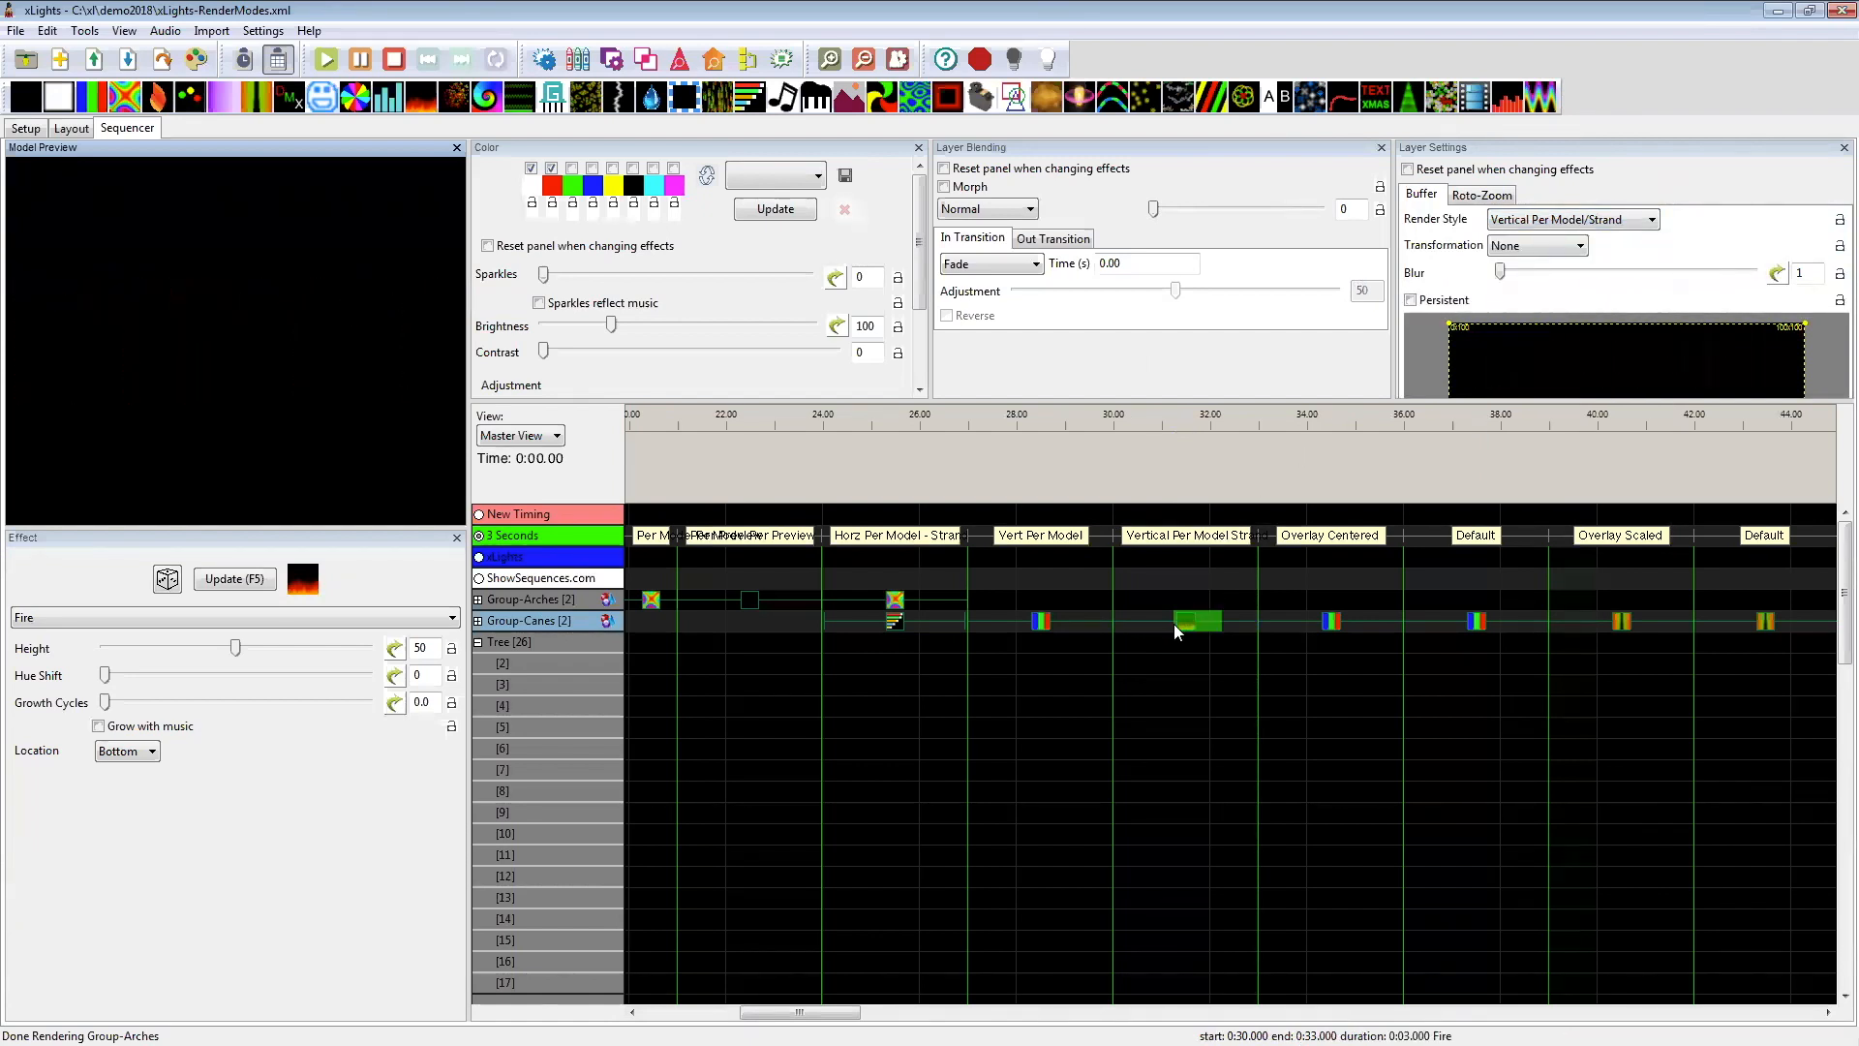
Step: Preview the Group-Canes Bars effect rendered as Overlay - Centered and compare it with the neighbouring Default one
left_click_drag(823, 1012, 865, 1012)
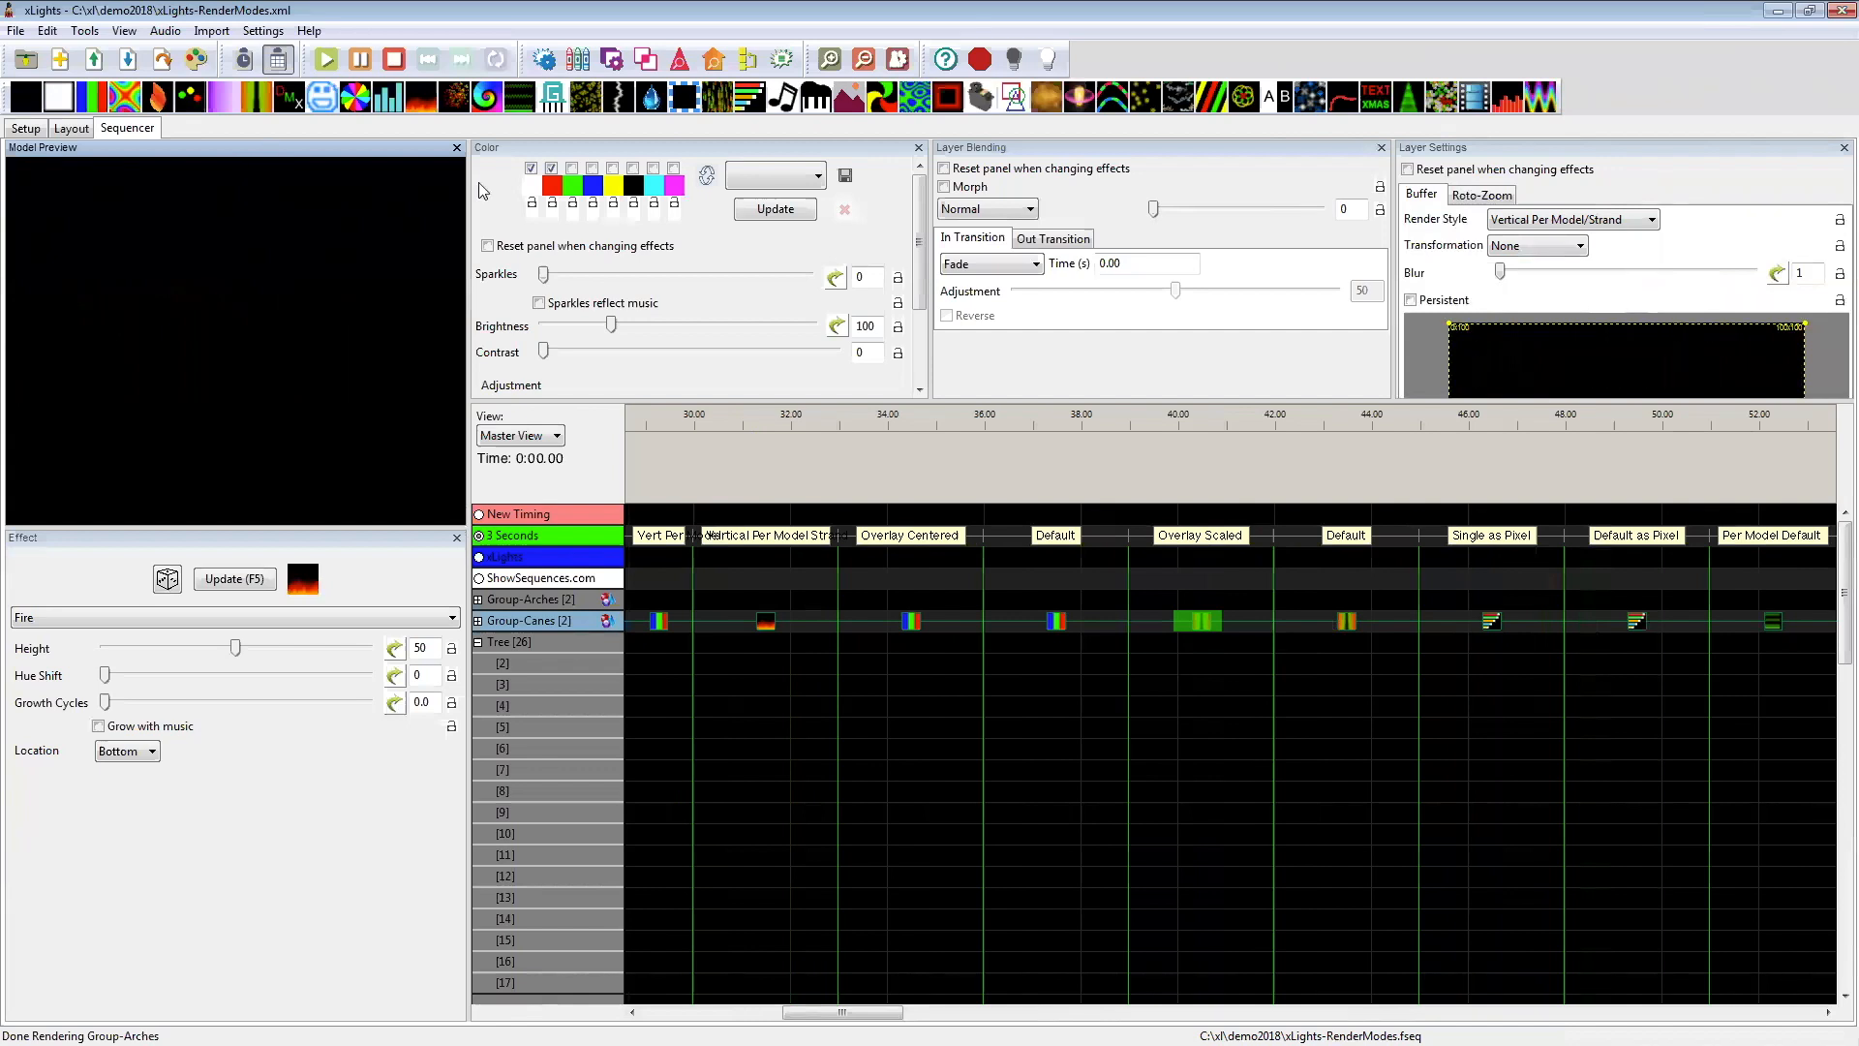
left_click(910, 622)
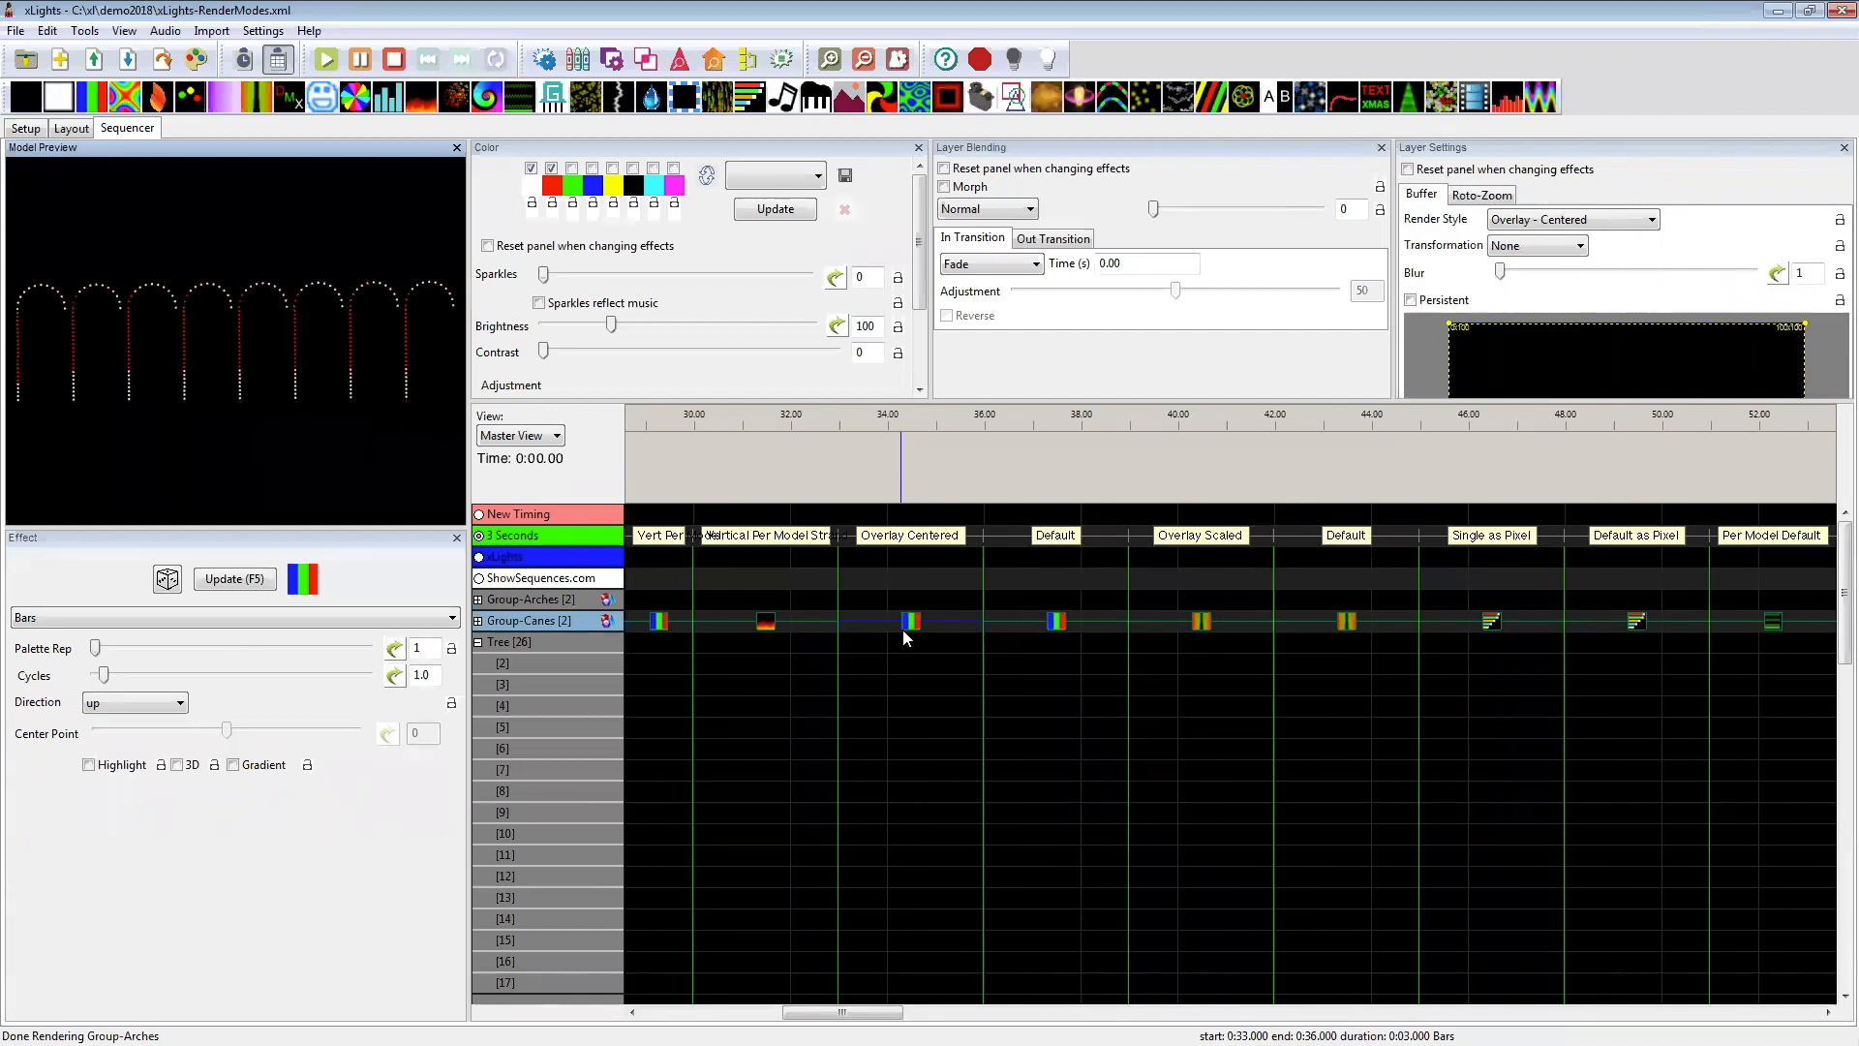
left_click(1057, 624)
Step: Set the curtain edge of the Overlay - Scaled Curtain effect on Group-Canes to center
left_click(1203, 624)
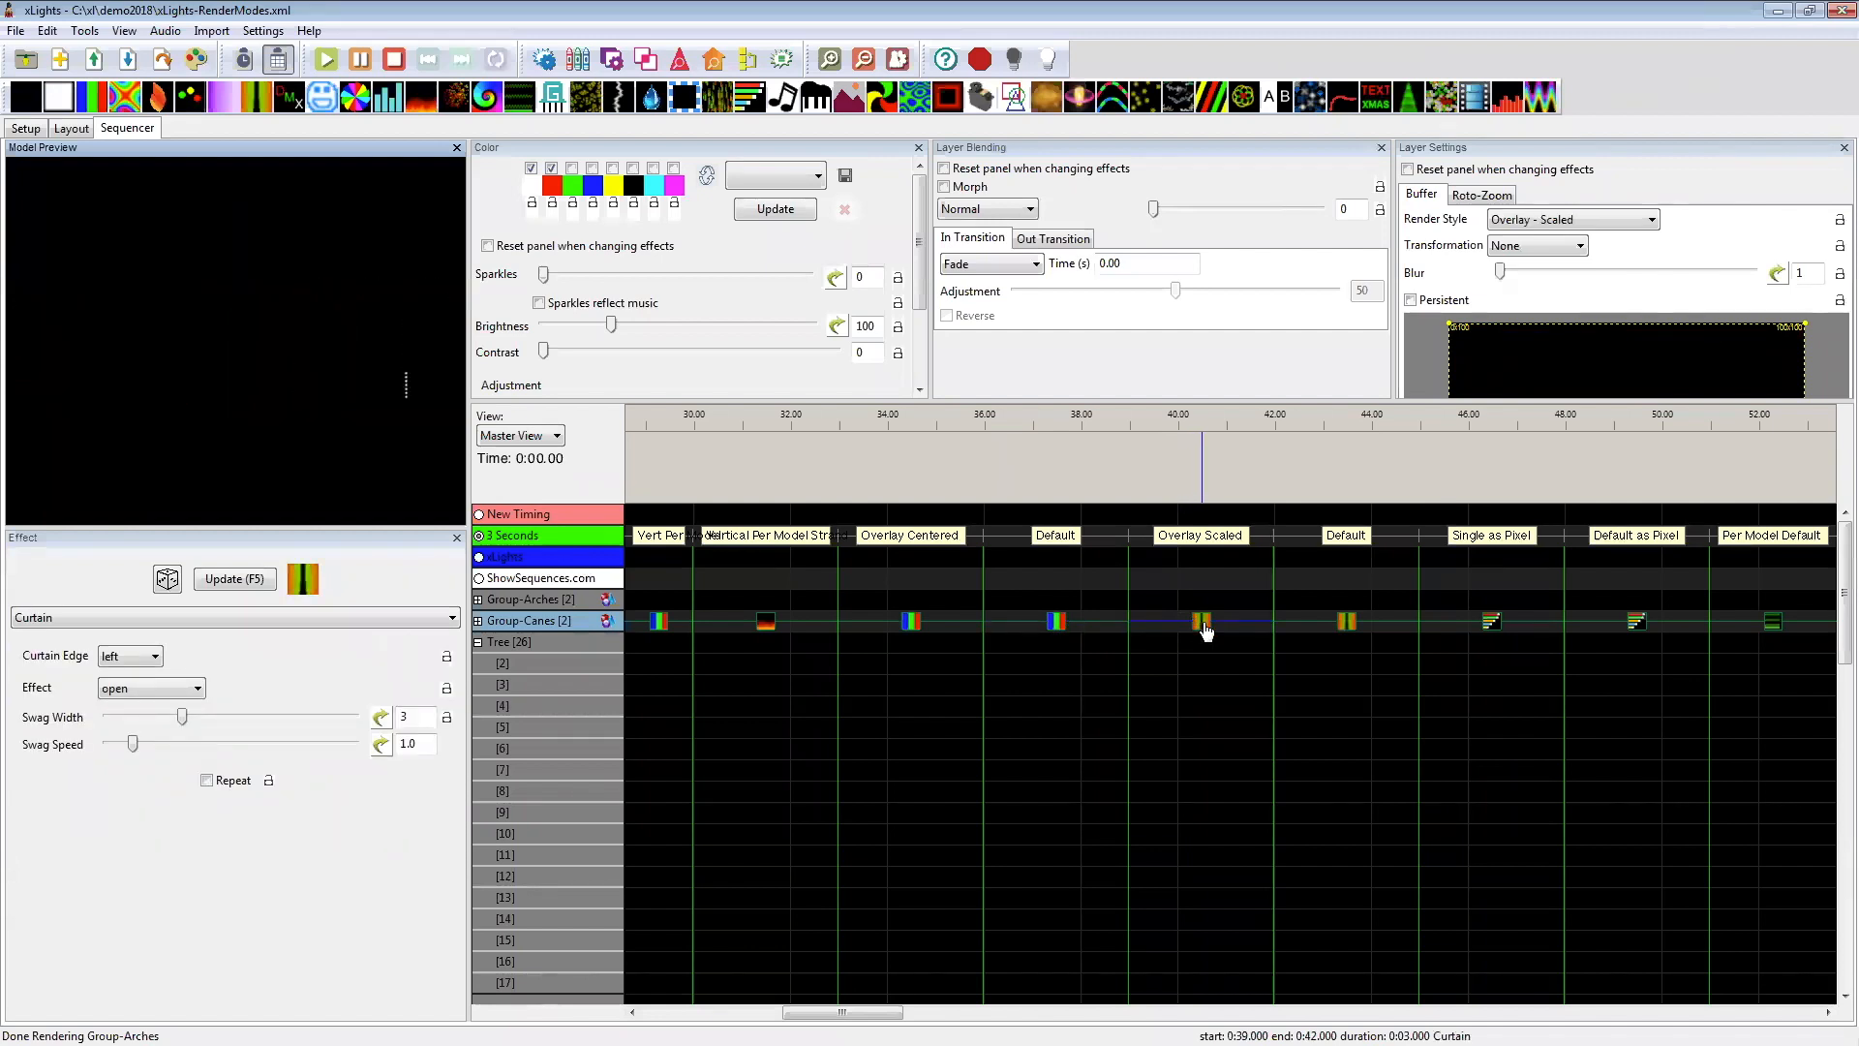
left_click(140, 658)
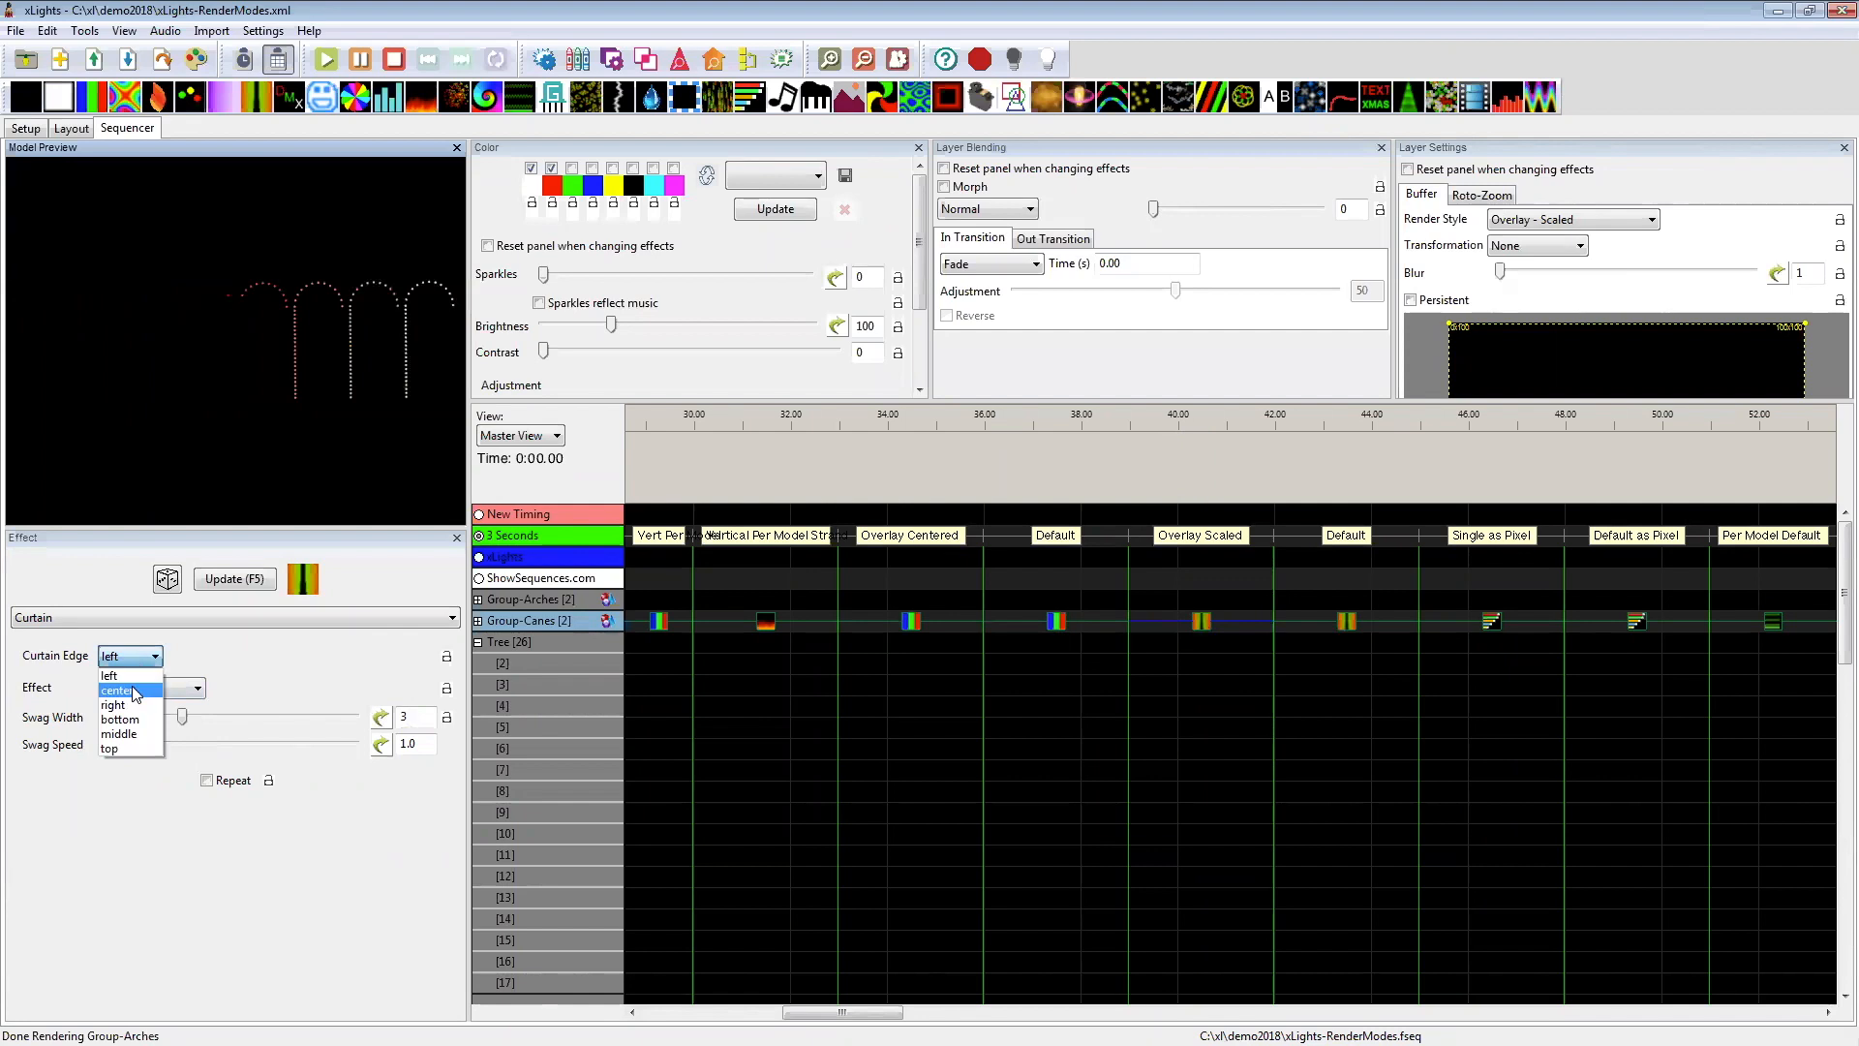
left_click(117, 690)
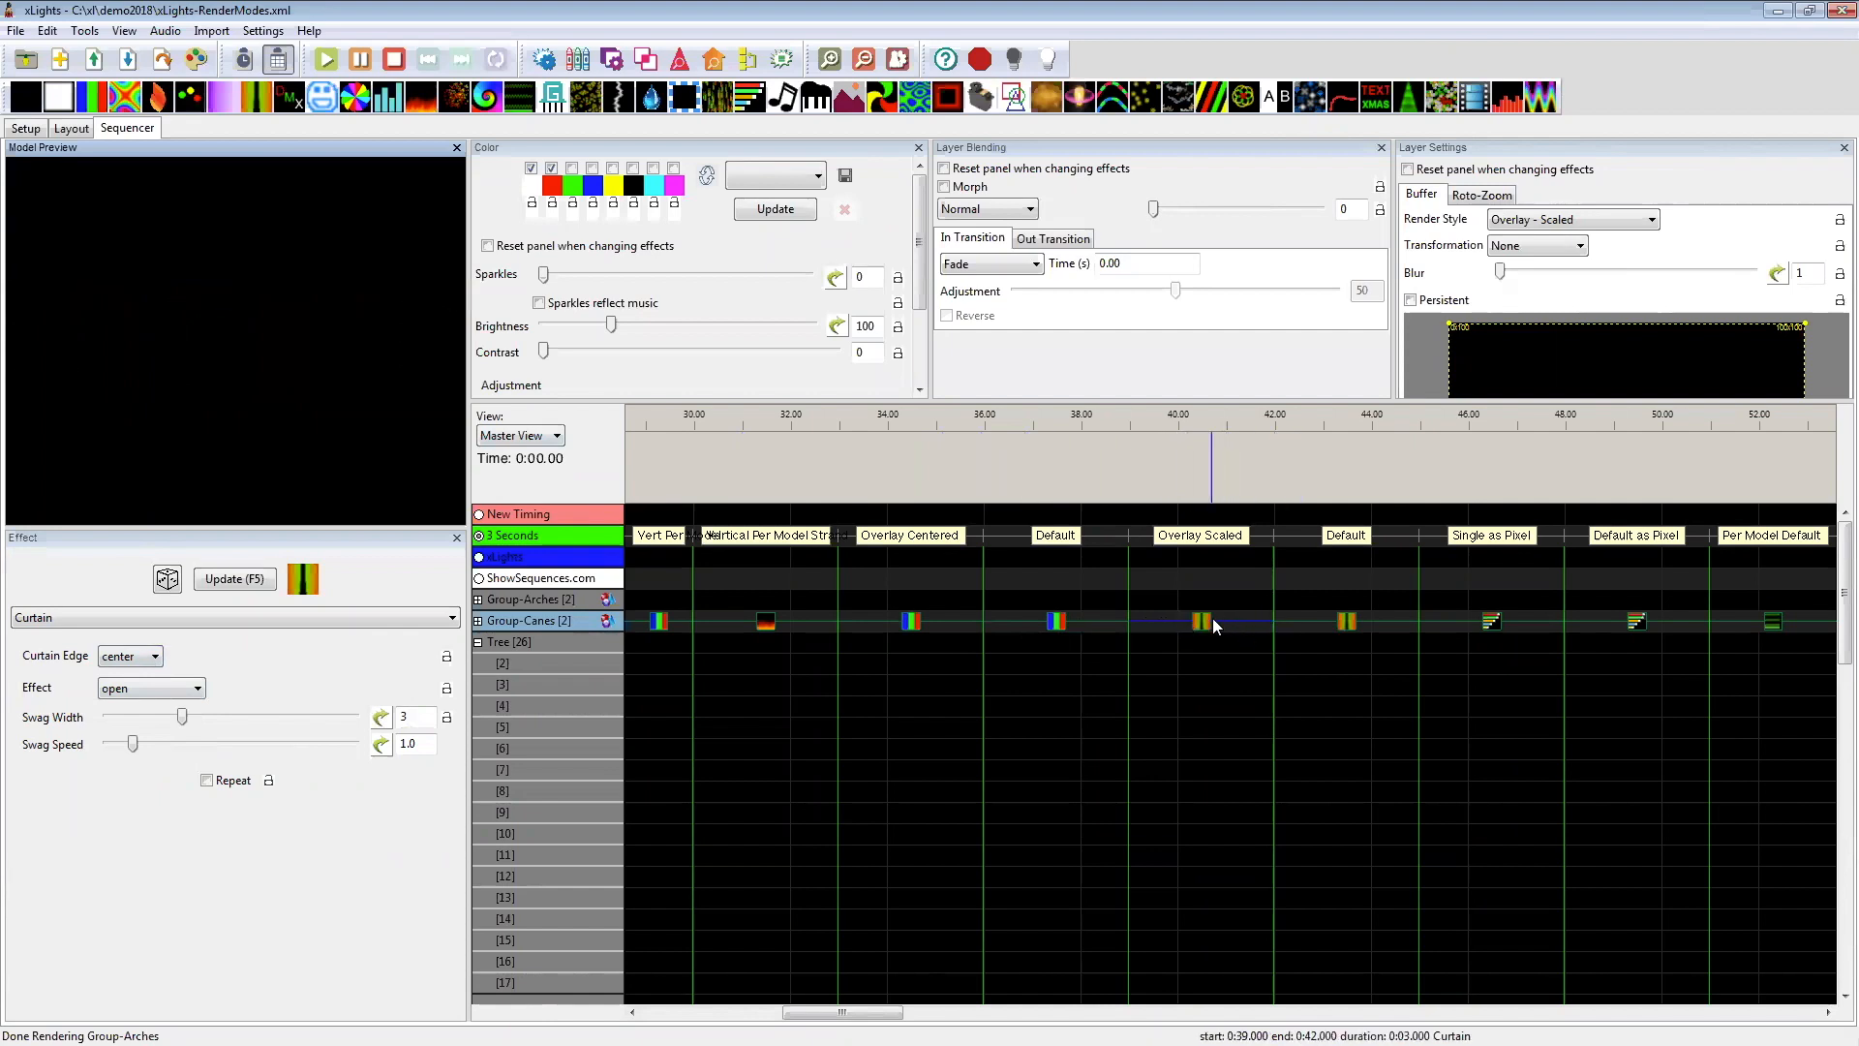
Step: Compare the Default Curtain effect on Group-Canes with the Overlay - Scaled one in the preview
left_click(1351, 632)
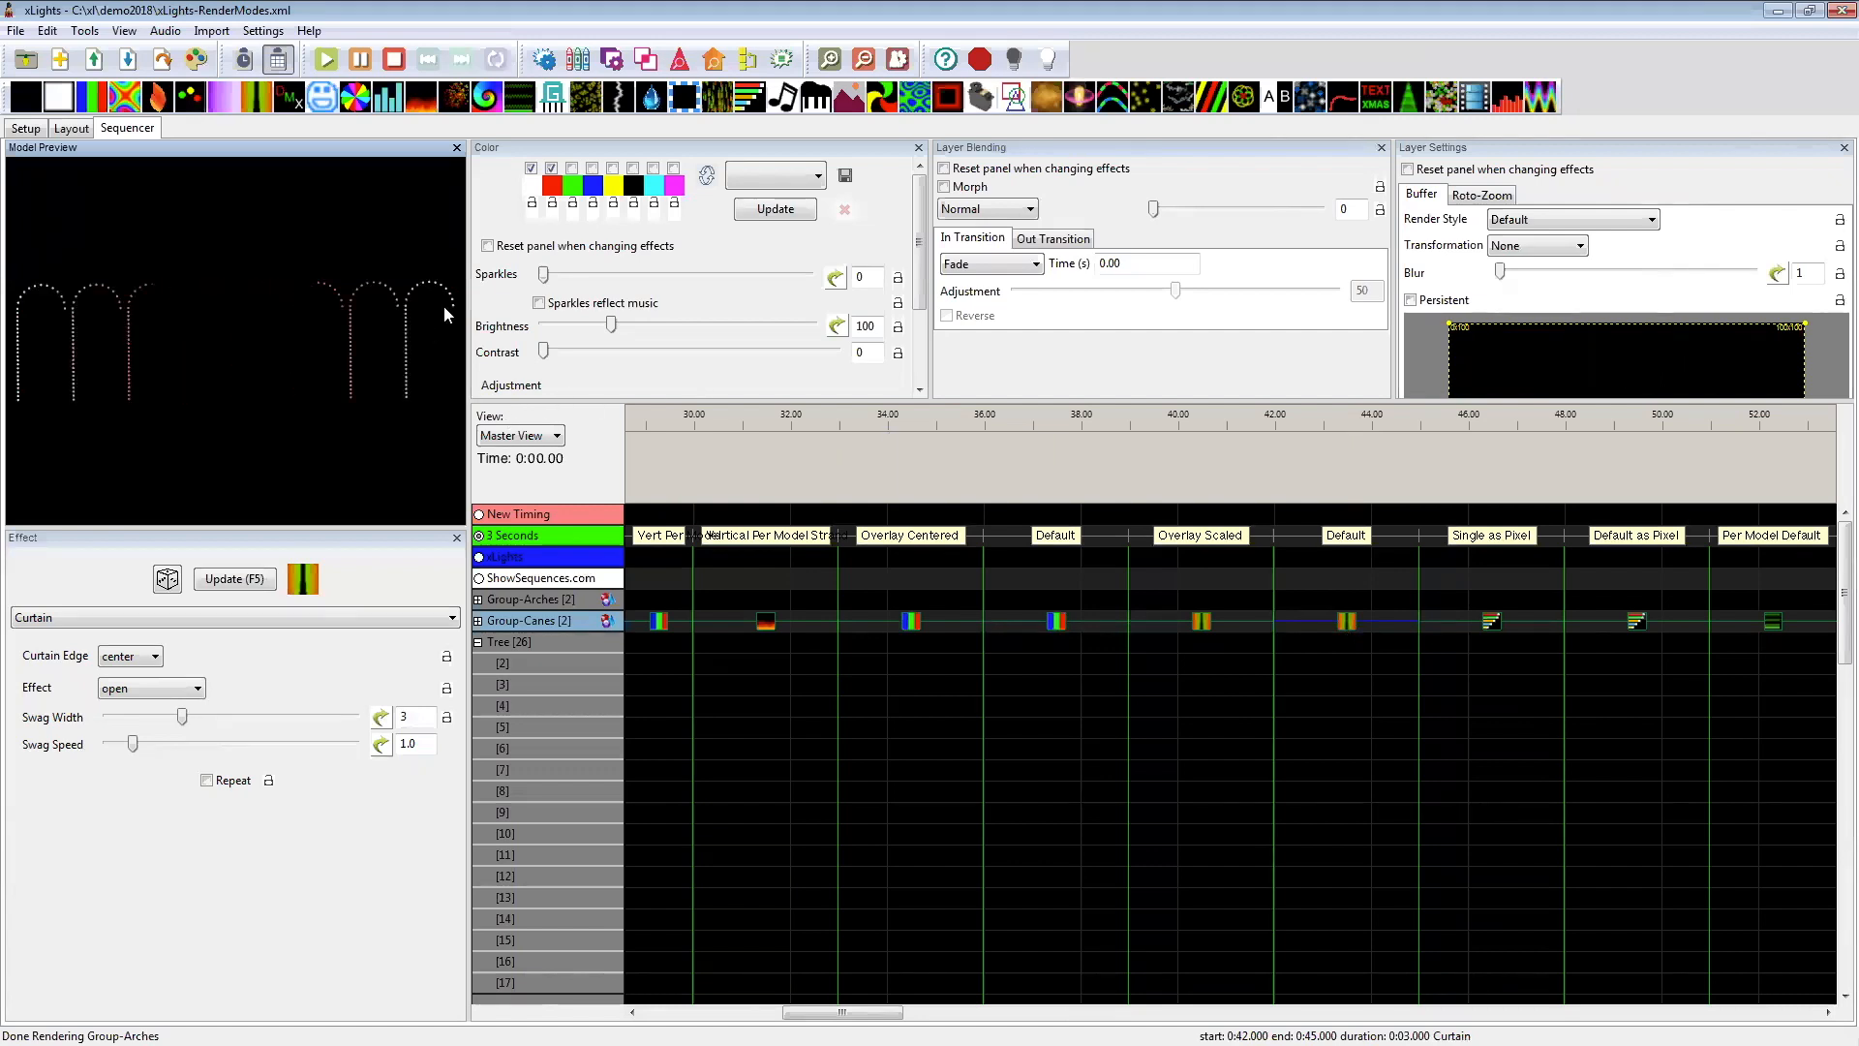
left_click(1202, 625)
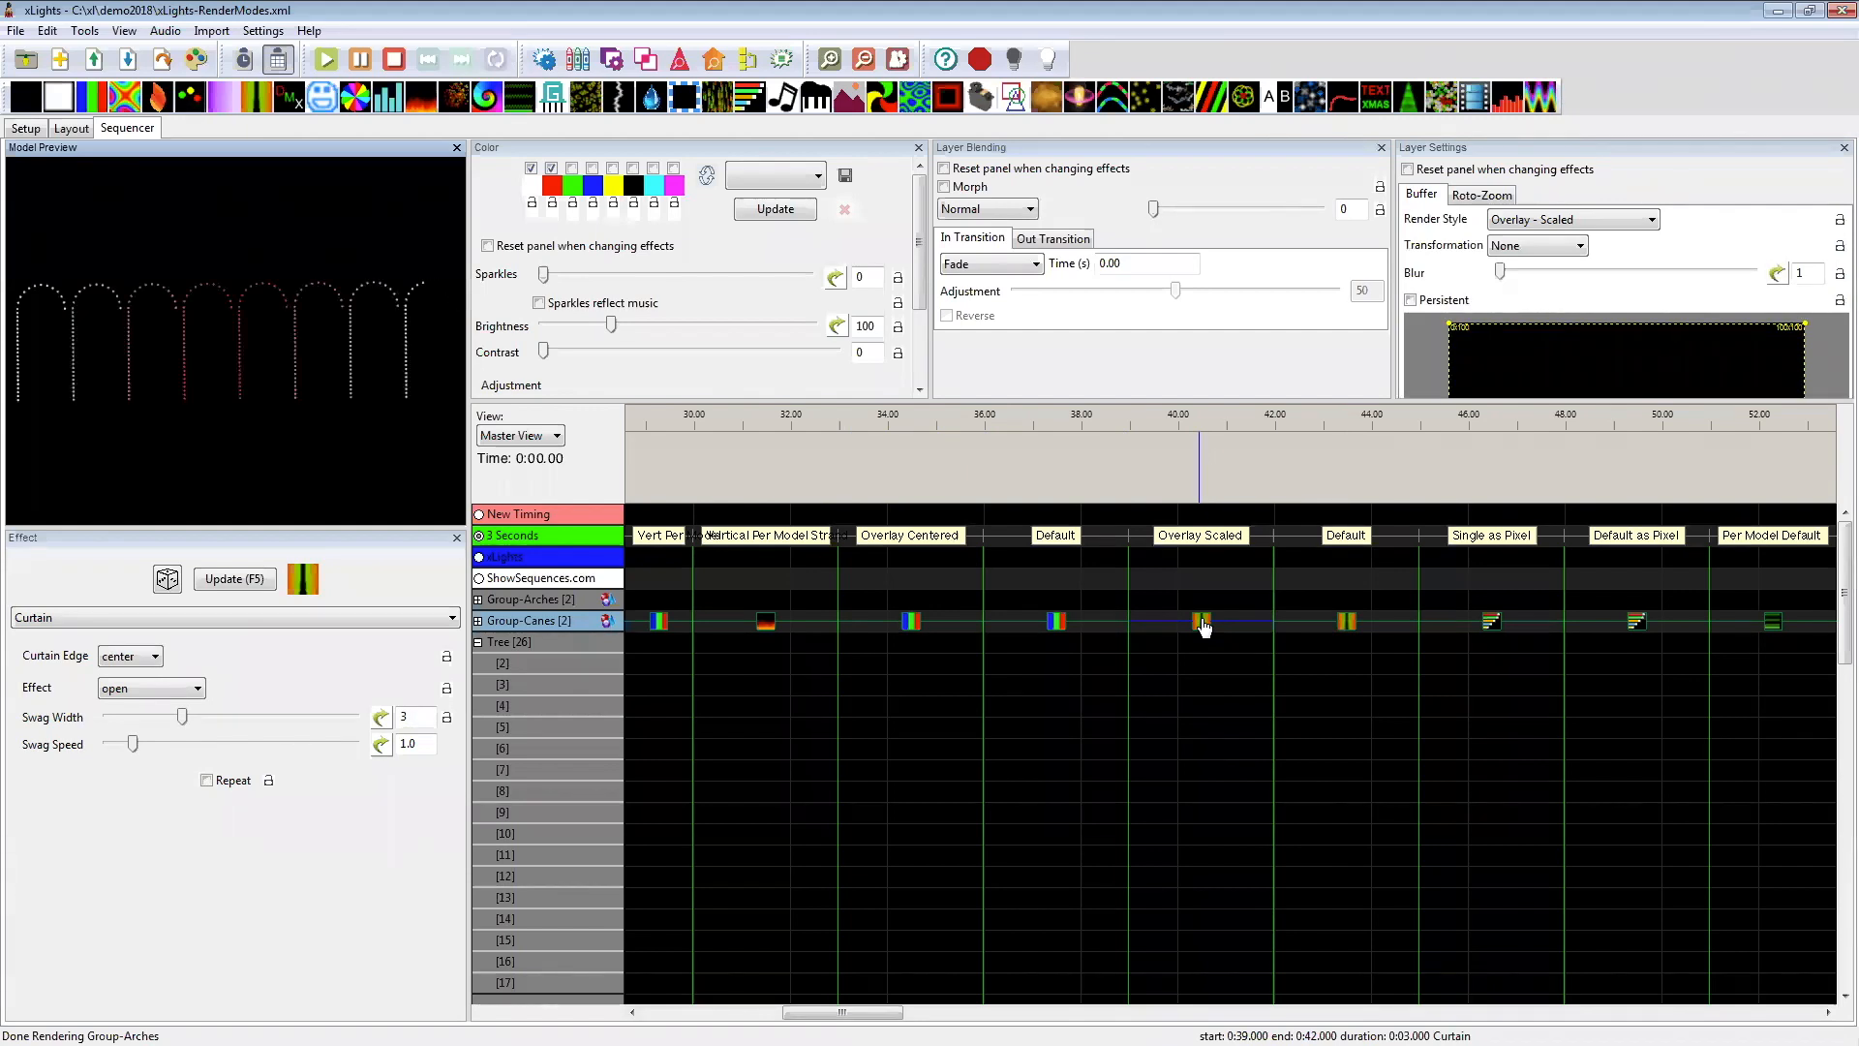
left_click(1328, 624)
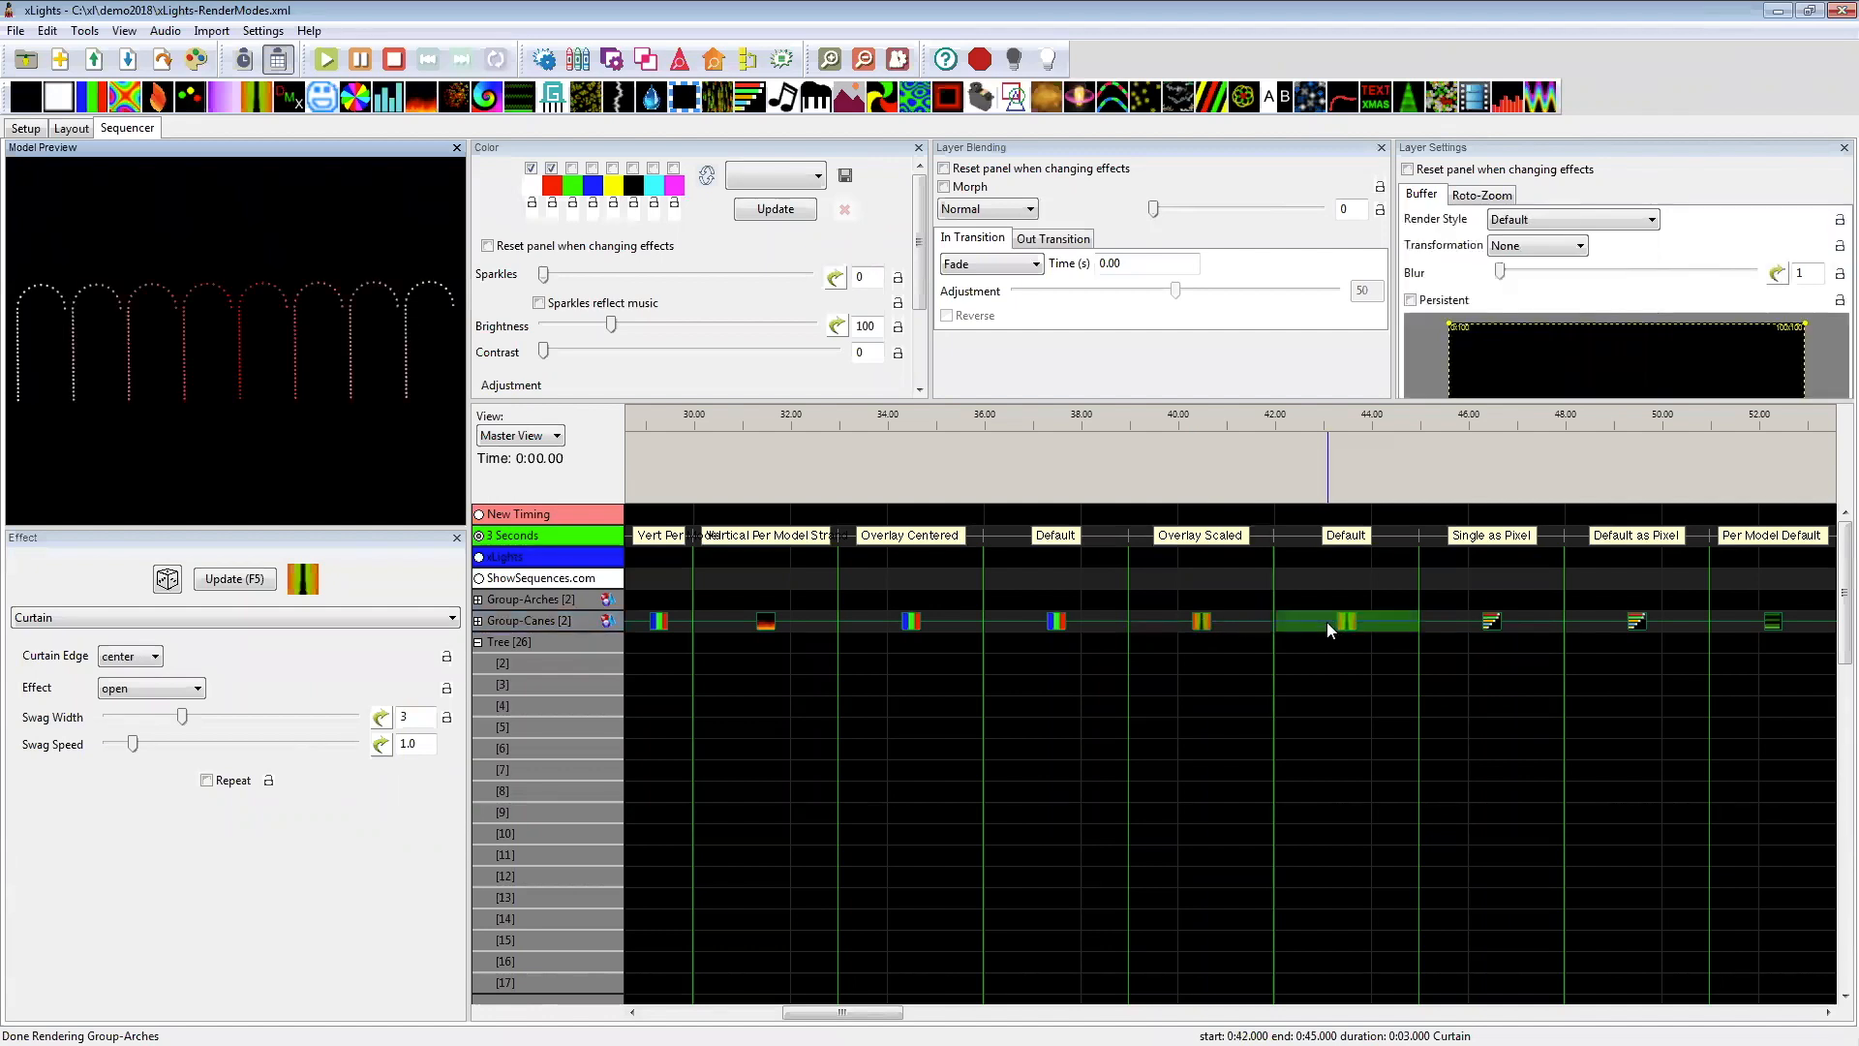
left_click(1217, 622)
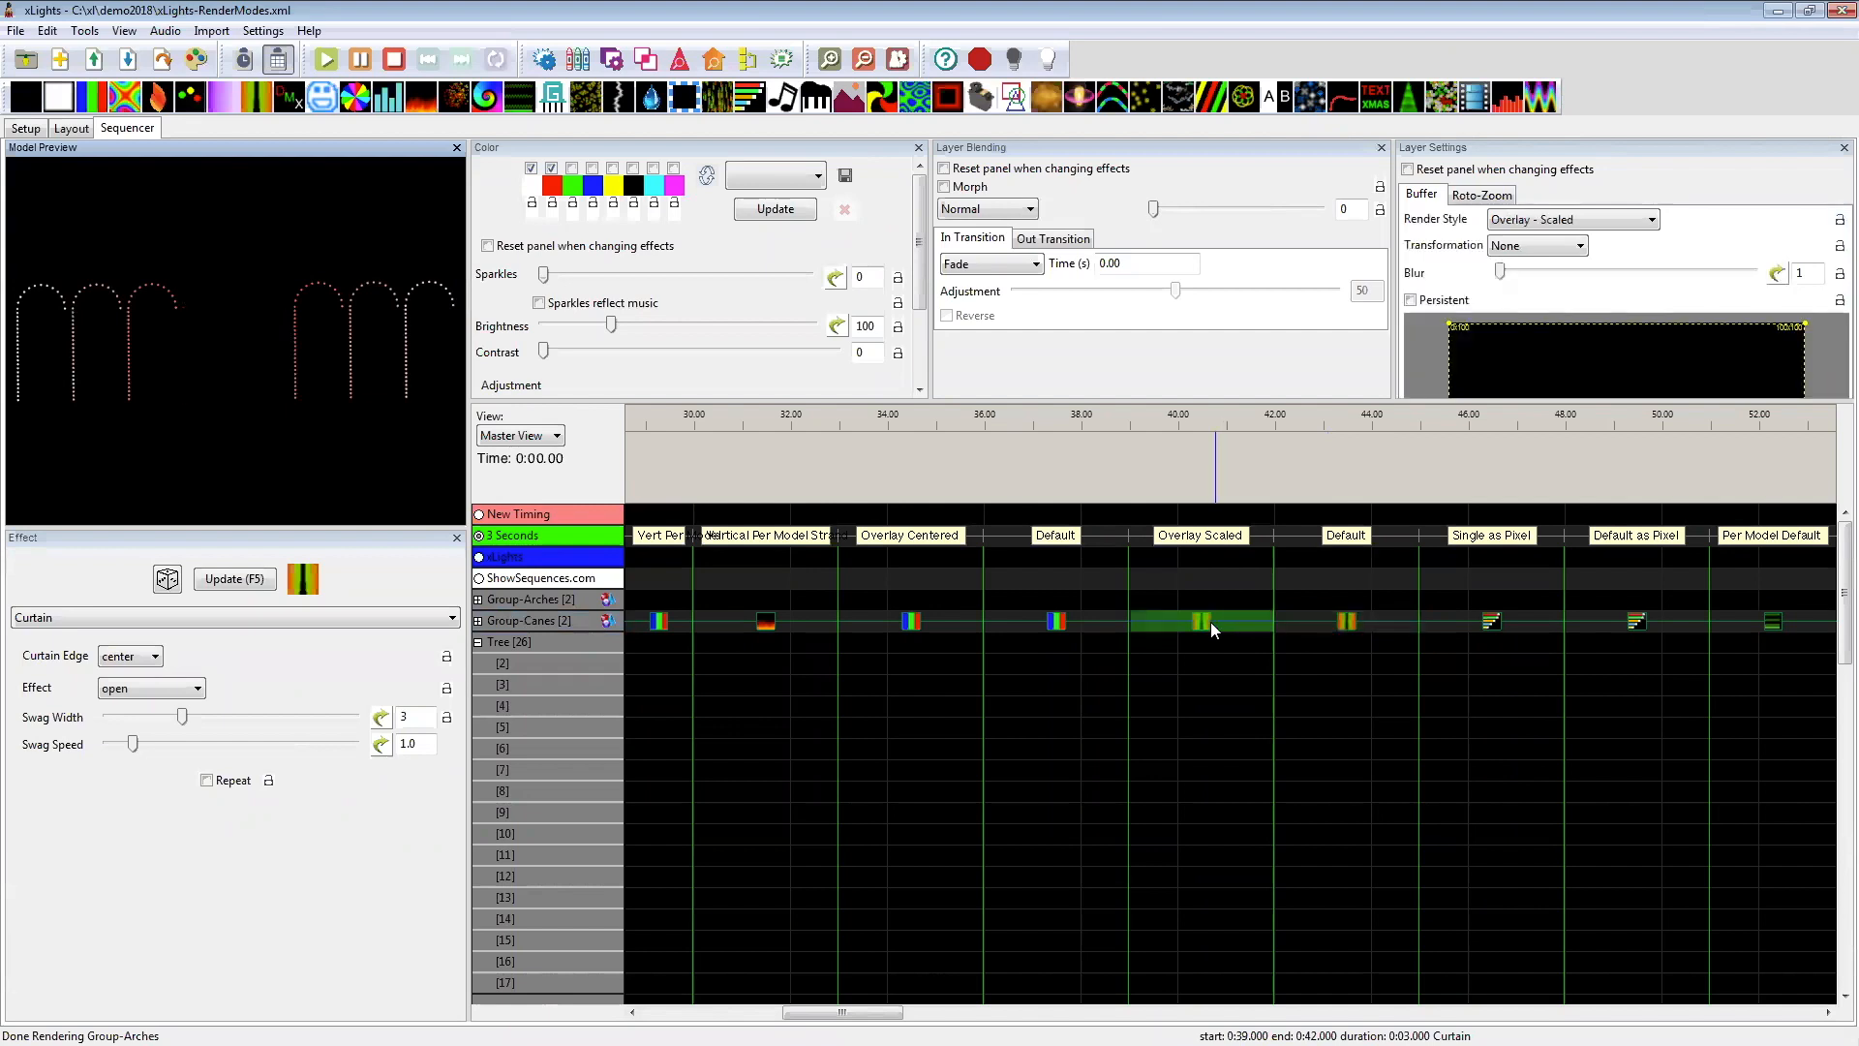
Step: Compare the Group-Canes Morph effects labelled Single as Pixel and Default as Pixel in the preview
left_click_drag(856, 1013, 921, 1012)
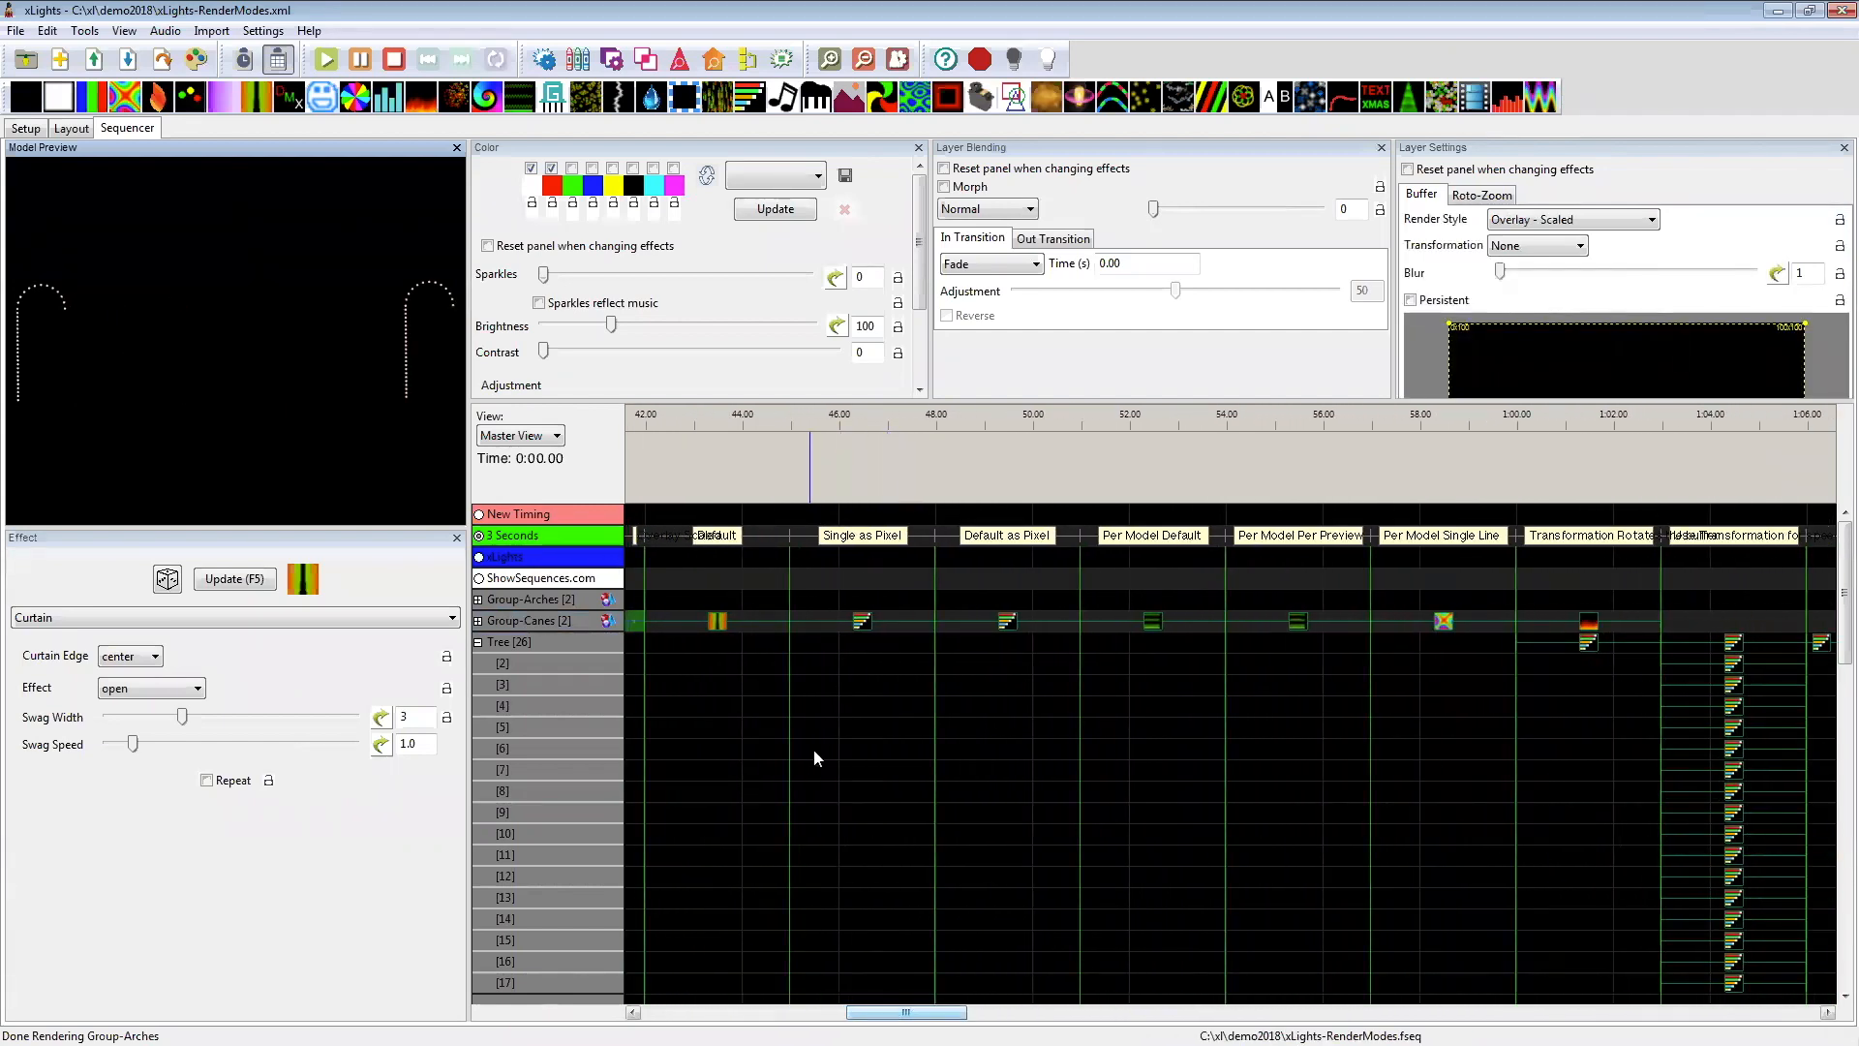
left_click(866, 623)
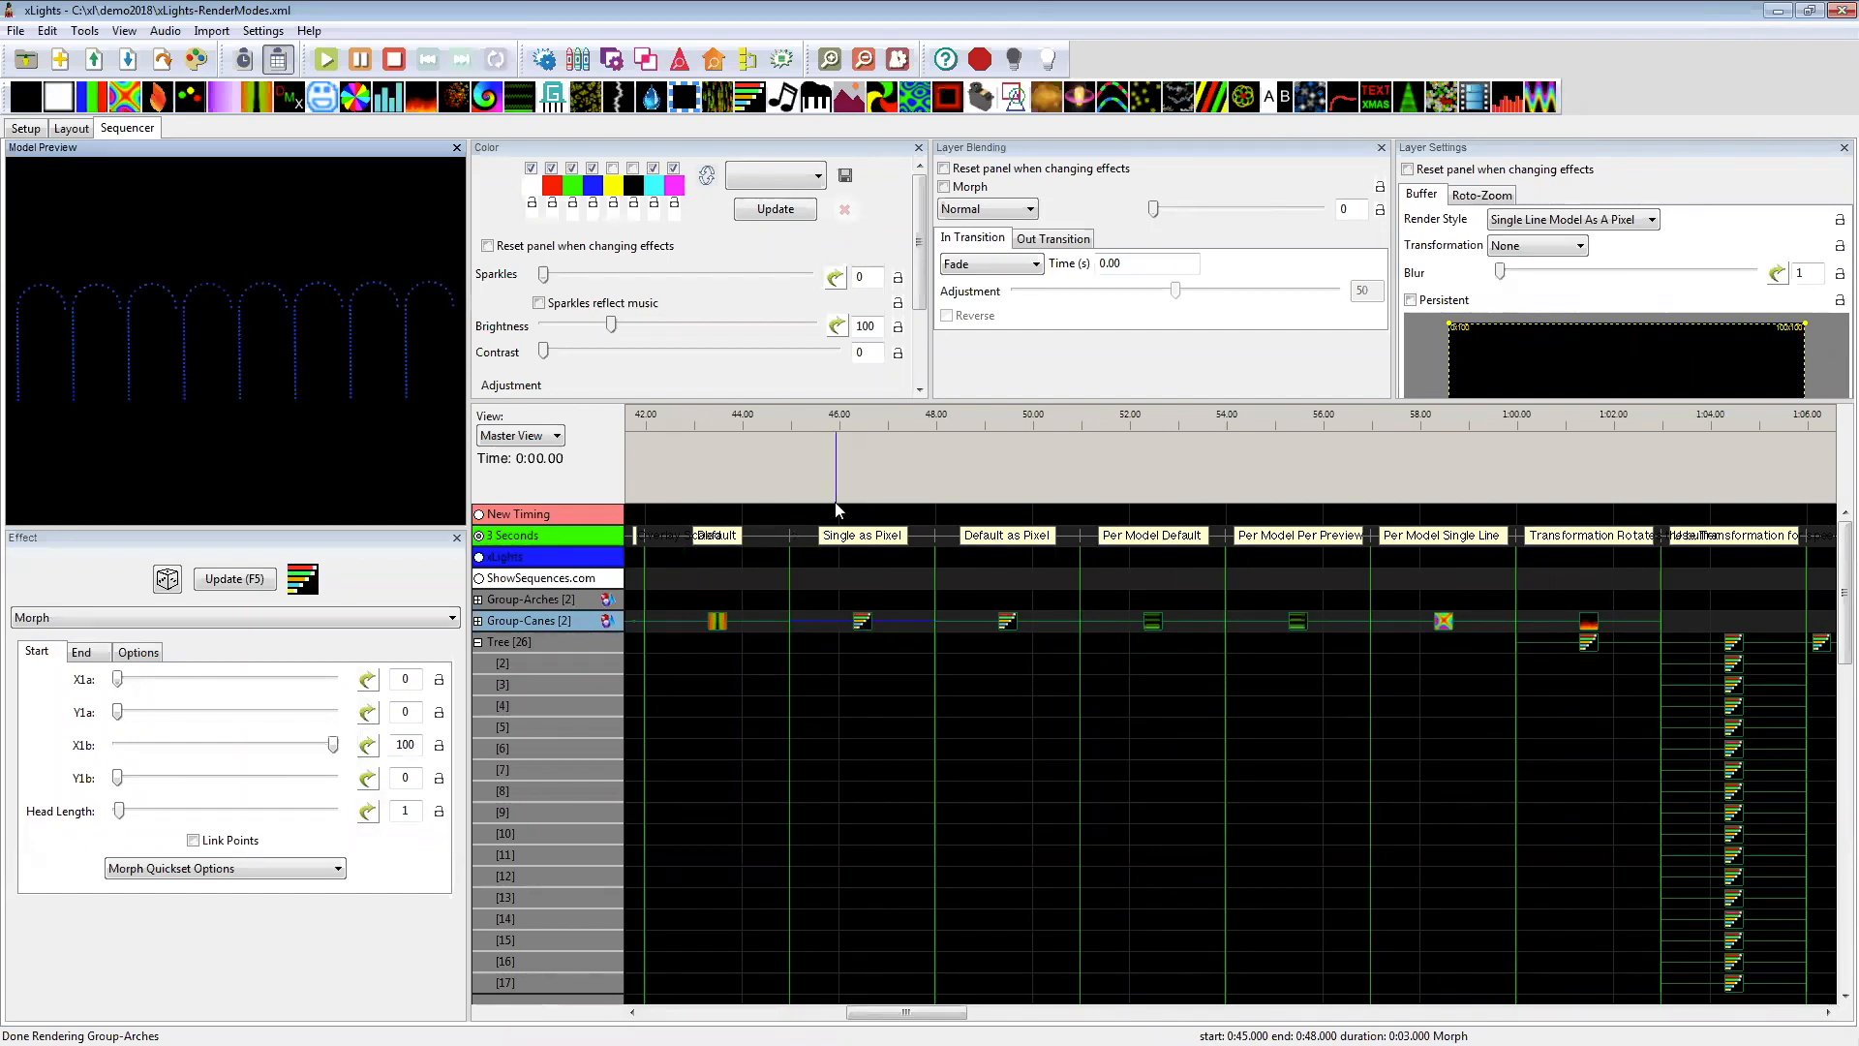
left_click(979, 623)
left_click(870, 620)
left_click(1011, 620)
left_click(869, 625)
left_click(1014, 623)
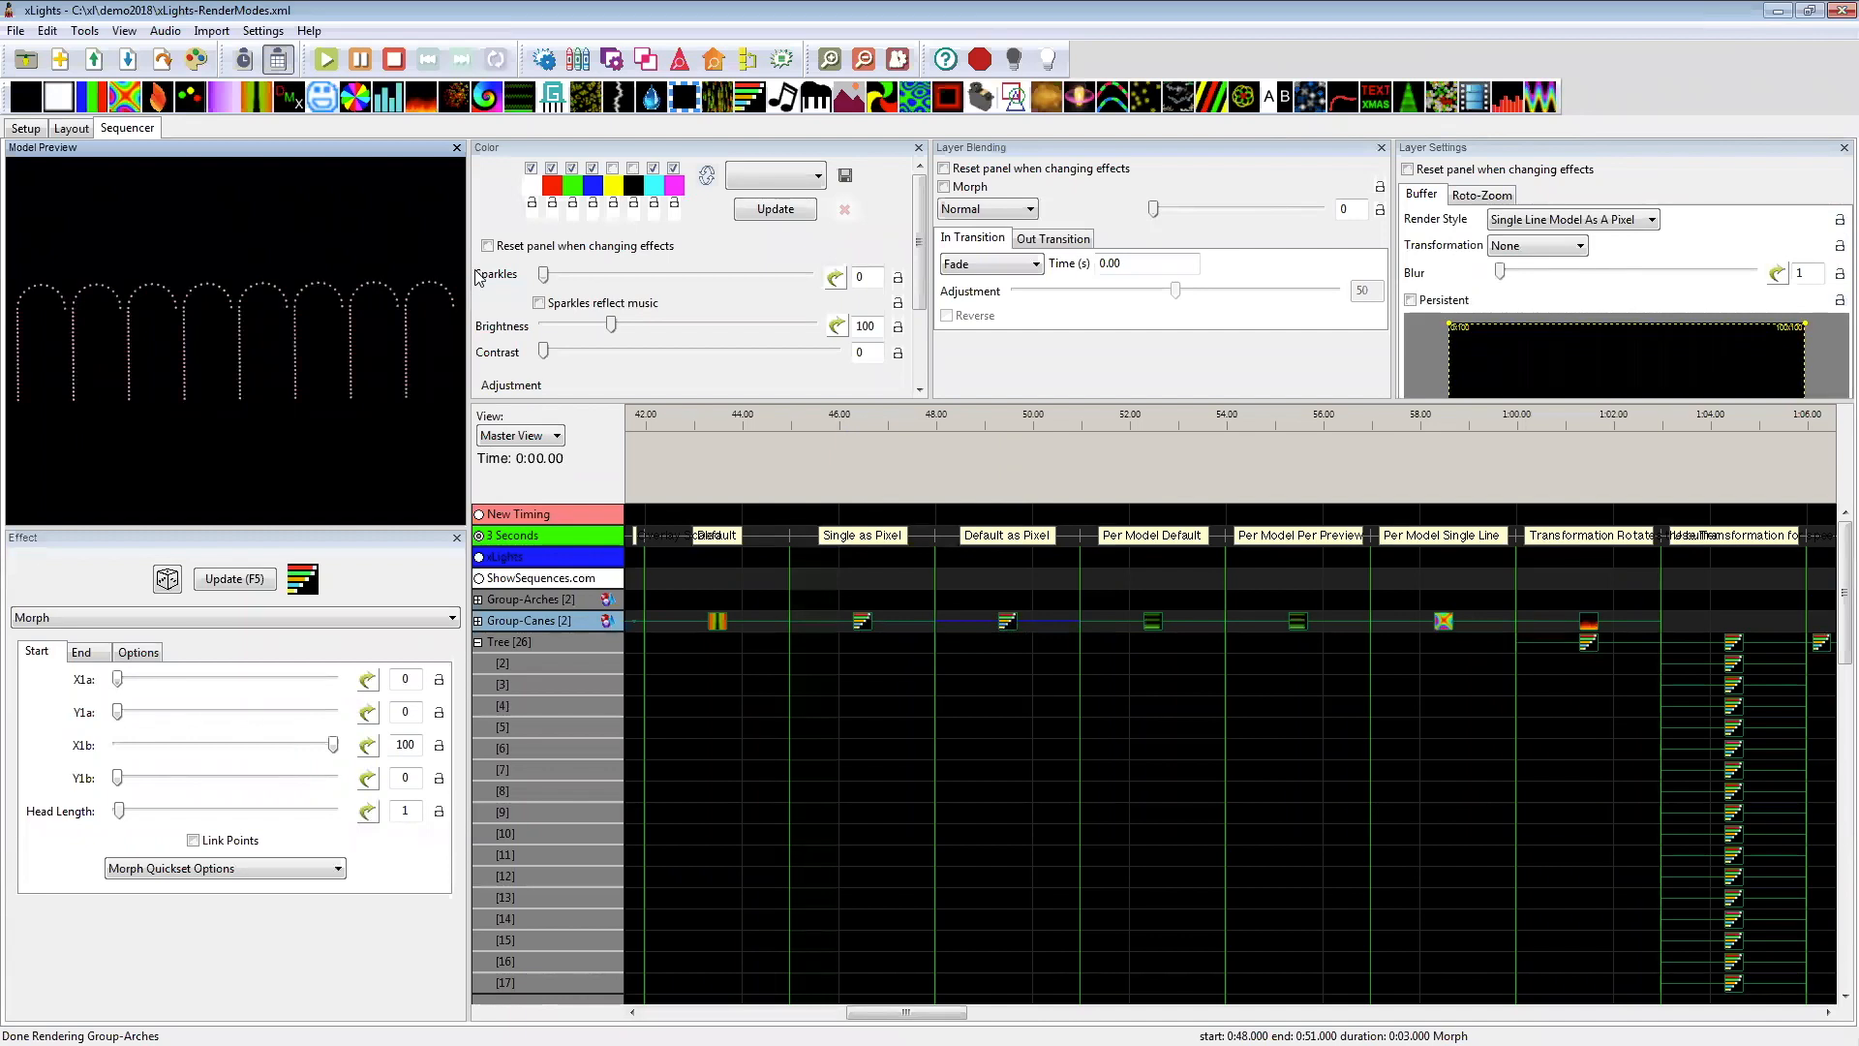
left_click_drag(906, 1013, 941, 1013)
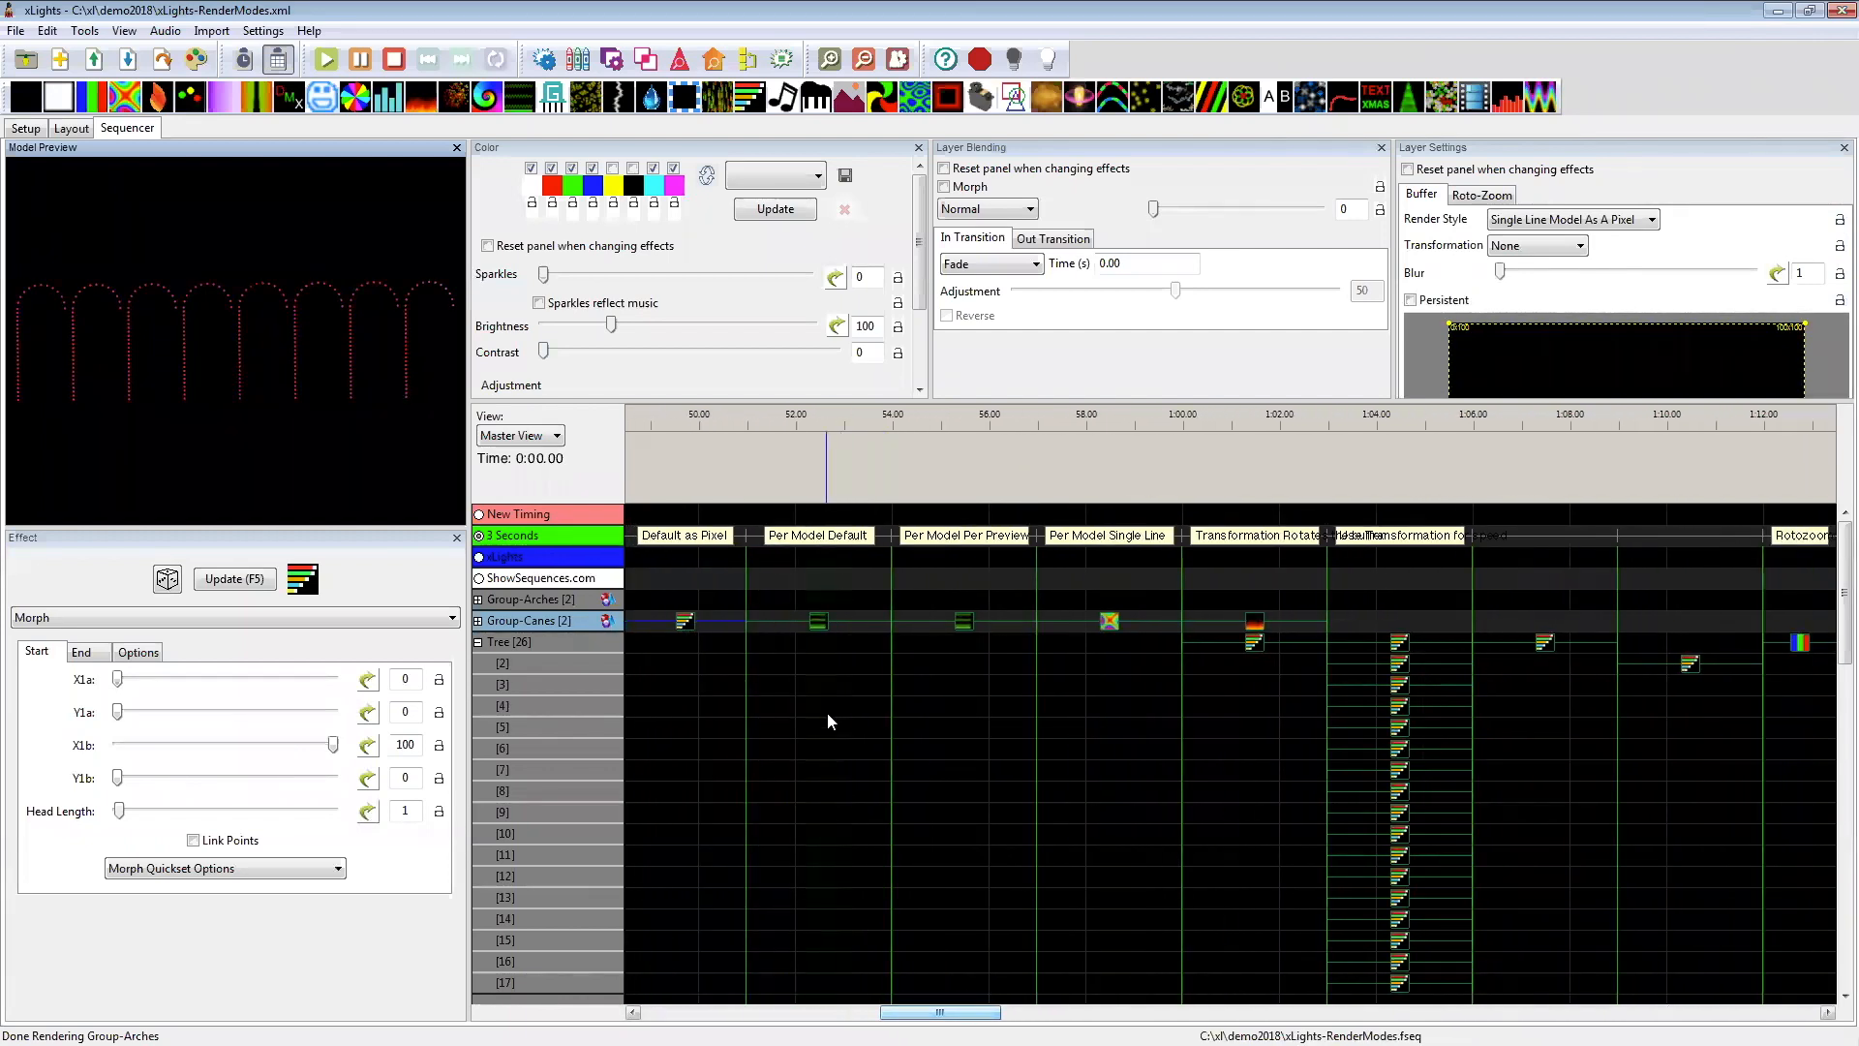
Step: Compare the Group-Canes Garlands effects labelled Per Model Default and Per Model Per Preview, and view the available render styles
left_click(820, 630)
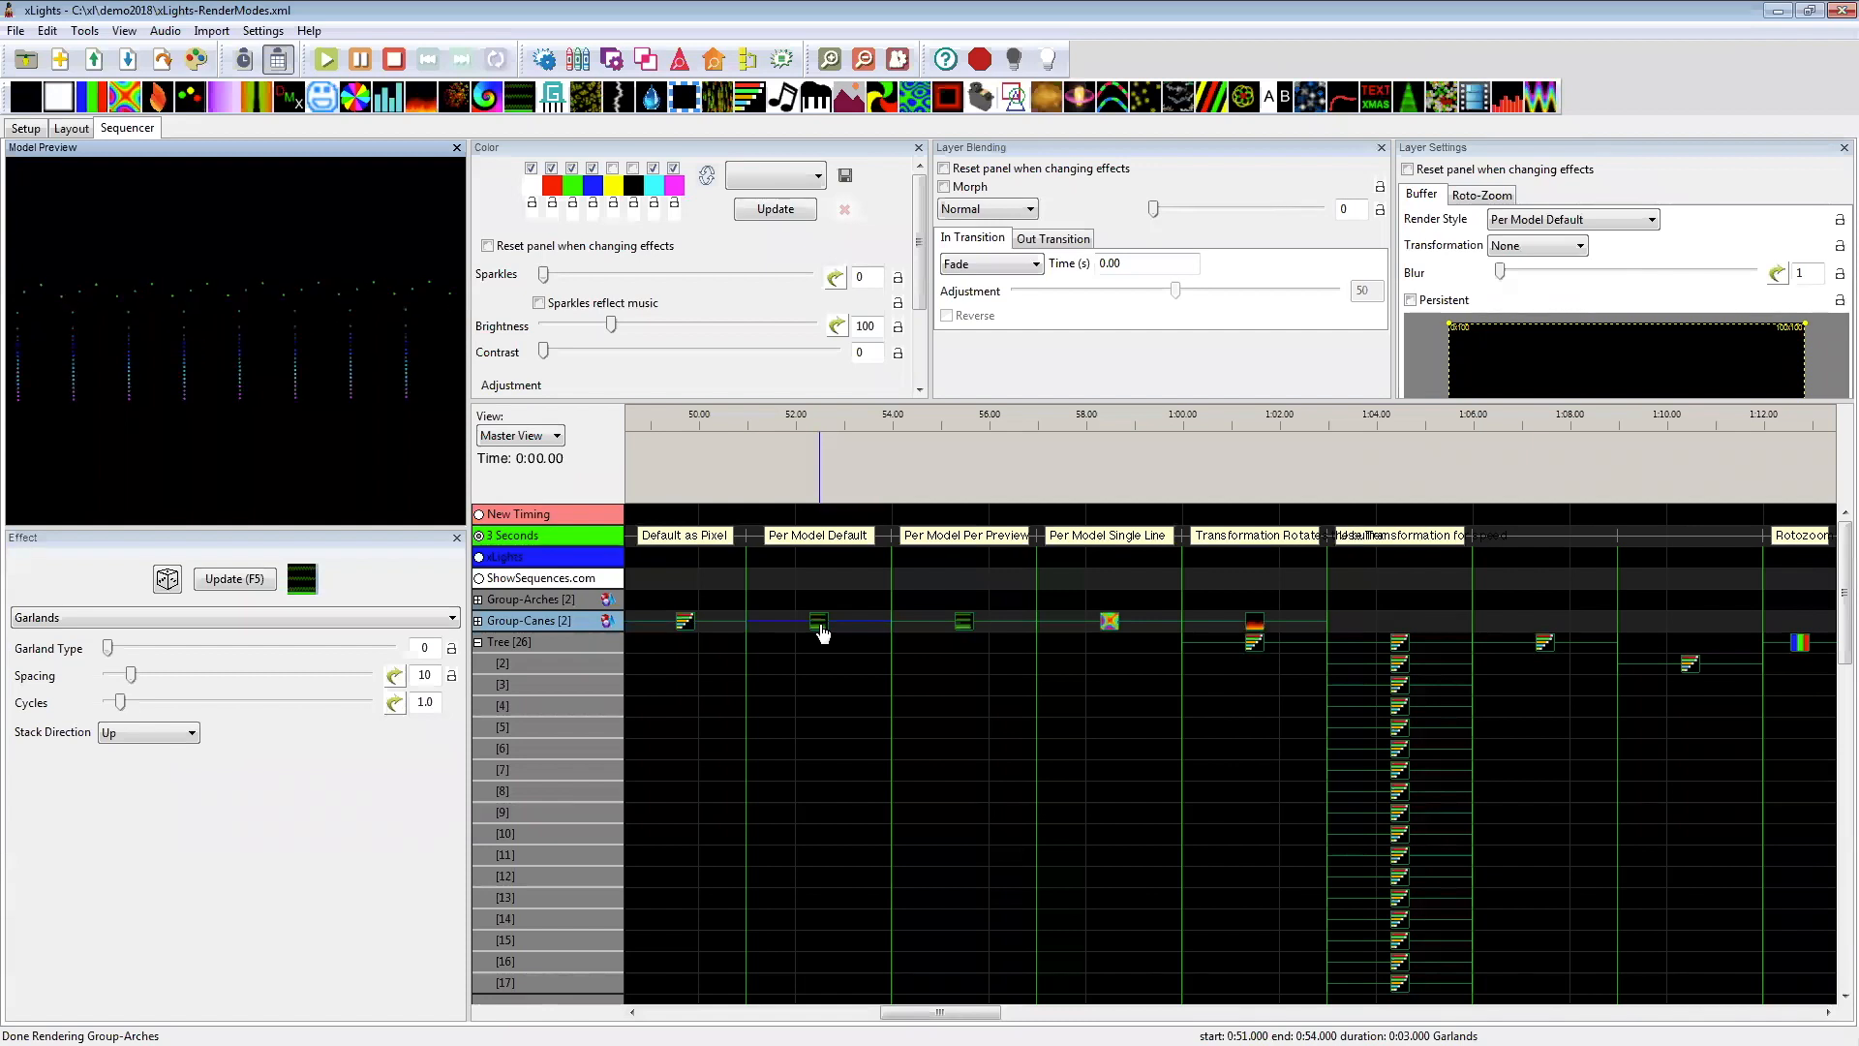
left_click(965, 630)
left_click(821, 623)
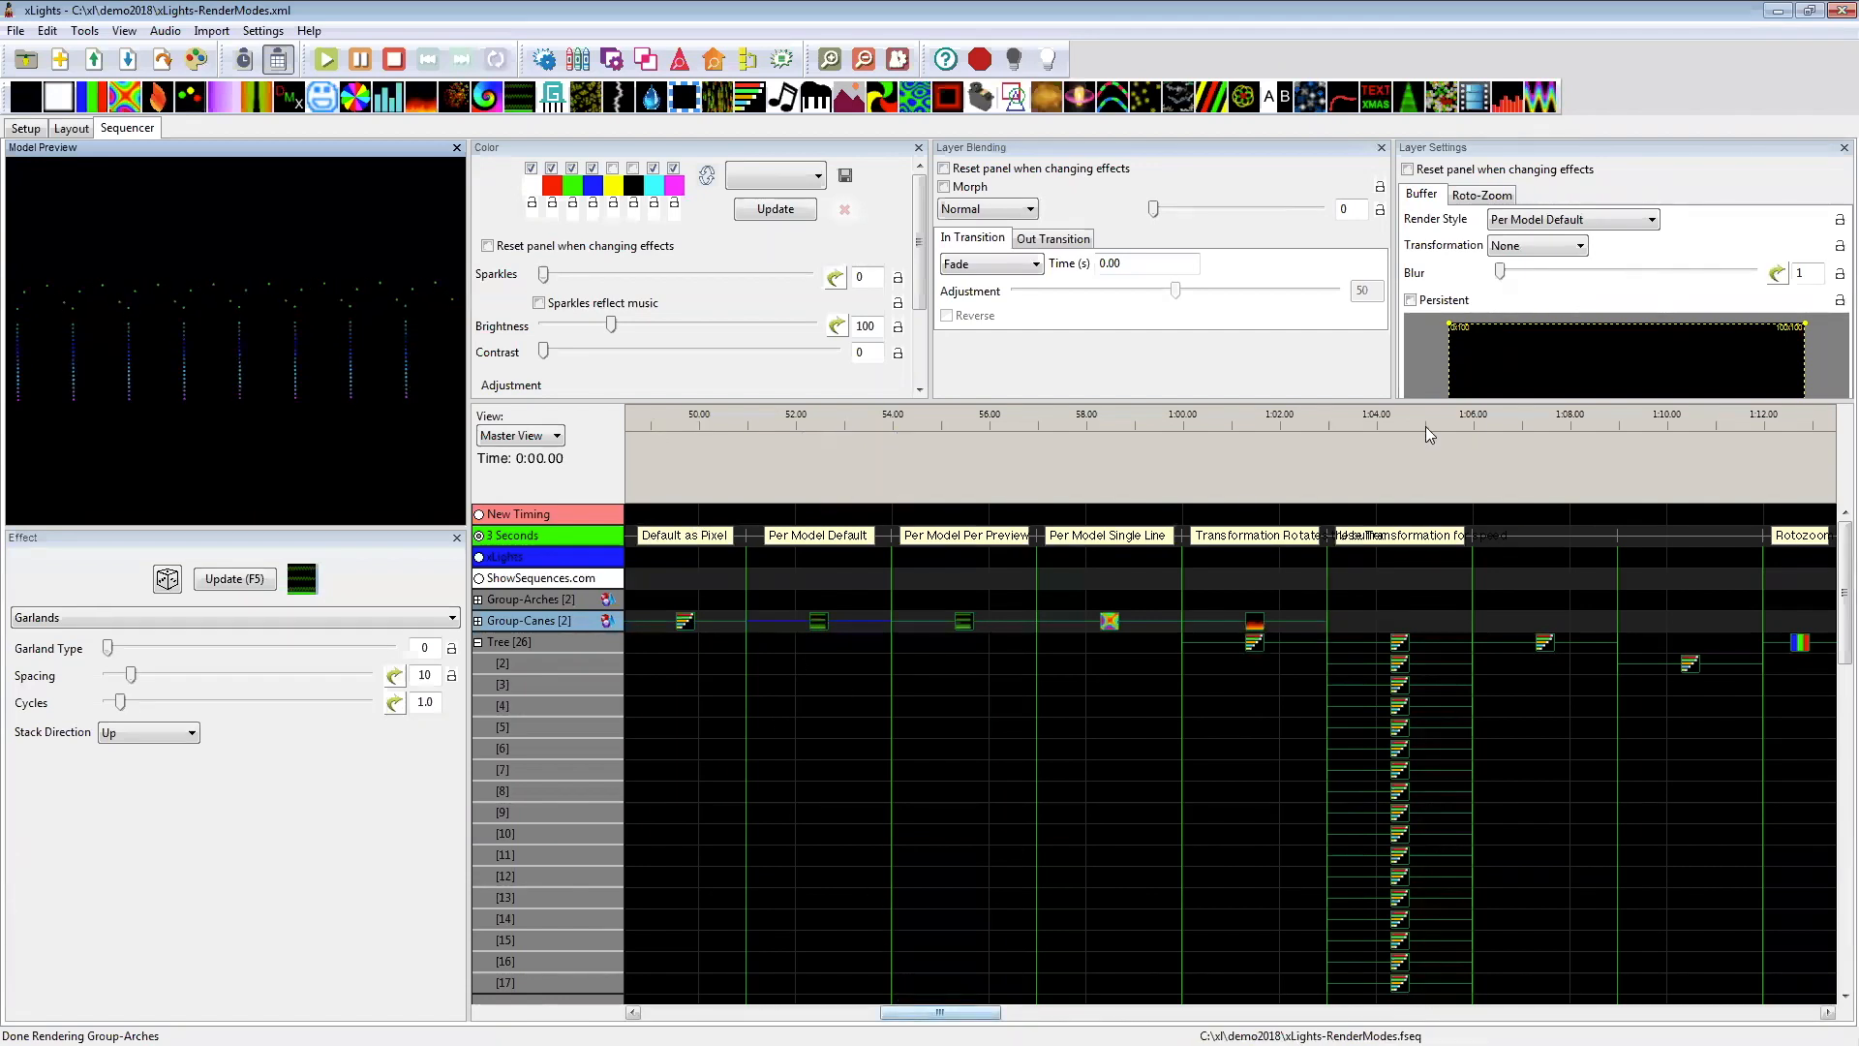
left_click(1521, 221)
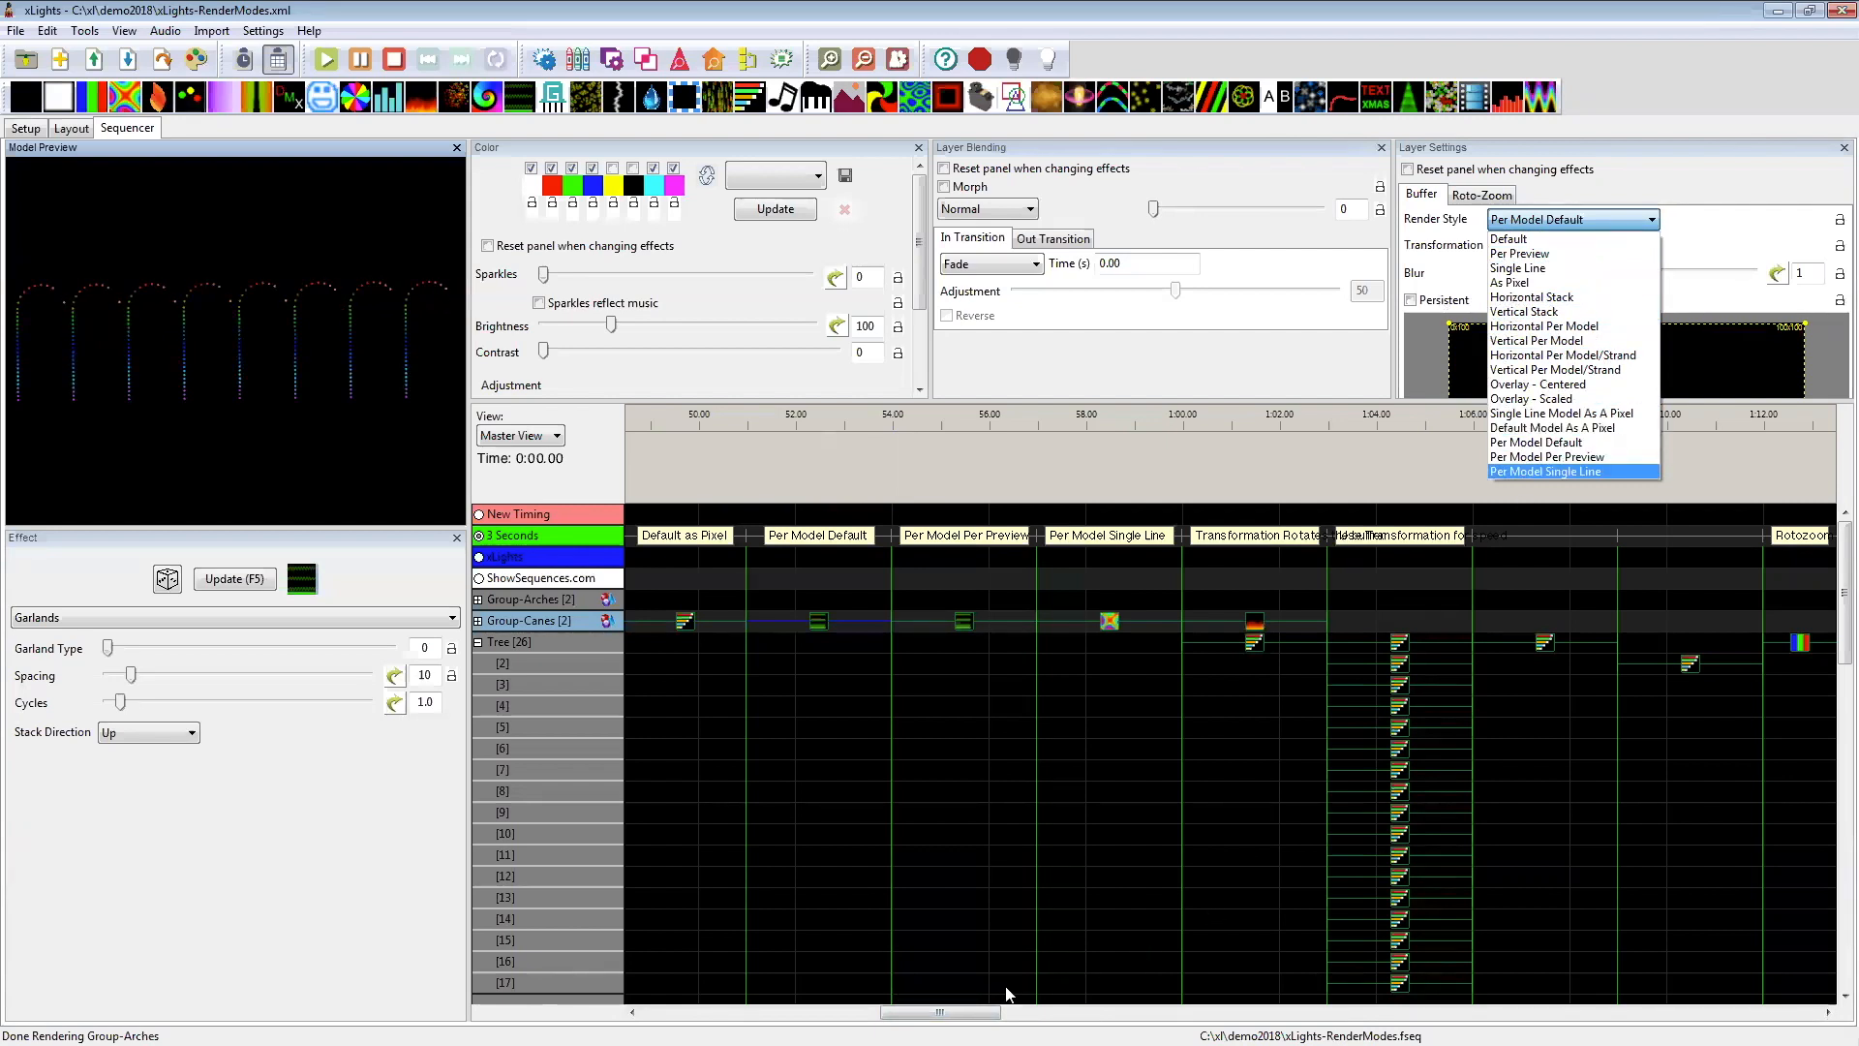
Step: View the transformation options available for the selected Garlands effect on Group-Canes
left_click(961, 1011)
left_click_drag(962, 1012, 994, 1012)
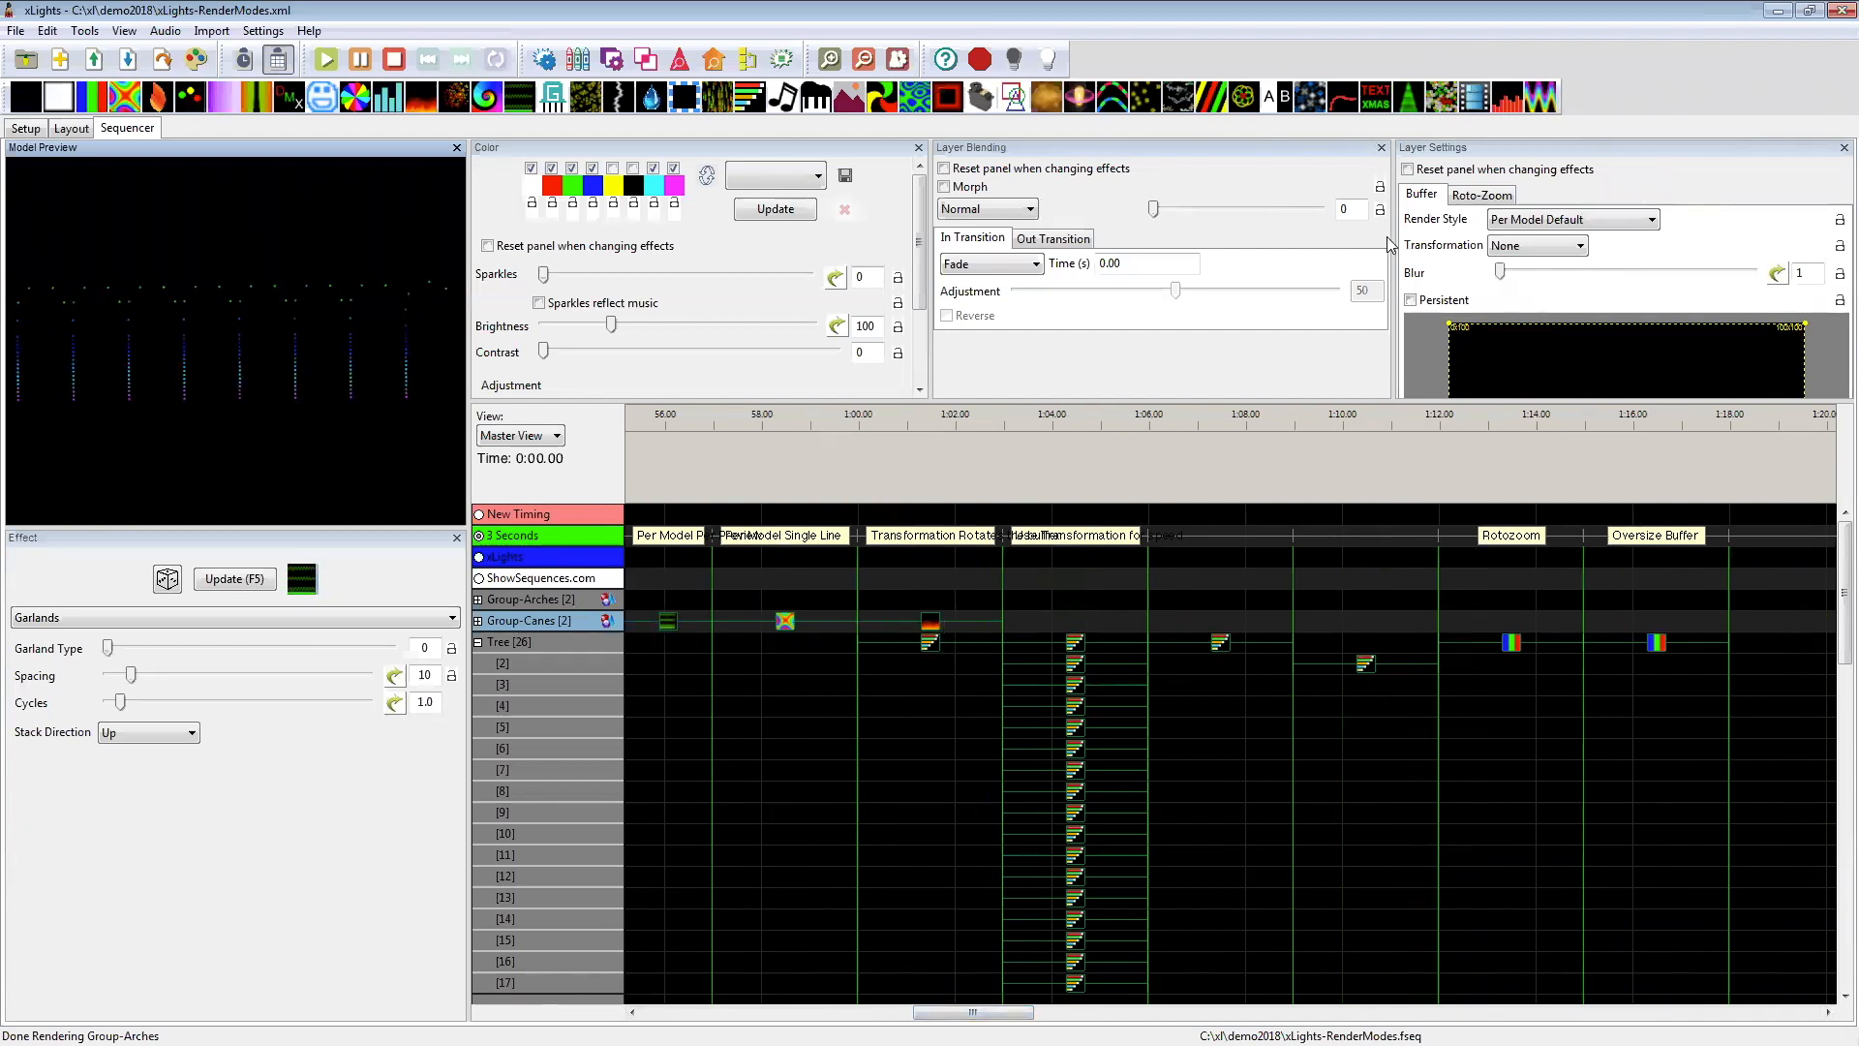
left_click(1509, 248)
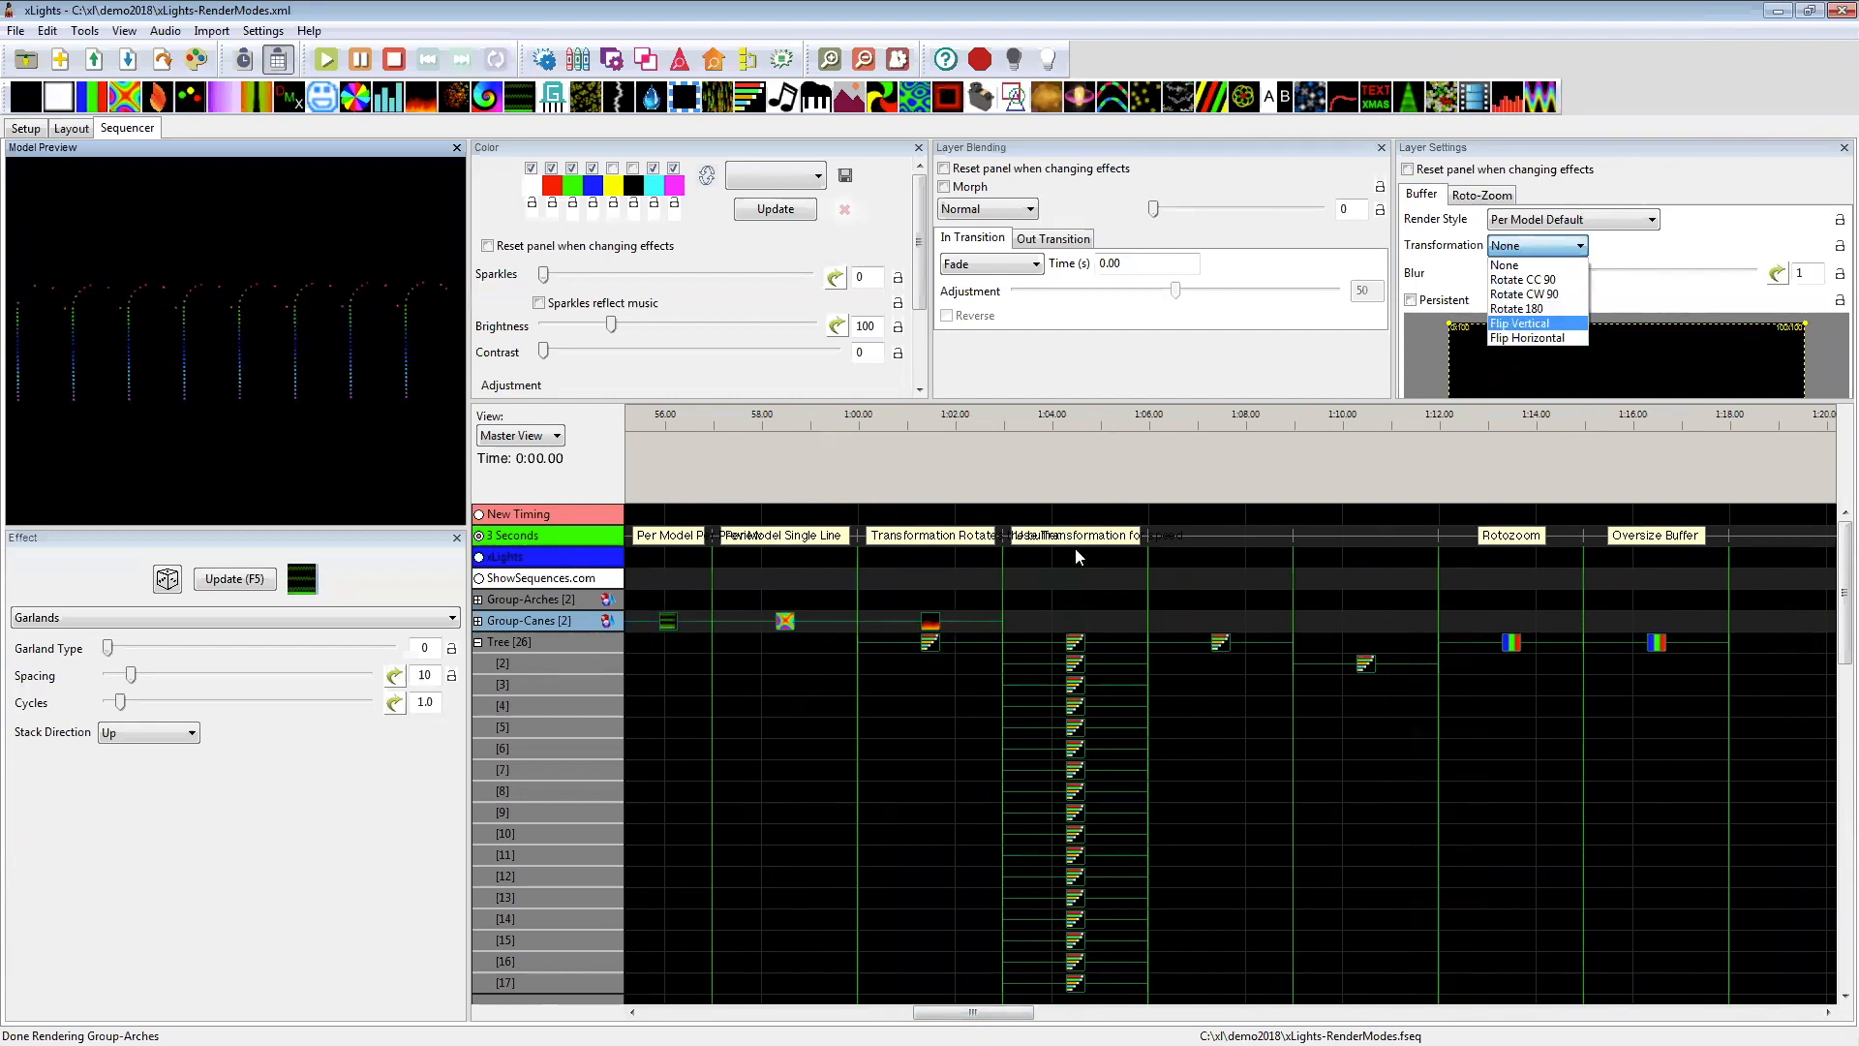
left_click(1526, 249)
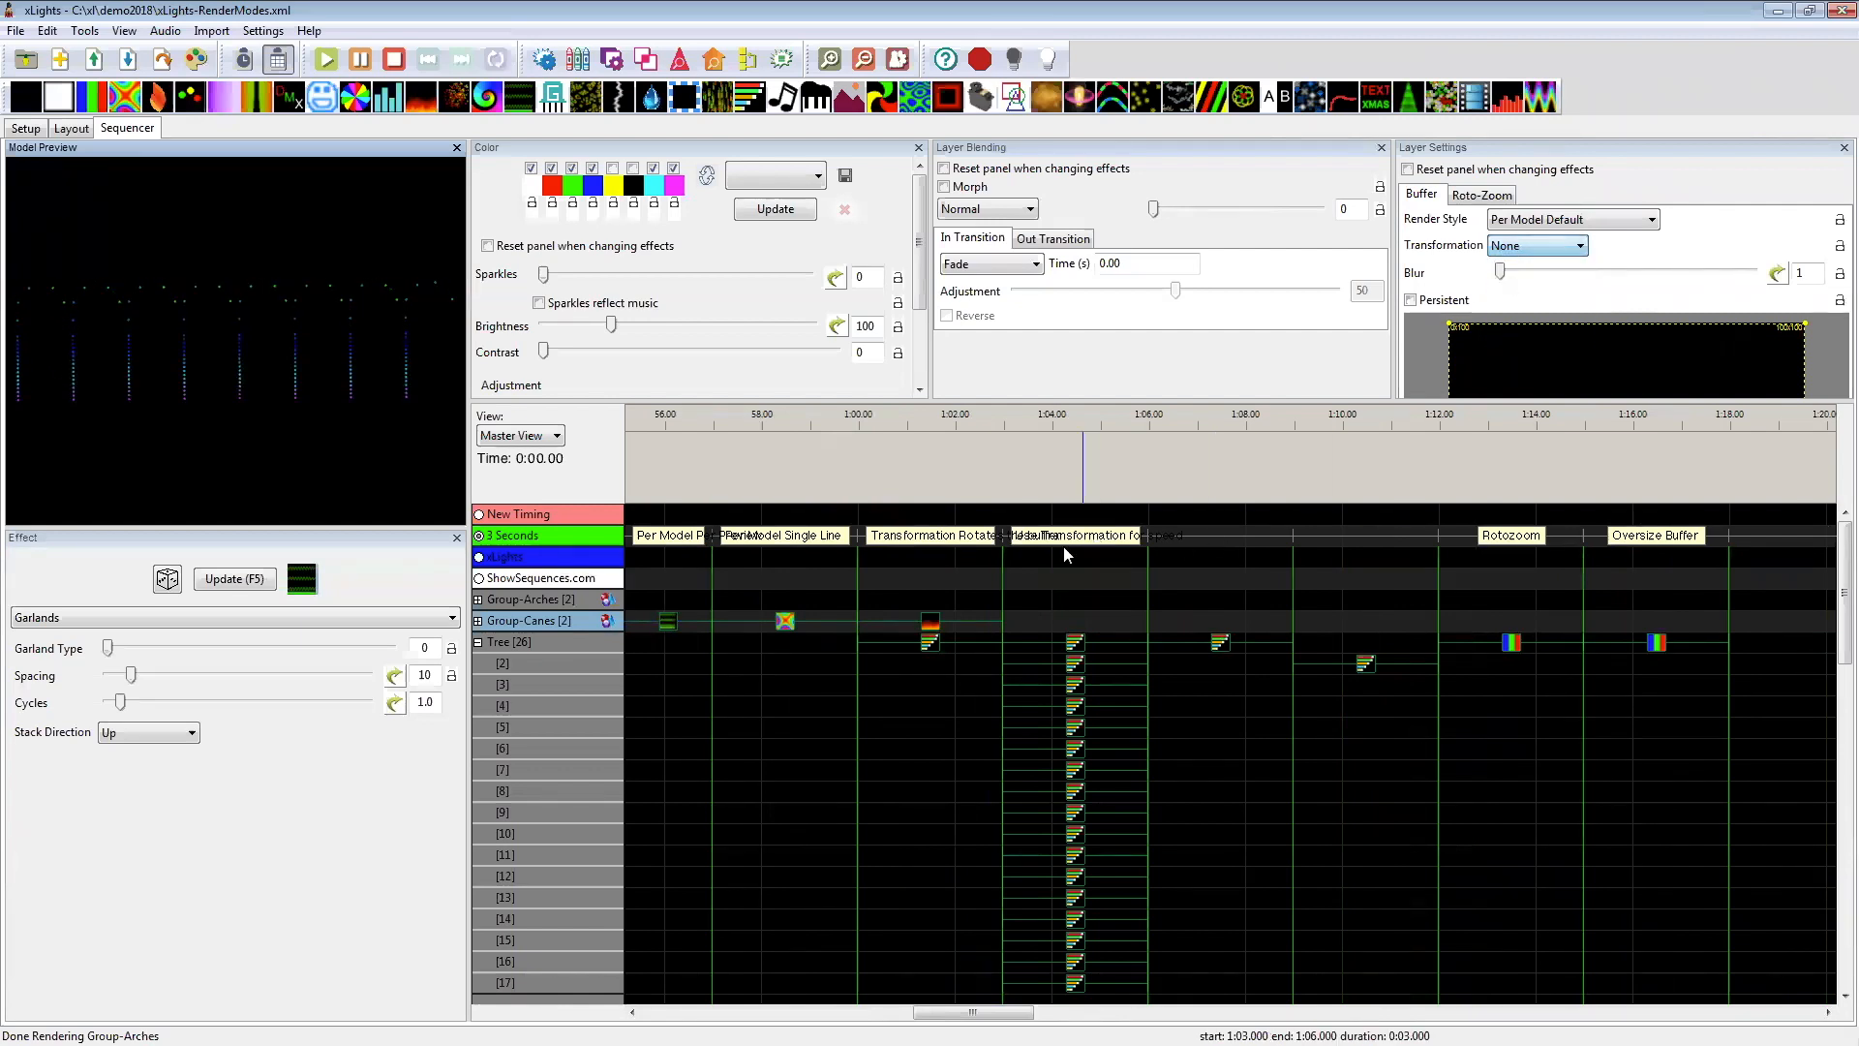
Step: Try the Rotate CC 90, Rotate CW 90 and Flip Vertical transformations on the Group-Canes Fire effect and reset it to None
left_click(939, 627)
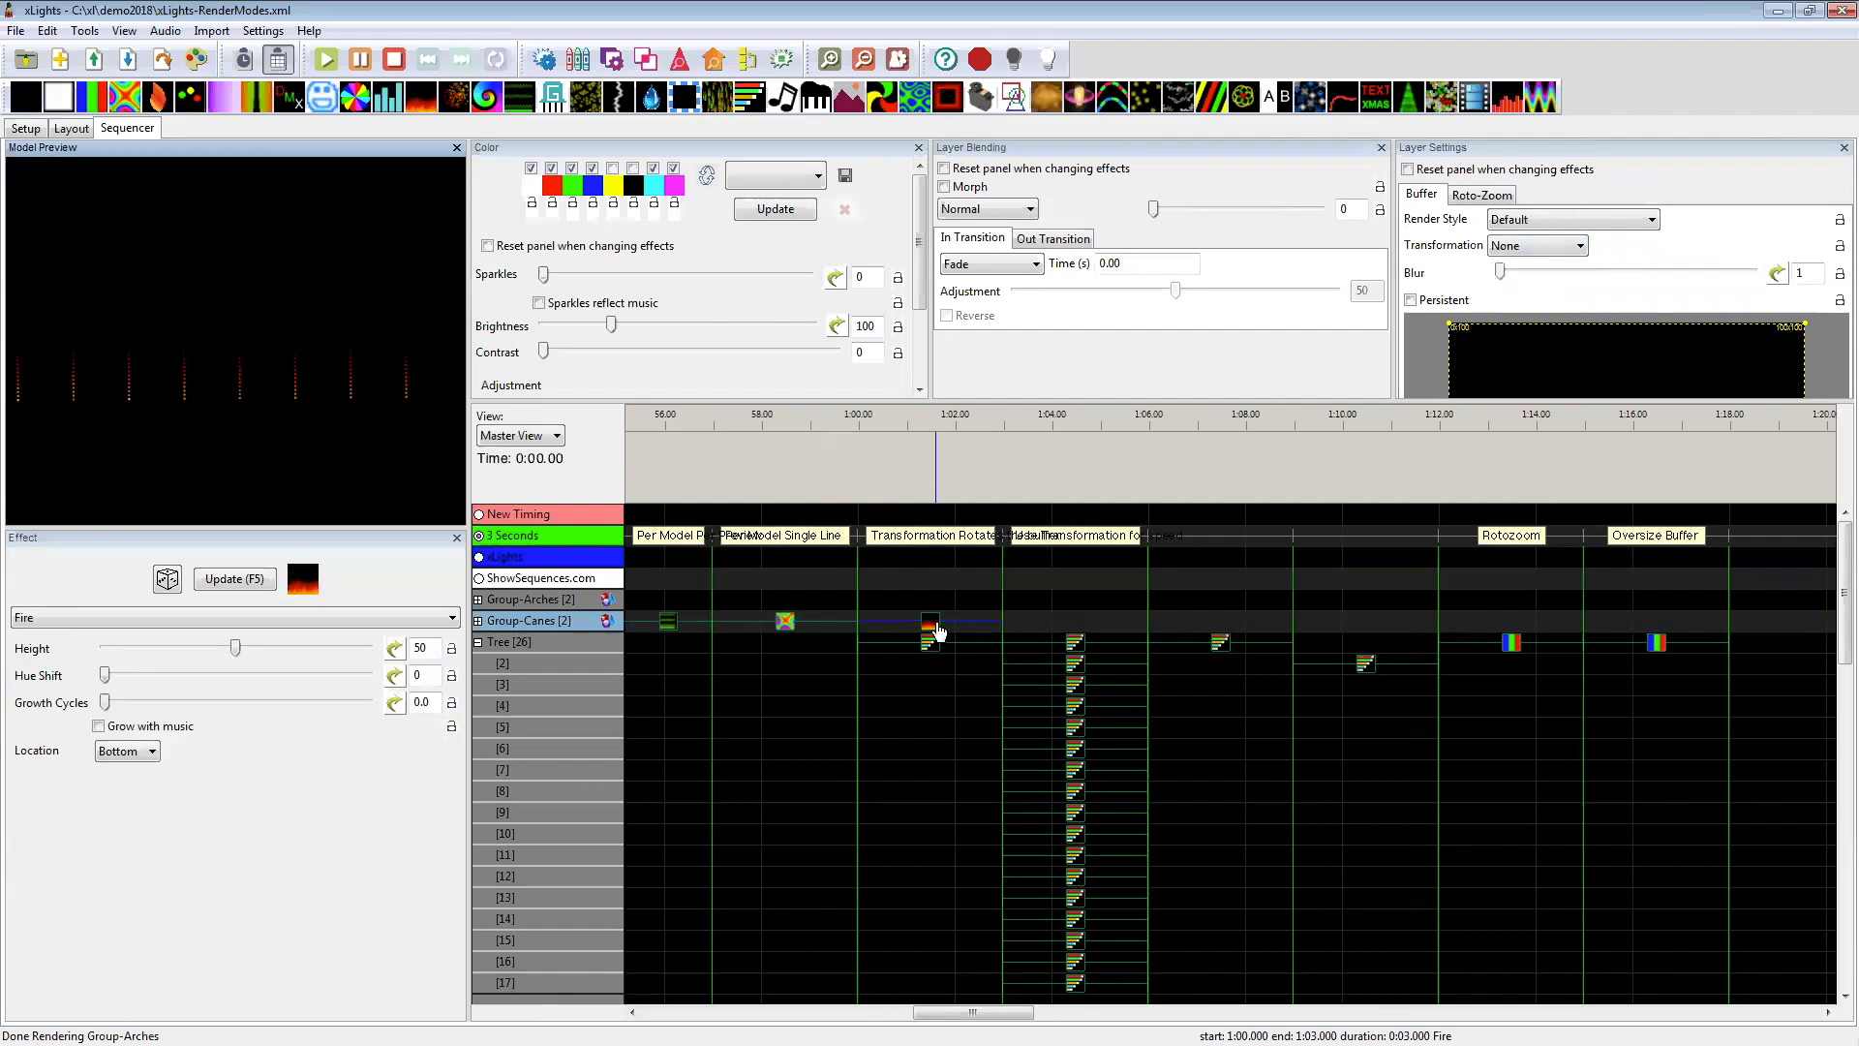
left_click(1512, 246)
left_click(1530, 291)
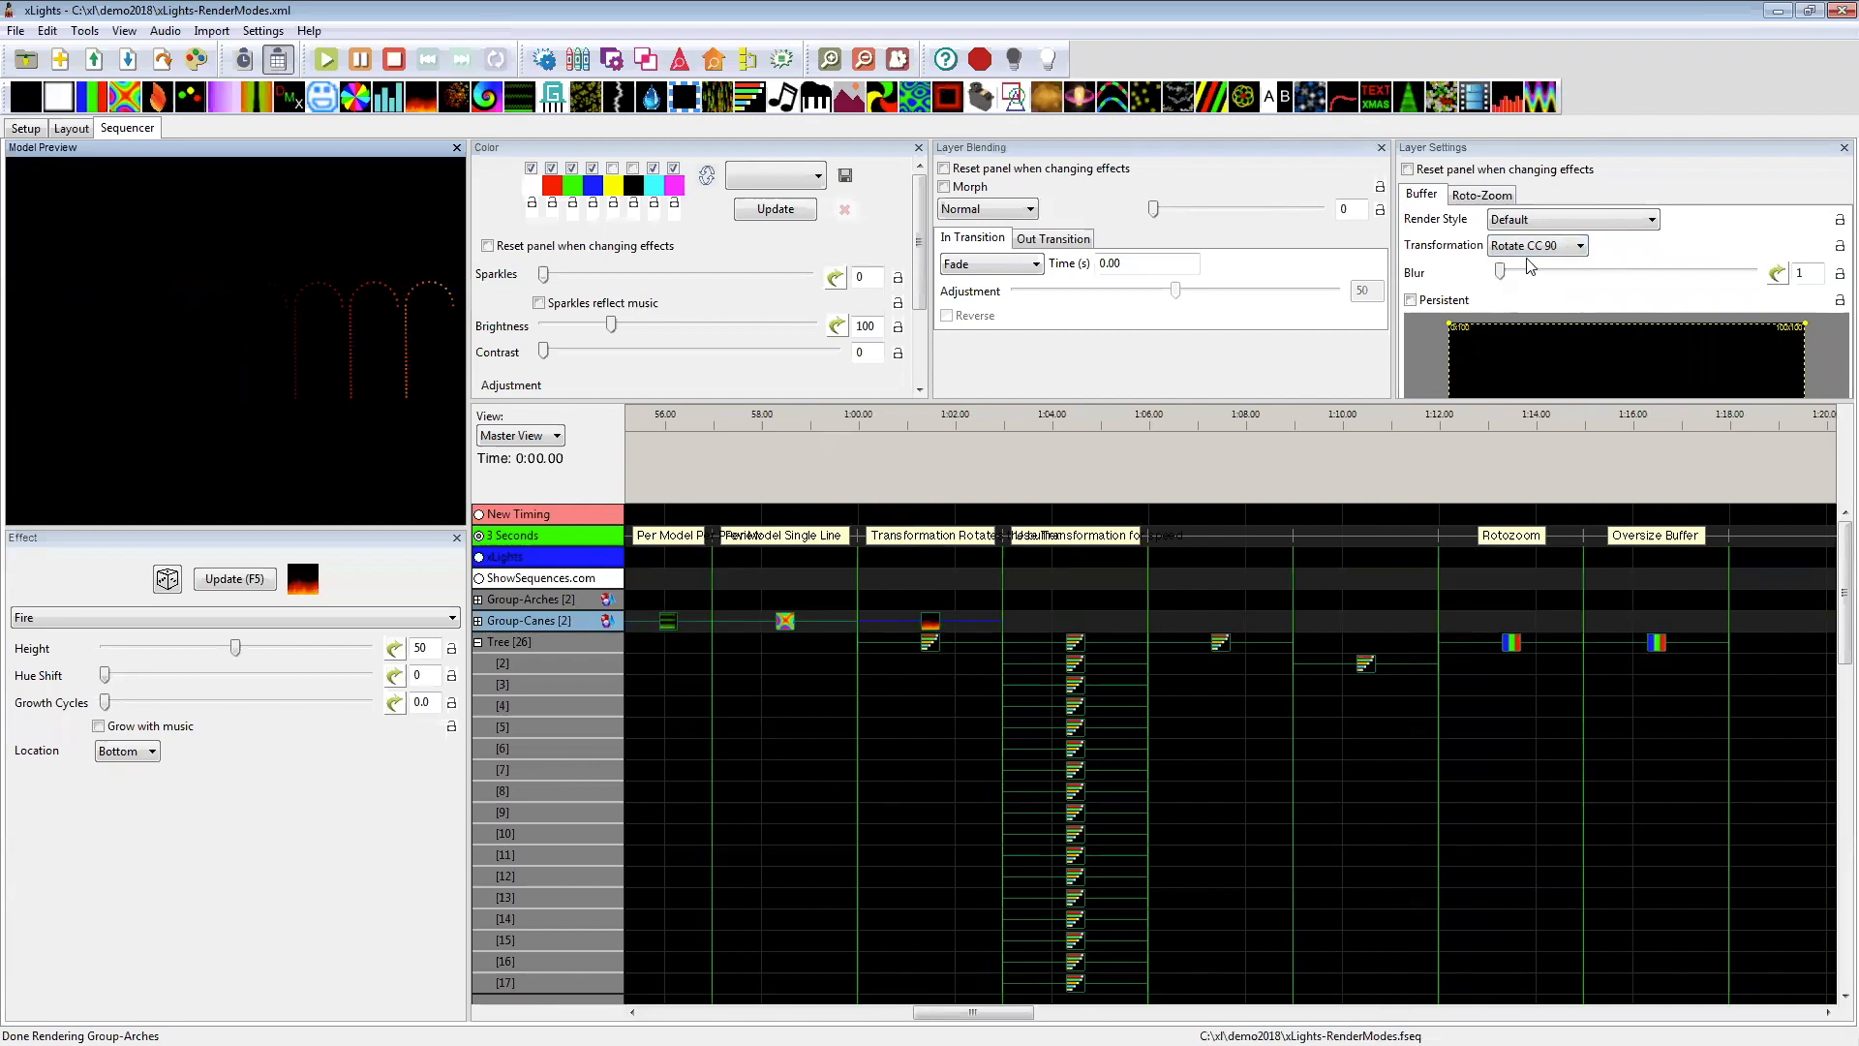
left_click(1527, 242)
left_click(1548, 250)
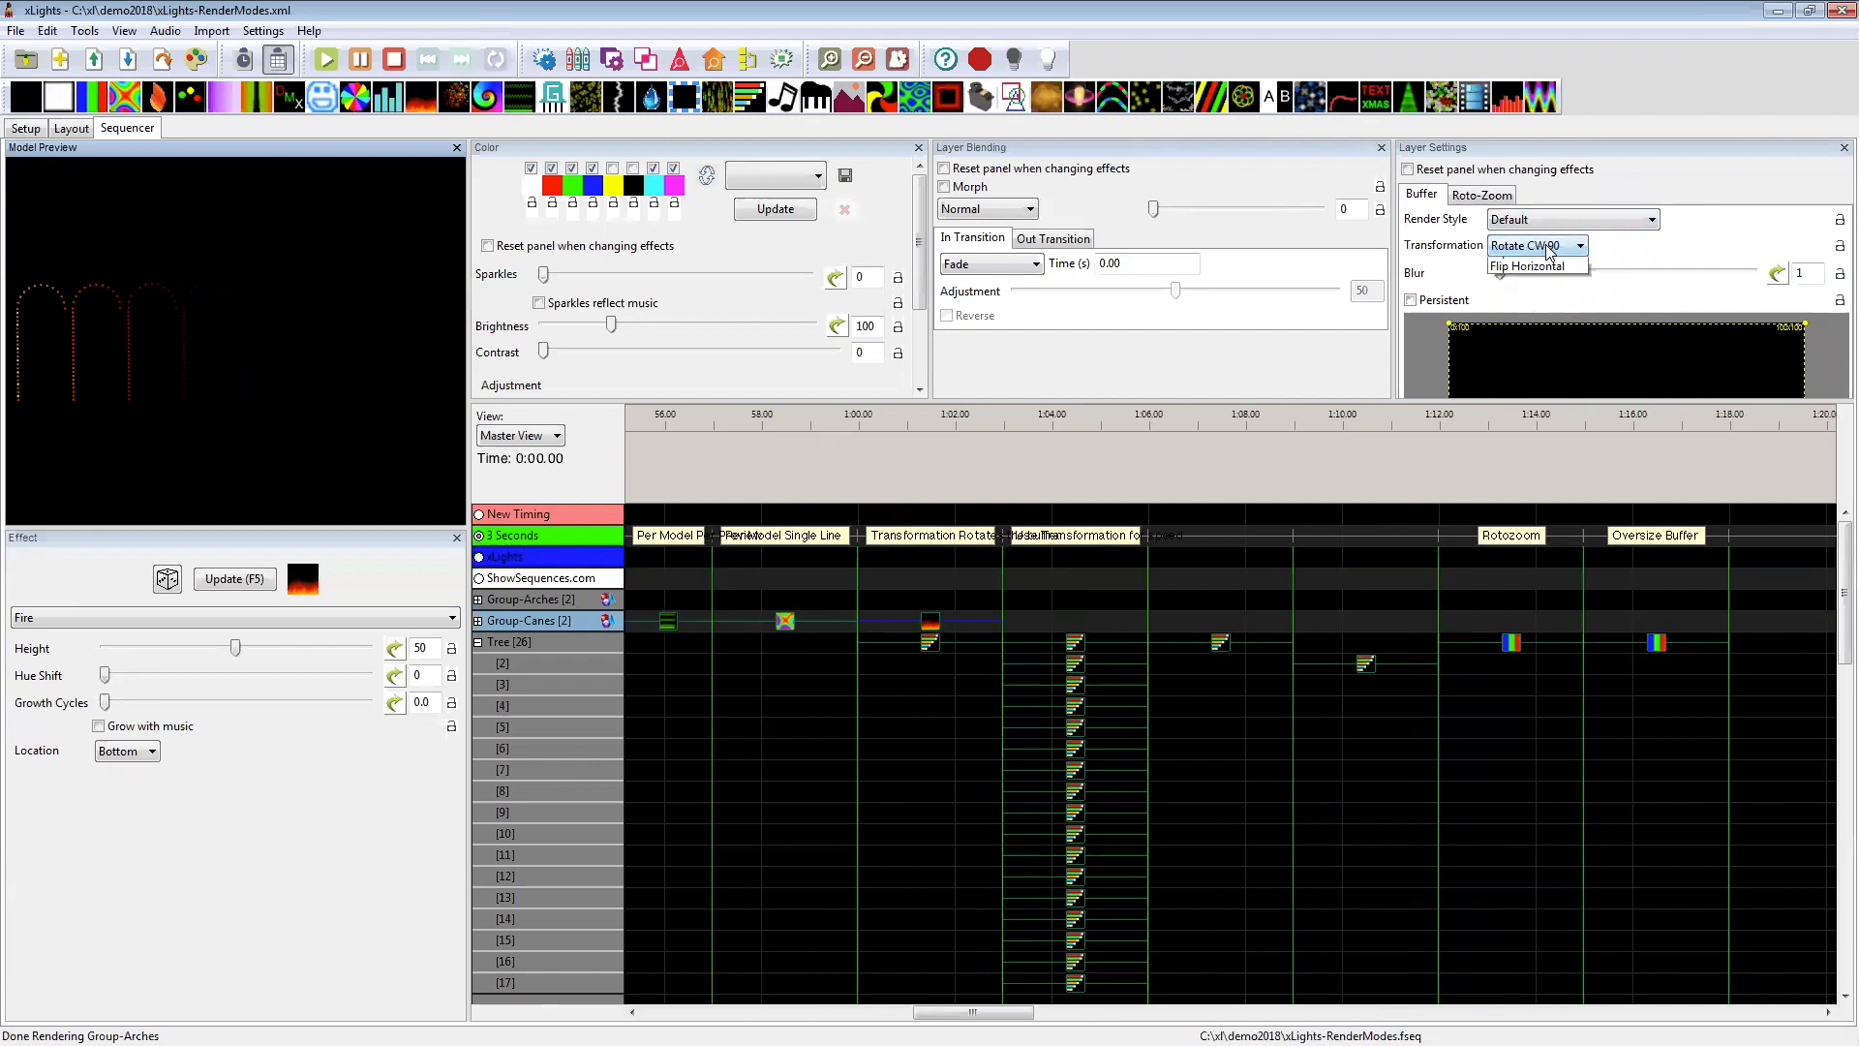
left_click(1535, 320)
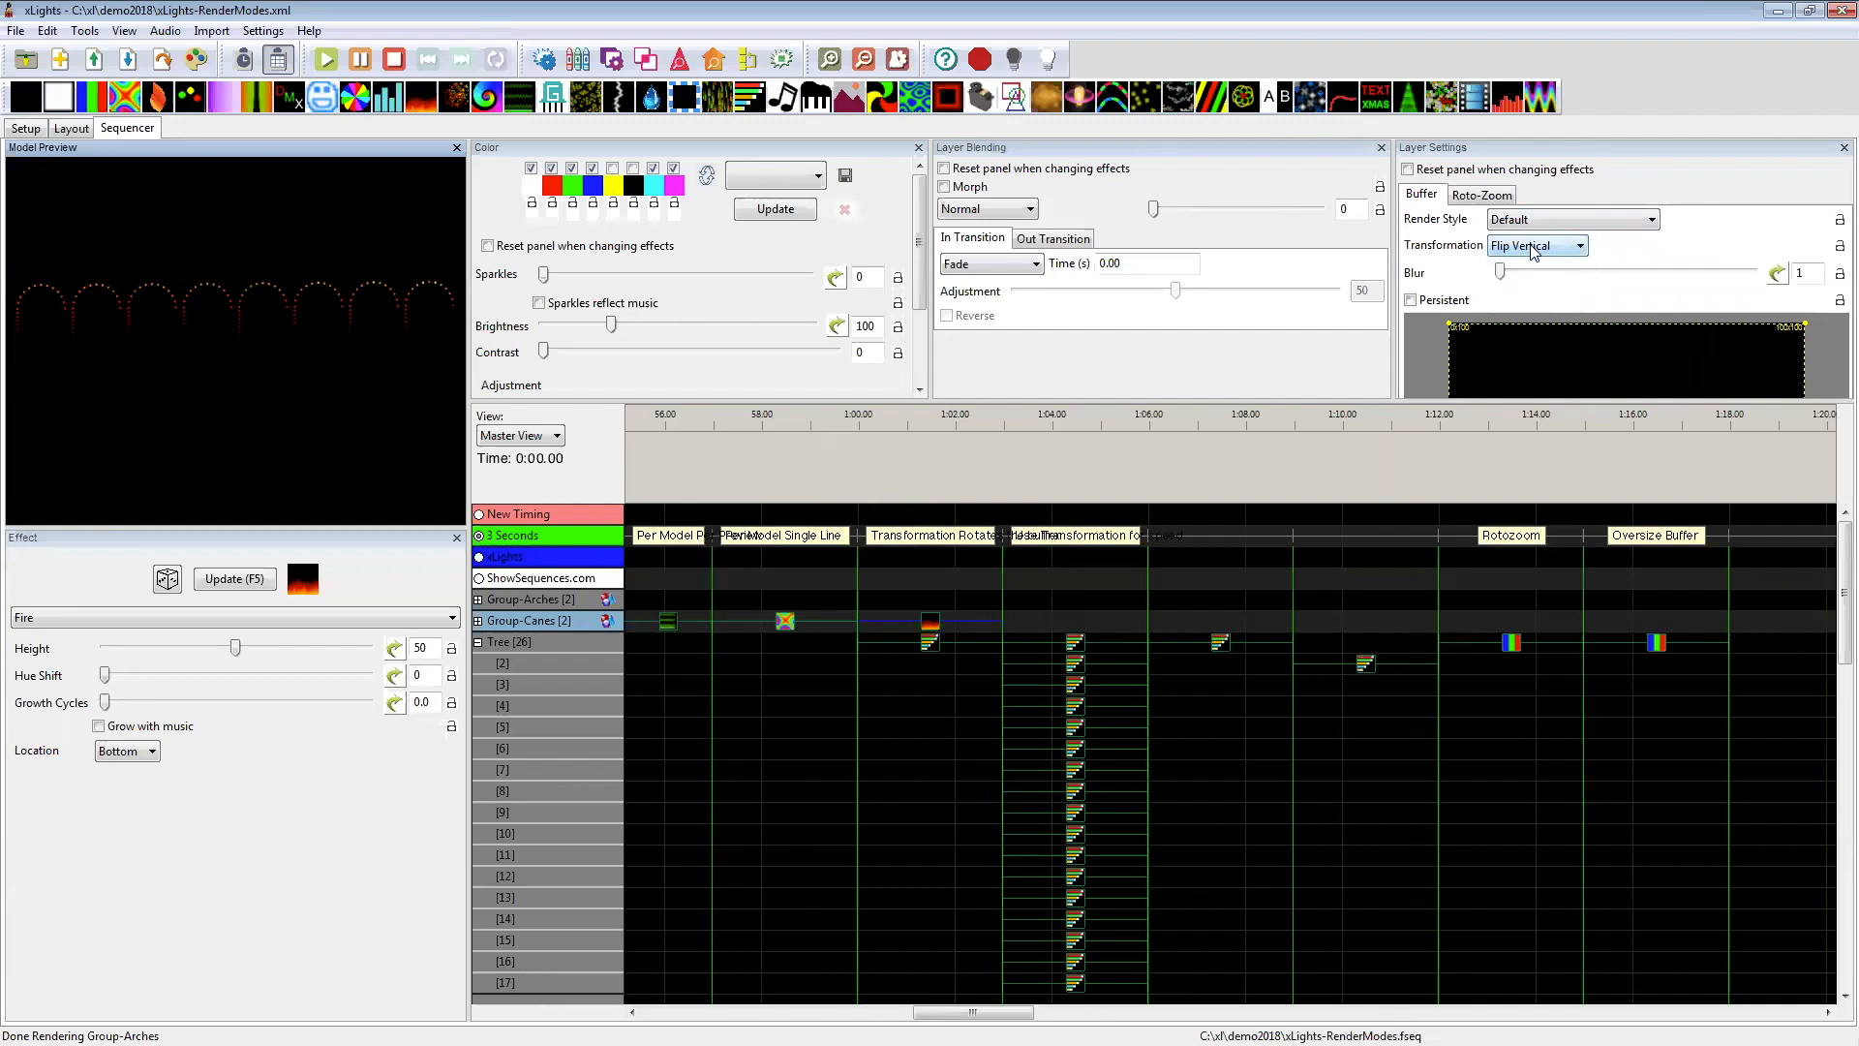
left_click(1532, 250)
left_click(1528, 263)
Step: Try the Top location for the Group-Canes Fire effect and return it to Bottom
left_click(155, 749)
left_click(143, 782)
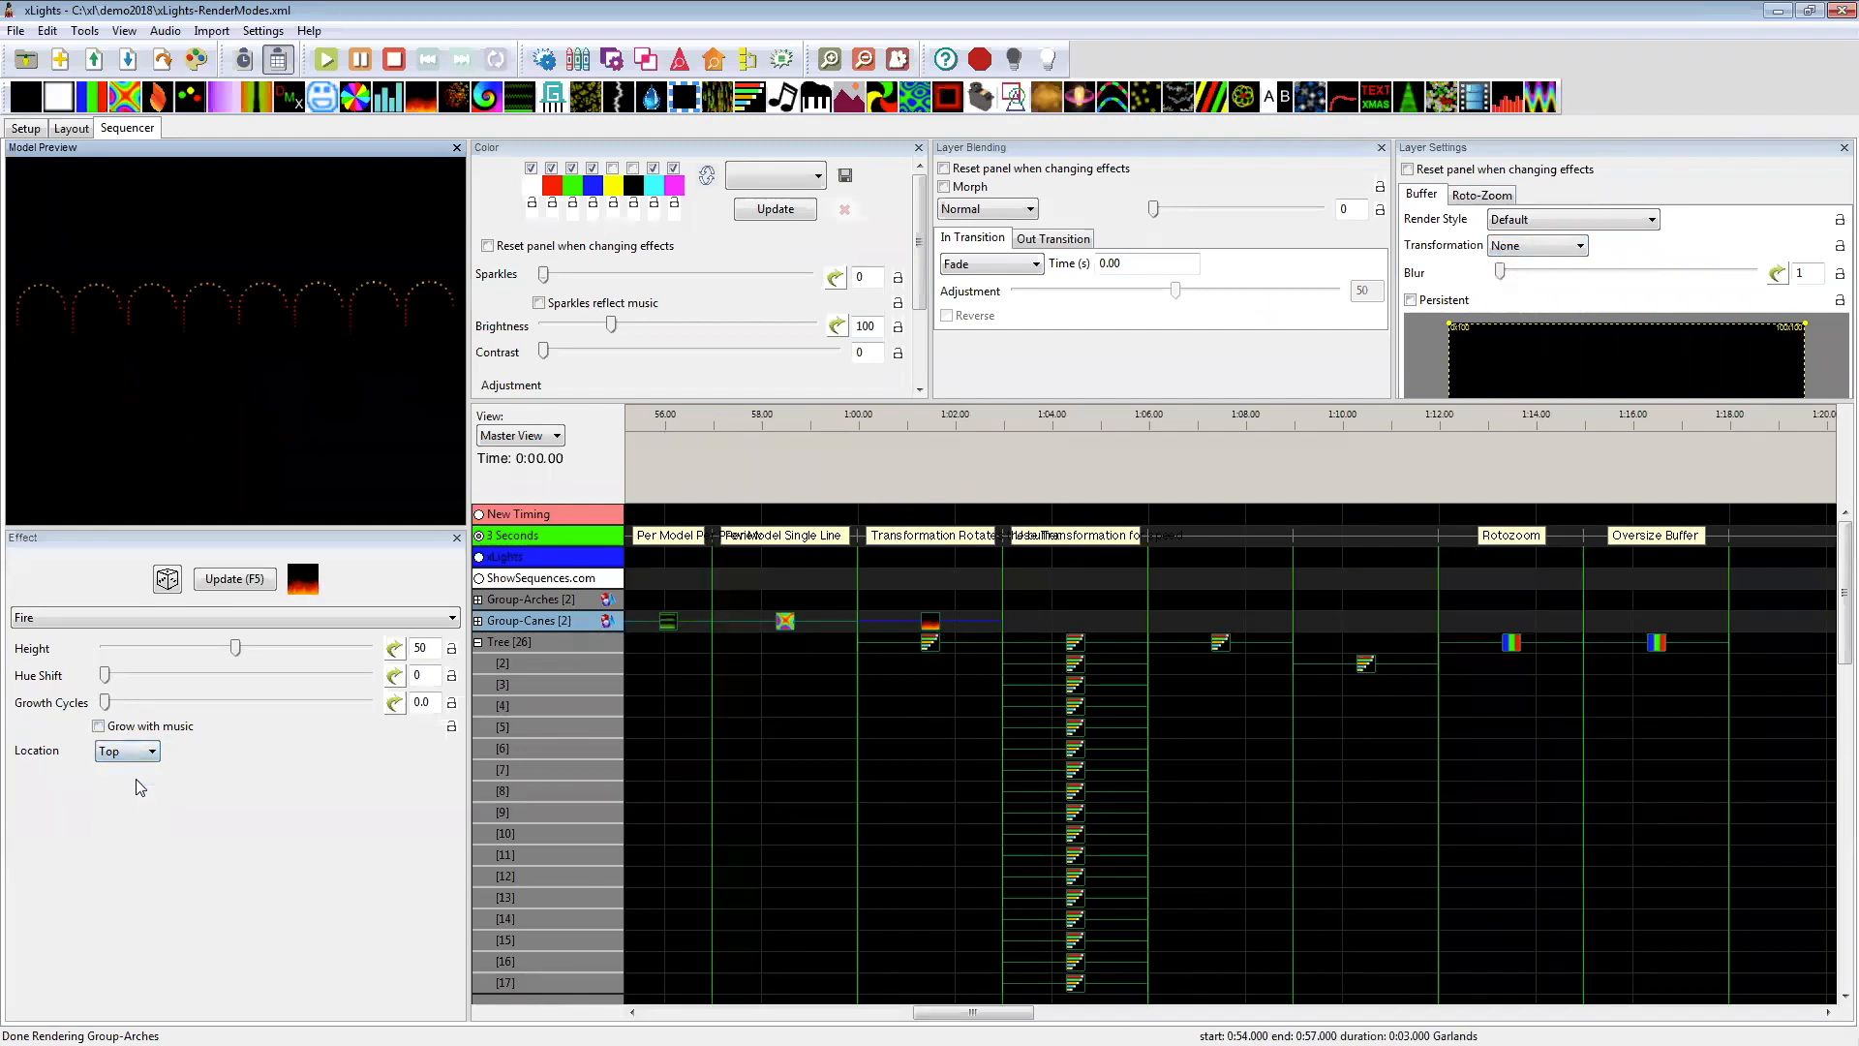
left_click(136, 760)
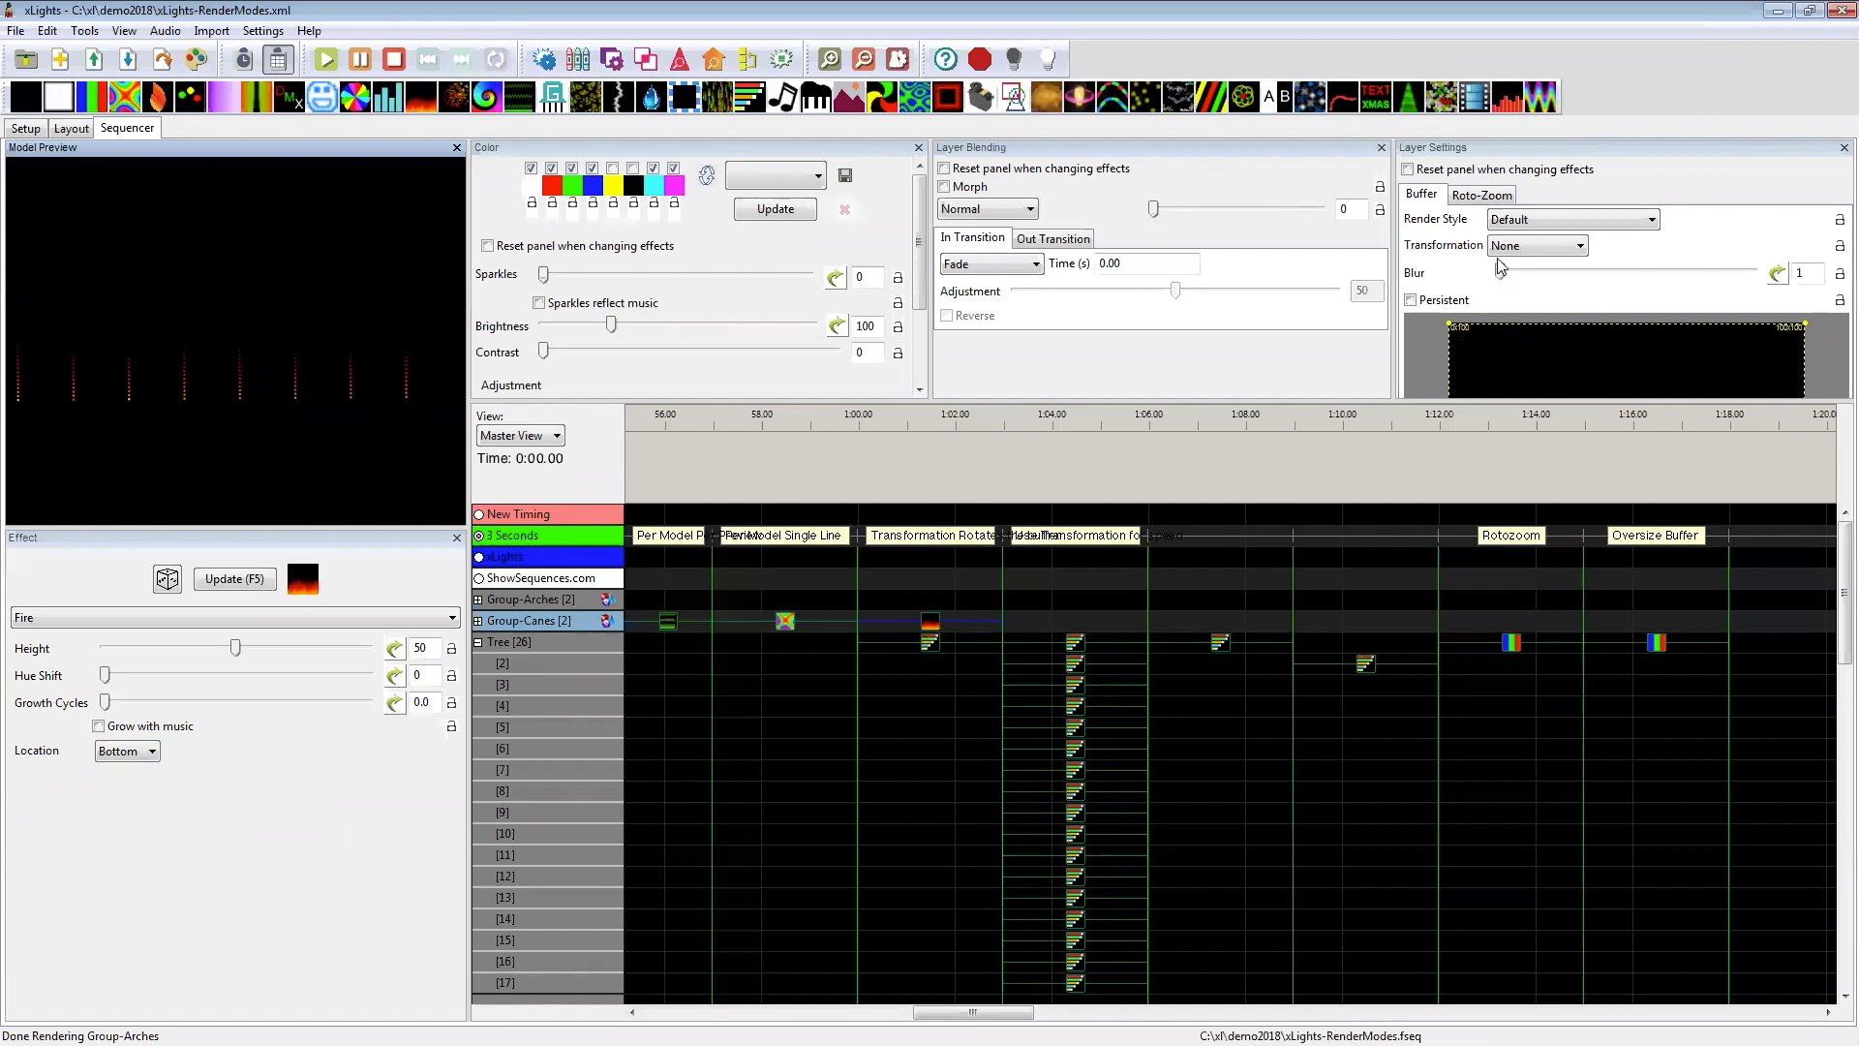
Step: Apply the Full Sweep Down quickset to the Tree Morph effect under Transformation Rotates the buffer and set its transformation to None
left_click(928, 644)
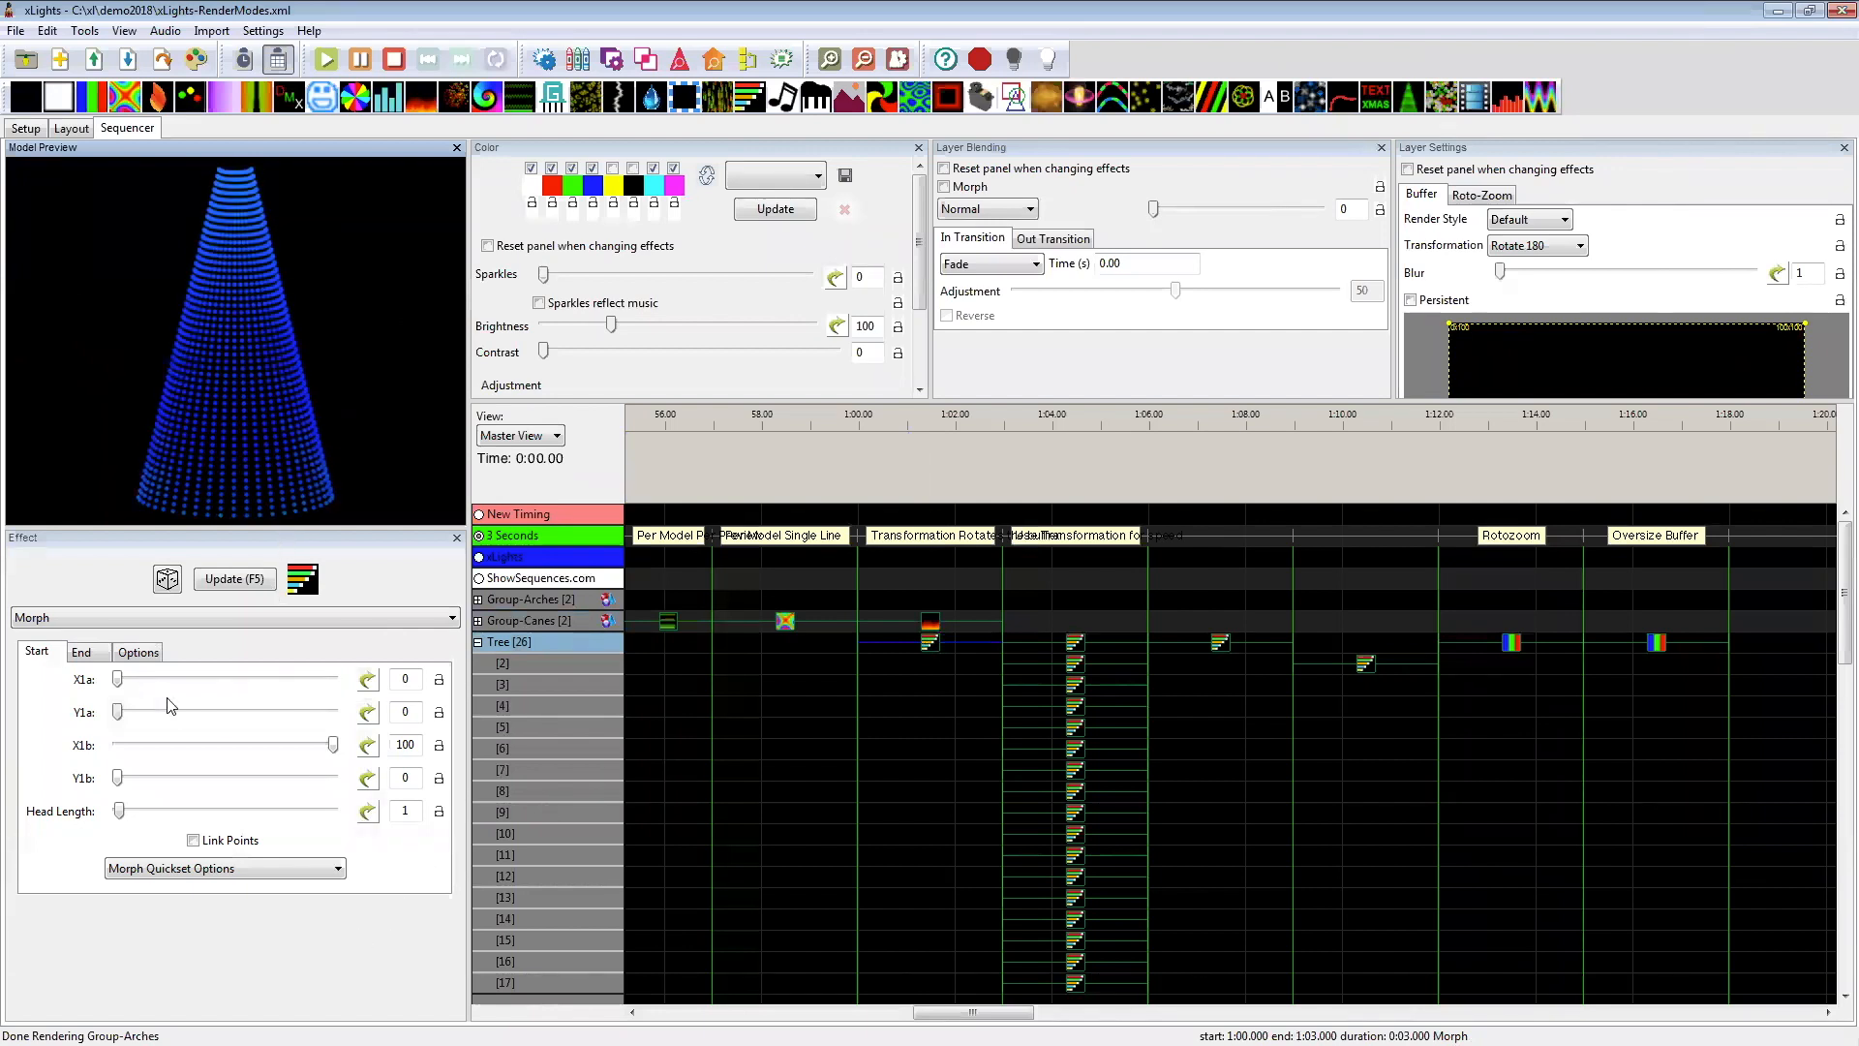
left_click(159, 862)
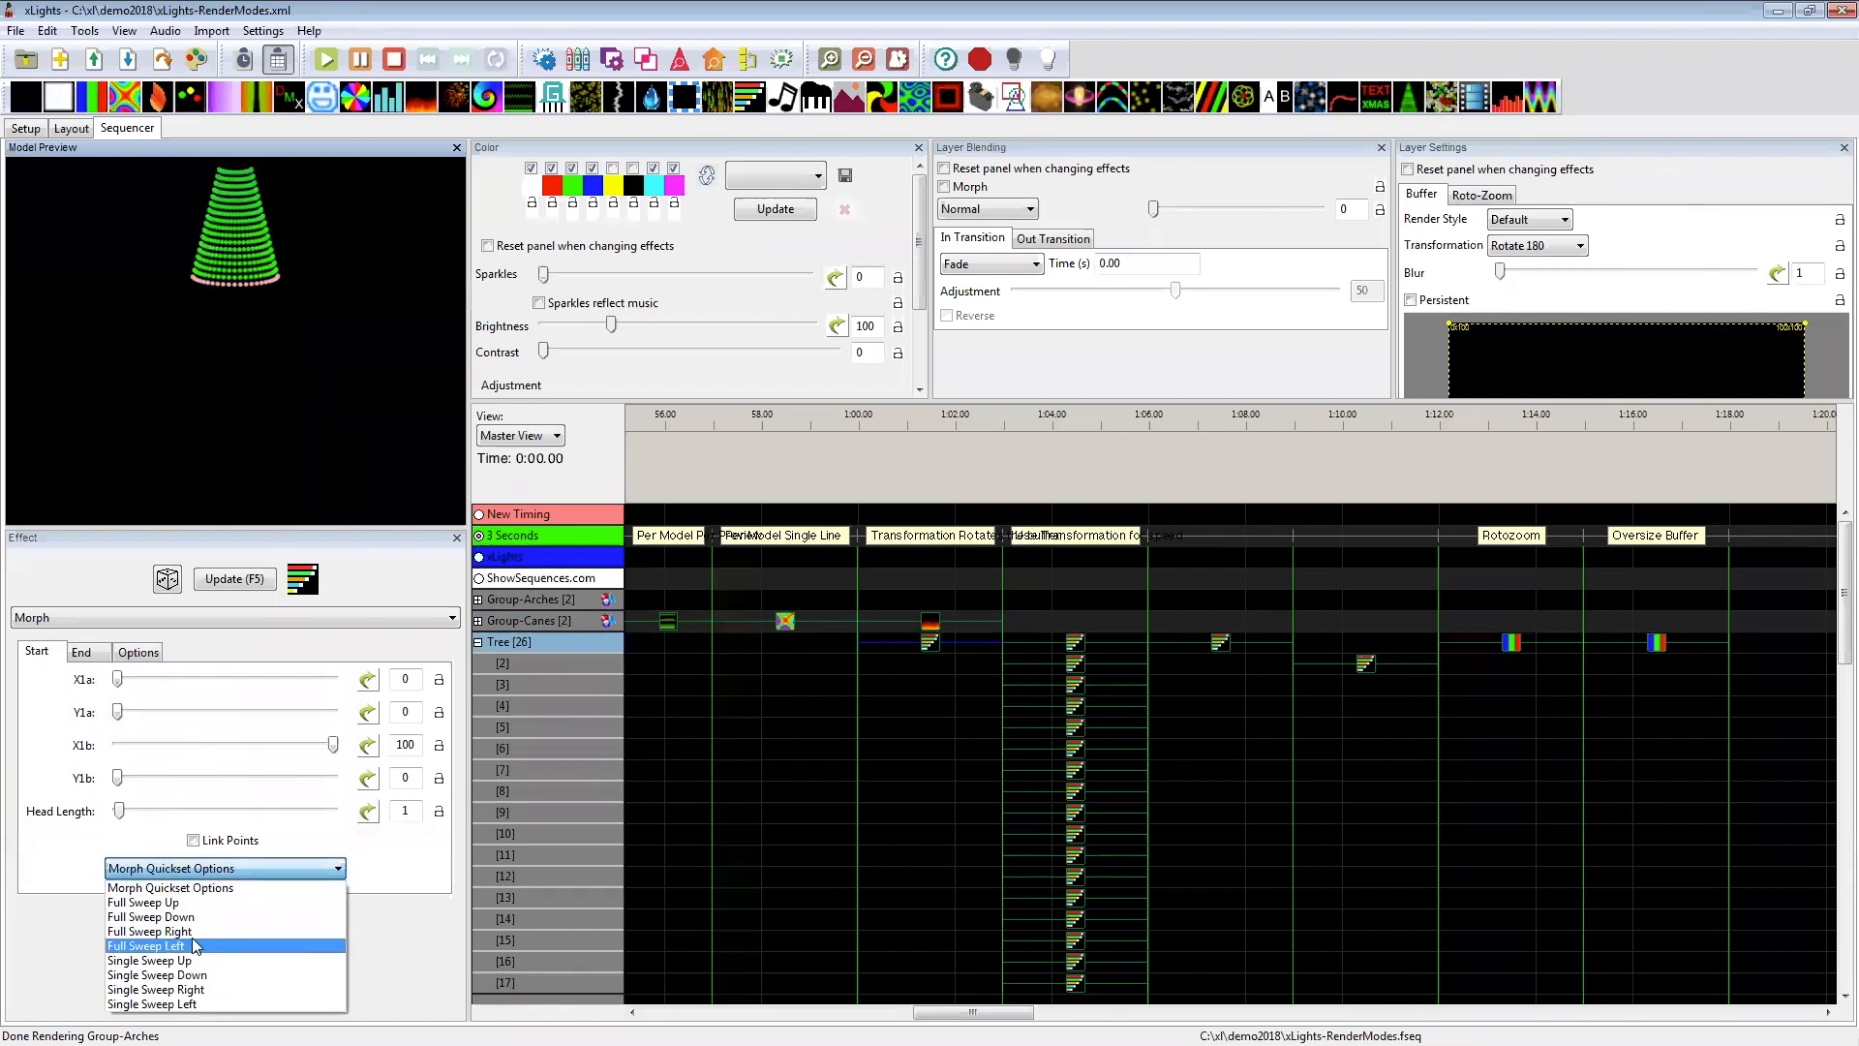
left_click(194, 916)
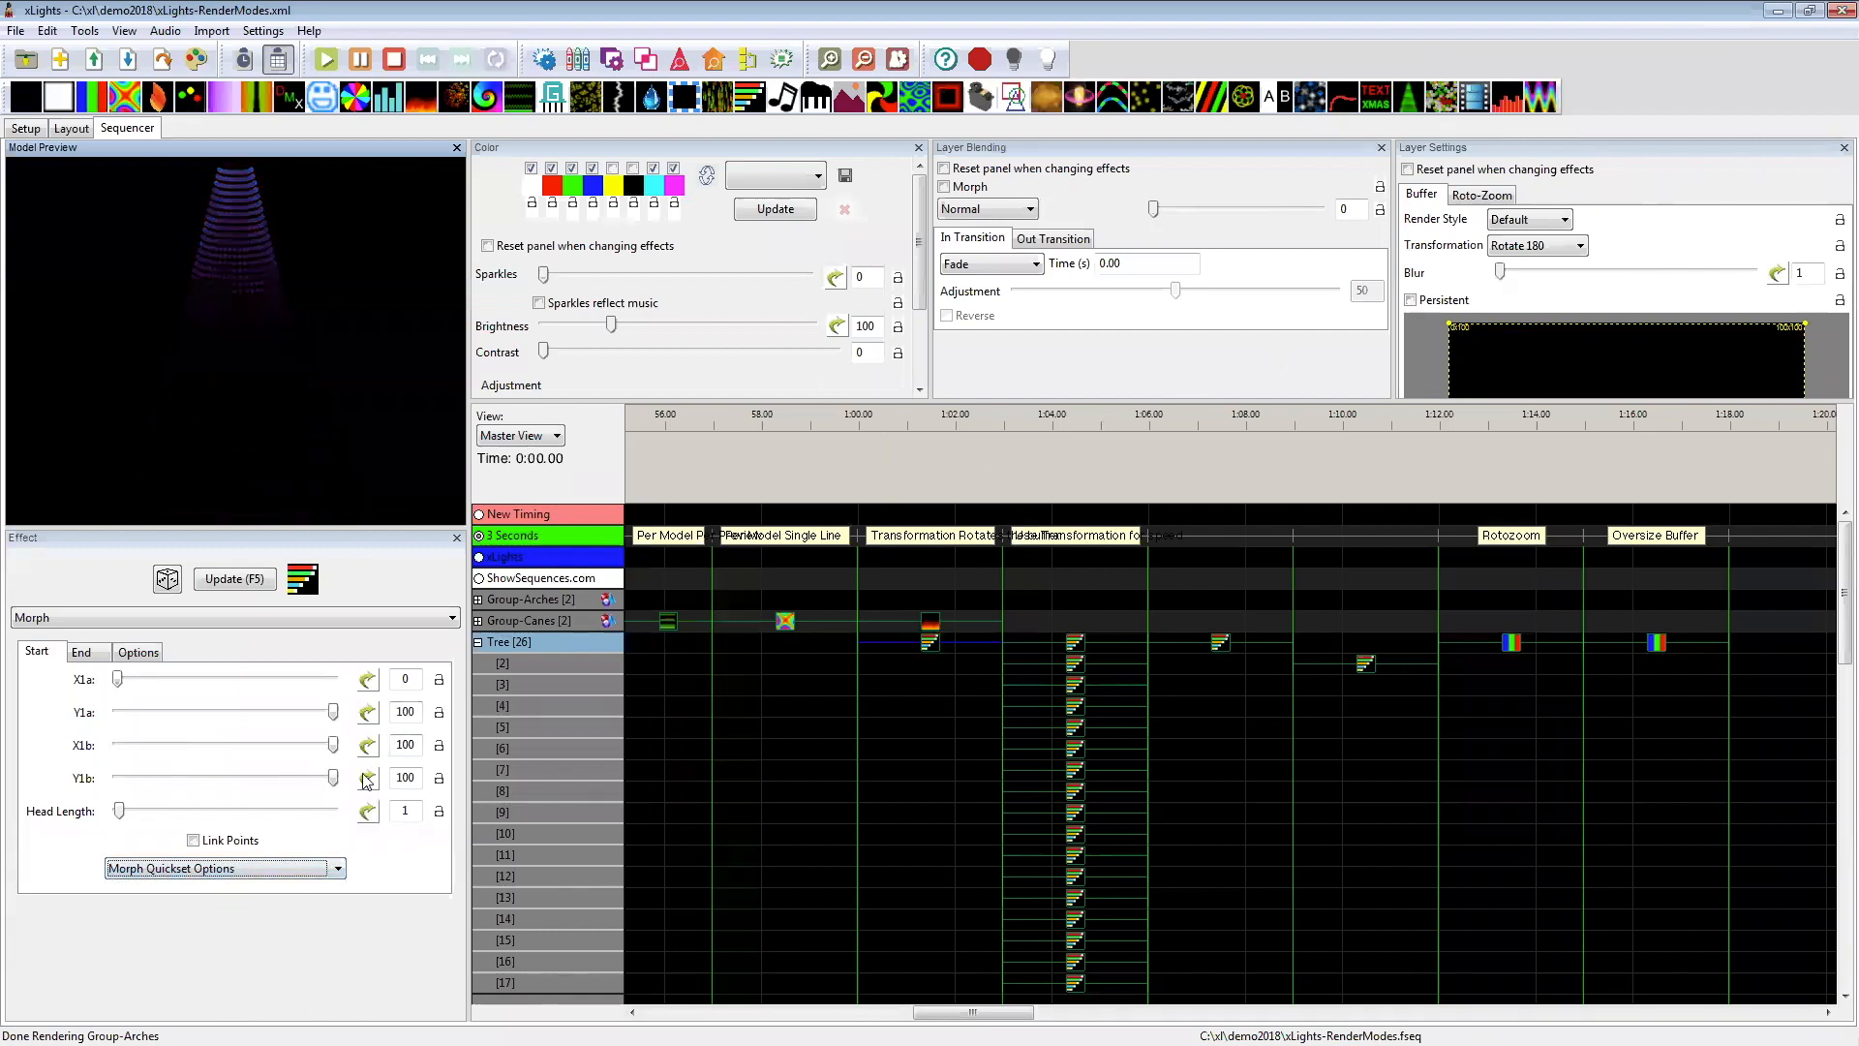
left_click(264, 876)
left_click(249, 913)
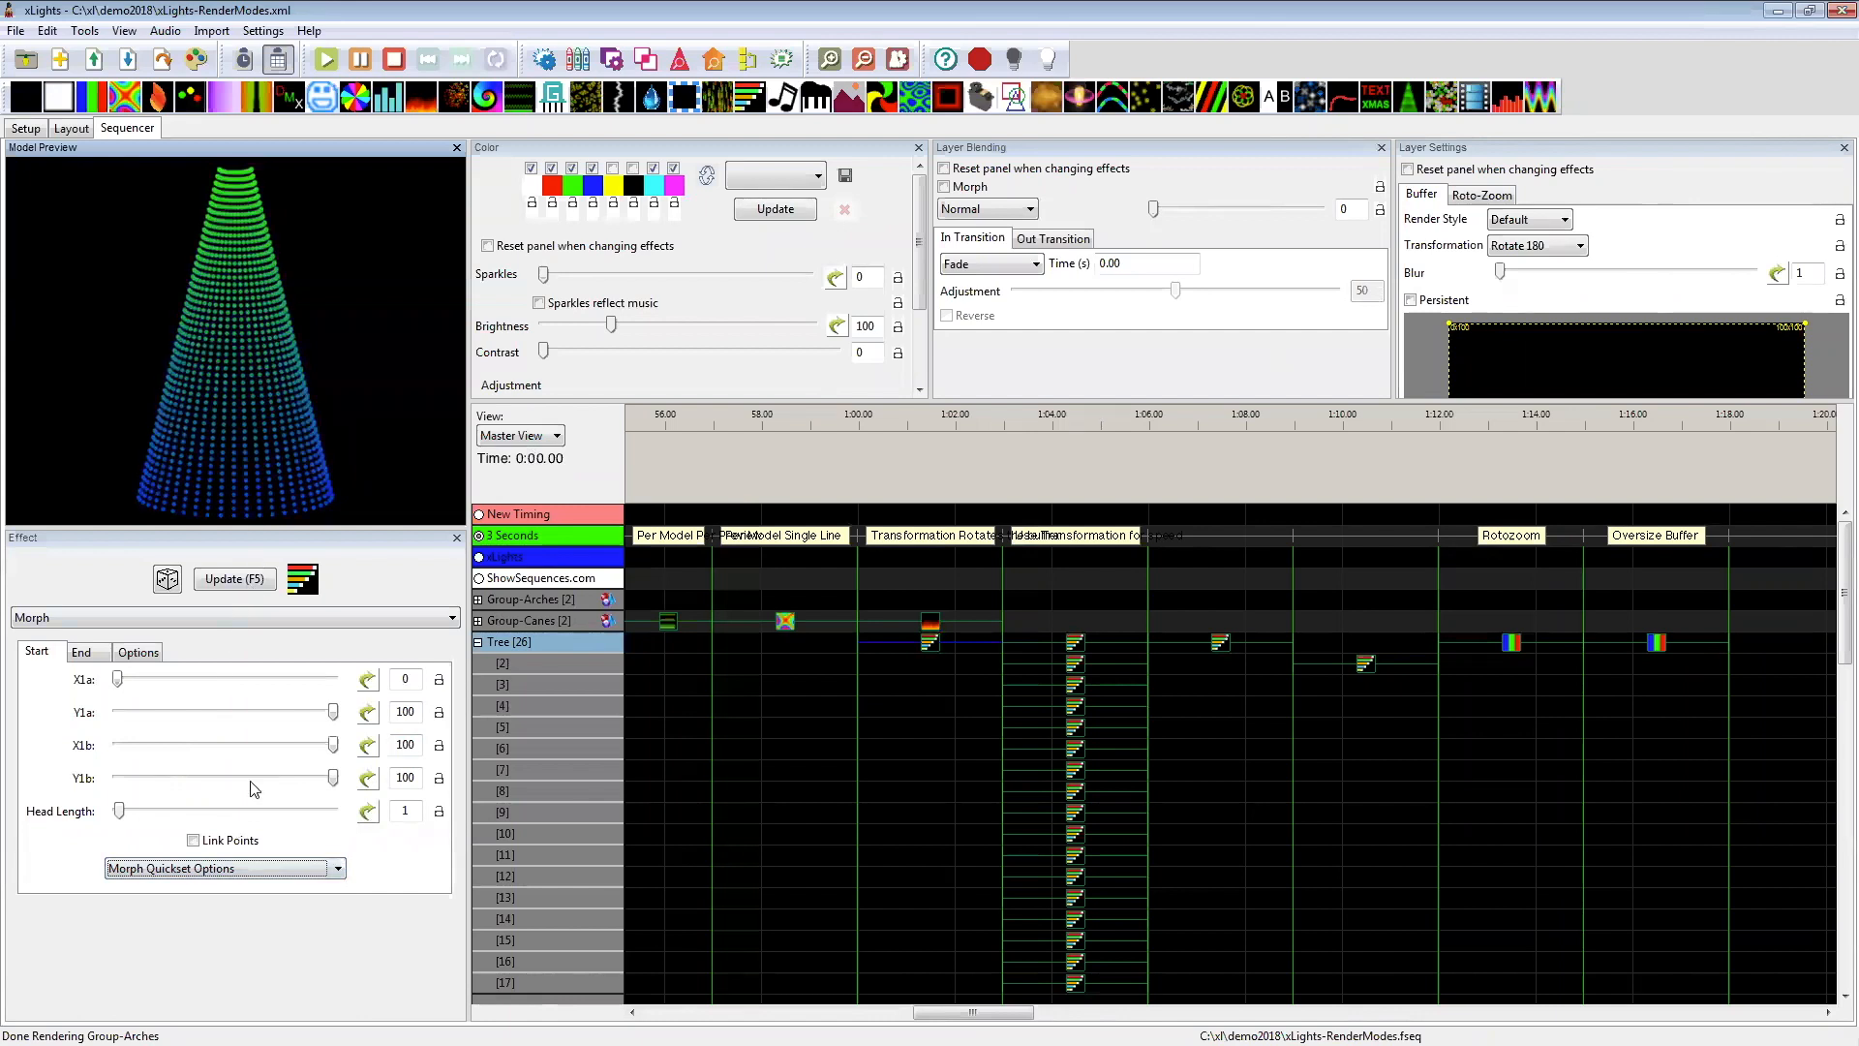
left_click(1533, 248)
left_click(1528, 264)
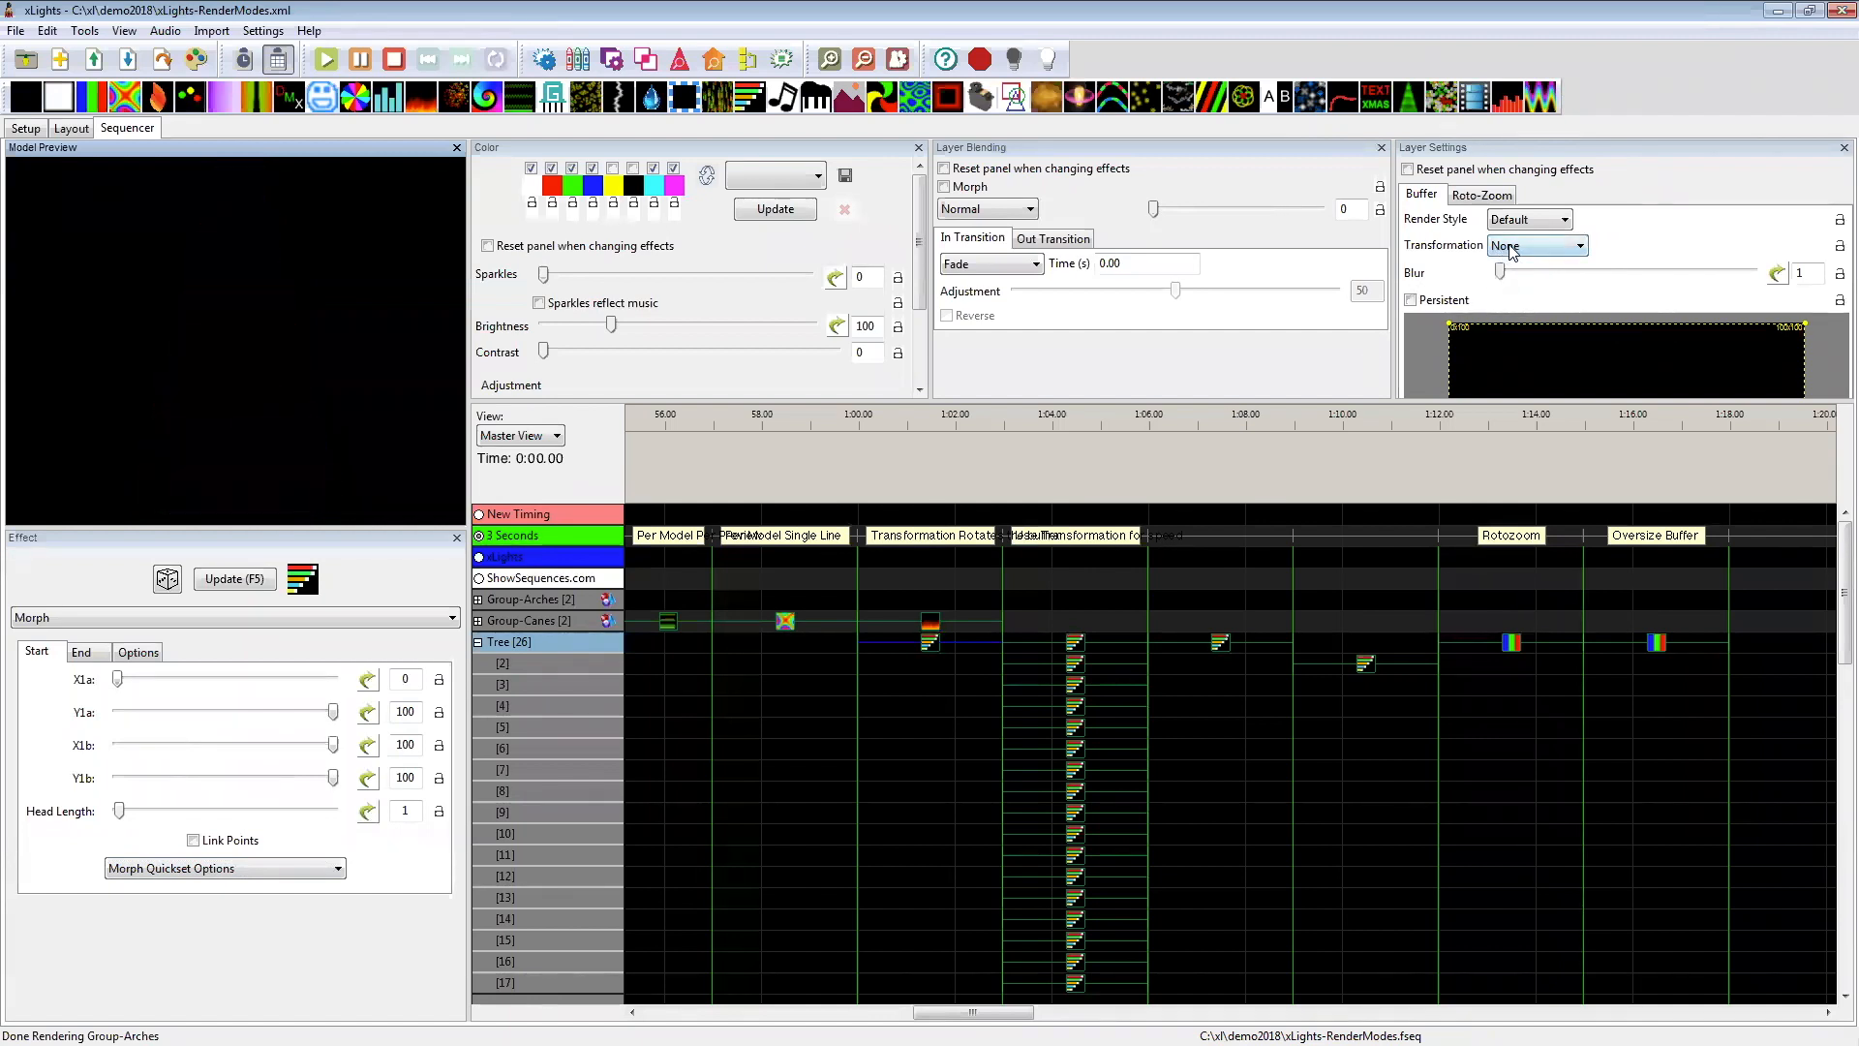
left_click(1511, 250)
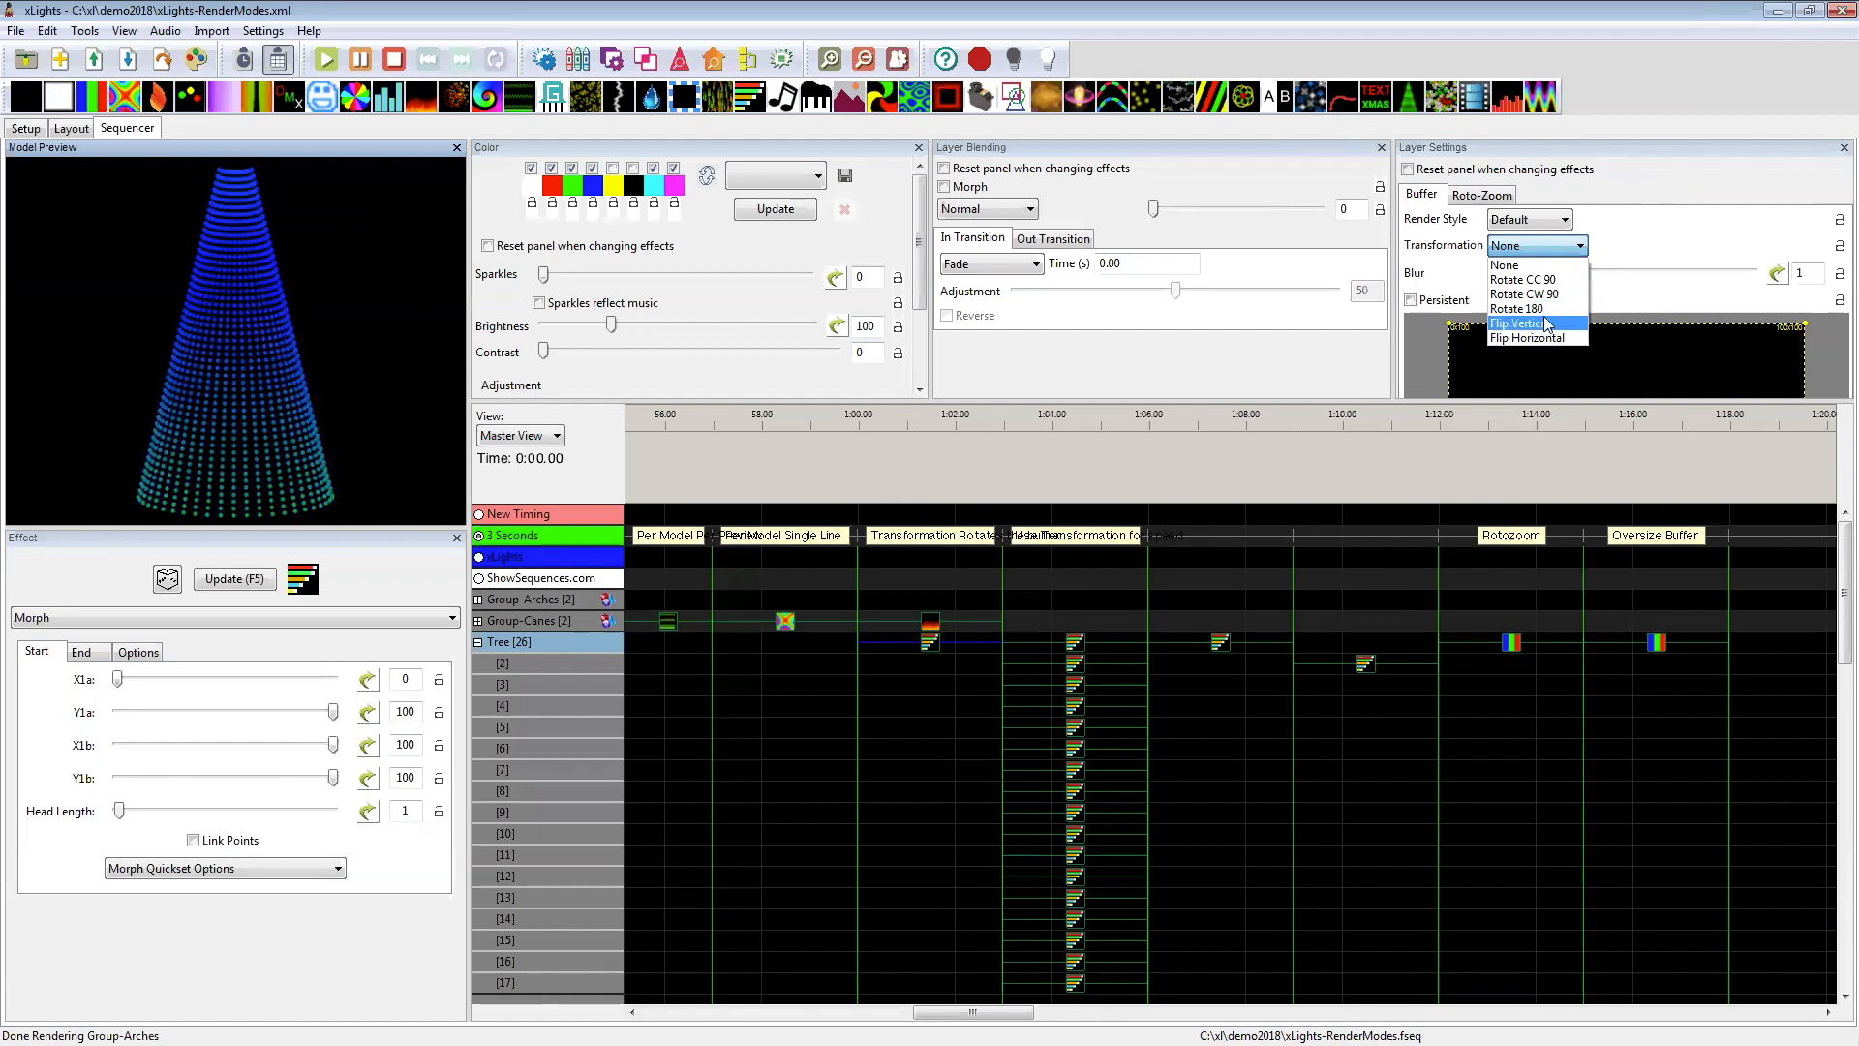
Step: Make both the Layer Settings and Layer Blending panels reset when changing effects, keeping the Morph's transformation at None
left_click(1431, 177)
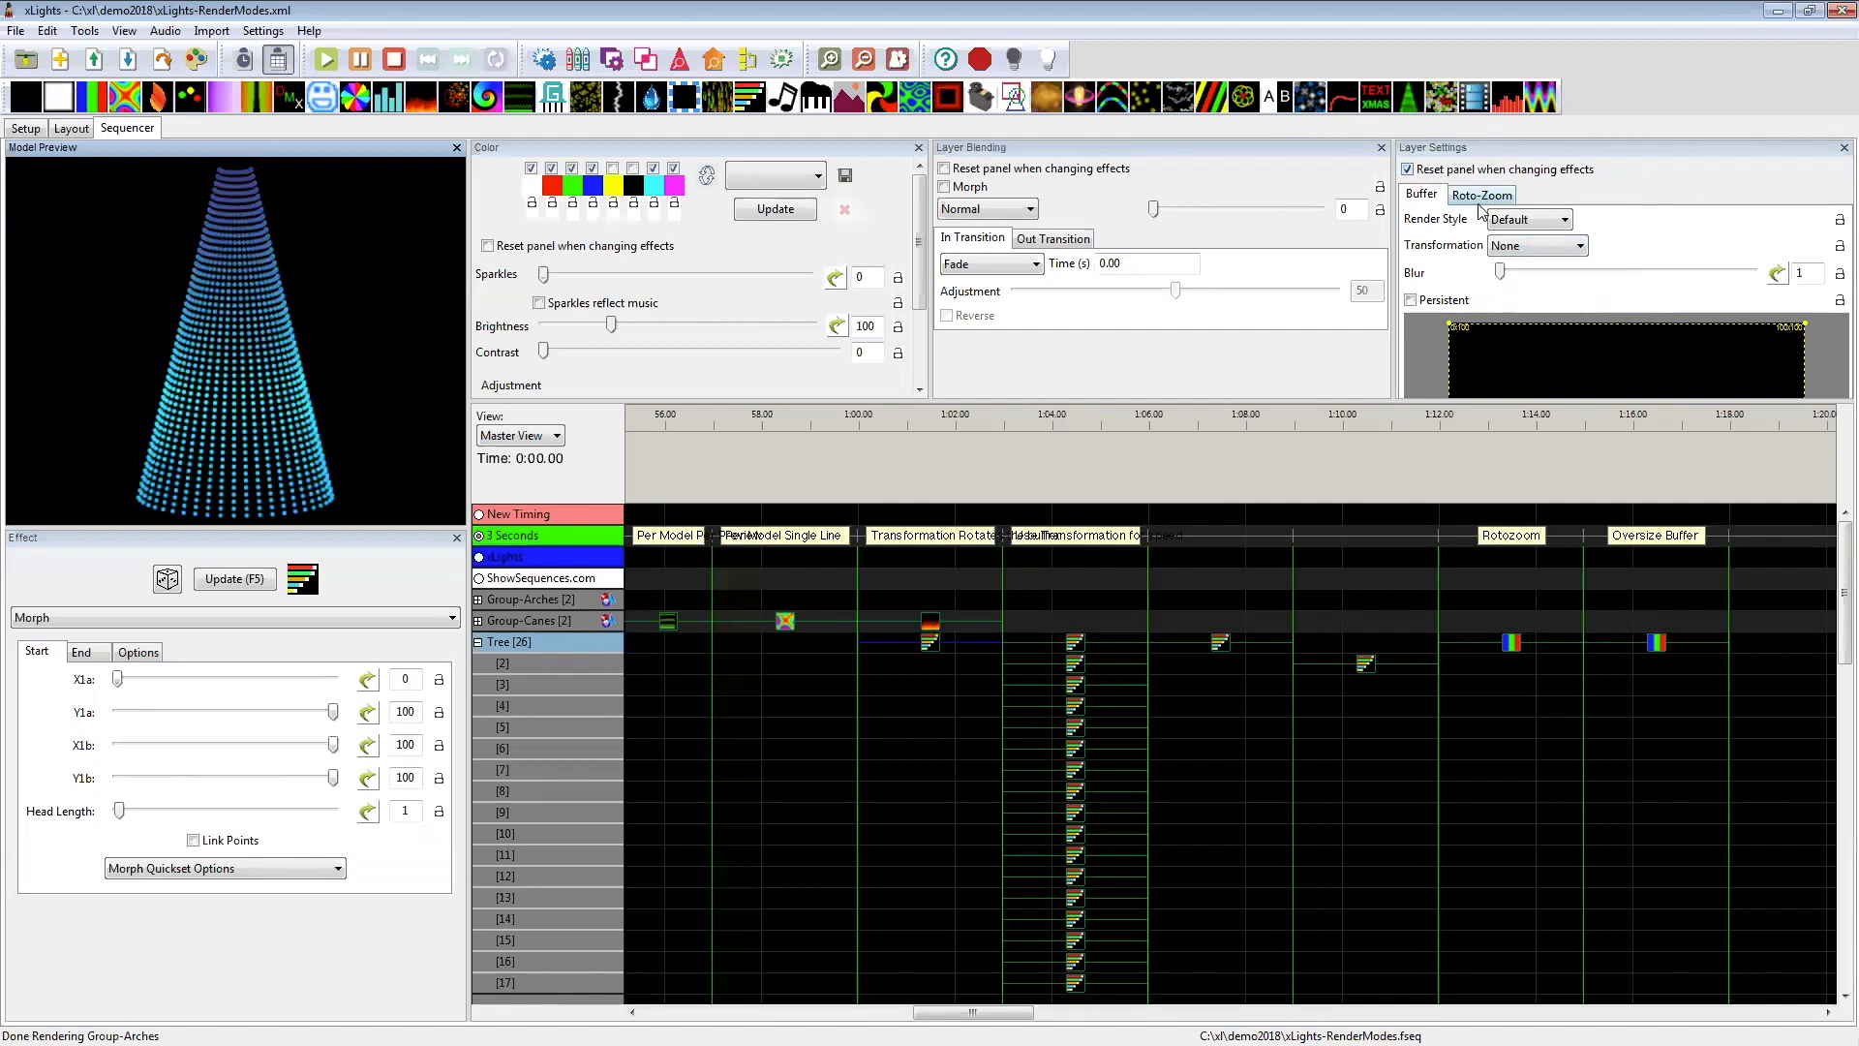
left_click(1514, 247)
left_click(1516, 267)
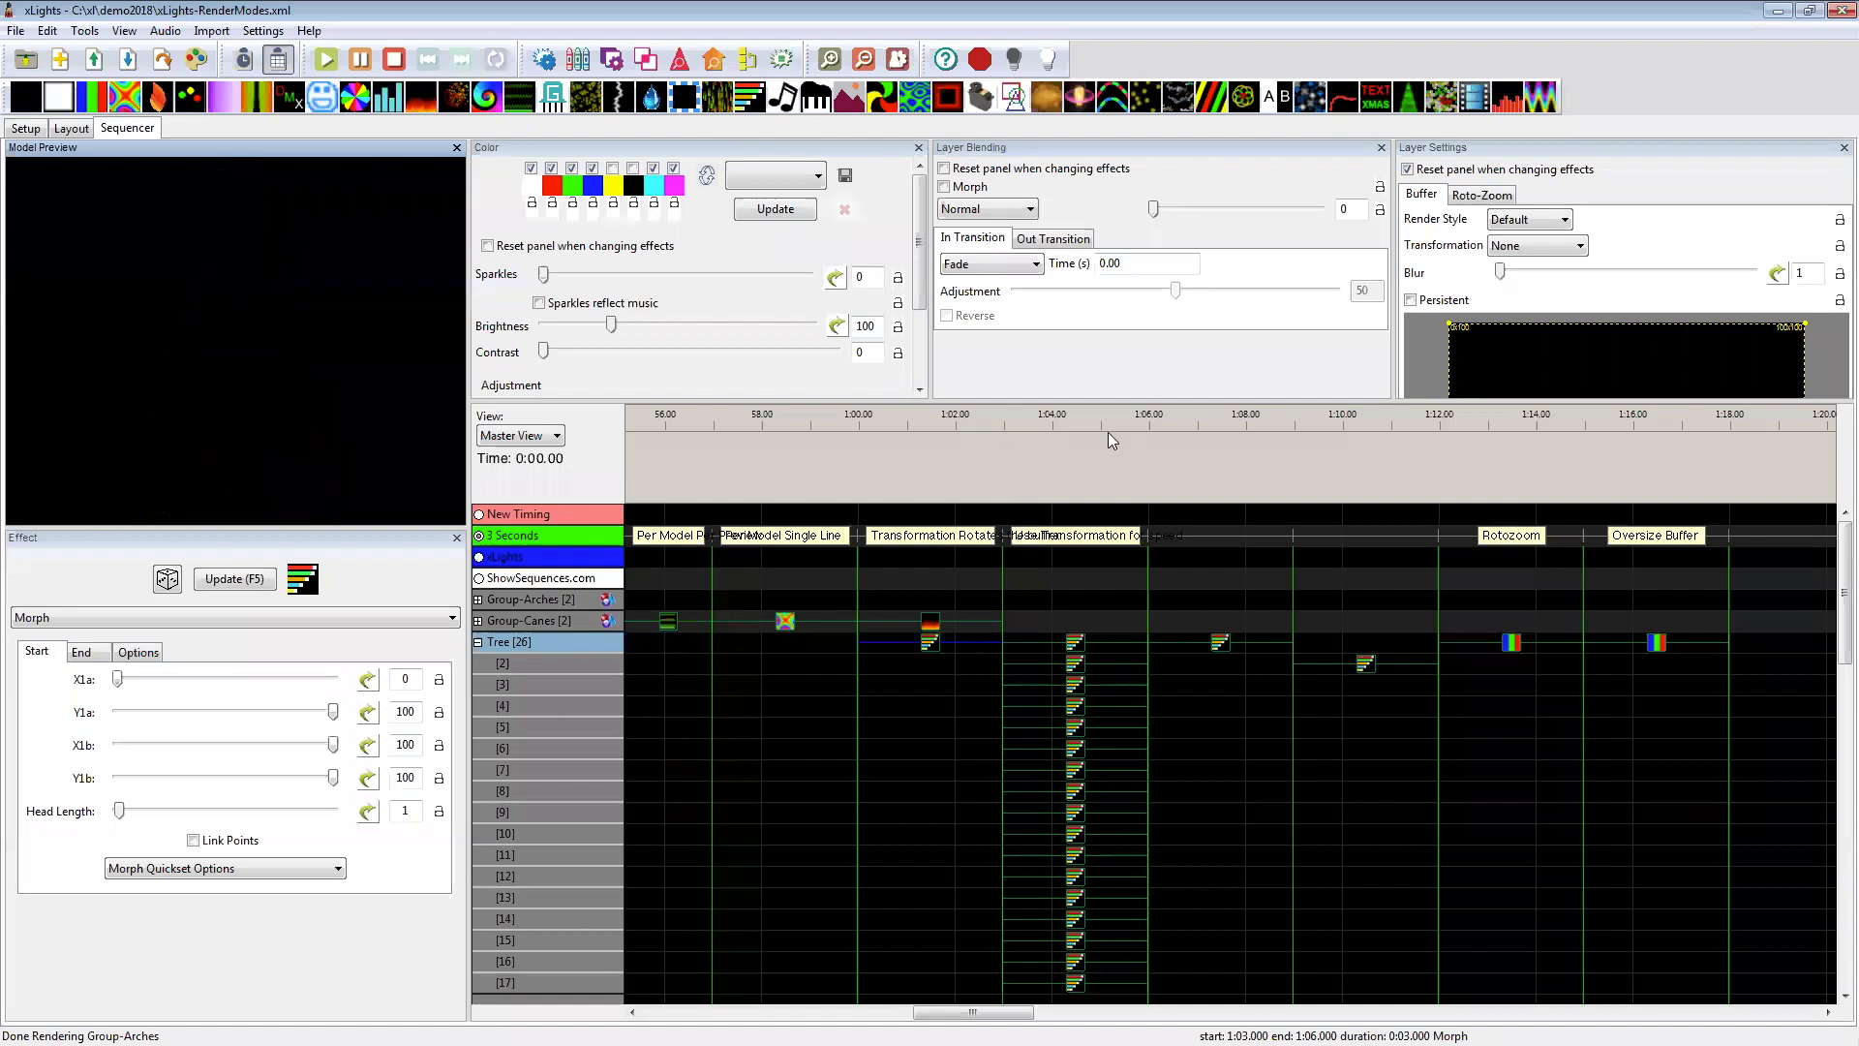
left_click(1533, 255)
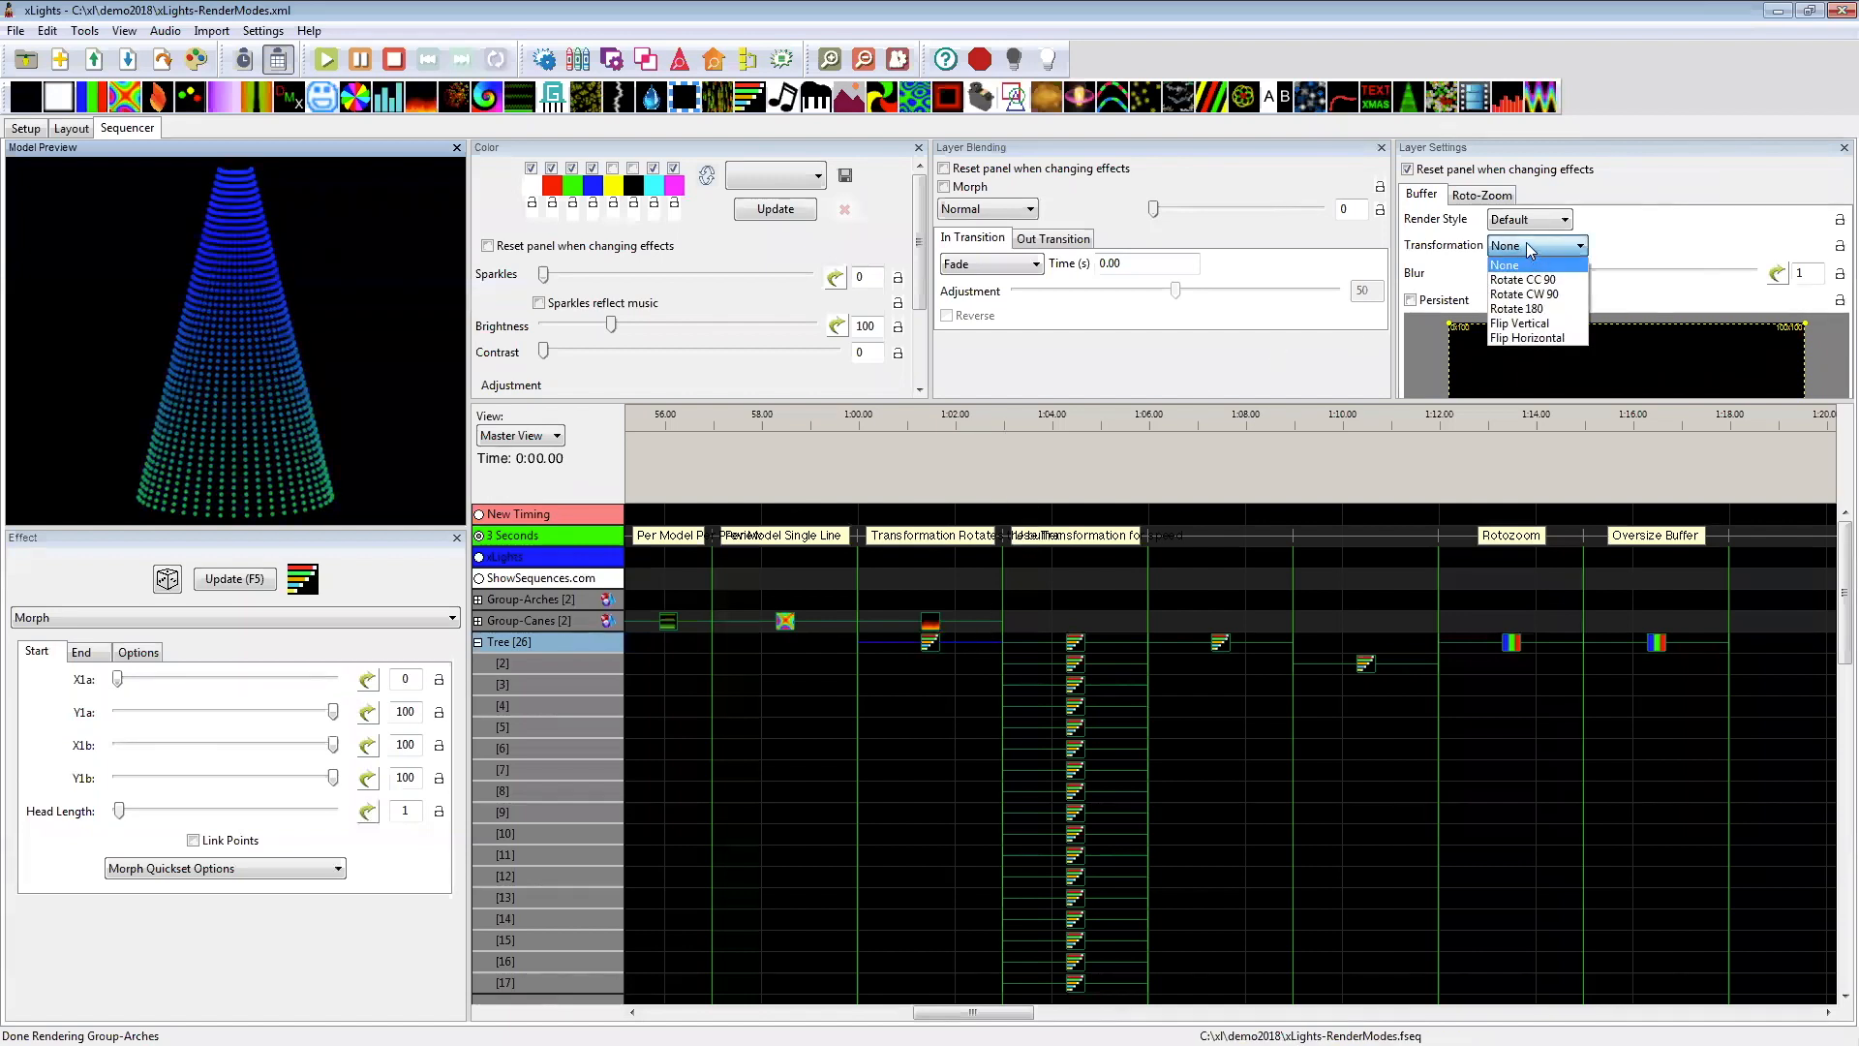
left_click(948, 173)
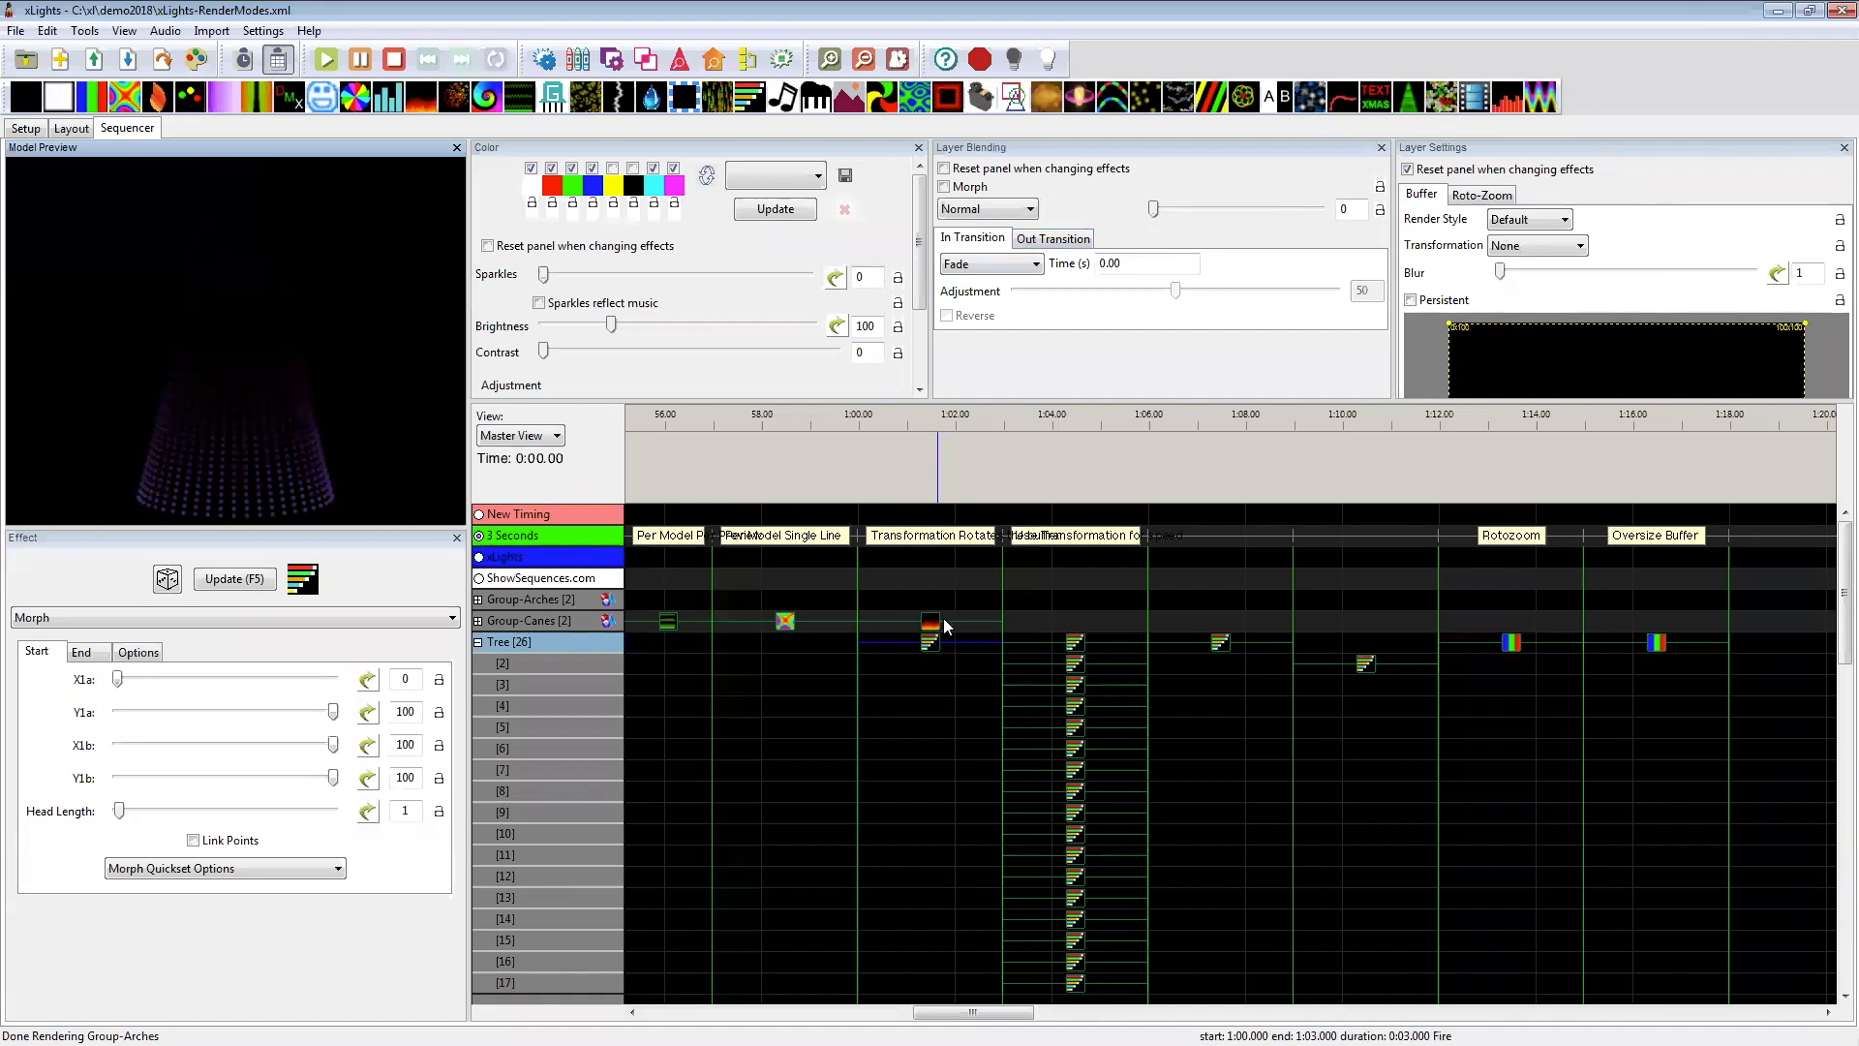
left_click(1523, 663)
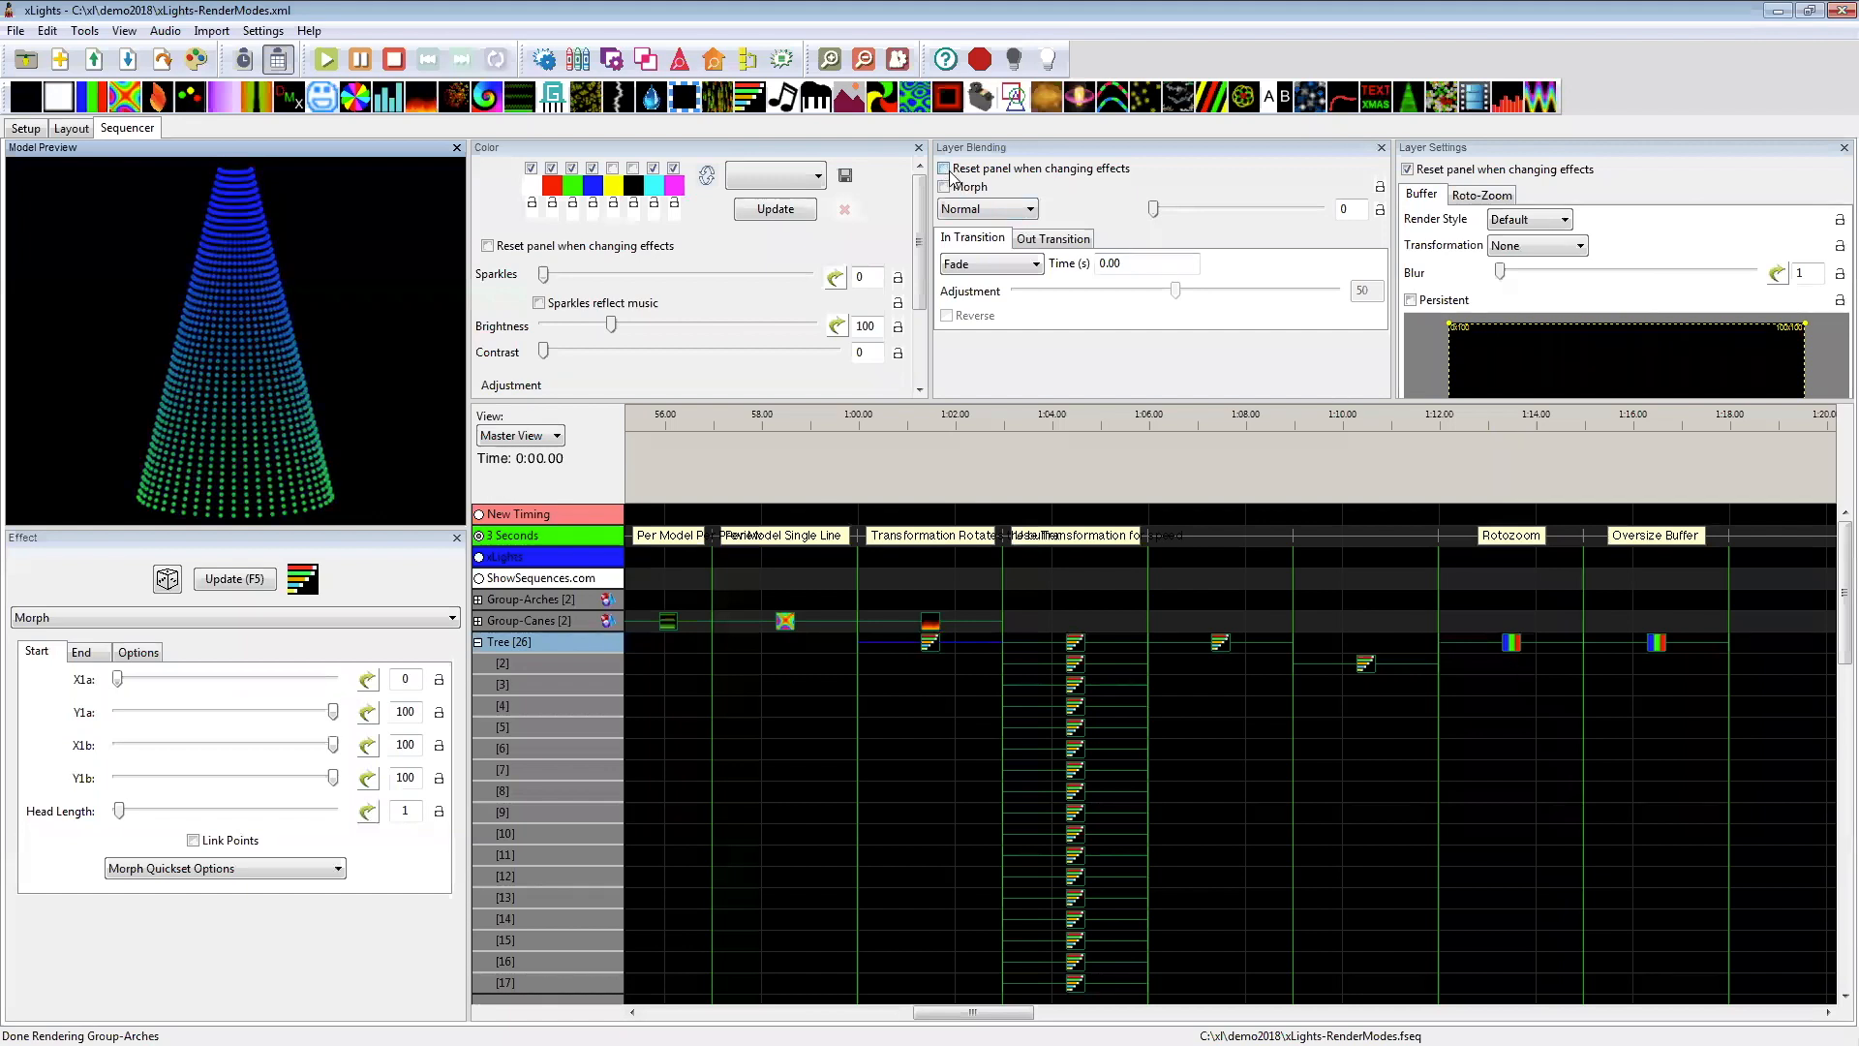
left_click(1409, 171)
Step: Preview the Tree Morph effect that starts at 1:06 and enlarge the settings panels above the timeline
left_click(1218, 645)
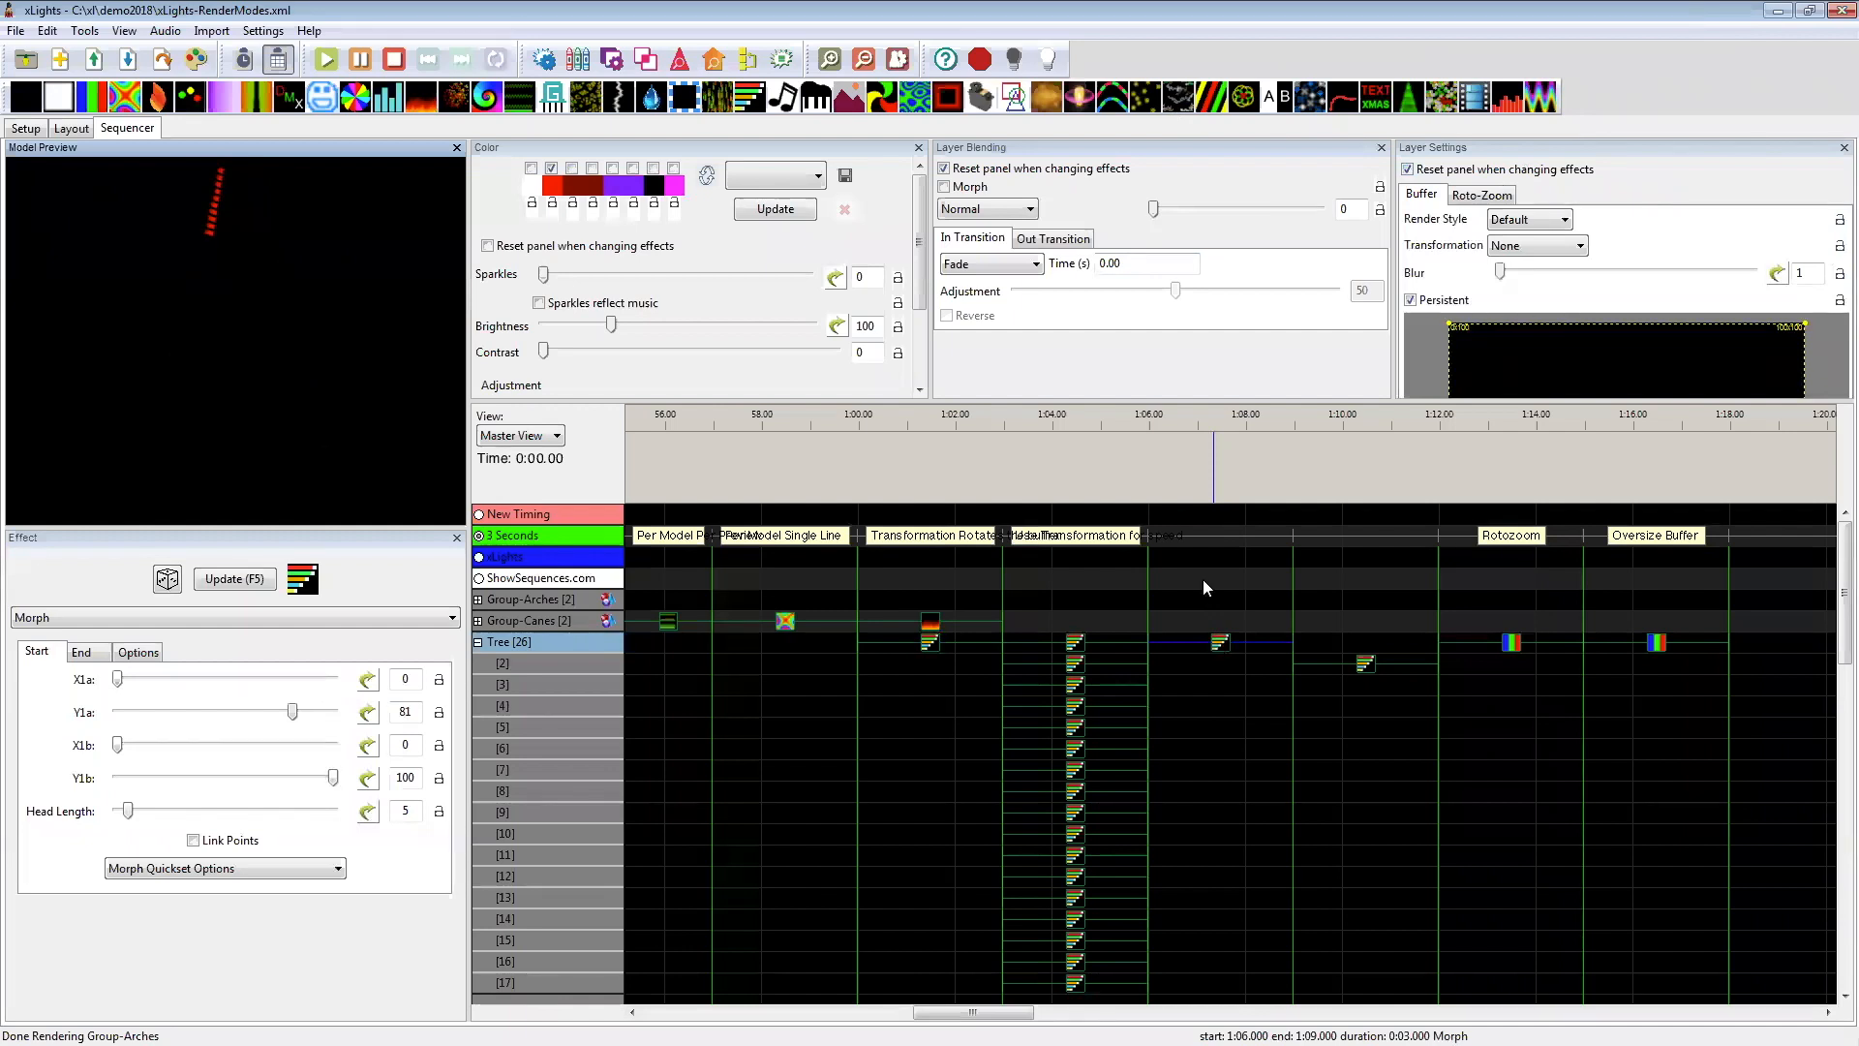
left_click_drag(1135, 400, 1117, 551)
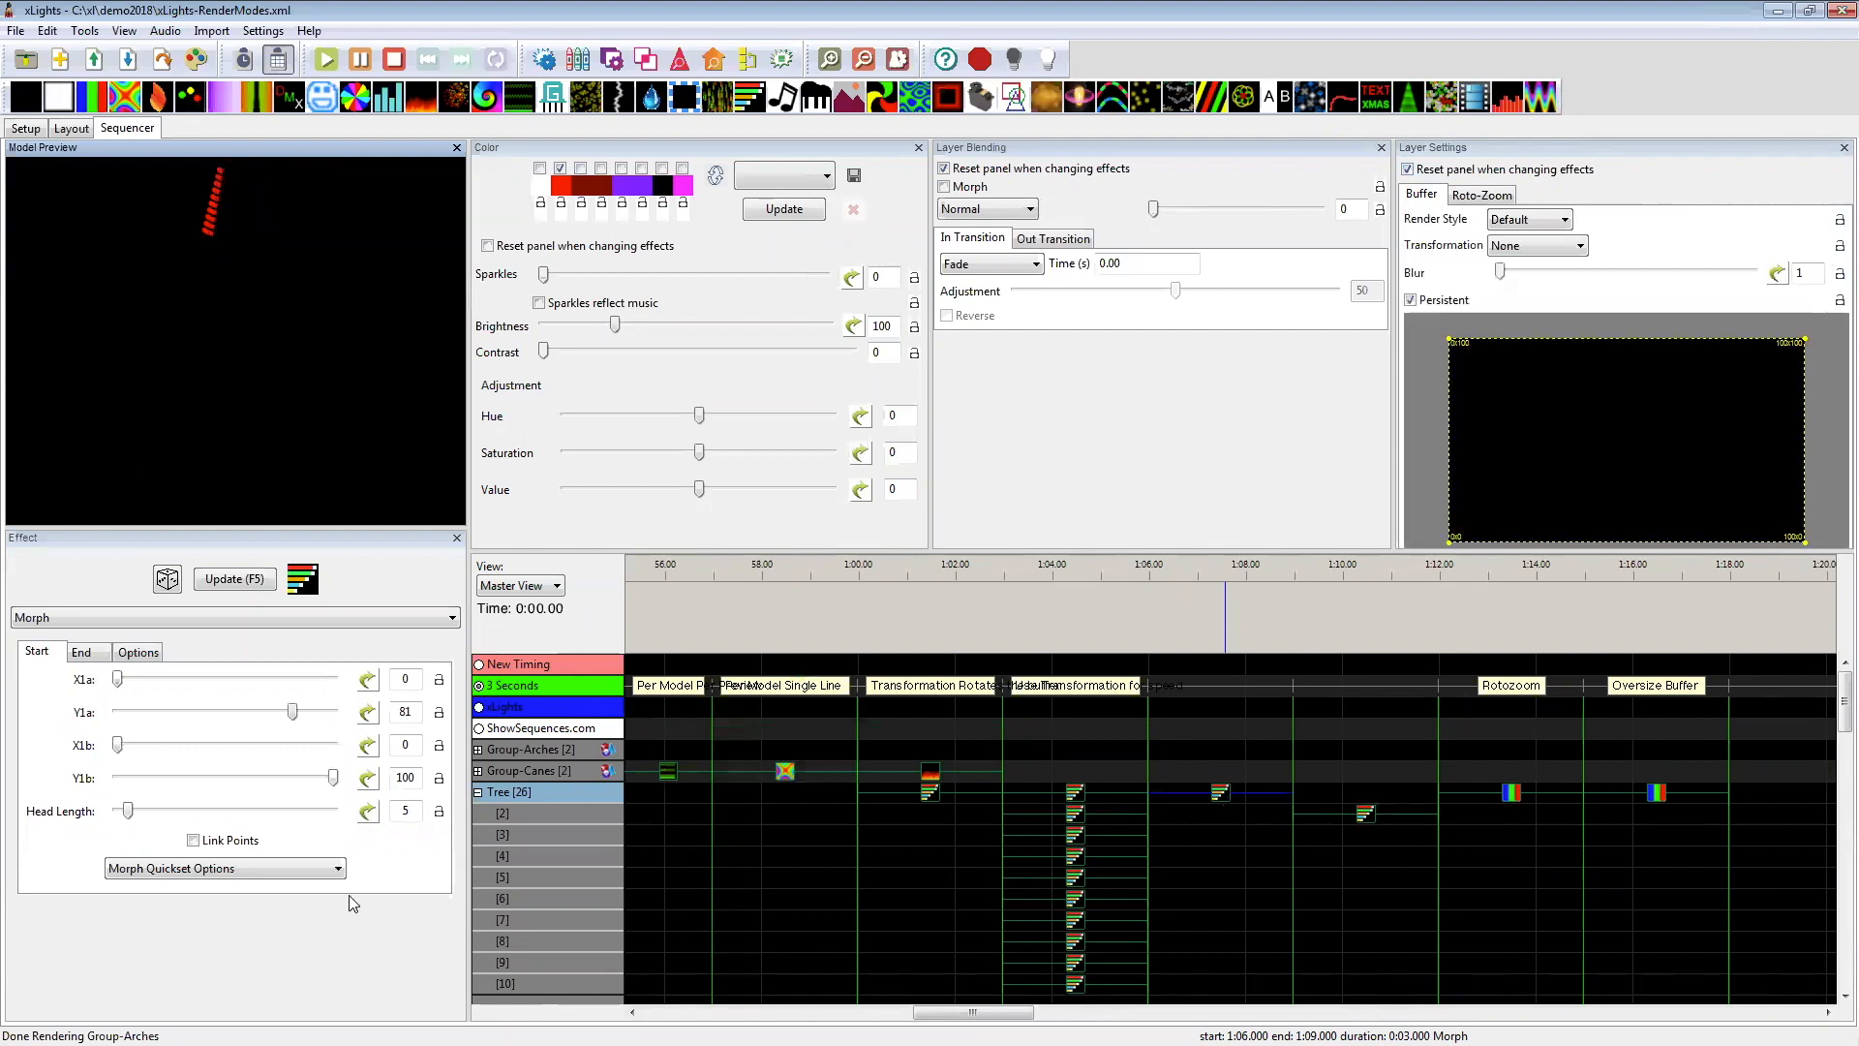
Step: Preview the Tree's stacked Morph effects under Use Transformation for speed, and examine their layers and start and end settings
scroll(1104, 920, "down", 8)
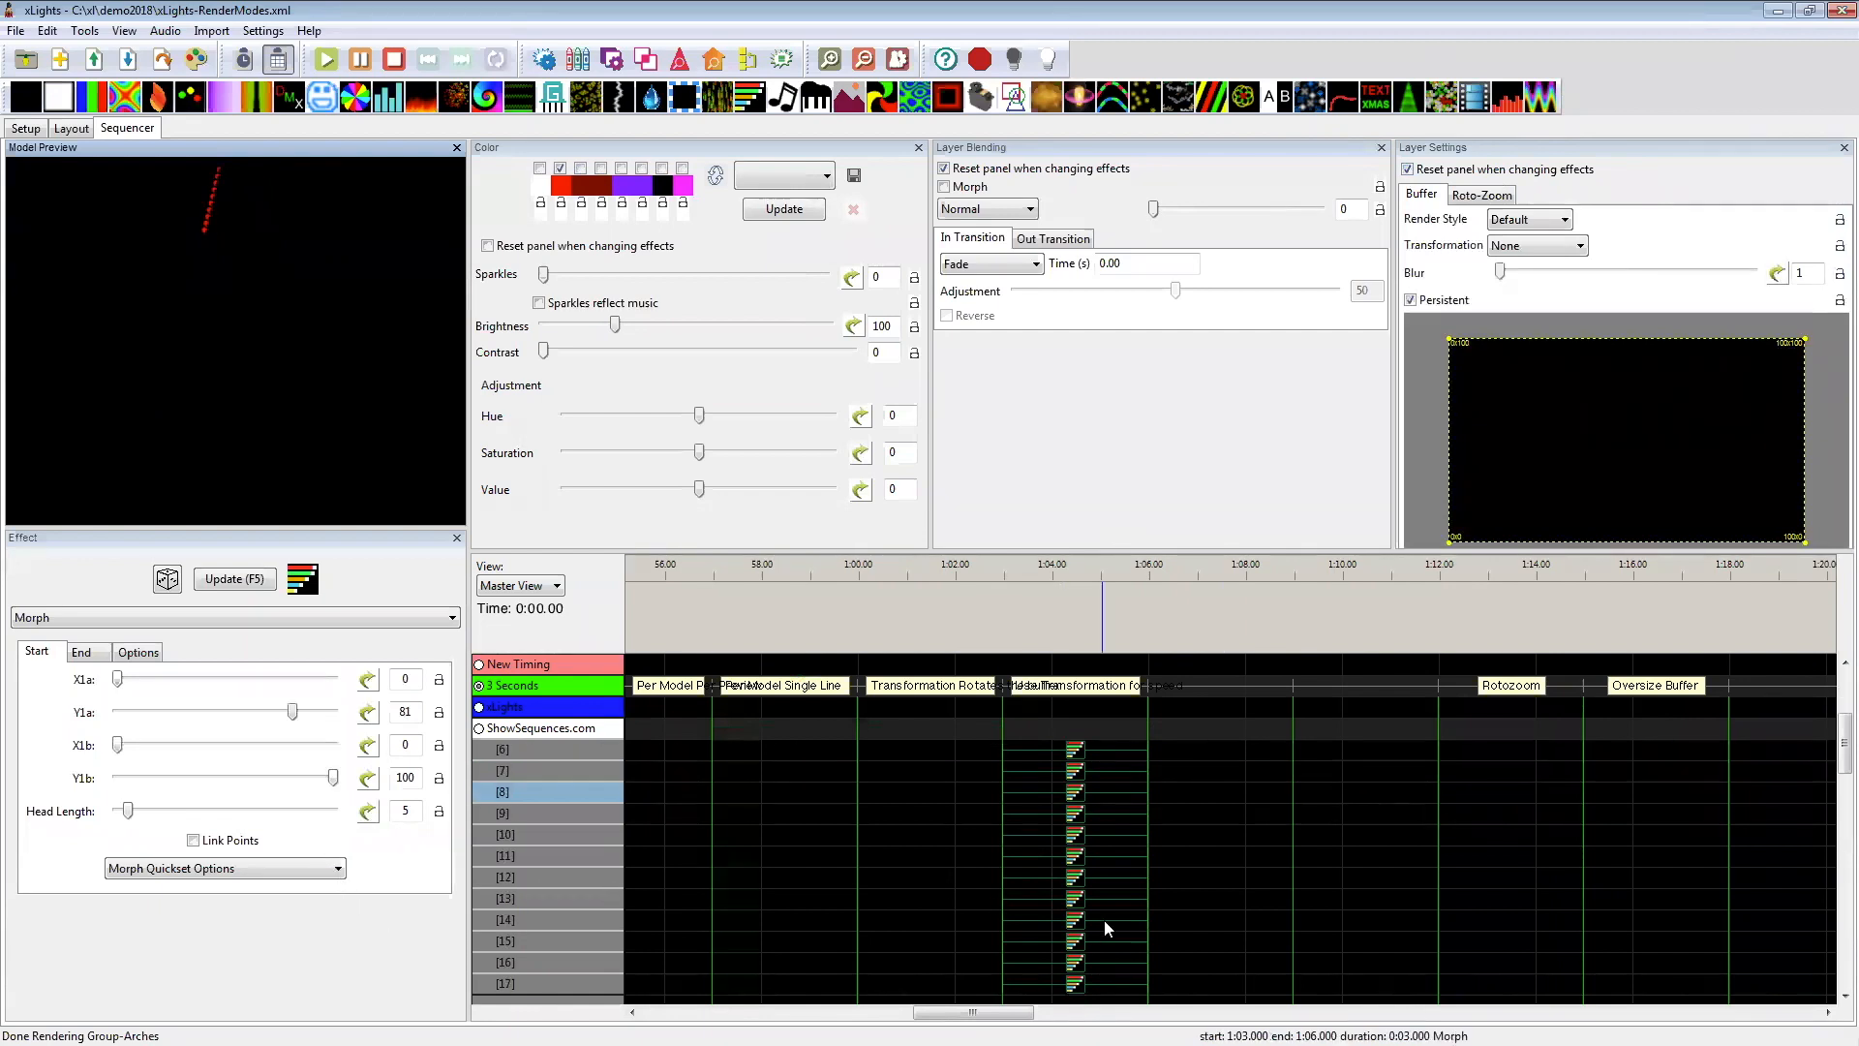
scroll(1104, 912, "up", 8)
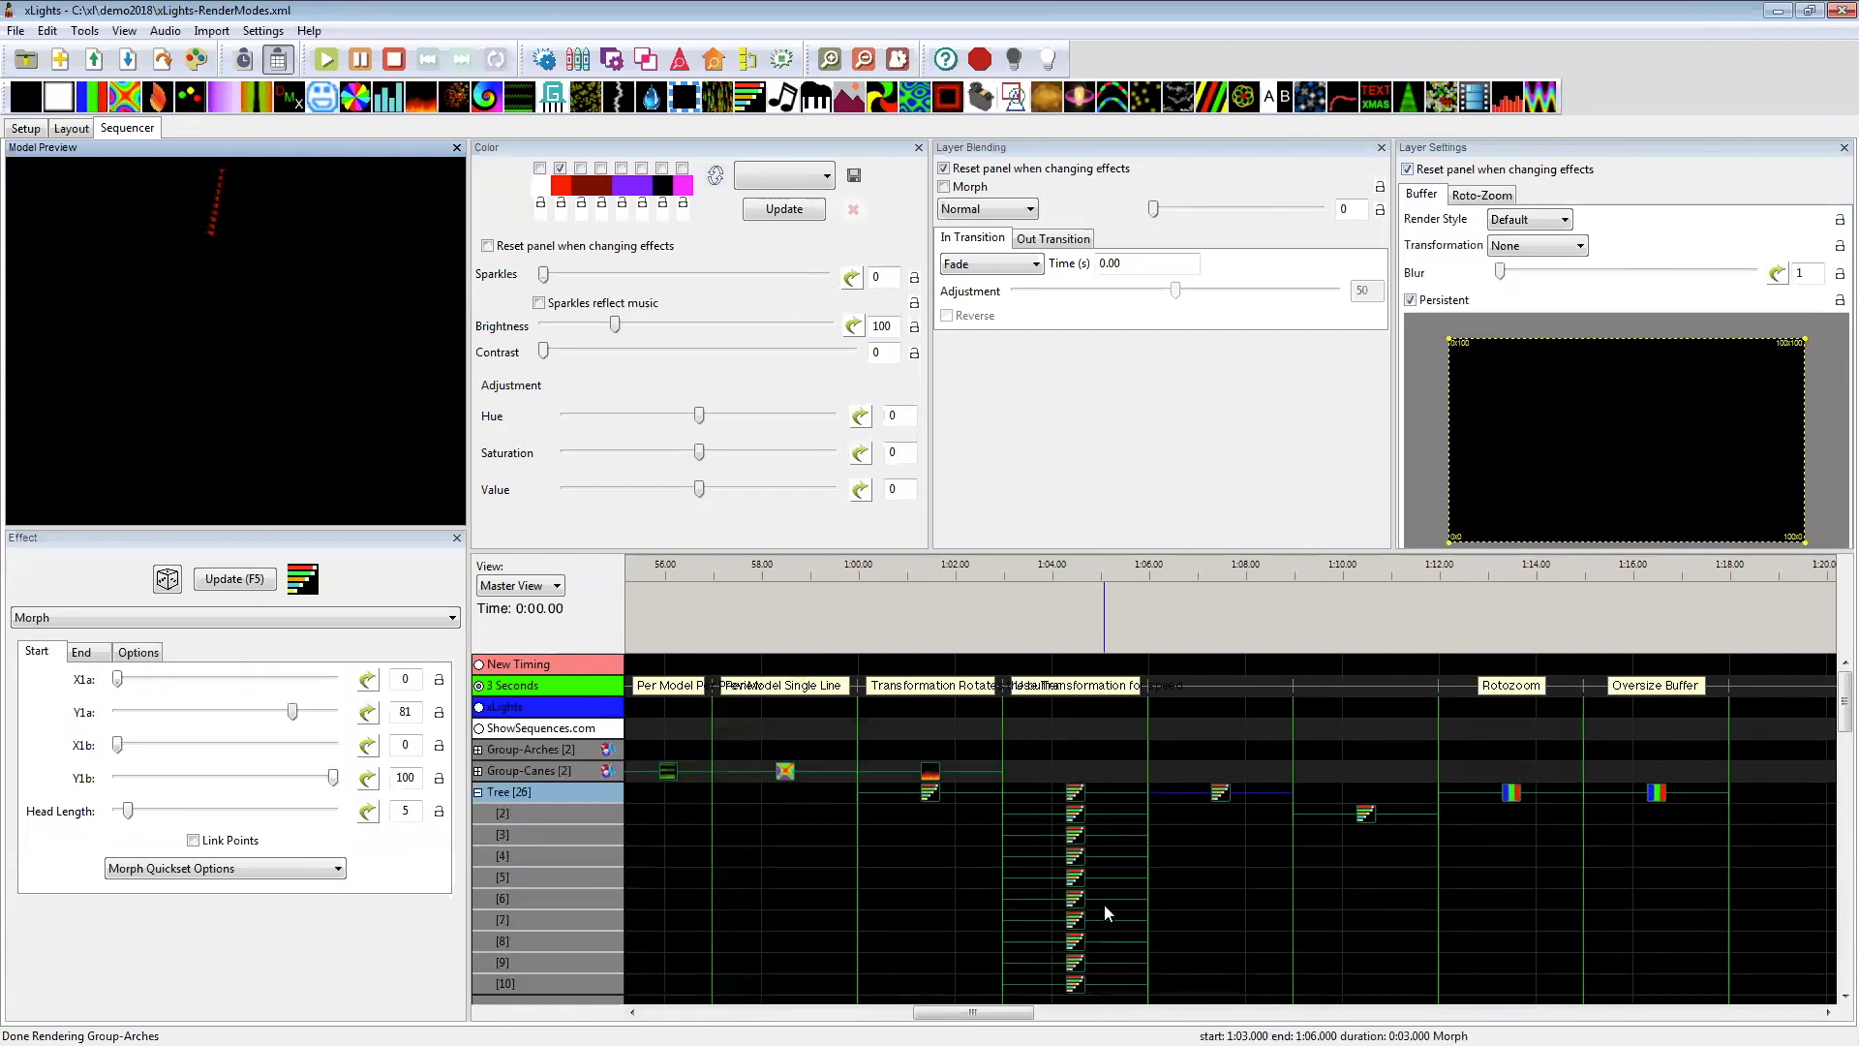
left_click(1079, 629)
scroll(1081, 629, "up", 2)
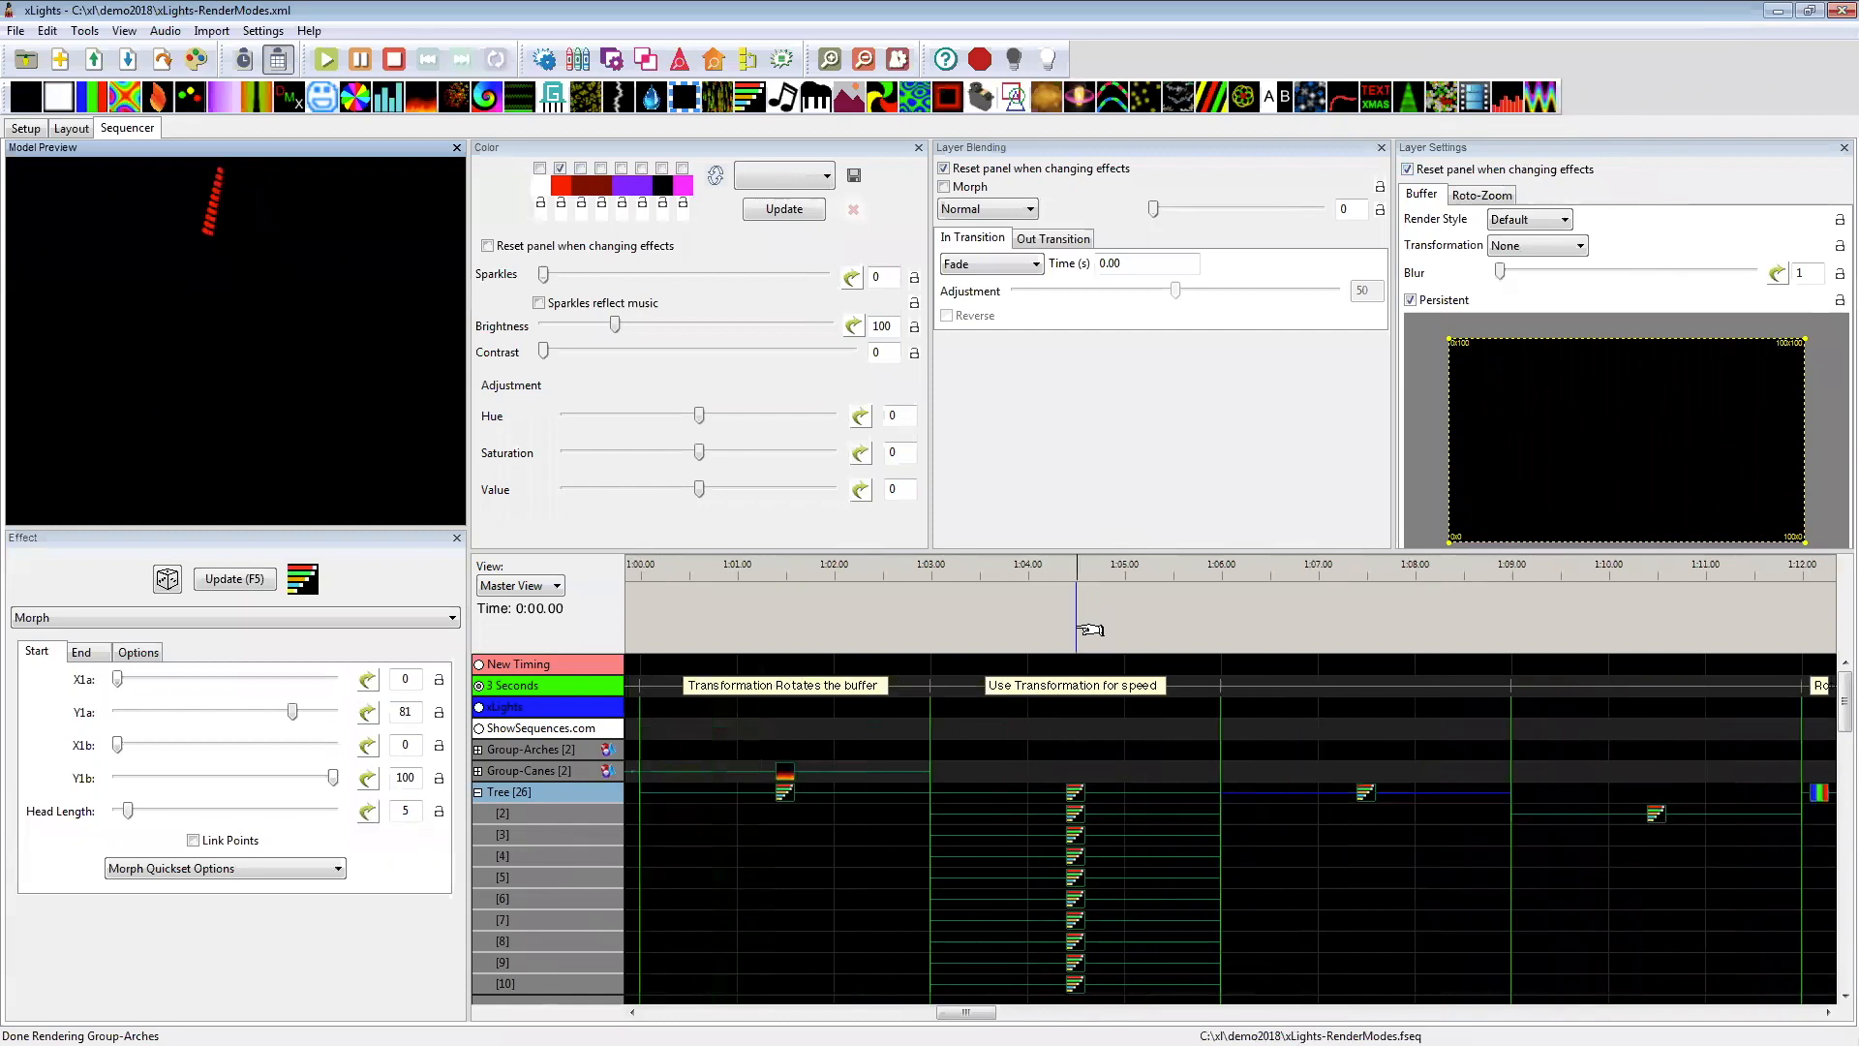
left_click(1079, 794)
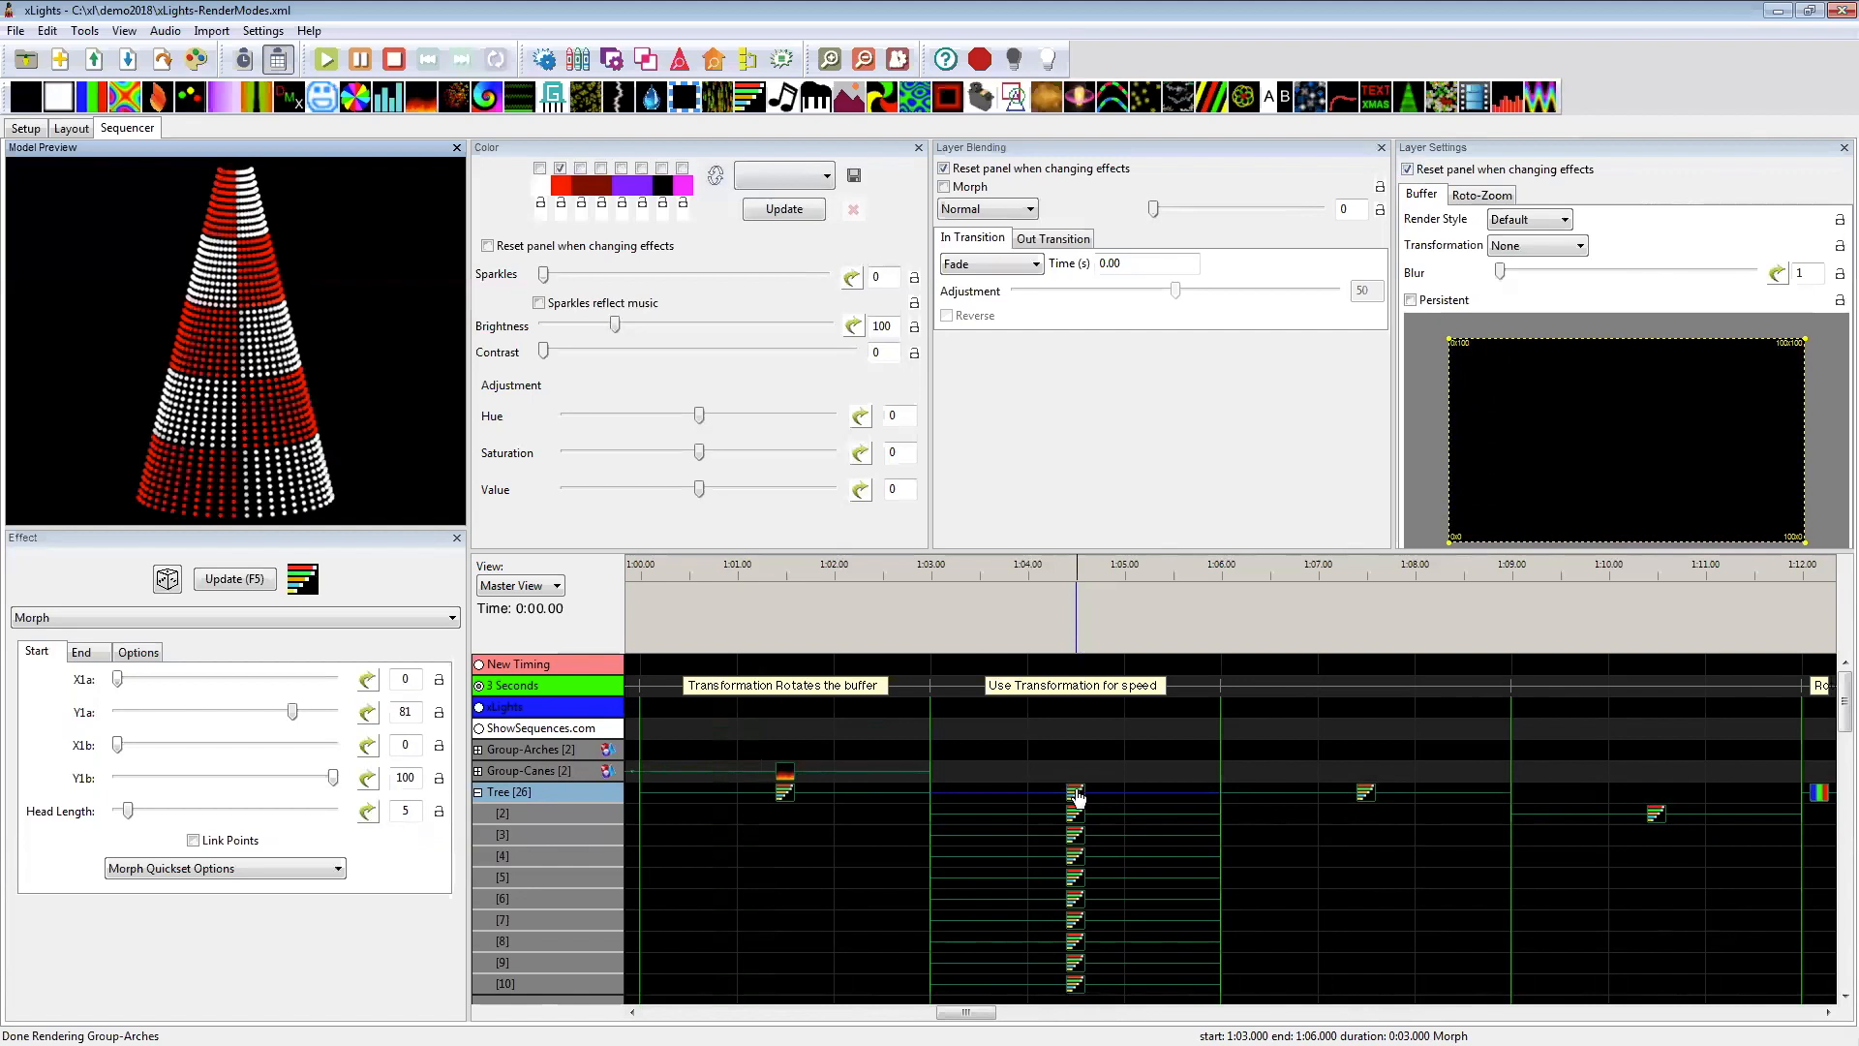
scroll(1078, 796, "down", 5)
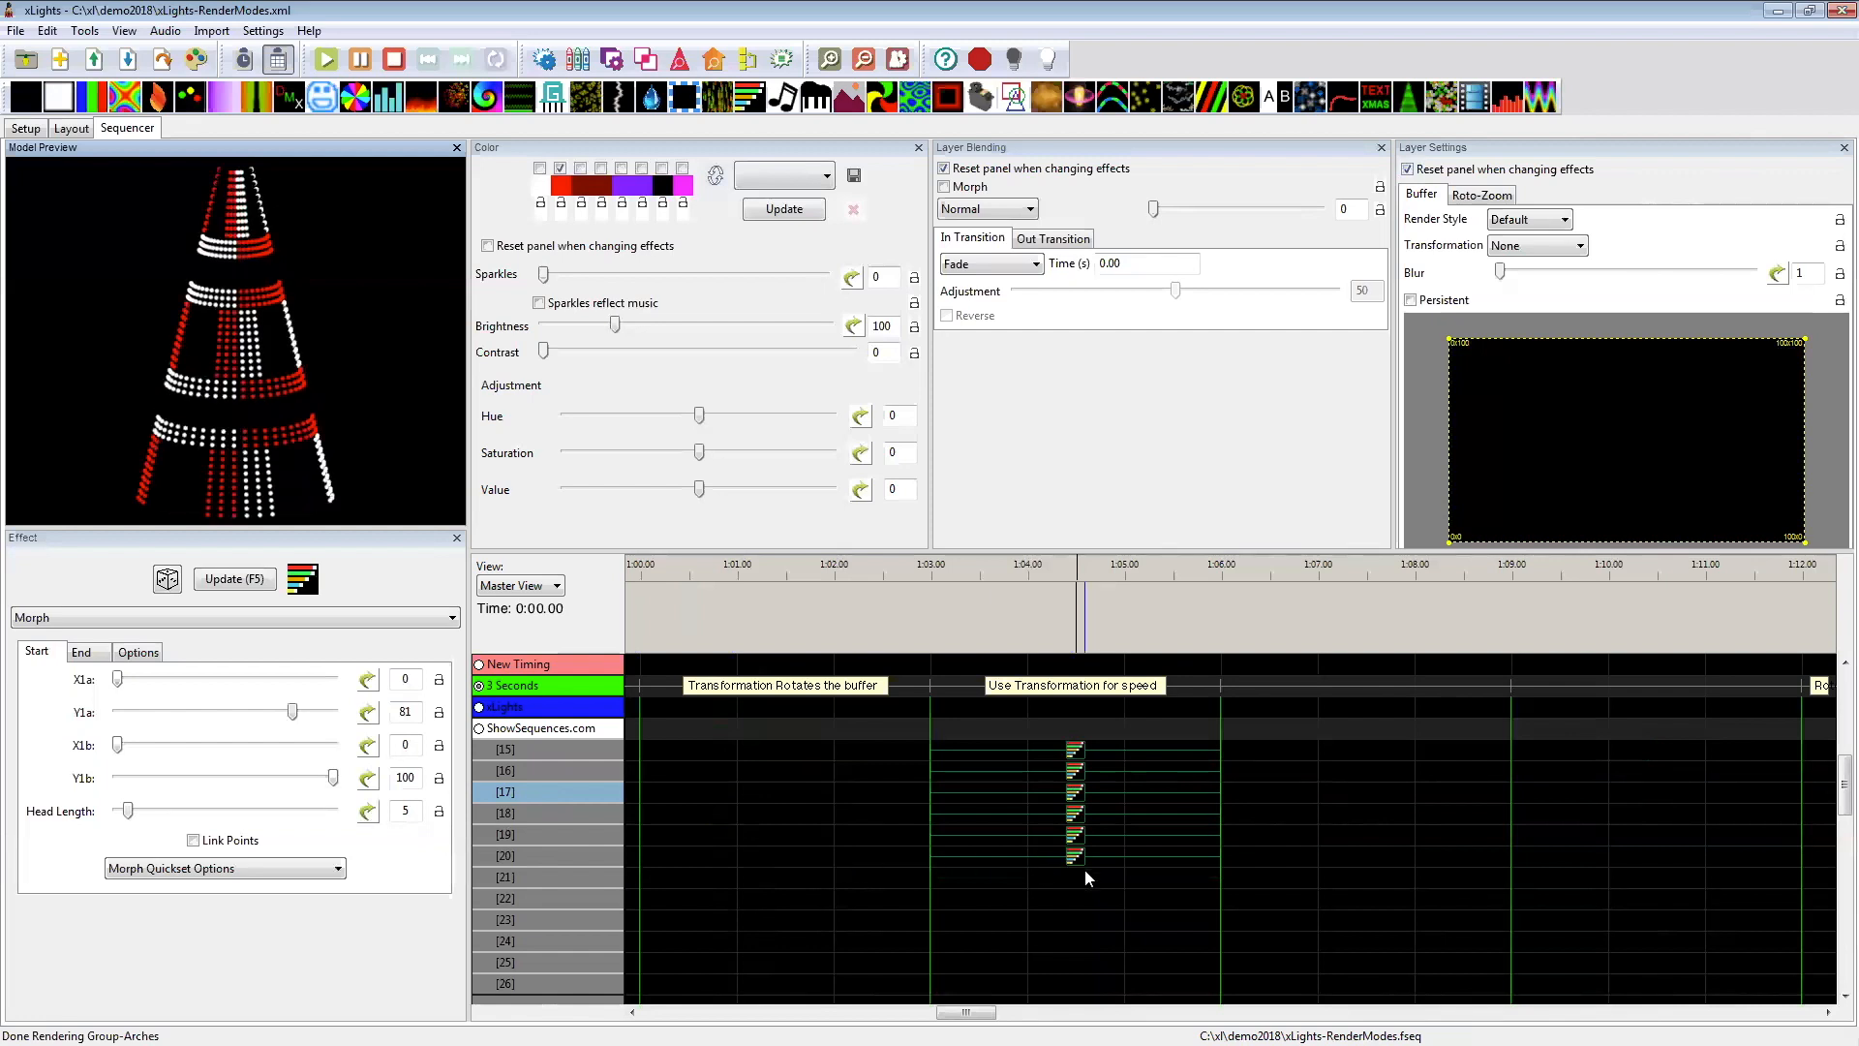
scroll(1084, 870, "up", 5)
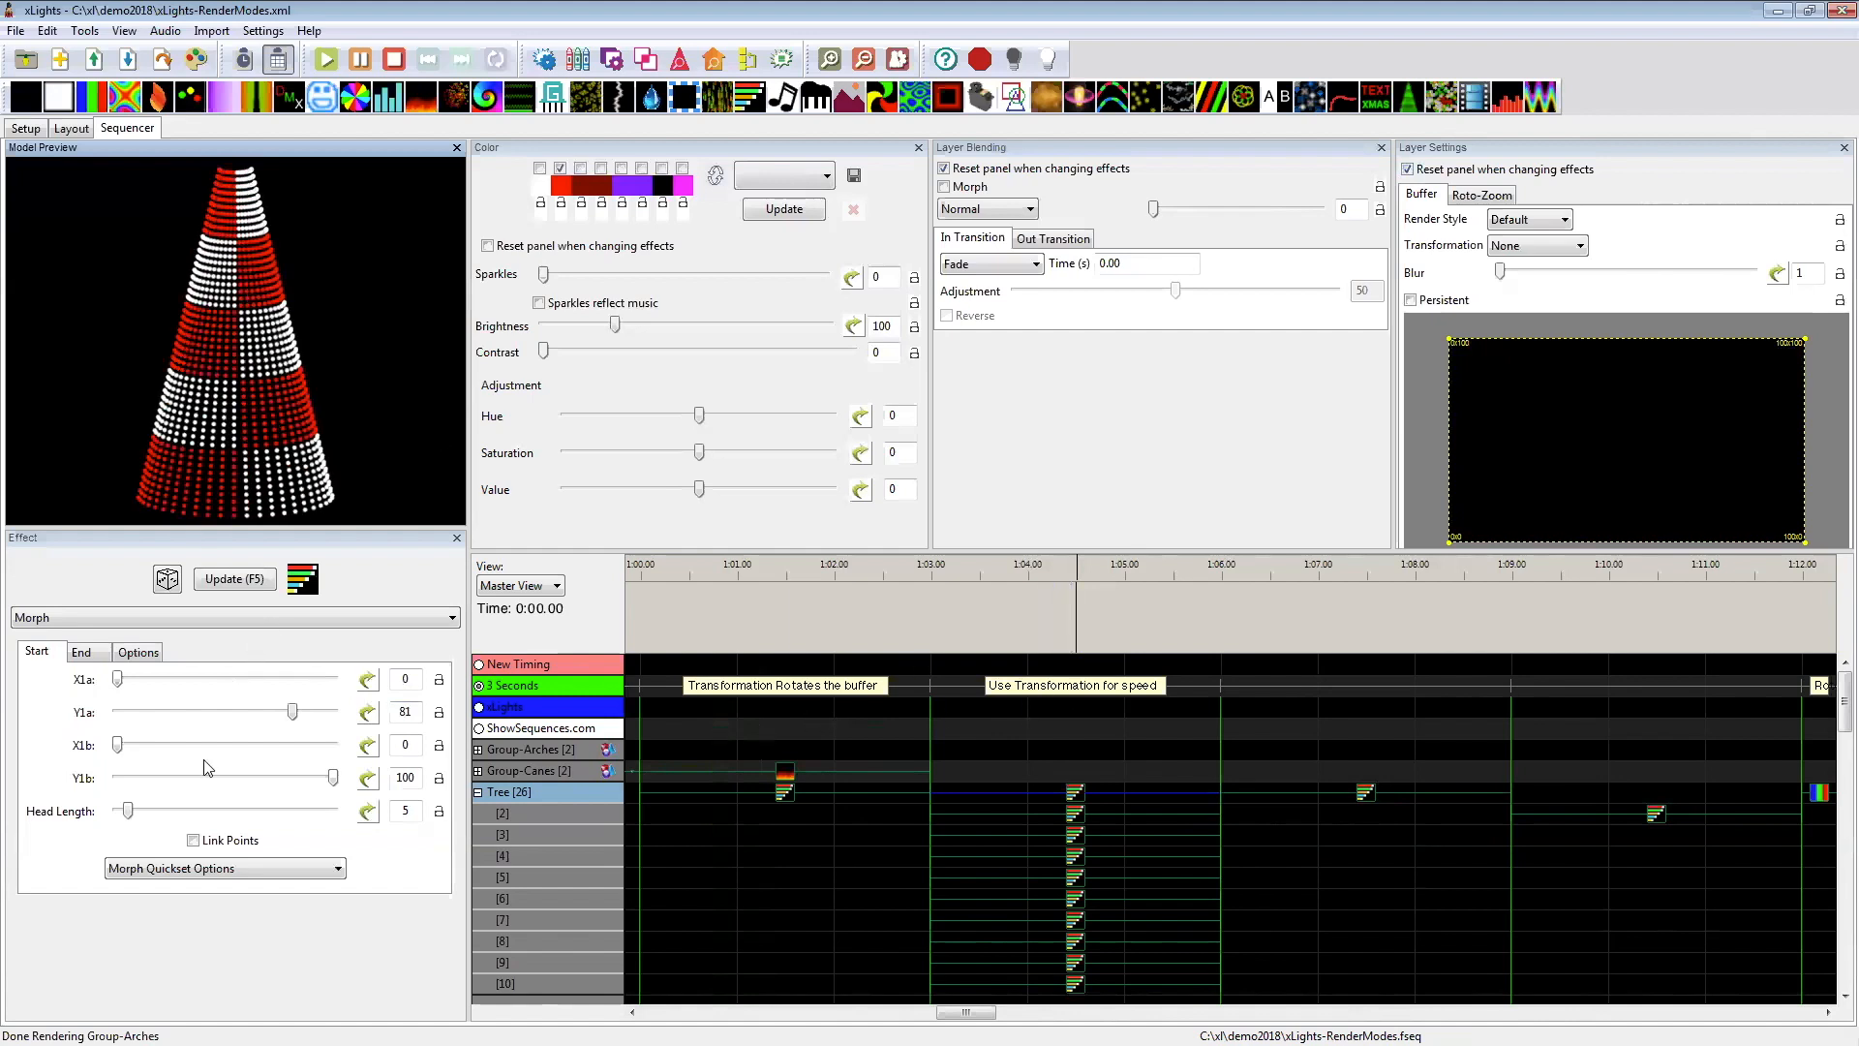
left_click(80, 655)
left_click(50, 652)
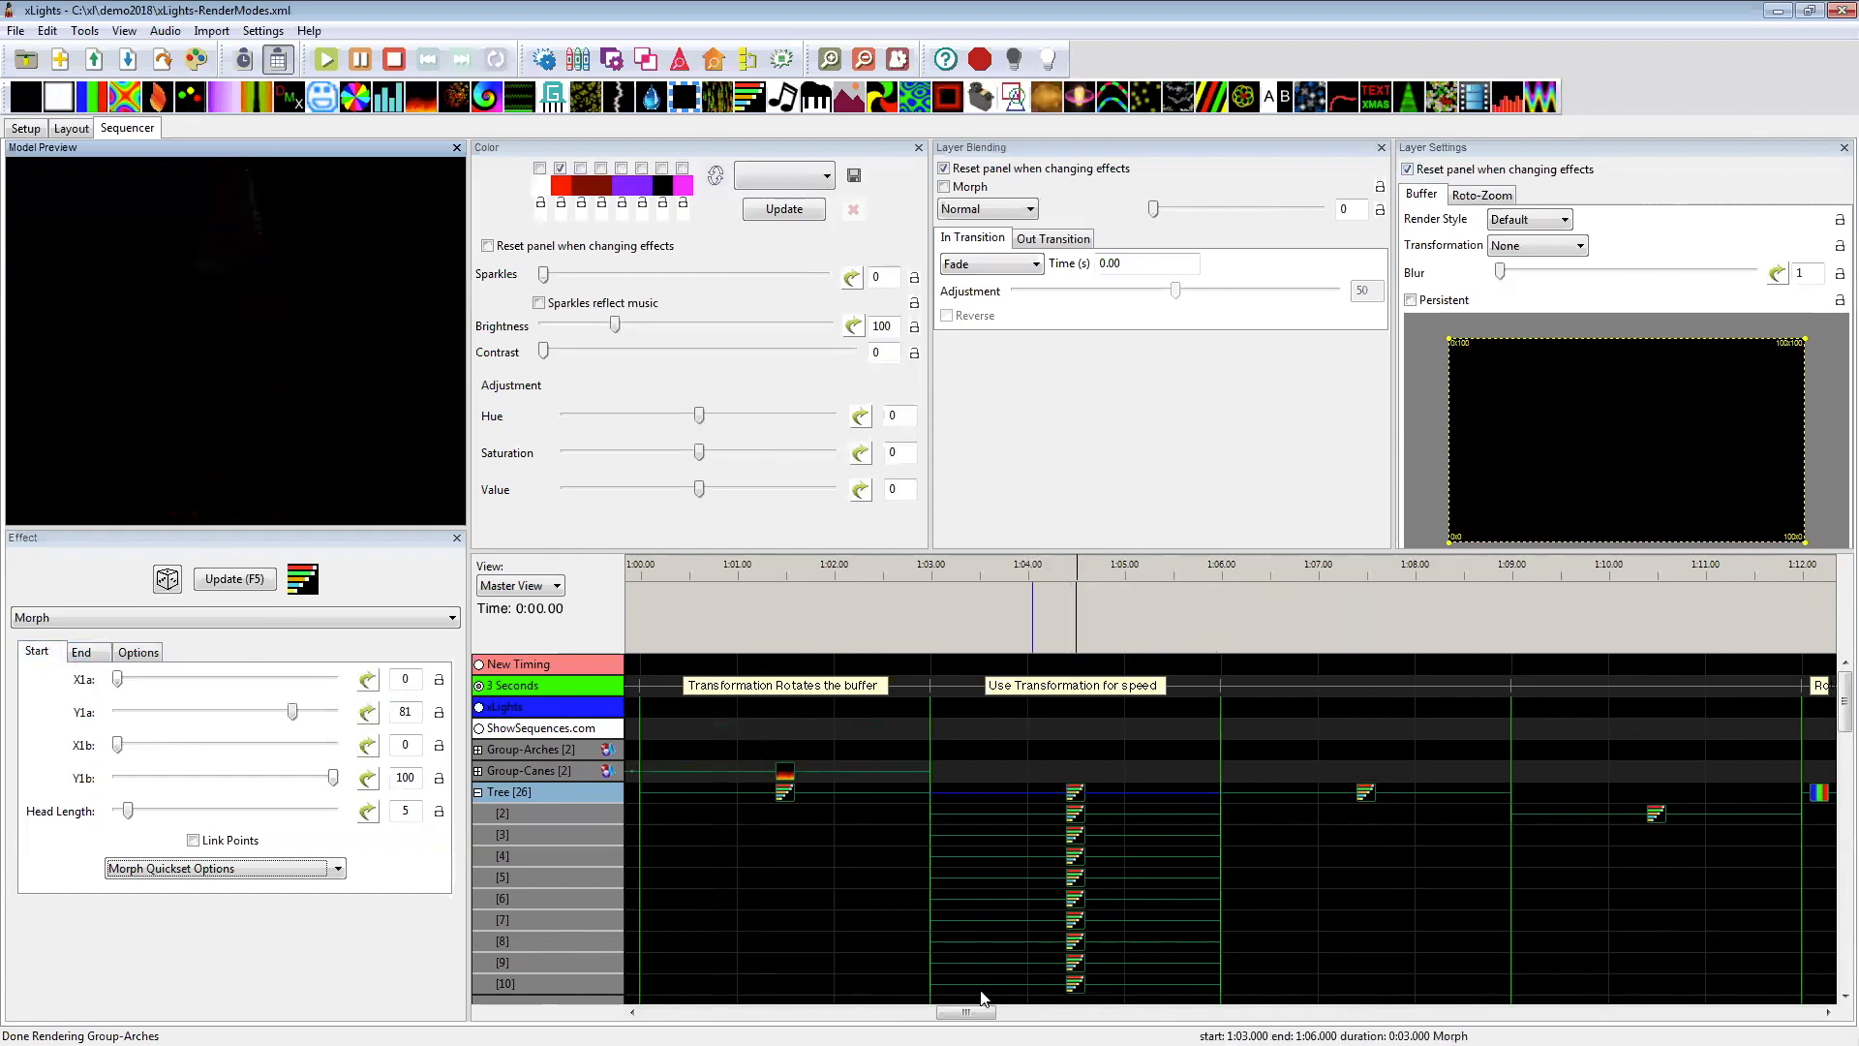
Step: Compare the Tree Morph effect starting at 1:06 with the Flip Horizontal one on layer 2 starting at 1:09
left_click_drag(983, 1011, 1002, 995)
left_click(995, 794)
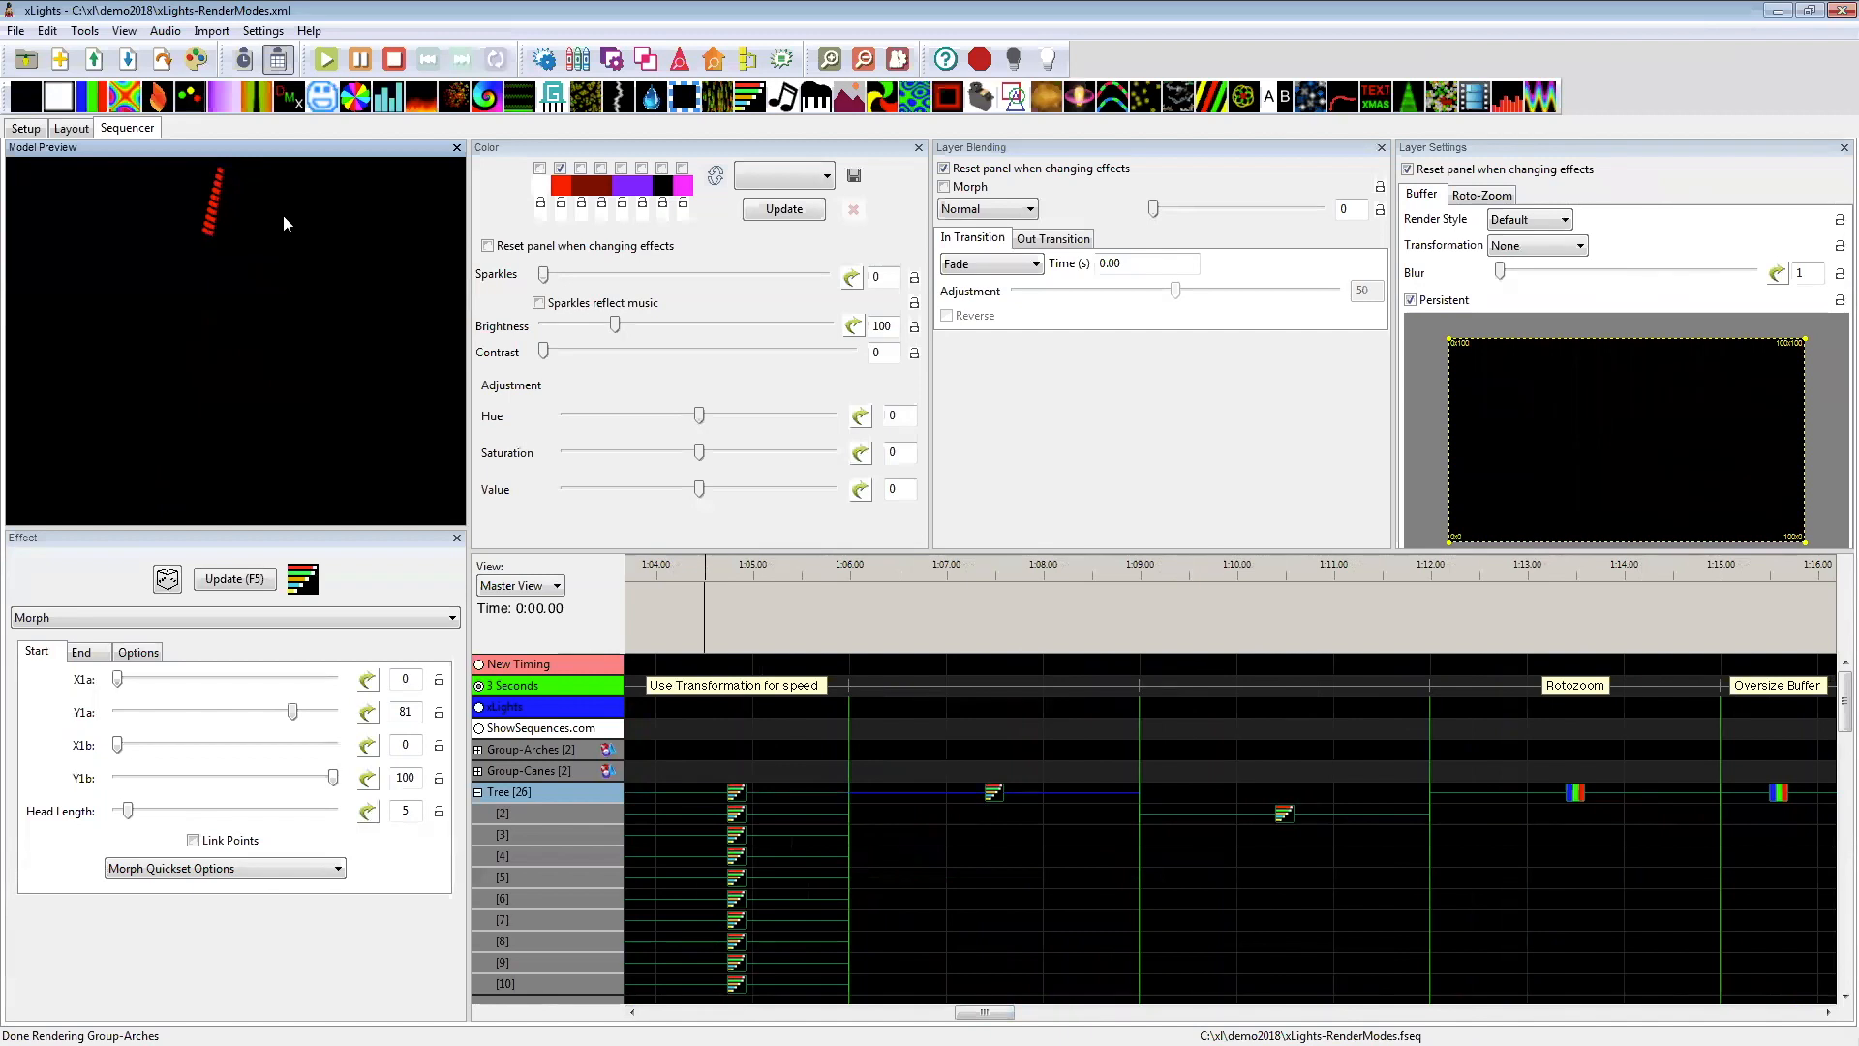
left_click(1284, 819)
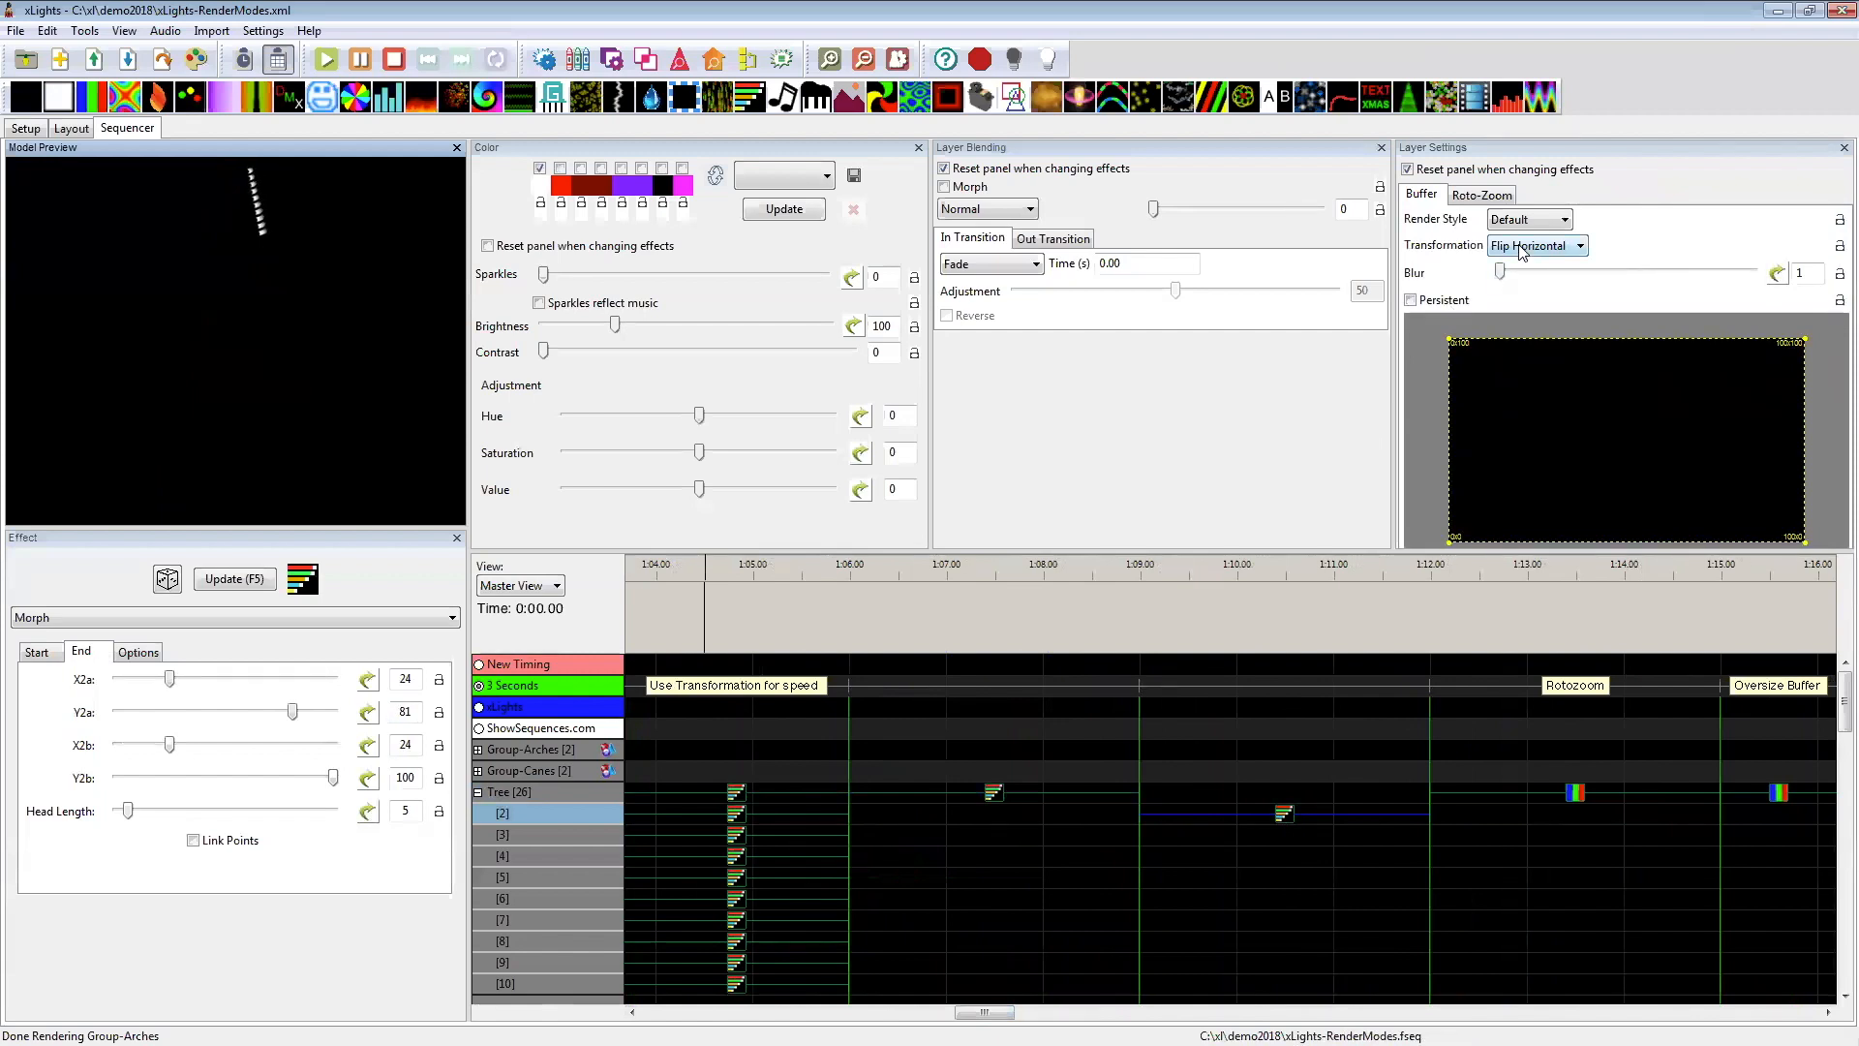
left_click(991, 792)
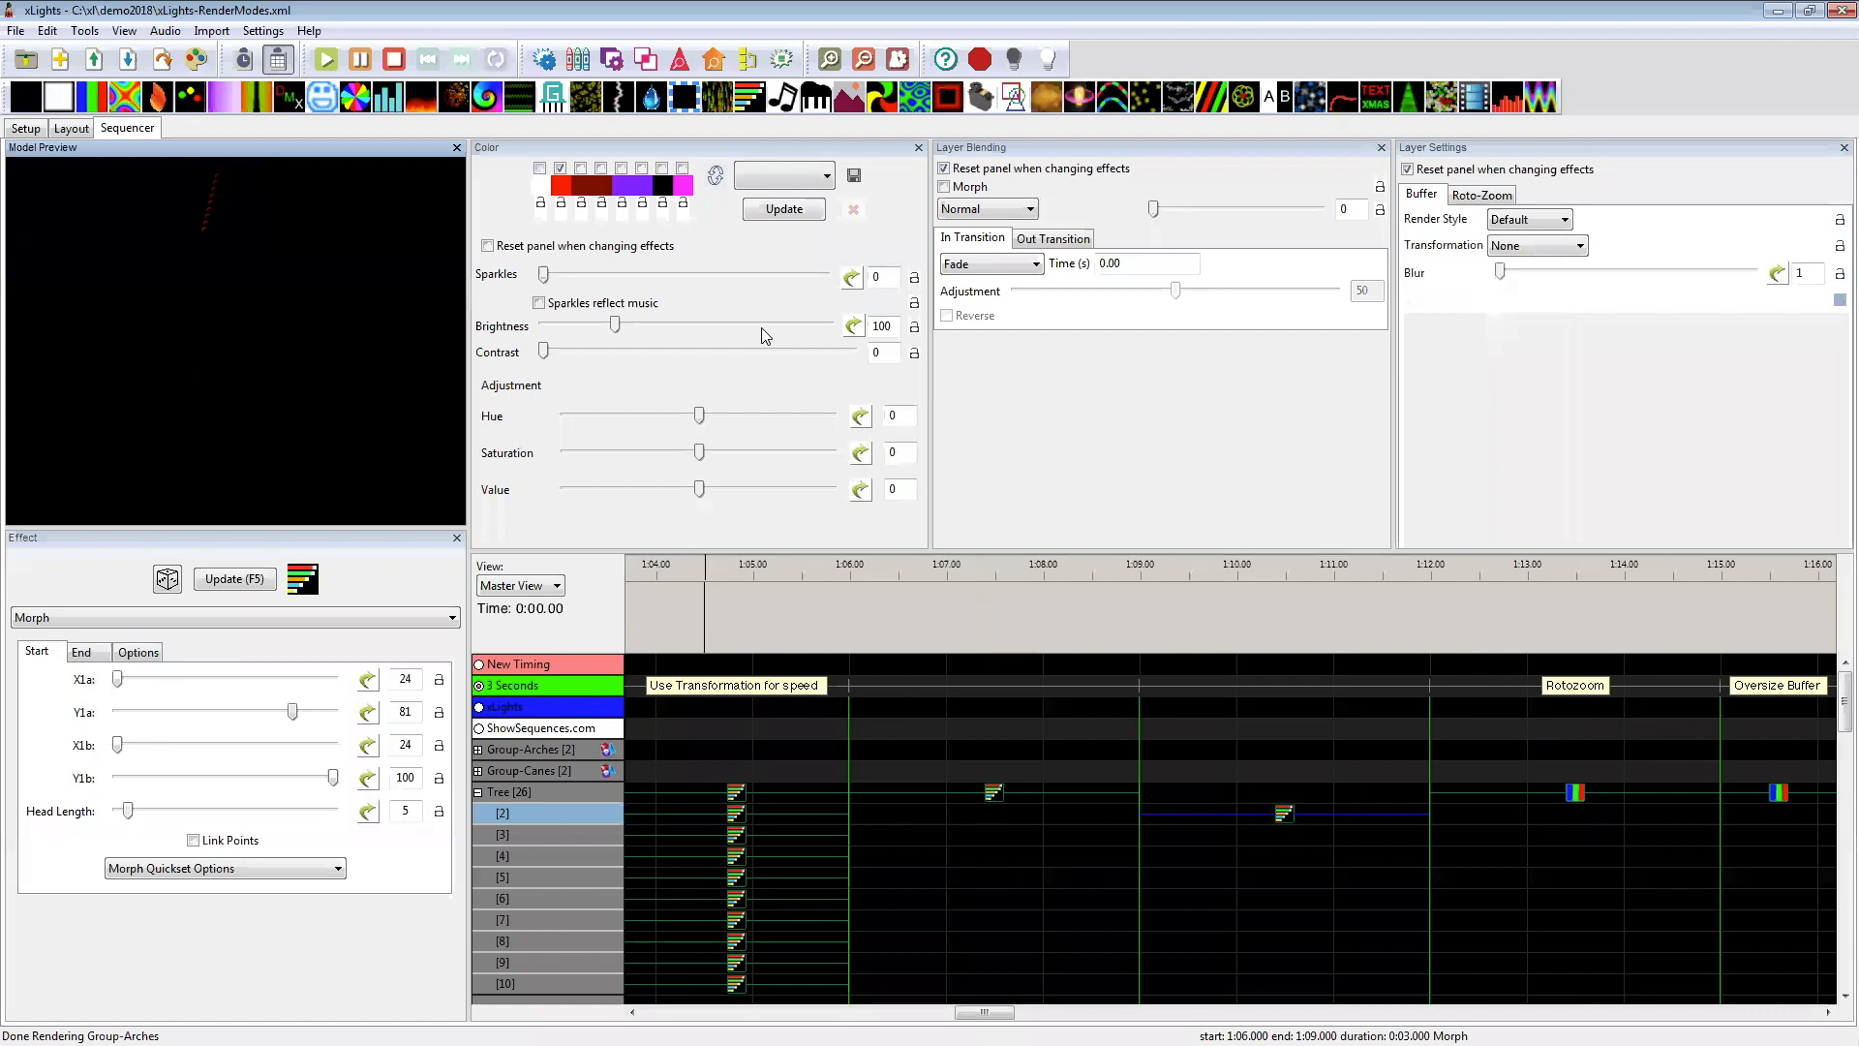
Step: Recheck the Tree's unflipped Morph at 1:06 against the flipped one at 1:09, and review the available buffer transformations
left_click(1283, 815)
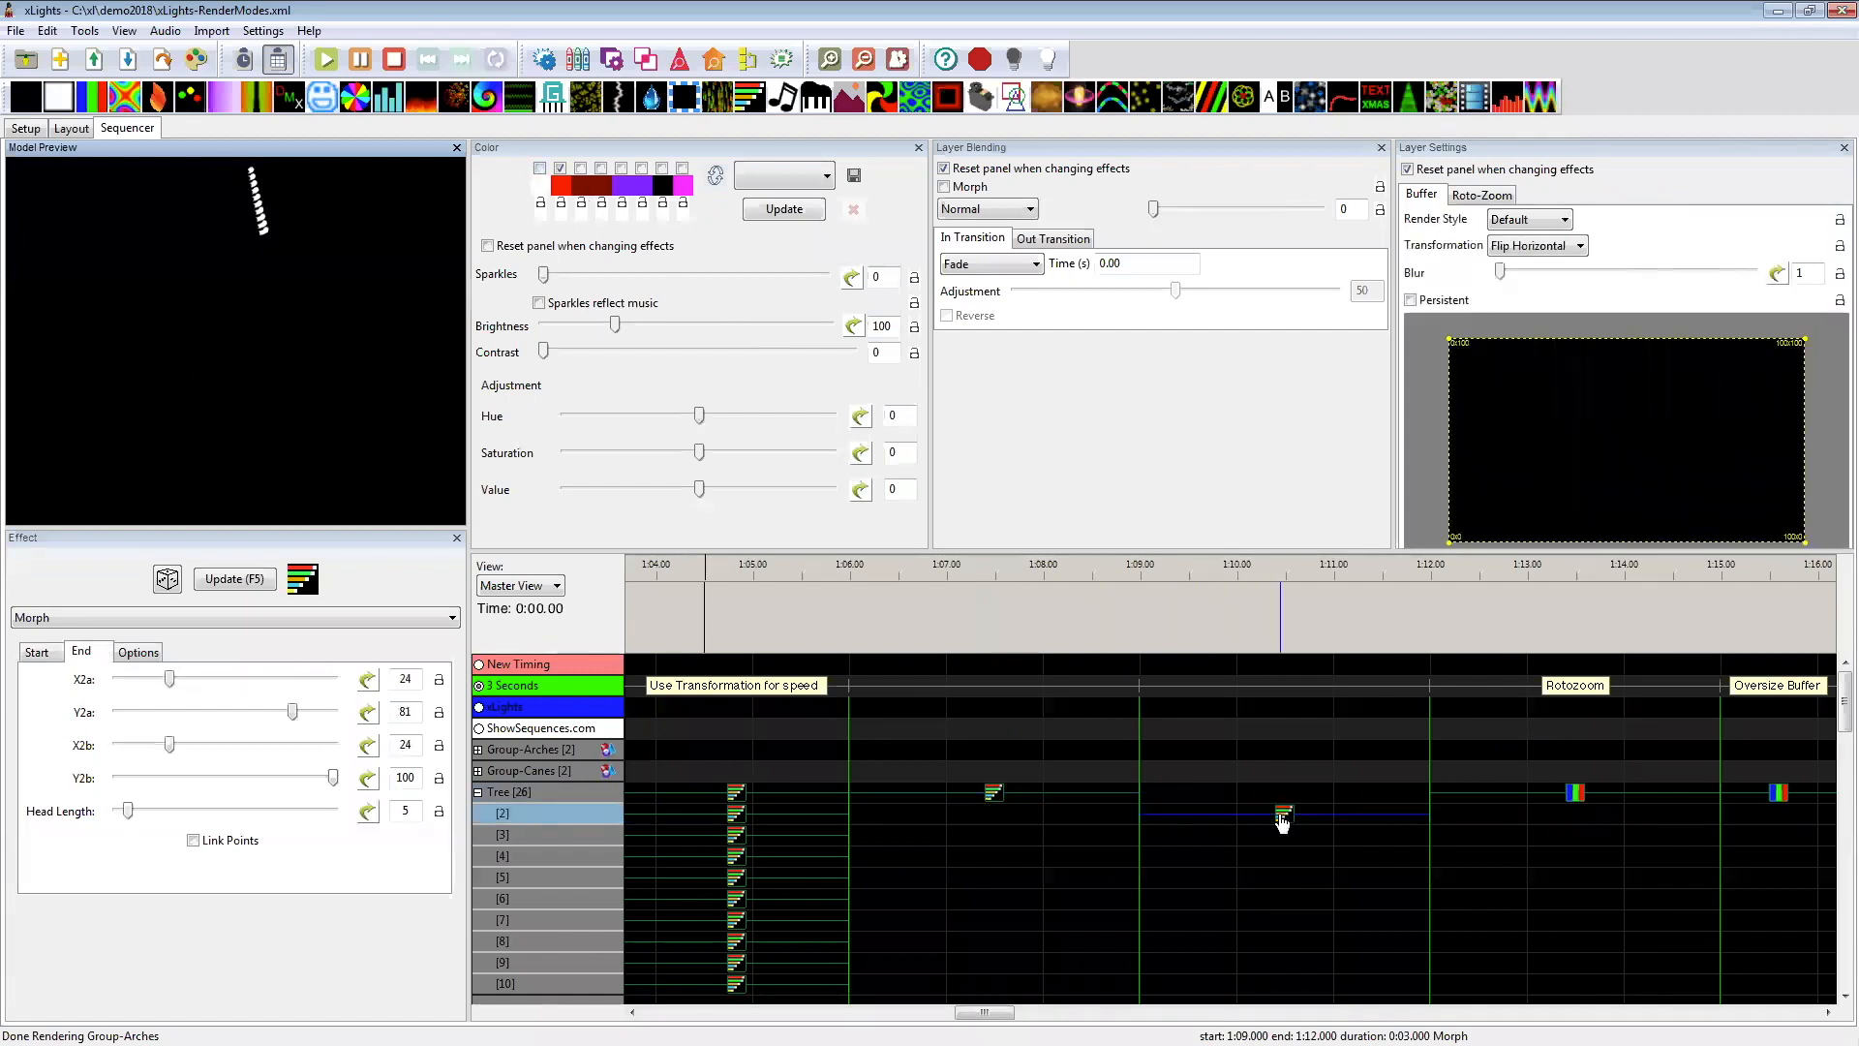
left_click(976, 792)
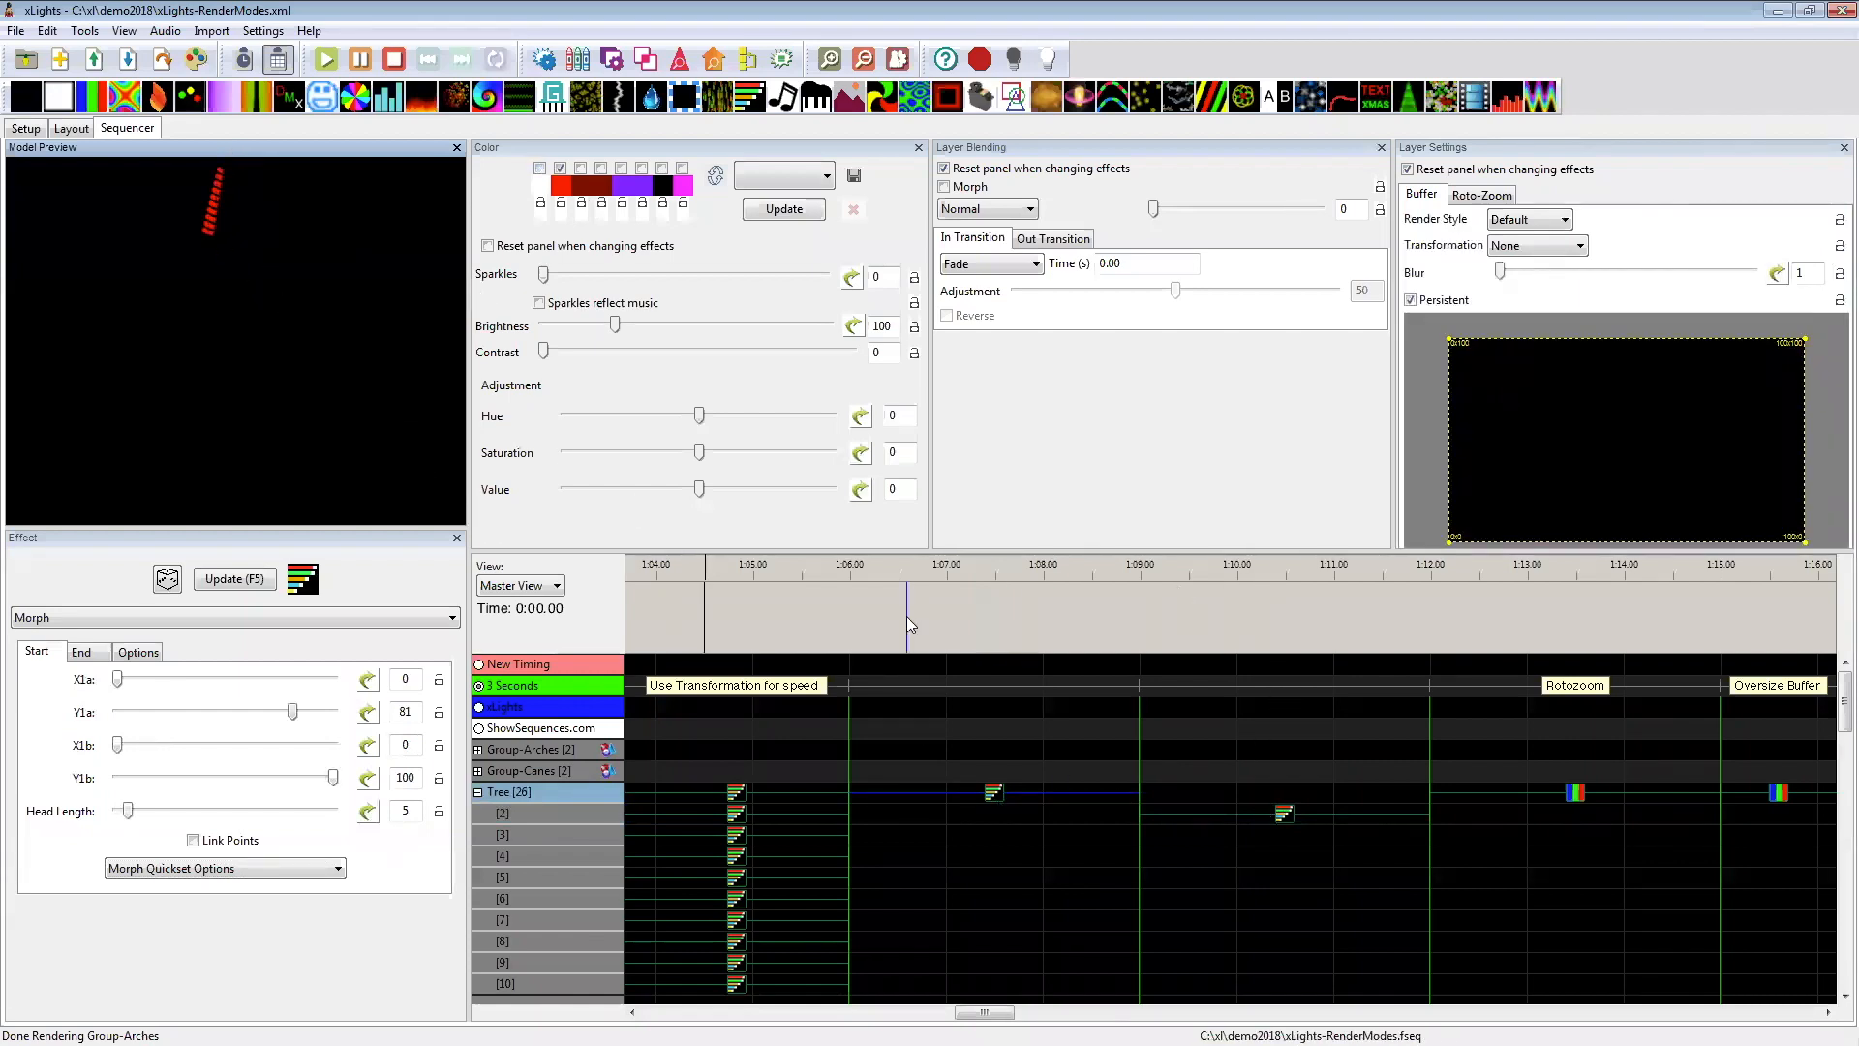
left_click(1285, 814)
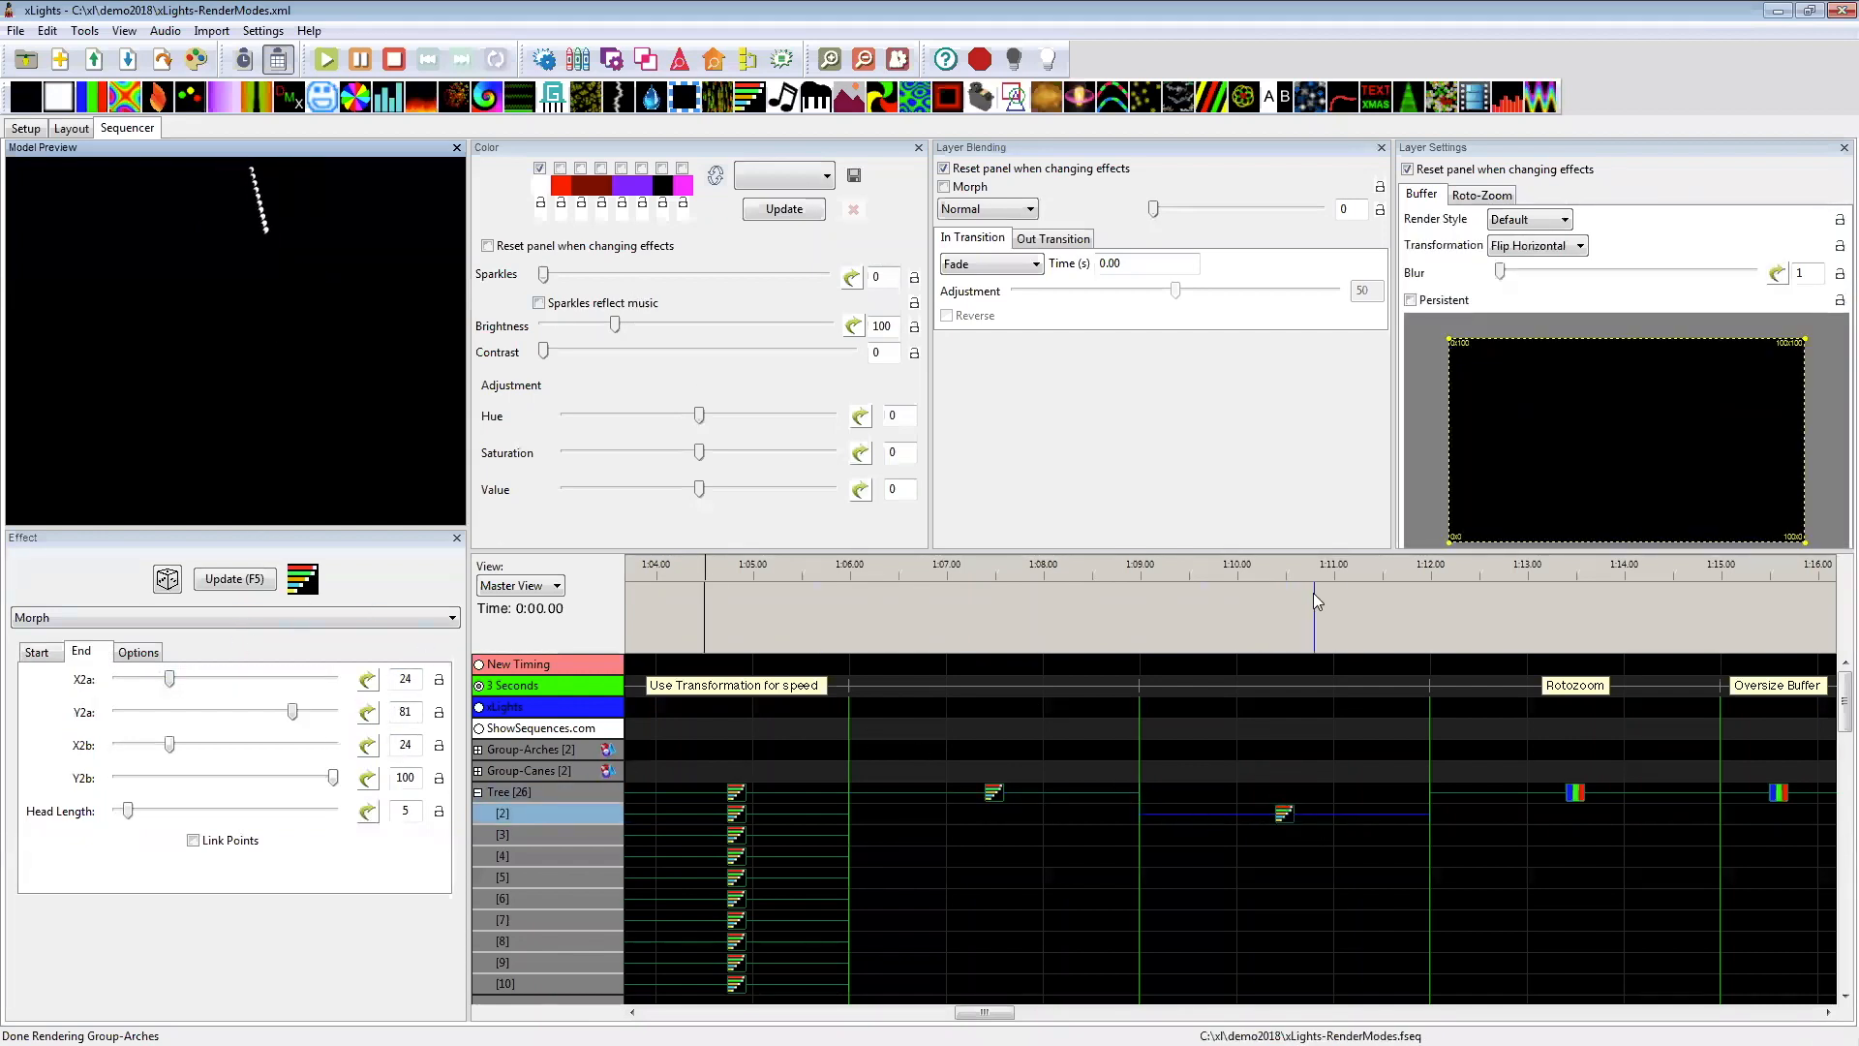
left_click(1513, 248)
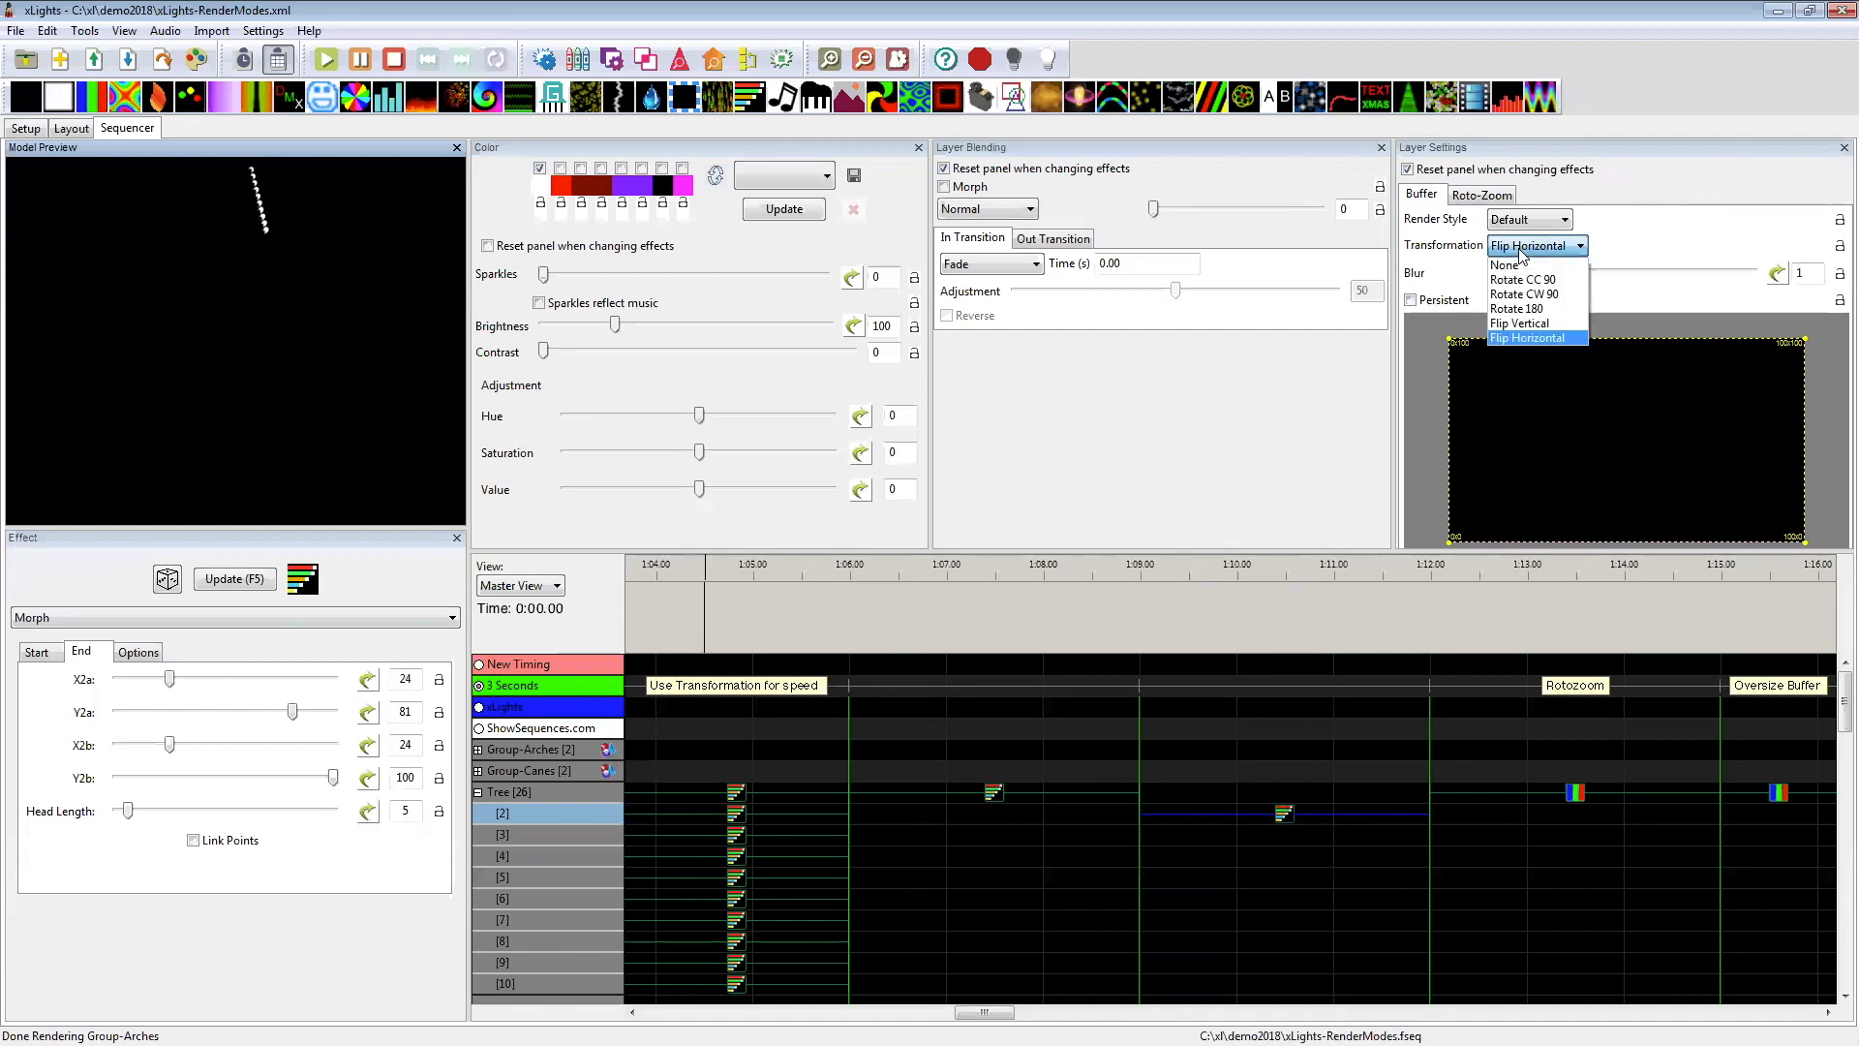
left_click(1511, 248)
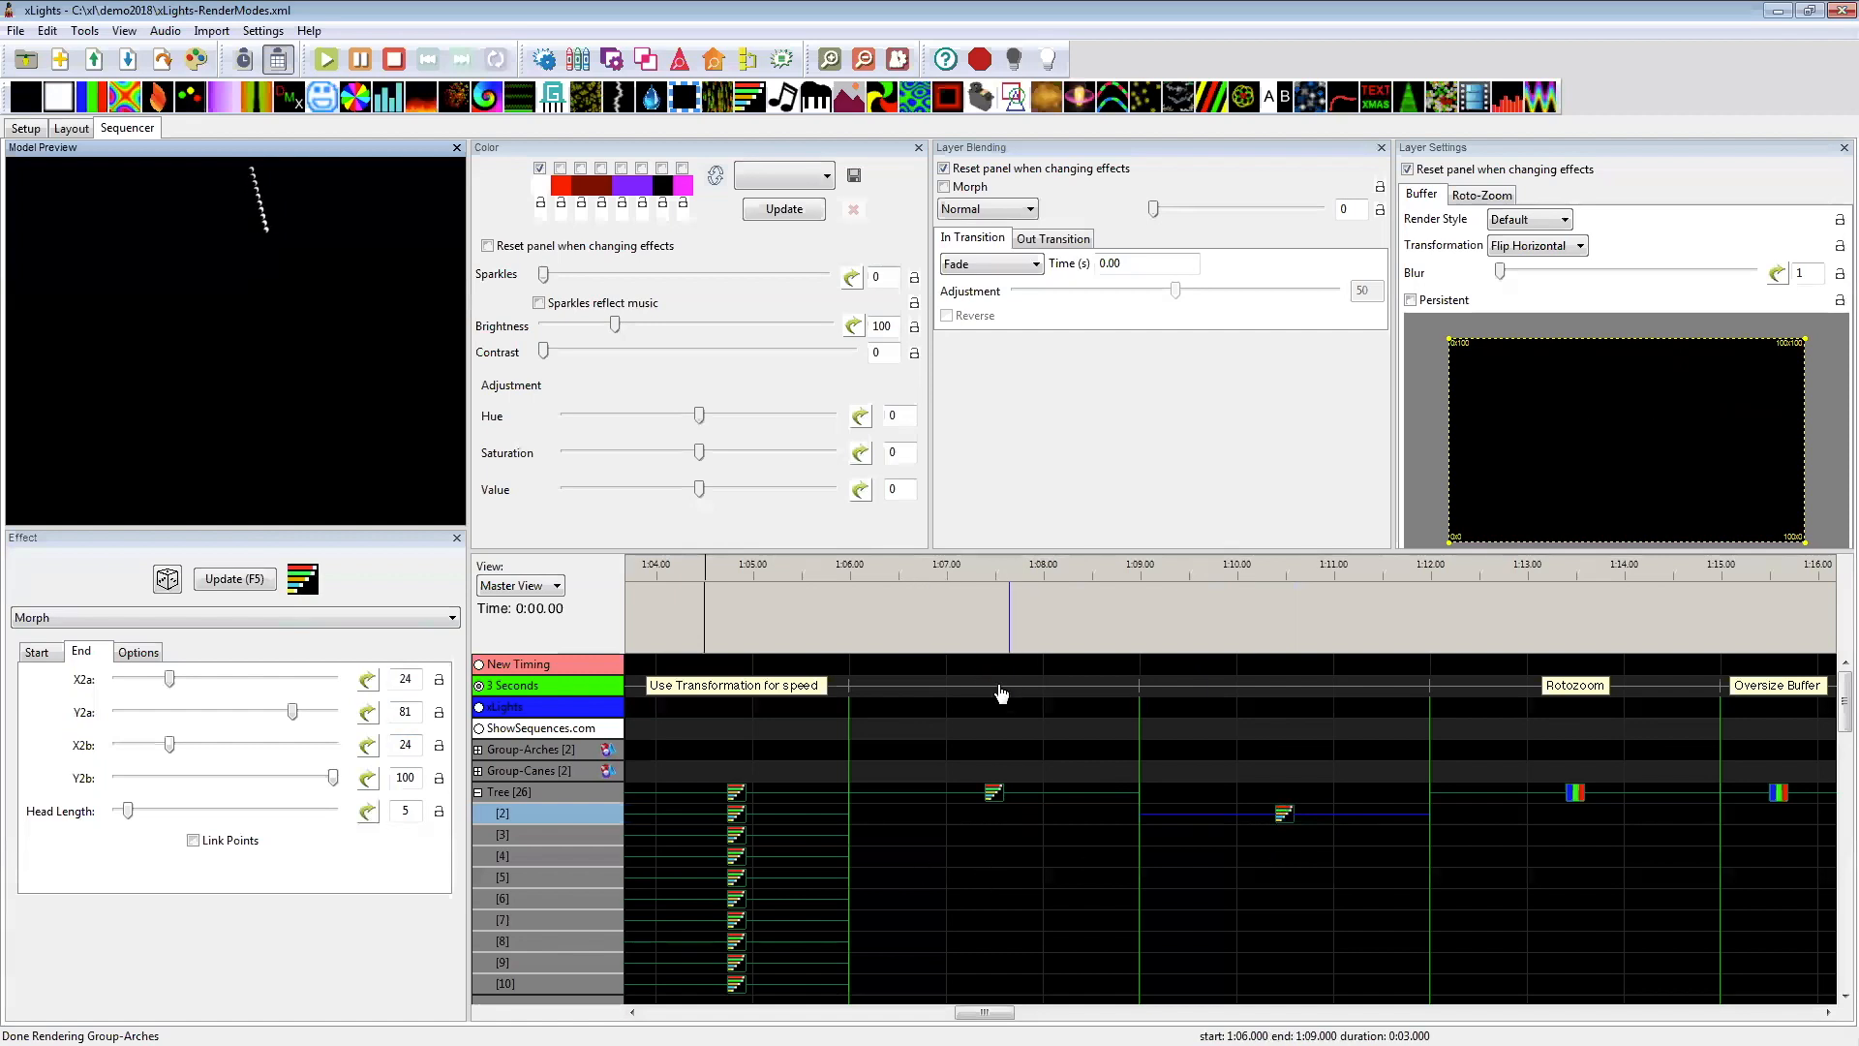
left_click(724, 874)
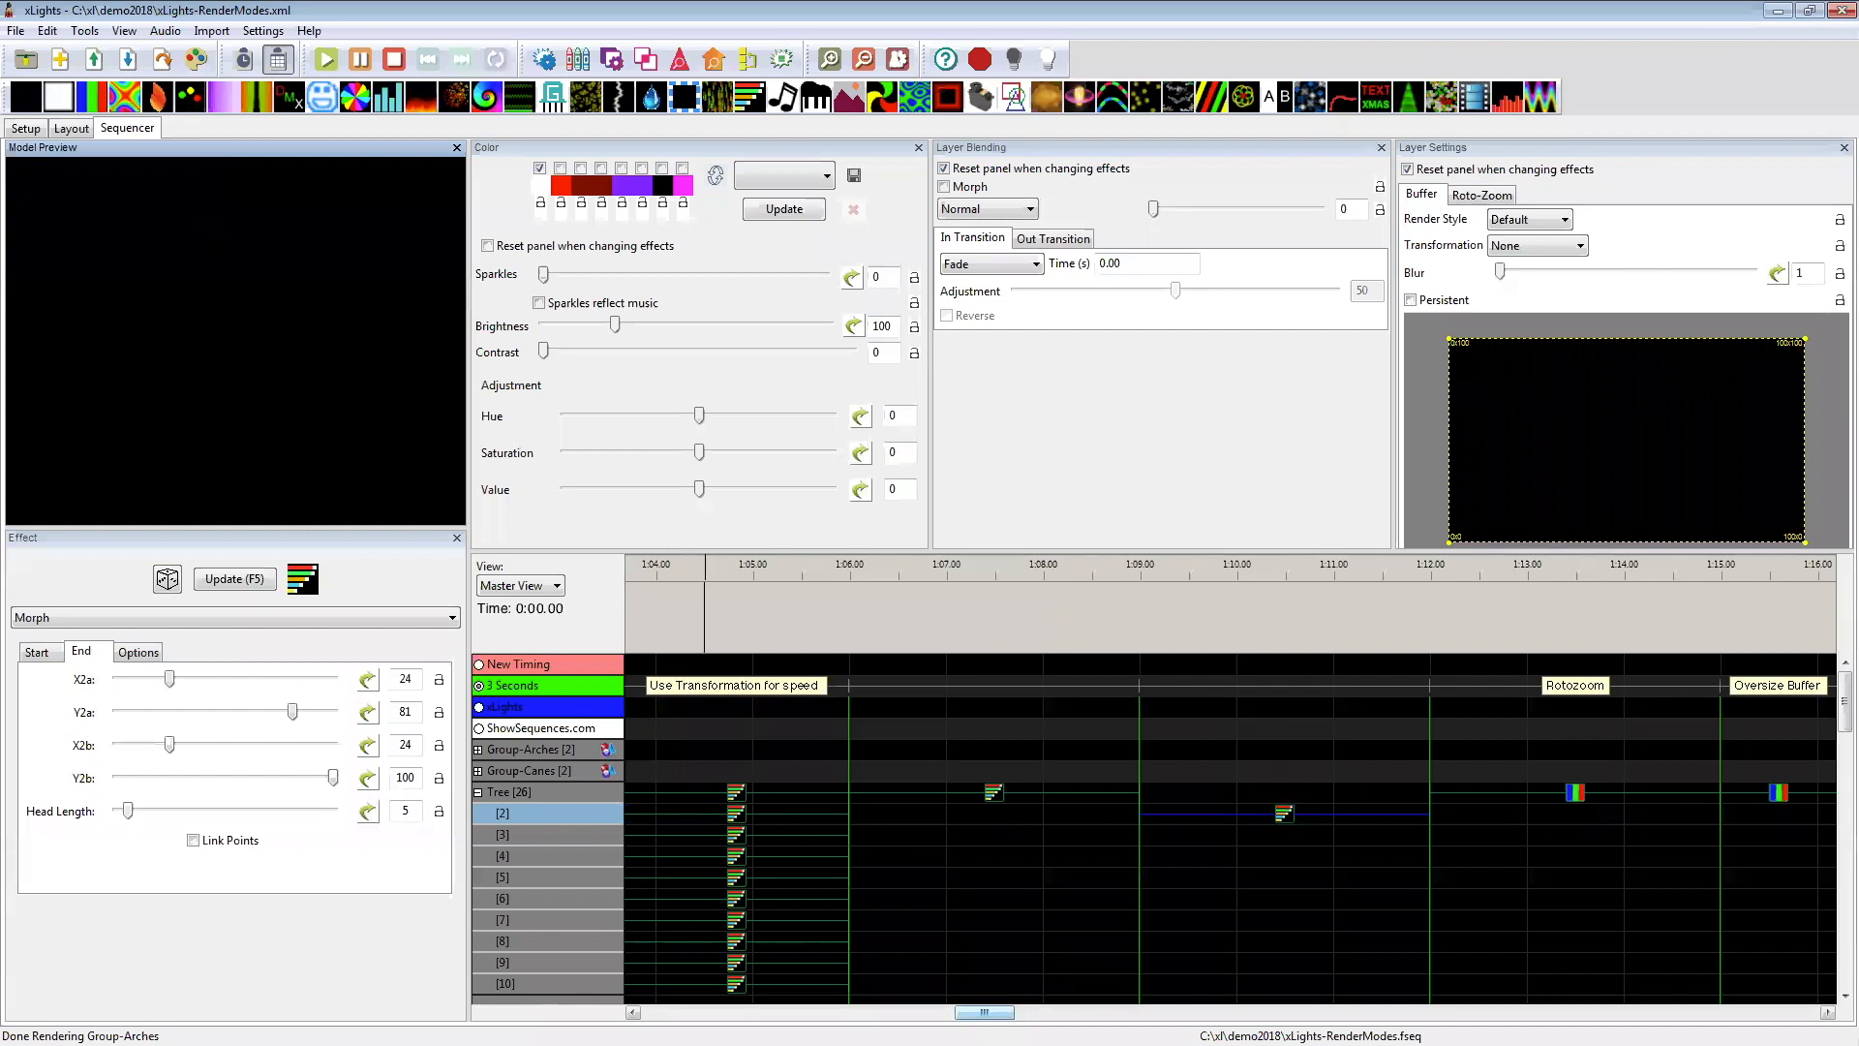
Step: Apply the 1 Rev CW Roto-Zoom preset to the Tree's Bars effect under the Rotozoom label
scroll(1168, 810, "right", 5)
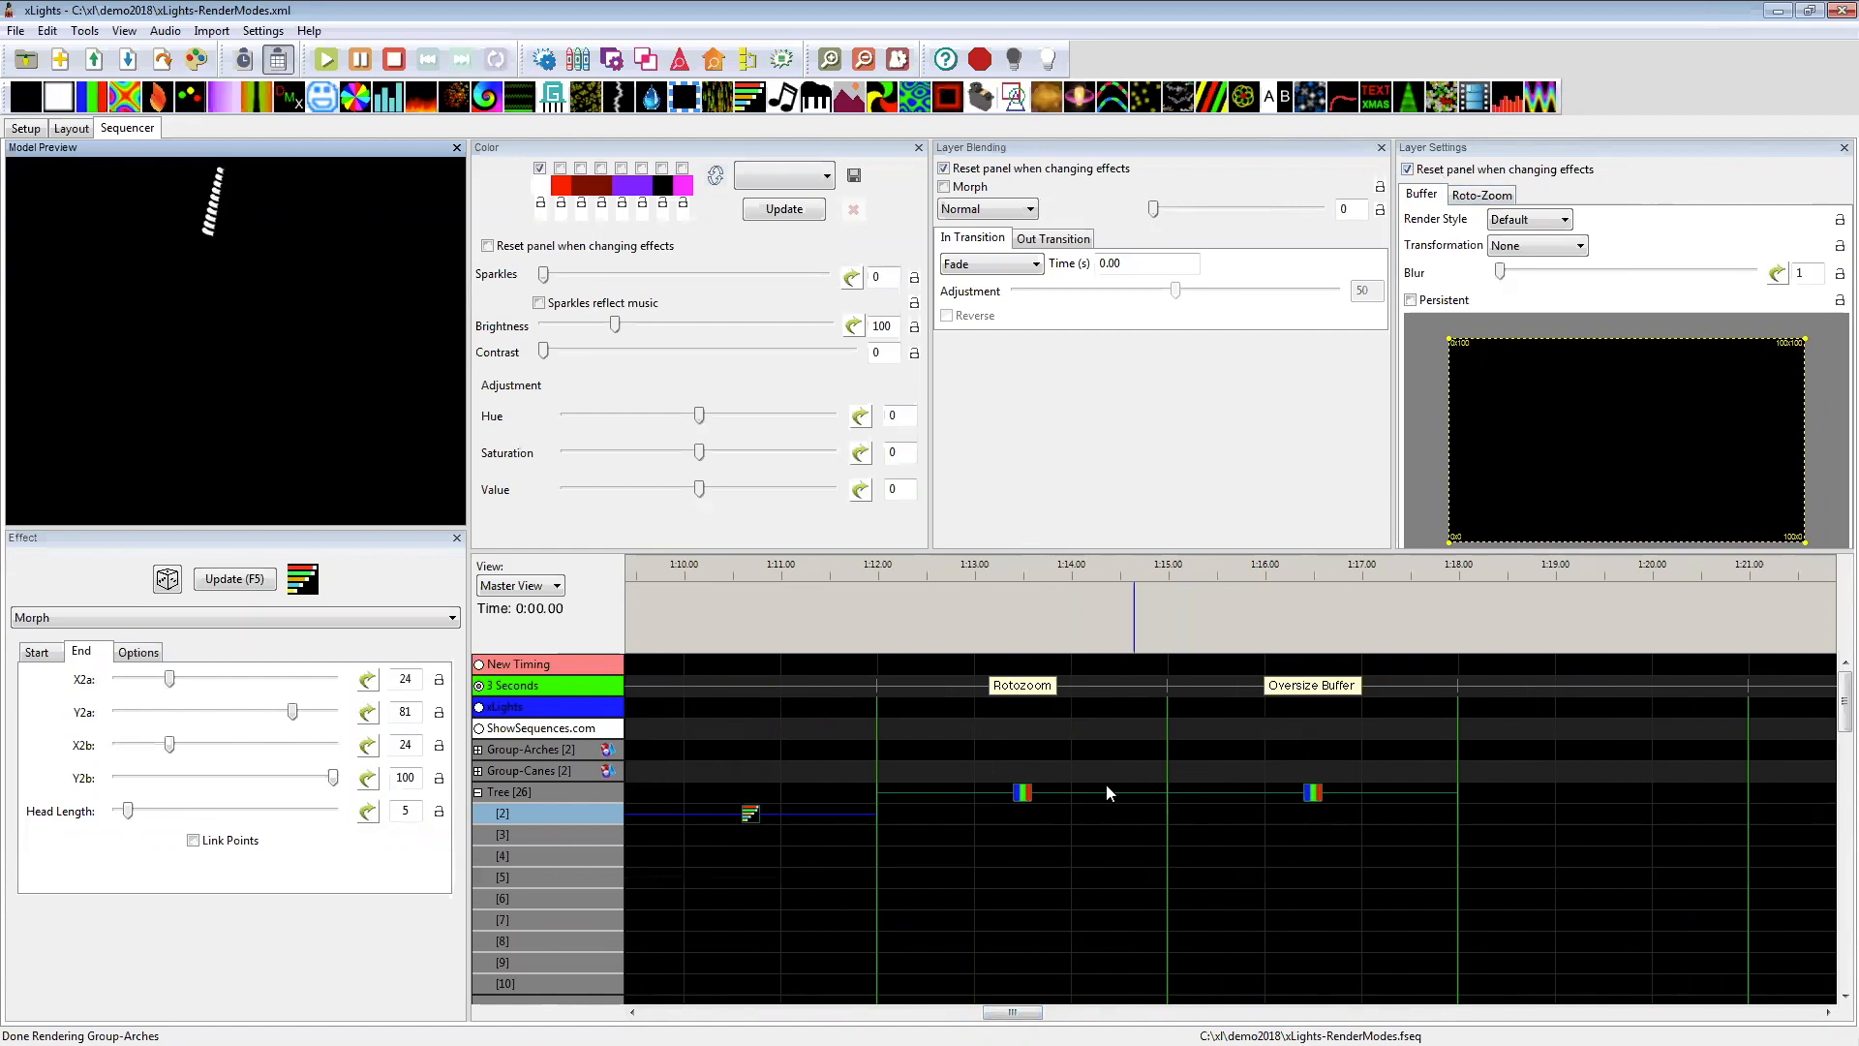
left_click(1025, 800)
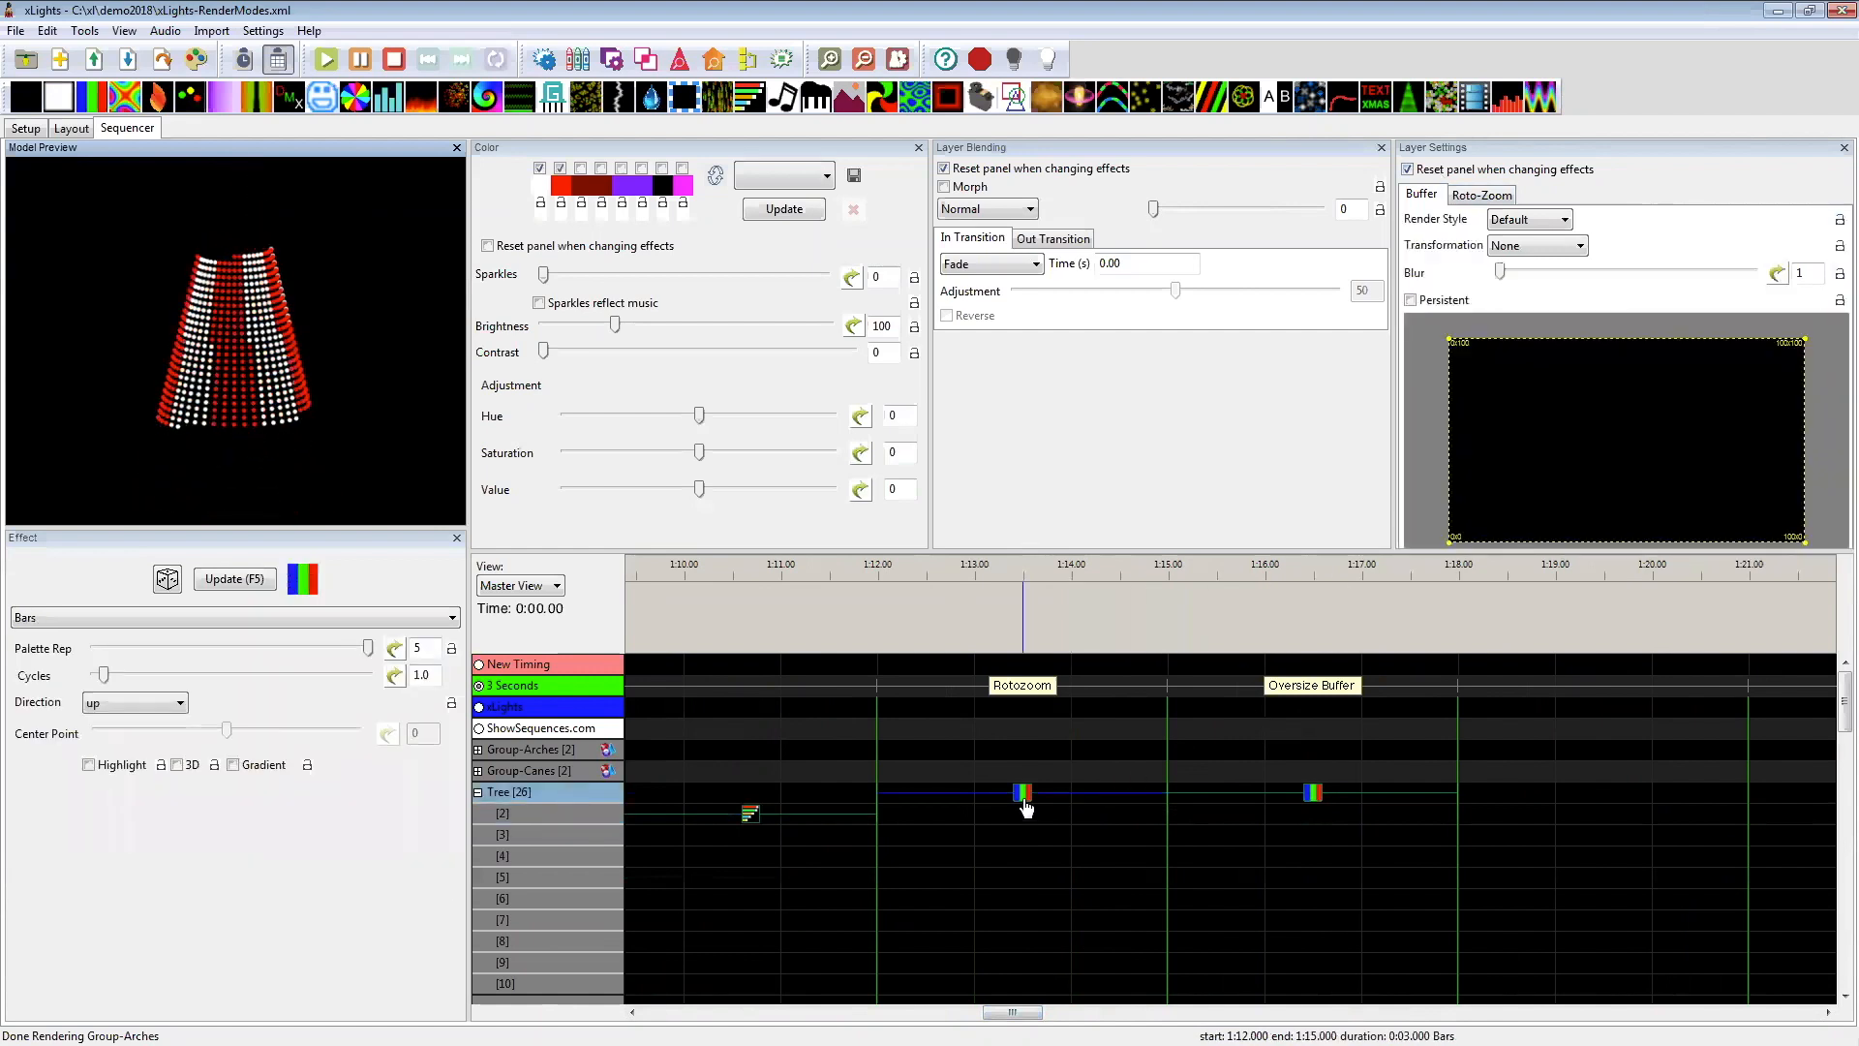
left_click(1504, 197)
left_click(1540, 223)
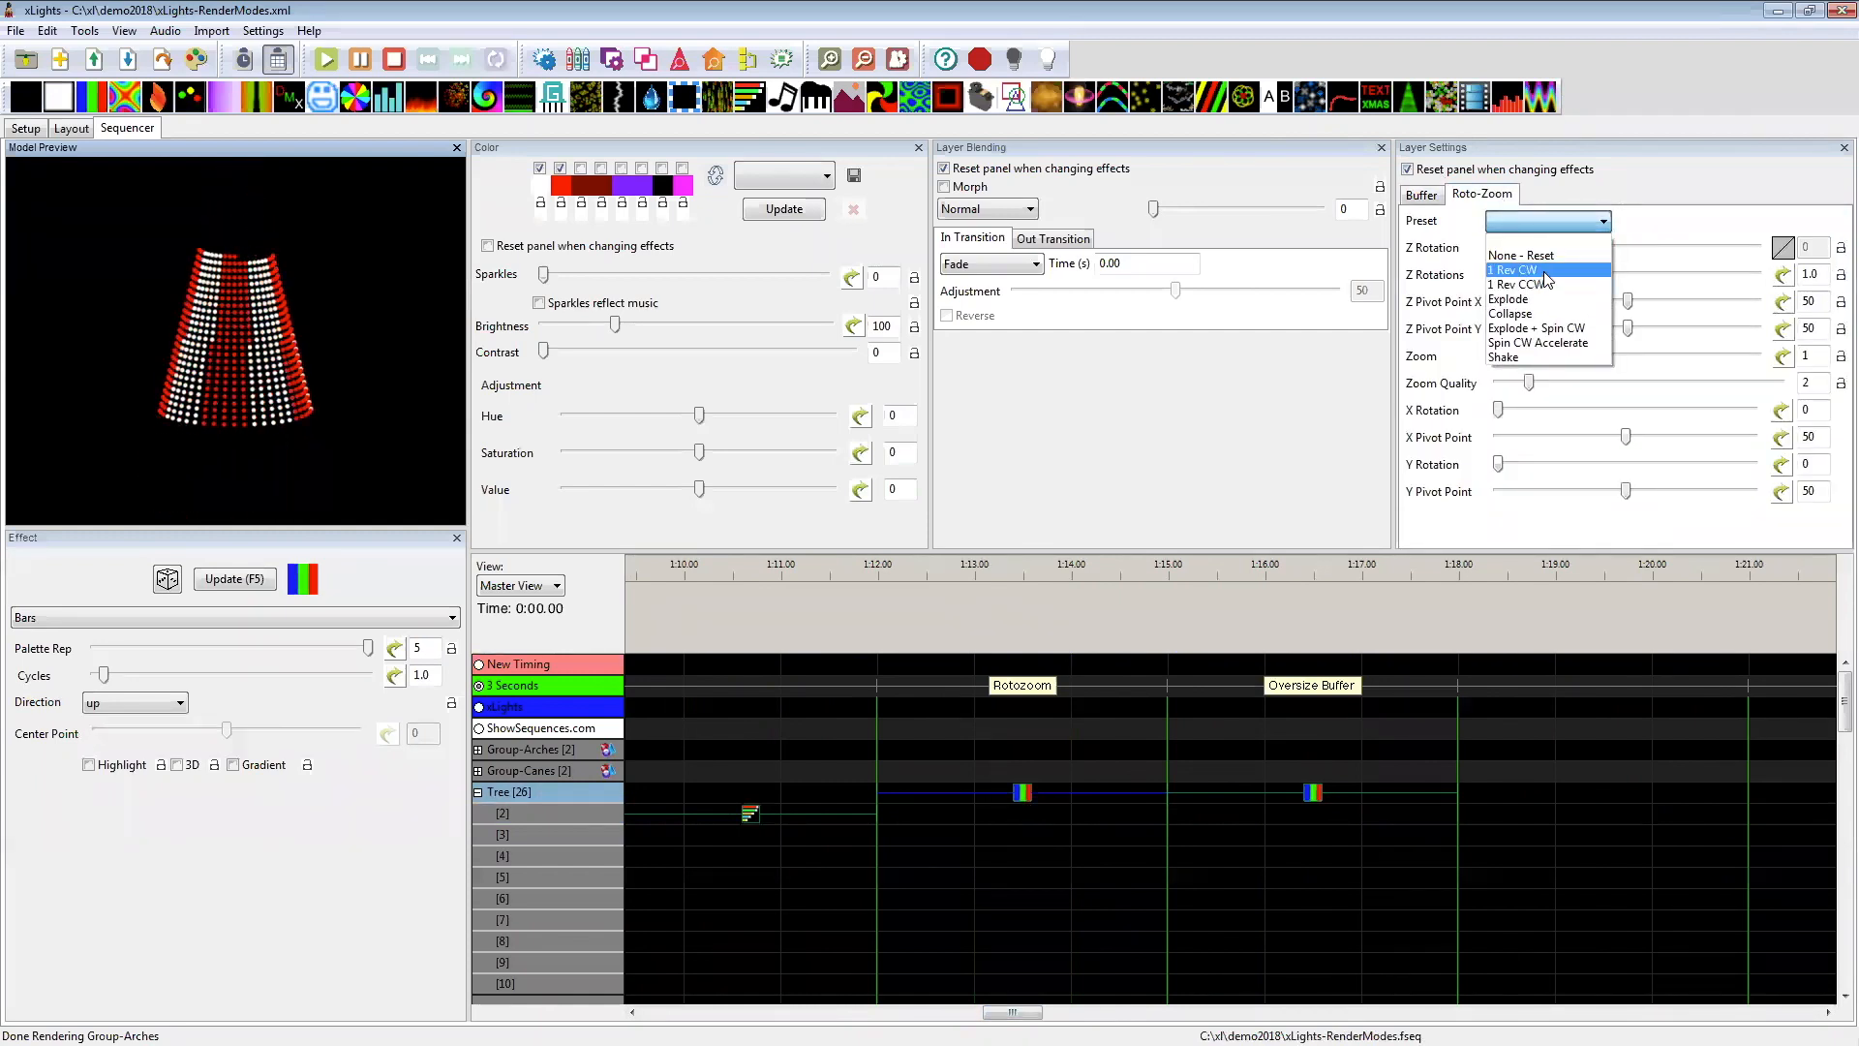
left_click(1545, 272)
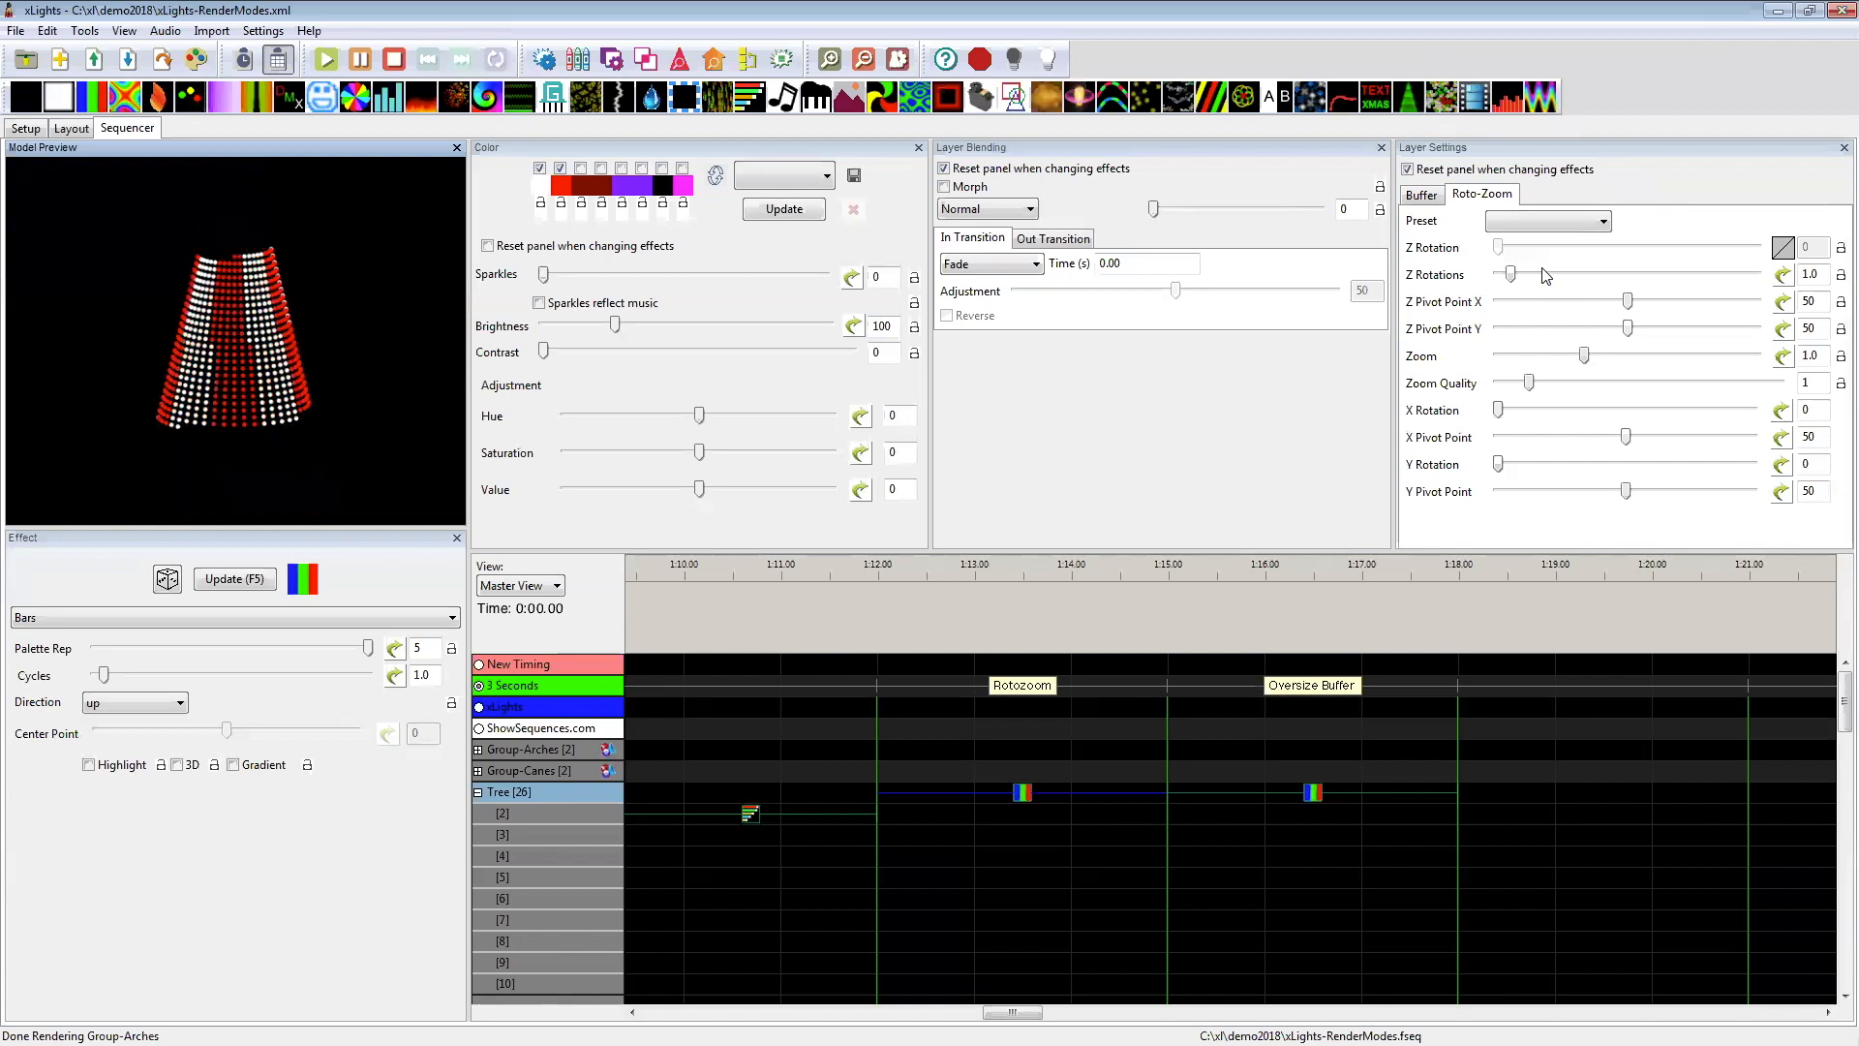
Step: Apply the Oversize buffer option to the Tree's Bars effect under the Oversize Buffer label
left_click(1316, 800)
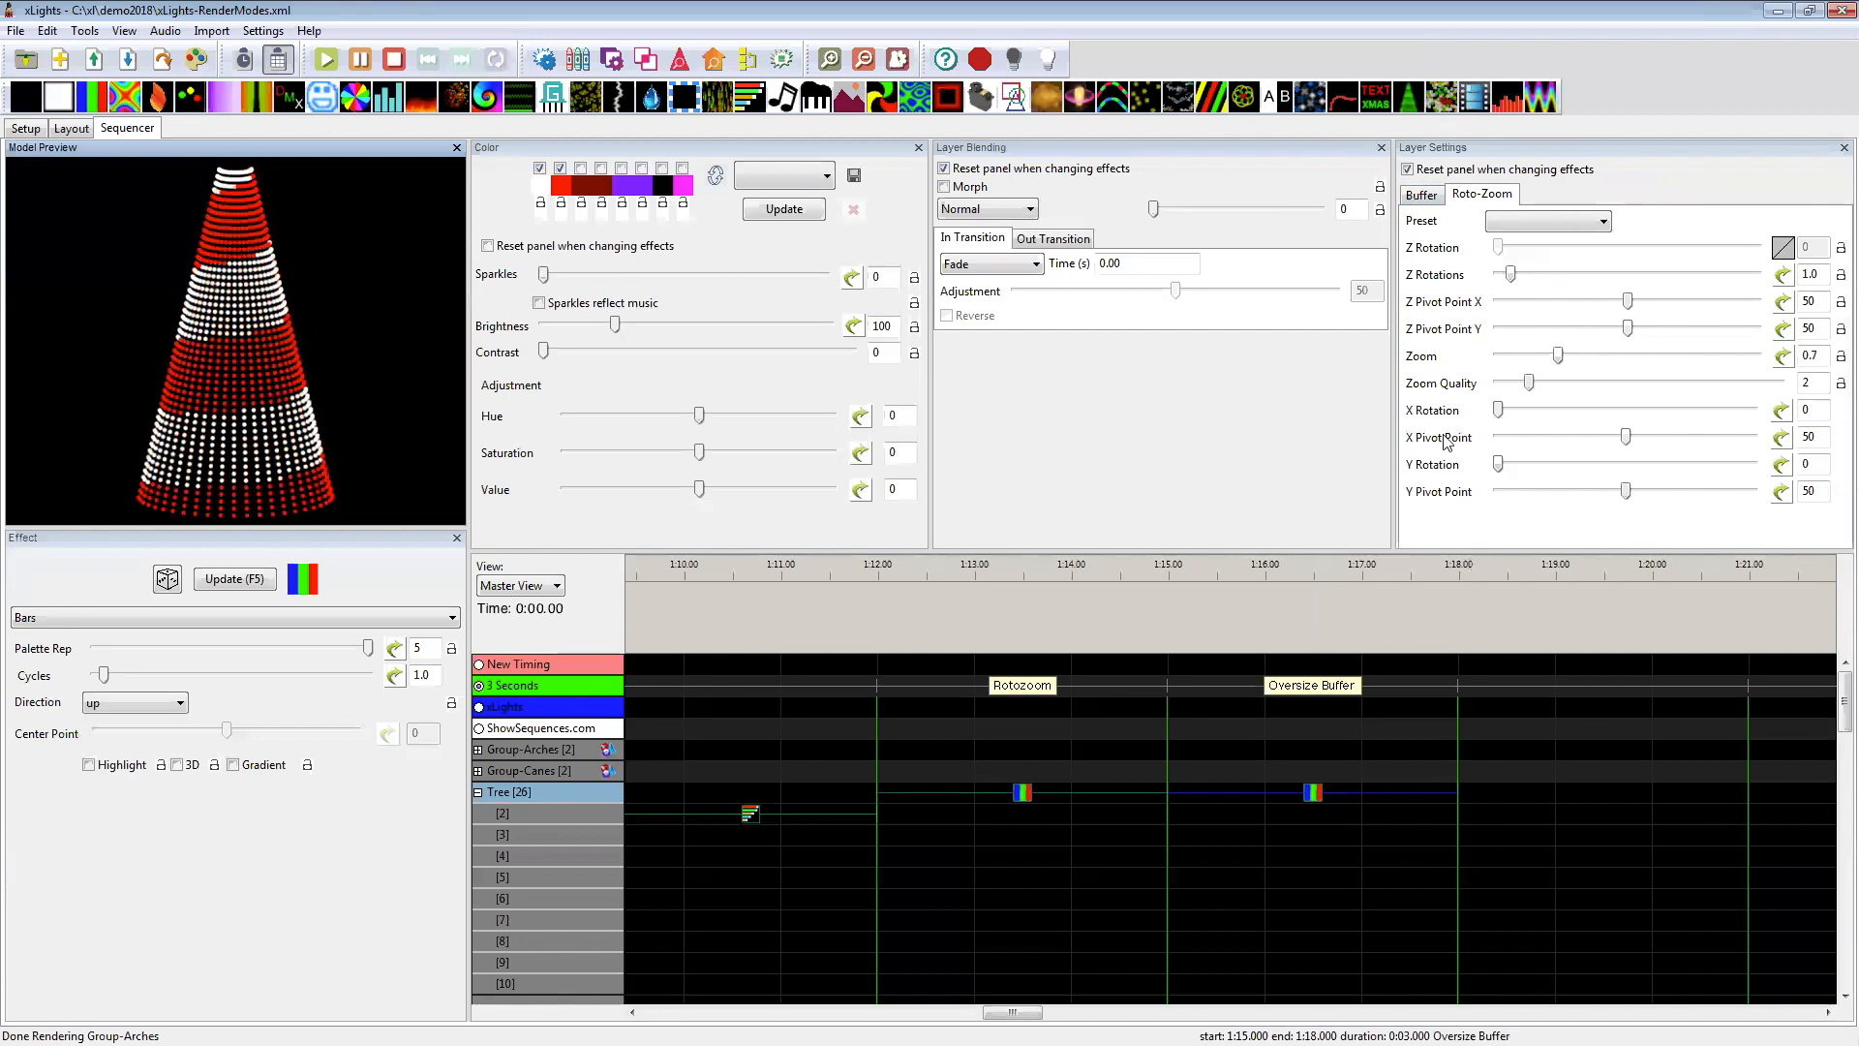
left_click(1420, 196)
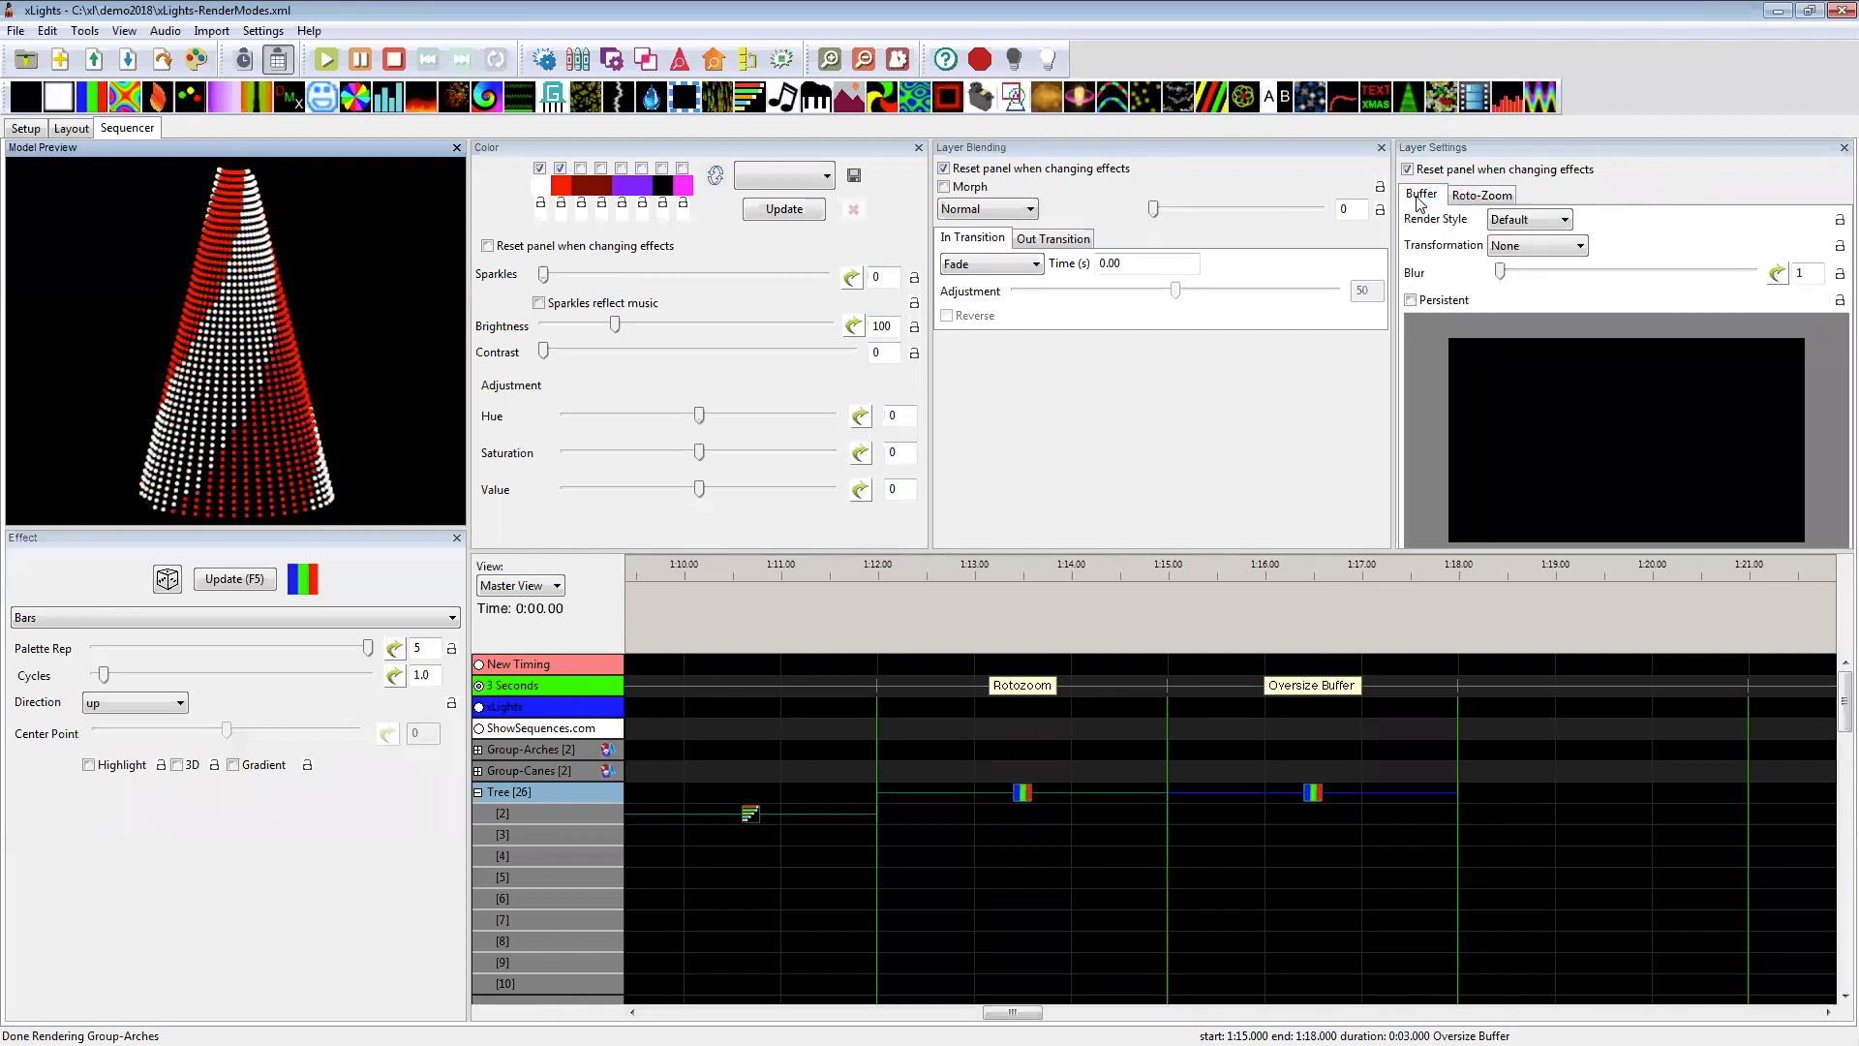
right_click(1504, 366)
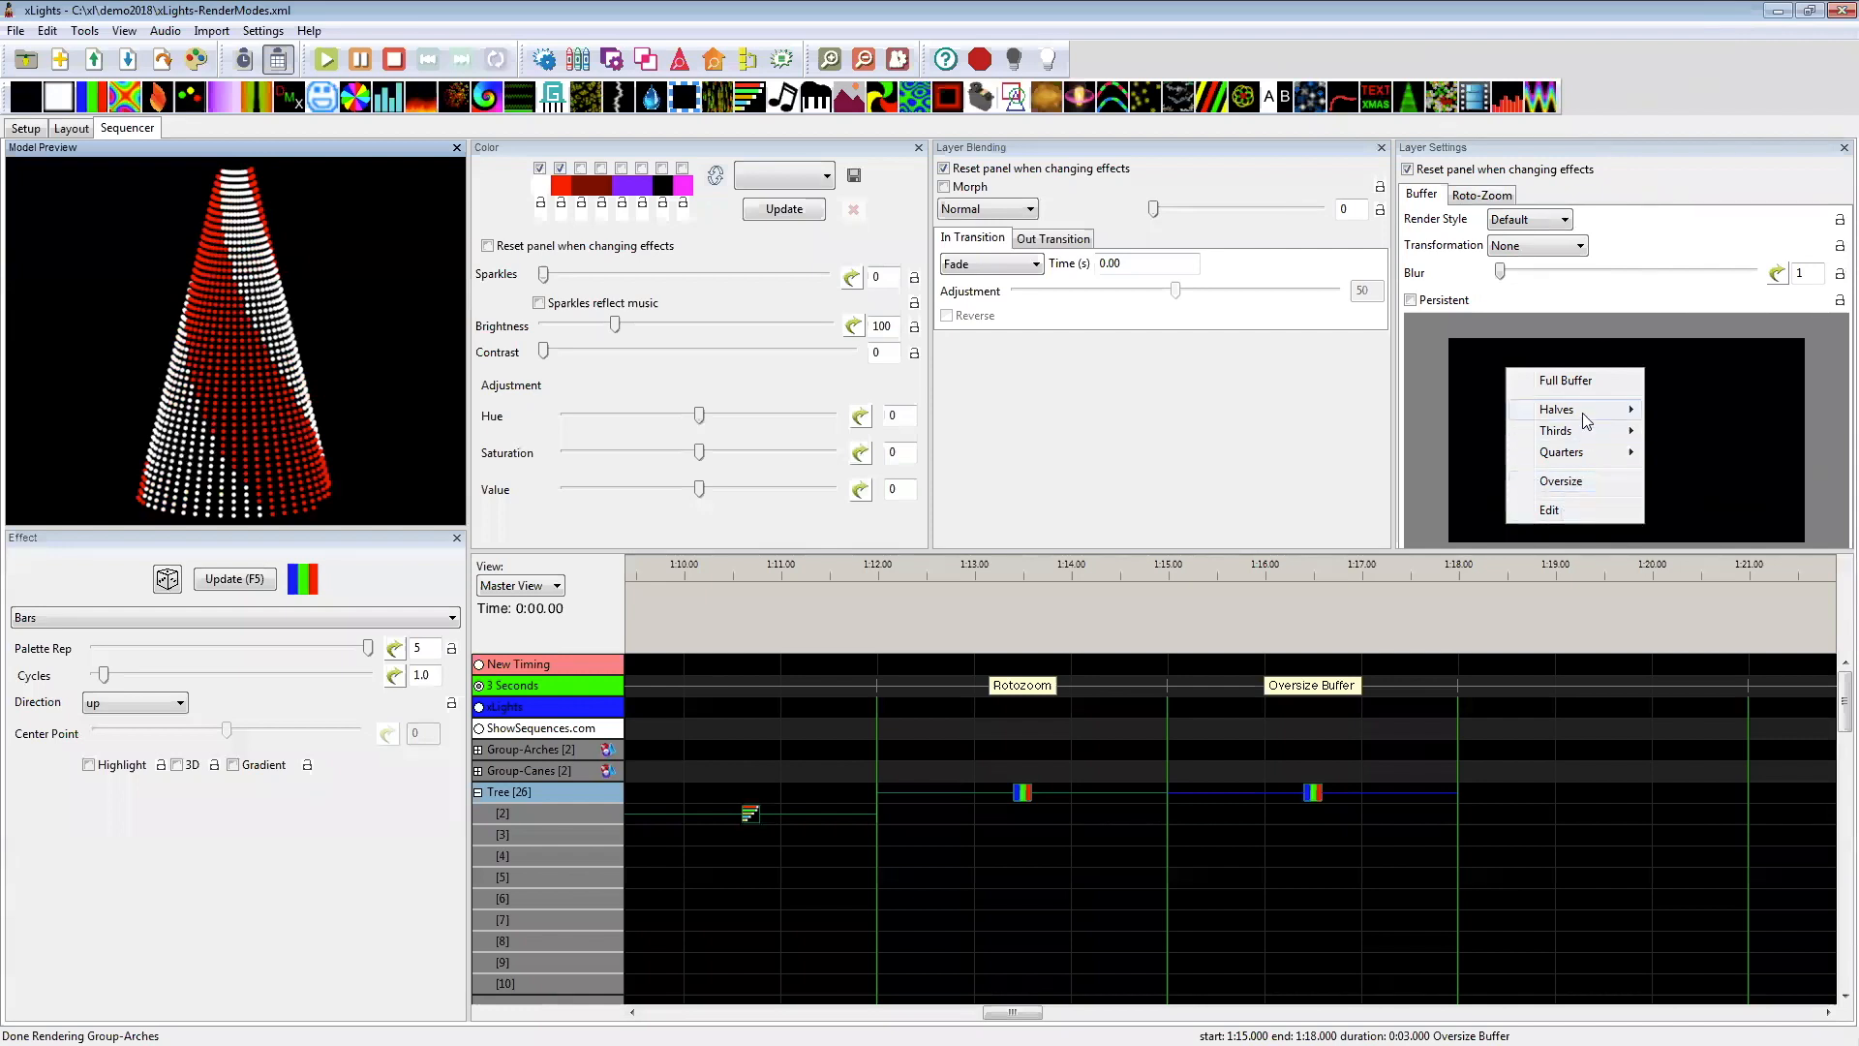
mouse_move(1584, 412)
left_click(1562, 485)
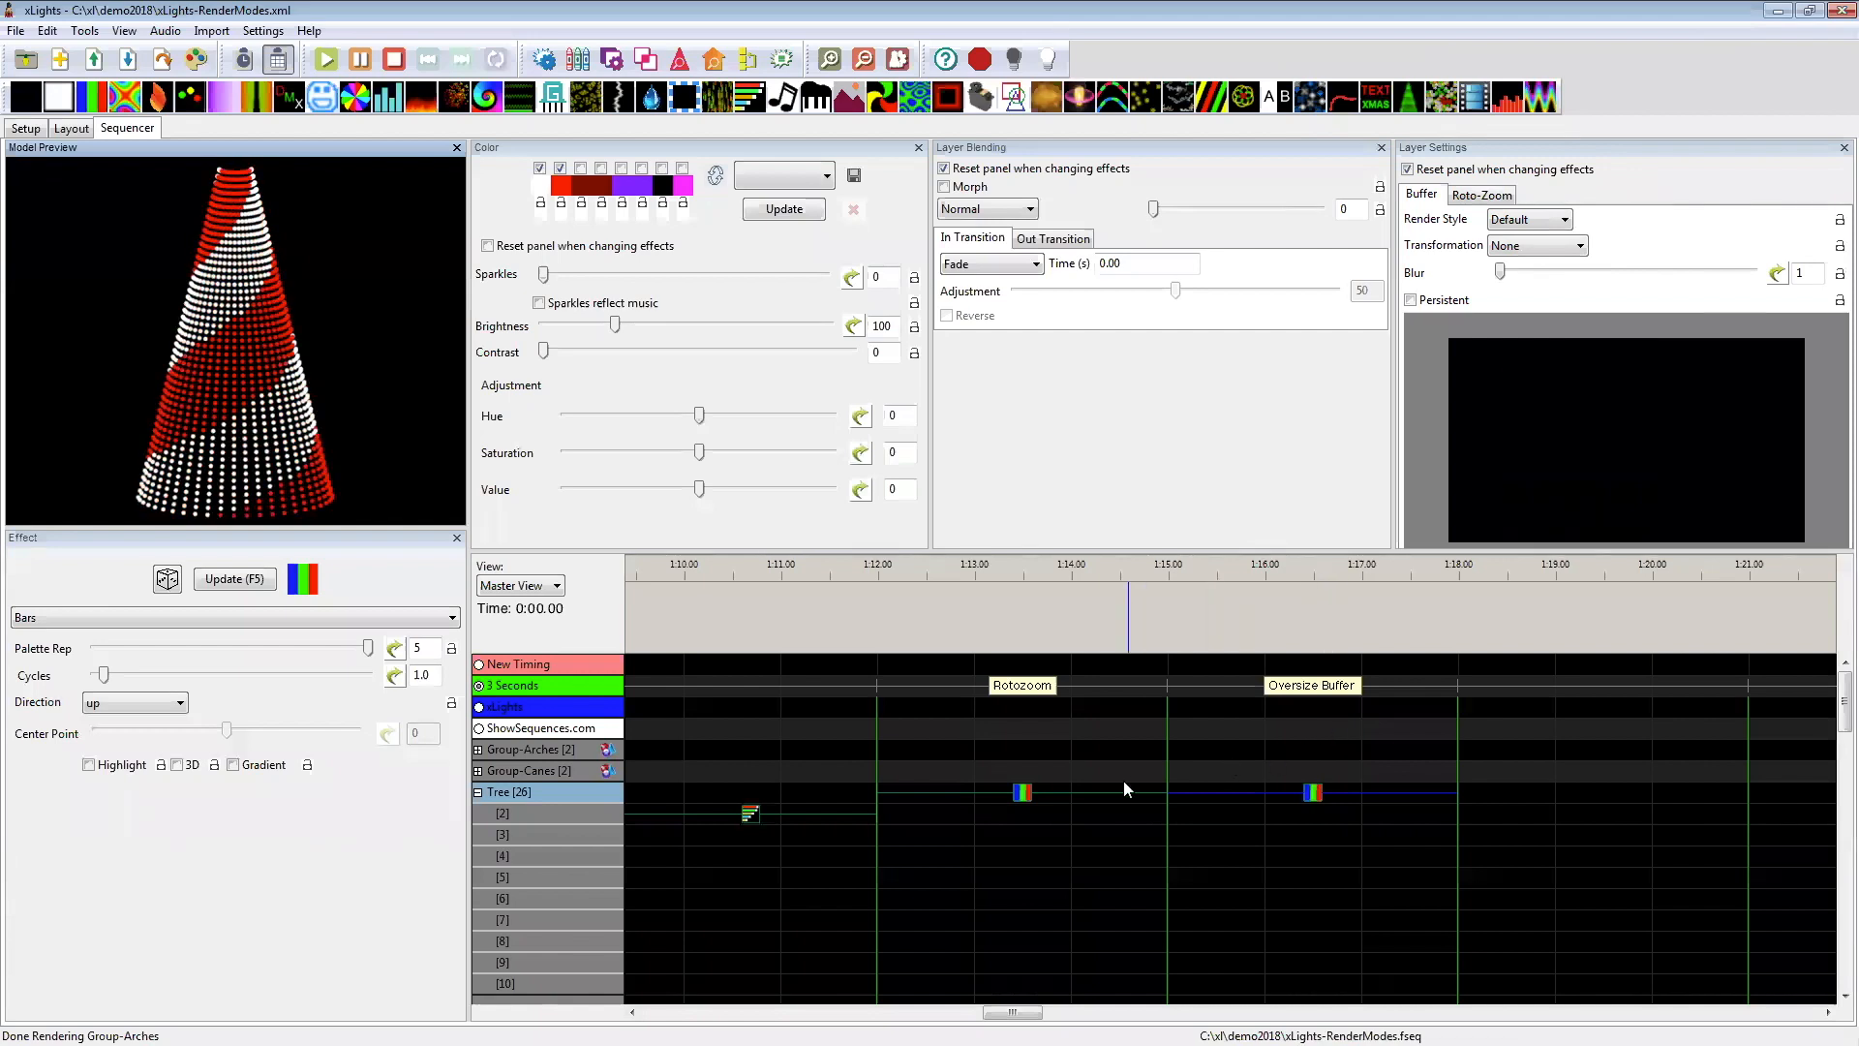
Step: Set Palette Rep to 2 for the Tree's Bars effect under the Rotozoom label
left_click(1033, 792)
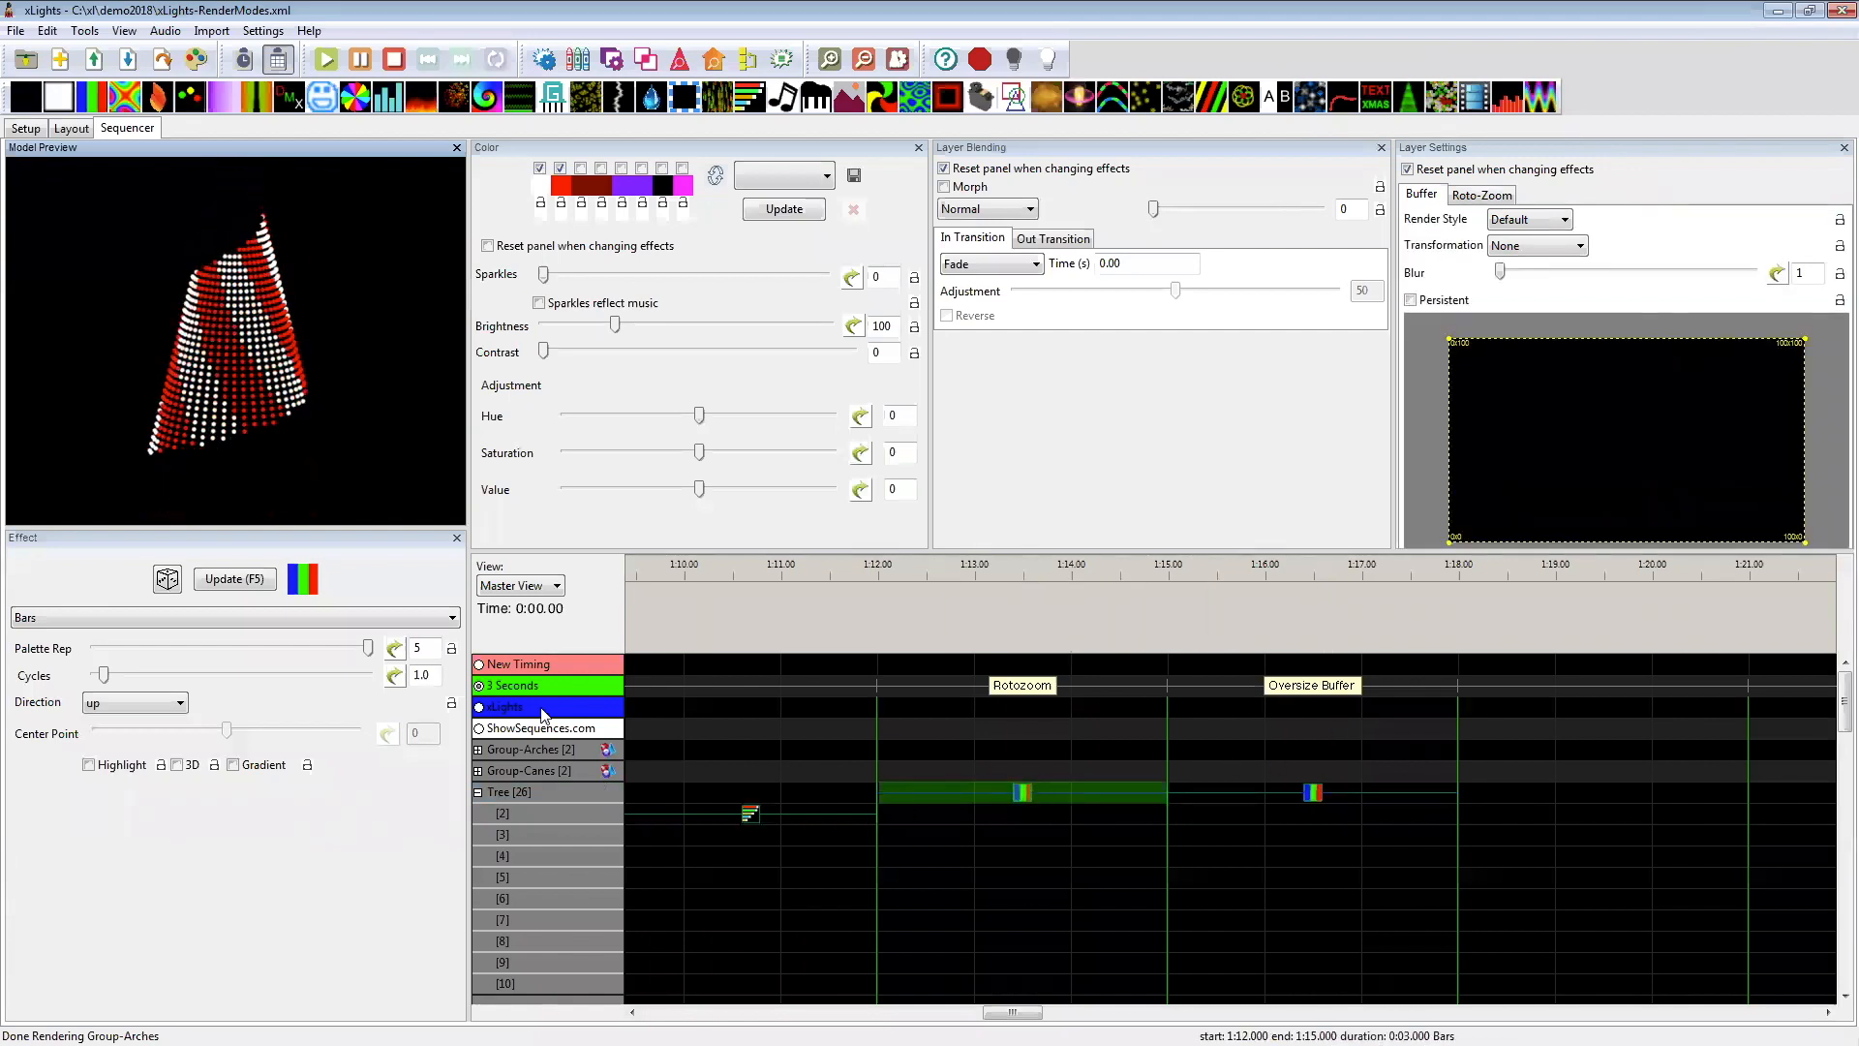
left_click(151, 643)
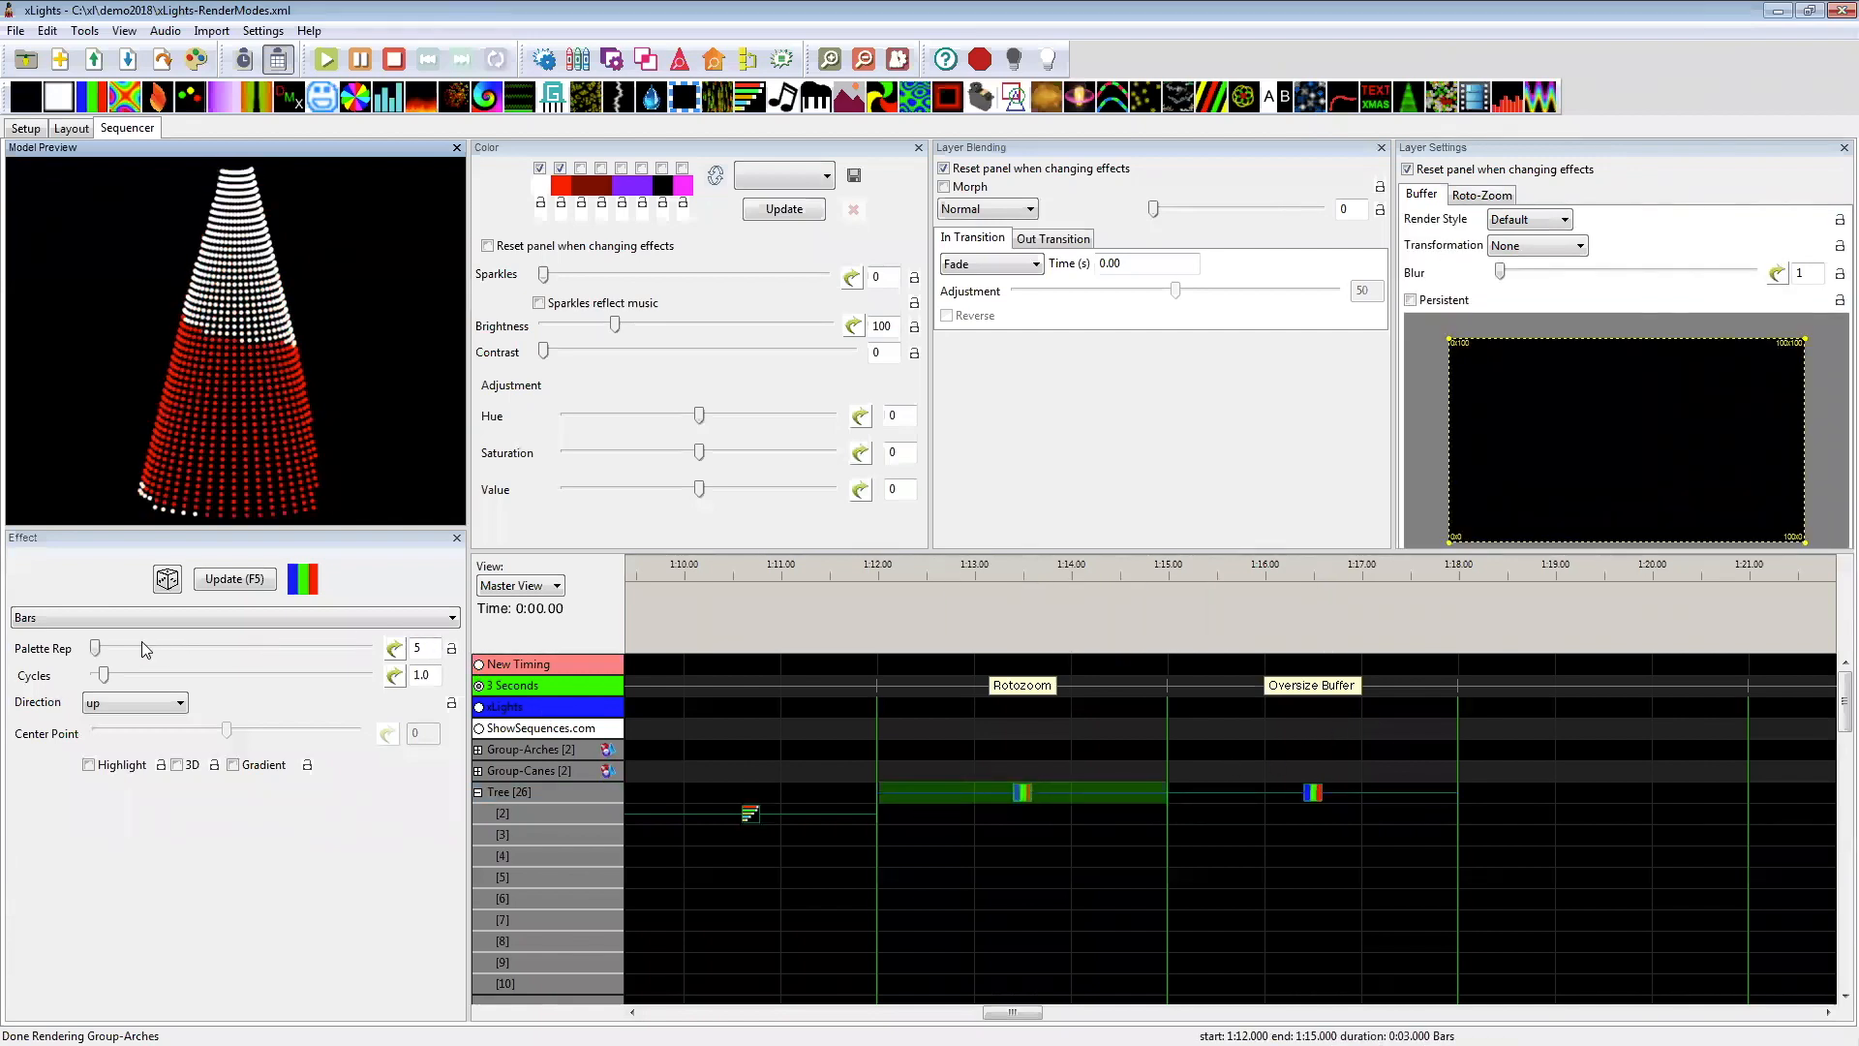
left_click_drag(99, 647, 110, 648)
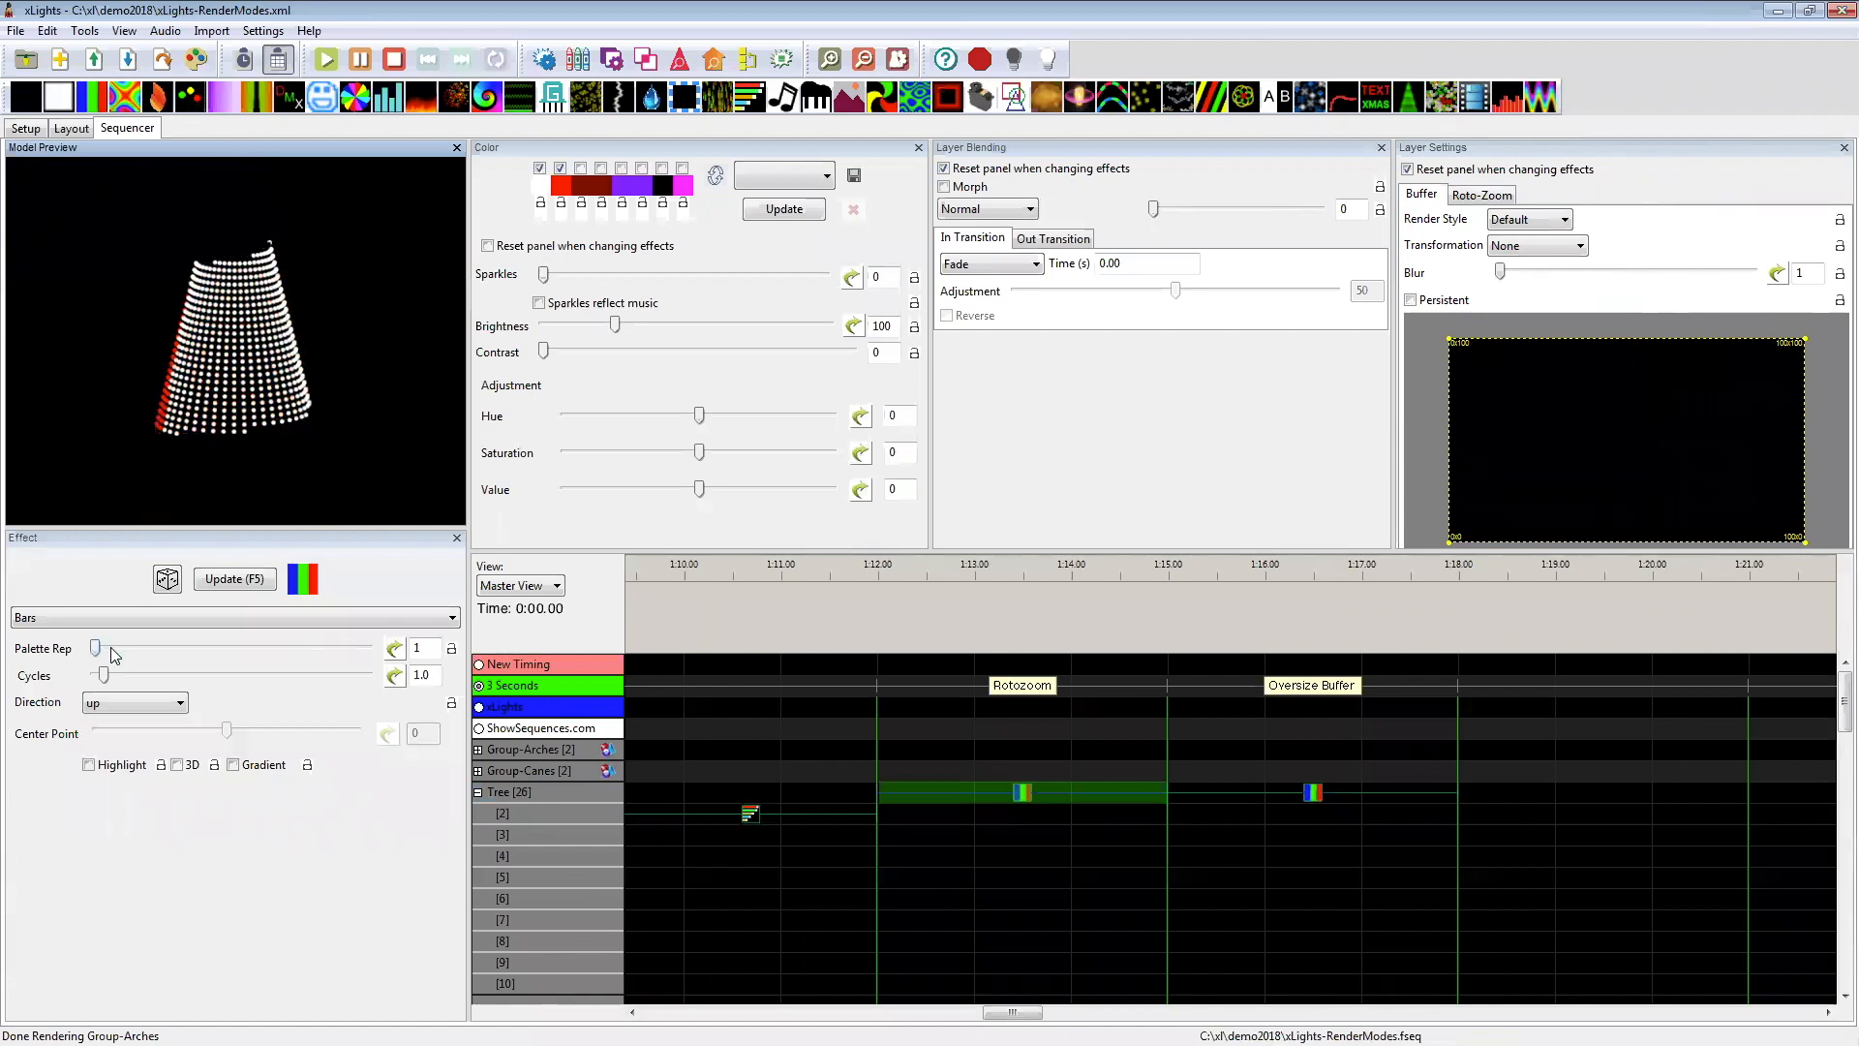
double_click(408, 650)
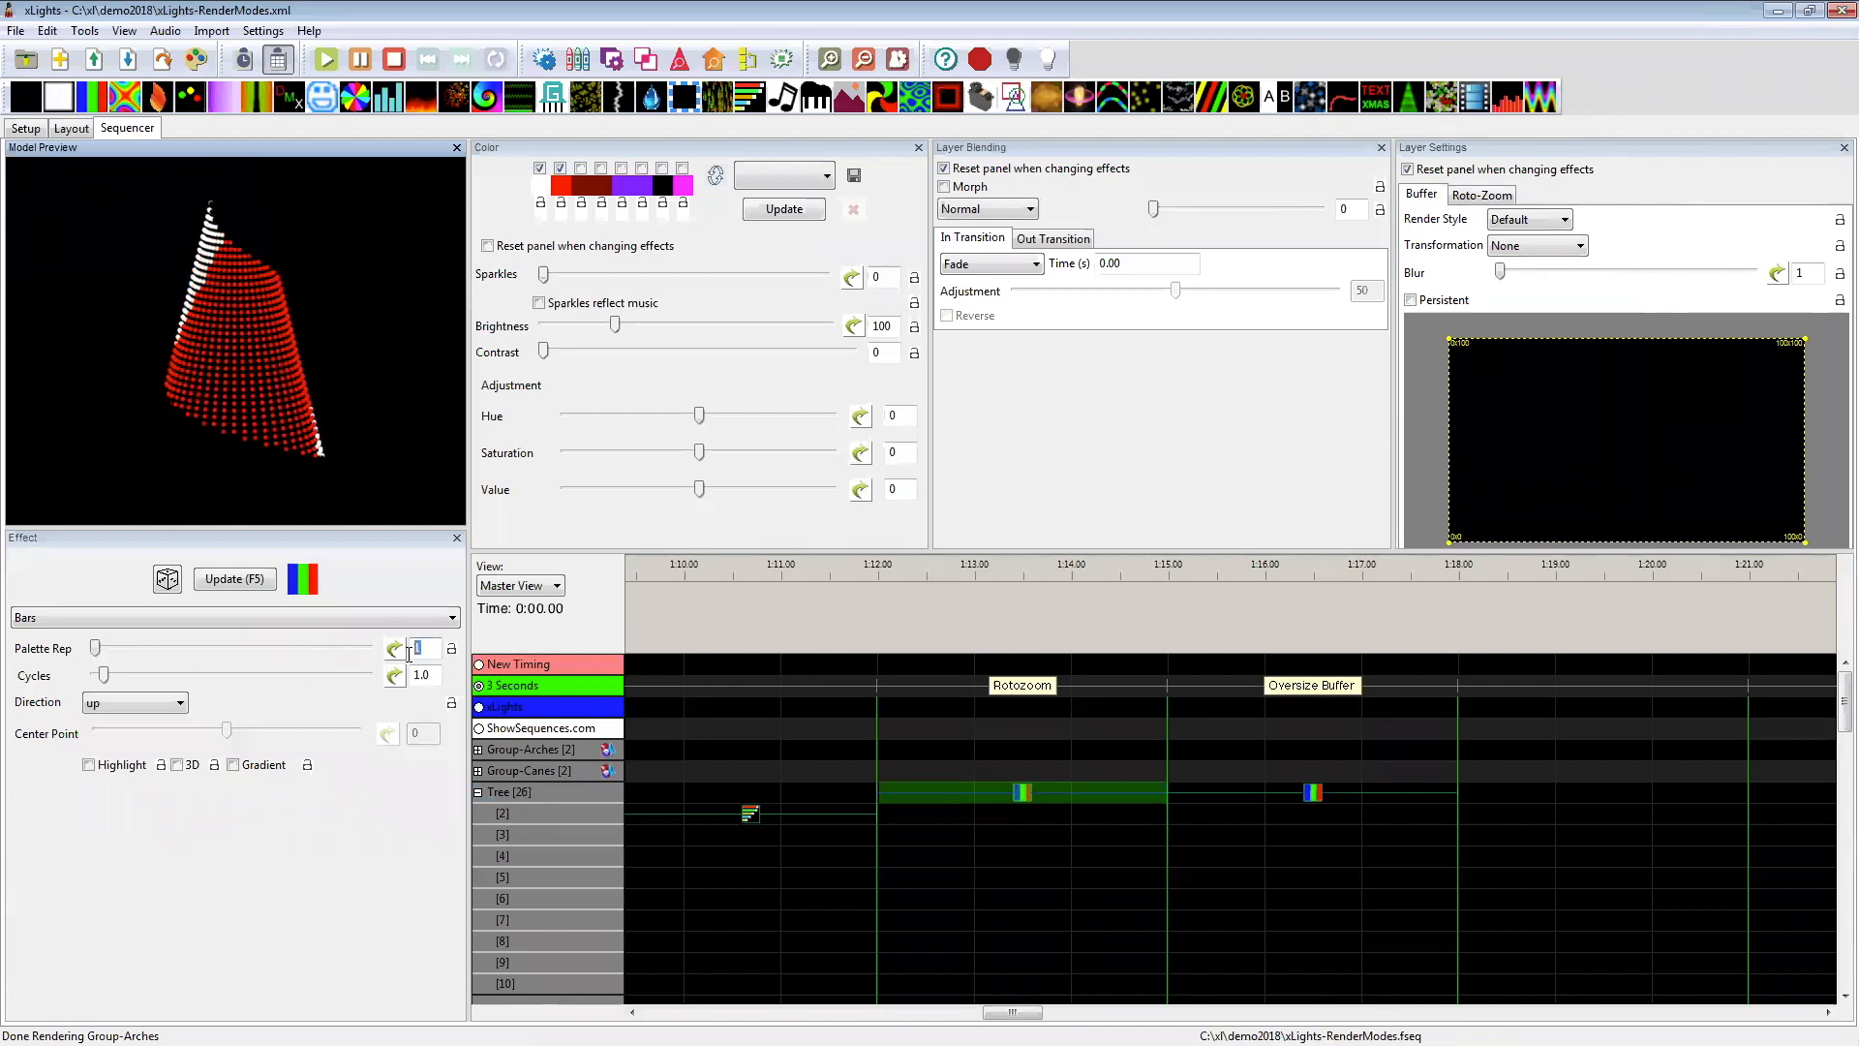
type("2")
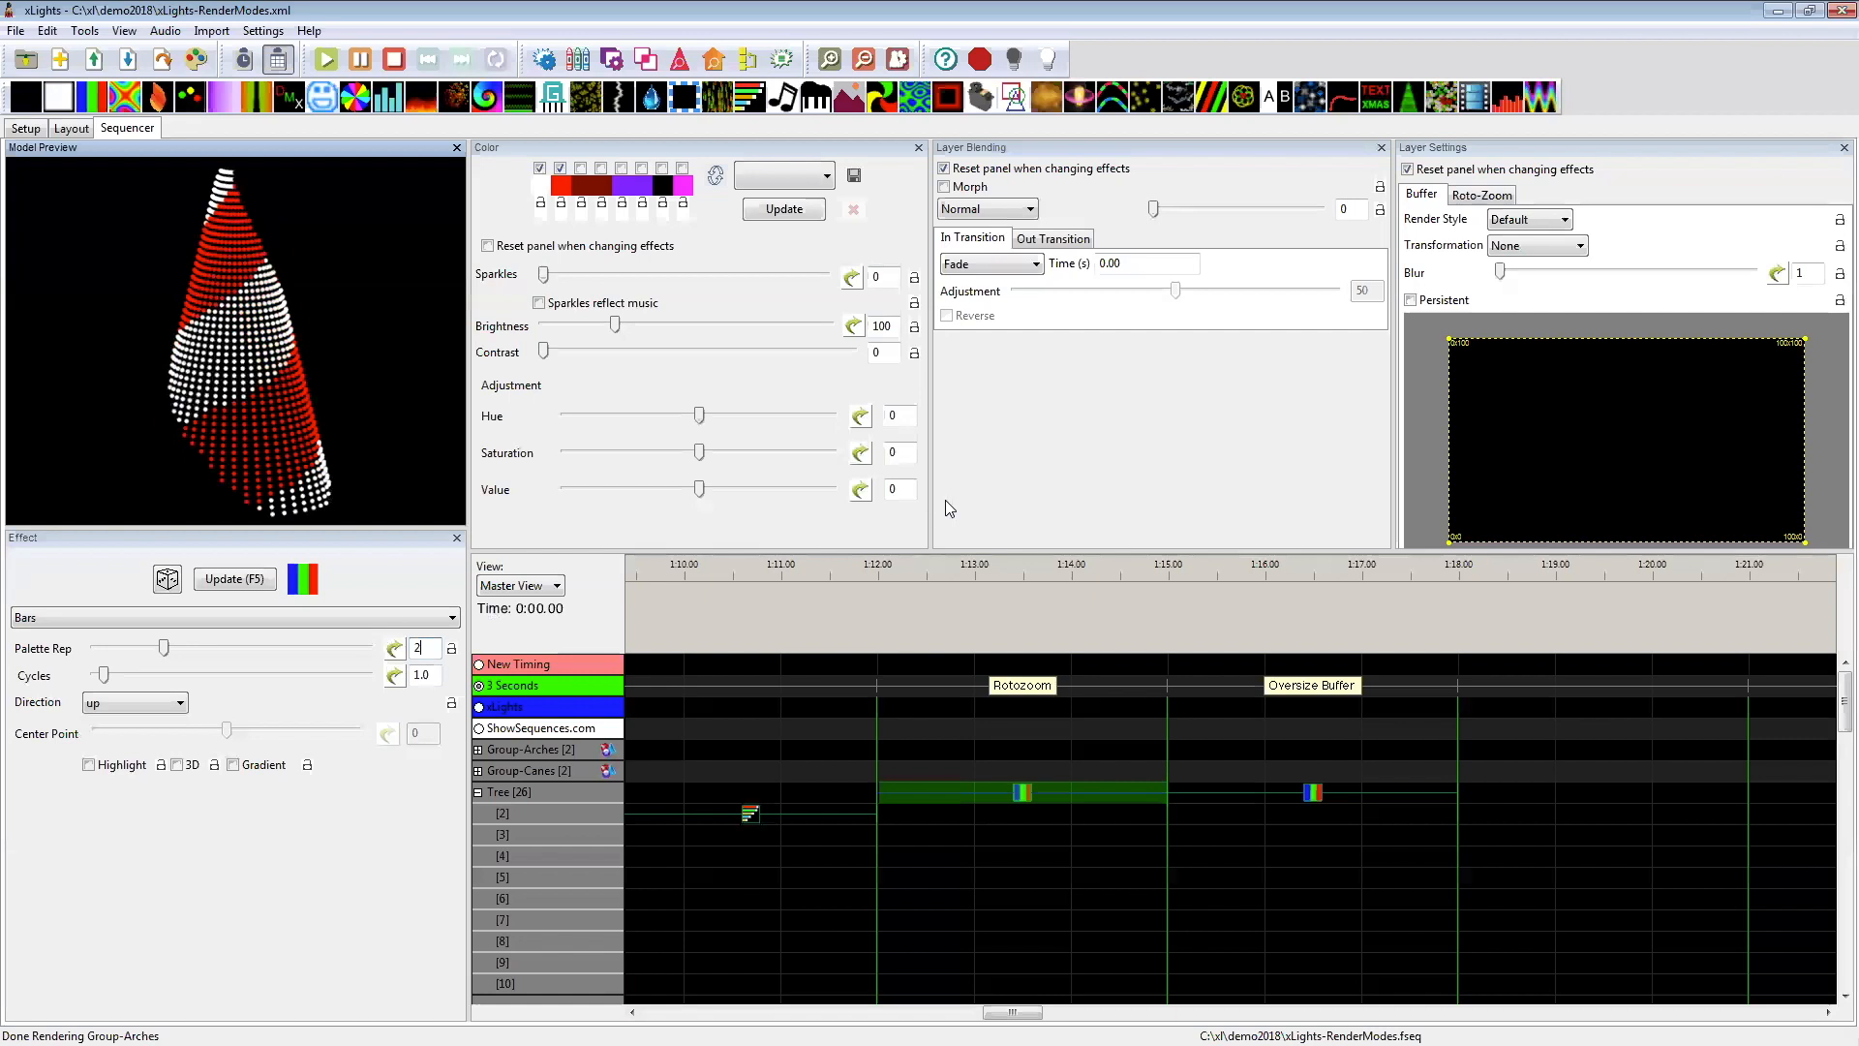
Step: Try a Palette Rep of 2 on the Bars effect under Oversize Buffer, and restore it to 5
left_click(1313, 792)
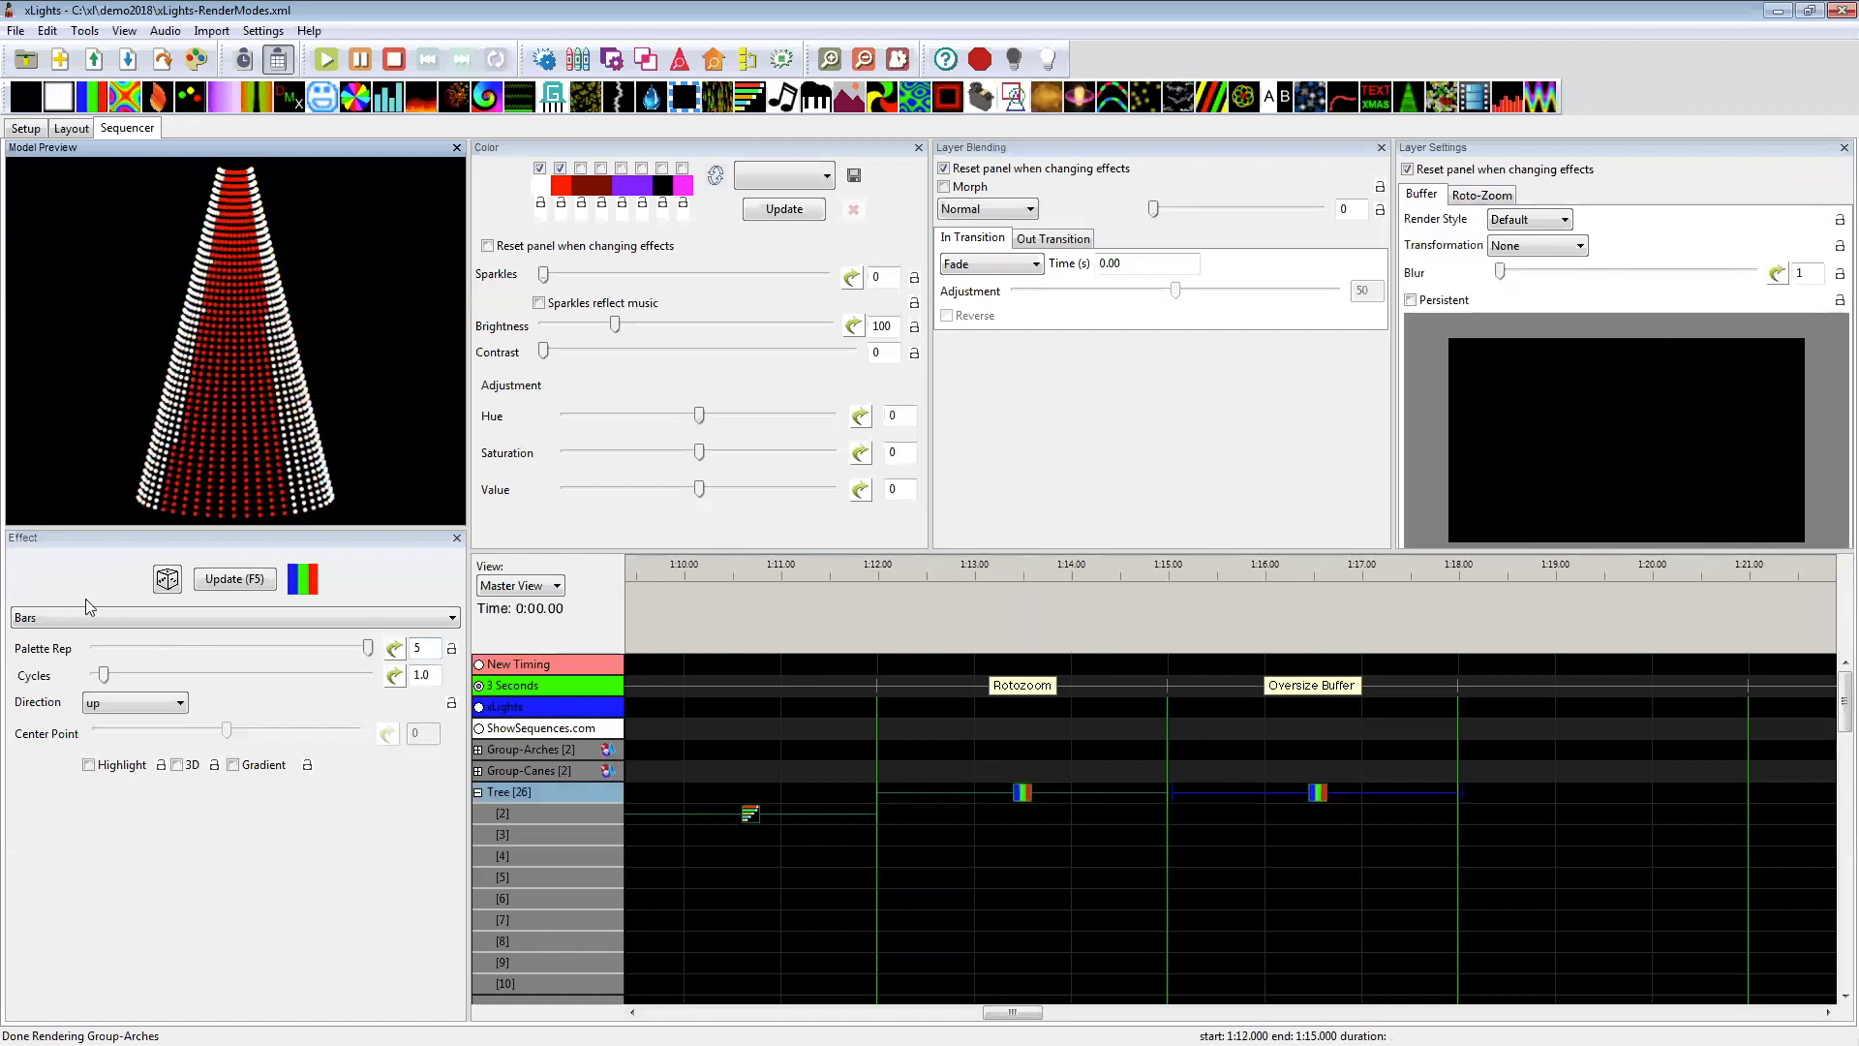
double_click(419, 648)
type("2")
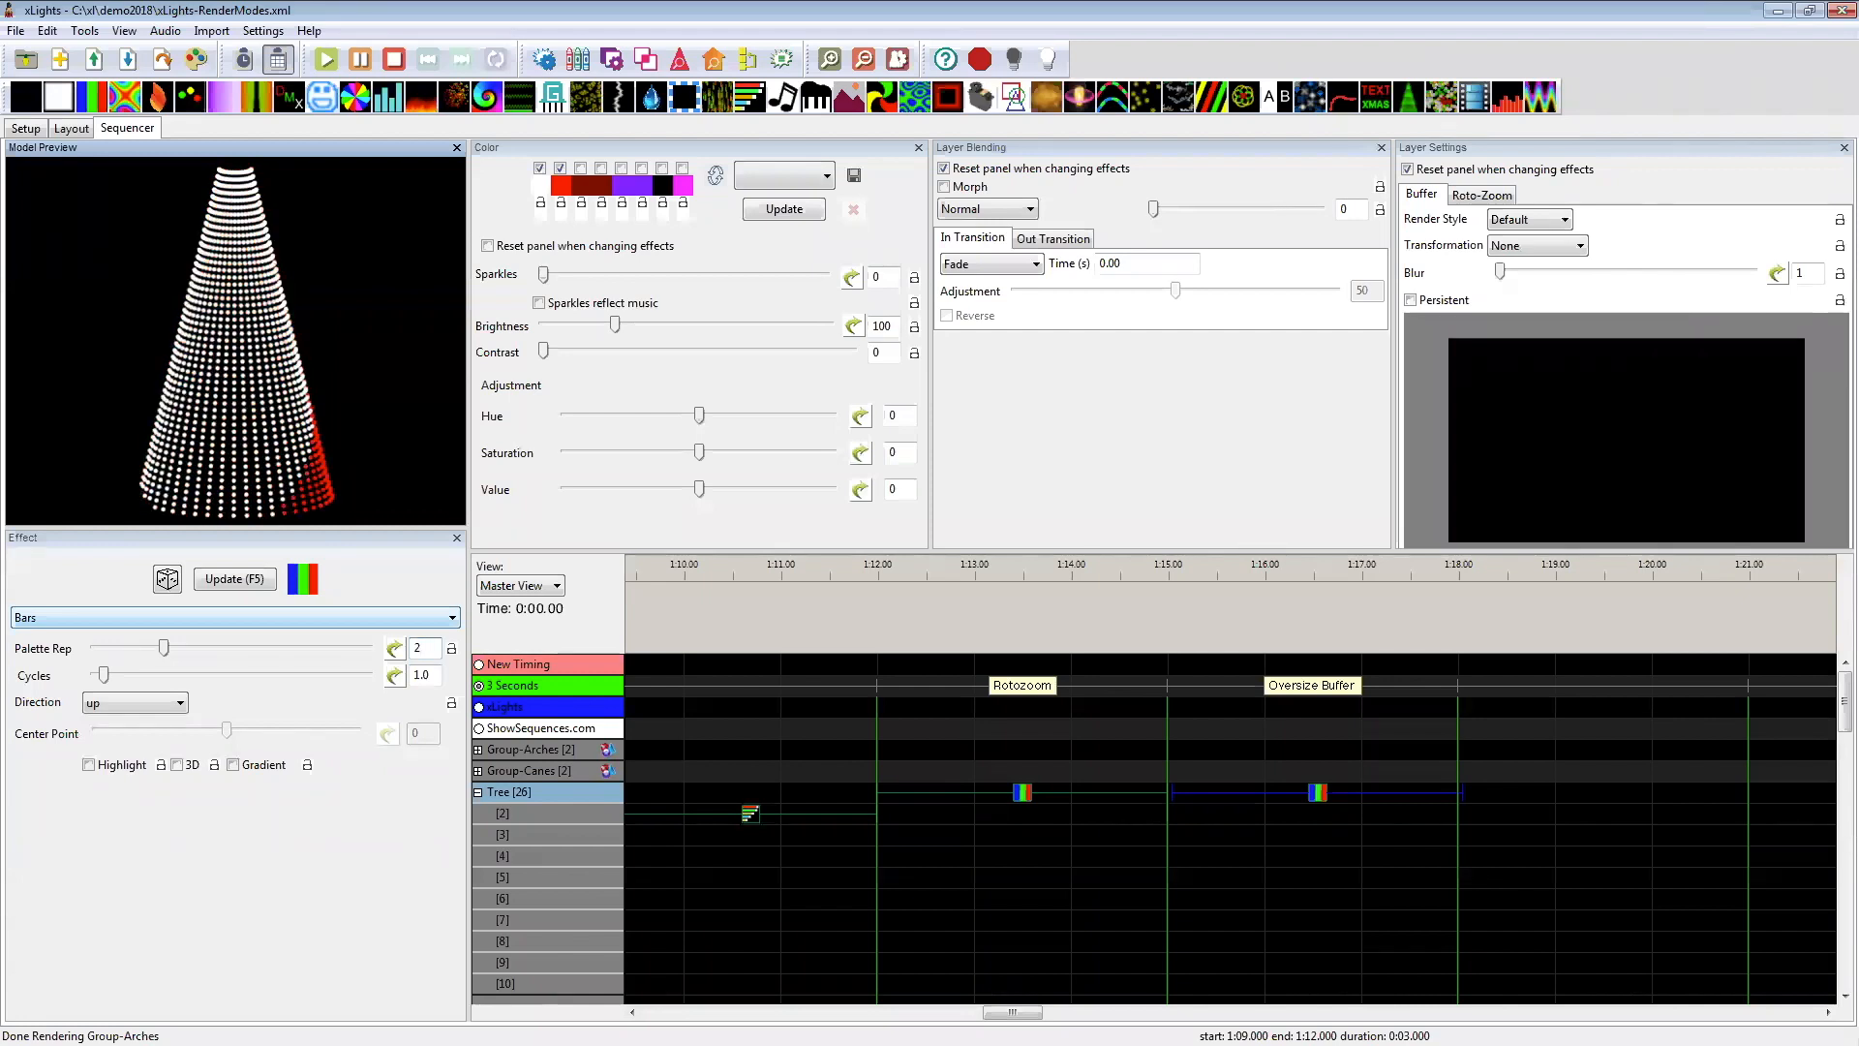
key("BackSpace")
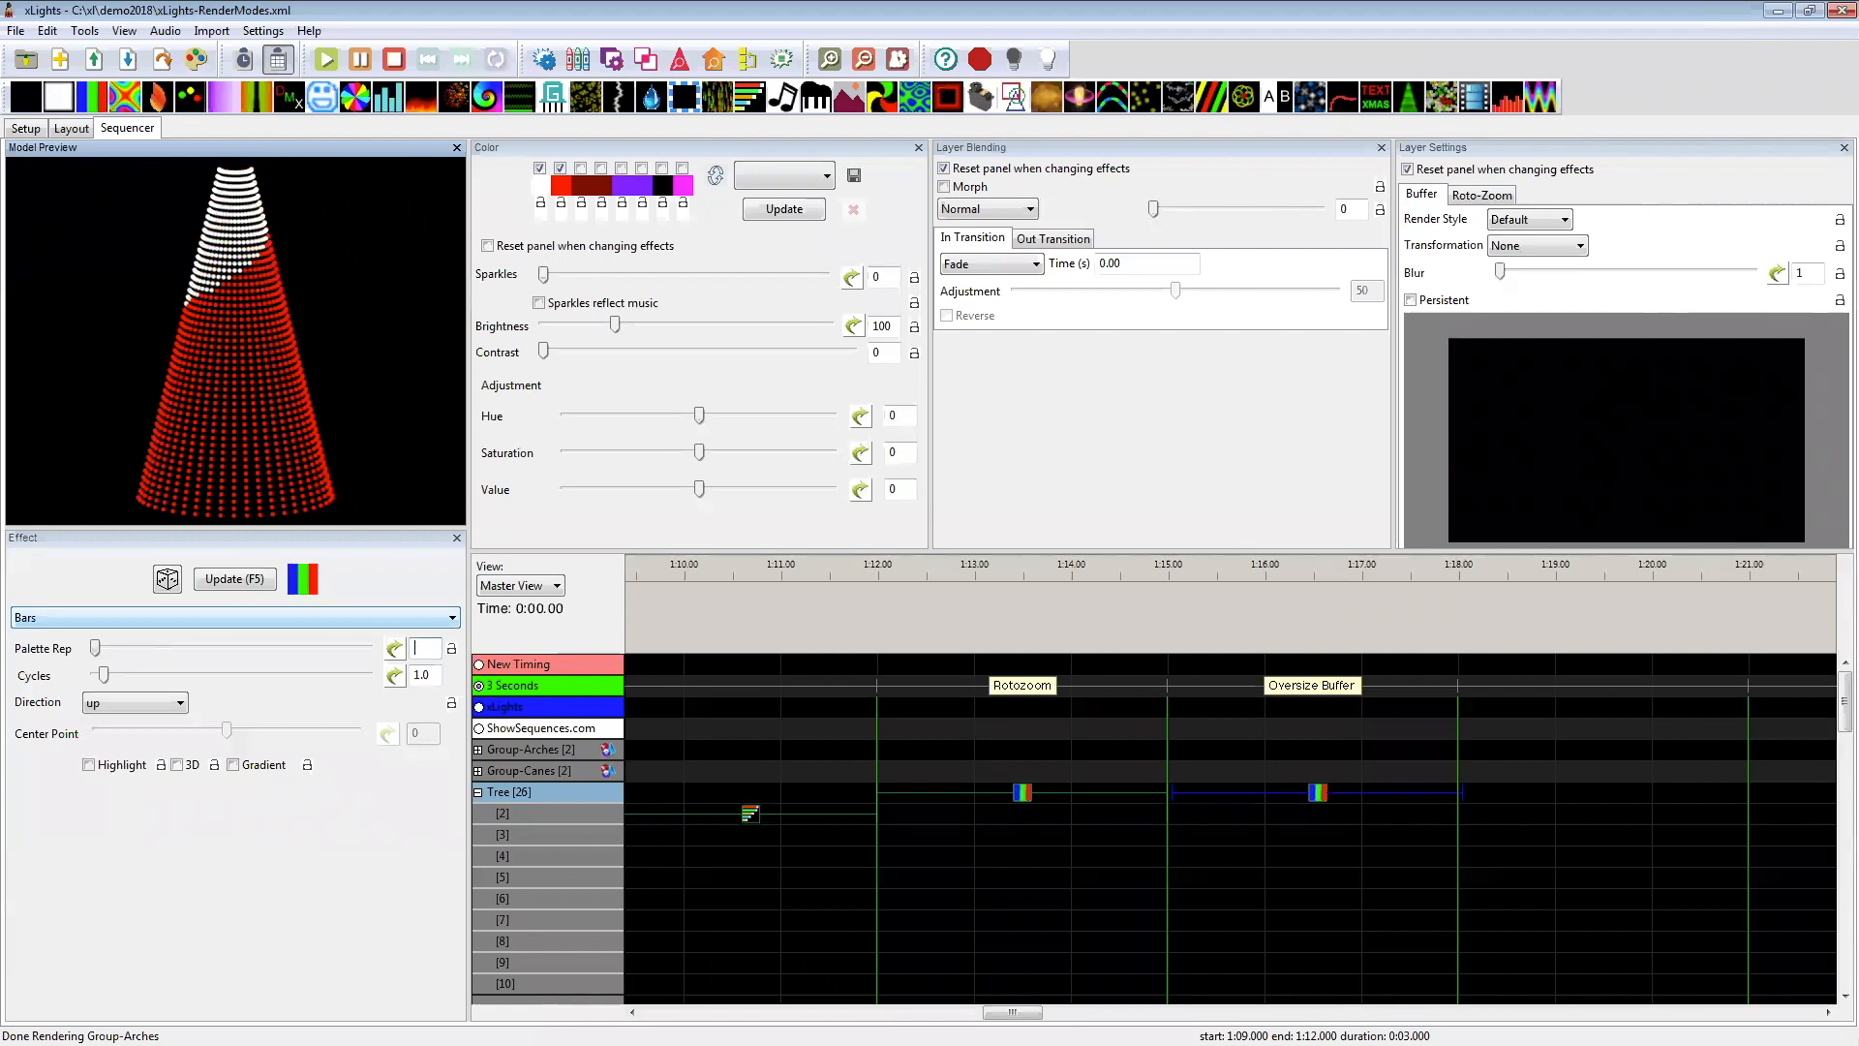
type("5")
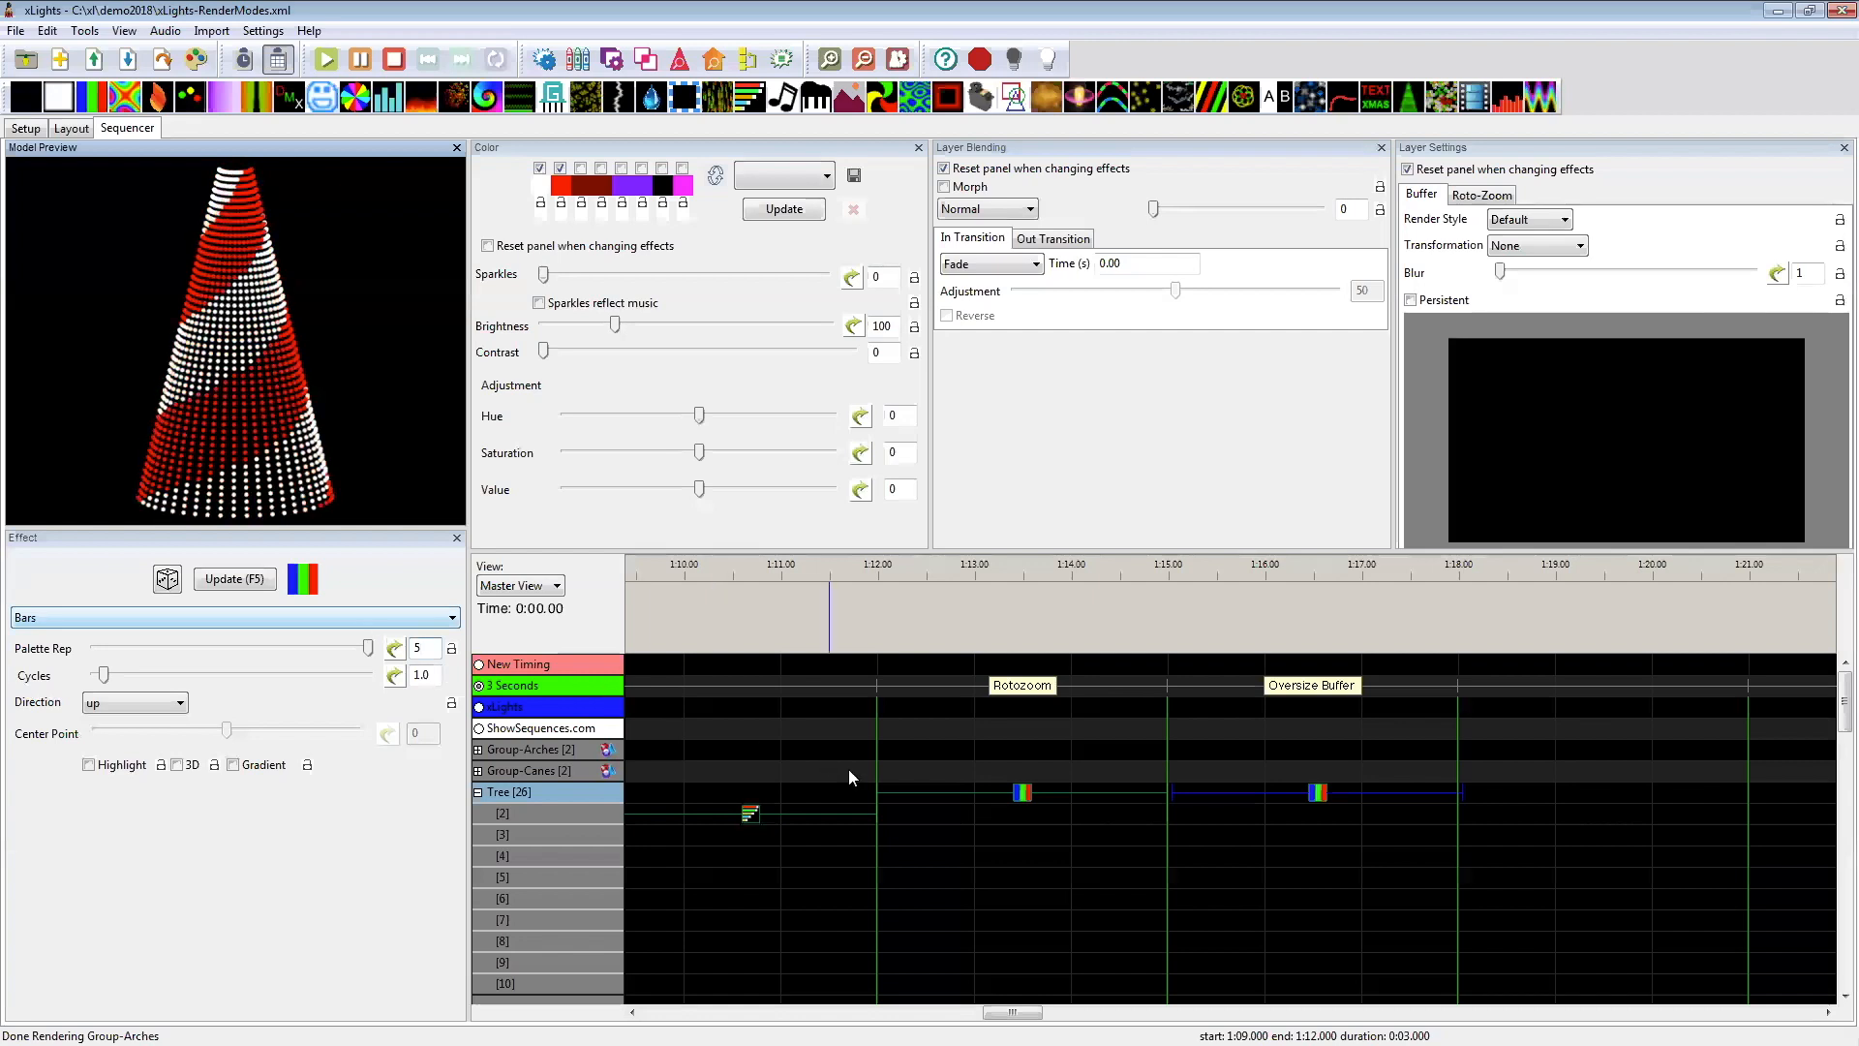
Step: Compare the Tree's Rotozoom and Oversize Buffer Bars effects, and examine the oversized effect's Roto-Zoom and buffer settings
left_click(1022, 793)
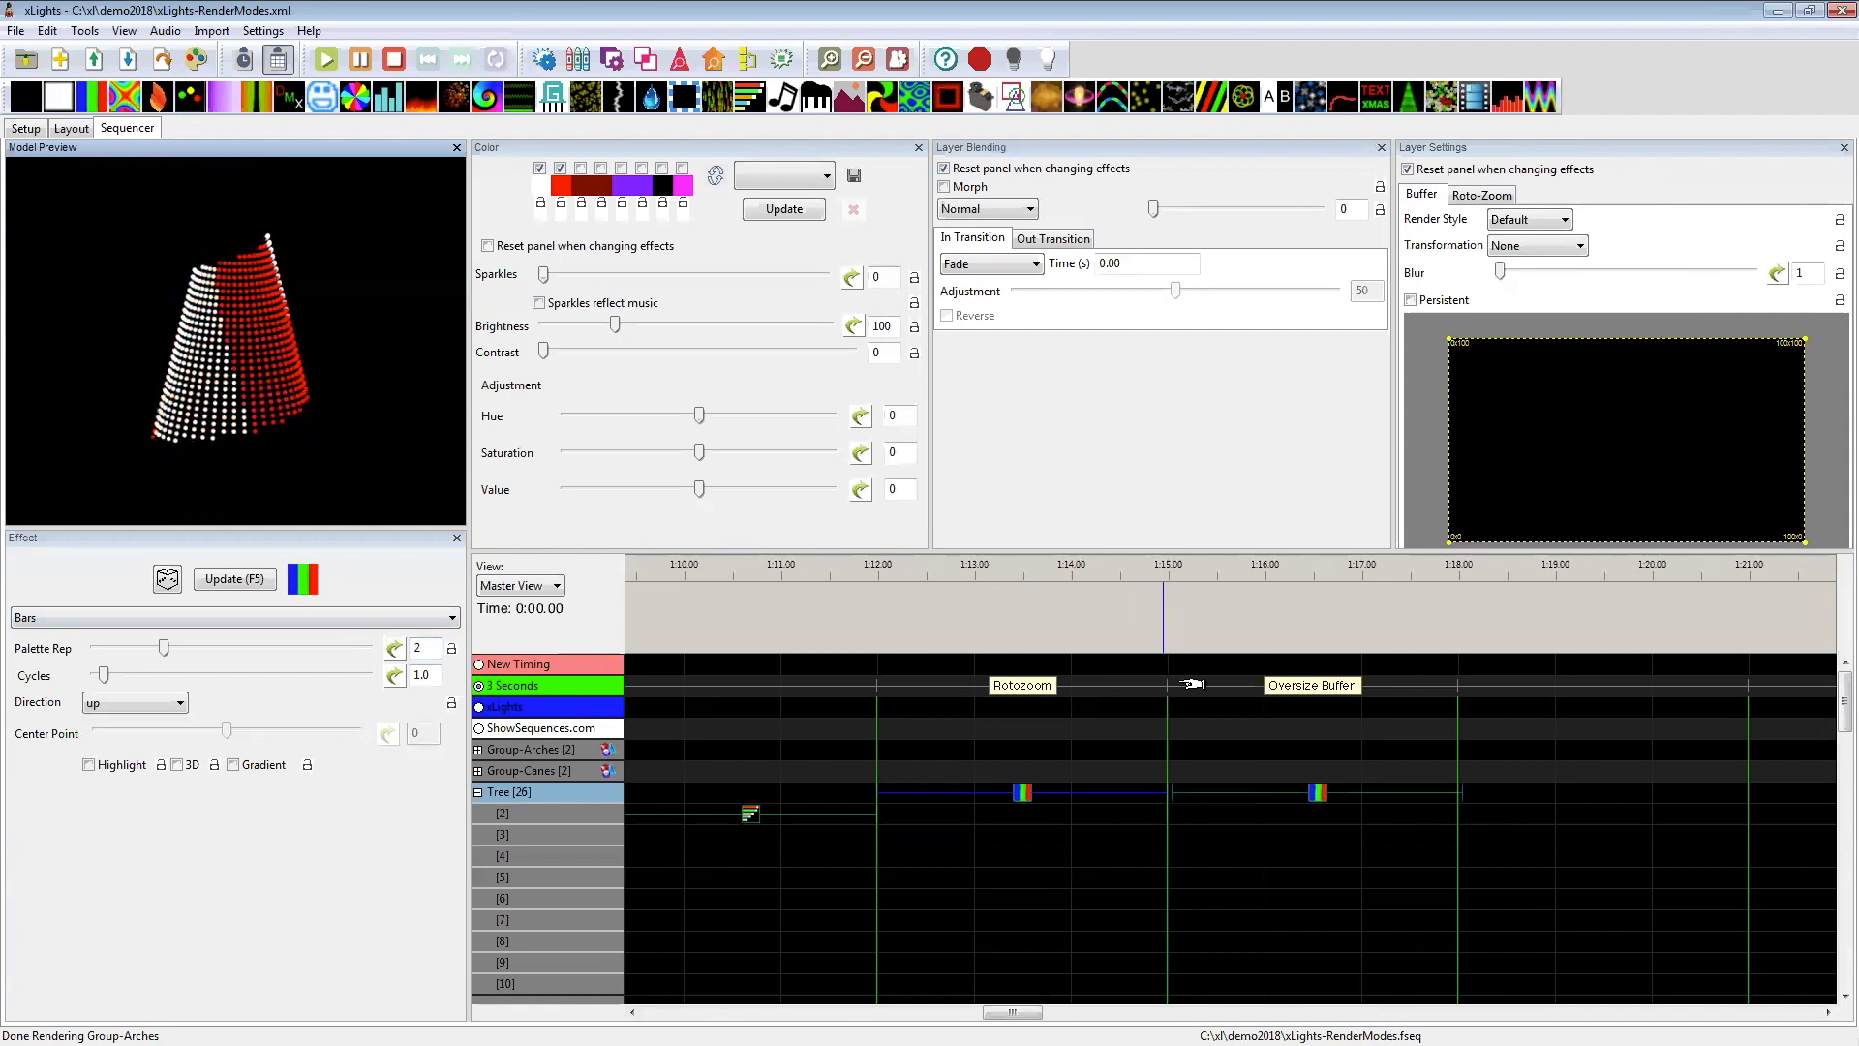
left_click(1320, 795)
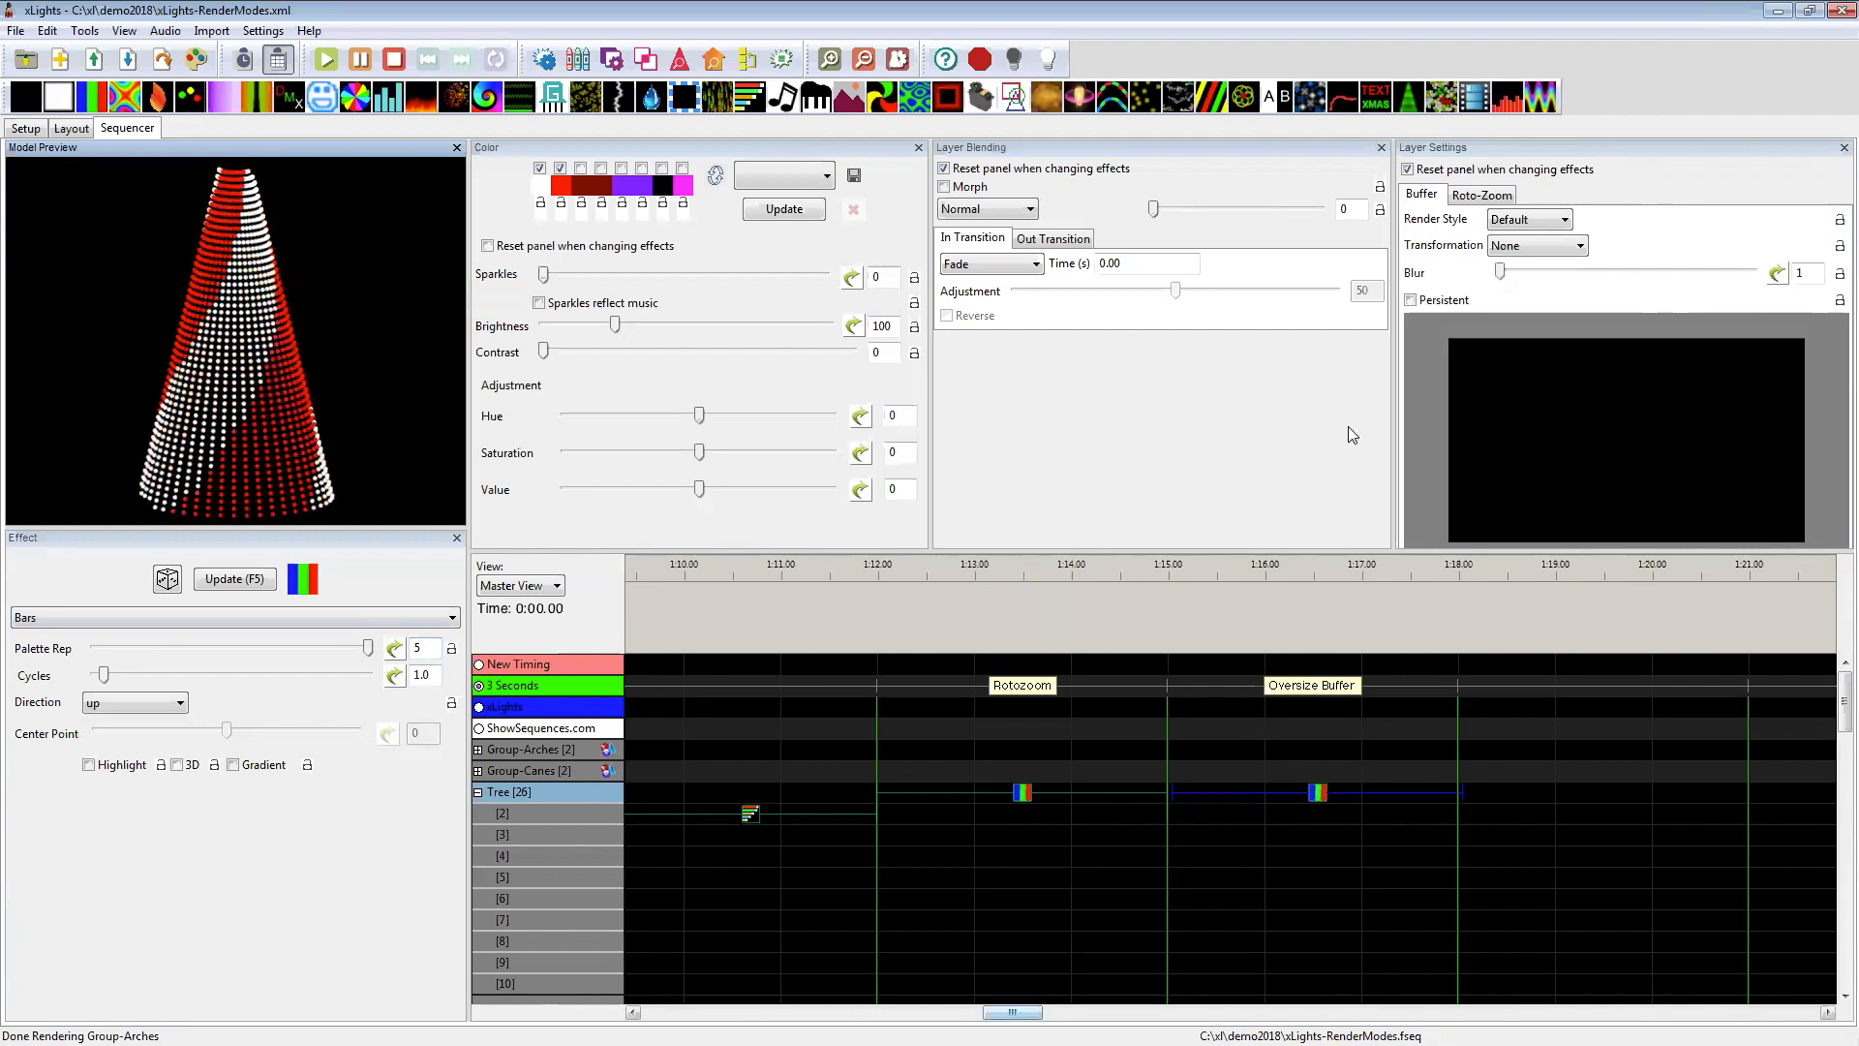
left_click_drag(1017, 1013, 976, 1013)
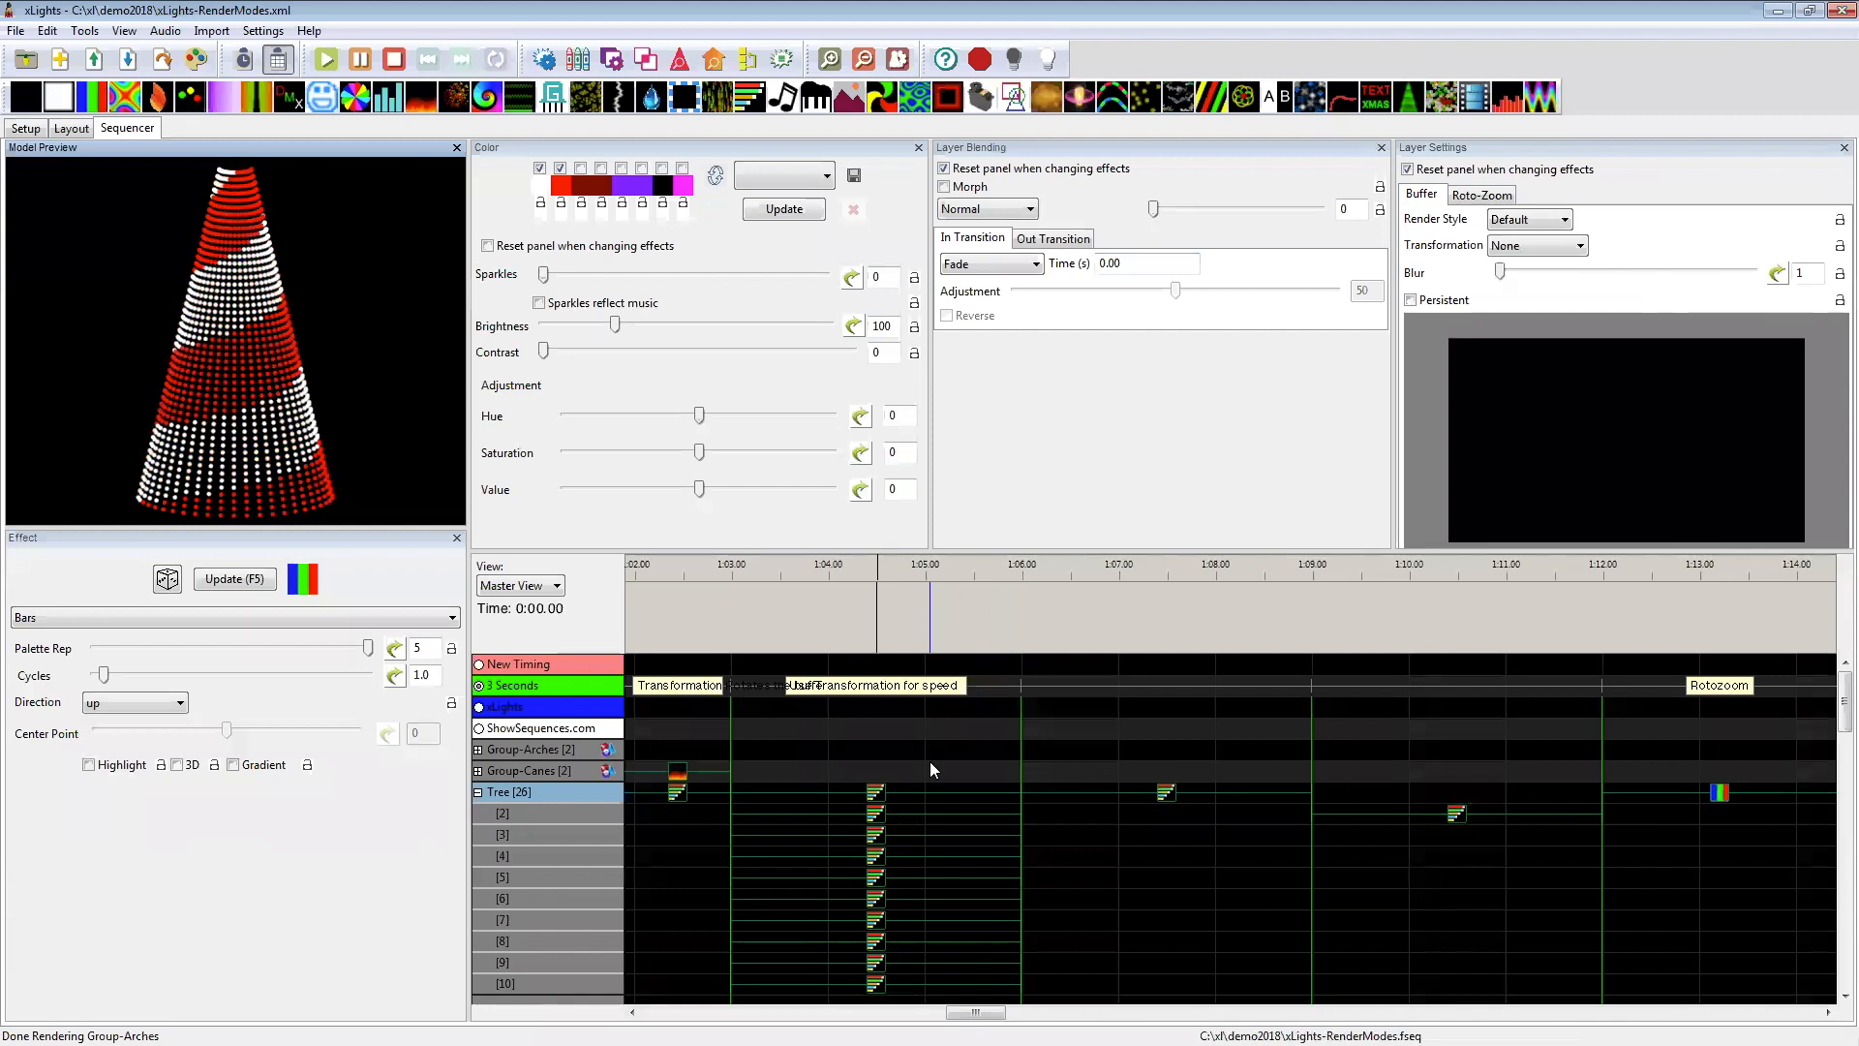
left_click_drag(967, 1012, 961, 1011)
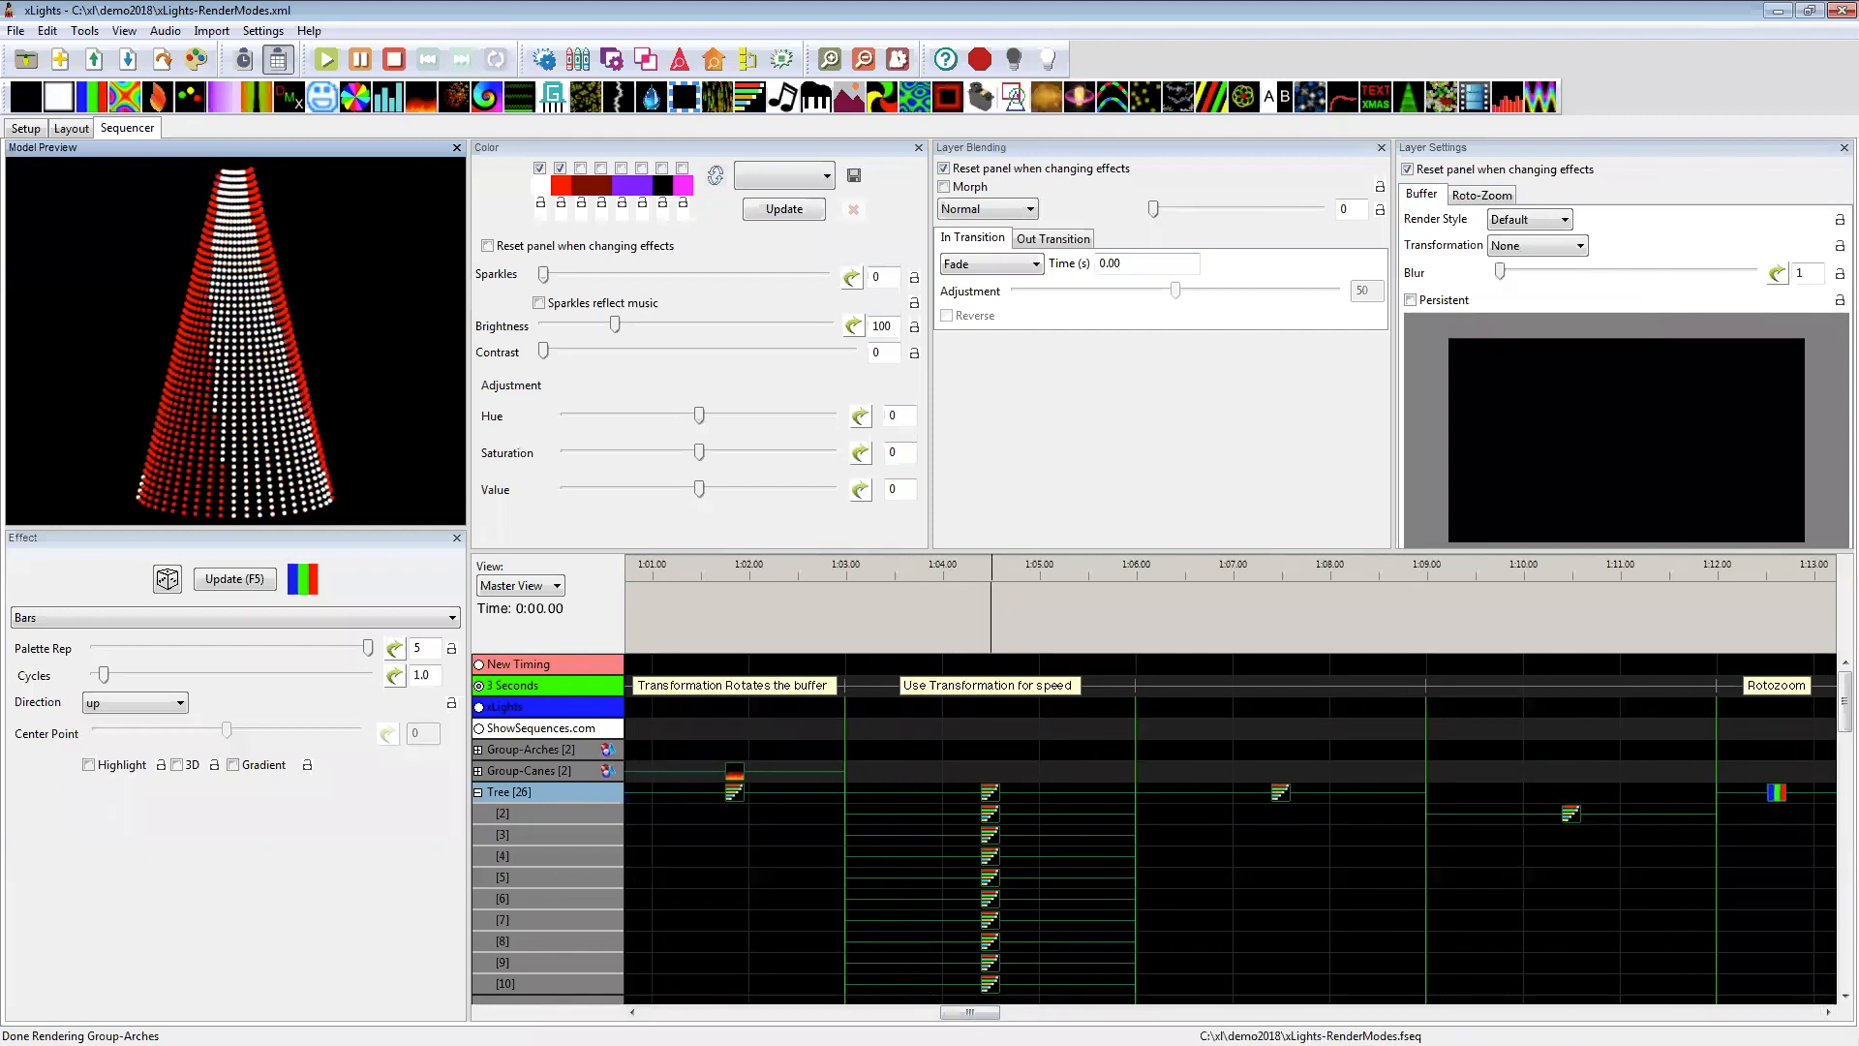
scroll(1230, 871, "down", 1)
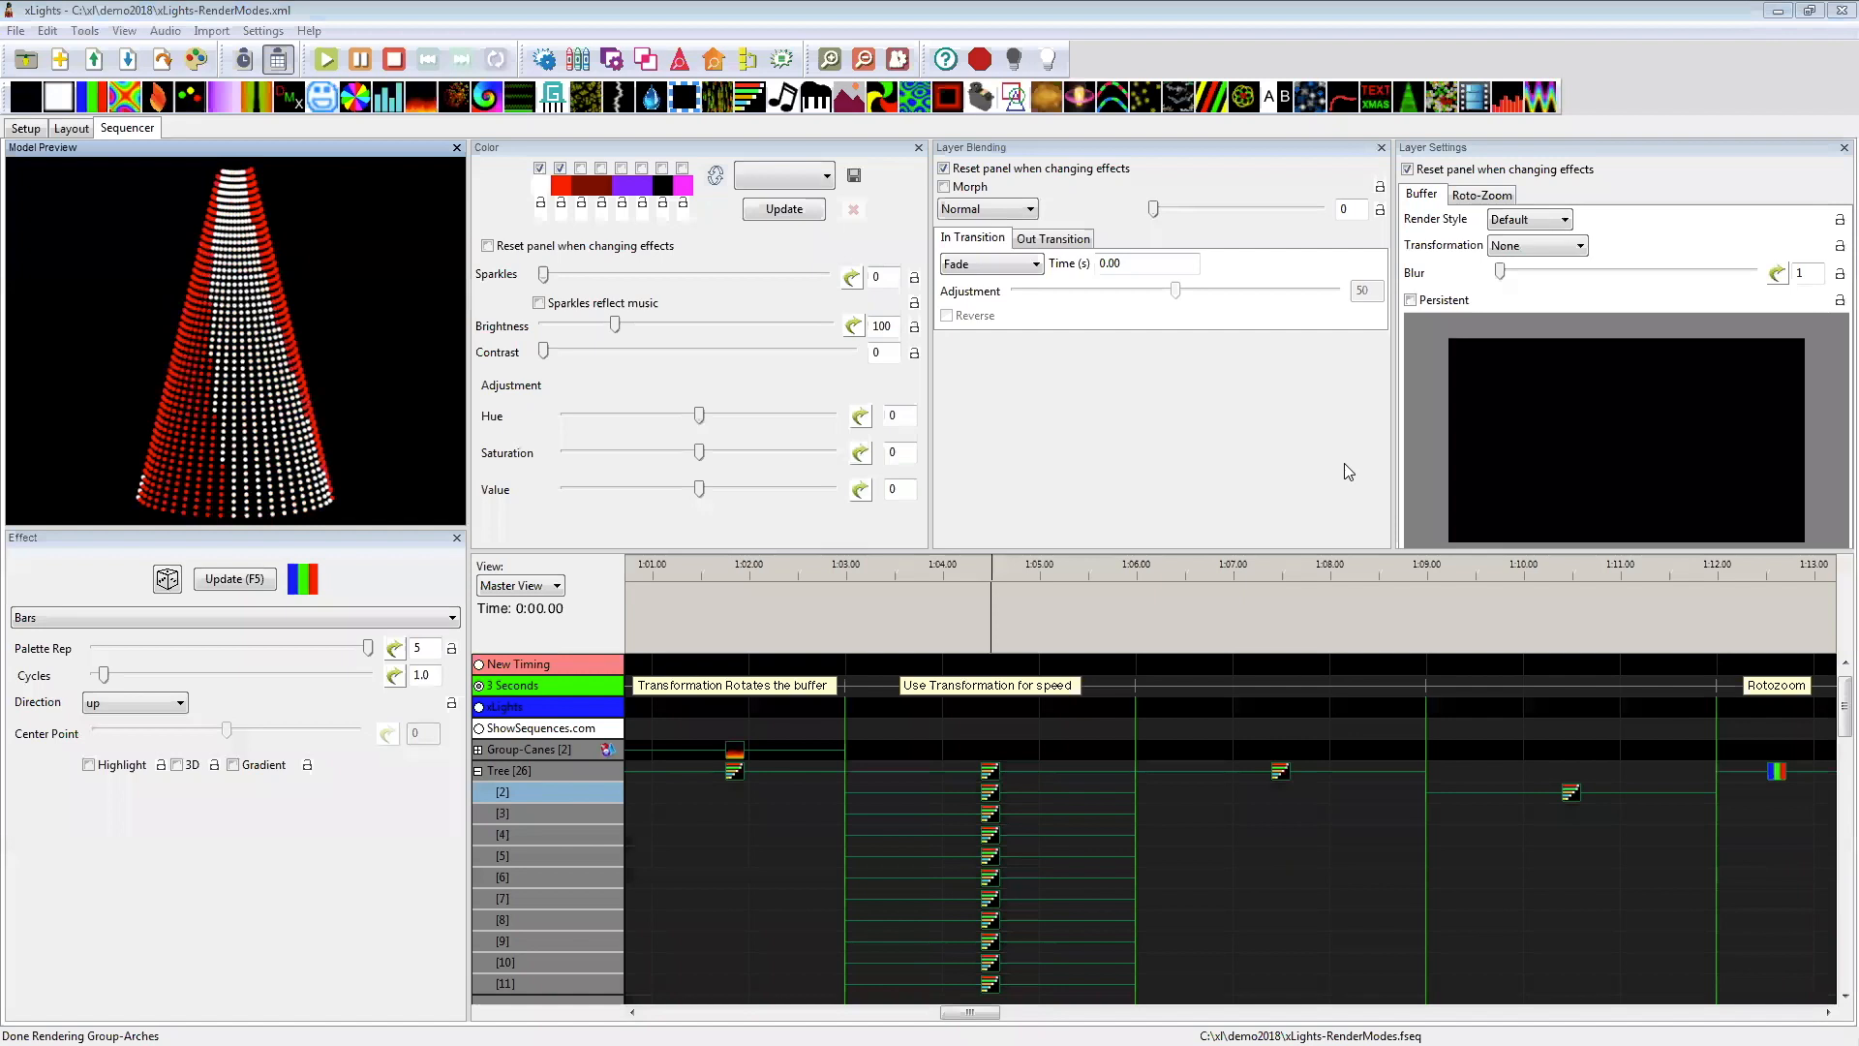
mouse_move(959, 1011)
left_mouse_down()
mouse_move(990, 1011)
mouse_move(965, 1011)
left_mouse_up()
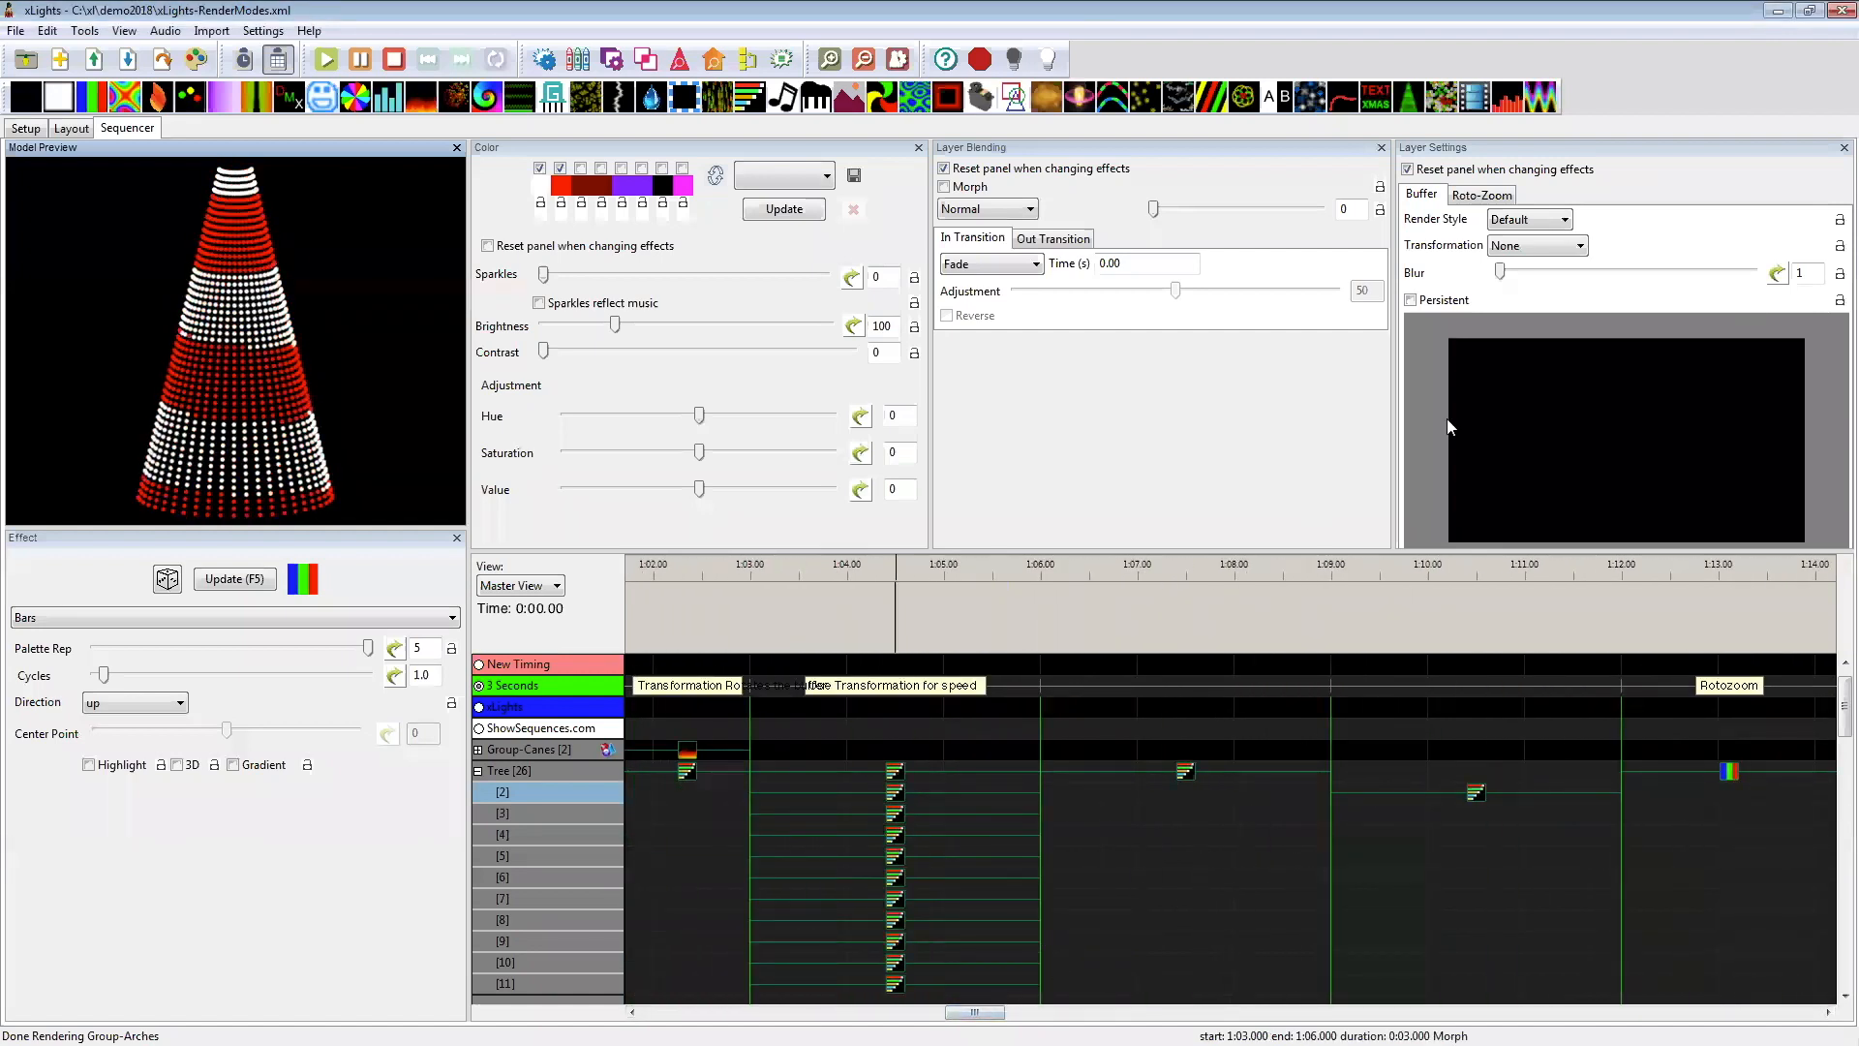
left_click(1491, 197)
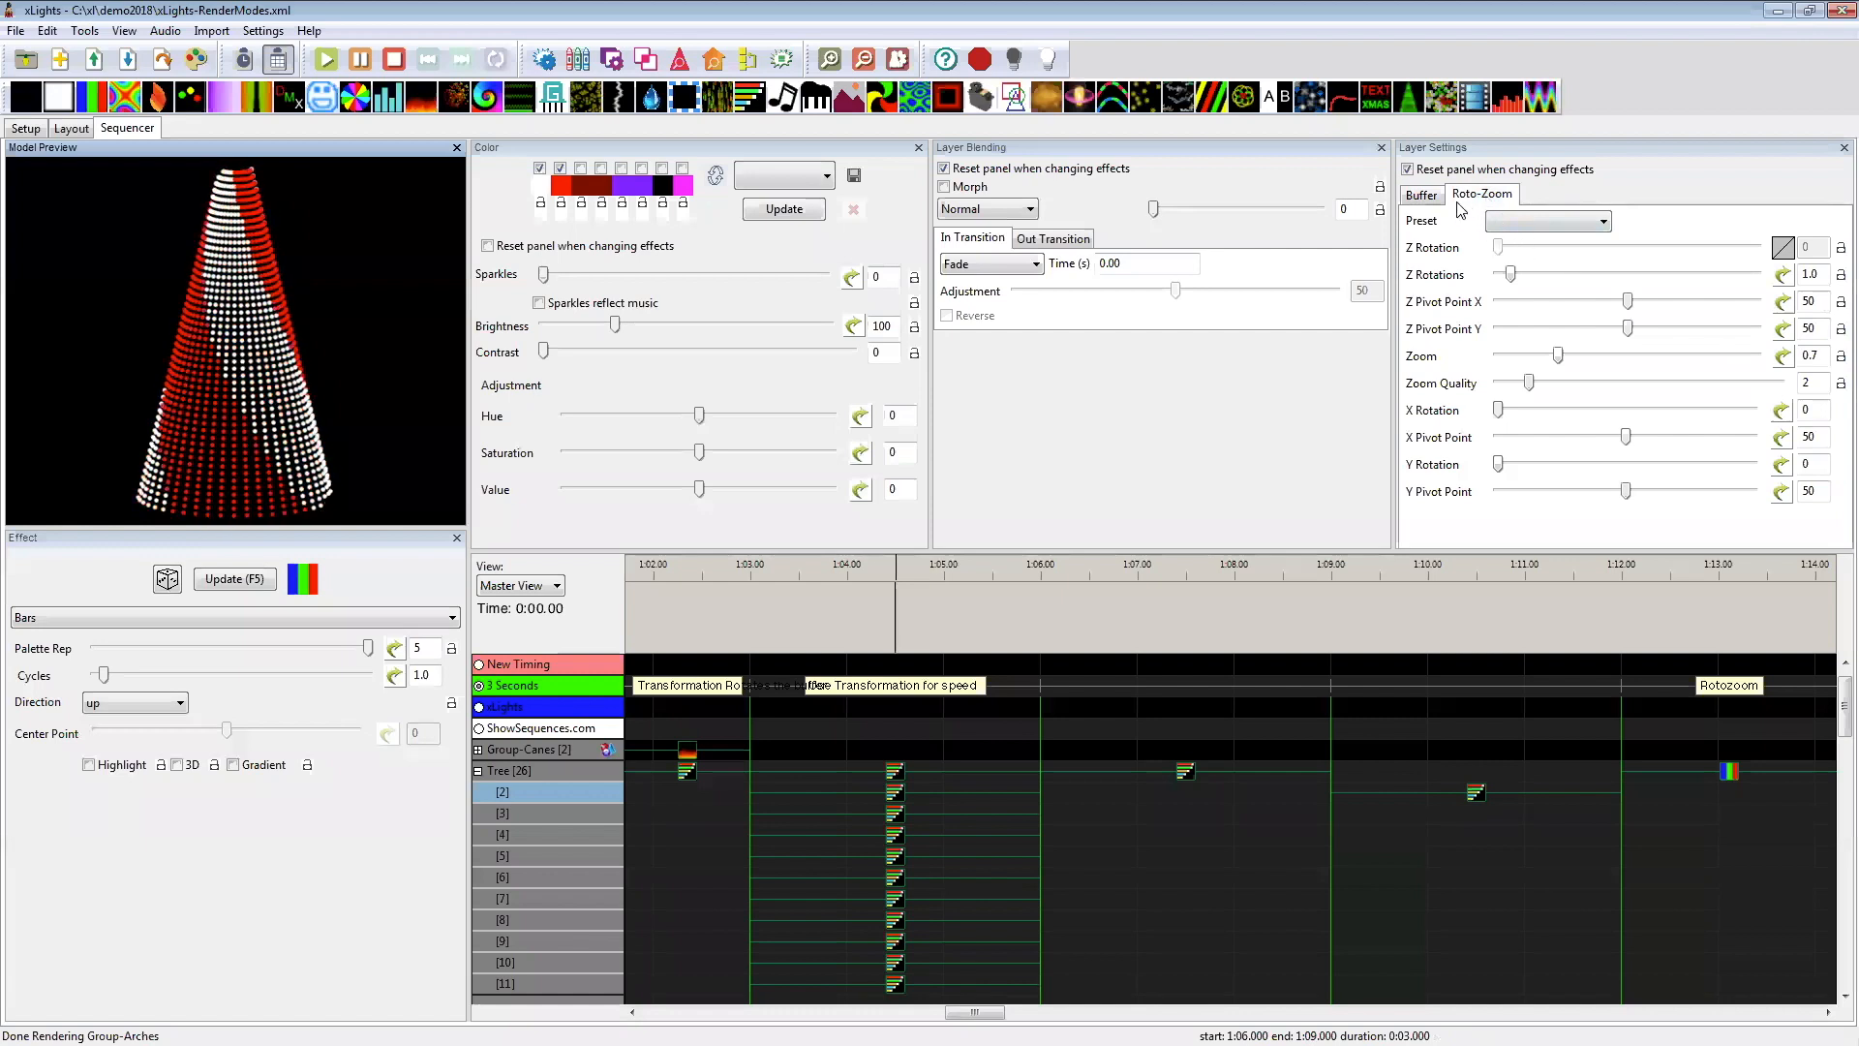
left_click(1422, 197)
Step: Examine the Morph effects stacked on the Tree's layers under the Use Transformation for speed label, including their transformations and palettes
left_click_drag(954, 1012, 682, 1012)
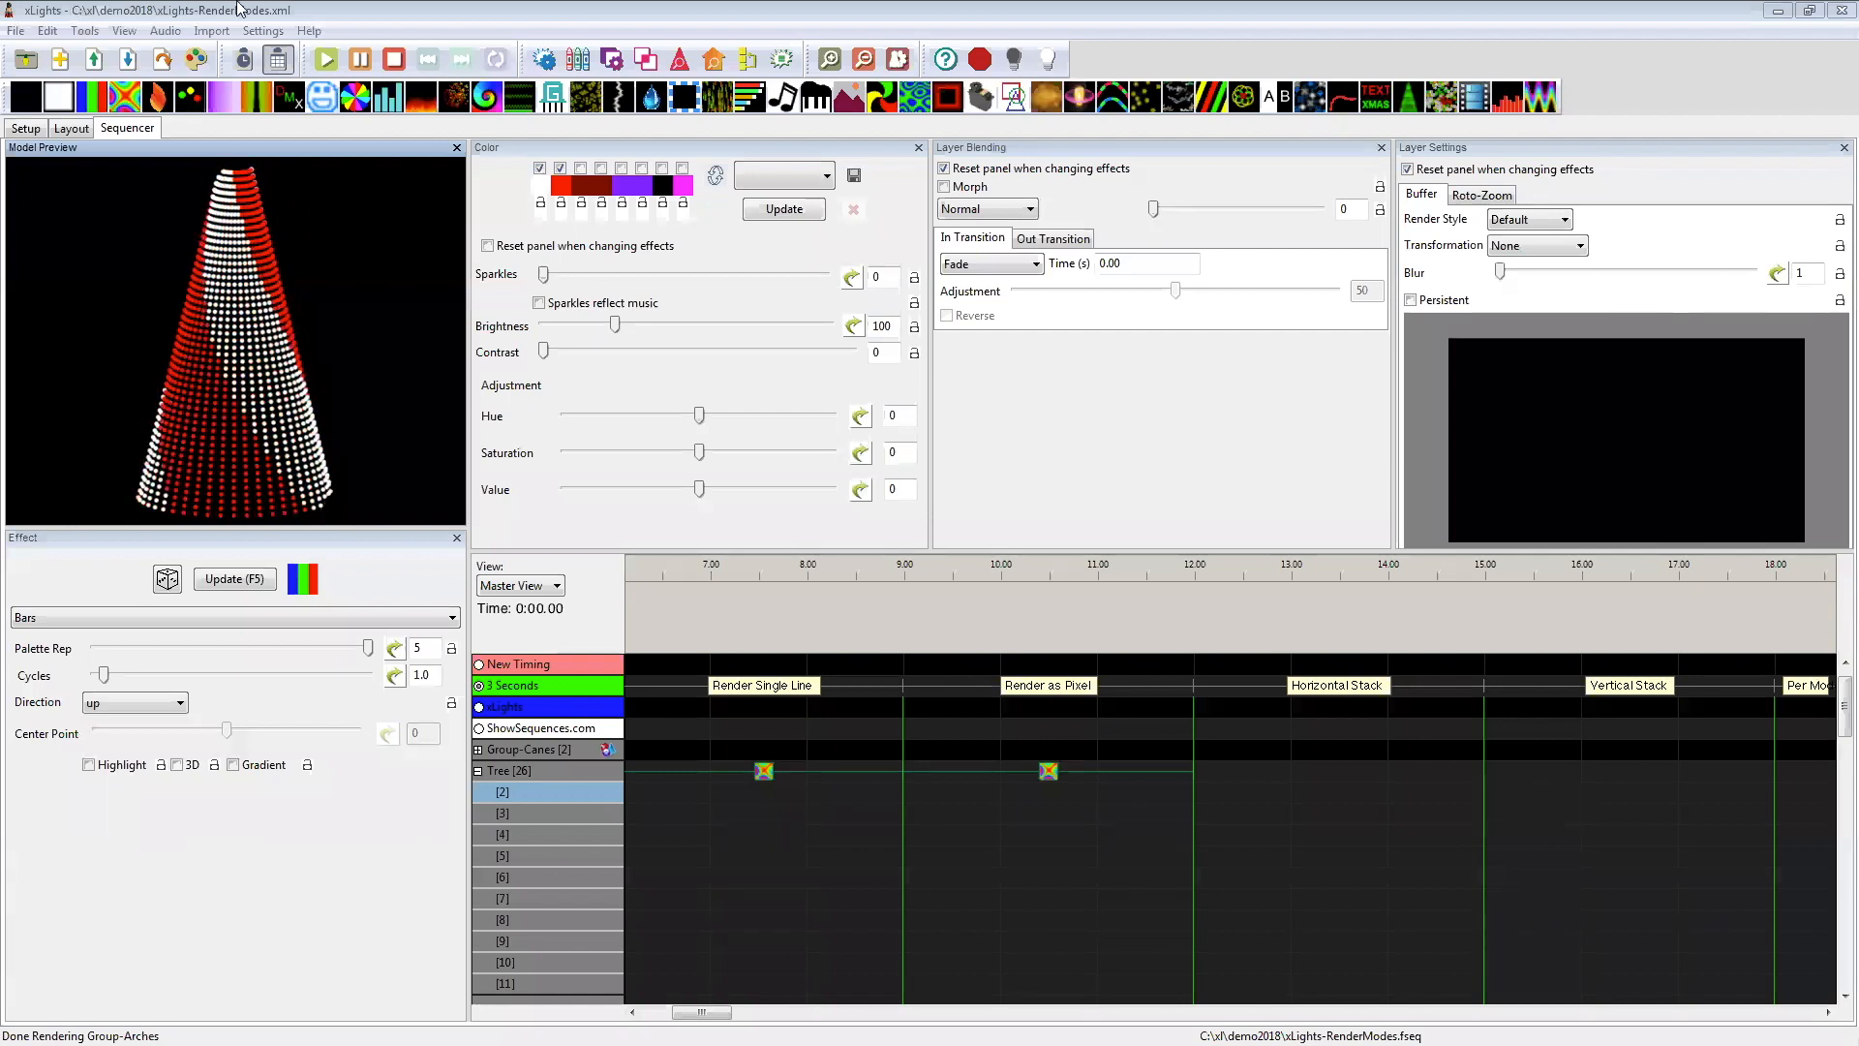
left_click_drag(698, 1013, 667, 1013)
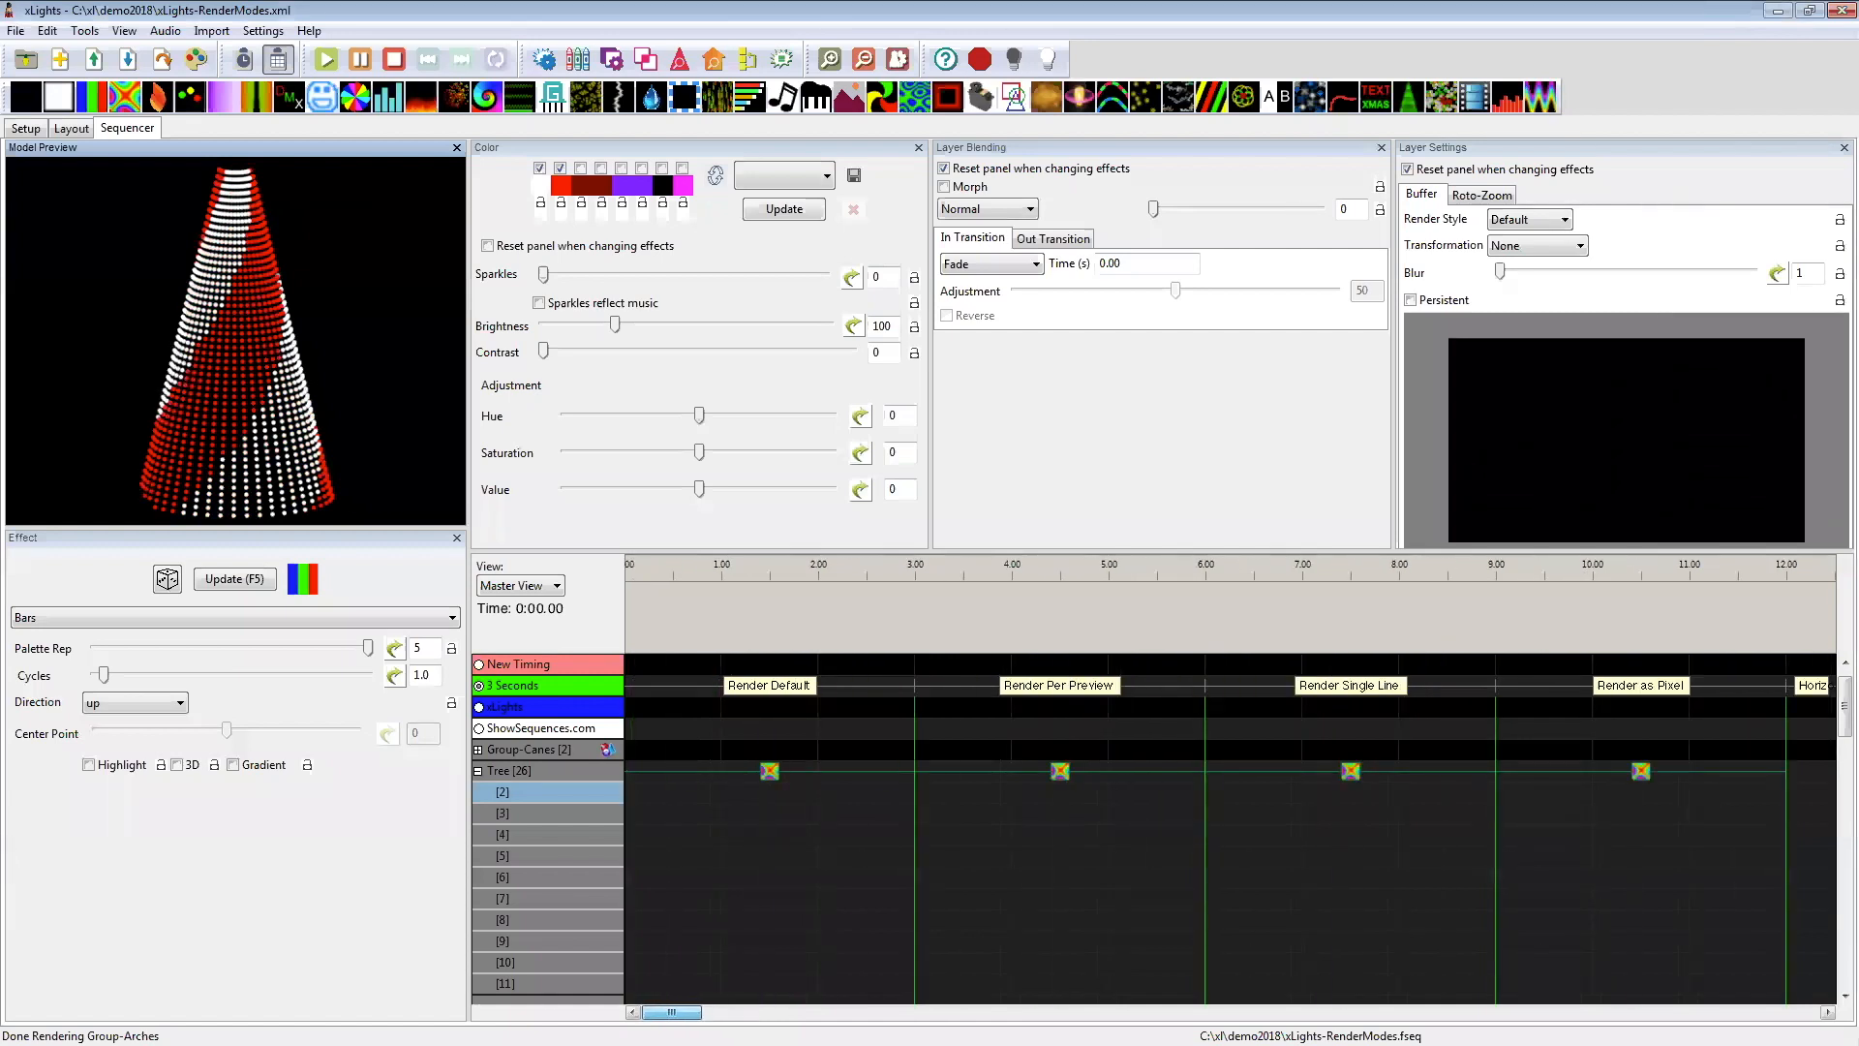
left_click_drag(671, 1013, 1000, 1012)
left_click(1032, 772)
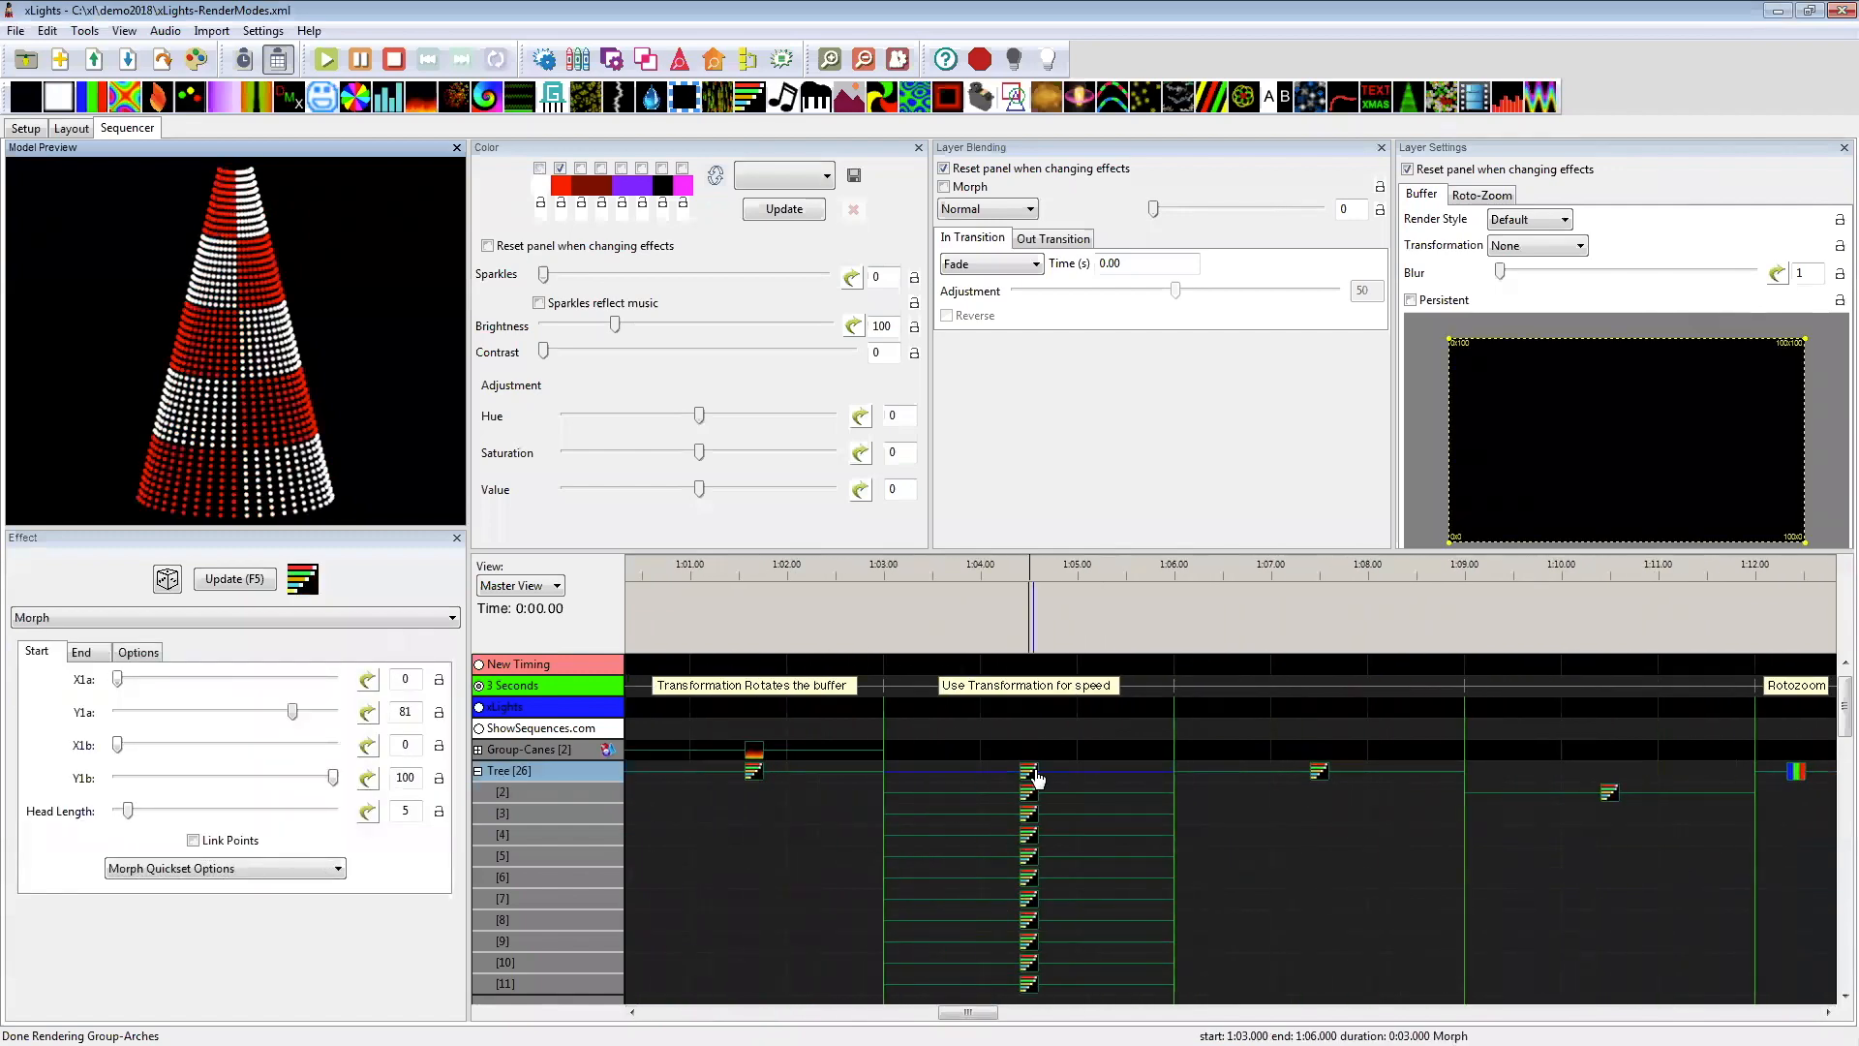
left_click(1025, 796)
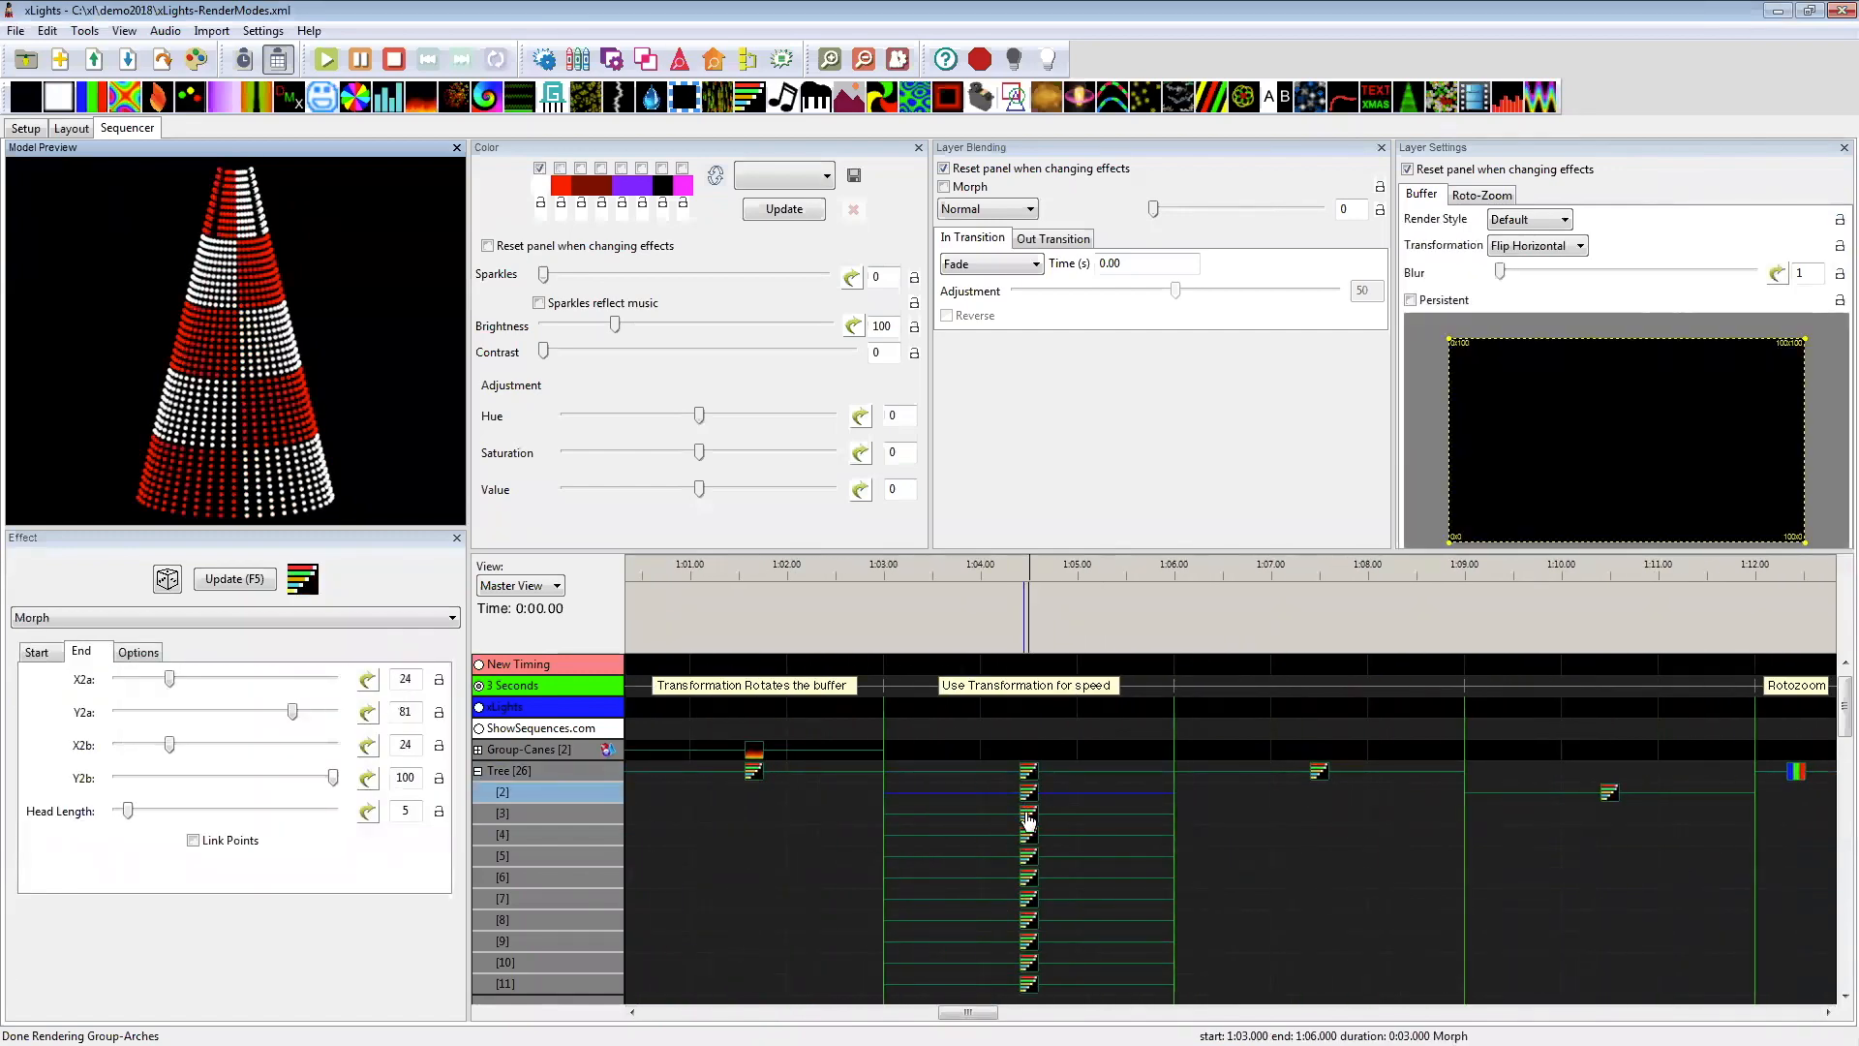
left_click(1029, 815)
left_click(1028, 836)
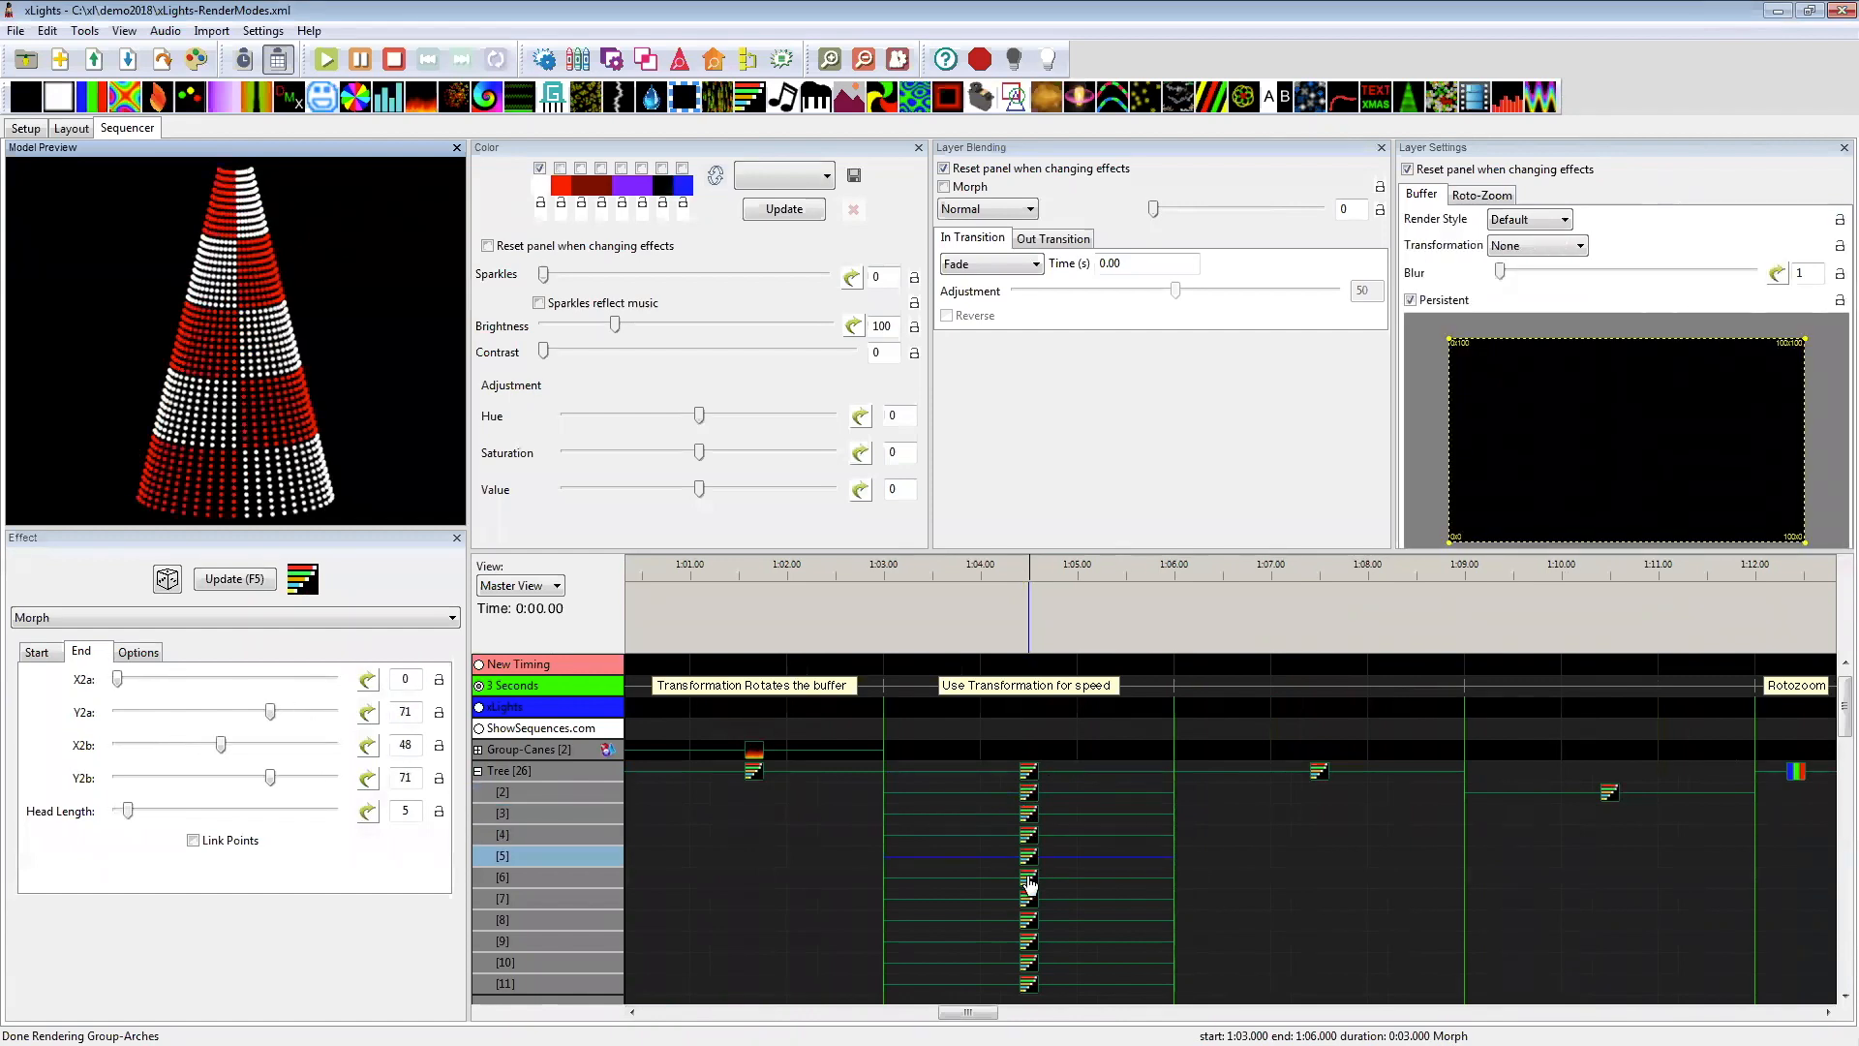
left_click(1031, 882)
Step: Replace the Tree's Morph effect between 1:06 and 1:09 with a new Morph confined to a small sub-buffer in the upper-left corner
left_click(1311, 774)
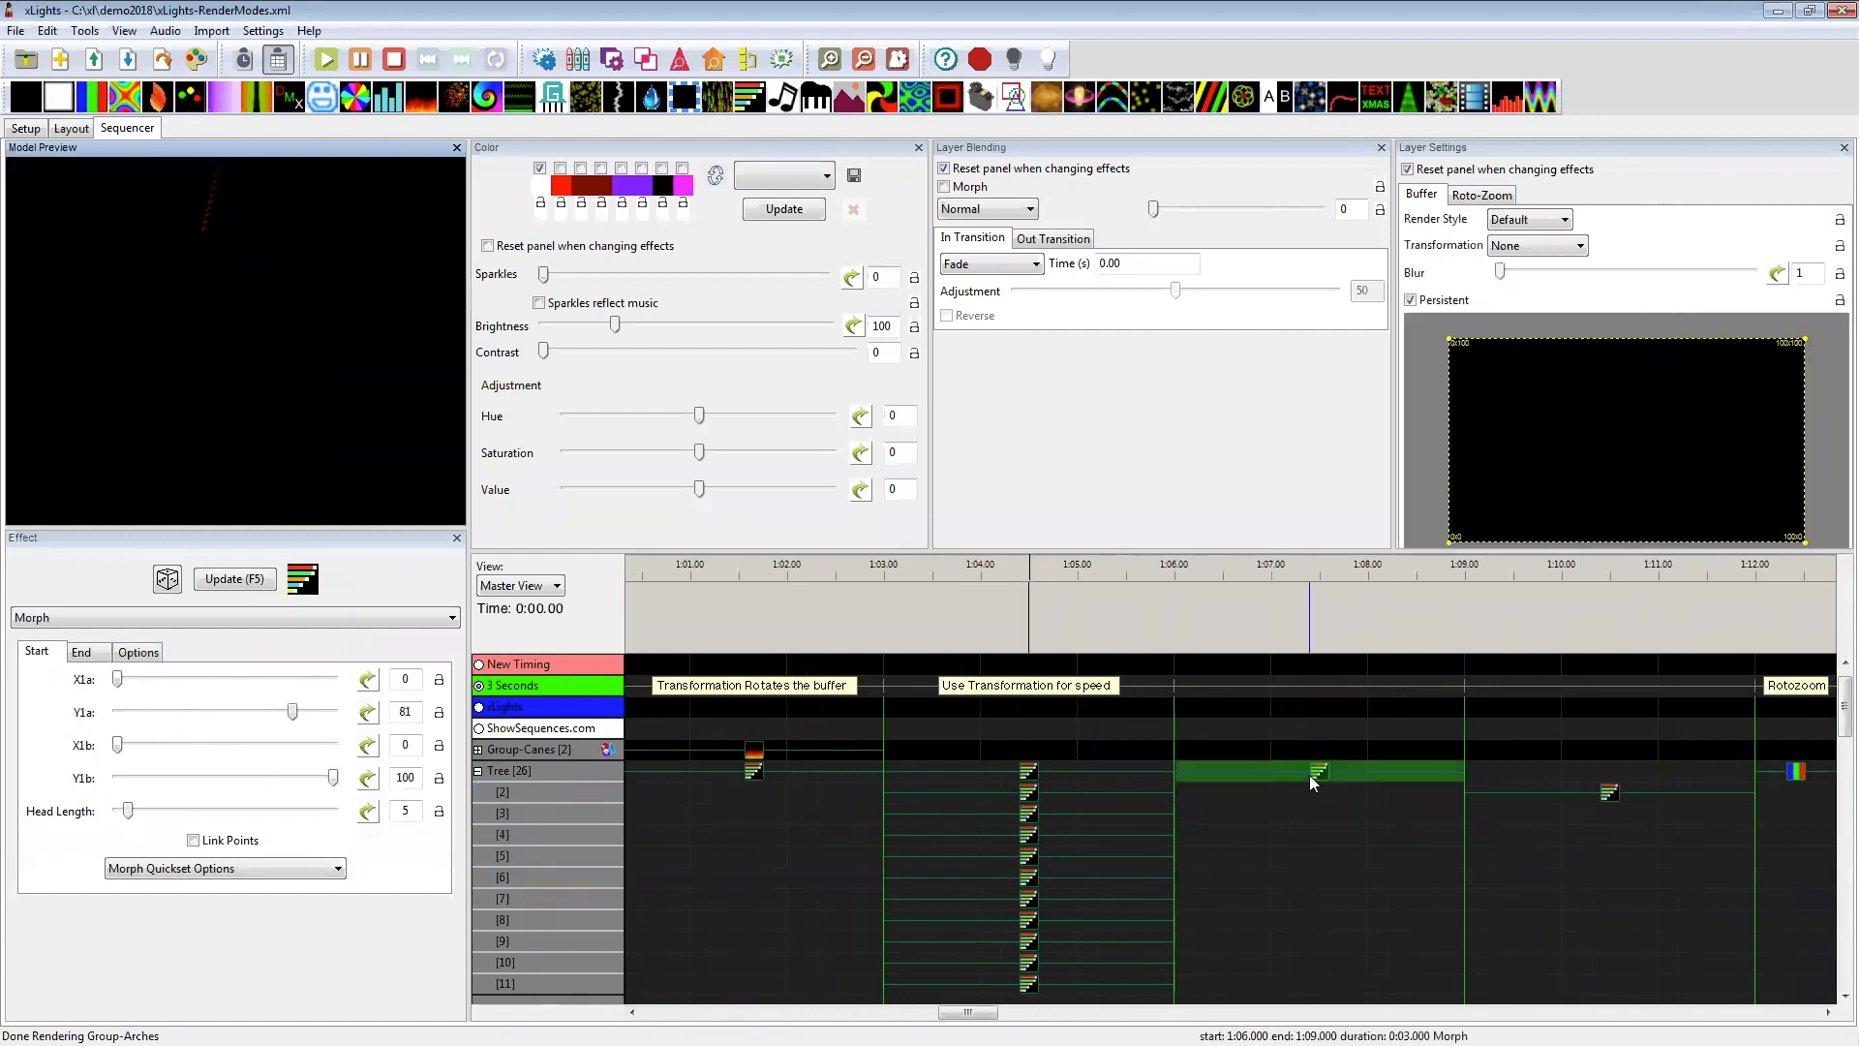
key("Delete")
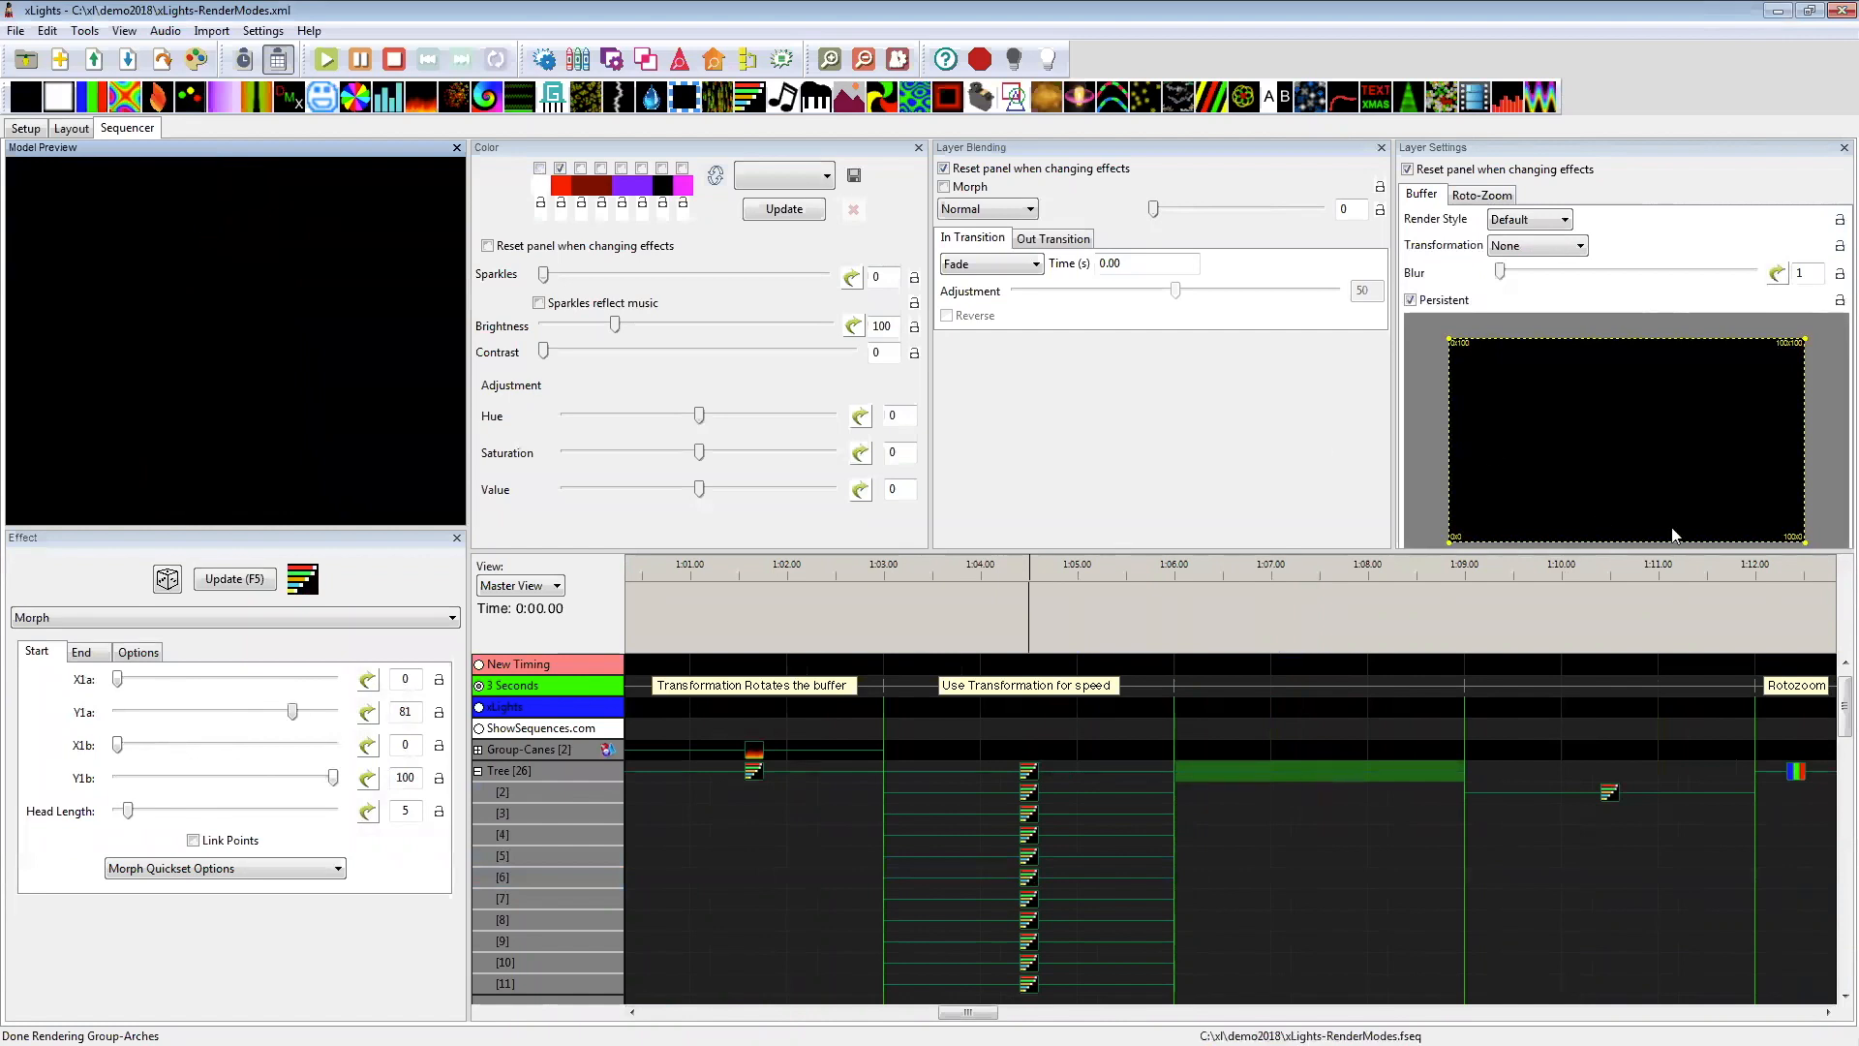
left_click_drag(1804, 541, 1502, 362)
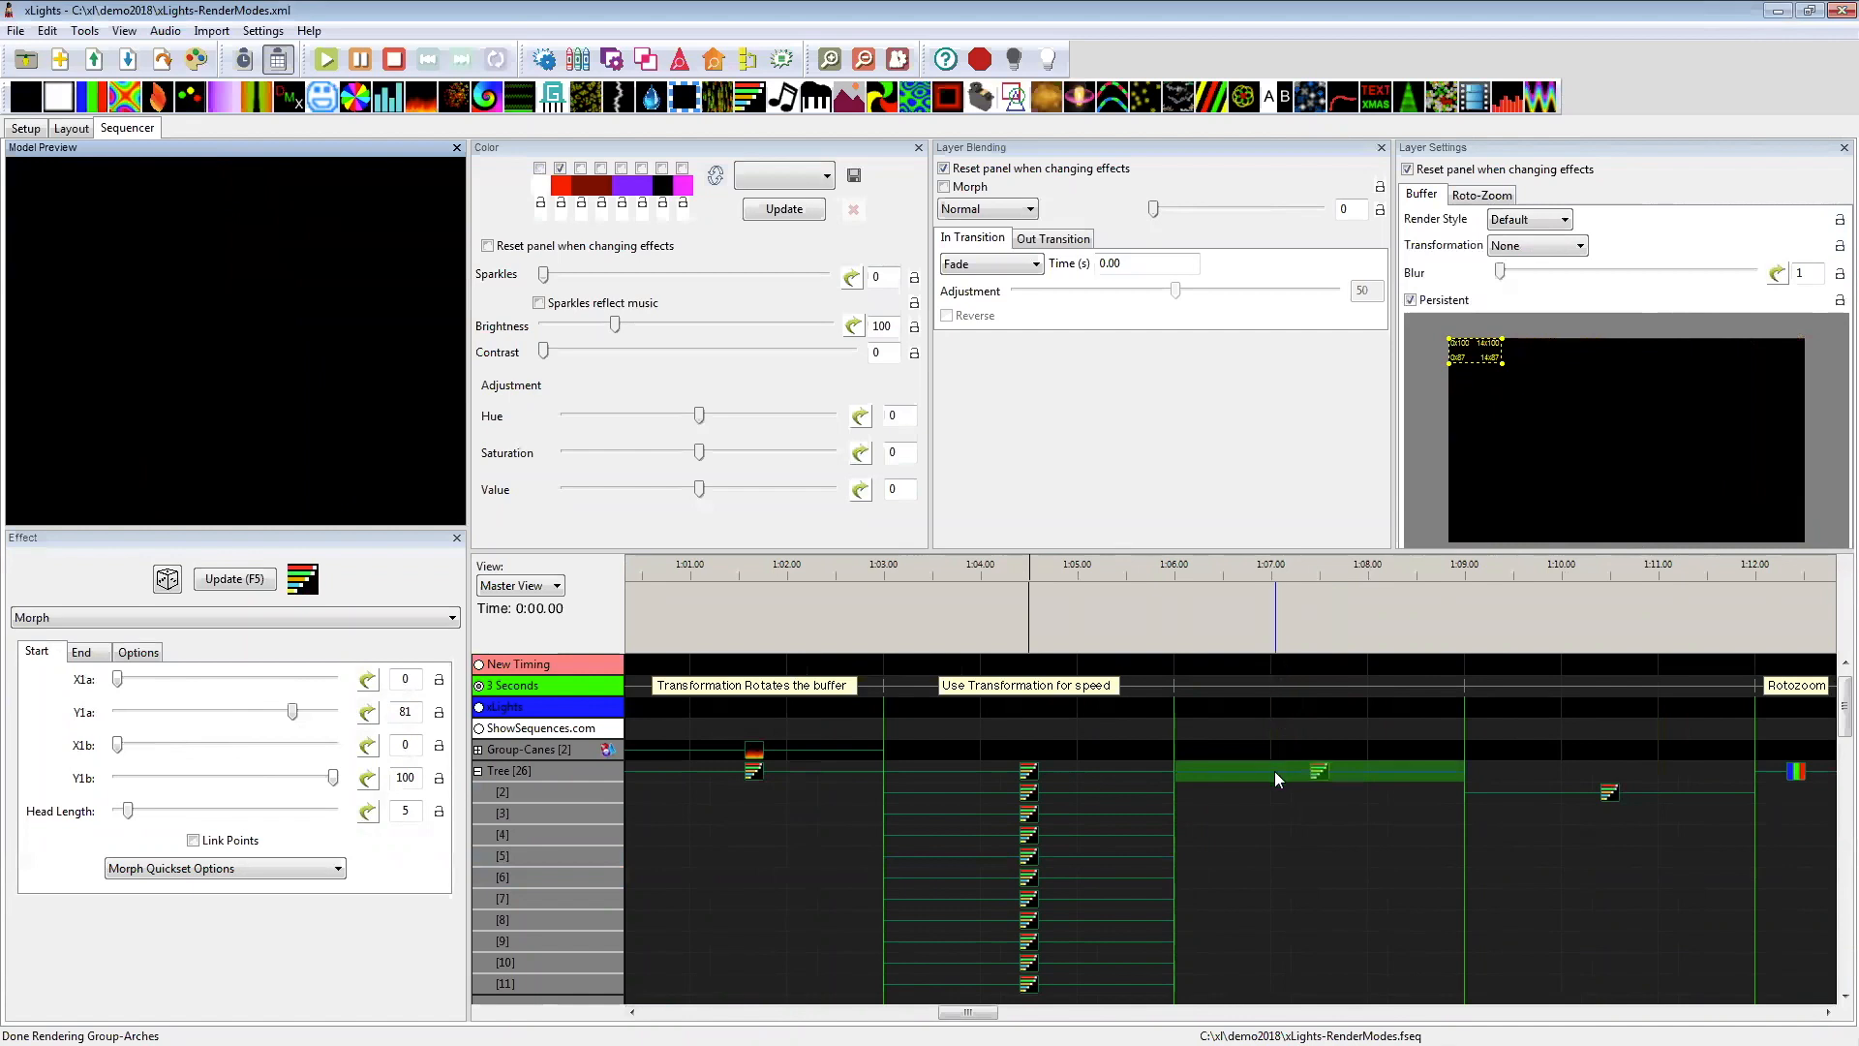
Step: Apply the Full Sweep Up quickset to the Tree's Morph between 1:06 and 1:09, and slightly enlarge its sub-buffer
left_click(1319, 774)
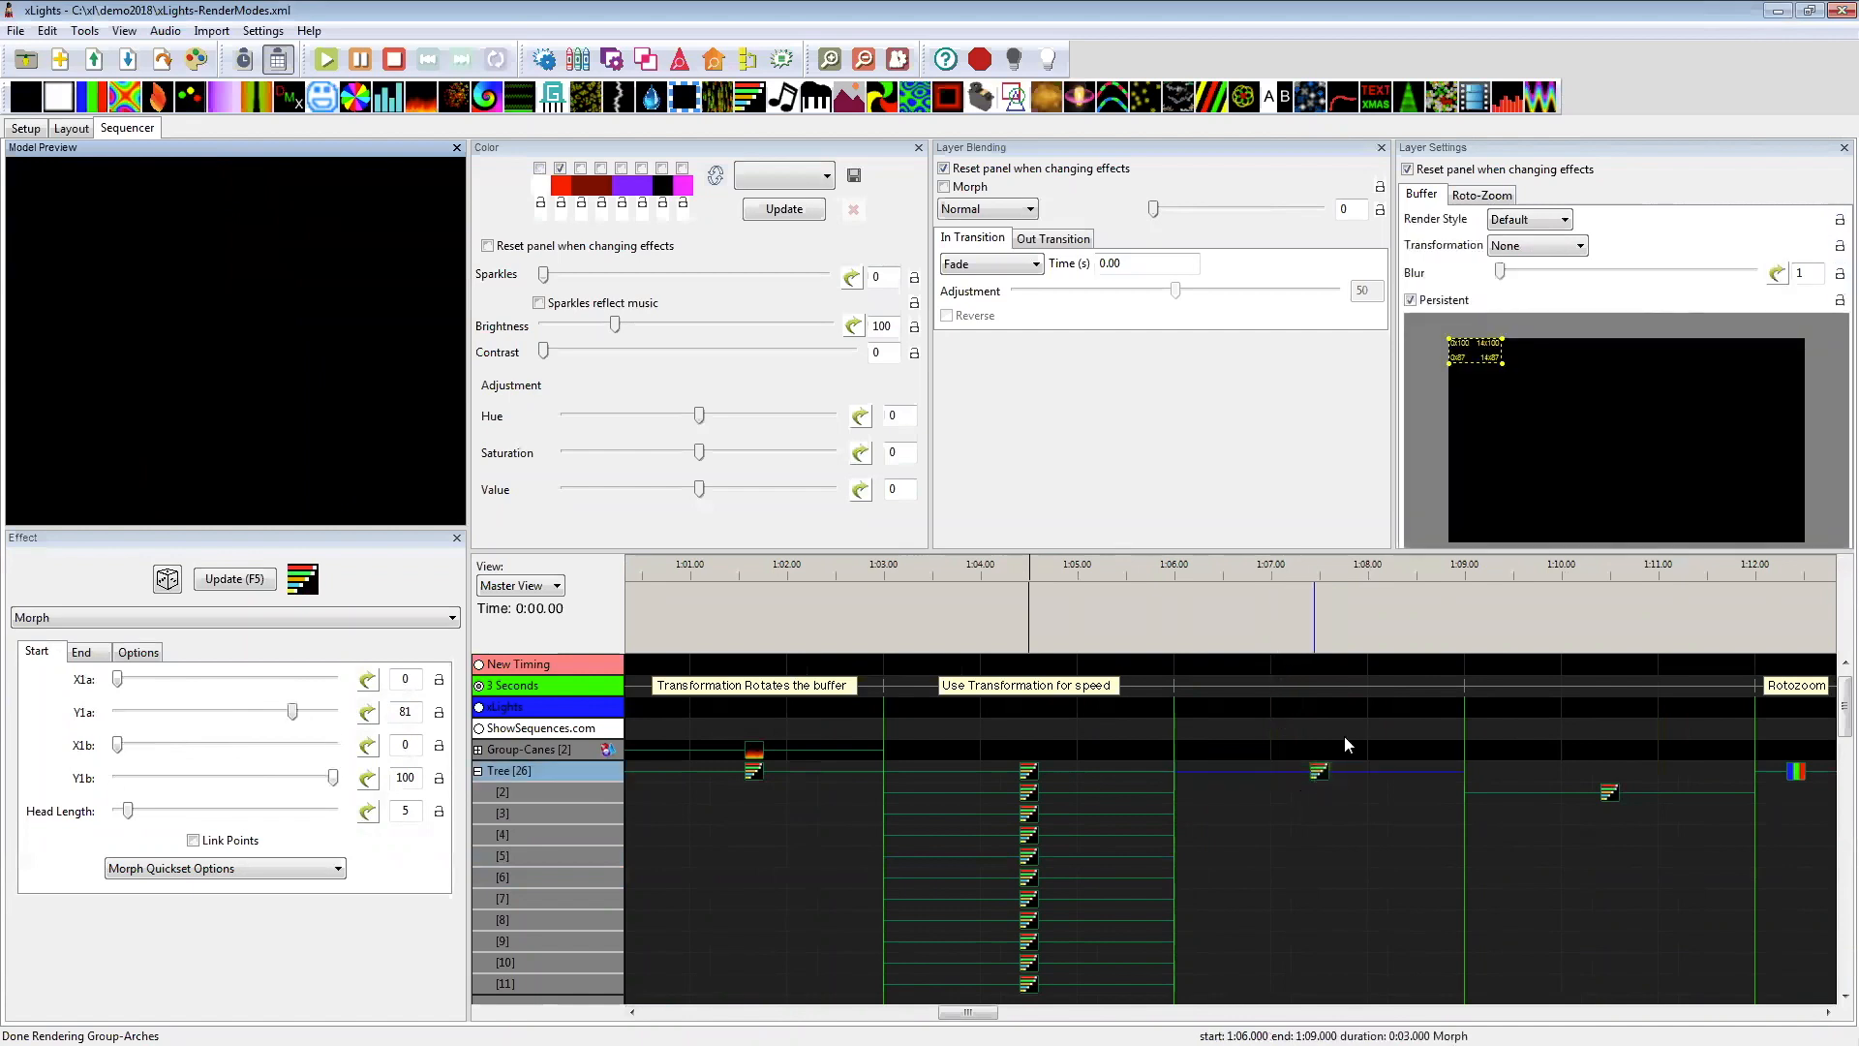
left_click(264, 870)
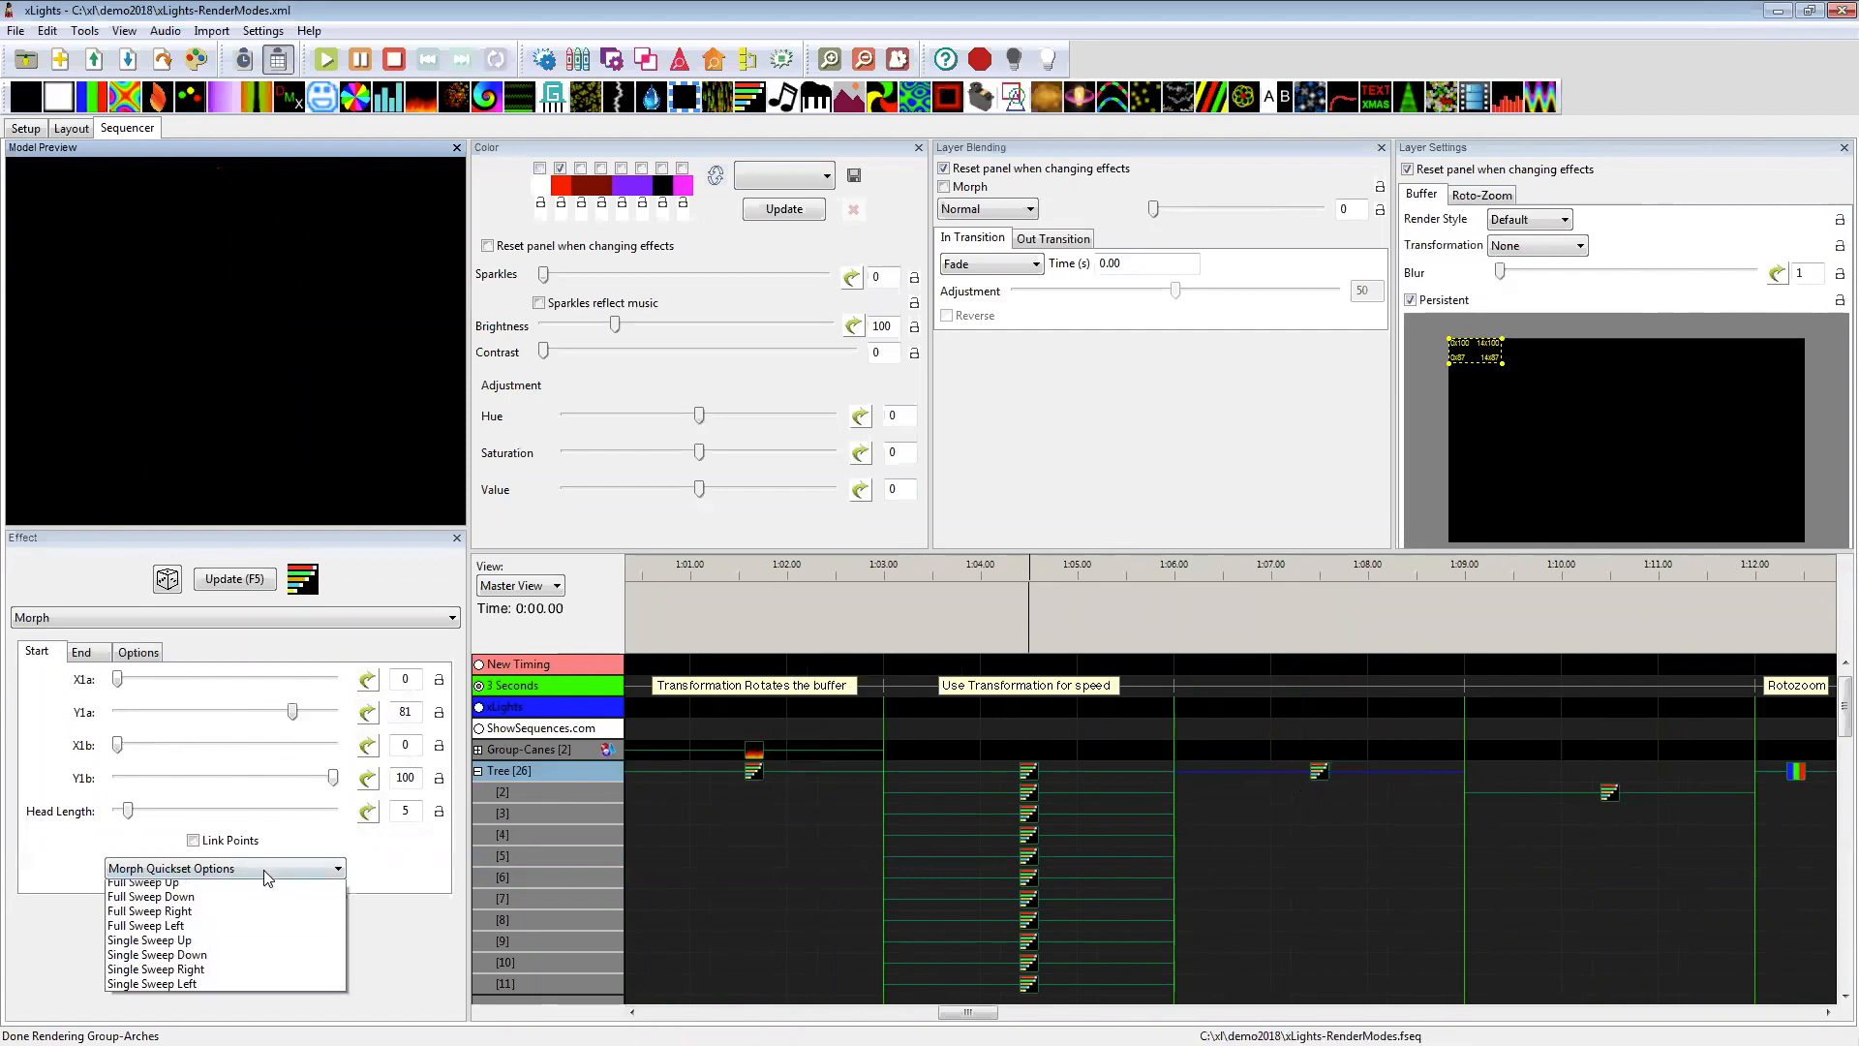
left_click(253, 905)
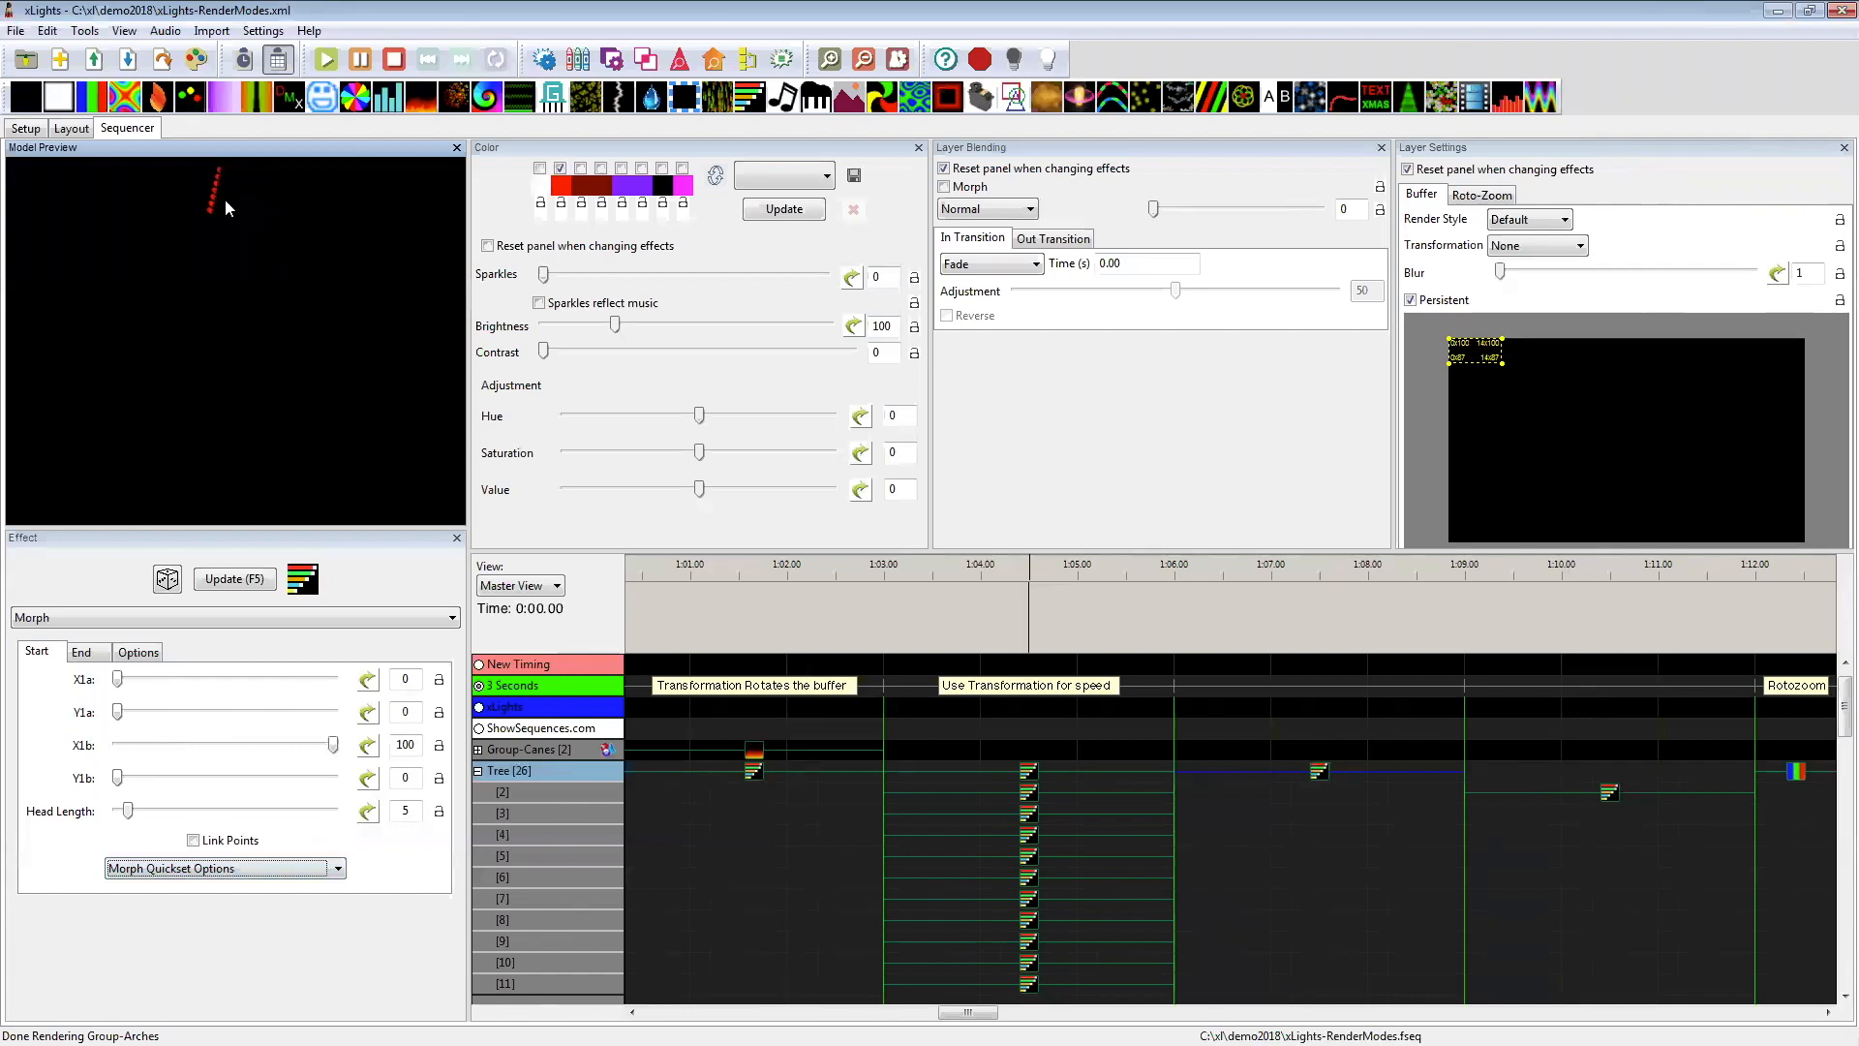
left_click(86, 651)
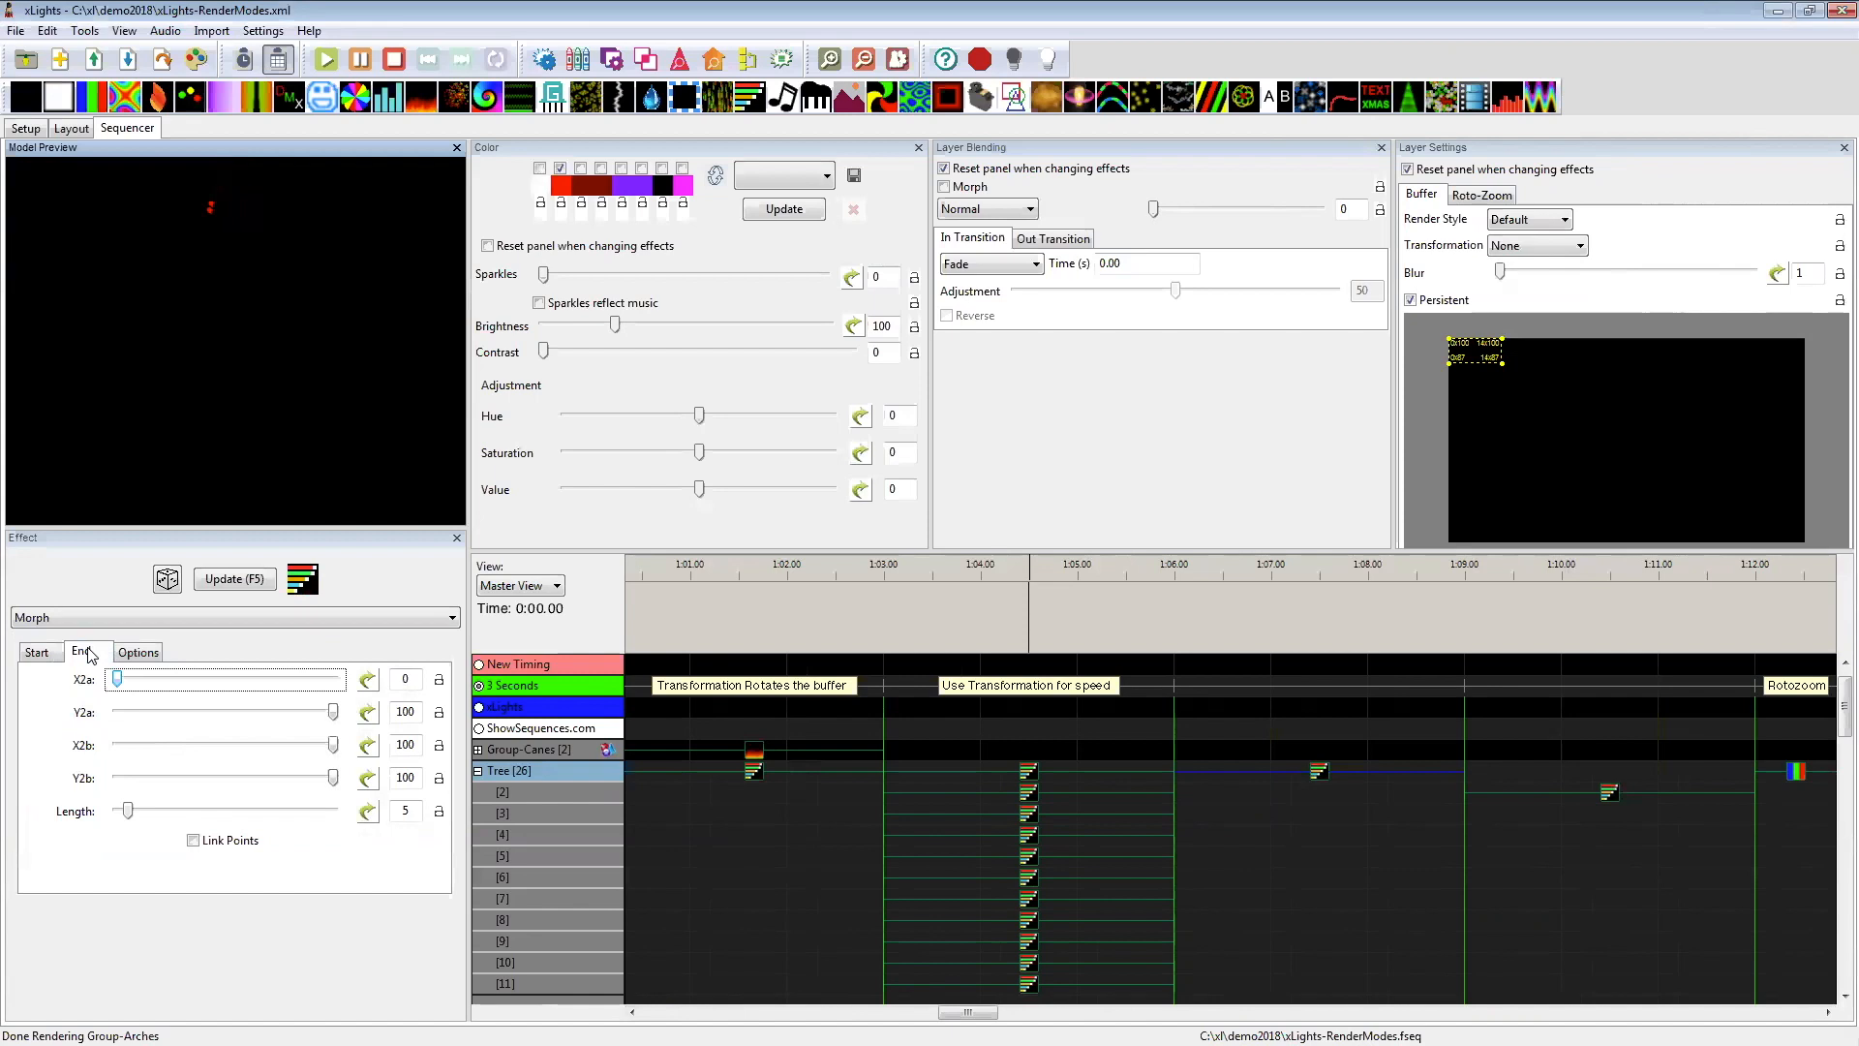
left_click(32, 651)
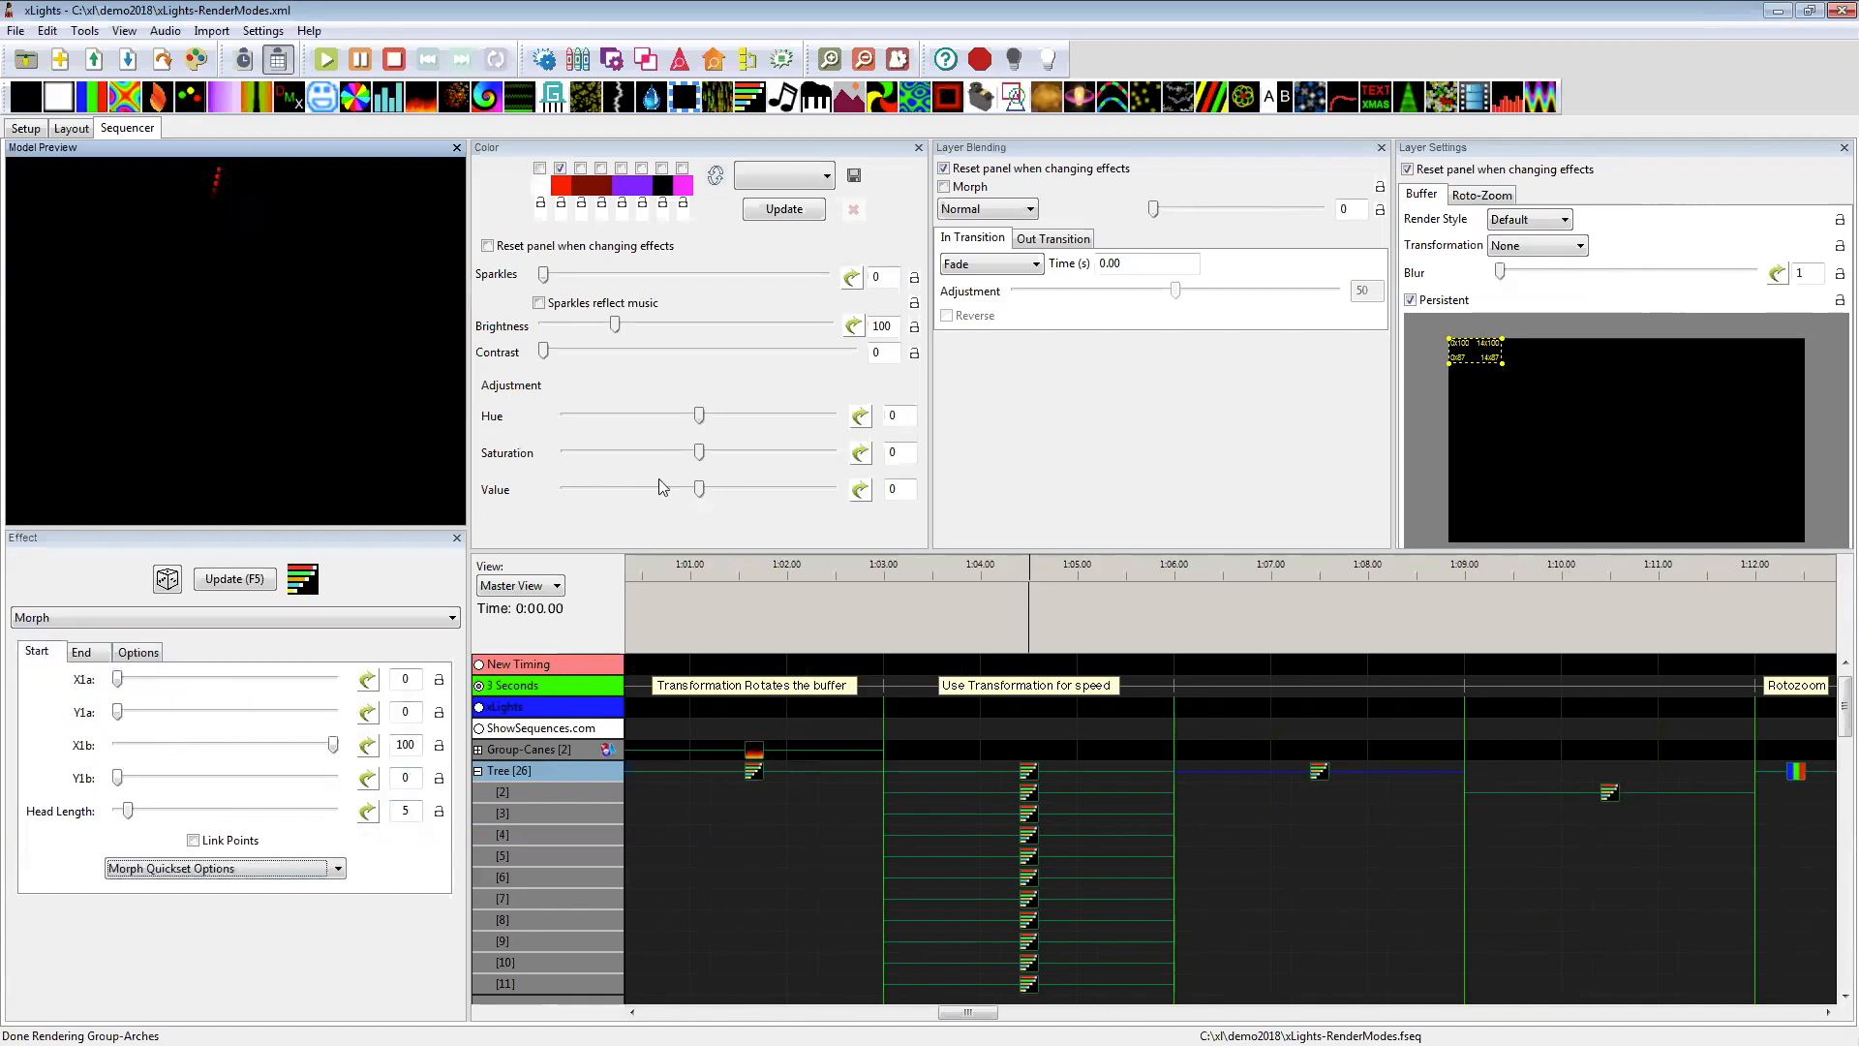
mouse_move(1500, 363)
left_mouse_down()
mouse_move(1539, 398)
mouse_move(1514, 369)
left_mouse_up()
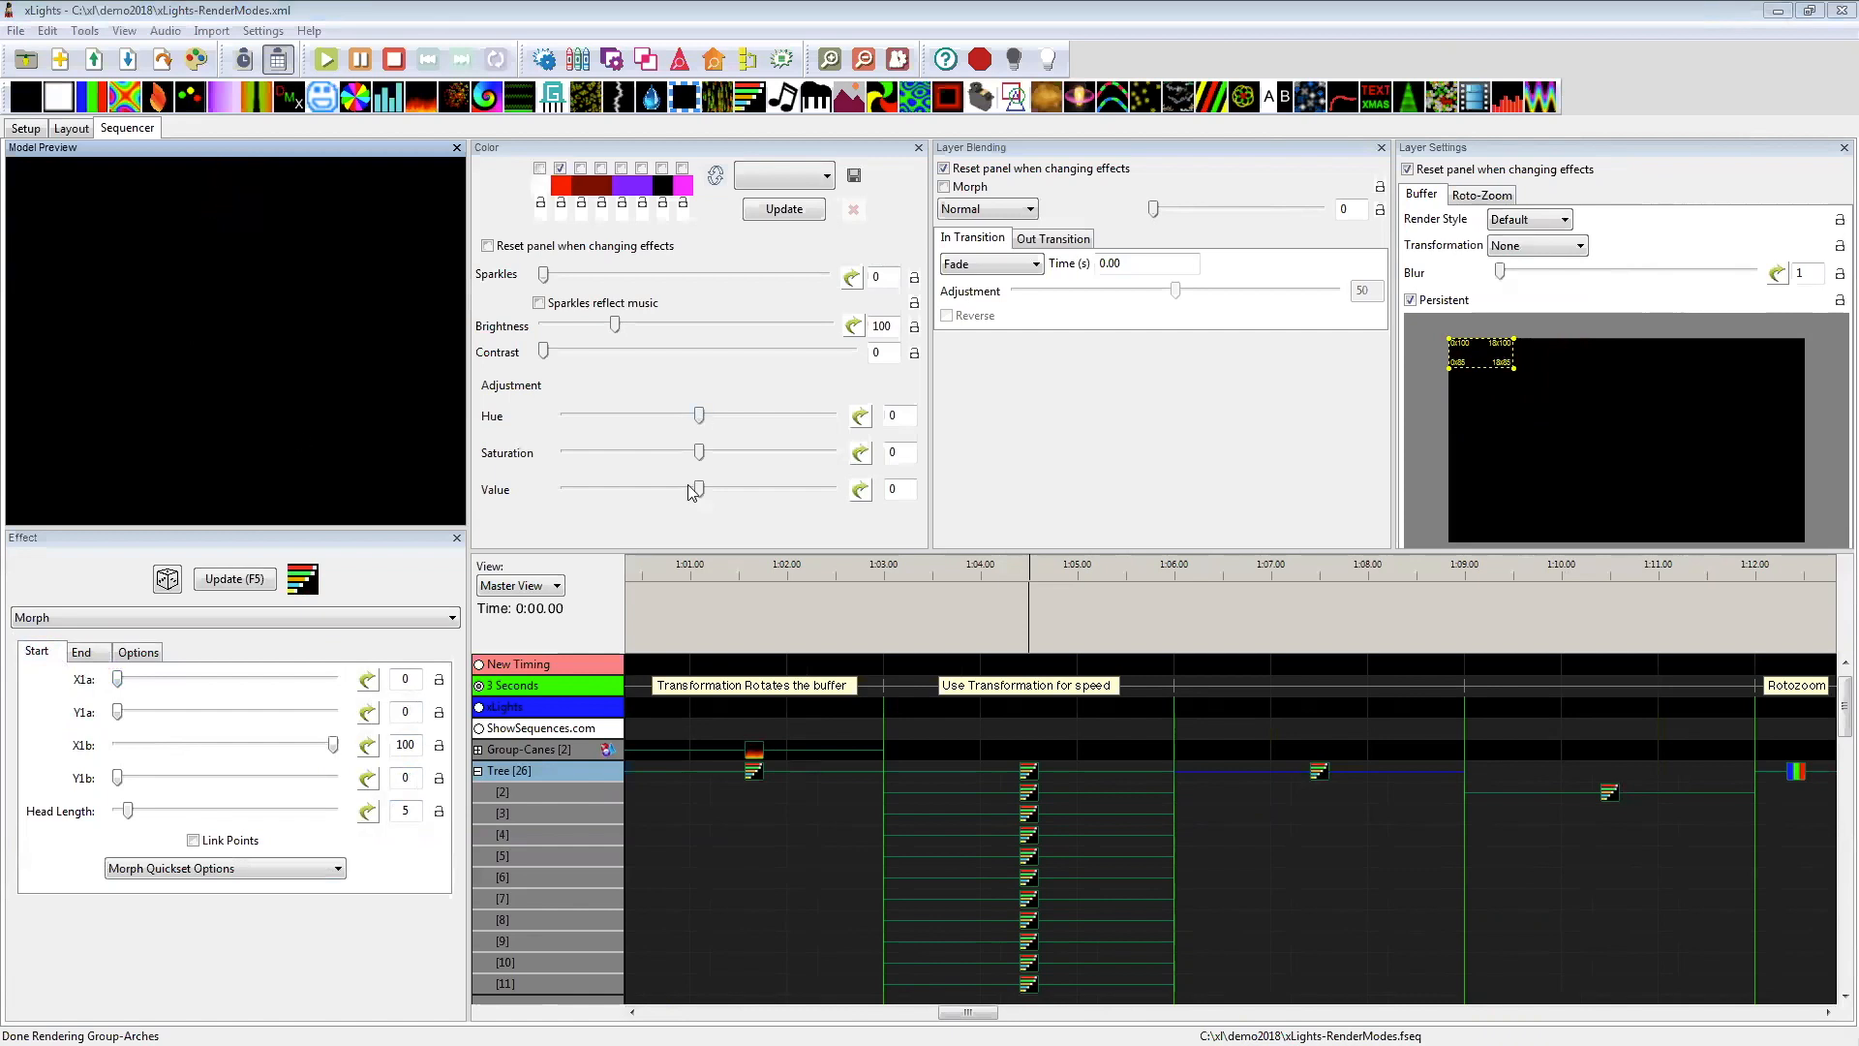
Step: Compare the Morph effects on the Tree's first nine layers under Use Transformation for speed, checking their coordinates, palettes and flip transformations
left_click(1030, 819)
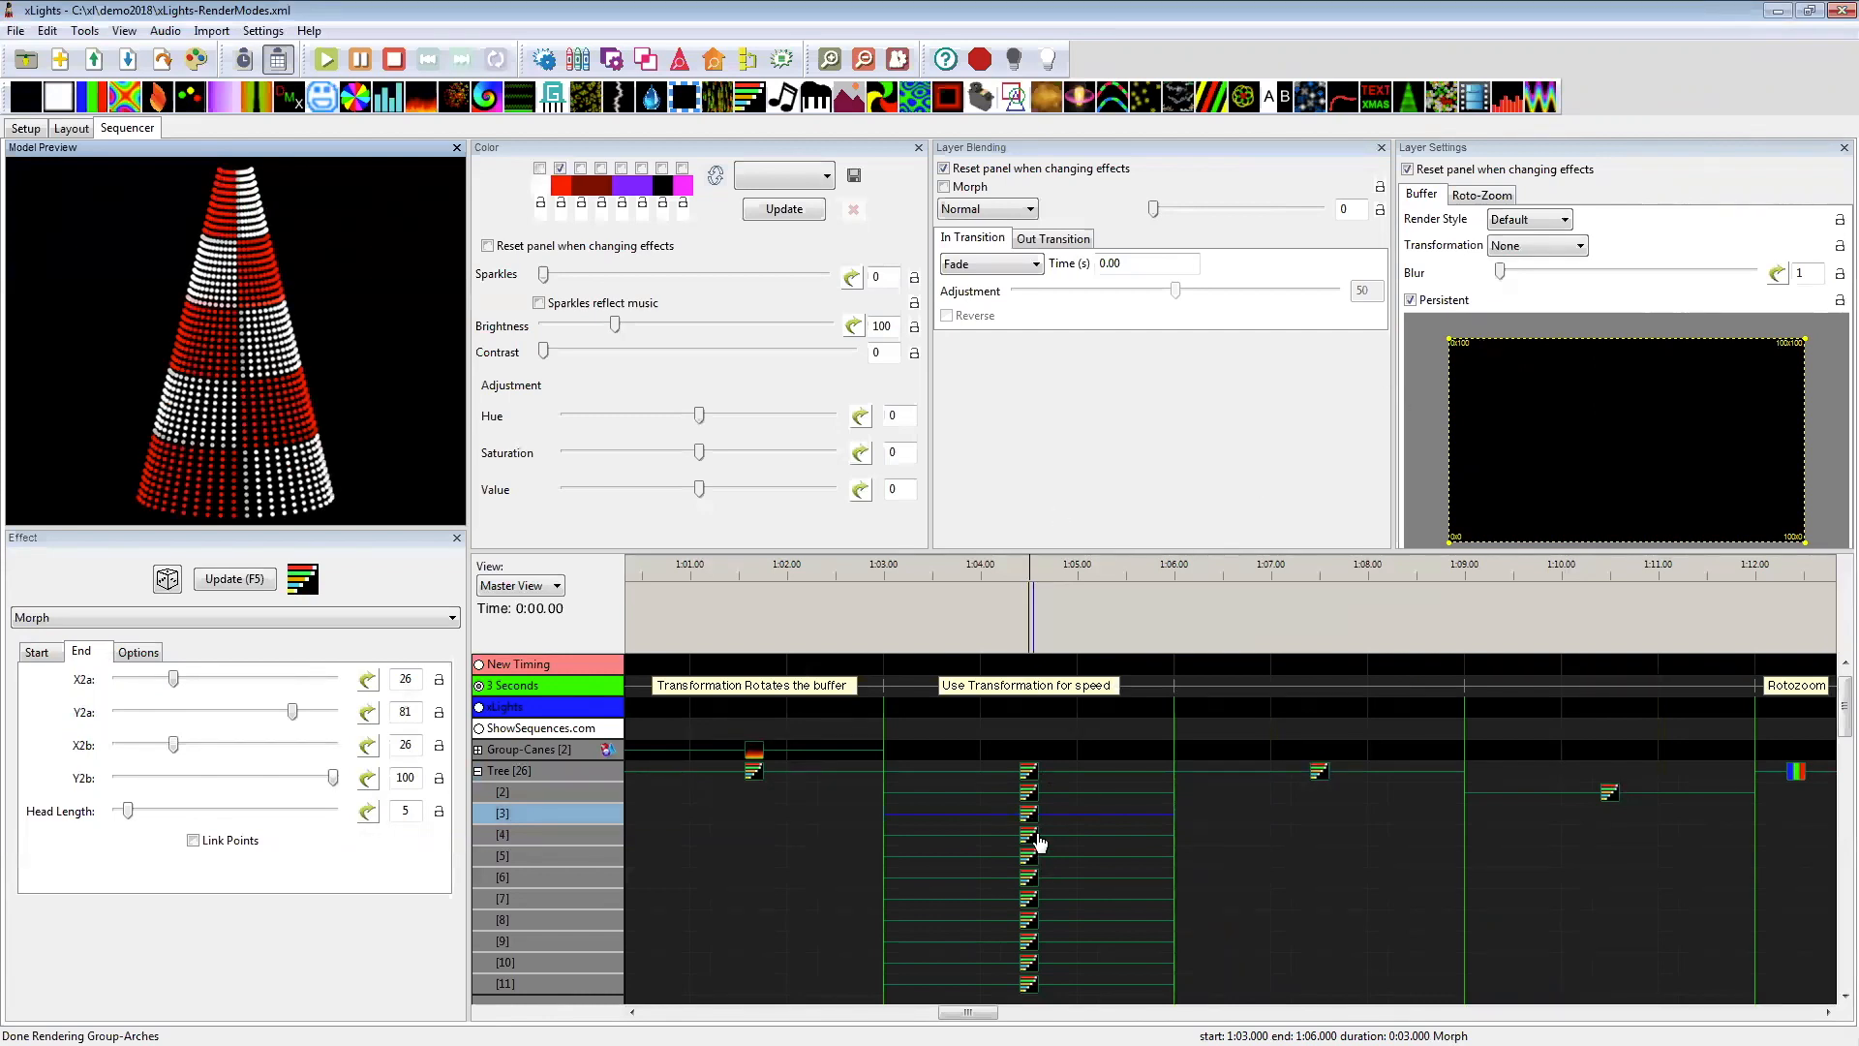
left_click(1028, 771)
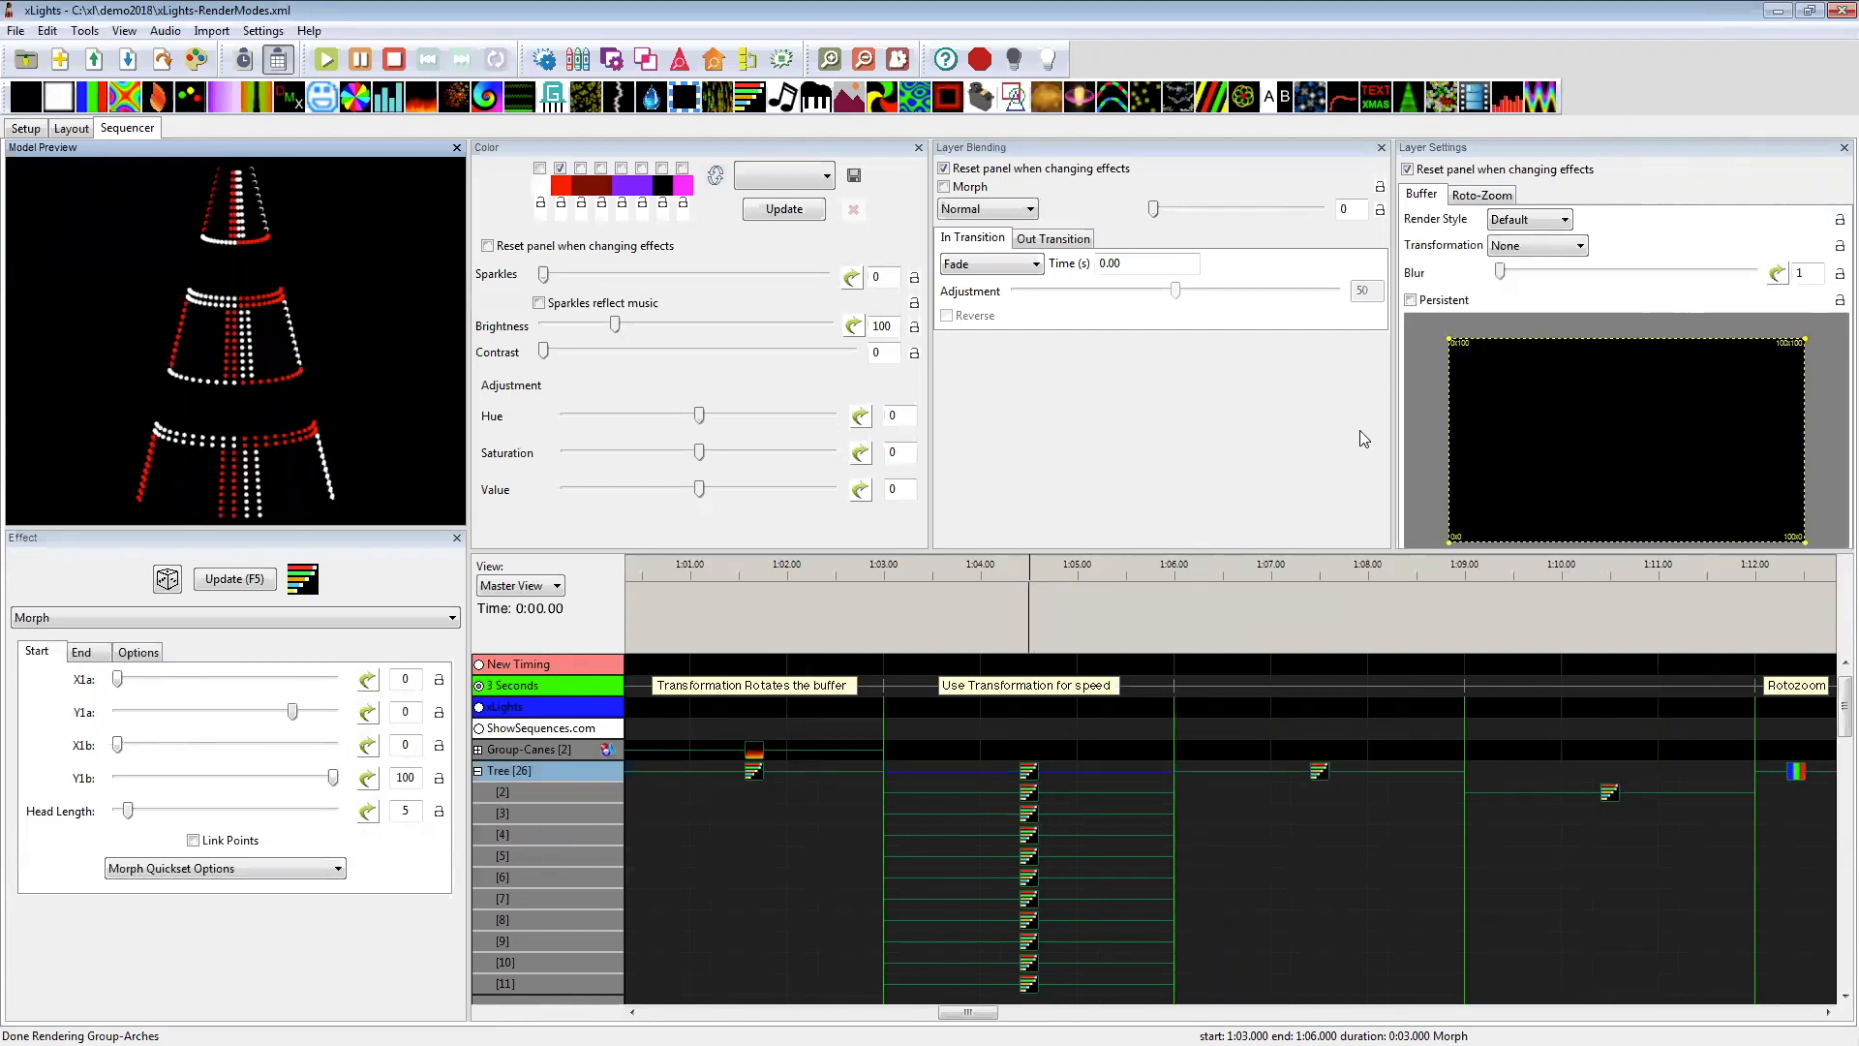
left_click(1030, 793)
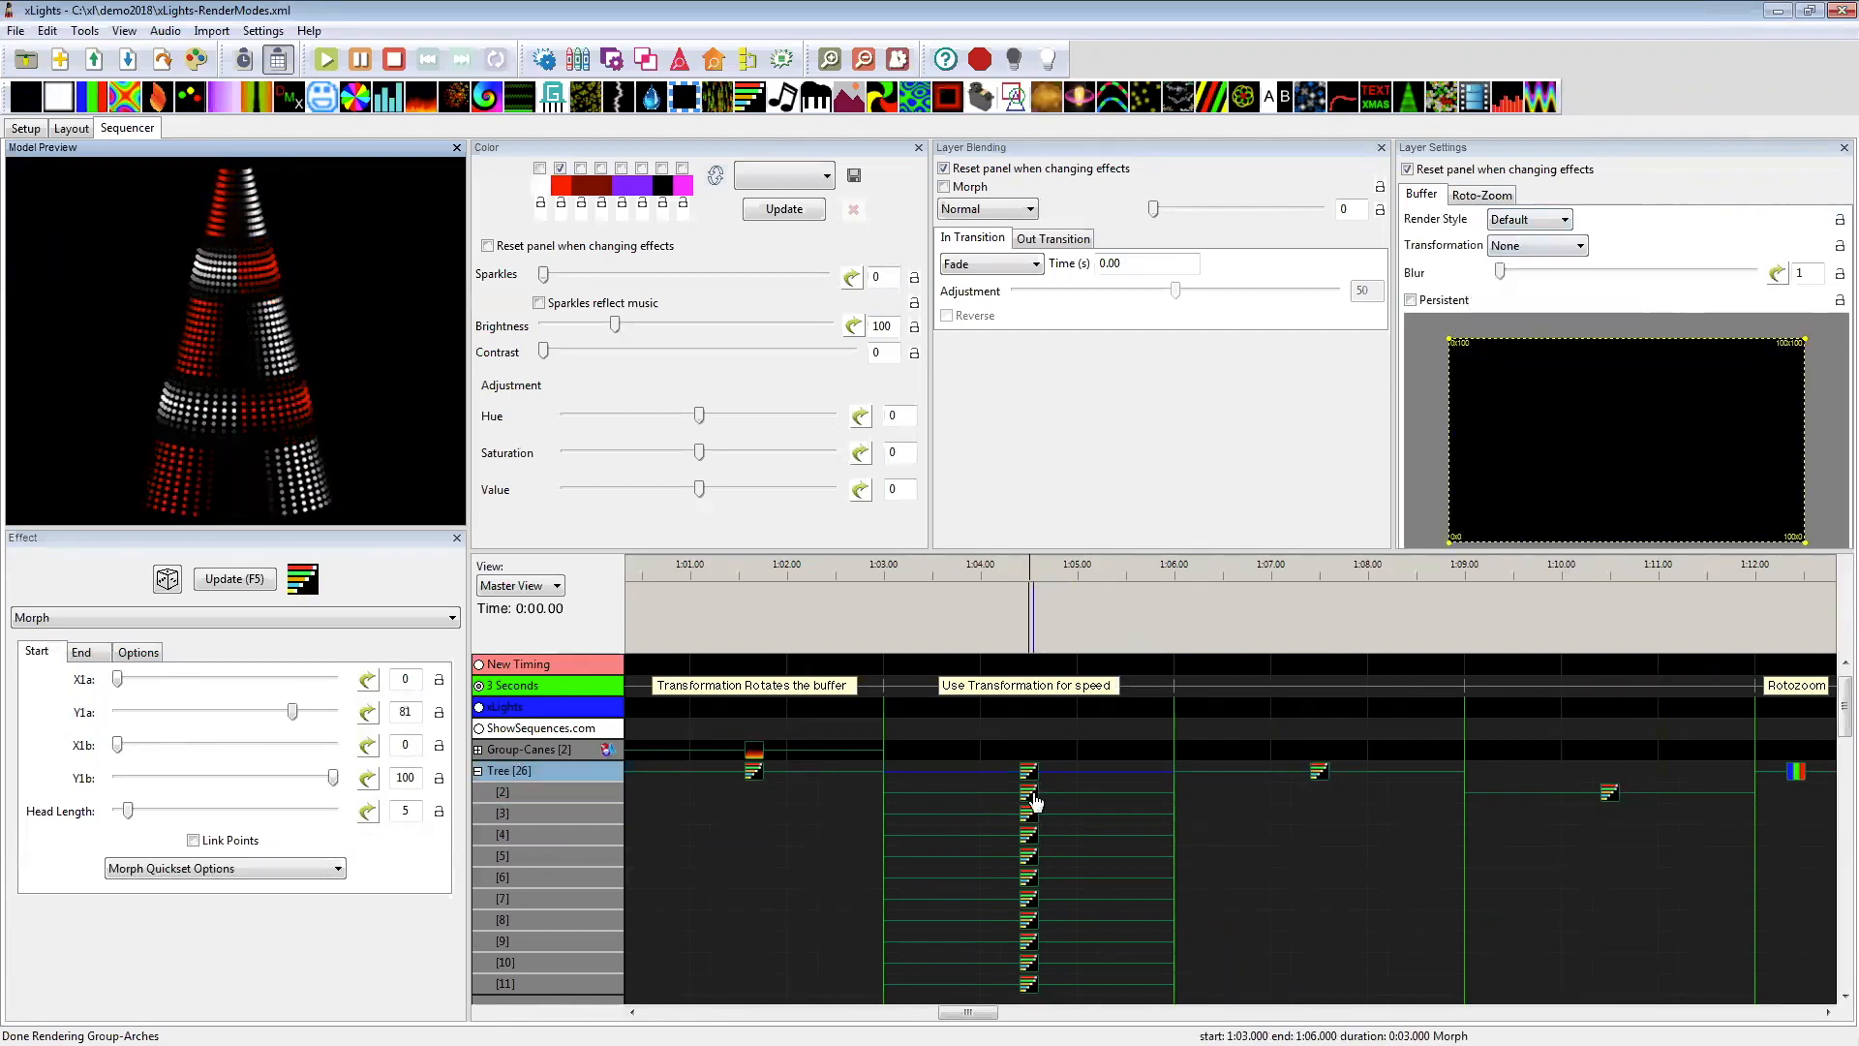
left_click(1032, 800)
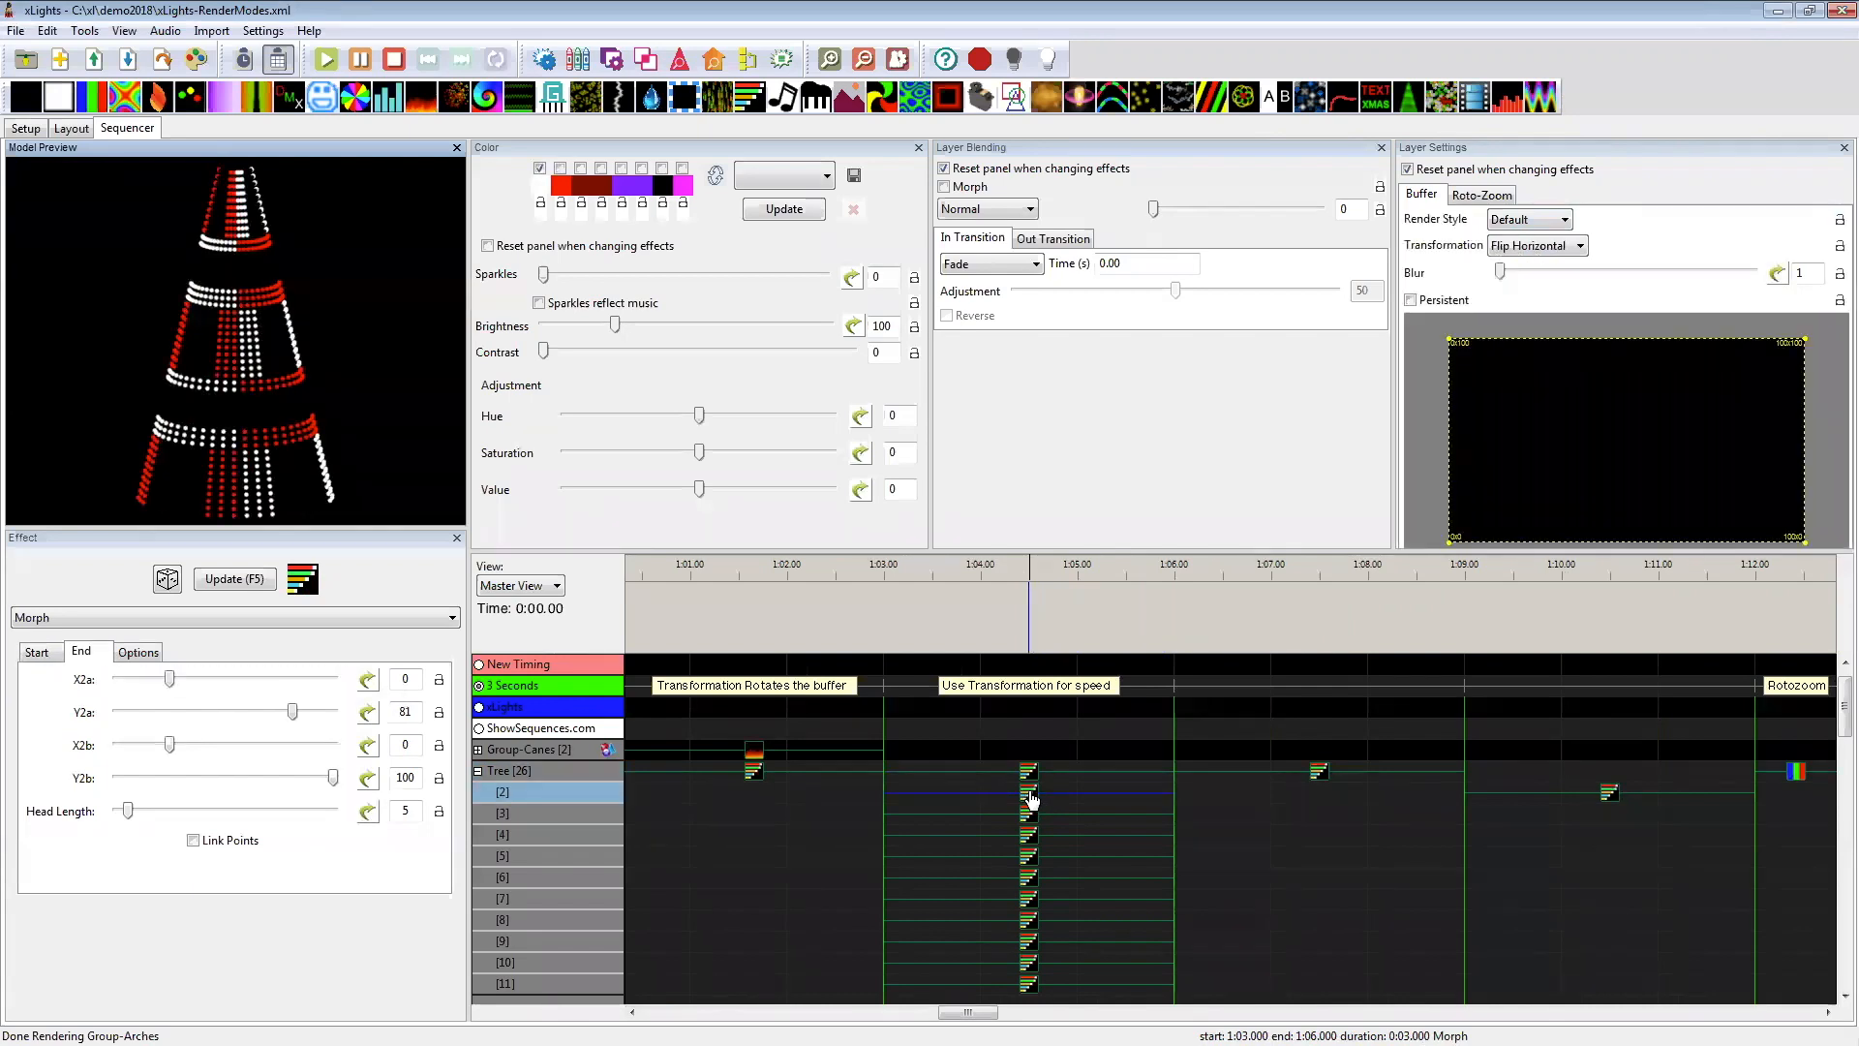
left_click(1033, 814)
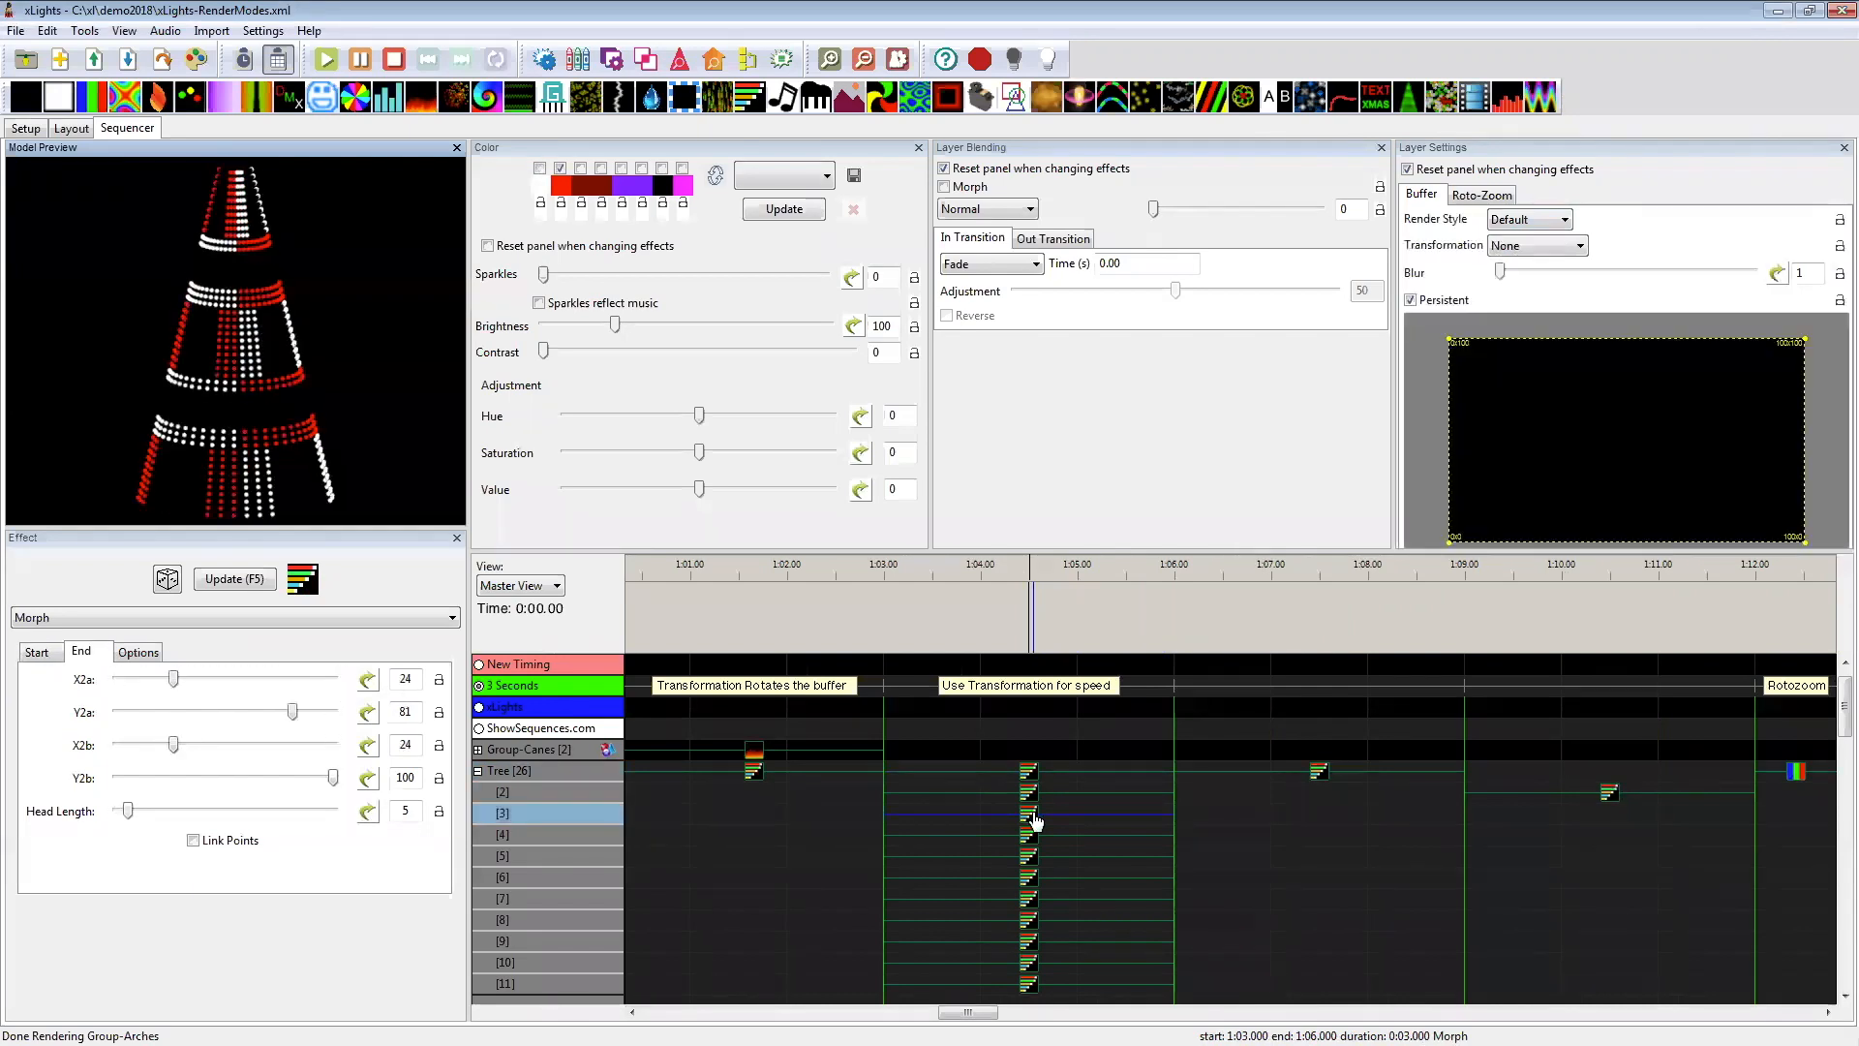
left_click(1030, 836)
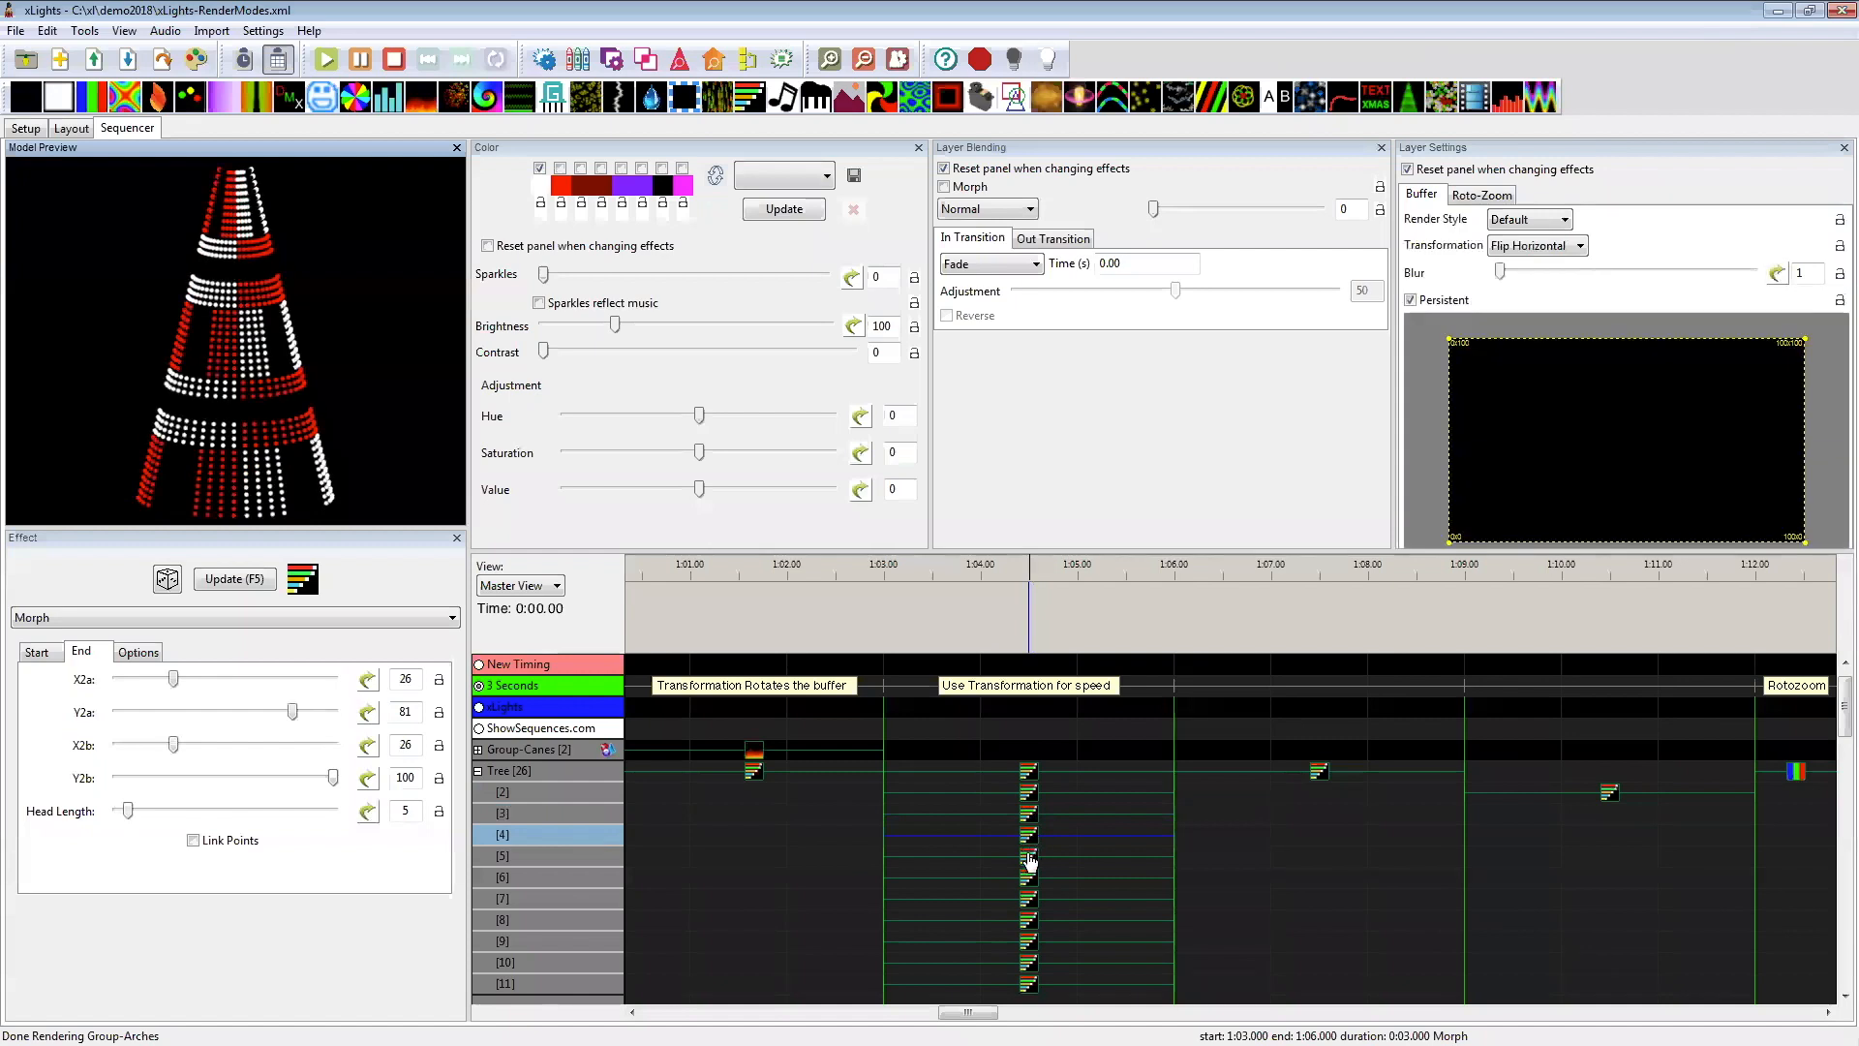
left_click(1031, 860)
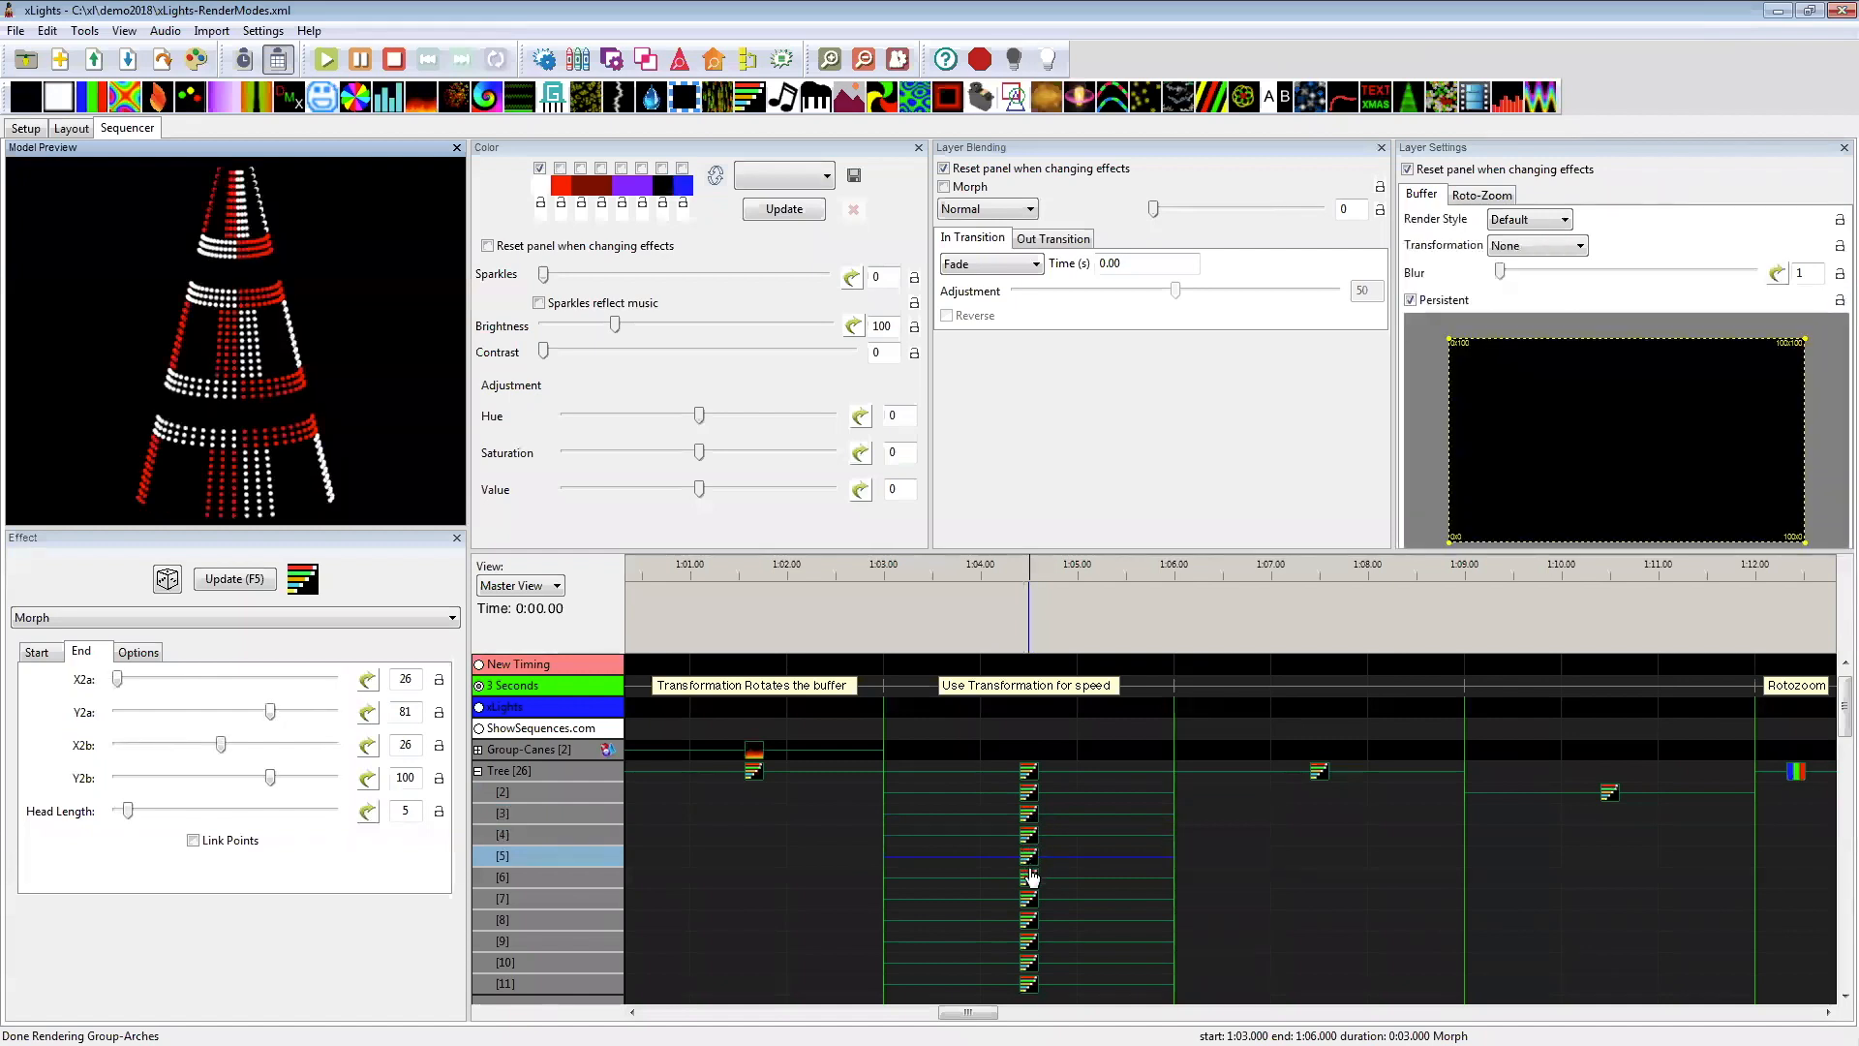
left_click(1032, 881)
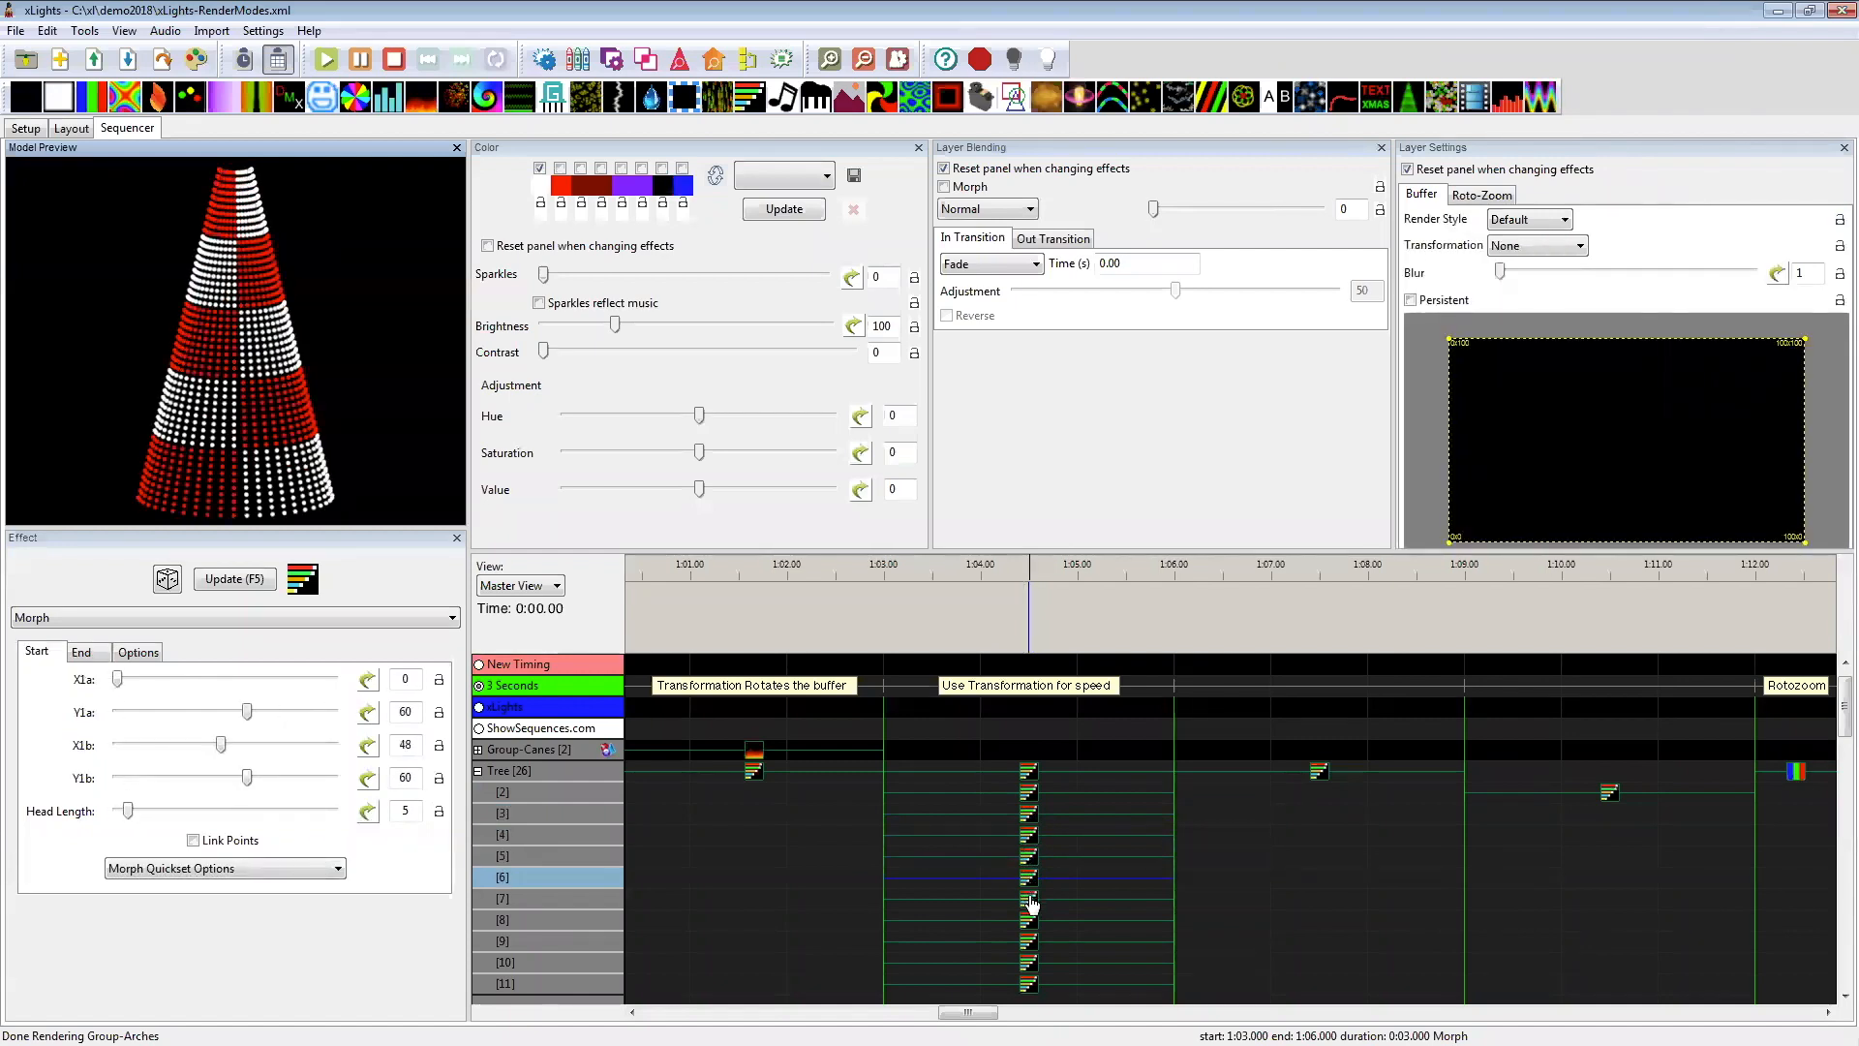
left_click(1028, 902)
left_click(1024, 925)
left_click(1028, 942)
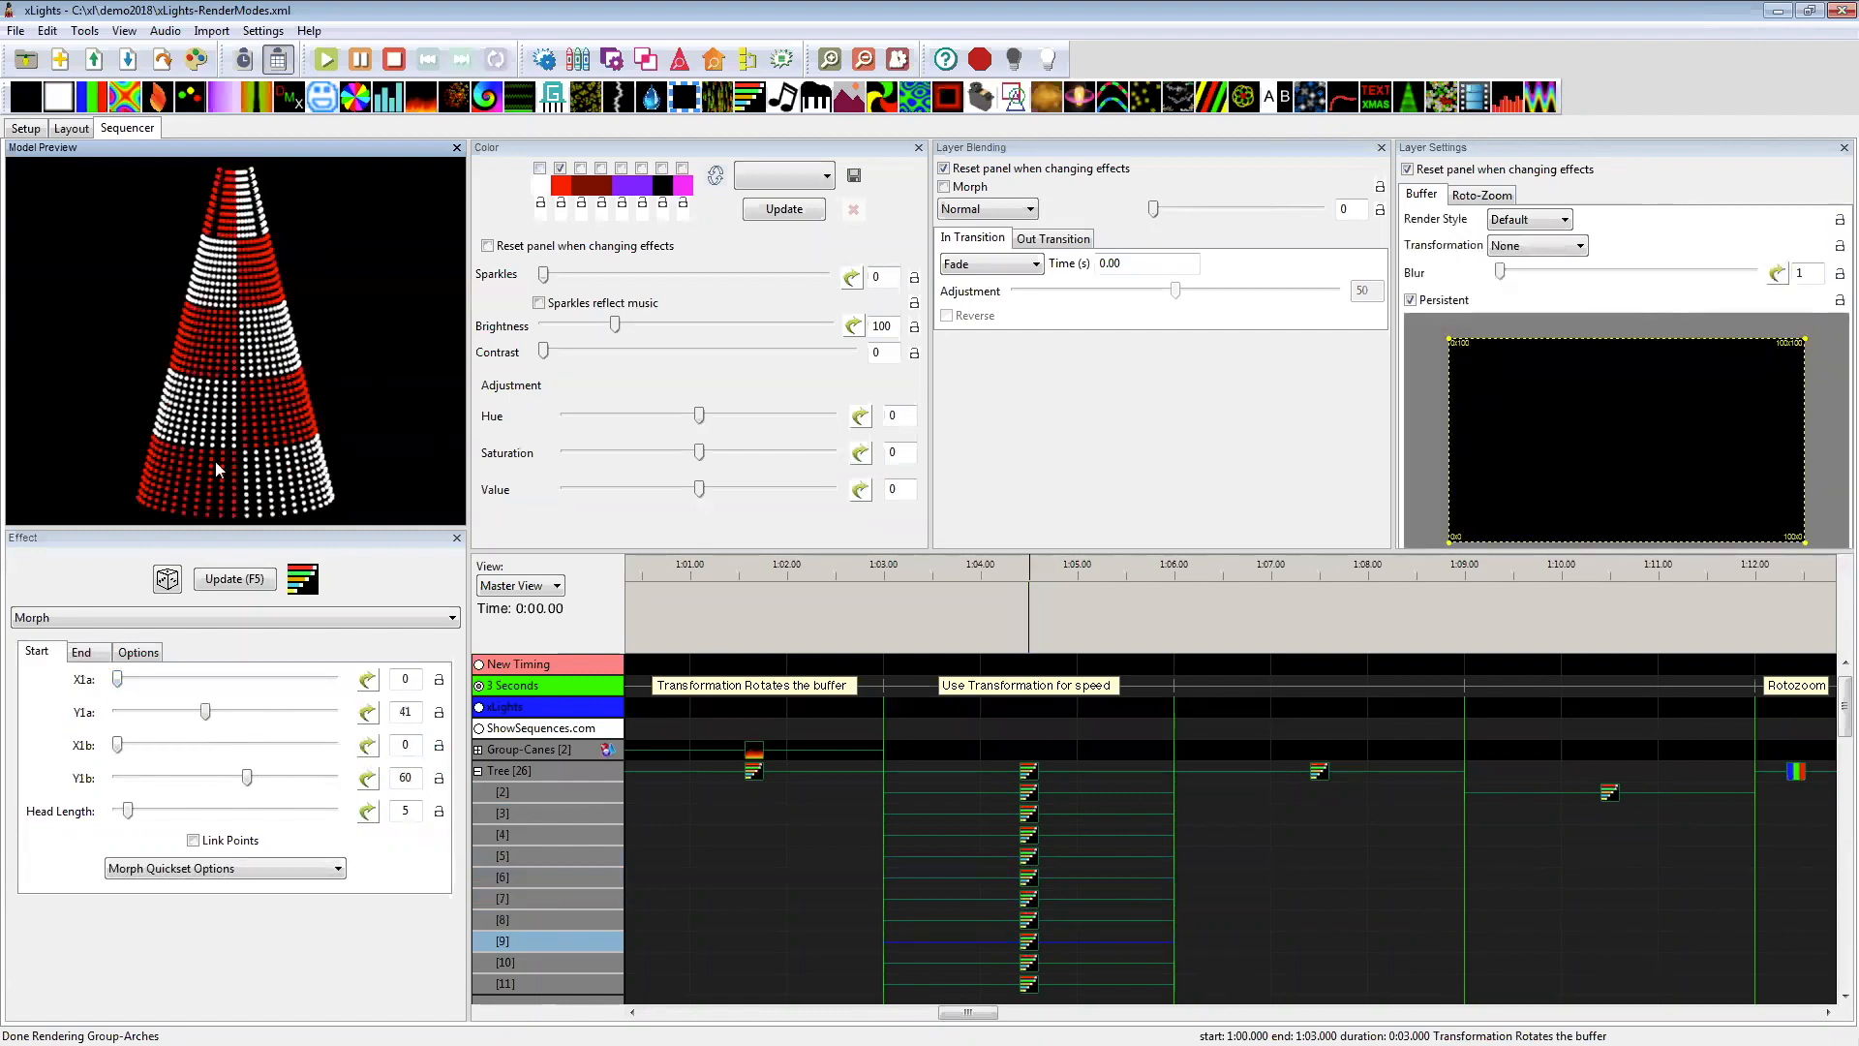
Step: Look over the timeline through the Oversize Buffer section, and review the palette of the Tree's first-layer Morph under Use Transformation for speed
scroll(1154, 874, "up", 1)
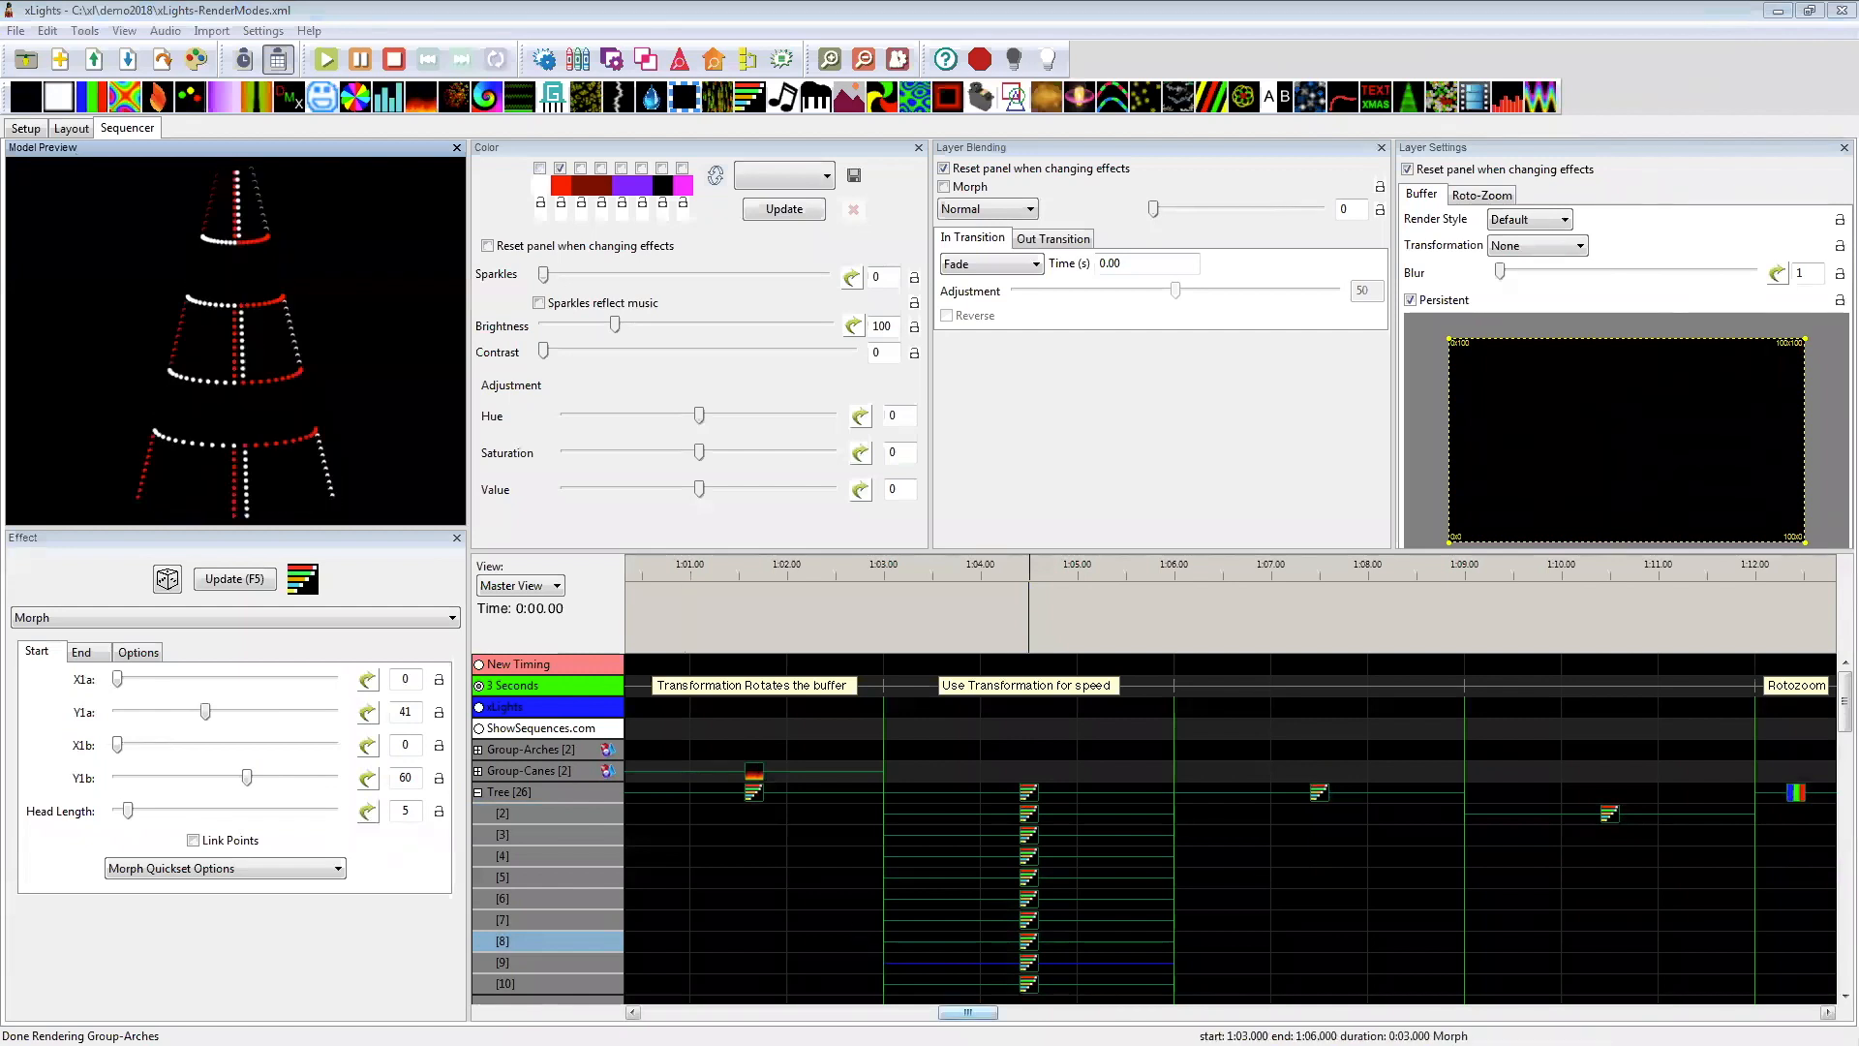
left_click_drag(988, 1013, 1022, 1013)
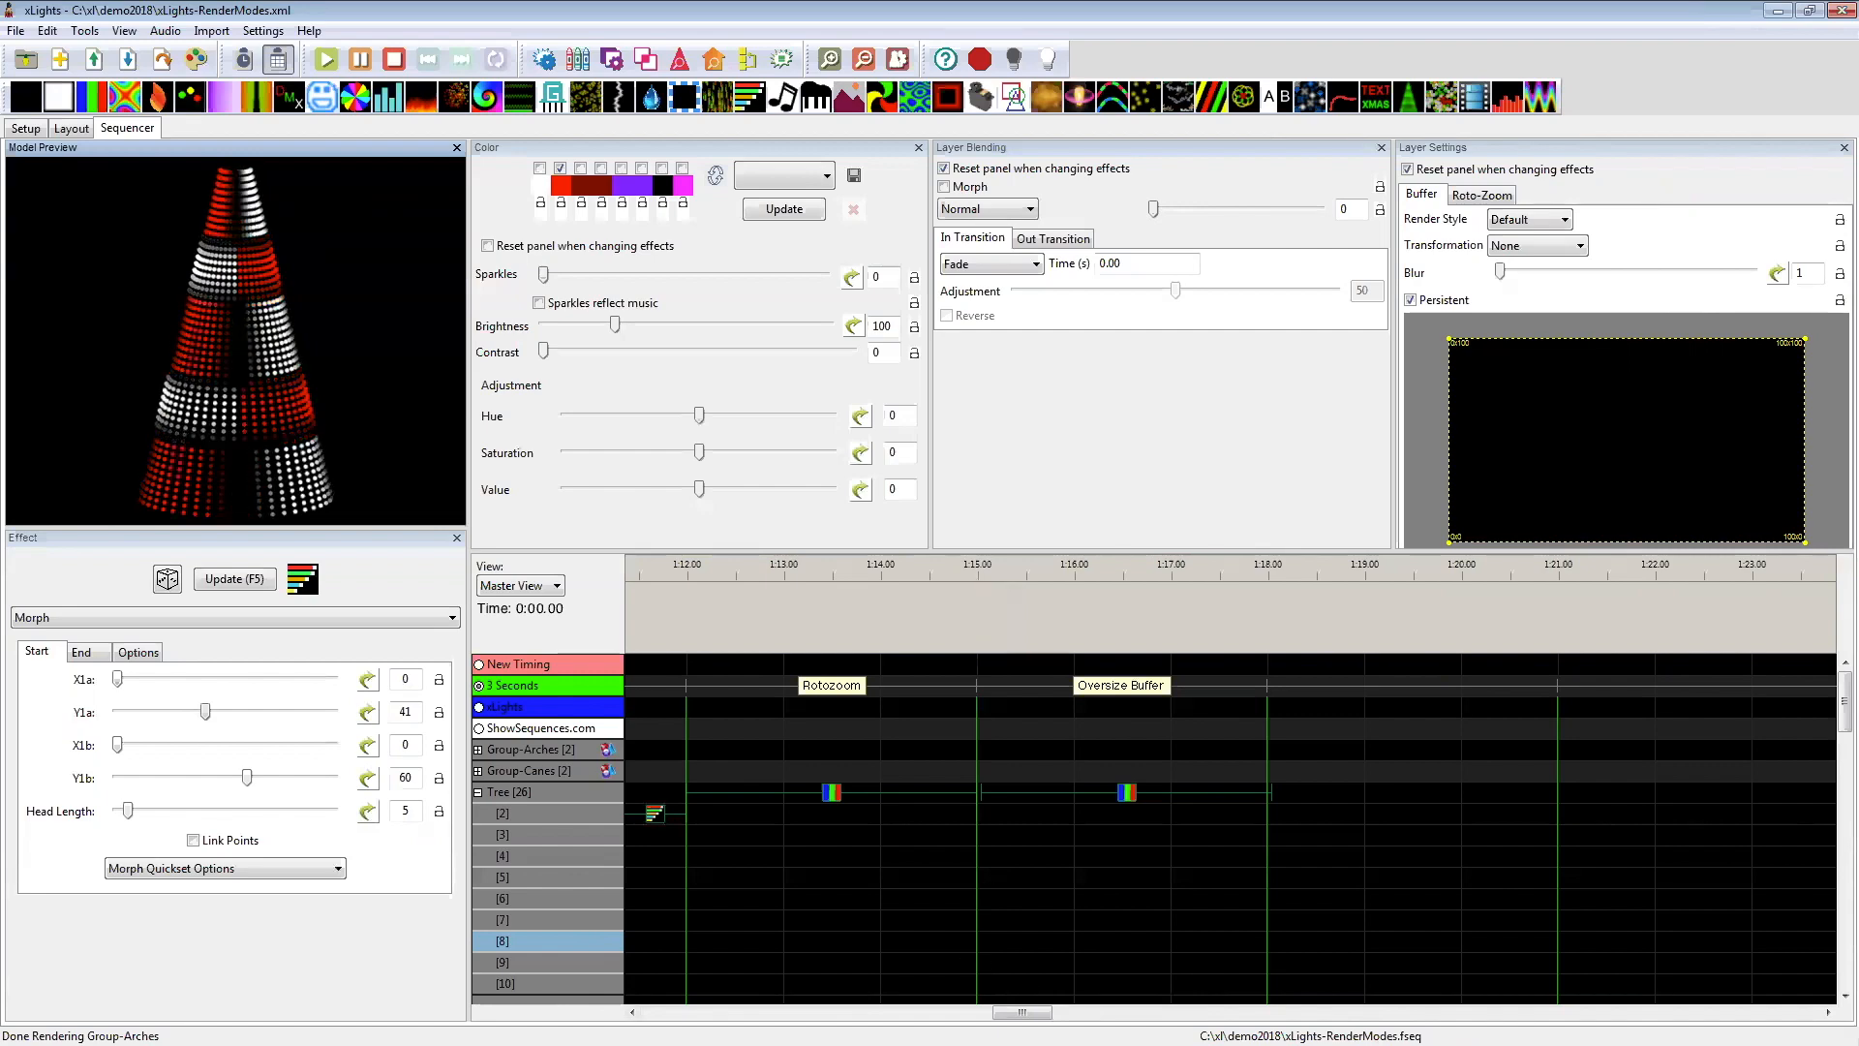
left_click_drag(1002, 1014, 964, 1014)
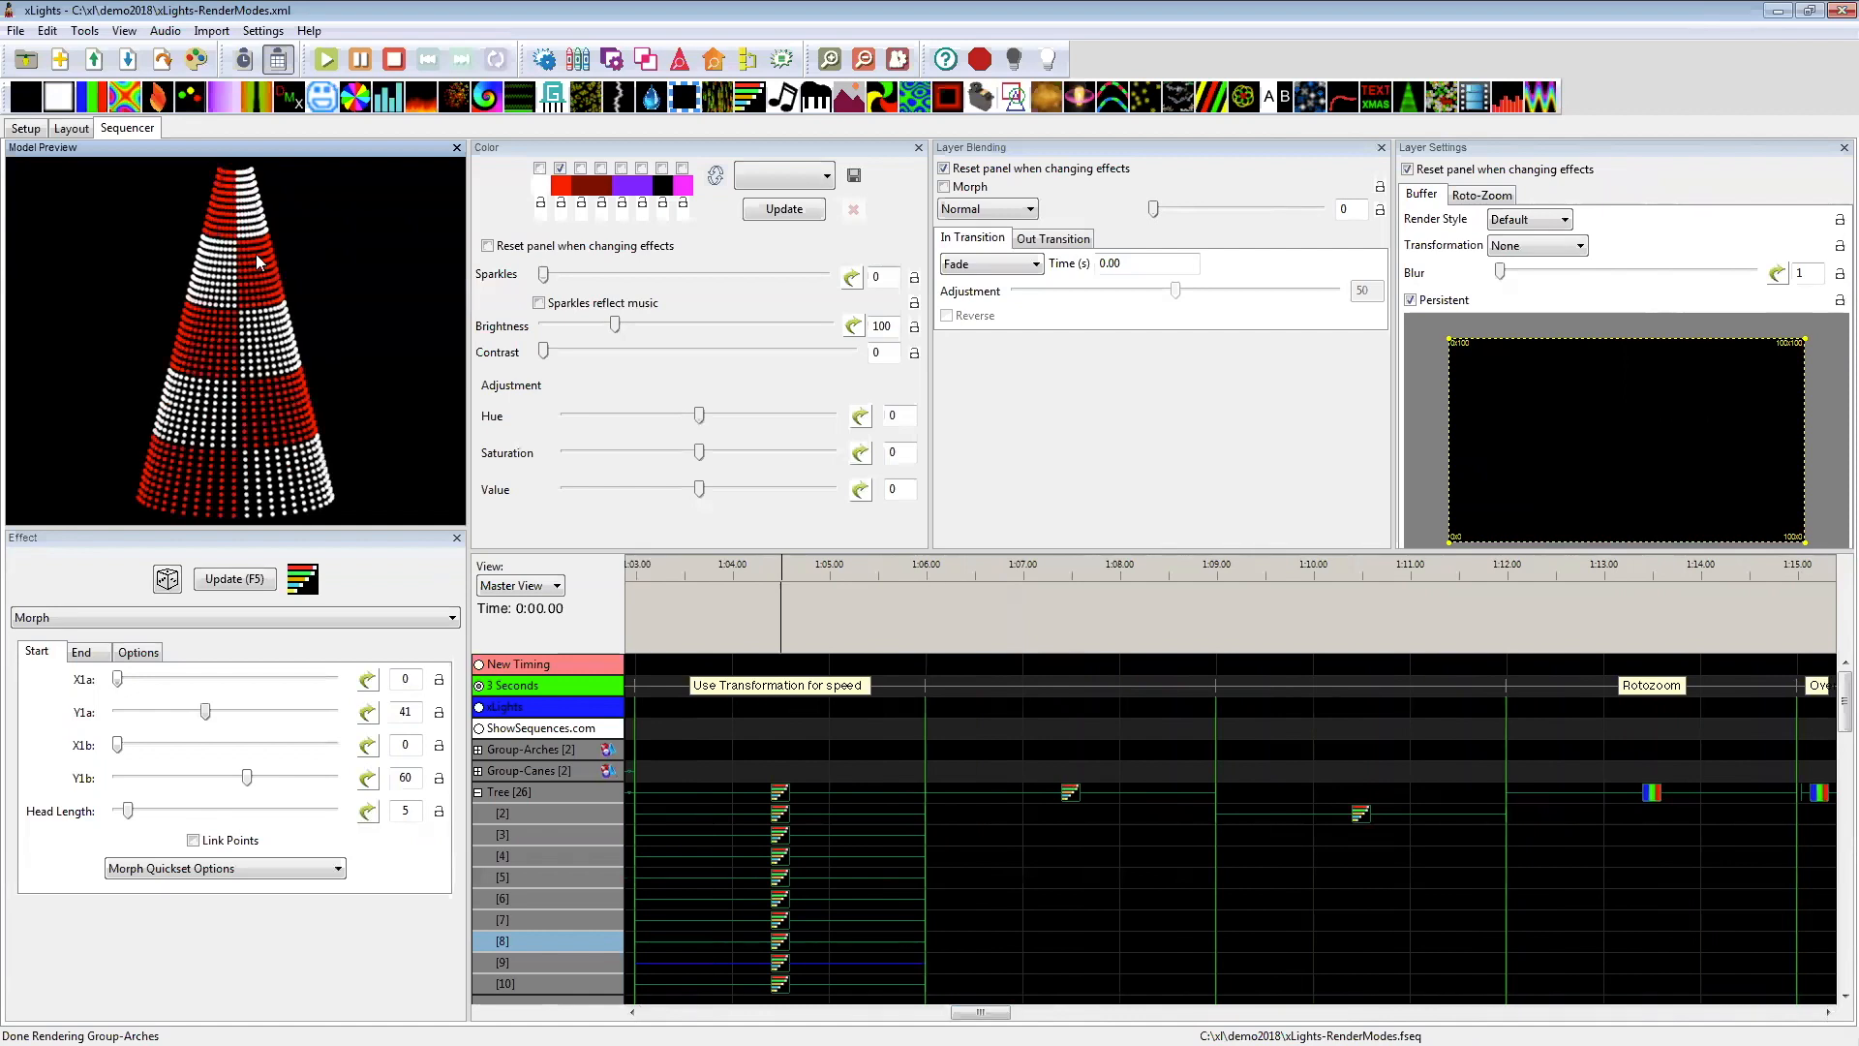
left_click(784, 794)
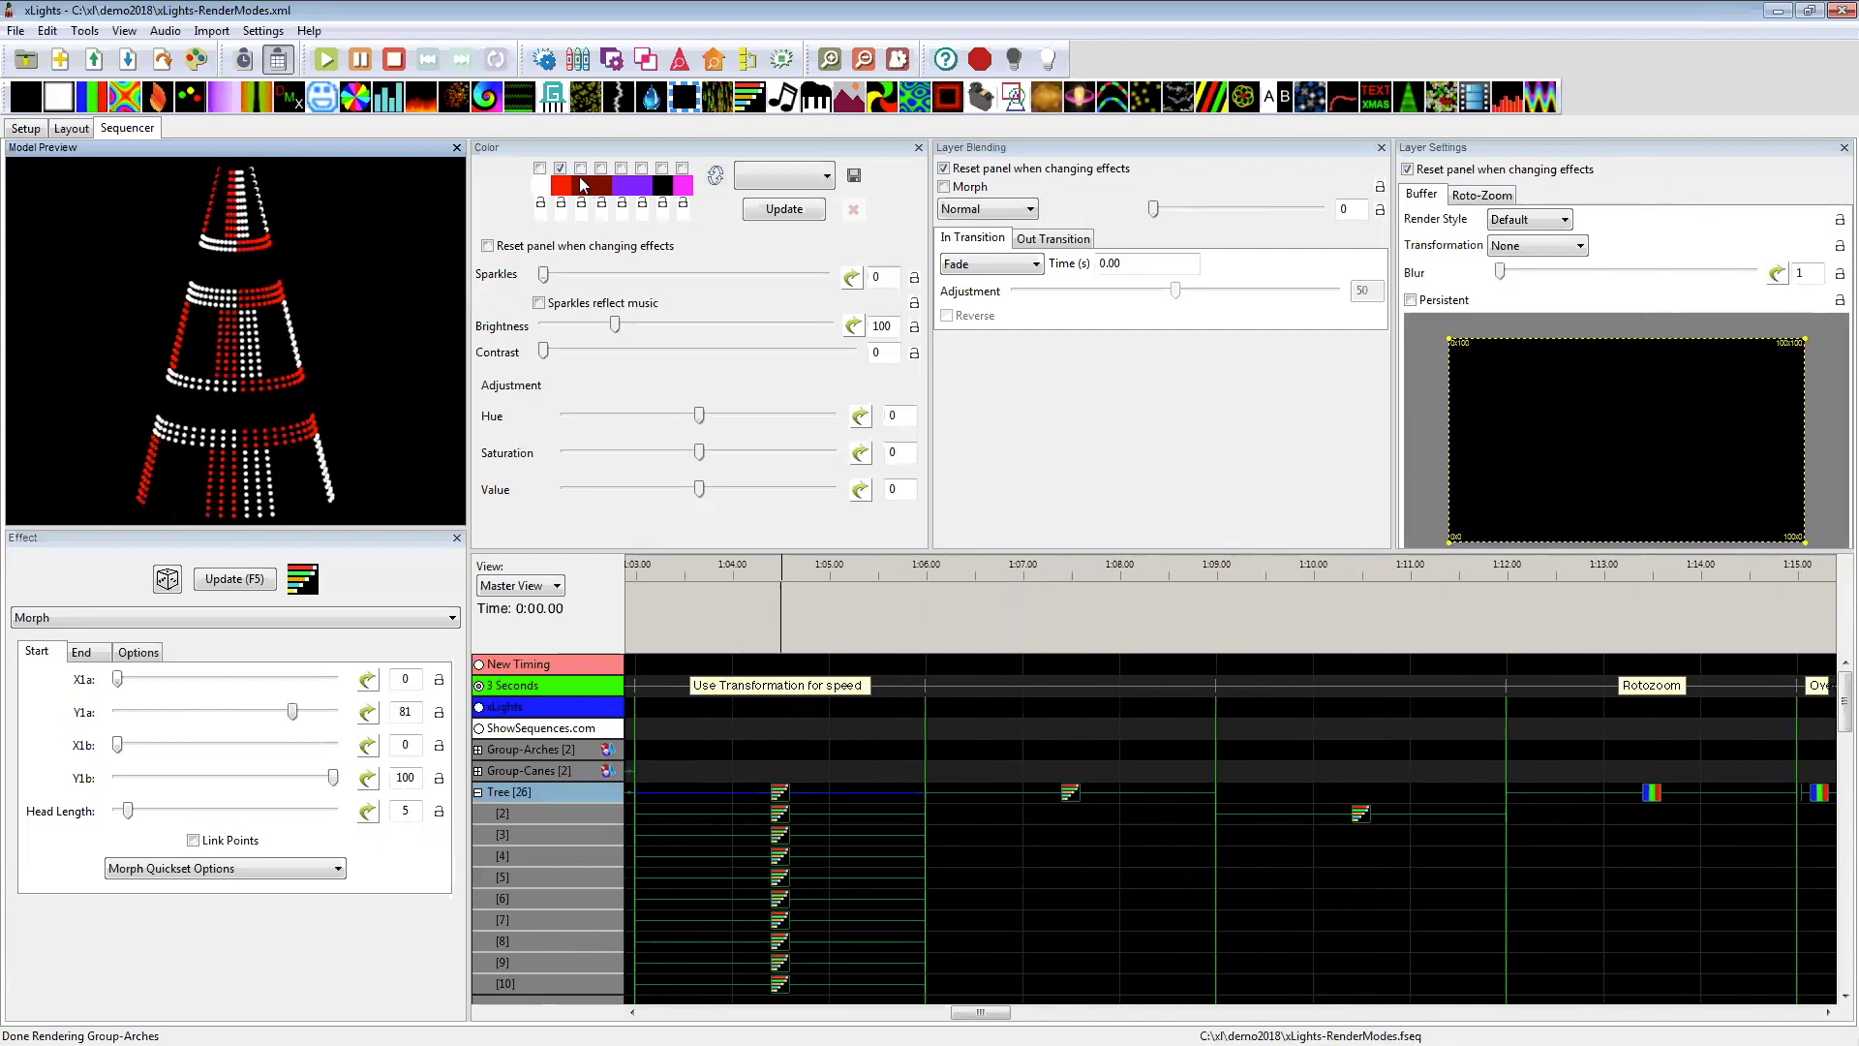
left_click(662, 169)
left_click(663, 170)
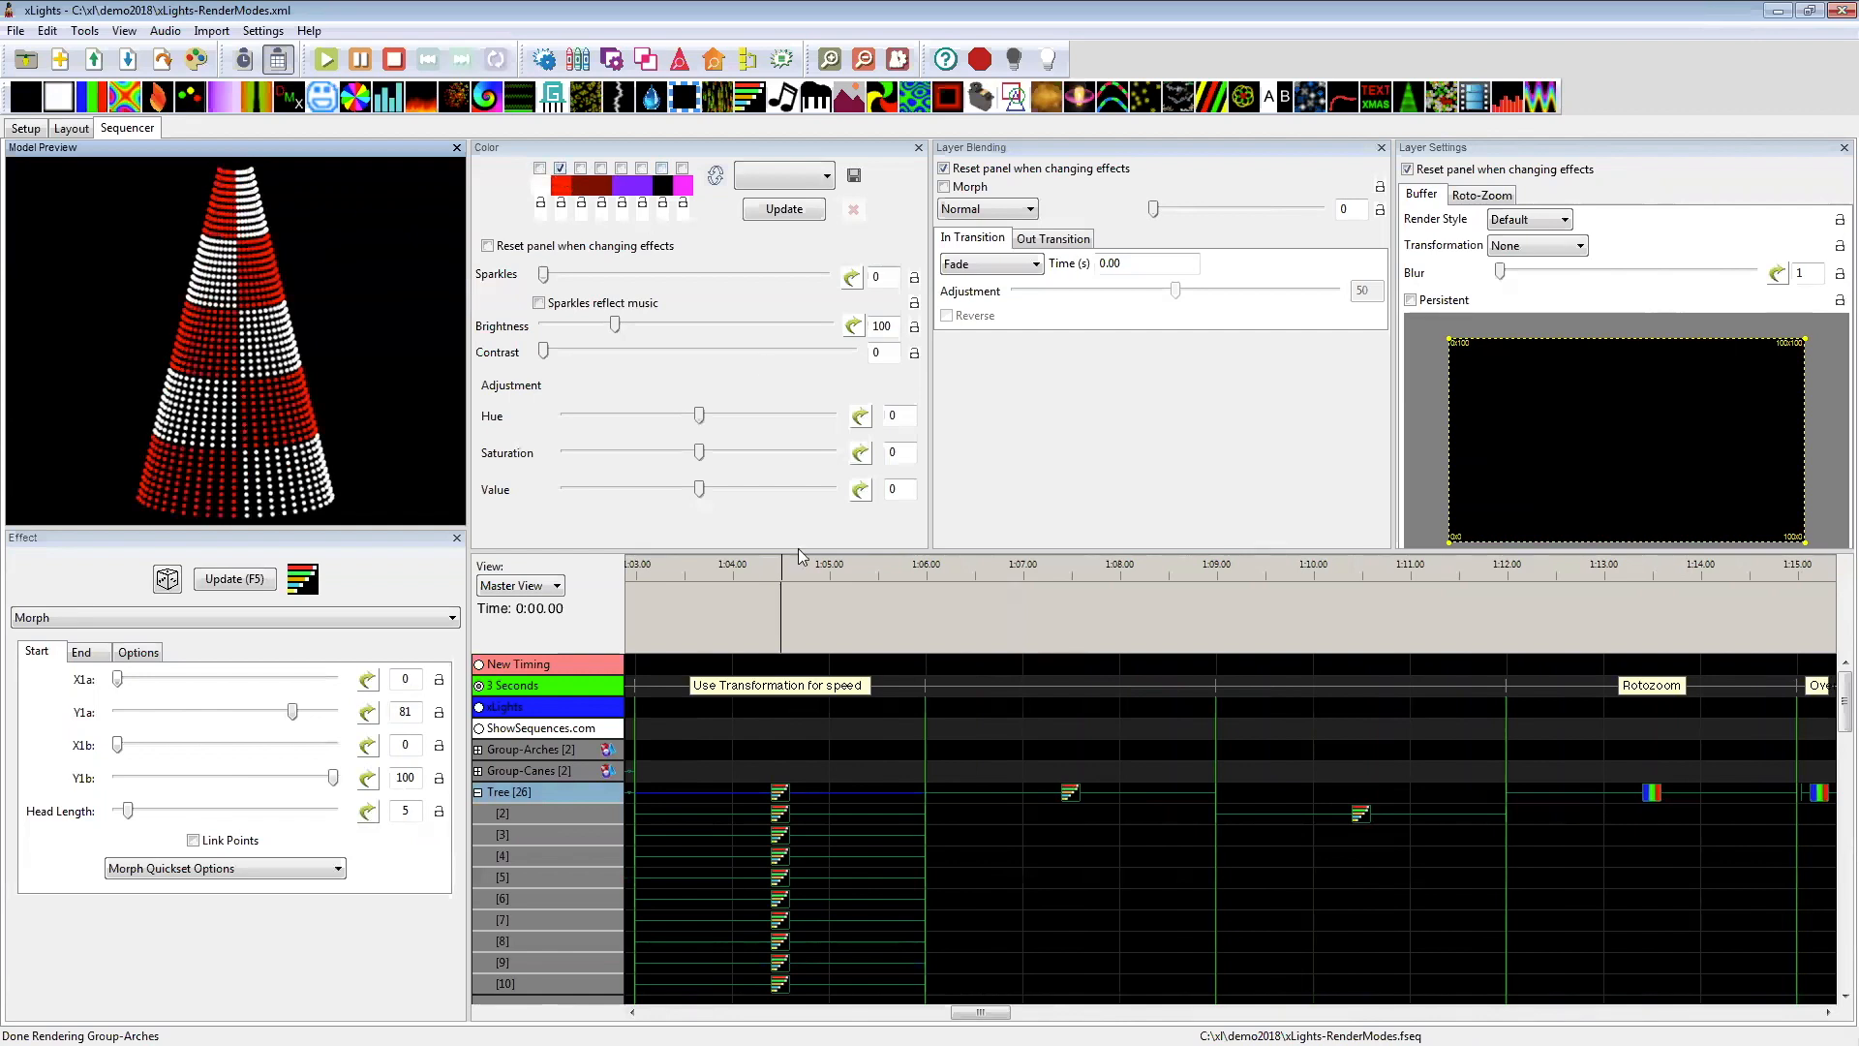
Step: Enable the first six palette colours for the Tree's Morph between 1:06 and 1:09, and check its start, end and option settings
left_click(1069, 793)
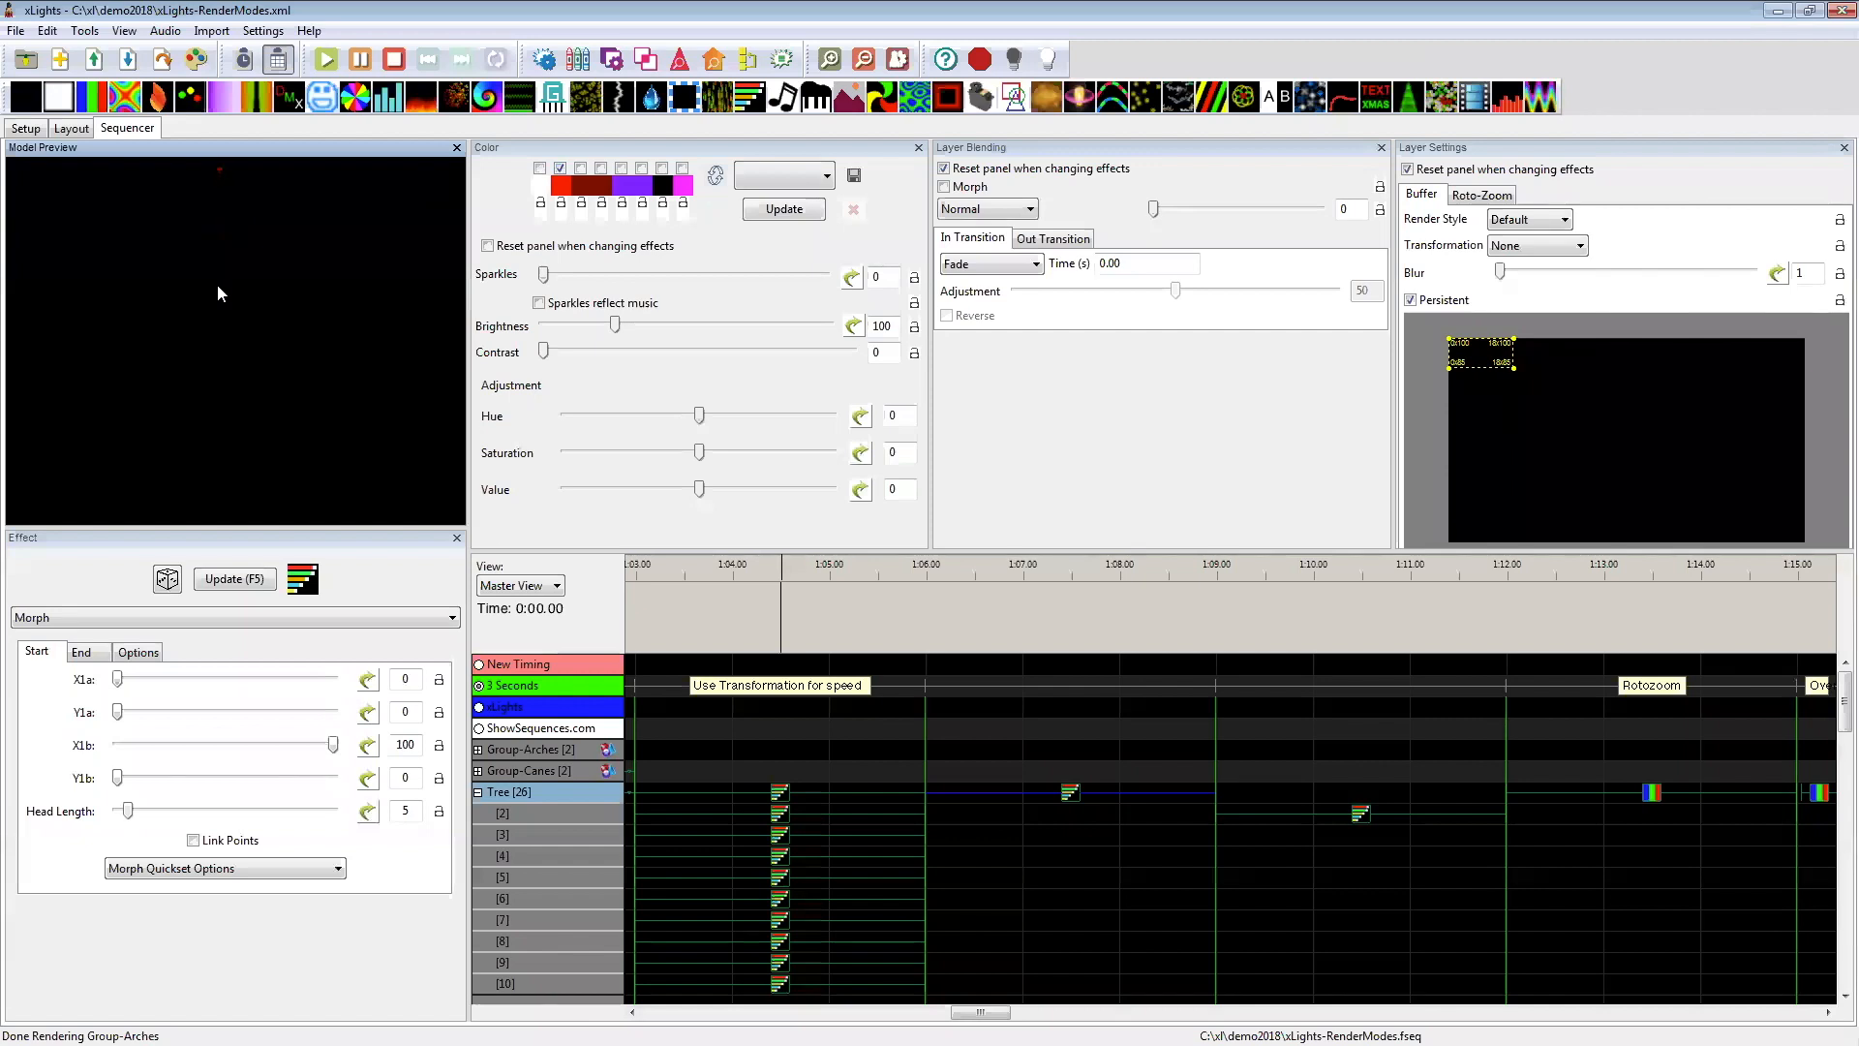
left_click(542, 170)
left_click(620, 169)
left_click(83, 653)
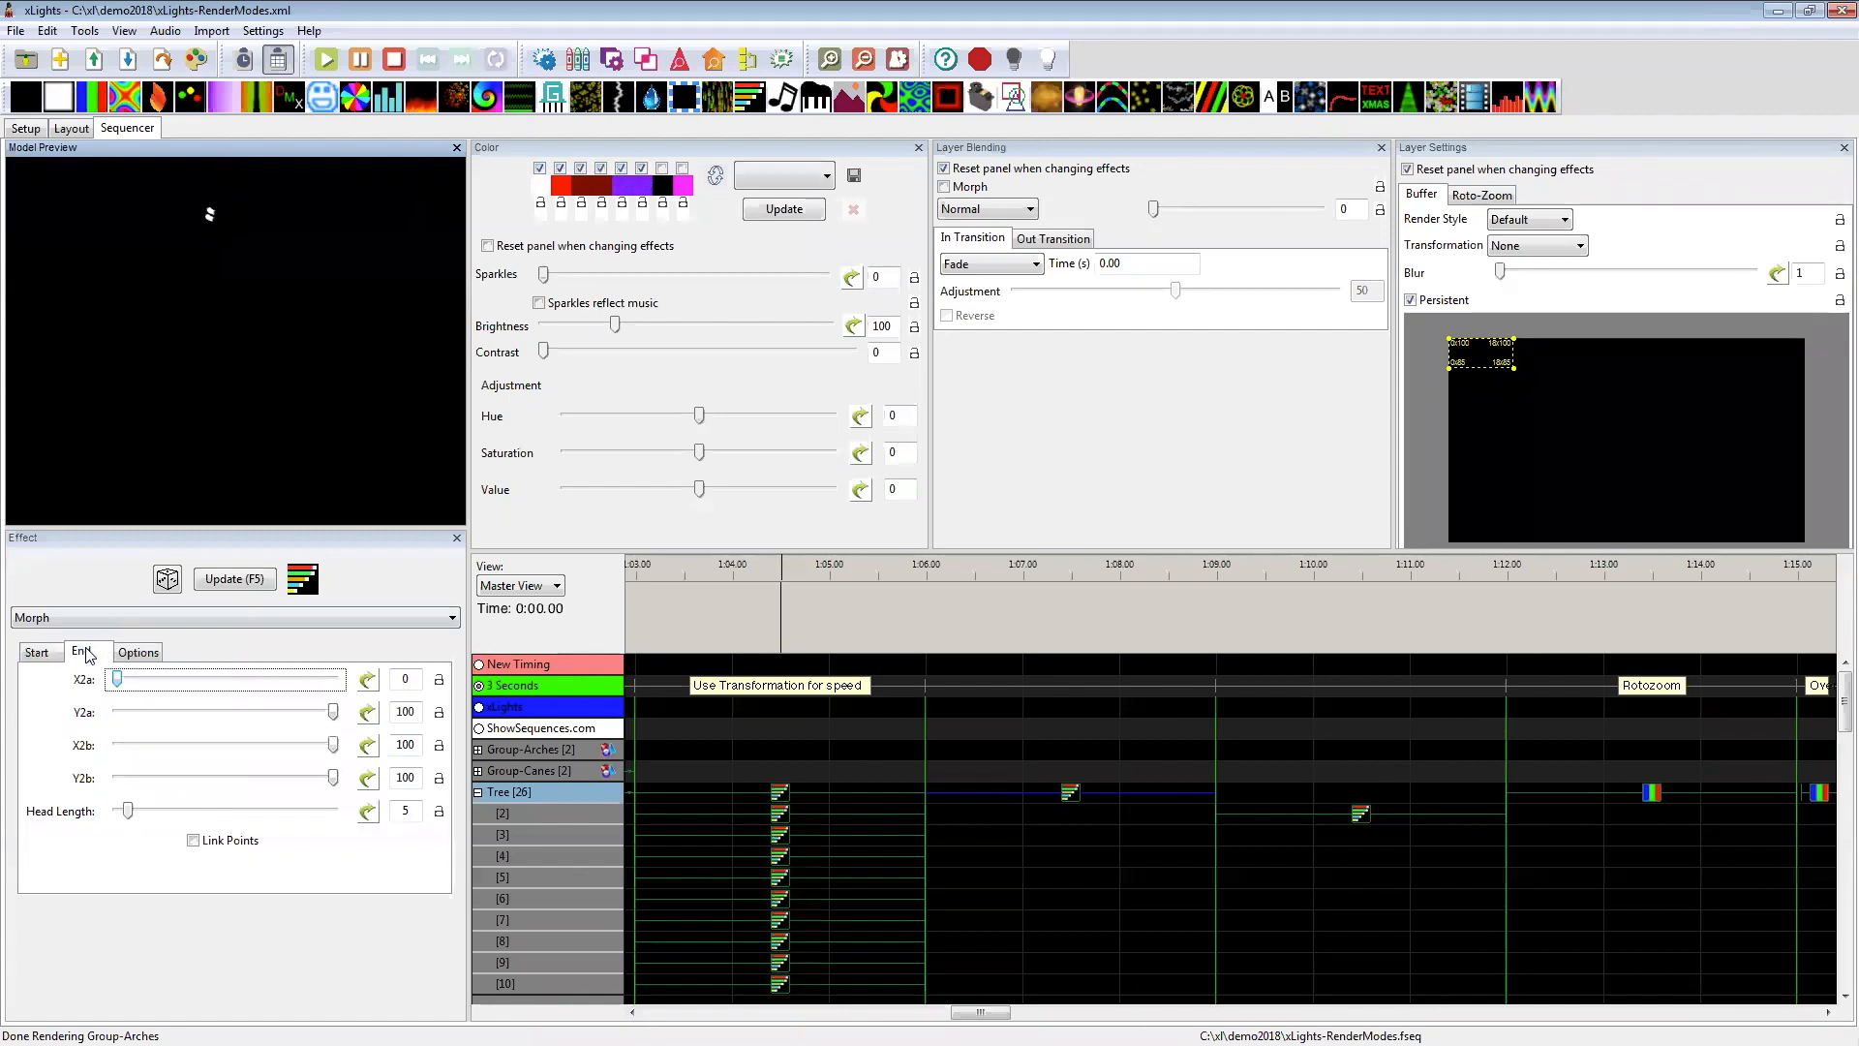
left_click(136, 653)
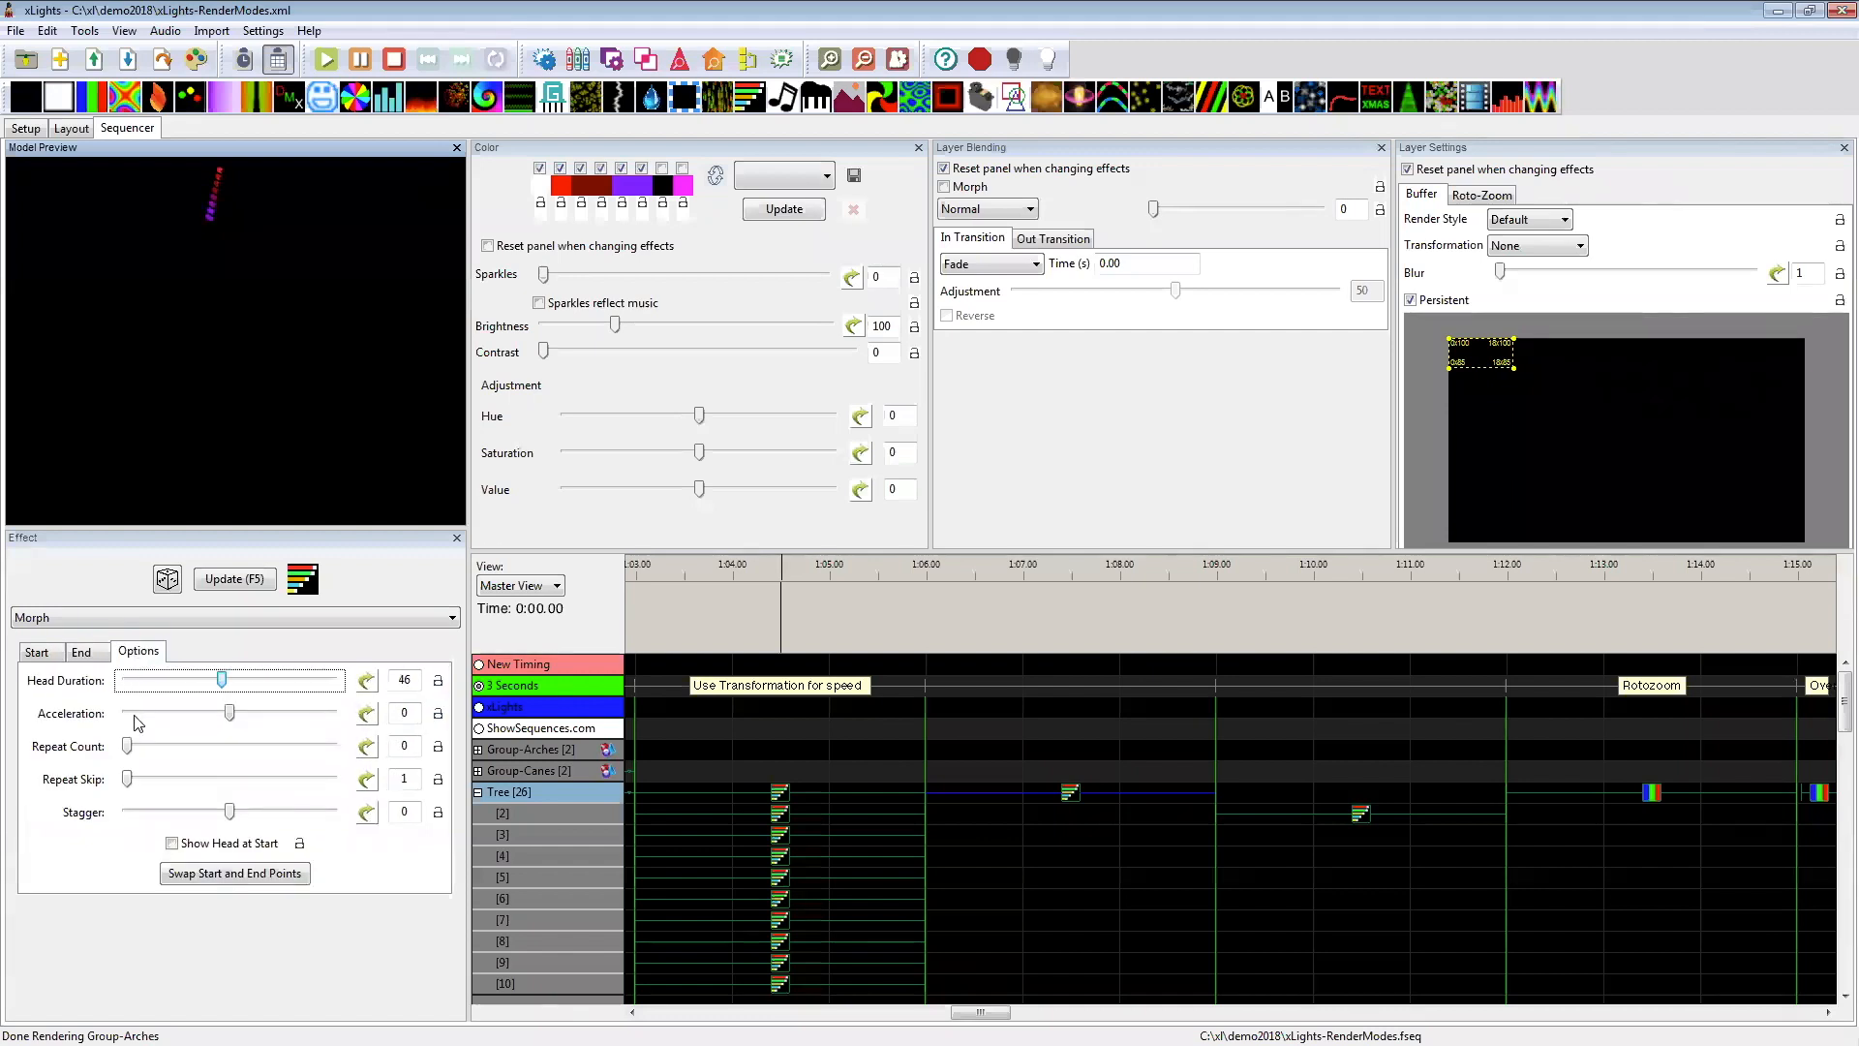
left_click(37, 651)
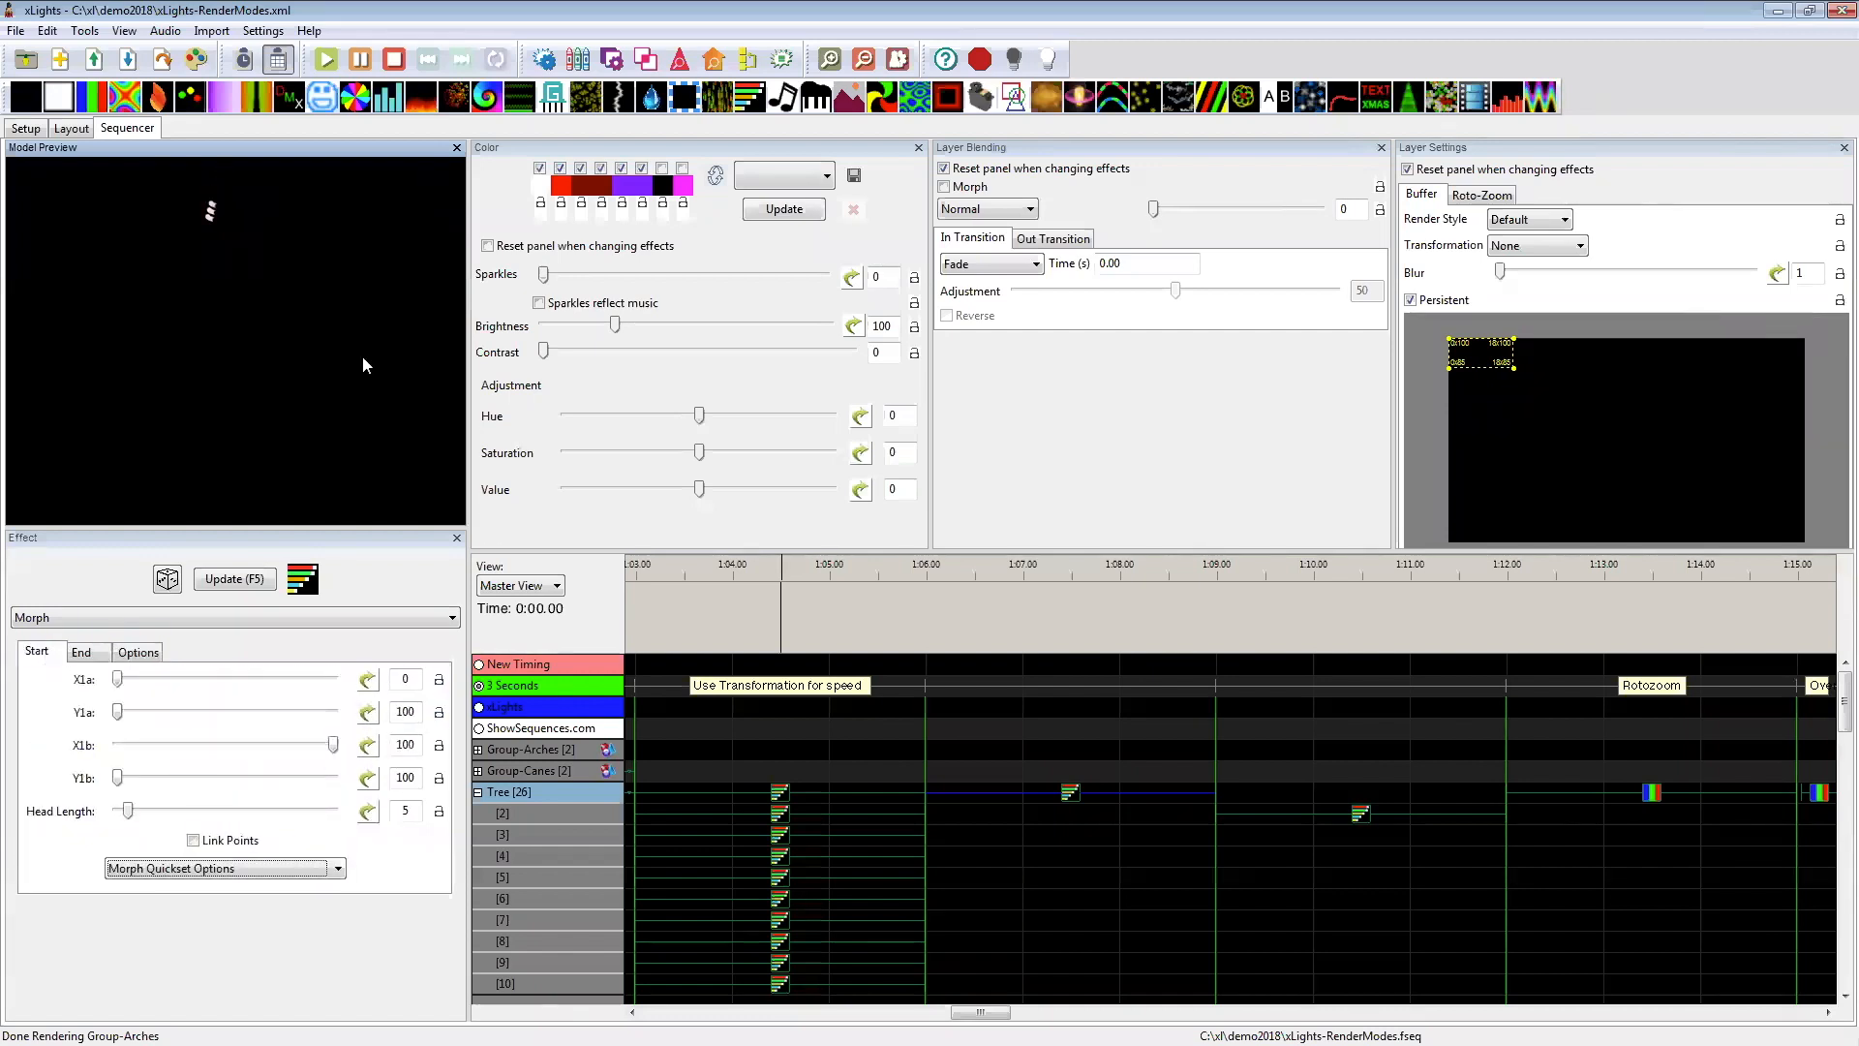
left_click(663, 173)
Step: Delete the Tree's Morph effect between 1:06 and 1:09, and place a Butterfly effect in its slot
left_click(1075, 811)
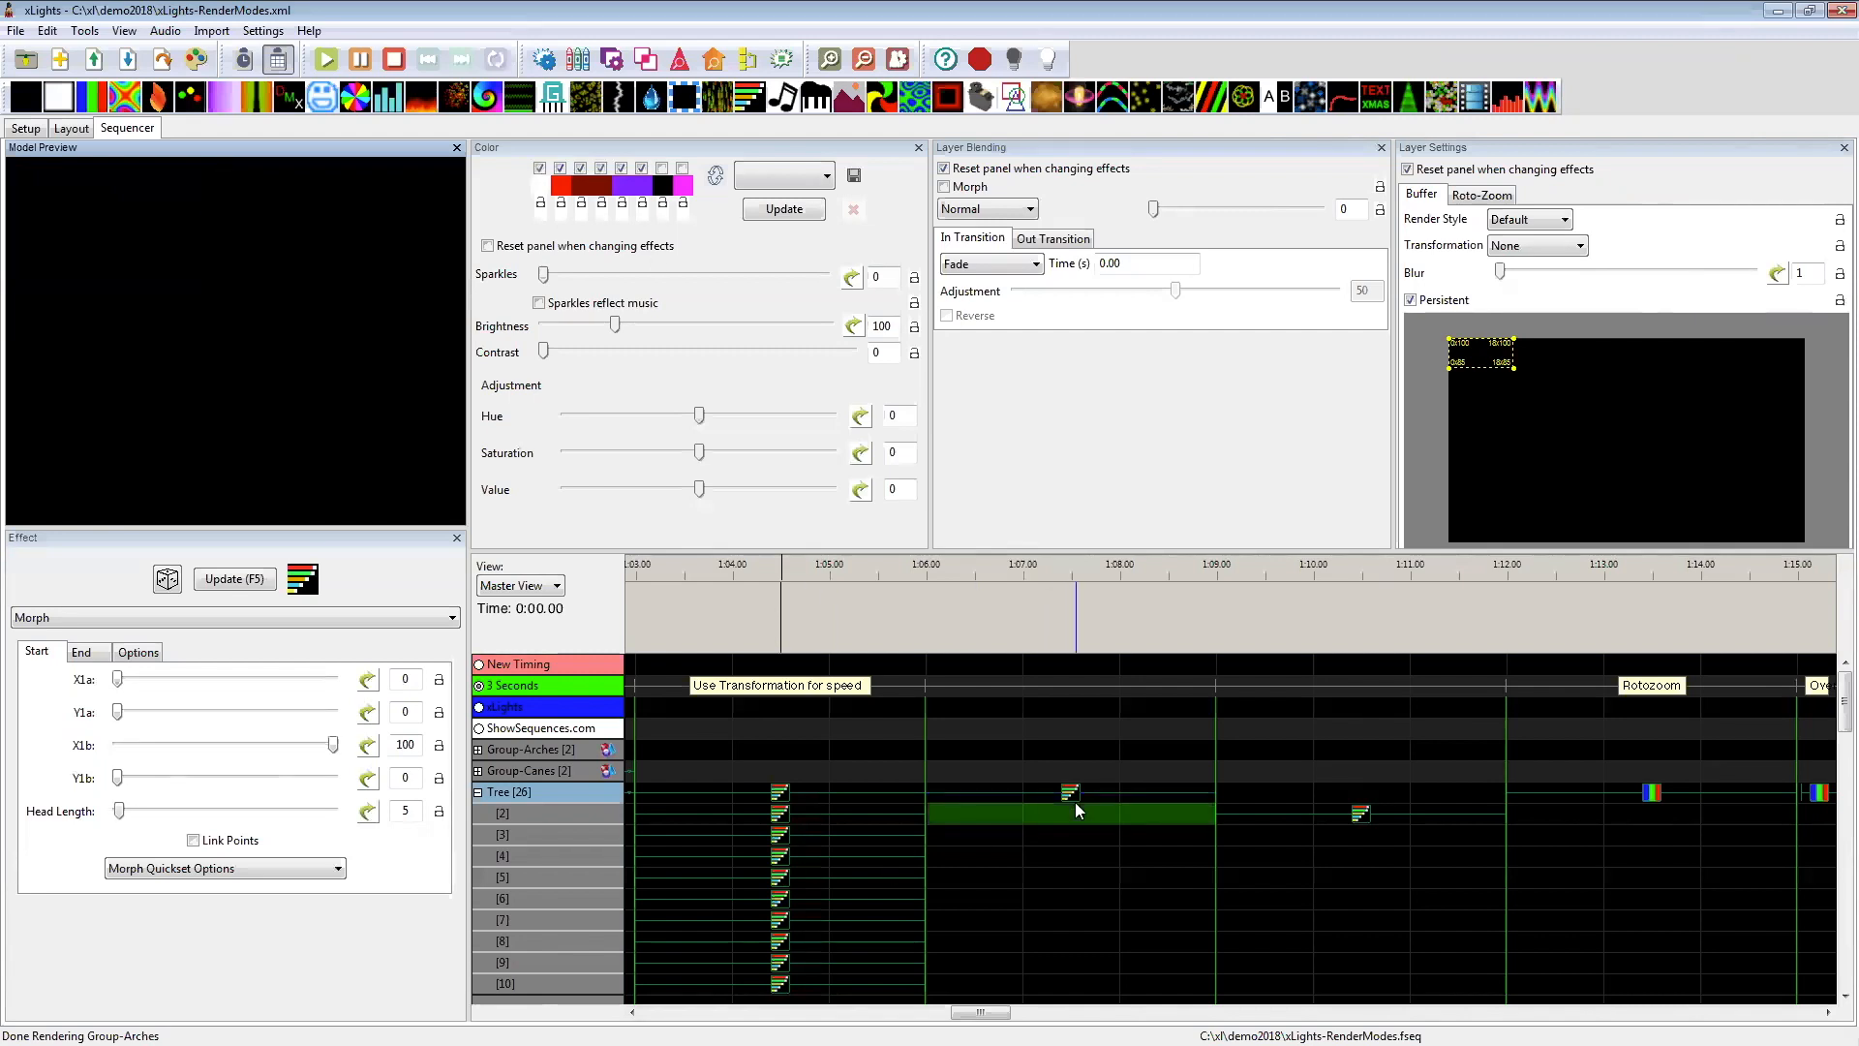
left_click(1075, 801)
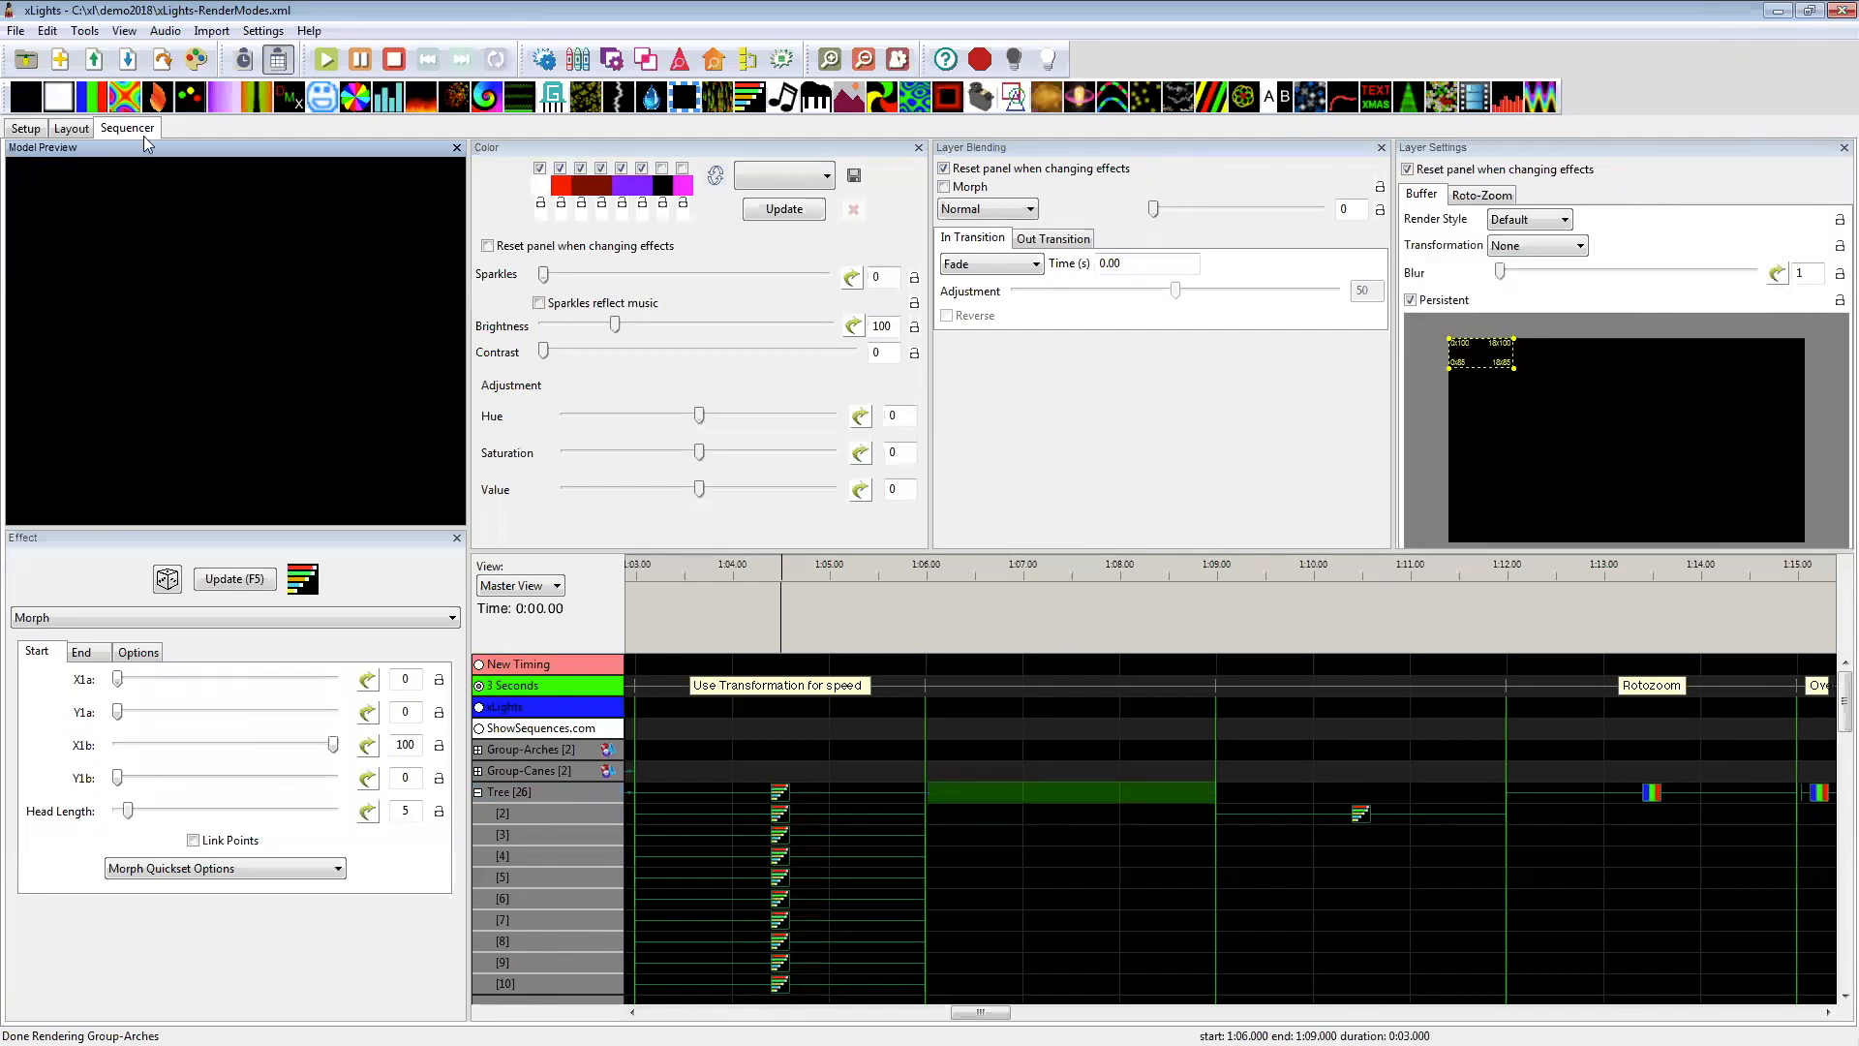
left_click_drag(138, 118, 1070, 792)
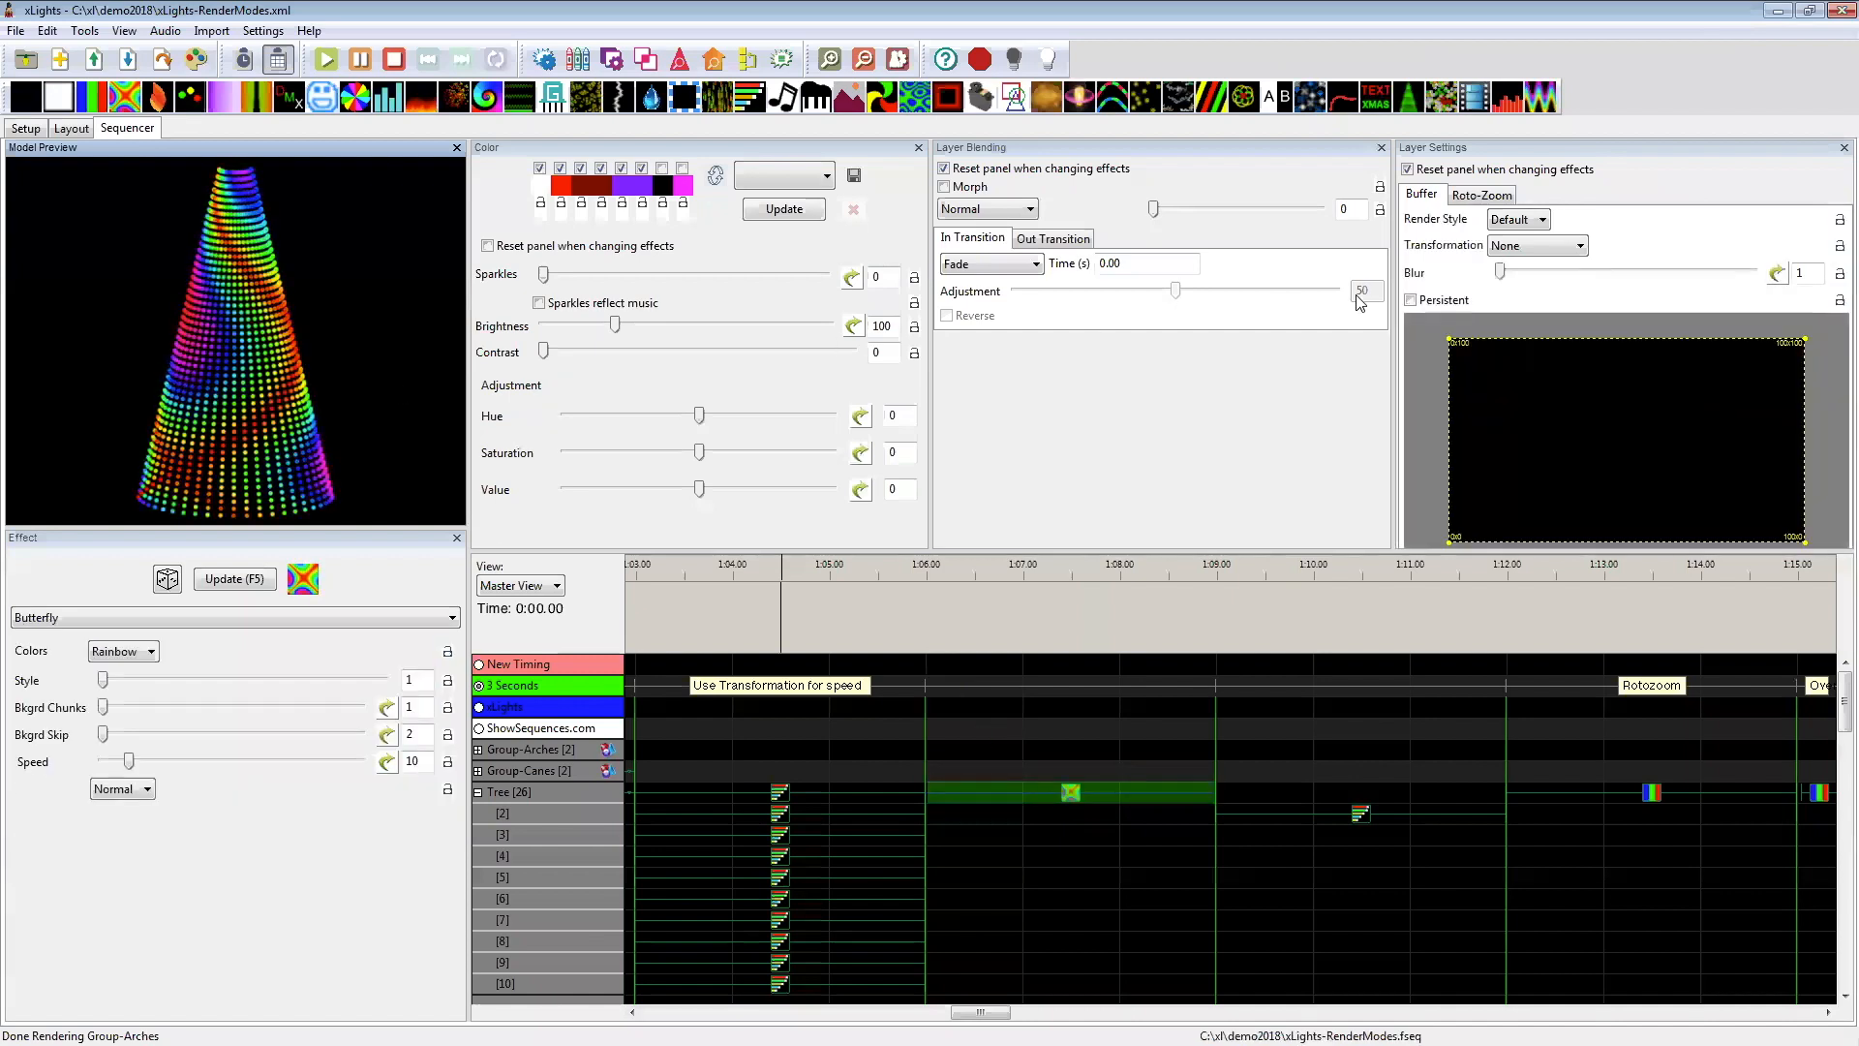
Step: Replace the Tree's Butterfly between 1:06 and 1:09 with a Bars effect at Palette Rep 5, keeping only the first two palette colours enabled
left_click(1036, 835)
key("ctrl+z")
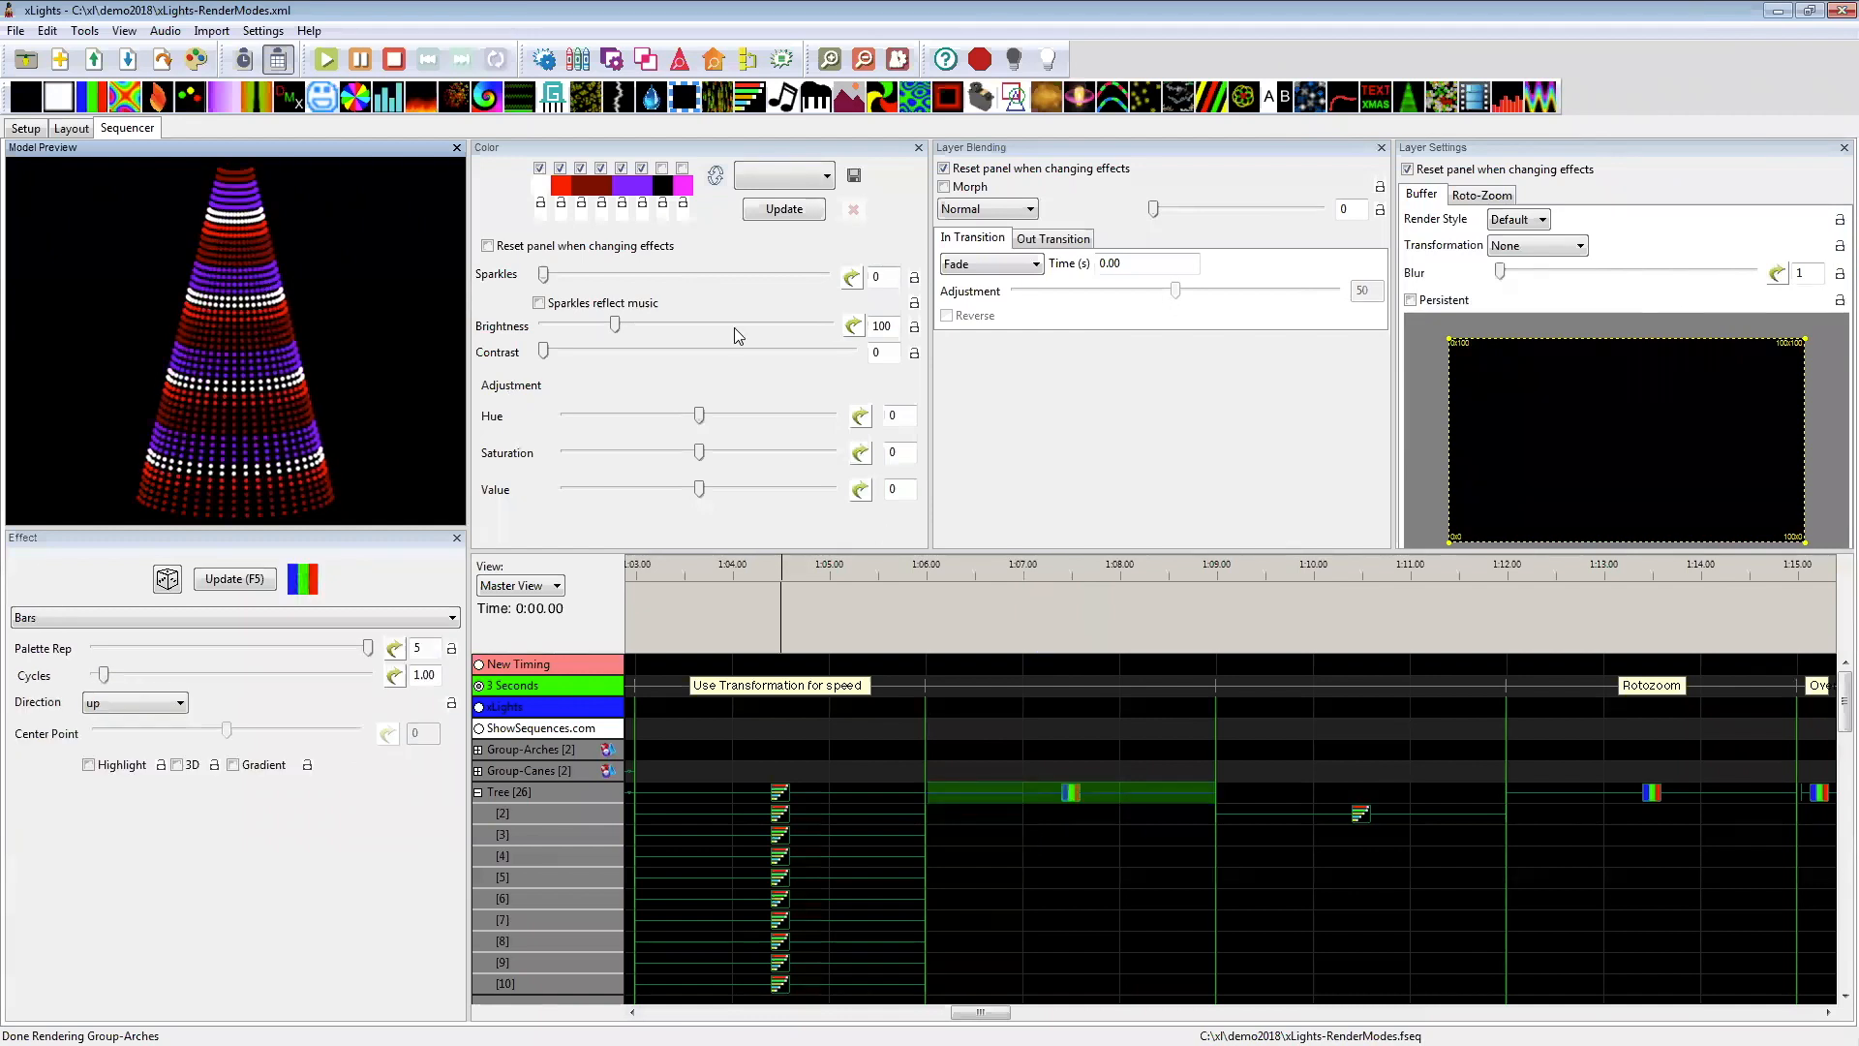
left_click(580, 168)
left_click(601, 168)
left_click(621, 169)
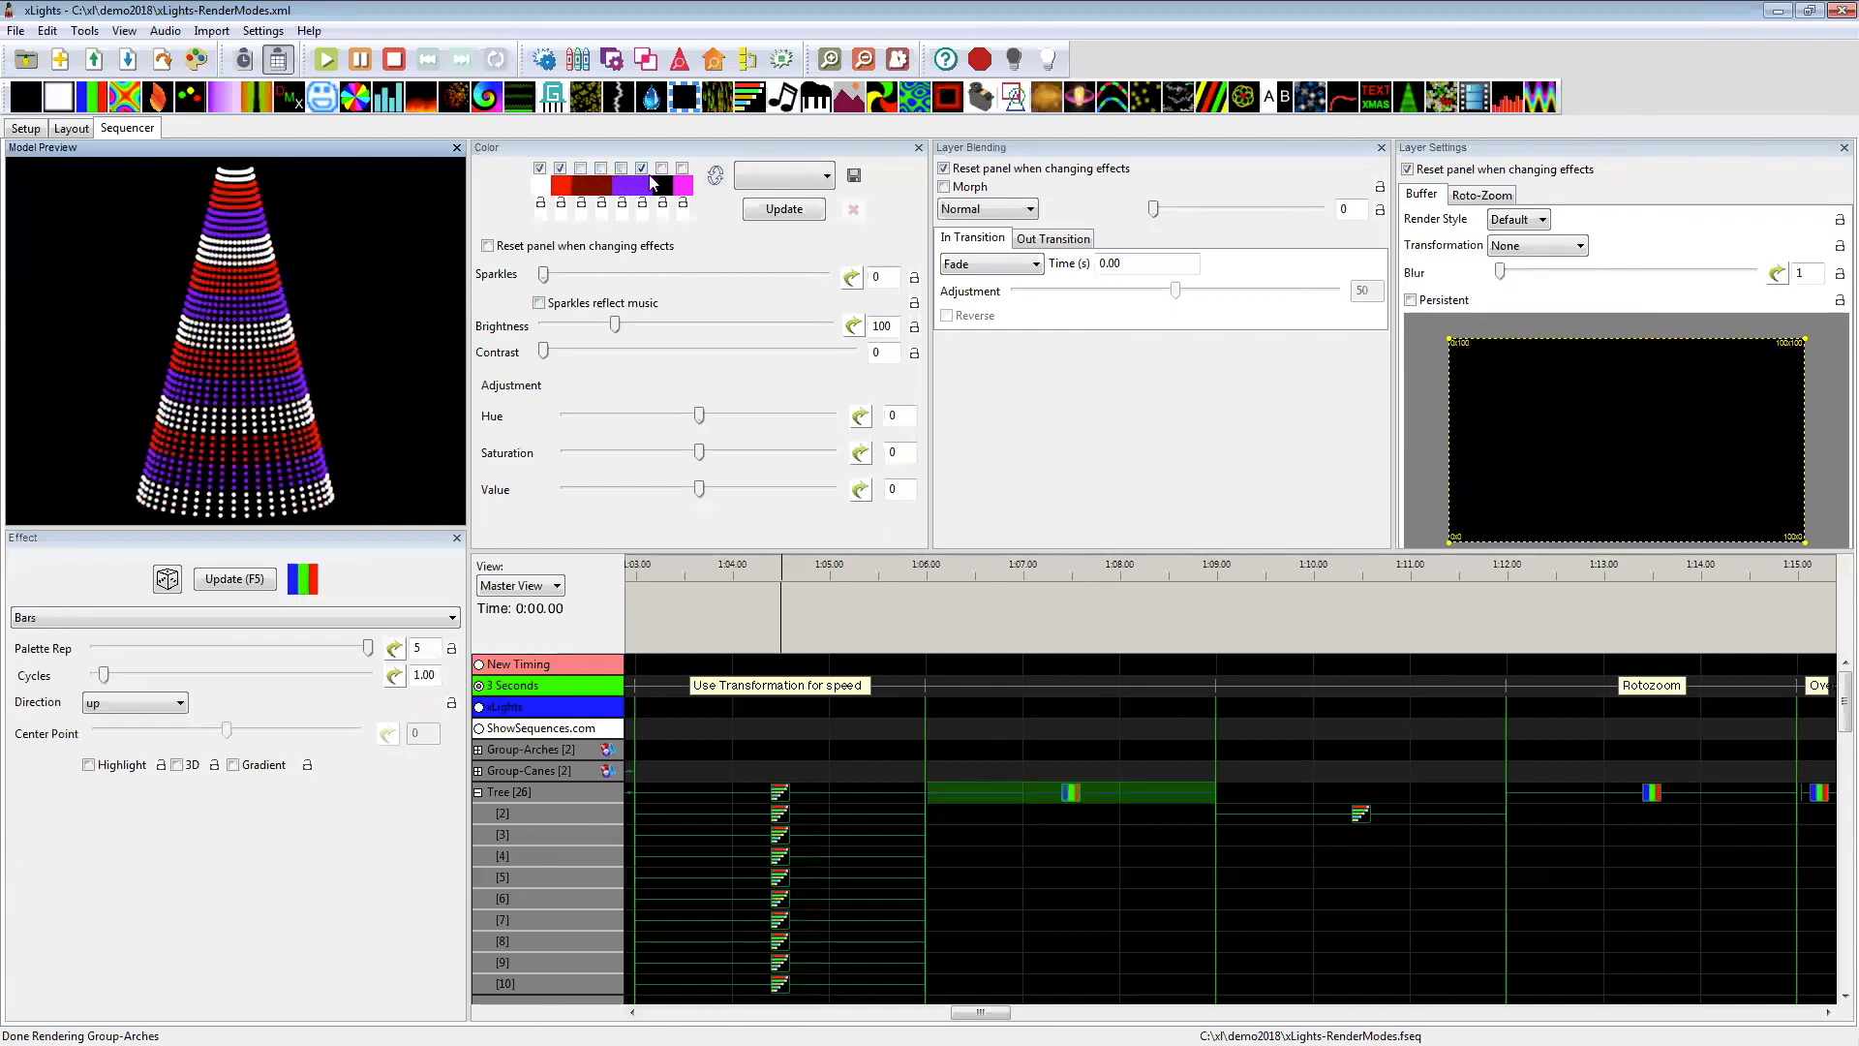
left_click(641, 168)
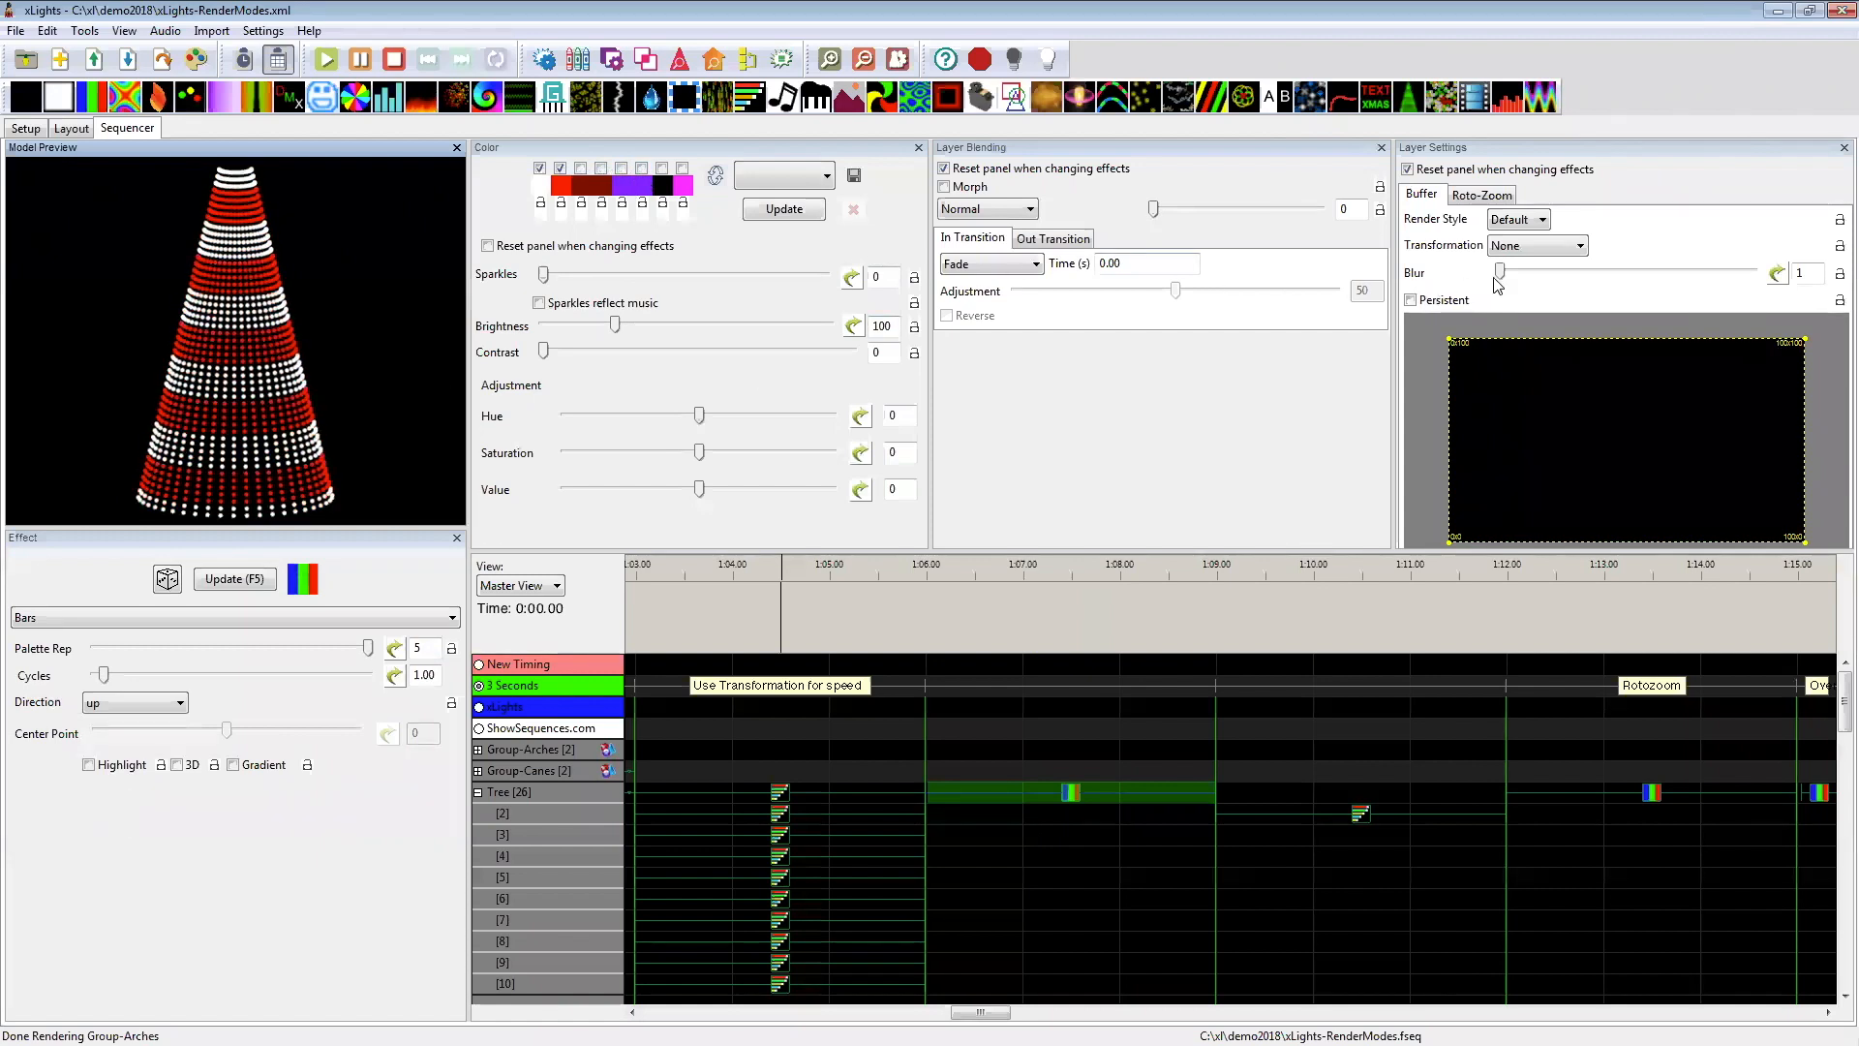
Step: Raise the Bars effect's blur to 2 and on to 9, and enable the magenta palette colour as a third colour
left_click_drag(1500, 272, 1519, 272)
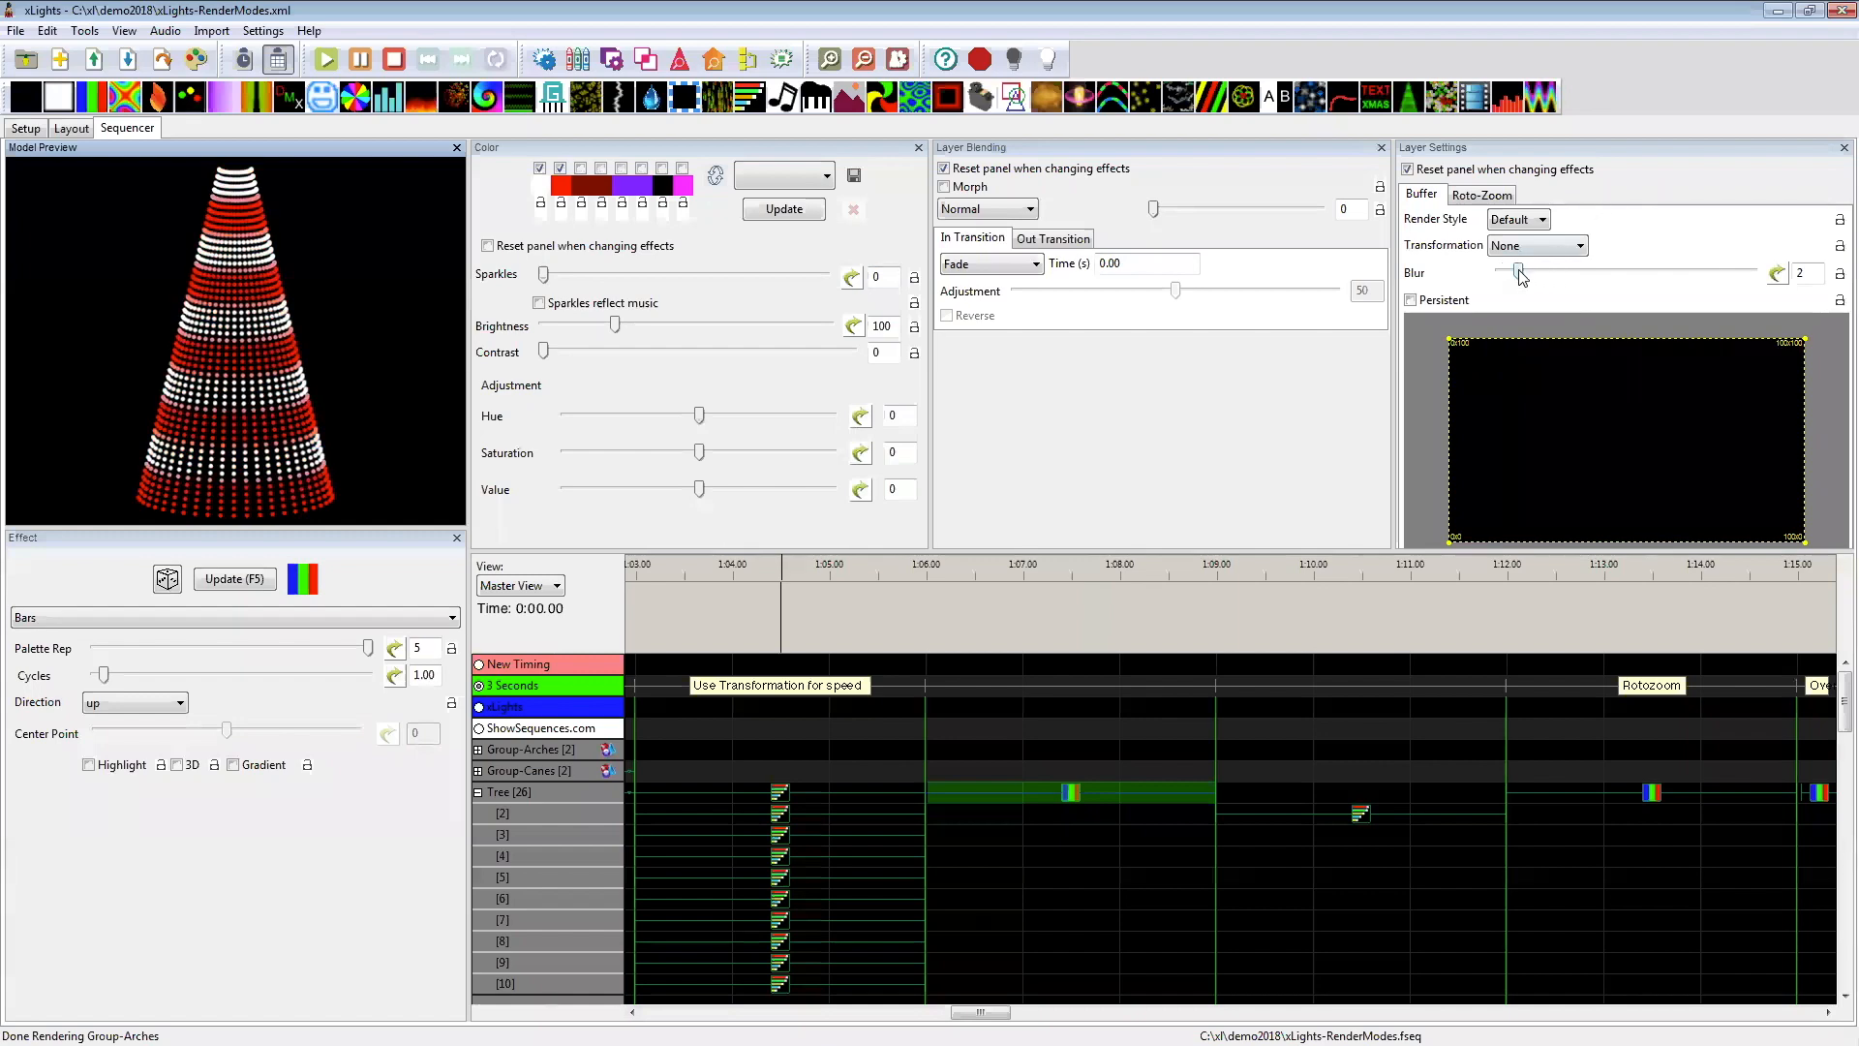
left_click_drag(1523, 278, 1657, 293)
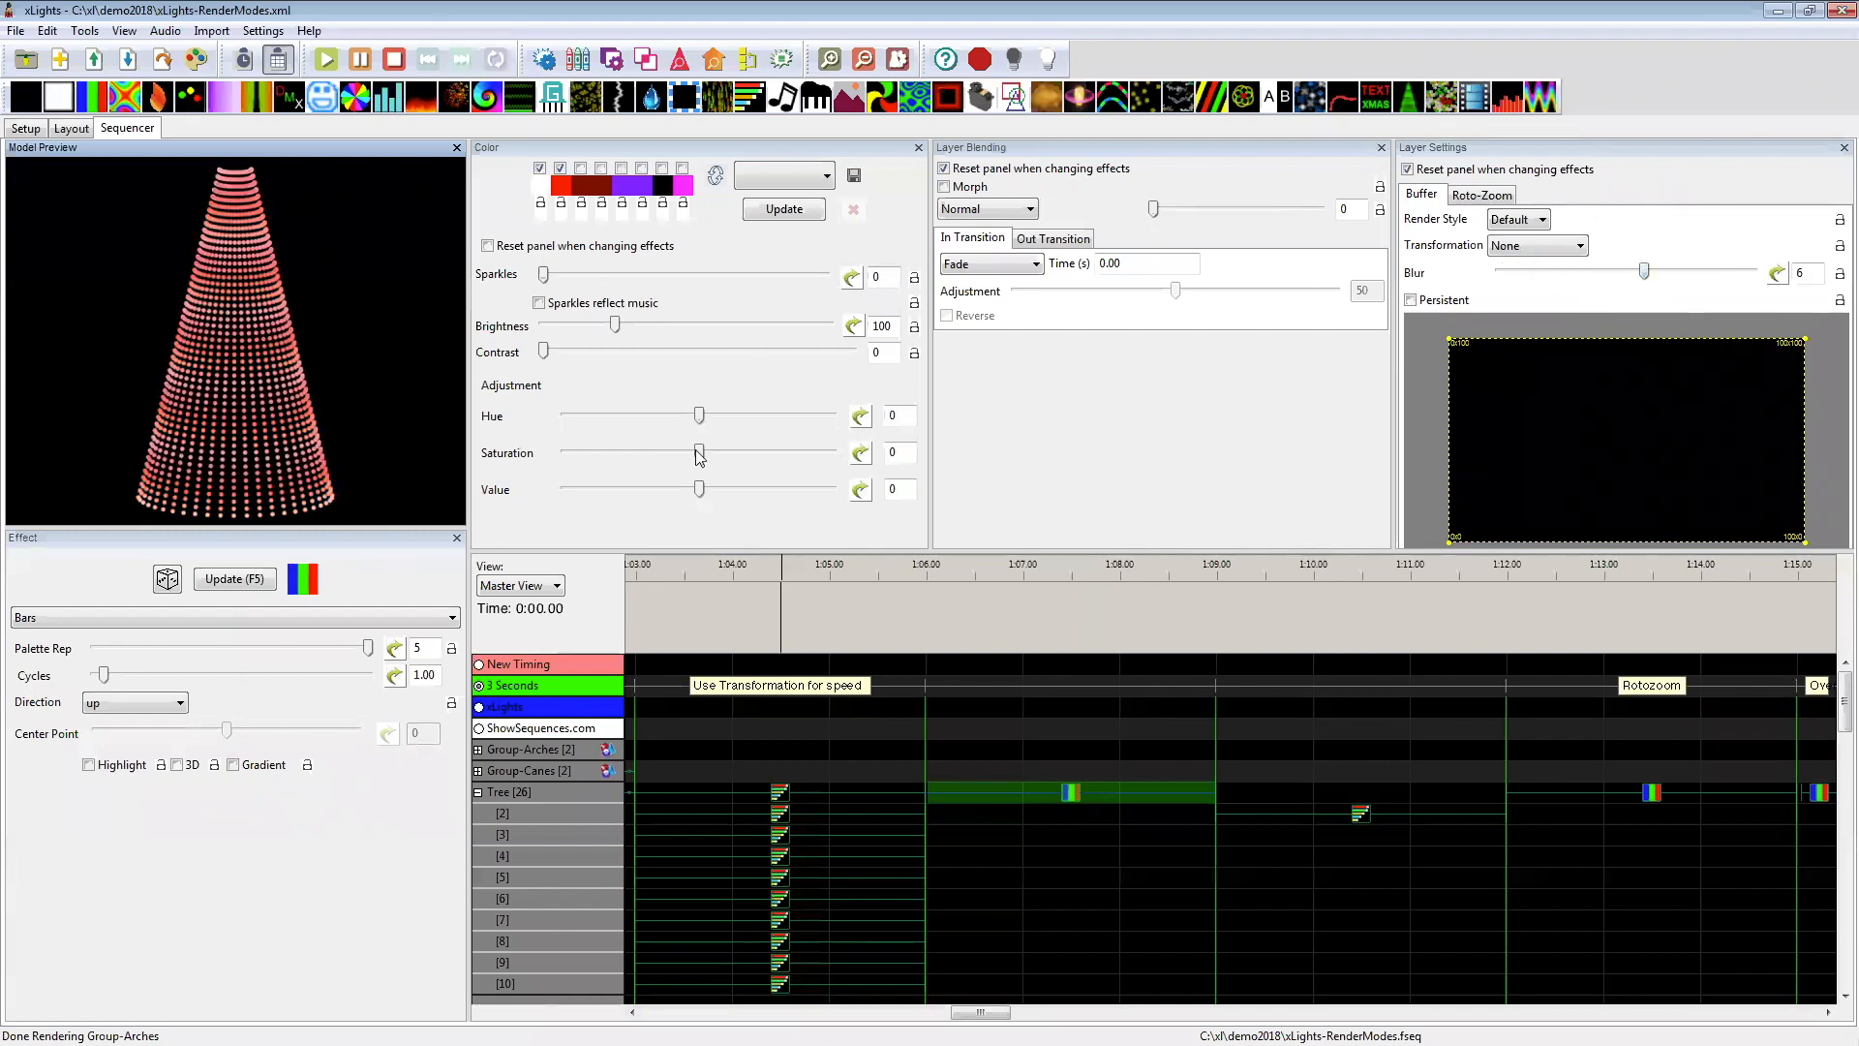
left_click(683, 169)
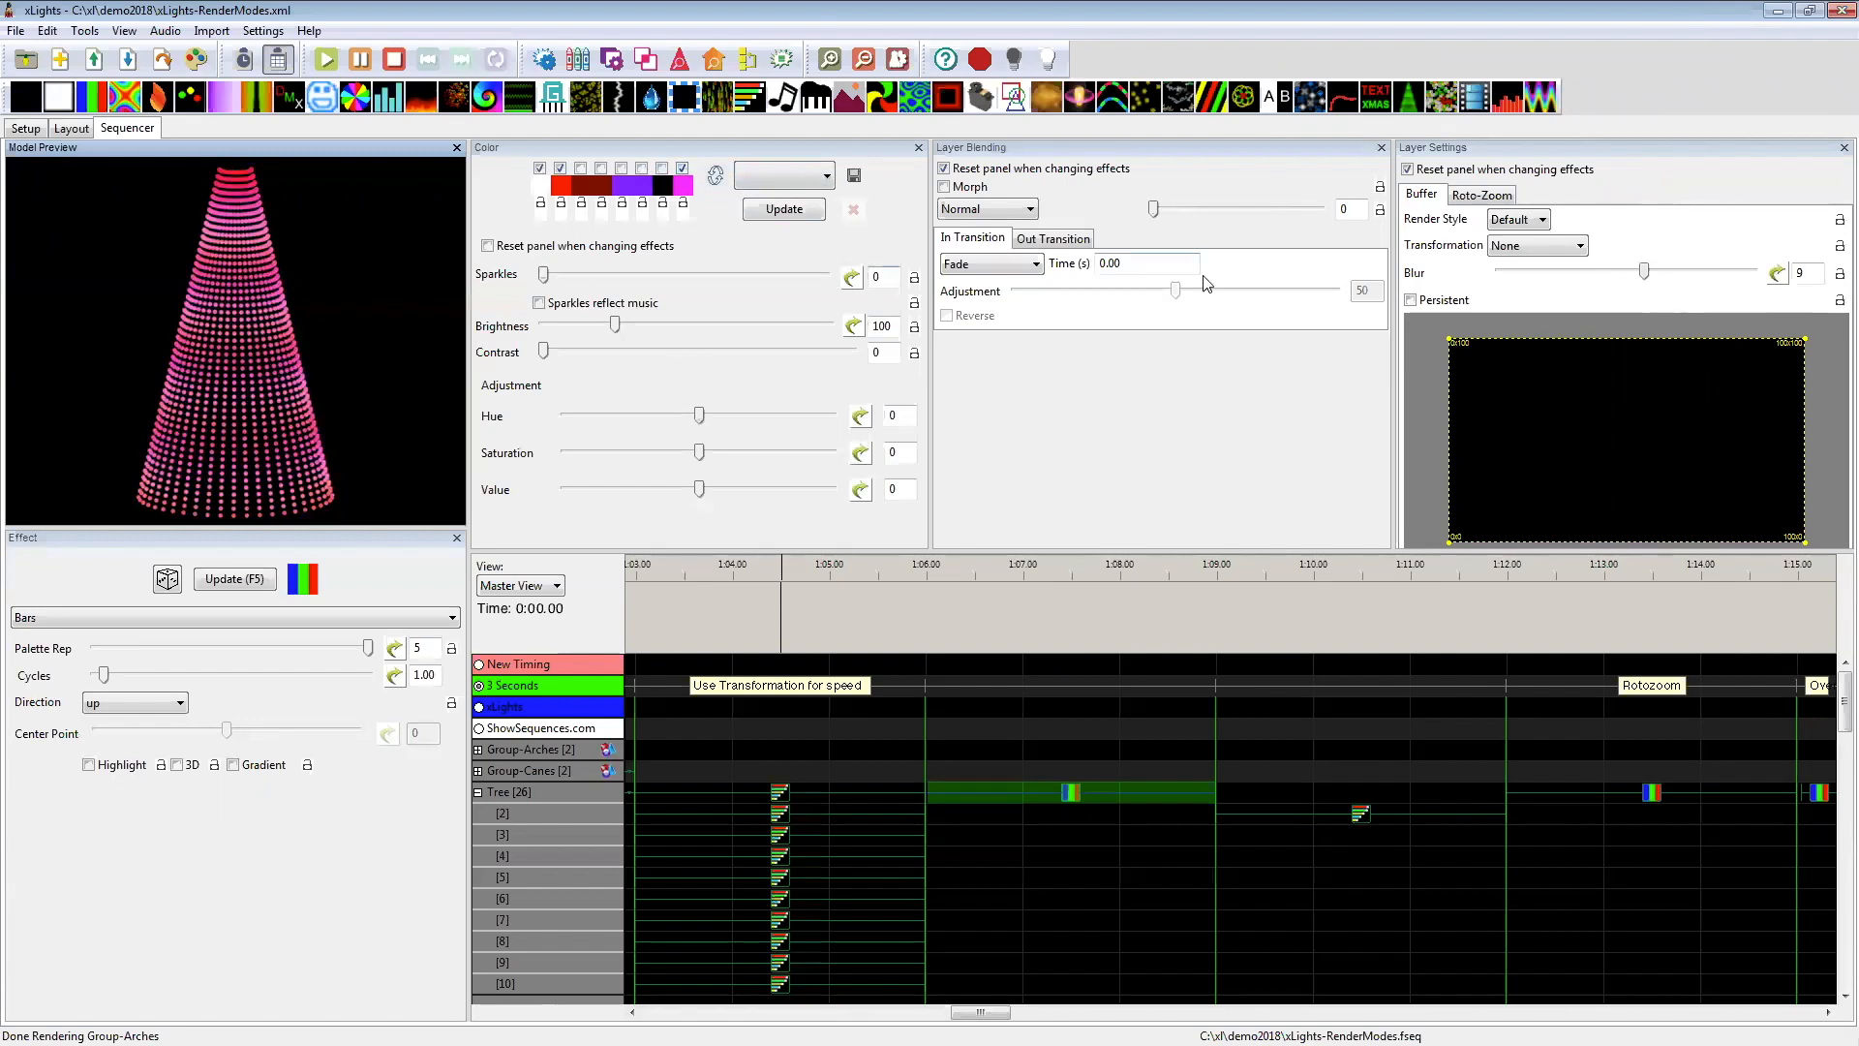
Step: Lower the blur of the Bars effect to 2, and adjust it to 3
left_click(1489, 274)
left_click(1520, 272)
left_click(1521, 271)
left_click(1521, 271)
left_click(1521, 271)
left_click(1525, 278)
left_click(1525, 278)
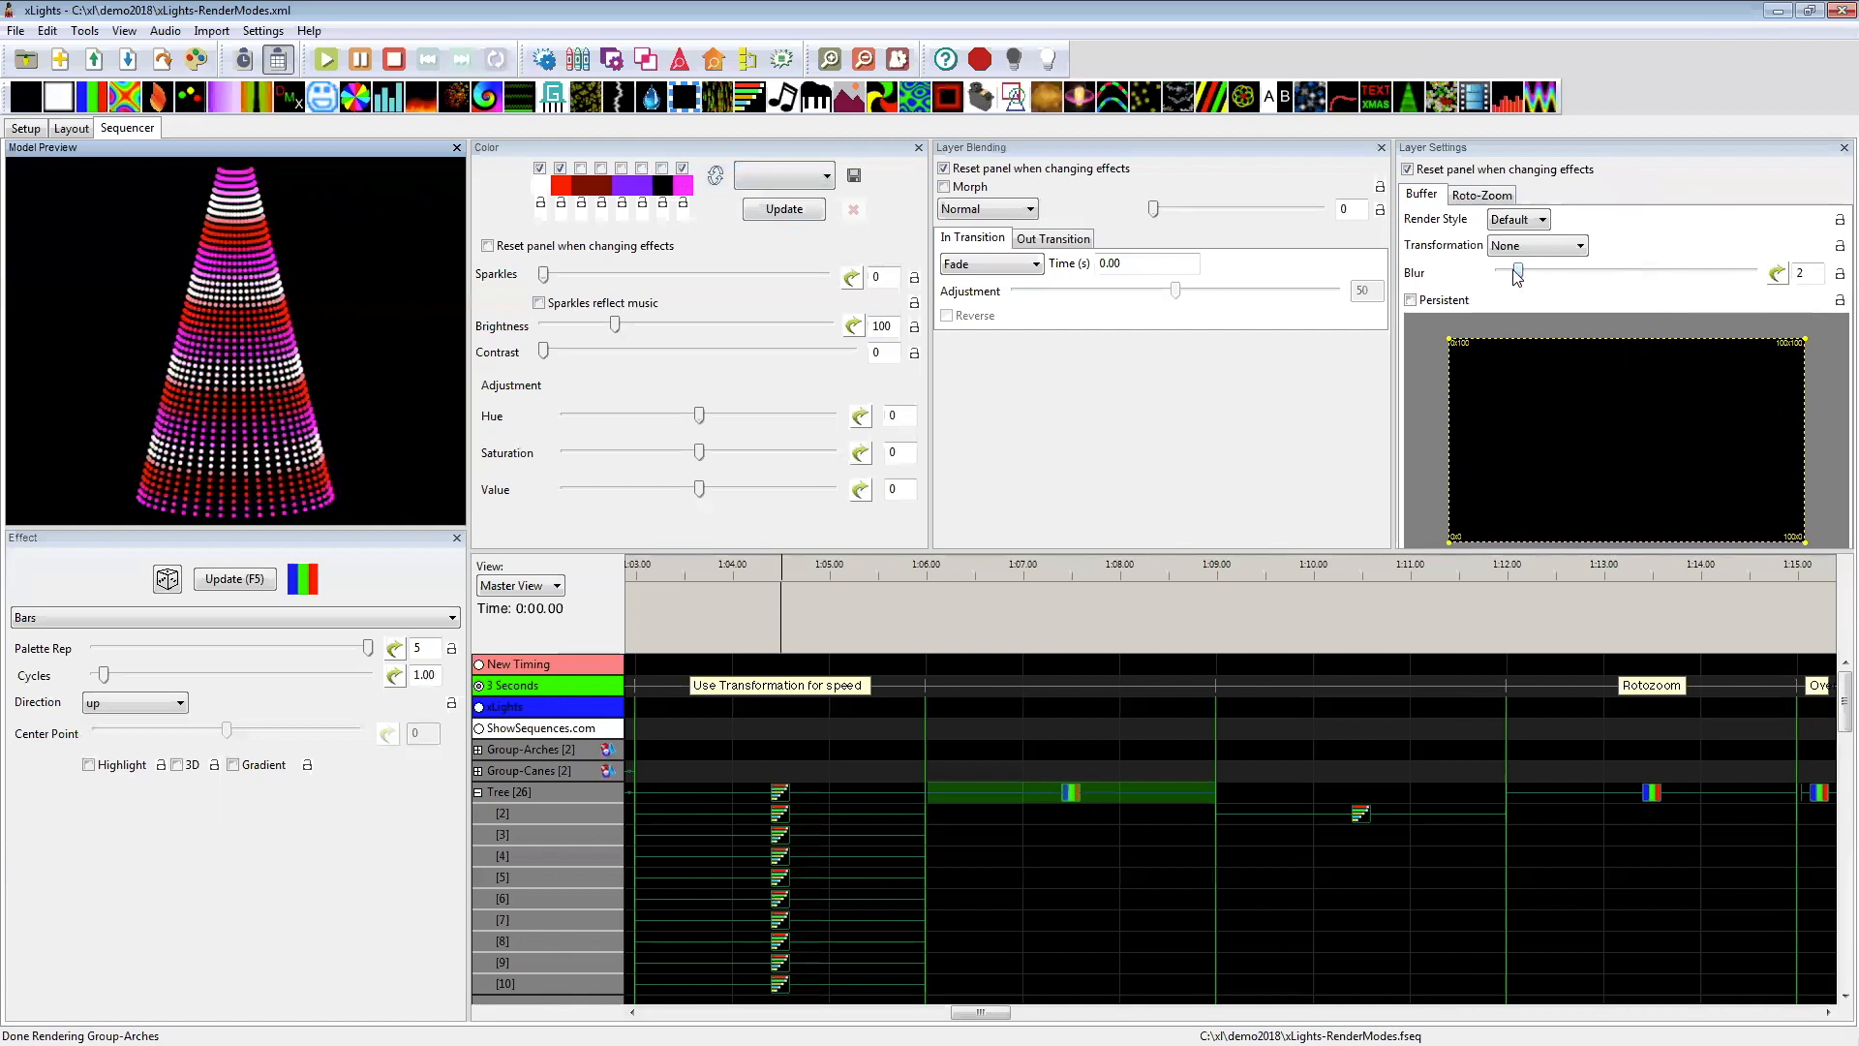
left_click_drag(1517, 274, 1523, 281)
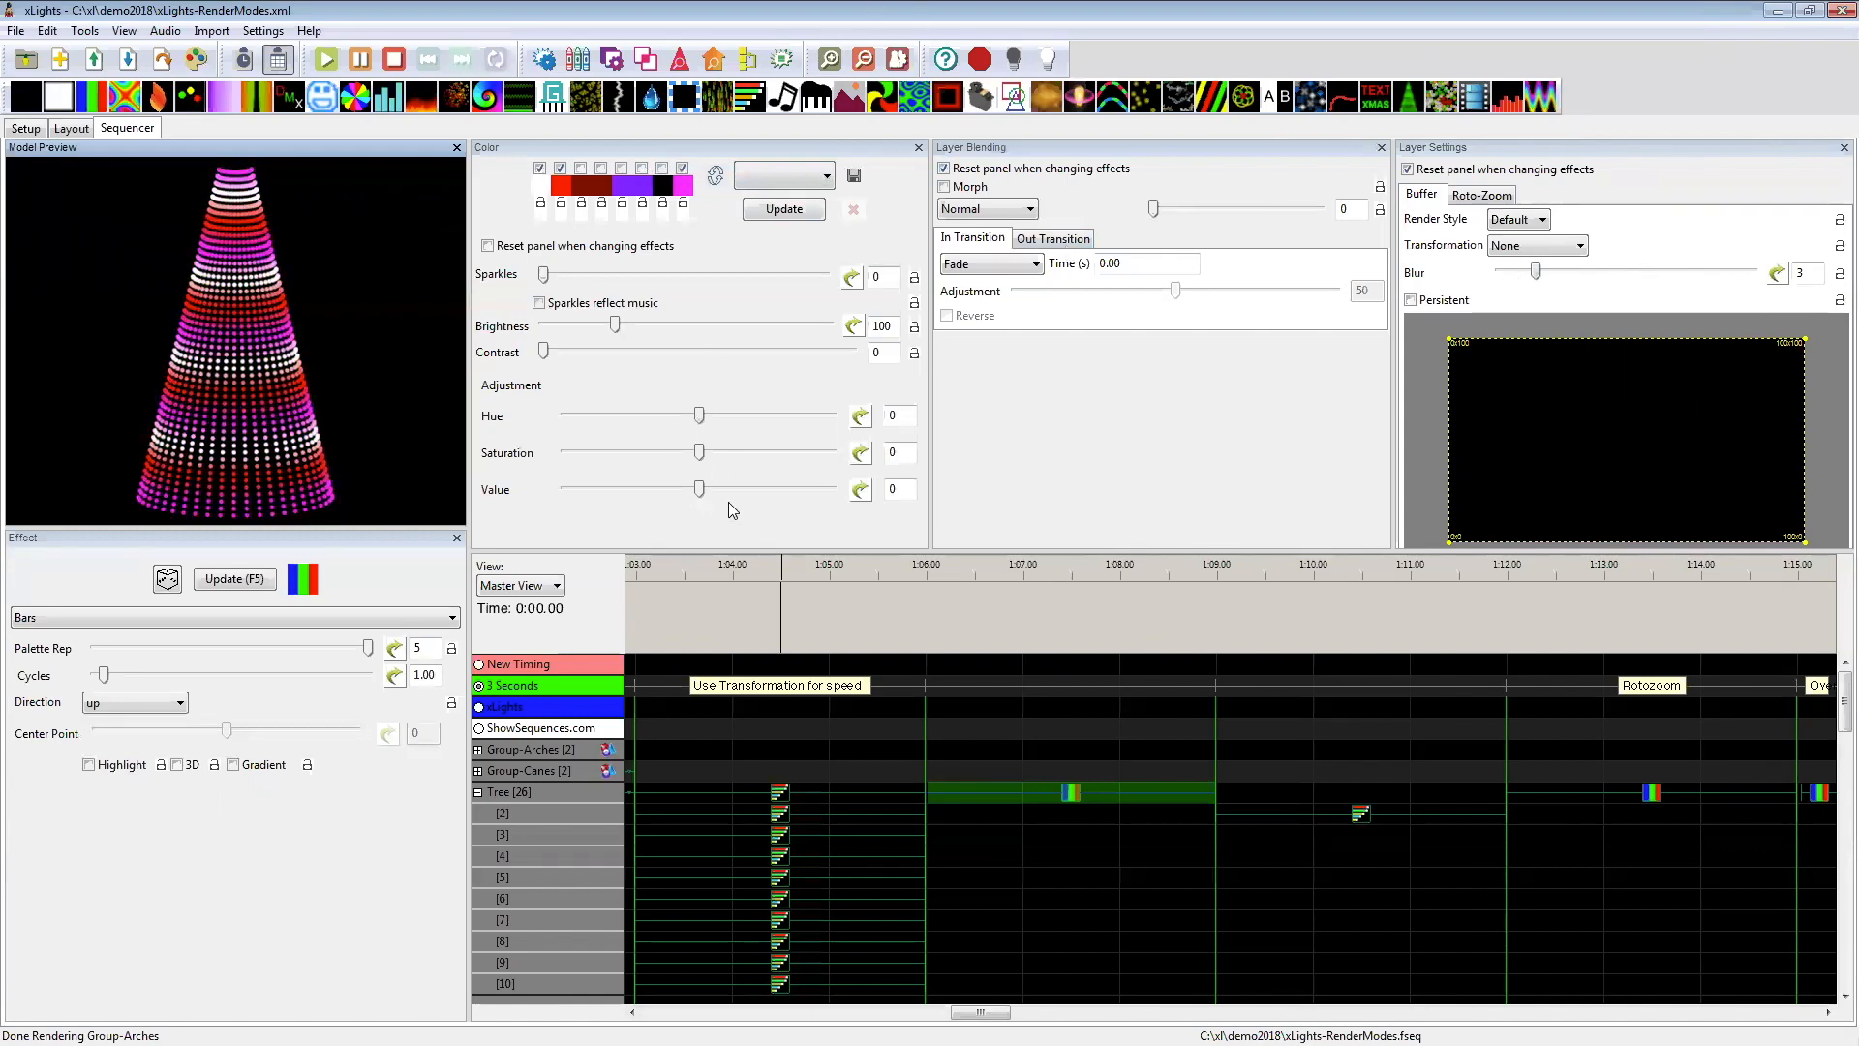
Step: Resize the settings area so the colour adjustments are accessible, and shift the Bars effect's hue to 52
left_click_drag(711, 550, 717, 390)
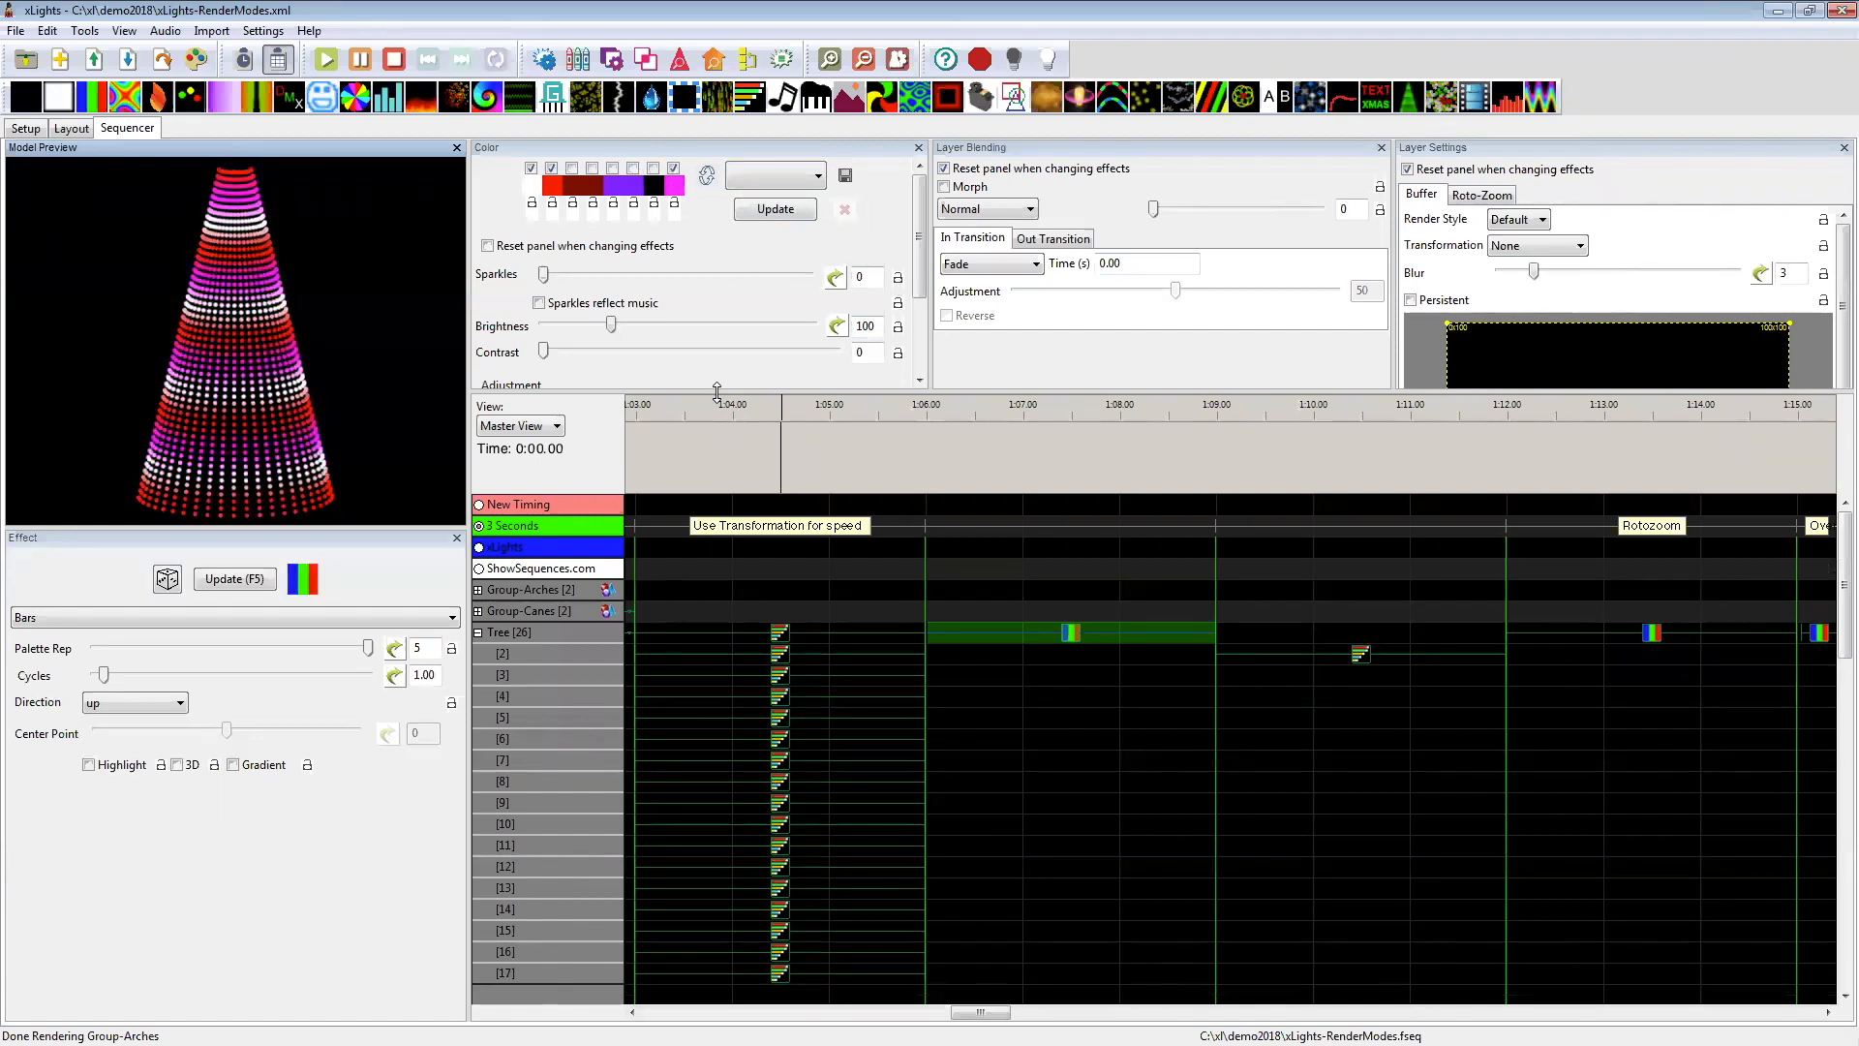
left_click_drag(717, 391, 669, 579)
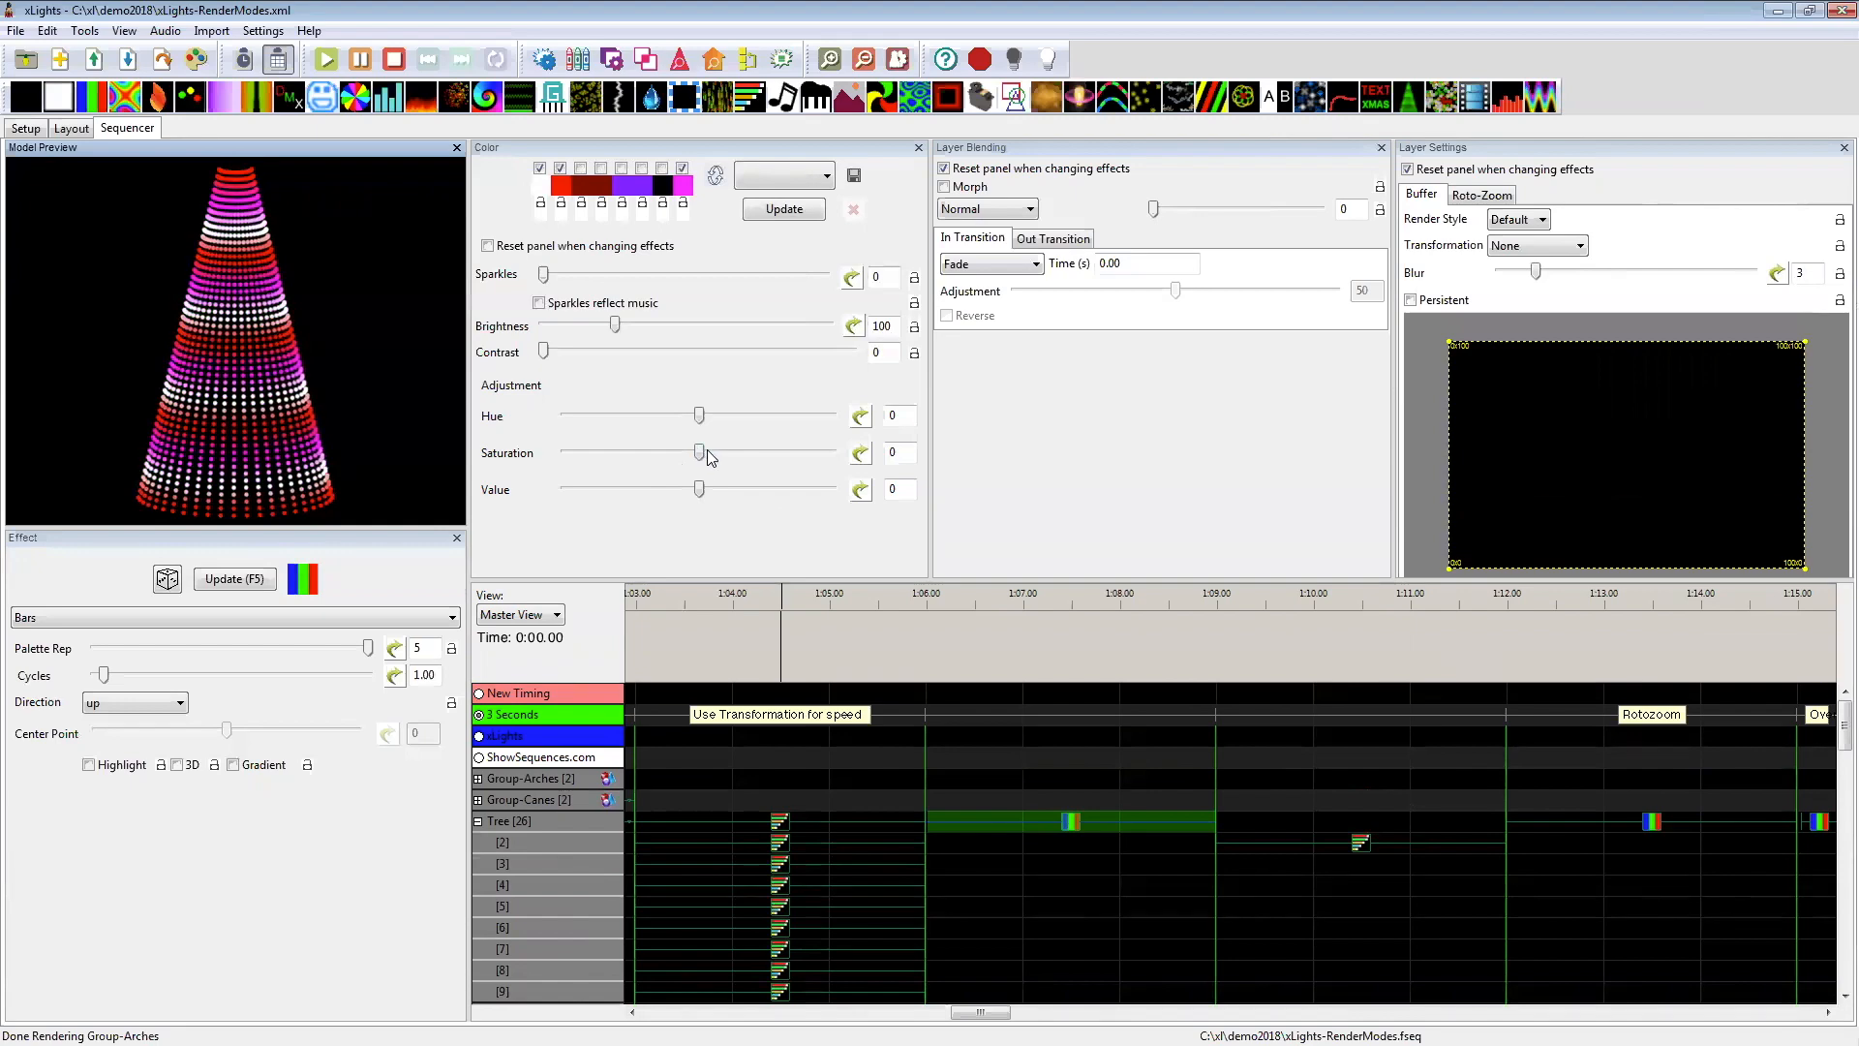
left_click_drag(695, 423, 766, 423)
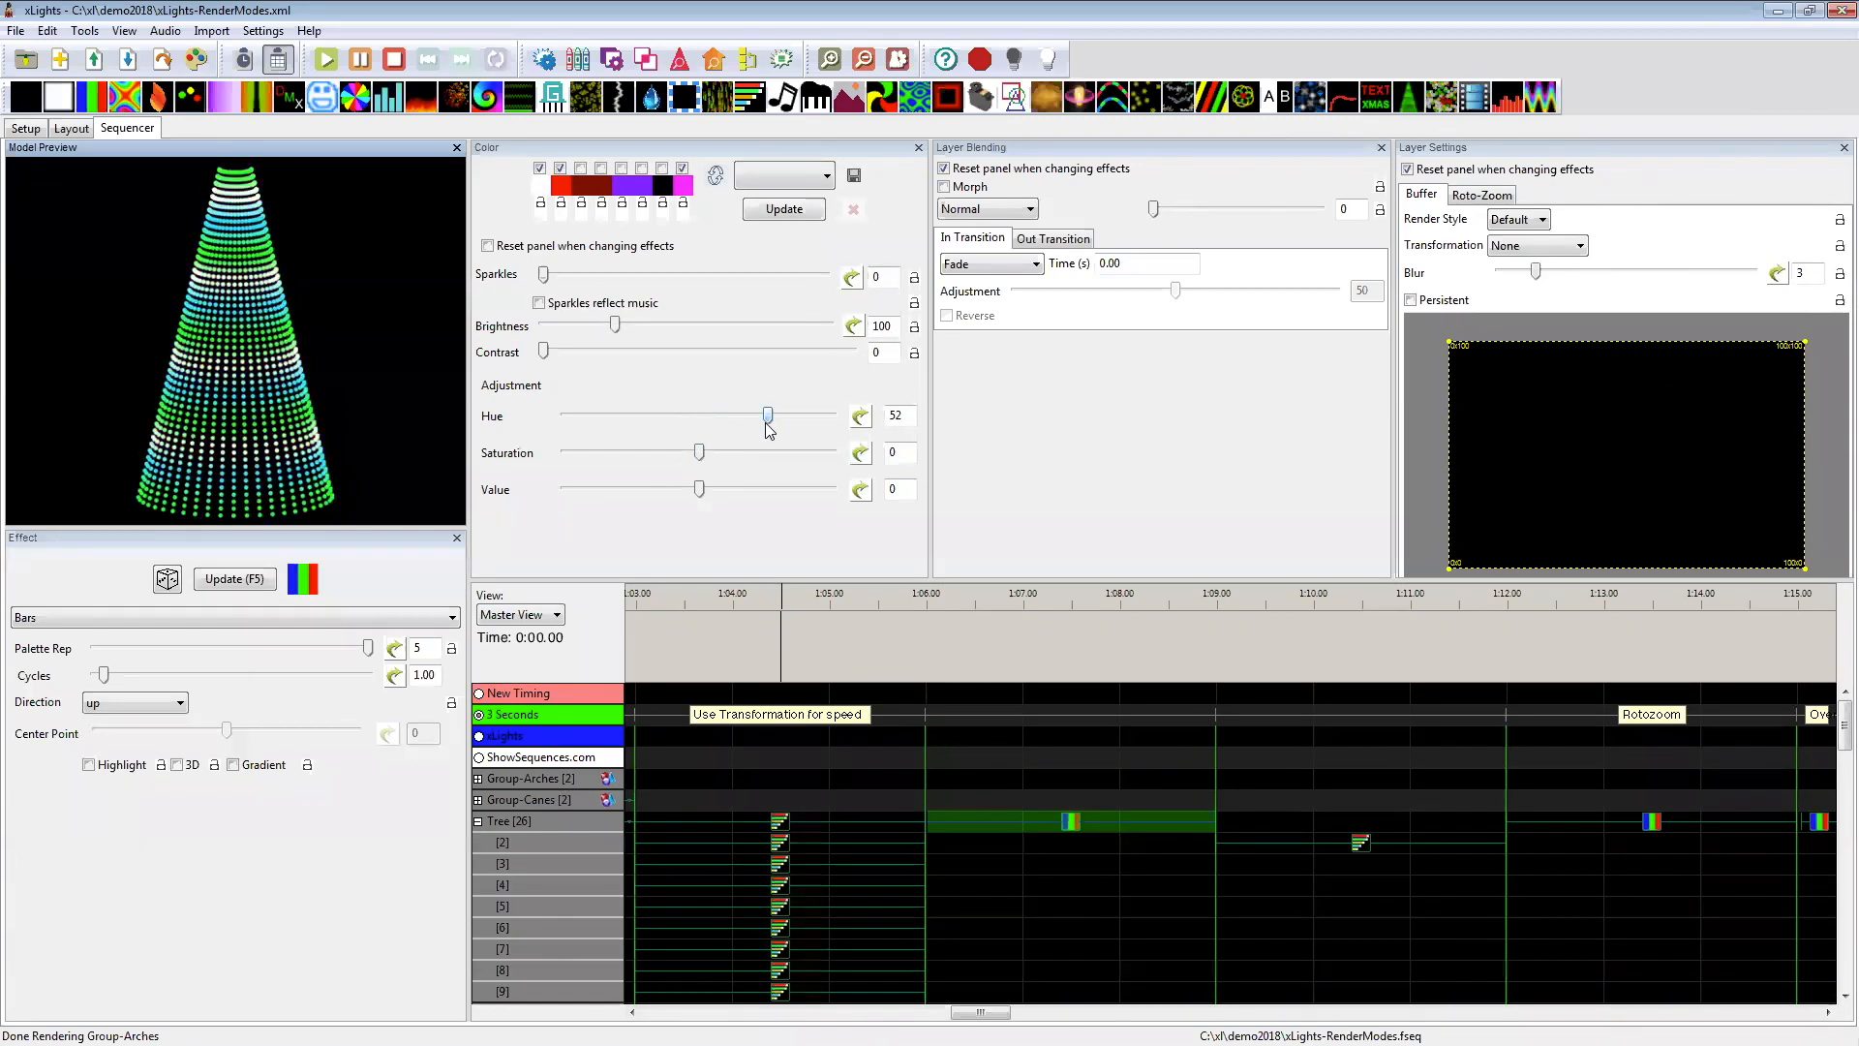
Step: Shrink the settings area, and set the Bars effect's brightness to 194 and contrast to 19
left_click_drag(909, 584, 908, 404)
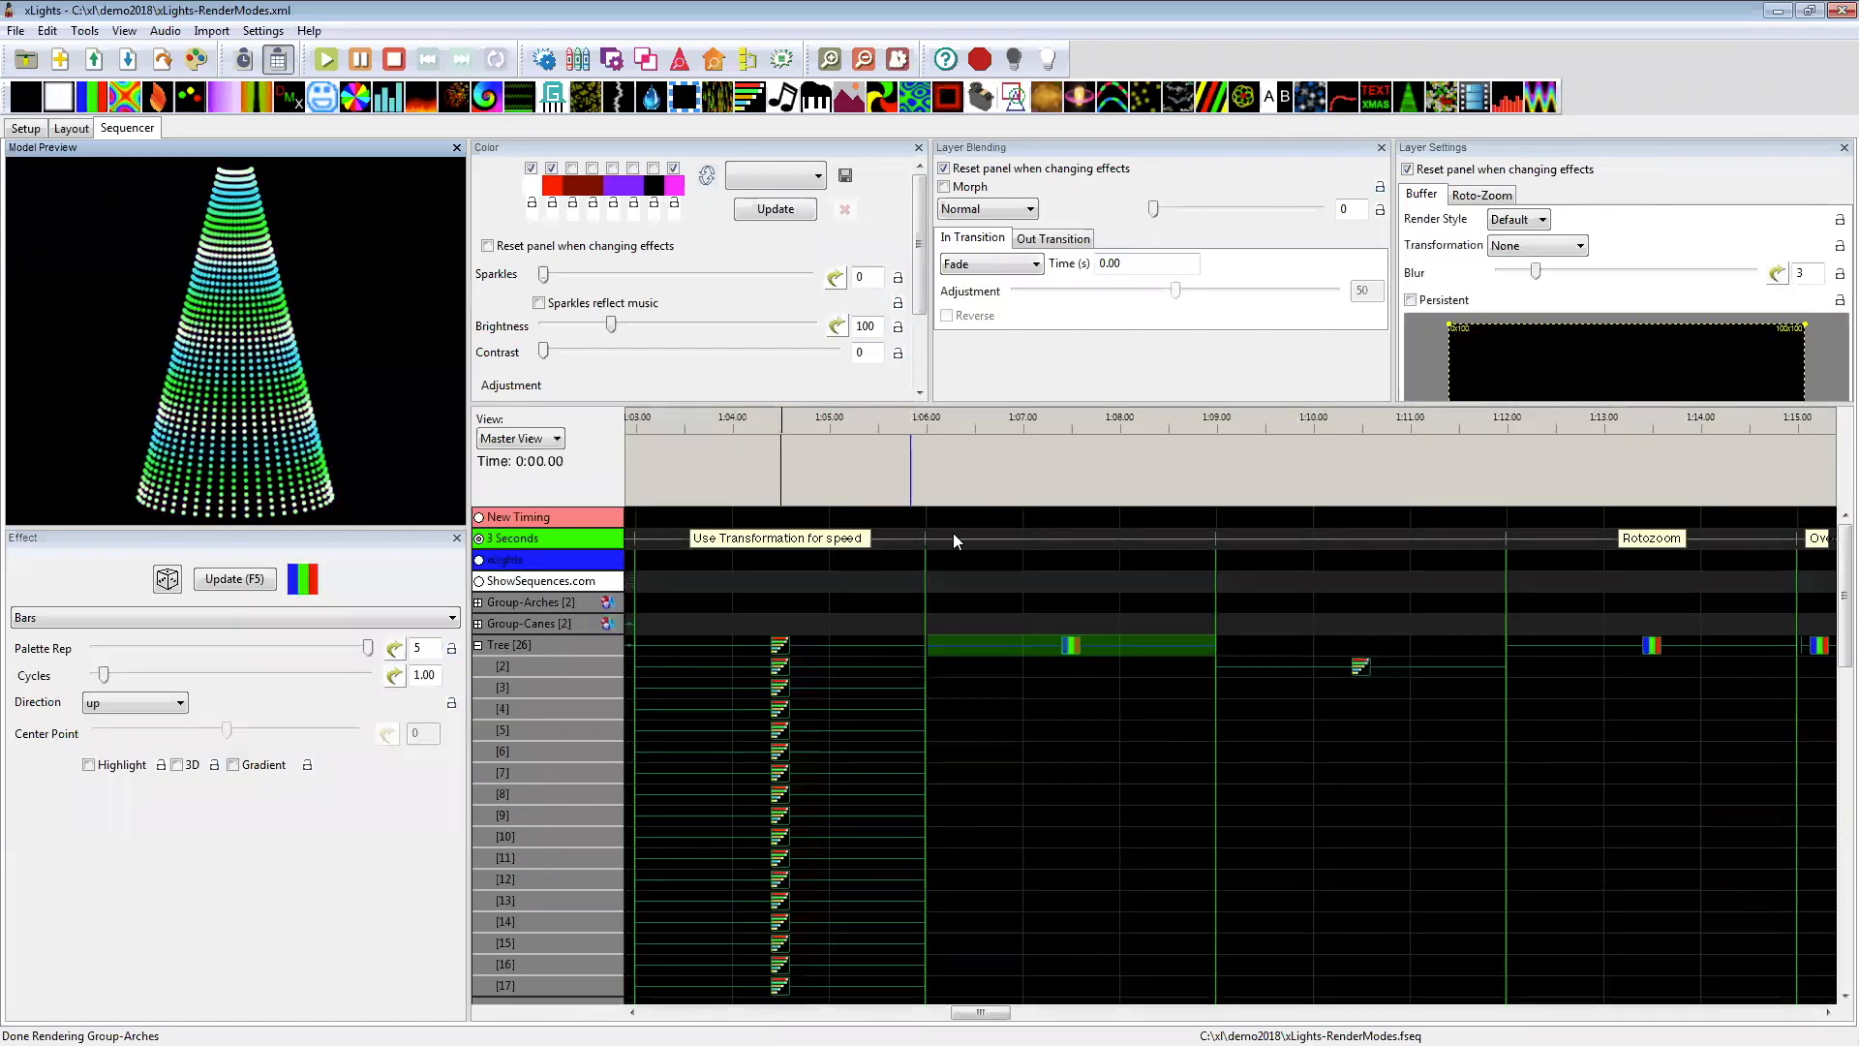
left_click(1067, 645)
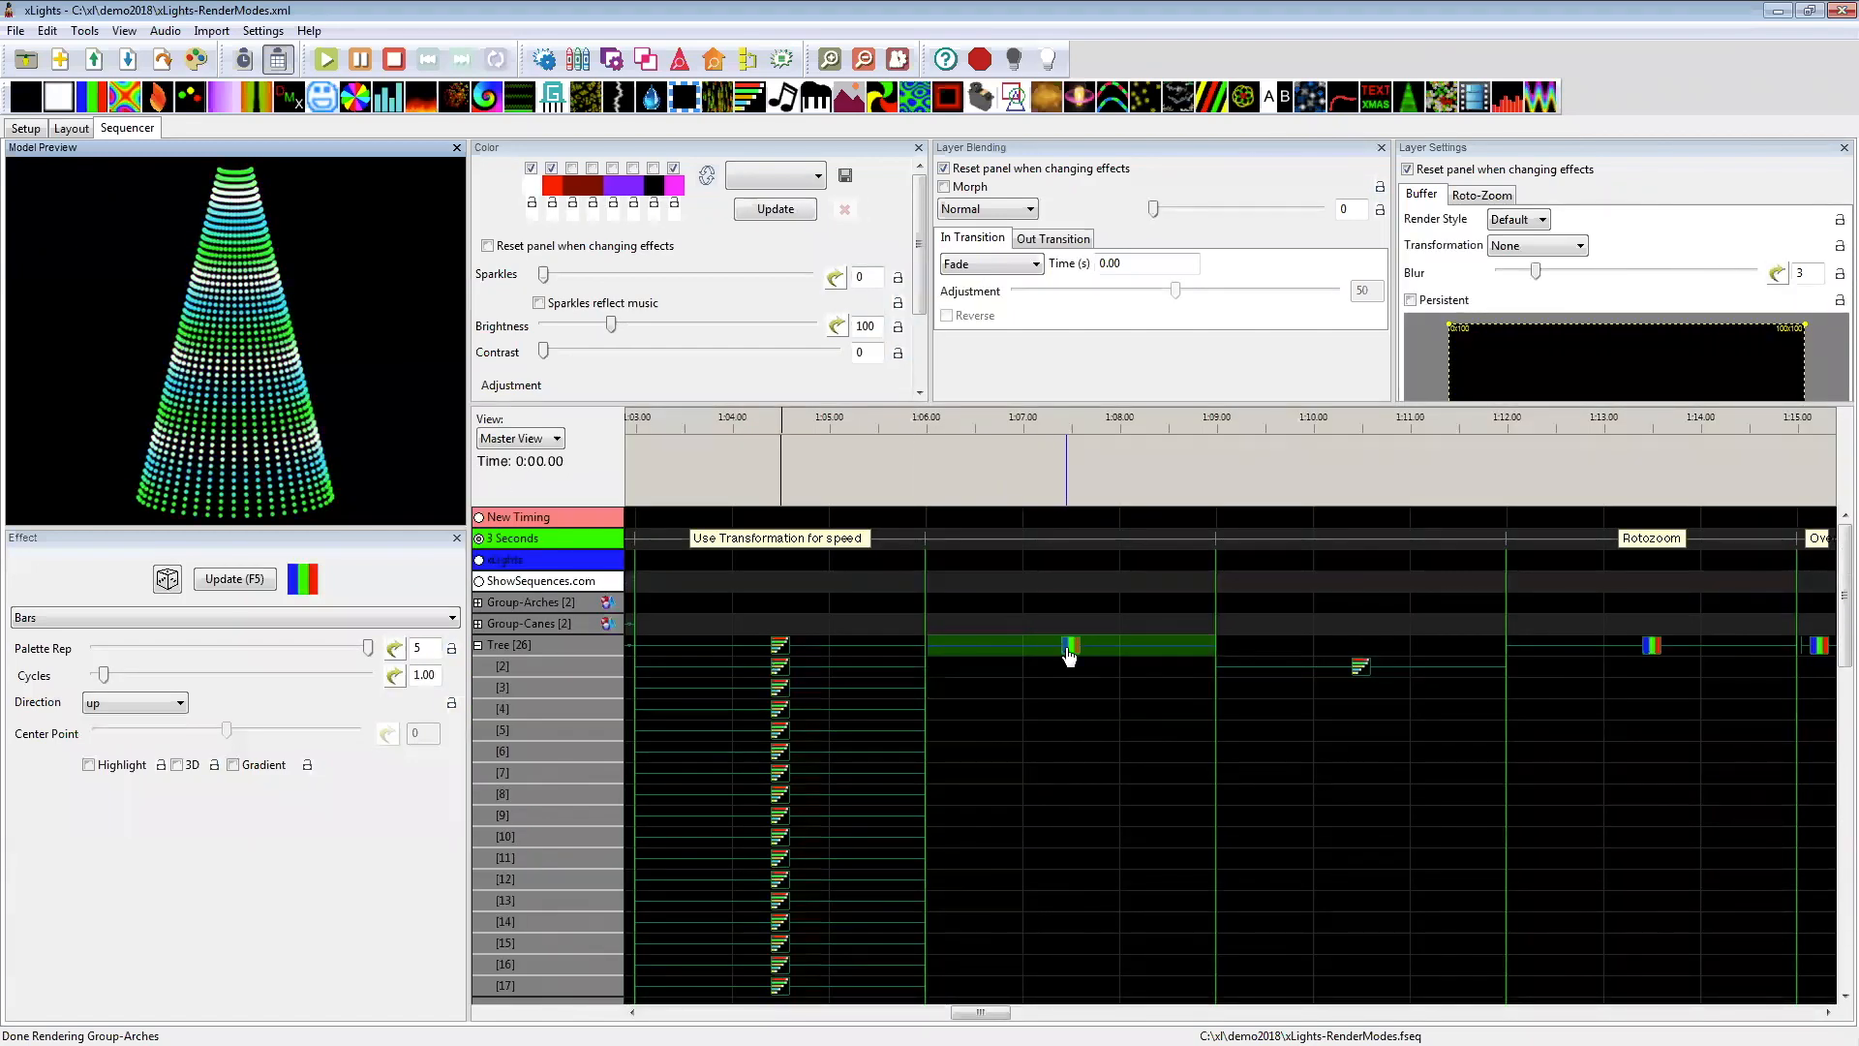
left_click_drag(613, 326, 694, 325)
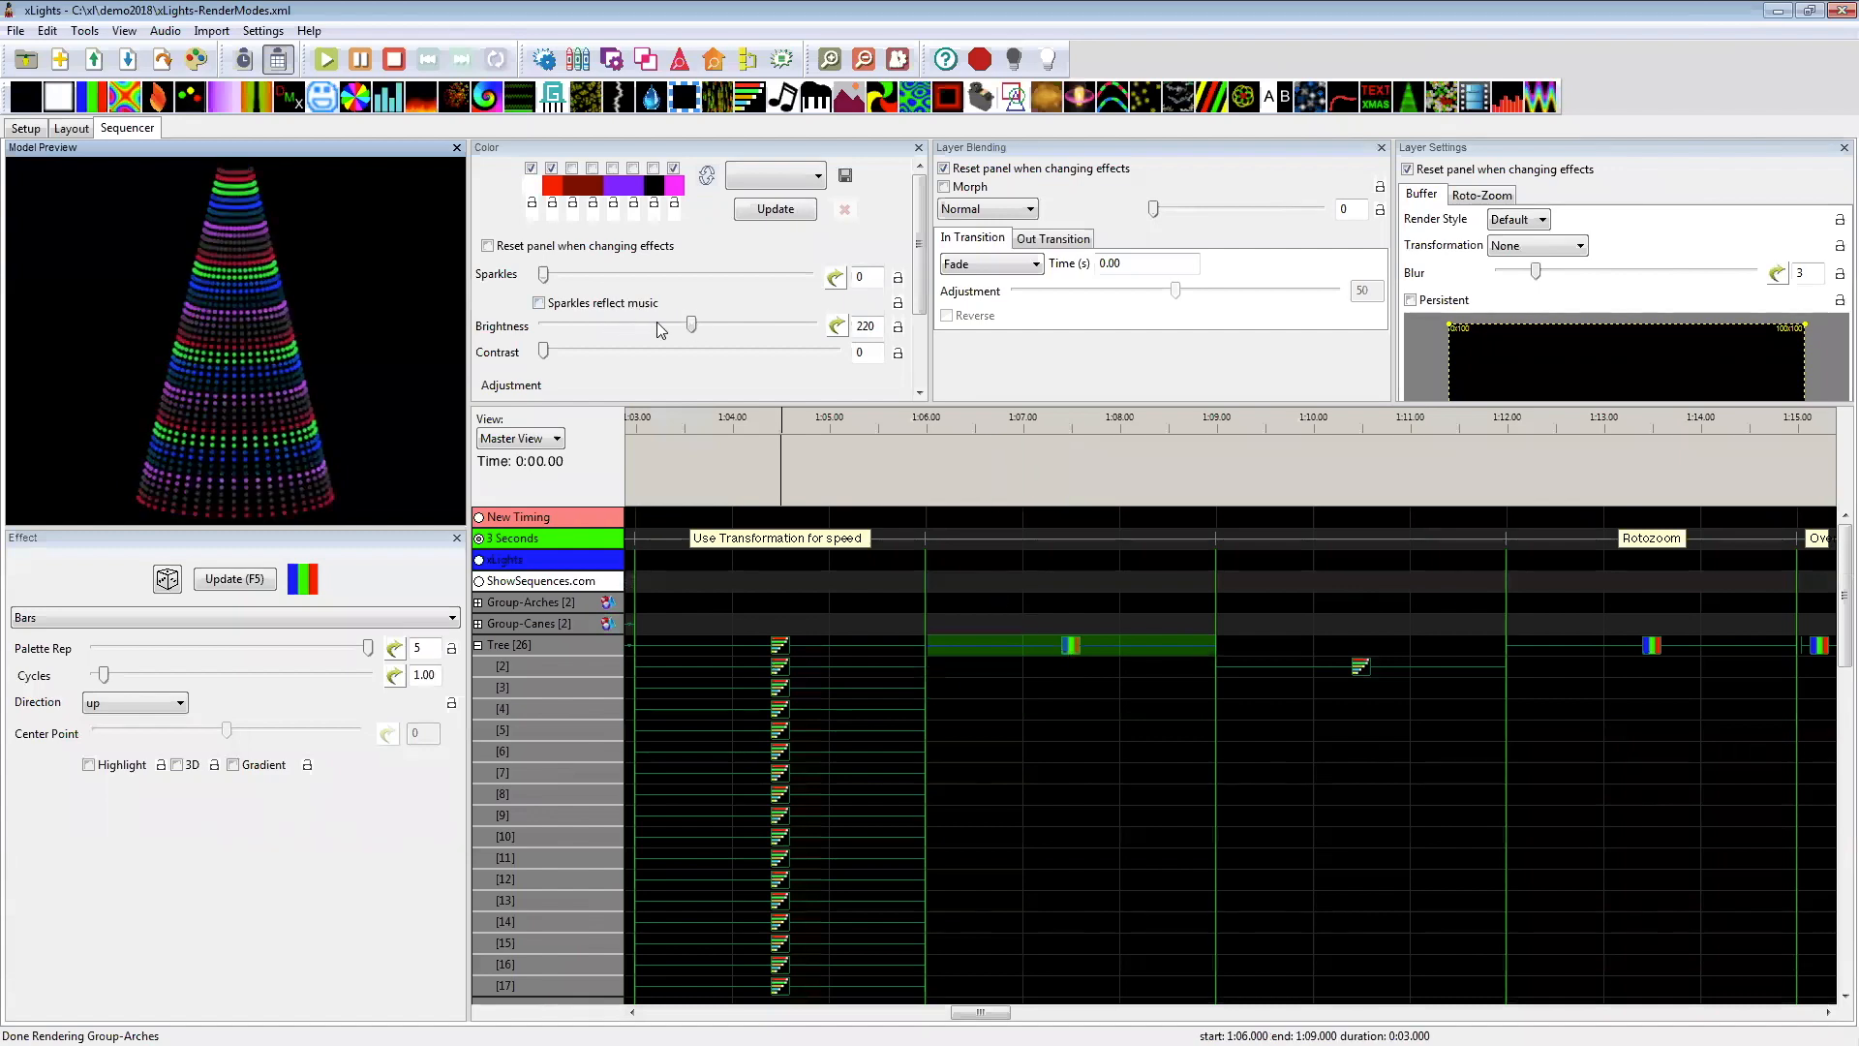
left_click_drag(552, 351, 589, 354)
left_click_drag(691, 326, 654, 332)
Step: Reset the Bars effect's hue adjustment to 0, and dock the Color panel between the Model Preview and Effect panels
left_click_drag(656, 405, 656, 620)
left_click_drag(767, 414, 702, 419)
left_click_drag(901, 417, 830, 411)
type("0")
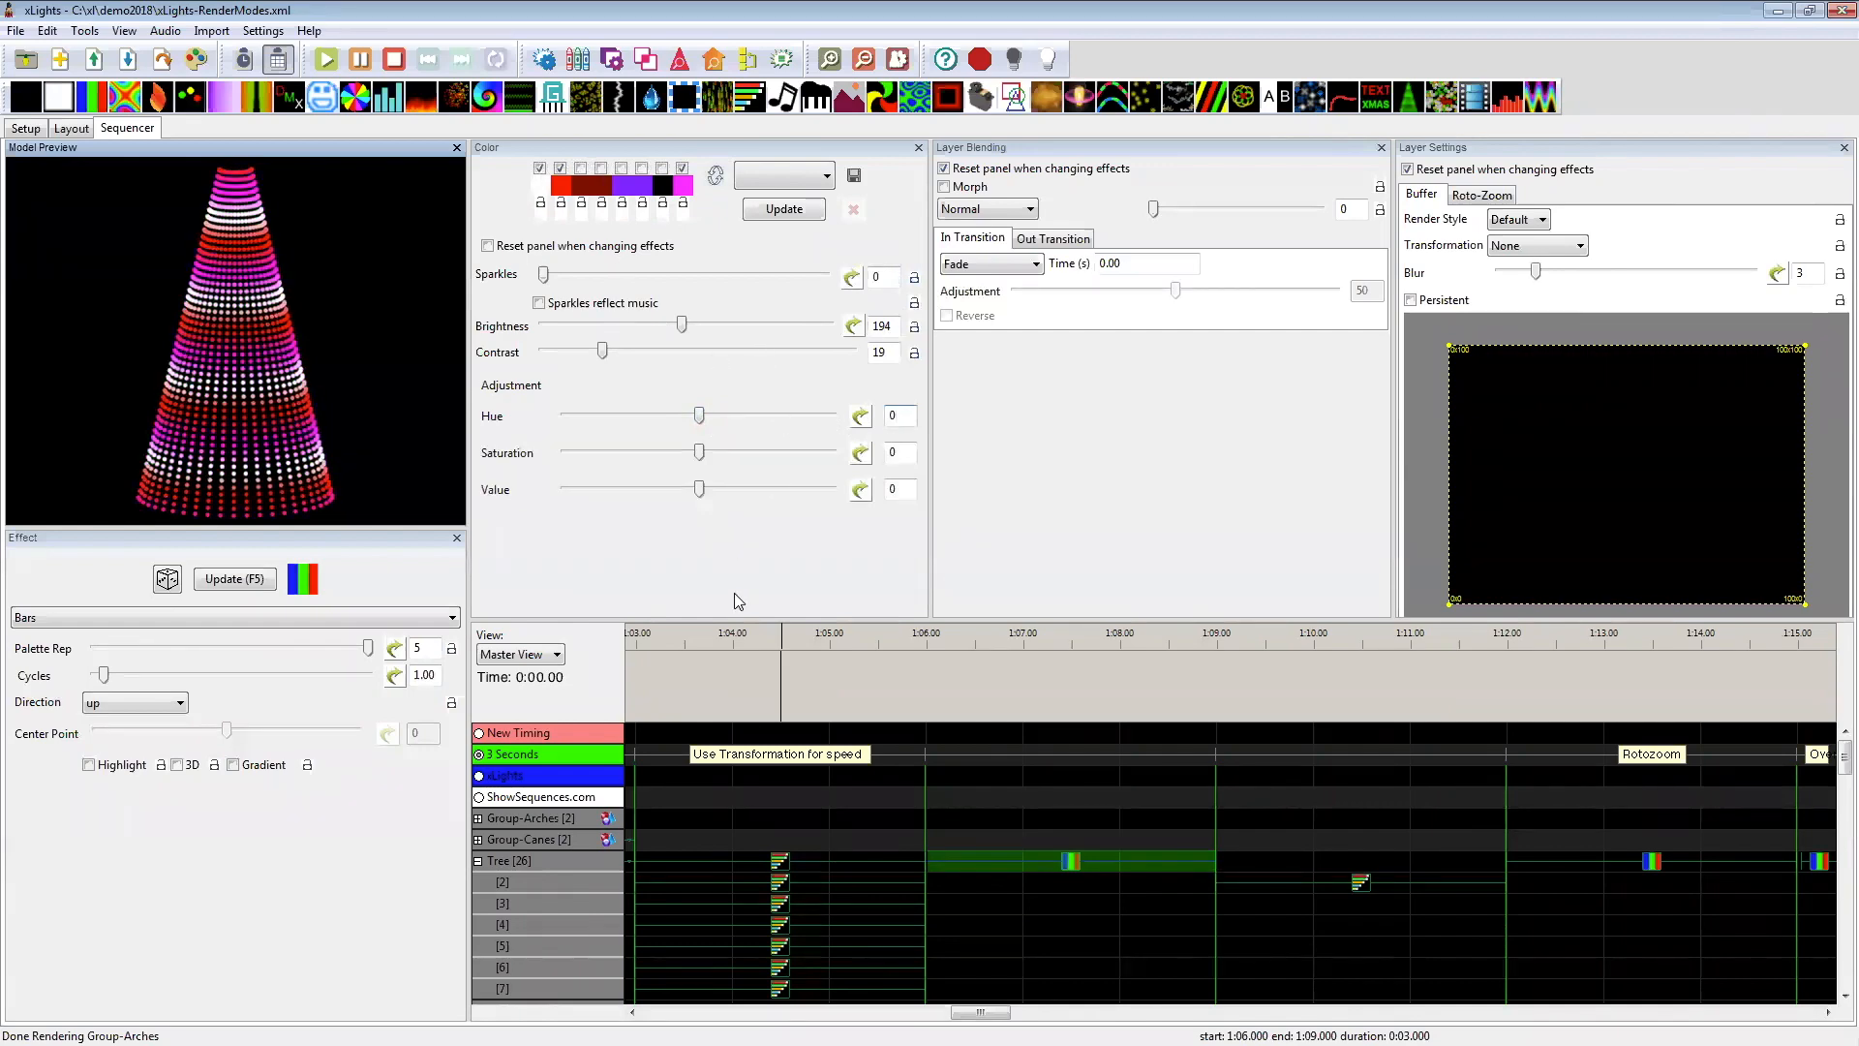
left_click_drag(716, 617, 726, 553)
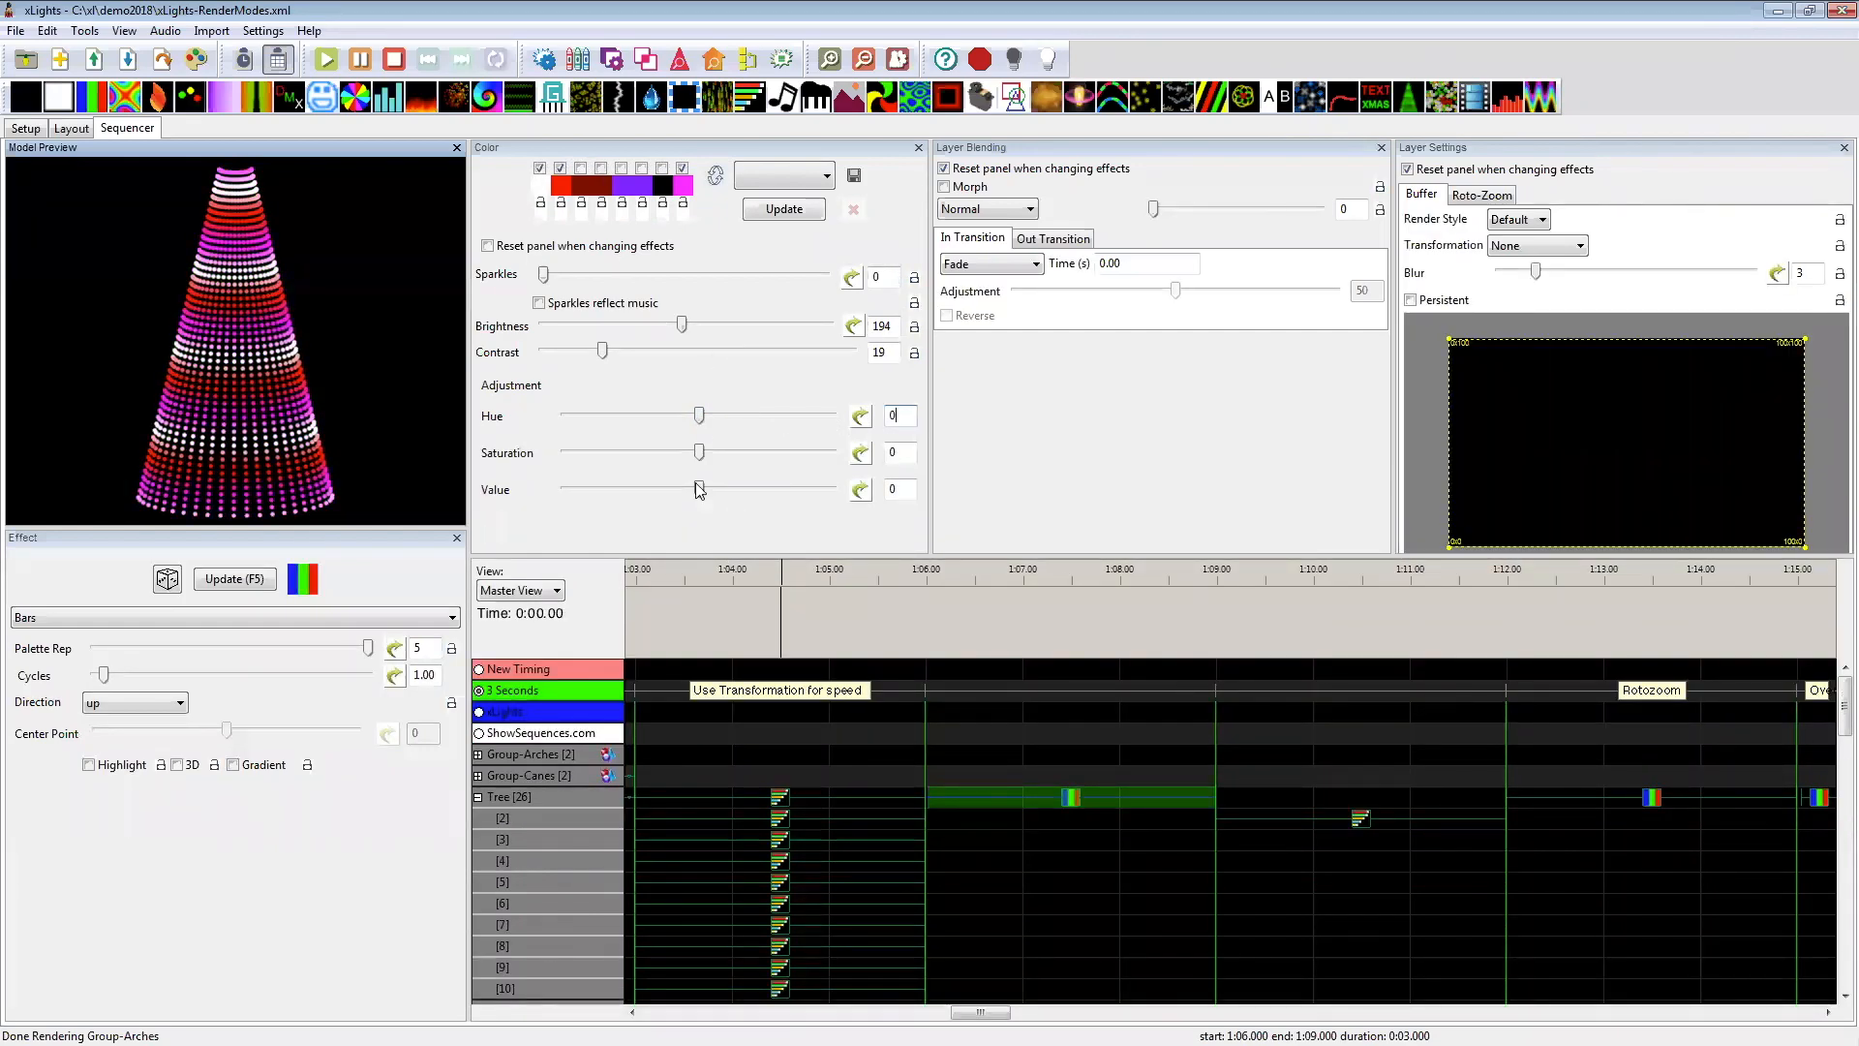
left_click_drag(646, 149, 170, 644)
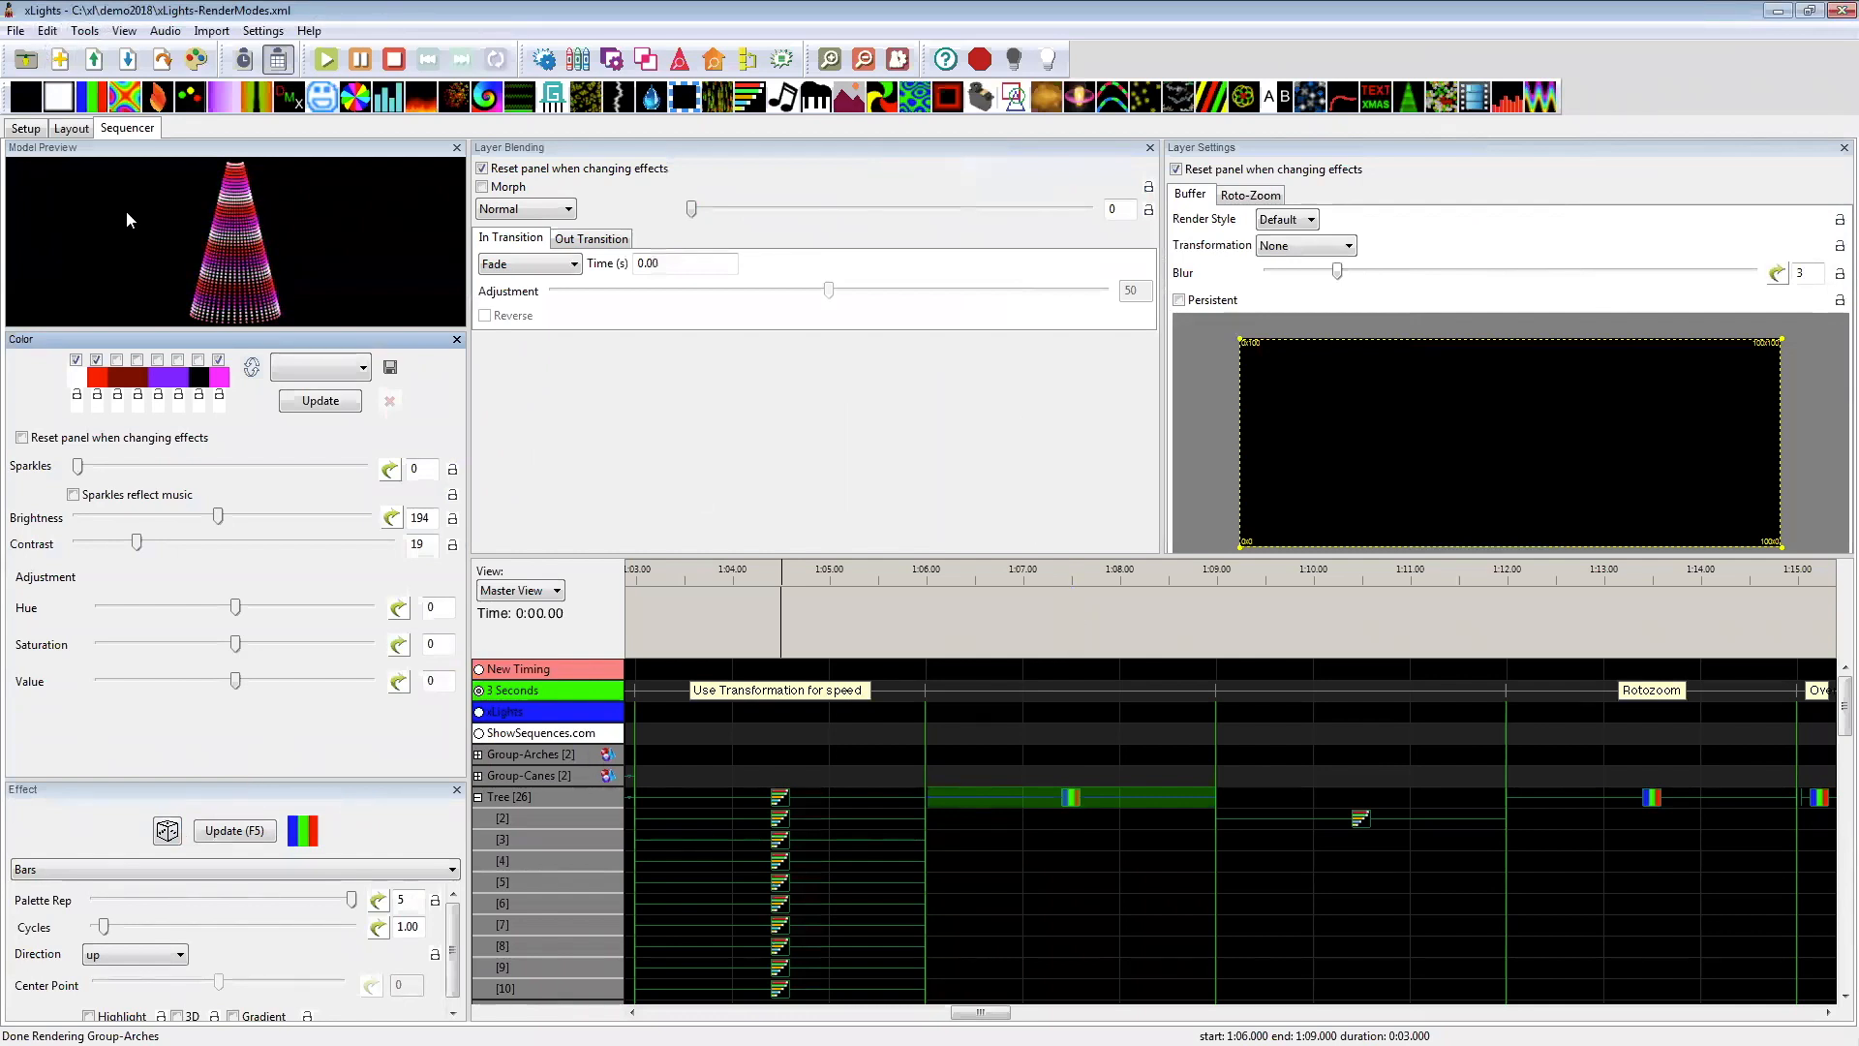
Step: Open the sequence xlights-Layers-Demo.xml from the !XL-FORSALE folder, discarding the unsaved changes to the current sequence
left_click(16, 30)
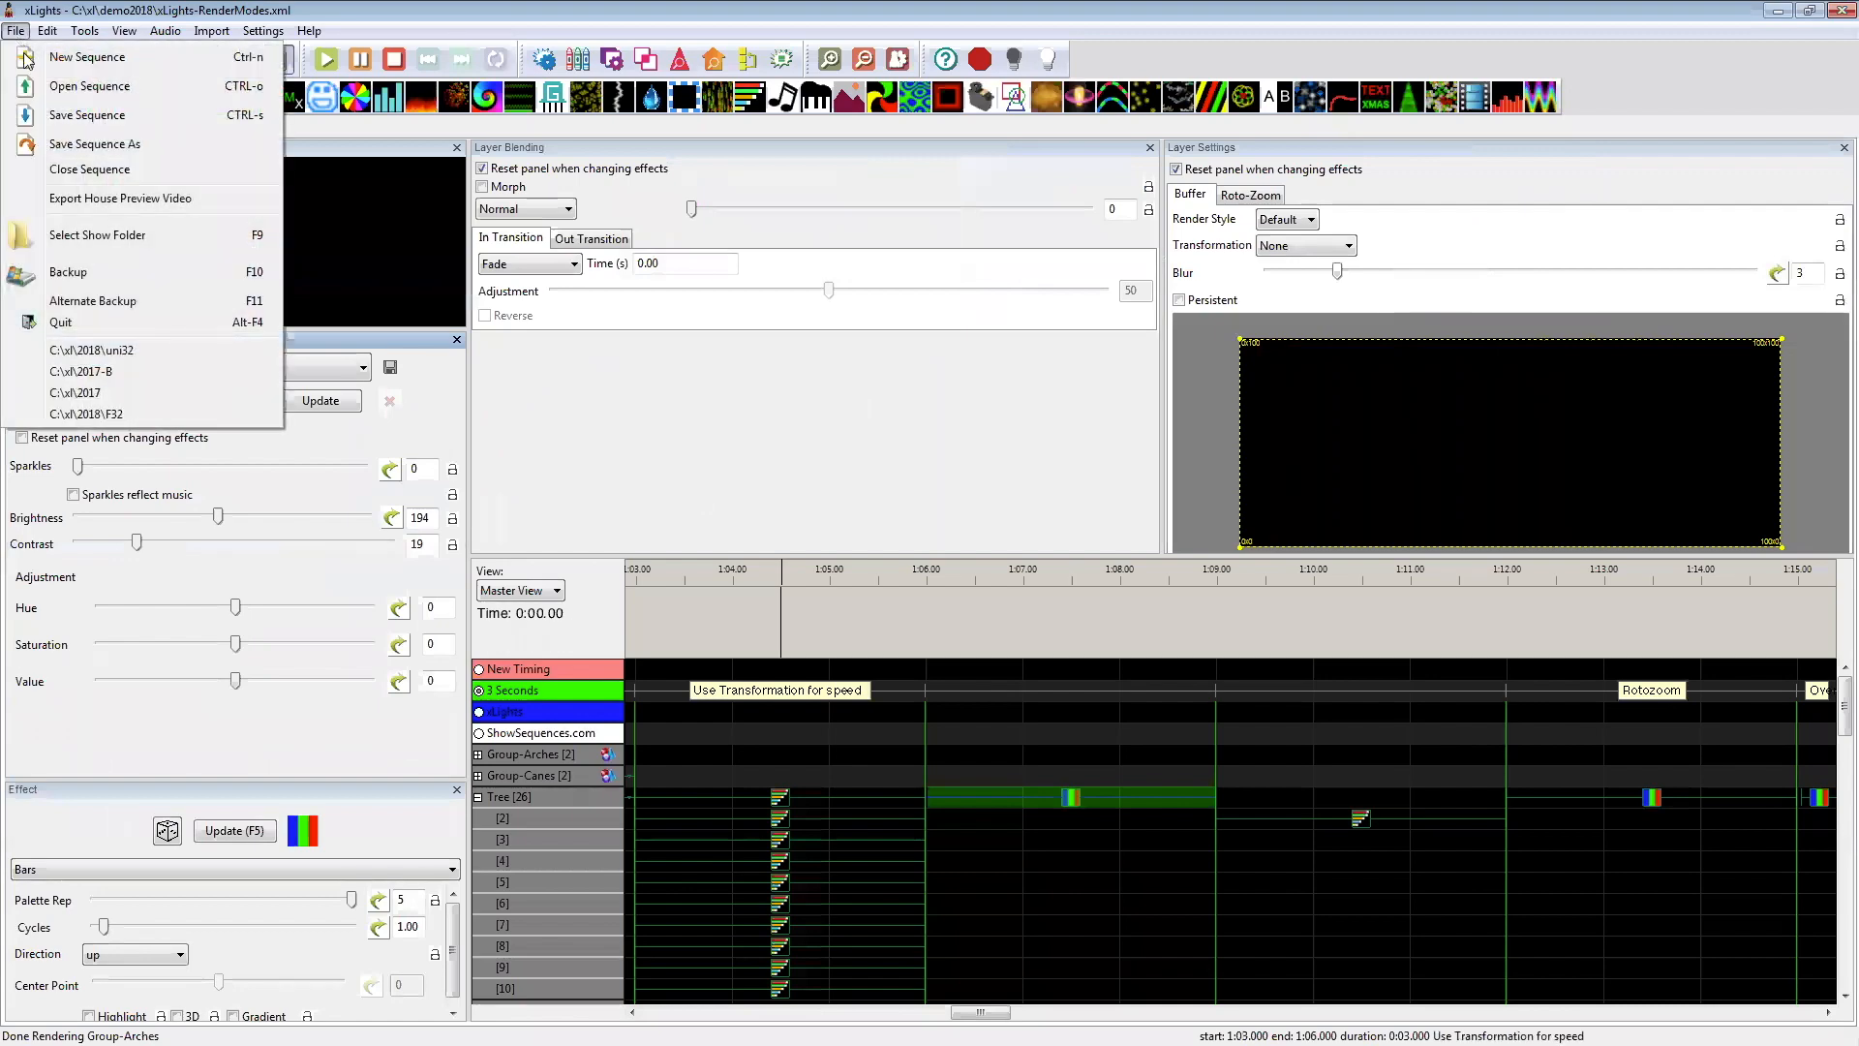
left_click(55, 89)
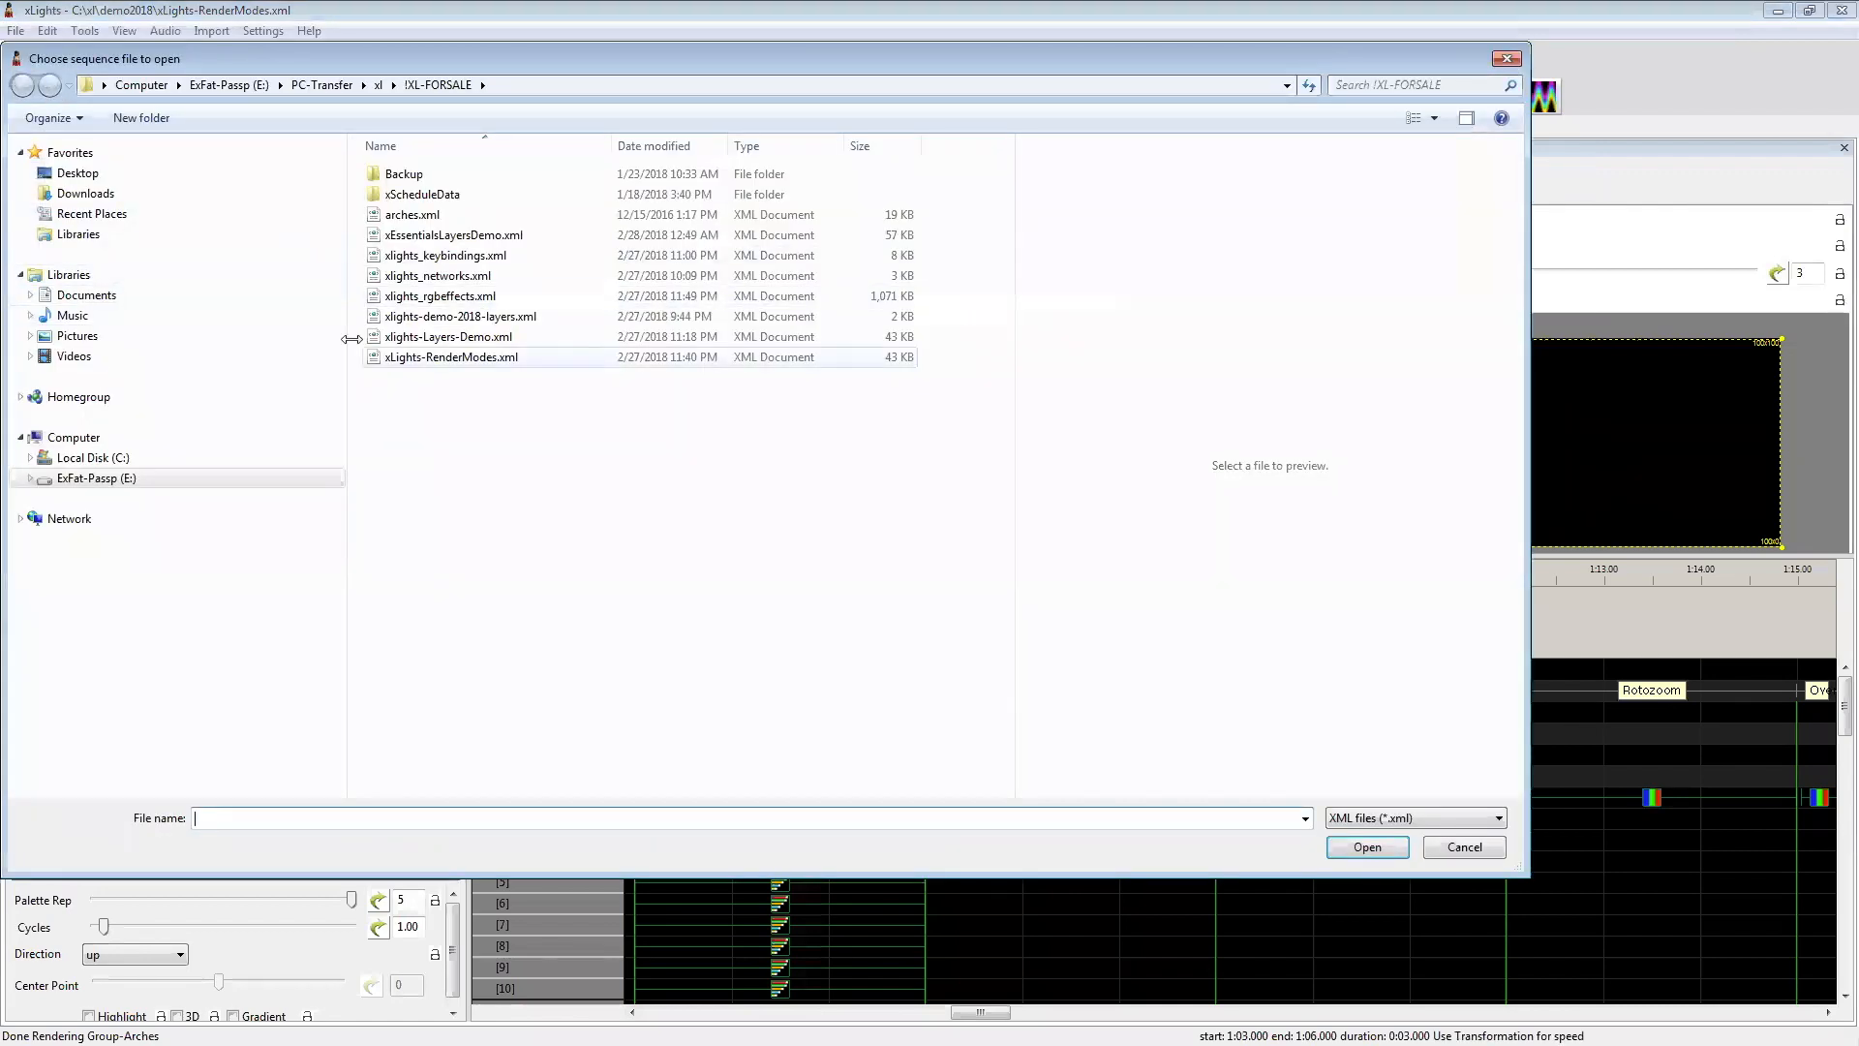
left_click(390, 341)
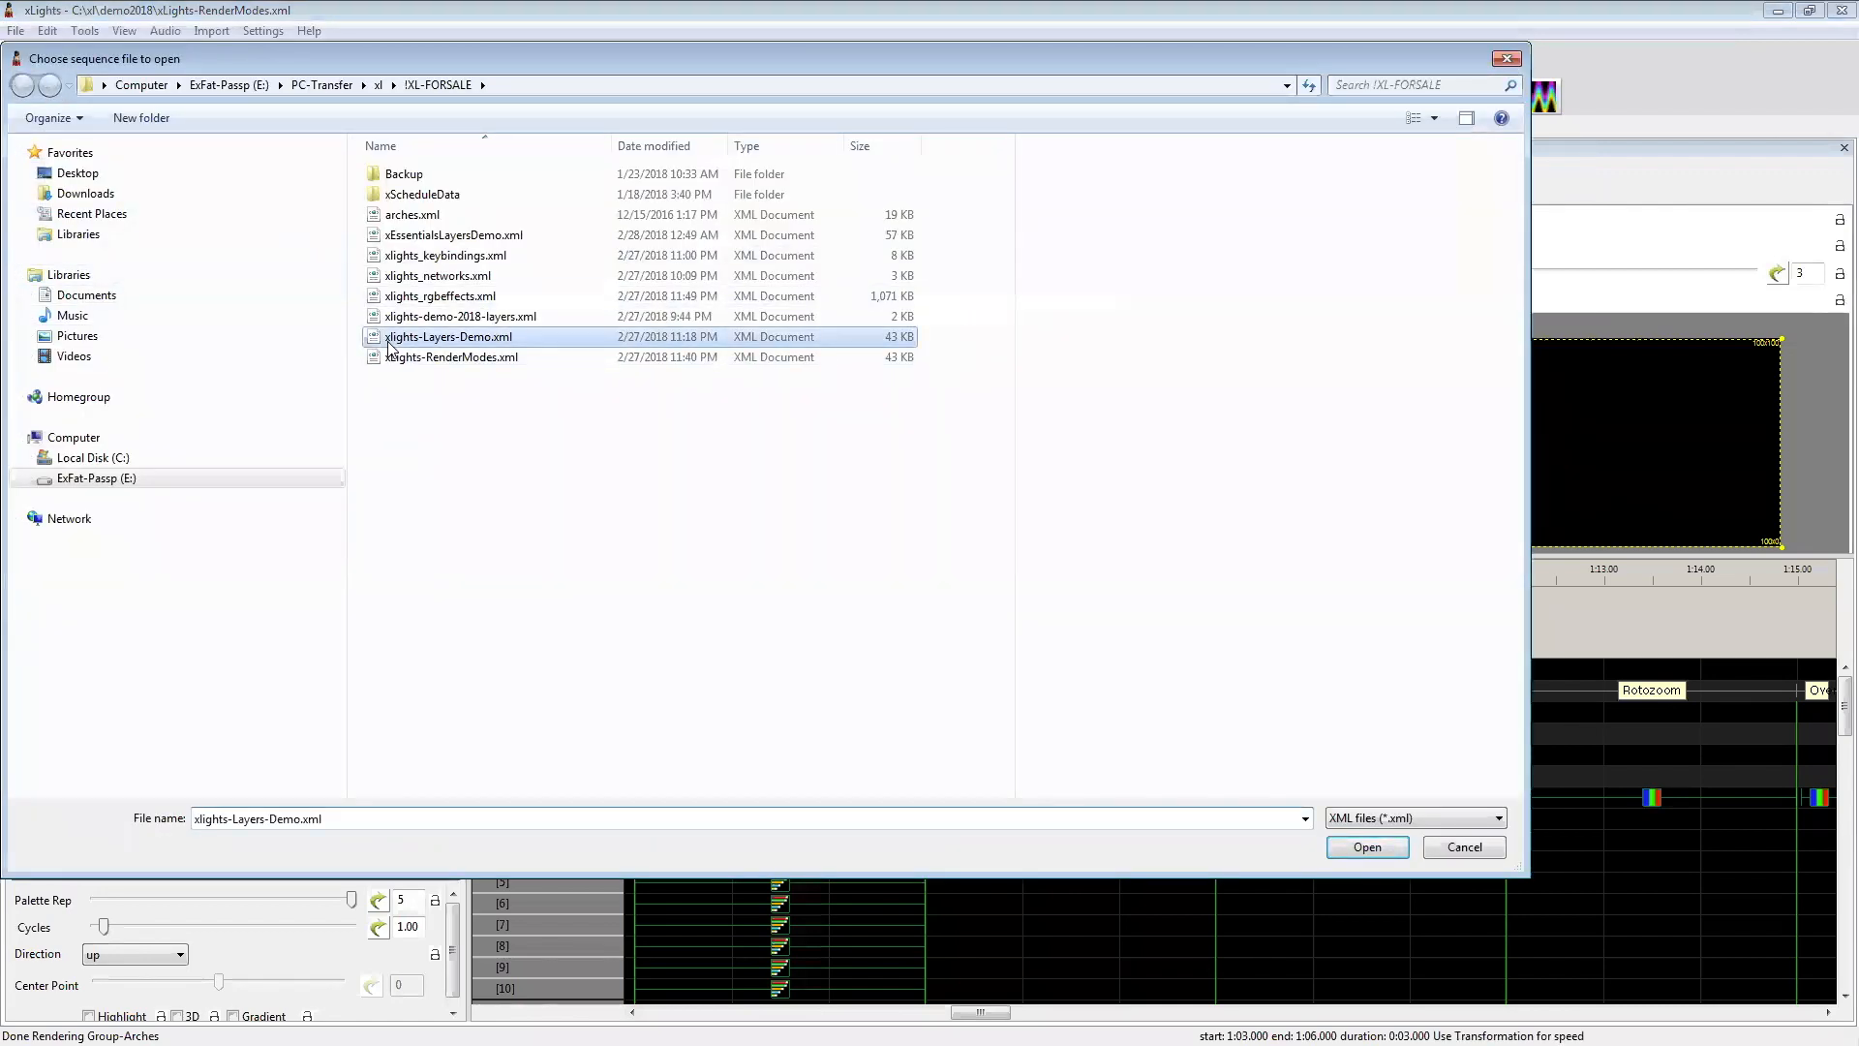
double_click(388, 341)
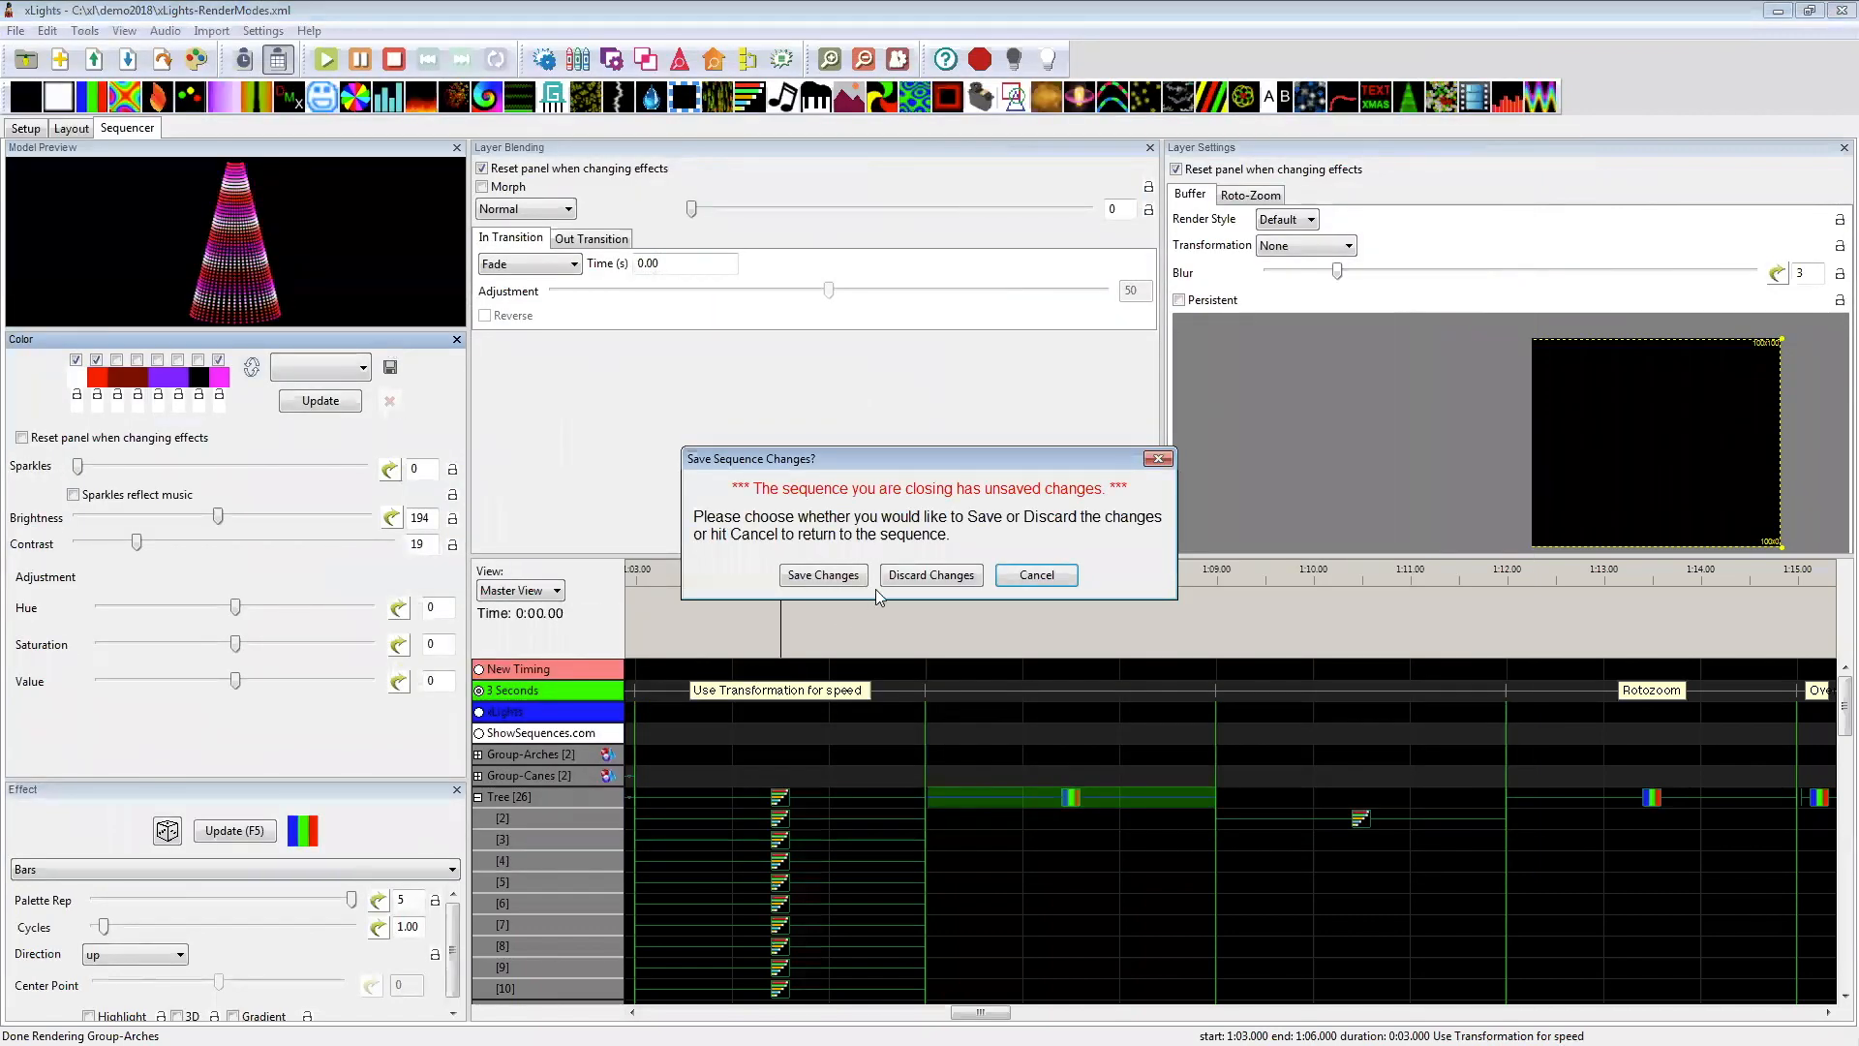
left_click(897, 575)
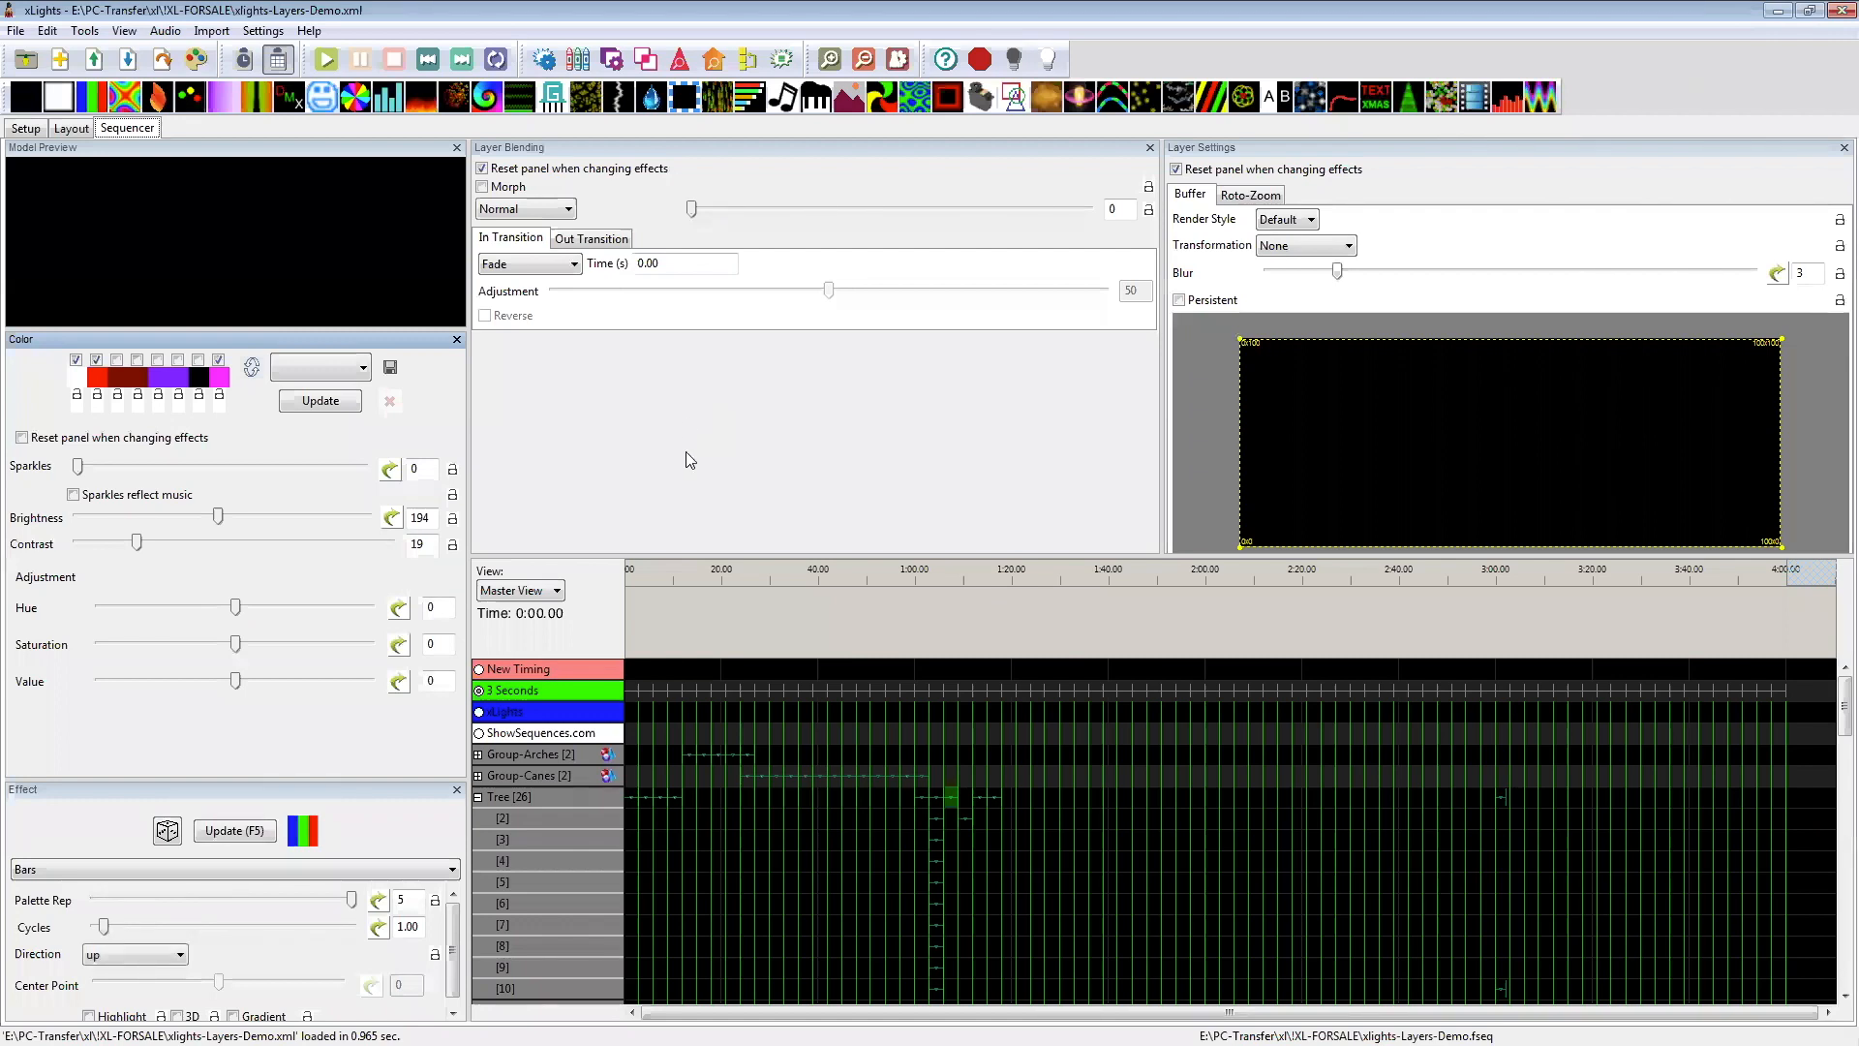
Step: Add a Fire effect to the Tree's second layer from 0 to 3 seconds under Render Default, and set the hue adjustment to 2
scroll(676, 616, "up", 1)
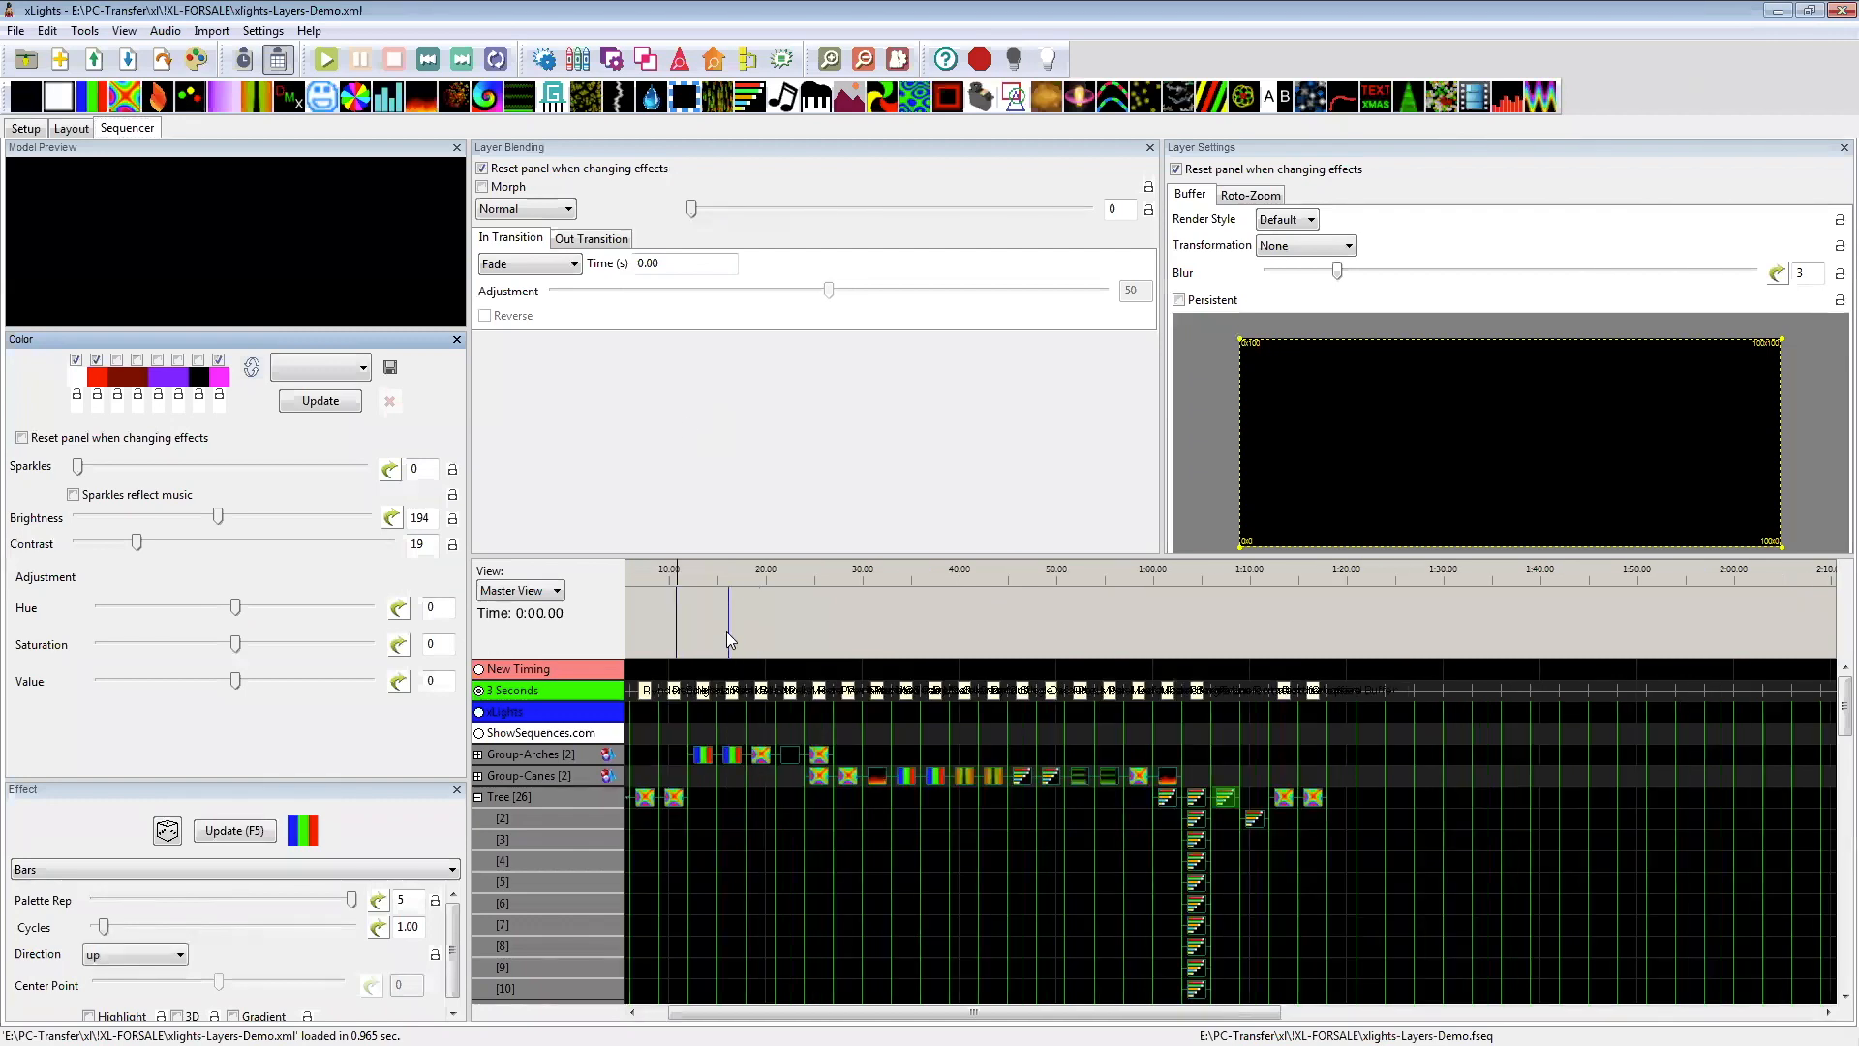
scroll(800, 622, "up", 2)
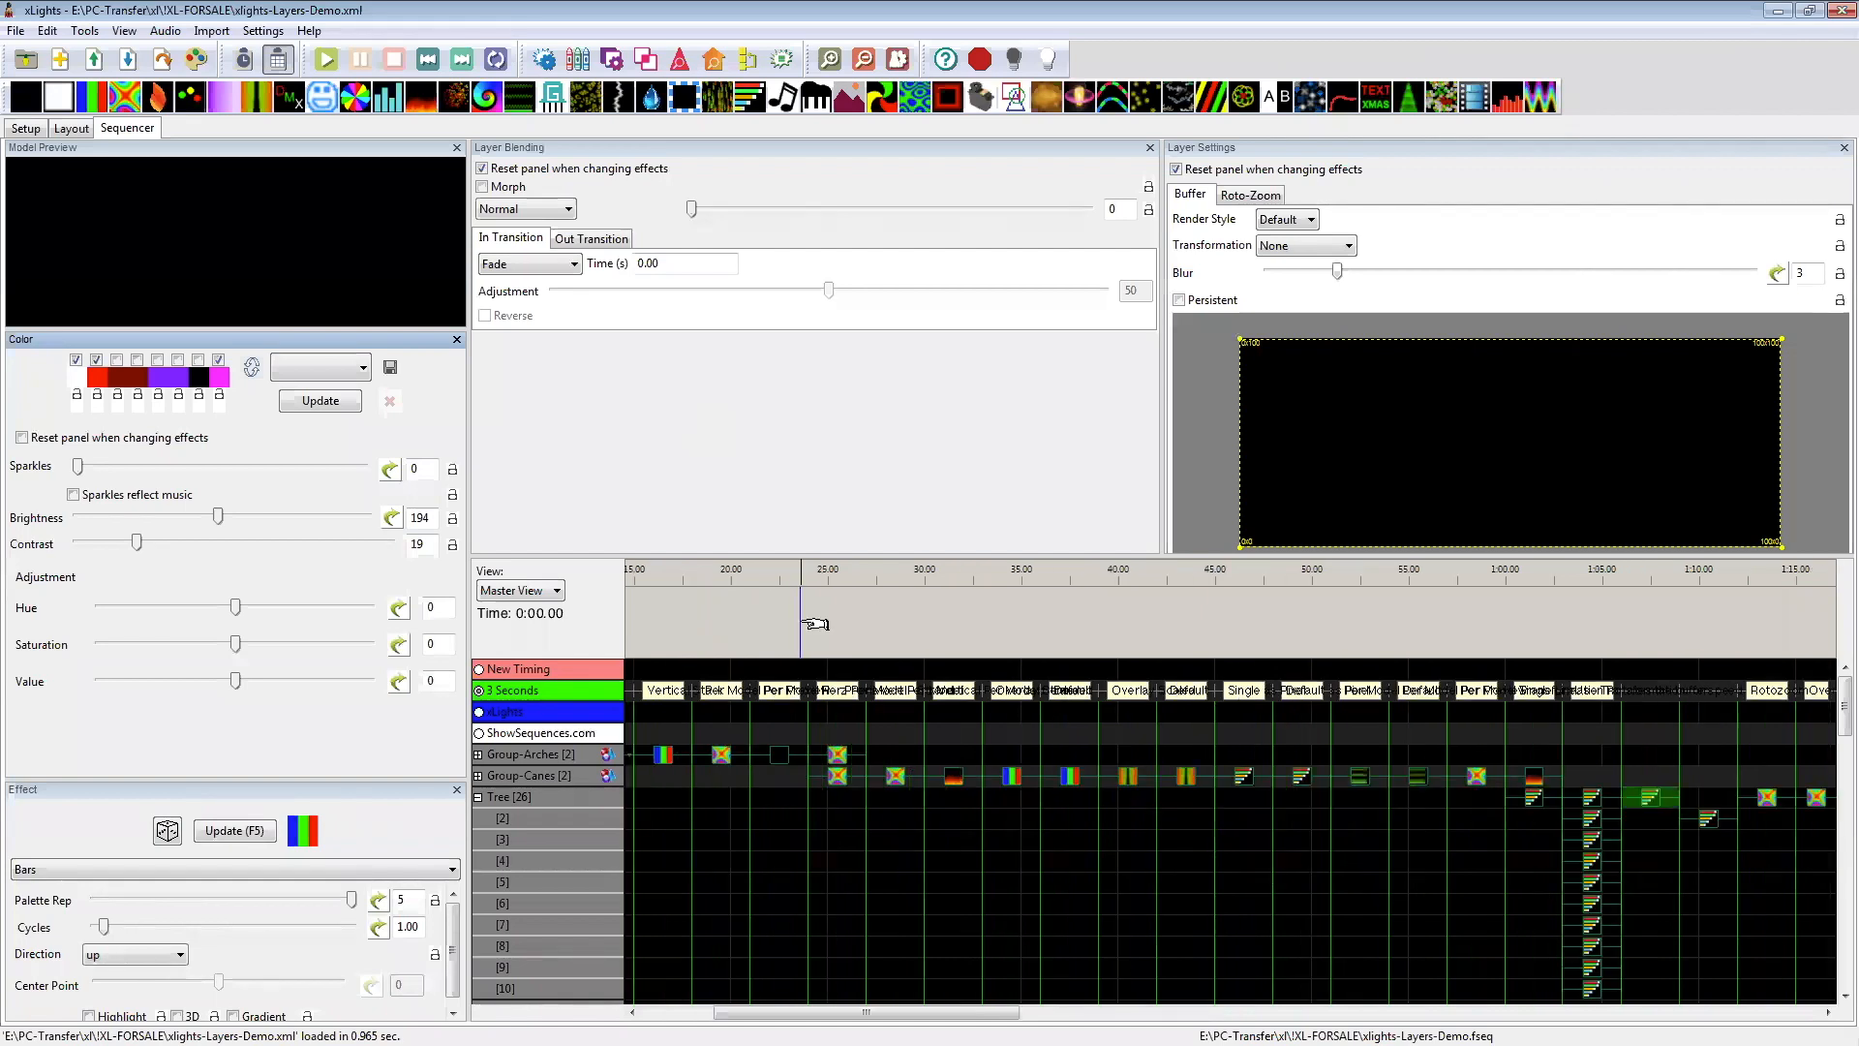
scroll(799, 620, "up", 1)
left_click_drag(778, 1012, 672, 1012)
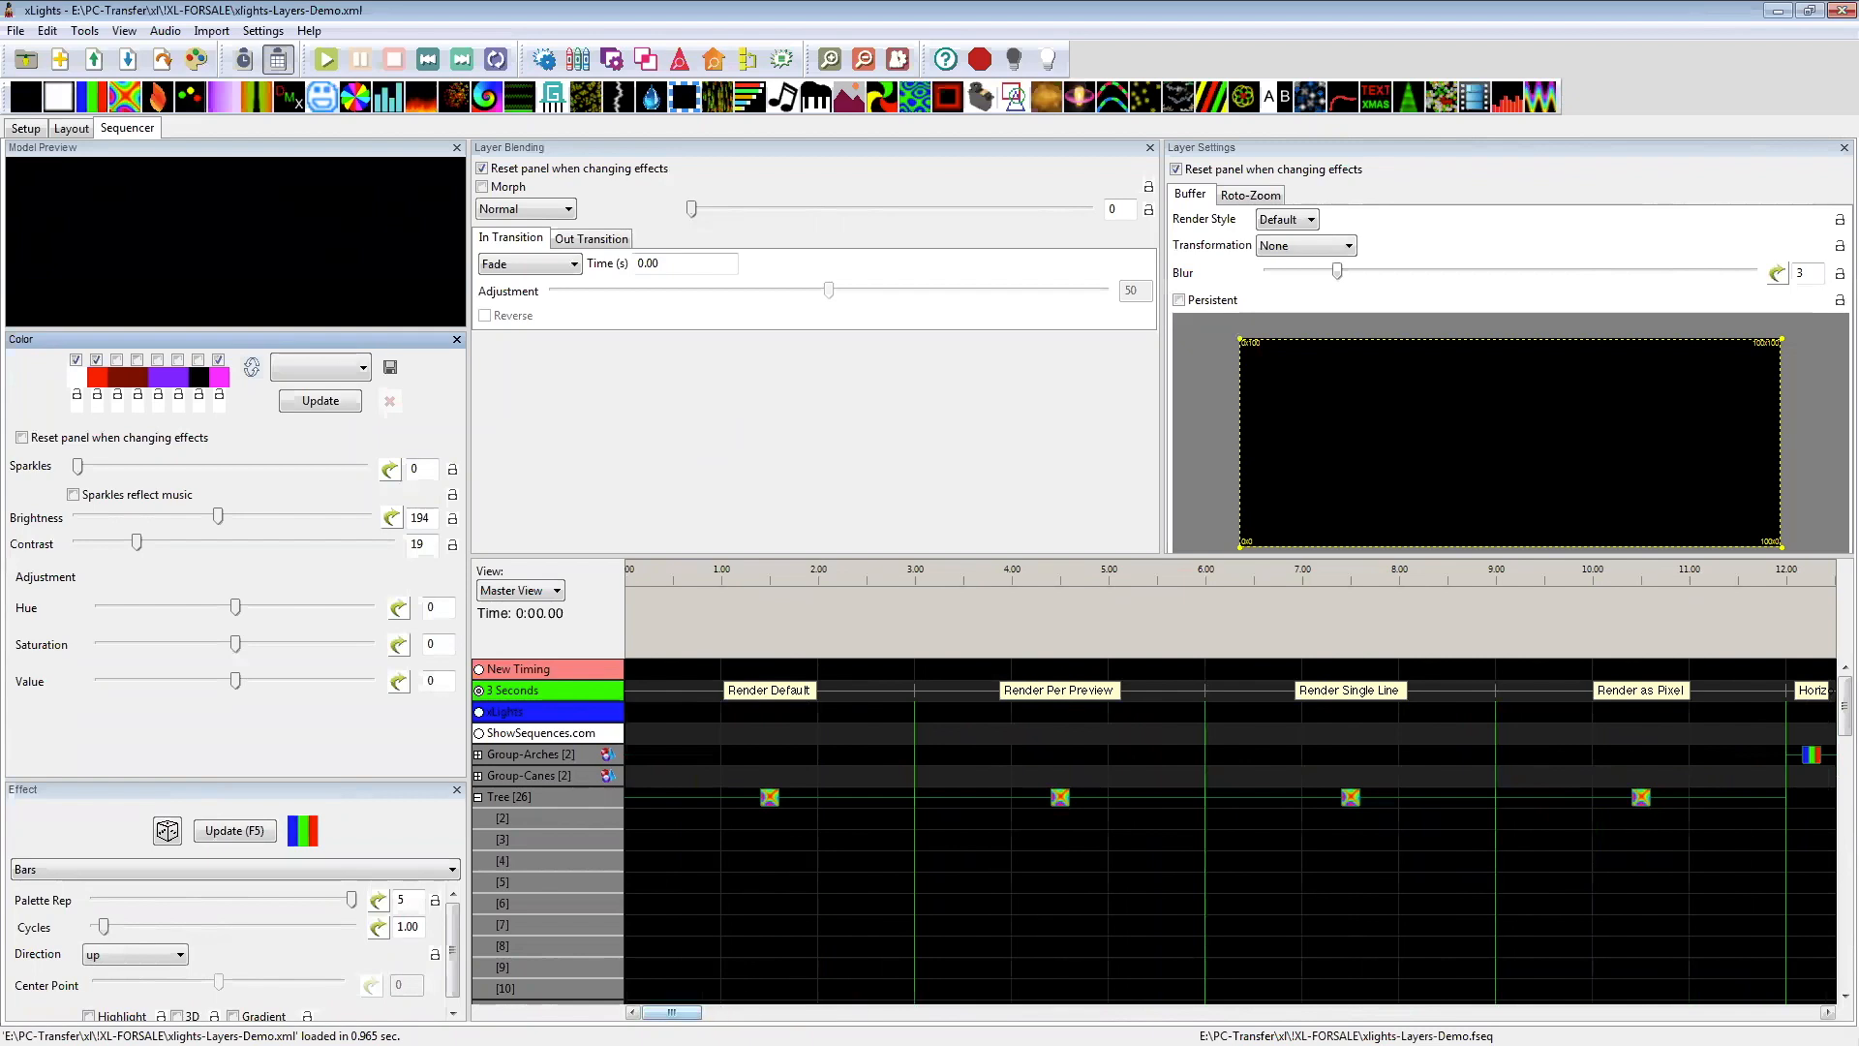
left_click_drag(672, 1013, 398, 932)
mouse_move(670, 1013)
left_mouse_down()
mouse_move(699, 1012)
mouse_move(668, 1012)
left_mouse_up()
left_click_drag(666, 772, 744, 811)
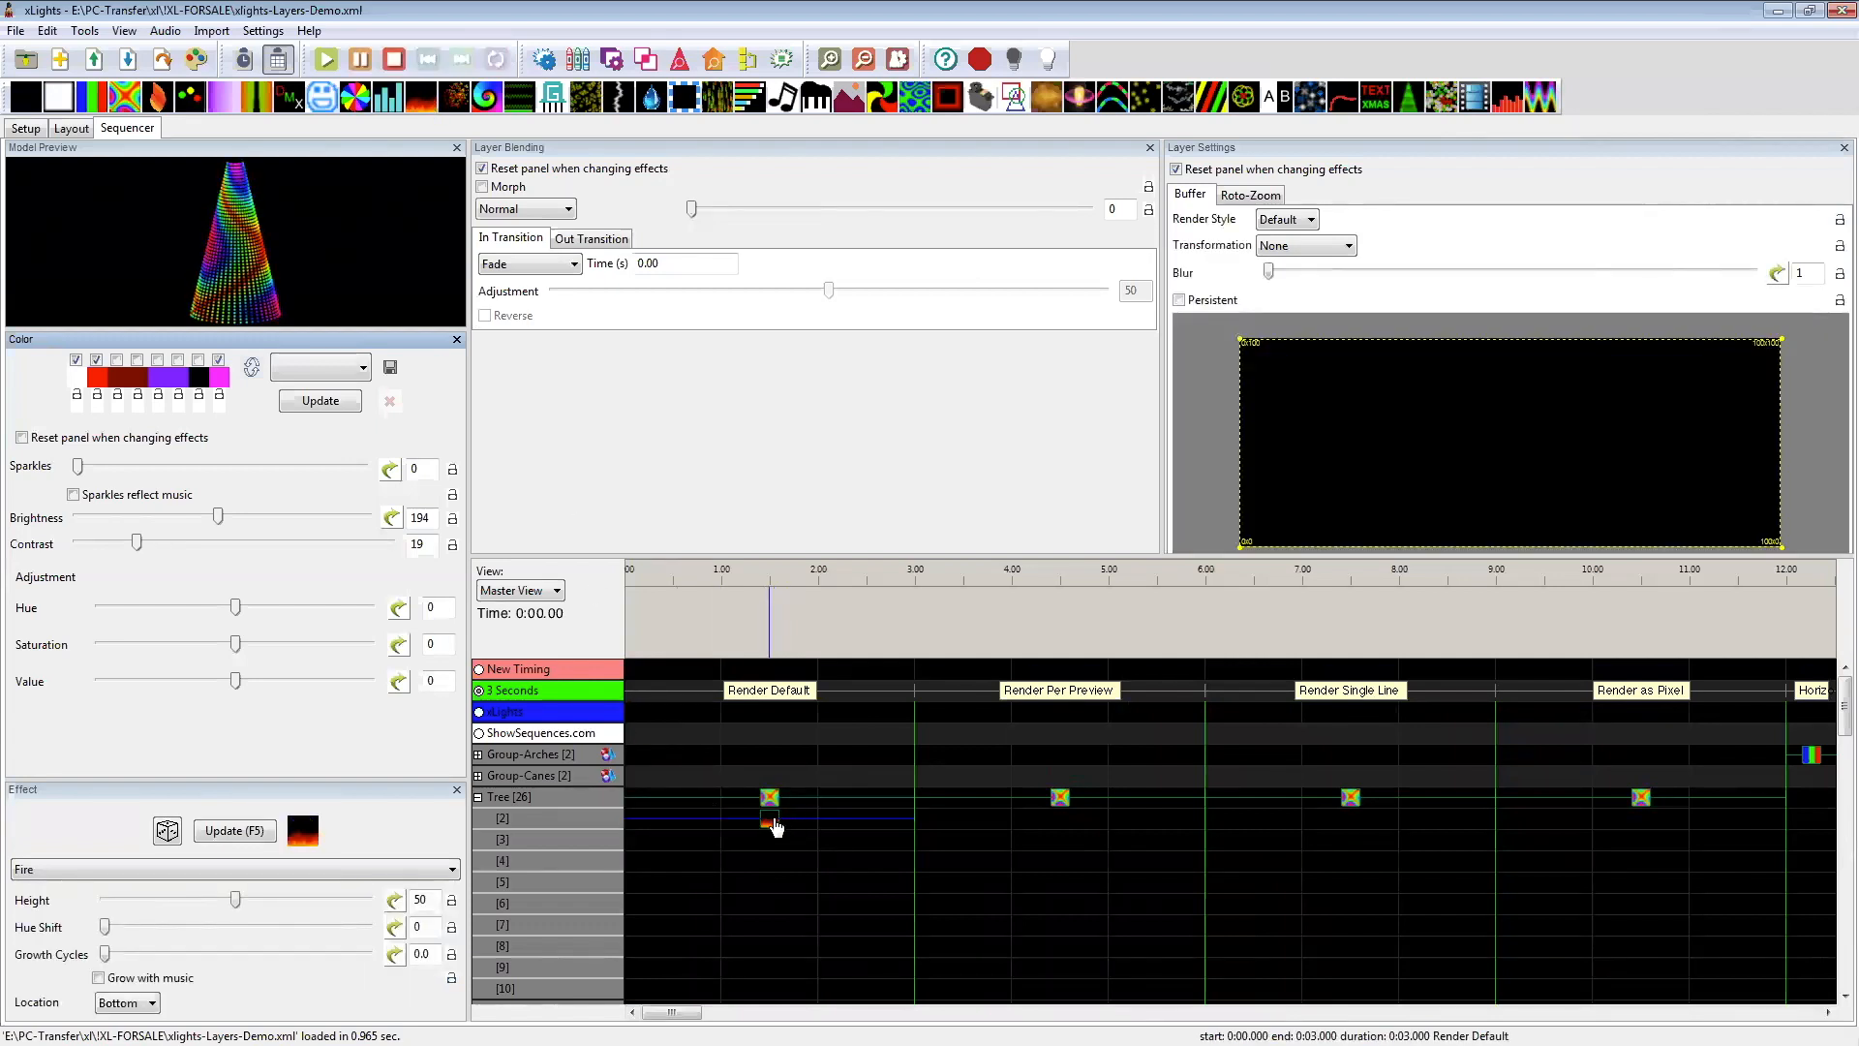
left_click(771, 825)
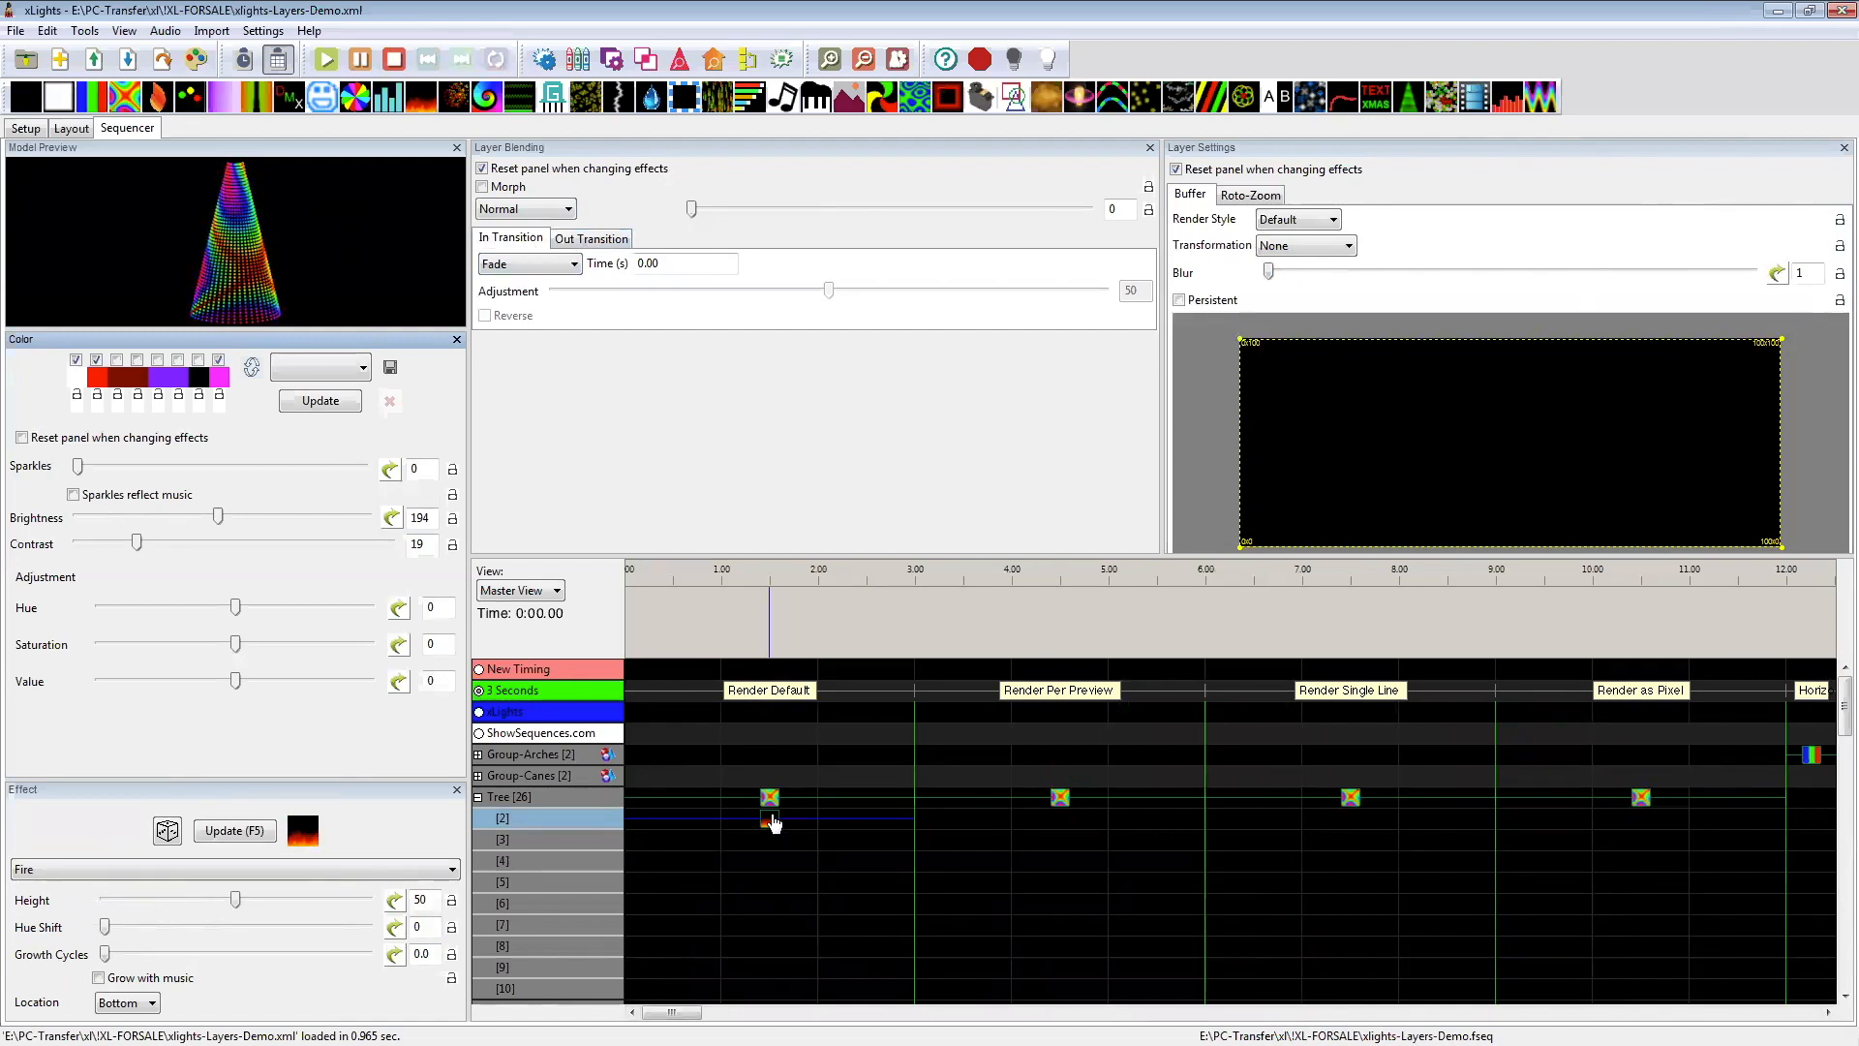
mouse_move(235, 607)
left_mouse_down()
mouse_move(296, 610)
mouse_move(161, 612)
mouse_move(235, 612)
left_mouse_up()
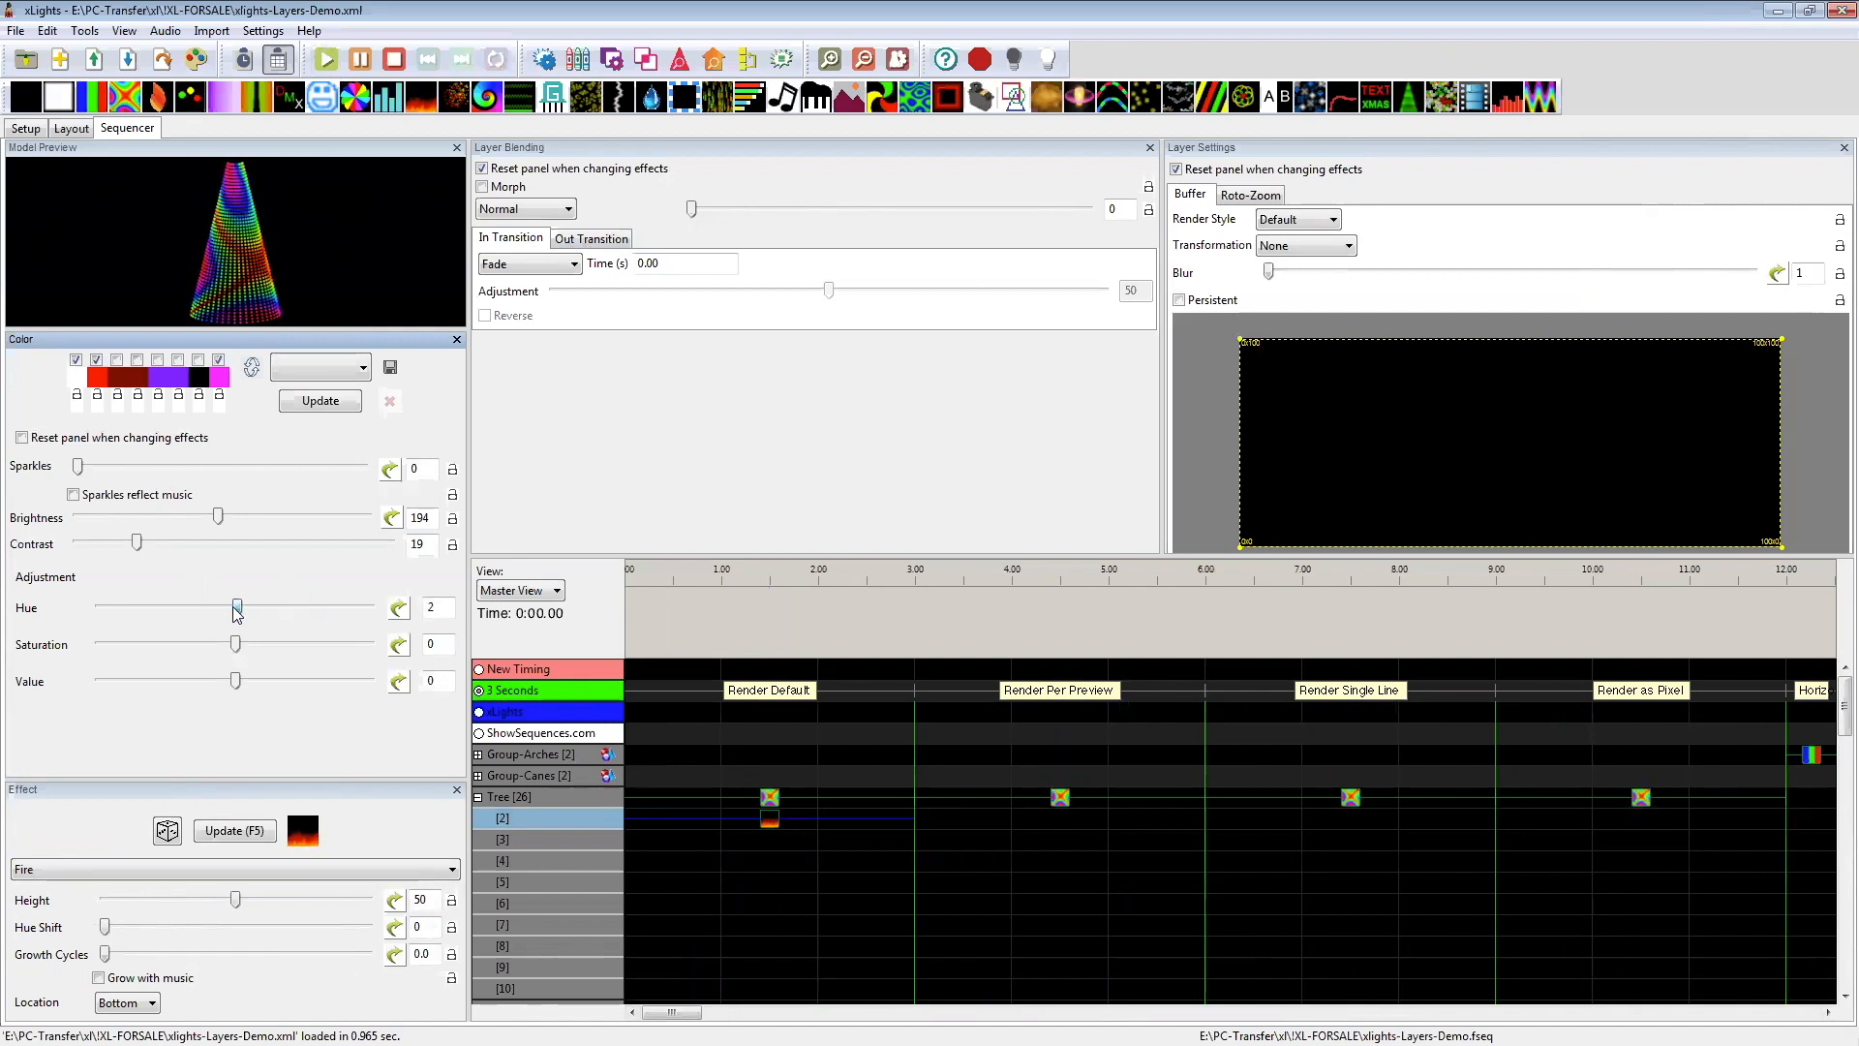
Step: Open the sequence xEssentialsLayersDemo.xml from C:\xl\demo2018, discarding the unsaved changes to the current one, and display the beginning of its timeline
left_click(16, 30)
left_click(58, 89)
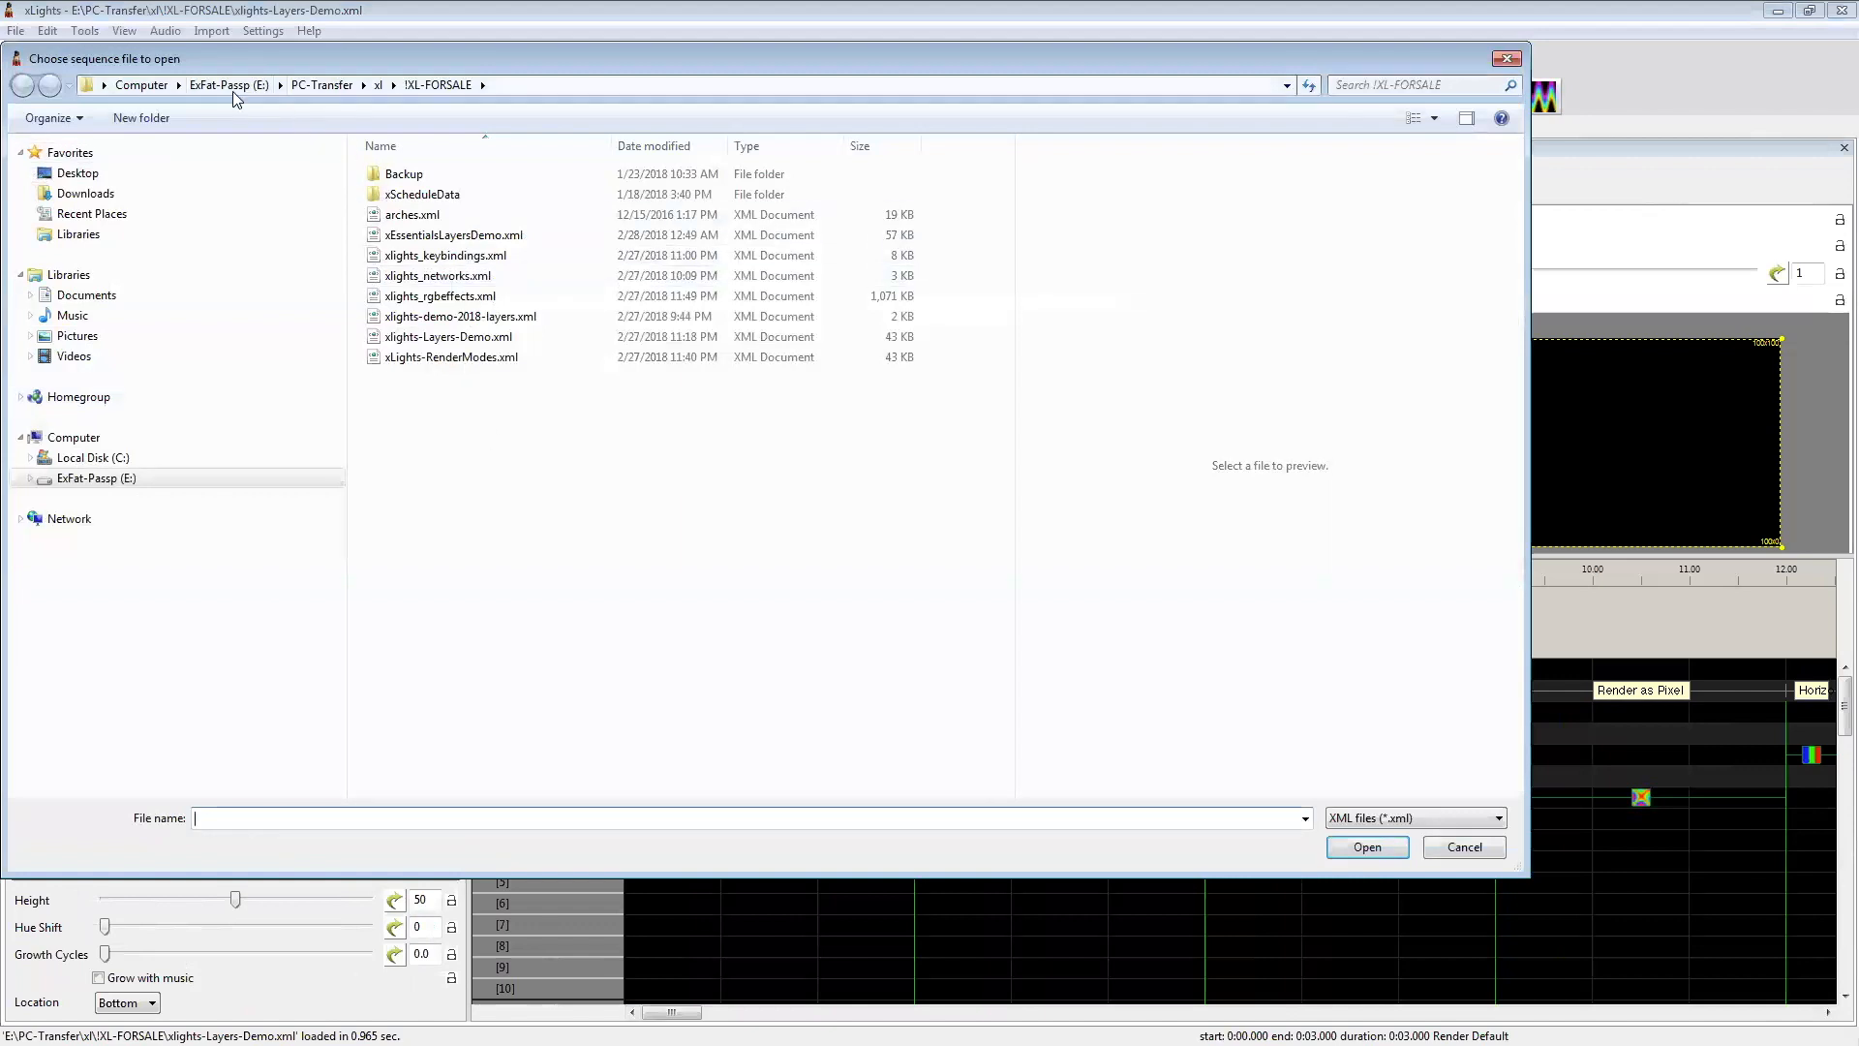
left_click(94, 458)
double_click(399, 602)
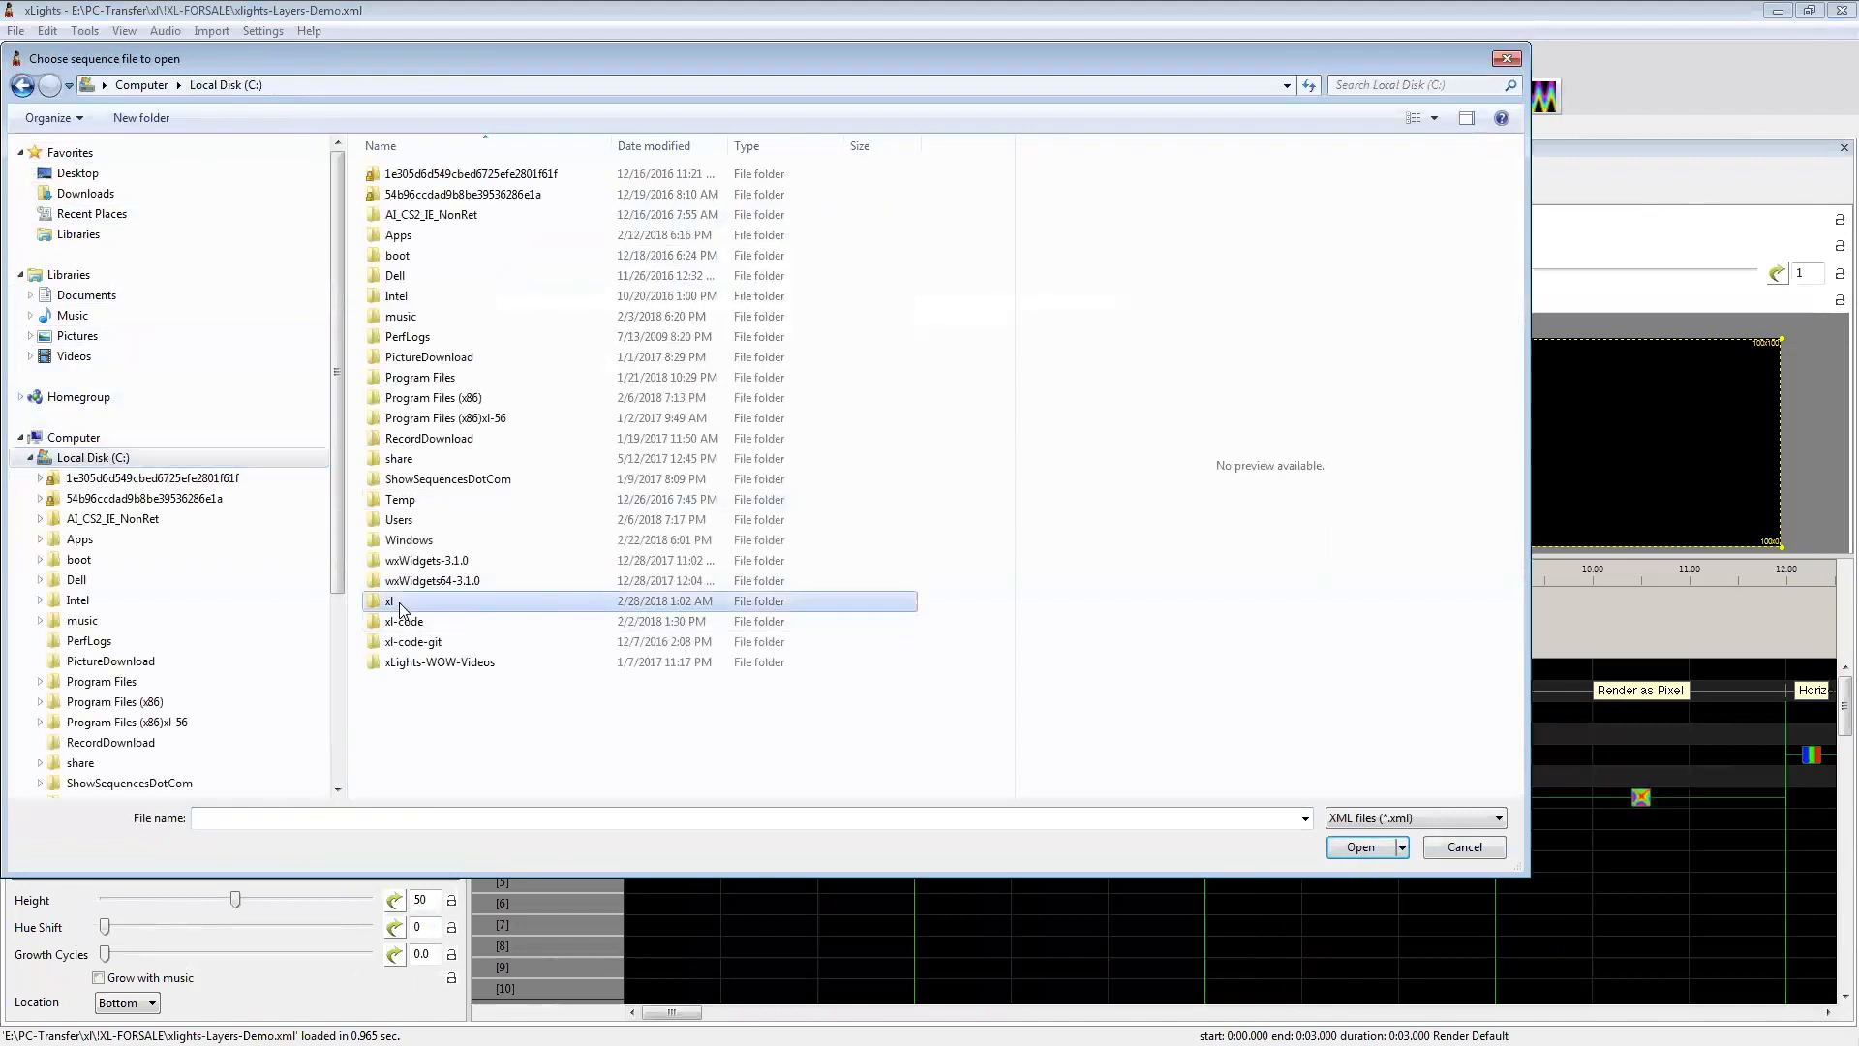
left_click(414, 302)
double_click(414, 302)
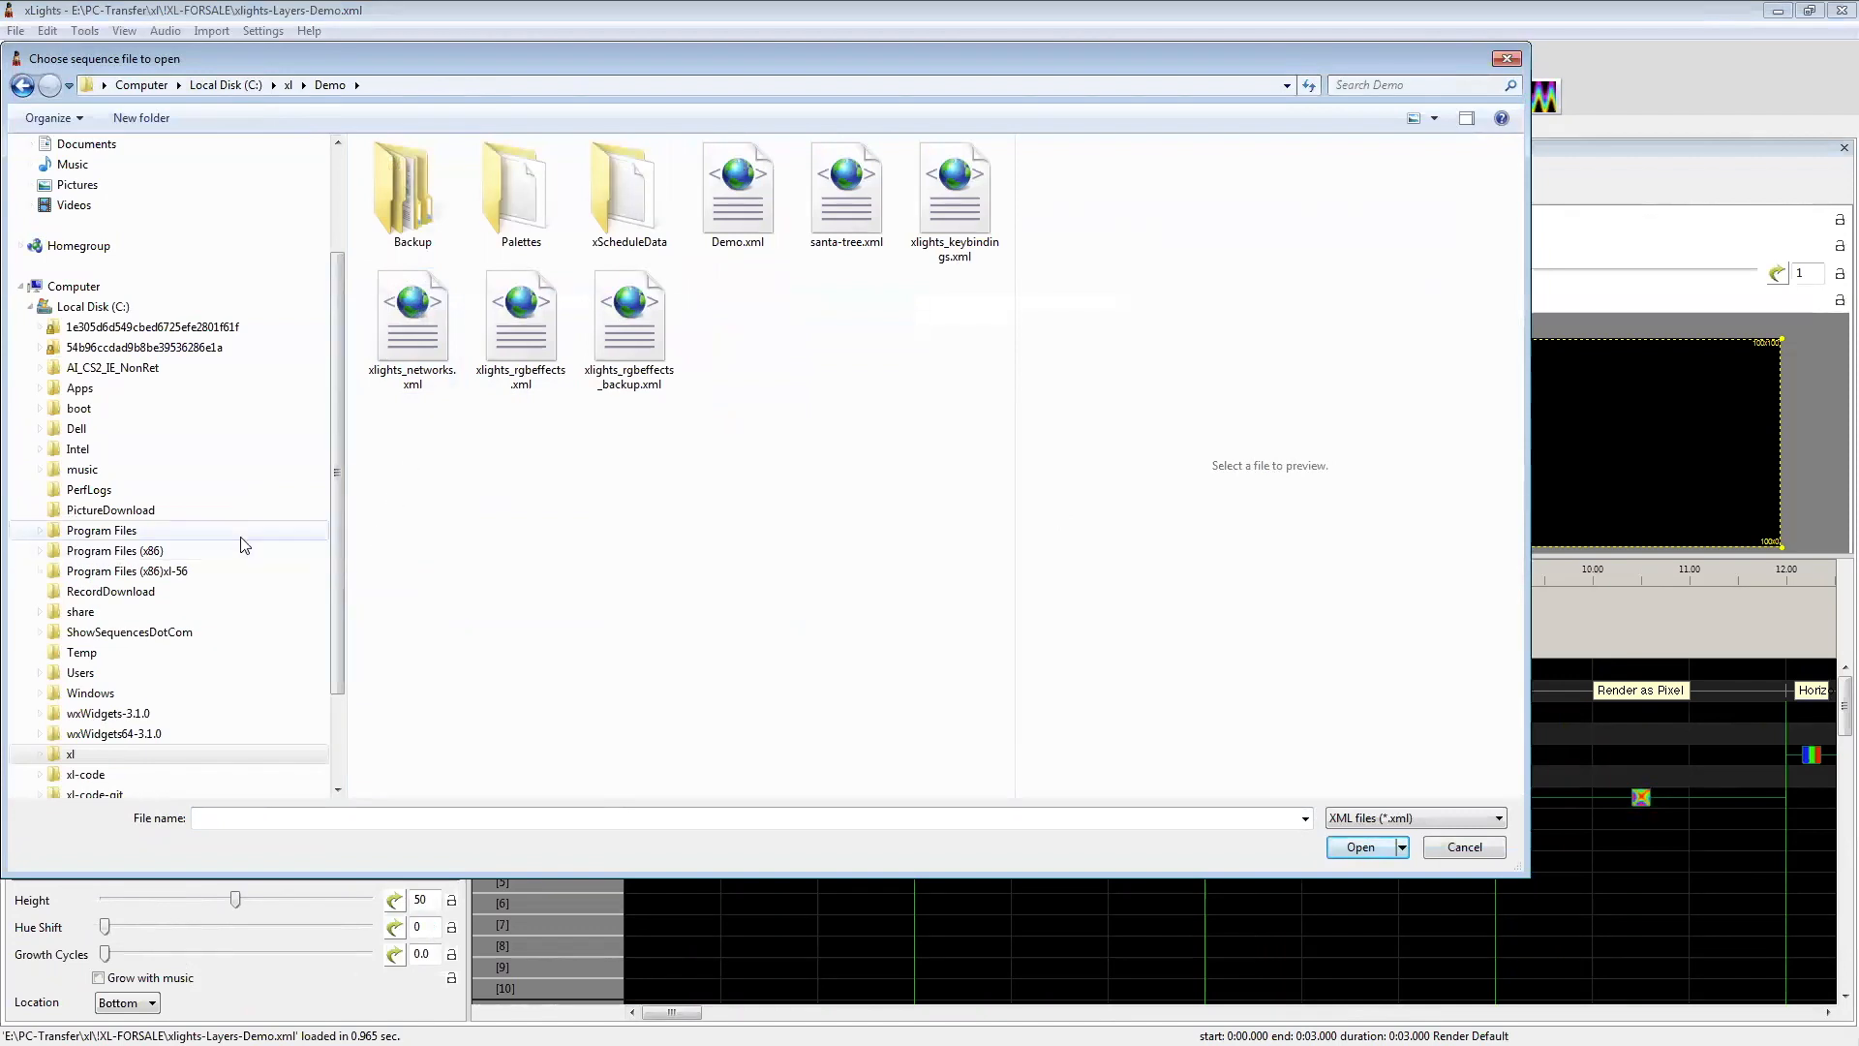
left_click(132, 751)
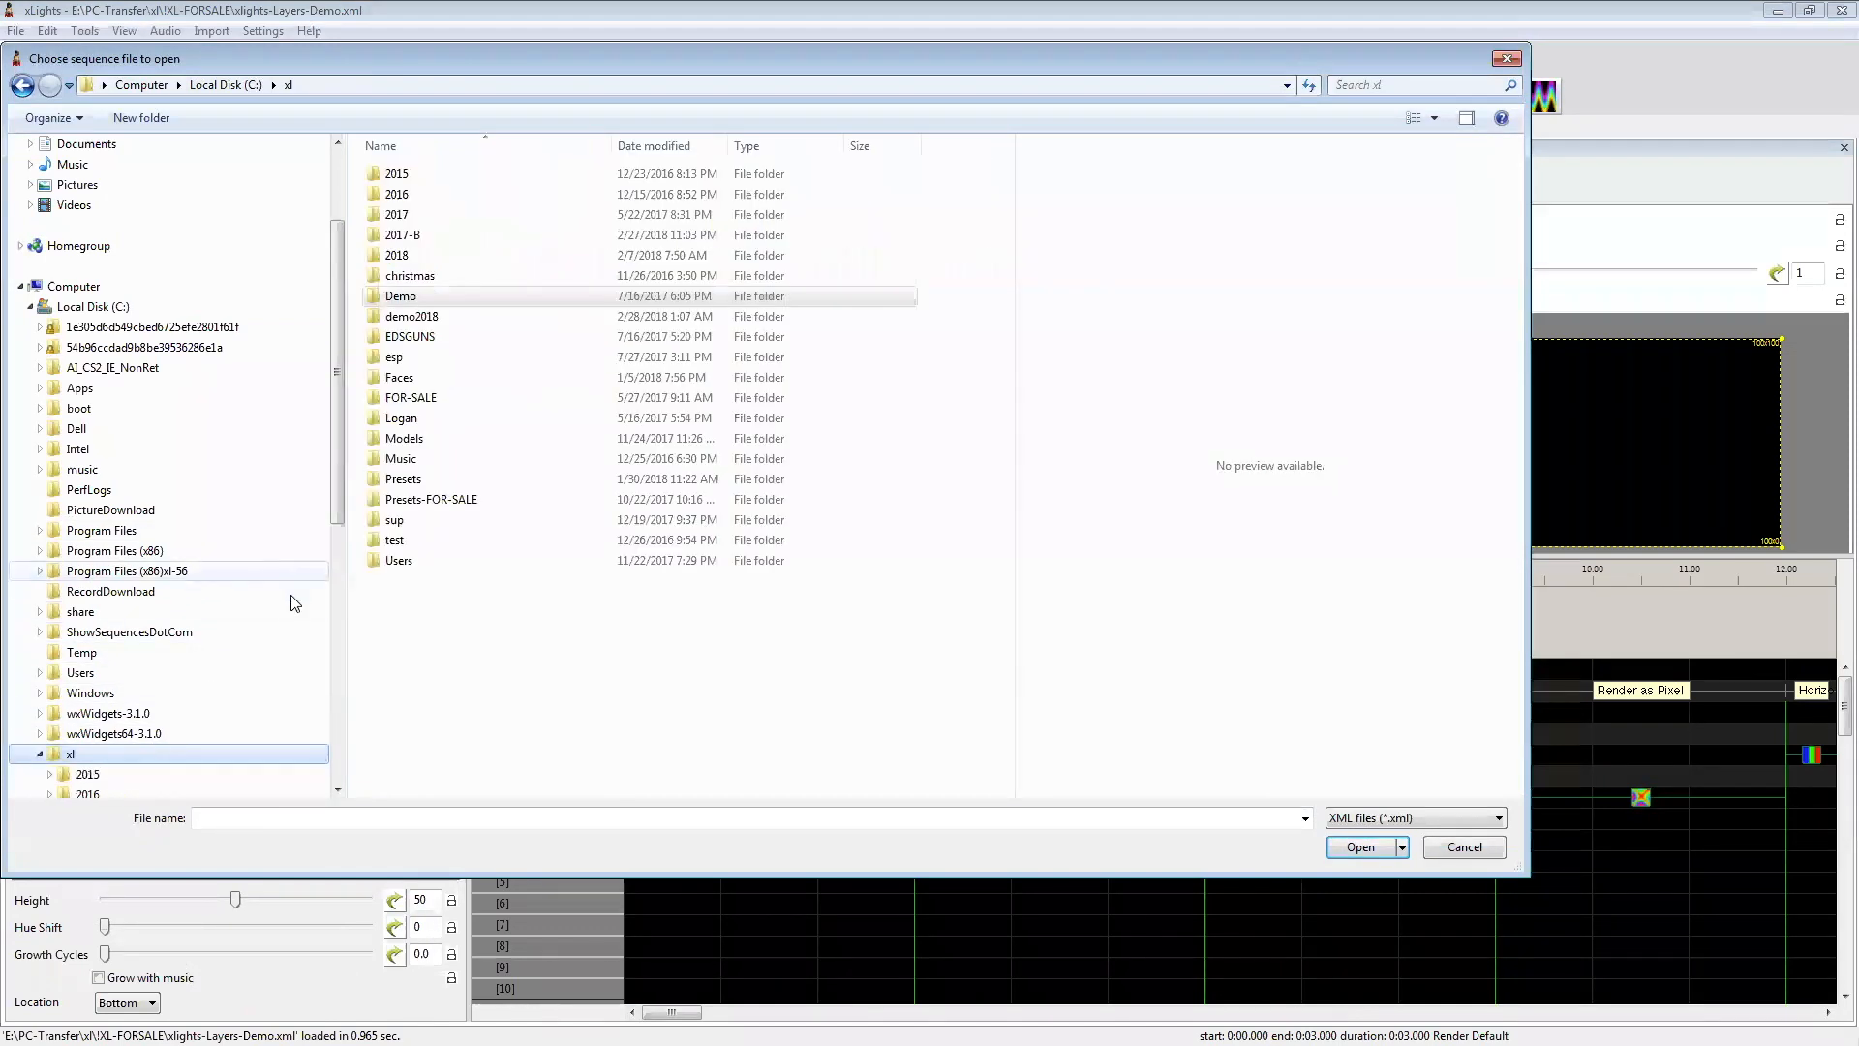
double_click(405, 320)
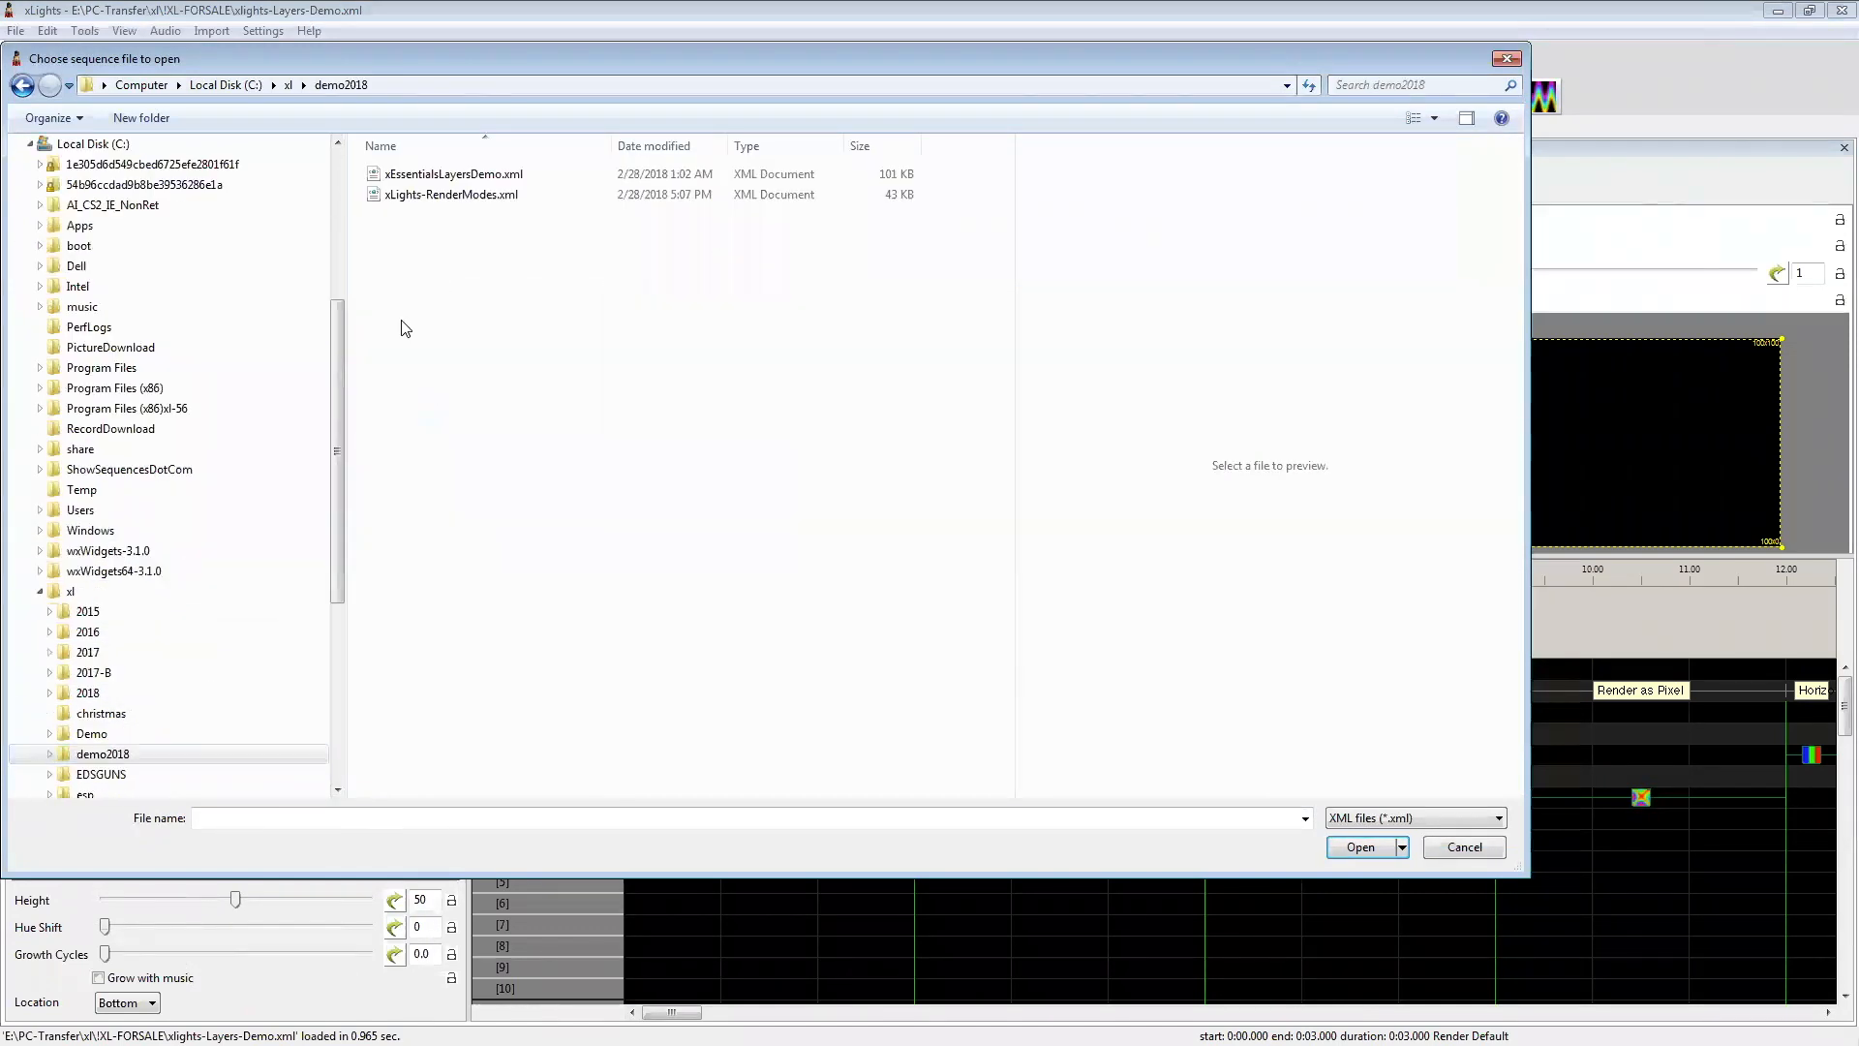
double_click(416, 194)
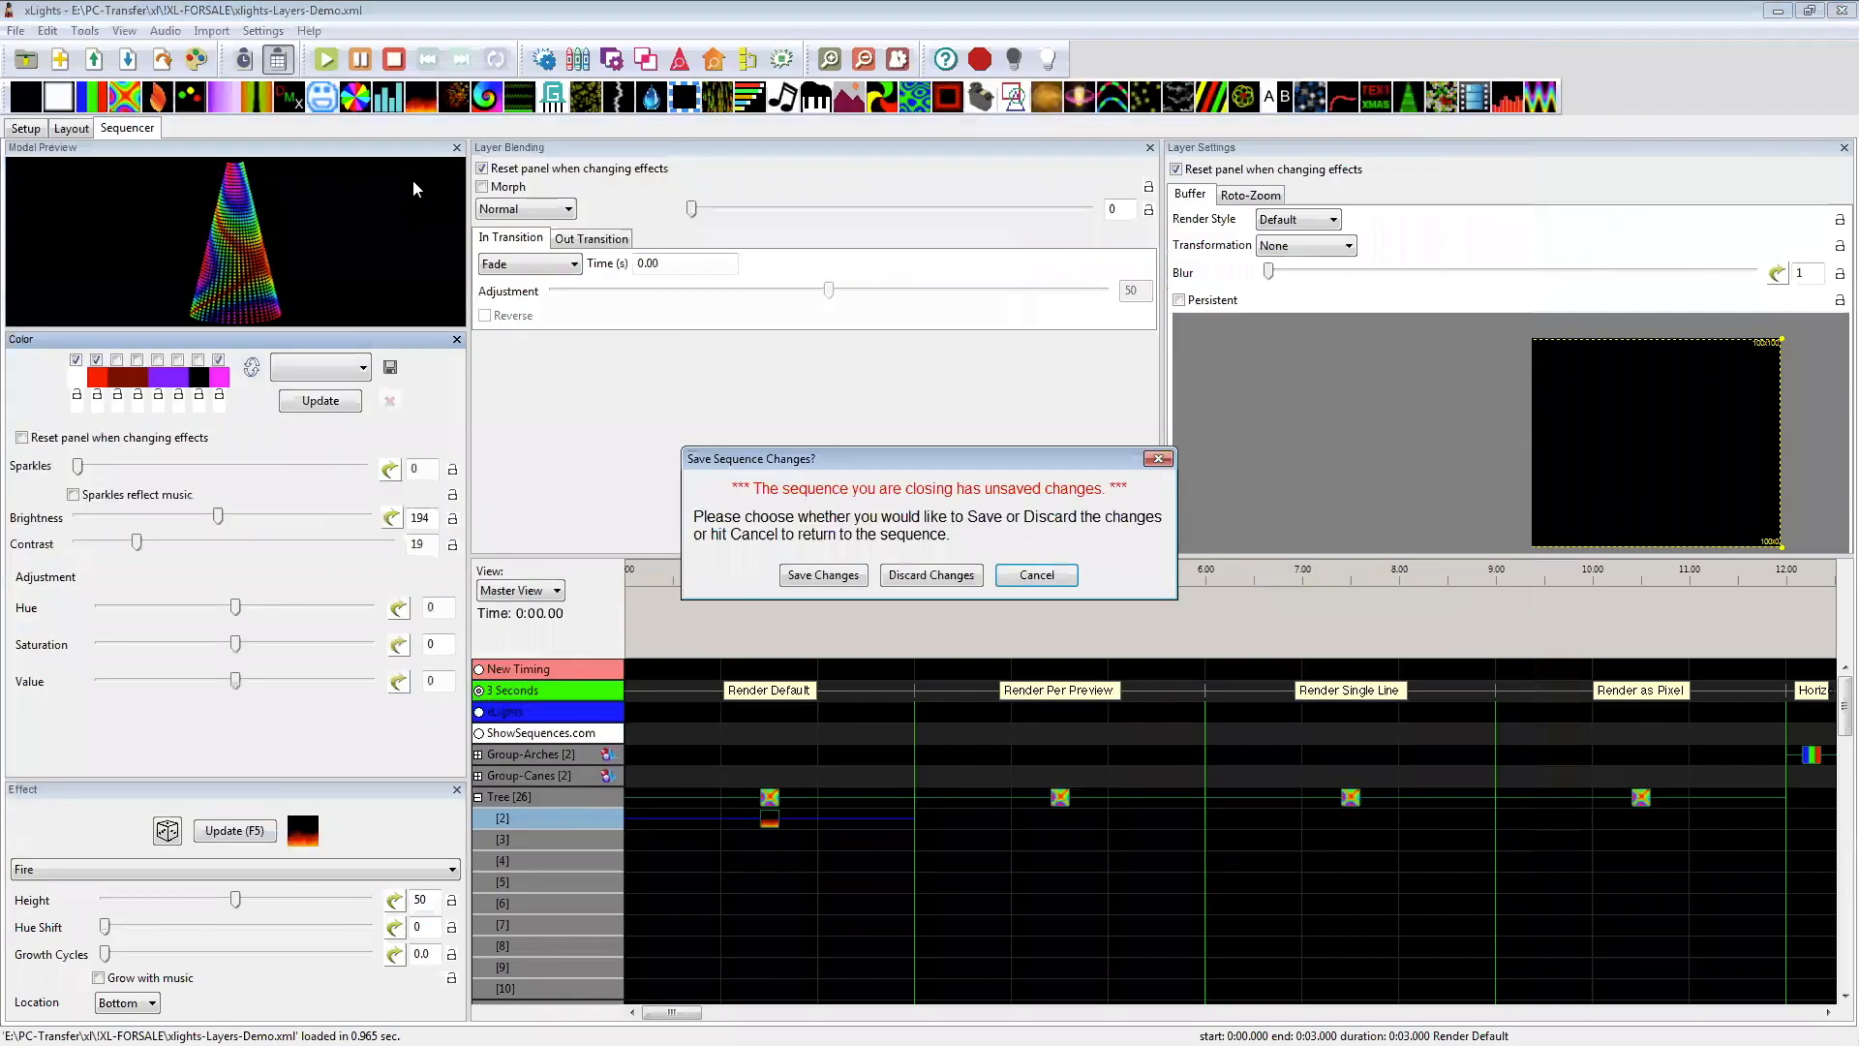
left_click(930, 575)
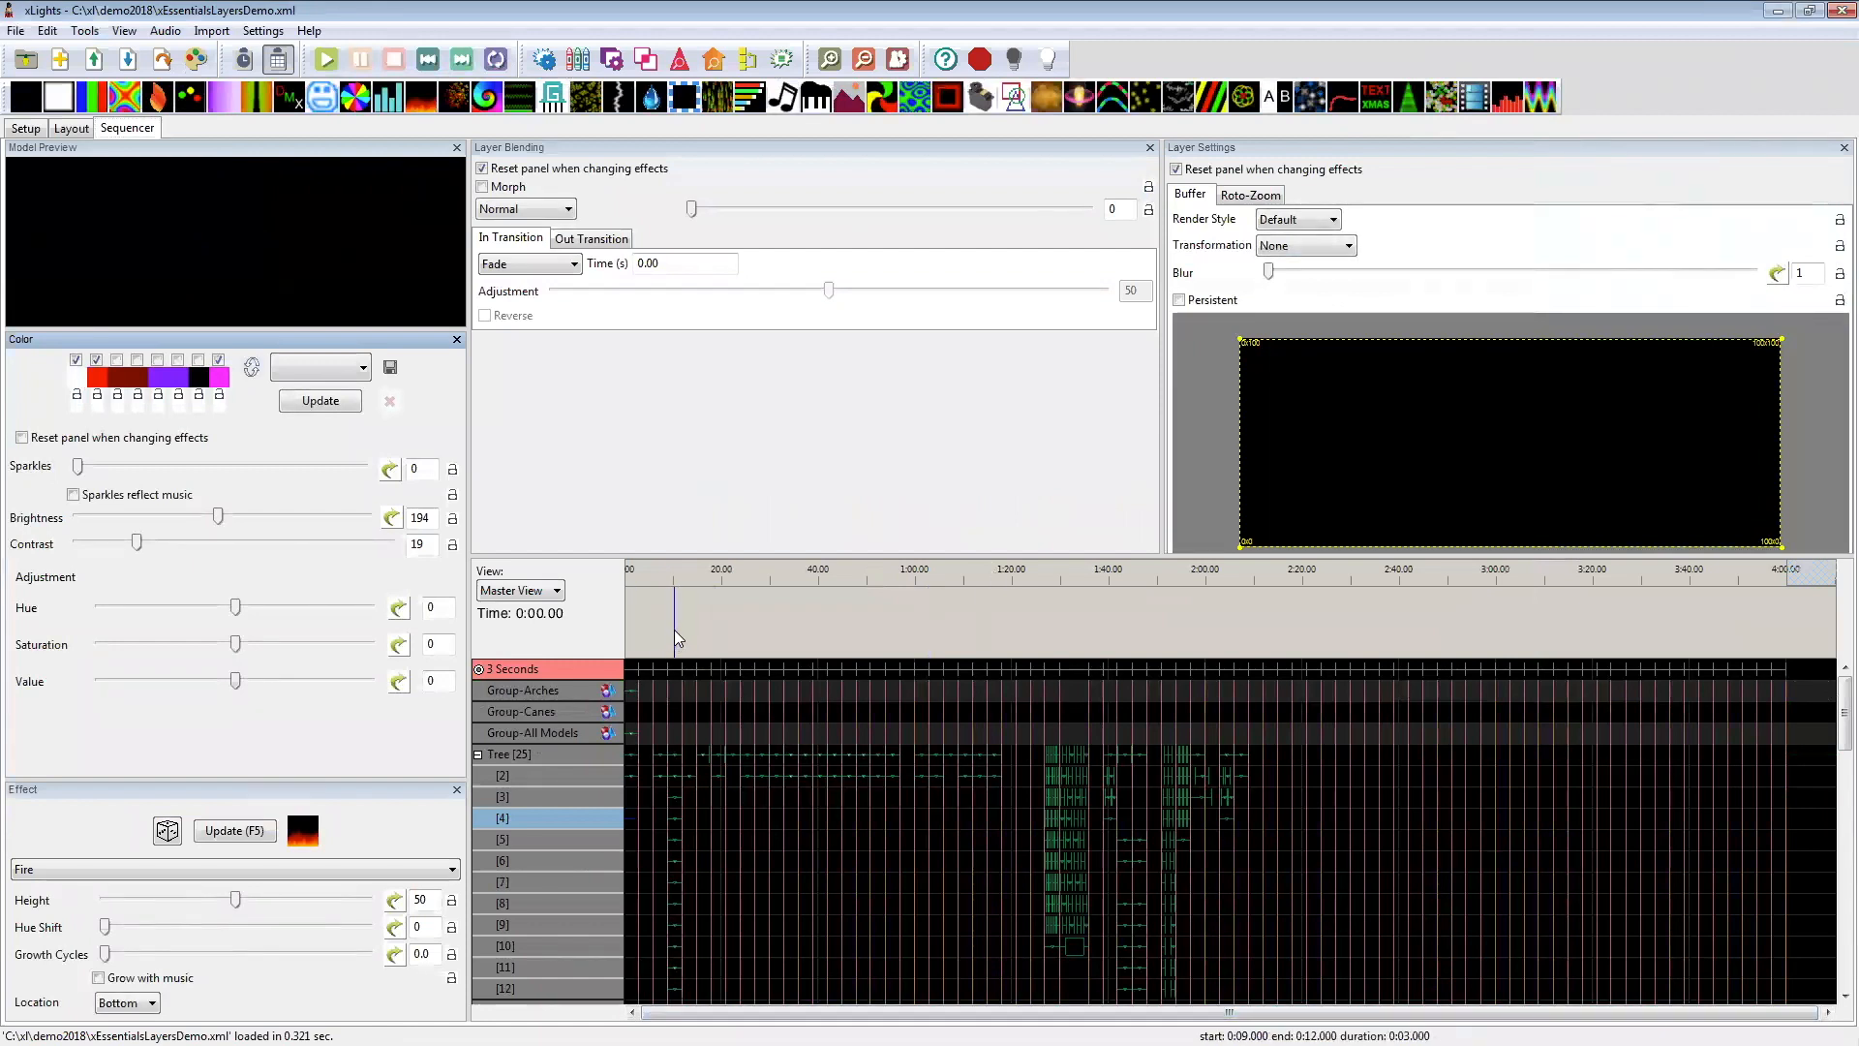
scroll(678, 639, "up", 1)
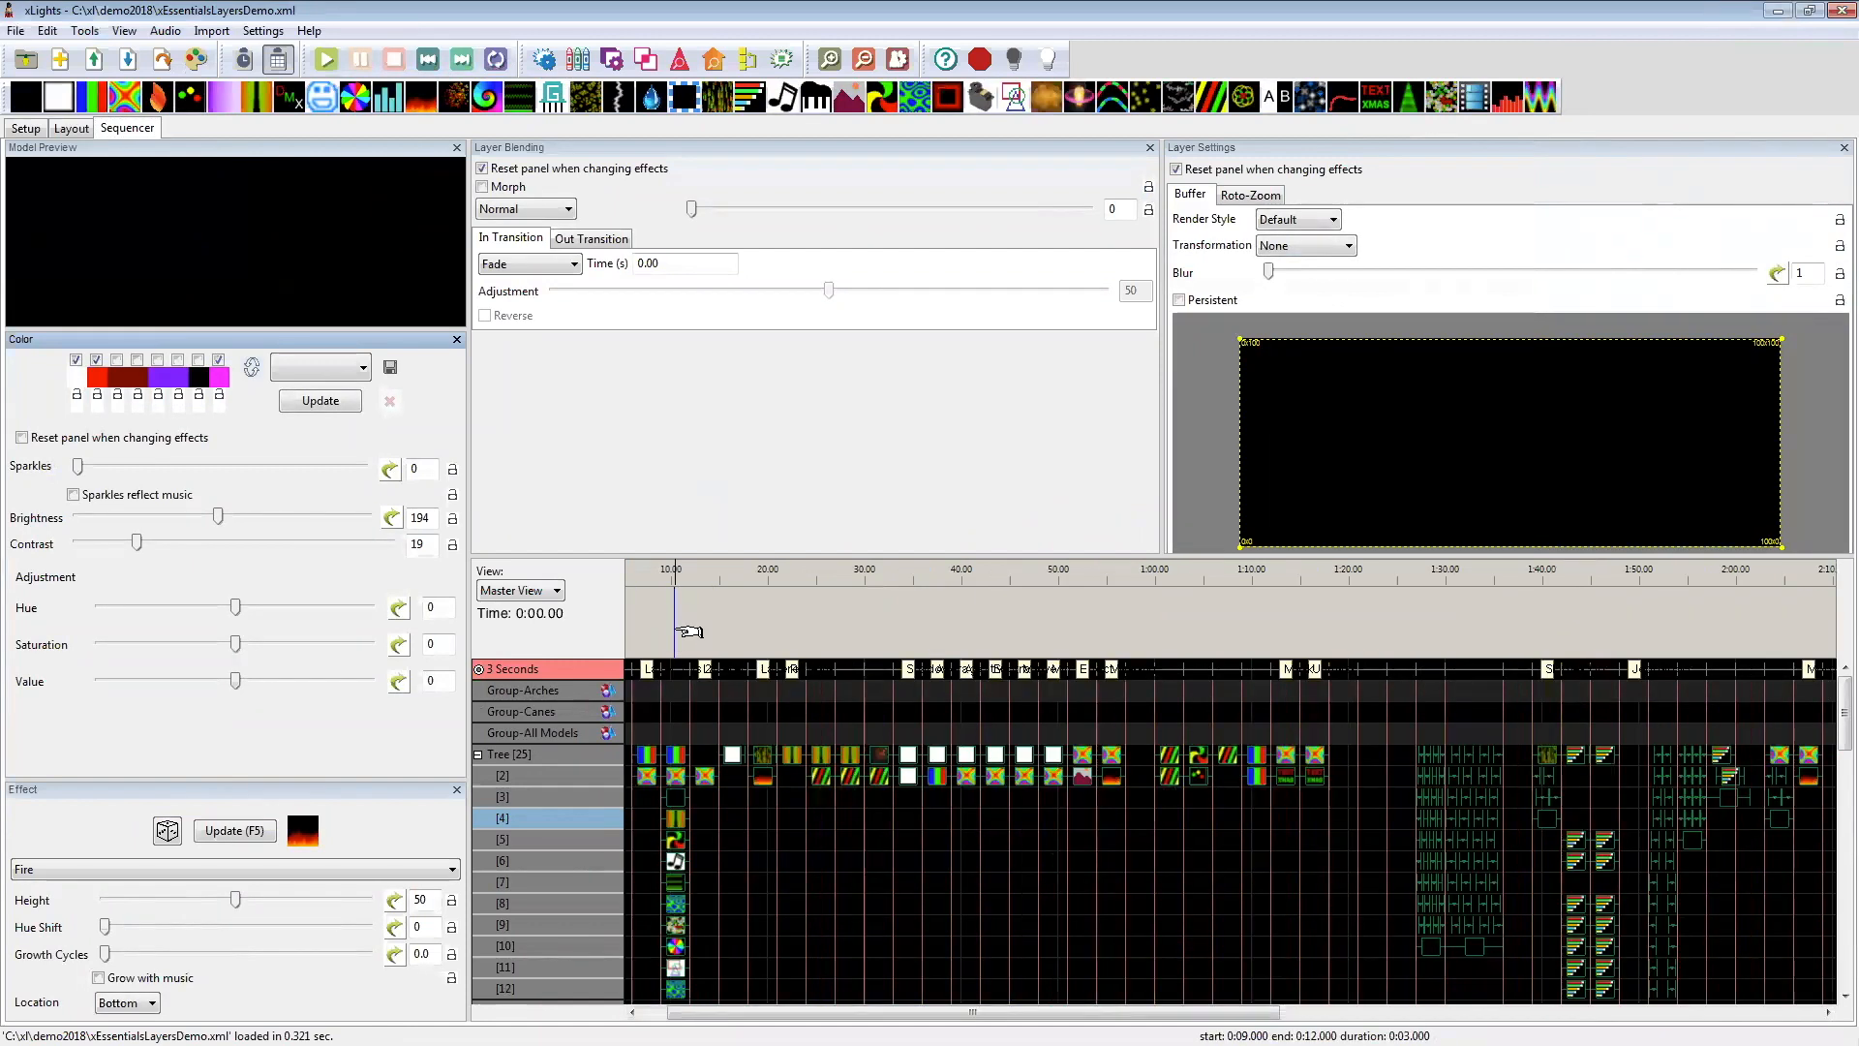
scroll(688, 631, "up", 2)
left_click_drag(703, 1013, 655, 1013)
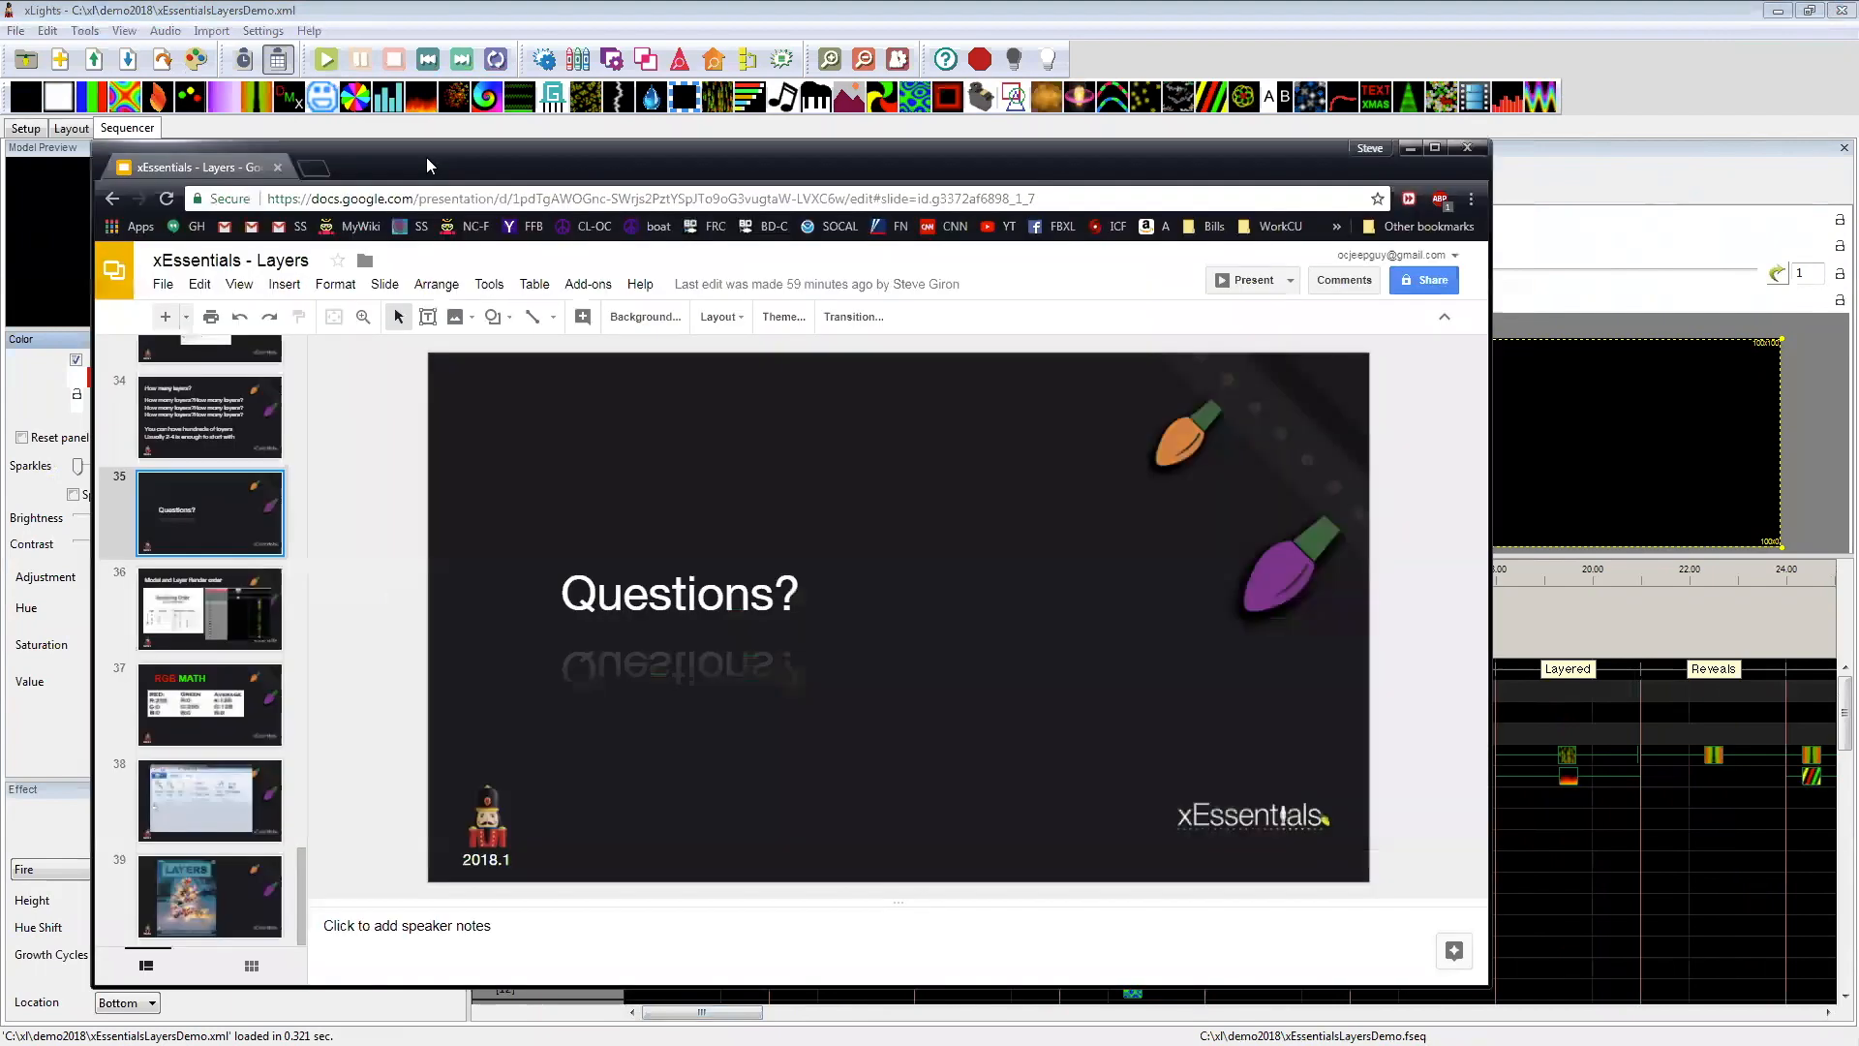
Step: Switch to the xEssentials - Layers presentation in Google Slides, and display slide 36 about model and layer render order
double_click(426, 157)
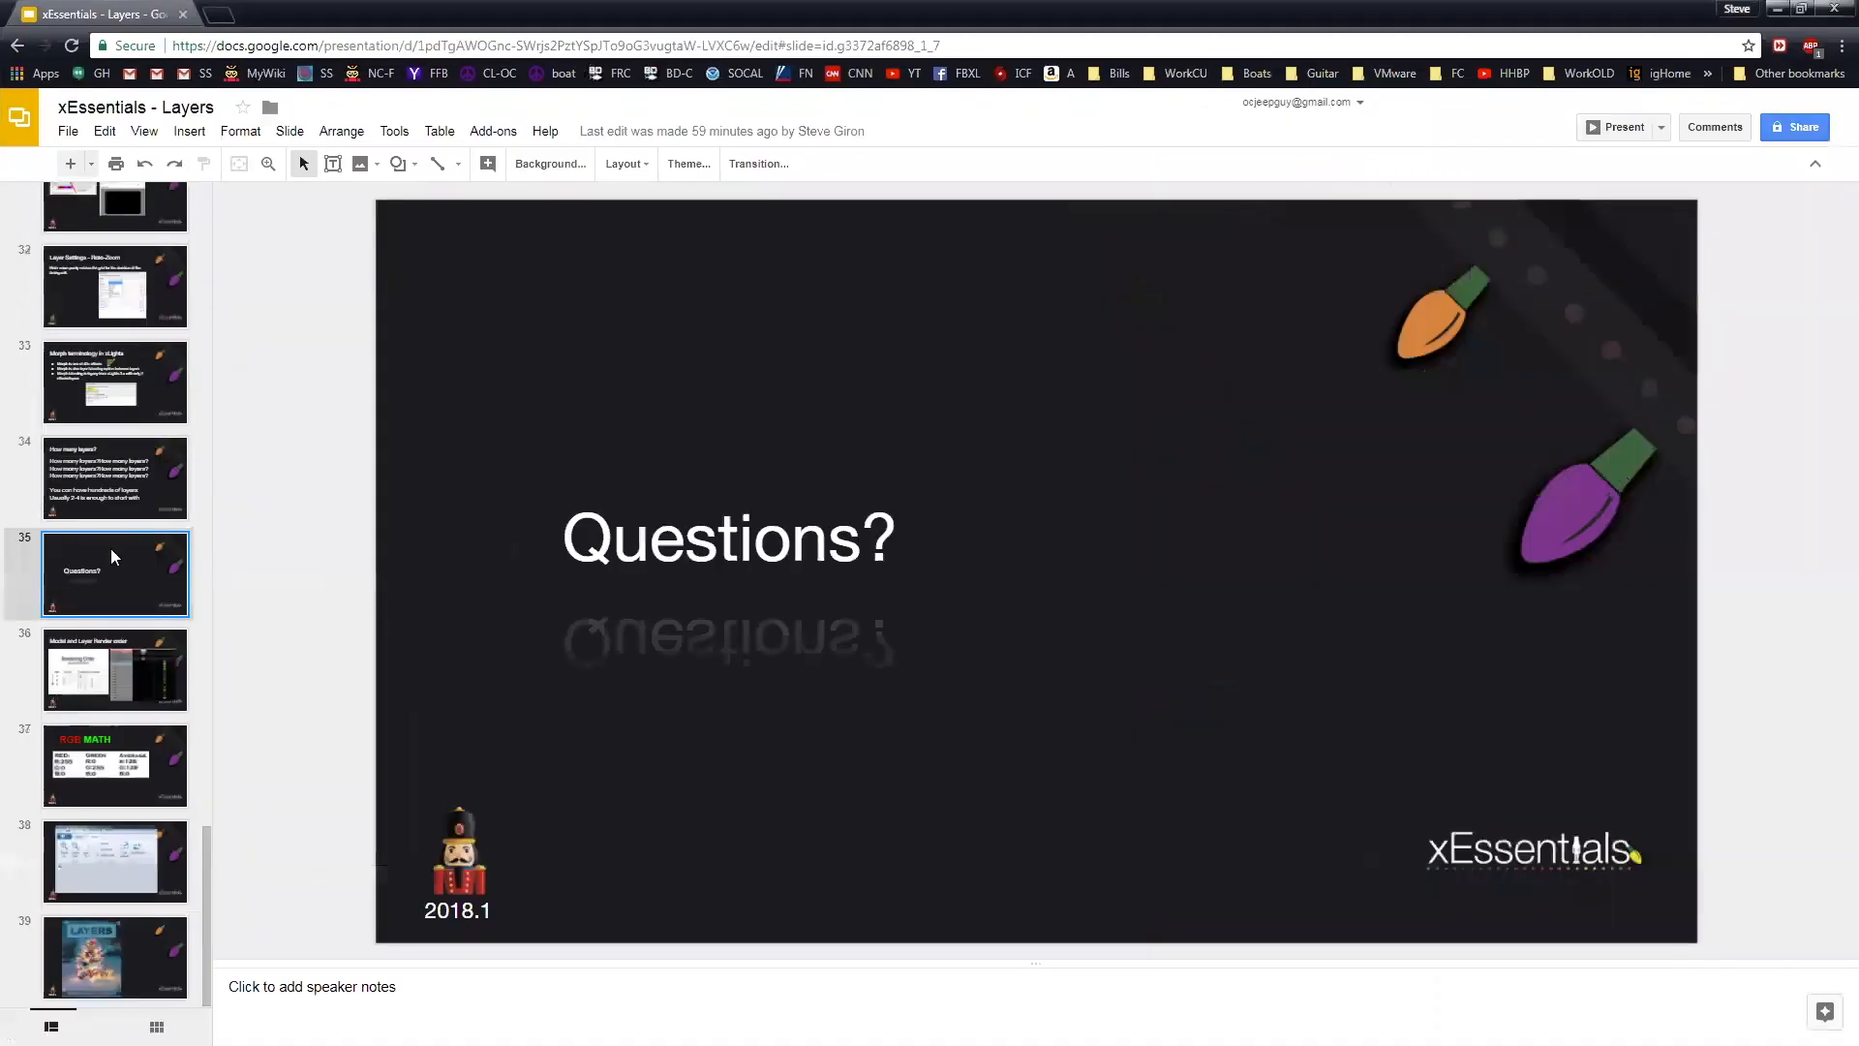
left_click(97, 676)
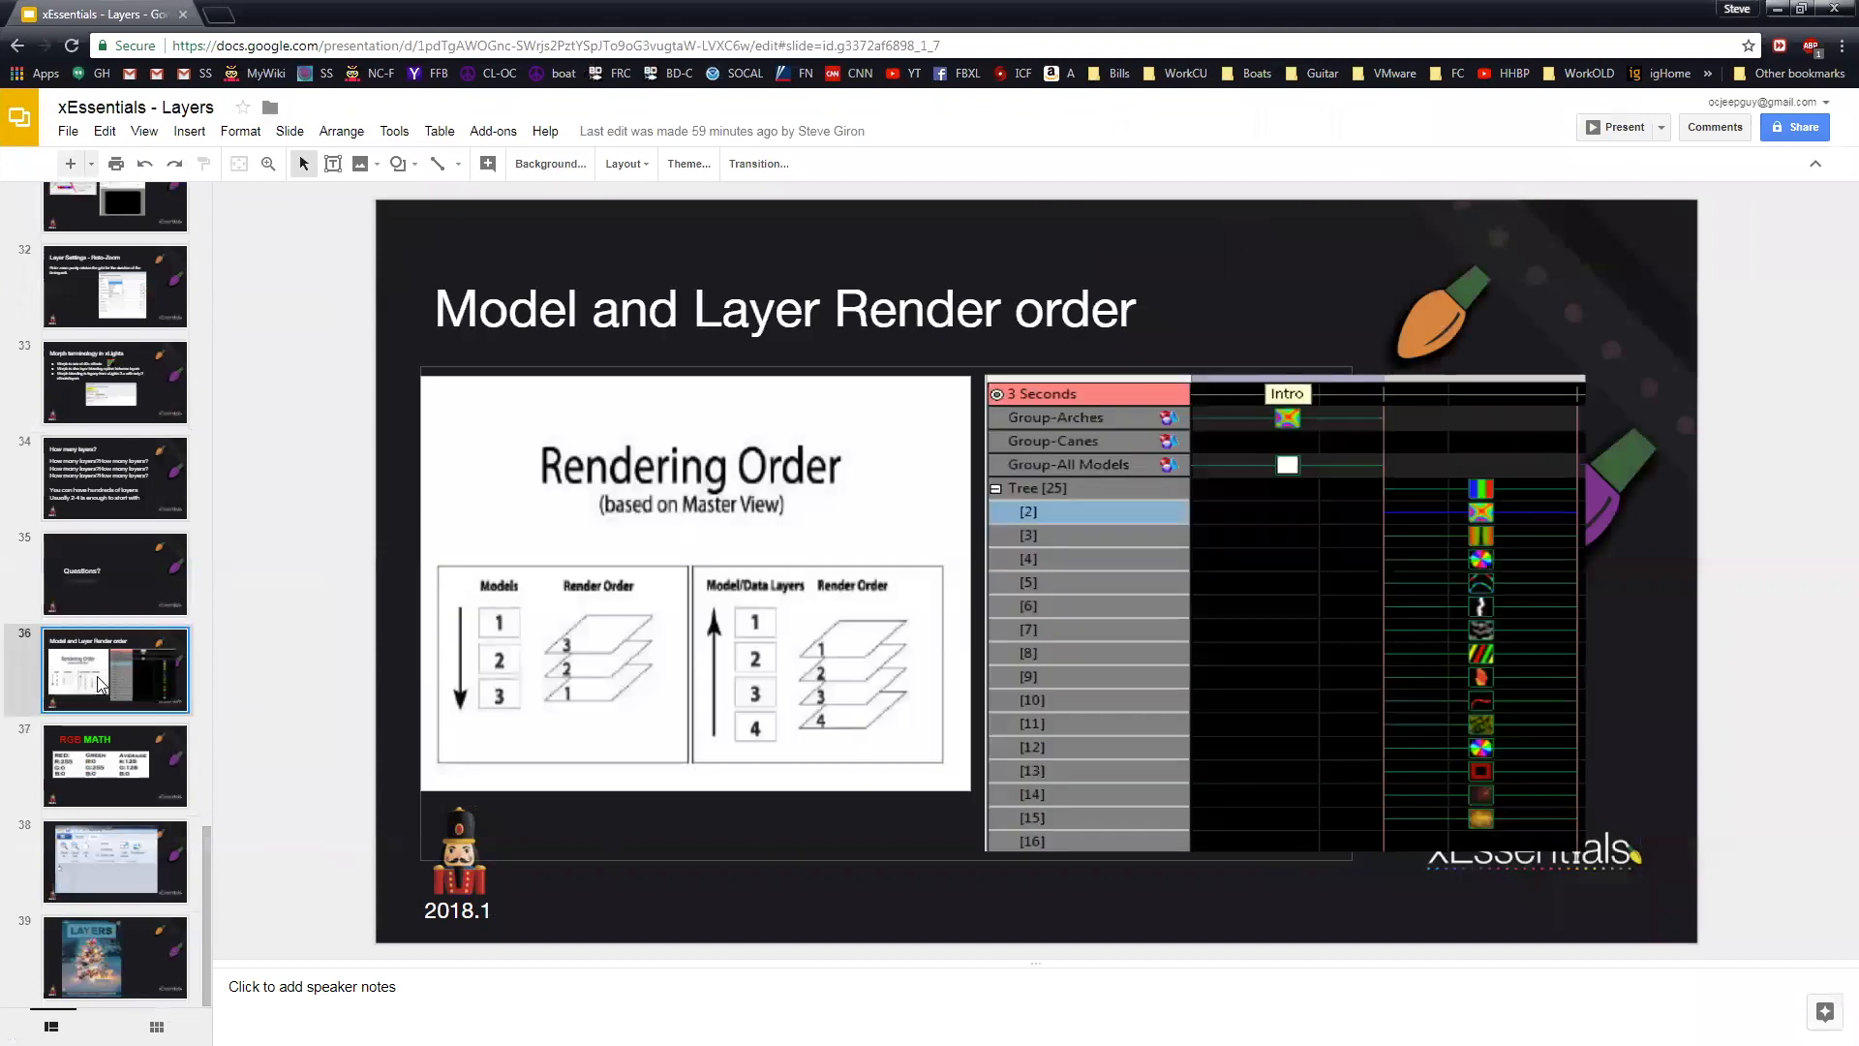
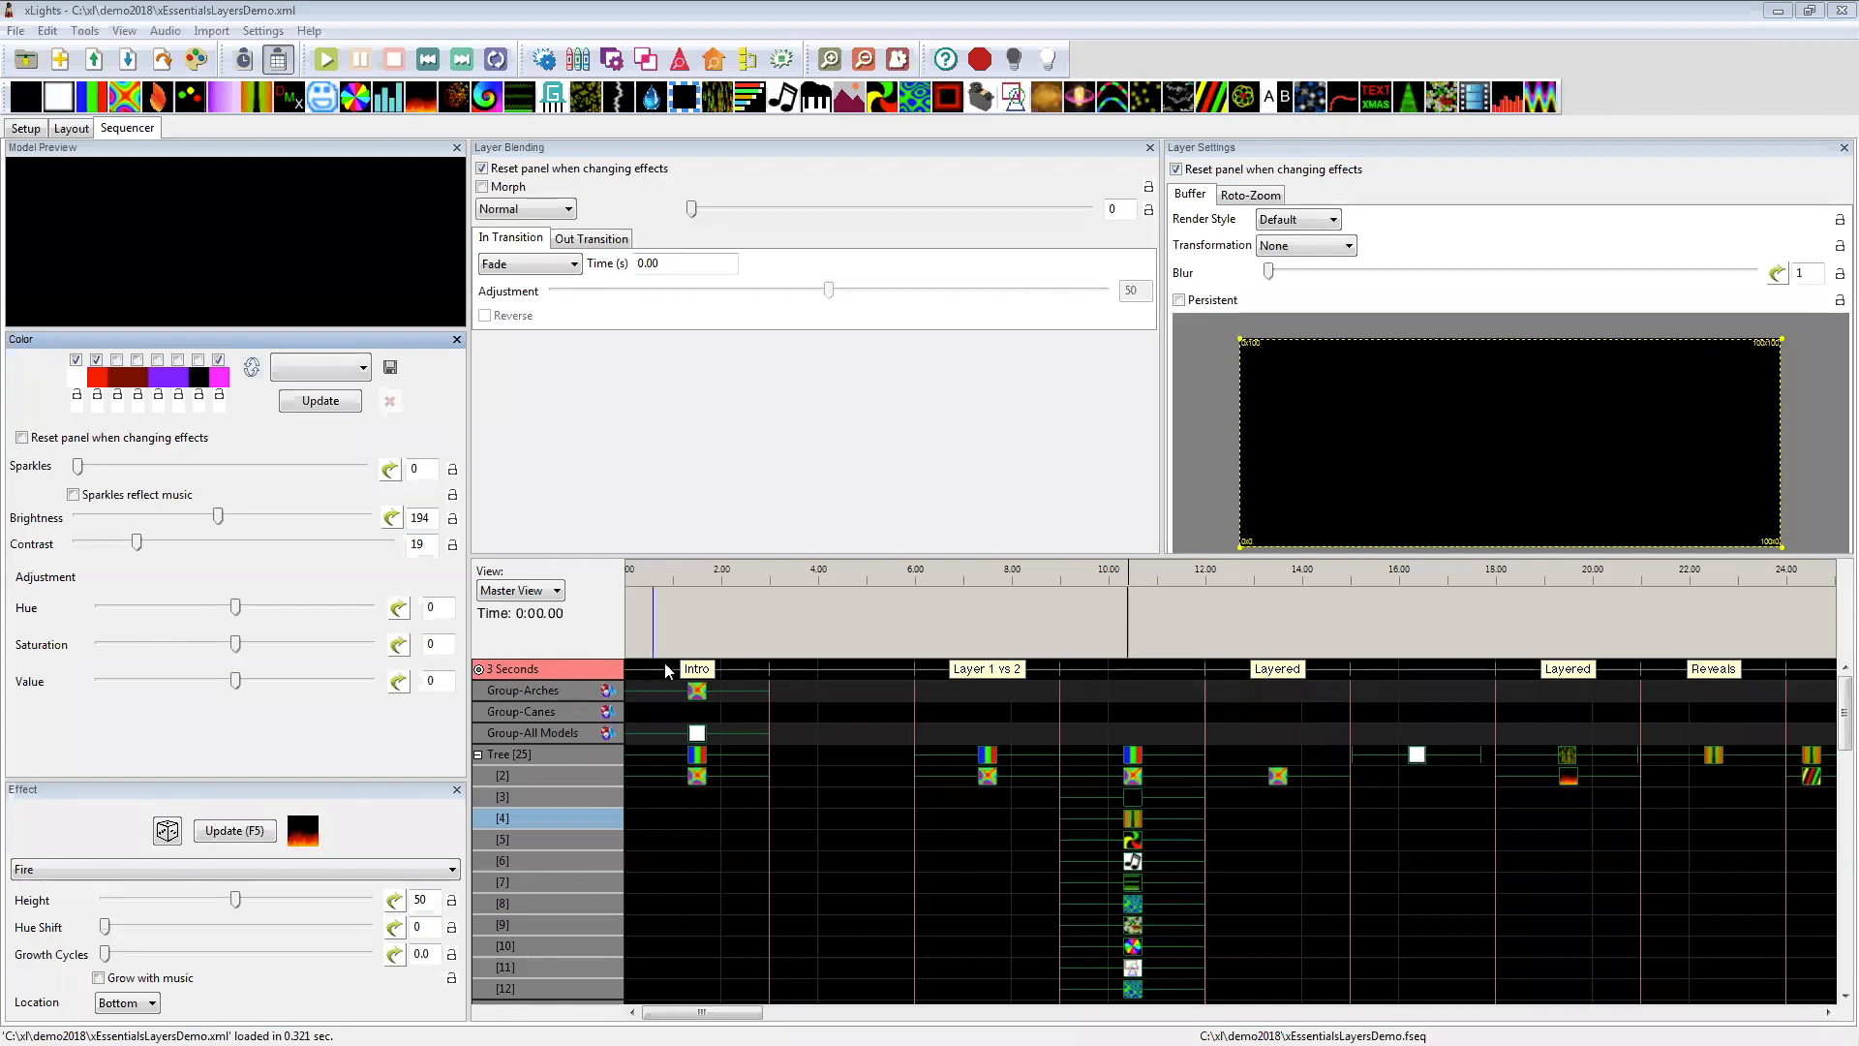
Step: Return to the xLights sequence and preview the Intro effects on Group-Arches and Group-All Models
left_click(690, 691)
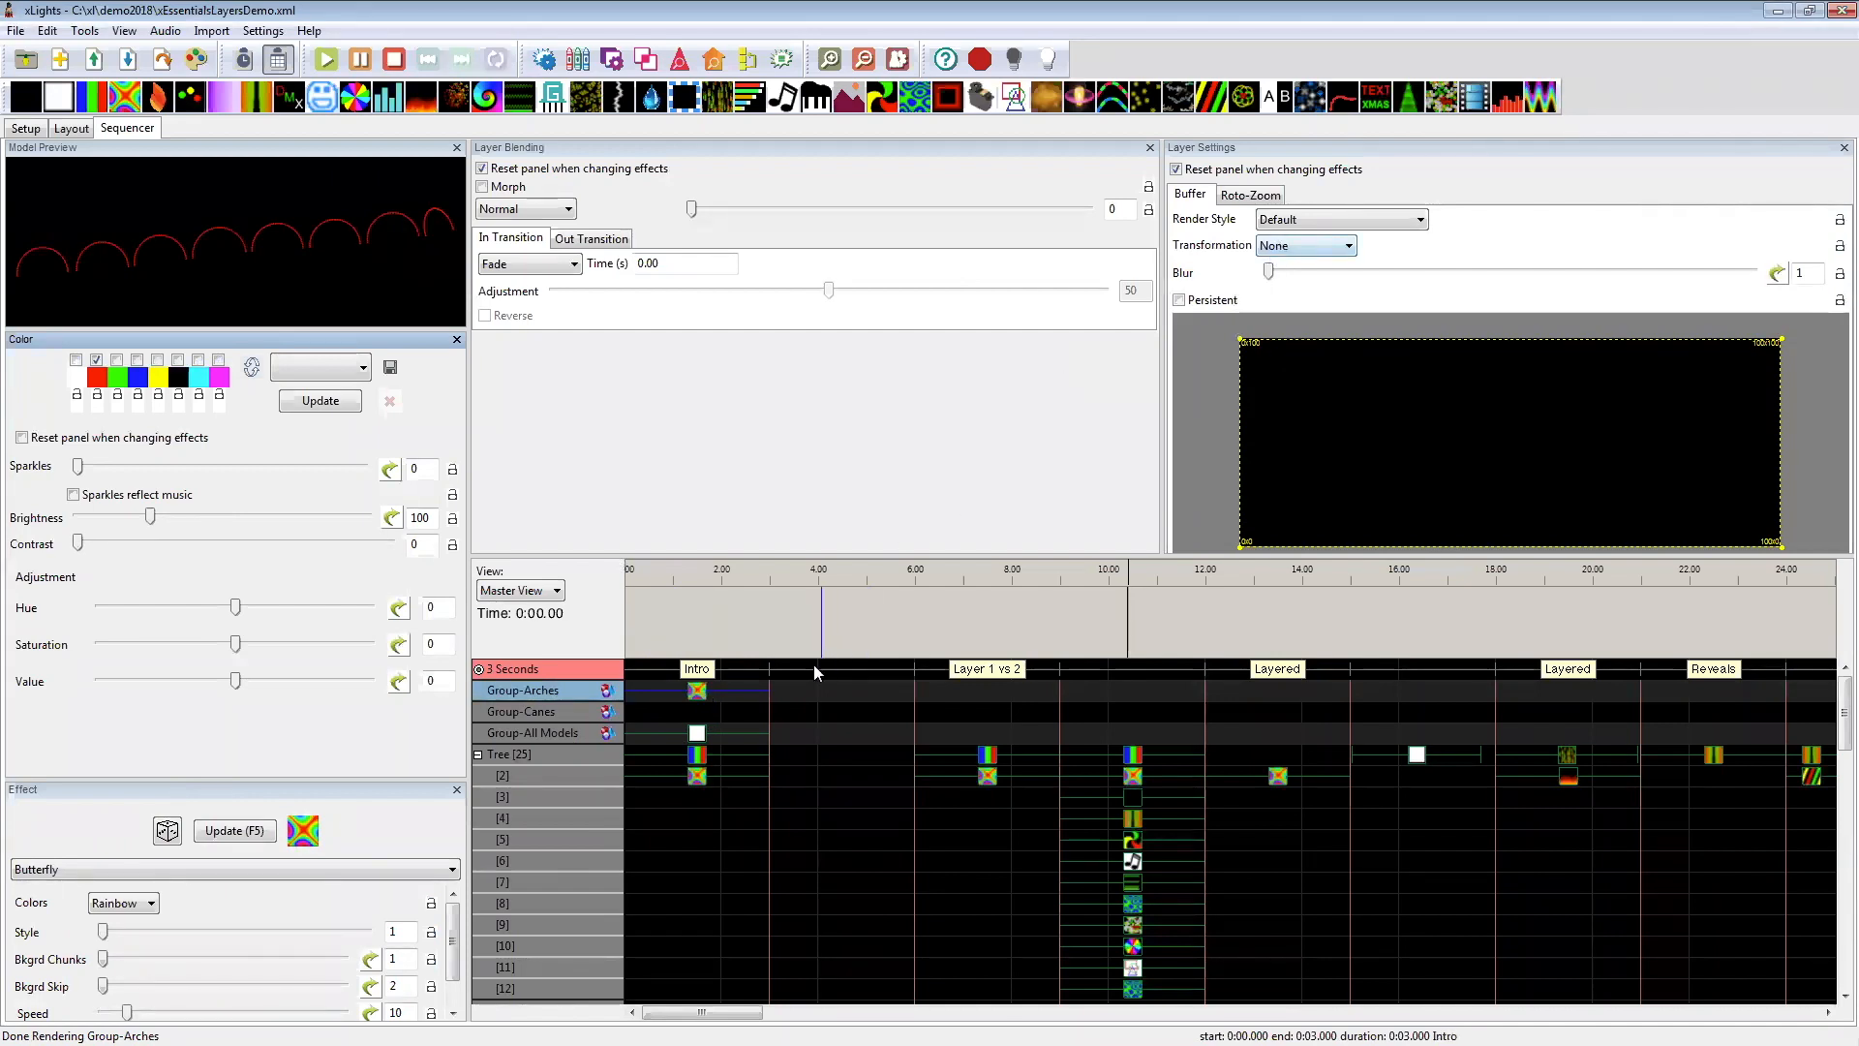
left_click(699, 738)
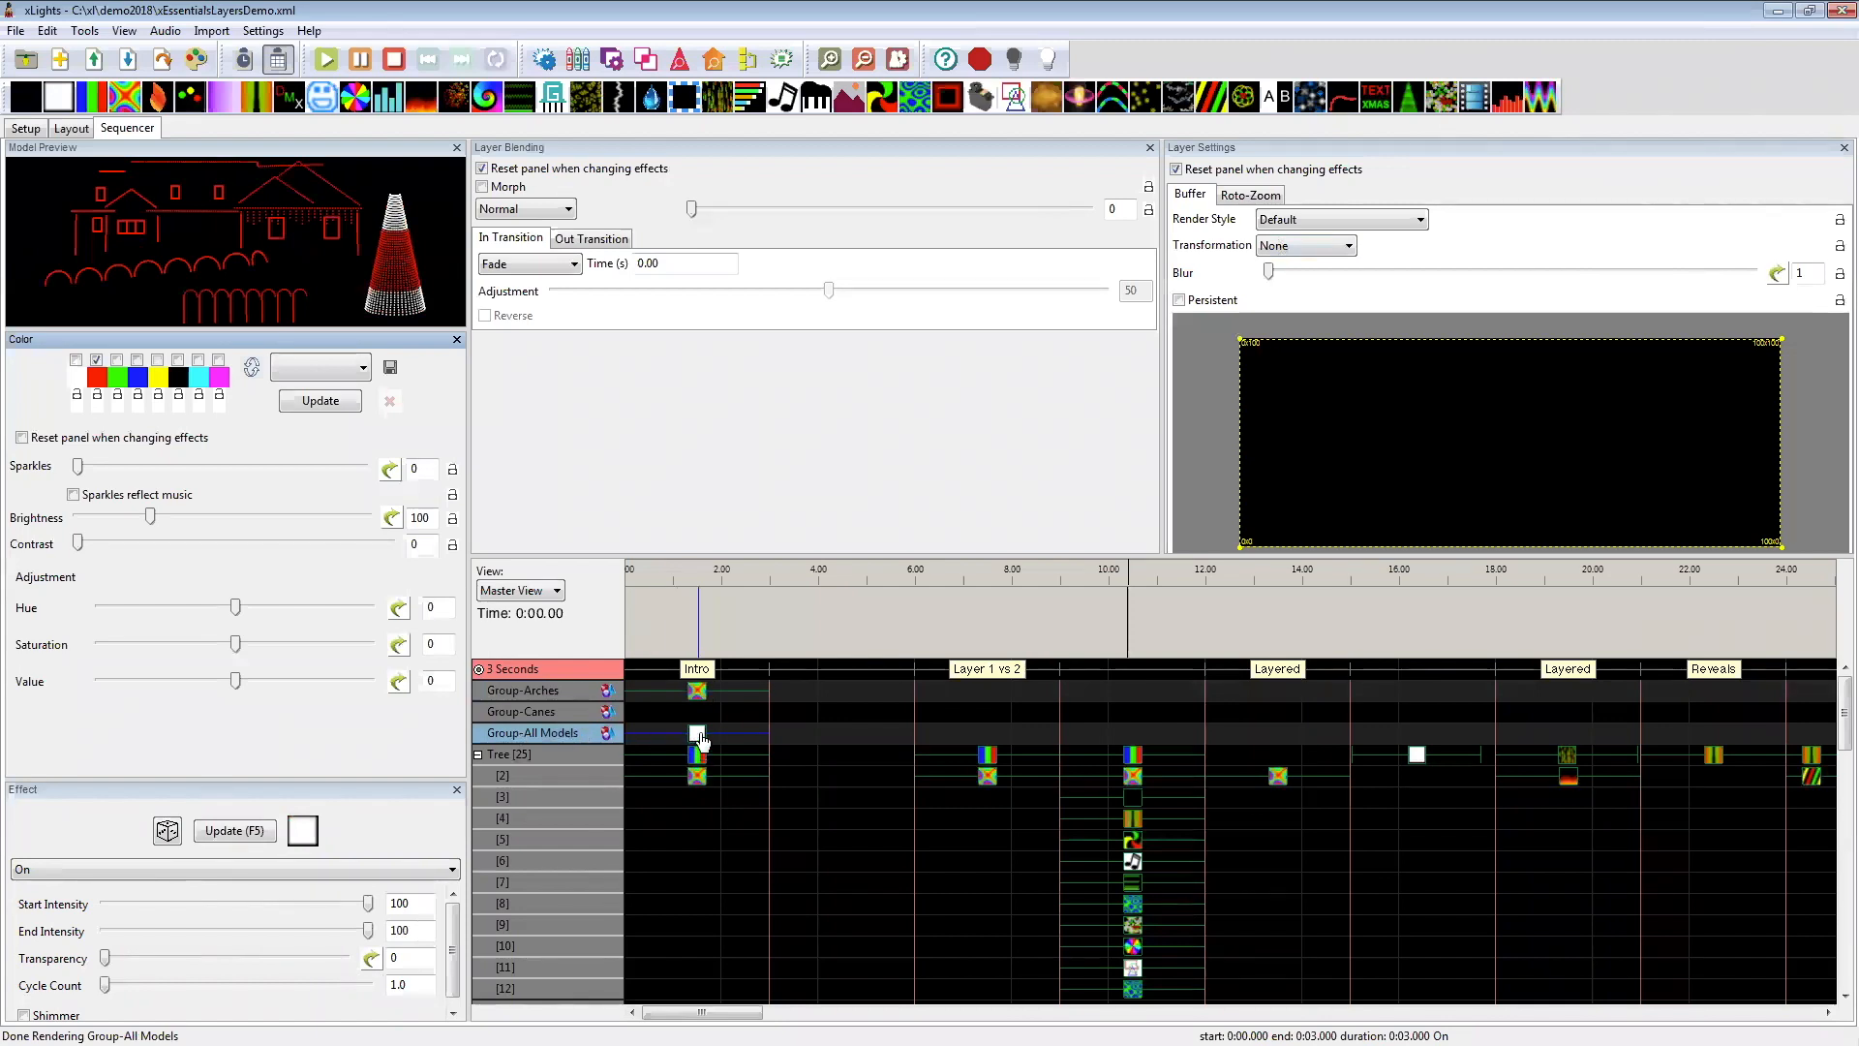
left_click(698, 692)
Step: Move the Group-All Models On effect from the Intro to about 3–6 seconds, preview the Group-Arches Butterfly, and move the On effect back to 0–3 seconds
left_click_drag(698, 733, 848, 745)
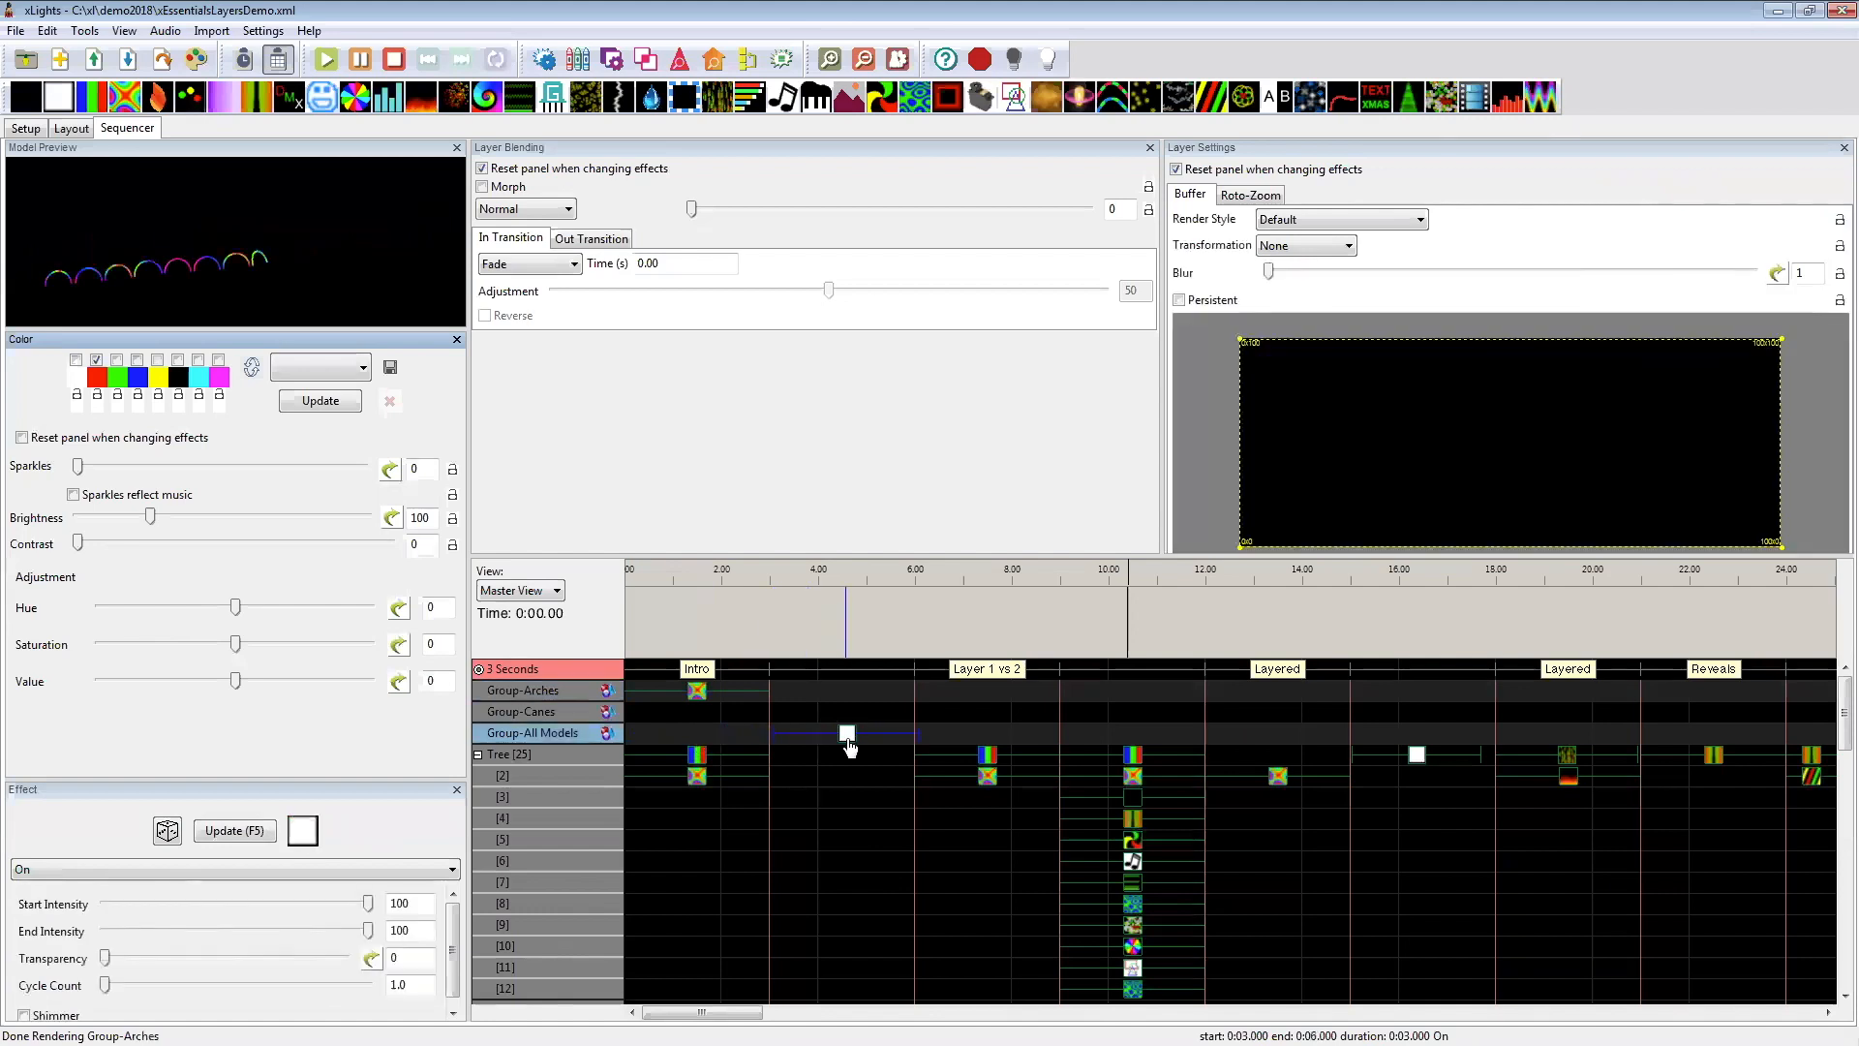
left_click(696, 691)
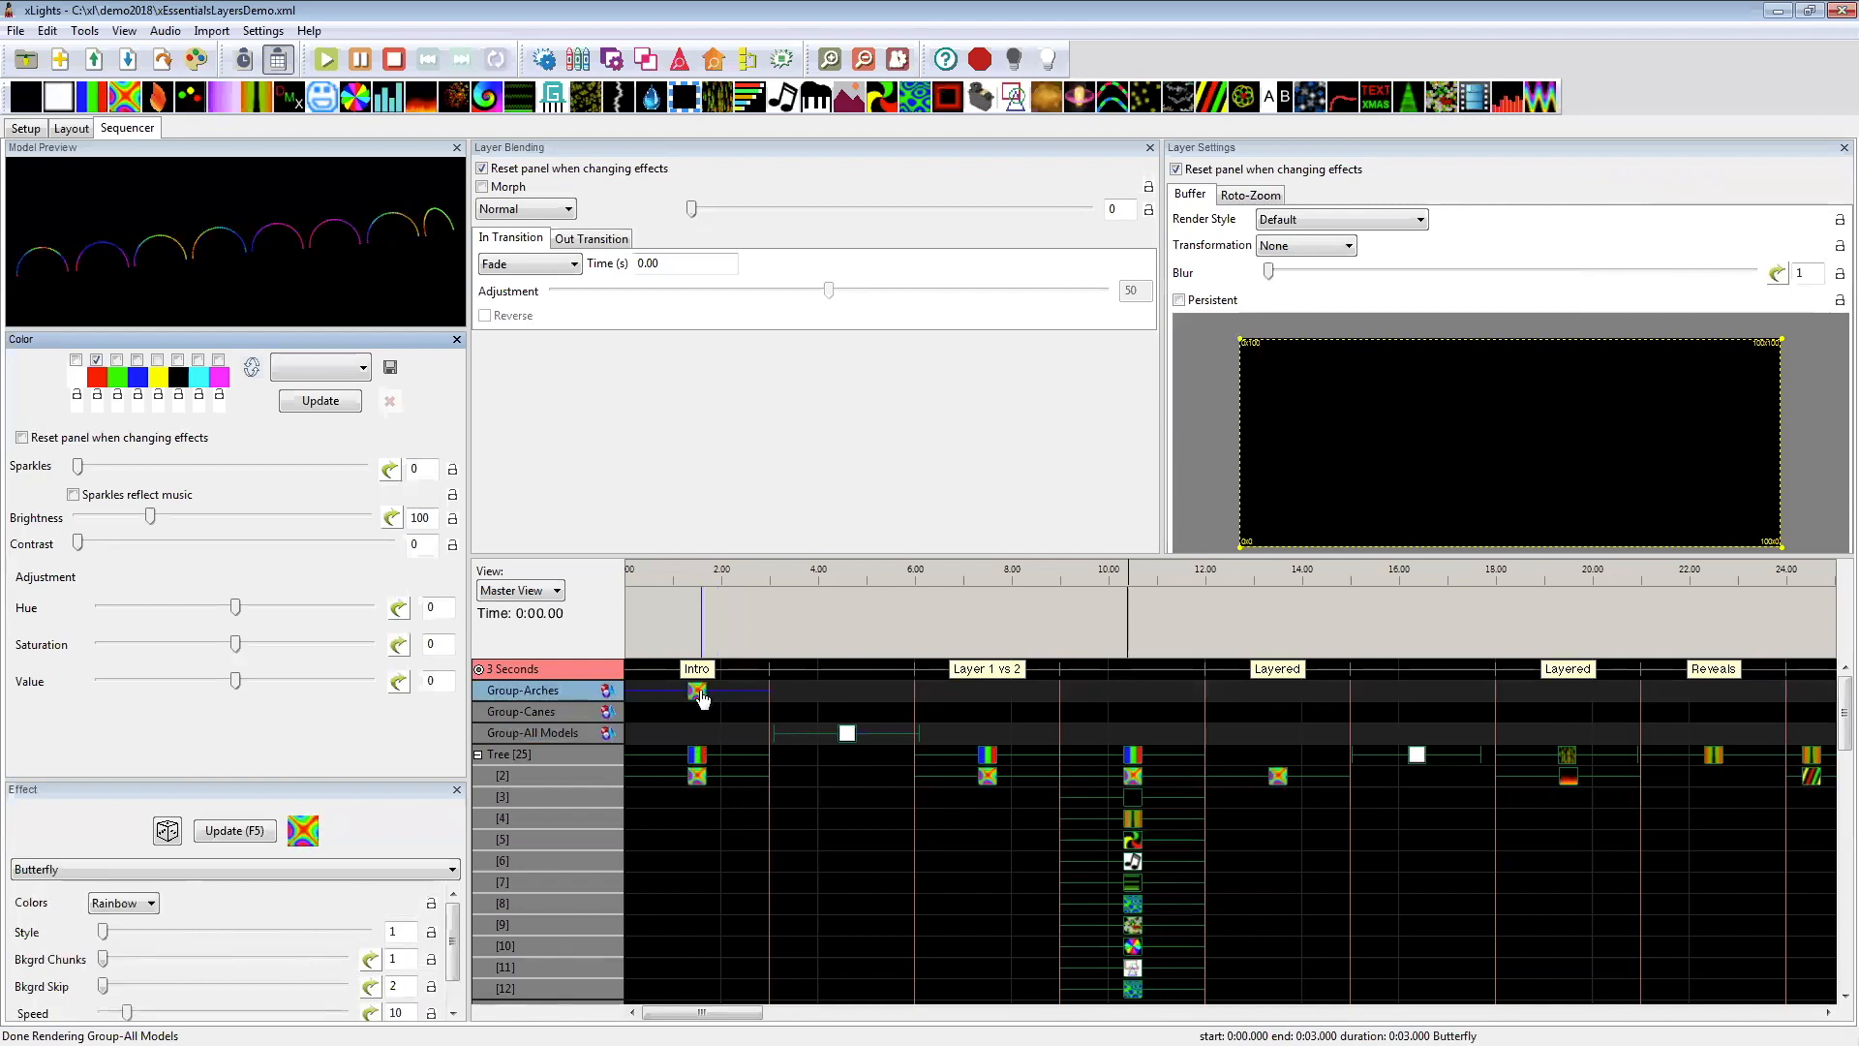
left_click_drag(825, 736, 698, 744)
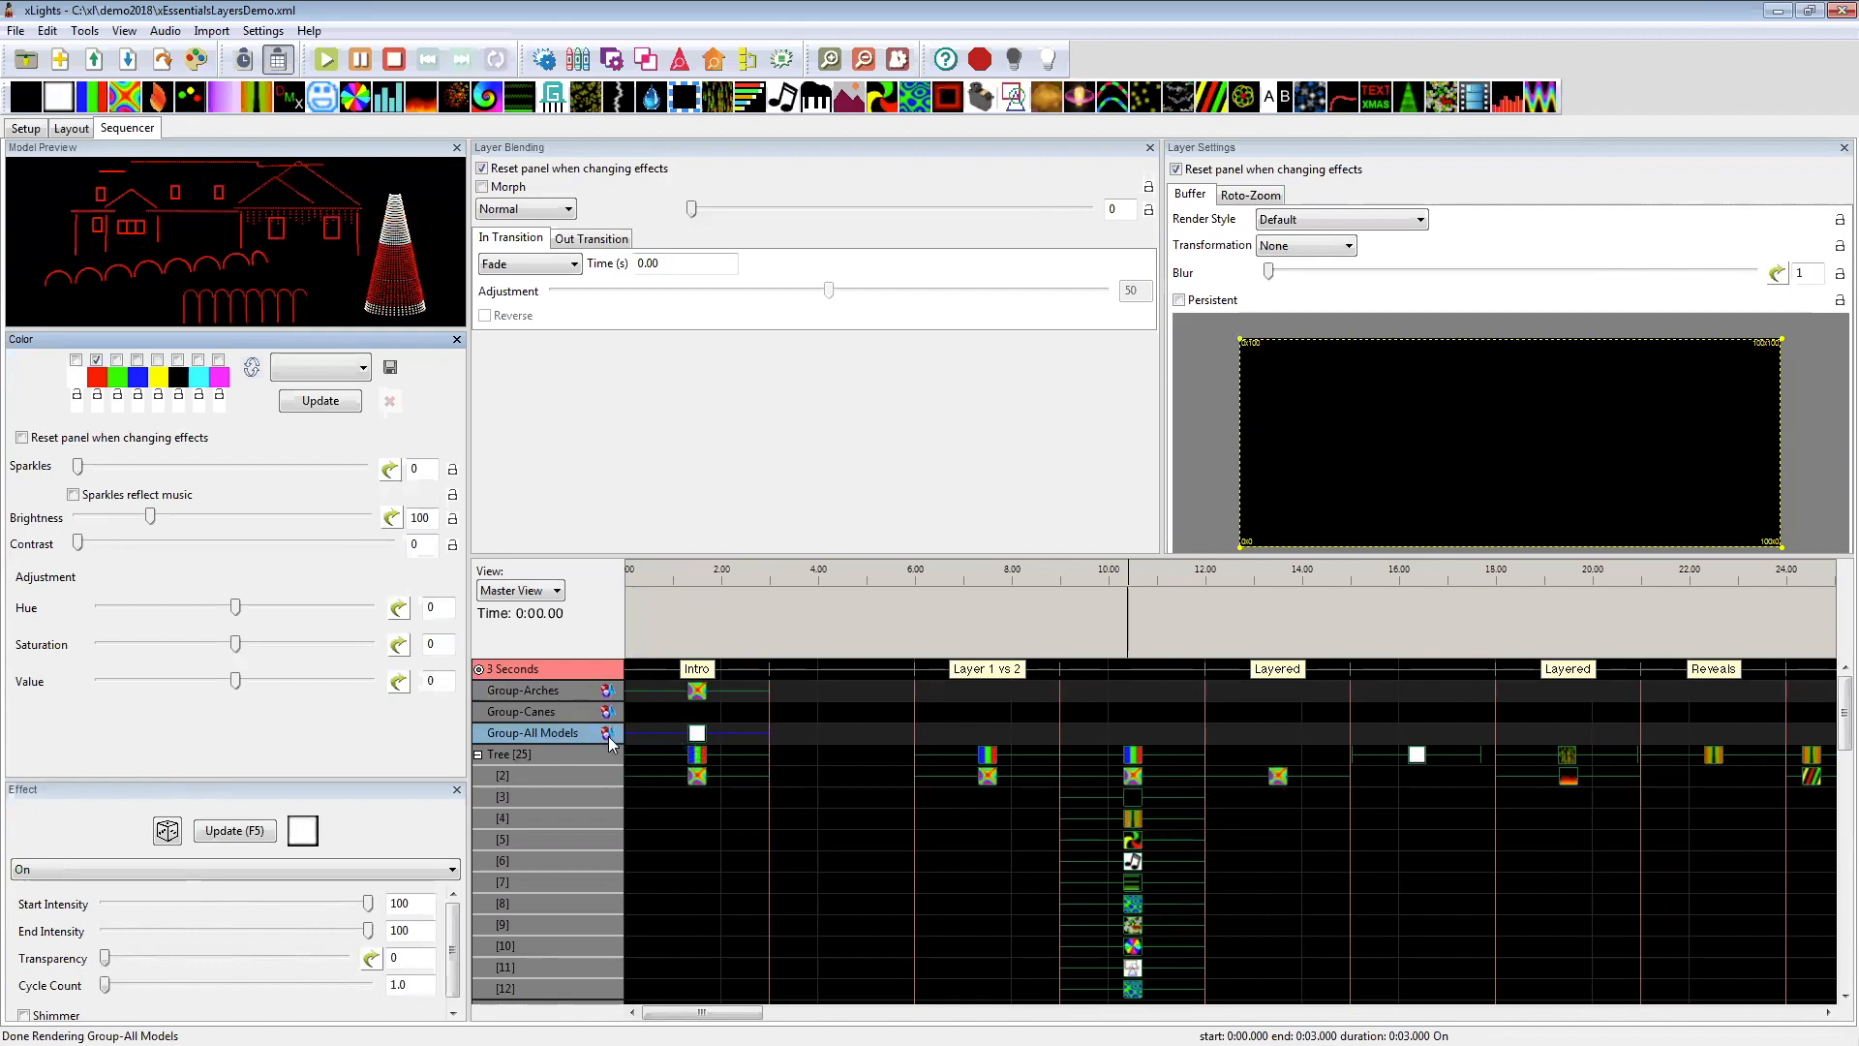
Step: Compare the Tree's Intro effects by previewing Bars on the first layer and Butterfly on layer 2
left_click(697, 754)
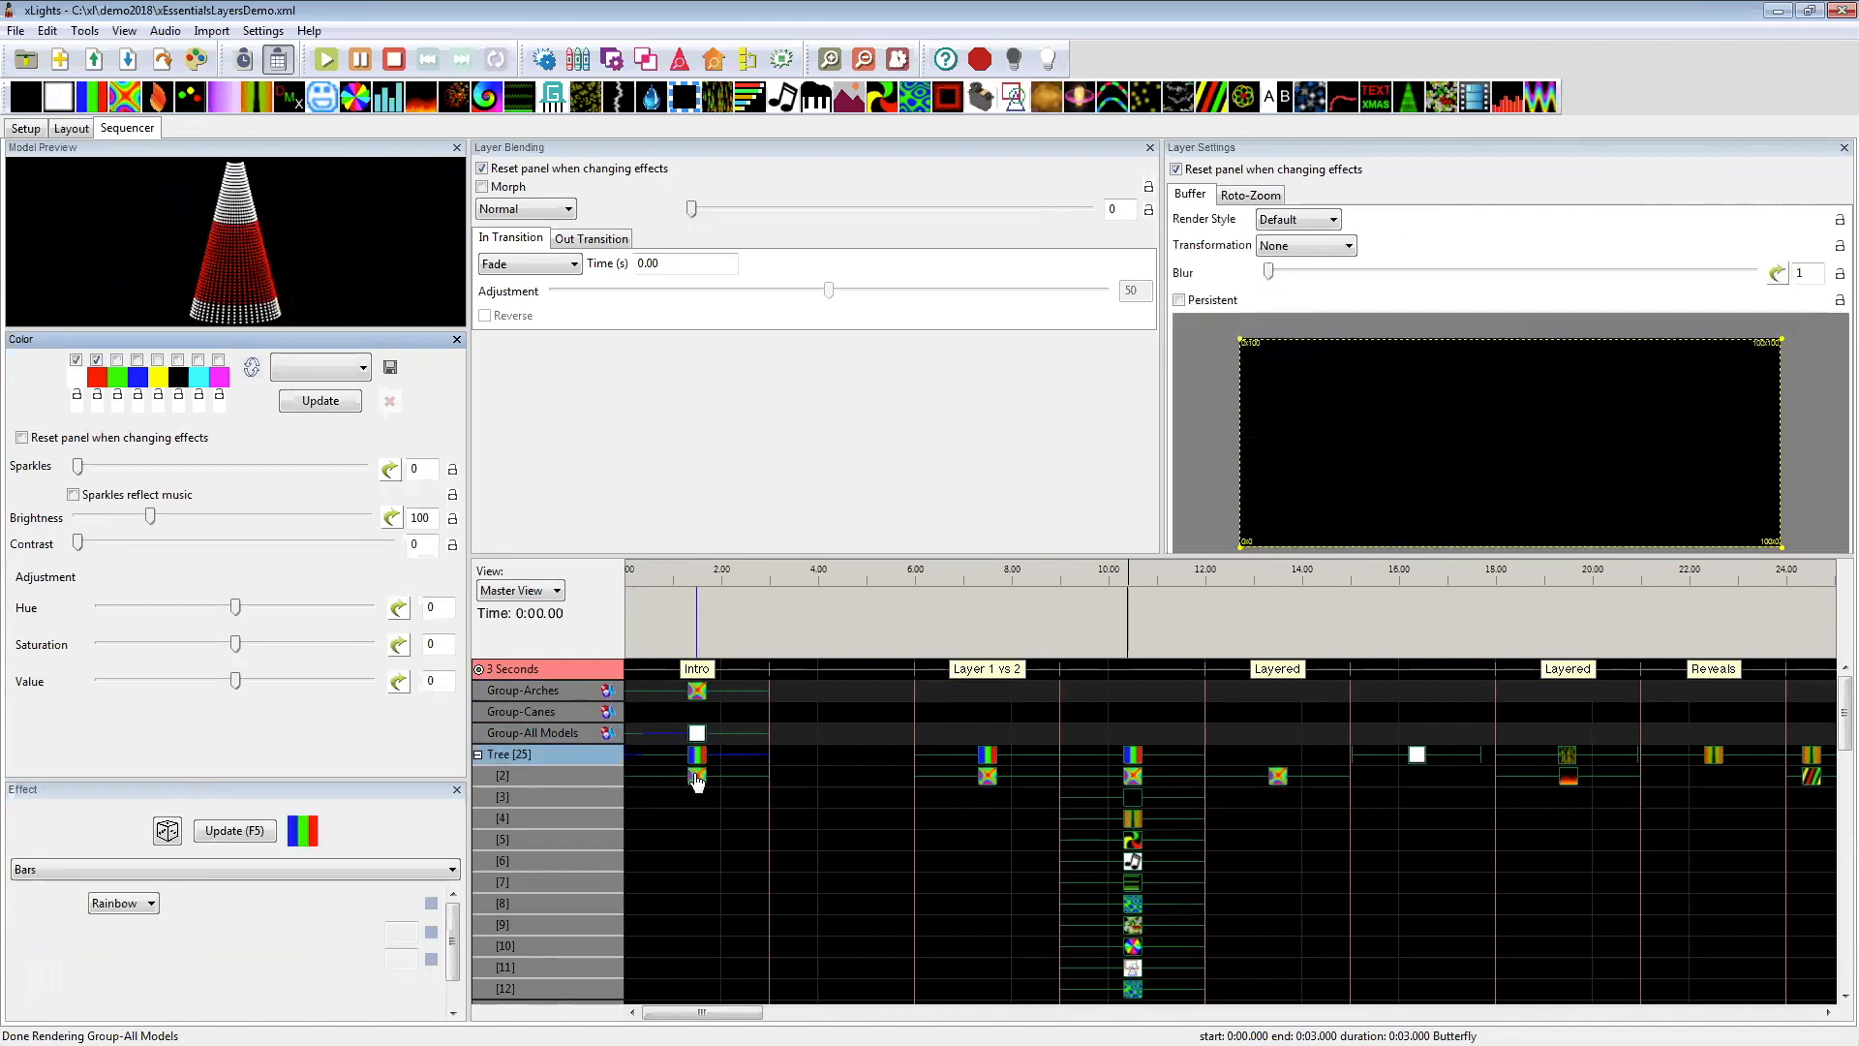
left_click(696, 776)
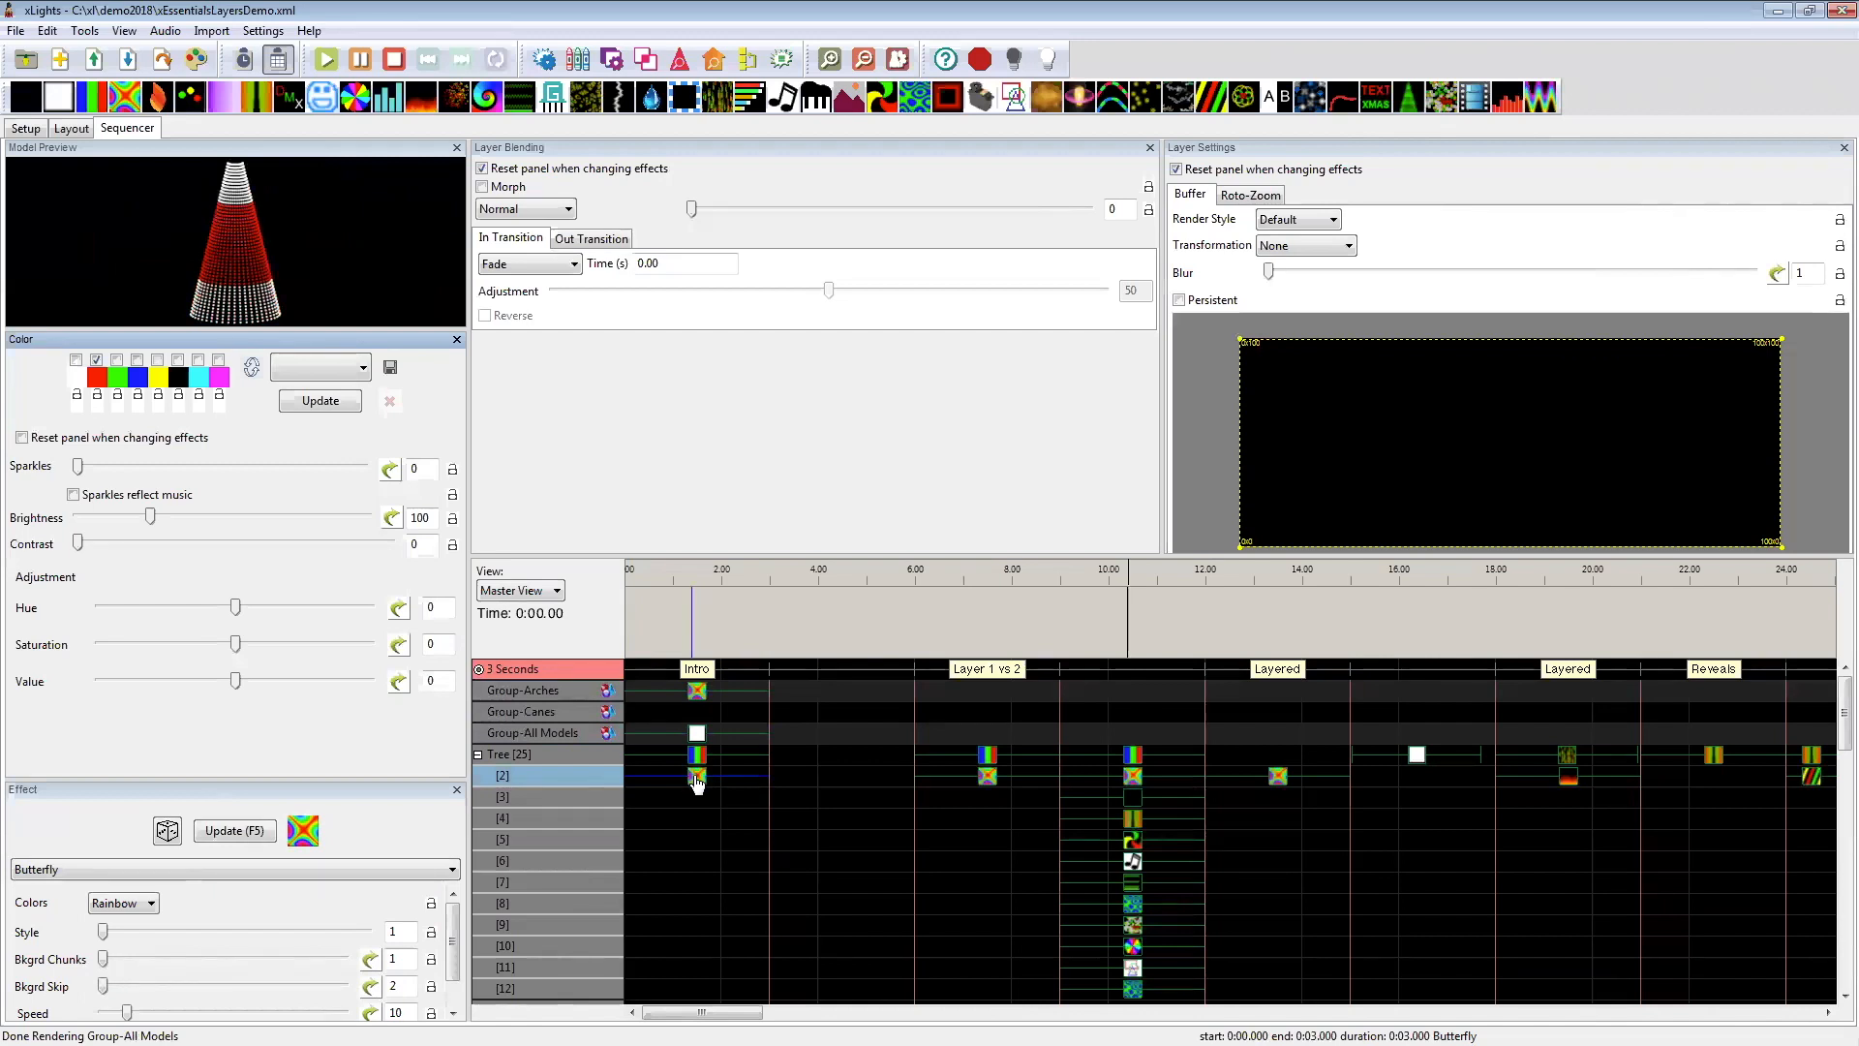
left_click(699, 757)
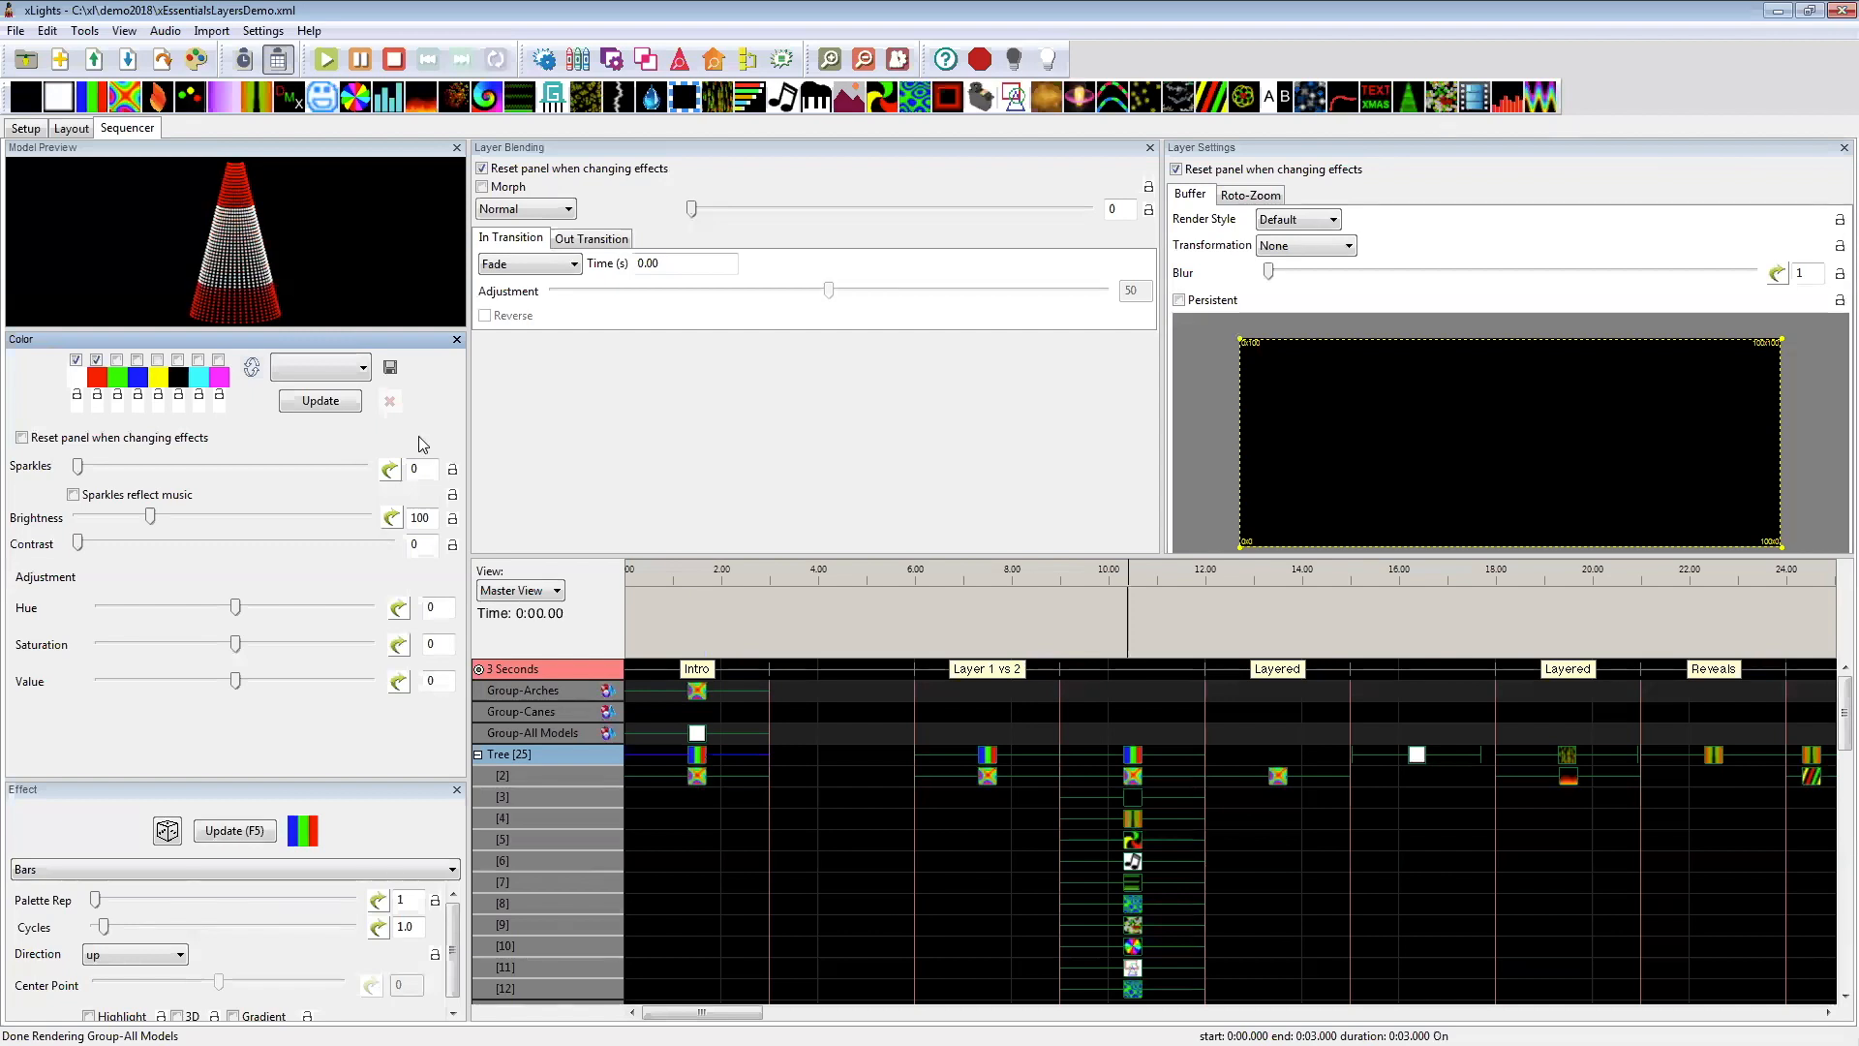
left_click(697, 786)
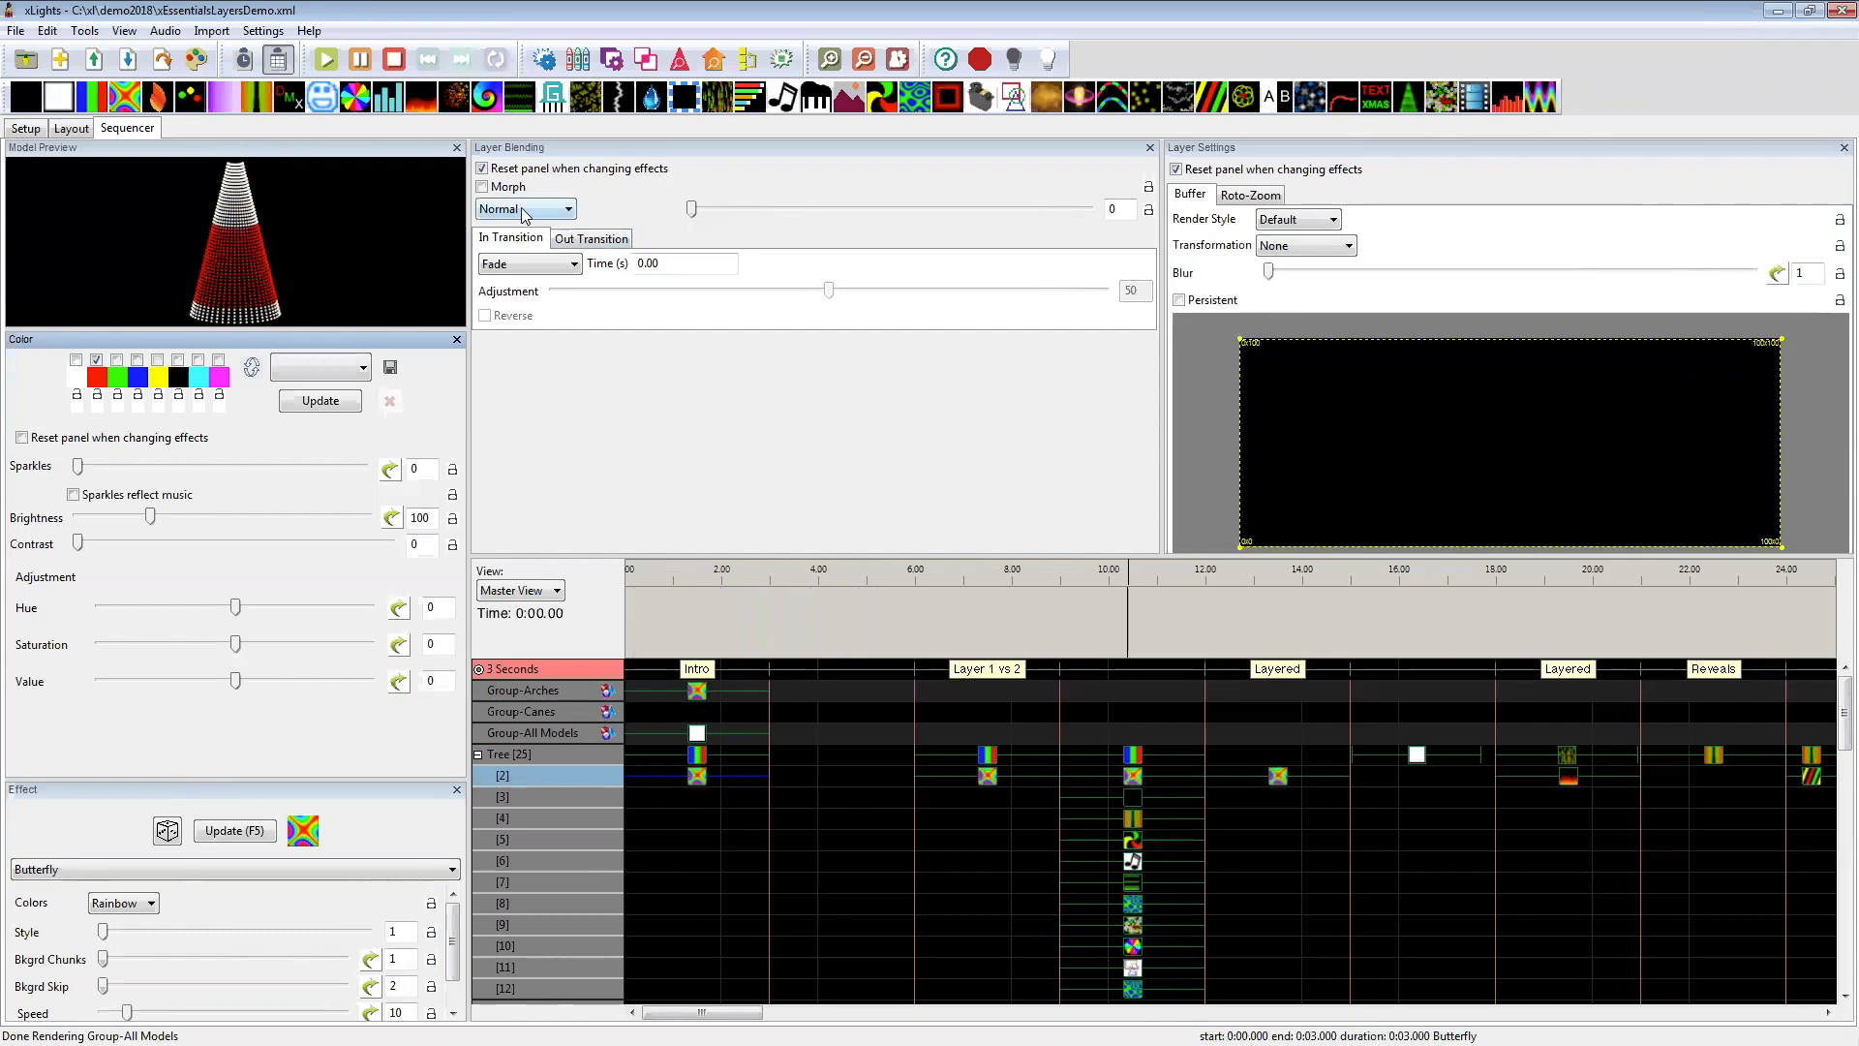
mouse_move(522, 214)
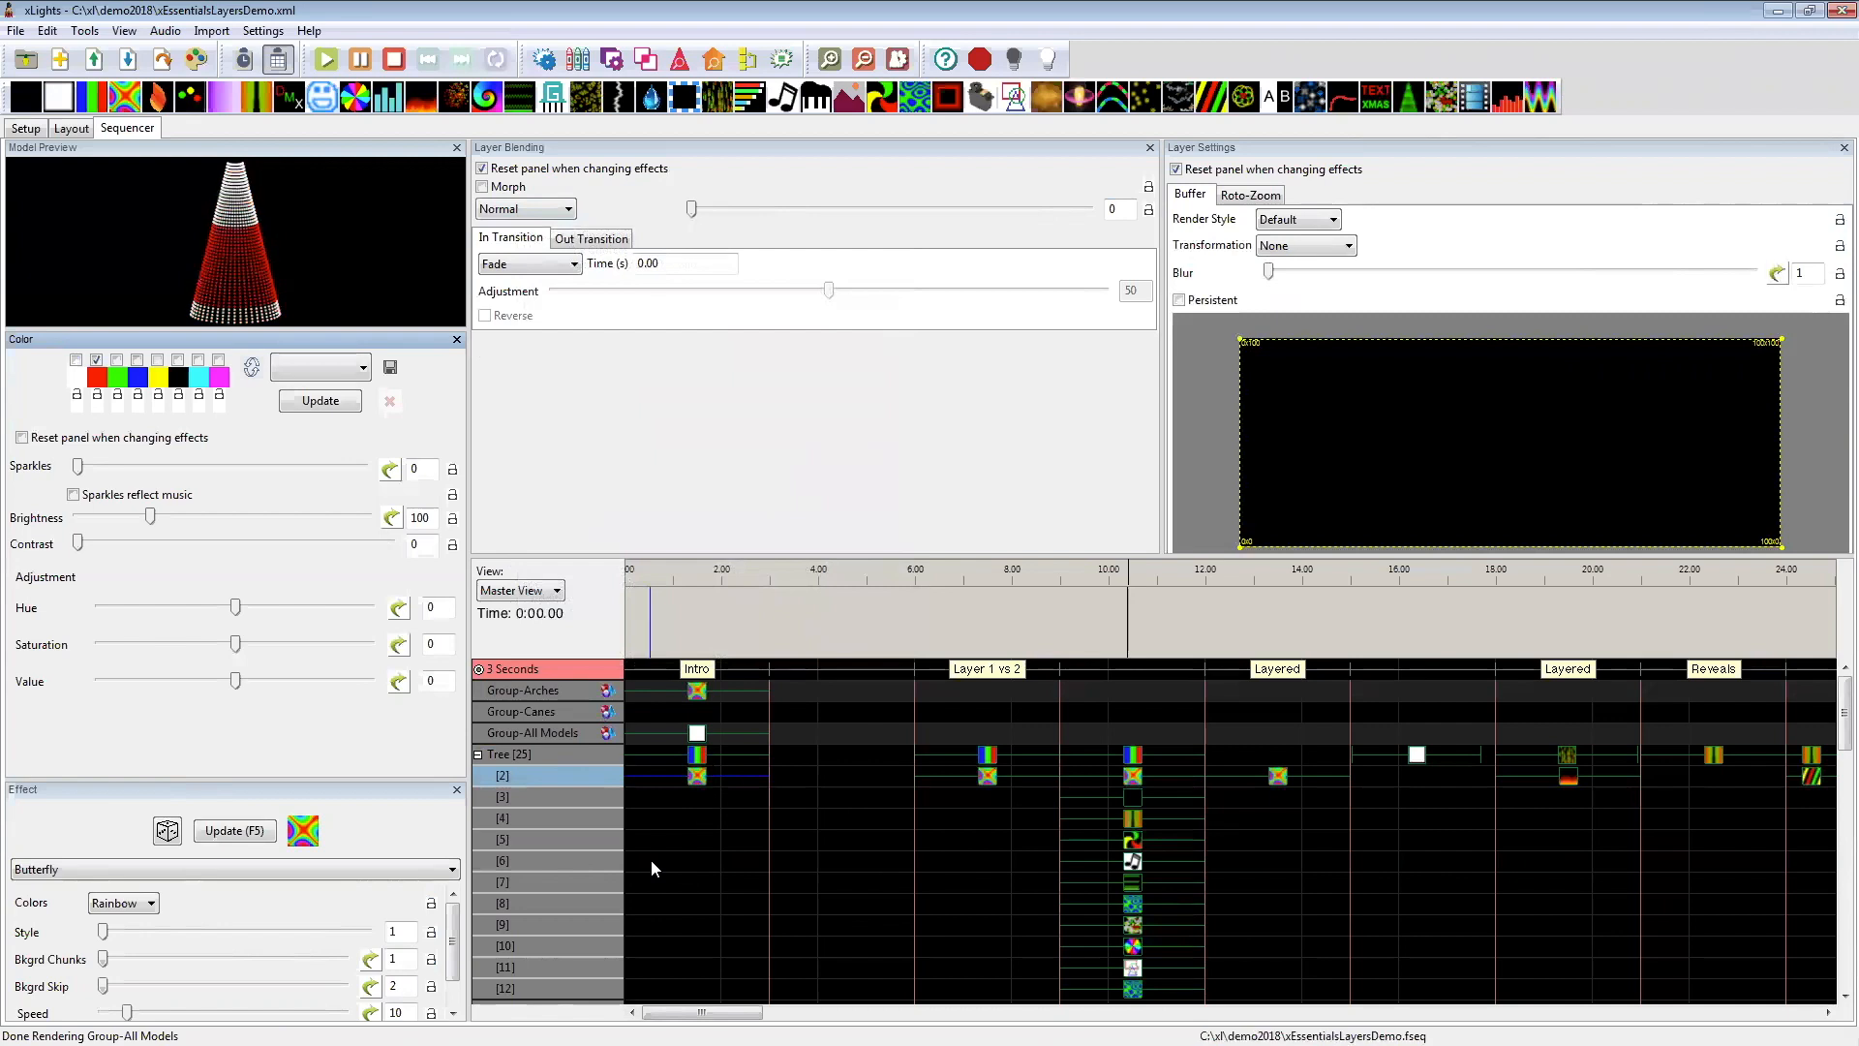
Step: Collapse and re-expand the Tree model, and look through its layers down to layer 25
left_click(478, 754)
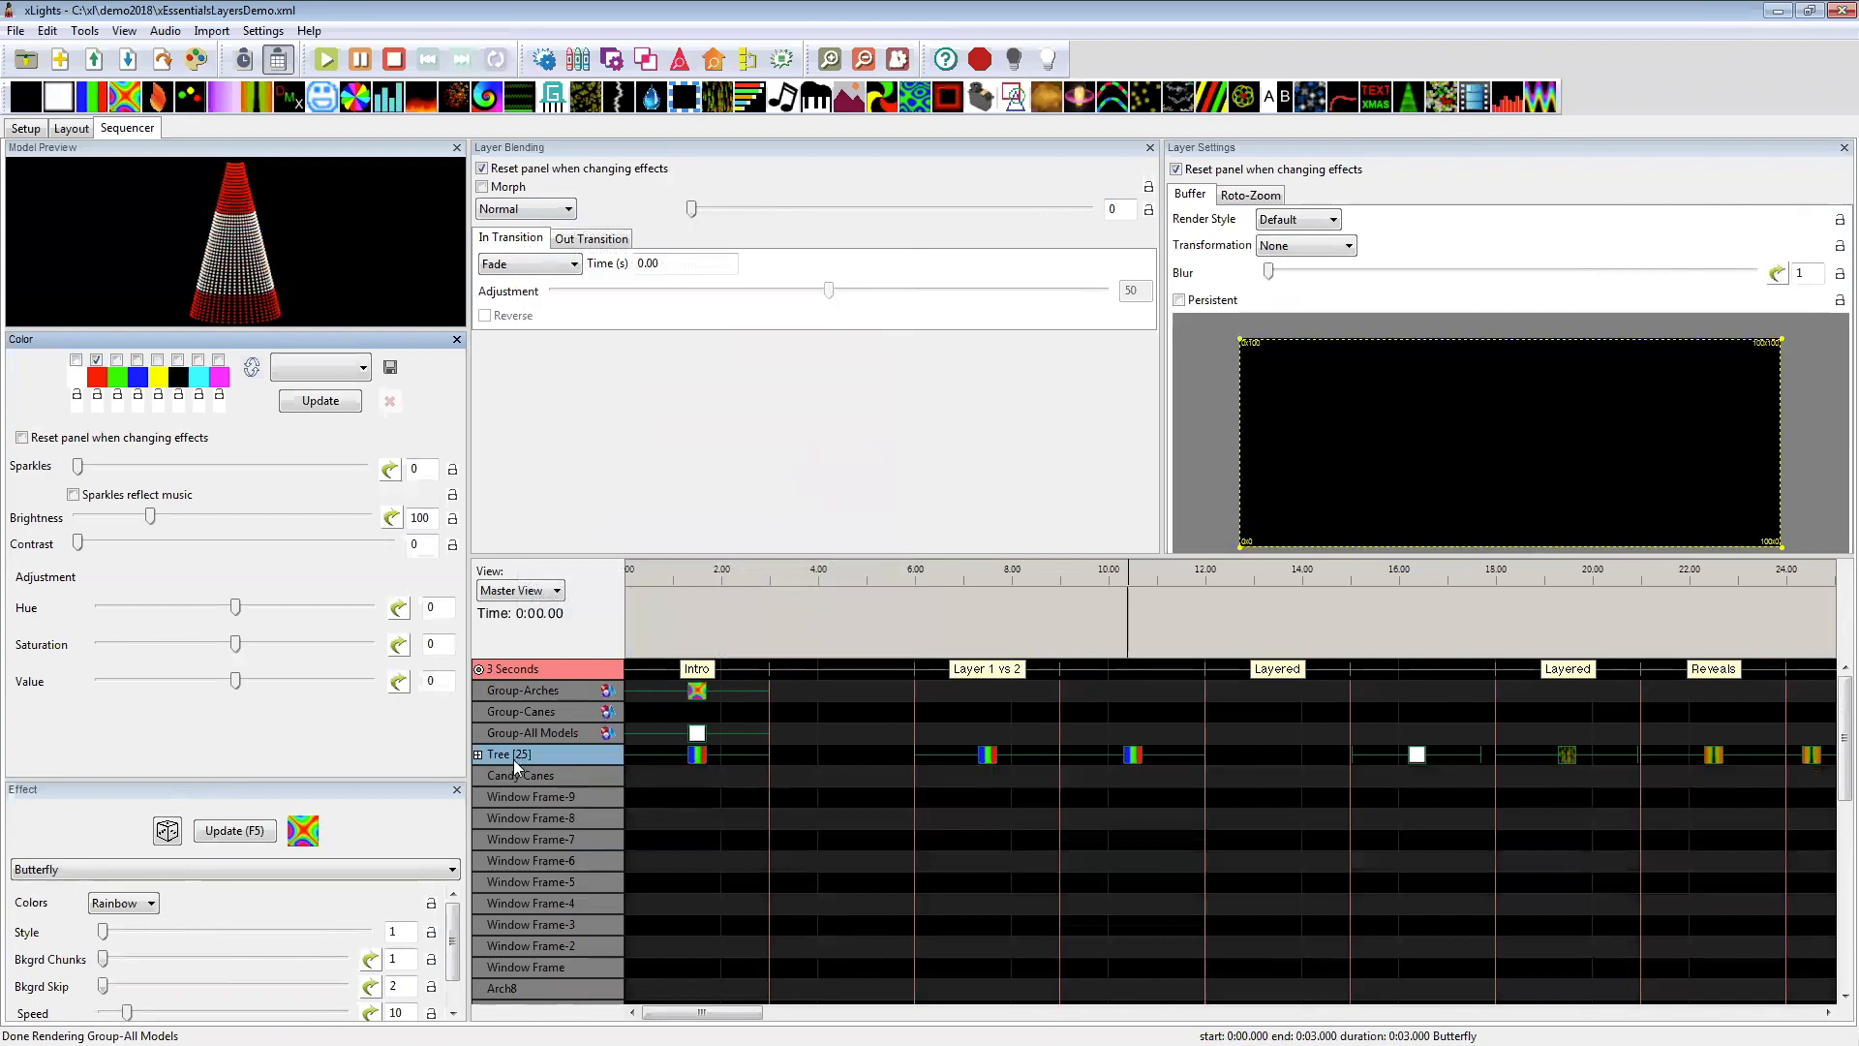
left_click(488, 759)
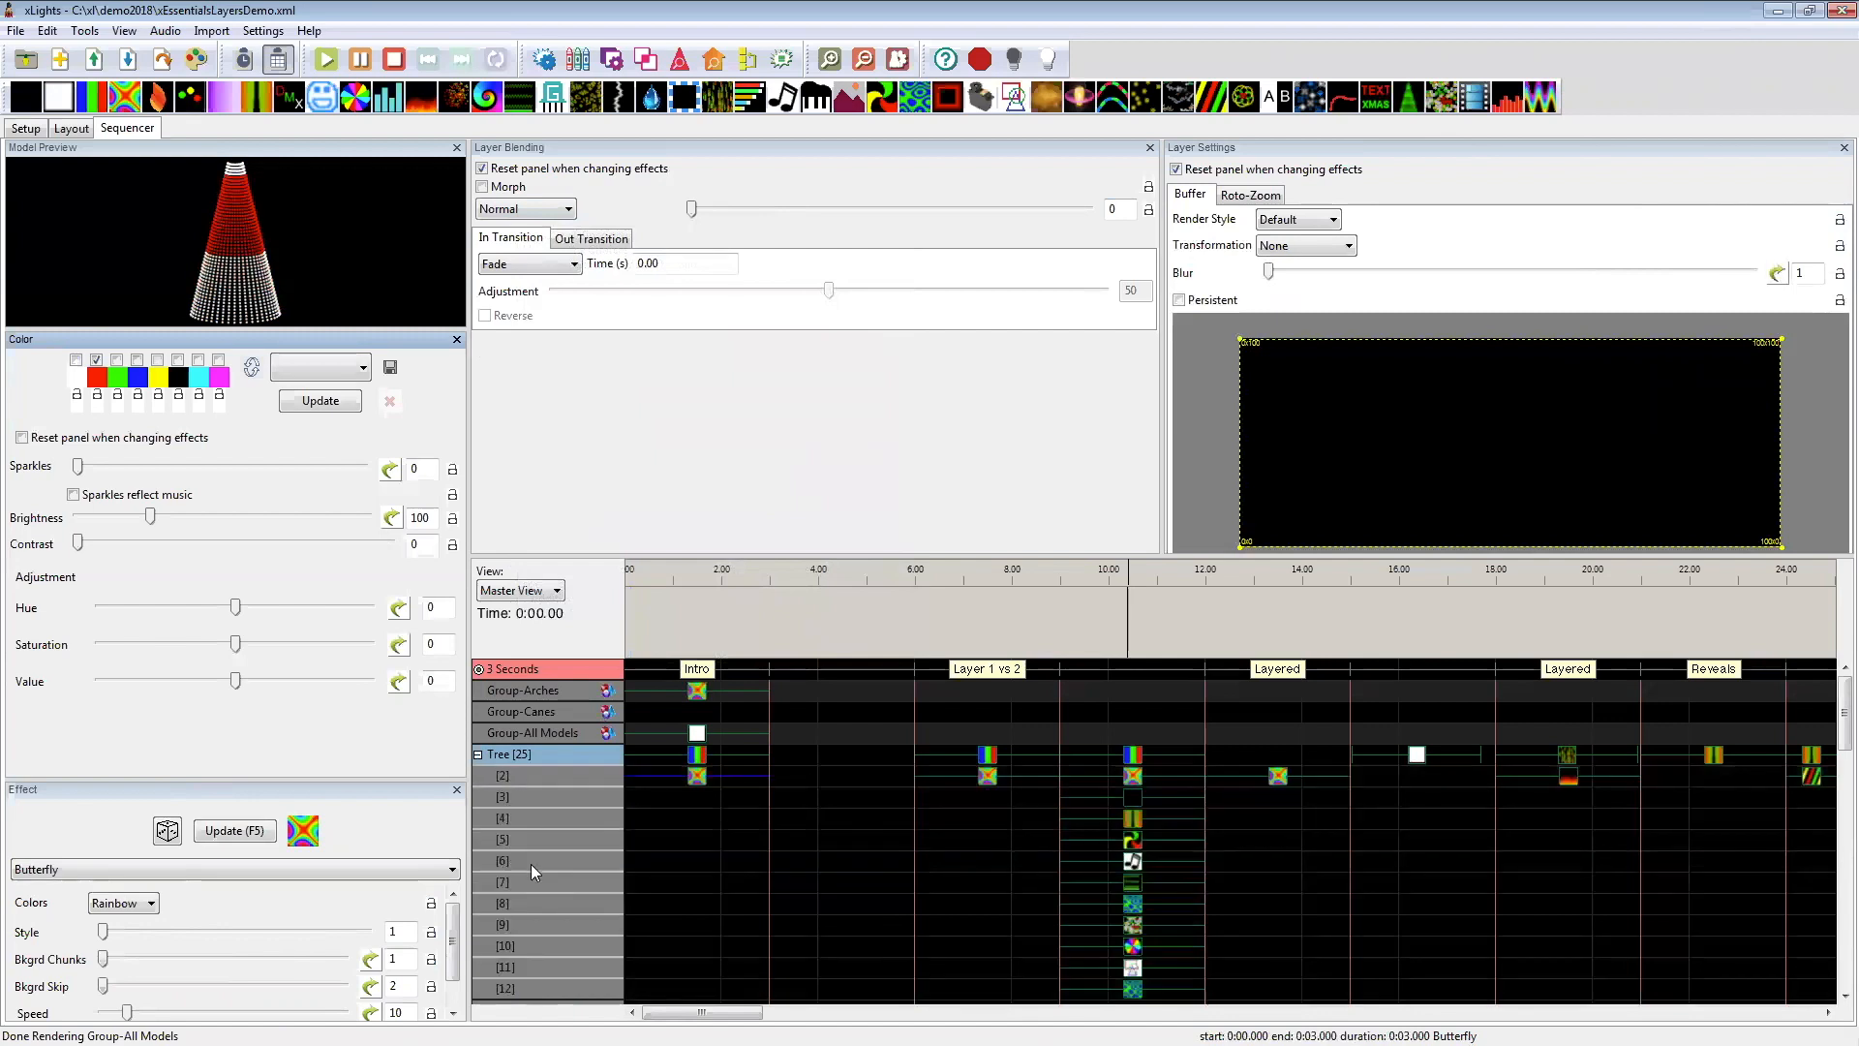
scroll(527, 887, "down", 7)
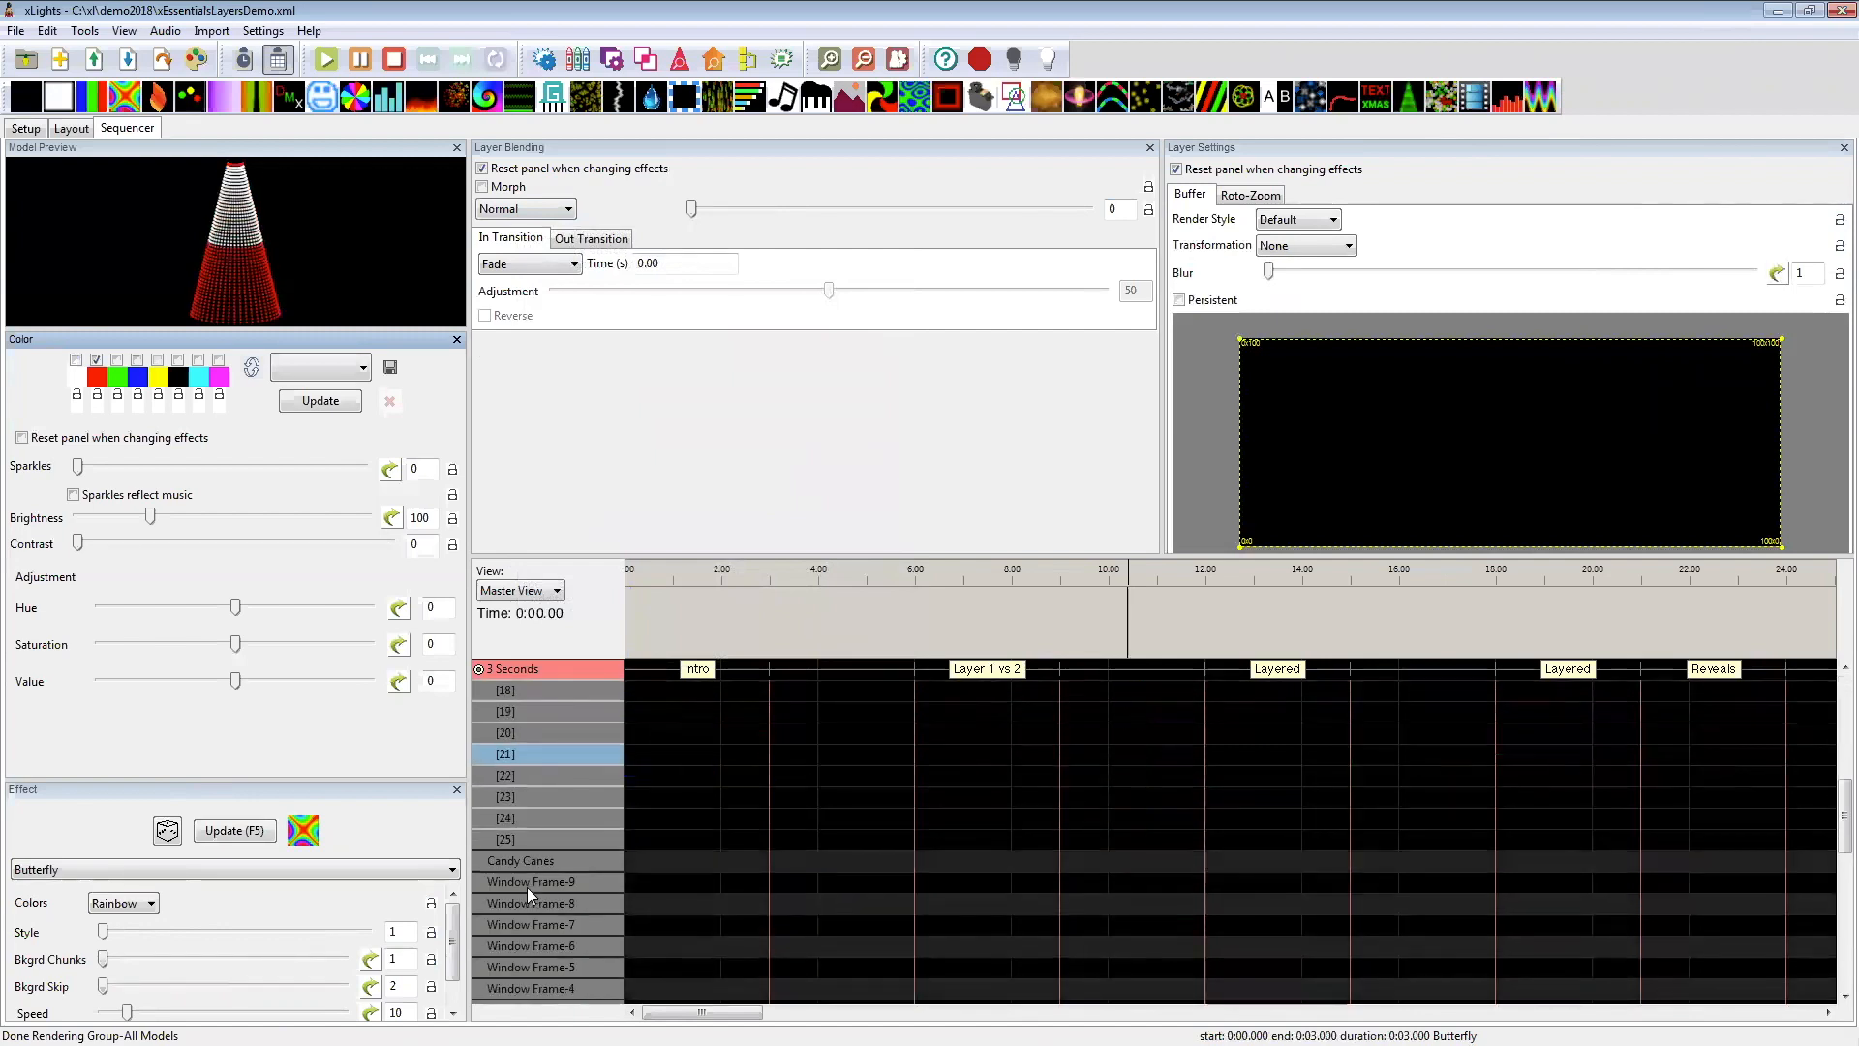
scroll(527, 887, "up", 7)
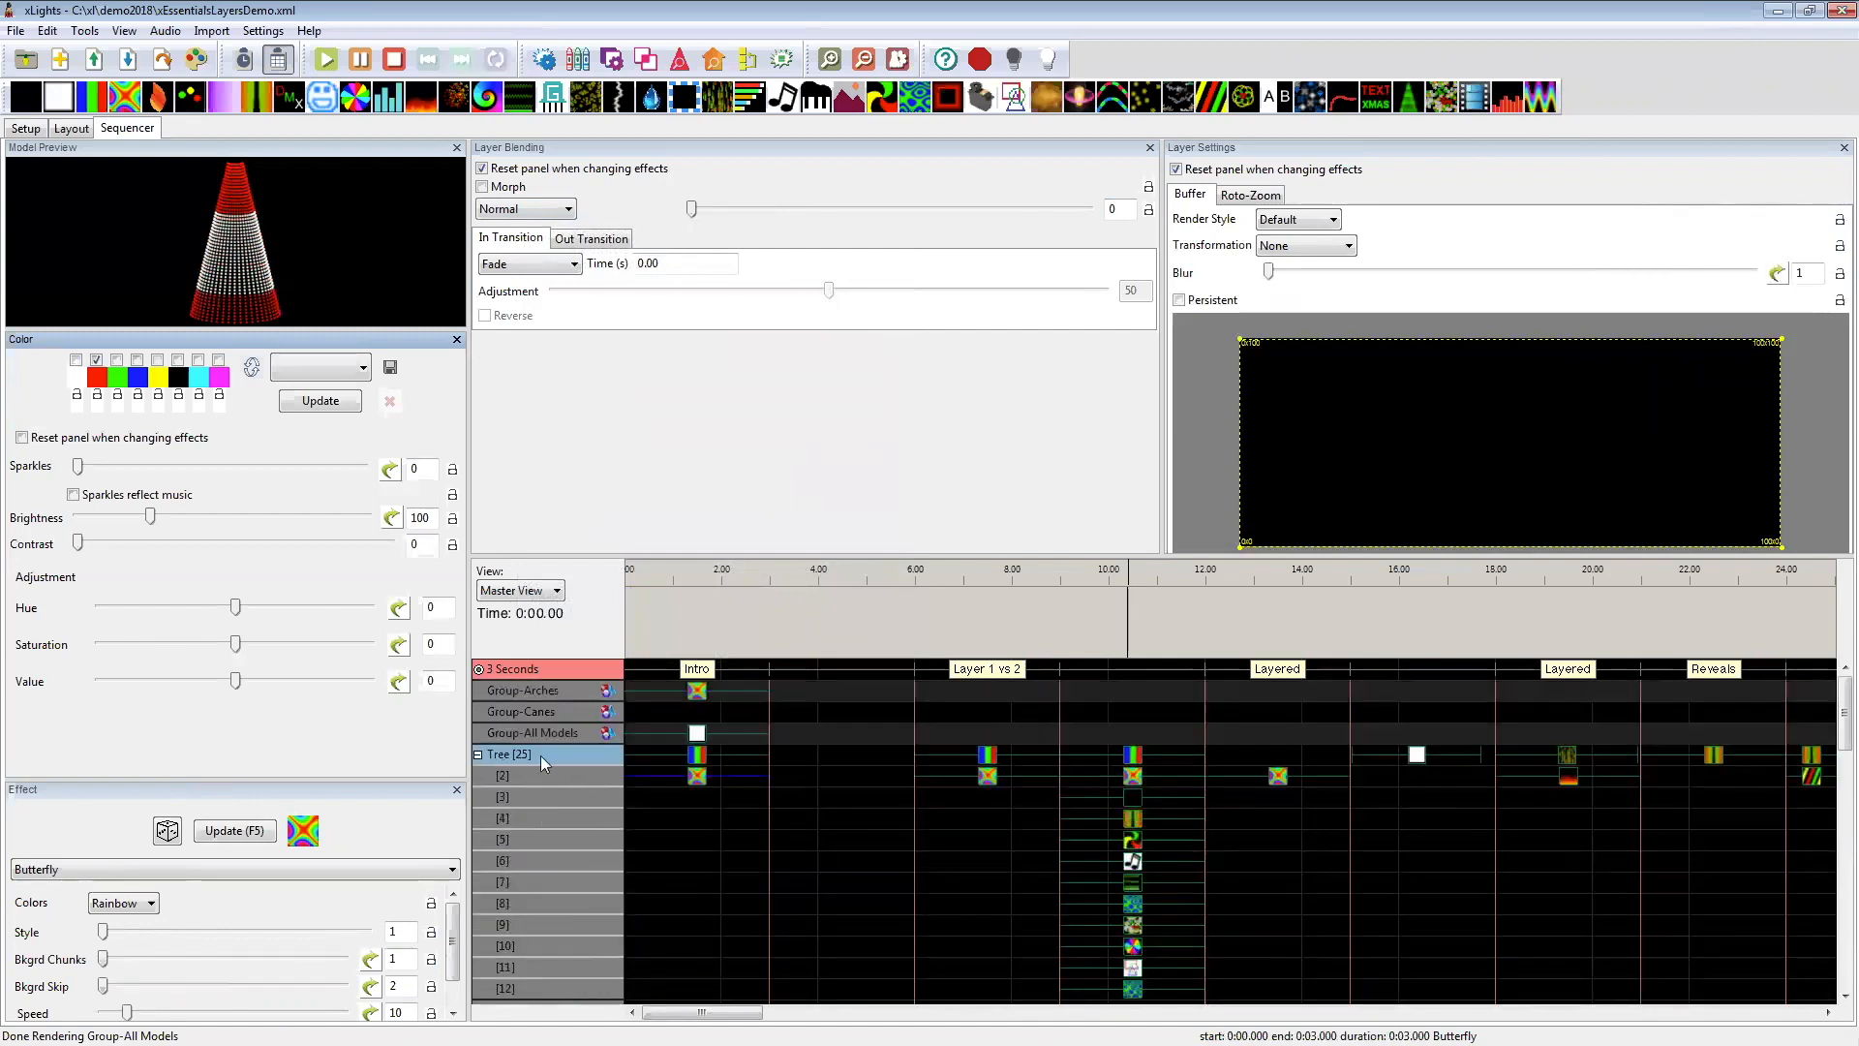
Step: Collapse the Tree's layers, insert 4 layers below Group-All Models, and collapse that group
left_click(478, 754)
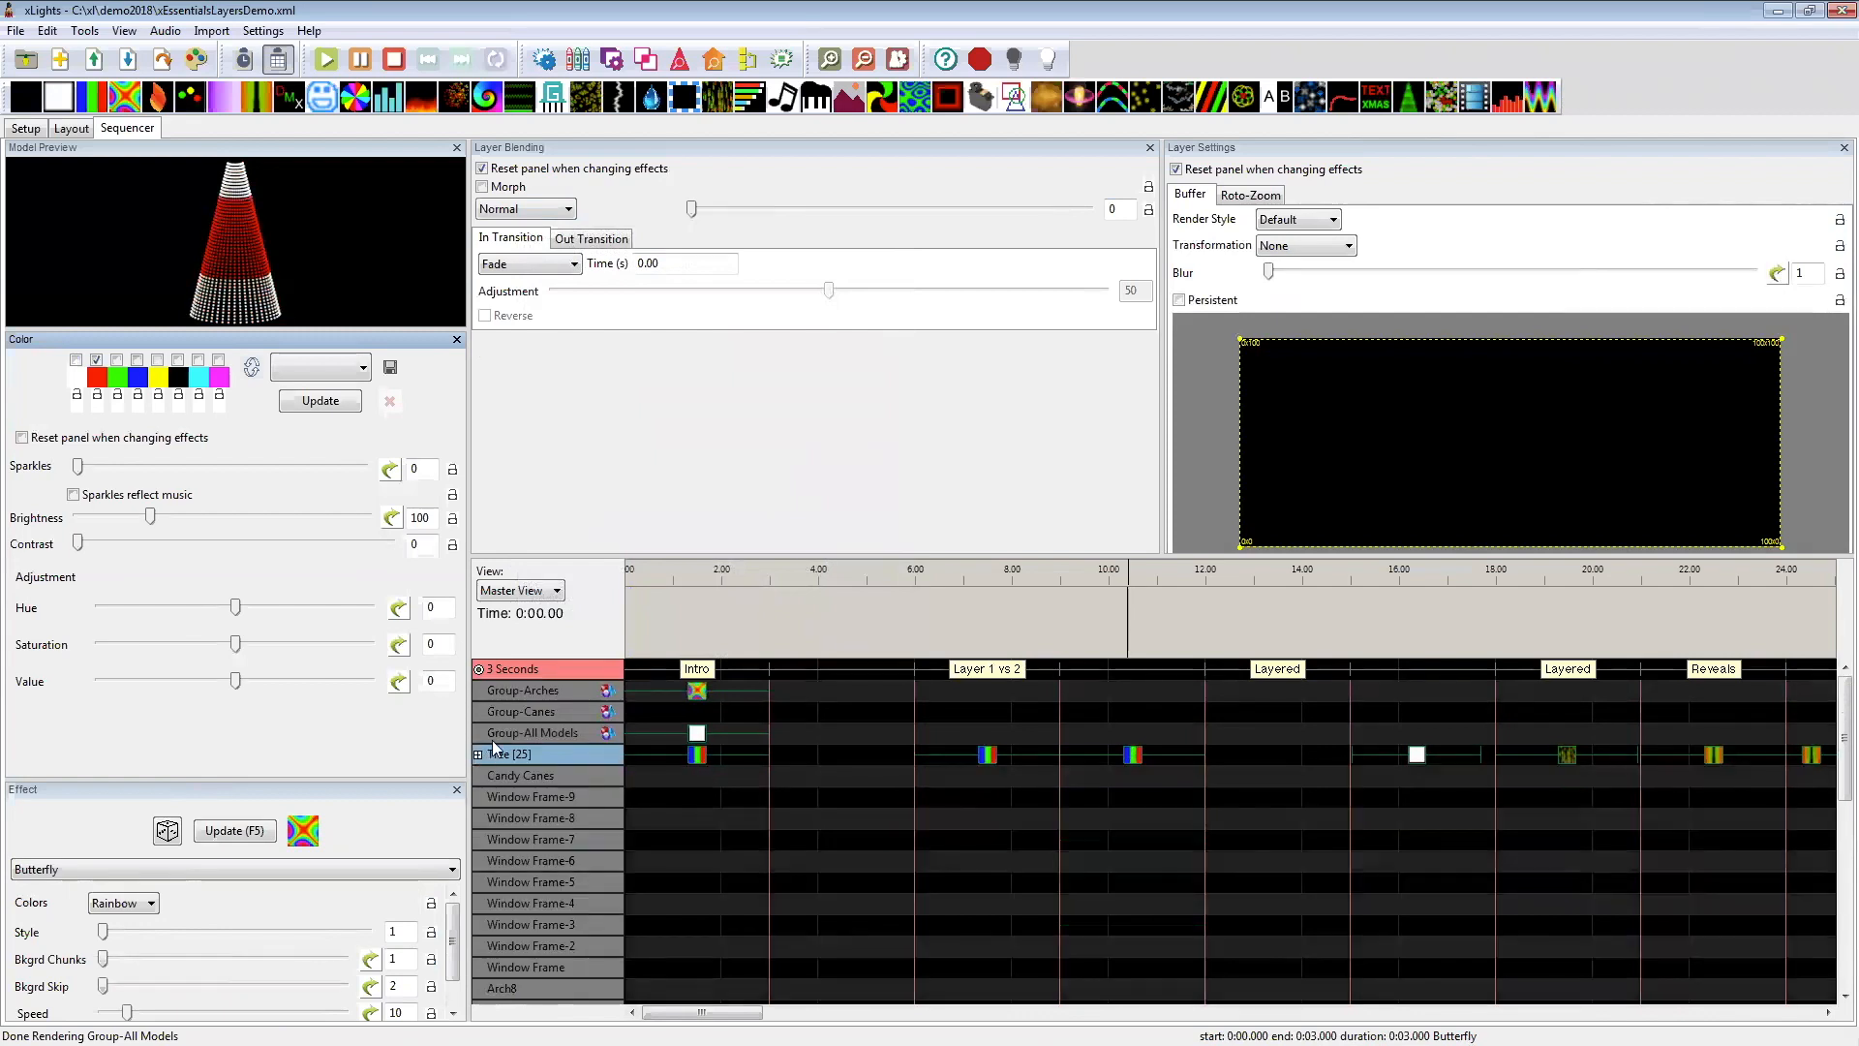
right_click(502, 734)
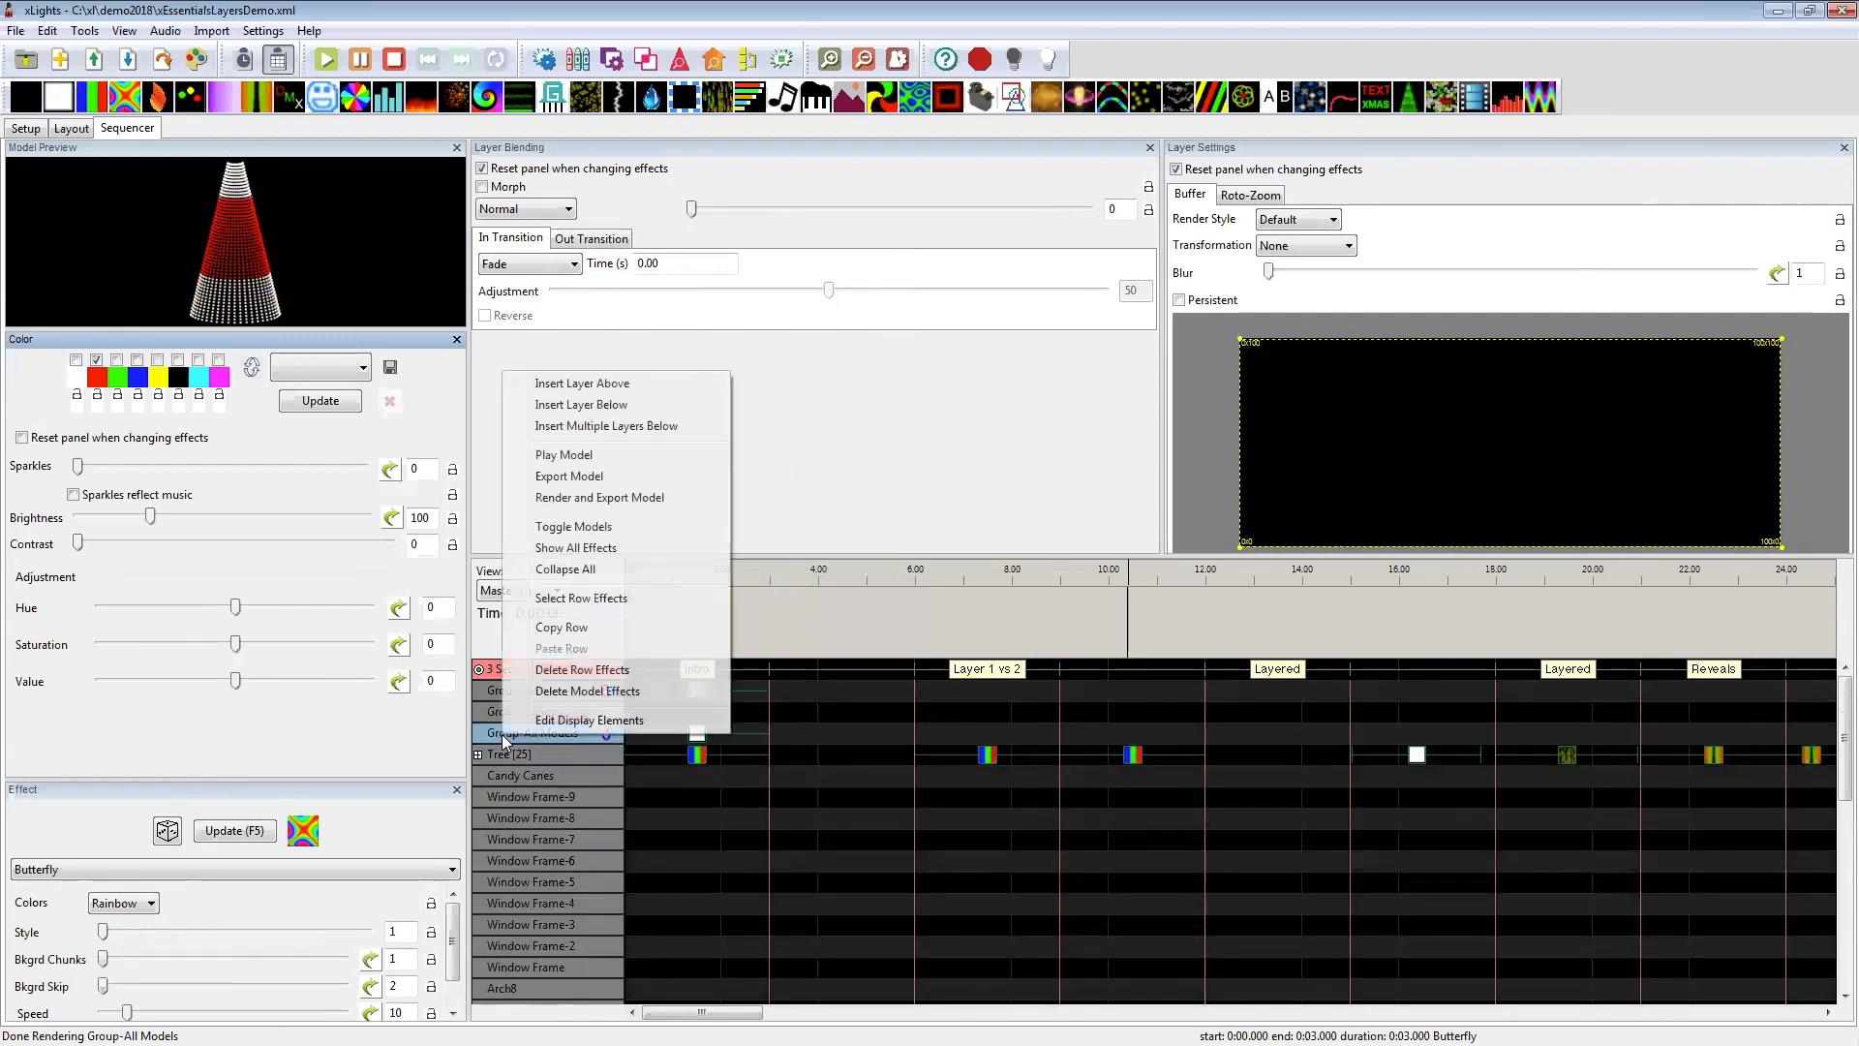
left_click(583, 432)
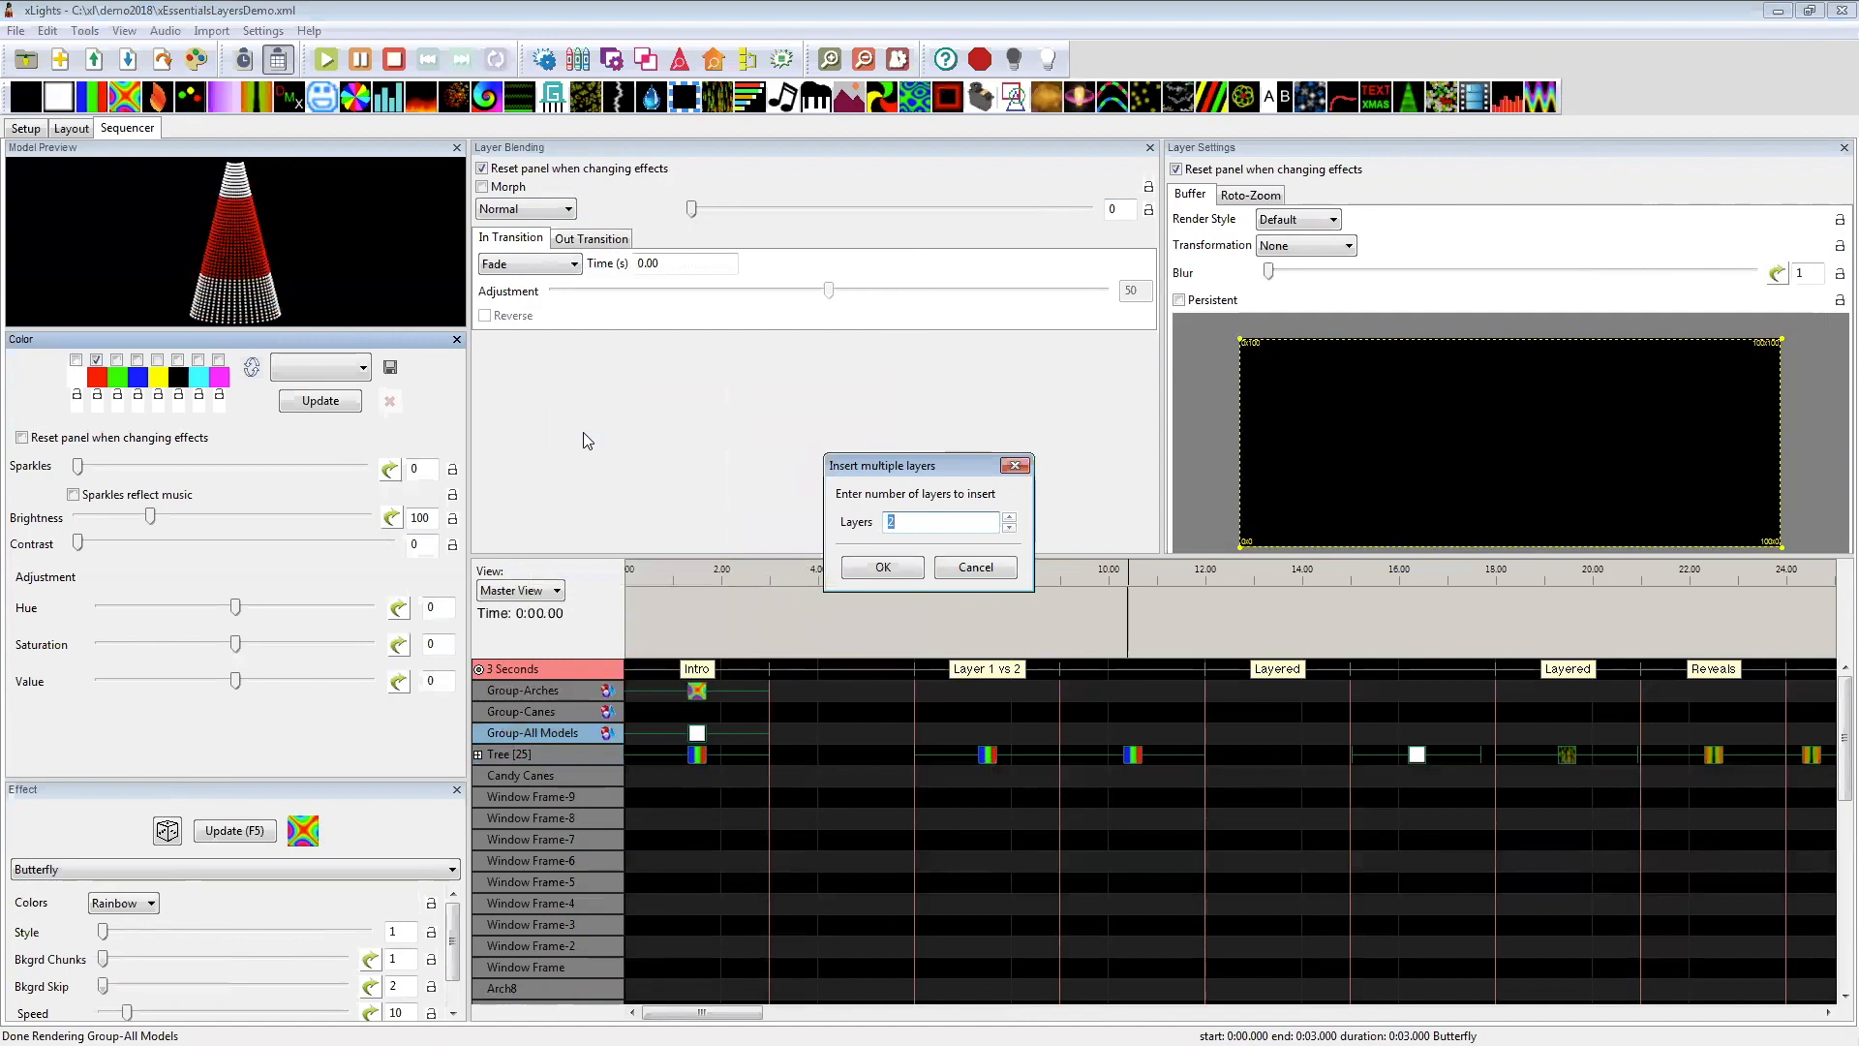
type("4")
key("Return")
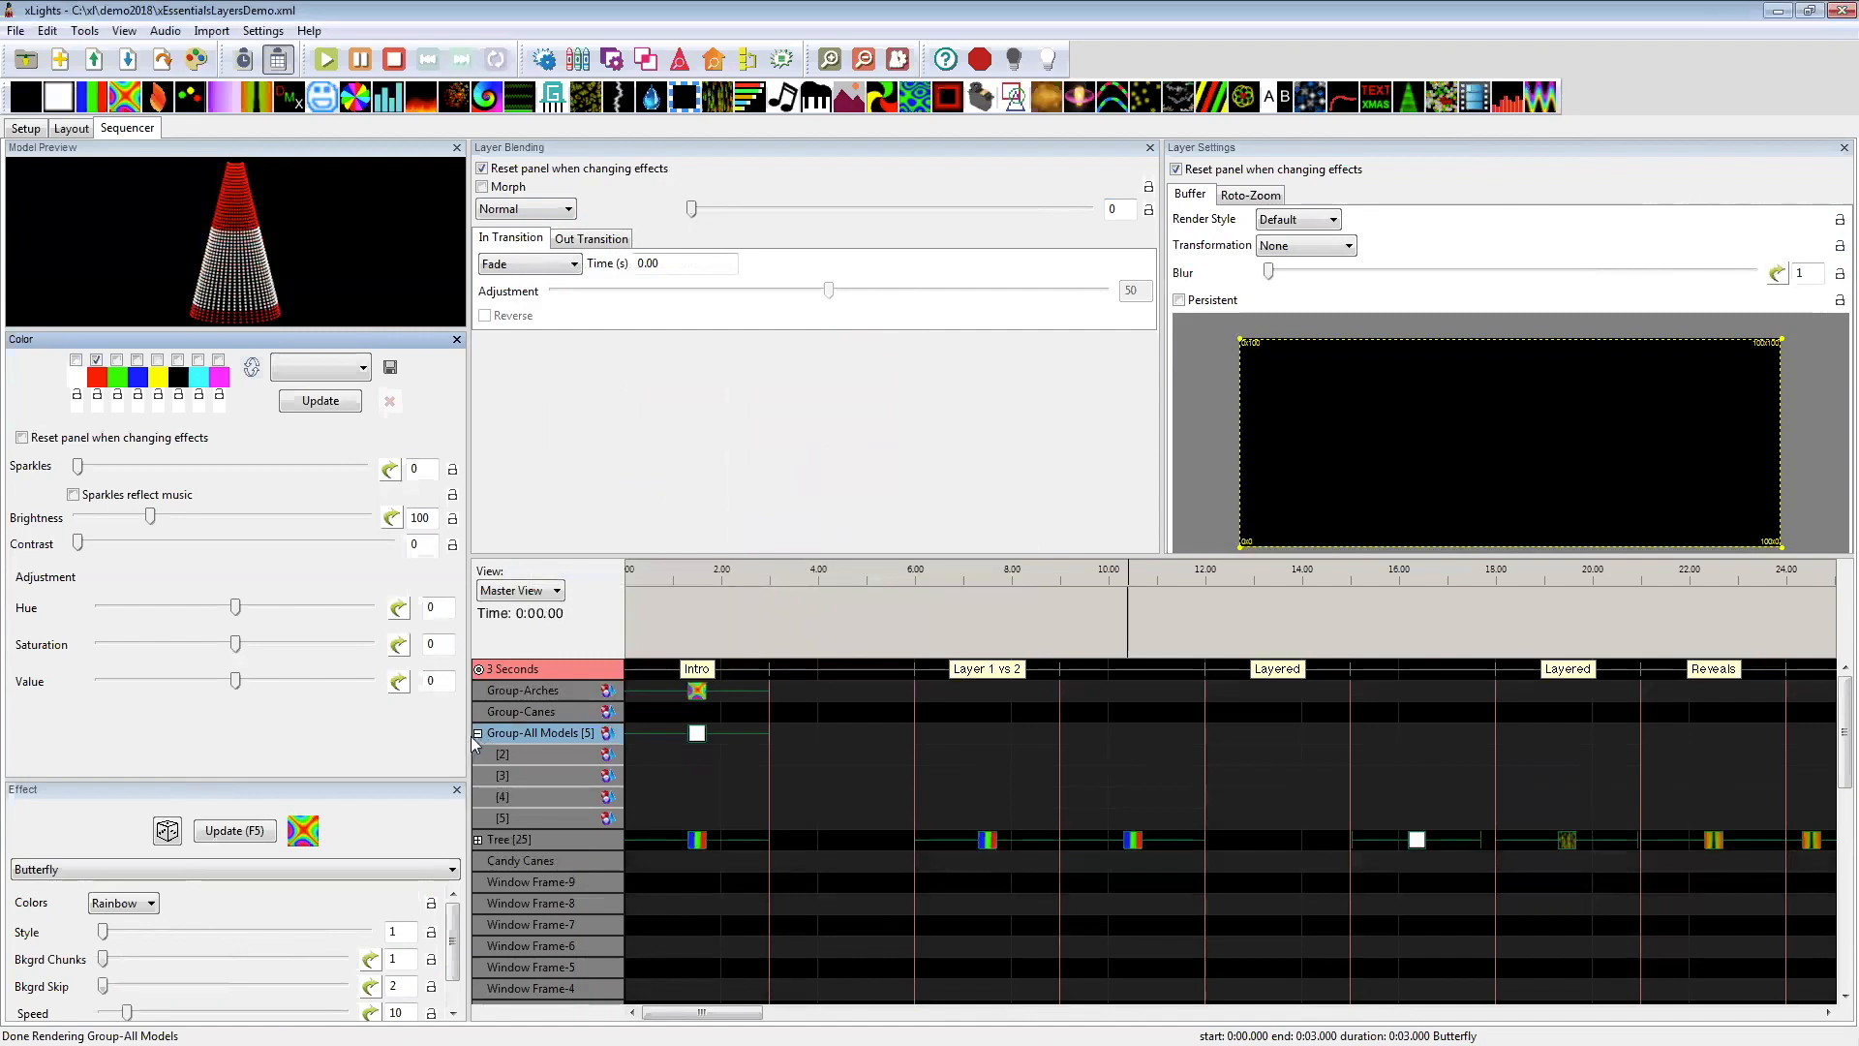
left_click(477, 733)
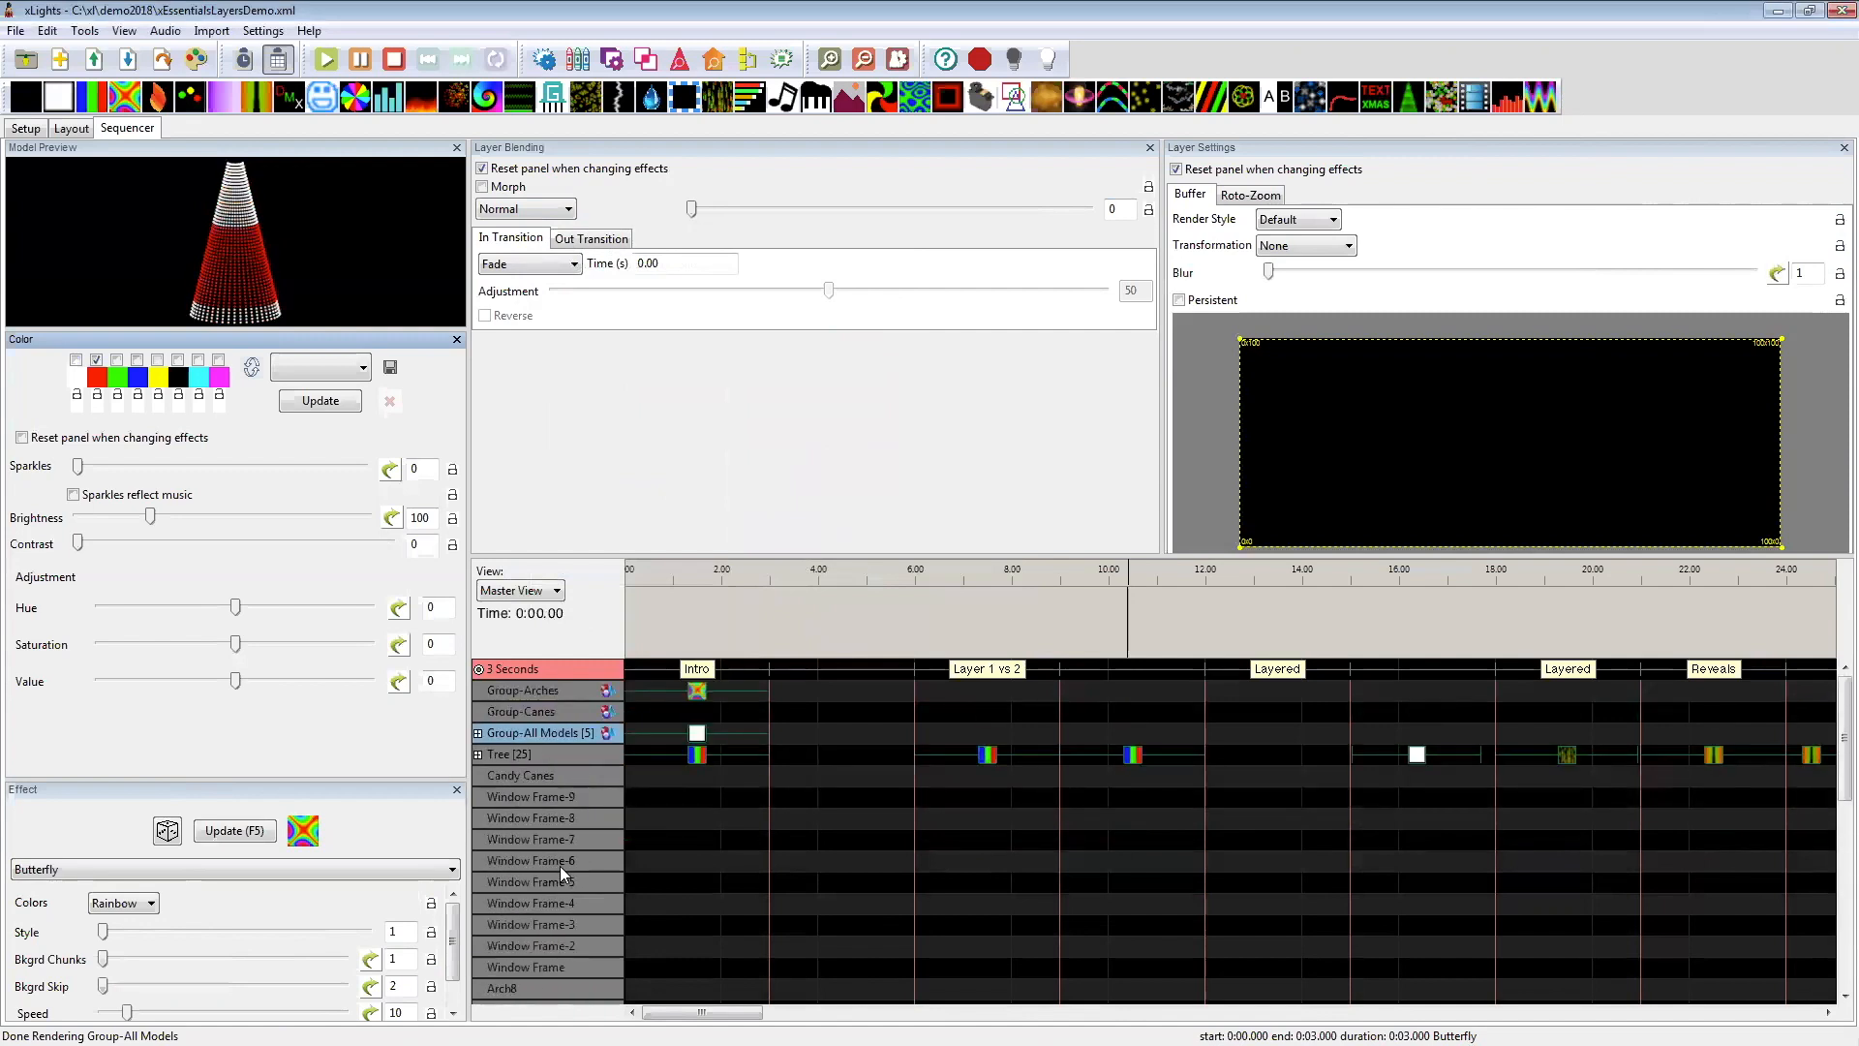
Step: Expand the Tree's layers and review the available layer blending modes
left_click(479, 755)
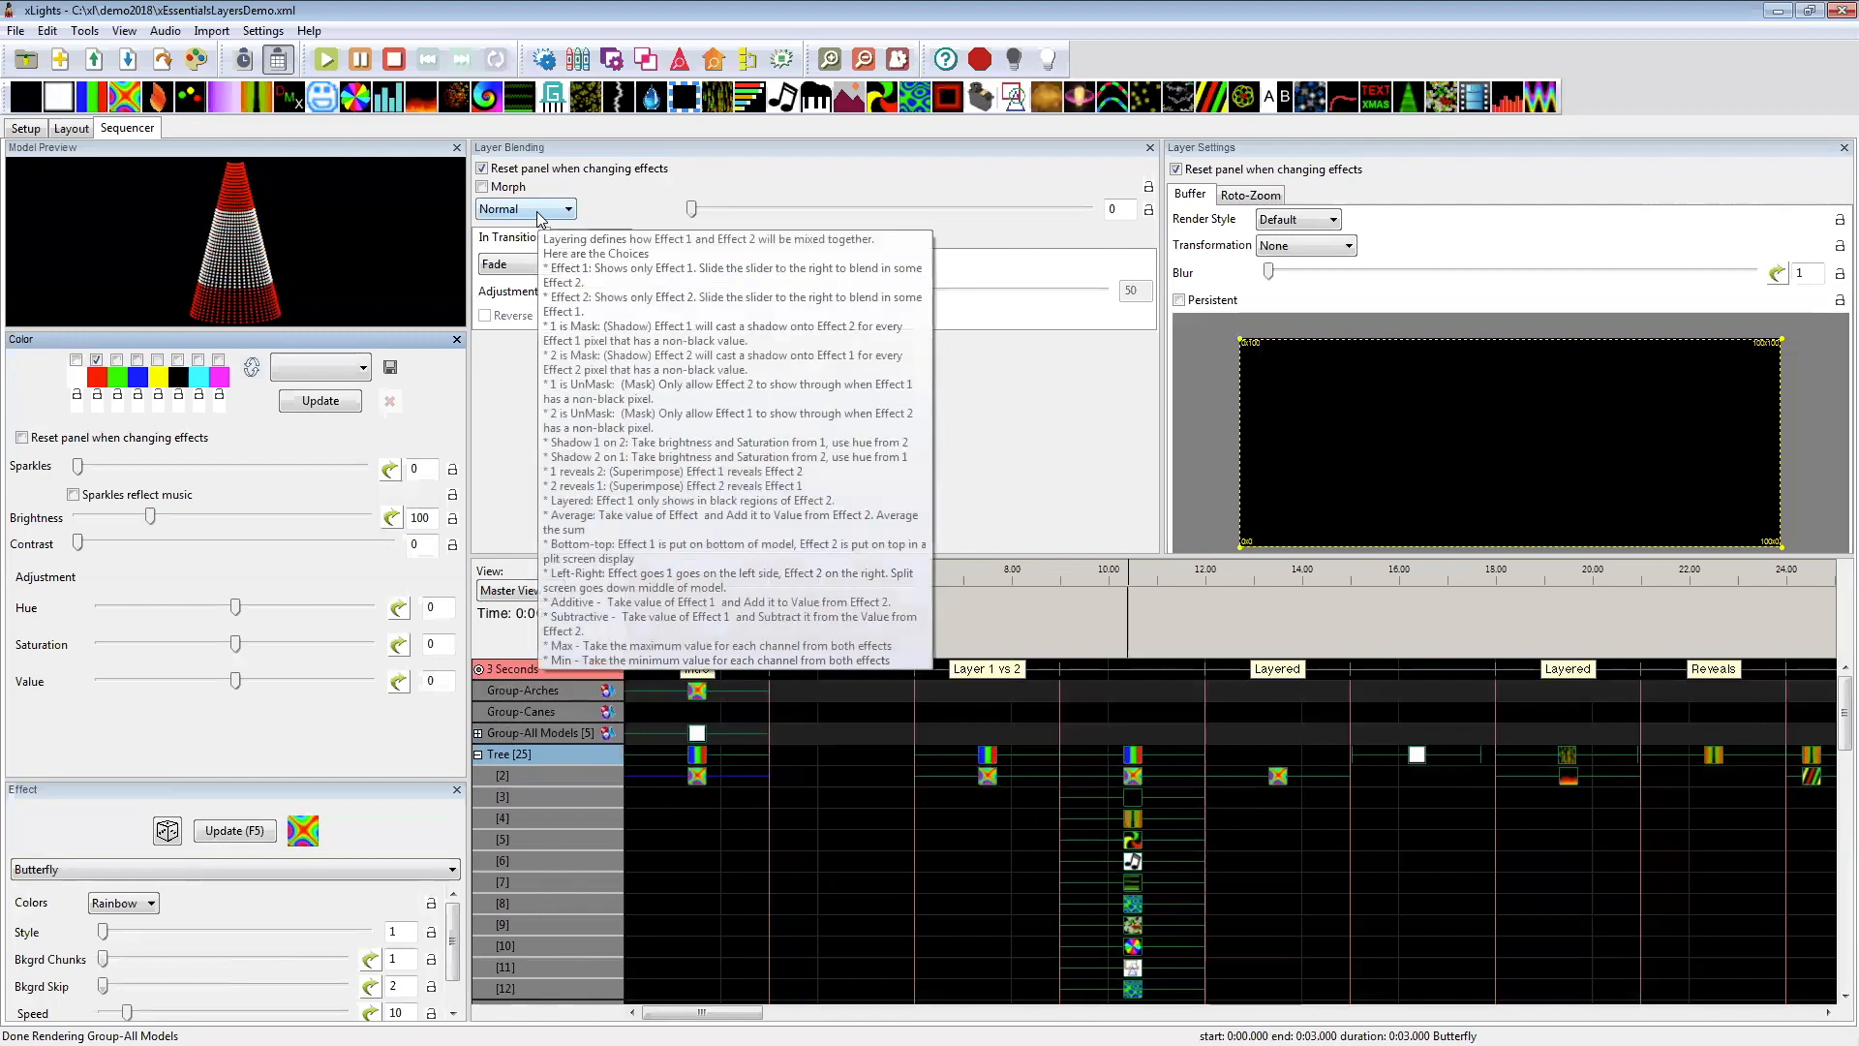
left_click(511, 215)
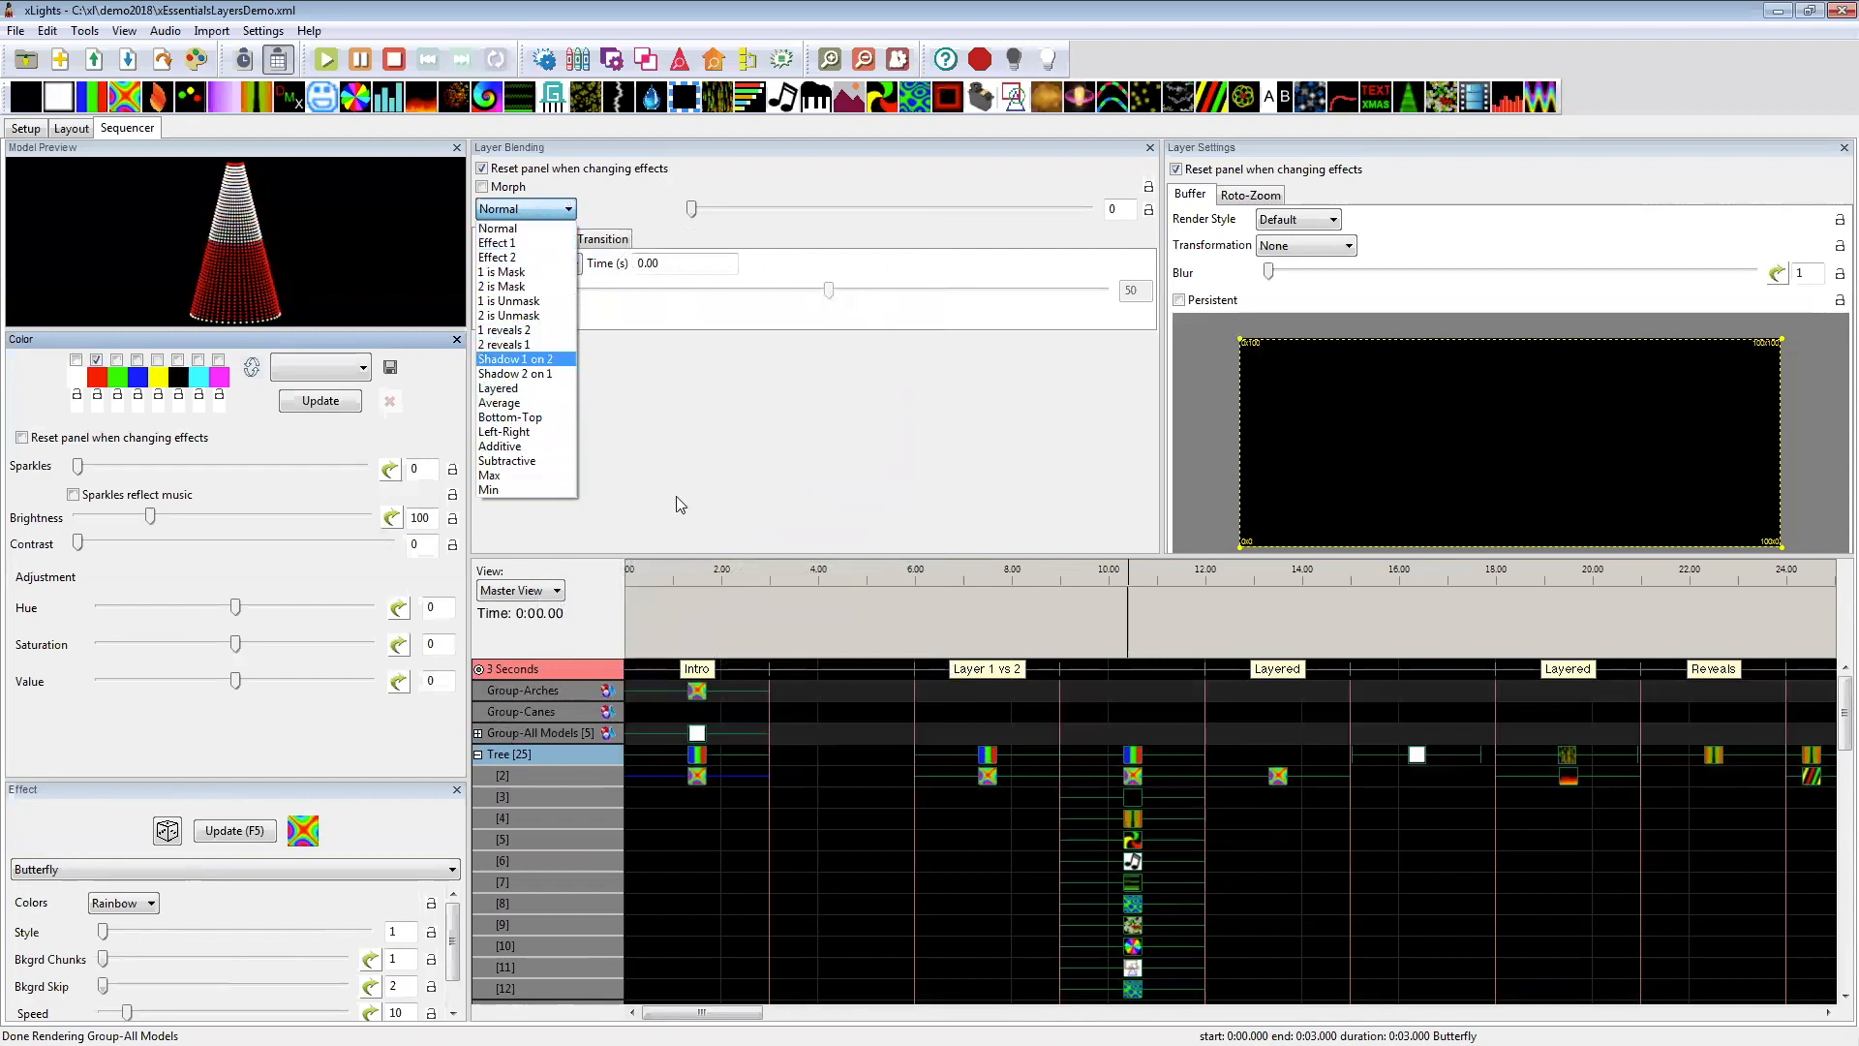
Step: Select the Tree's Bars effect at 6–9 seconds and dock the Color panel between Layer Blending and Layer Settings
left_click(982, 761)
left_click(990, 760)
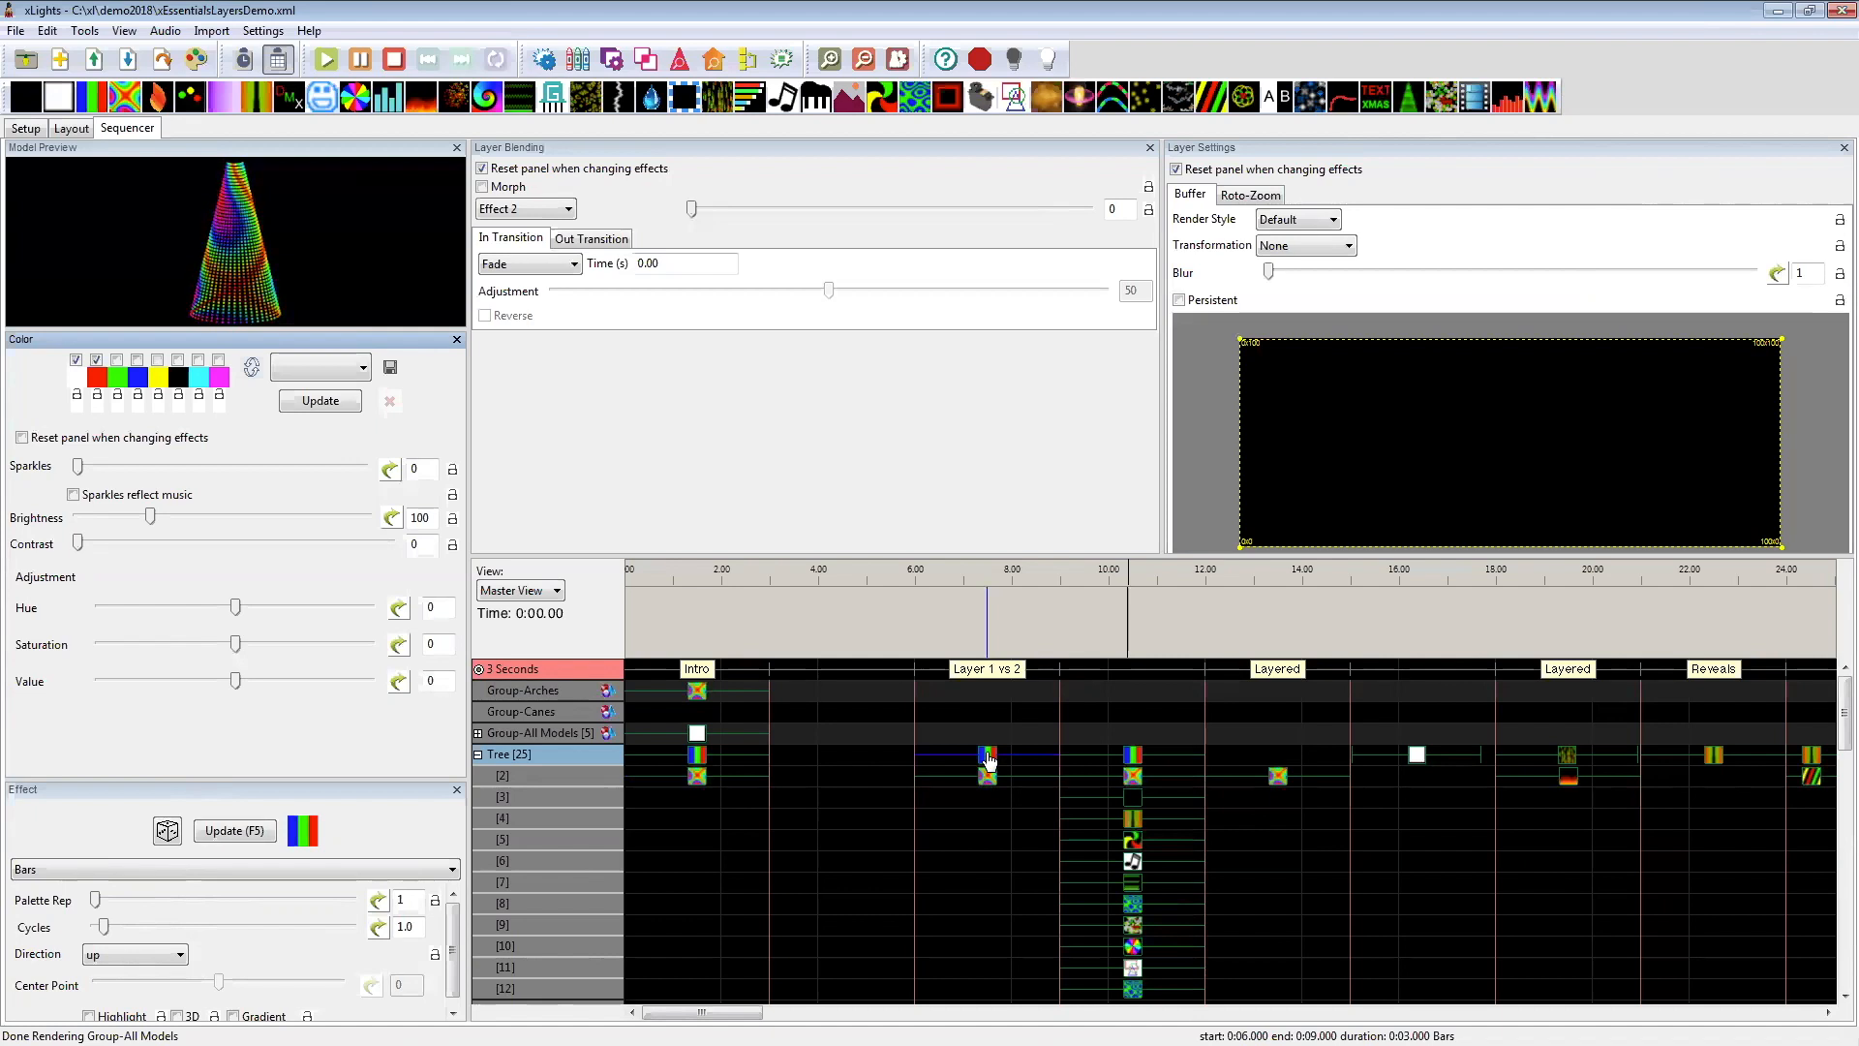
left_click(988, 761)
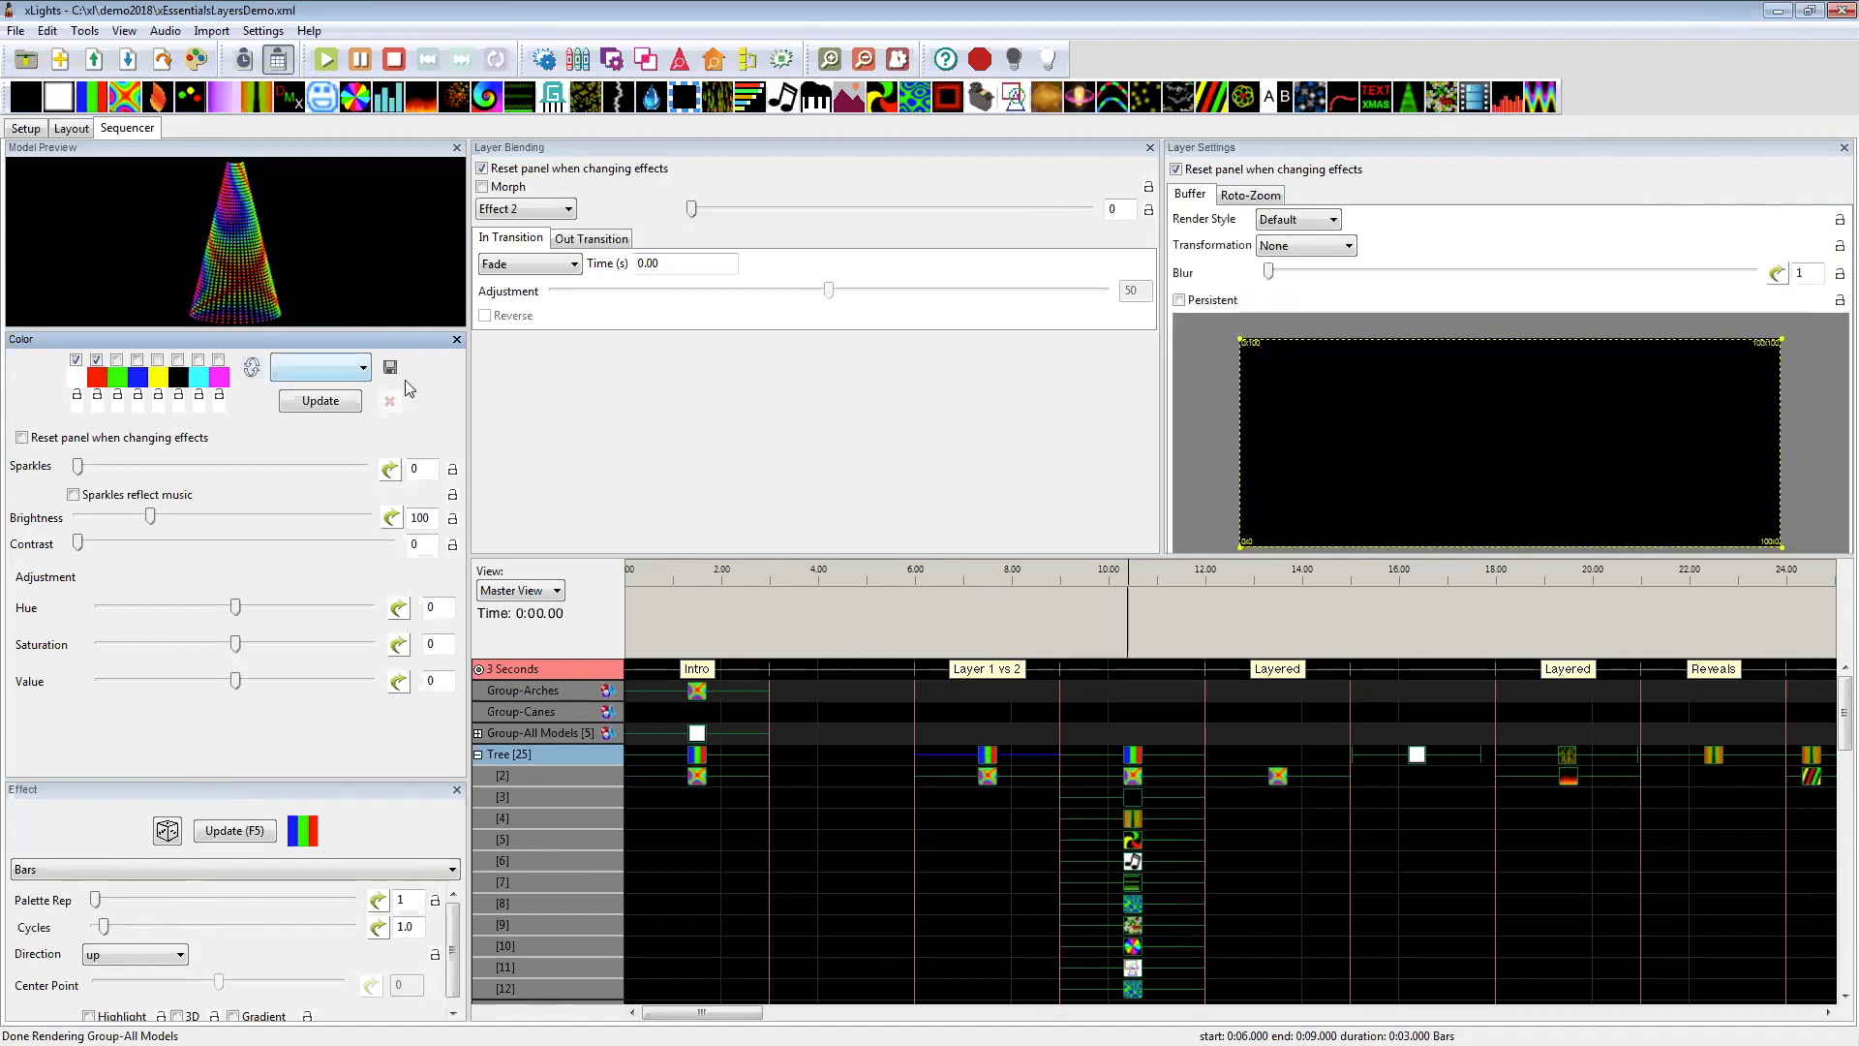
left_click_drag(374, 338, 877, 219)
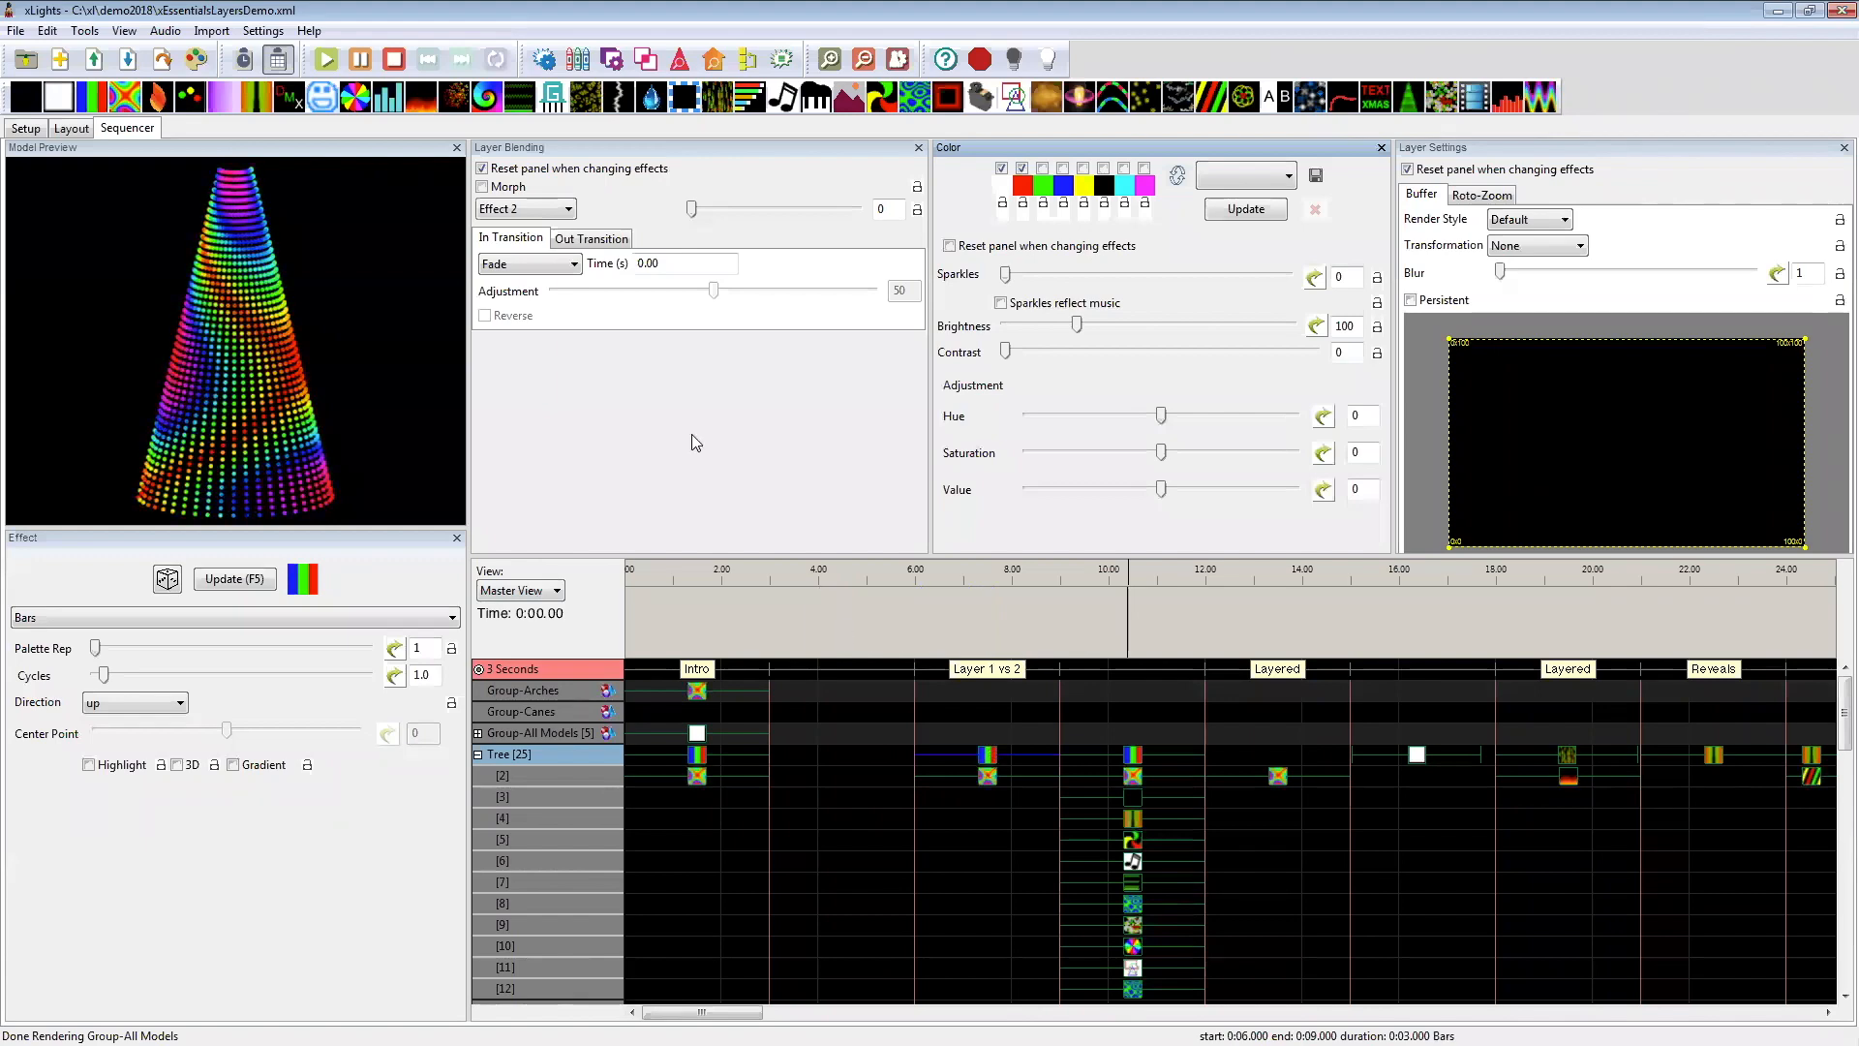
Step: Try the Effect 1 blending mode on the Tree's Bars effect at 6–9 seconds, and set it back to Effect 2
mouse_move(510, 215)
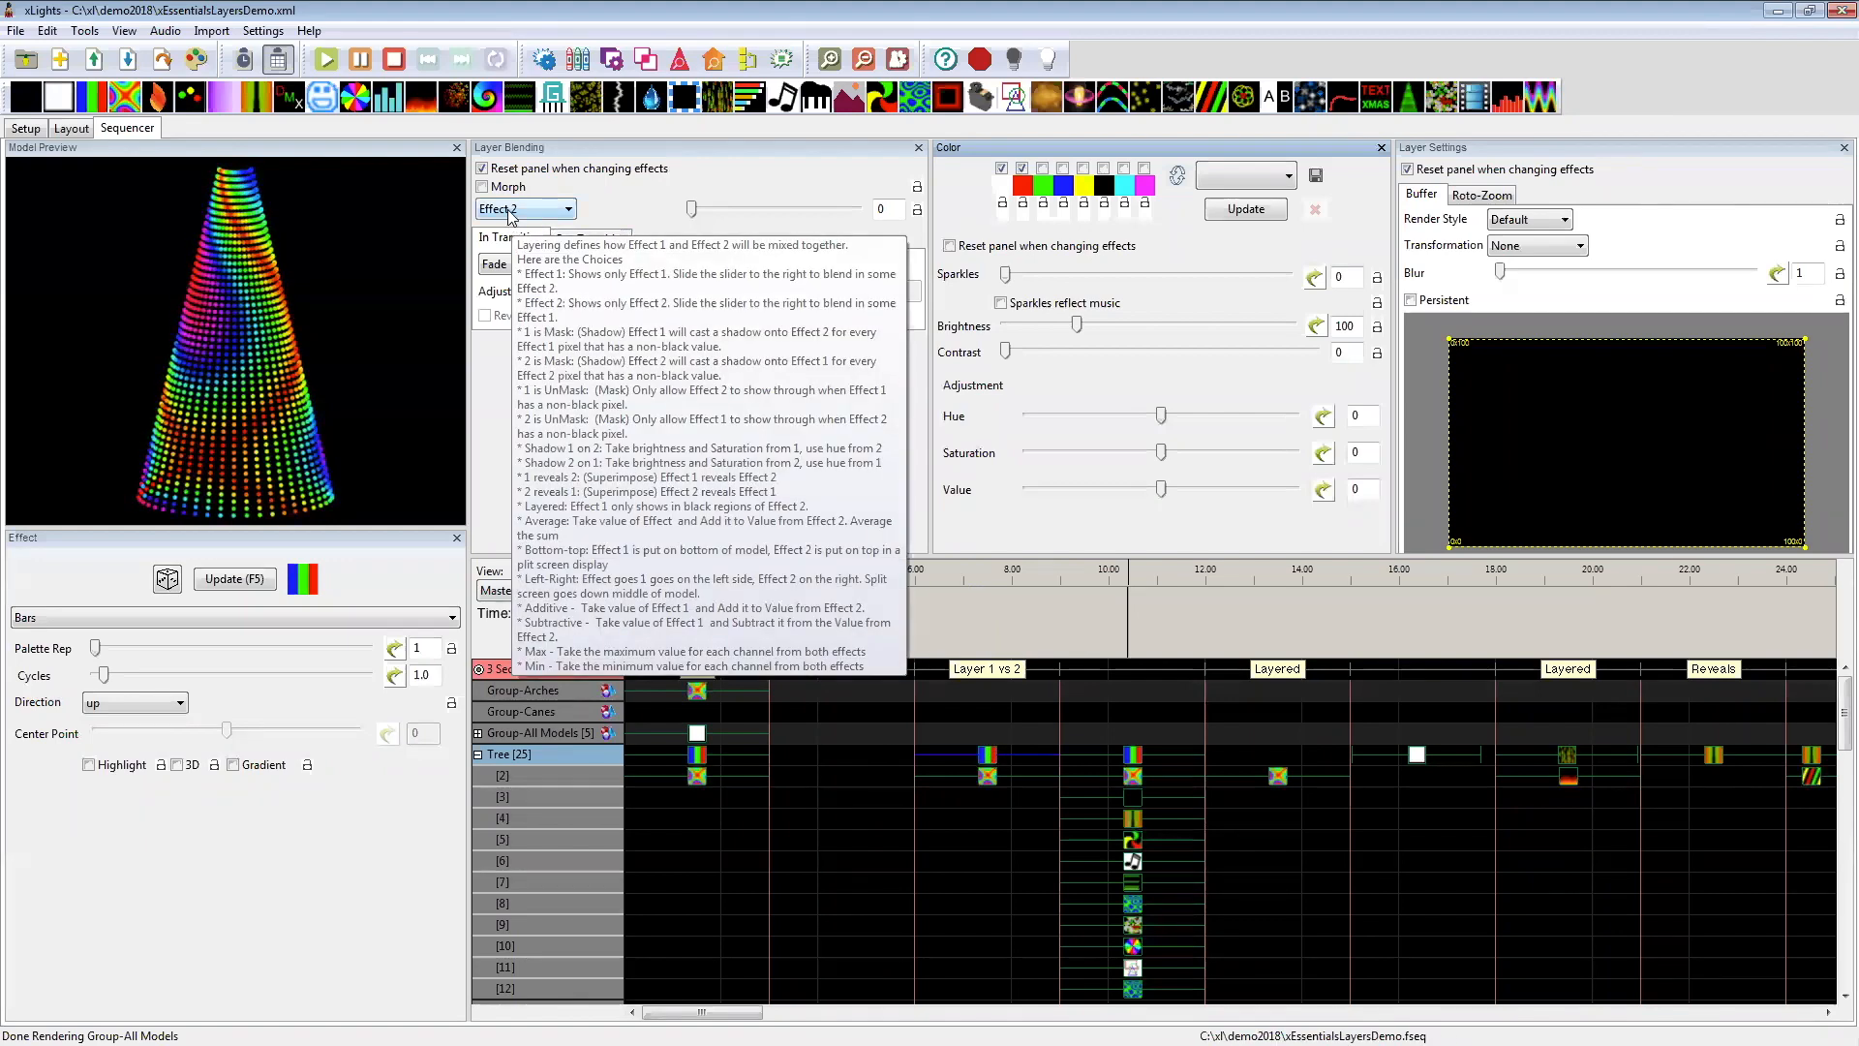
left_click(510, 211)
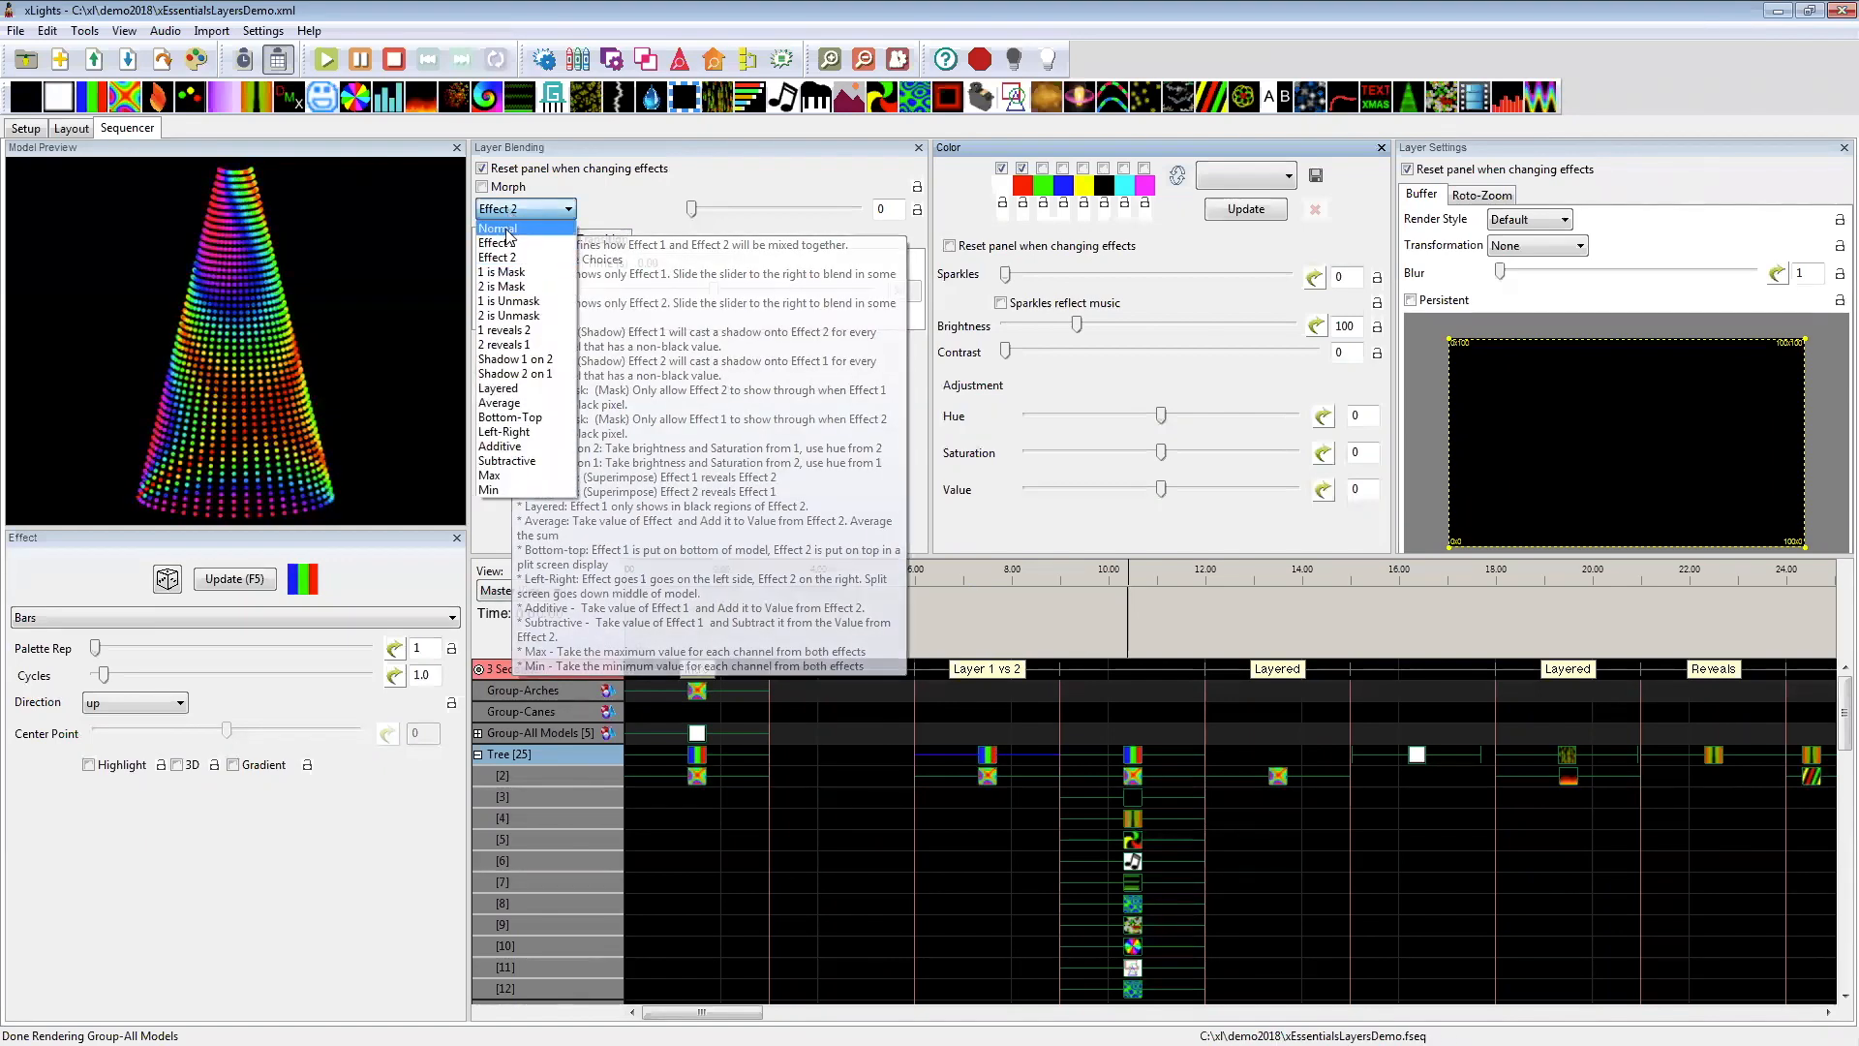
left_click(508, 245)
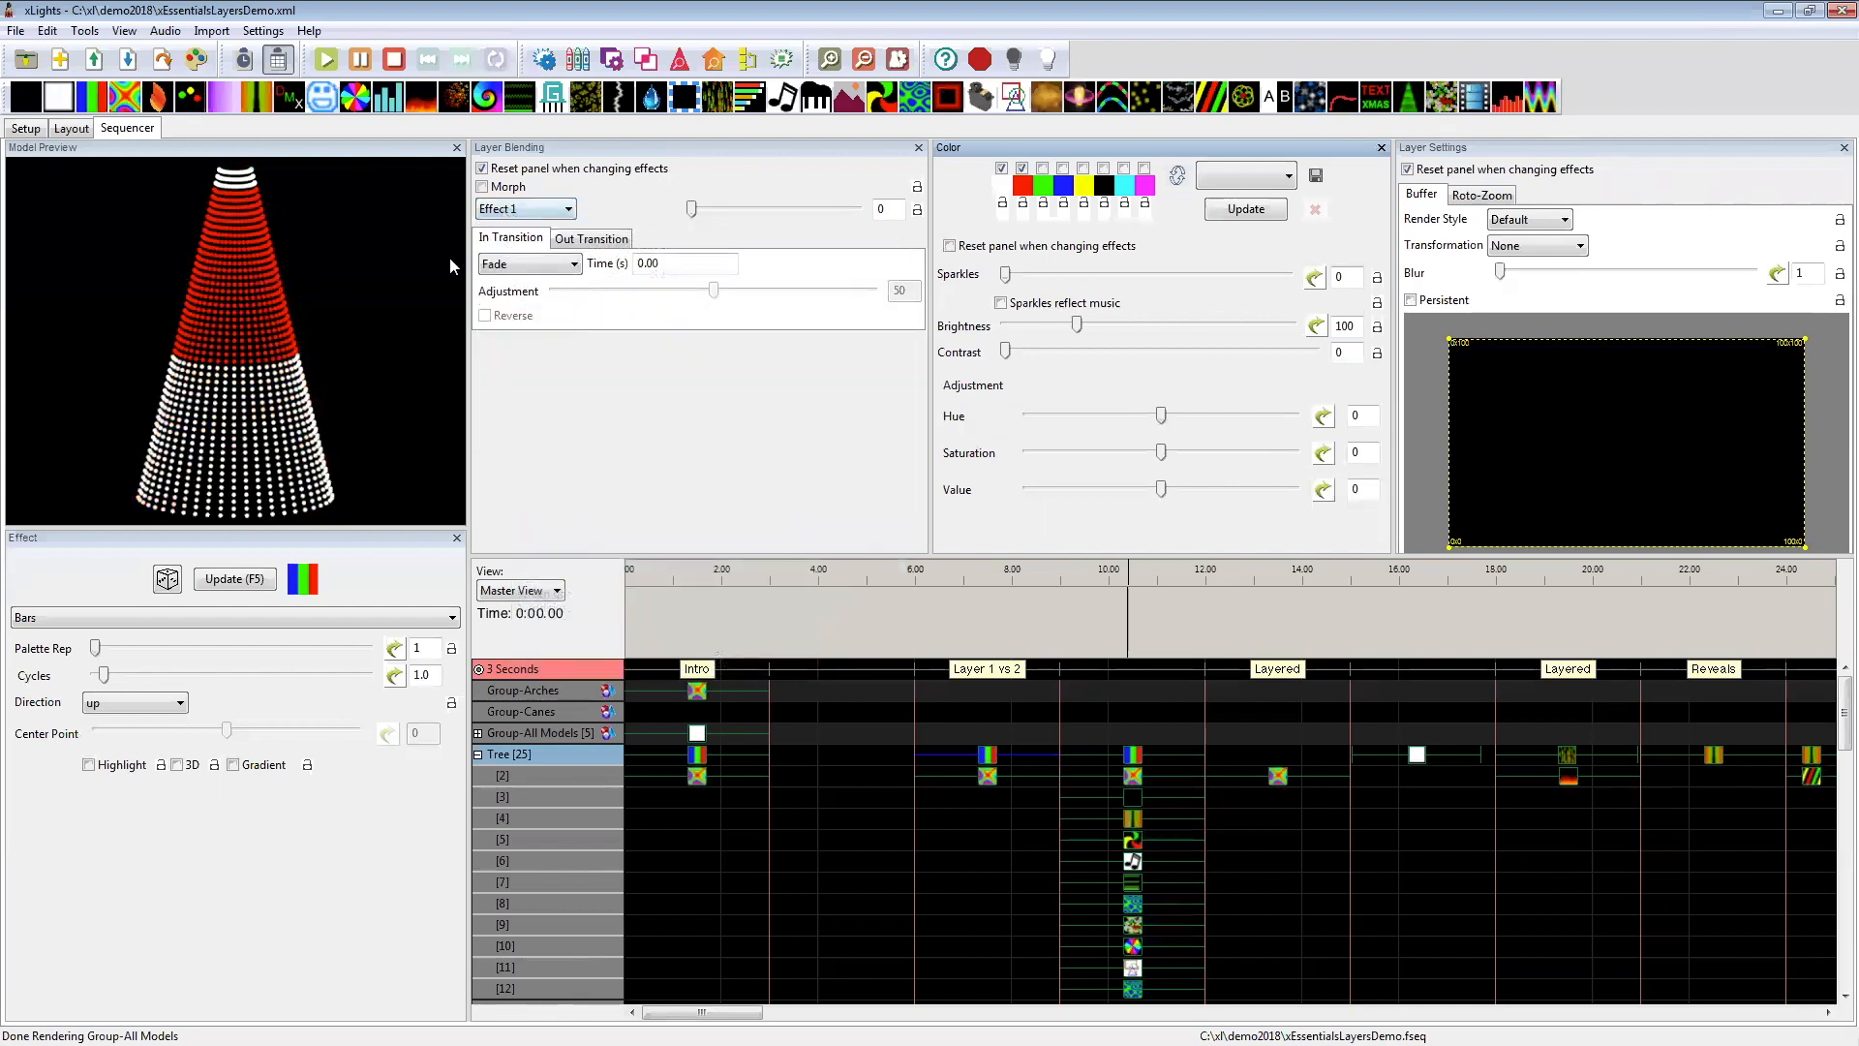
left_click(499, 211)
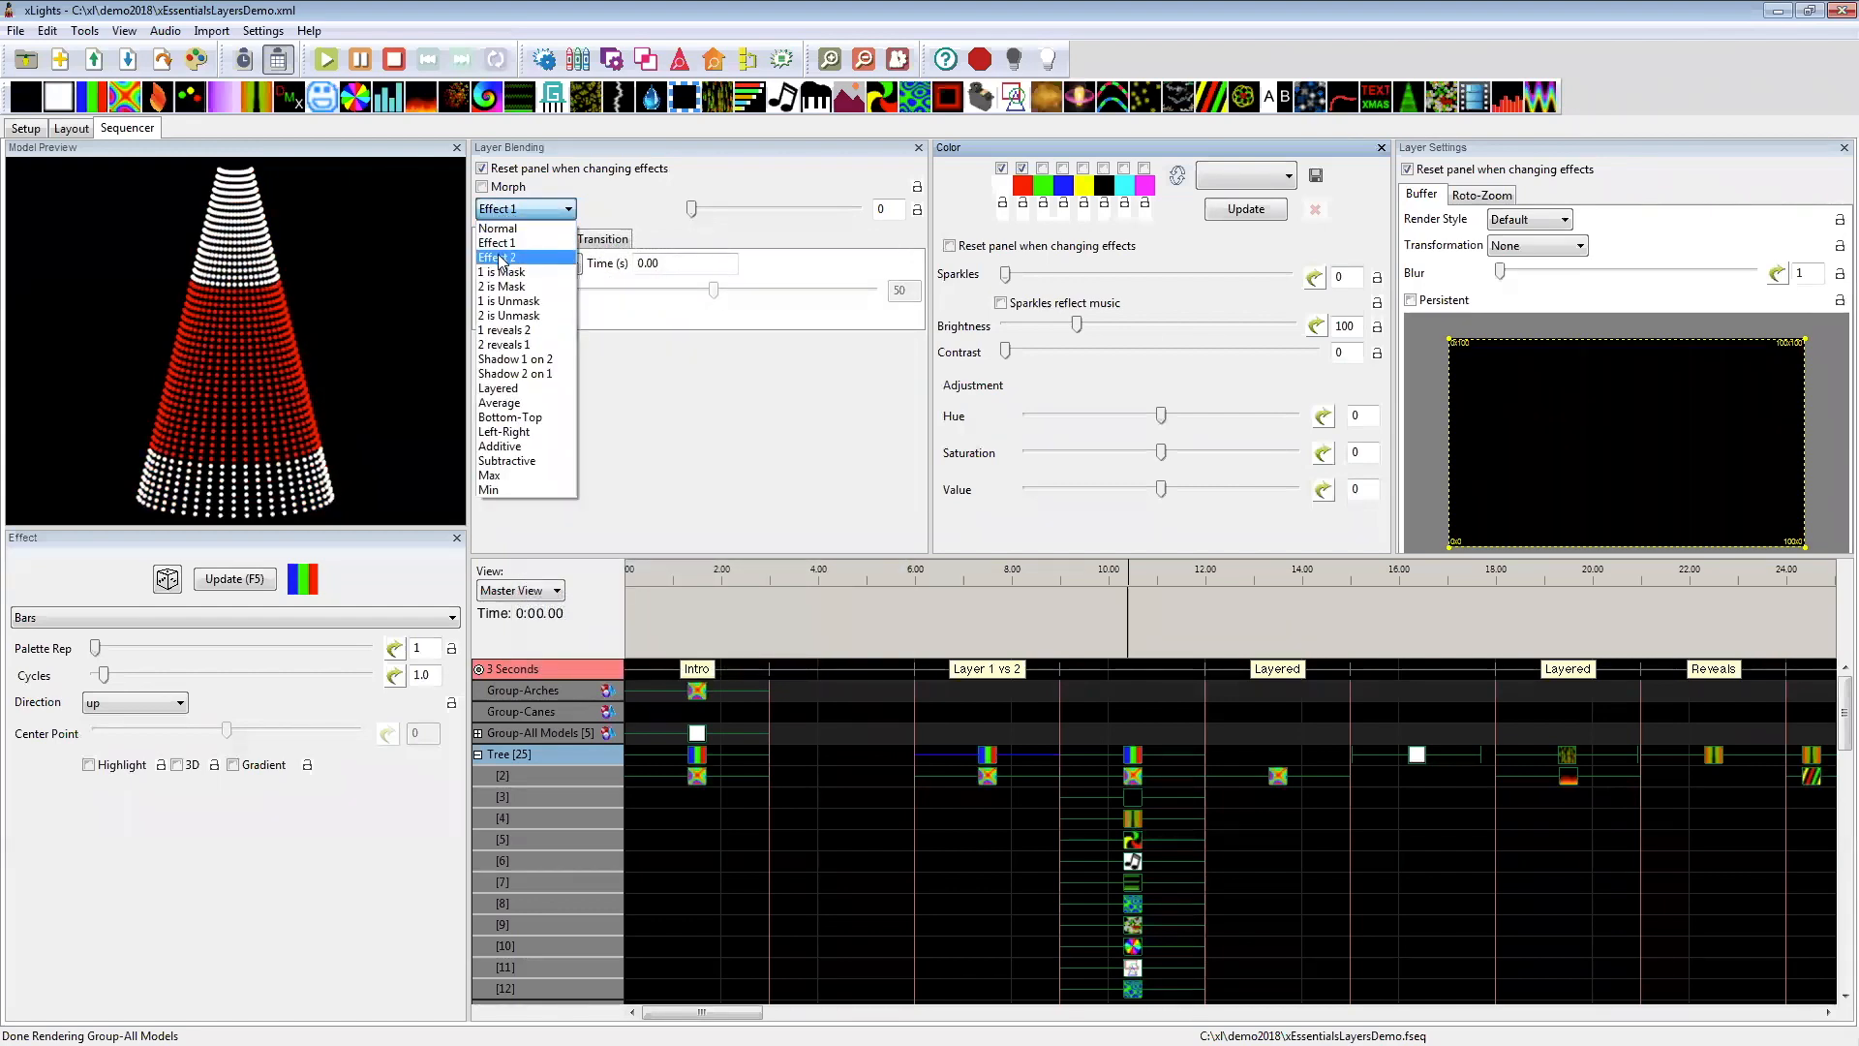
left_click(508, 257)
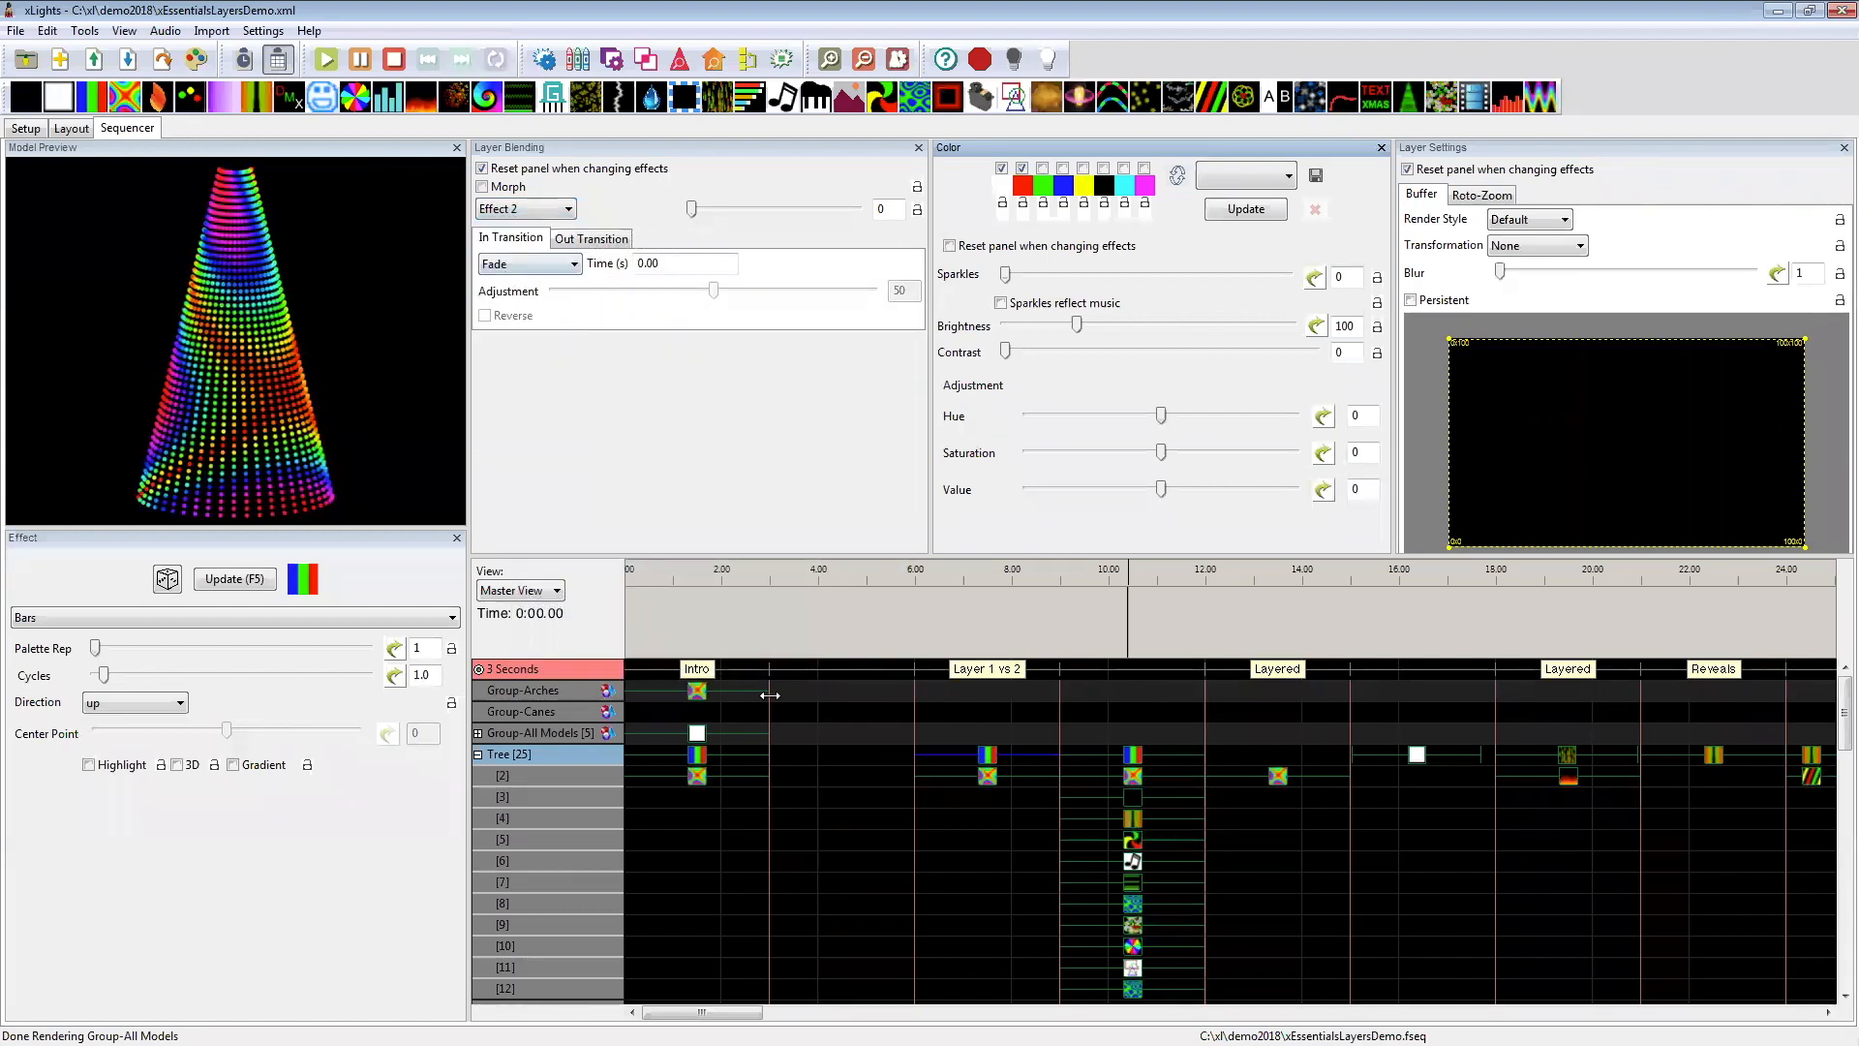
Step: On the Tree's layer 2 Butterfly at 6–9 seconds, try the Effect 2 blending mode and settle on Effect 1
left_click(992, 780)
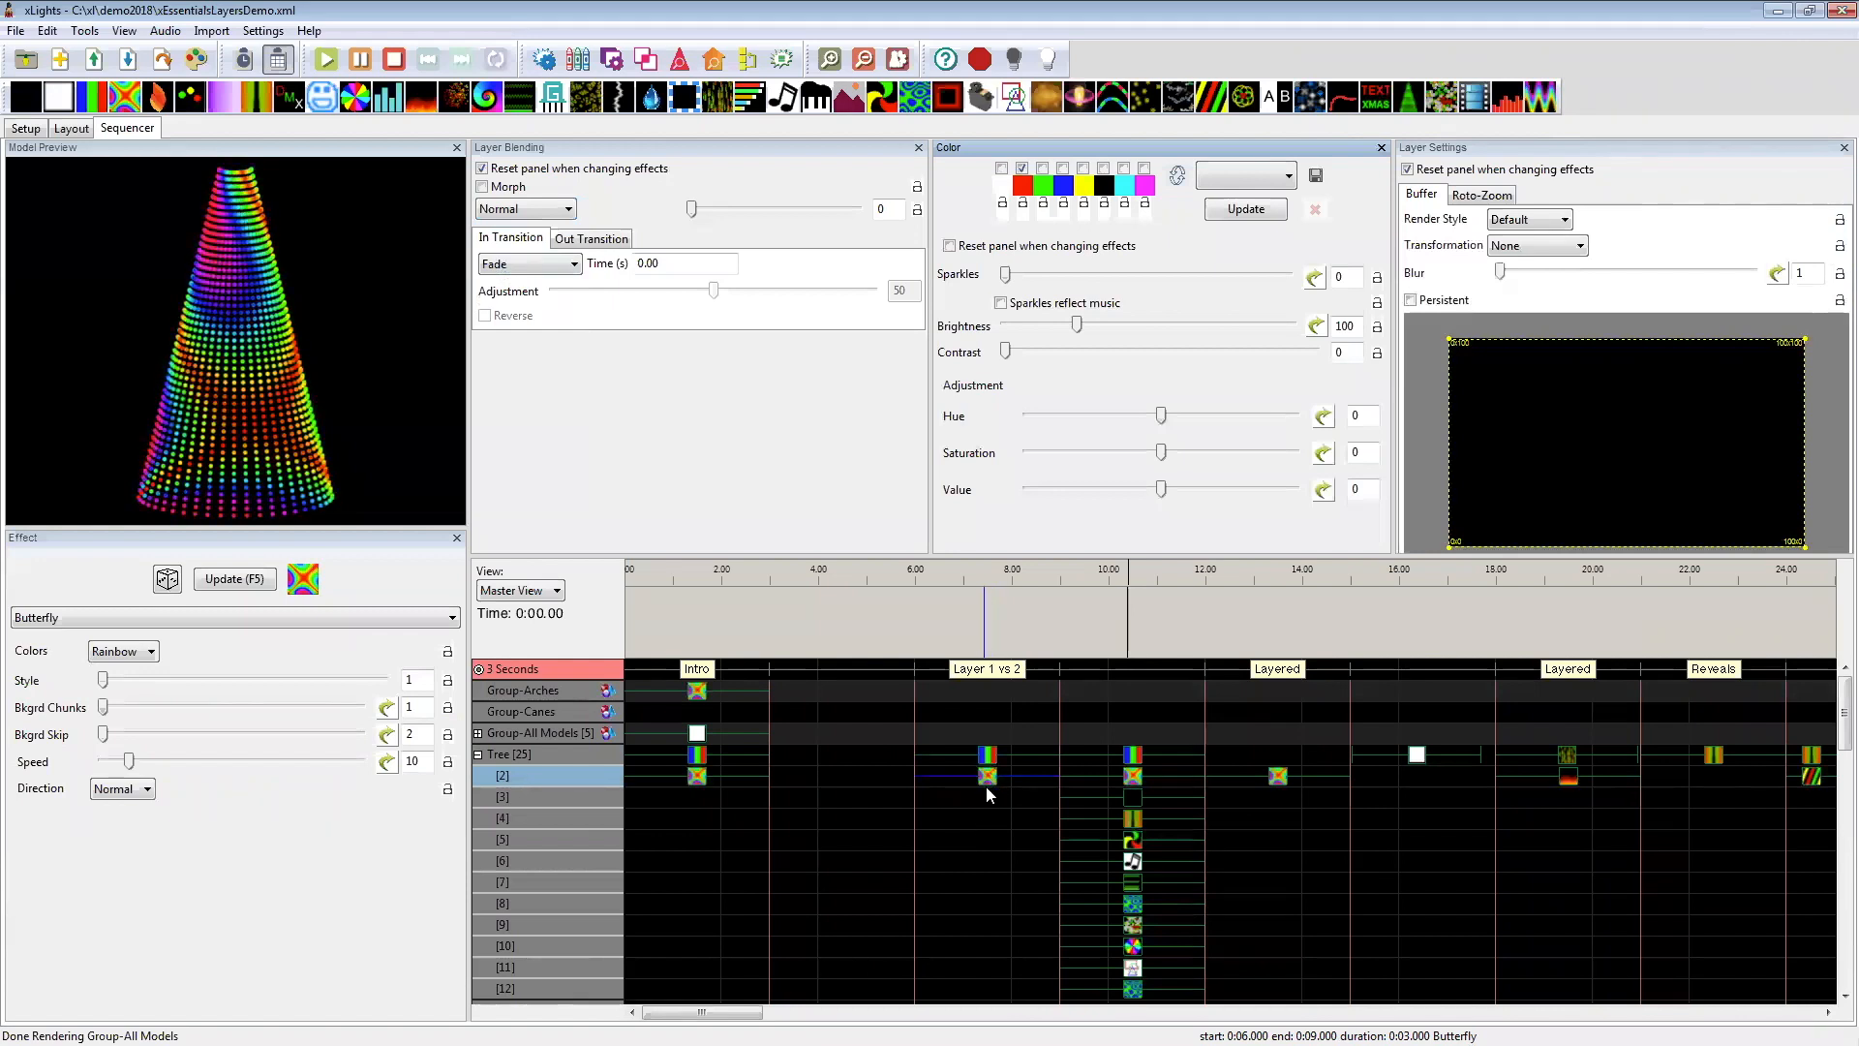
left_click(542, 209)
left_click(534, 255)
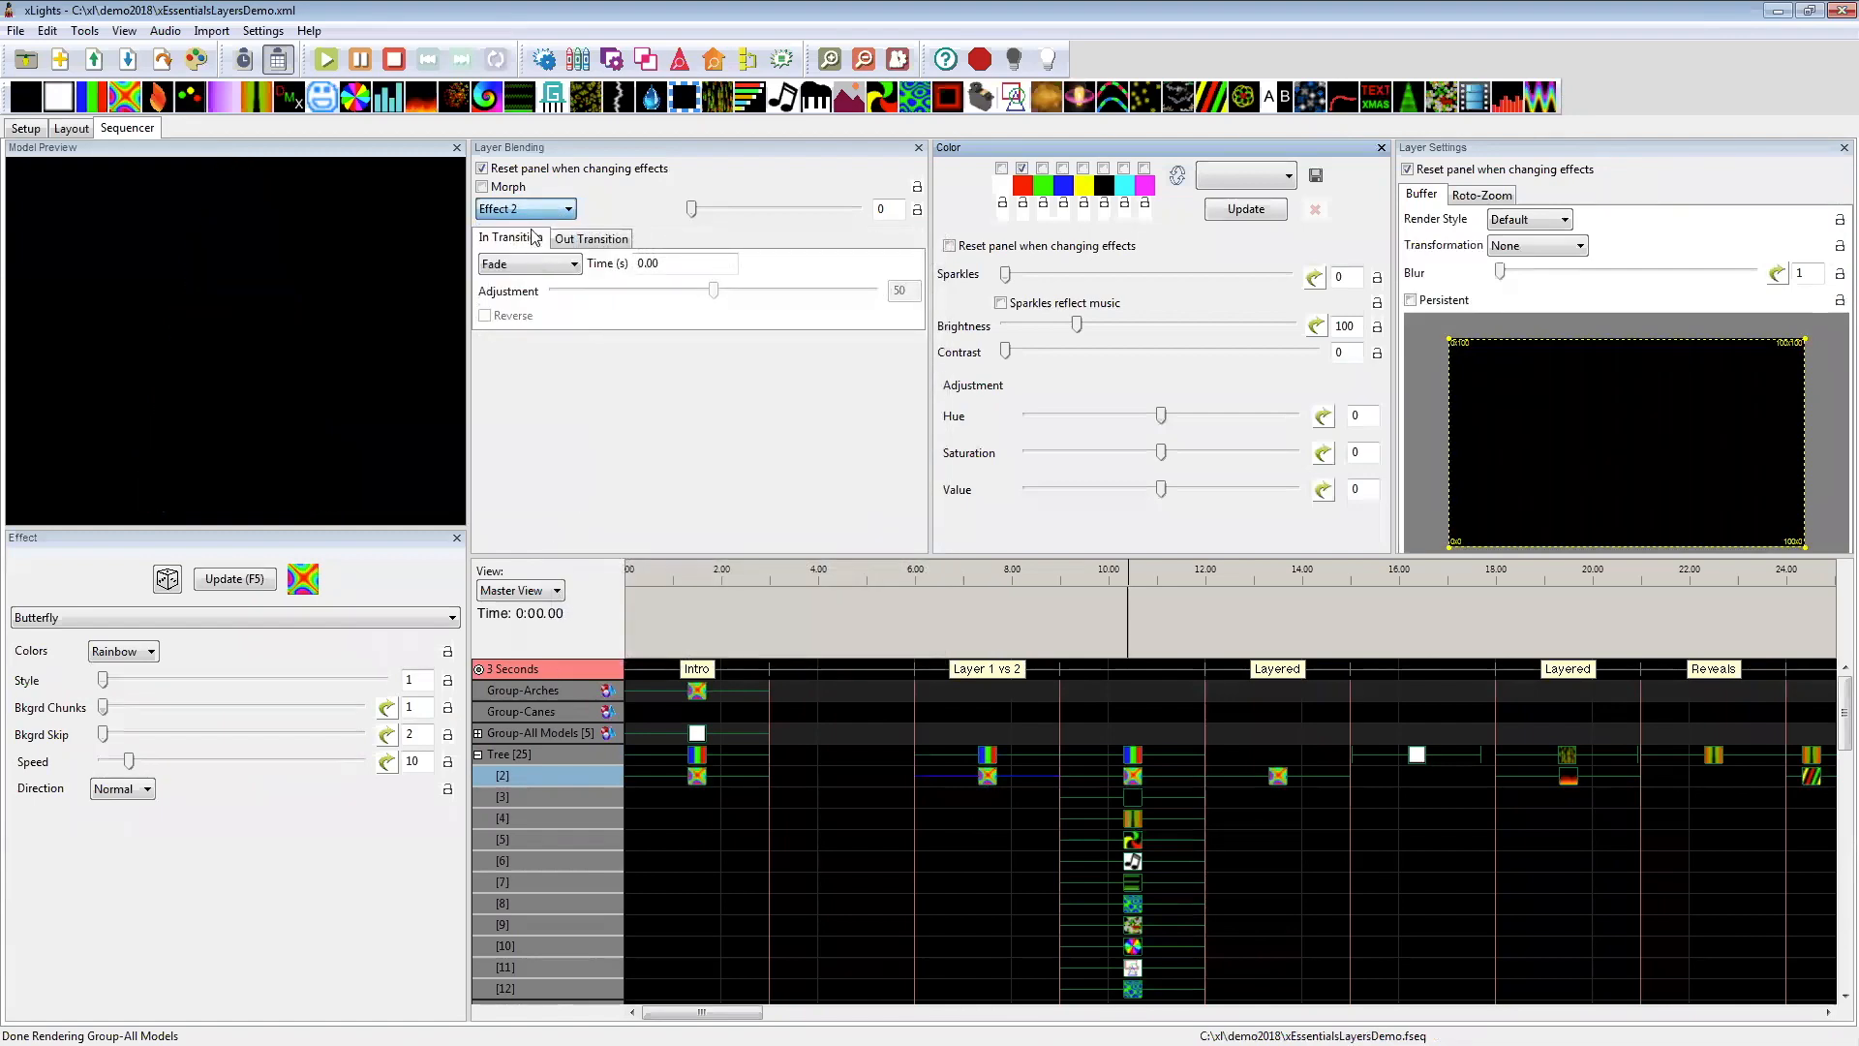
left_click(542, 209)
left_click(523, 242)
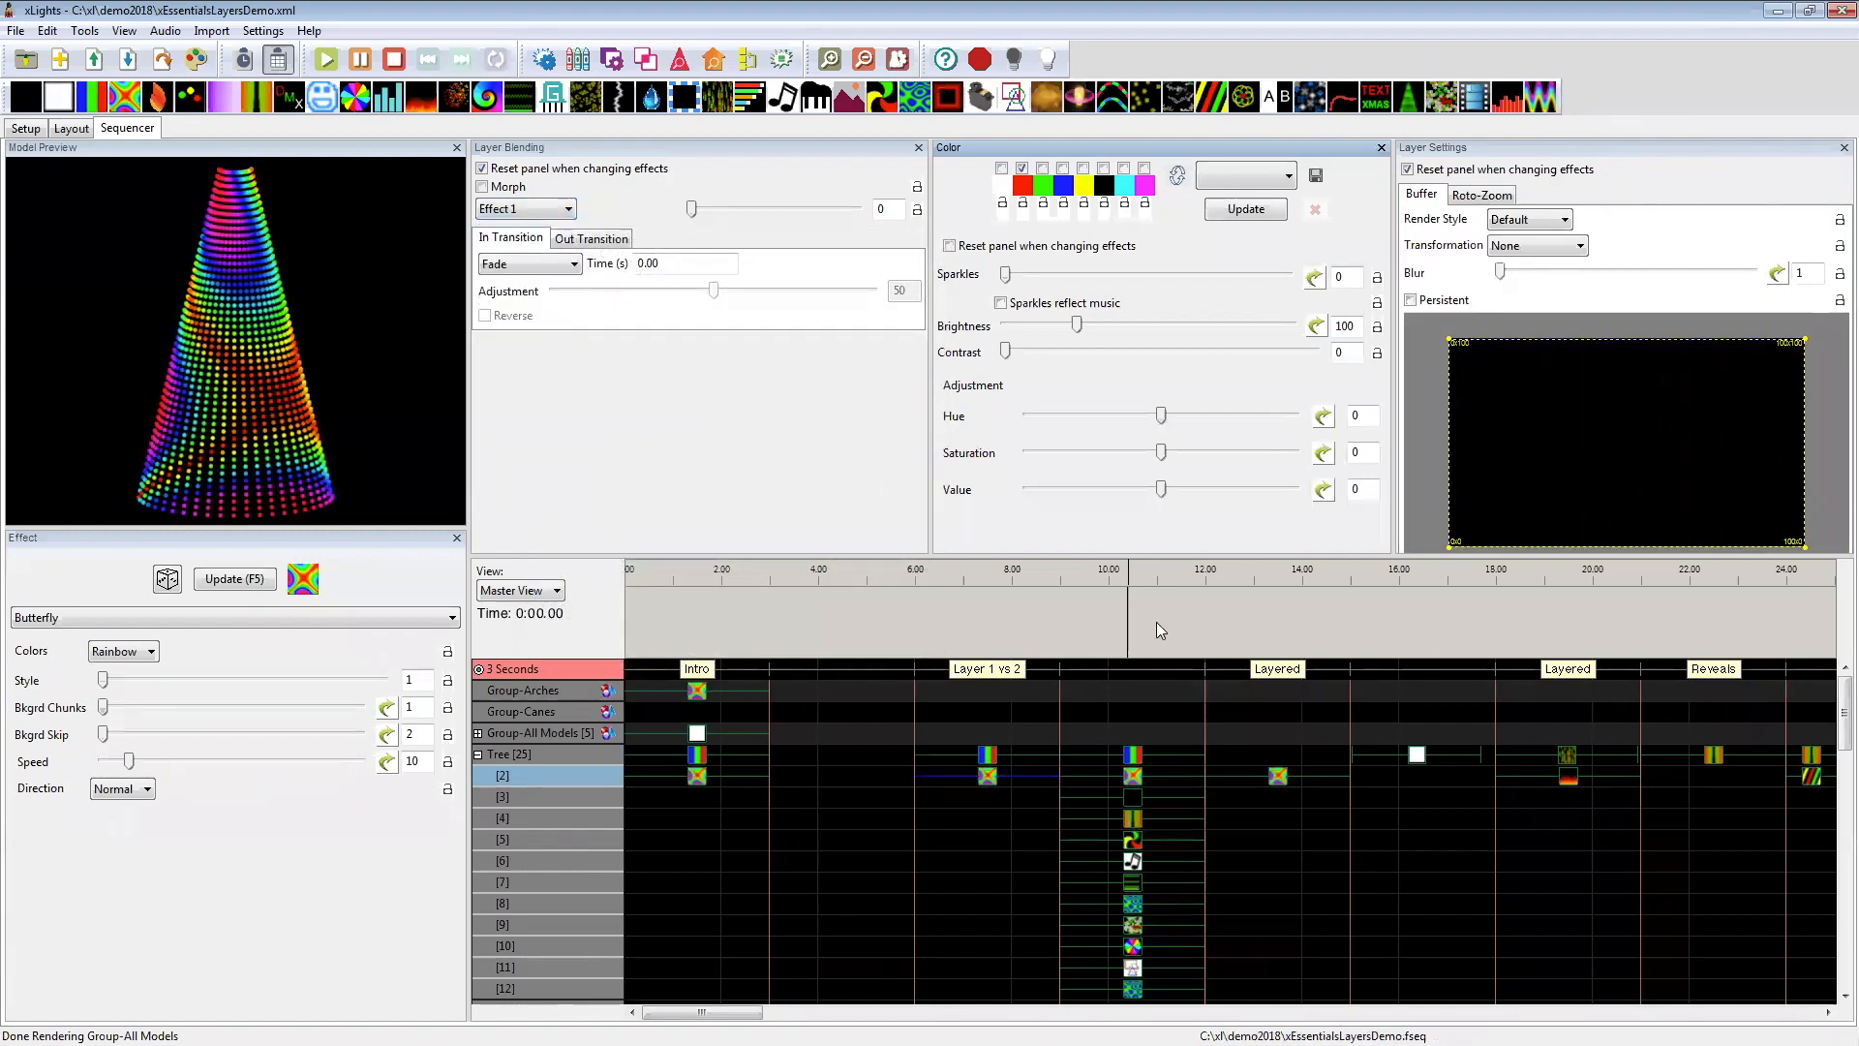
Step: Set the layer 2 Butterfly on the Tree at 6–9 seconds to the Effect 2 blending mode
left_click(986, 778)
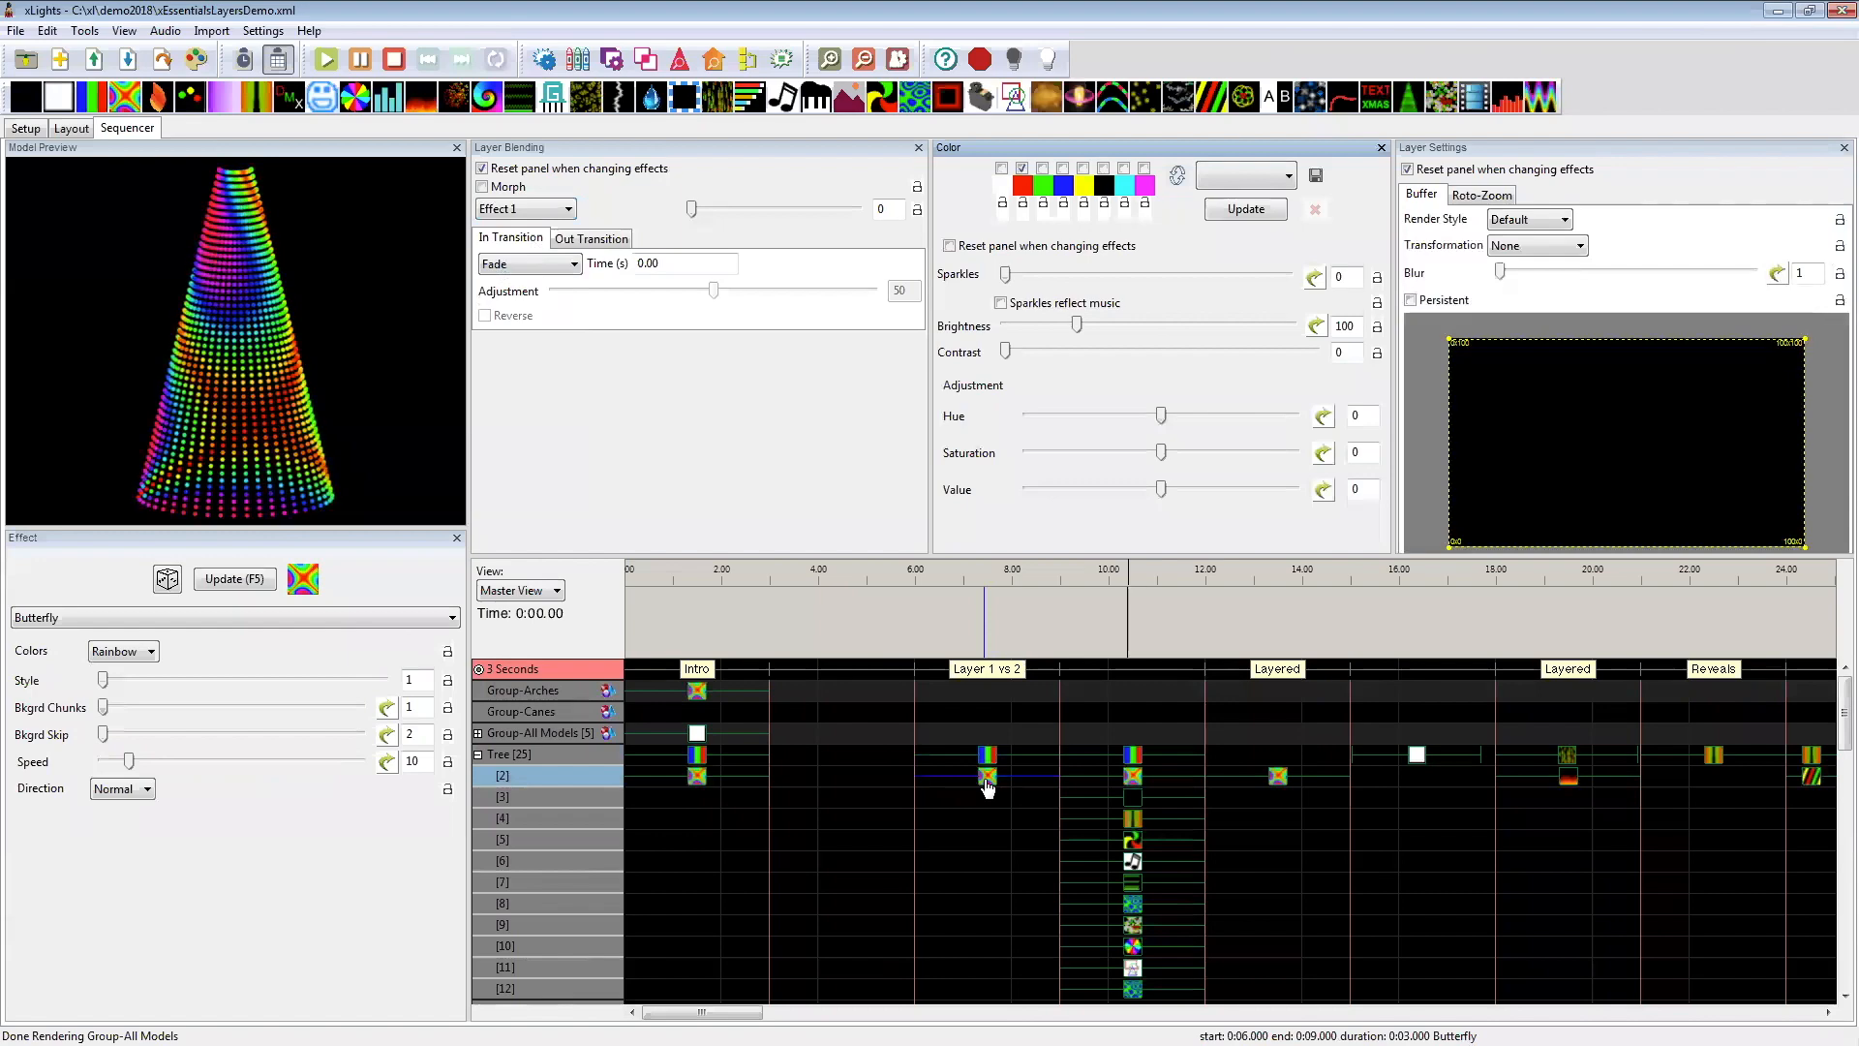
left_click(989, 781)
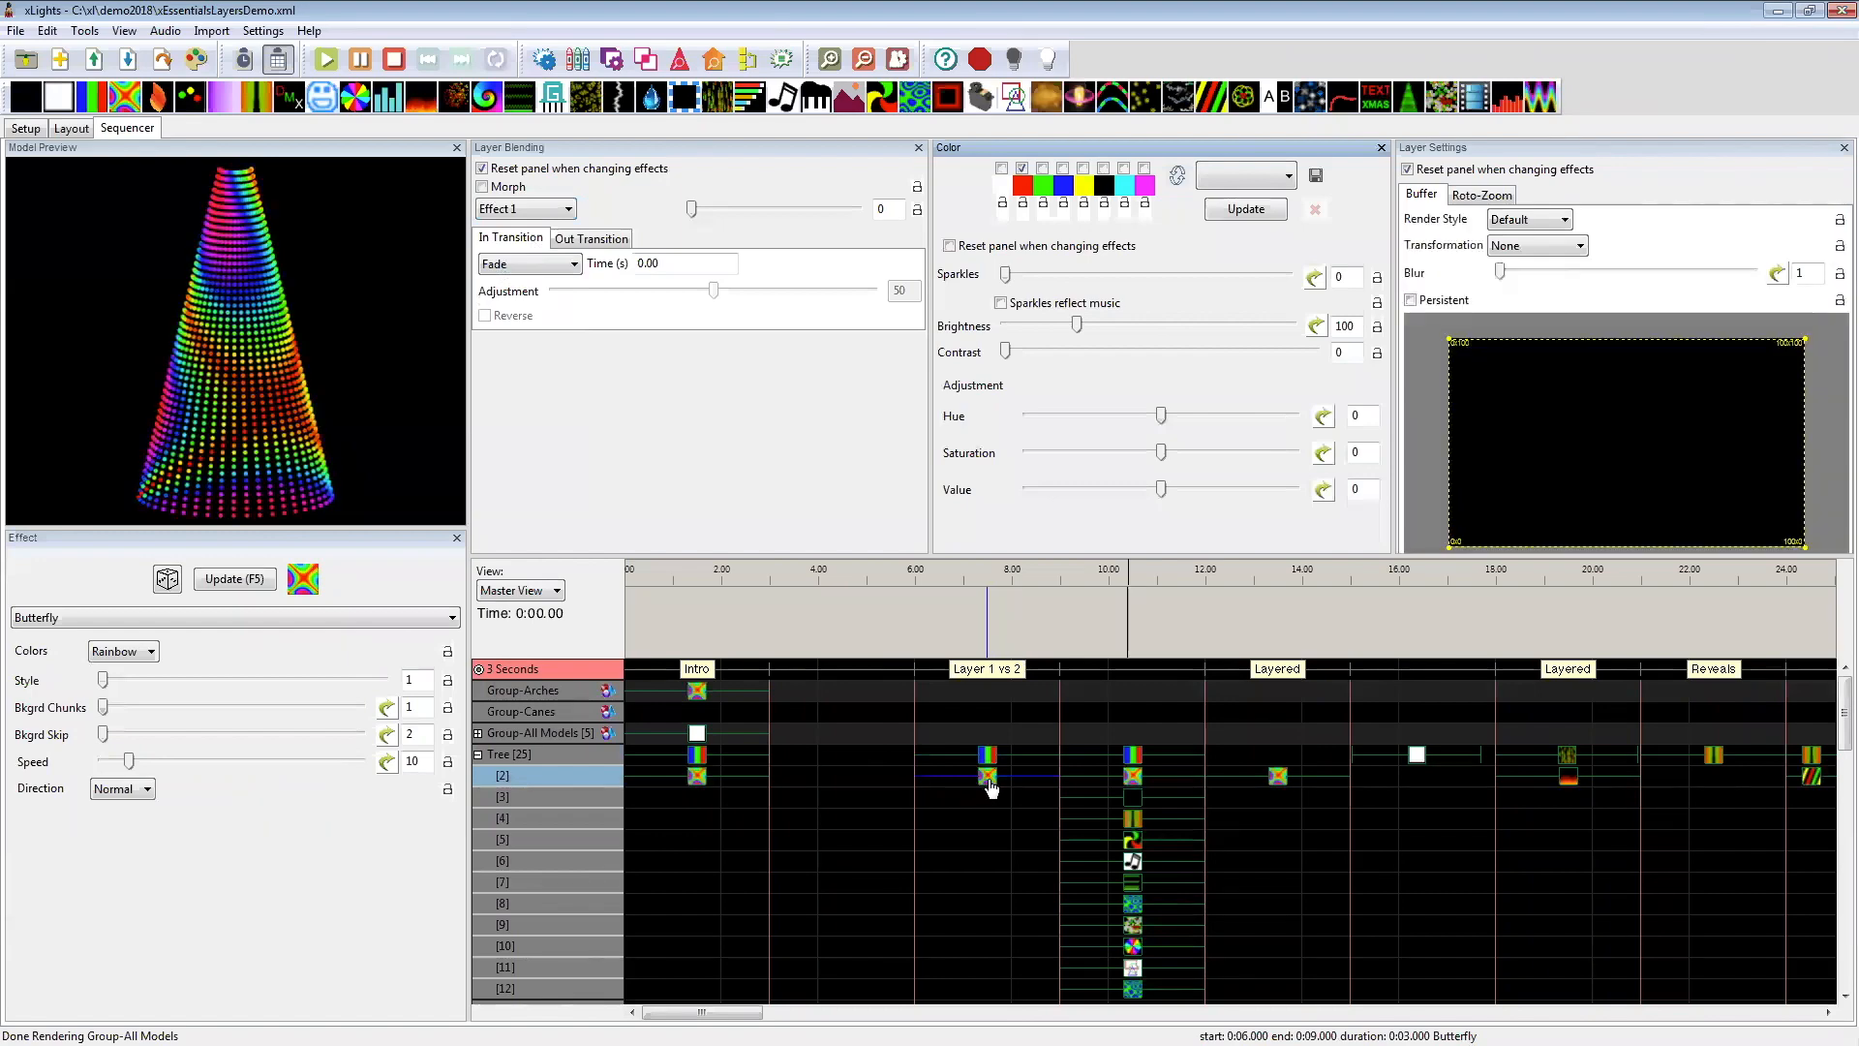
left_click(540, 210)
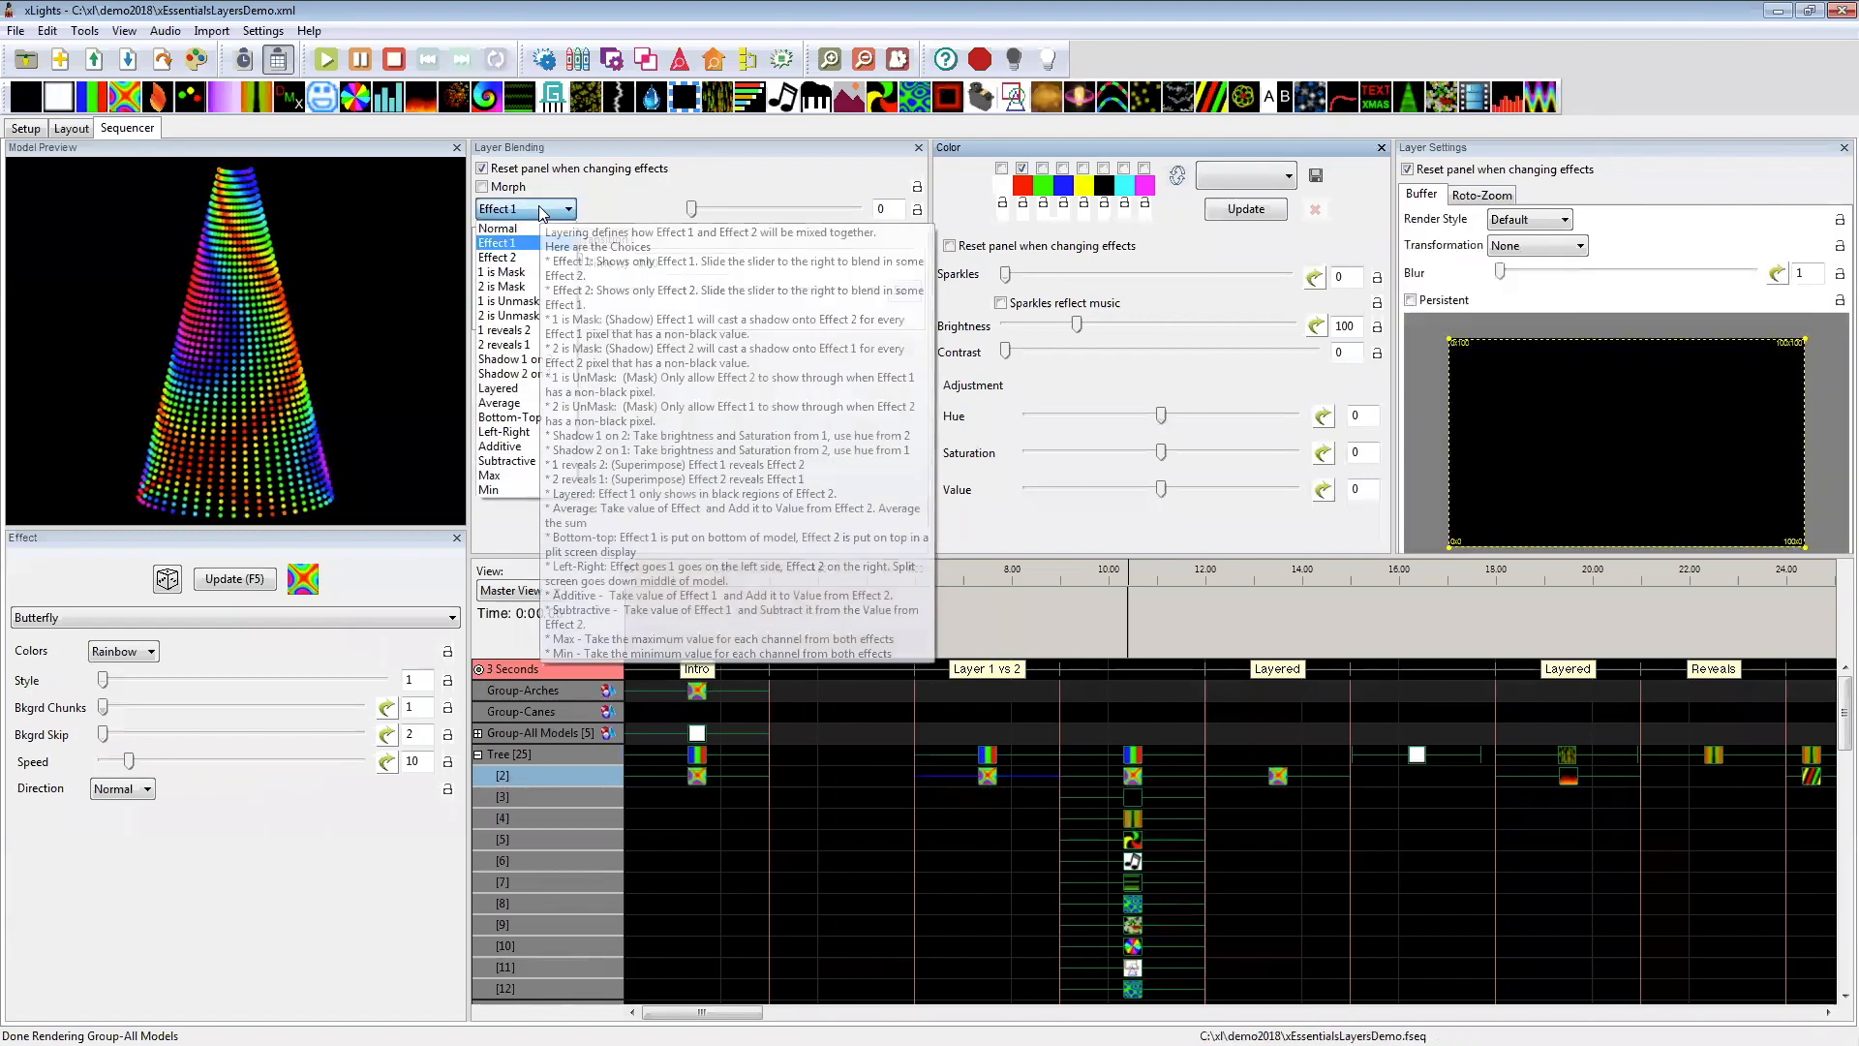
left_click(518, 257)
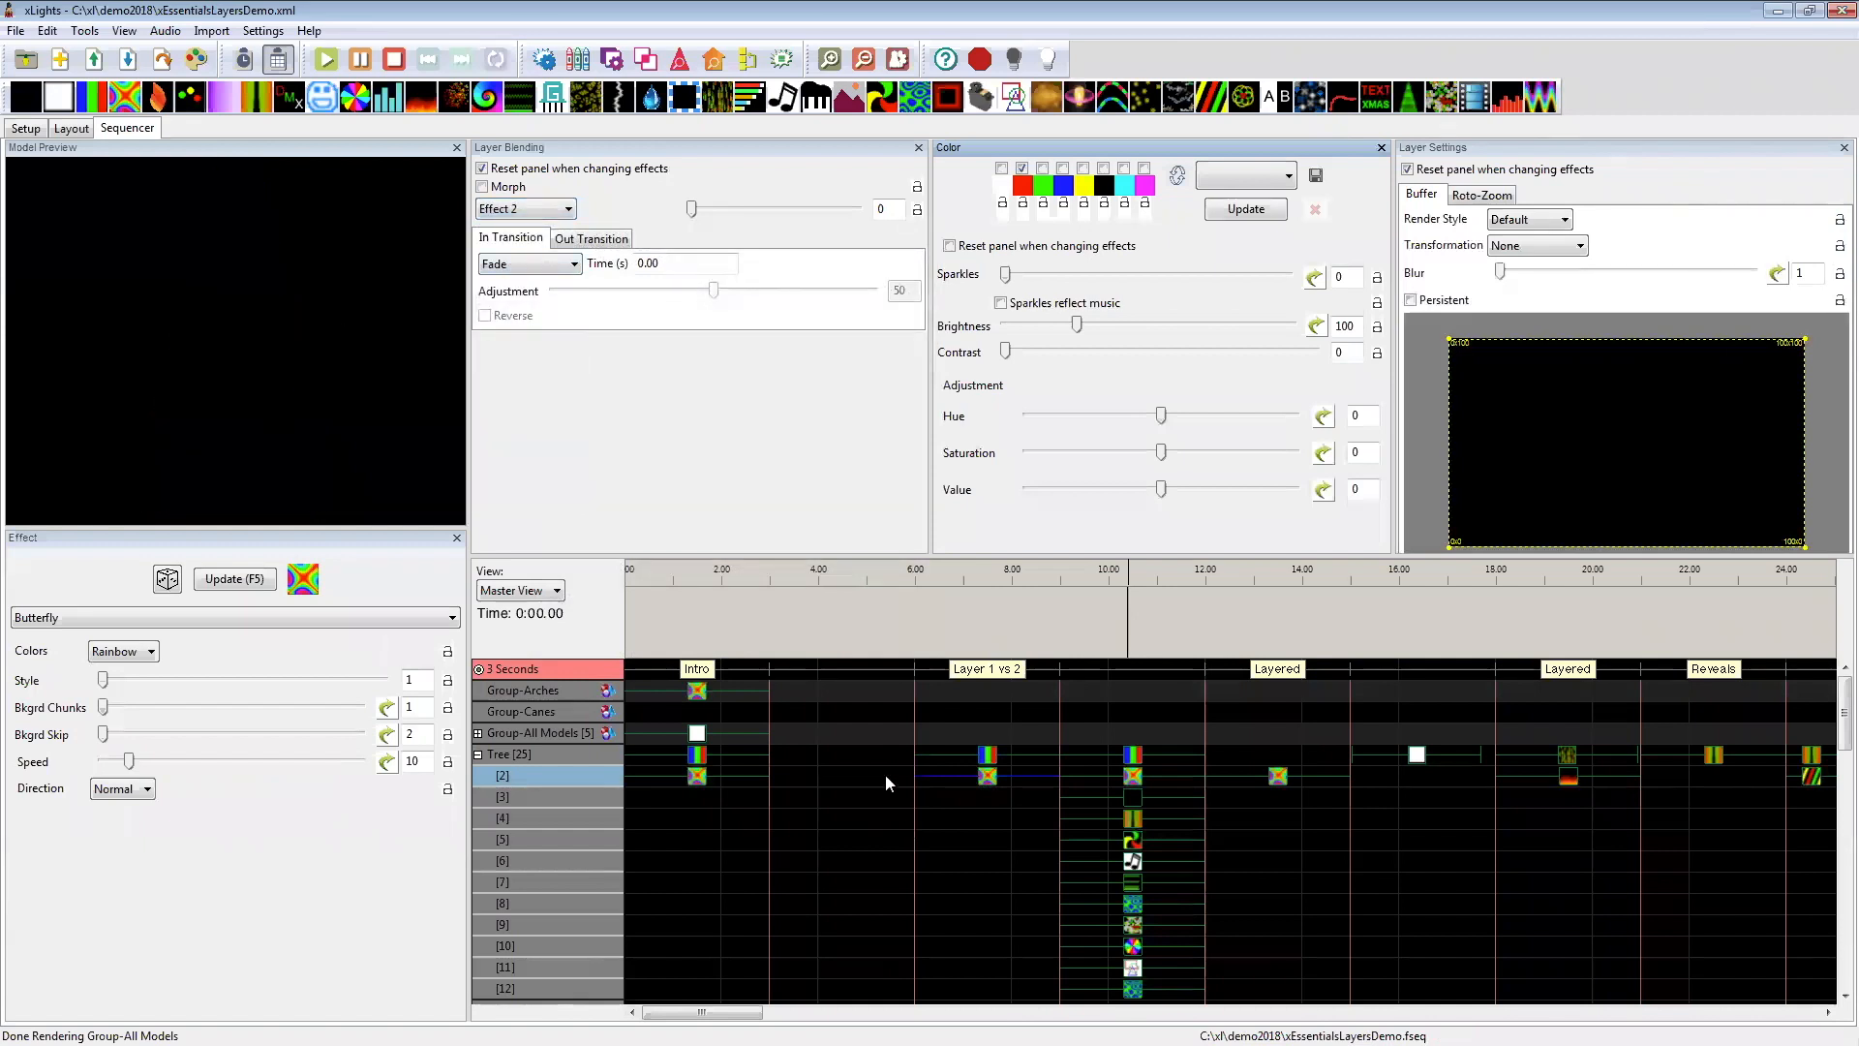
Step: Examine the Tree's Bars and Butterfly effects at 6–9 seconds together with the layers beneath them
left_click_drag(965, 802, 960, 944)
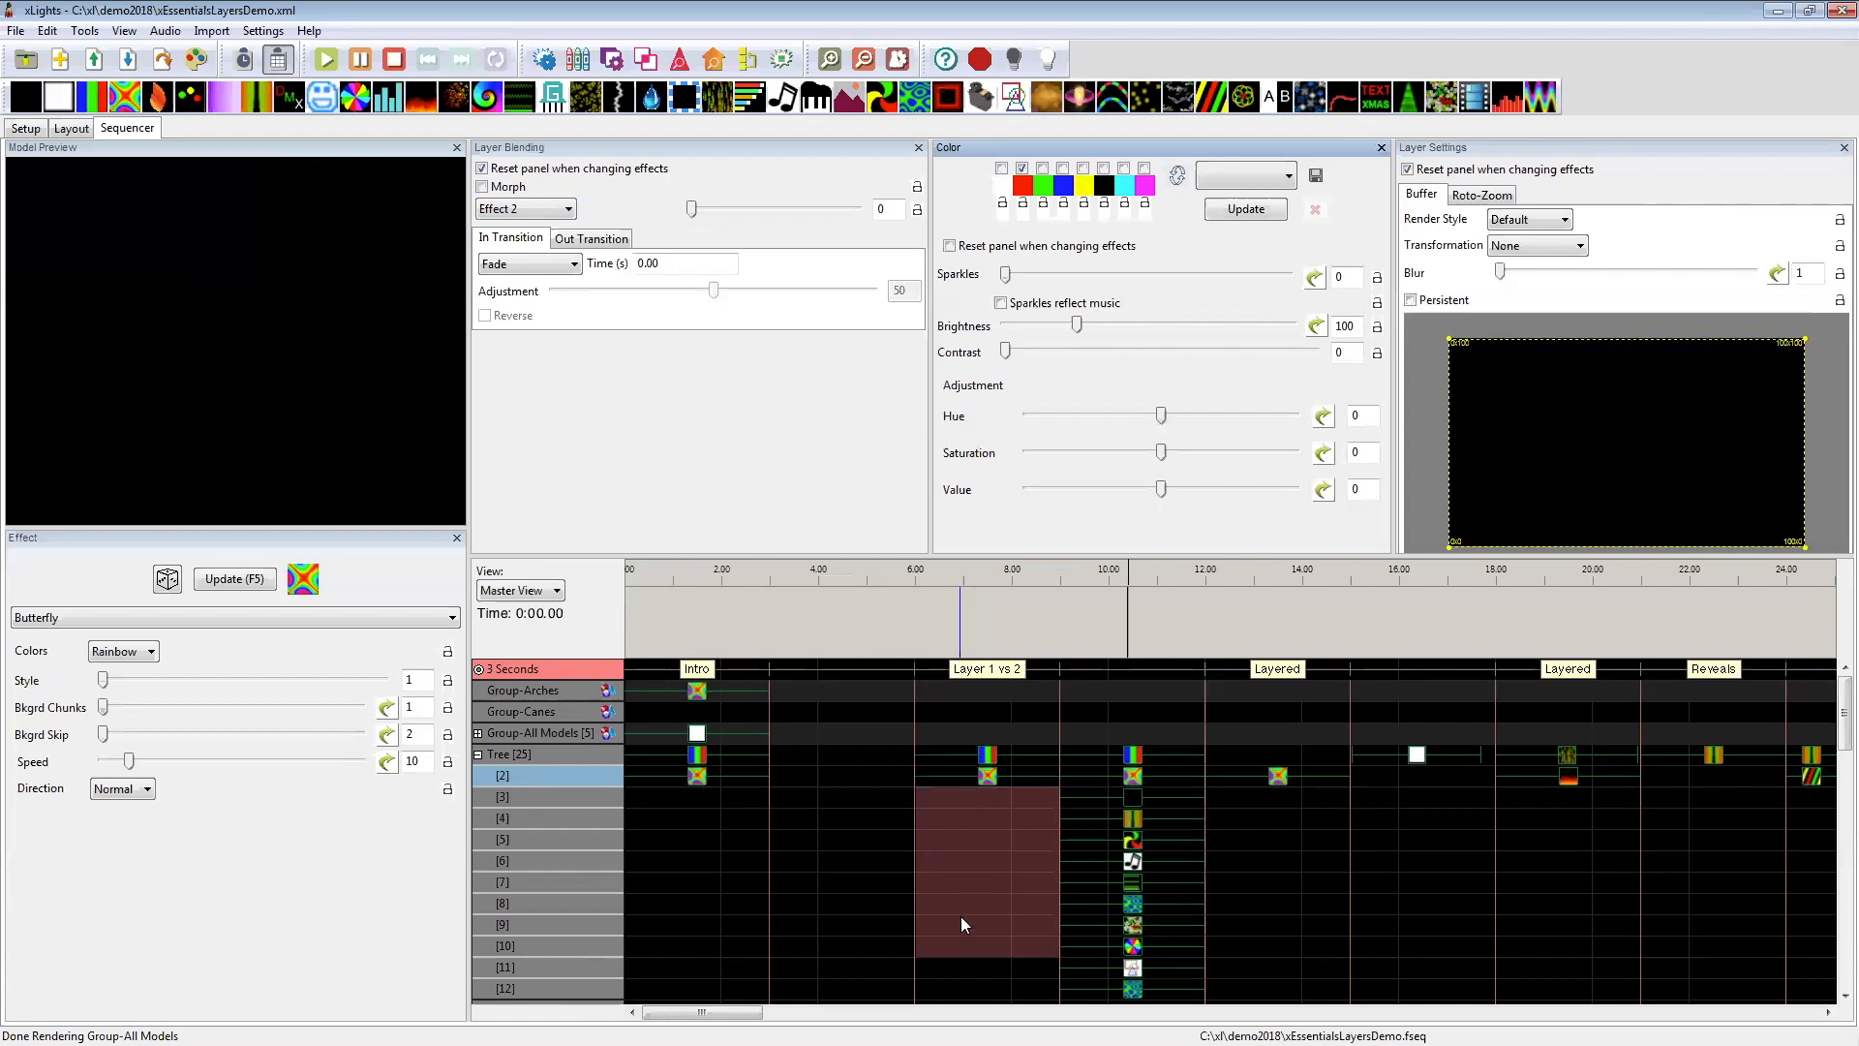
left_click(984, 776)
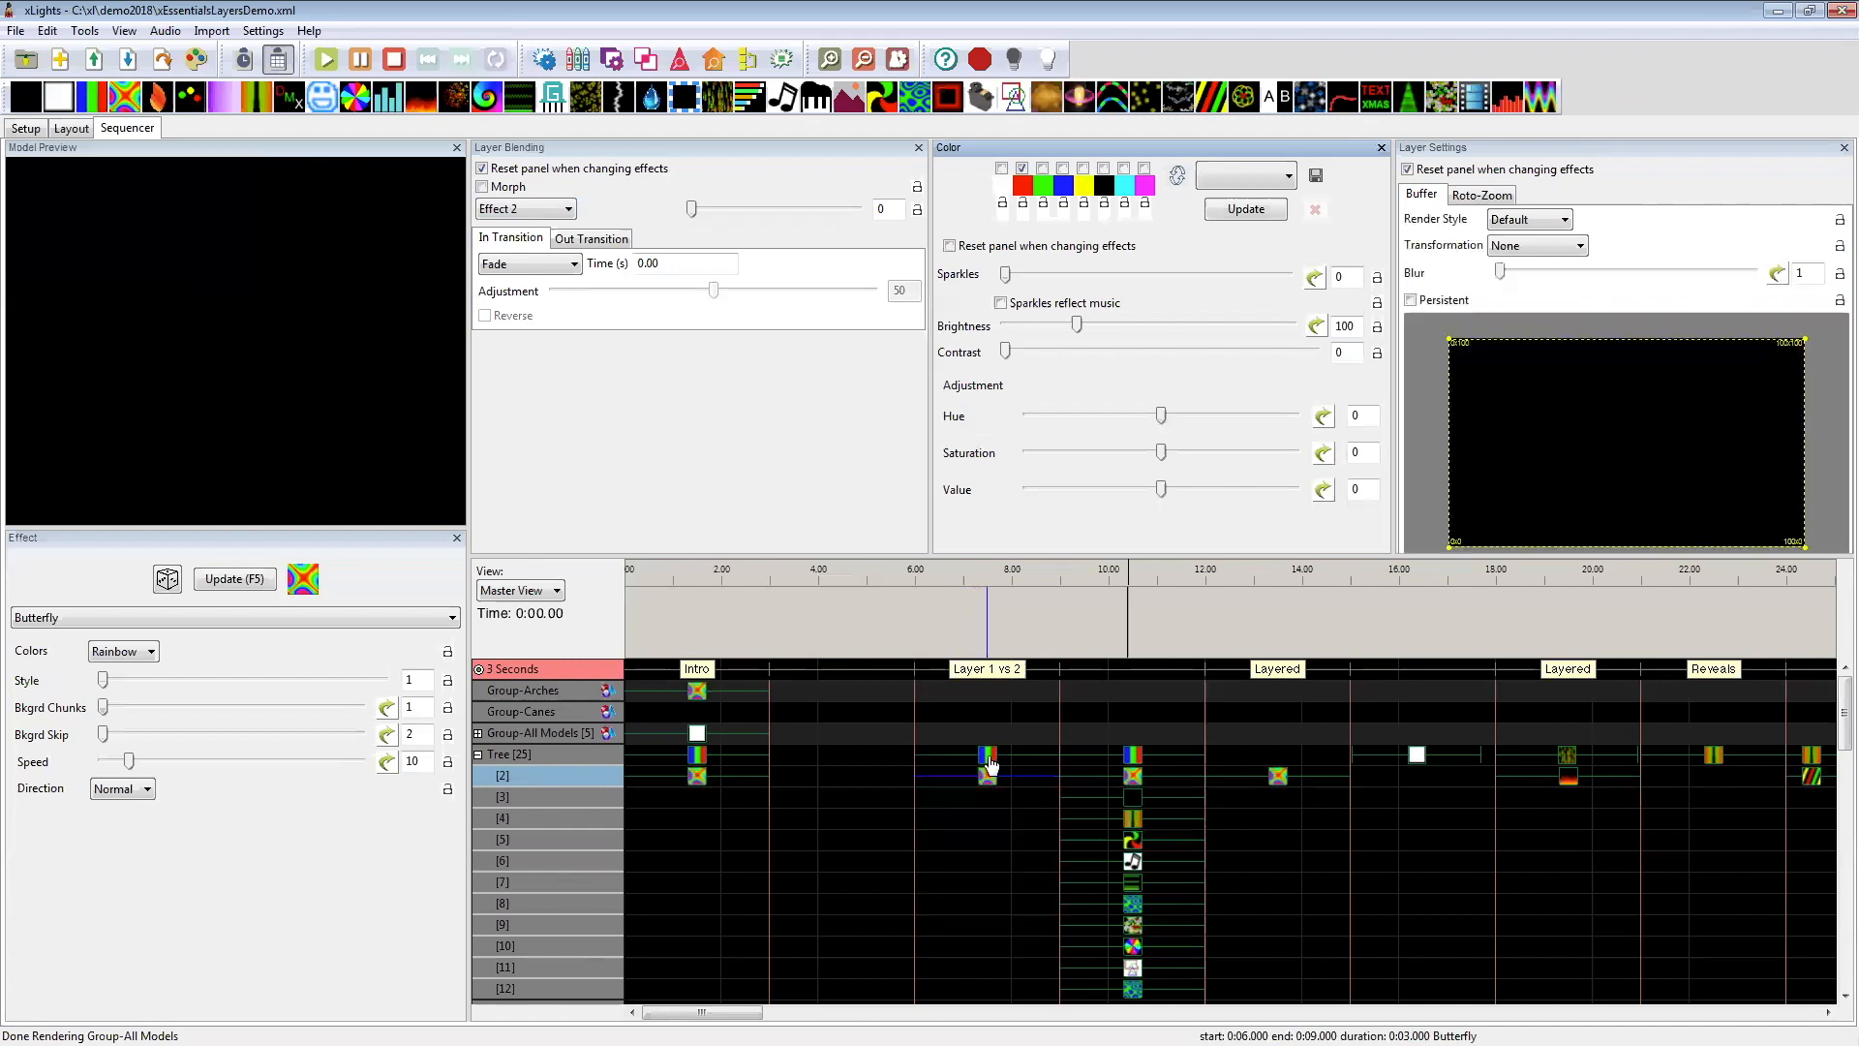
left_click(987, 757)
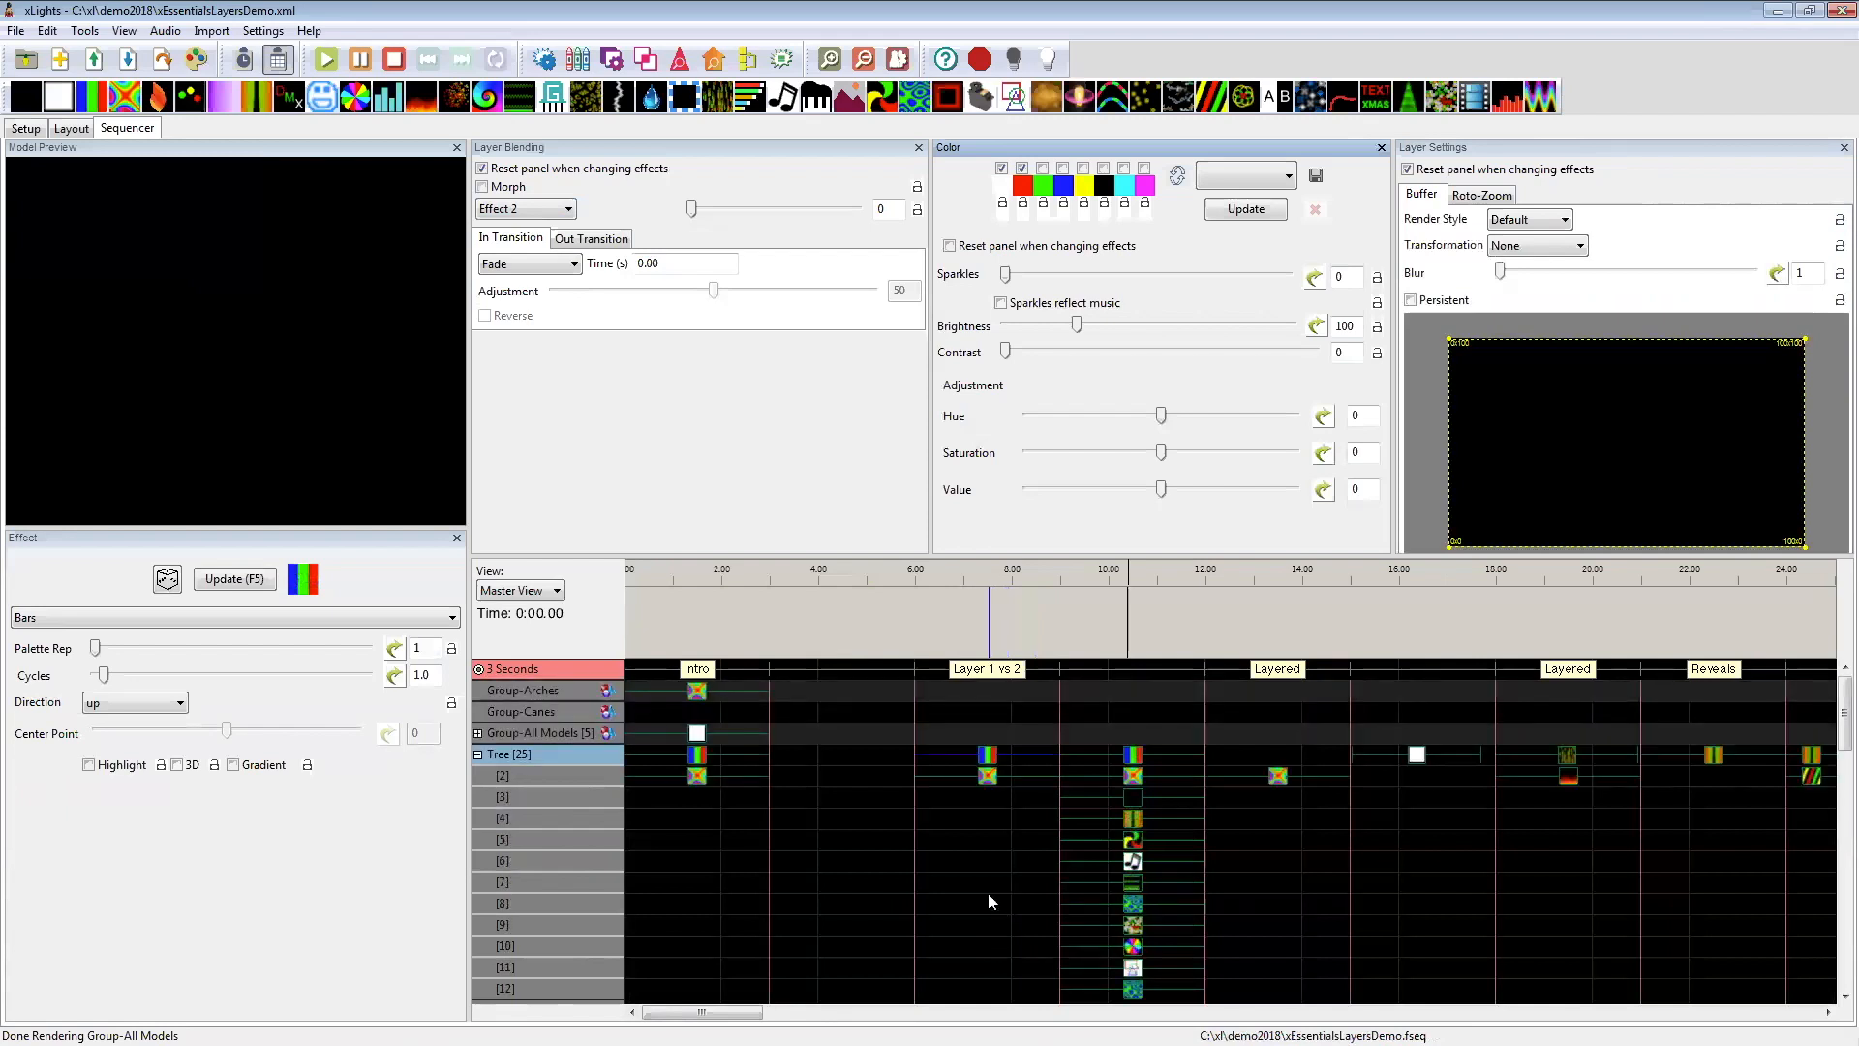
left_click_drag(947, 984, 955, 757)
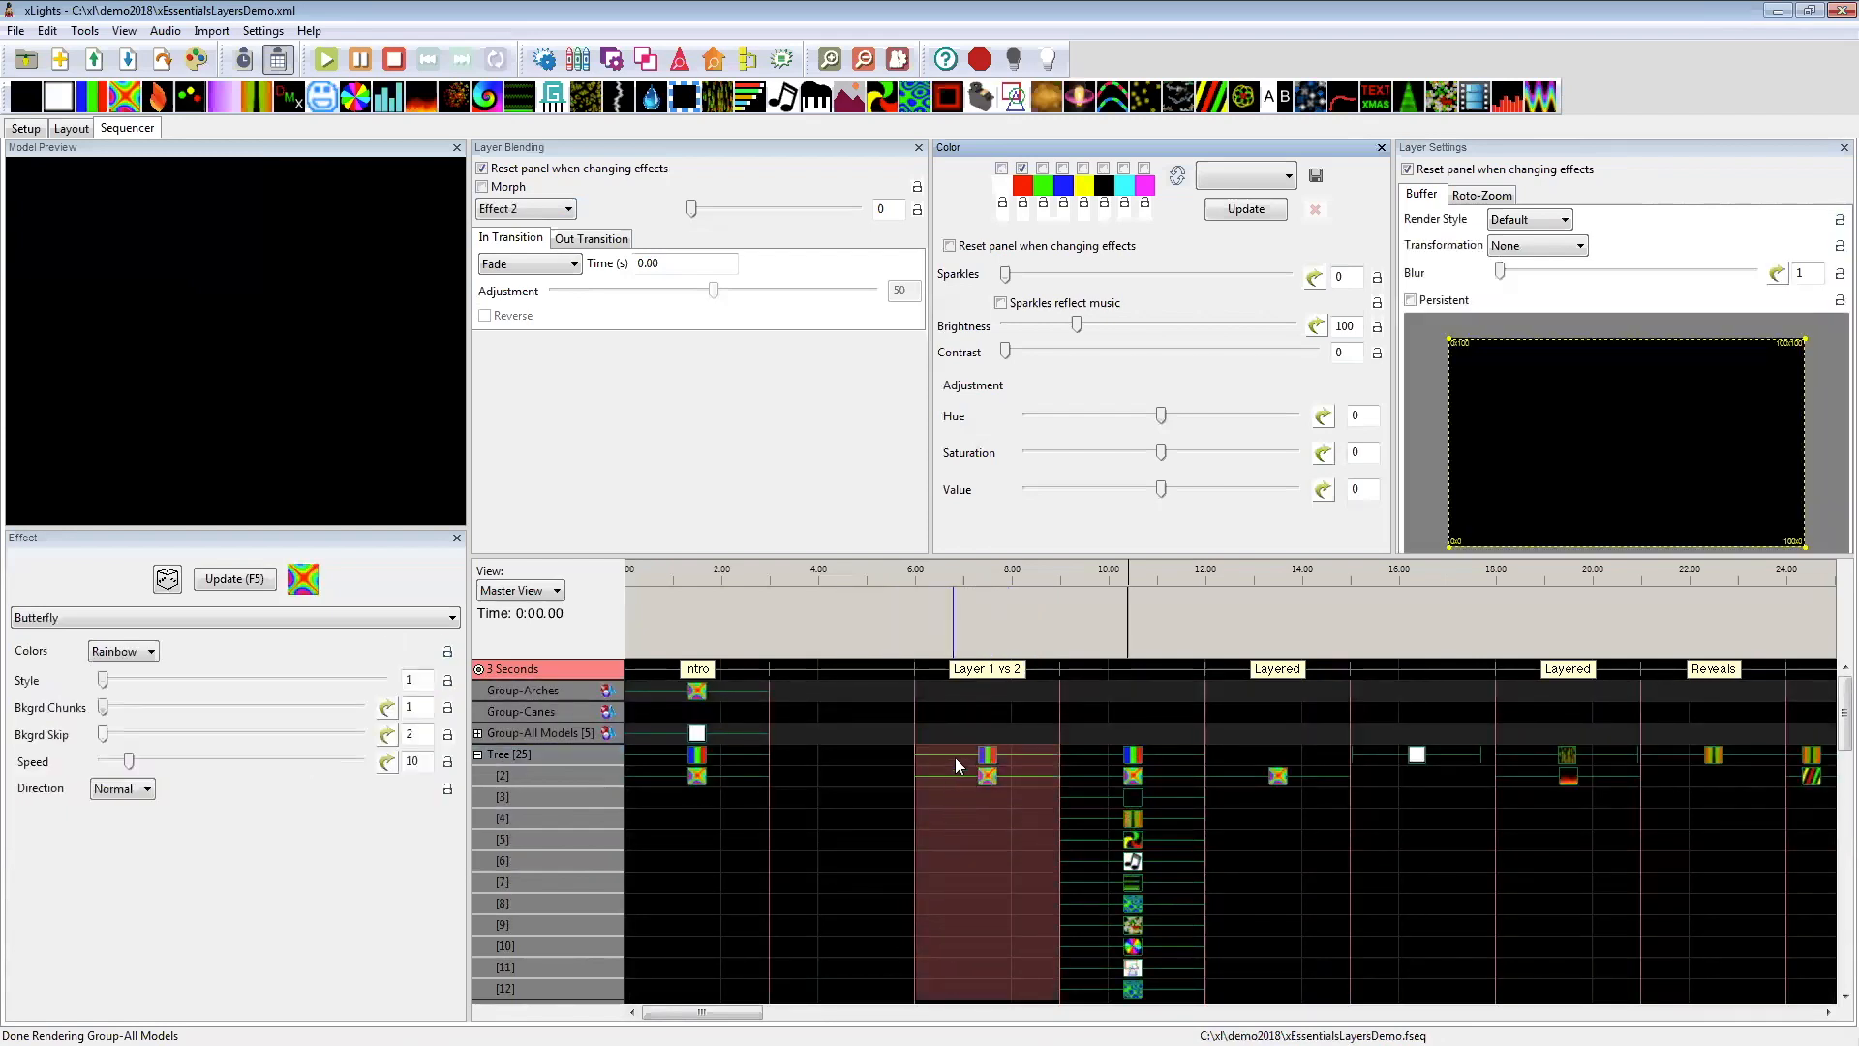
left_click(986, 759)
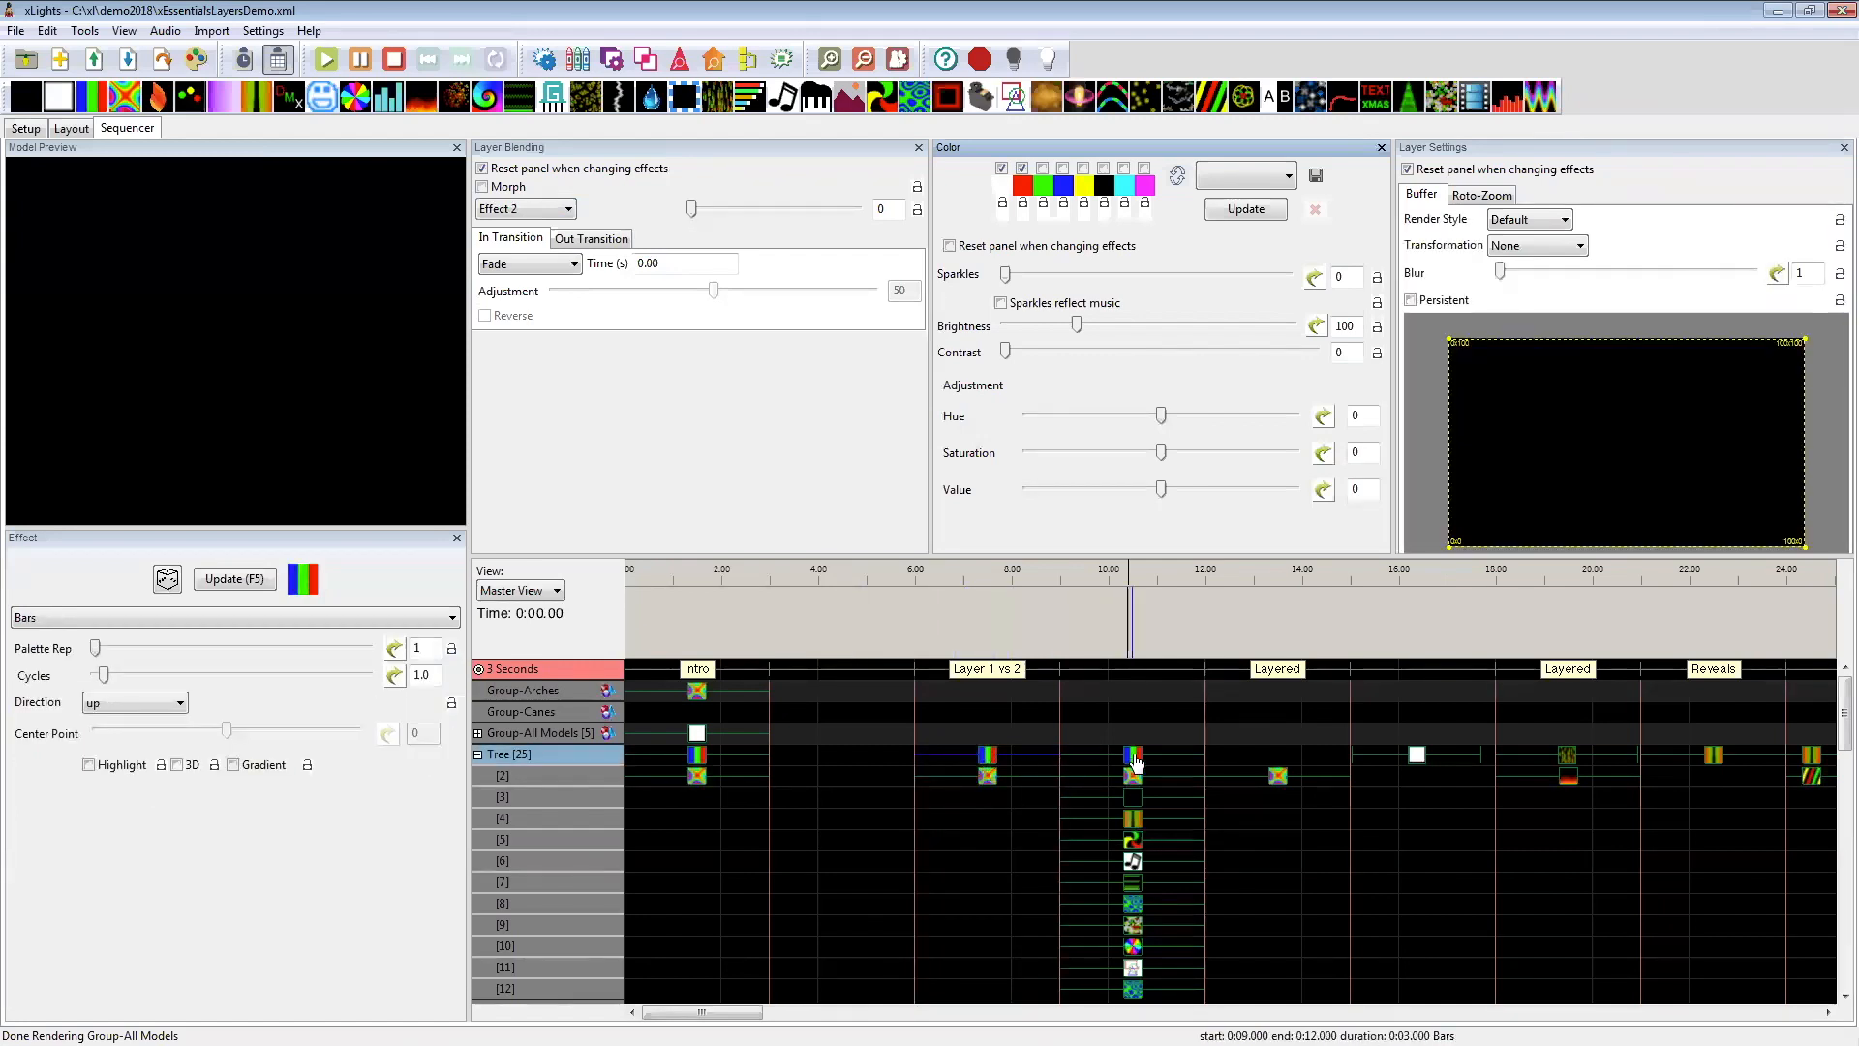
Step: Review the stack of effects on the Tree's layers at 9–12 seconds, down to layer 16
scroll(1112, 818, "down", 3)
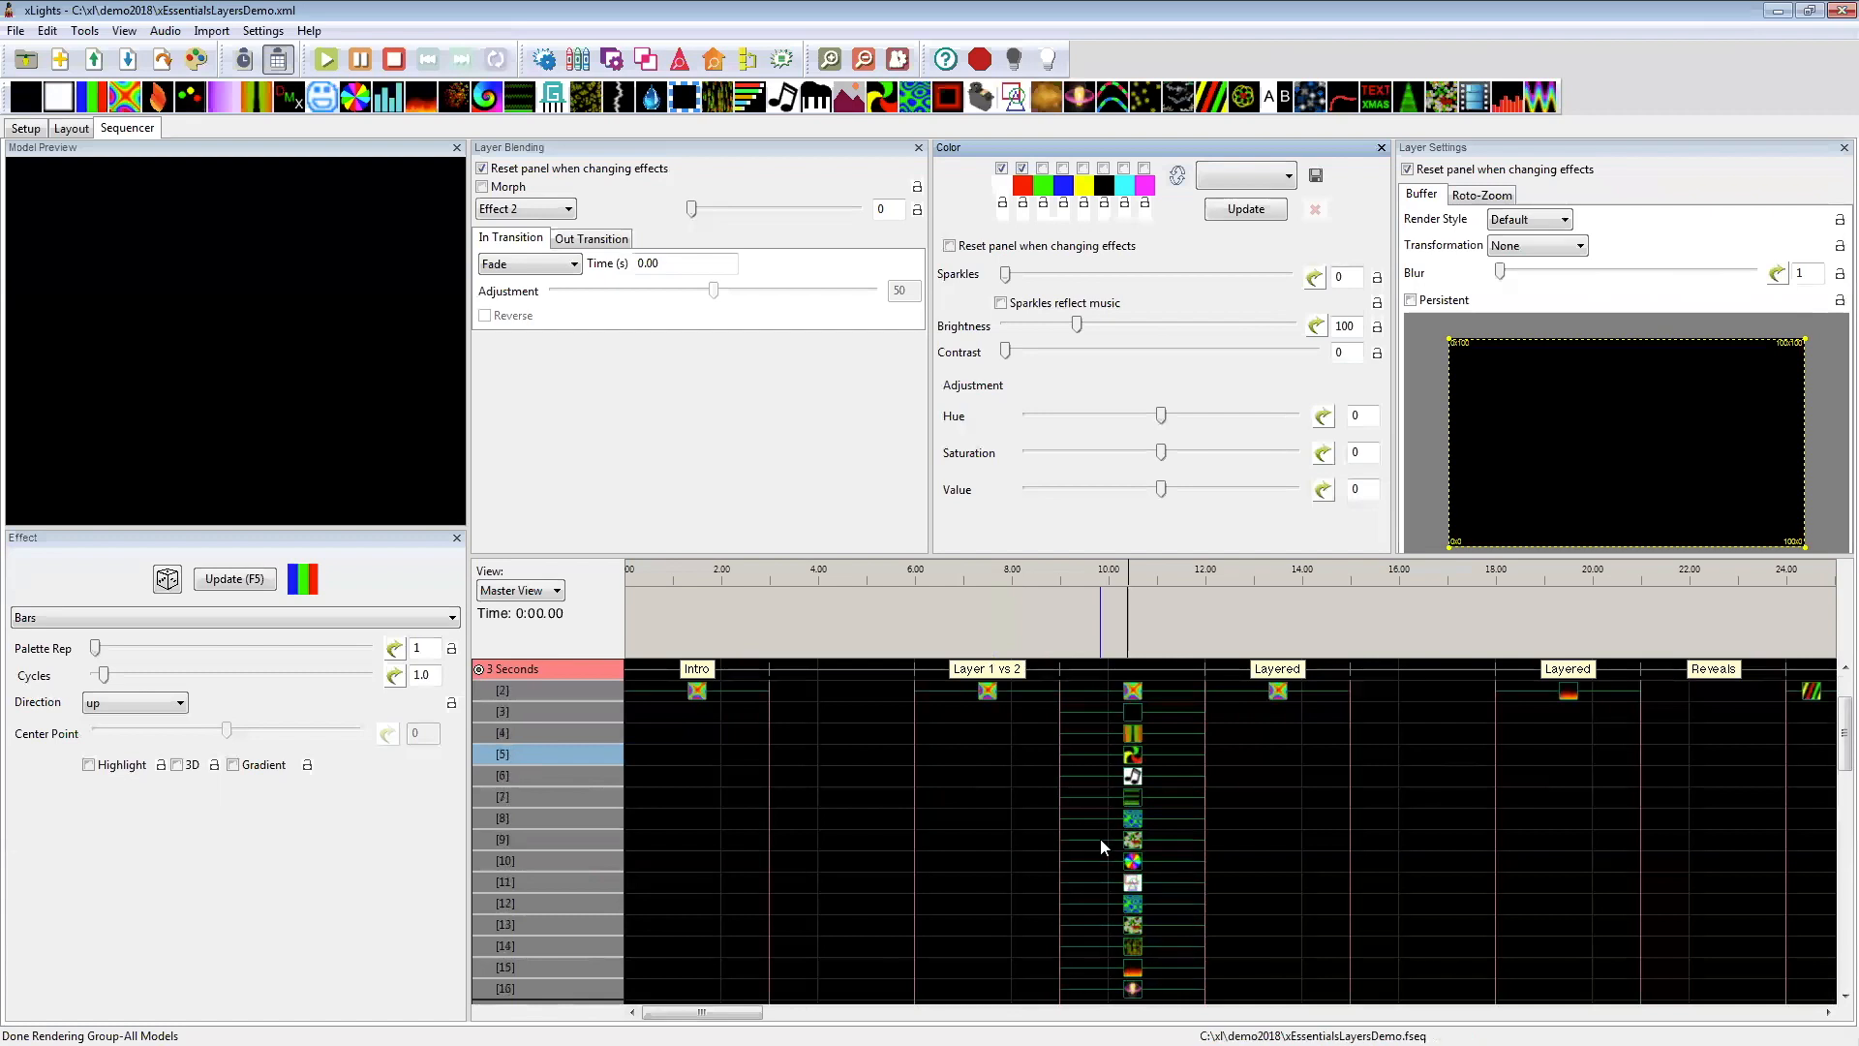
scroll(1144, 937, "up", 3)
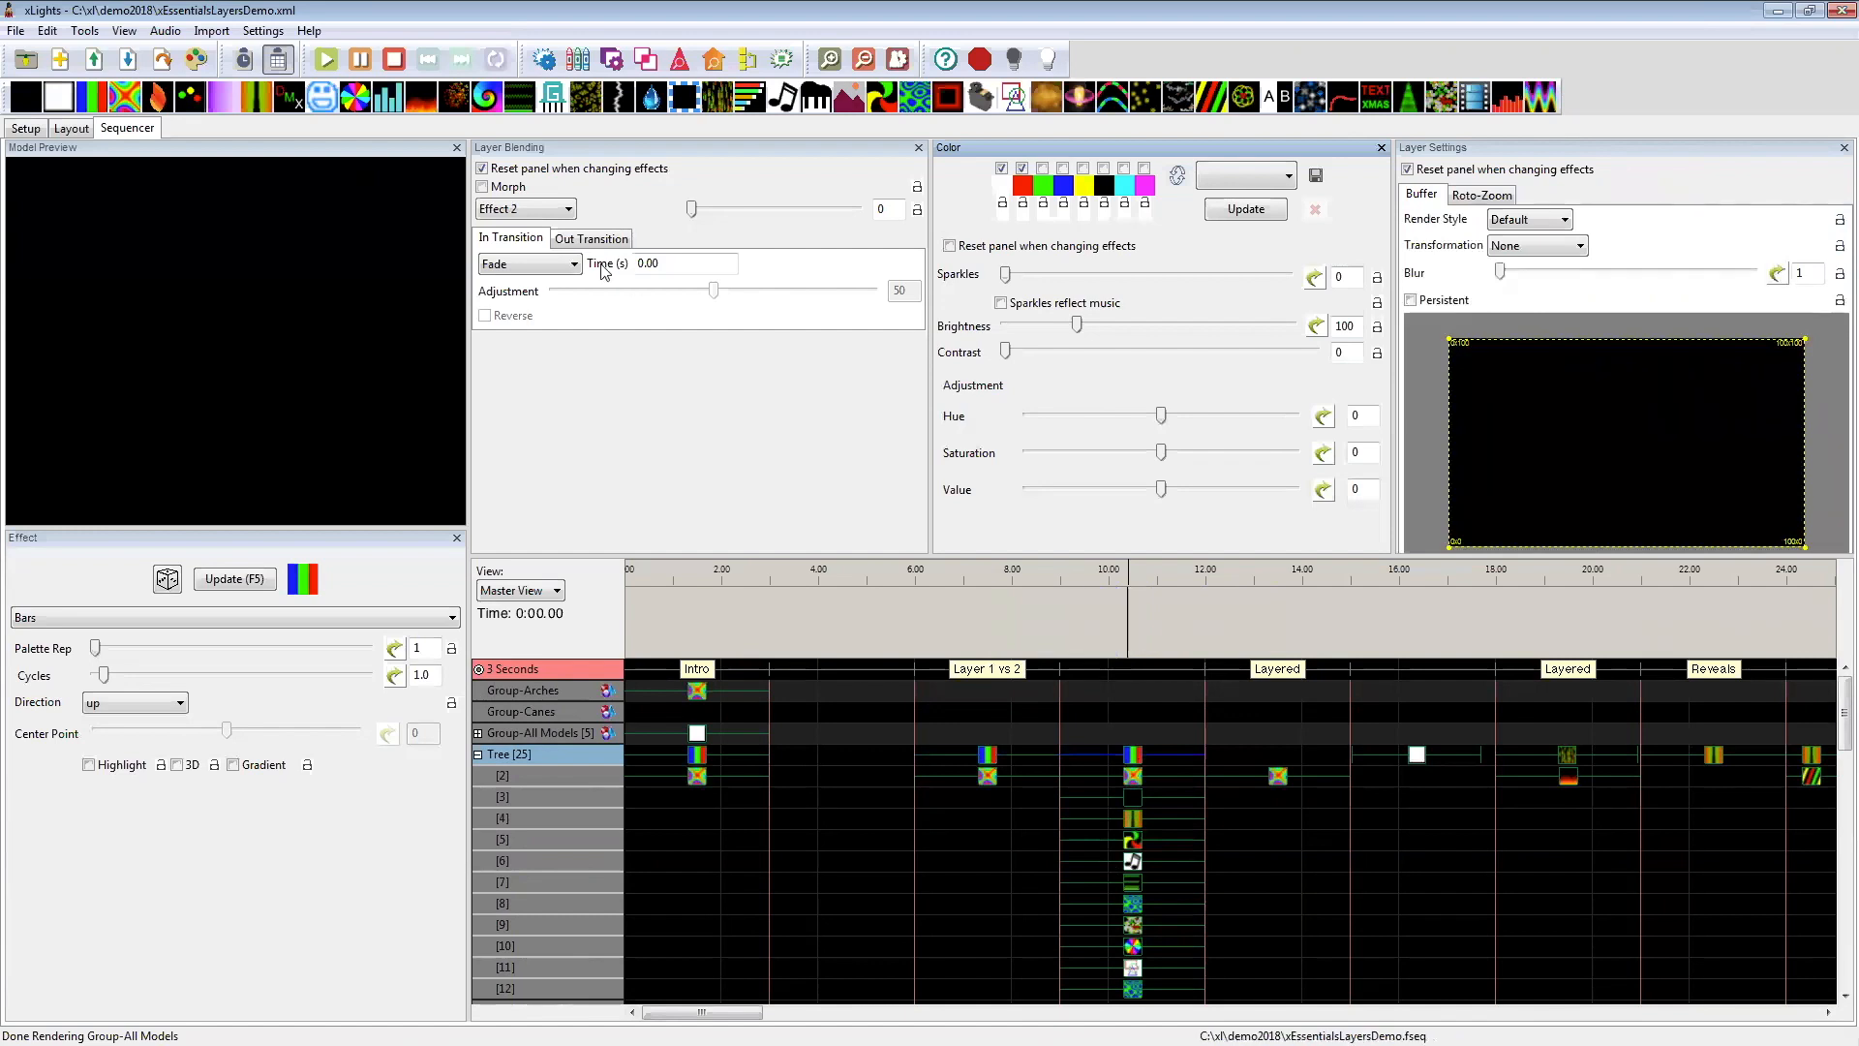
mouse_move(525, 207)
scroll(1031, 854, "down", 2)
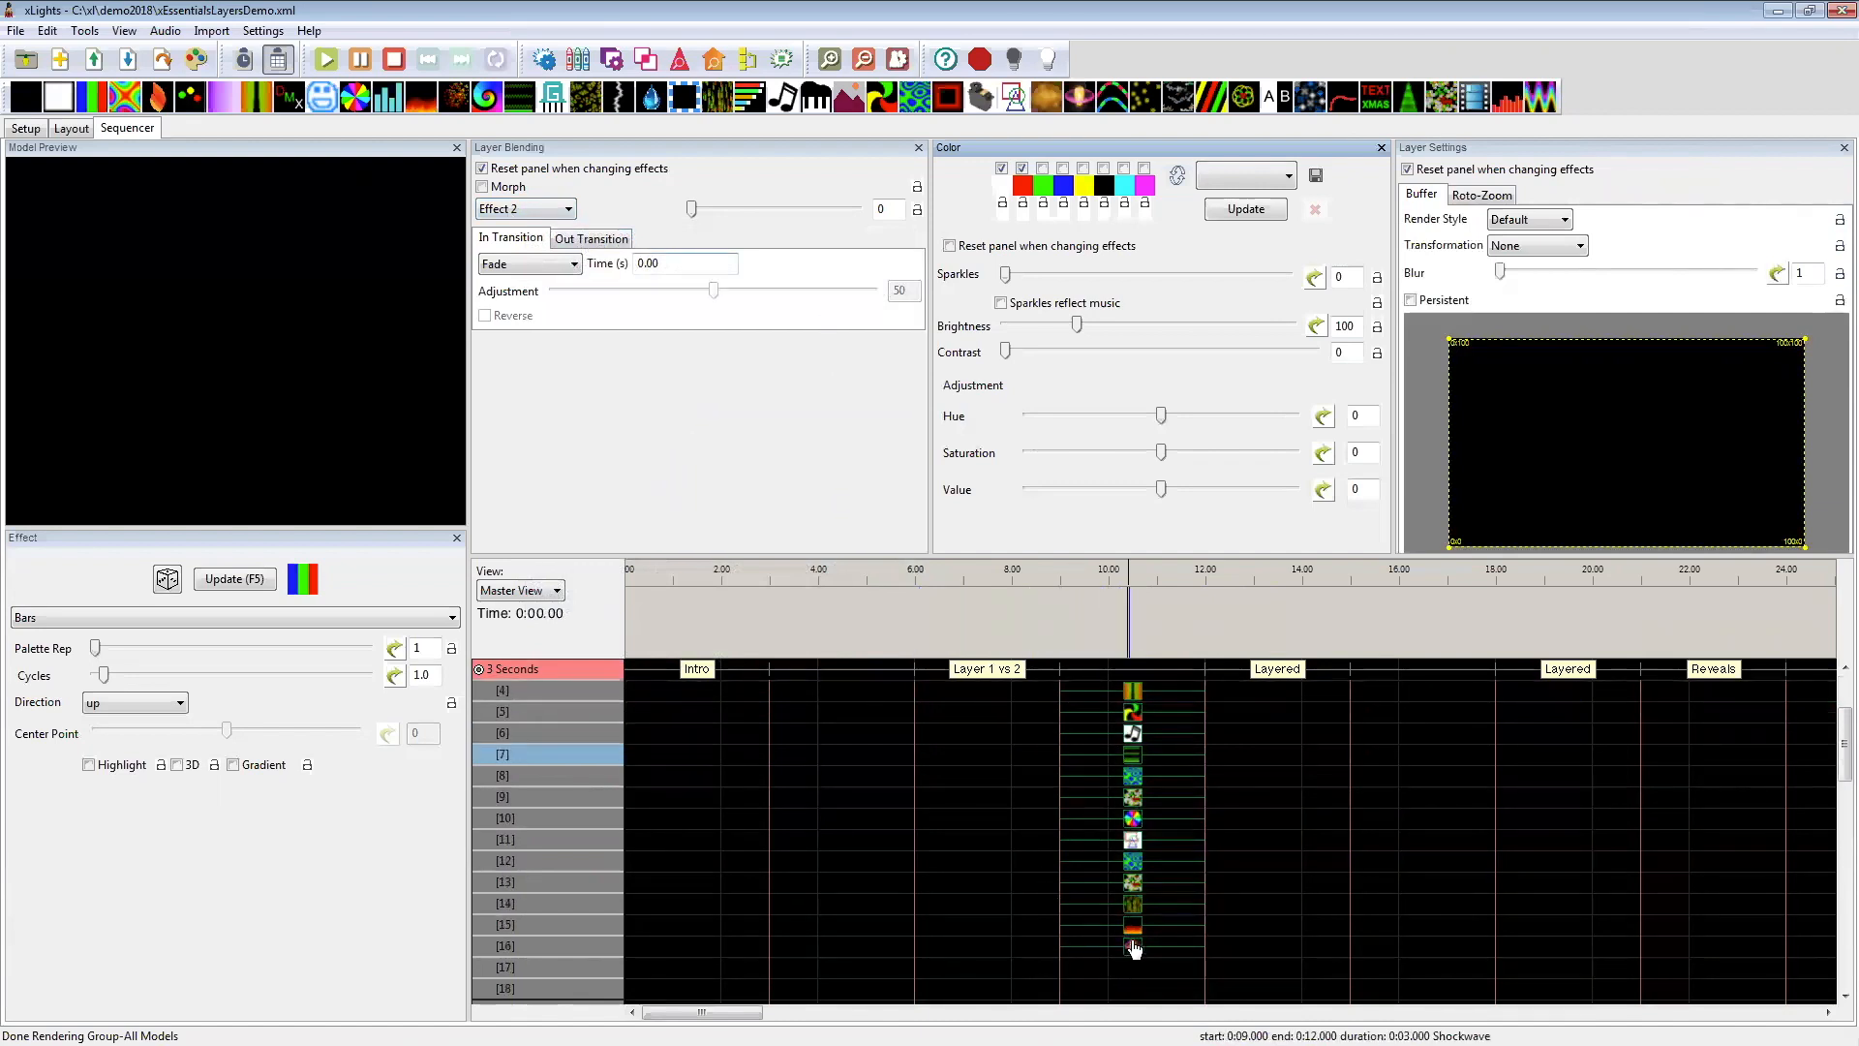
scroll(1133, 862, "up", 2)
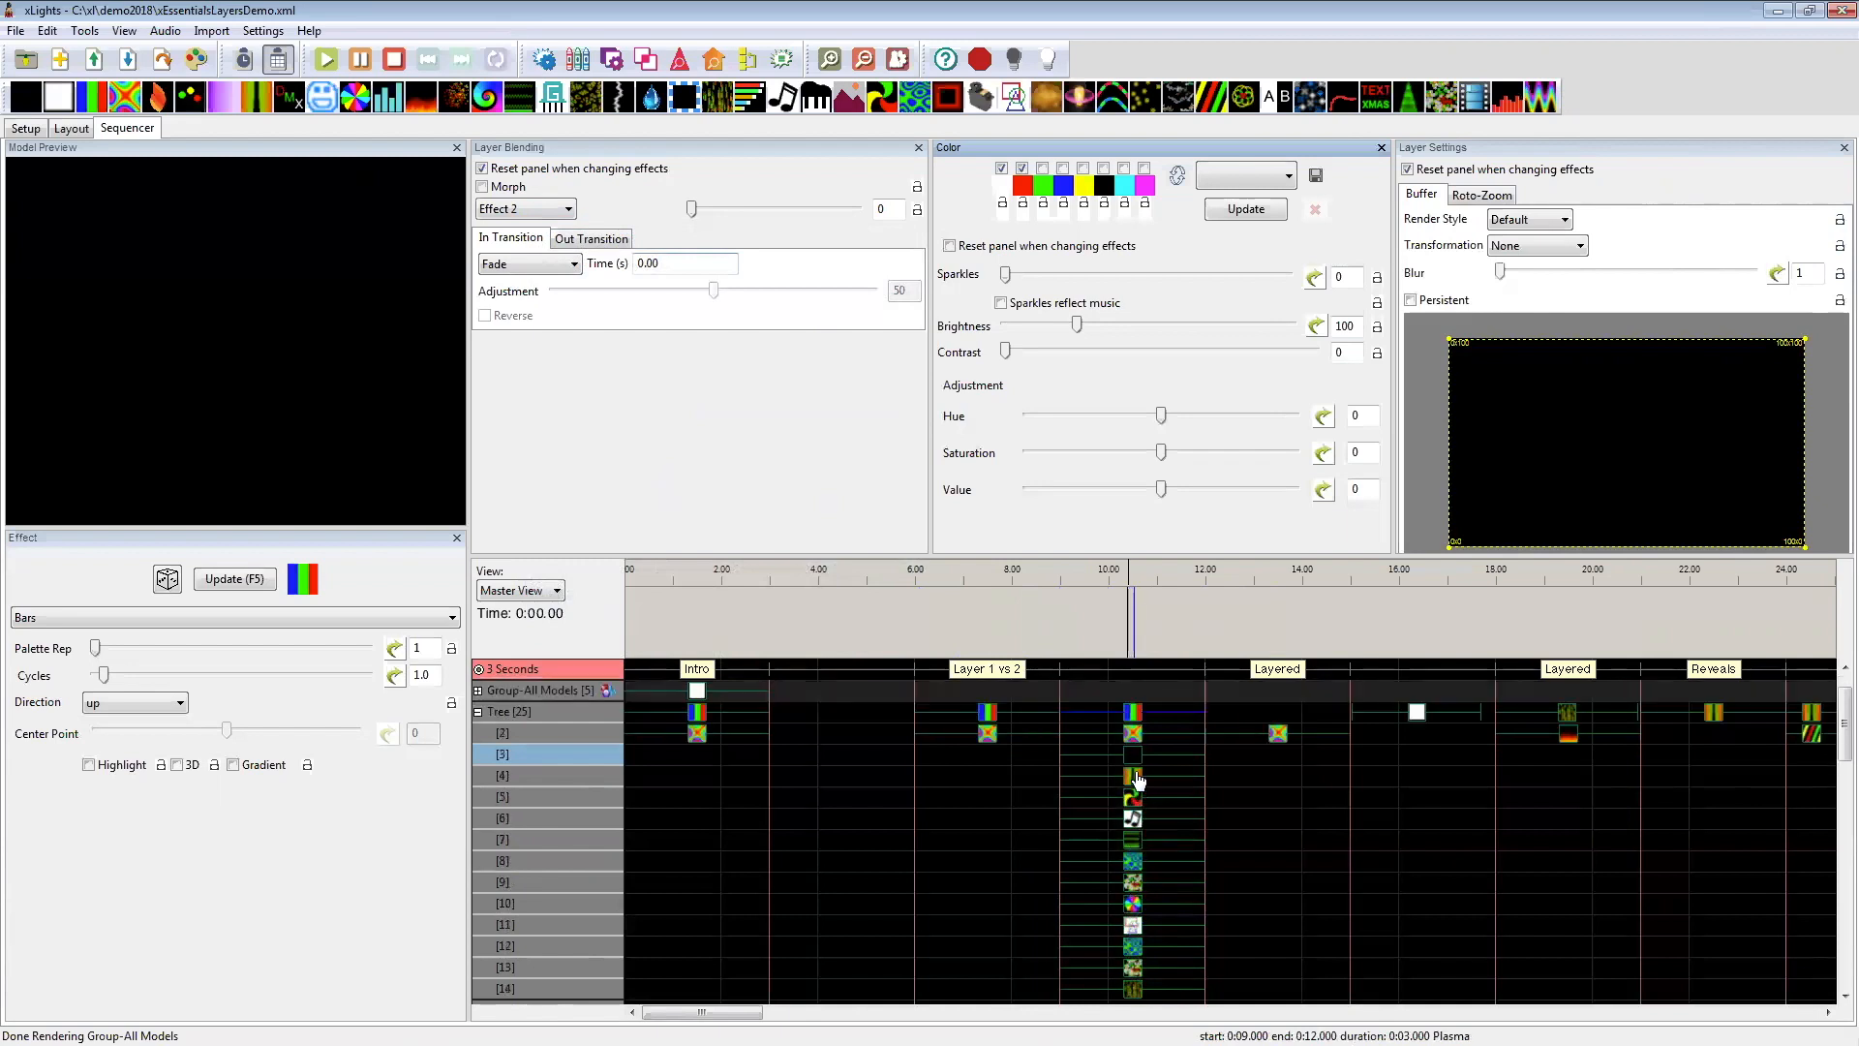
Step: Set the Off effect on the Tree's layer 3 at 9–12 seconds to the Effect 2 blending mode
left_click(1133, 755)
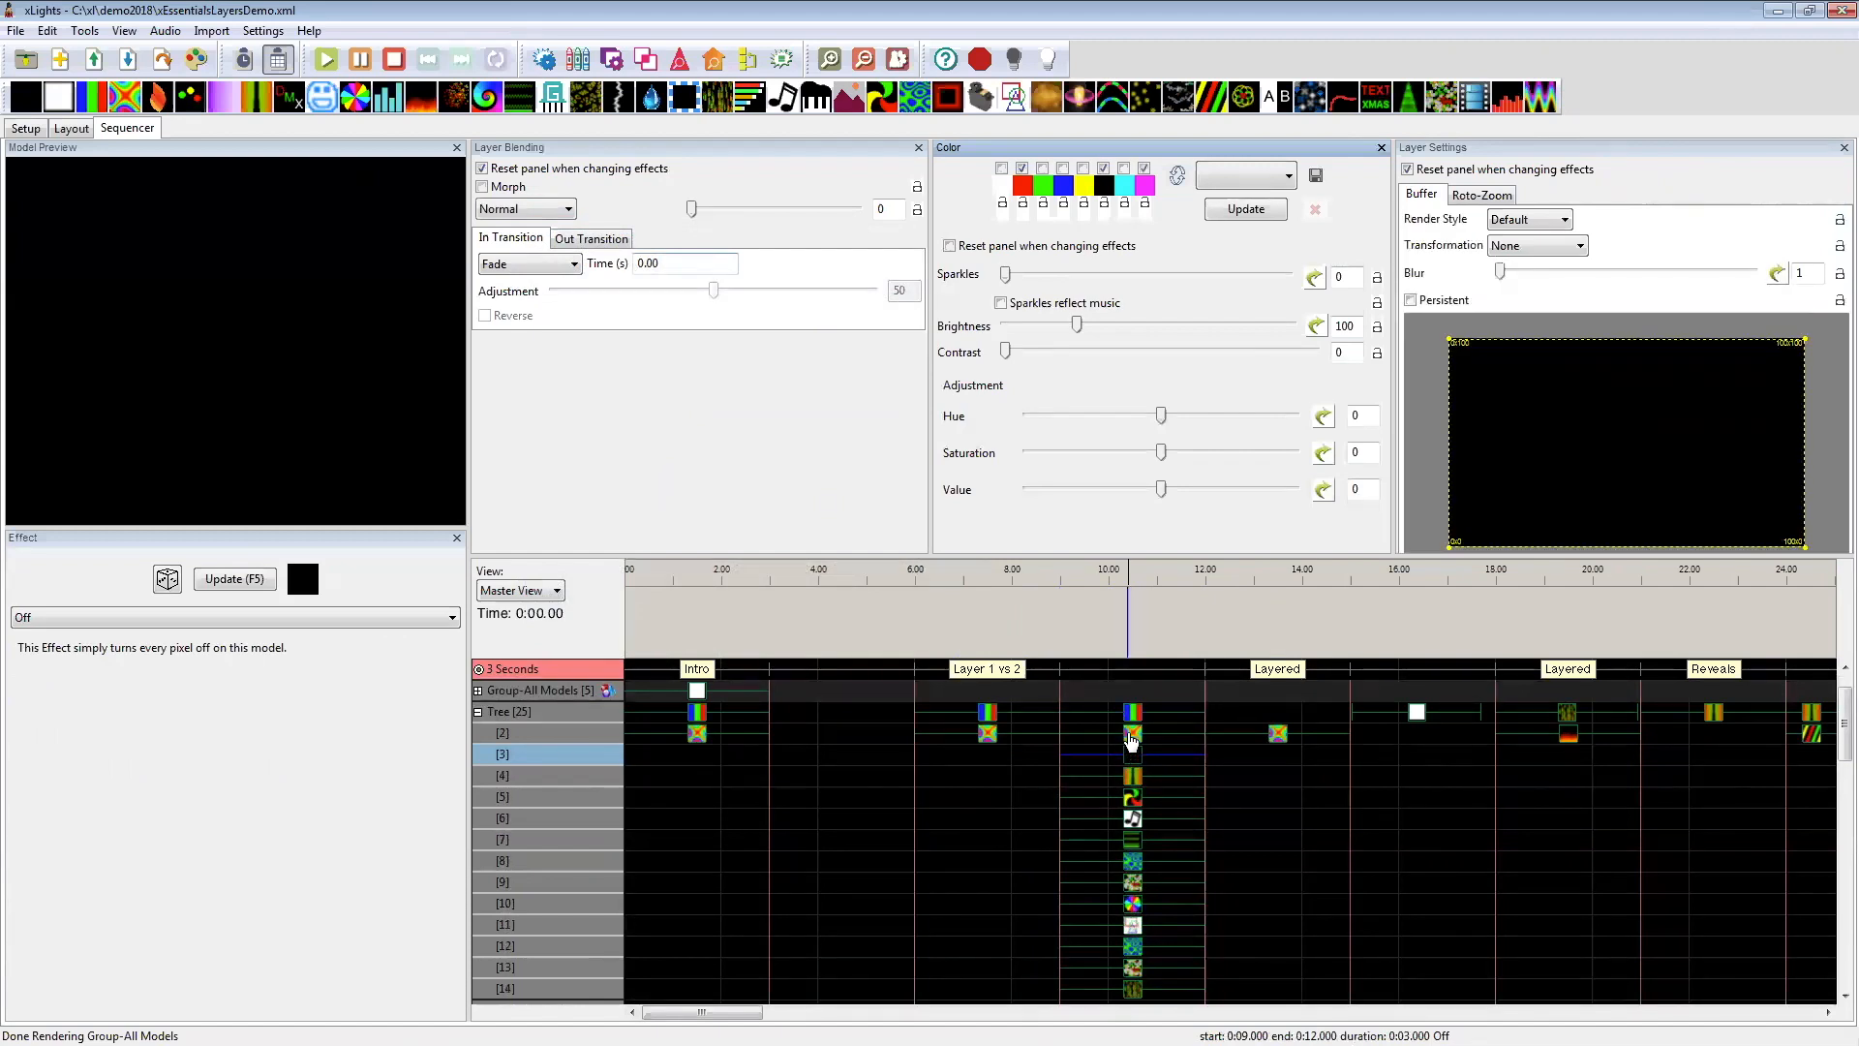
left_click(1133, 734)
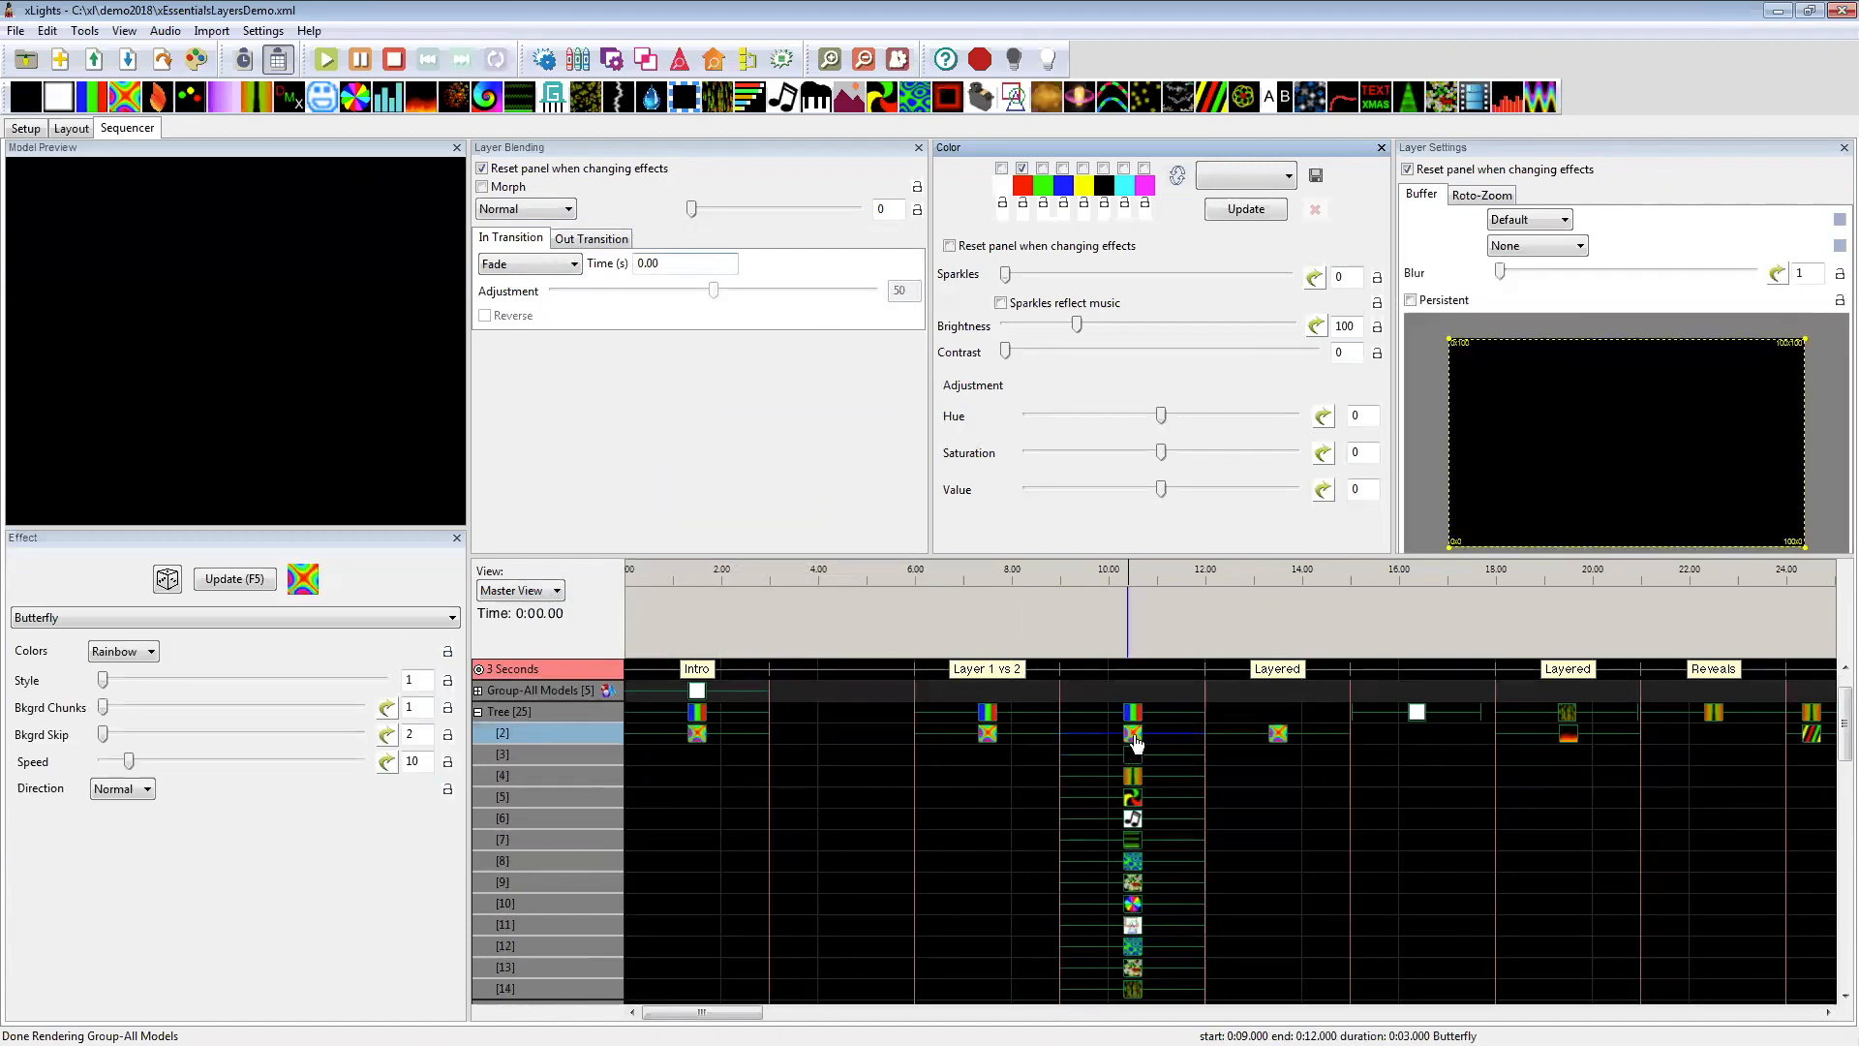
left_click(1133, 755)
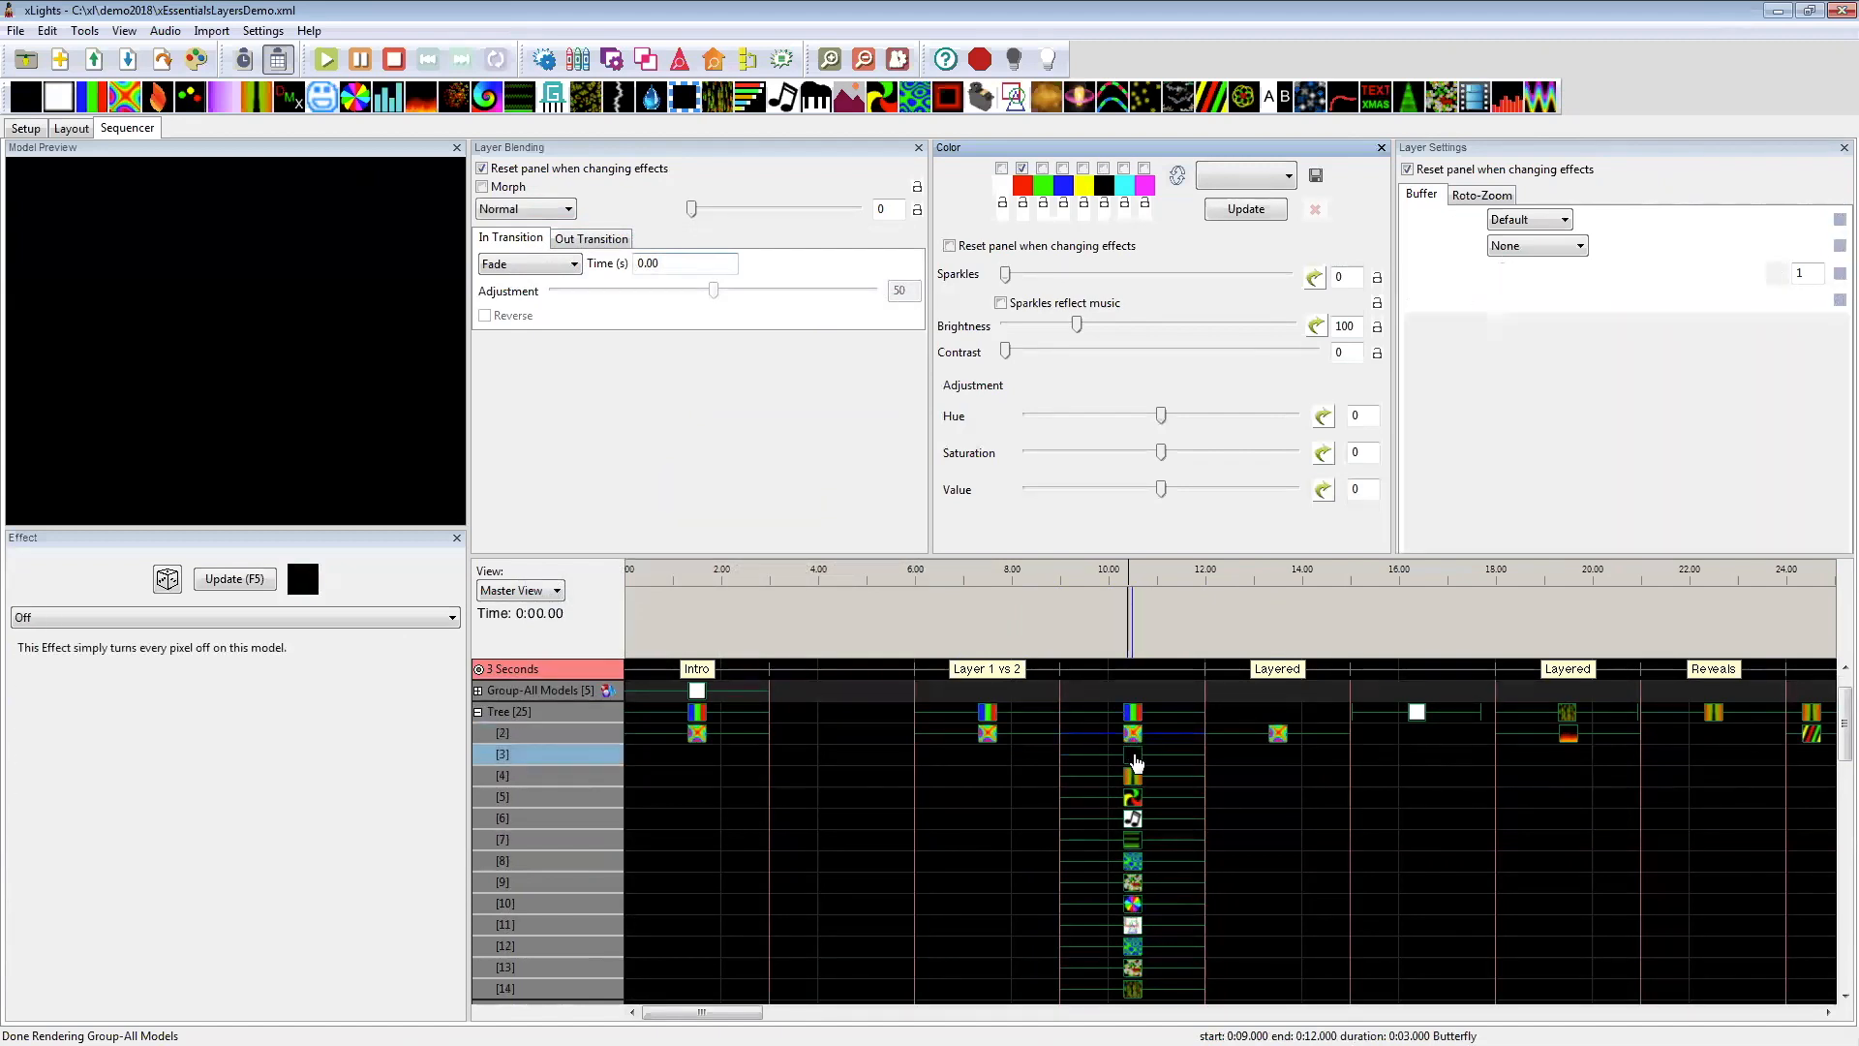
left_click(542, 210)
left_click(596, 197)
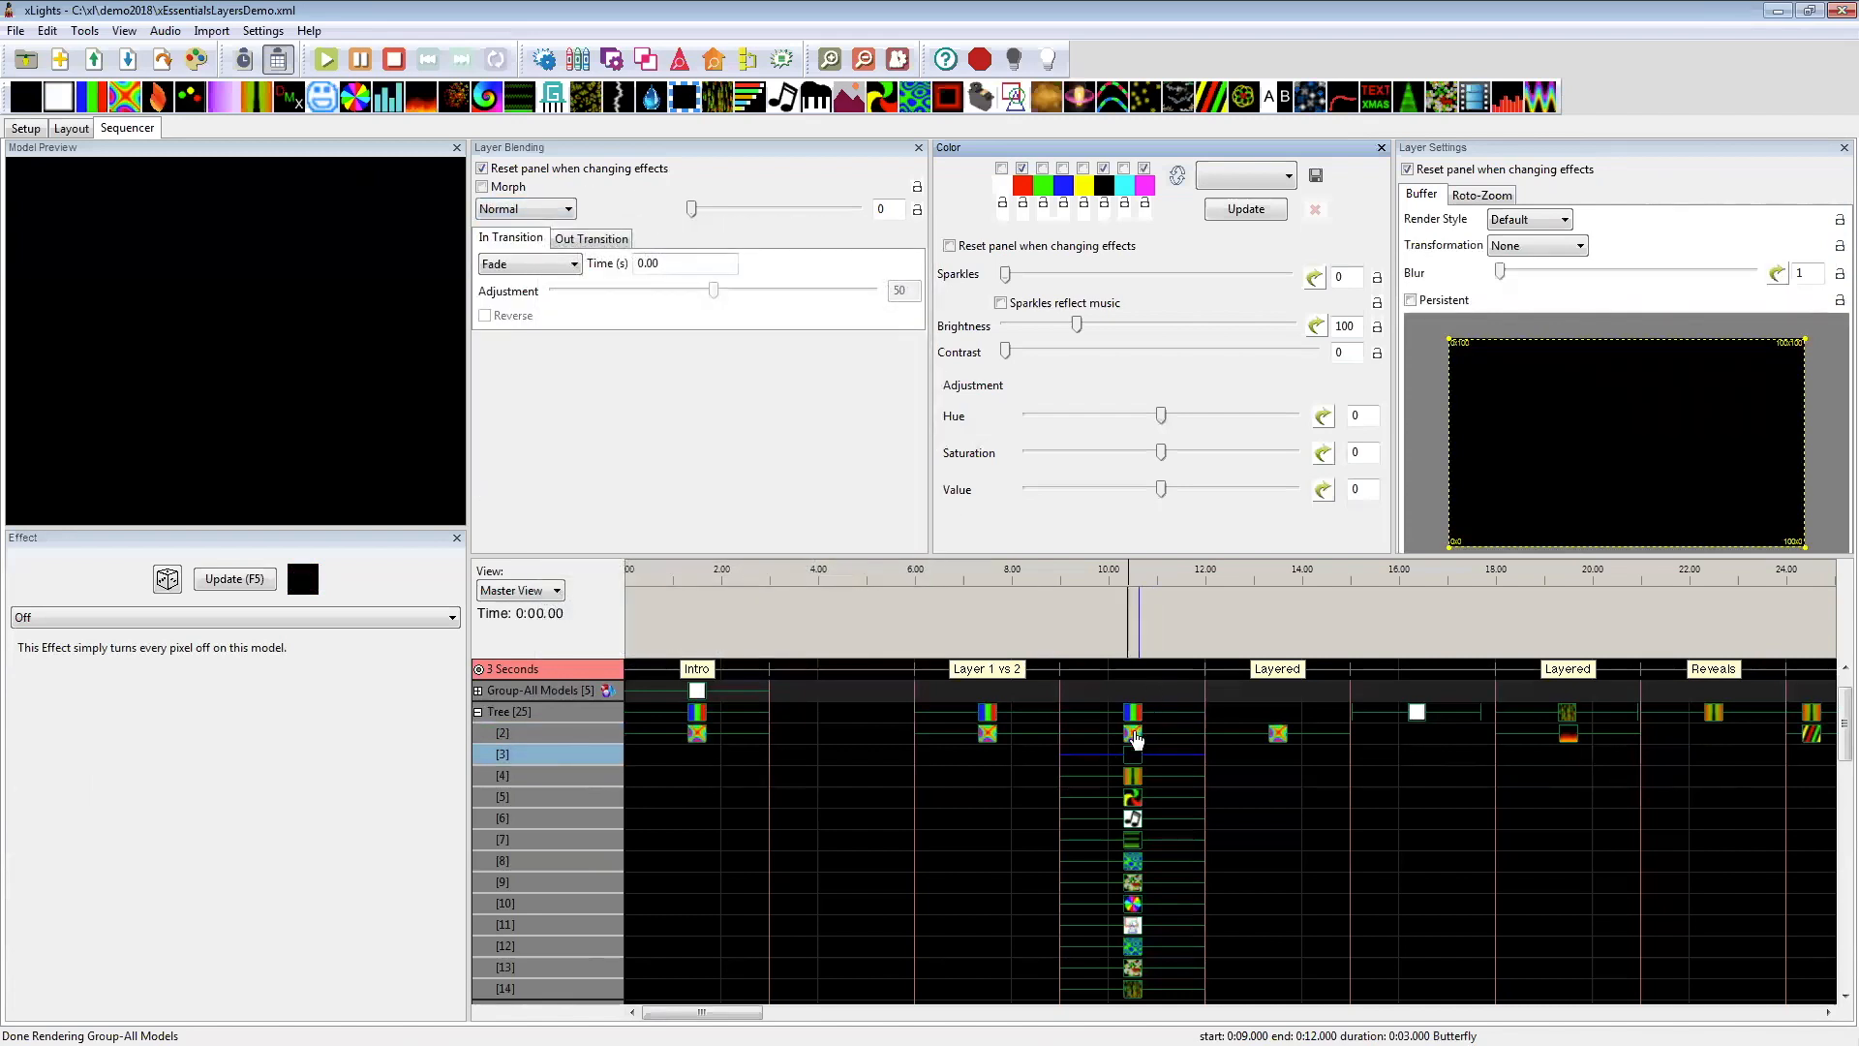
left_click(539, 211)
left_click(502, 252)
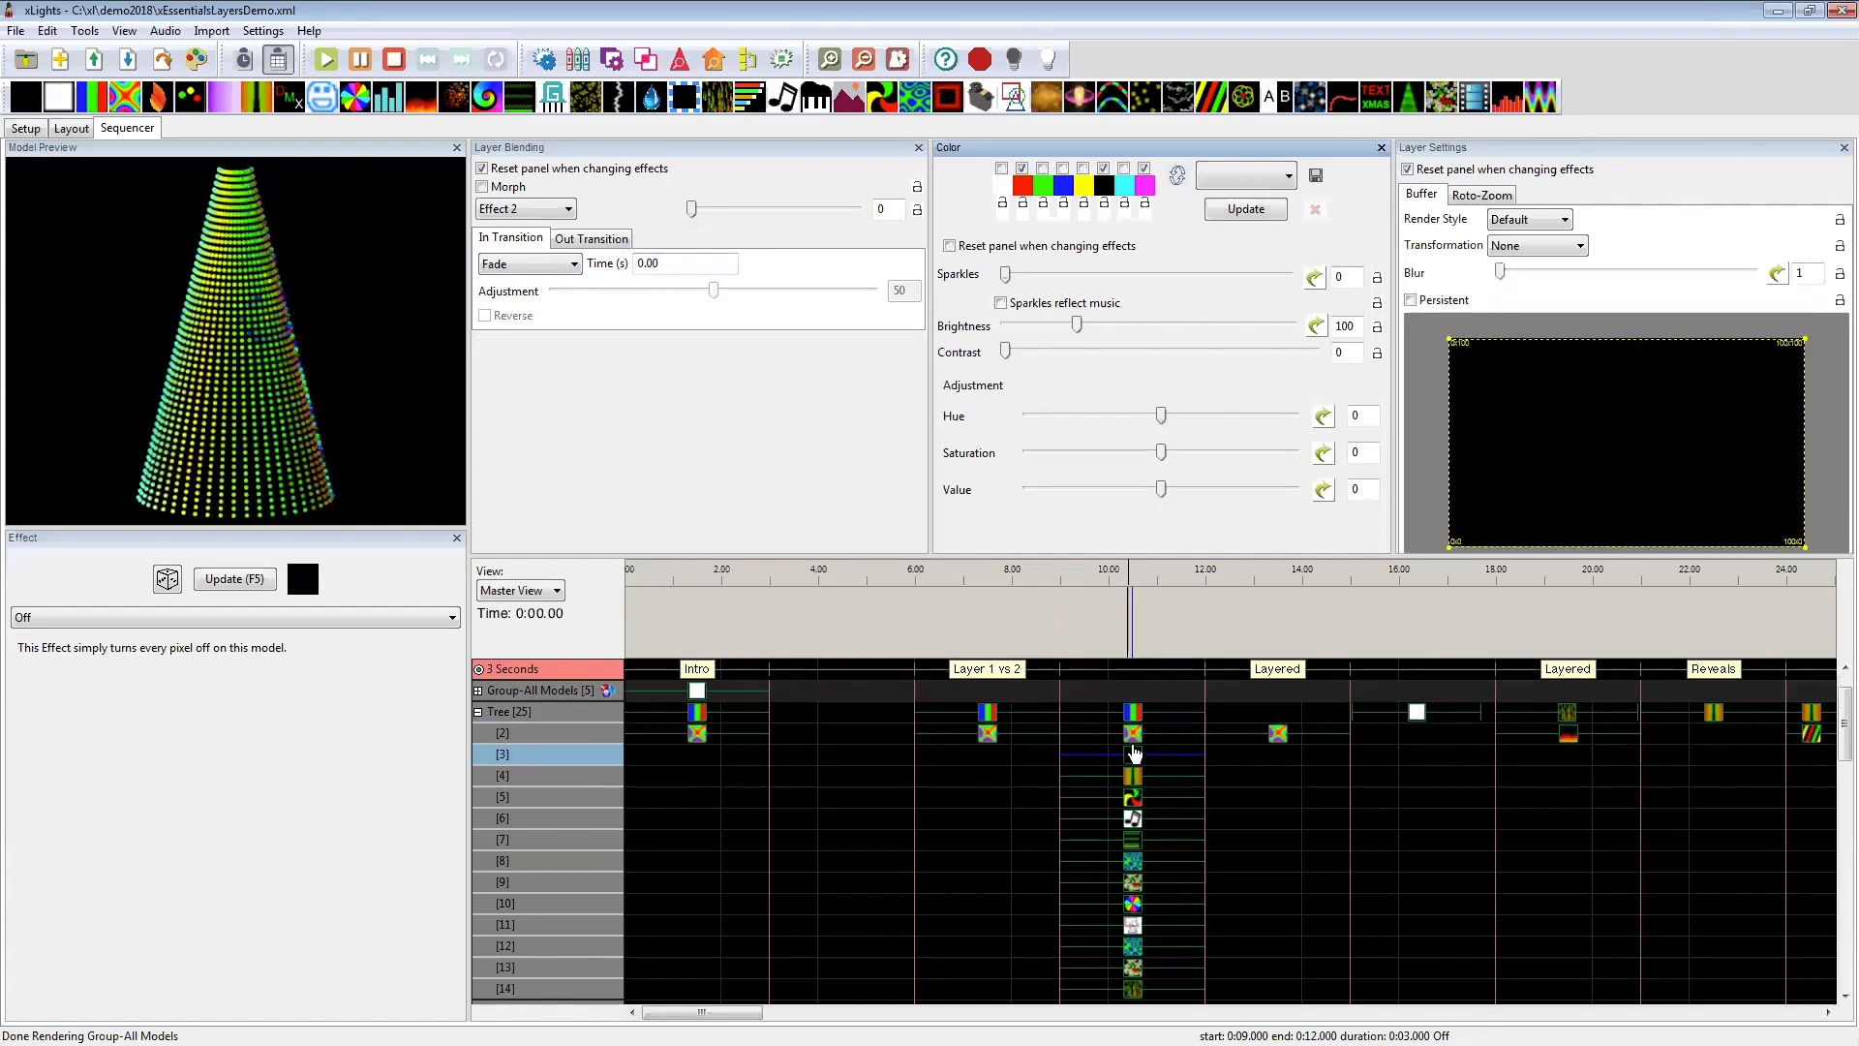
Step: Set the Tree's layer 2 Butterfly at 9–12 seconds to Effect 2 and check it against the Off effect below
left_click(1134, 745)
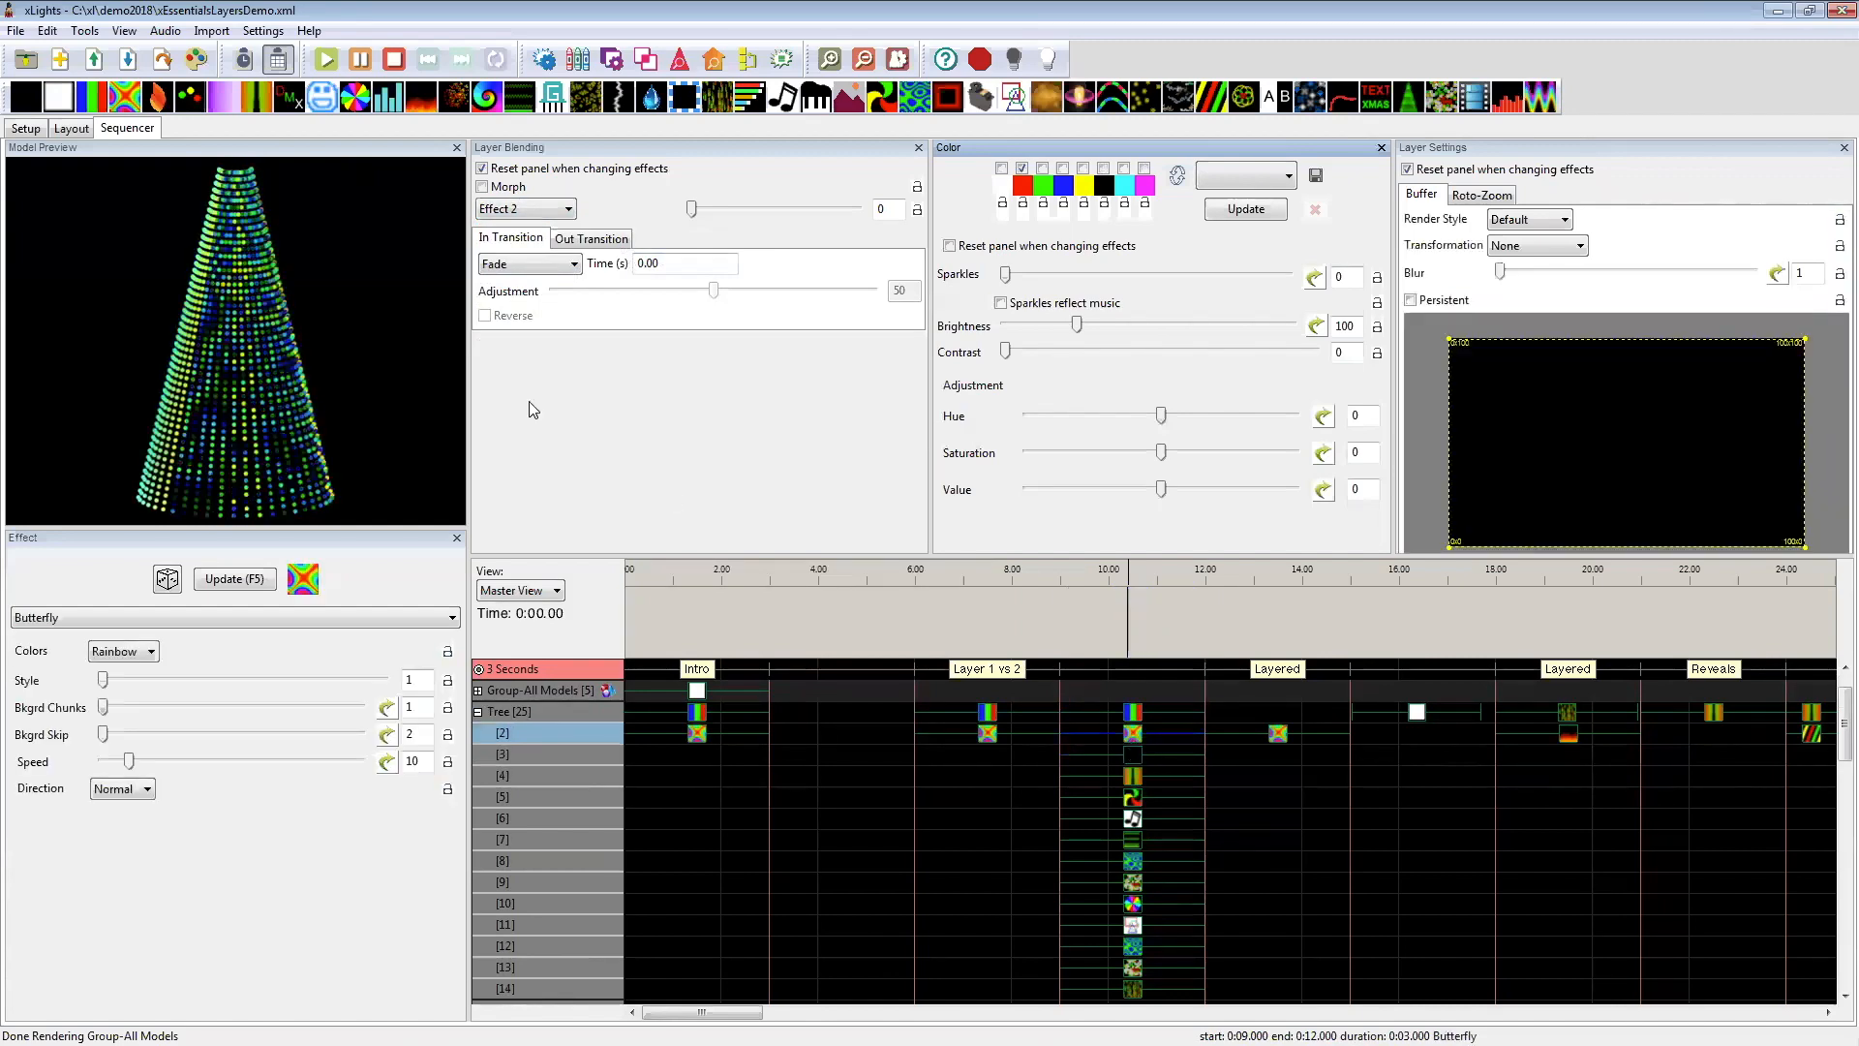
left_click(527, 210)
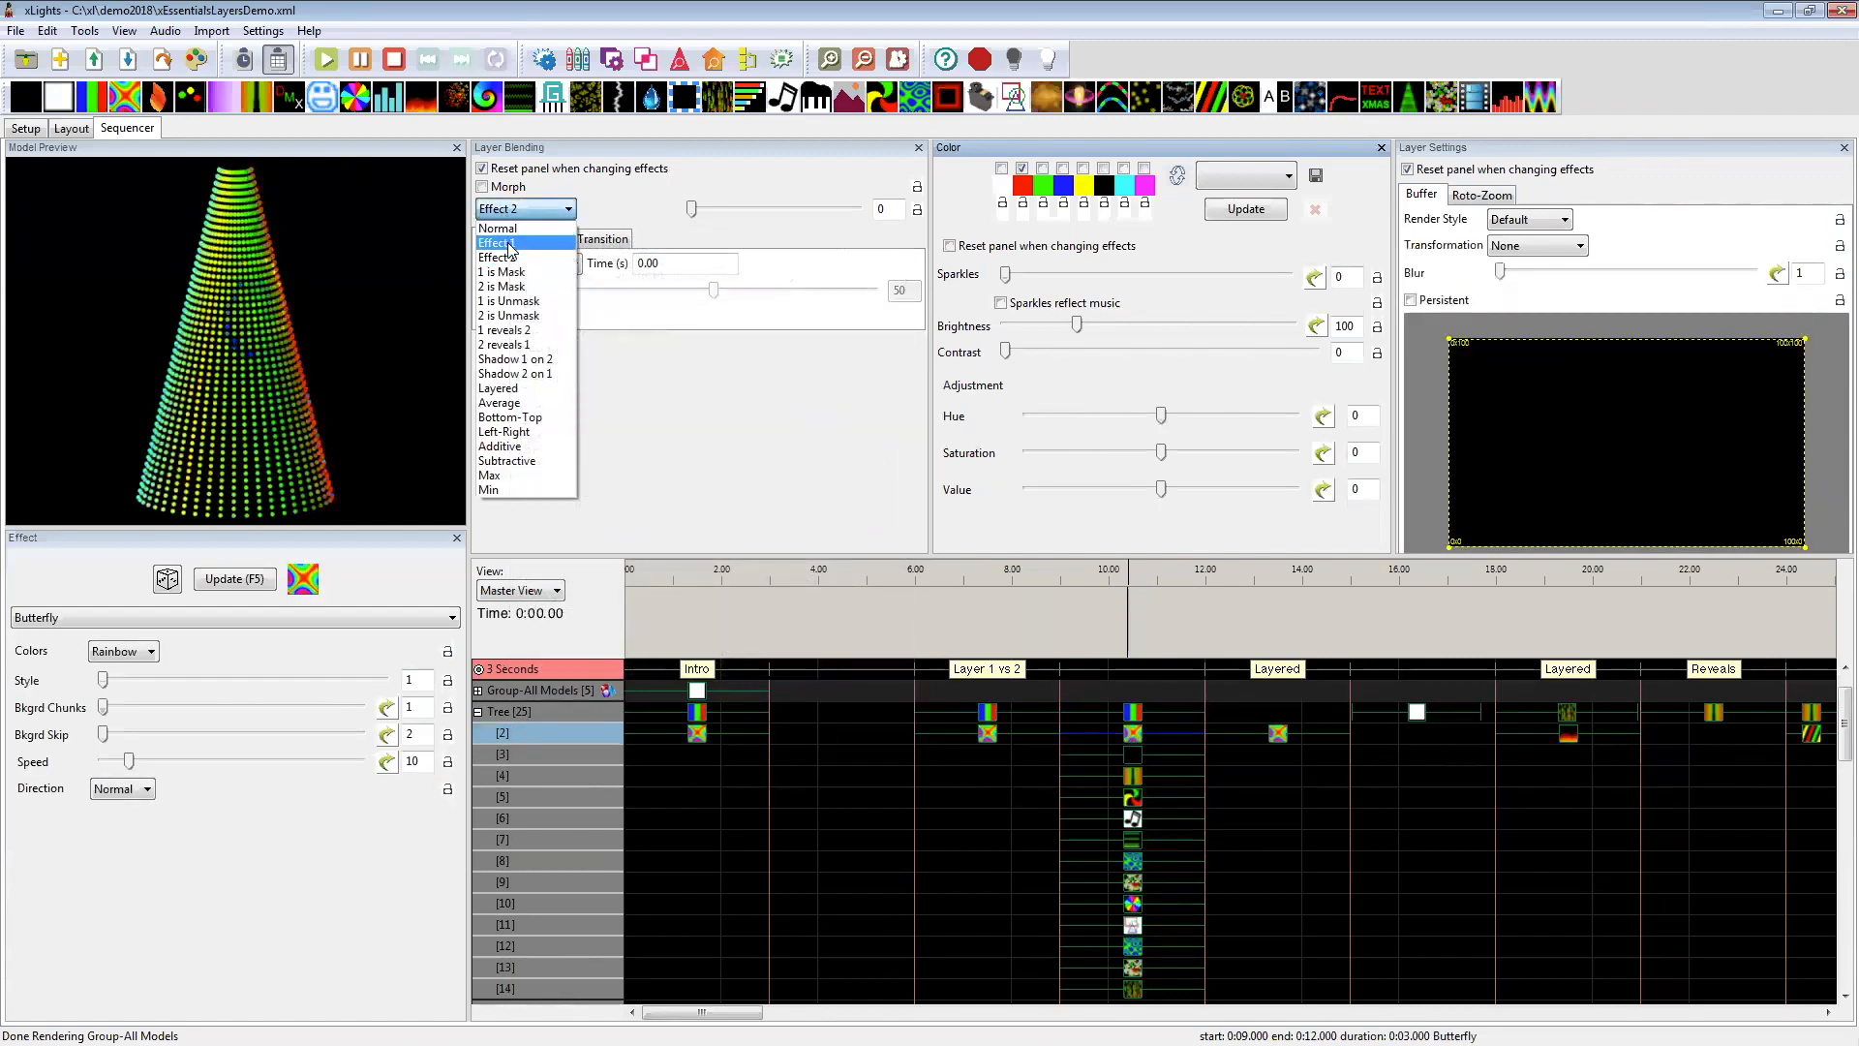
left_click(497, 258)
left_click(1134, 734)
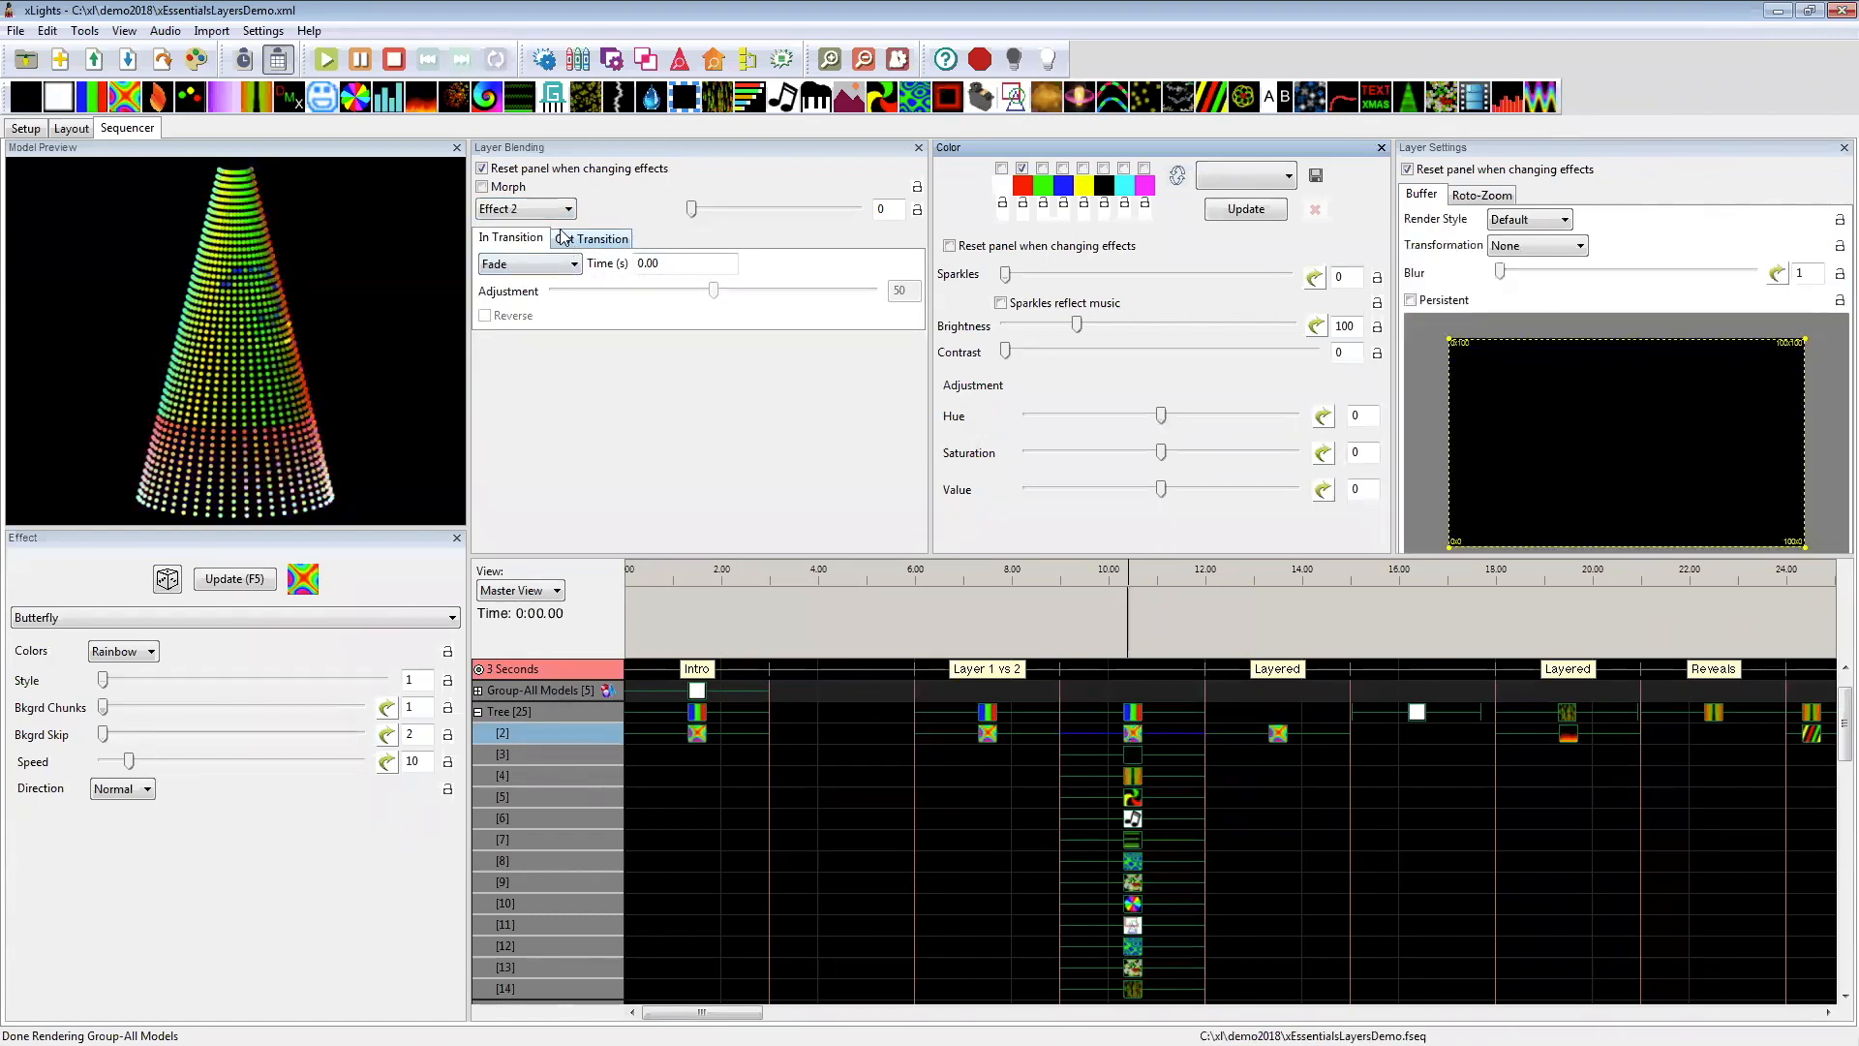
left_click(1140, 758)
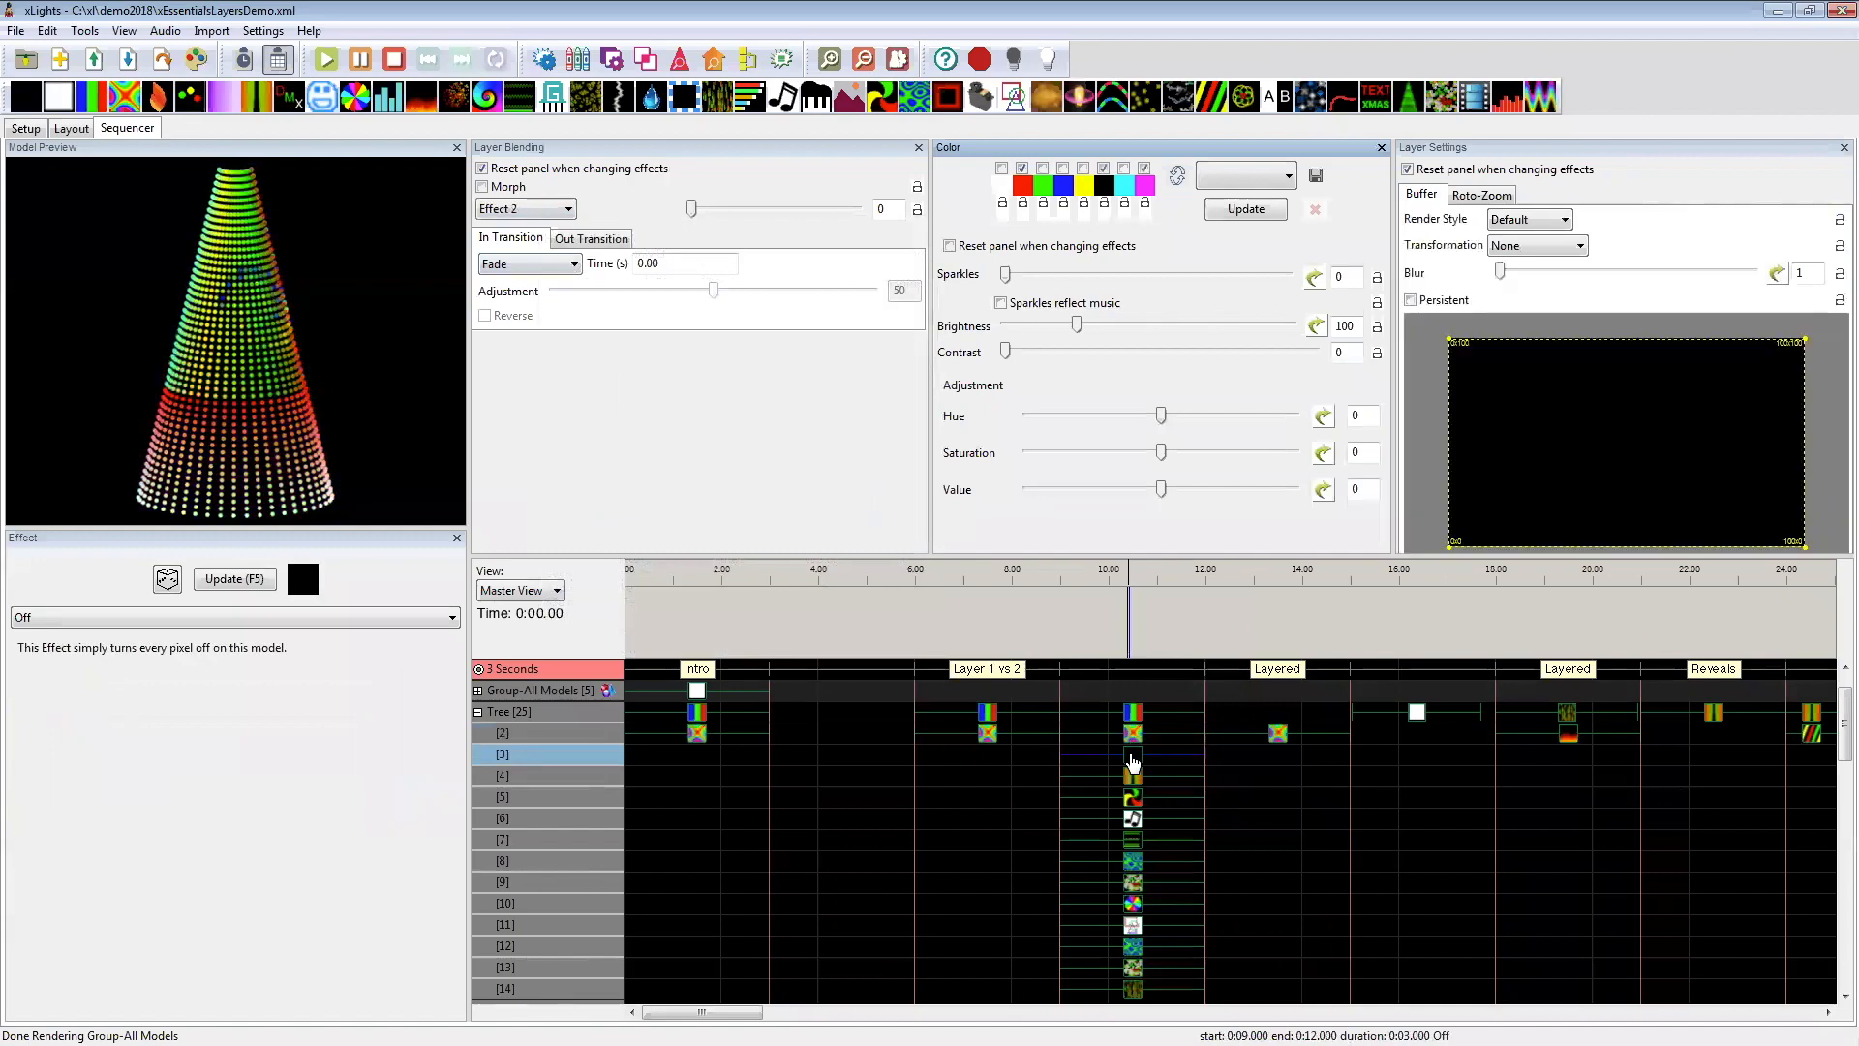
Step: Select the Tree's effects on layers 6 to 16 at 9–12 seconds to examine the lower part of the stack
scroll(1115, 957, "down", 6)
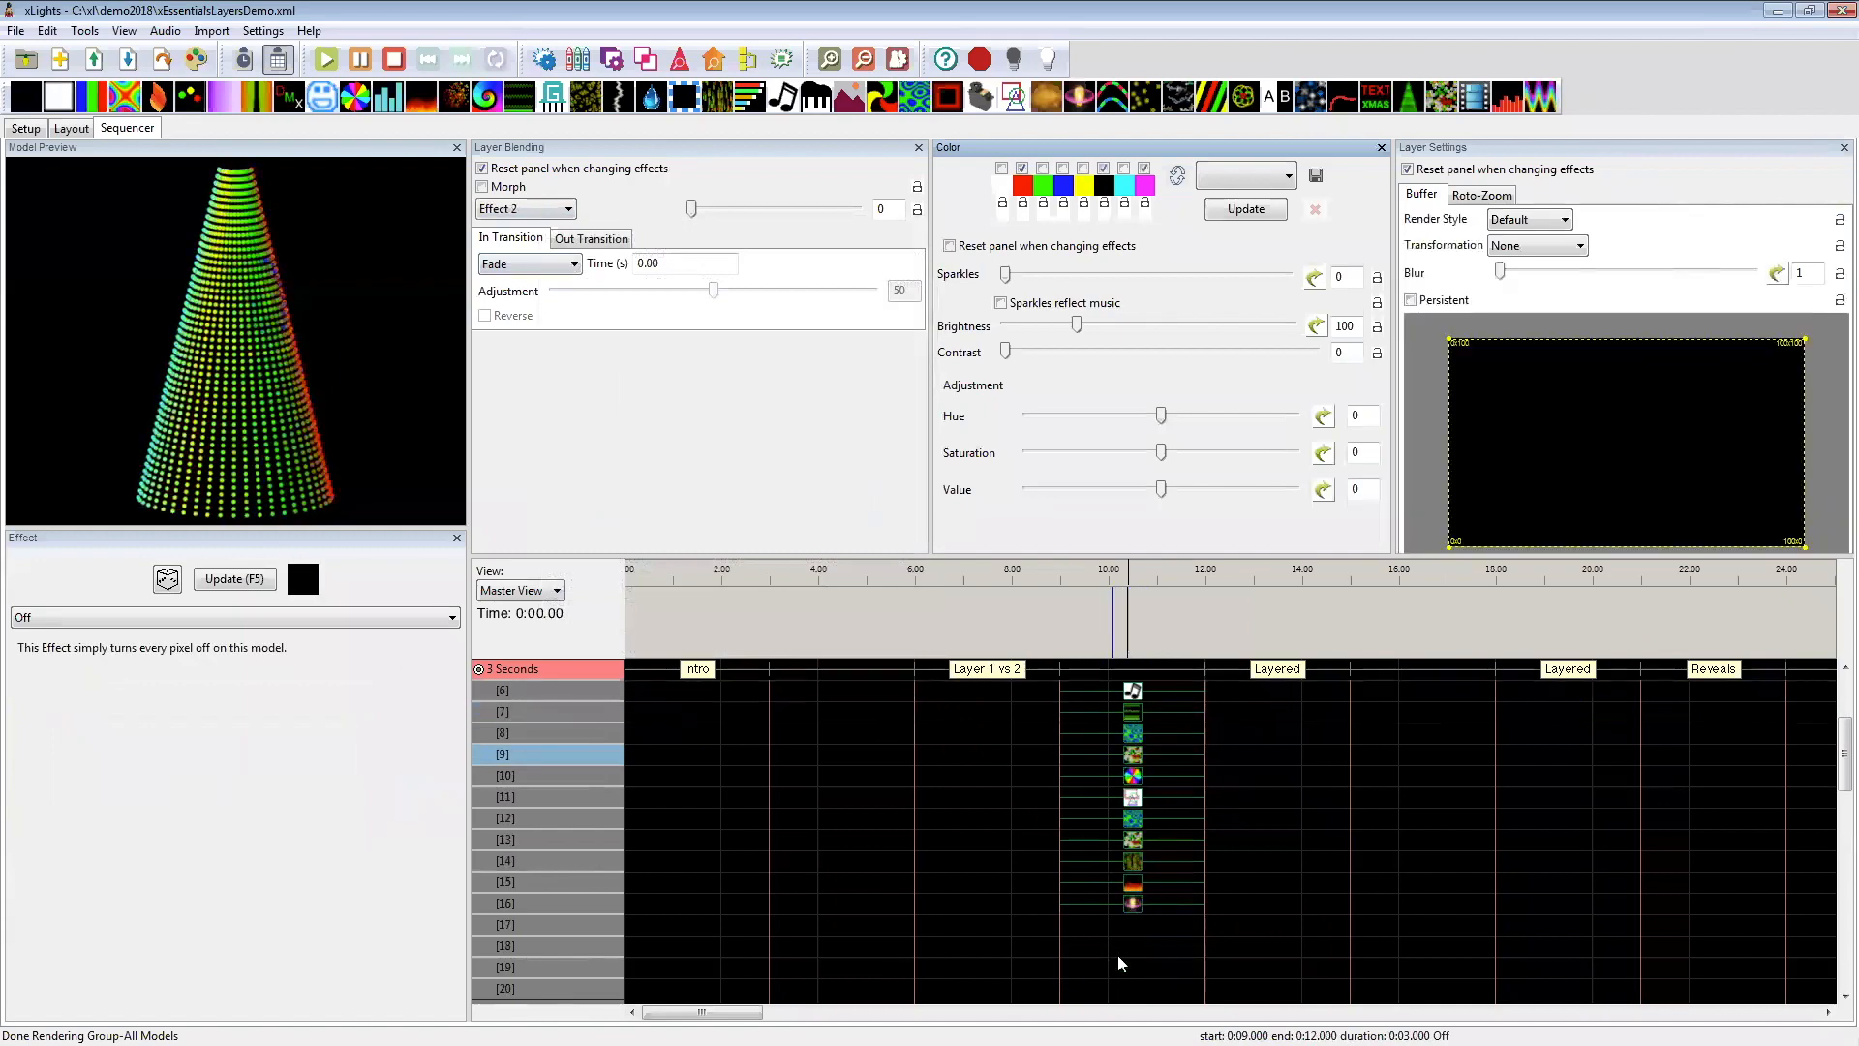
left_click_drag(1173, 907, 1156, 697)
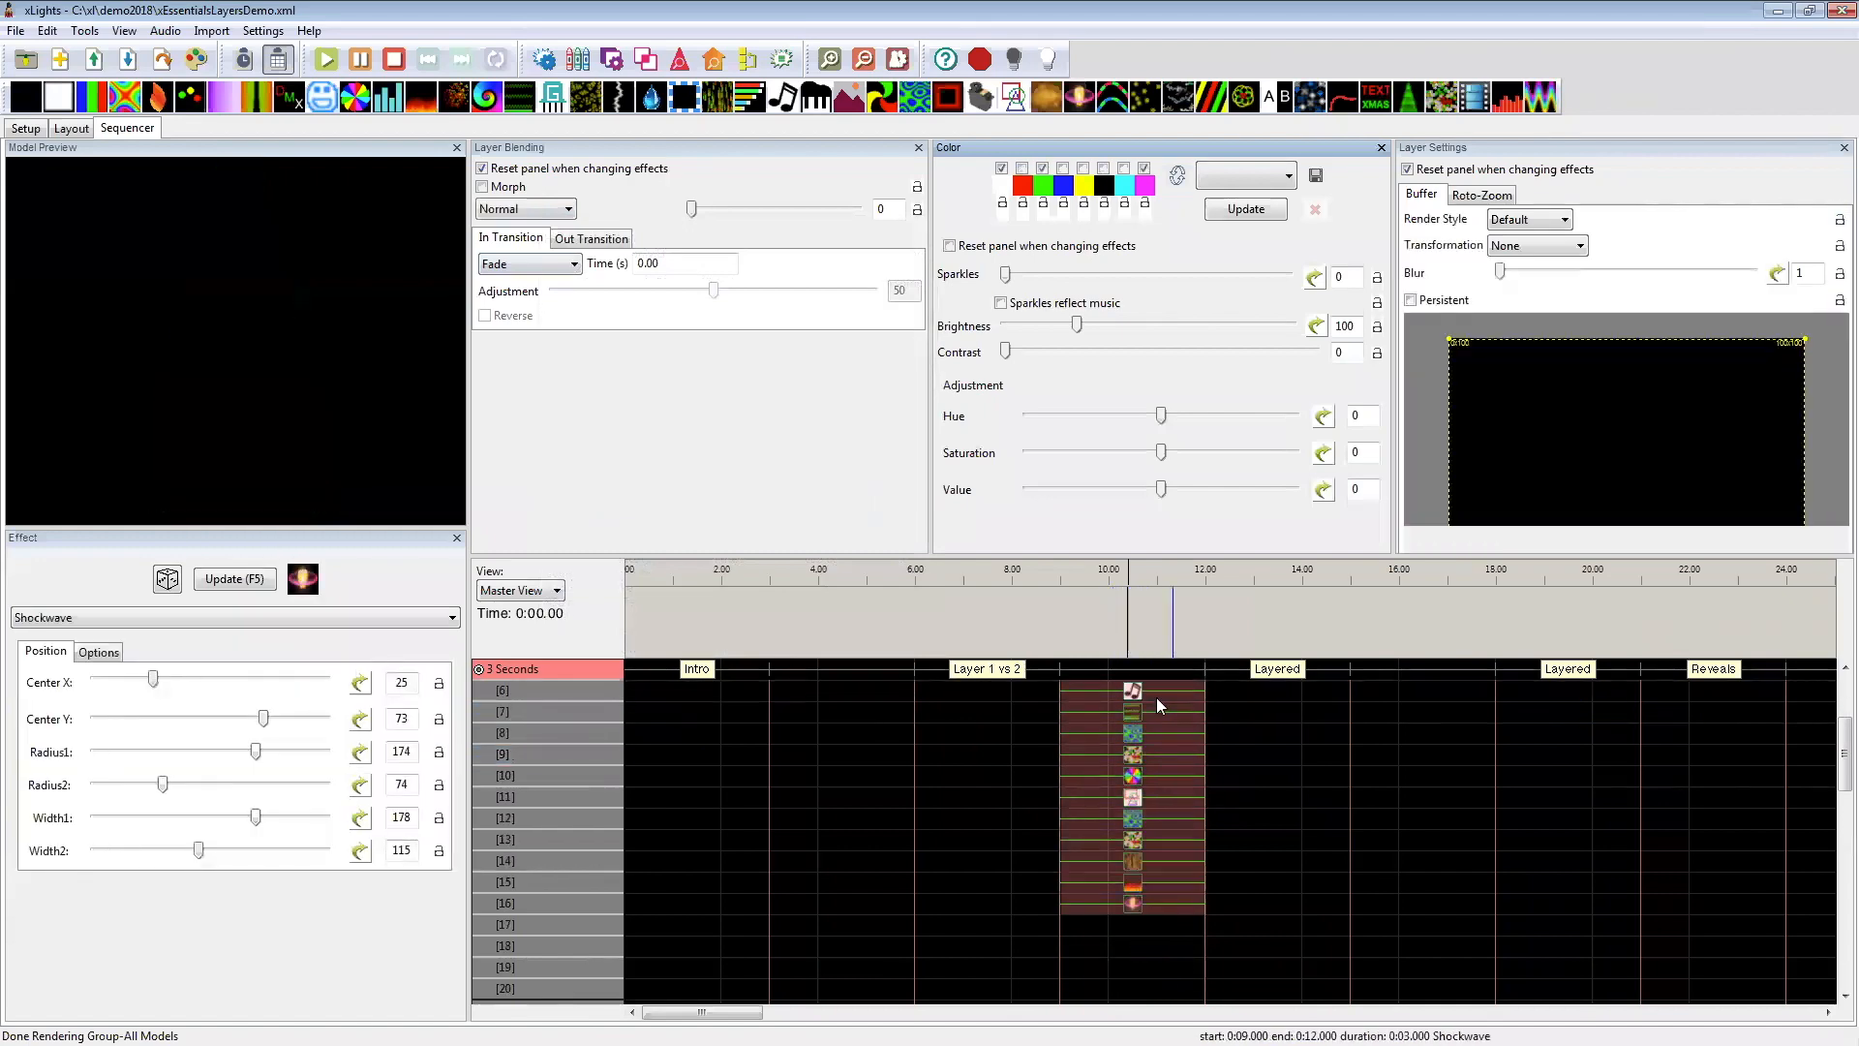
scroll(1154, 756, "up", 6)
scroll(1154, 755, "up", 2)
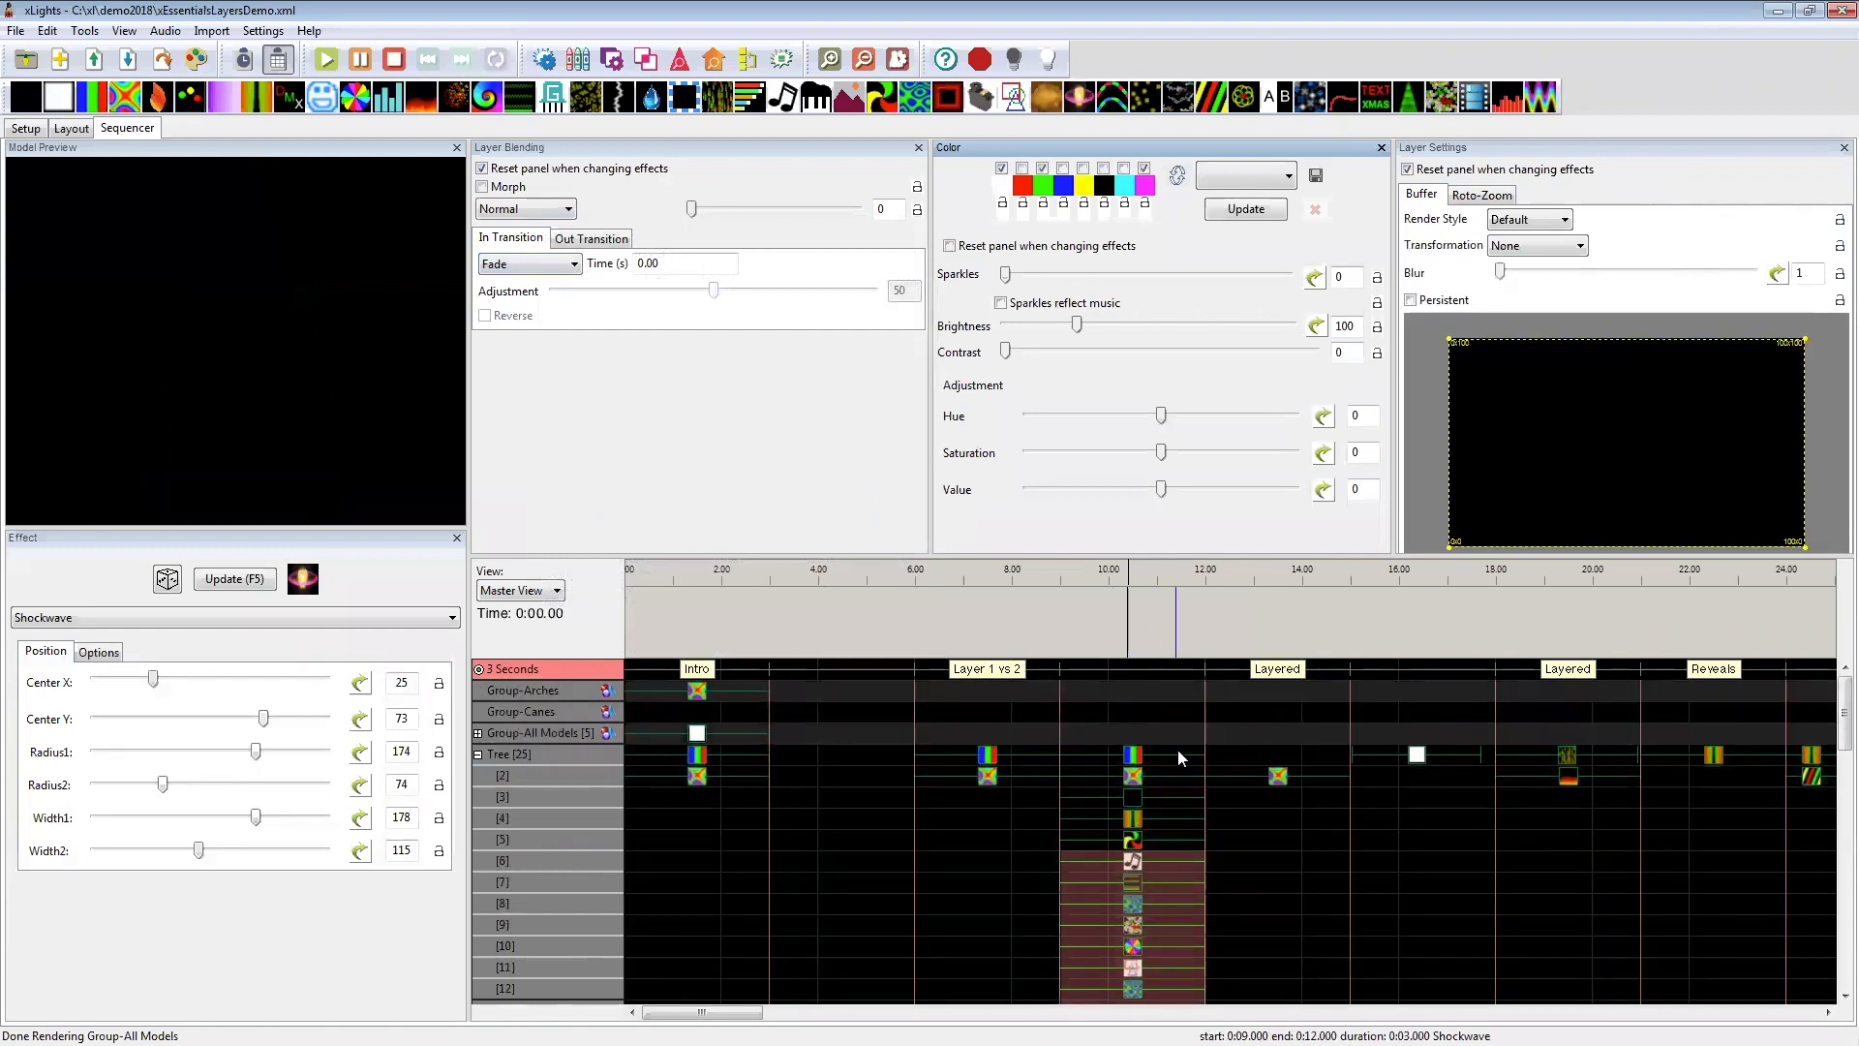
Step: Select the Tree's layer 2 Butterfly at 12–15 seconds, review its blending modes and keep Normal
left_click(1264, 772)
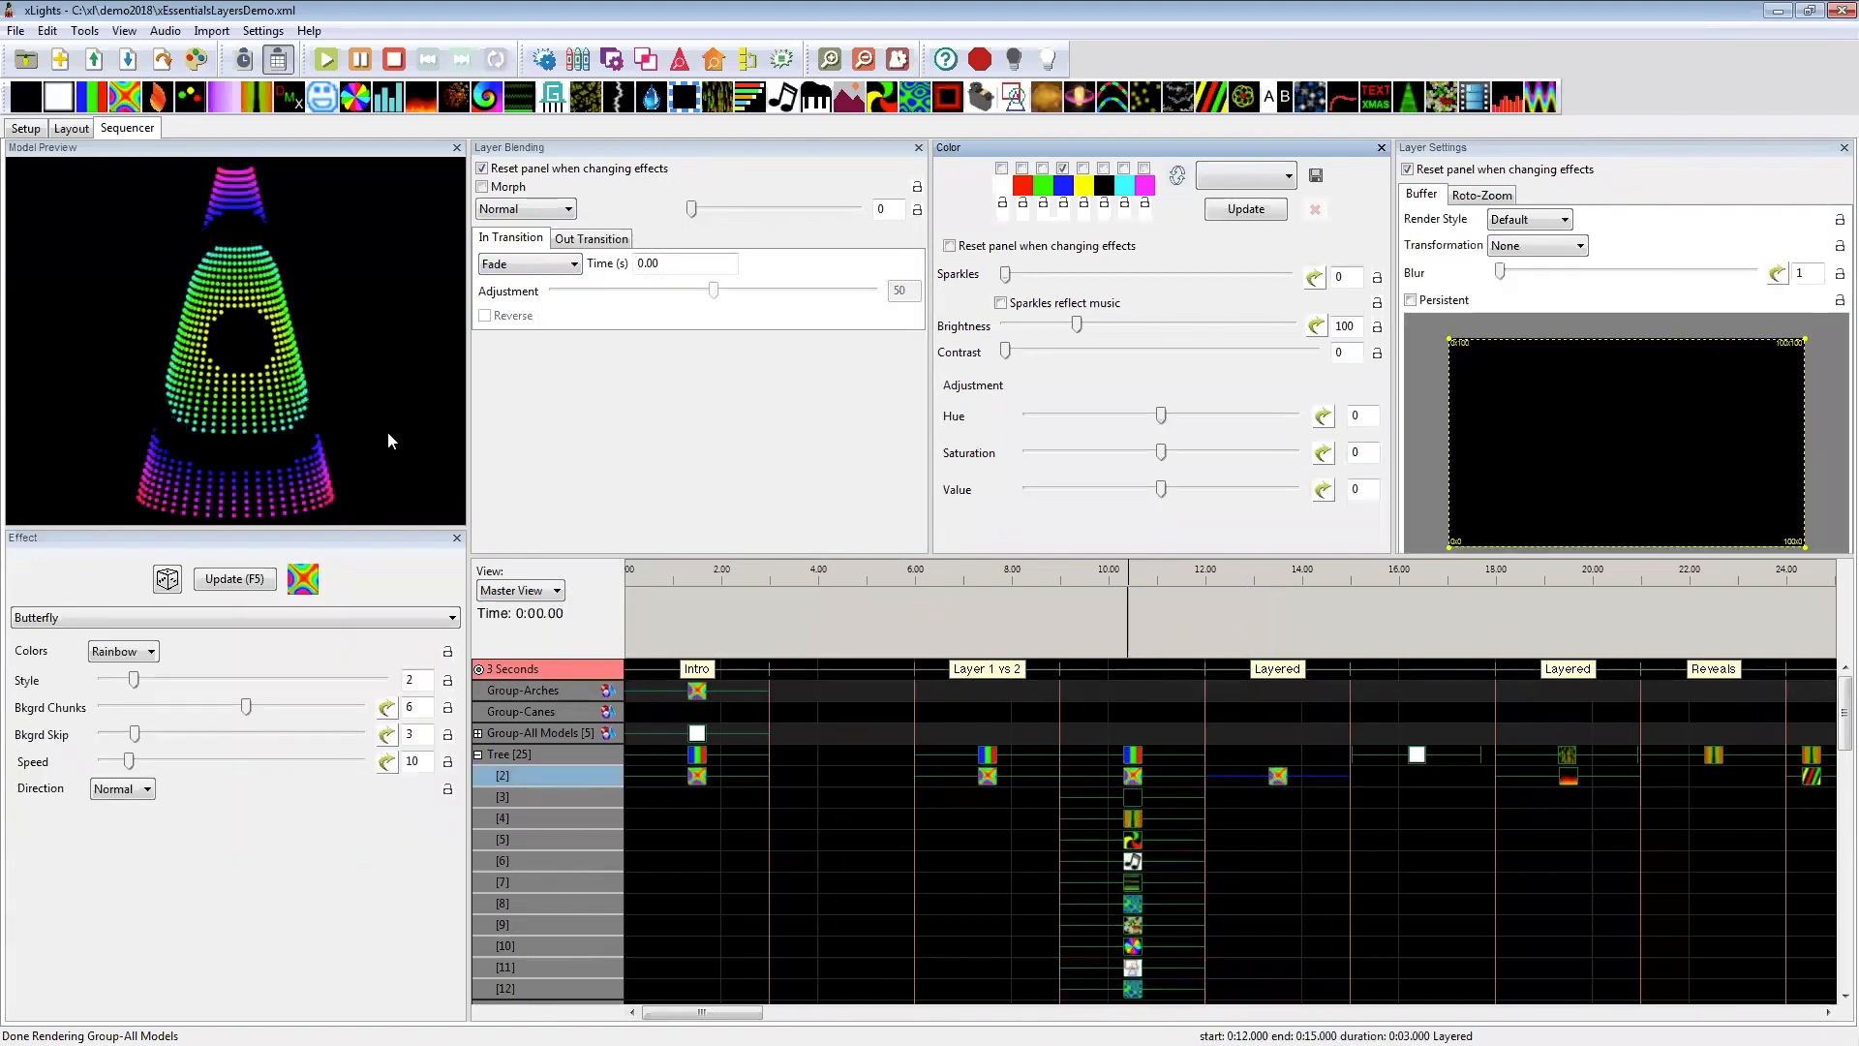
left_click(526, 209)
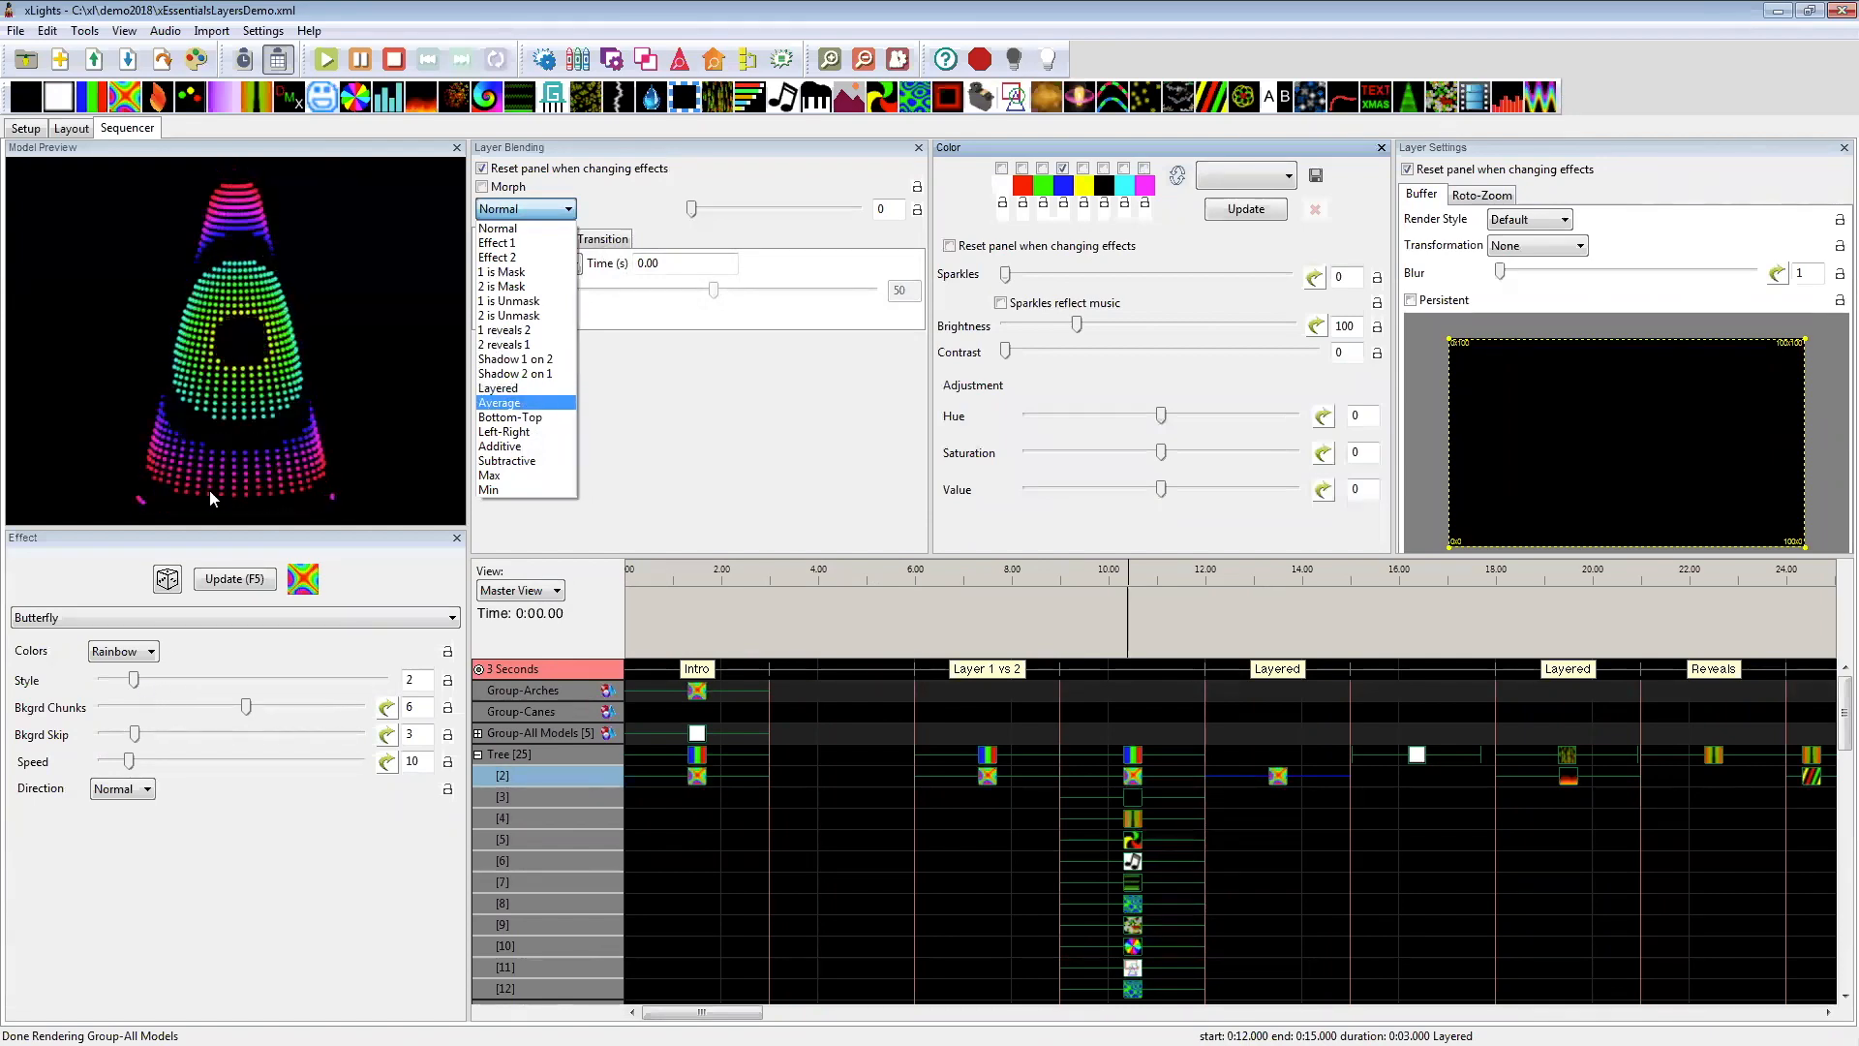
left_click(520, 229)
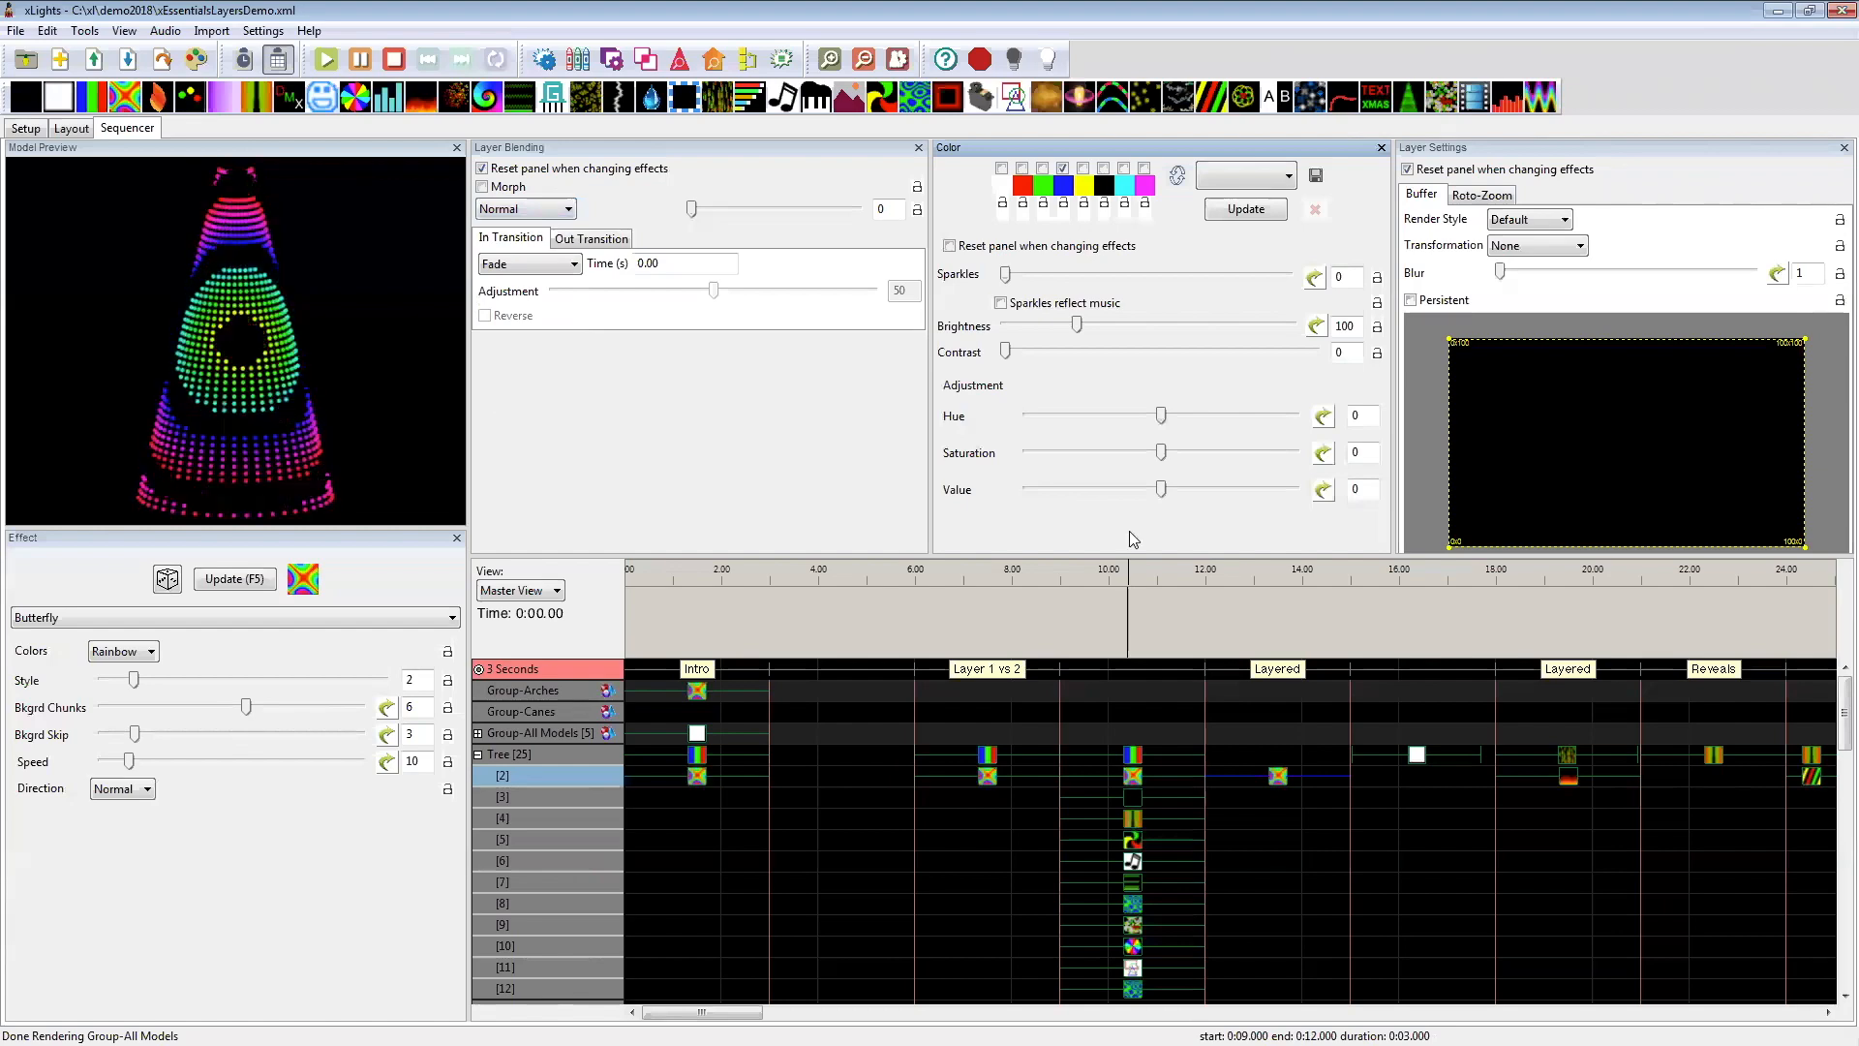
Step: Move the Tree's On effect from 15 seconds to 12.1 seconds, over the layer 2 Butterfly, and compare both effects' blending modes
left_click(1419, 757)
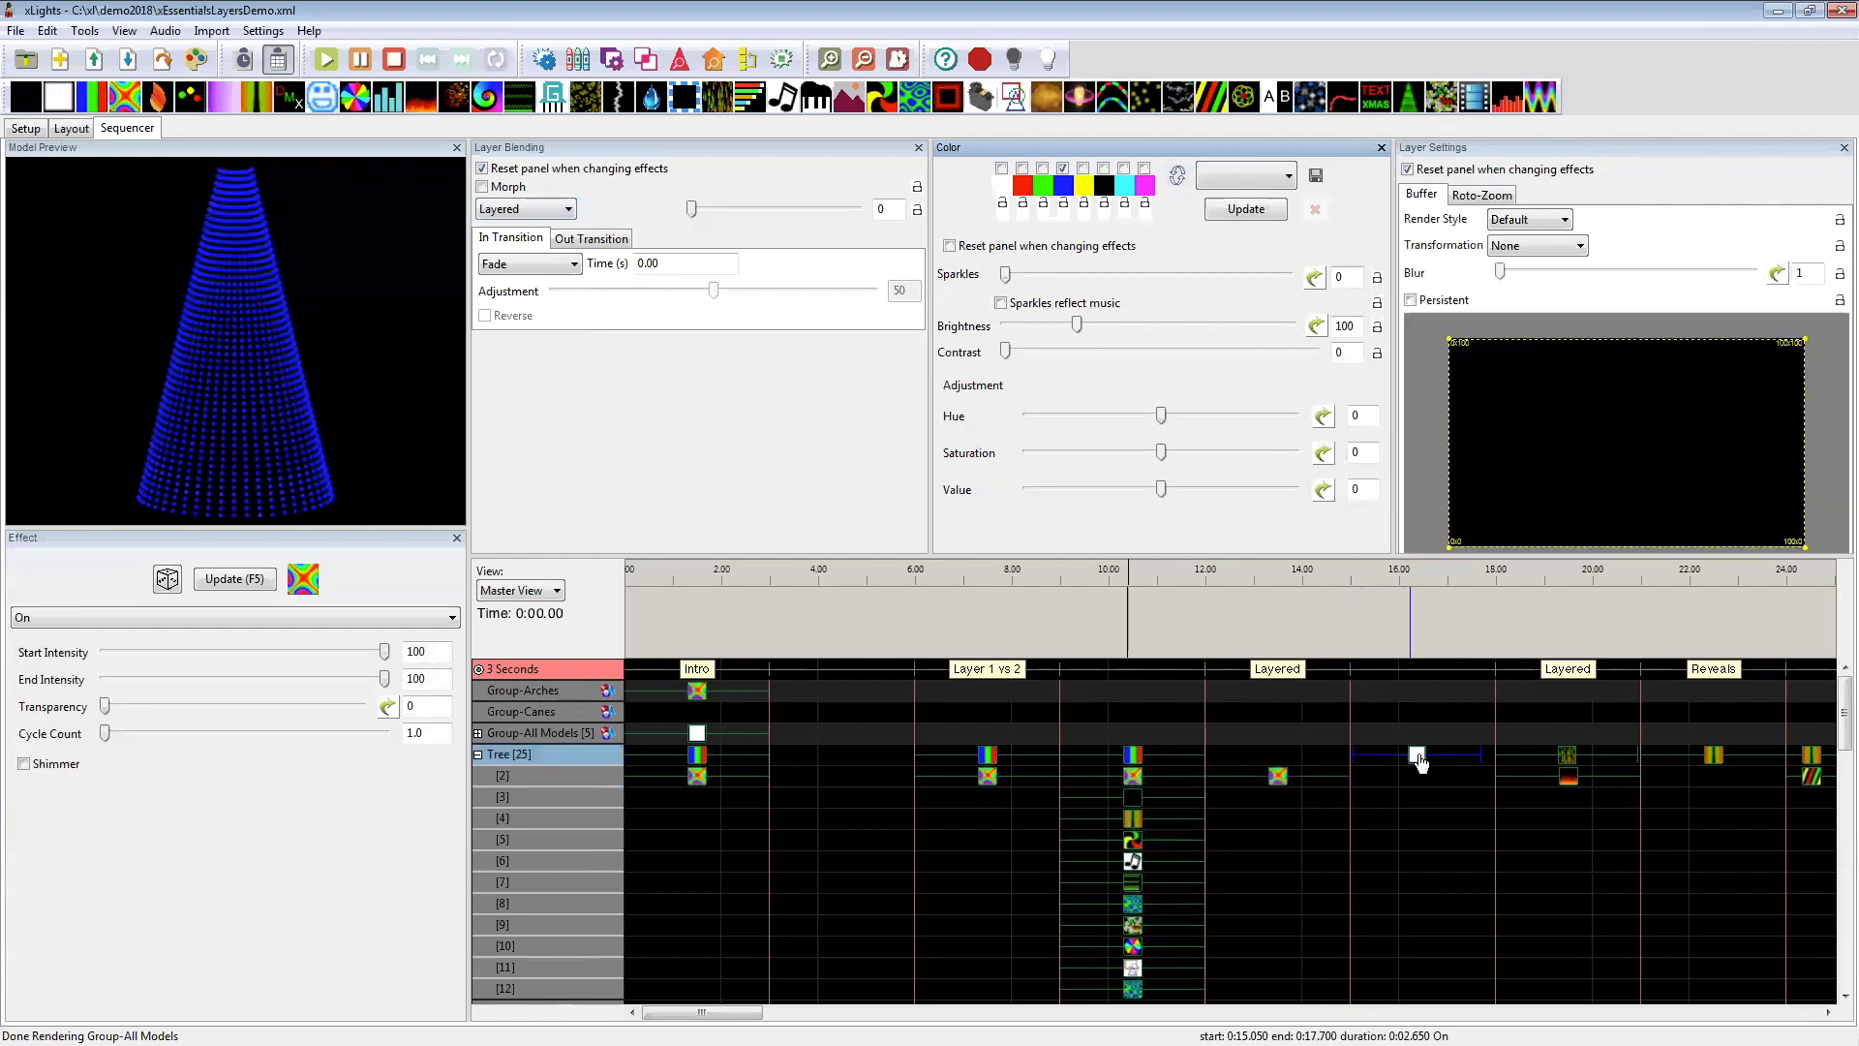
left_click_drag(1421, 765, 1324, 757)
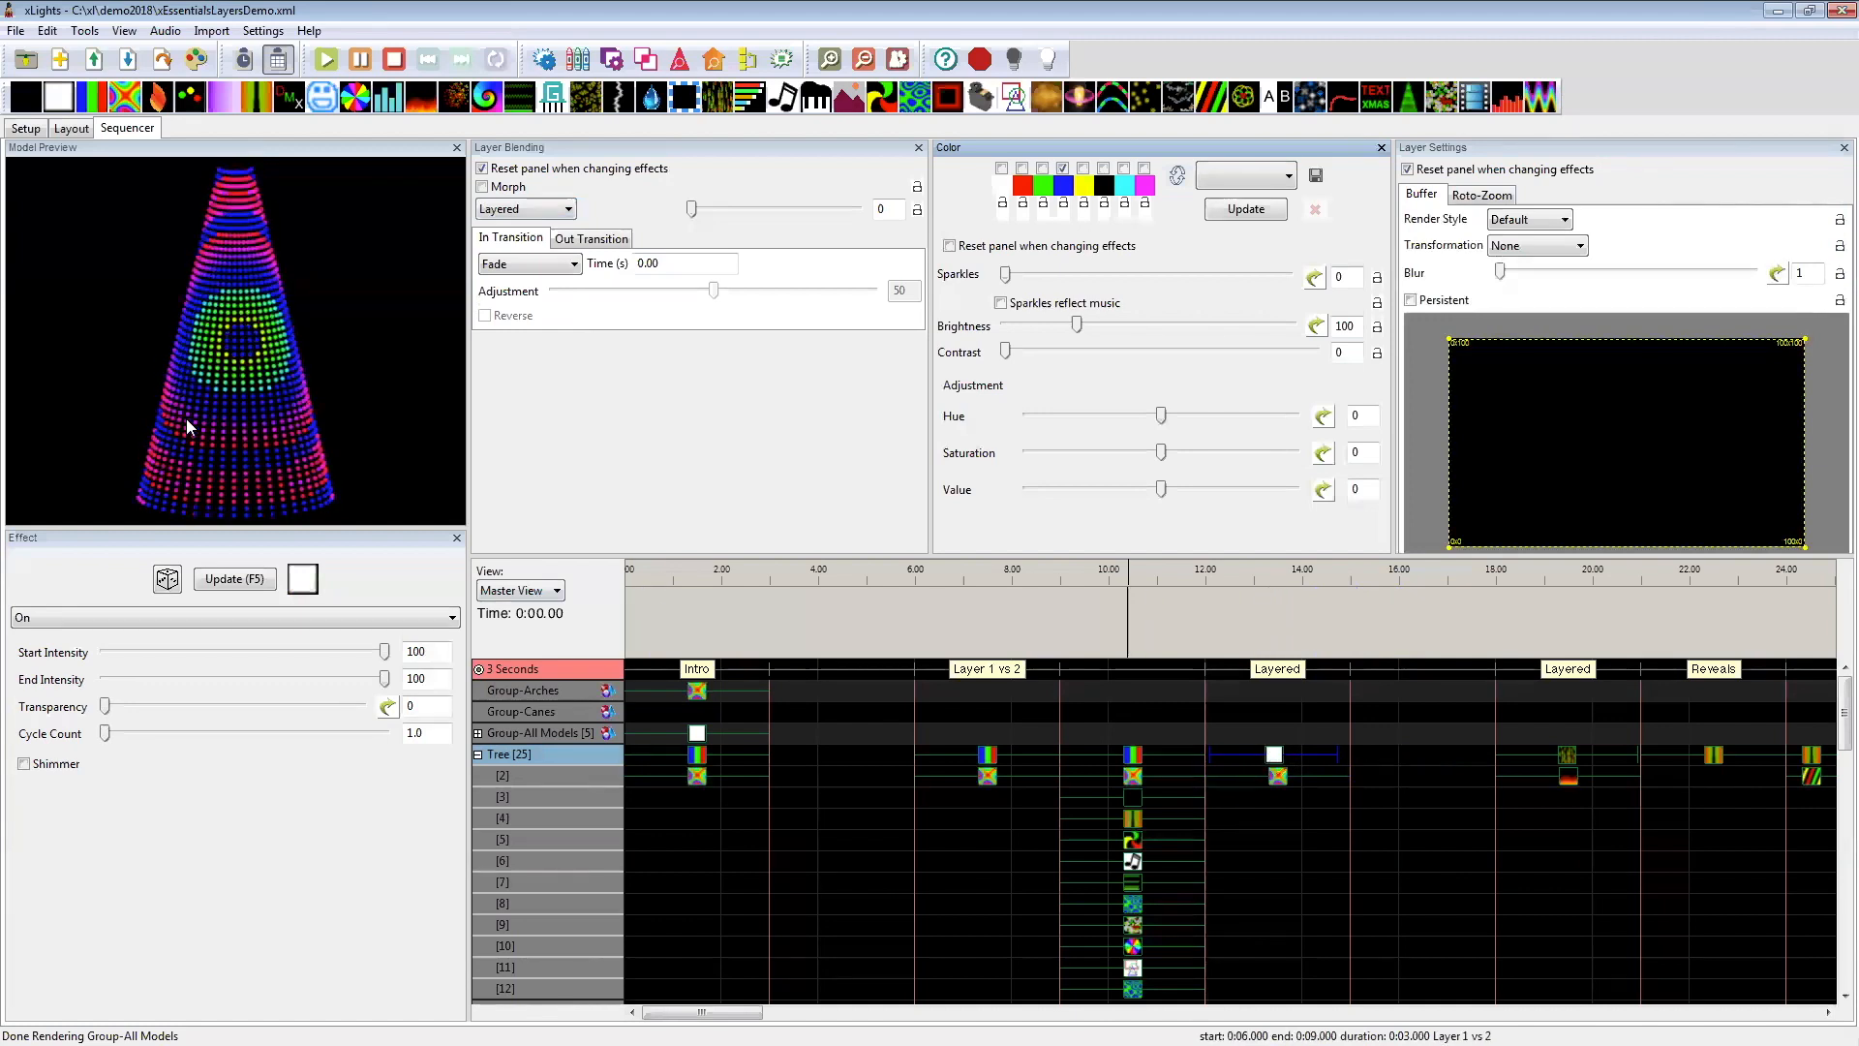
left_click(1277, 776)
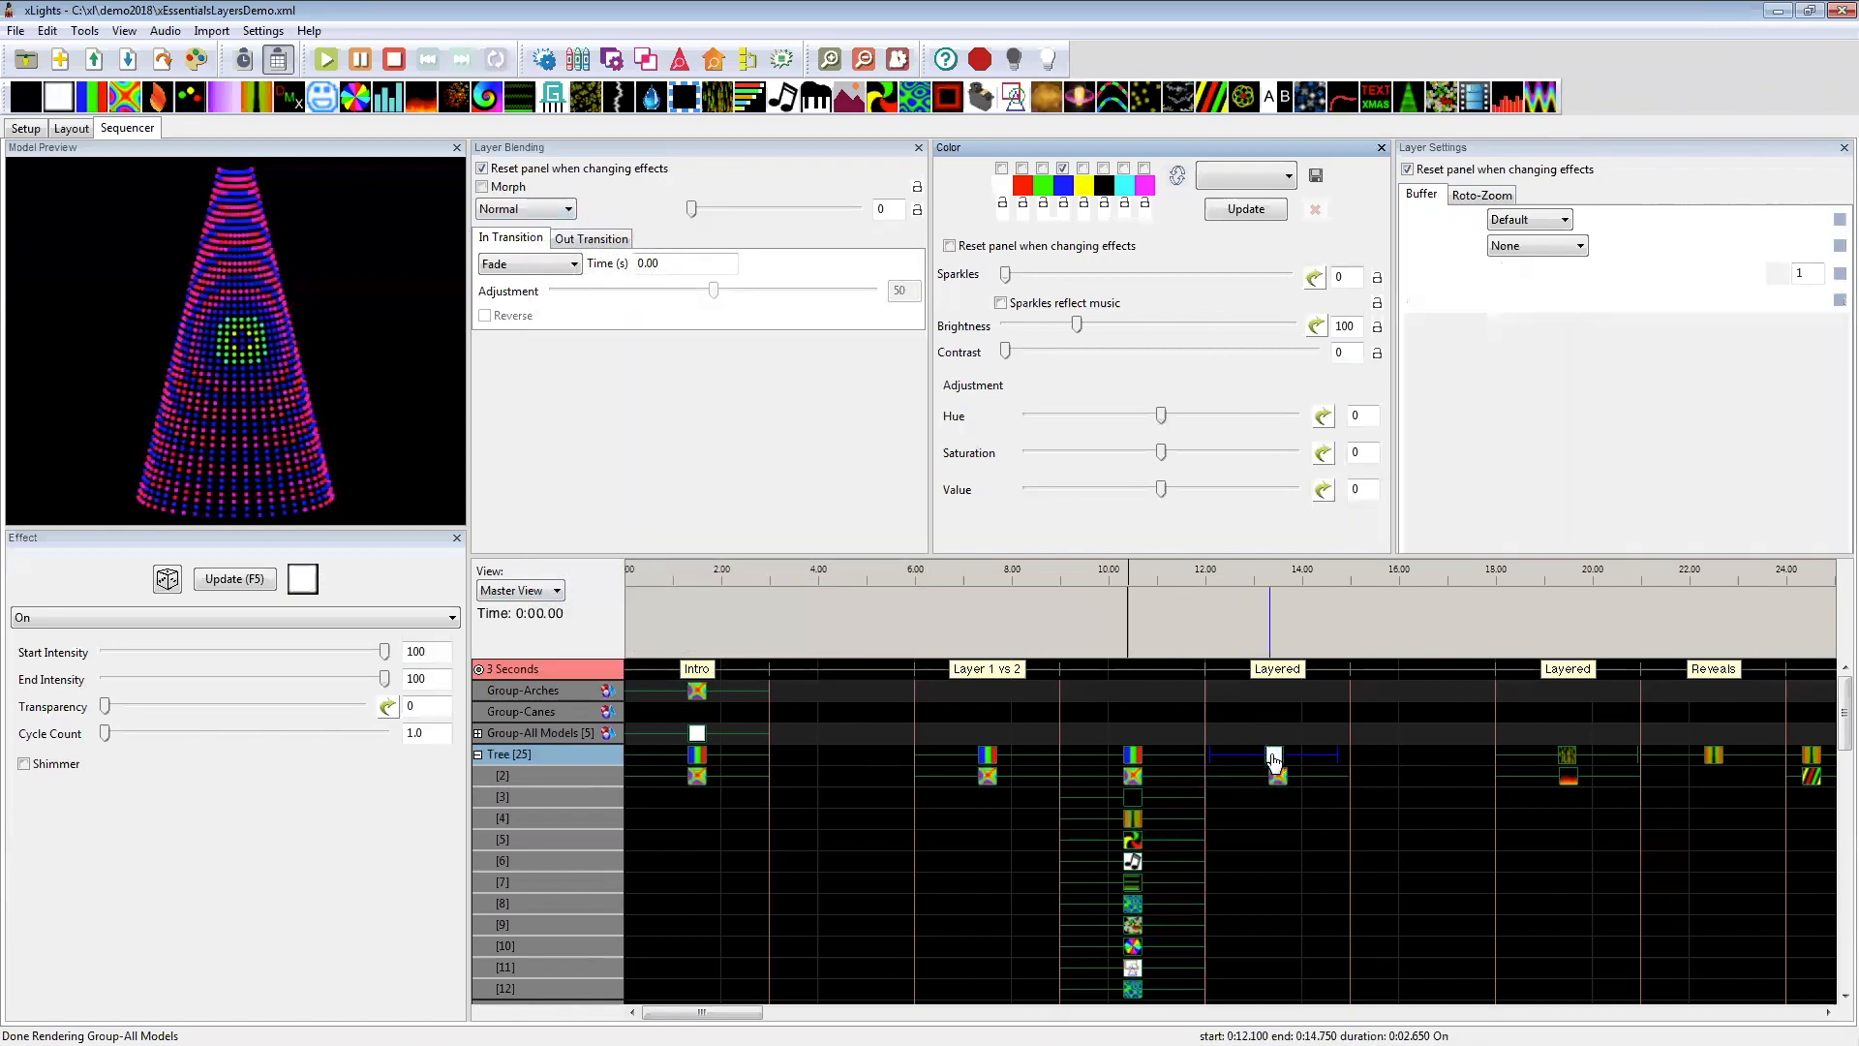
mouse_move(538, 215)
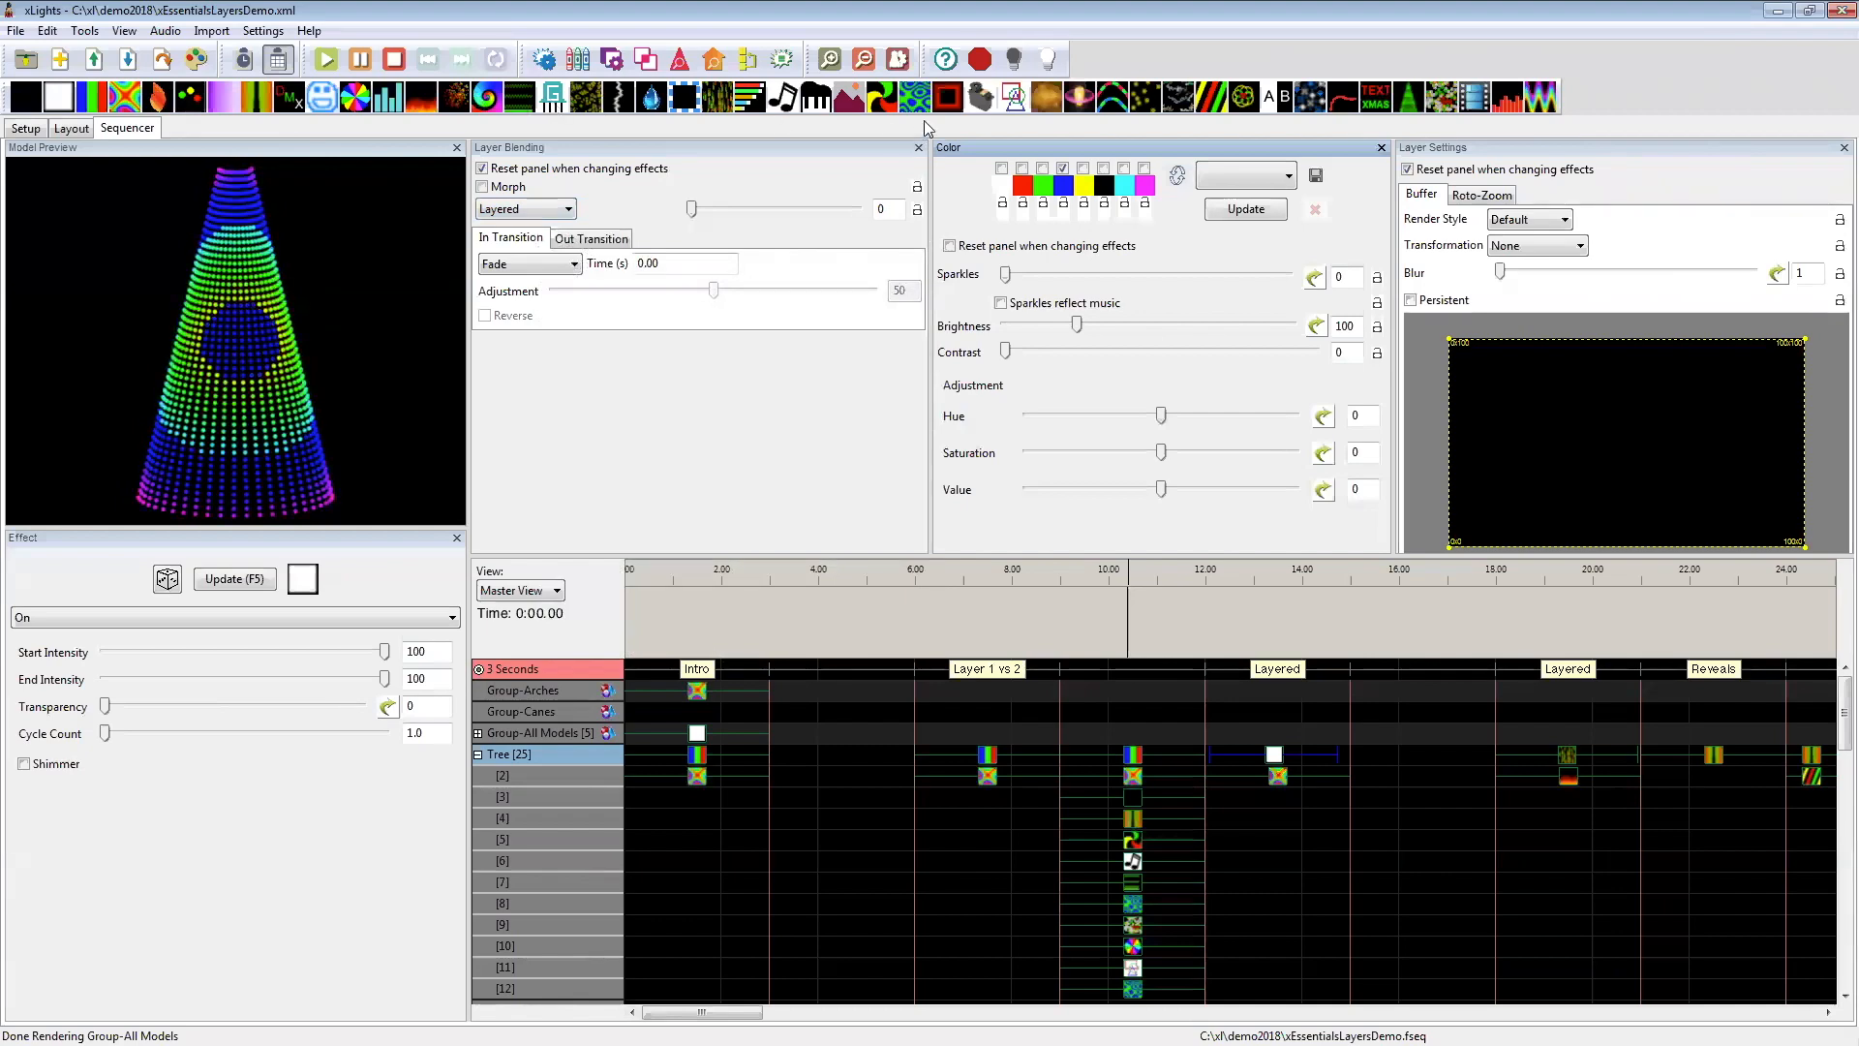
Step: Replace the On effect above the Tree's Butterfly at 12–15 seconds with Plasma and compare the two layers
left_click_drag(552, 104, 1270, 760)
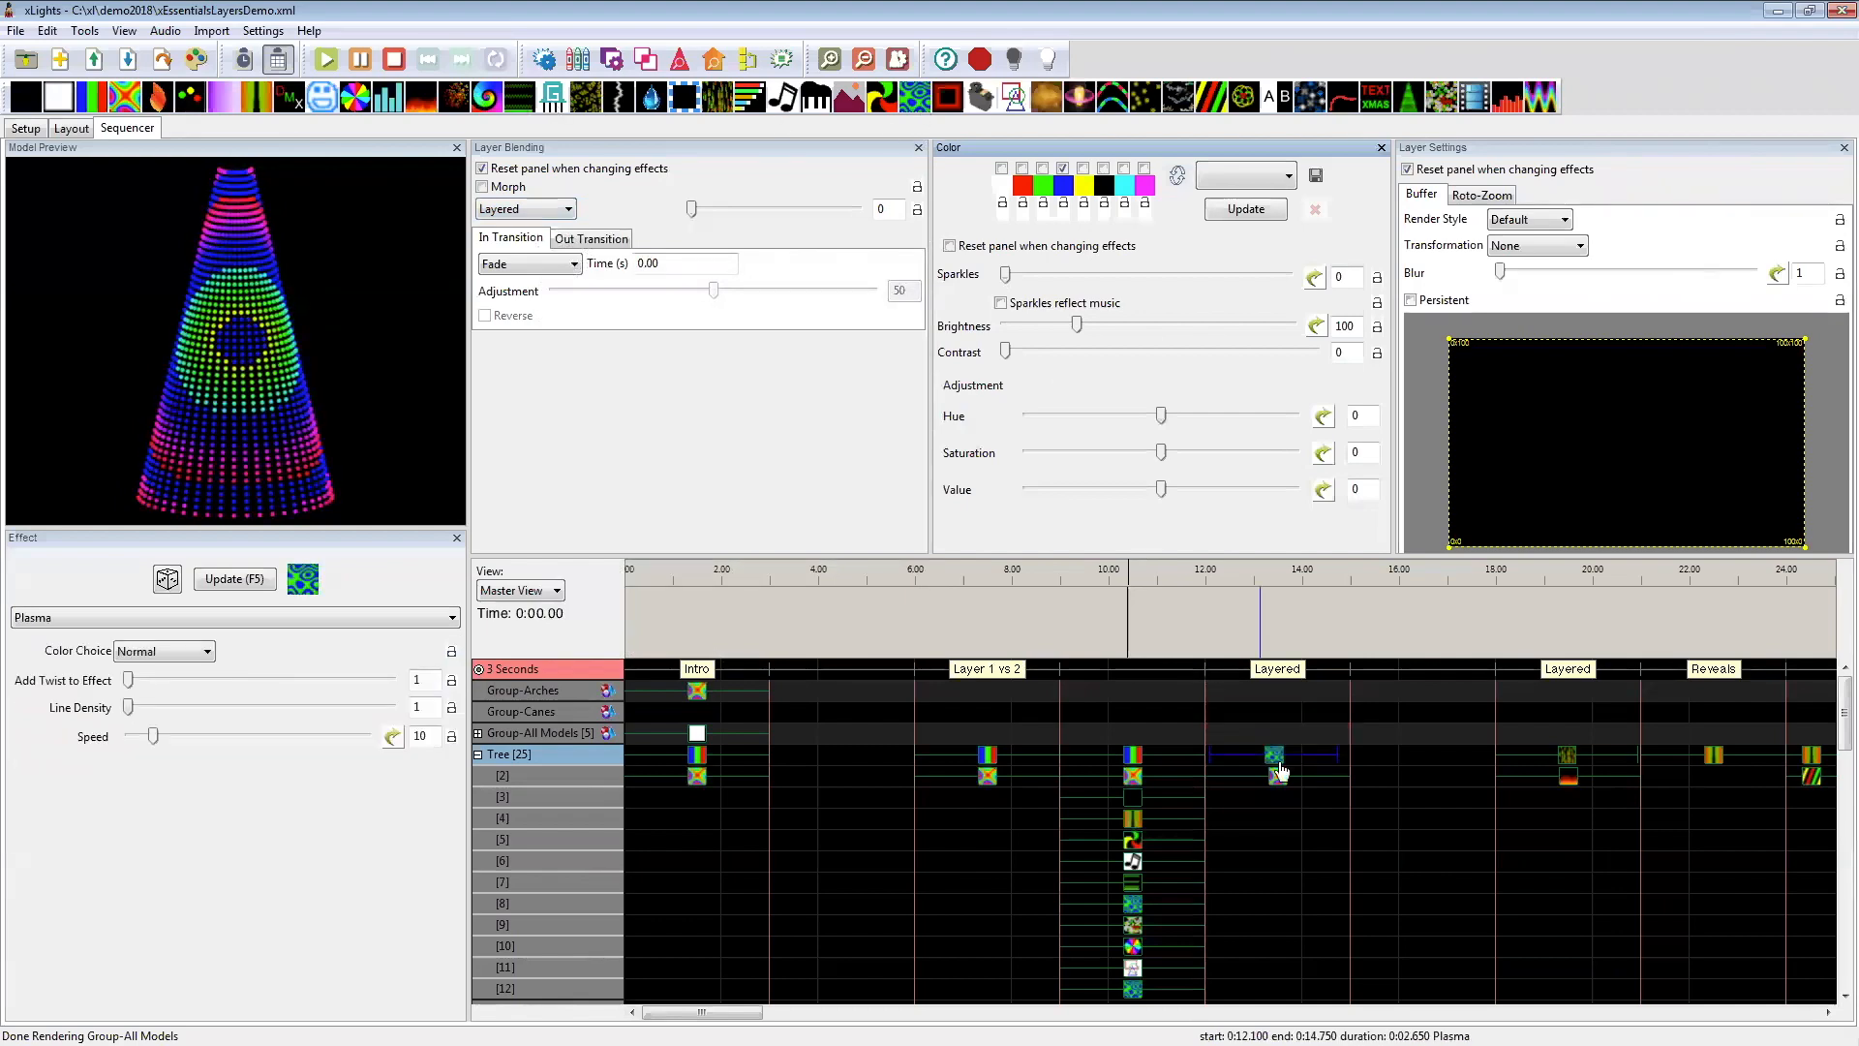
left_click(1278, 776)
left_click(1276, 759)
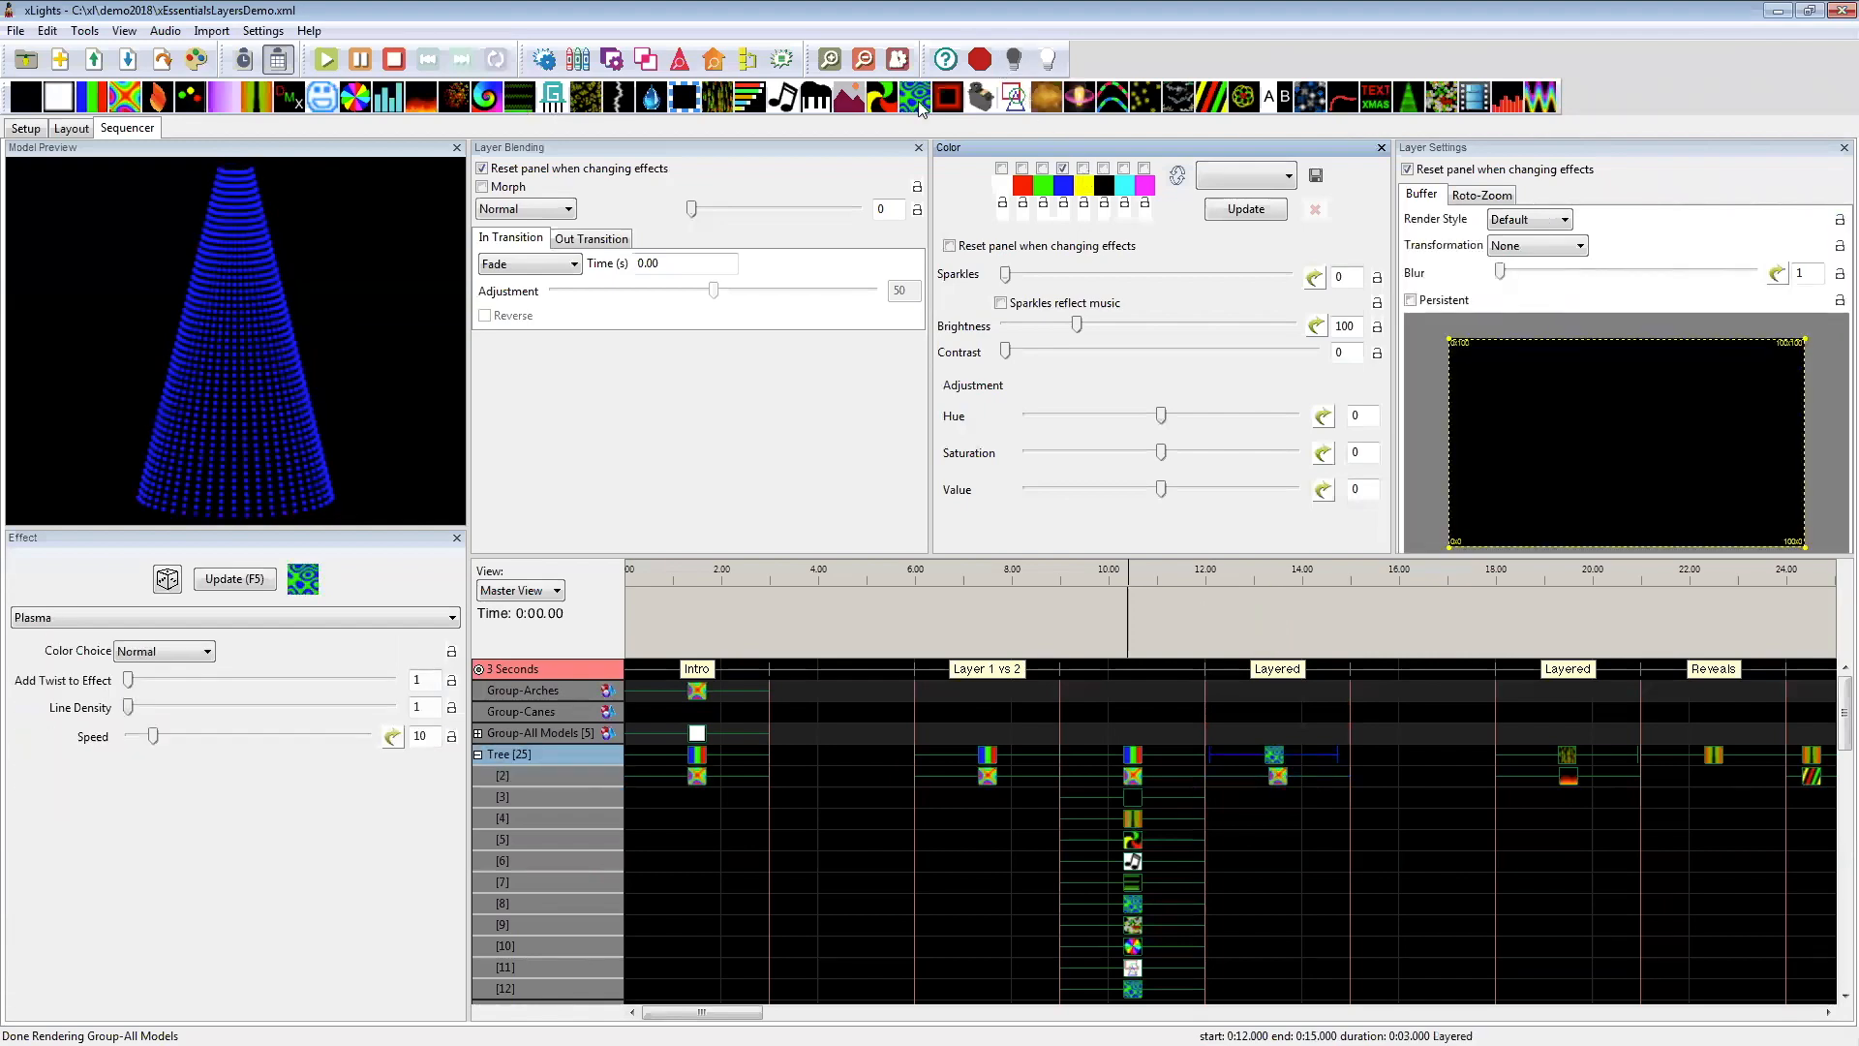
left_click(1278, 775)
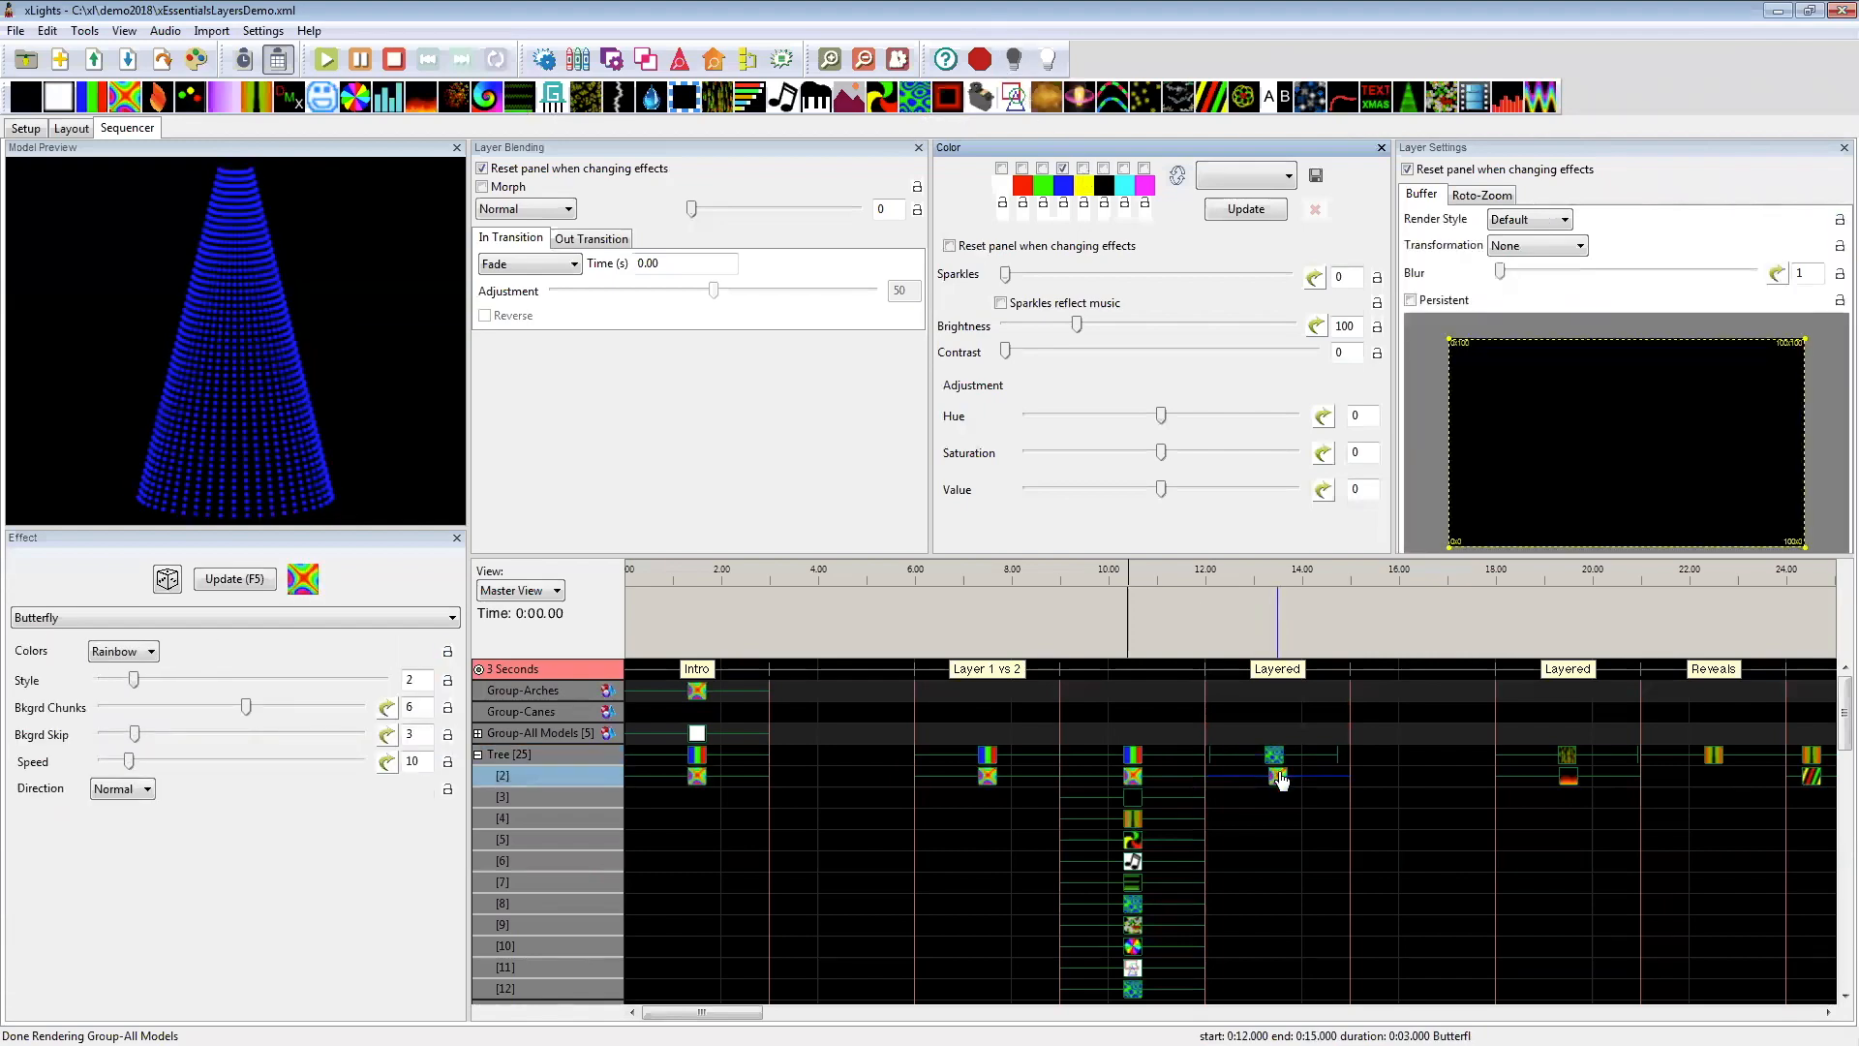
Step: Replace the Tree's layer 1 Plasma at 12–15 seconds with a Spirals effect and set its thickness to 30
left_click(1272, 758)
left_click_drag(1330, 756, 1346, 755)
left_click(1273, 760)
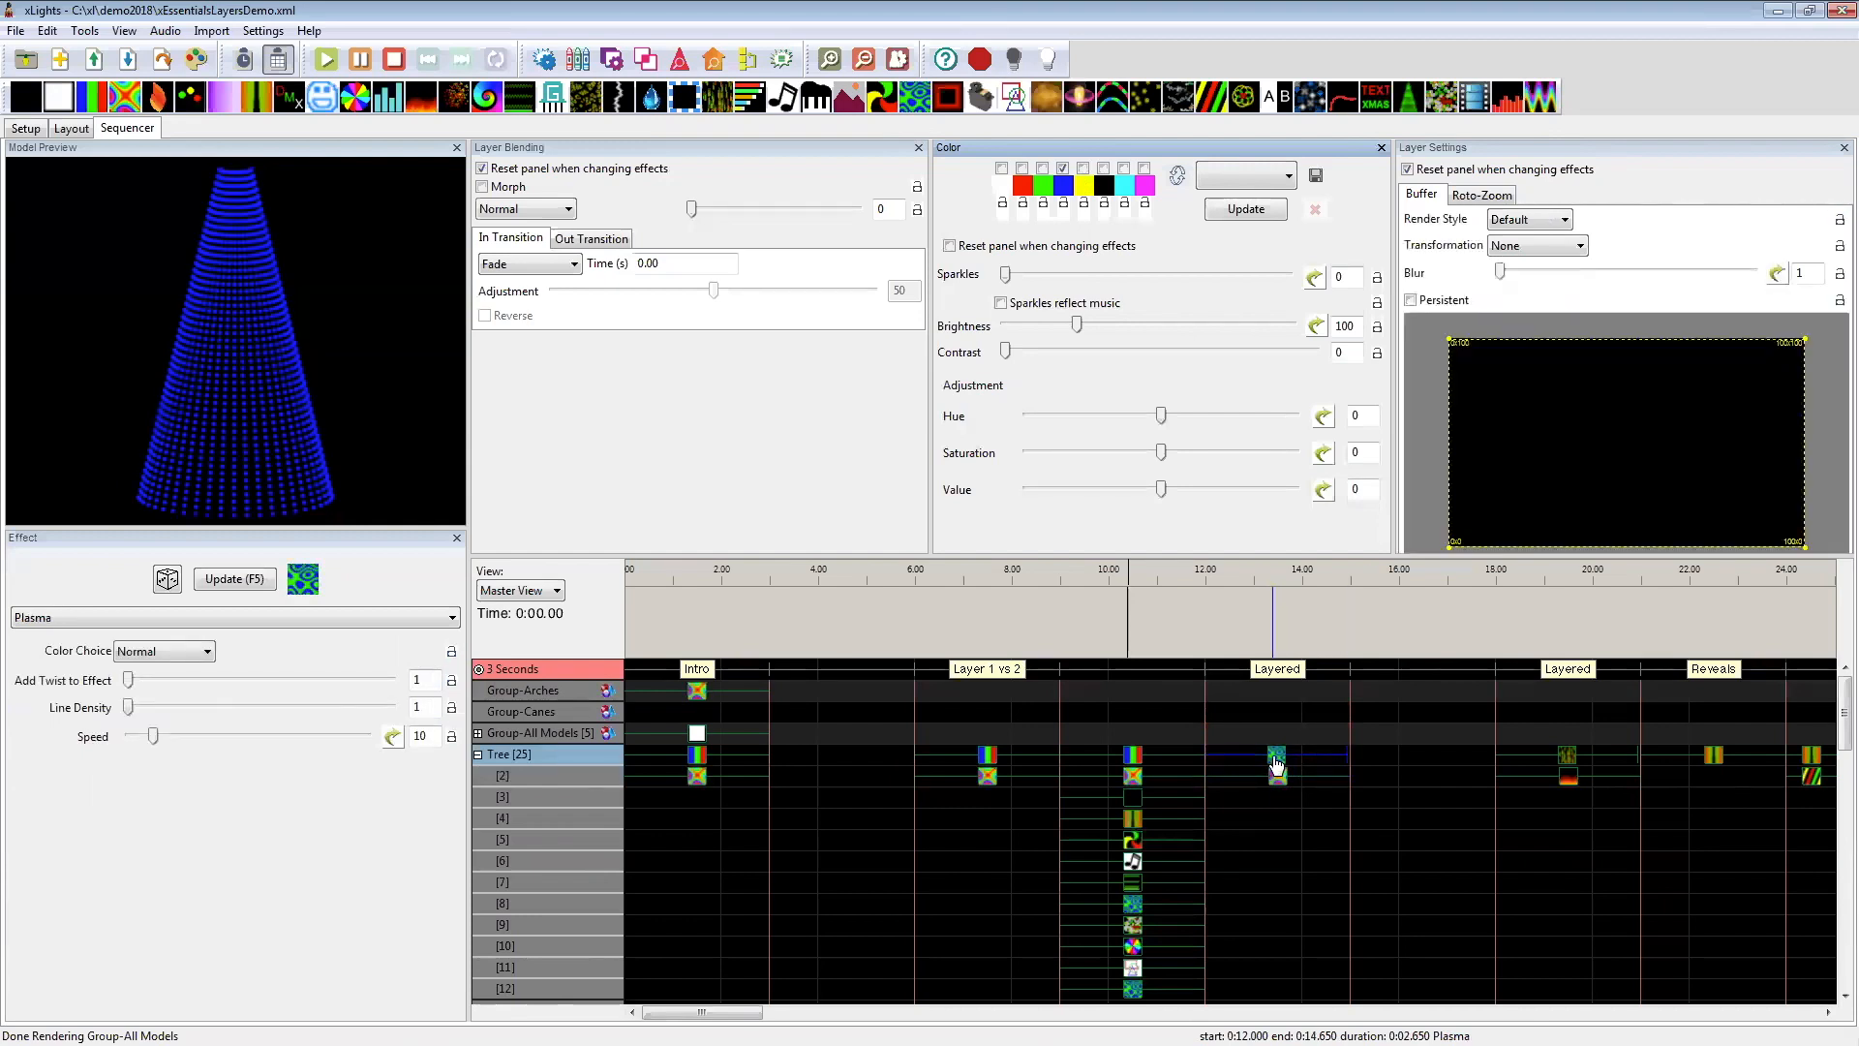
key("Delete")
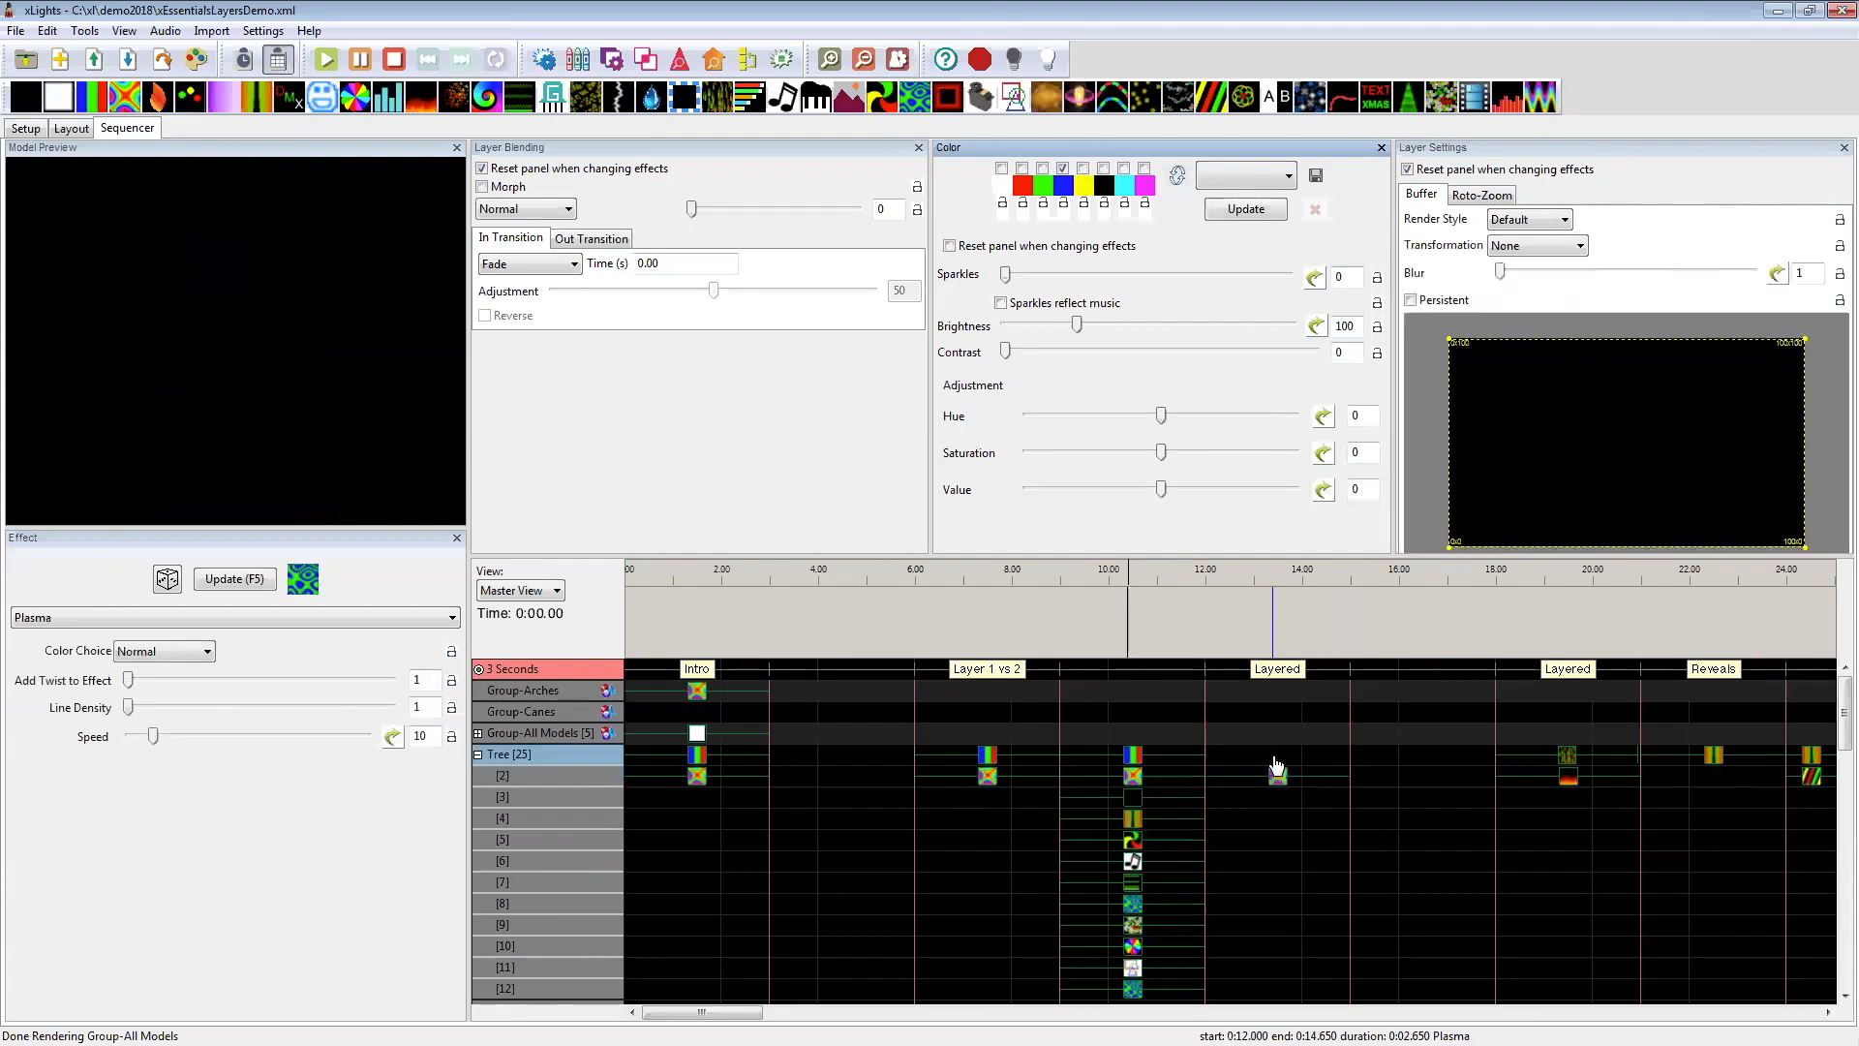
left_click(1275, 758)
key("shift+s")
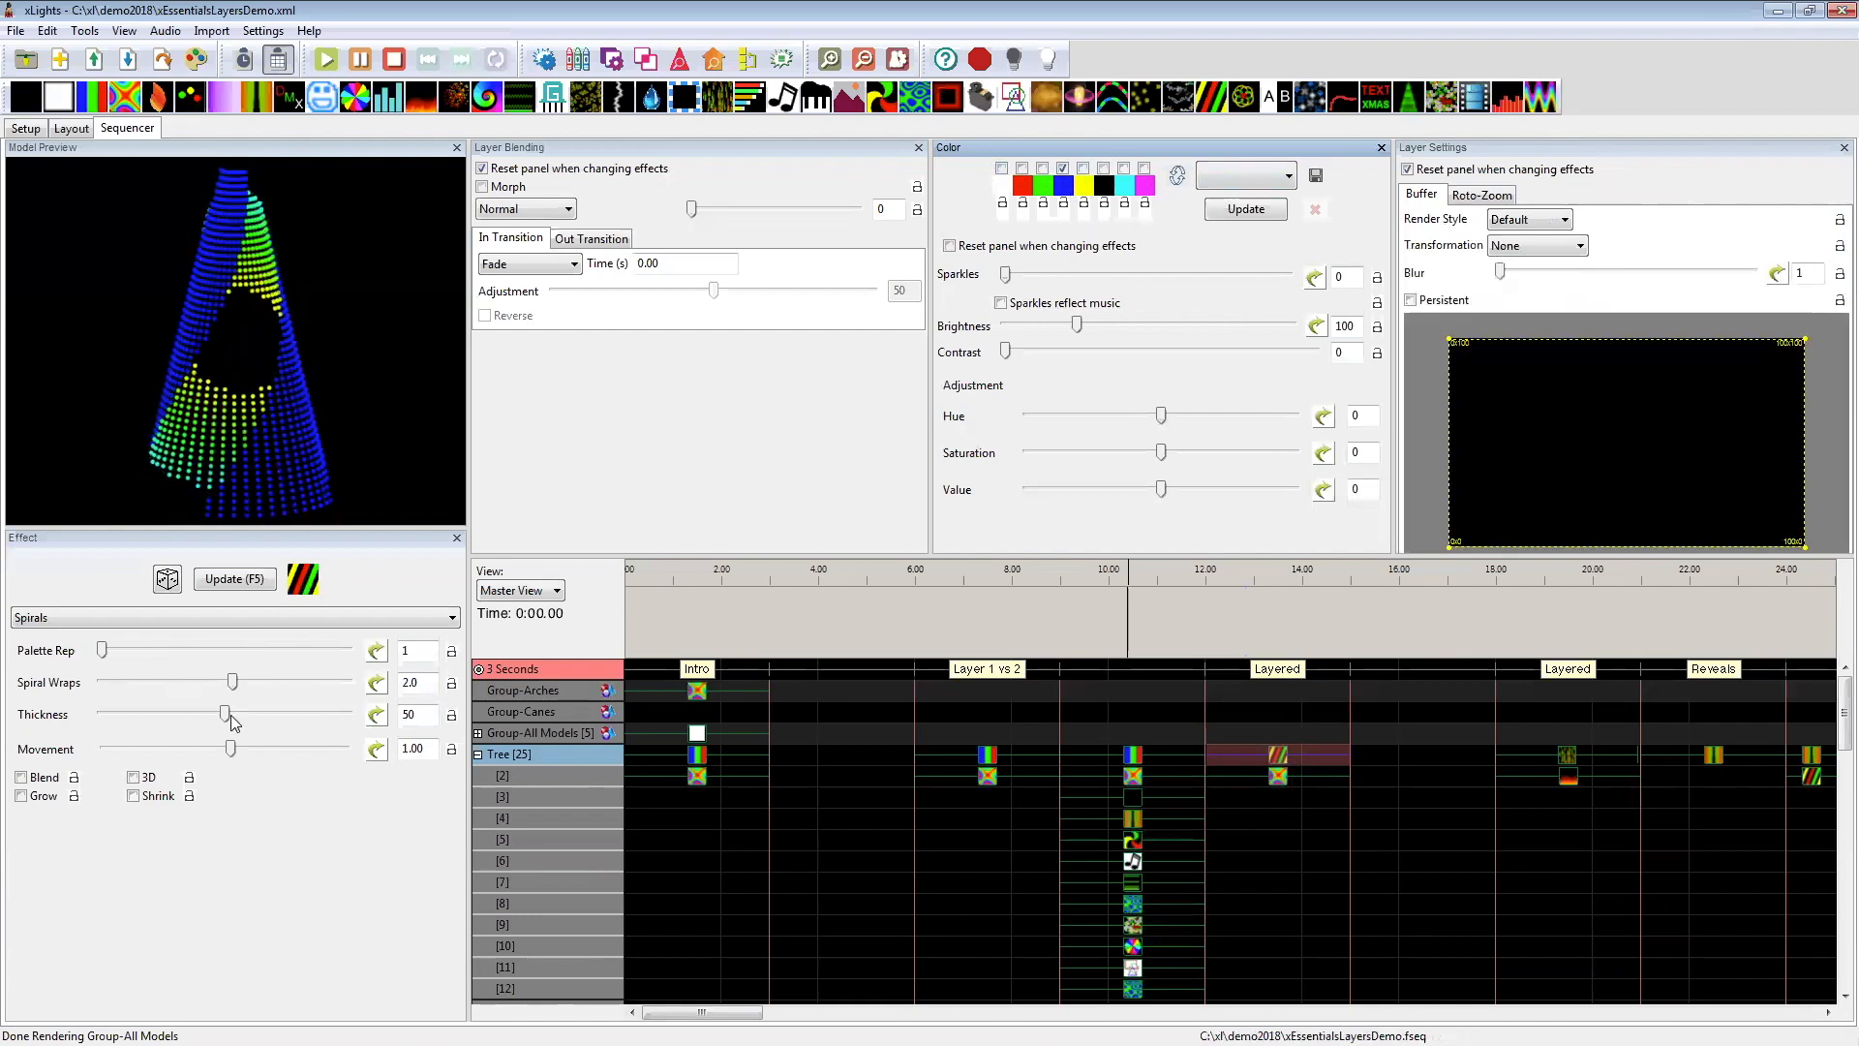
left_click_drag(230, 715, 176, 713)
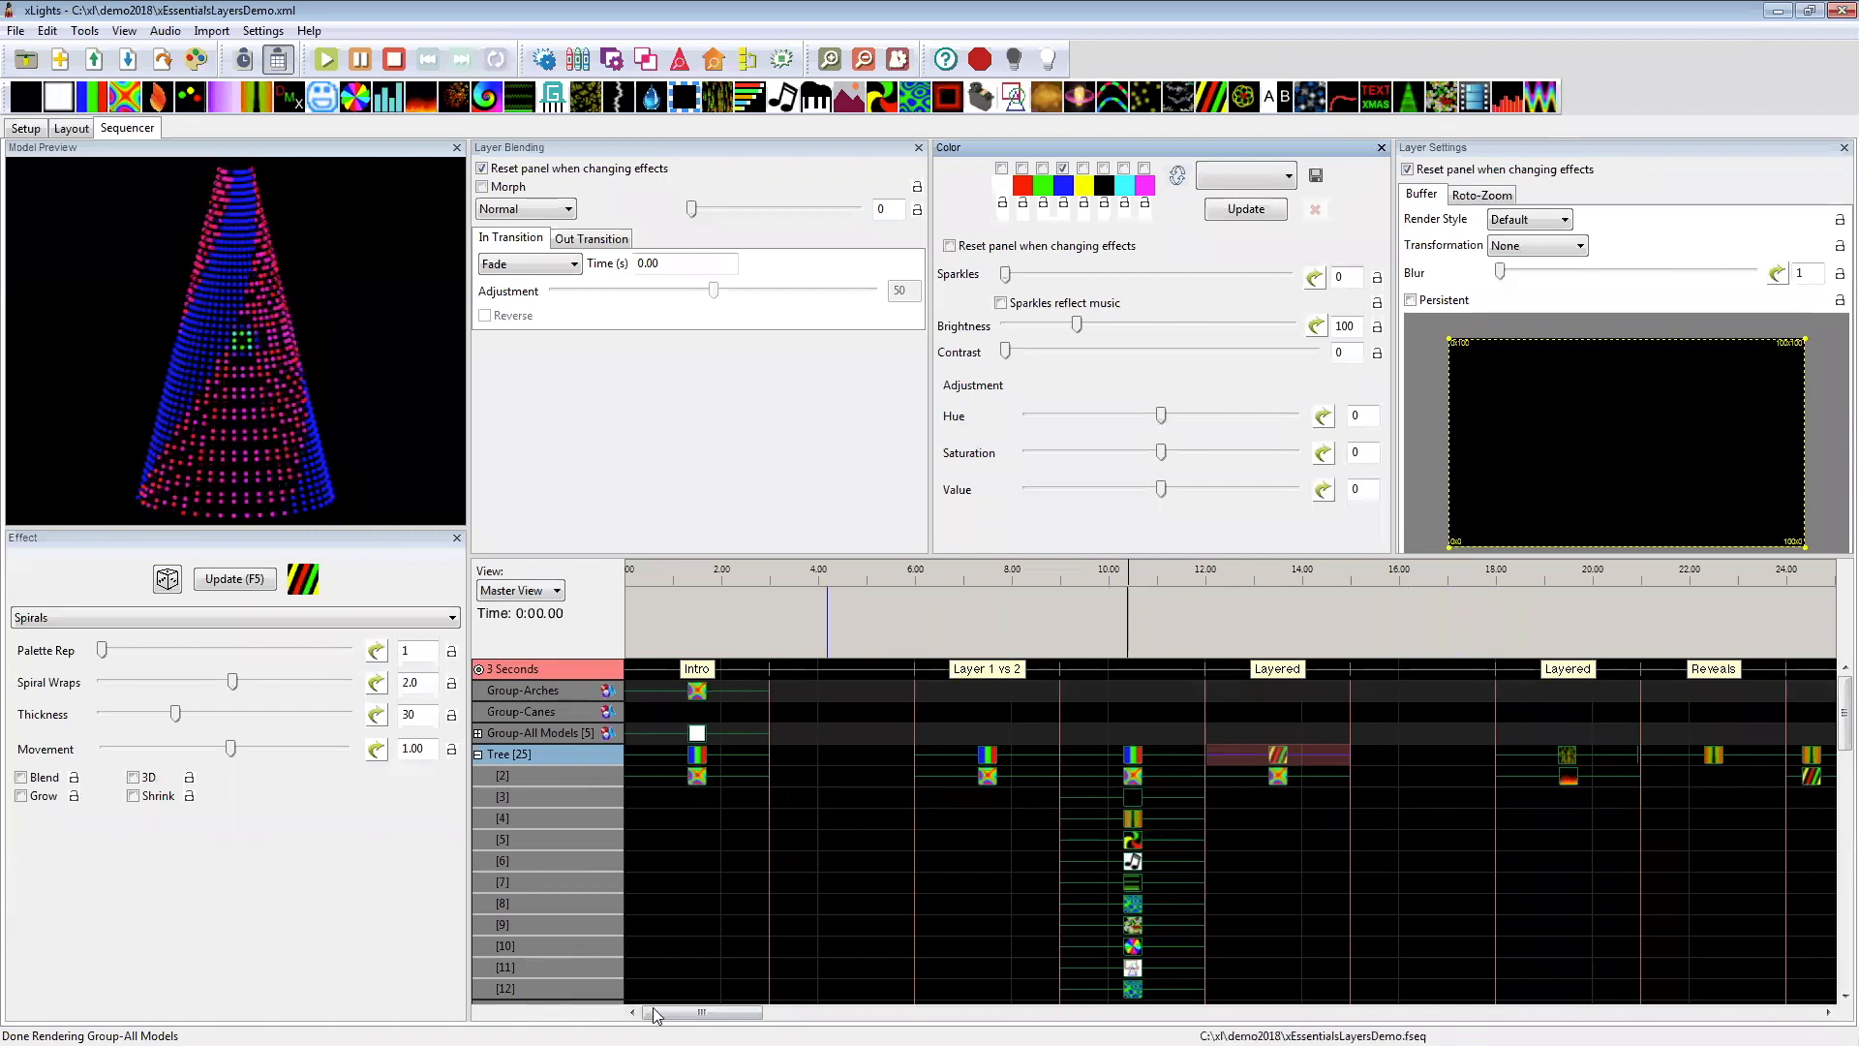
Step: Select the Tree's layer 2 Fire effect at 18–21 seconds, review its blending modes and keep Layered
left_click_drag(702, 1012, 745, 1012)
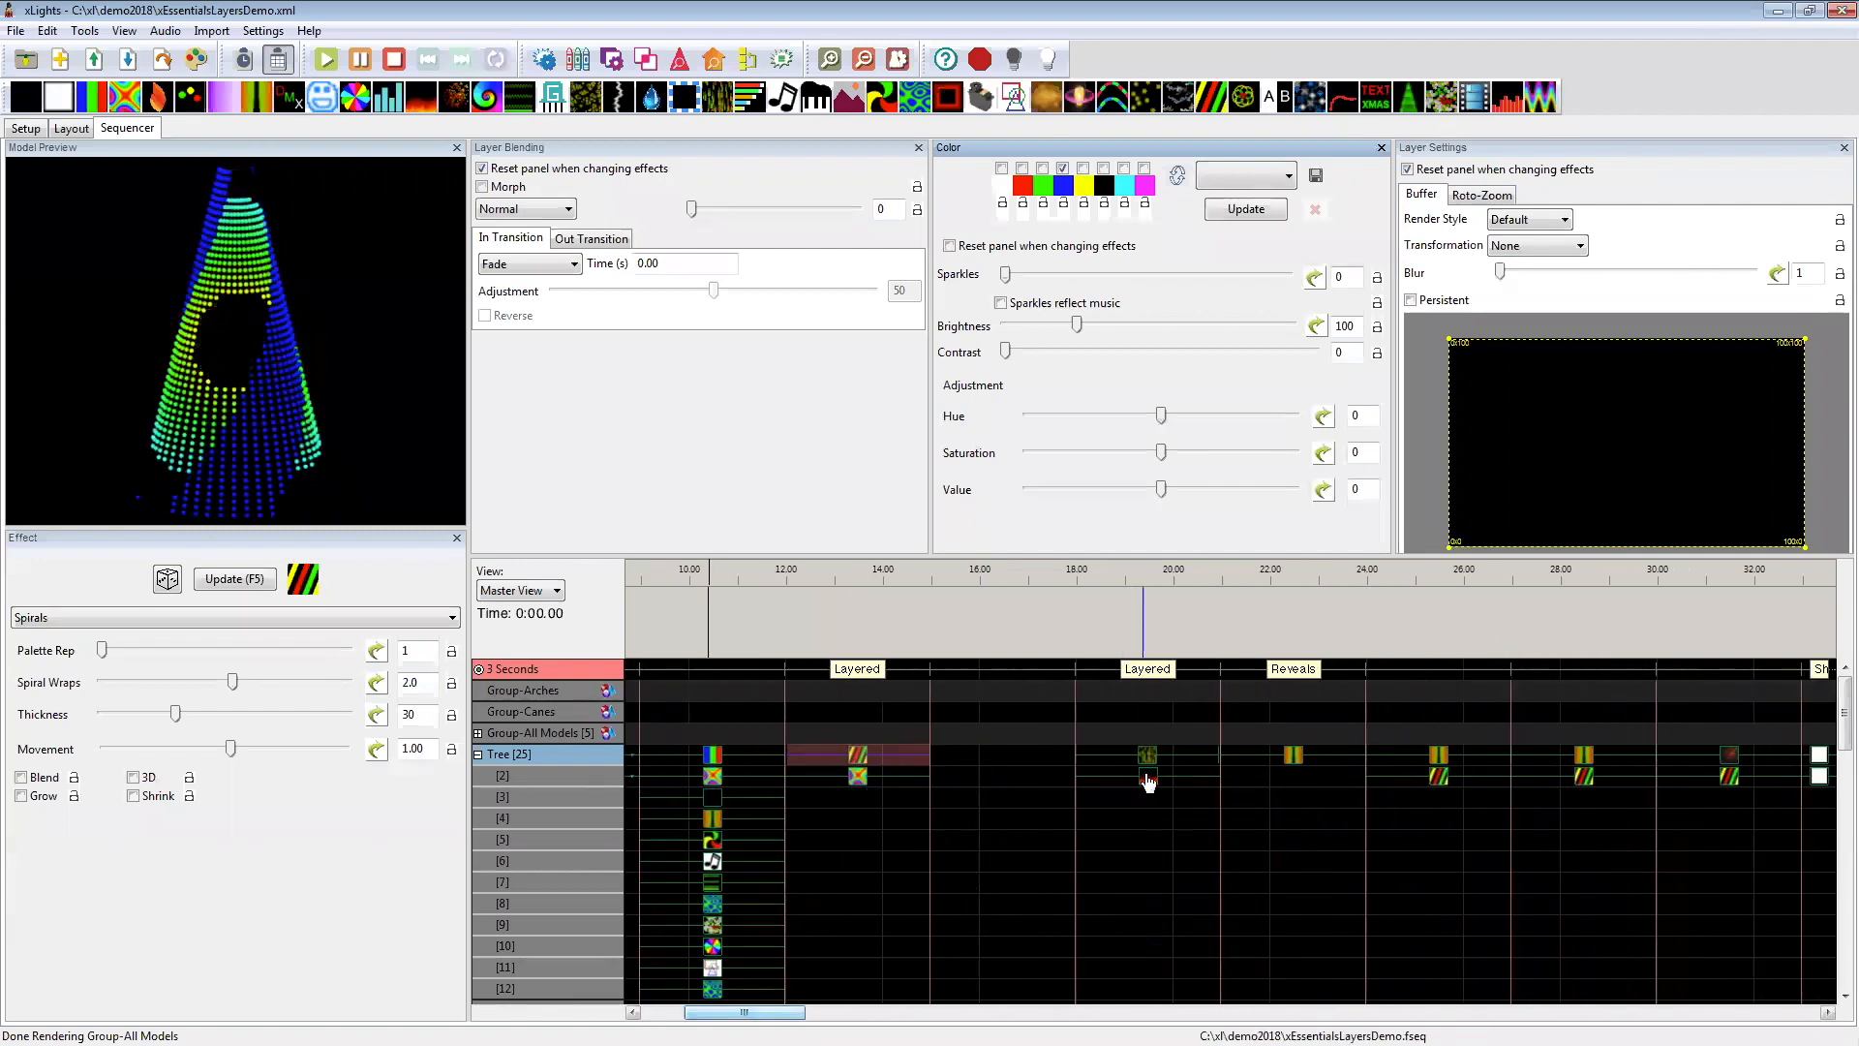
left_click(1147, 777)
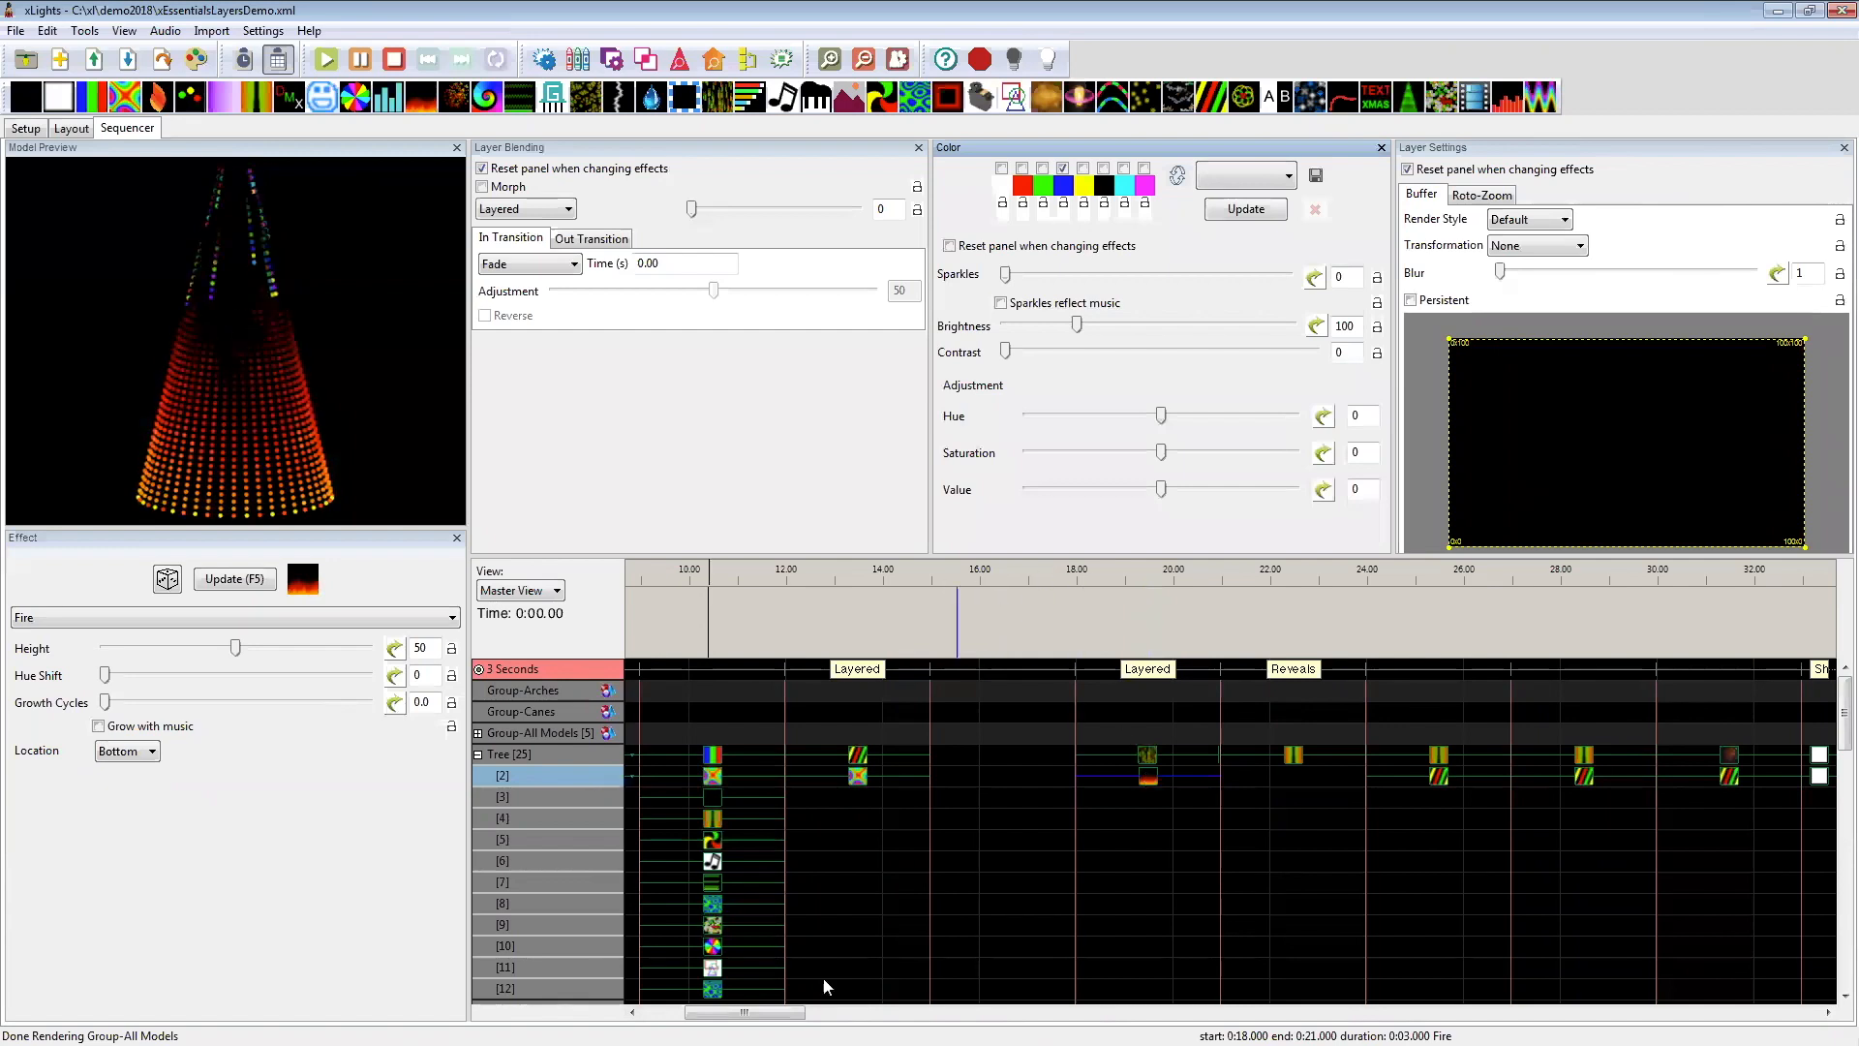
left_click_drag(745, 1012, 786, 1012)
left_click(523, 209)
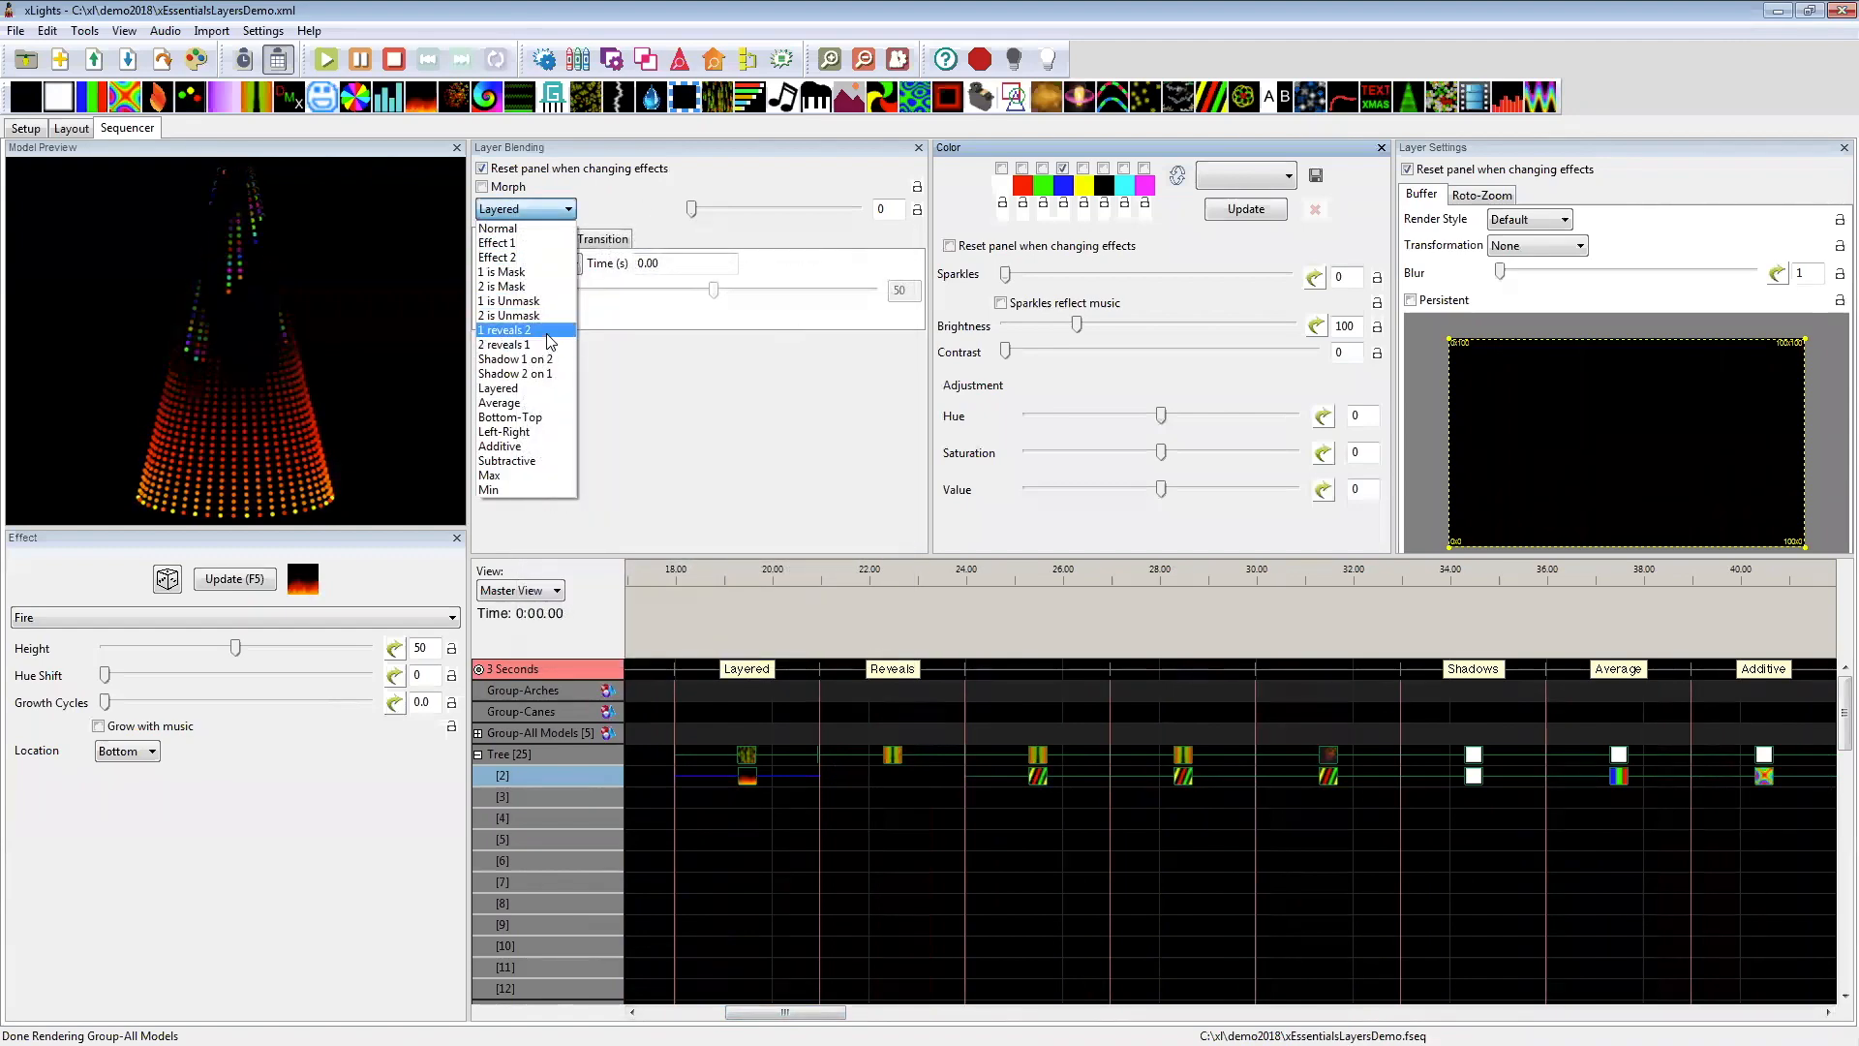
left_click(710, 384)
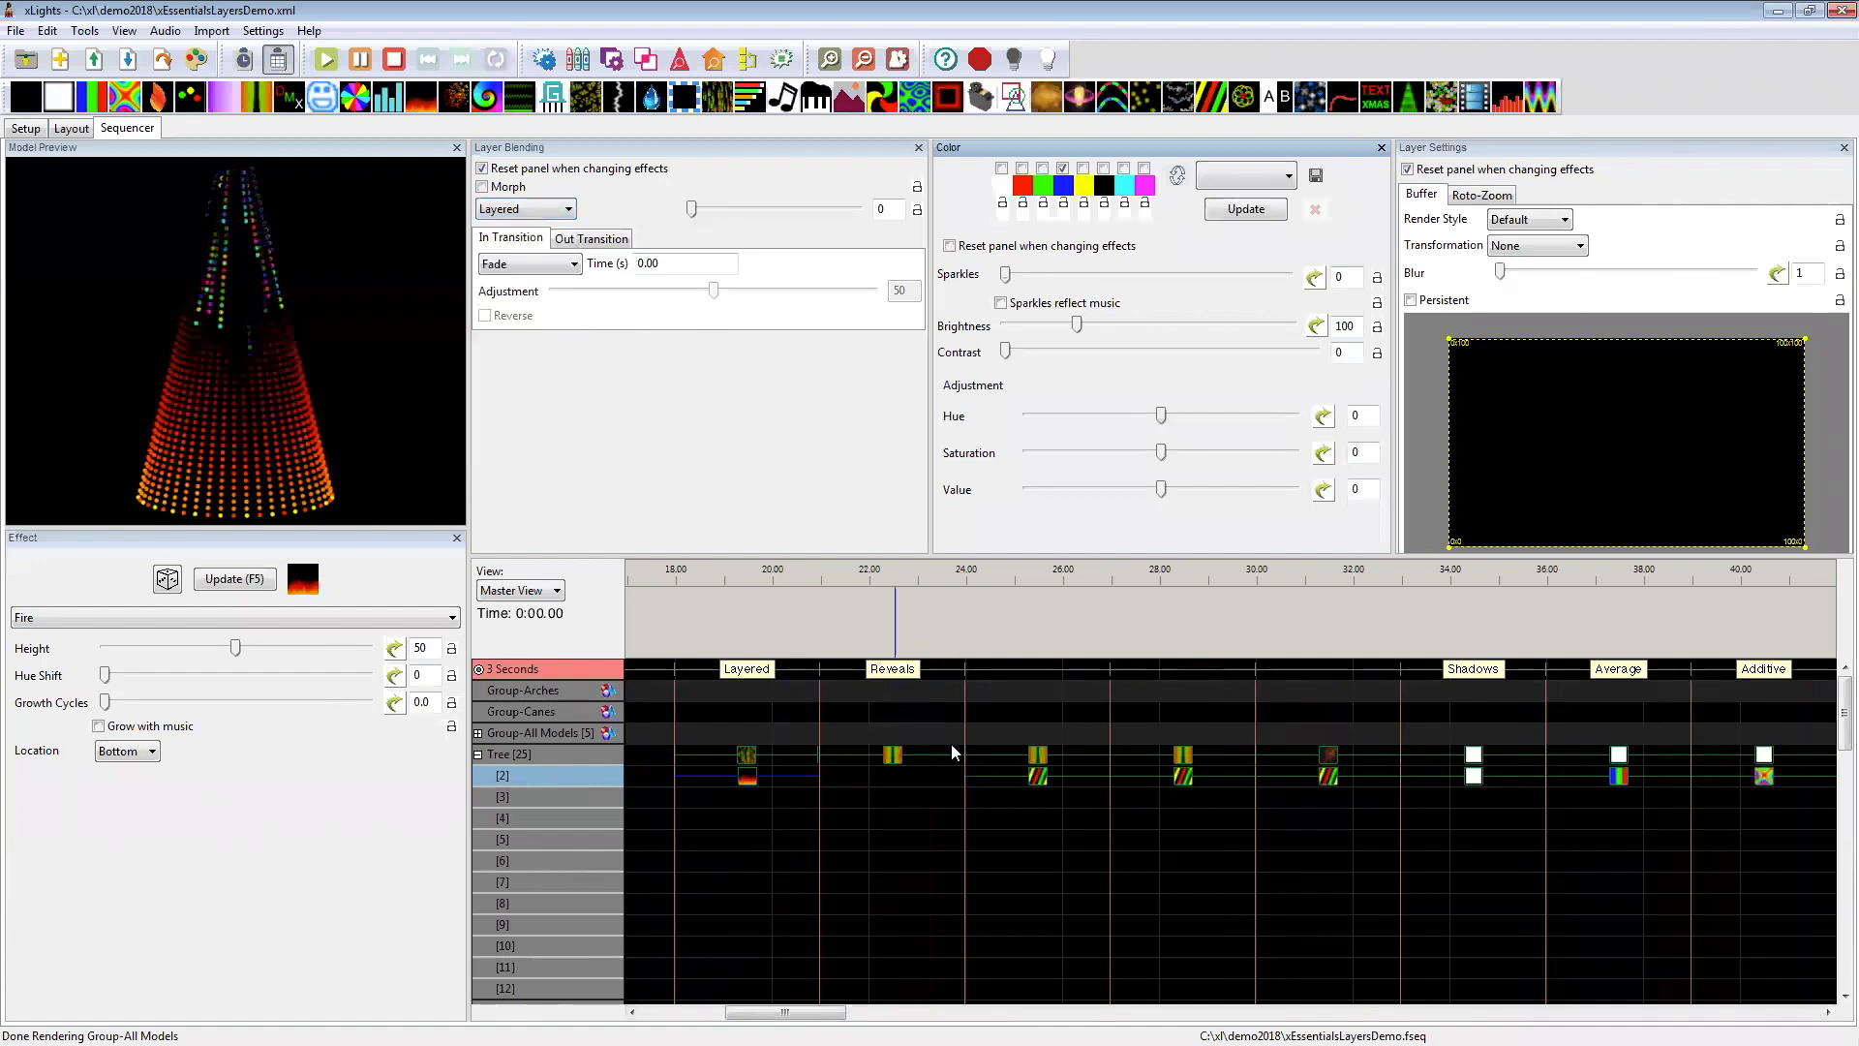
Step: Select the Tree's layer 1 Curtain effects at 21–24 and 24–27 seconds to examine the 1 reveals 2 blending
left_click(892, 761)
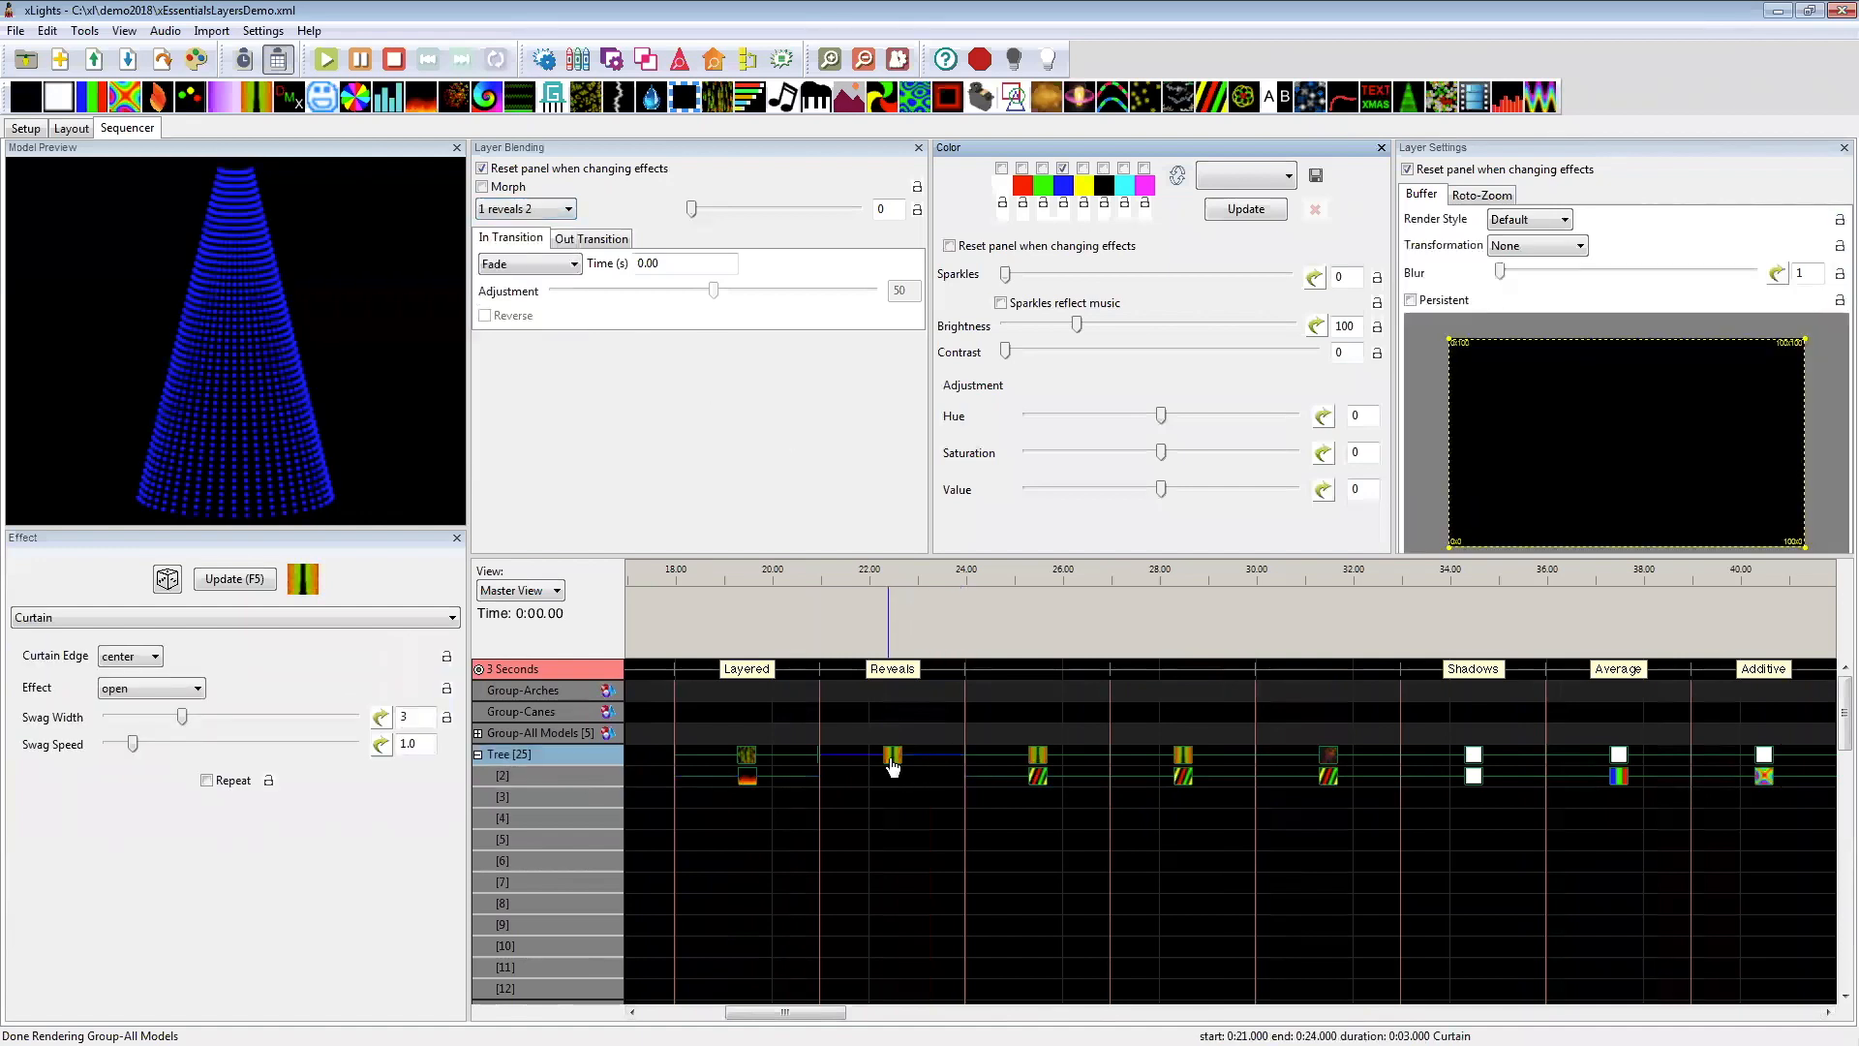
left_click(1038, 757)
left_click(1041, 761)
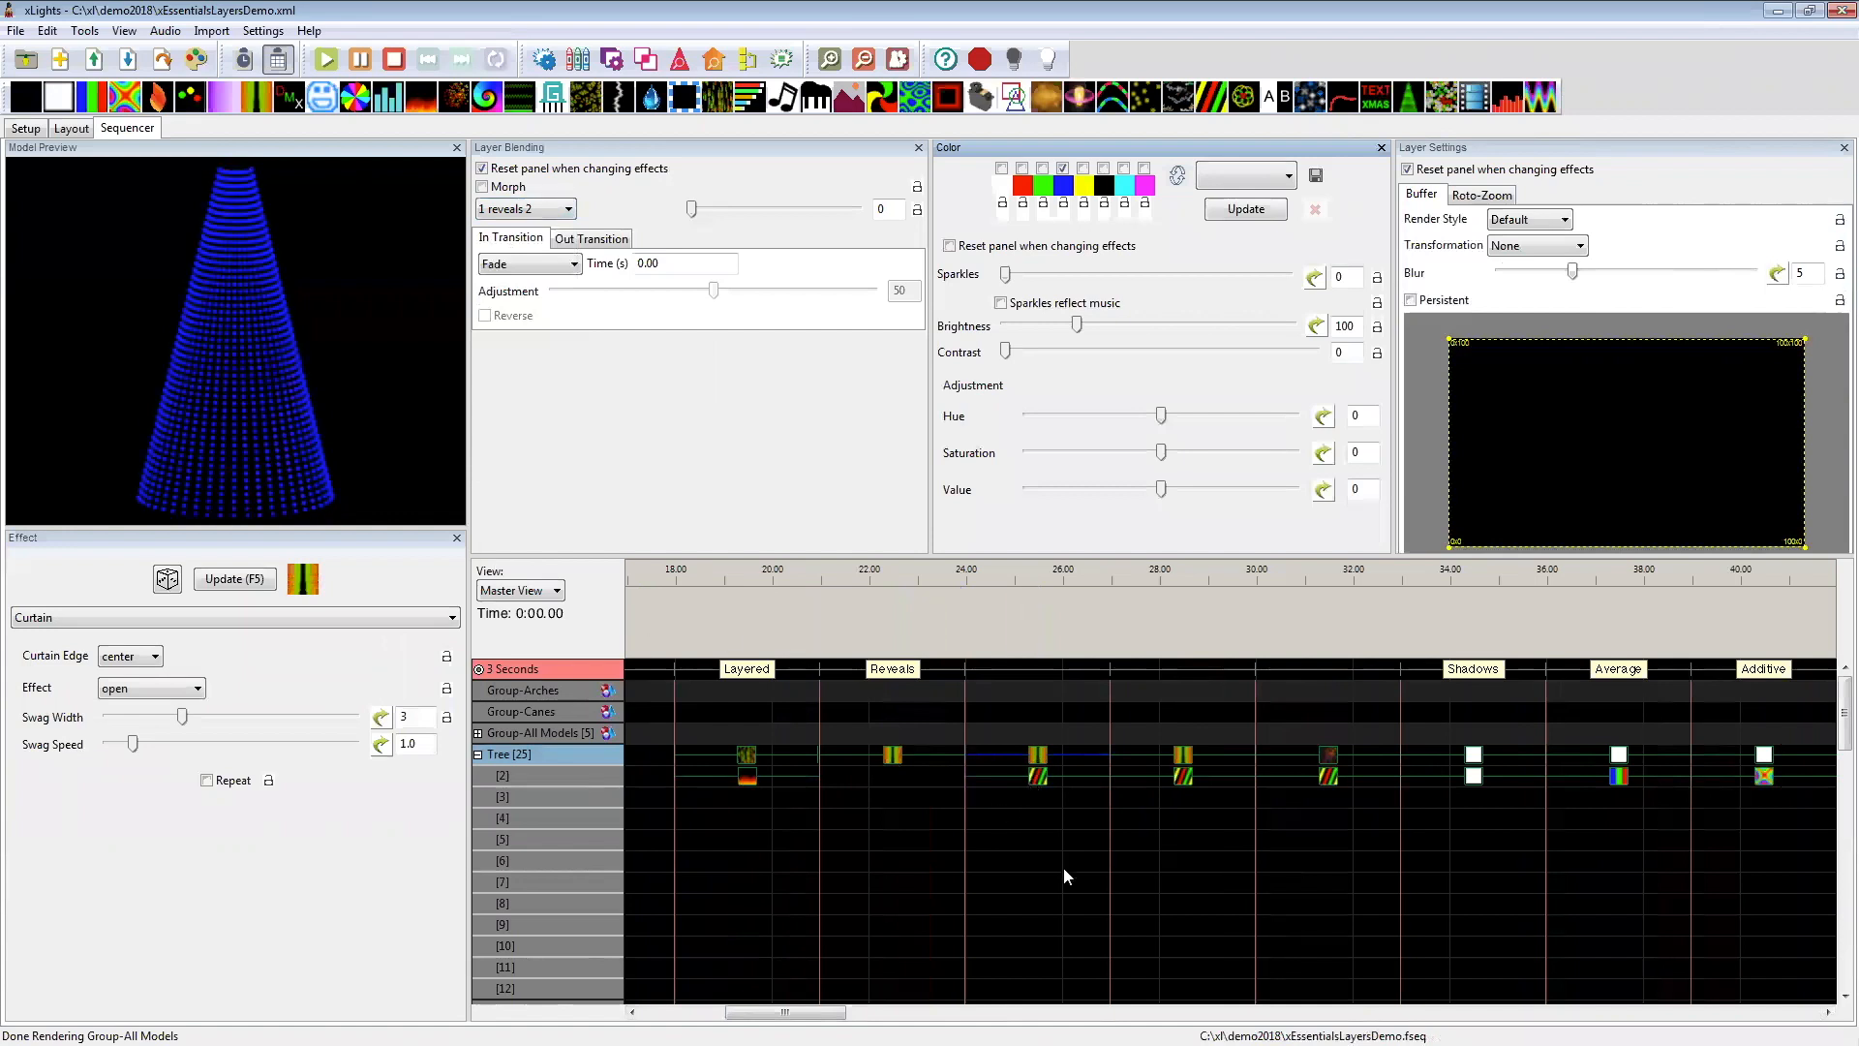
Step: Compare the blending of the Tree's Curtain over Spirals pairs at 24–27 and 27–30 seconds
left_click_drag(794, 1012, 810, 1012)
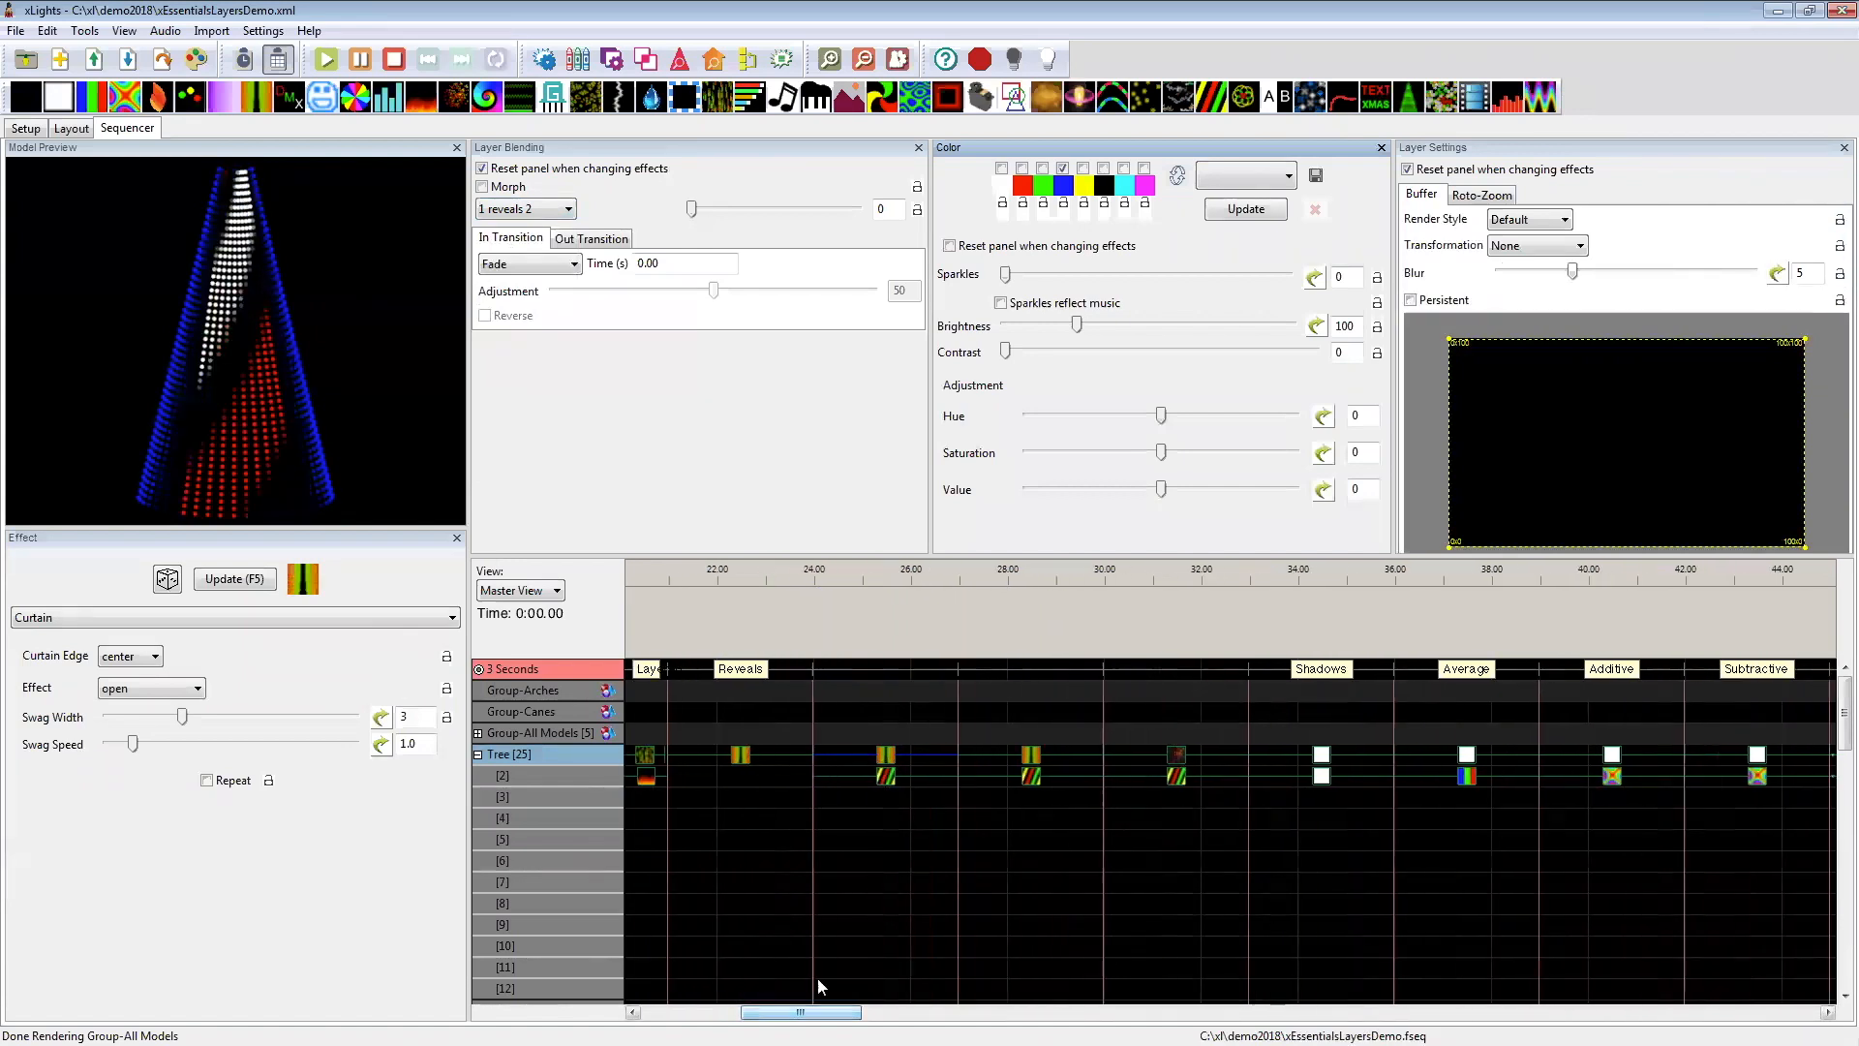
left_click(1032, 762)
left_click(1036, 765)
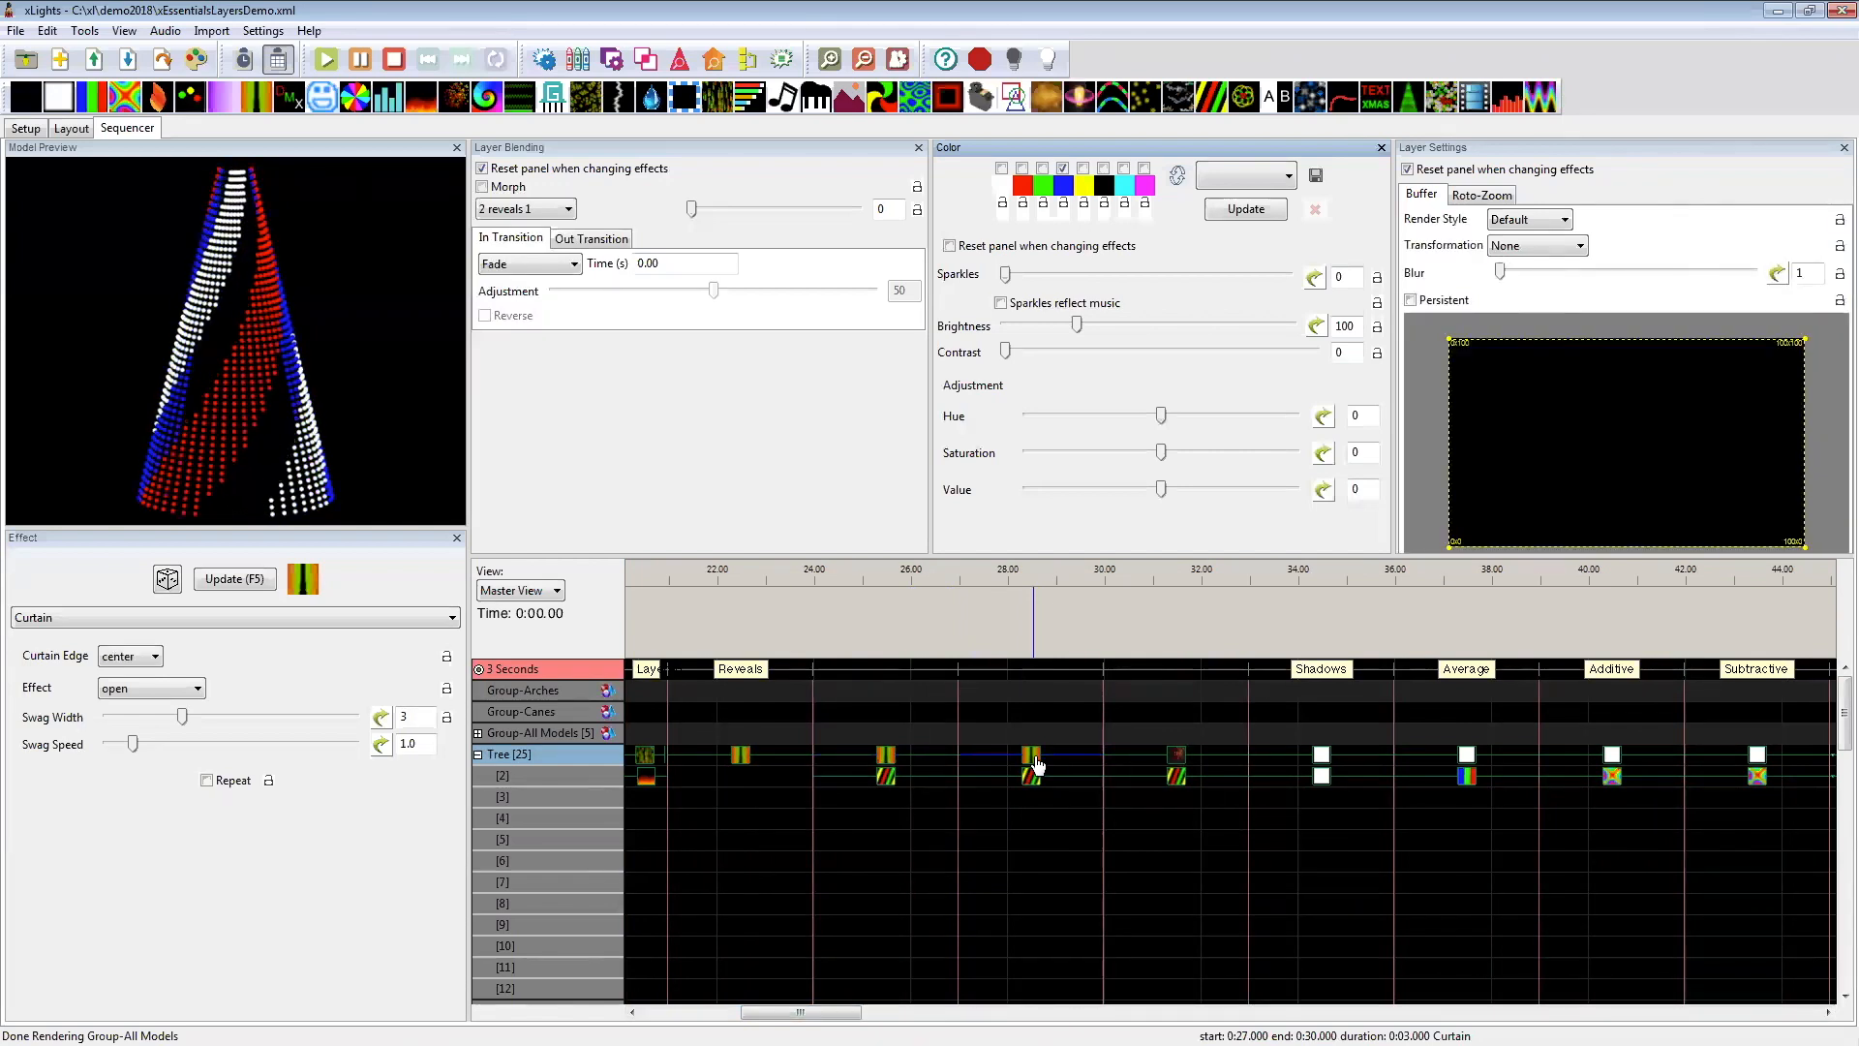
left_click(908, 779)
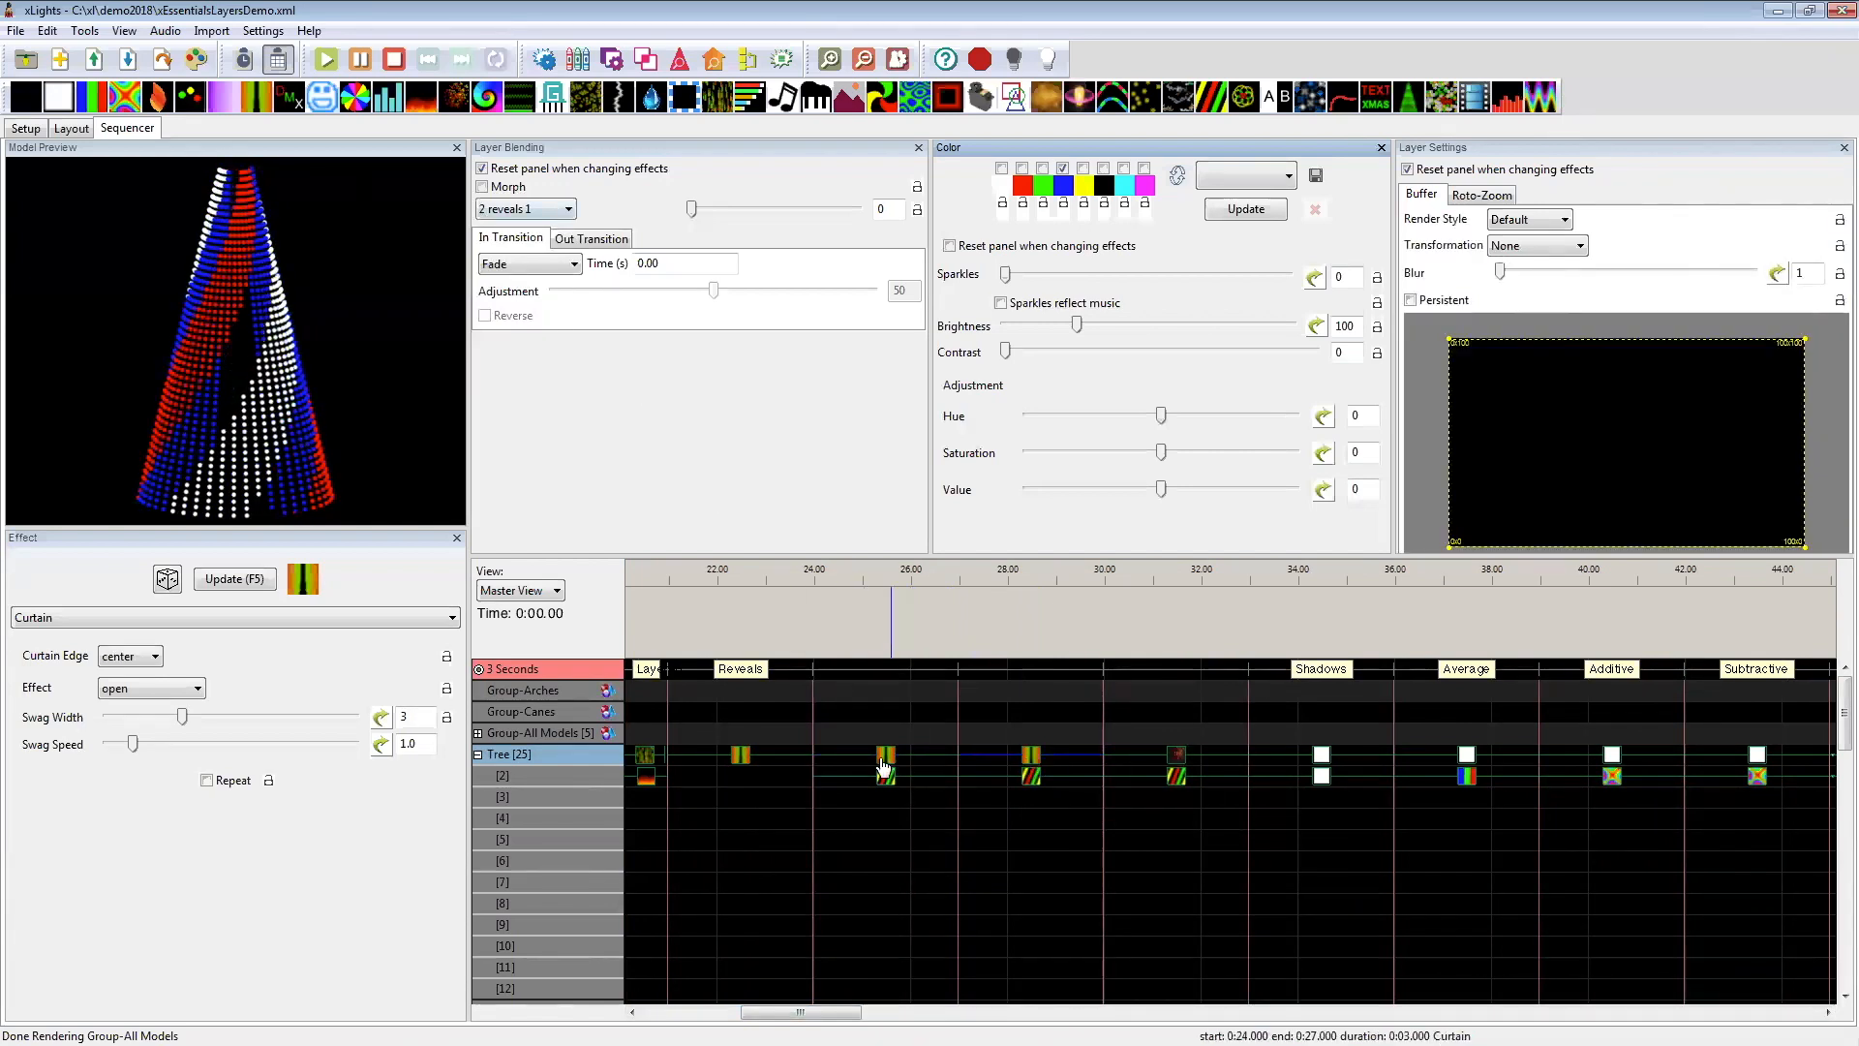
left_click(1032, 778)
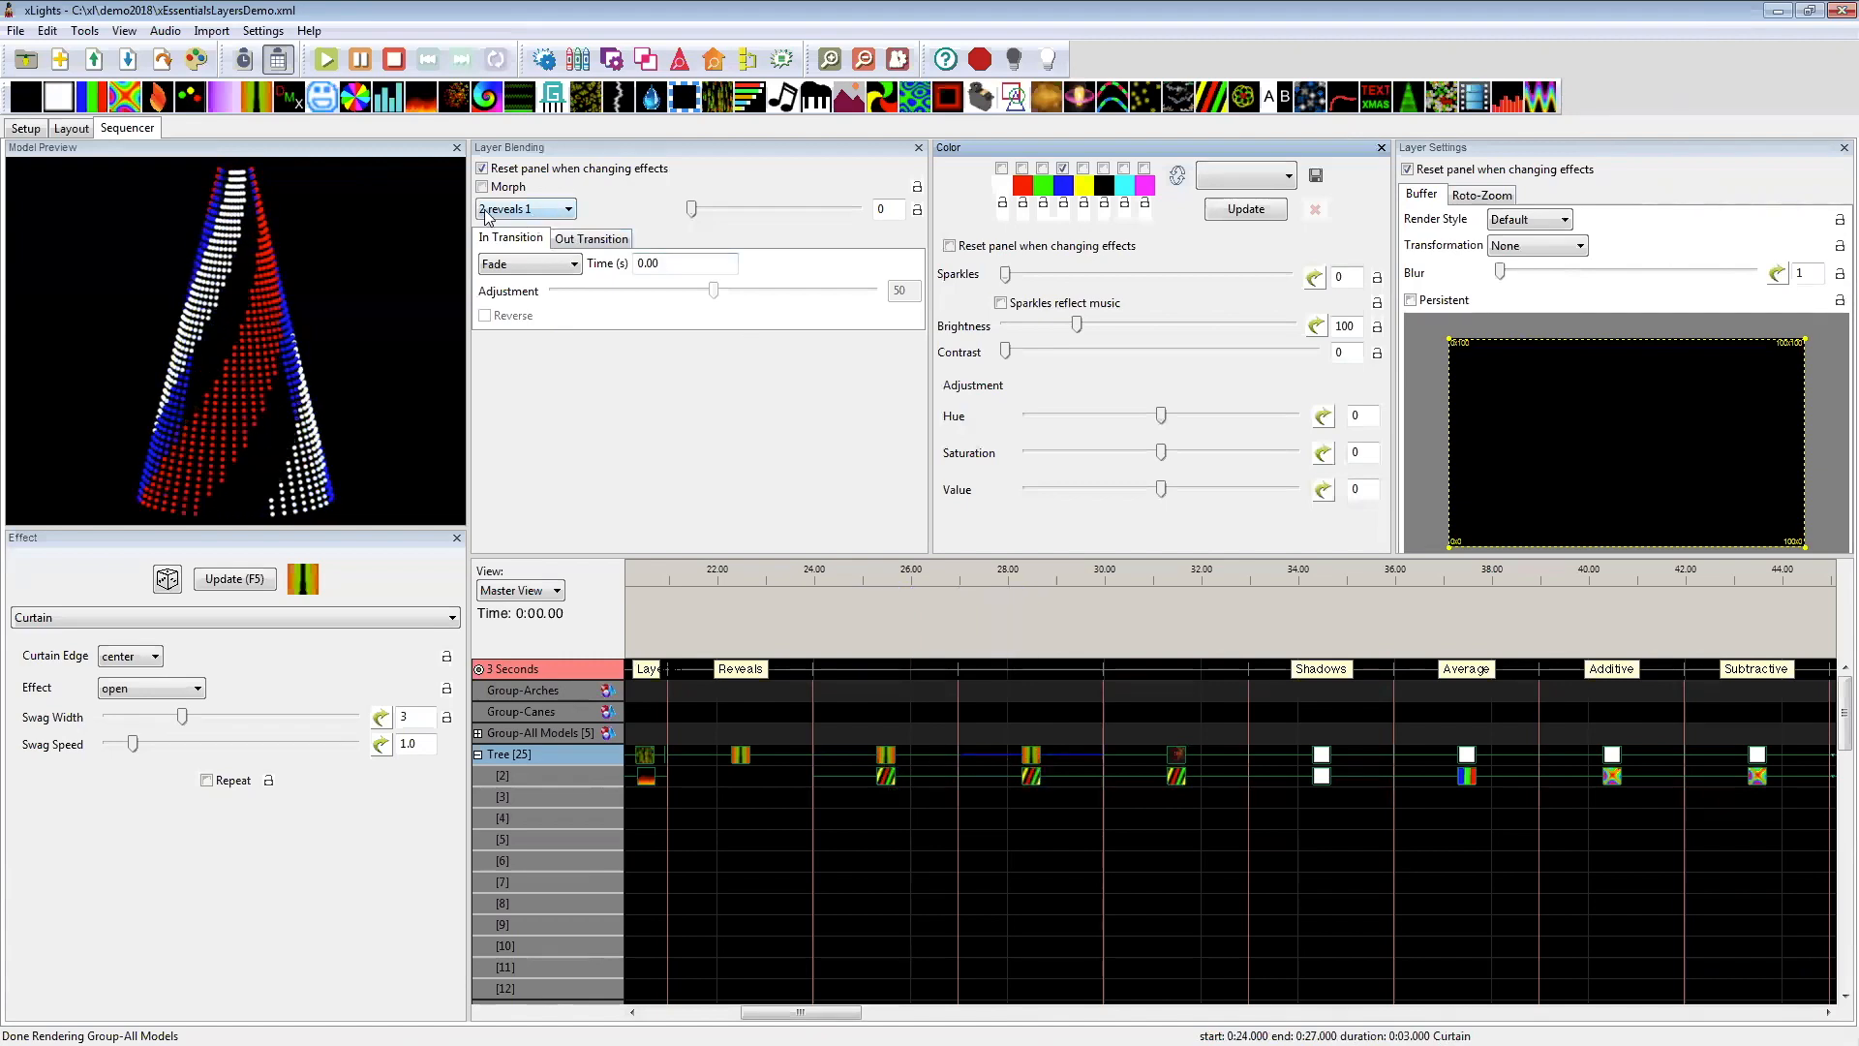
mouse_move(487, 215)
Step: Add a Butterfly on the Tree's layer 3 at 30–33 seconds, and try Bars on layer 4 before deleting it
left_click_drag(1055, 756, 1138, 796)
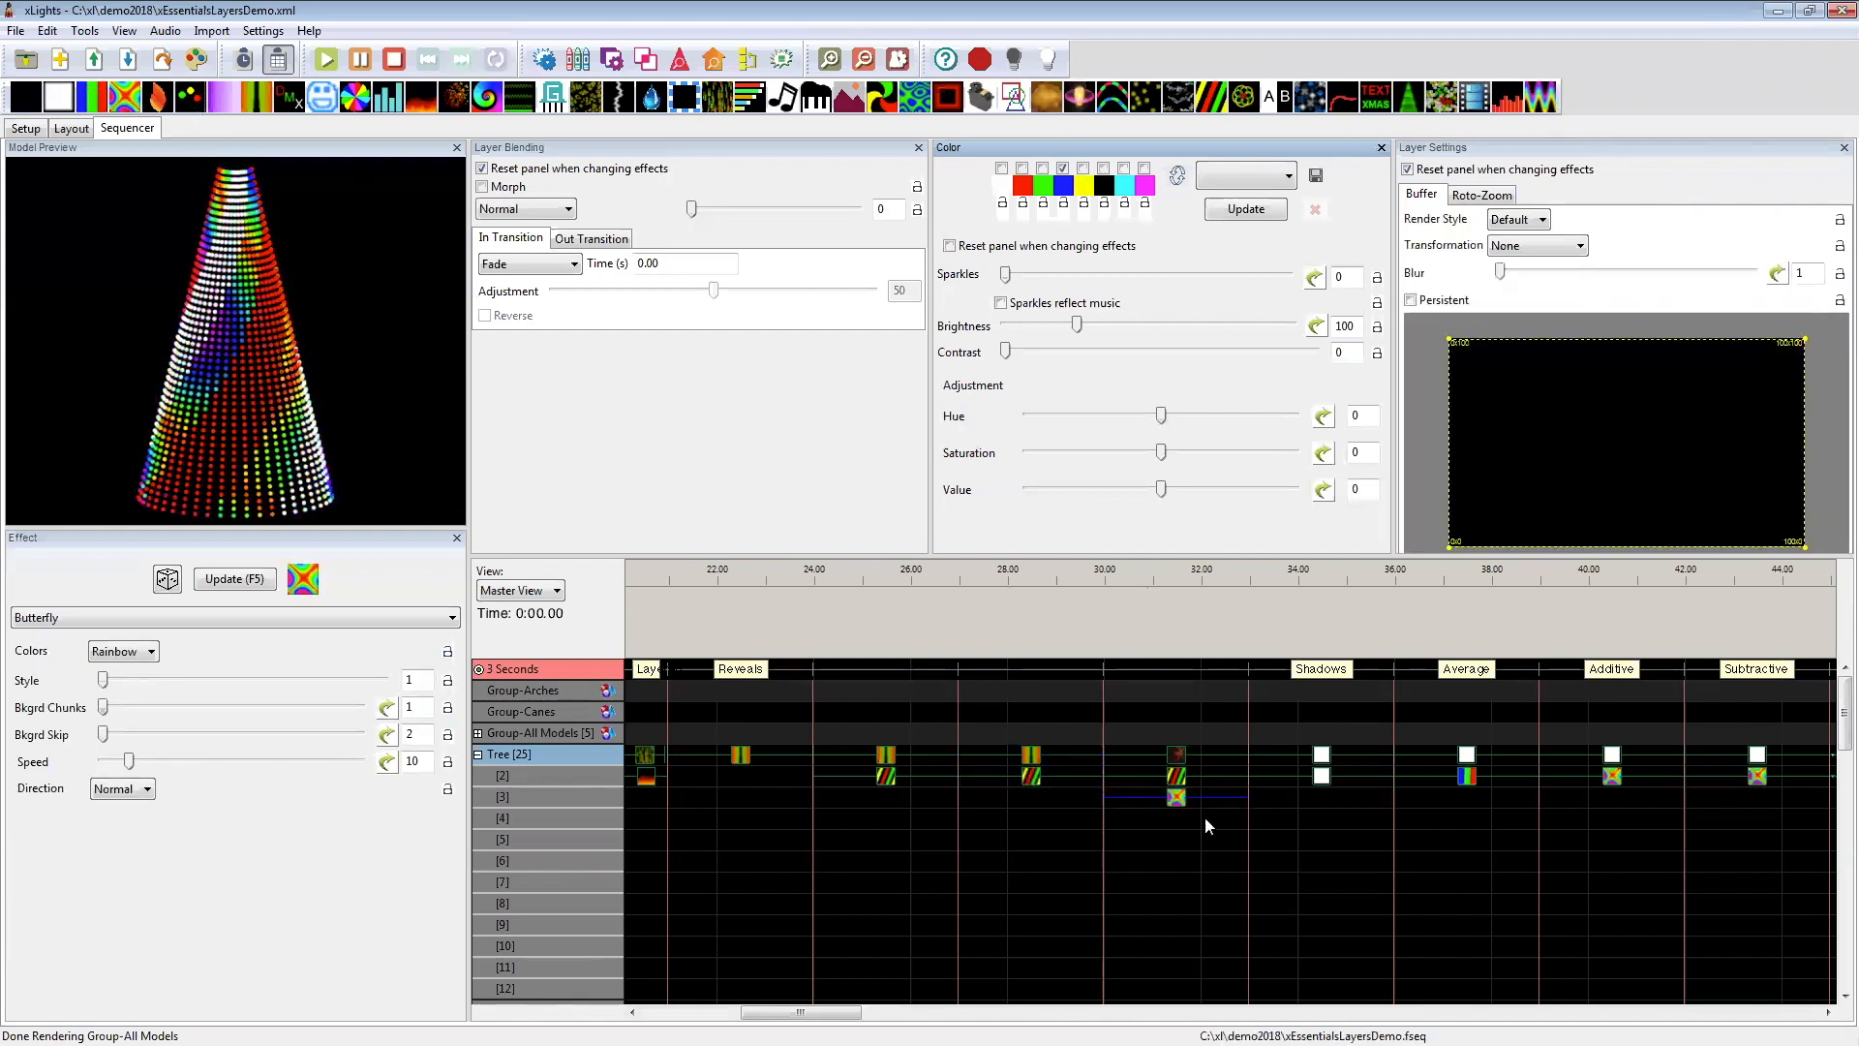
left_click_drag(91, 96, 1183, 815)
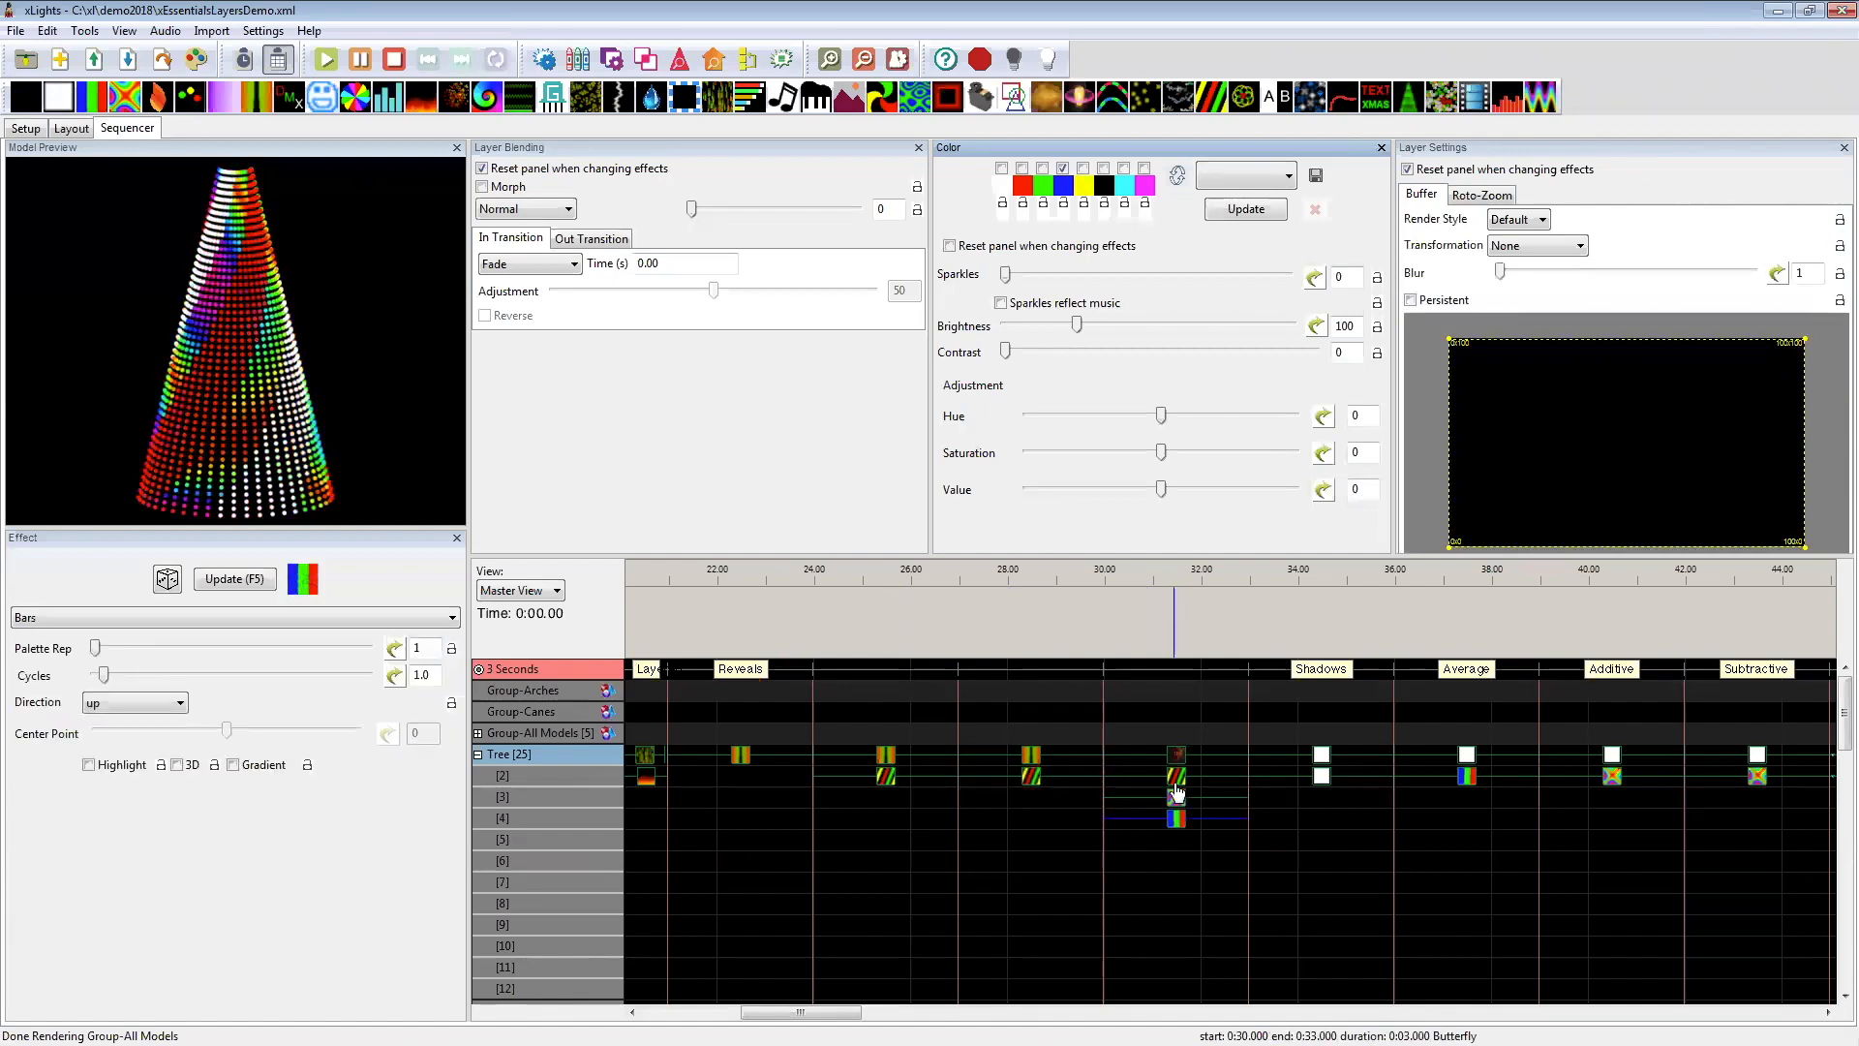
left_click(1175, 821)
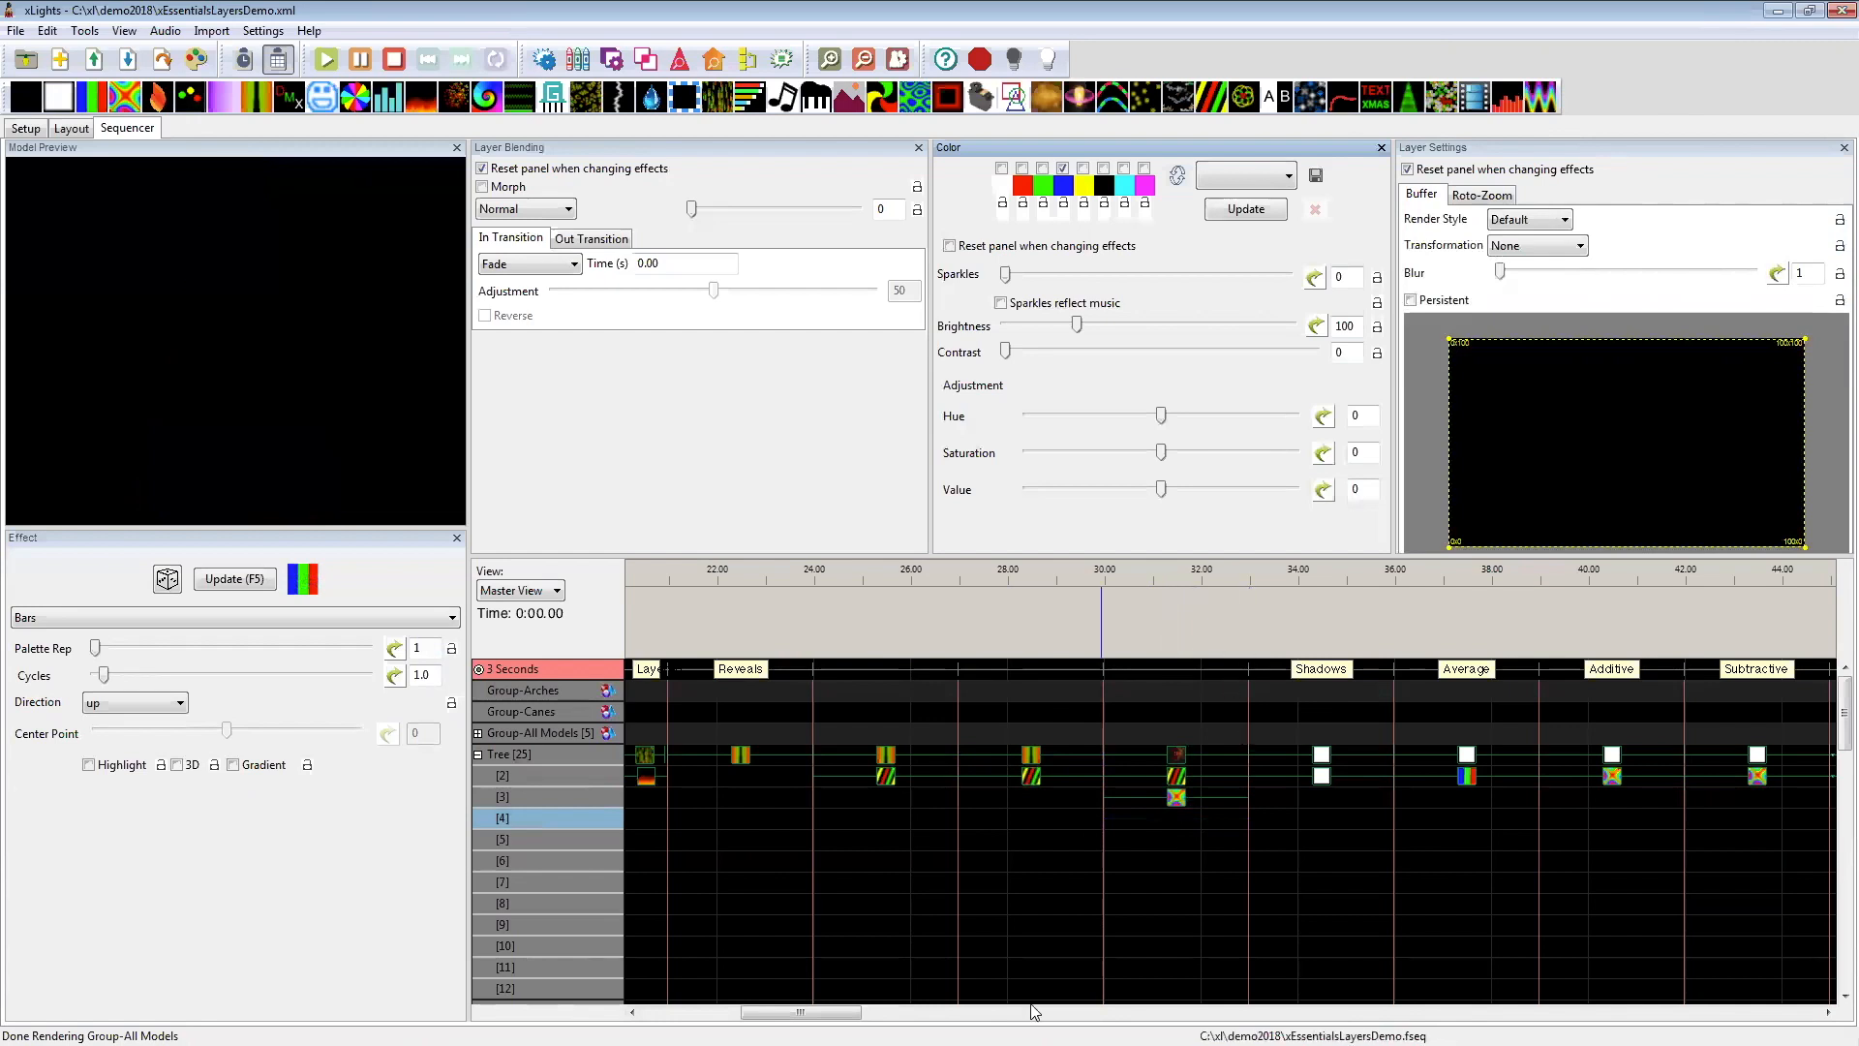
Step: Select the Tree's layer 1 and 2 On effects at 33–36 seconds to compare their shadow blending modes
left_click_drag(803, 1013, 856, 1013)
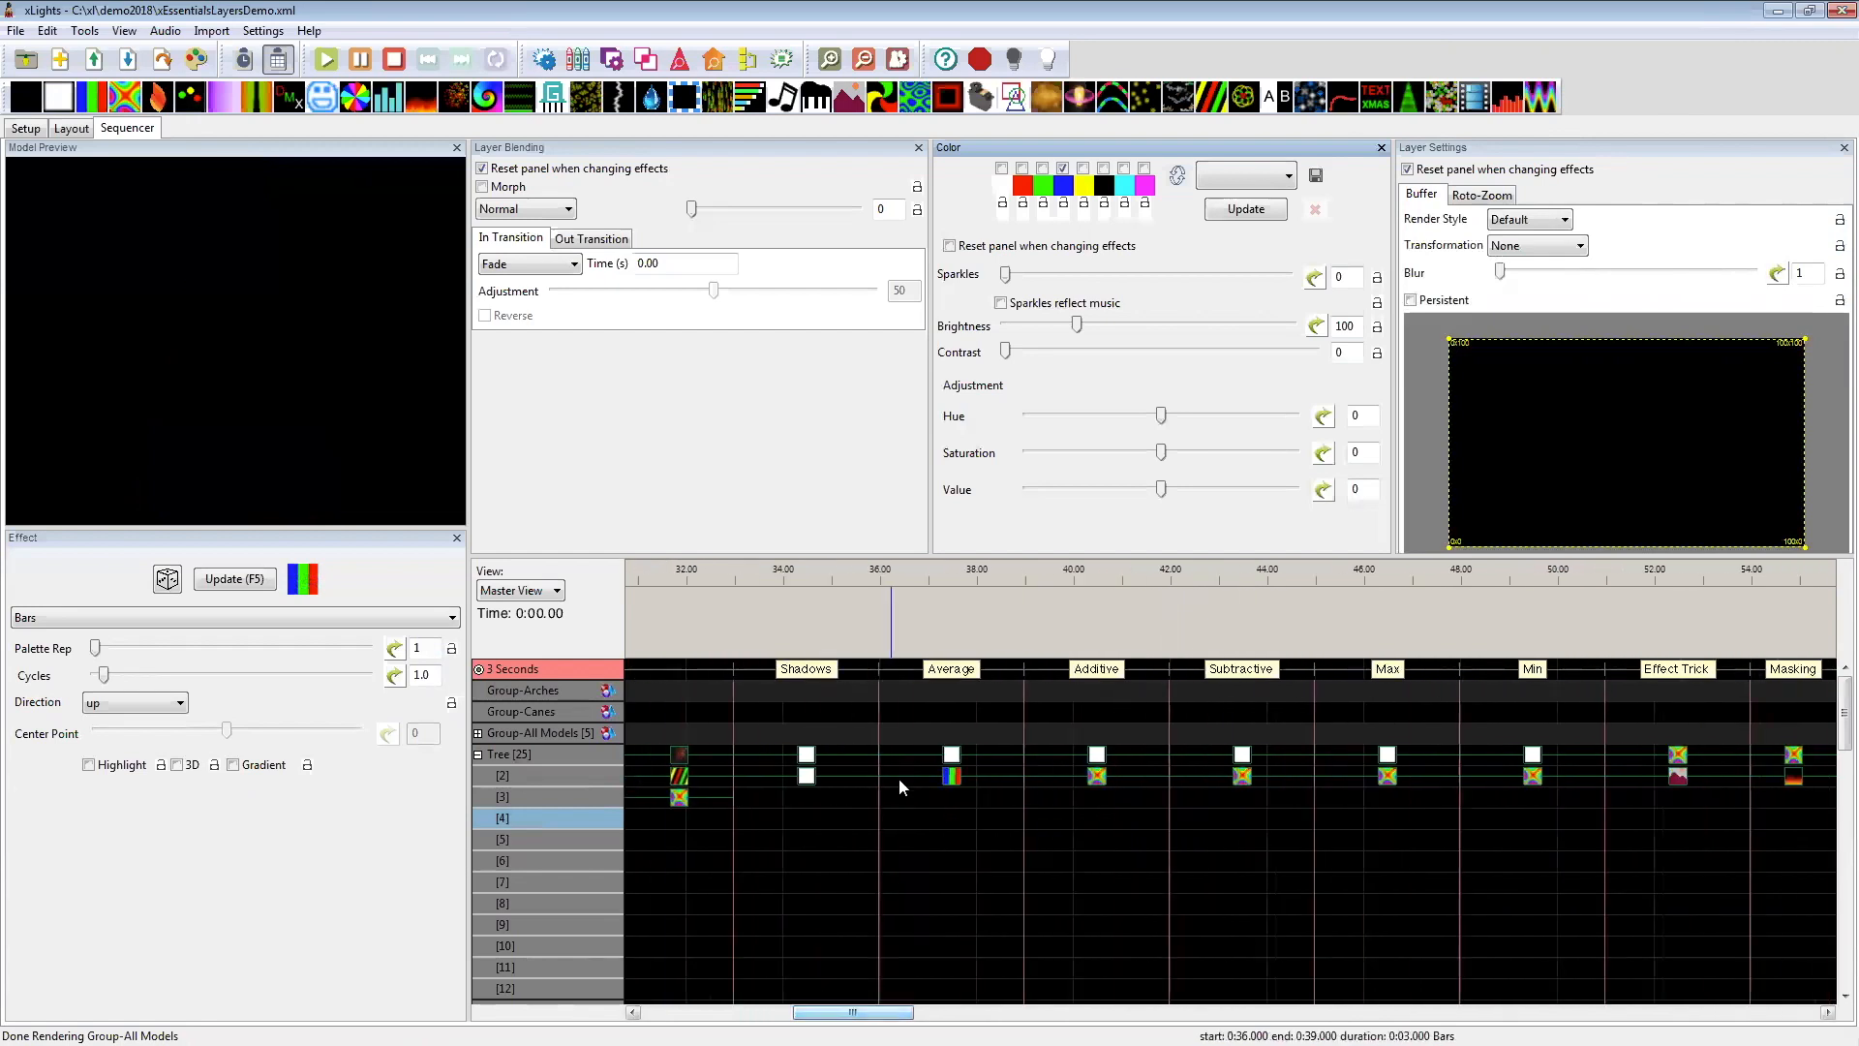
left_click(807, 755)
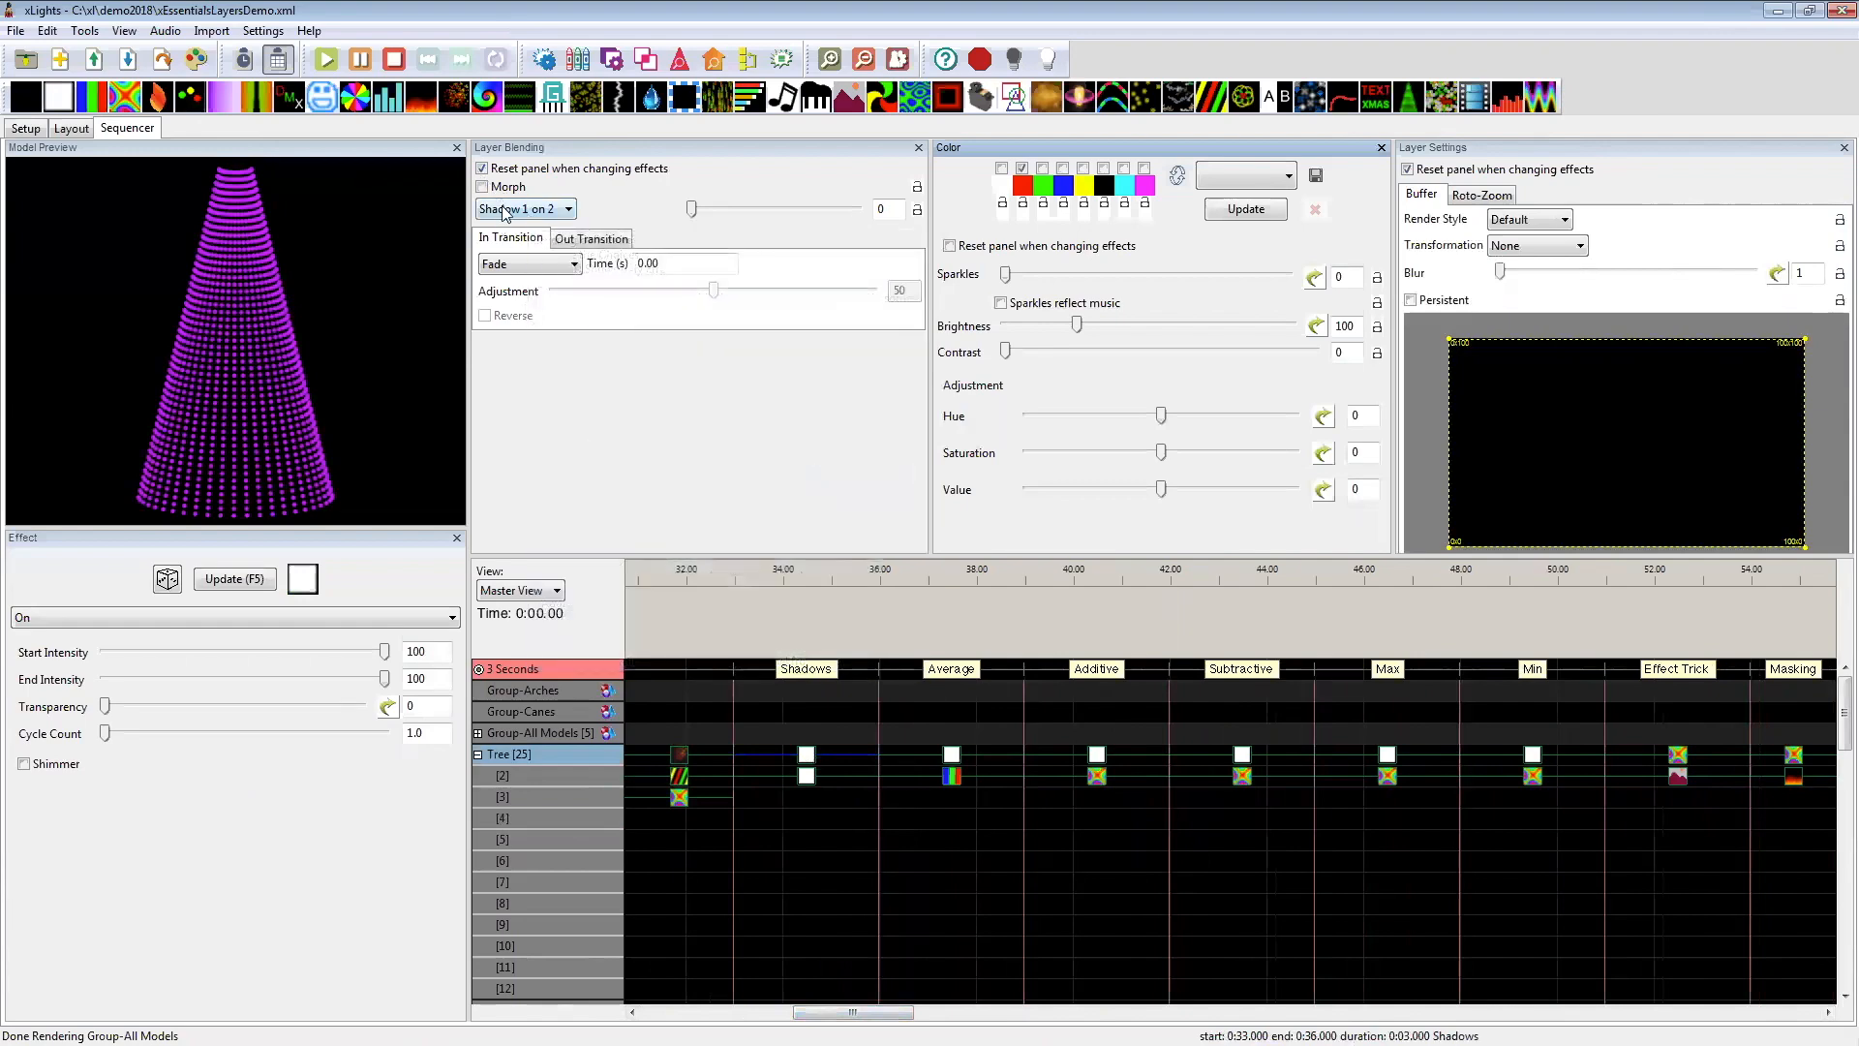
left_click(806, 761)
left_click(808, 777)
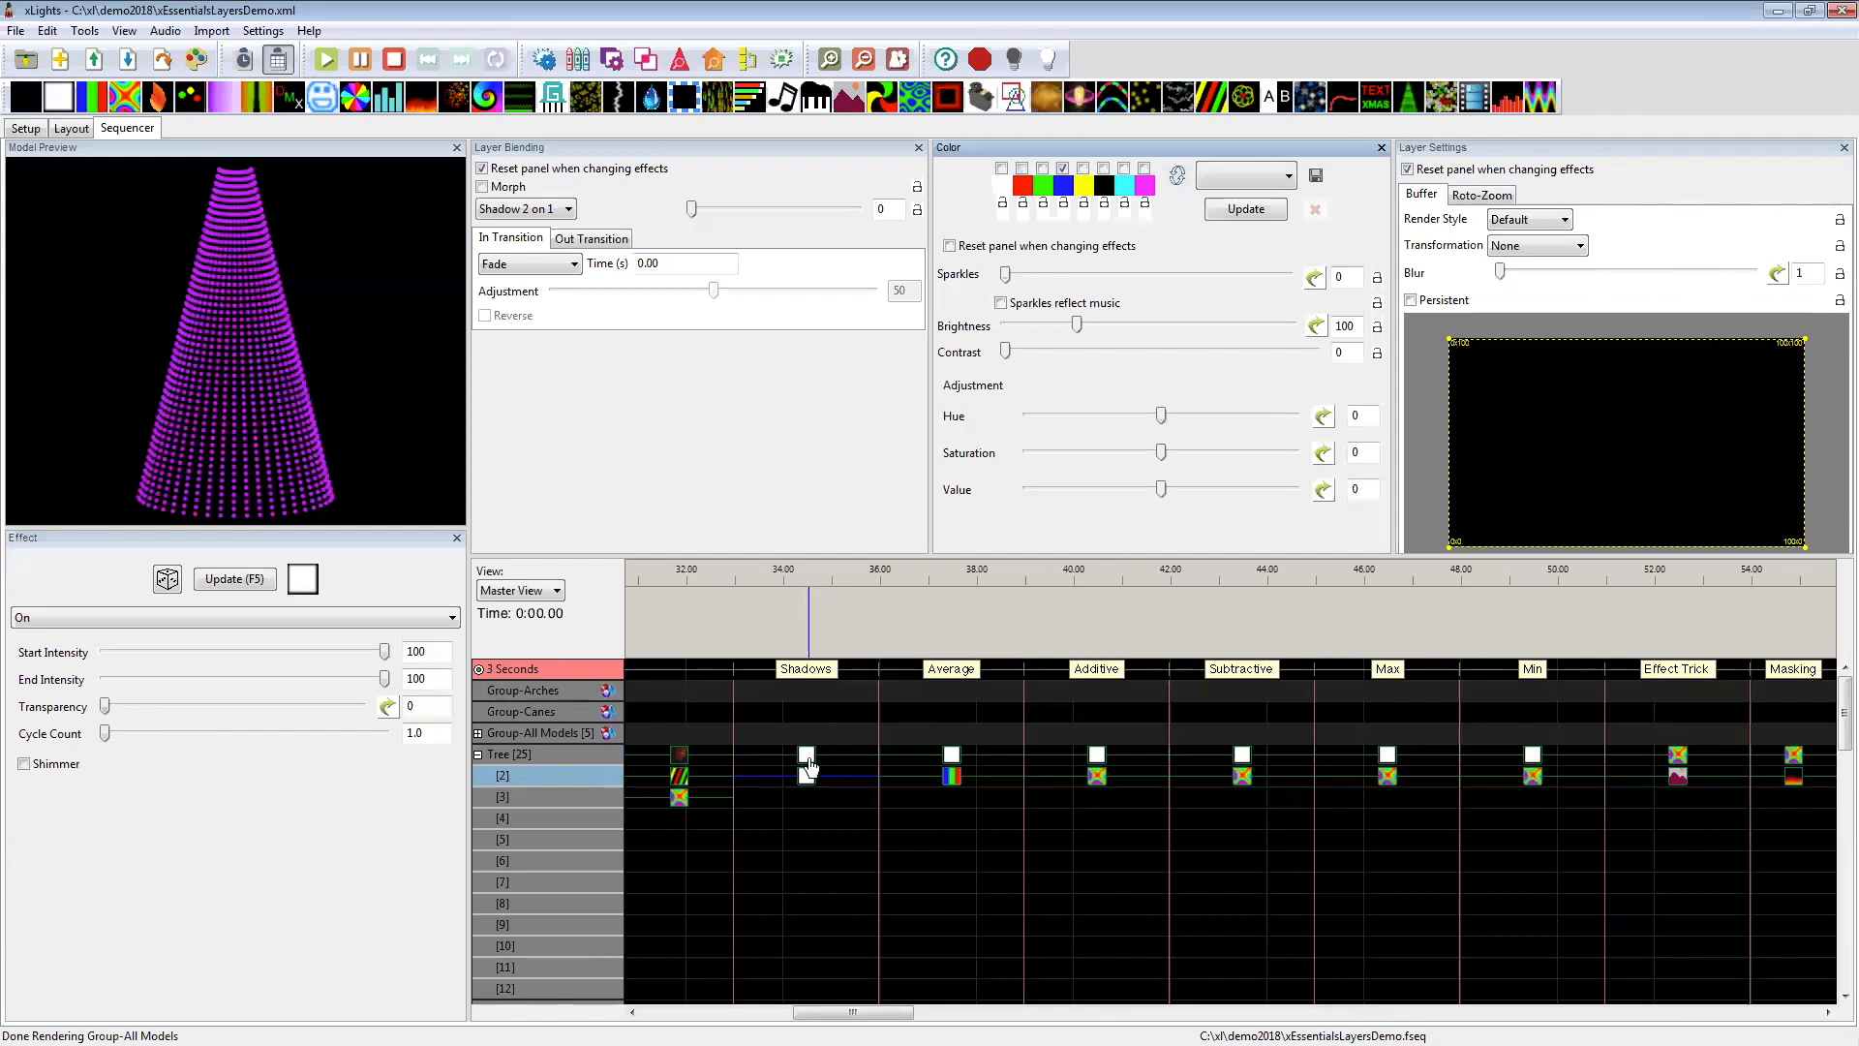
left_click(809, 760)
left_click(808, 776)
Step: Compare the colours and blending of the Tree's On and Bars effects under the Average label at 36–39 seconds
left_click(950, 757)
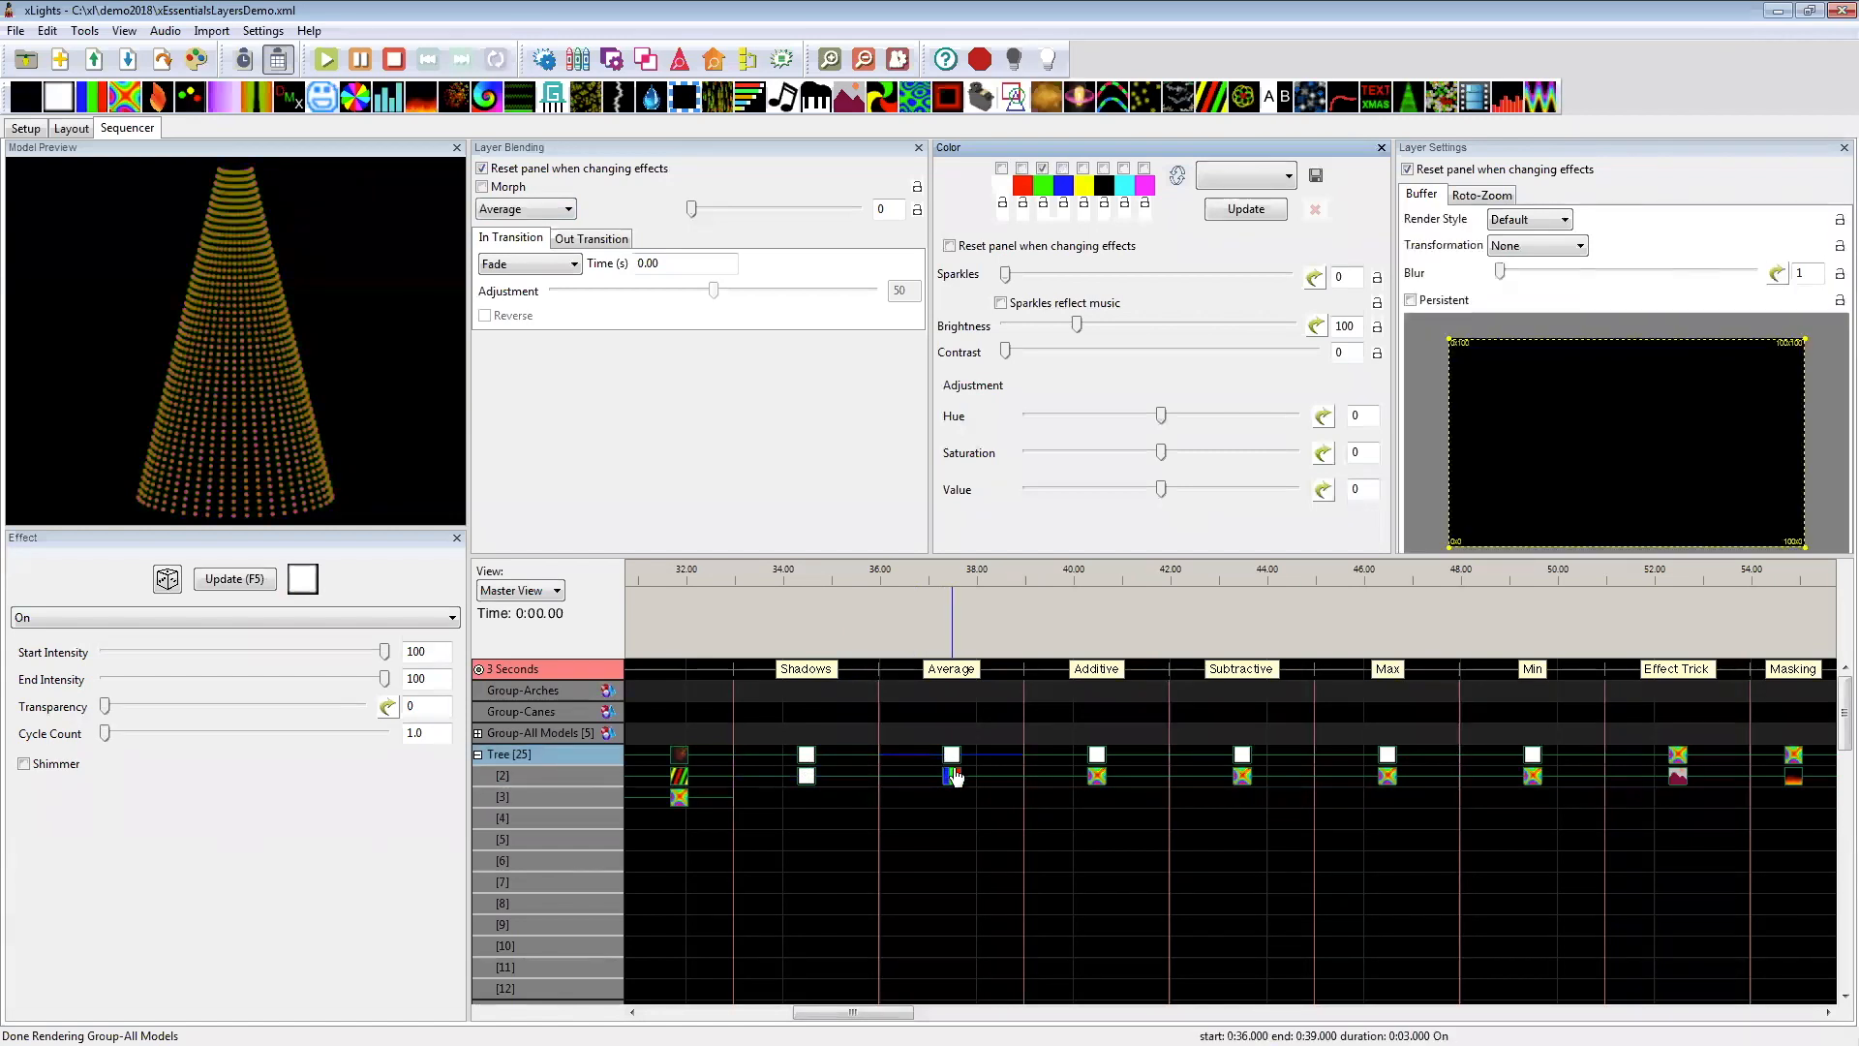
left_click(951, 775)
left_click(952, 776)
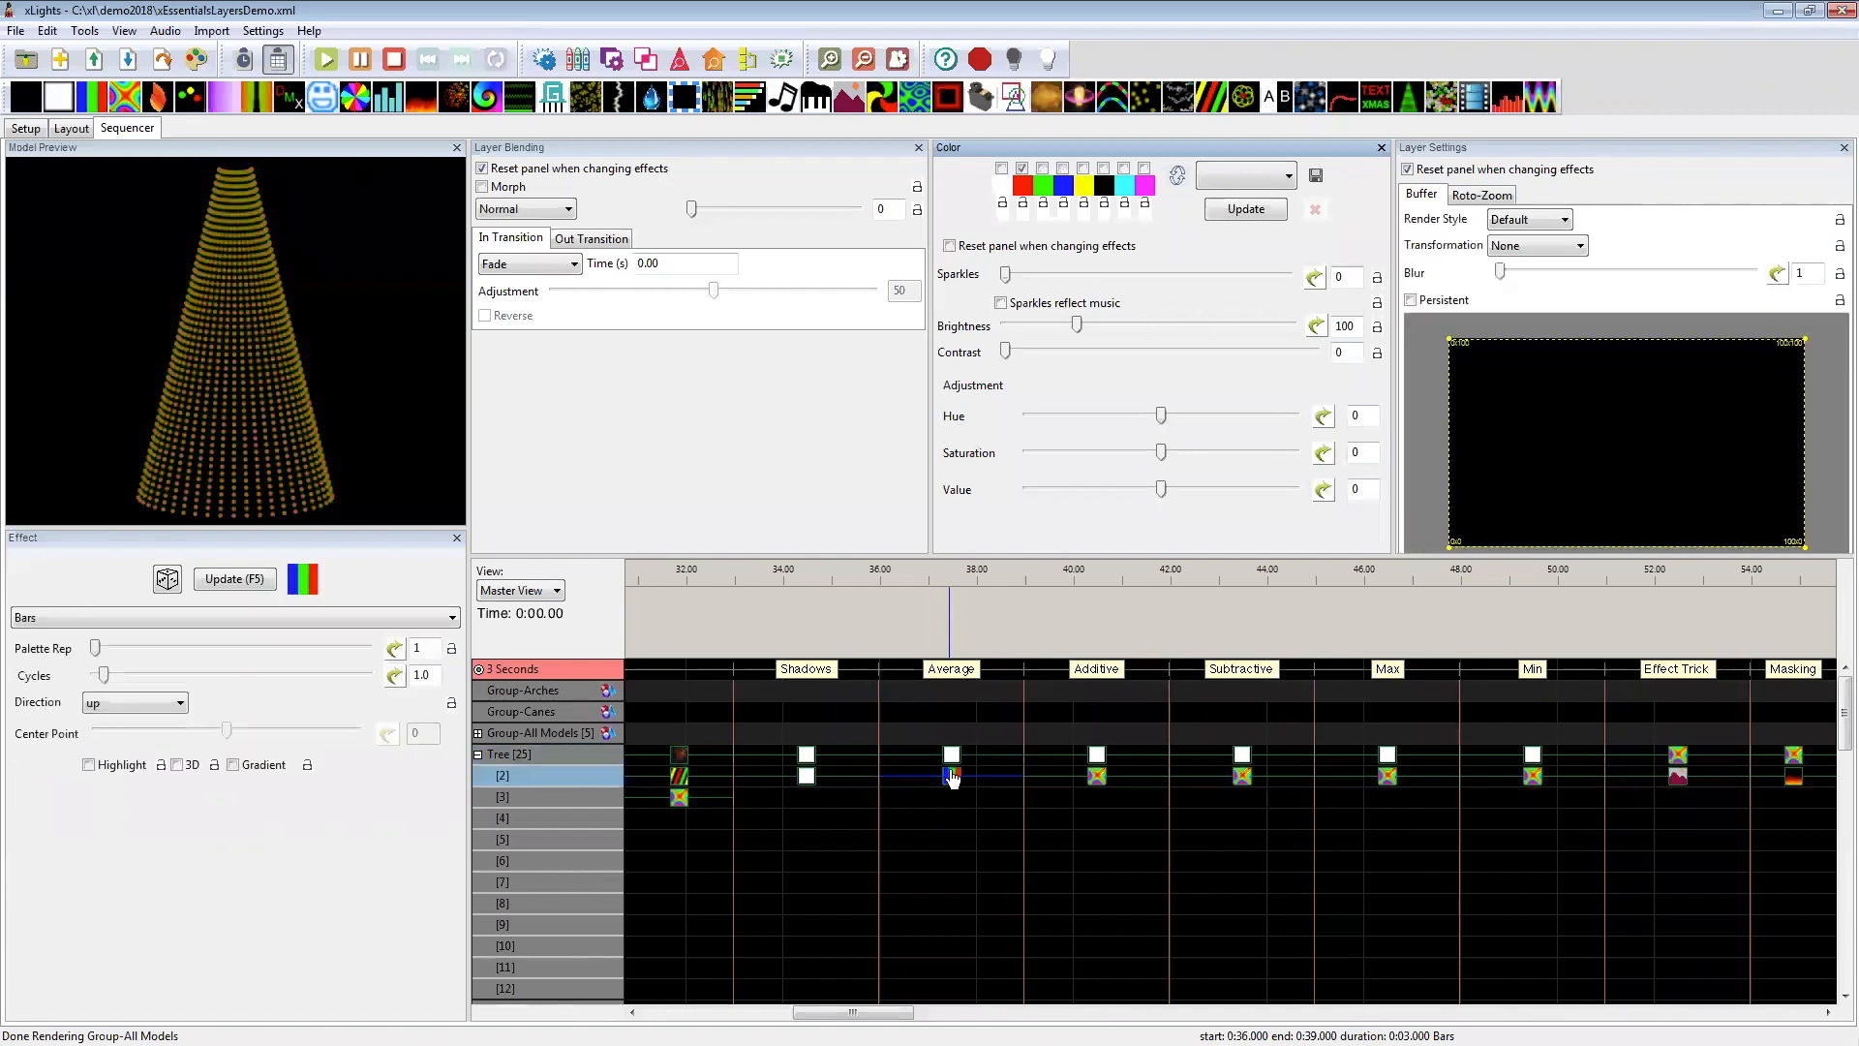
left_click(952, 757)
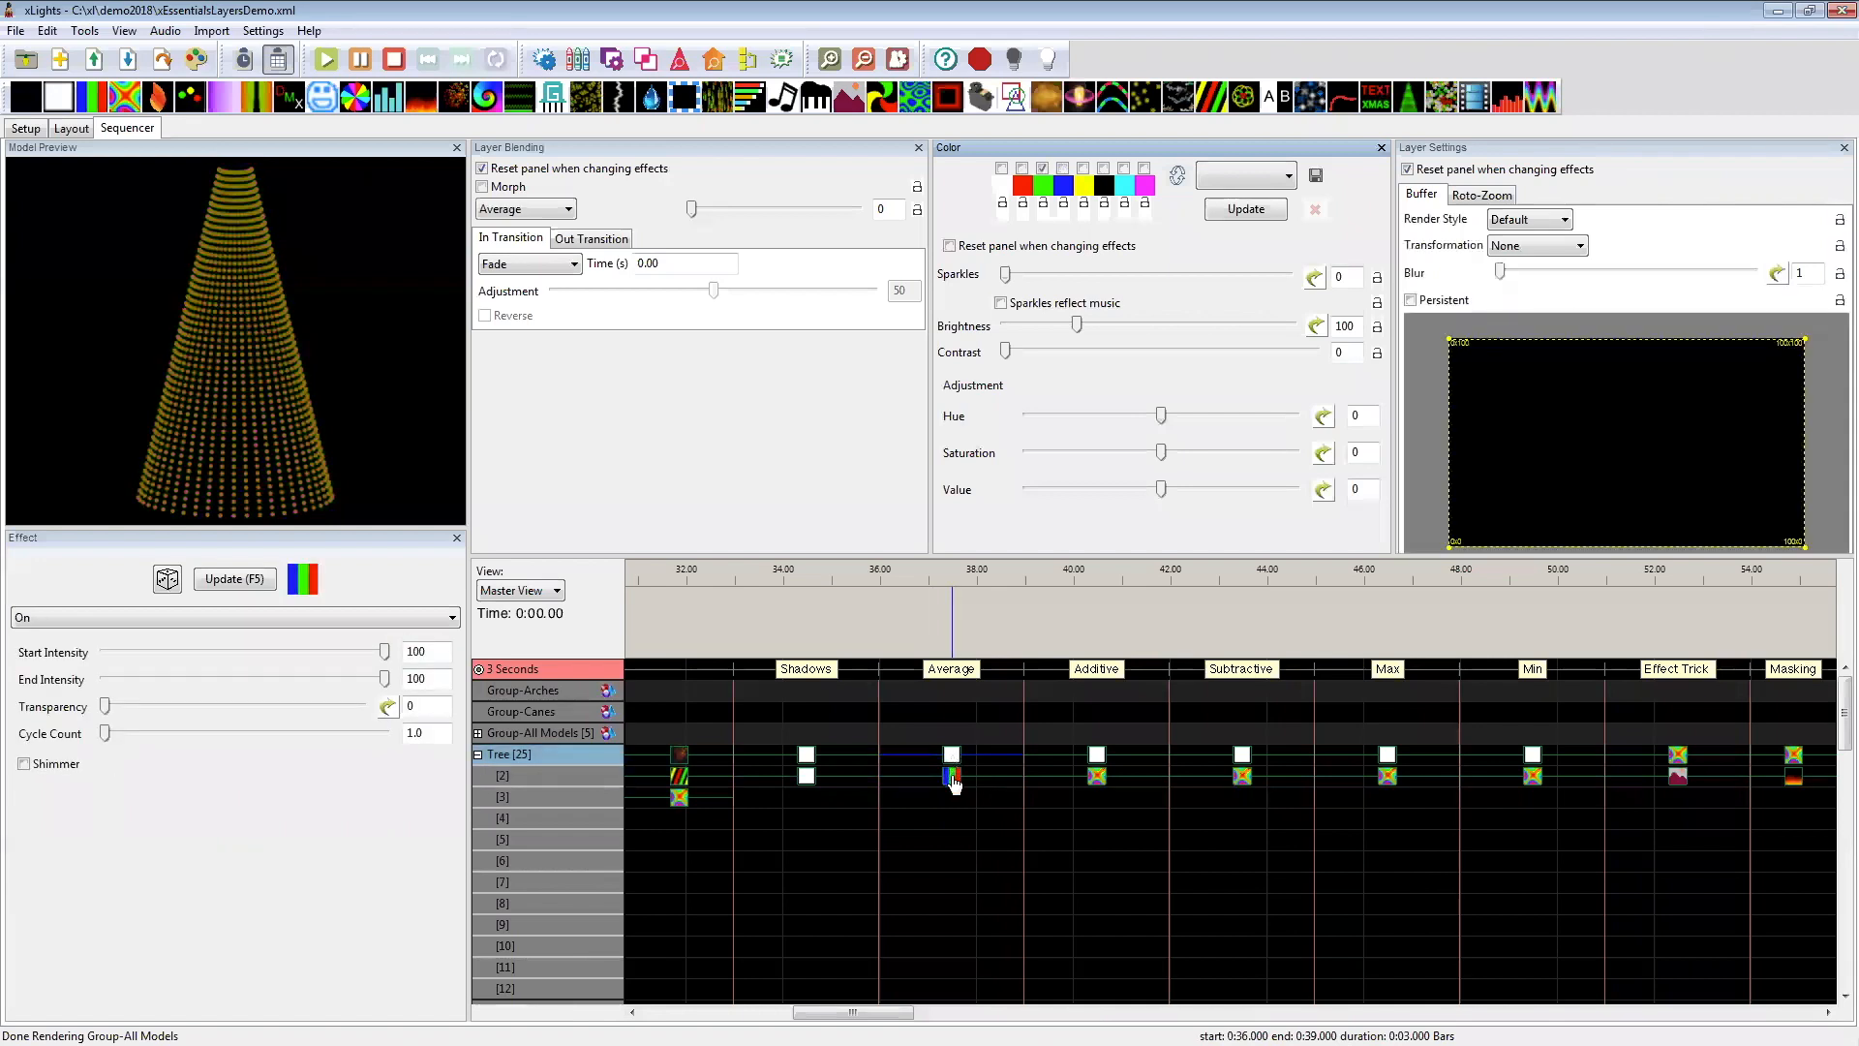
left_click(952, 777)
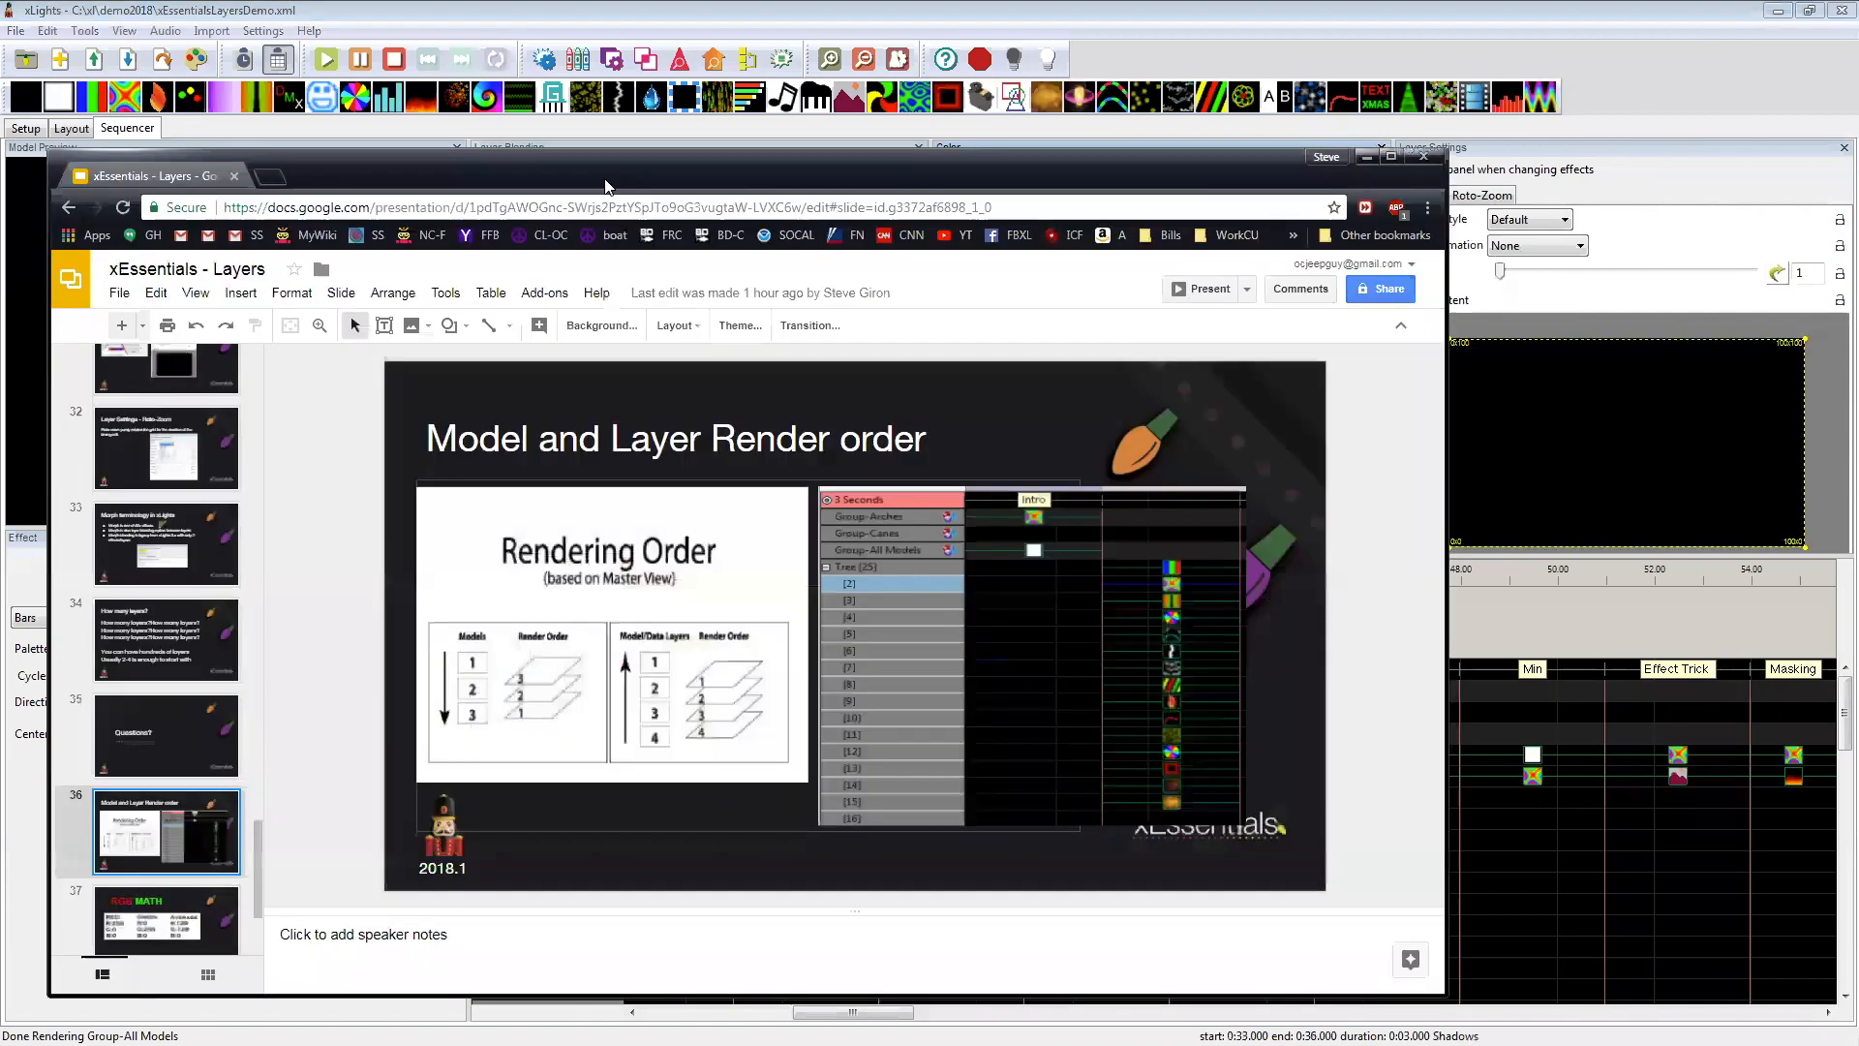
Step: Switch to the xEssentials - Layers presentation in Google Slides and open the RGB MATH slide
double_click(606, 181)
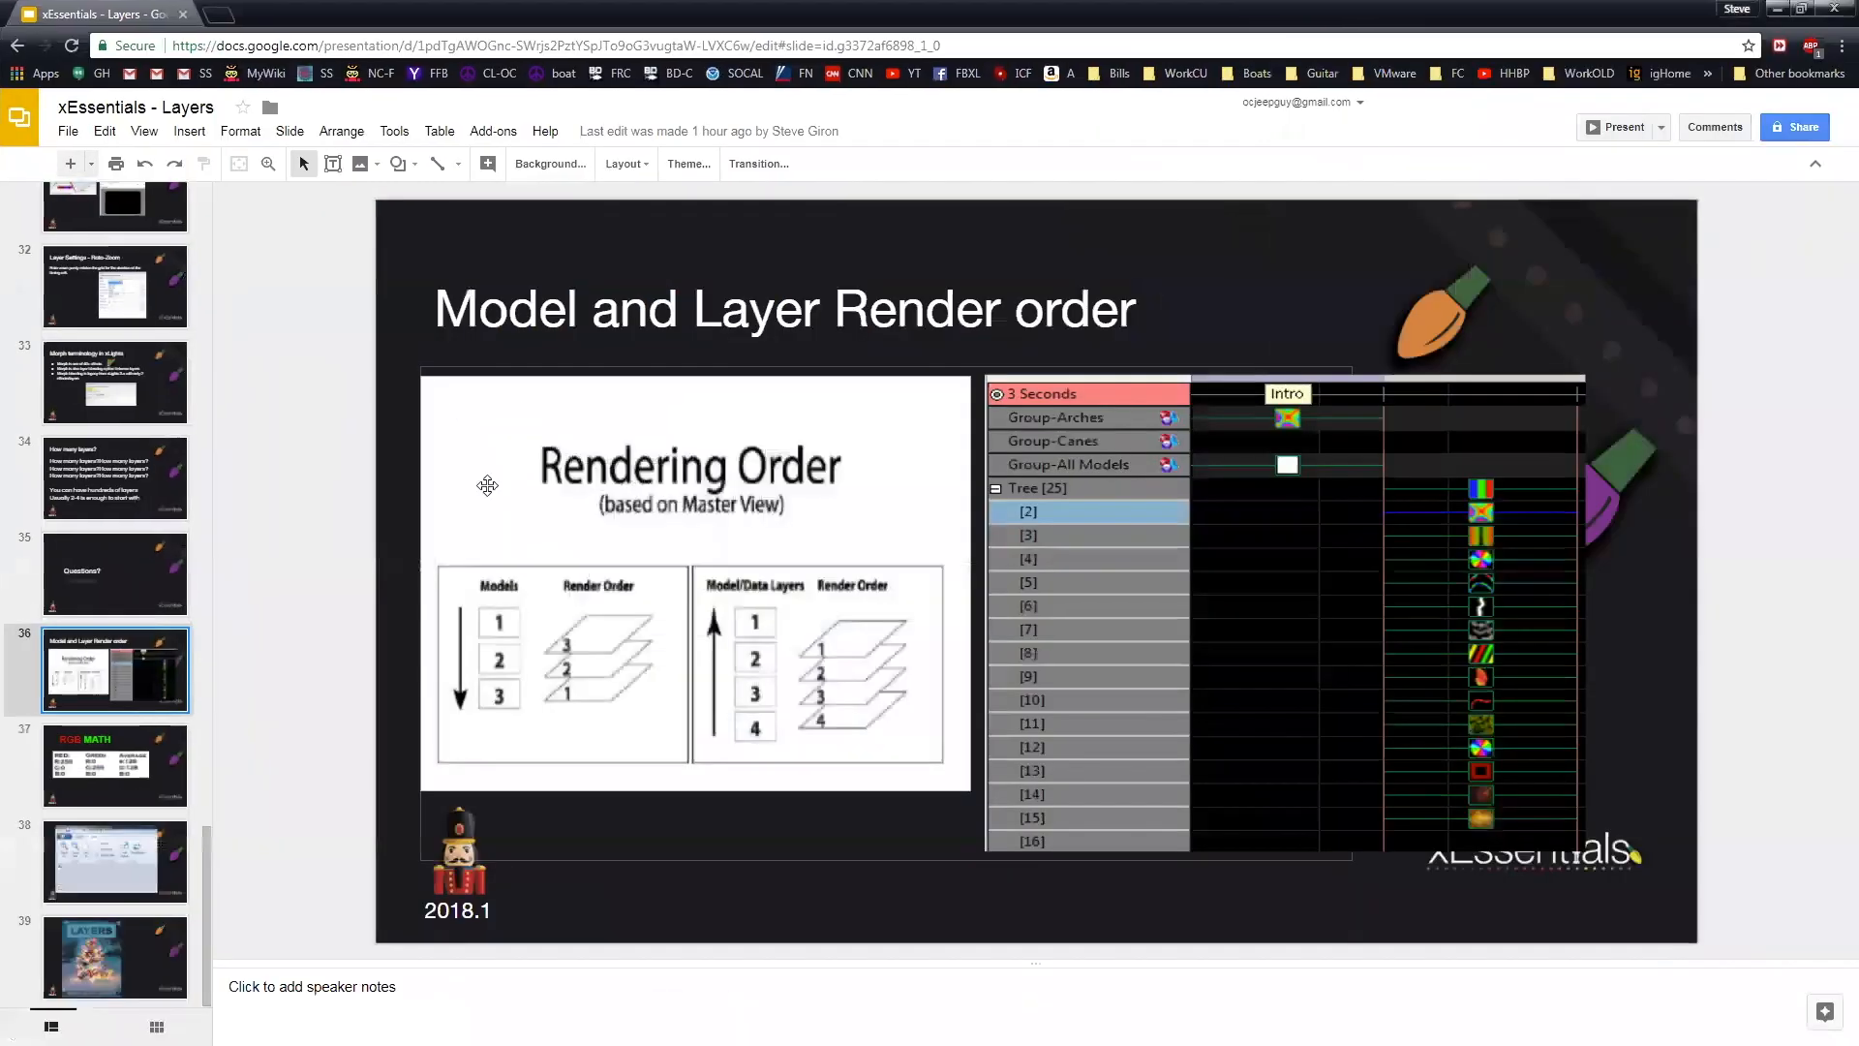
left_click(128, 772)
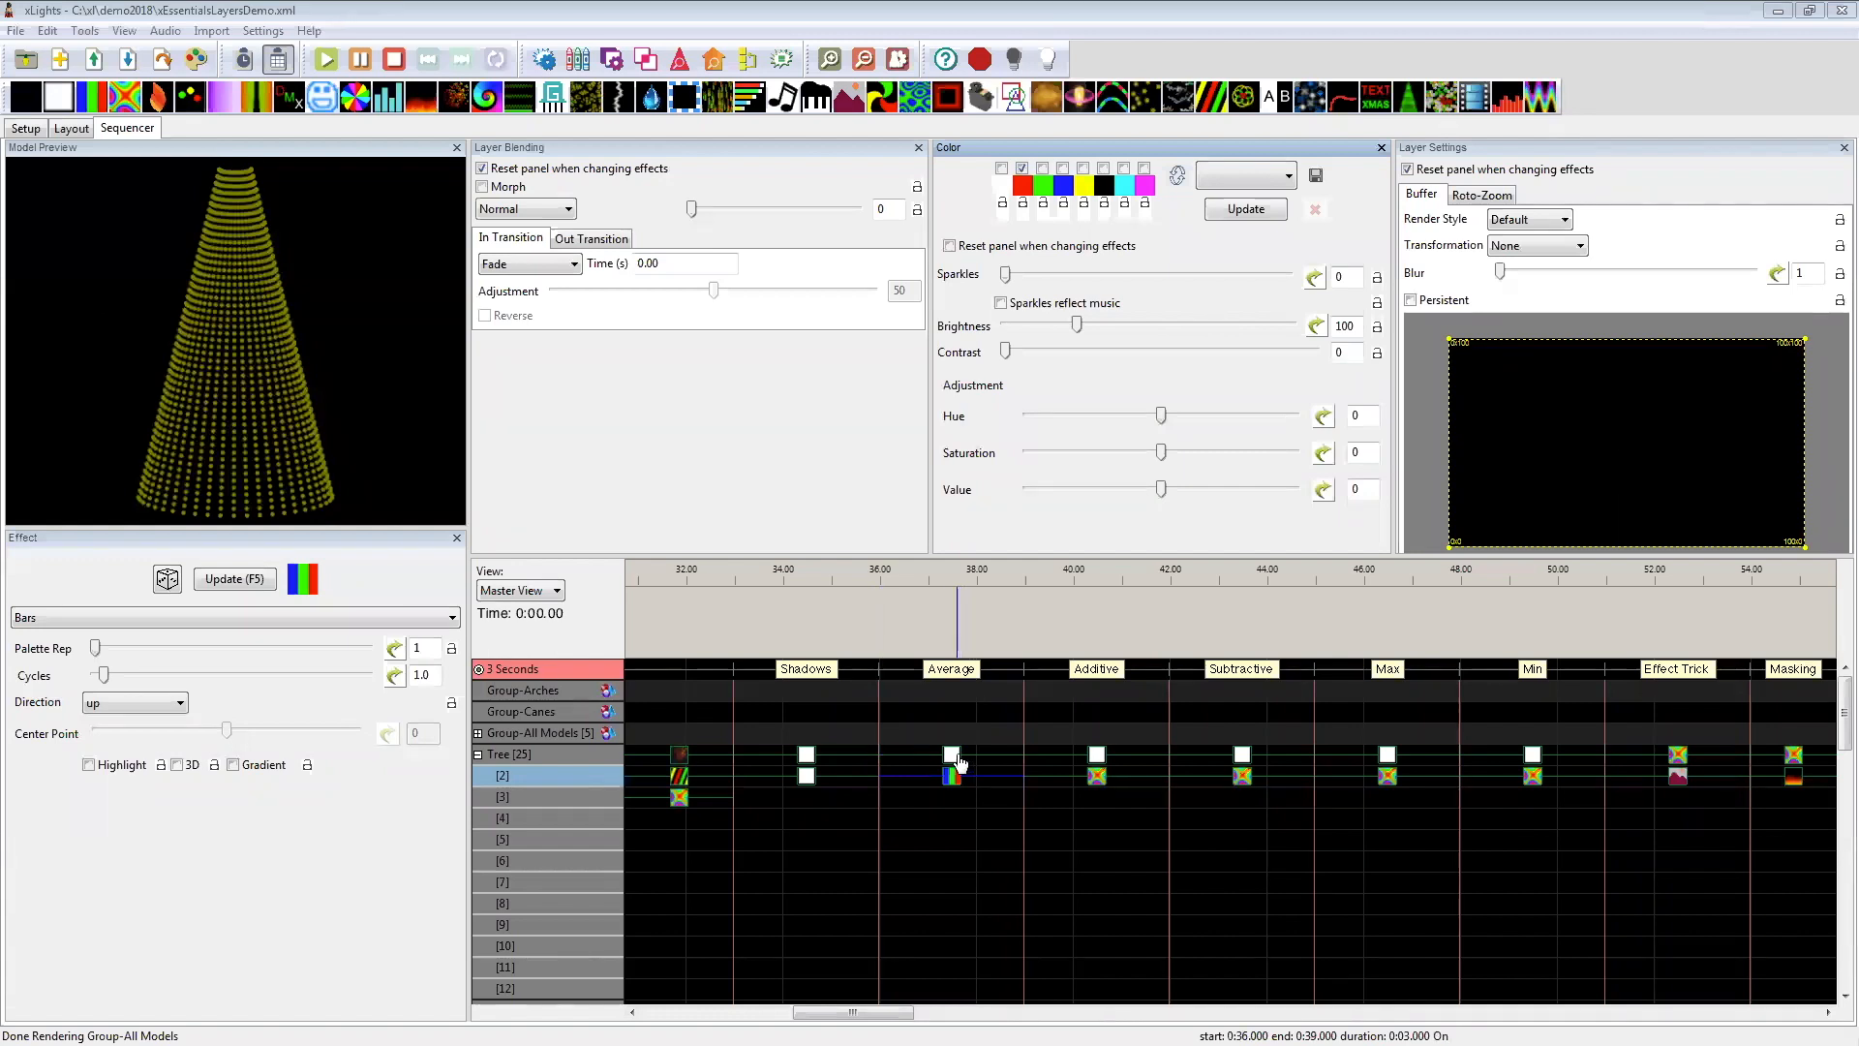
Step: In xLights, delete the Tree's layer 2 On effect at 33–36 seconds and set the layer 1 On effect's colour to red 128, green 128
left_click(809, 782)
key("Delete")
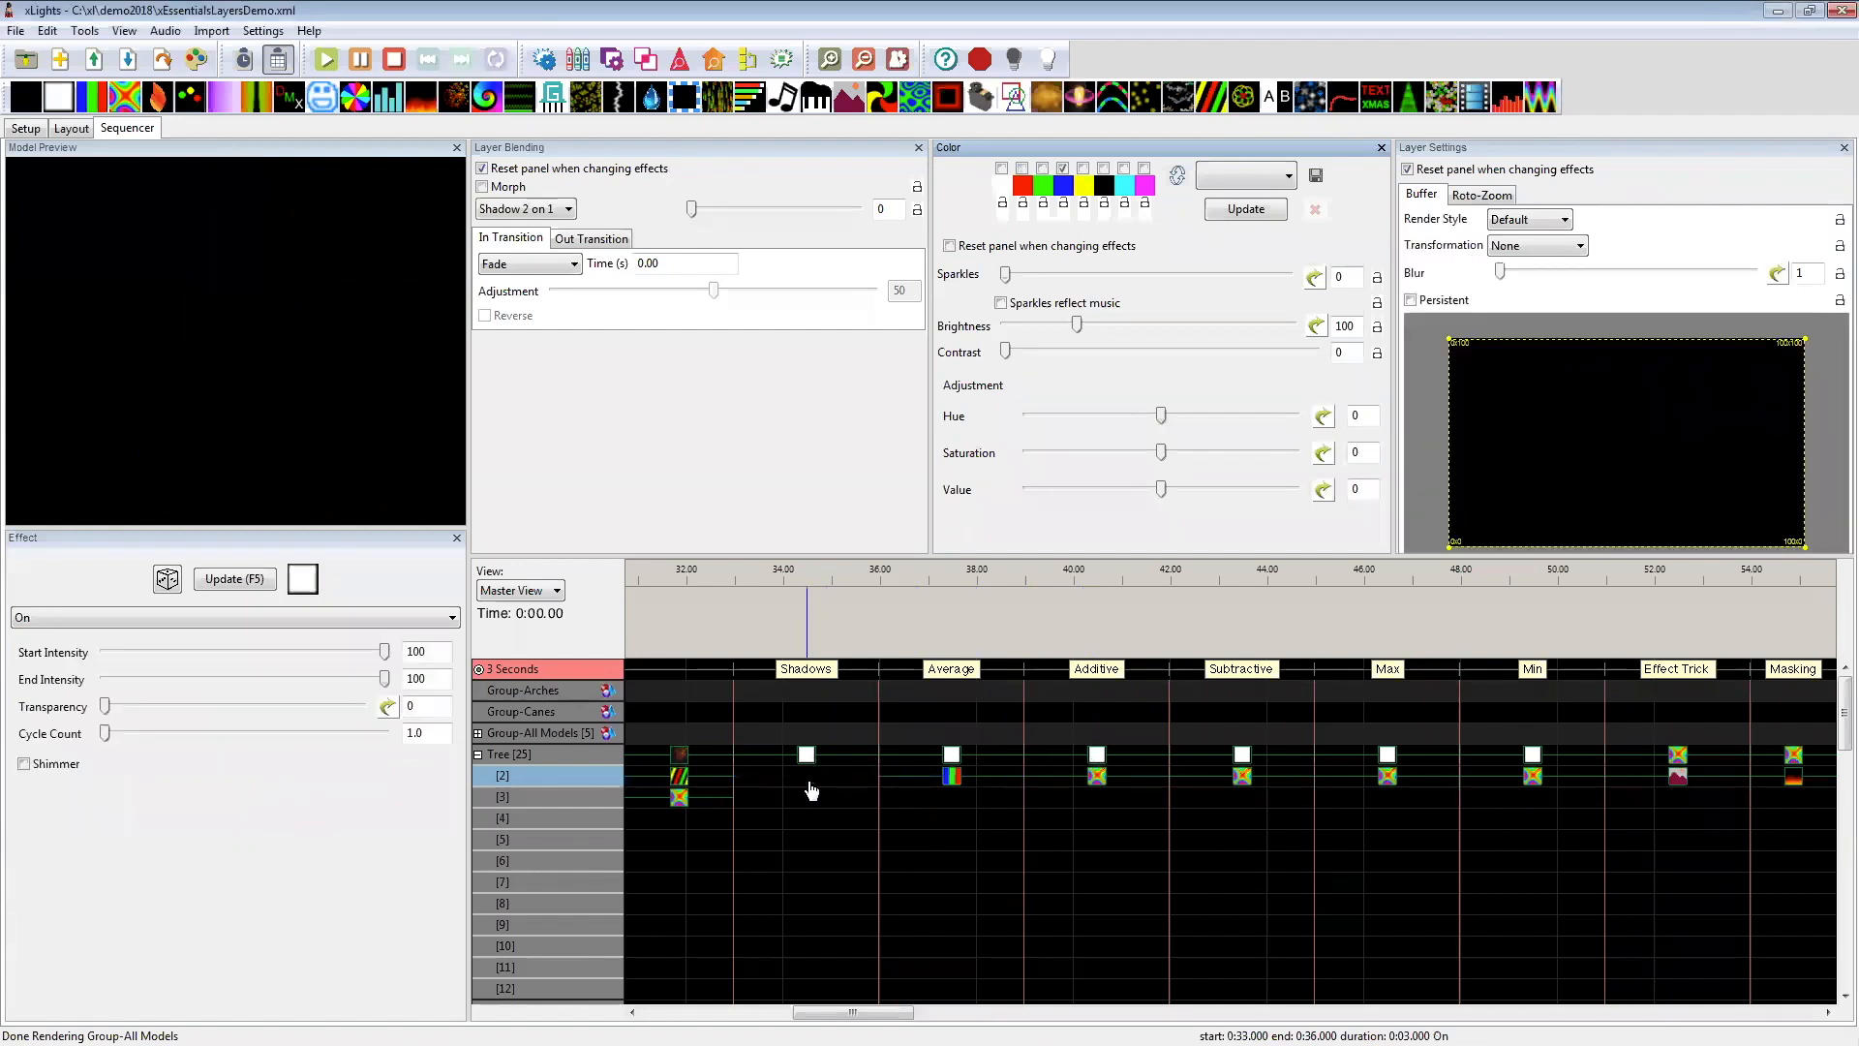
left_click(806, 754)
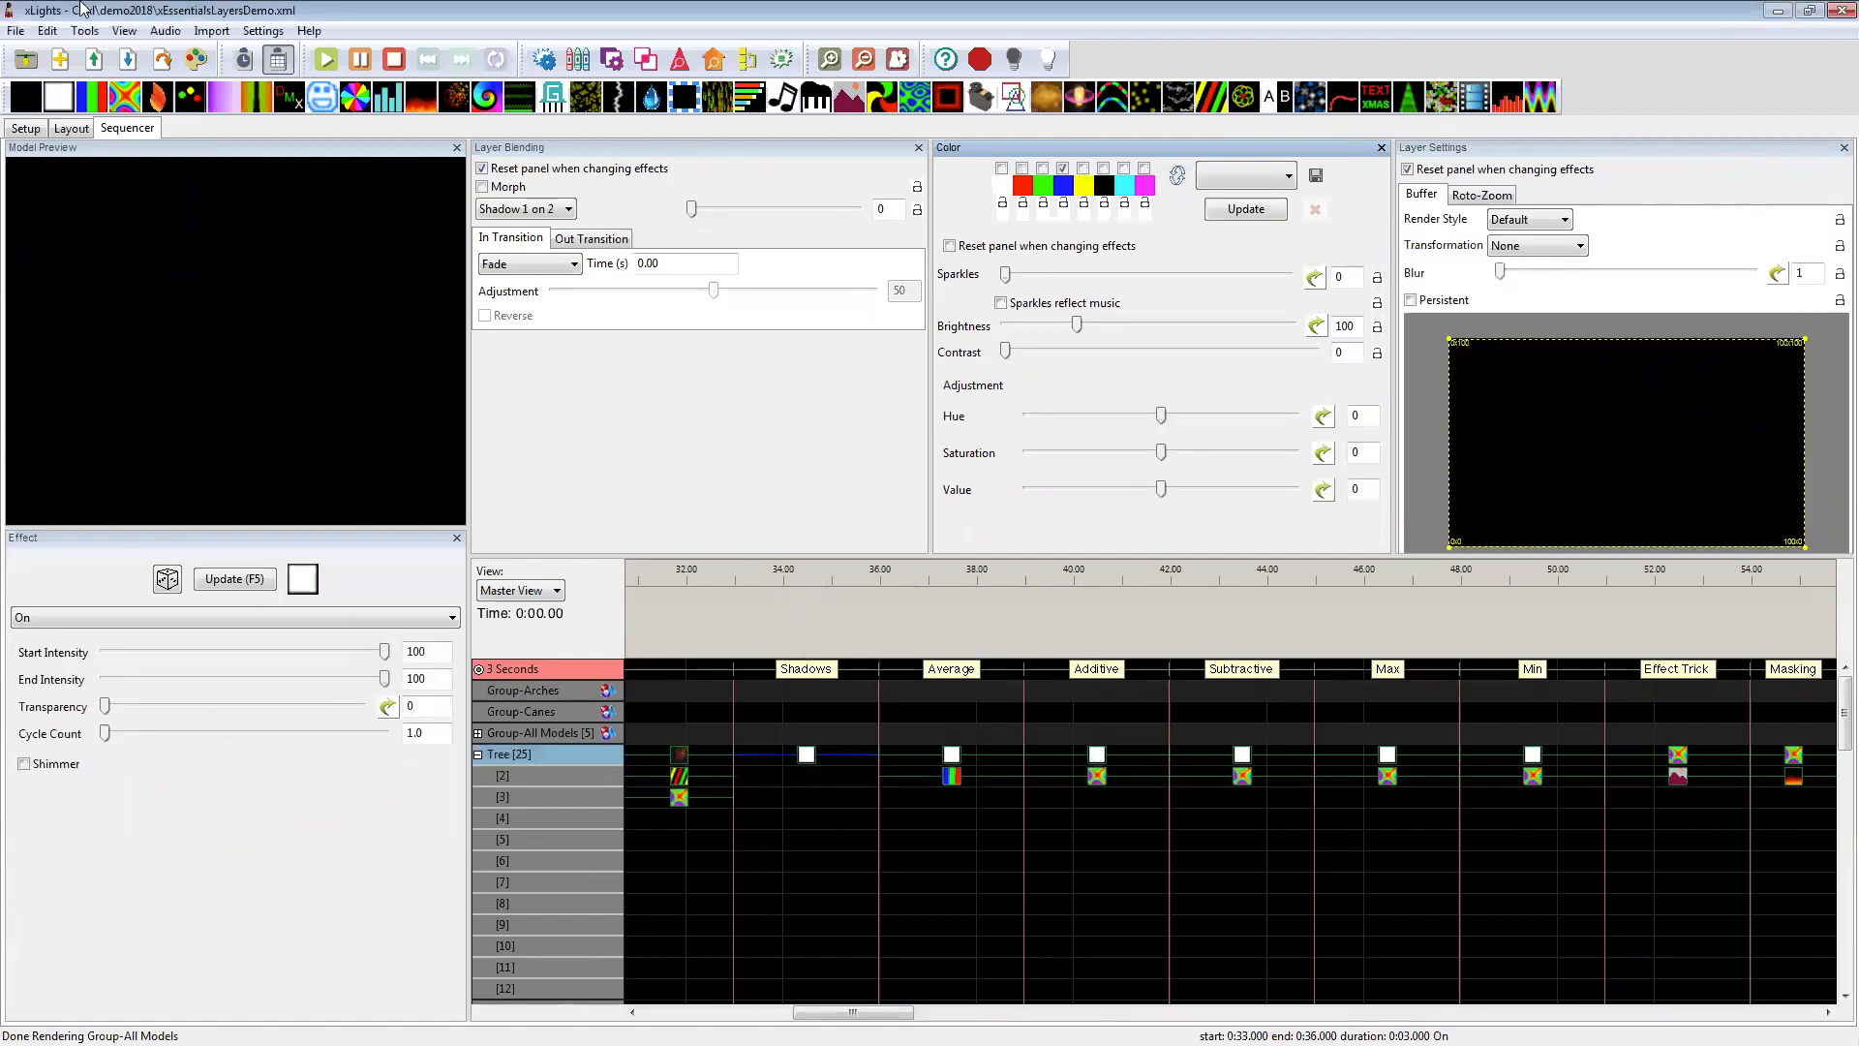
left_click(1023, 186)
left_click(120, 312)
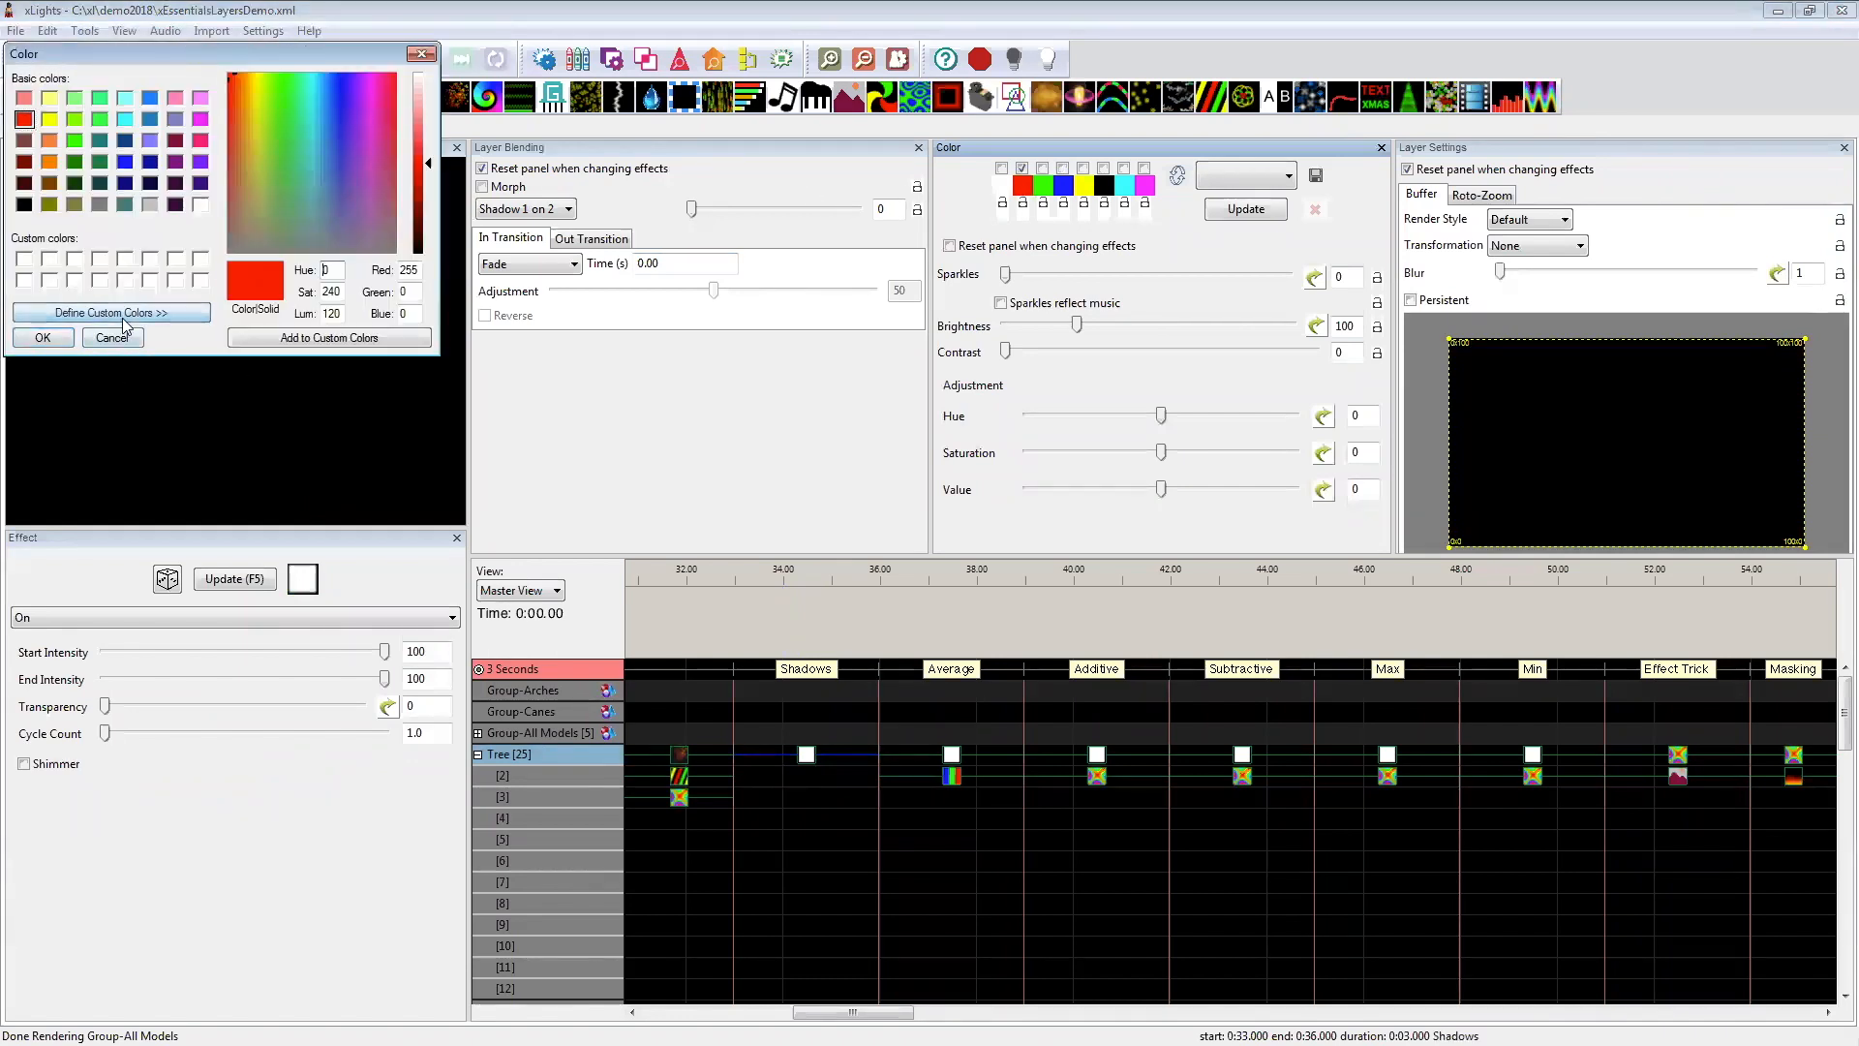
double_click(417, 271)
type("128")
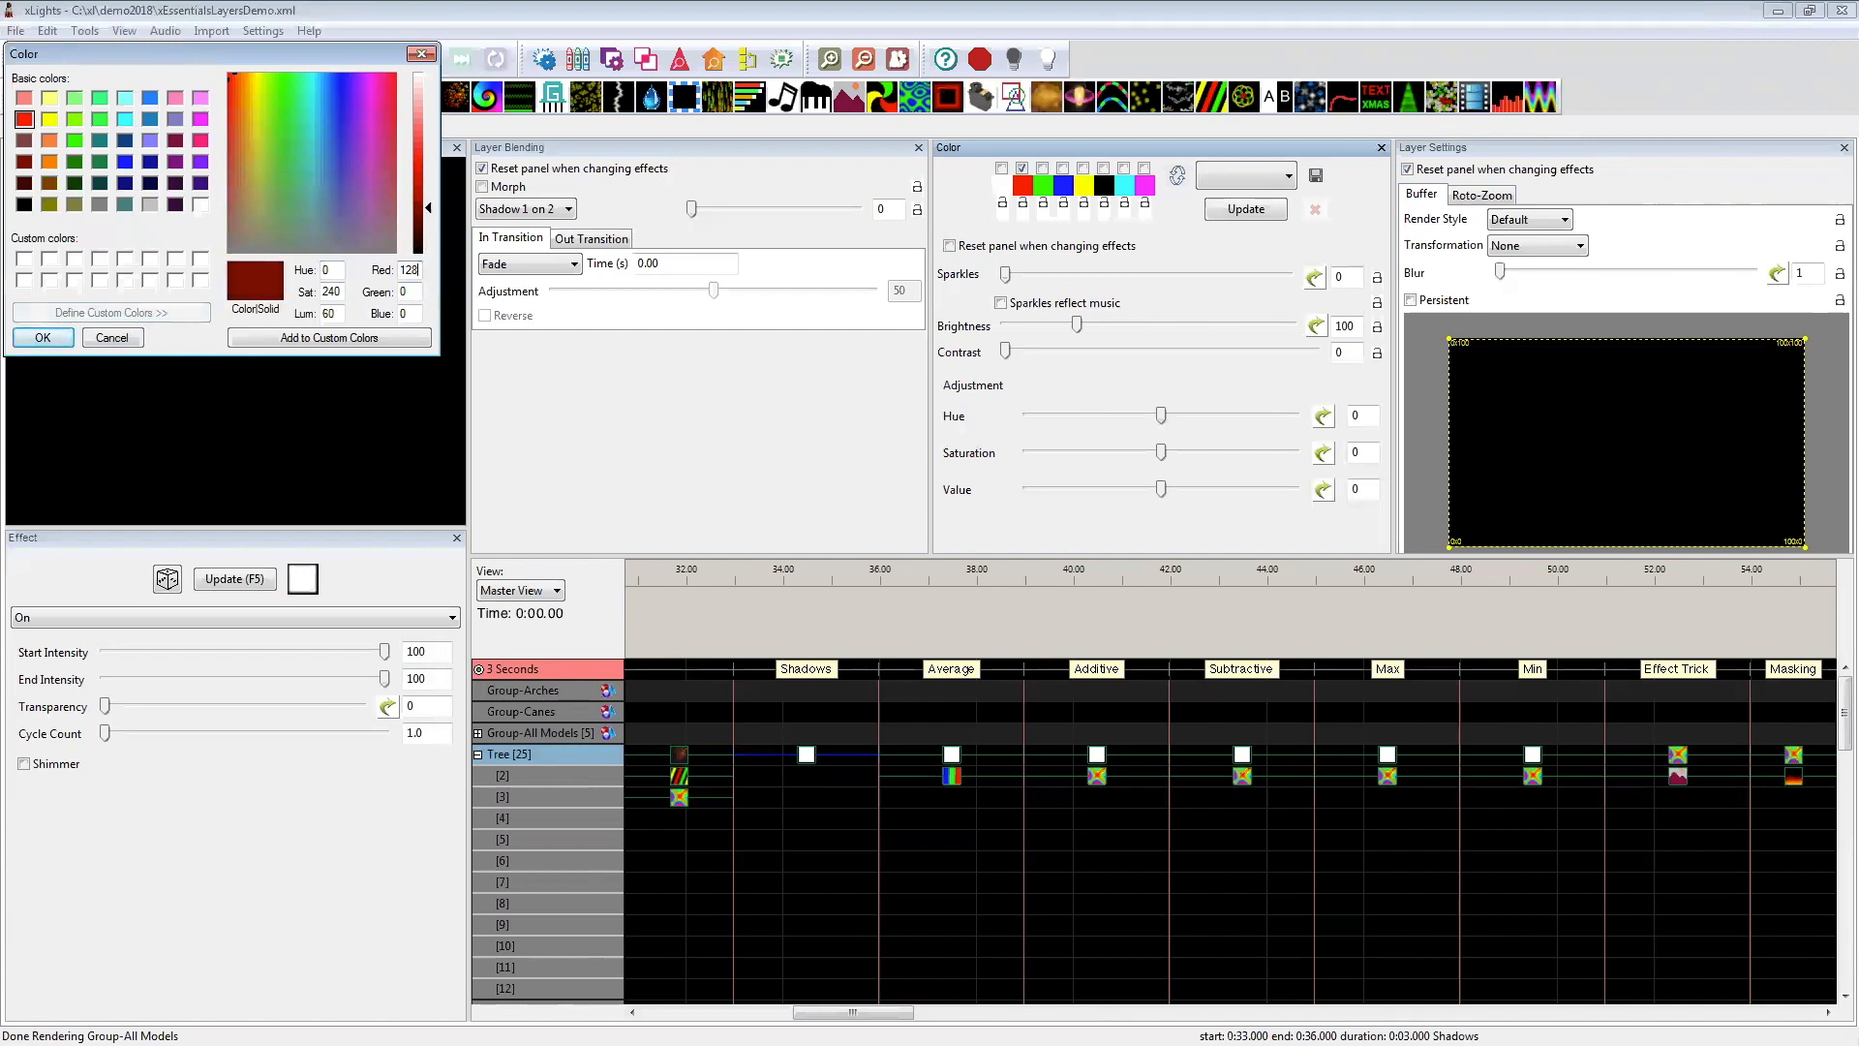
type("128")
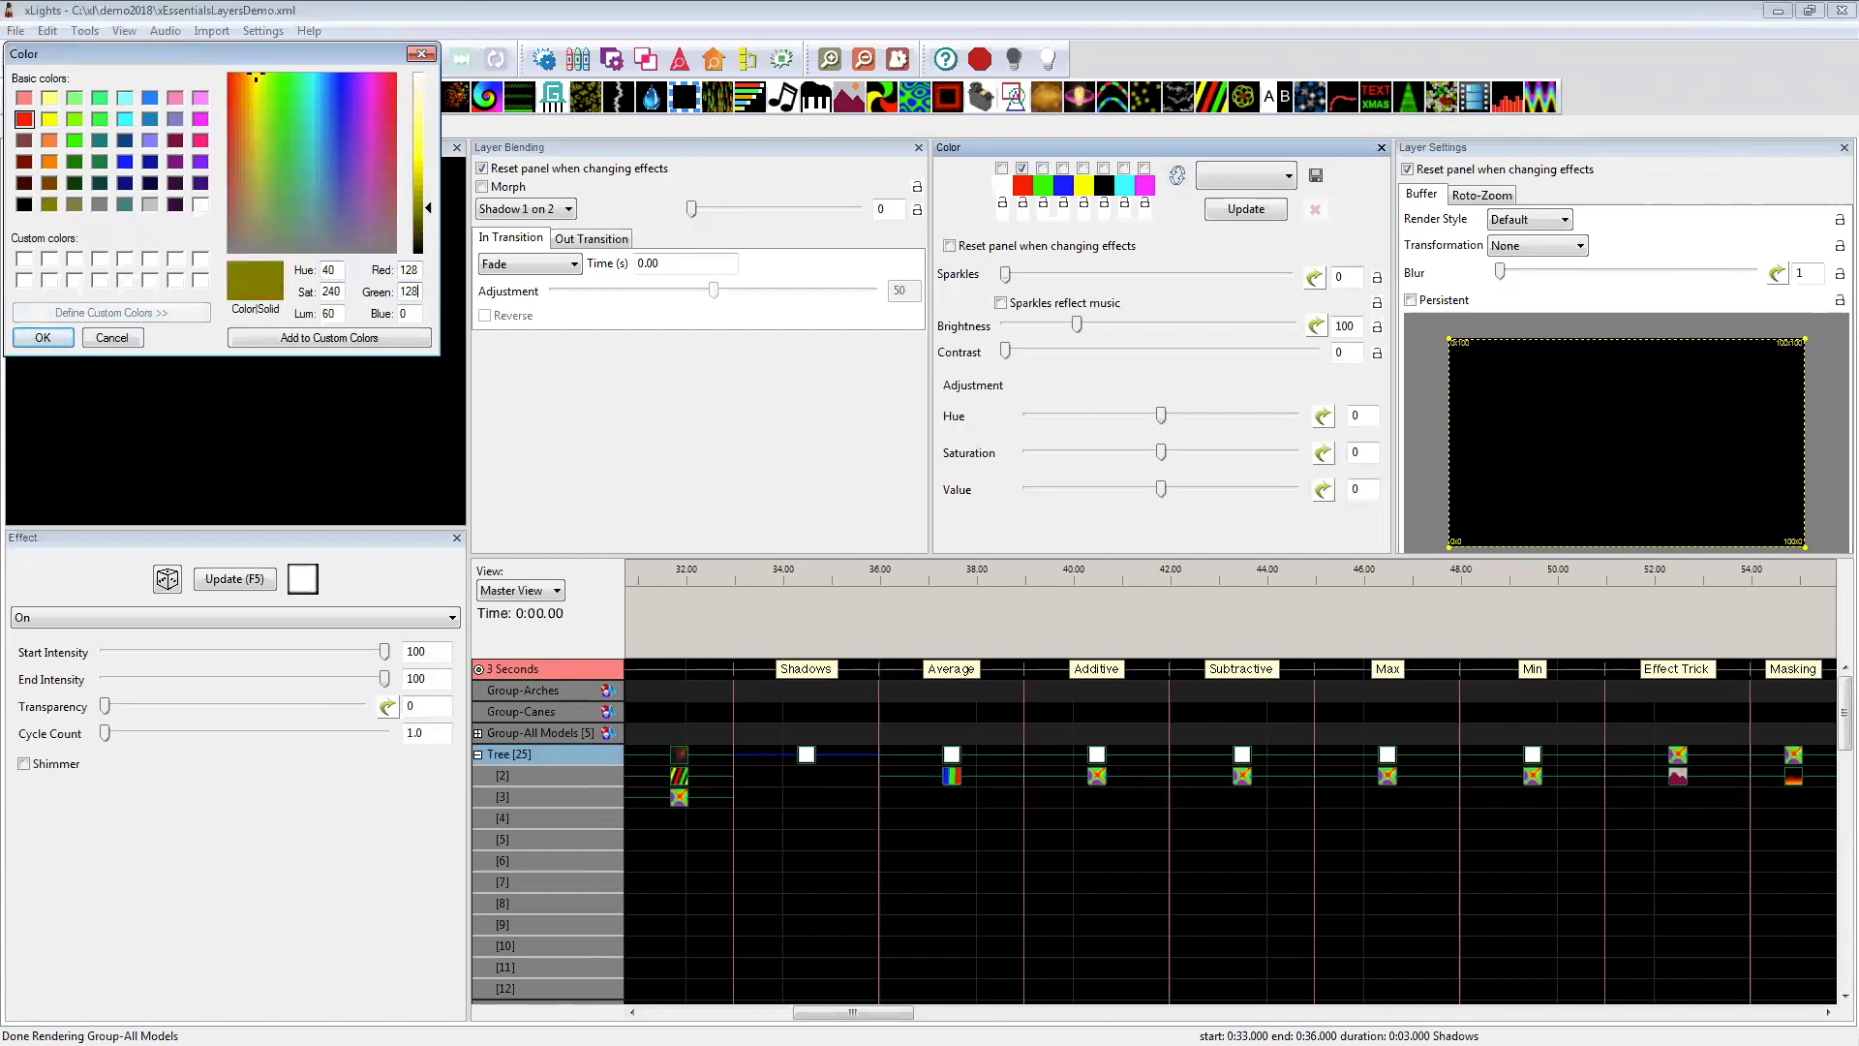
left_click(43, 338)
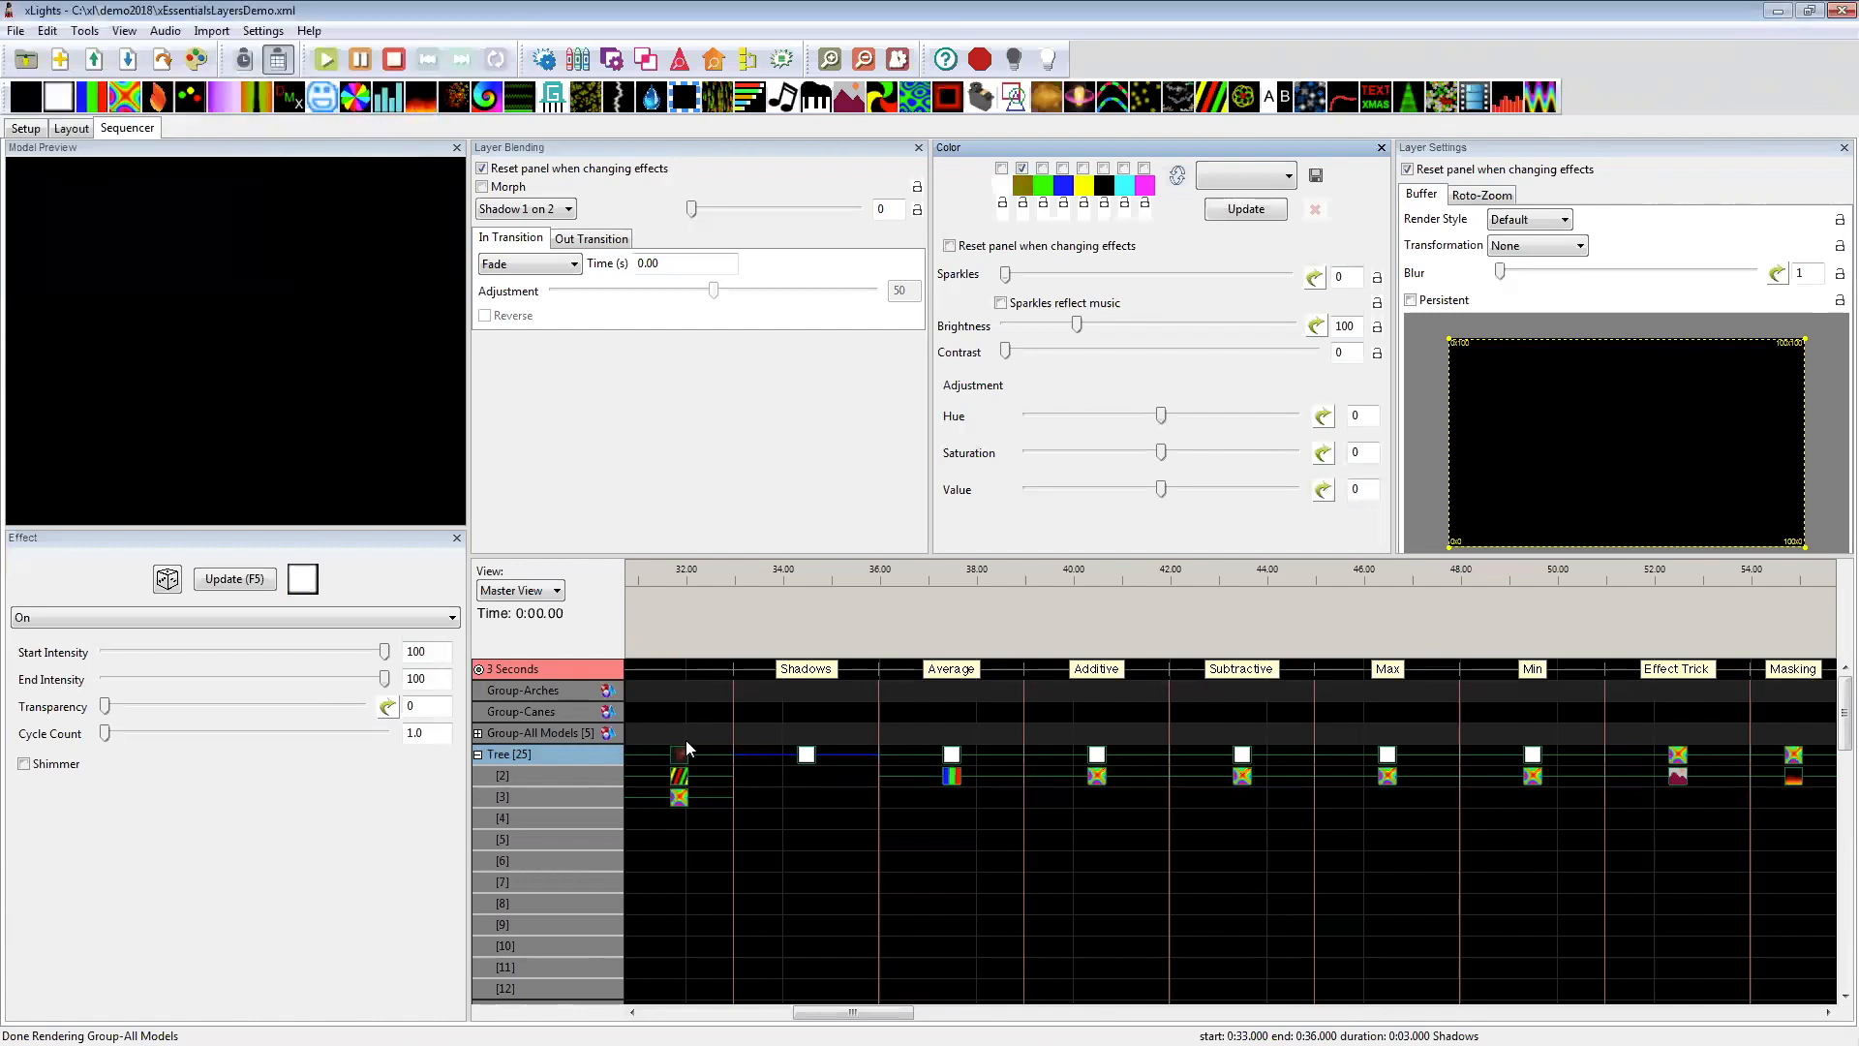
Step: Set the blending mode of the Tree's On effect at 33–36 seconds to Normal and save the sequence
left_click(550, 209)
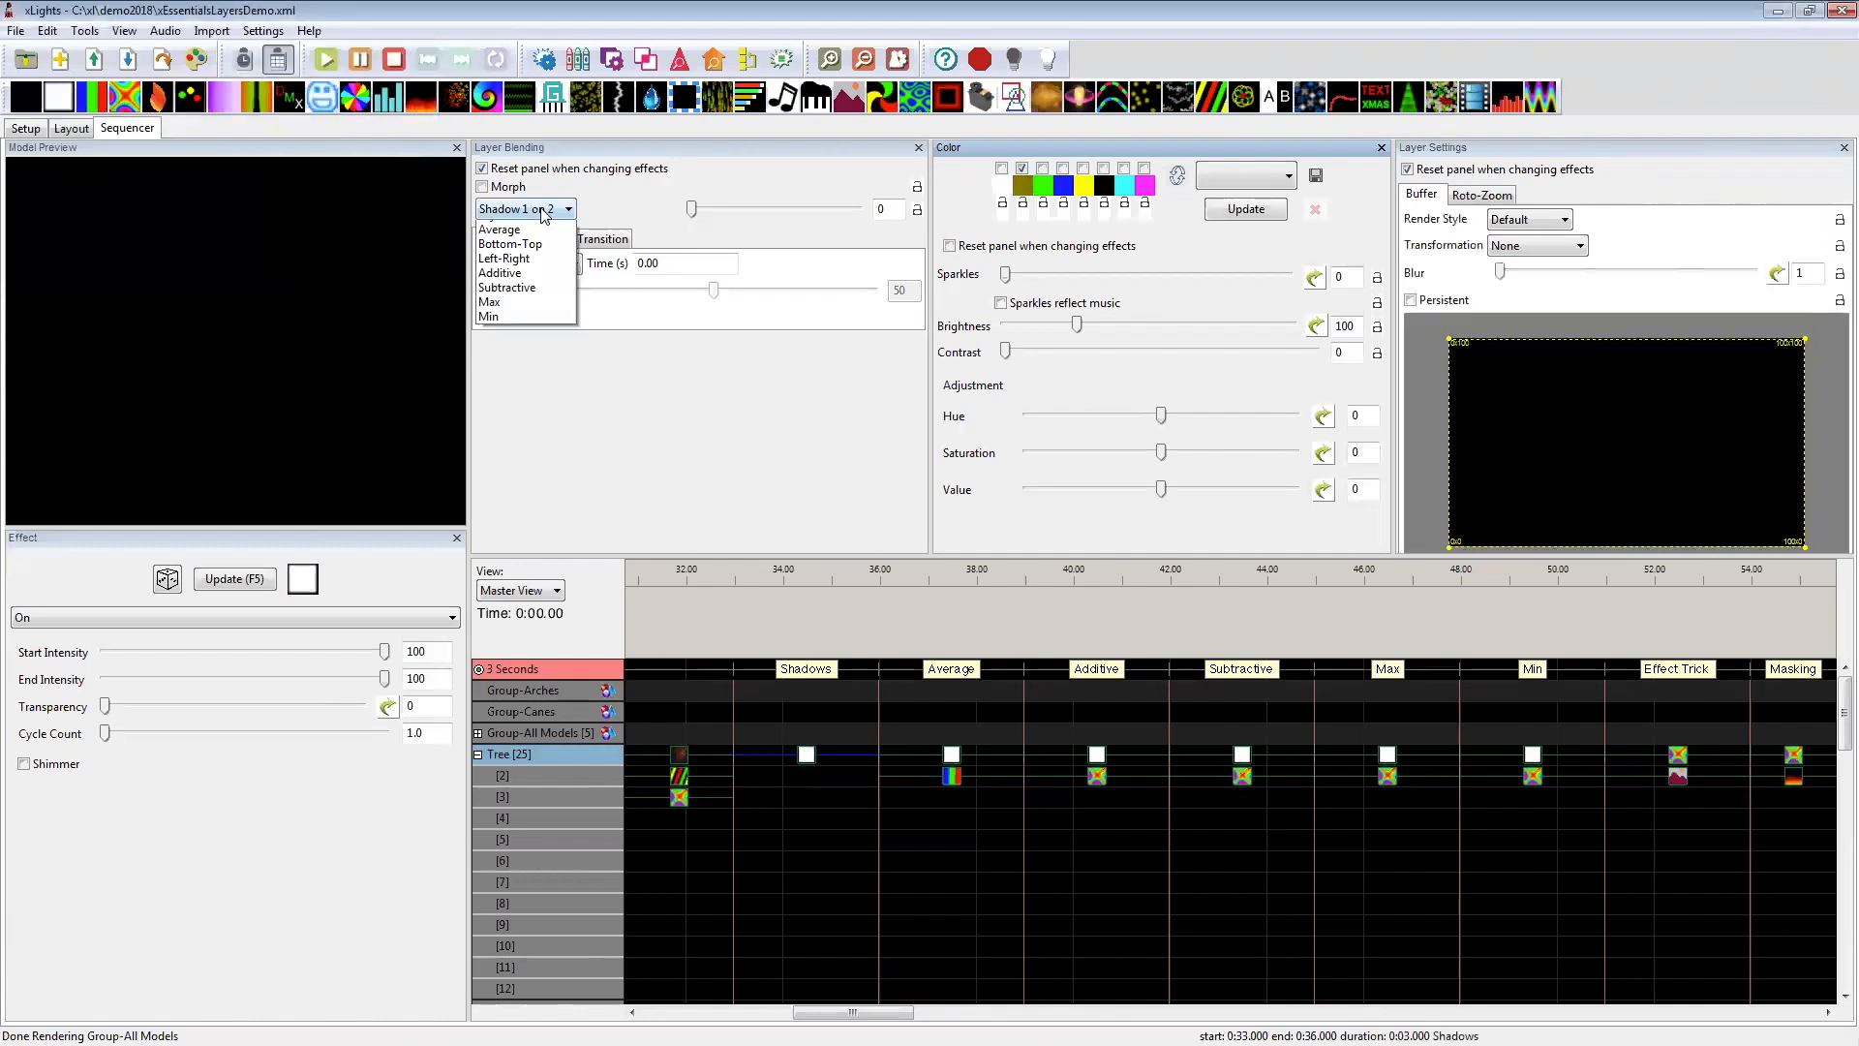
left_click(534, 231)
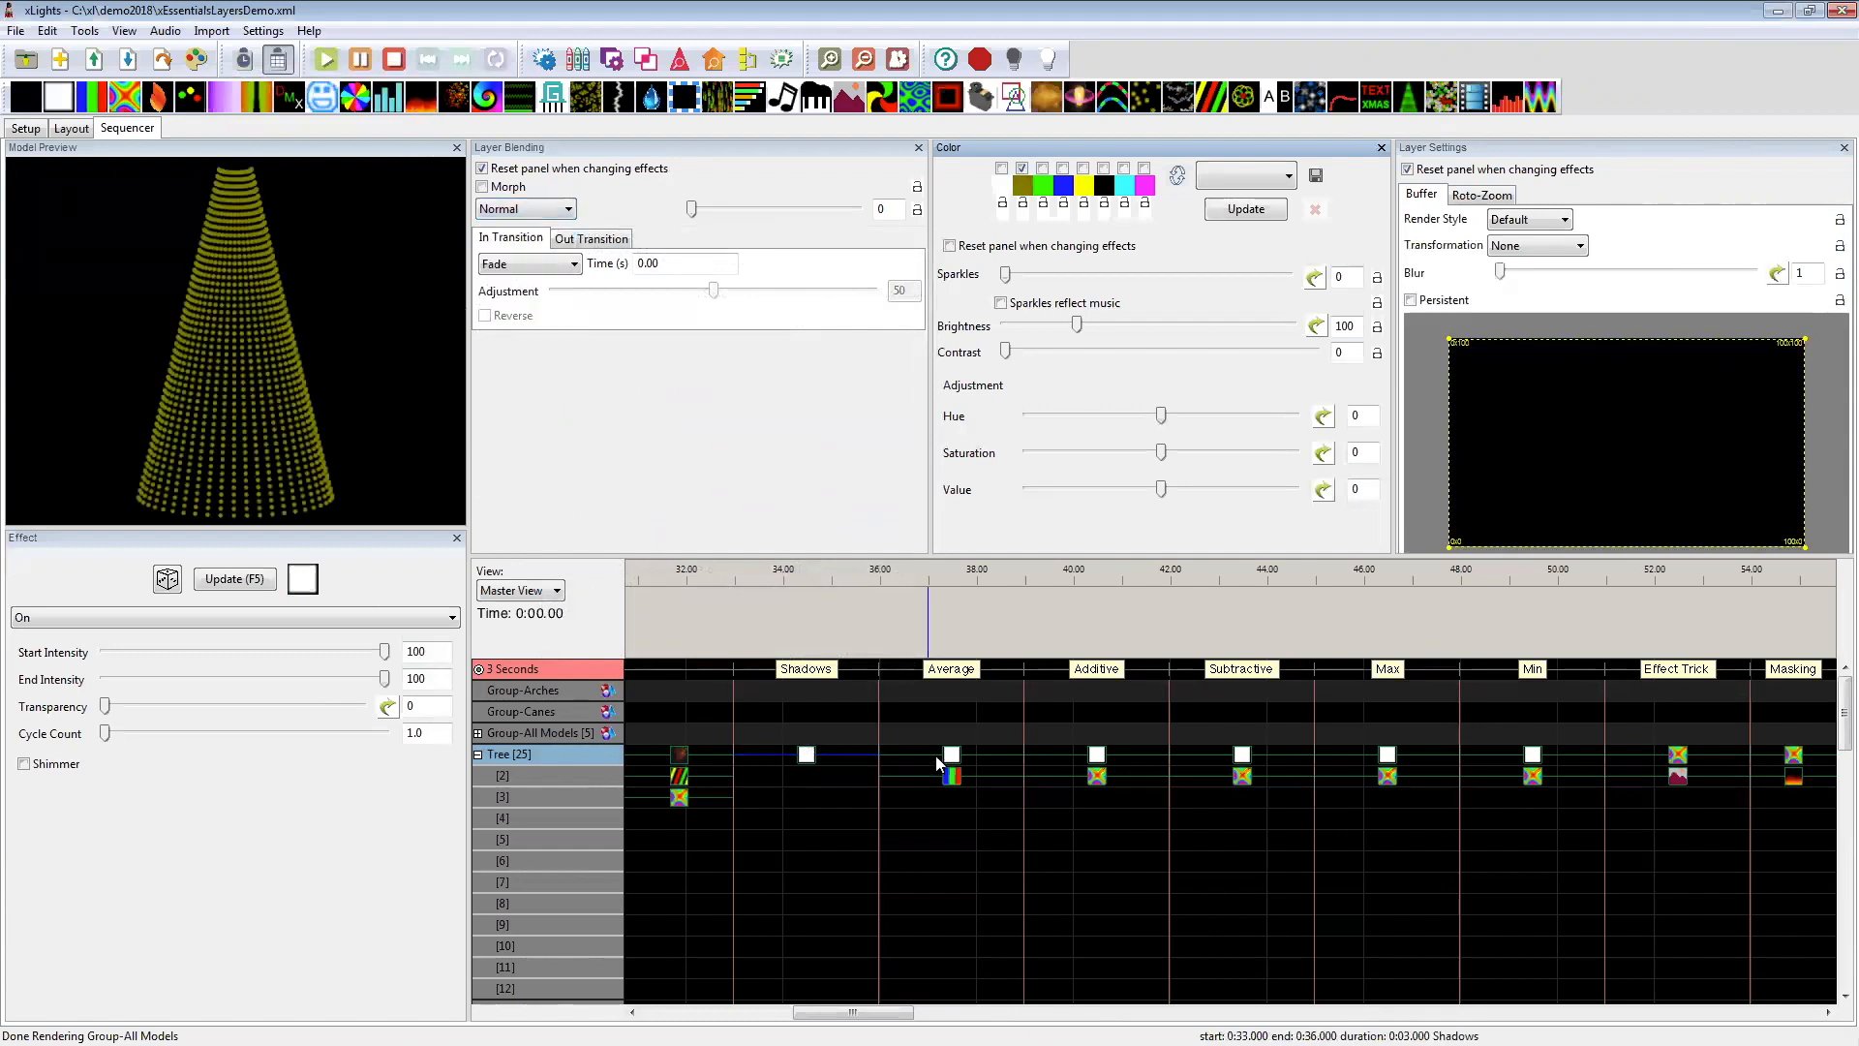
key("ctrl+s")
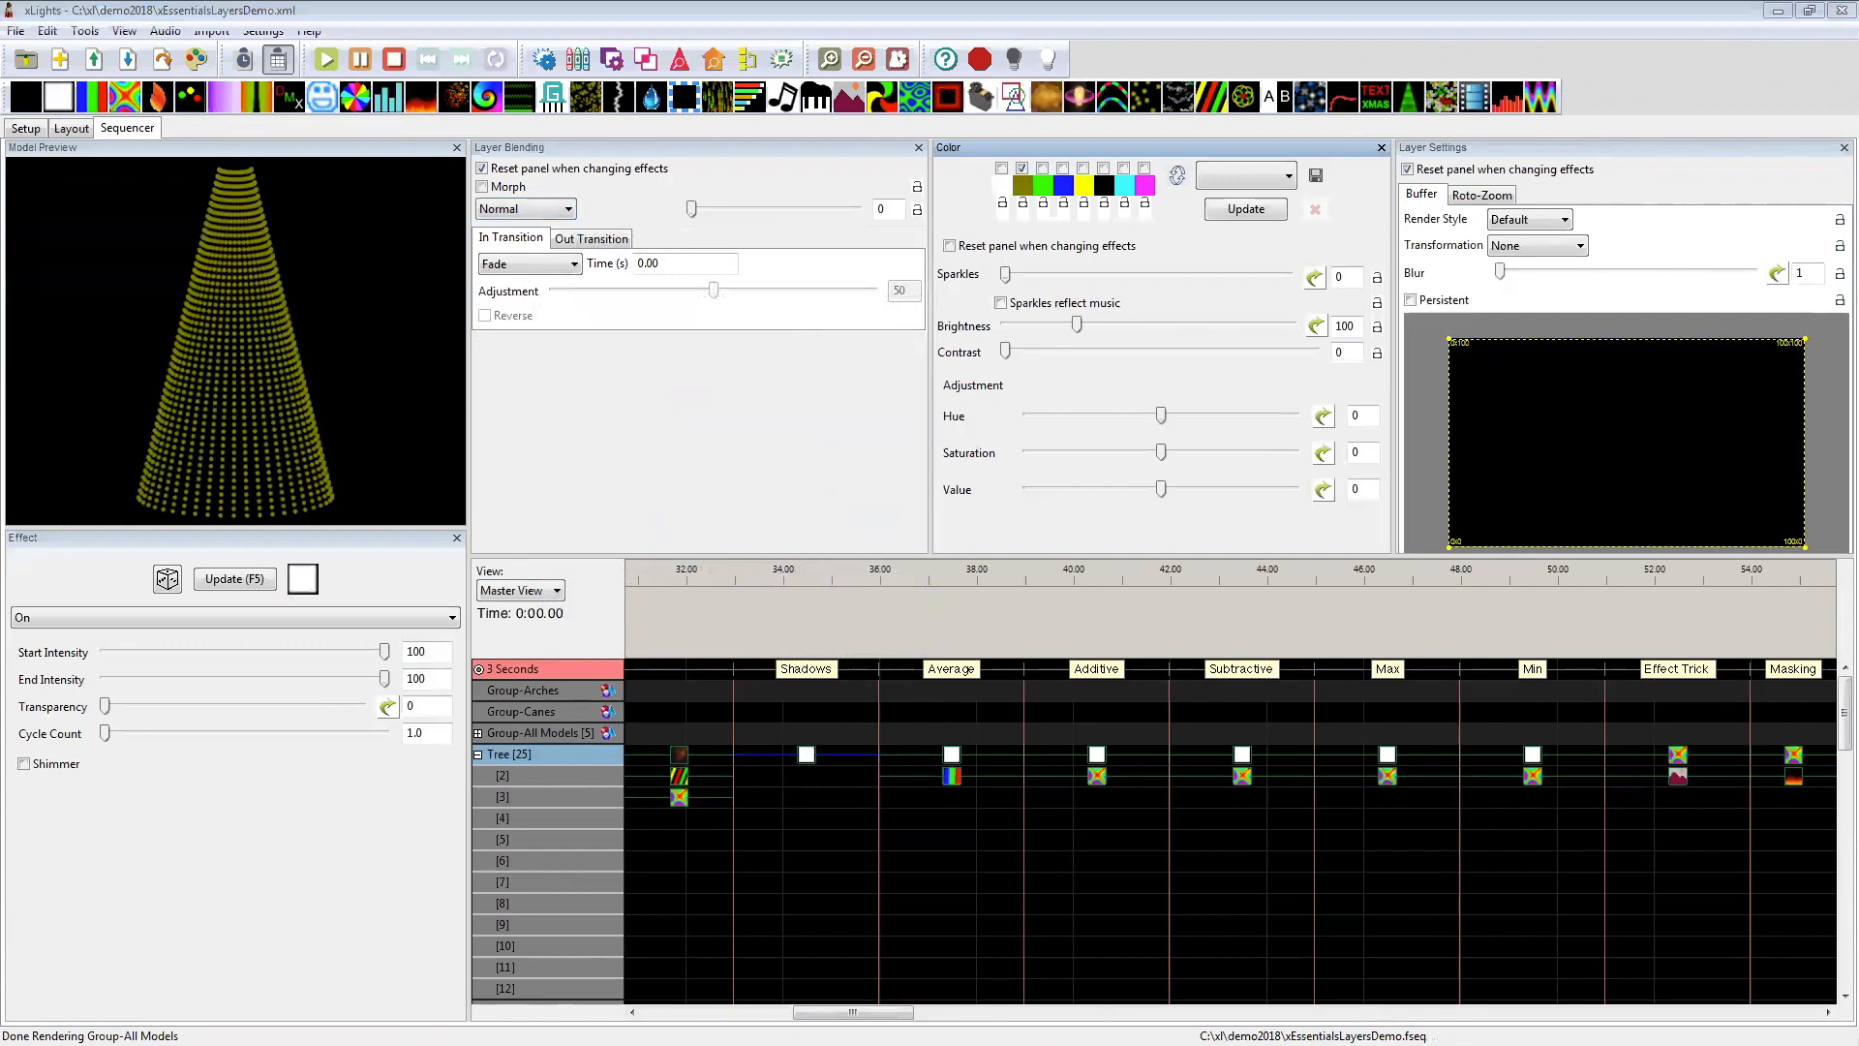
Step: Examine the Additive blending and colours of the Tree's On and Butterfly effects at 39–42 seconds
key("alt+Tab")
left_click(1094, 757)
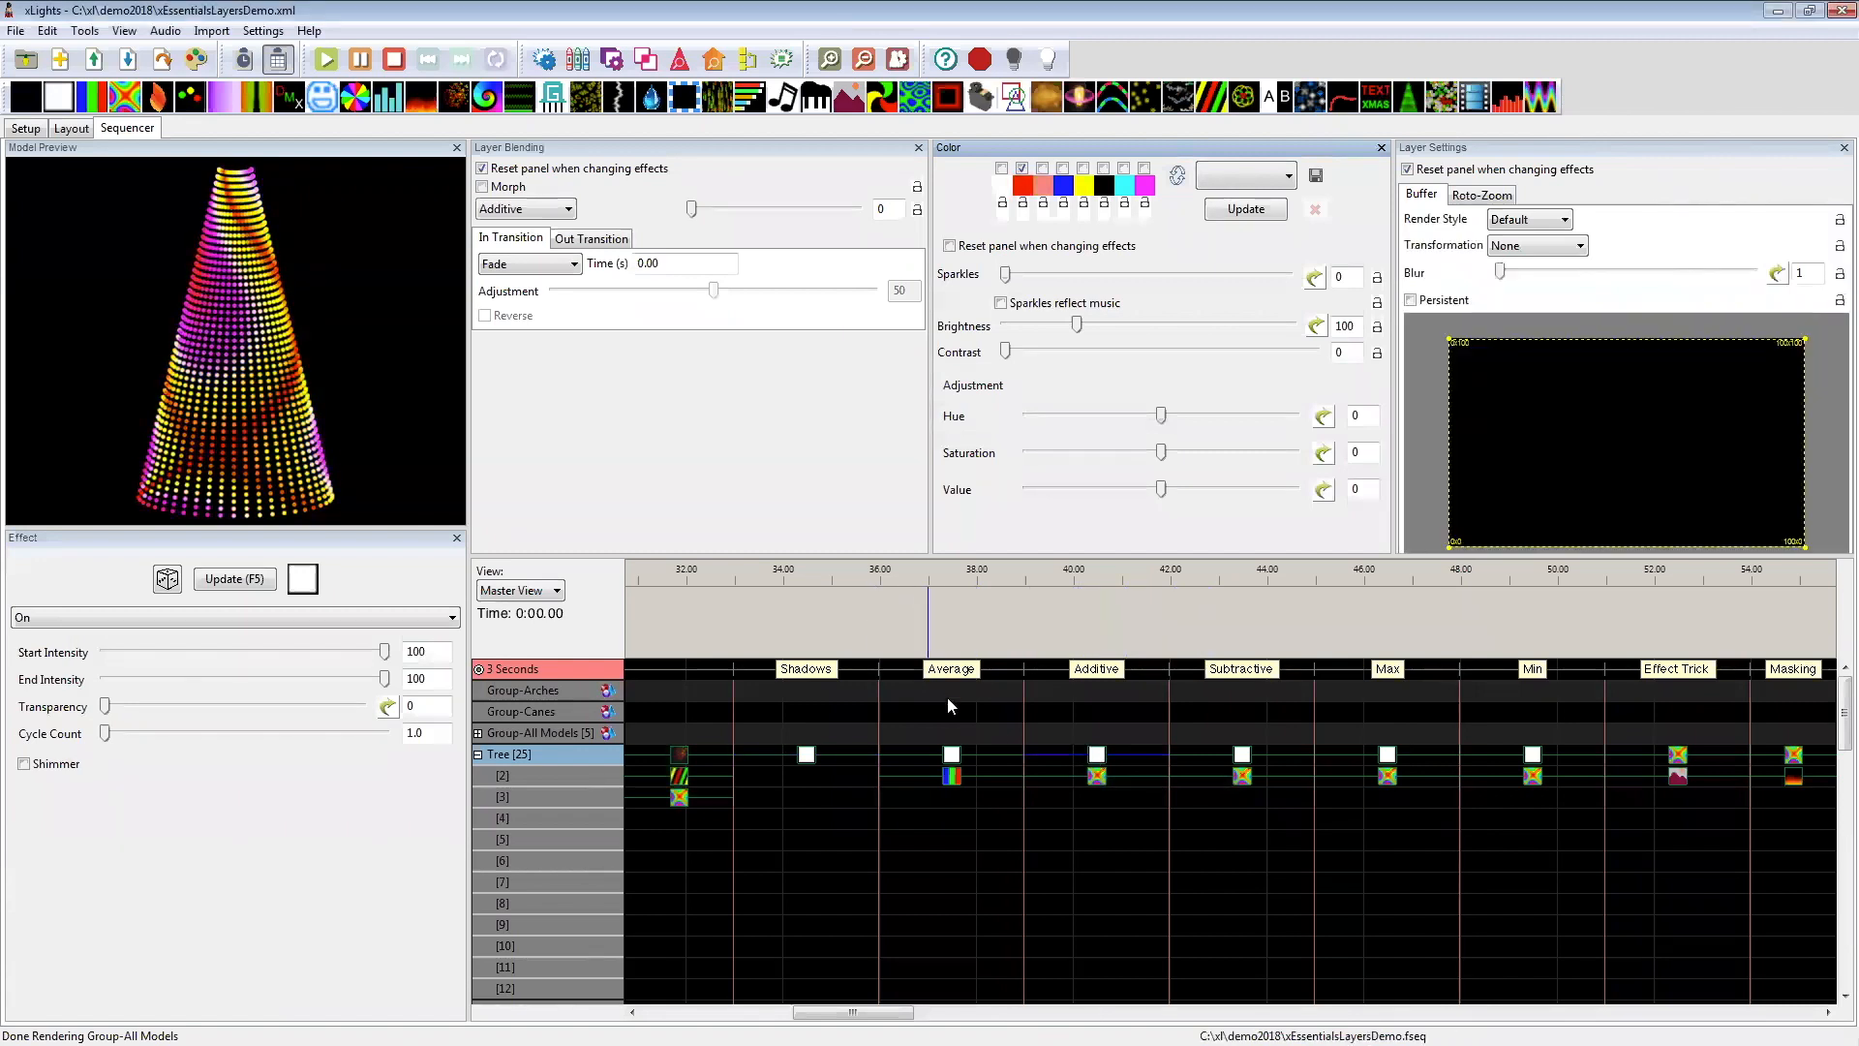
left_click(1024, 178)
left_click(111, 338)
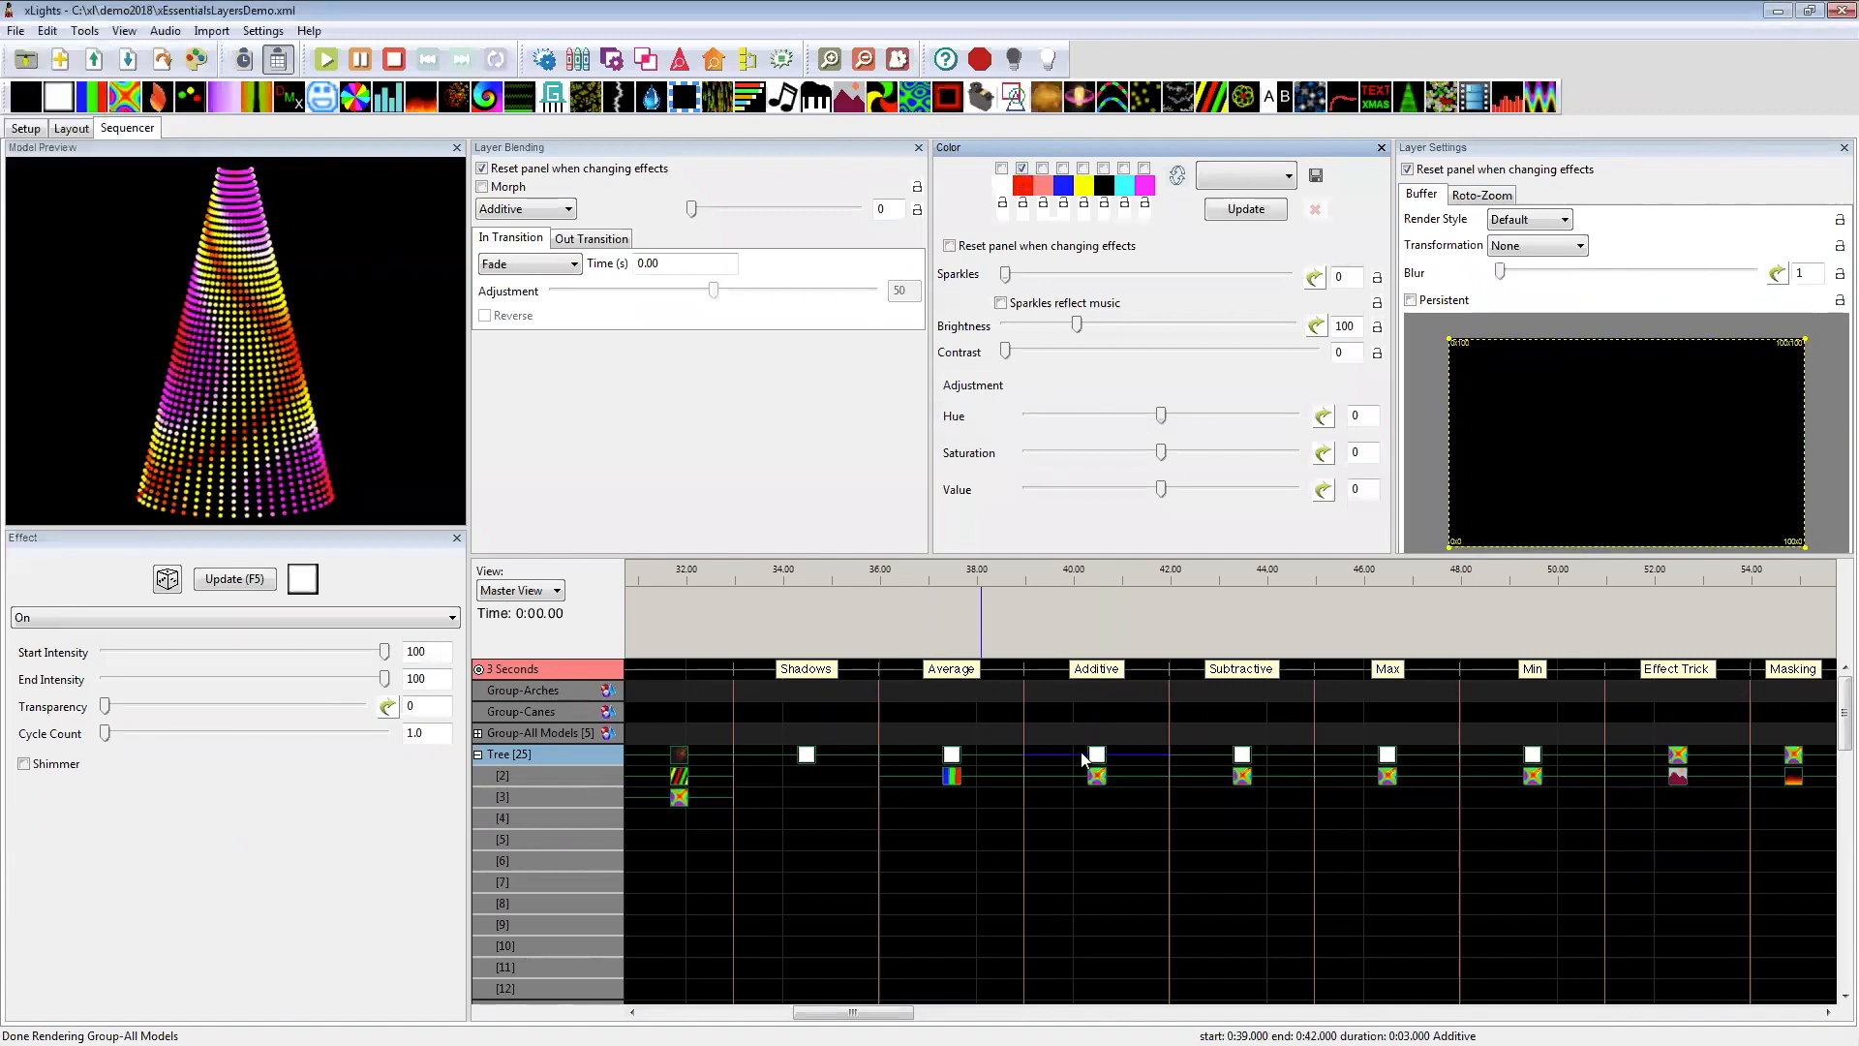
left_click(1097, 776)
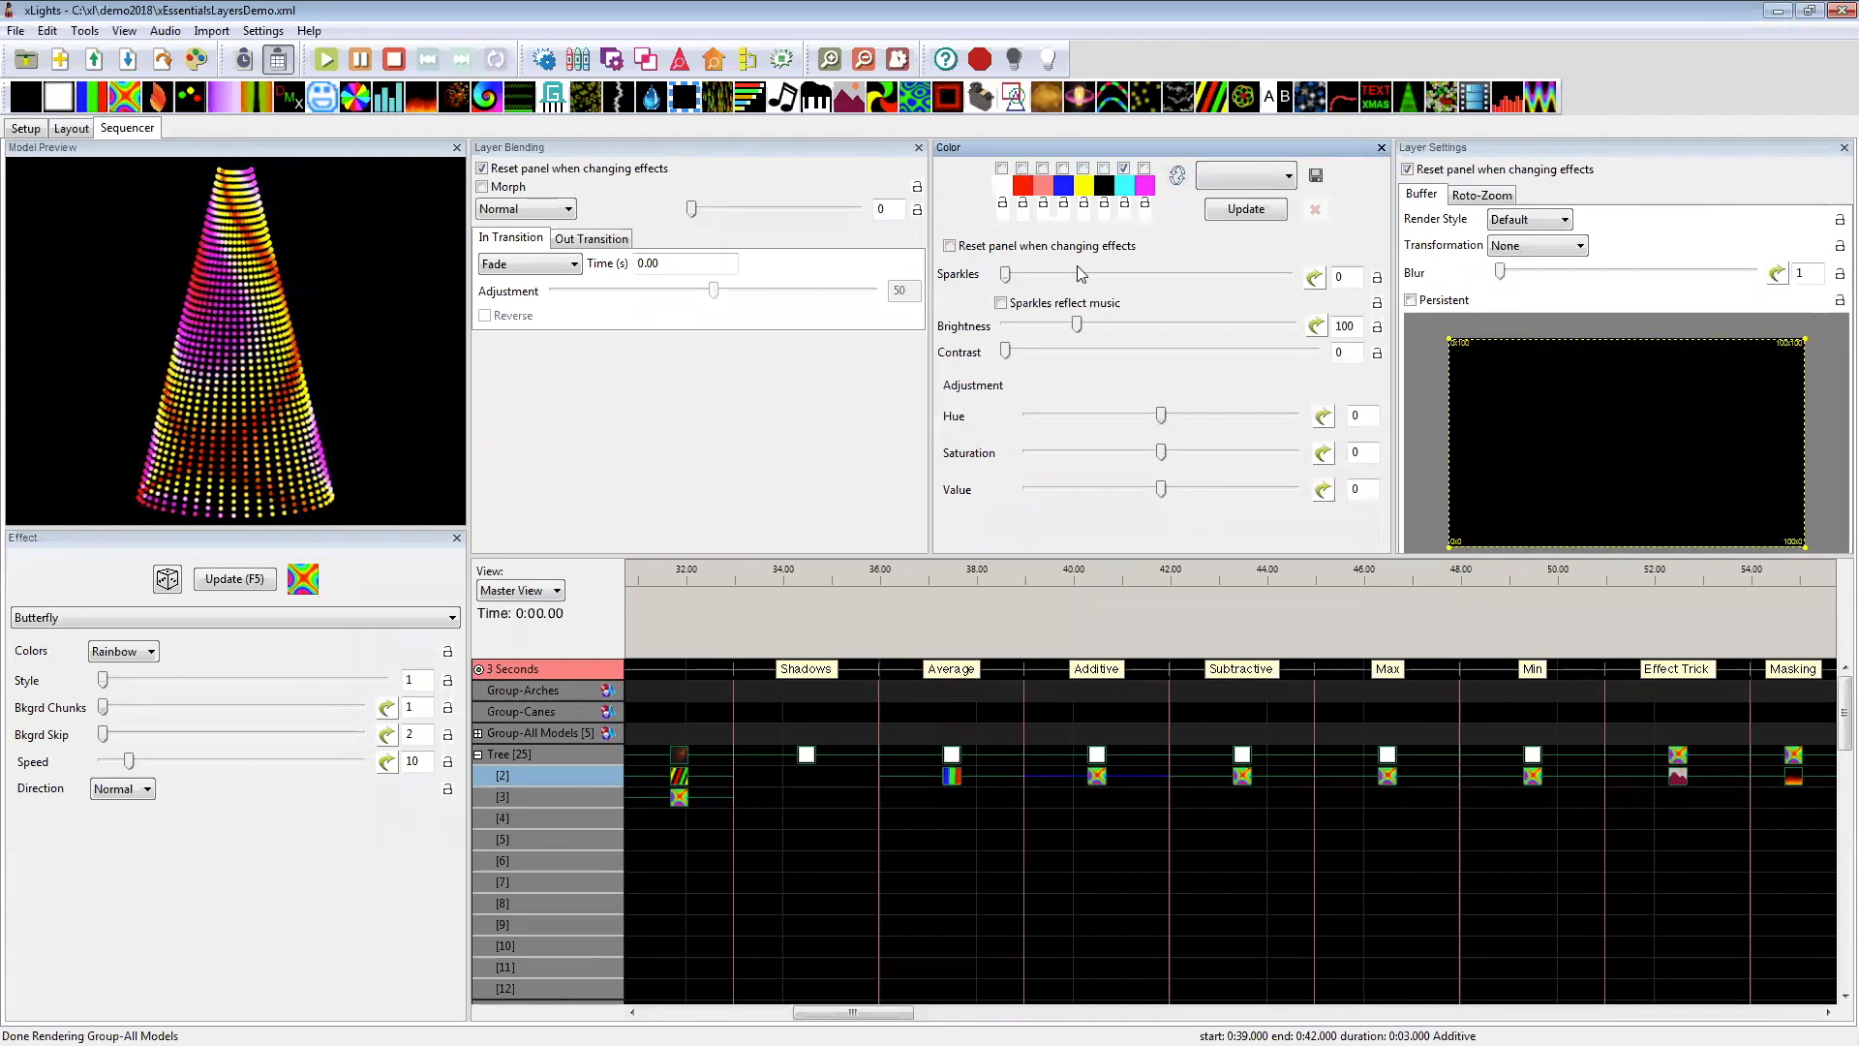
Step: Compare the Tree's blended On and Butterfly effects under the Subtractive, Max and Min labels at 42–51 seconds
left_click(1242, 757)
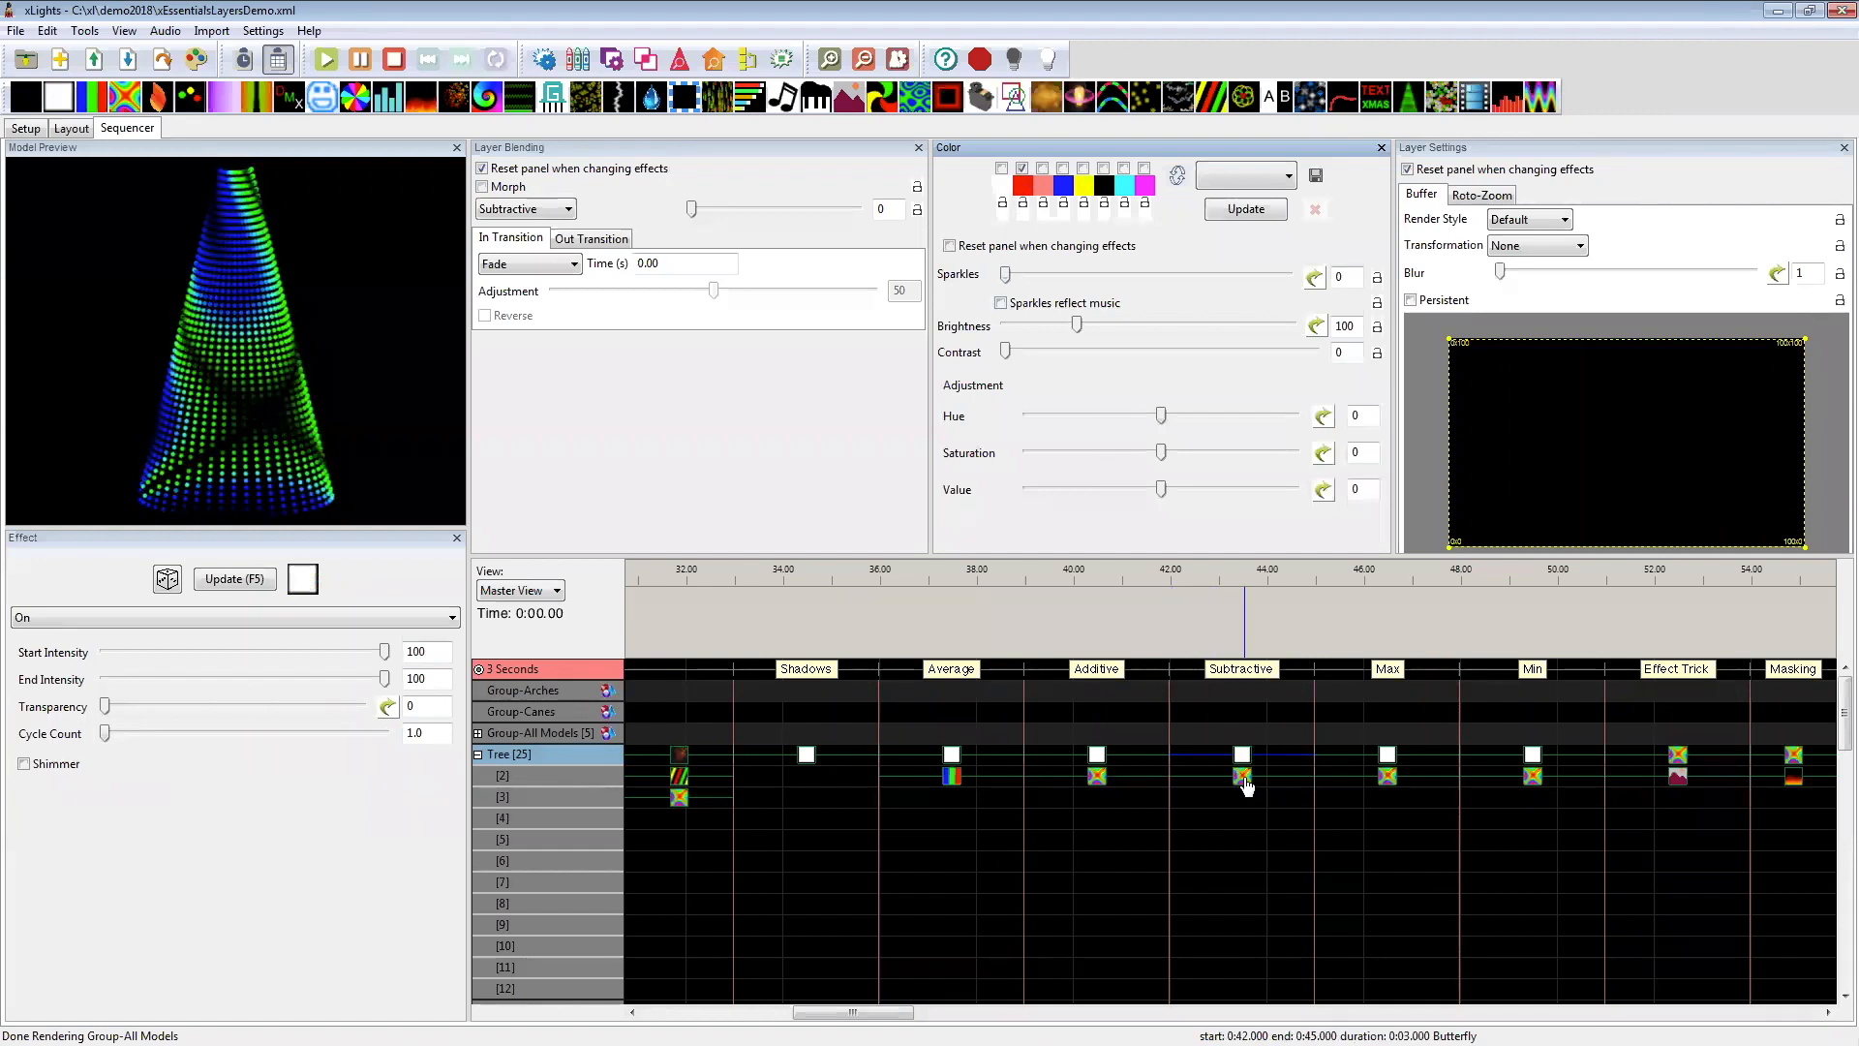
left_click_drag(852, 1013, 897, 1013)
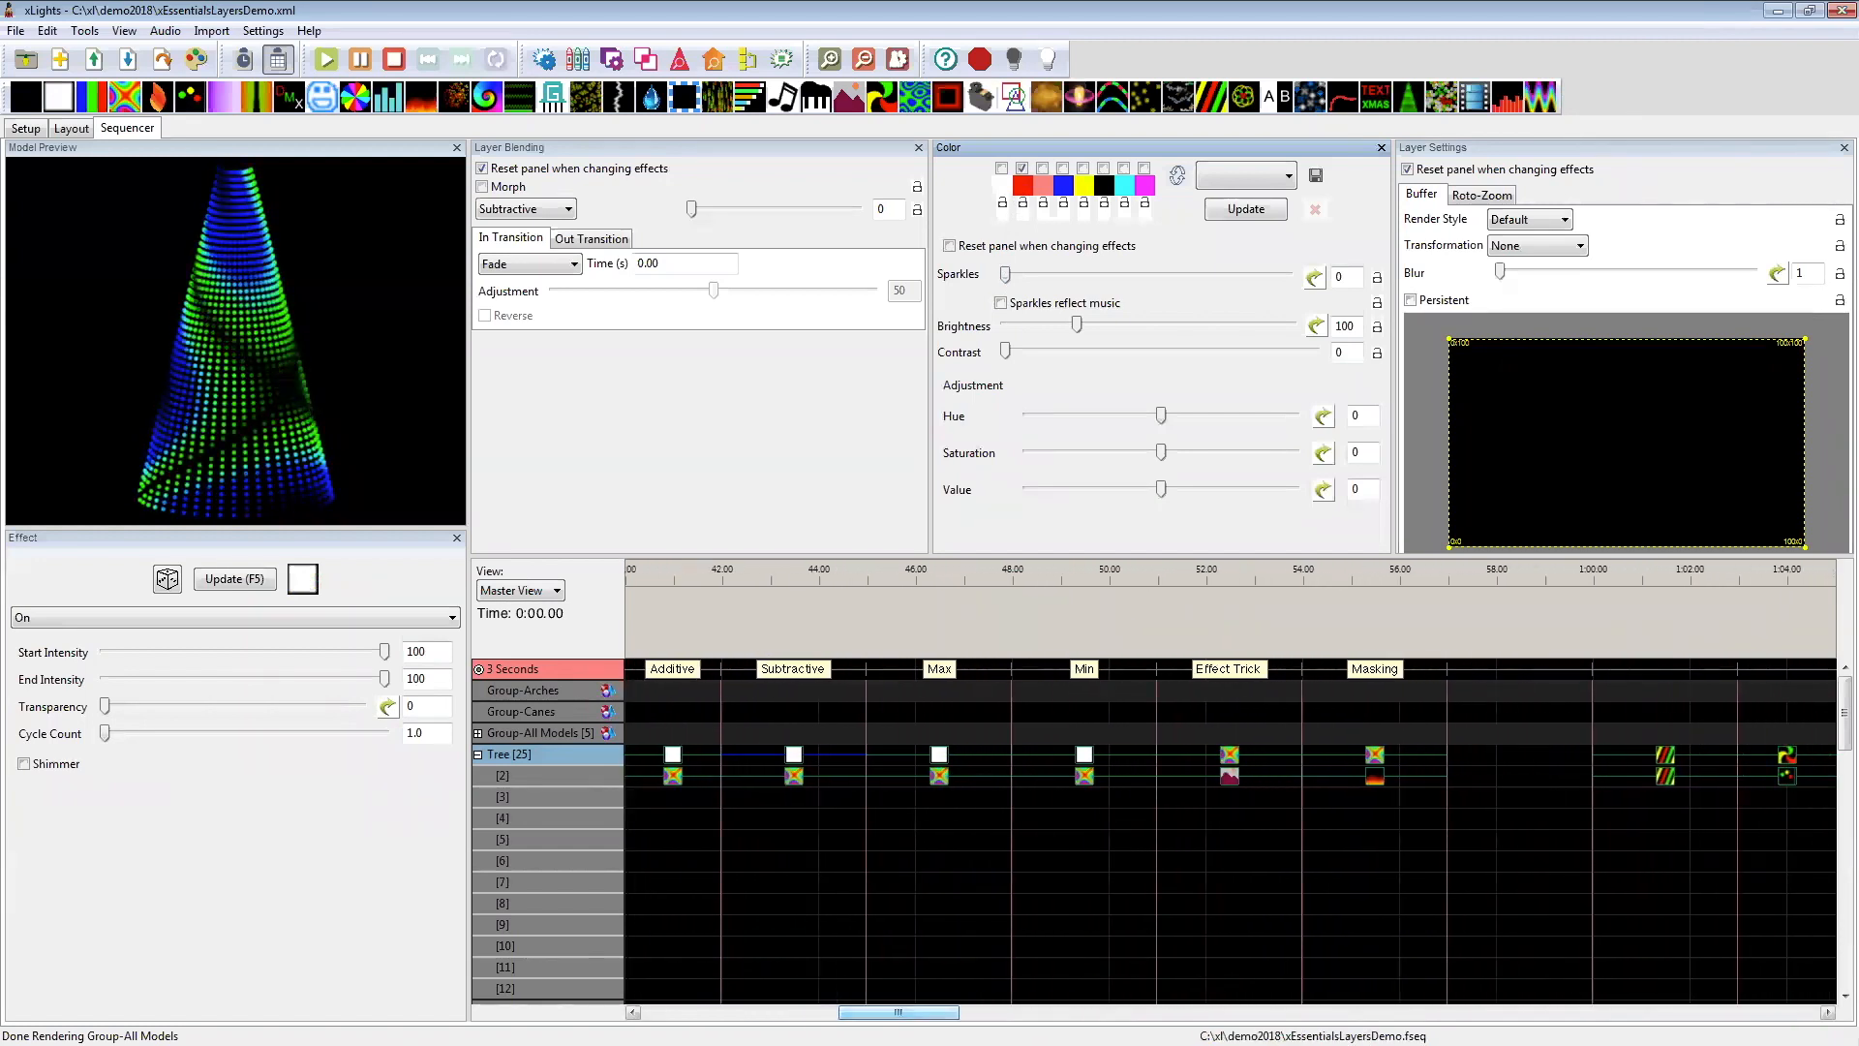
left_click(944, 765)
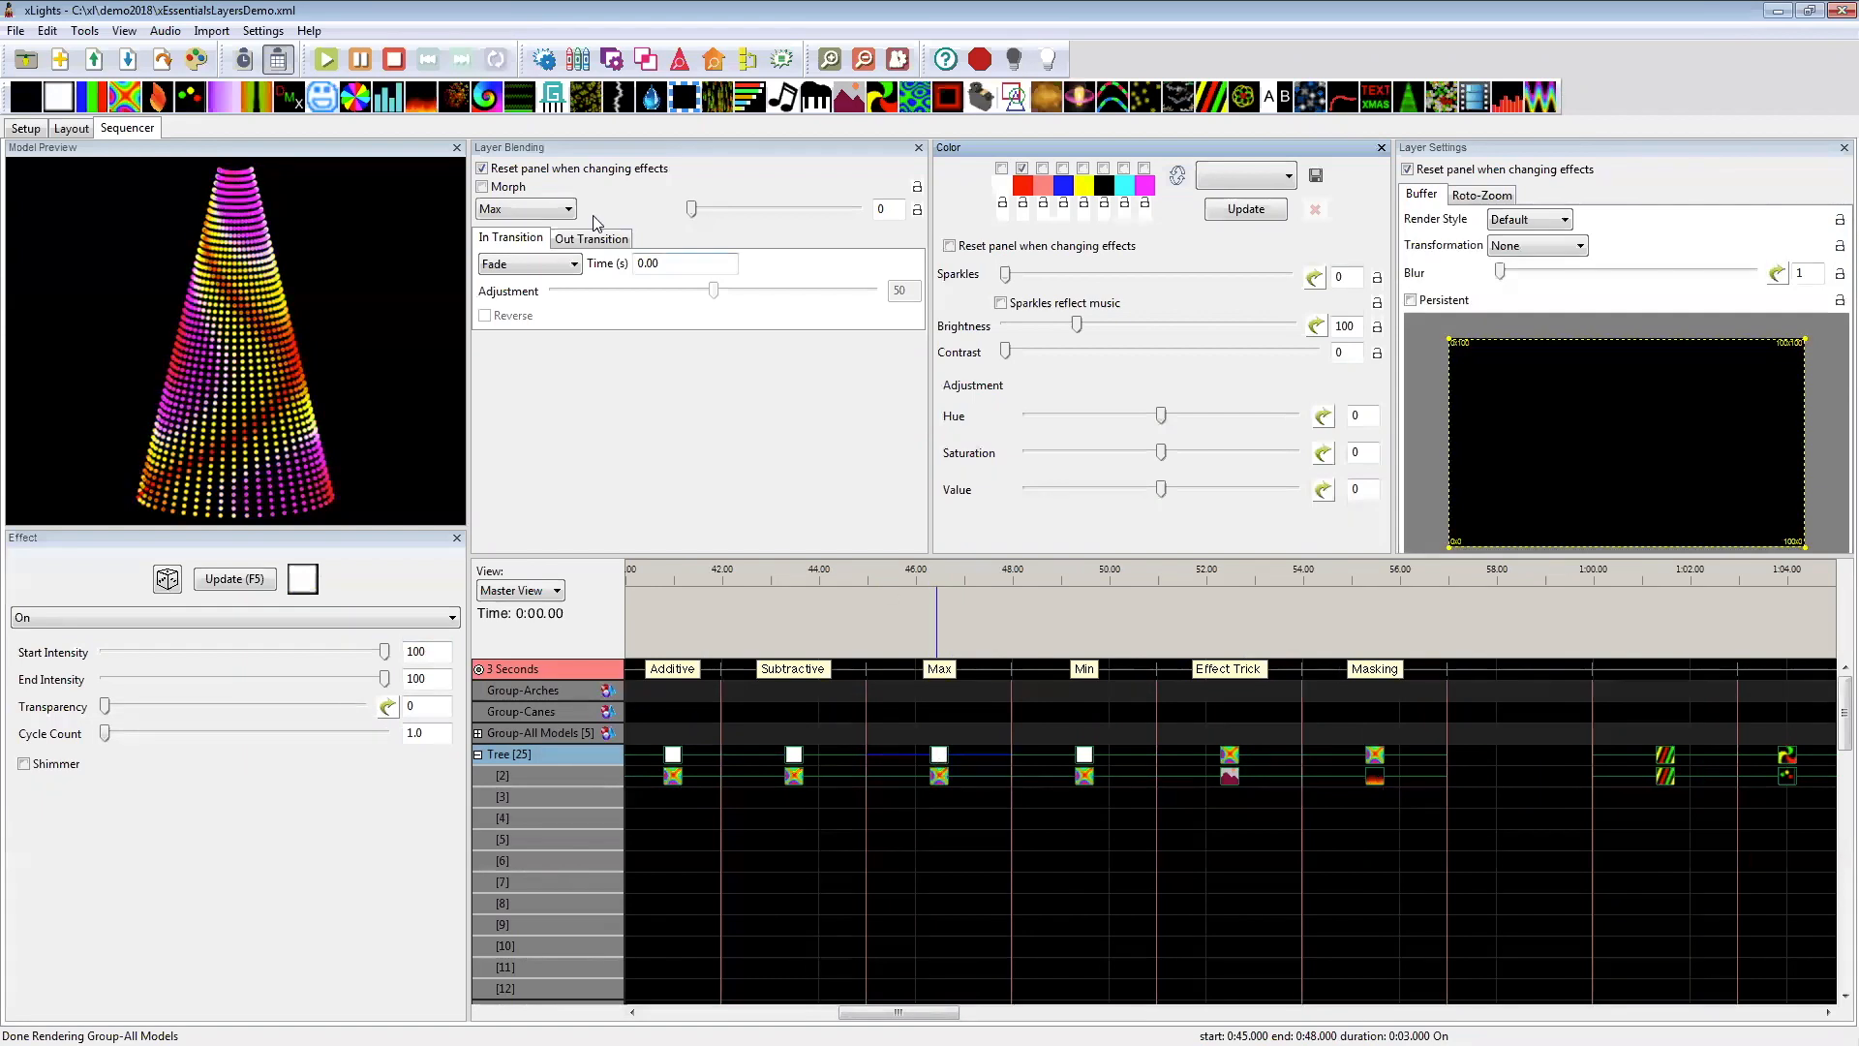
left_click(942, 777)
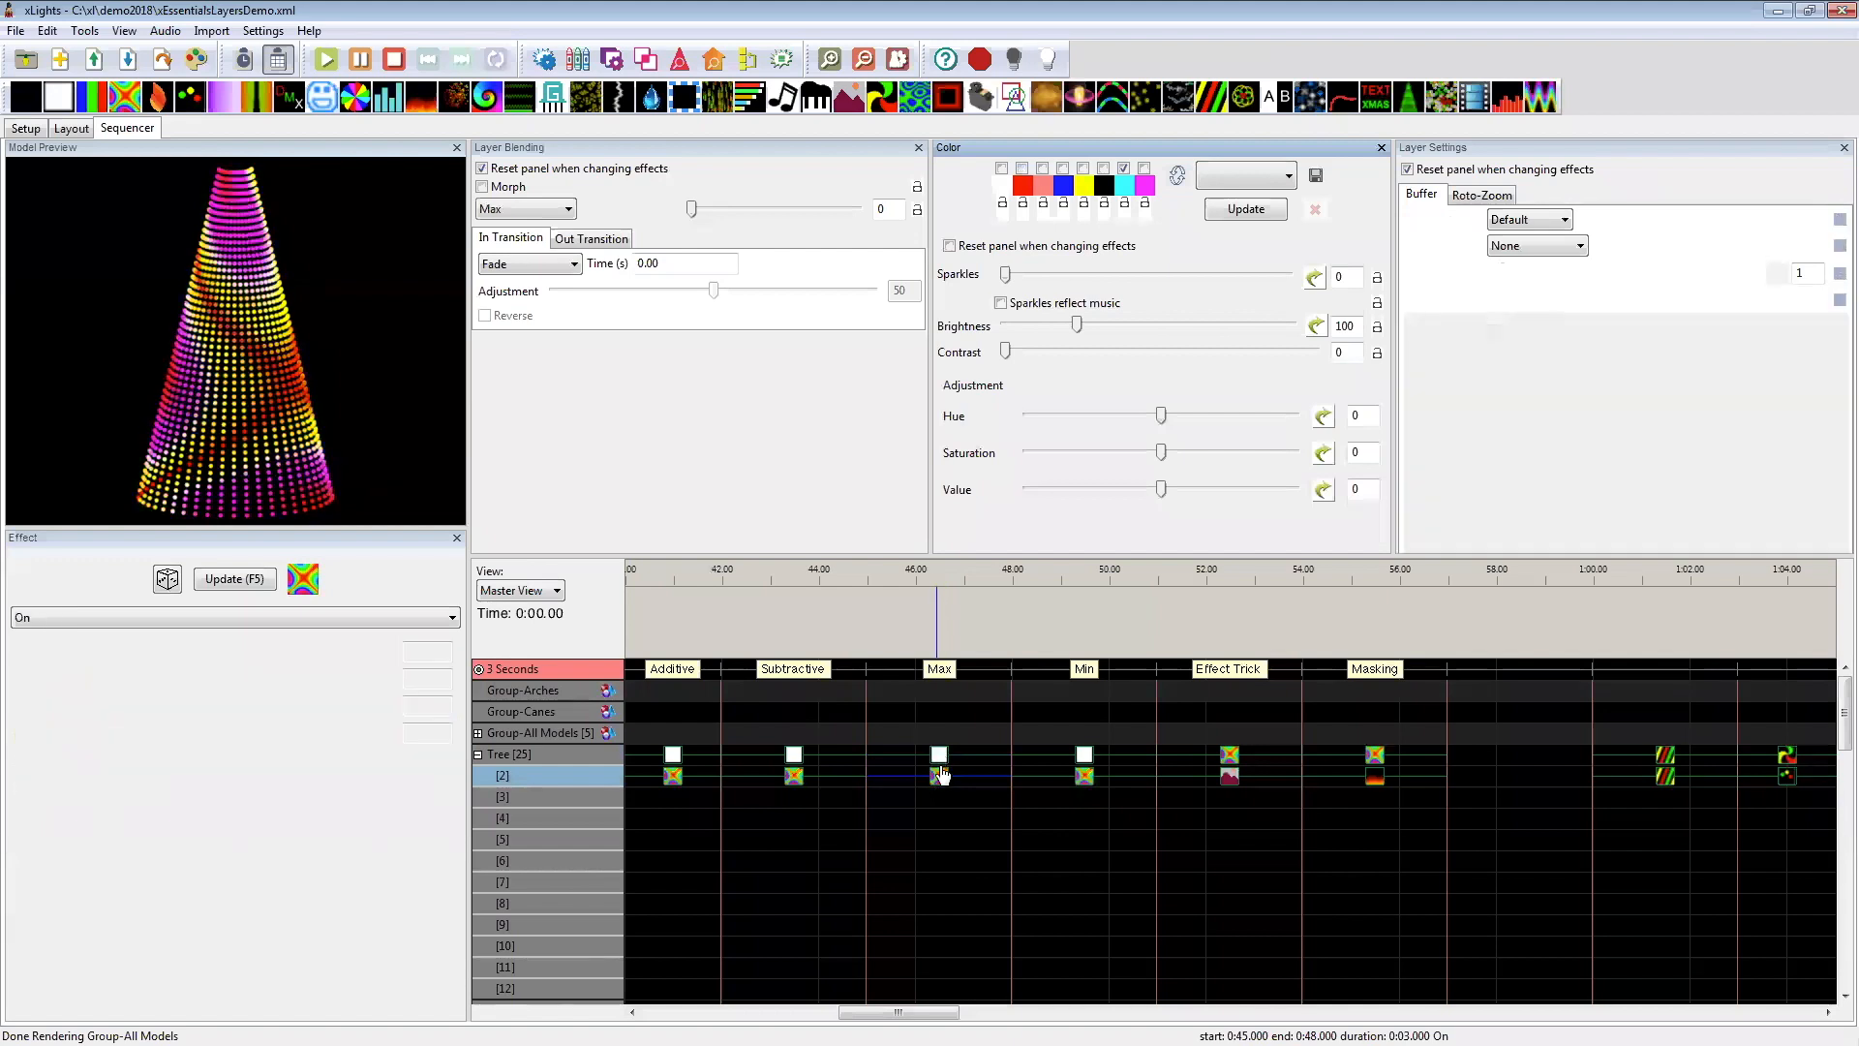
left_click(1085, 759)
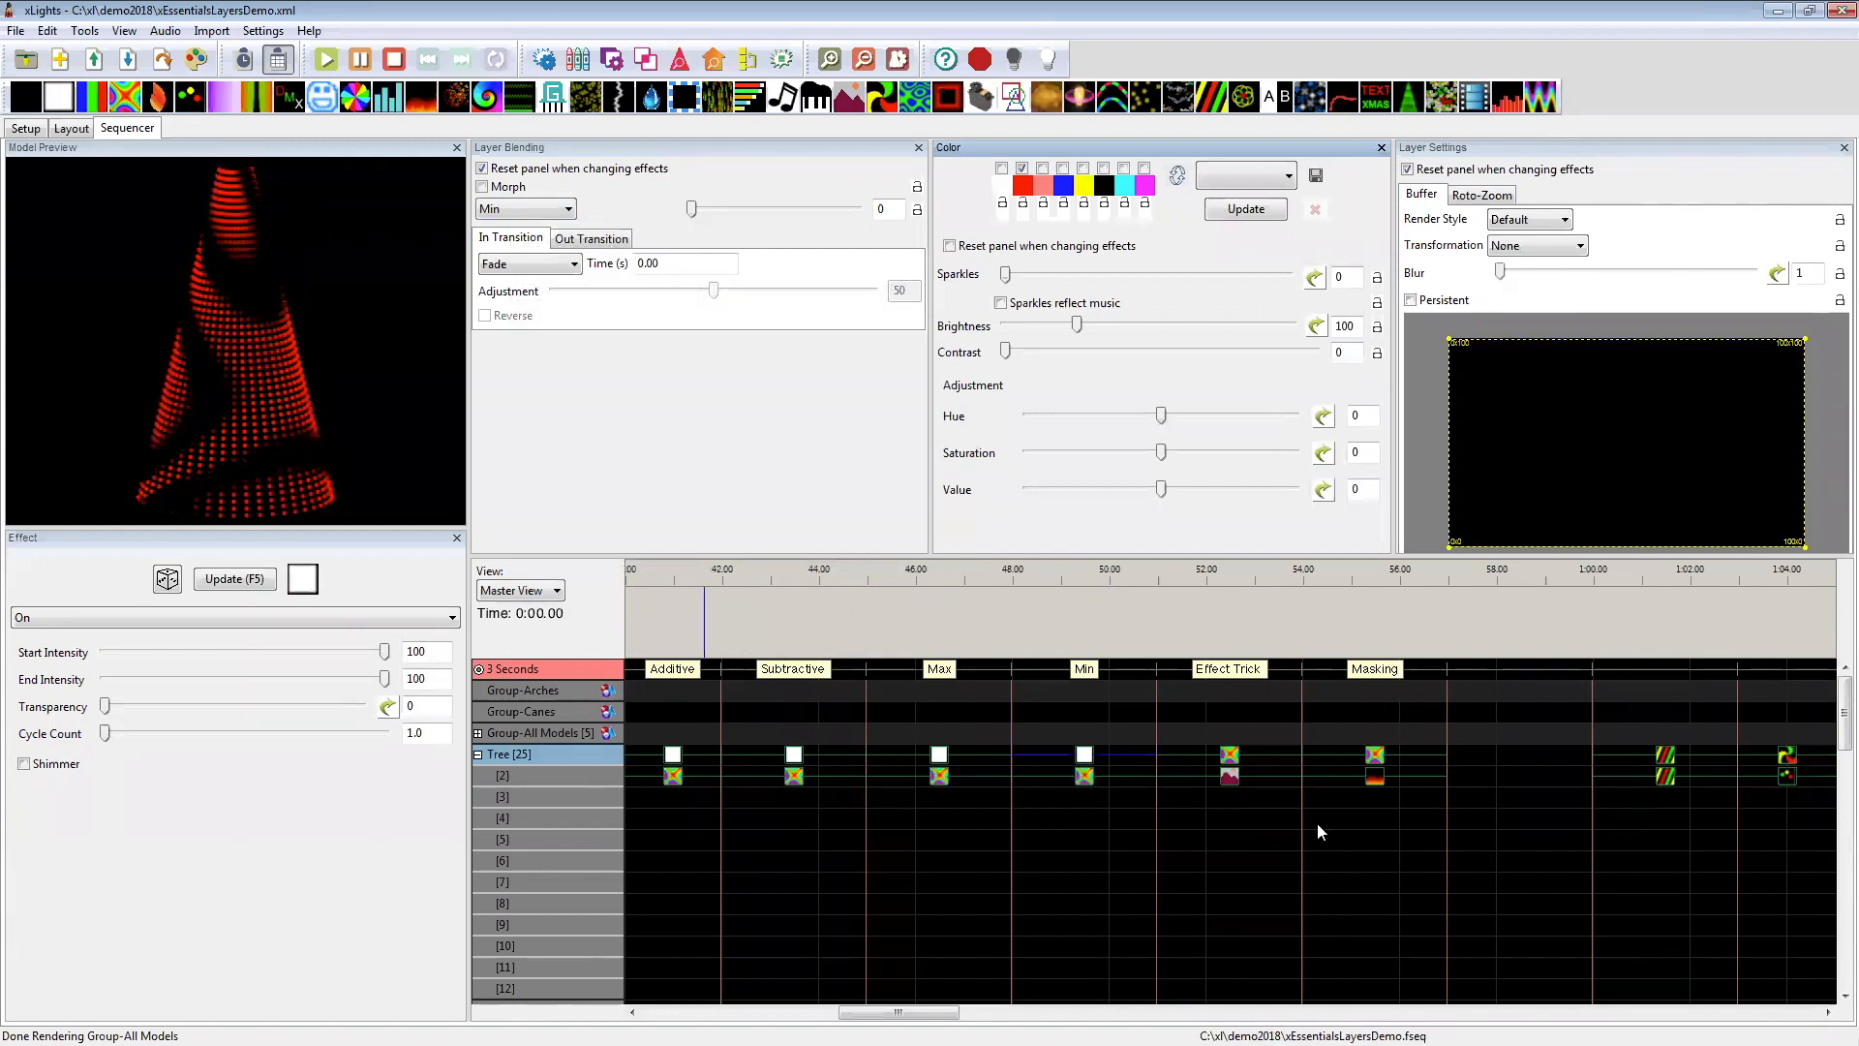
Step: Examine the layer 1 Butterfly effect's blending mode under the Tree's Effect Trick label at 51–54 seconds
left_click_drag(904, 1012, 931, 1012)
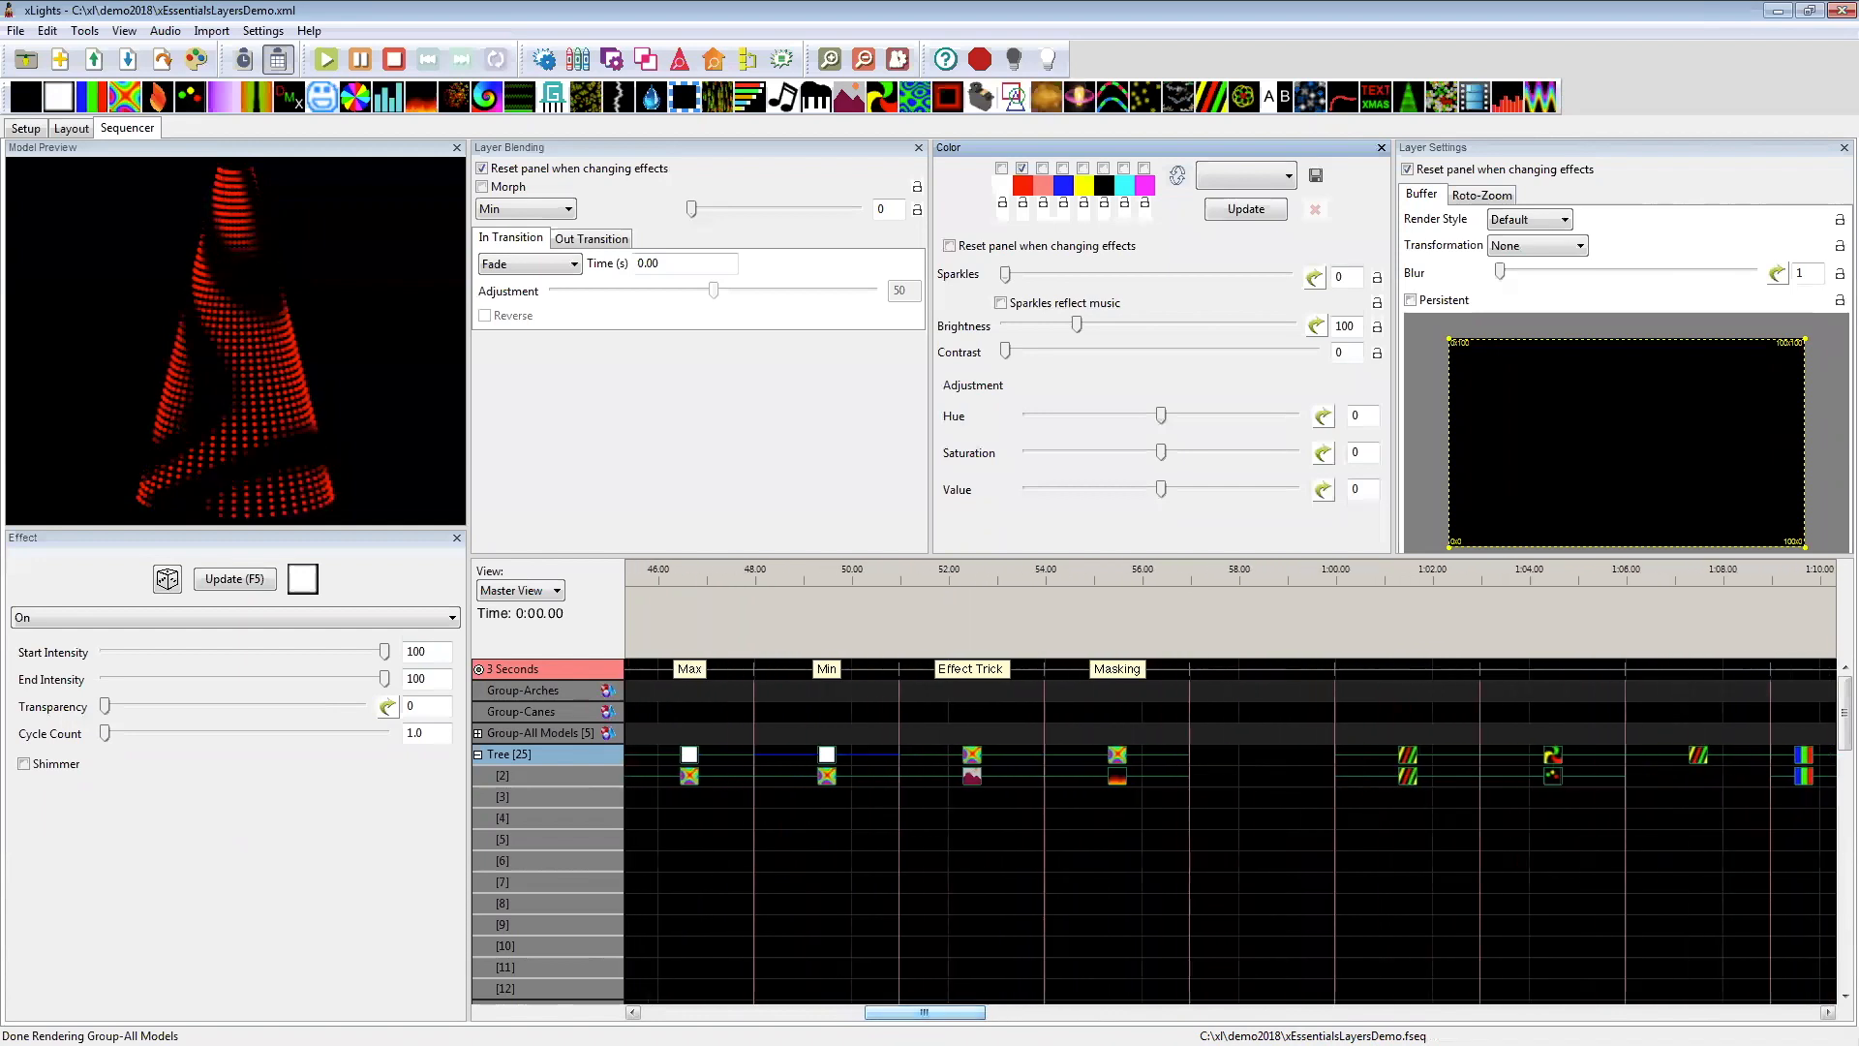
left_click(973, 761)
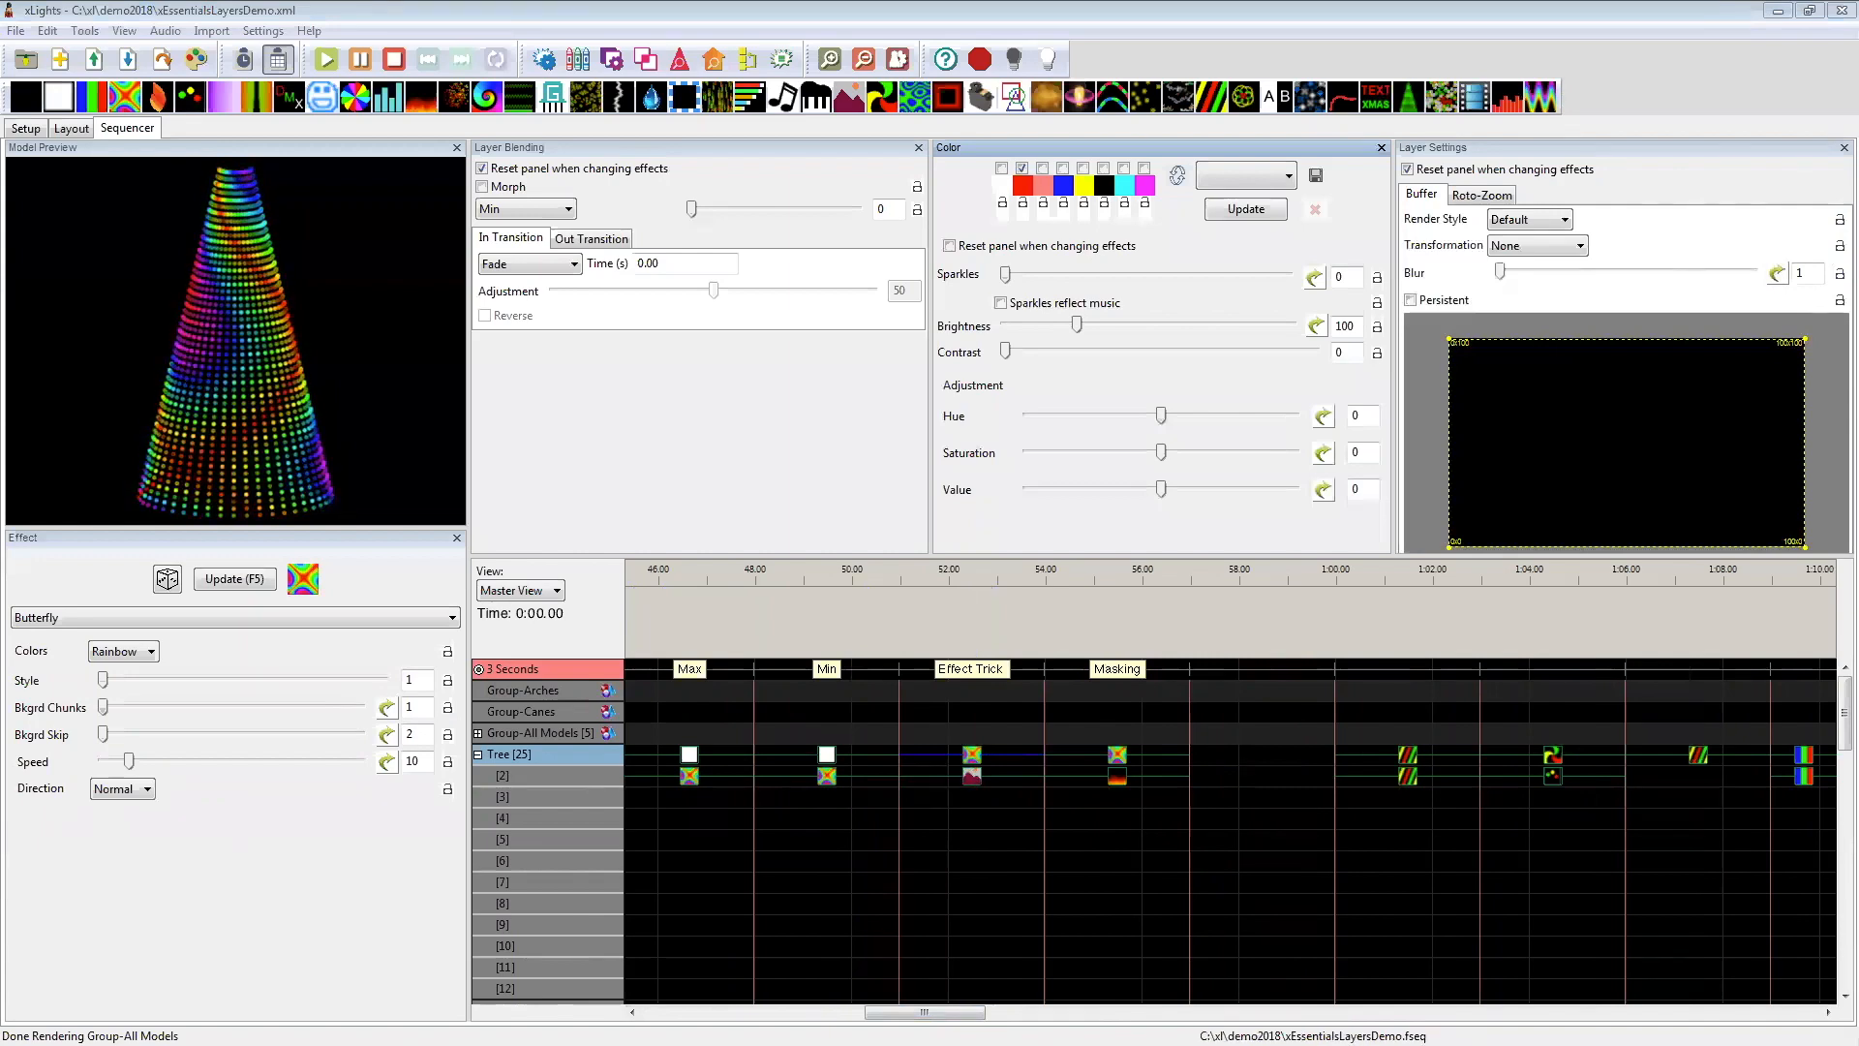
left_click_drag(0, 201, 529, 200)
double_click(530, 200)
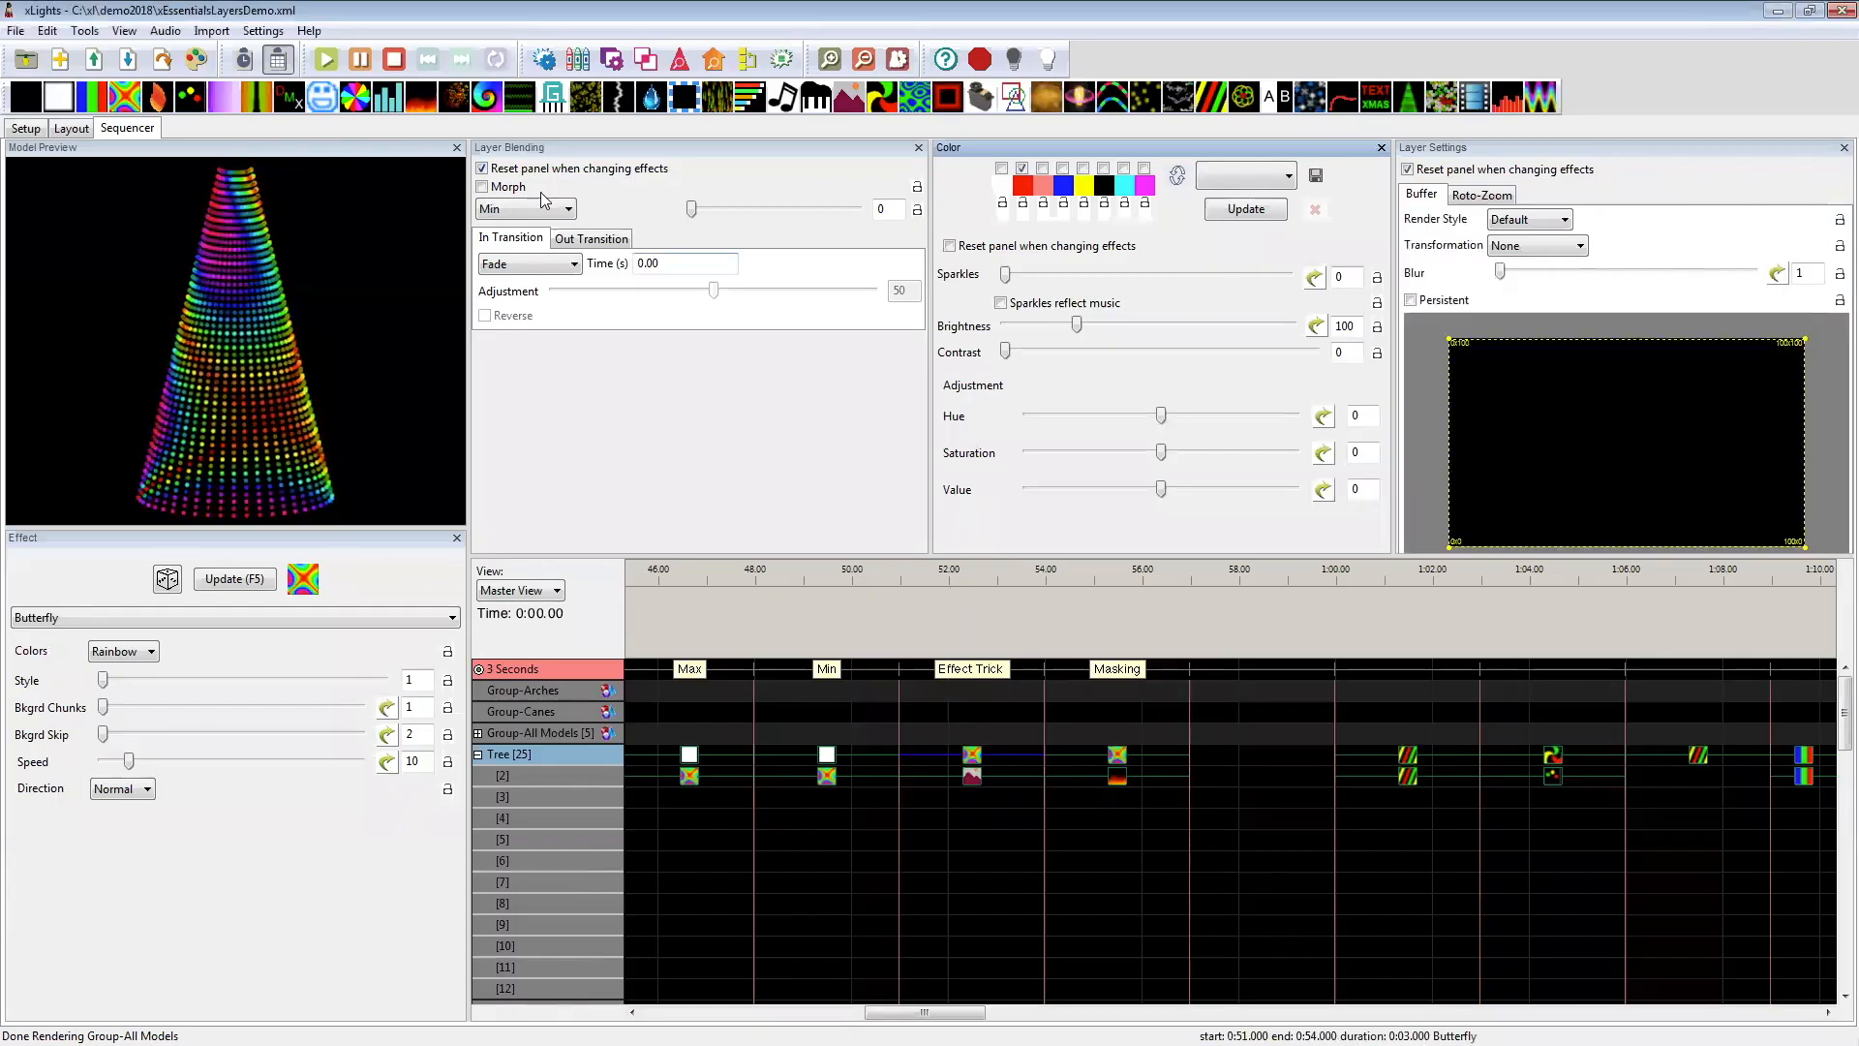
mouse_move(523, 215)
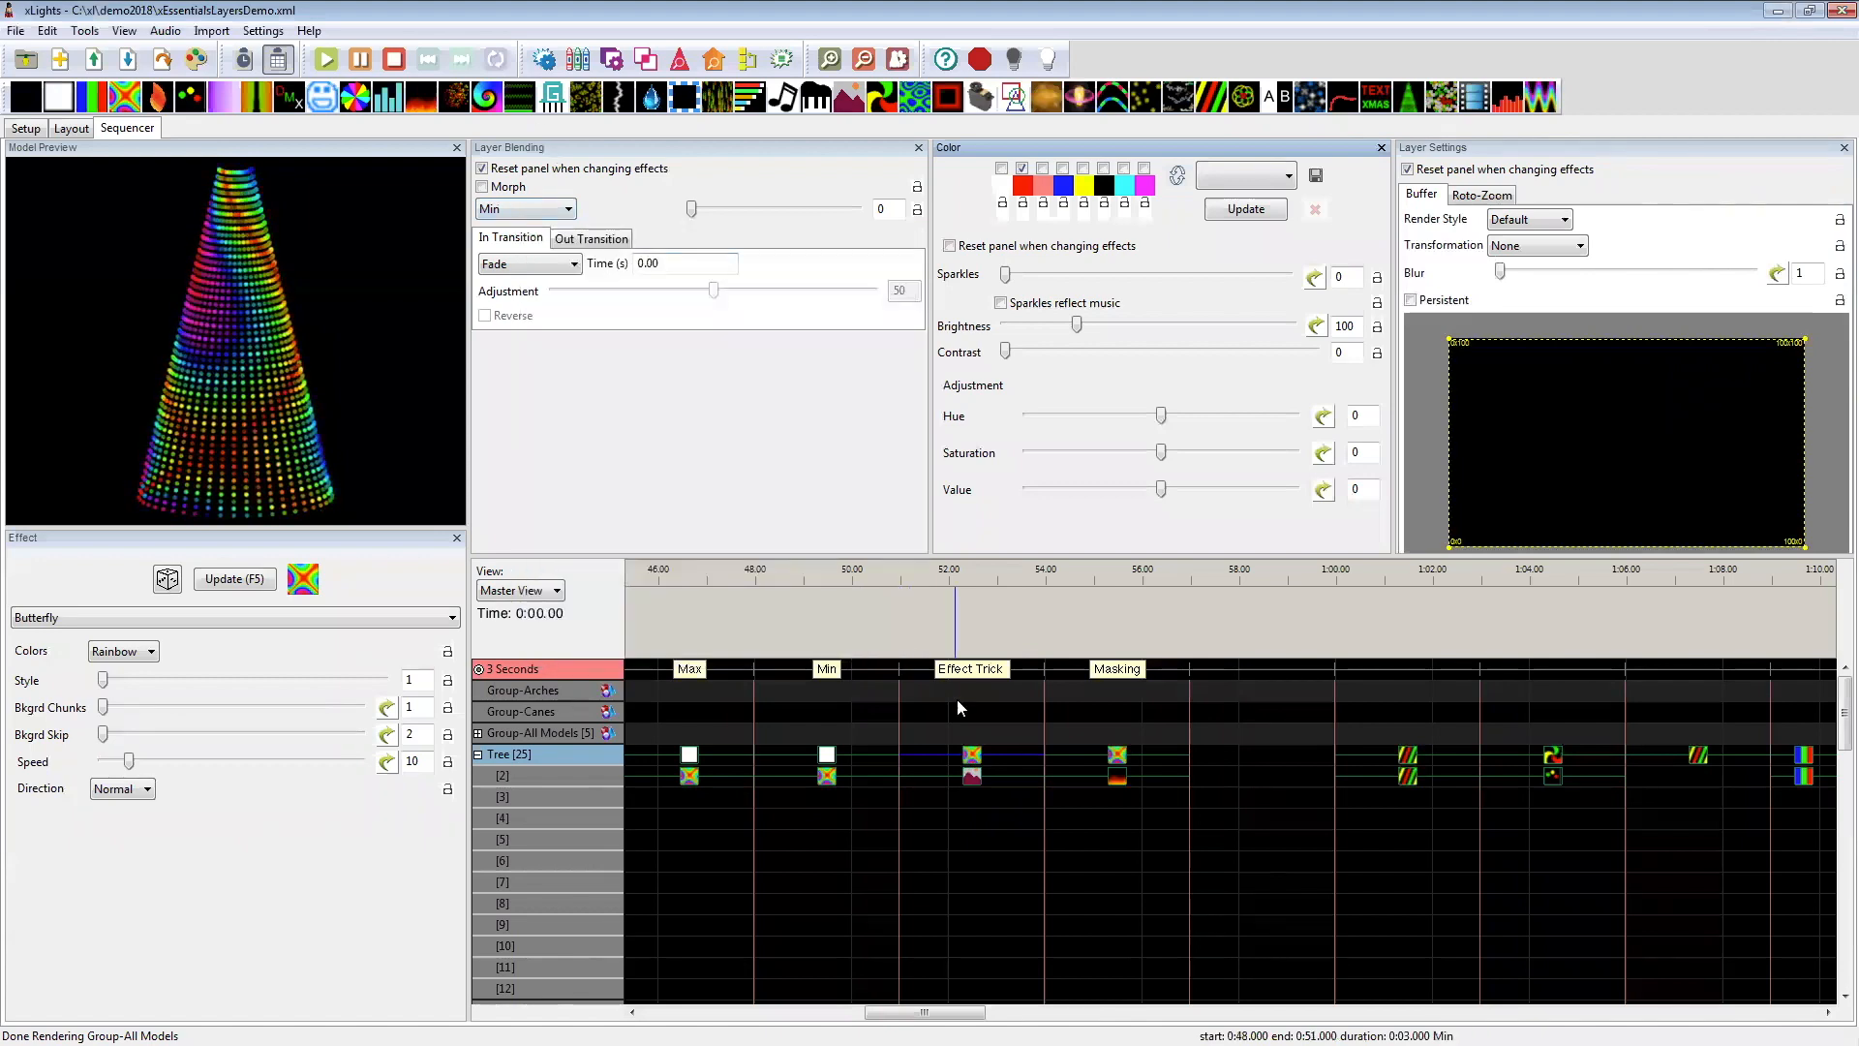
Step: Try the none and tile-left movements on the Tree's layer 2 Pictures effect, dots.png, at 51–54 seconds
left_click(973, 776)
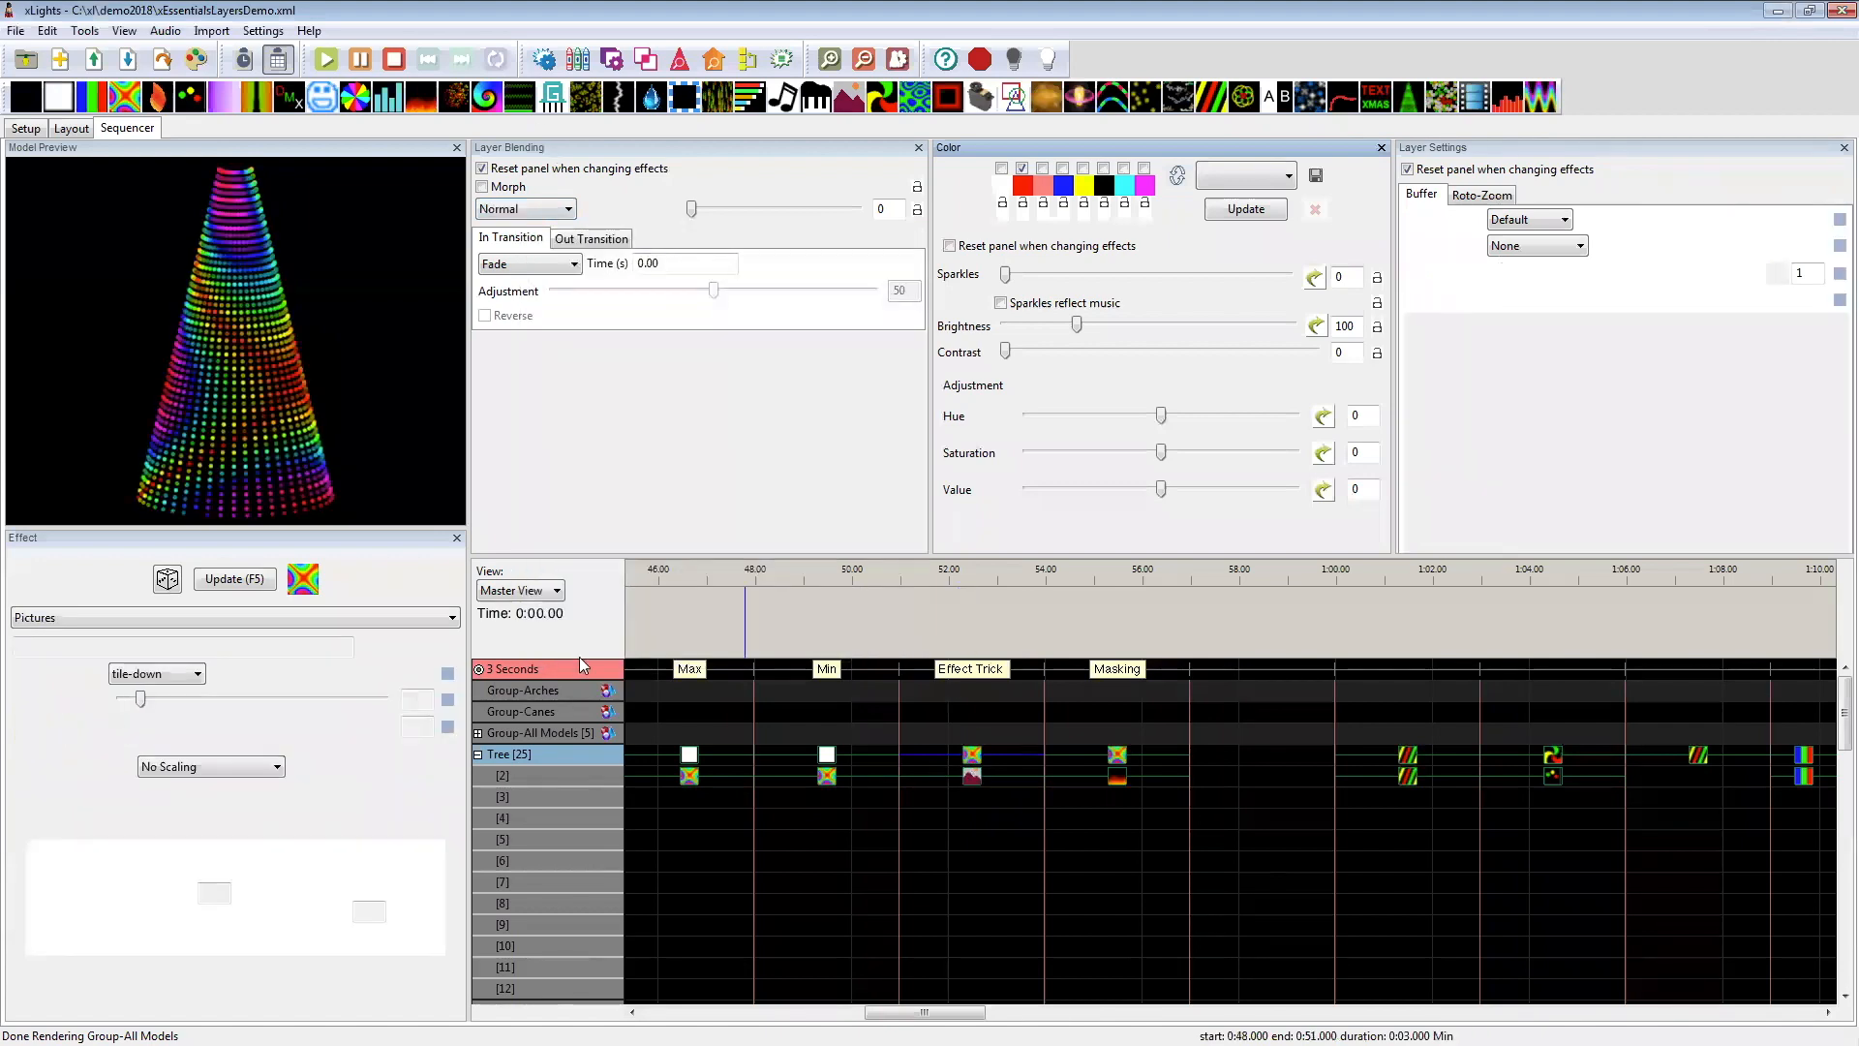
left_click(143, 680)
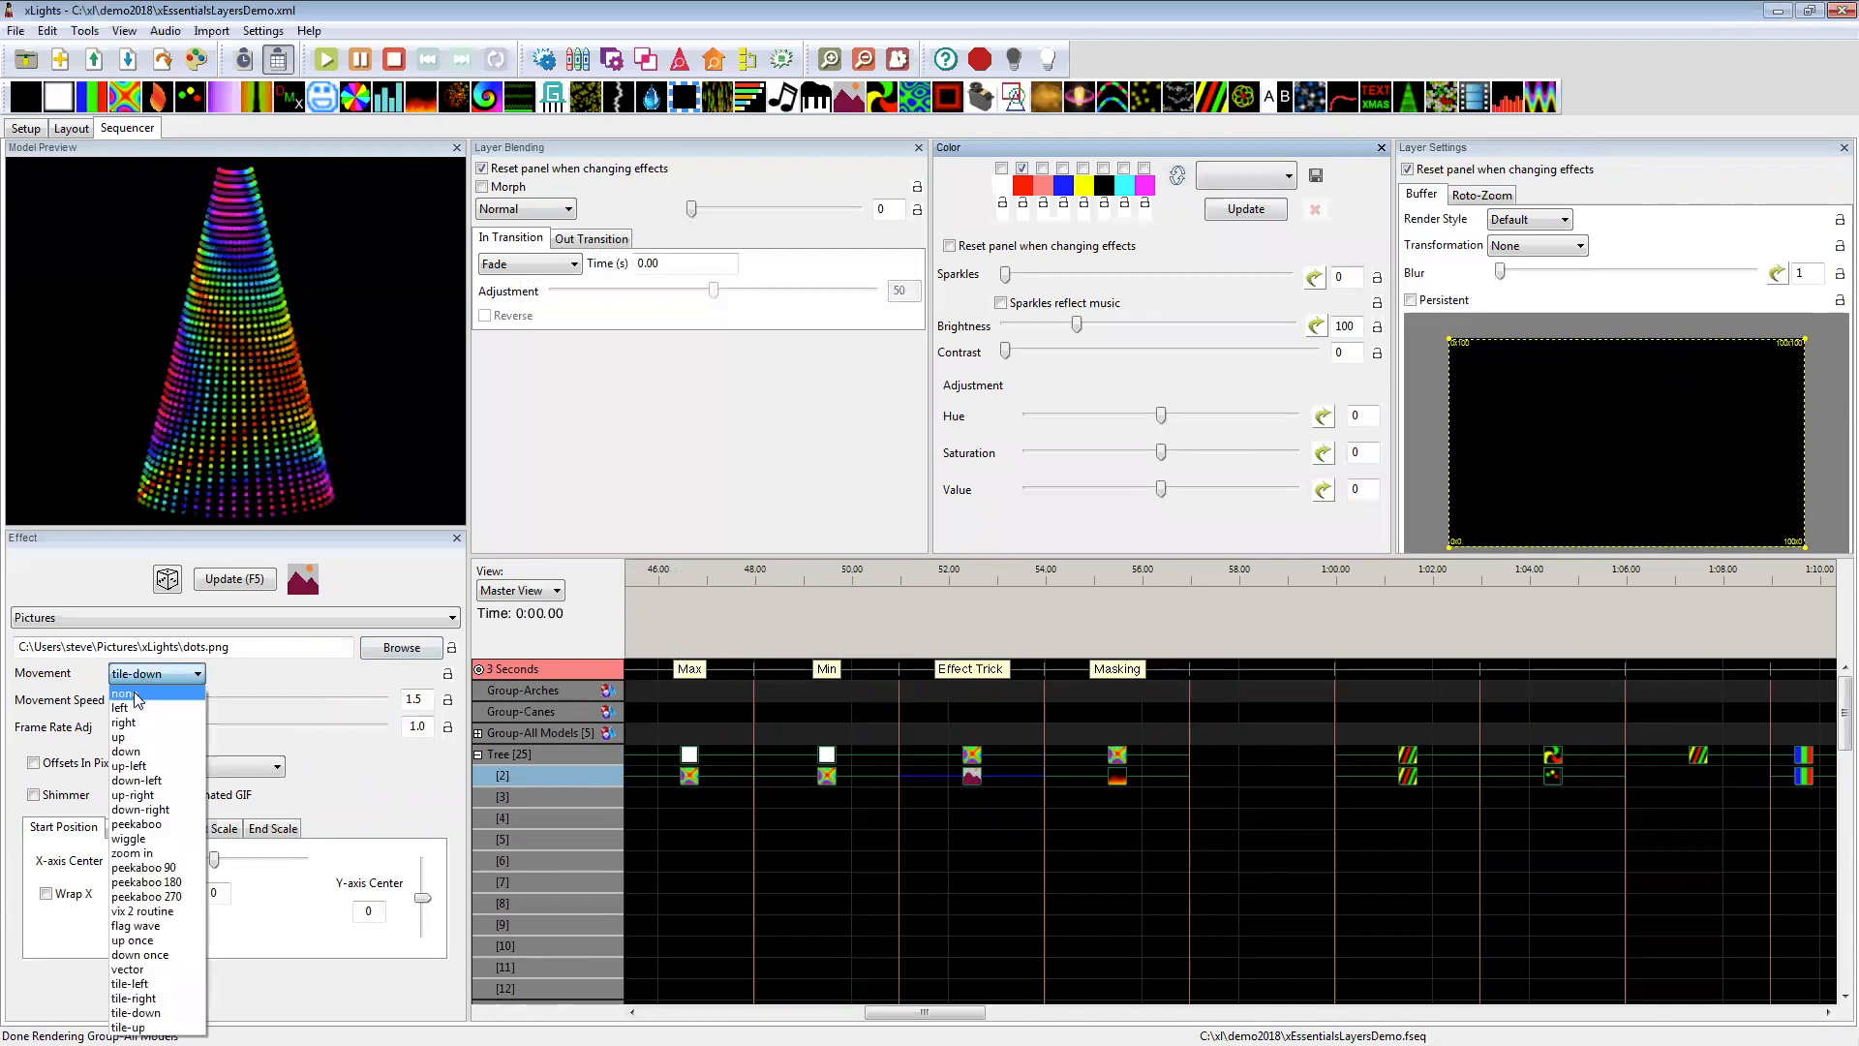
left_click(131, 690)
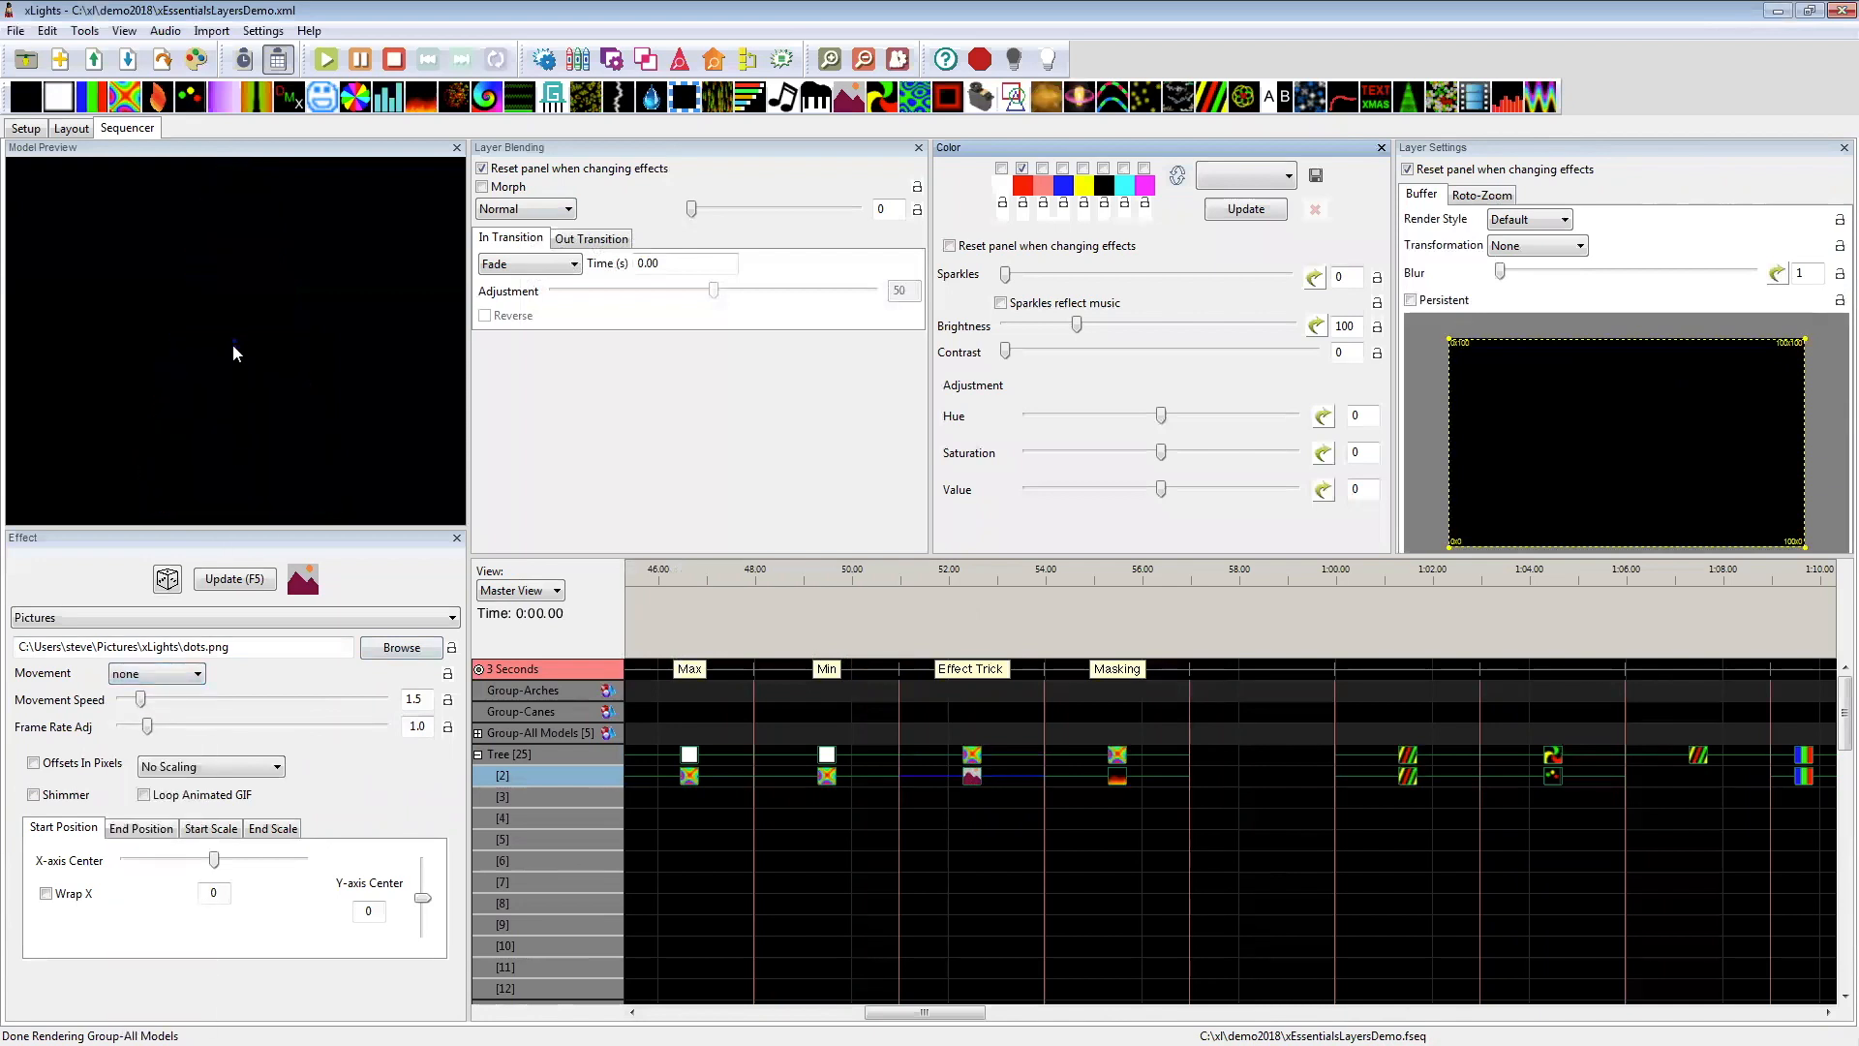
left_click(136, 678)
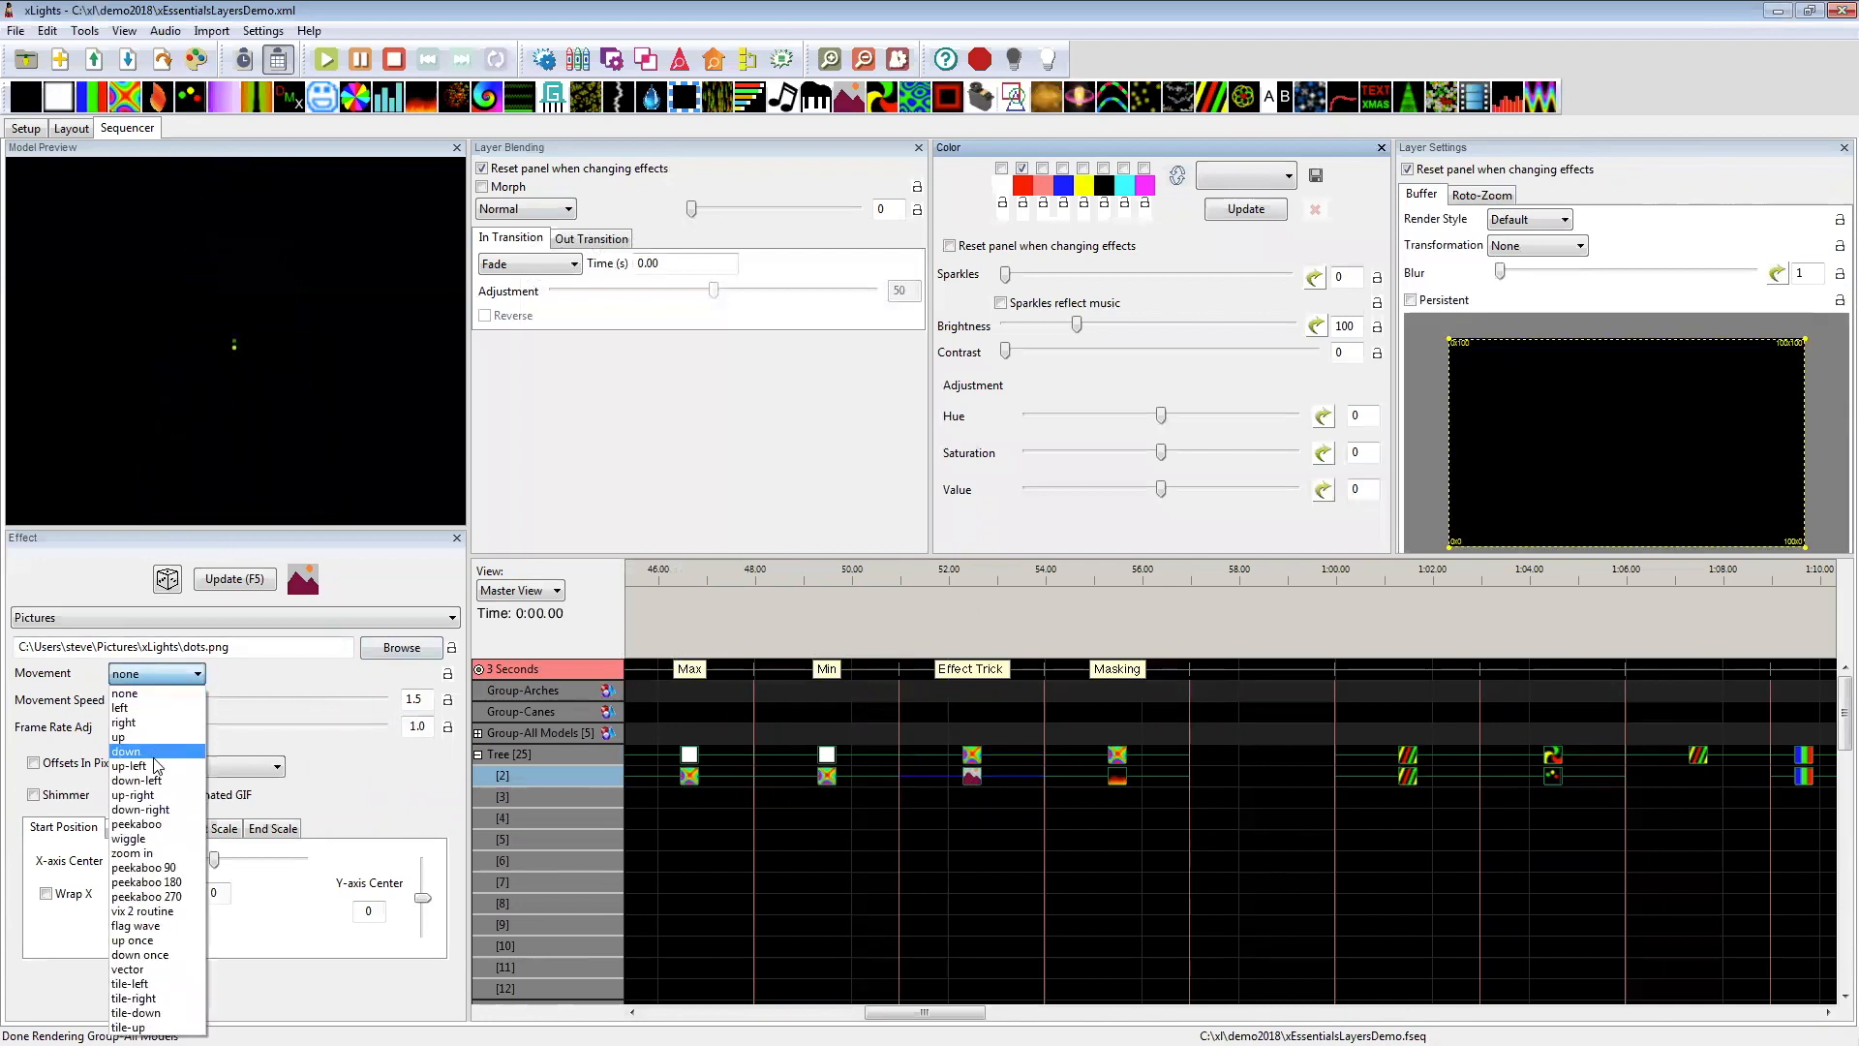
left_click(148, 983)
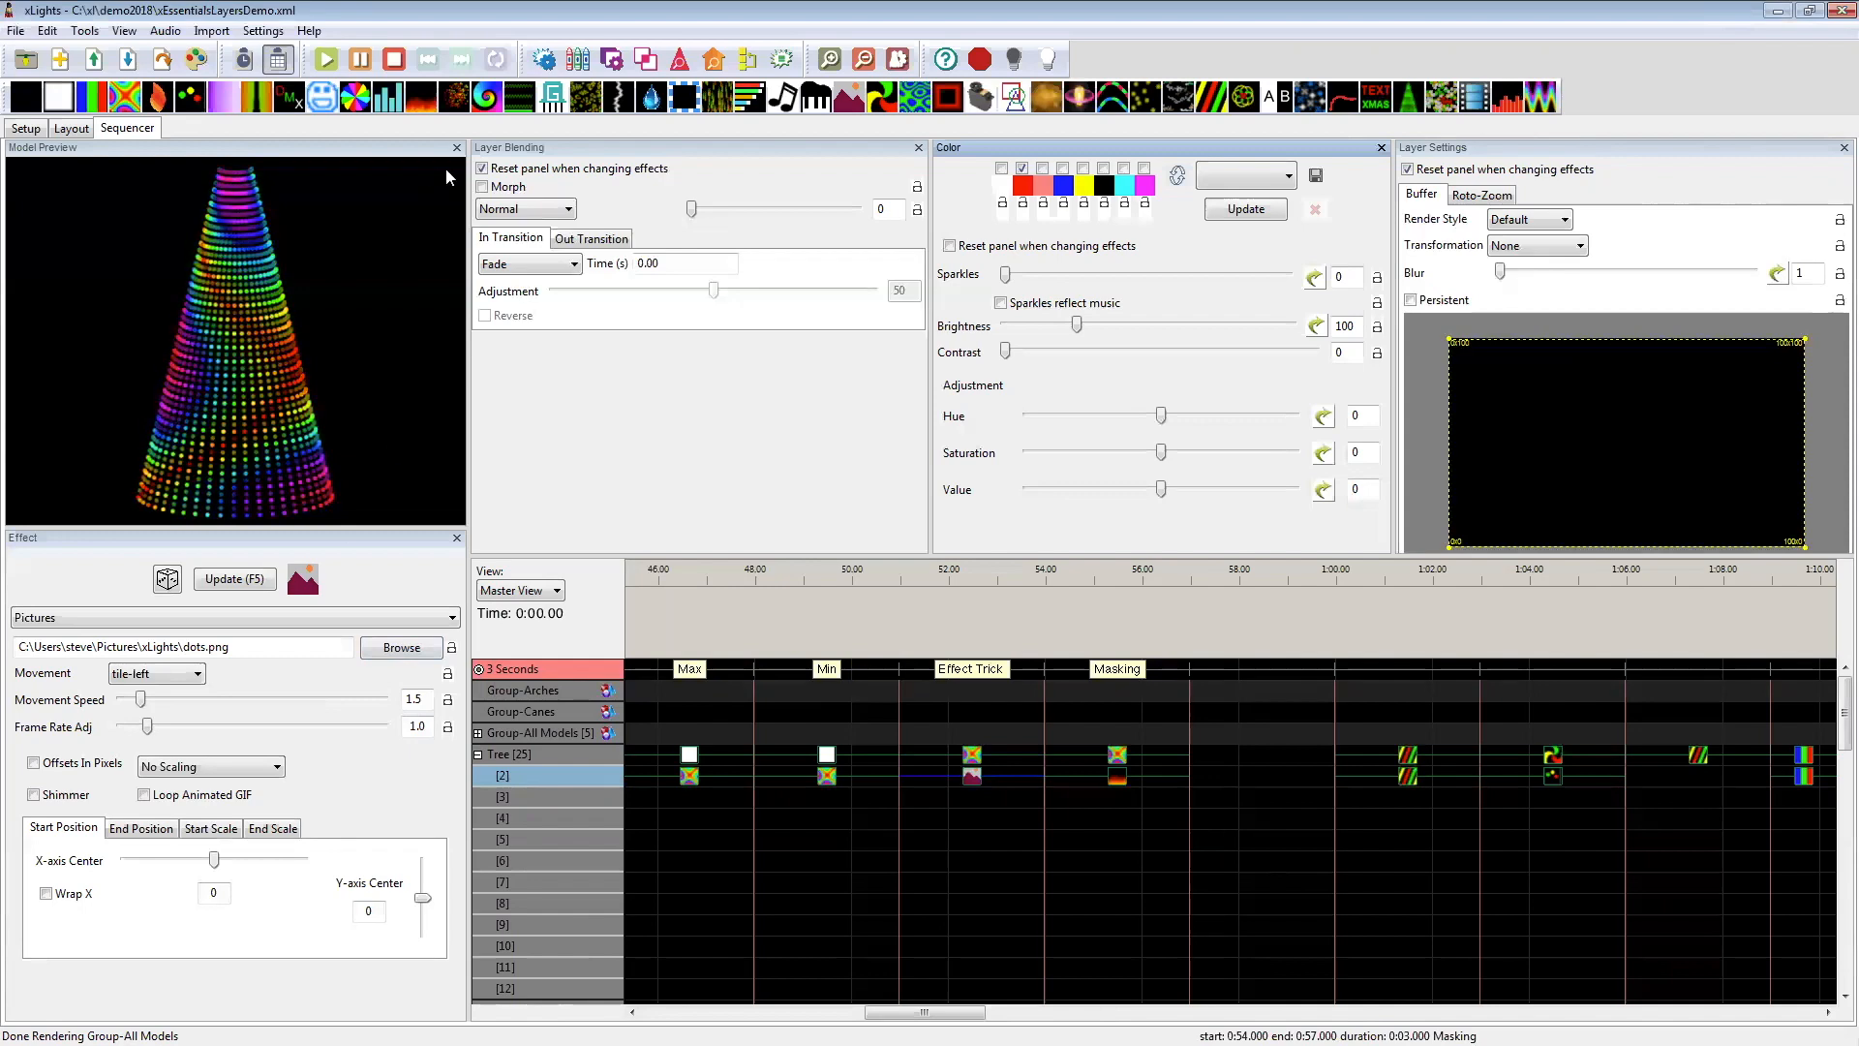
Step: Review the Butterfly layer at 51–54 seconds and try tile-right and tile-left again as the Pictures effect's movement
left_click(974, 760)
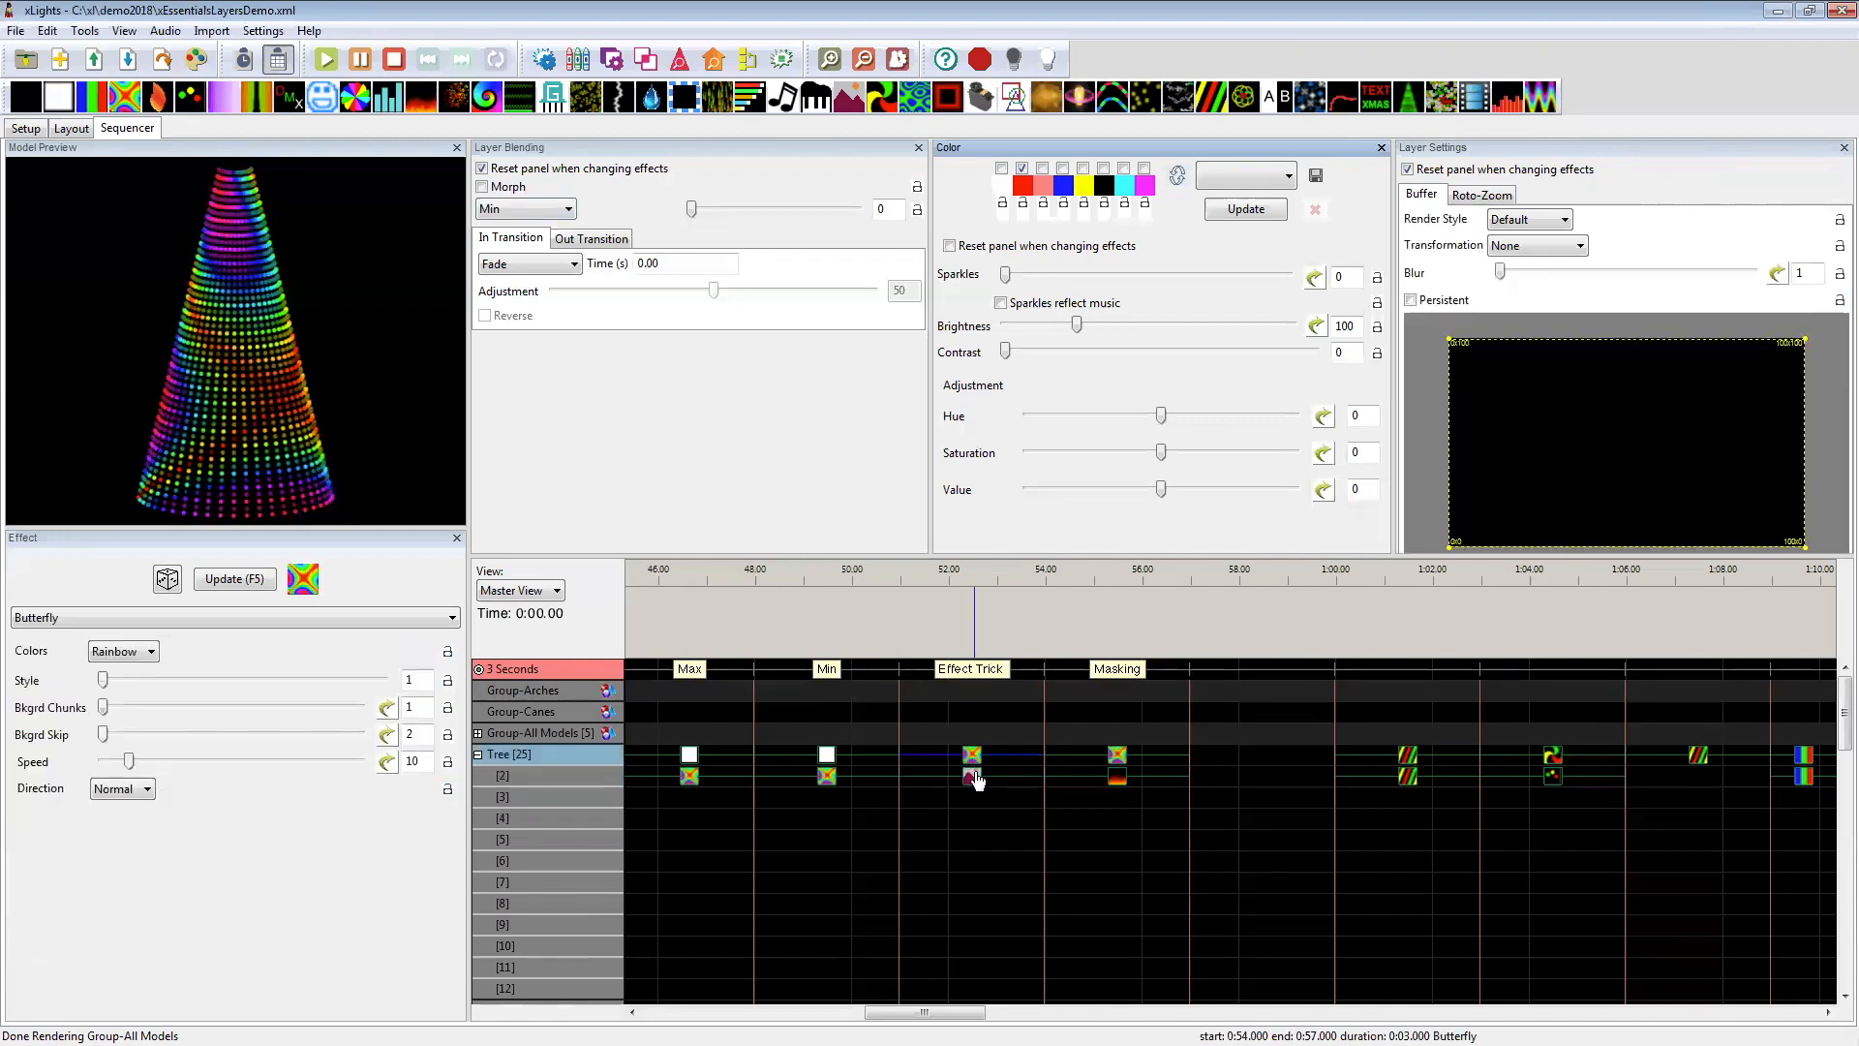
left_click(972, 775)
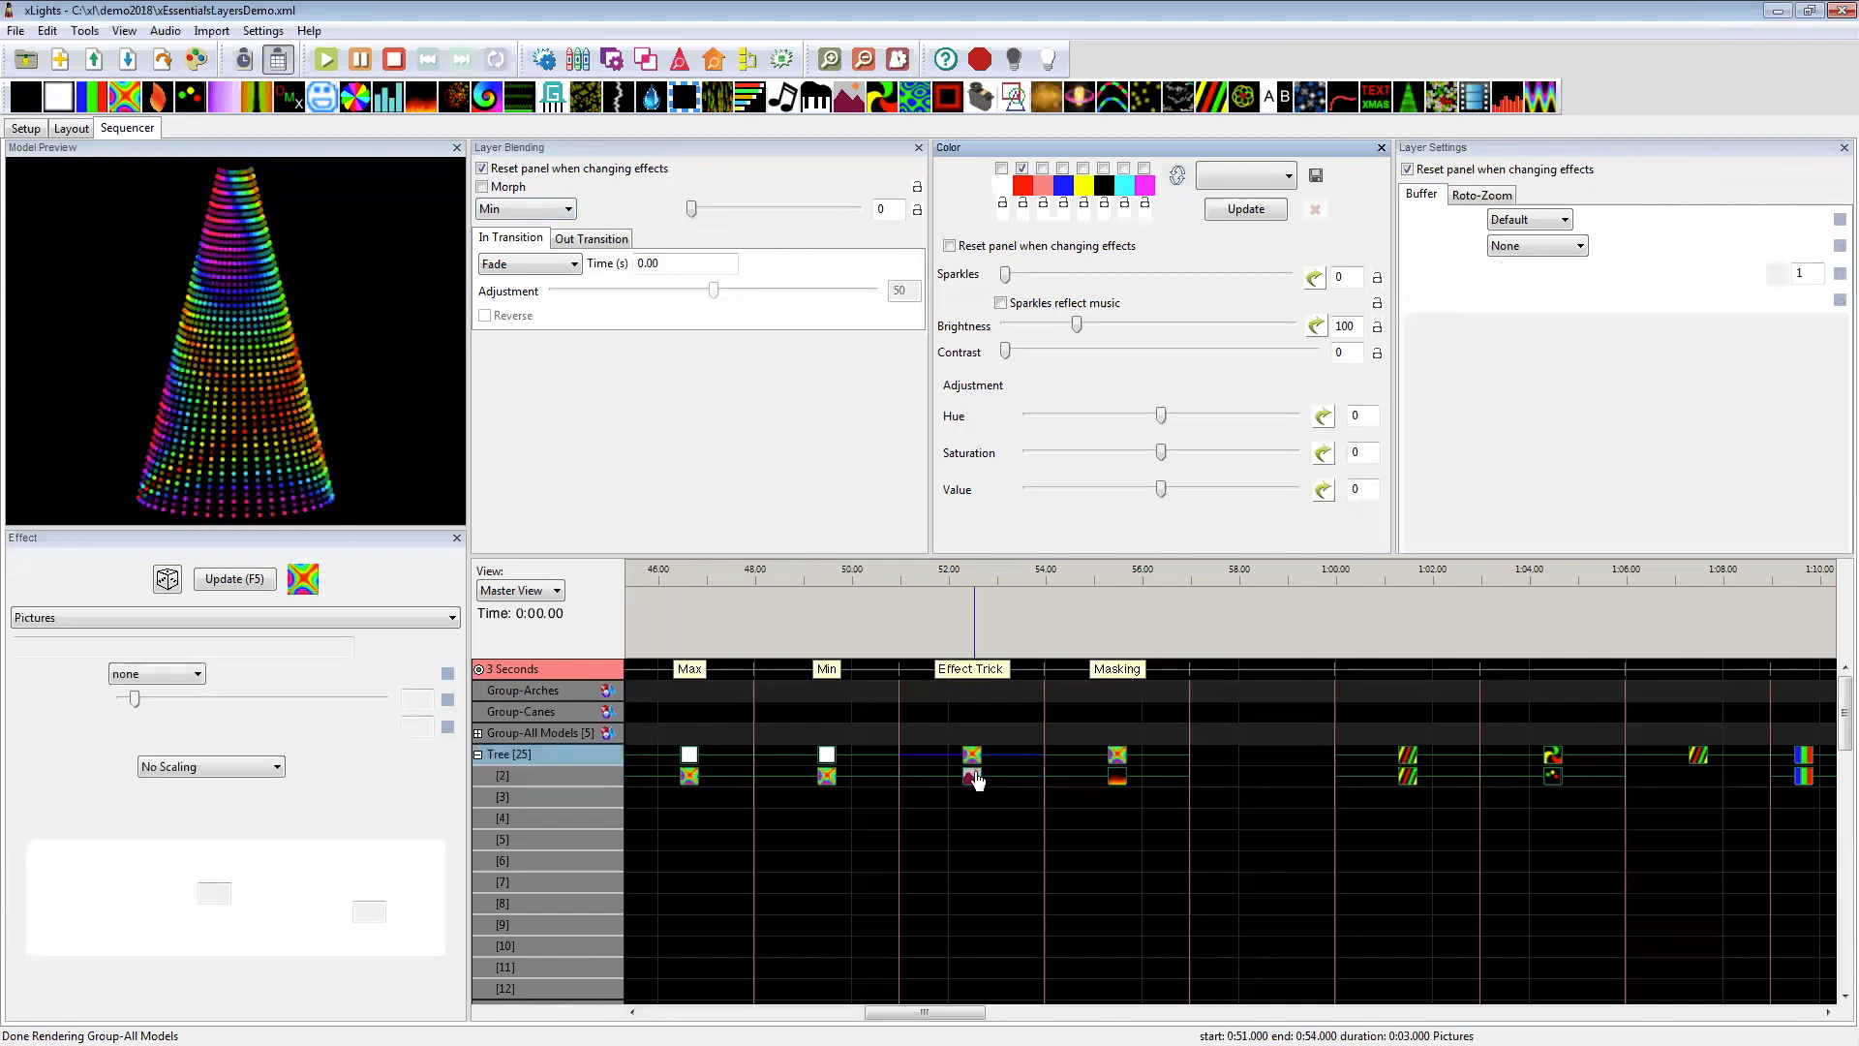
left_click(155, 673)
left_click(171, 998)
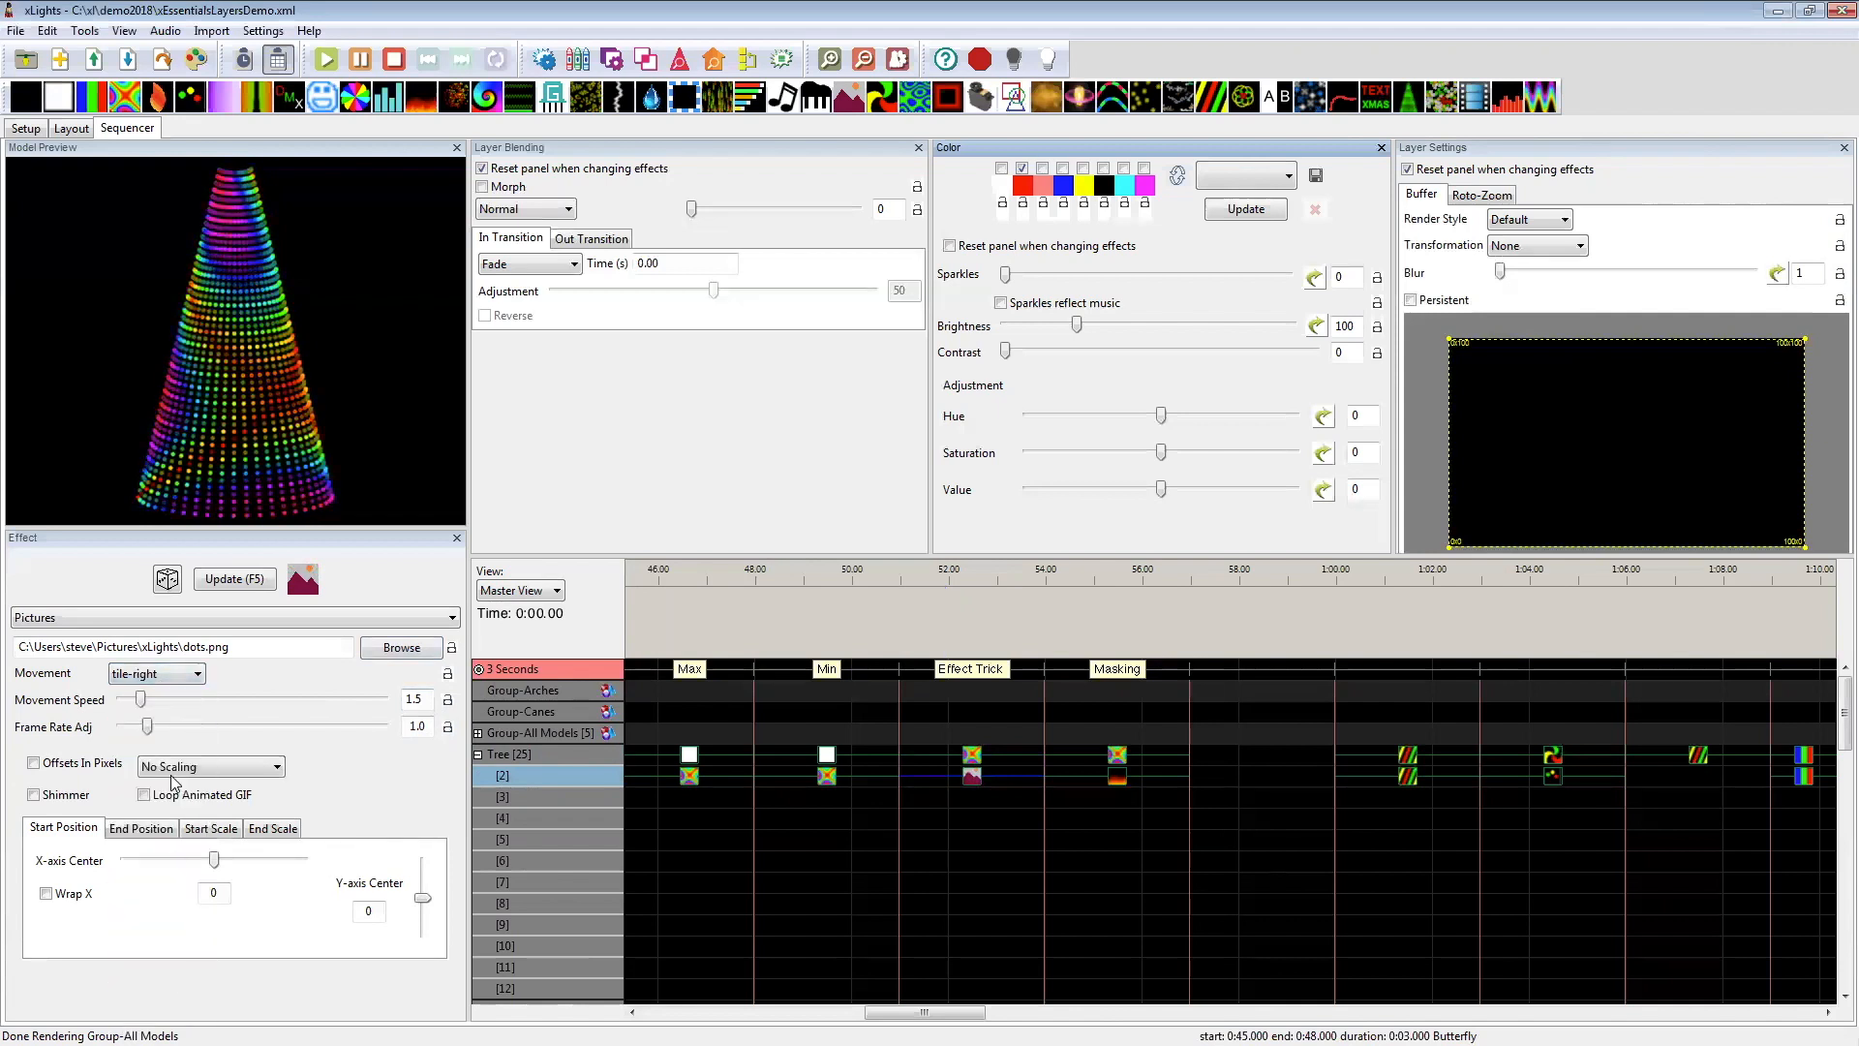
left_click(141, 676)
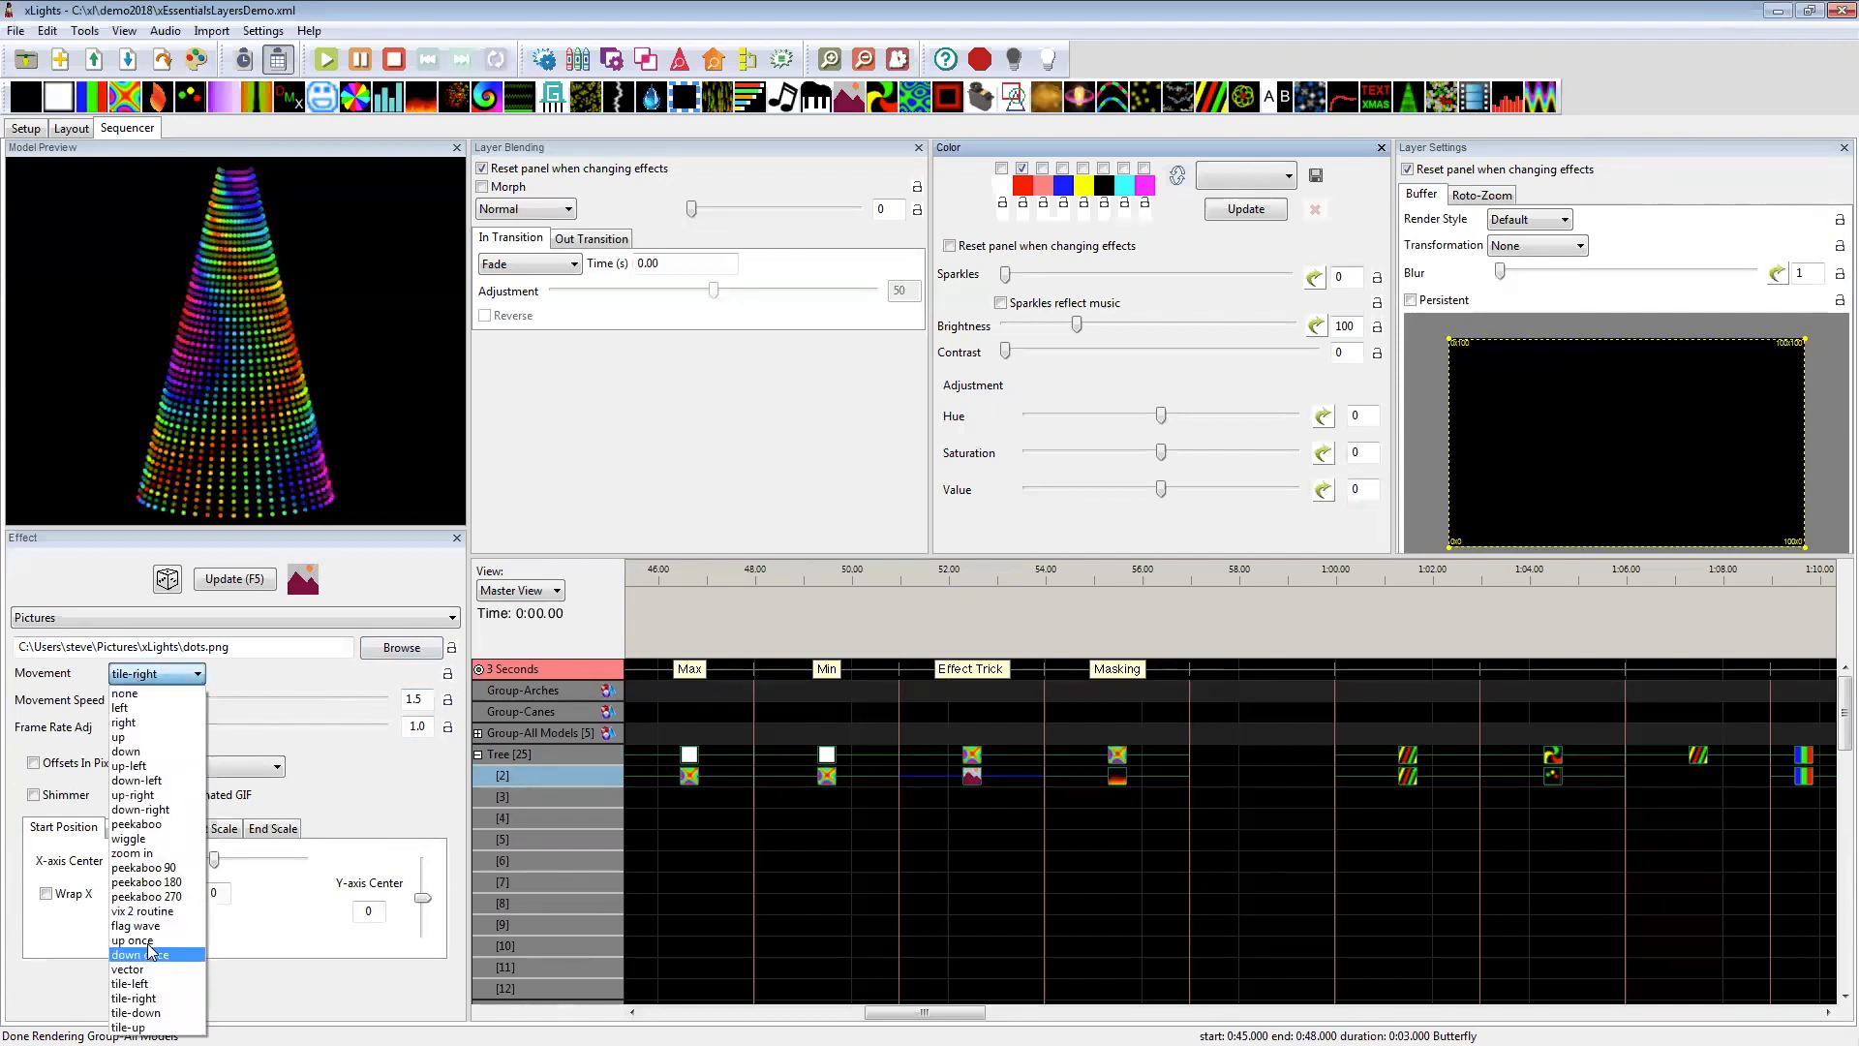
left_click(149, 985)
Step: Set the movement of the Tree's layer 2 Pictures effect at 51–54 seconds to tile-up
left_click(148, 680)
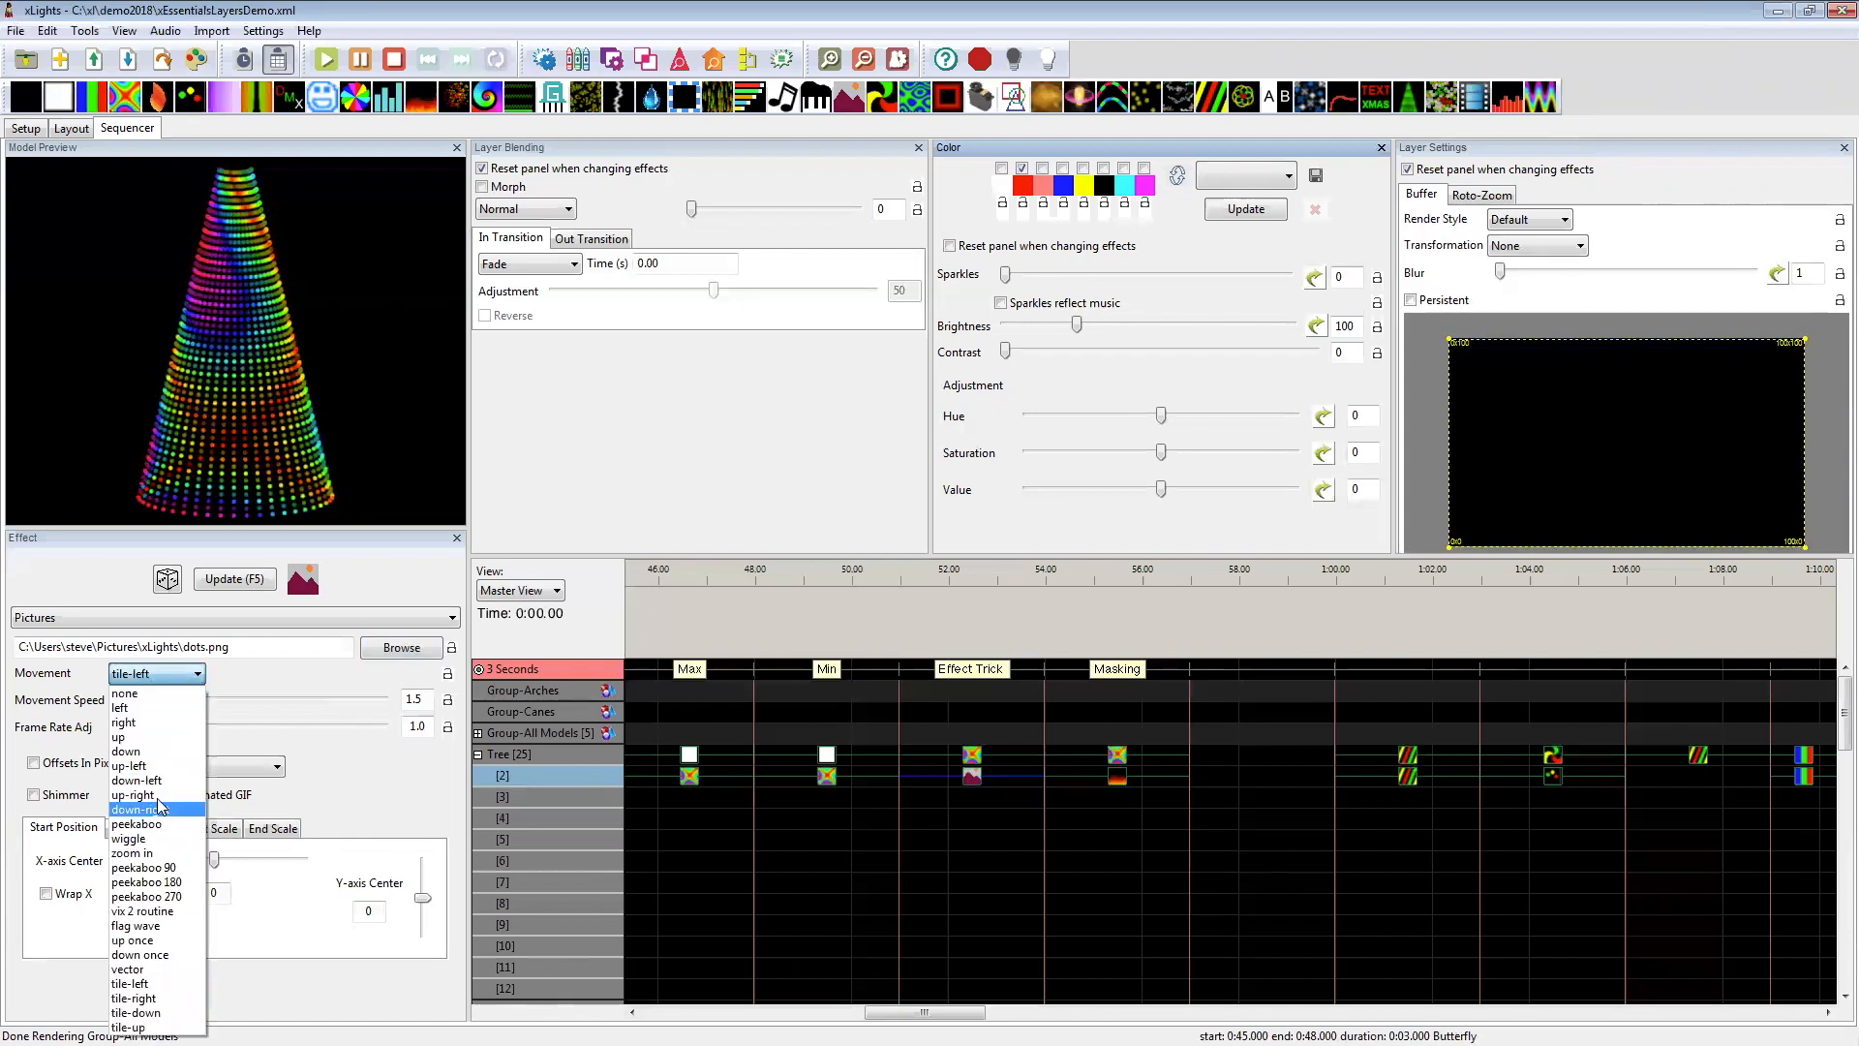
left_click(145, 1012)
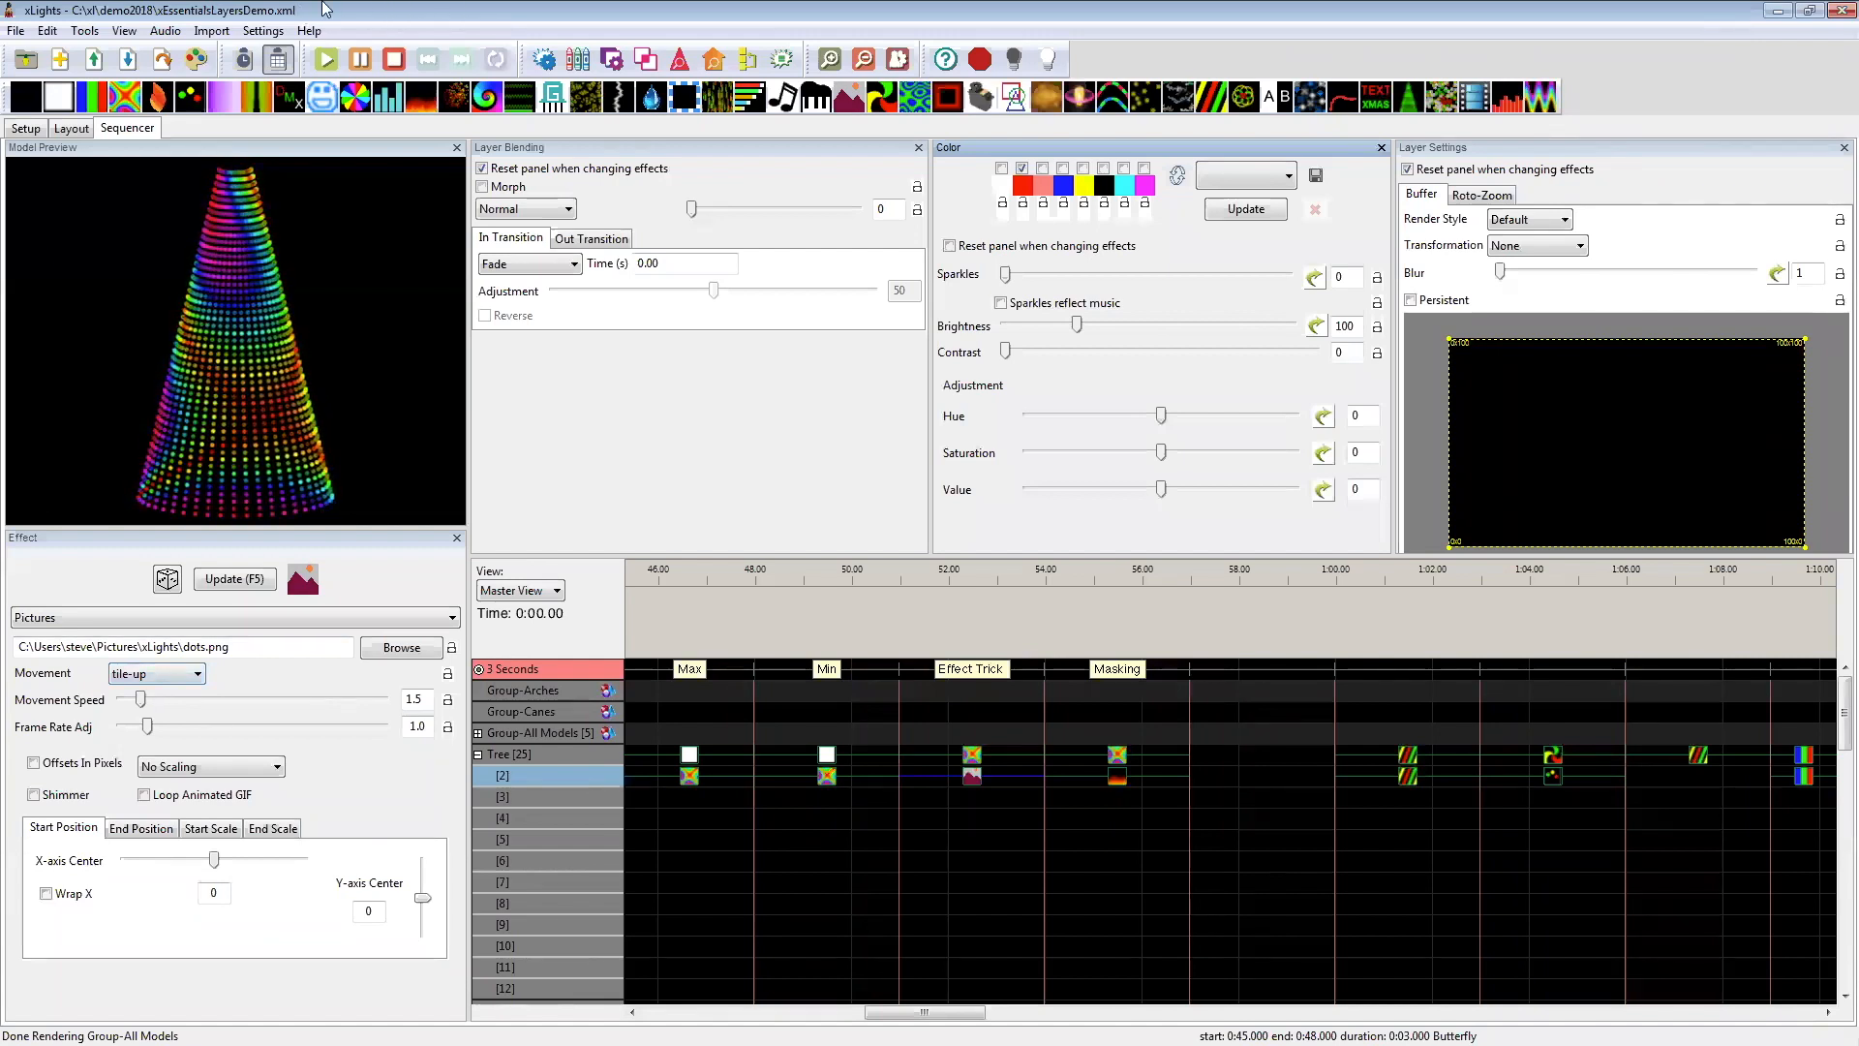
Step: Review the available layer blending modes and the mode used by the Tree's Butterfly effect under the Masking label
mouse_move(947, 1013)
left_mouse_down()
mouse_move(1035, 1014)
mouse_move(967, 1015)
left_mouse_up()
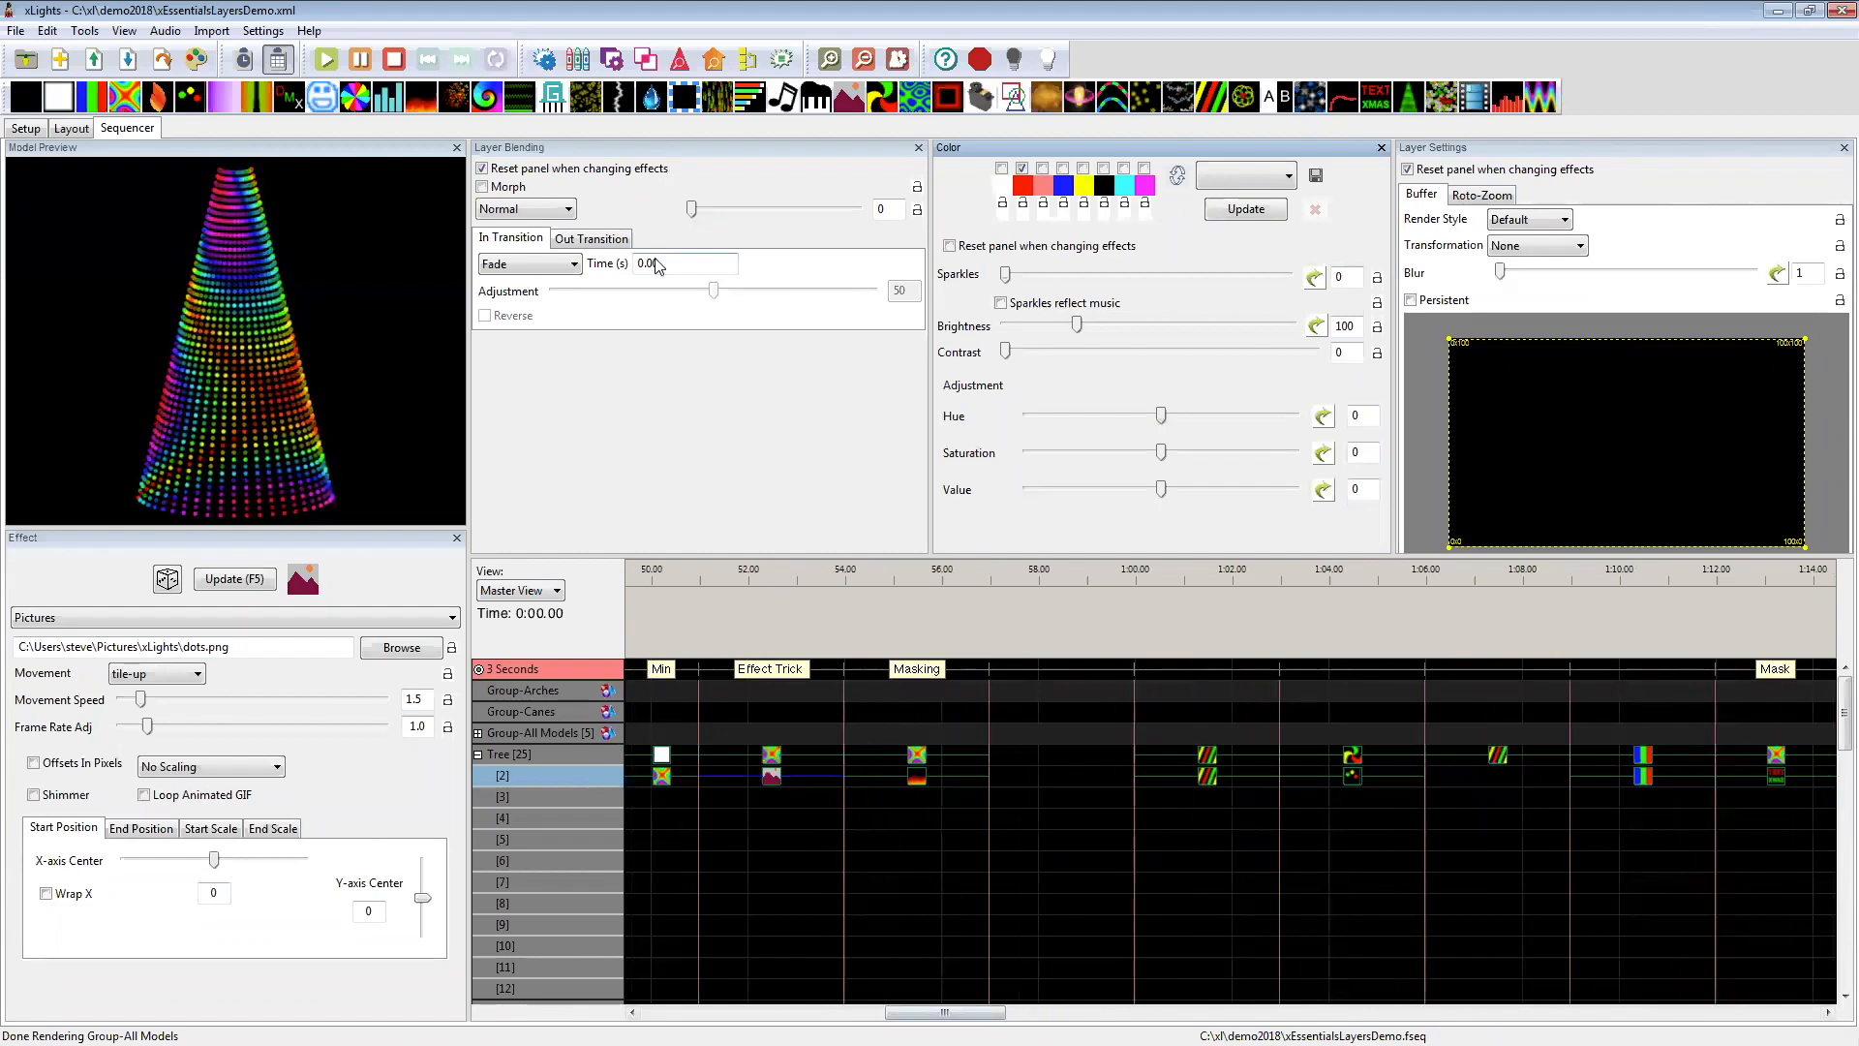
left_click(523, 210)
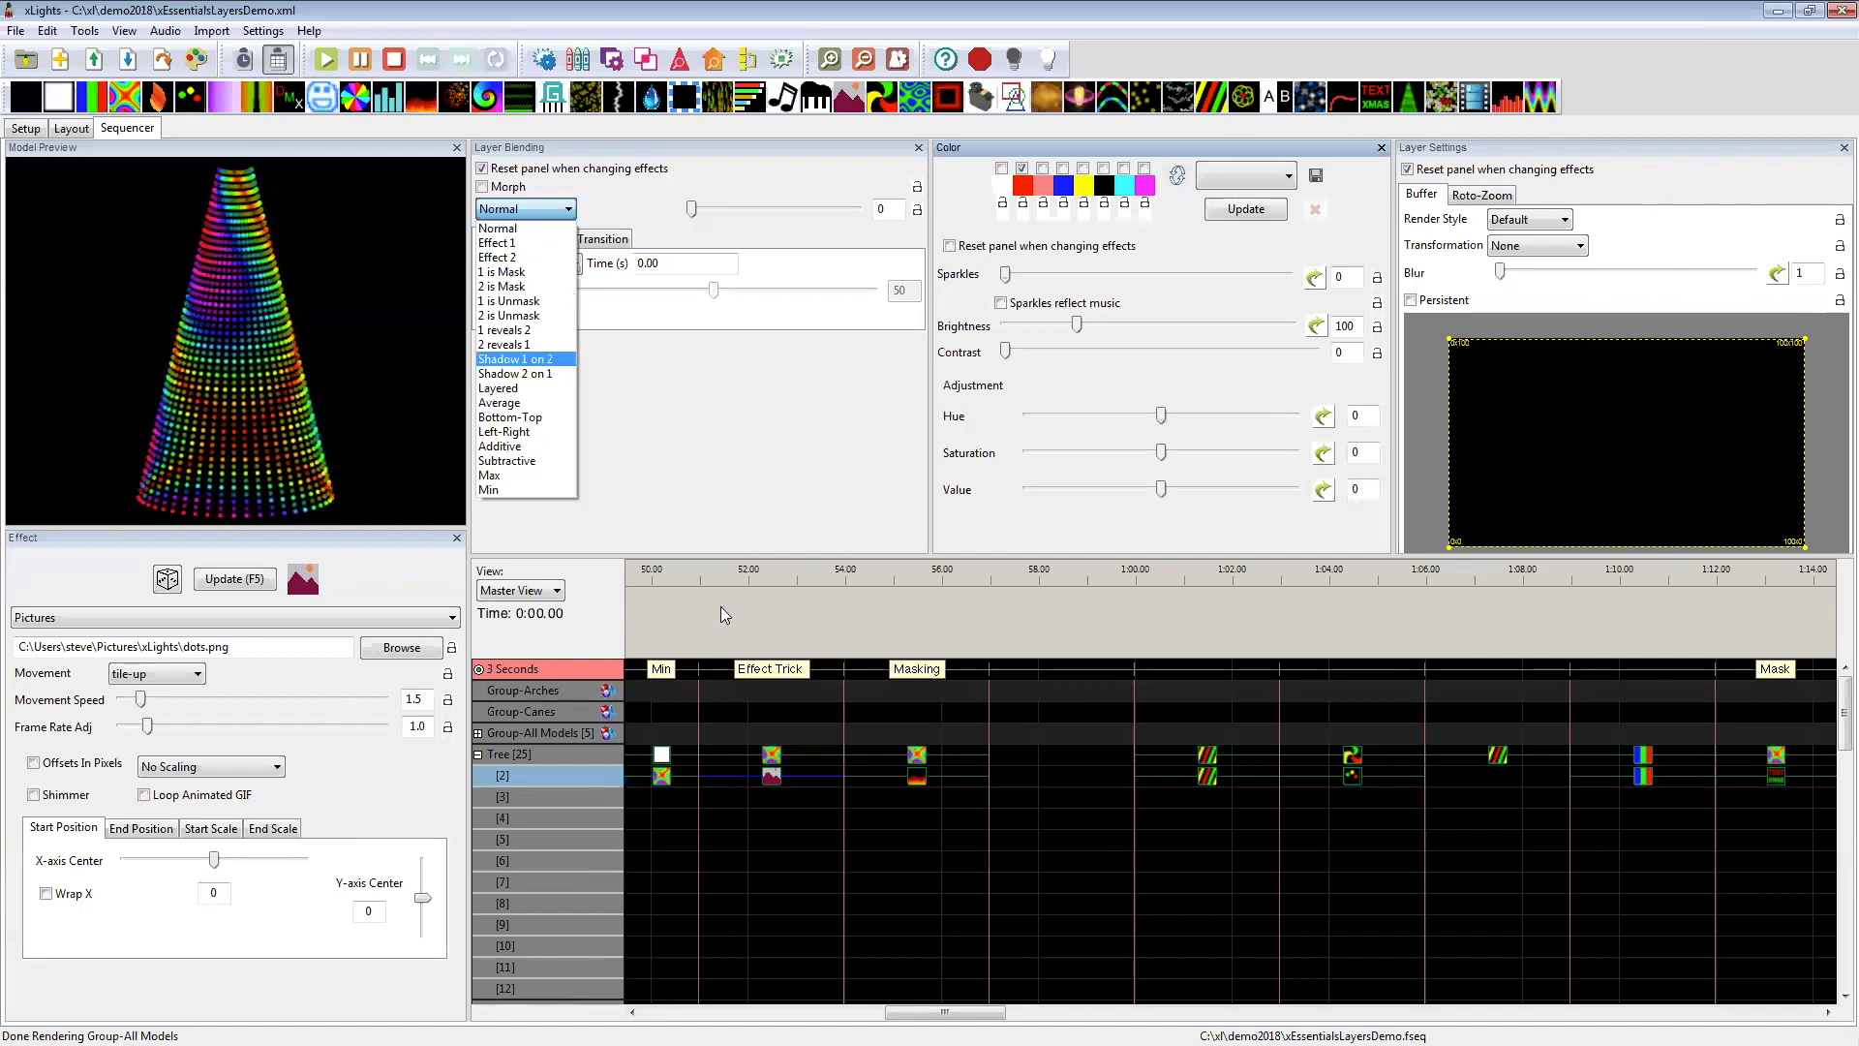
left_click(915, 777)
left_click(918, 756)
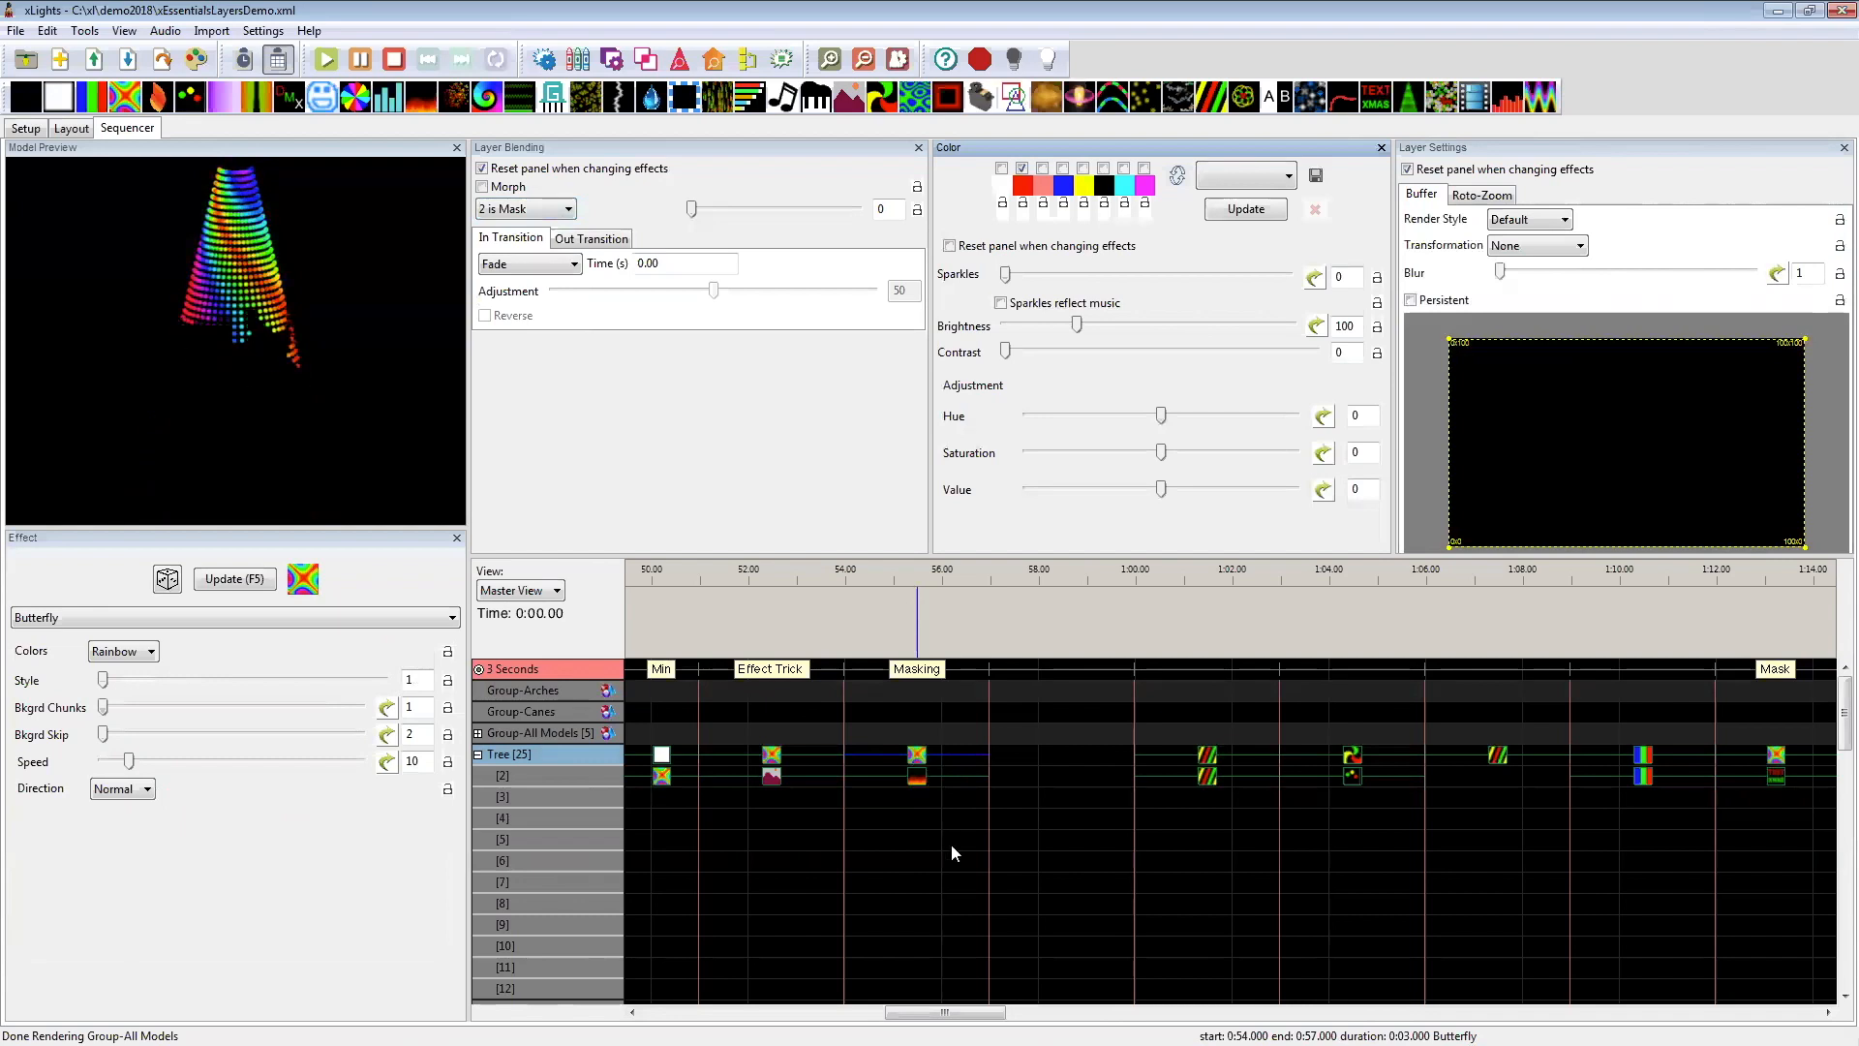
Step: Try shifting the hue of the Tree's layer 2 Fire effect at 54–57 seconds and return Hue Shift to 0
left_click(922, 779)
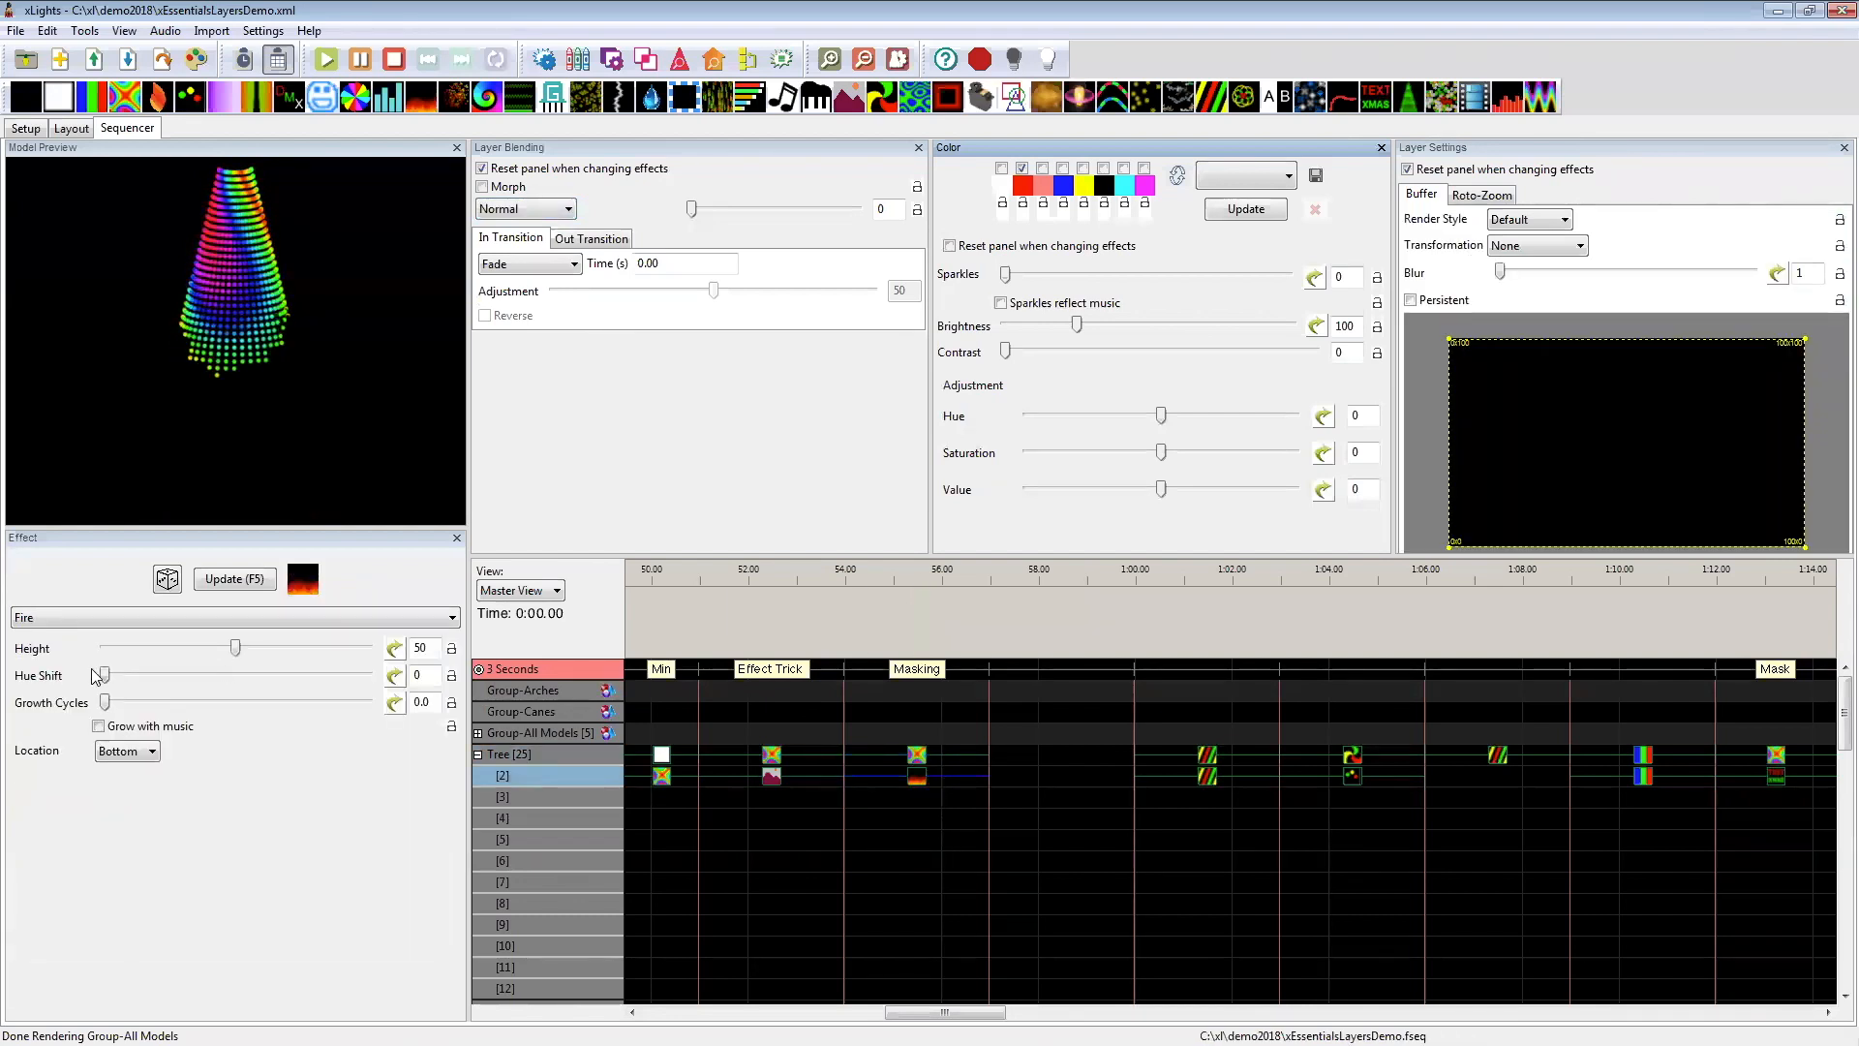
left_click_drag(157, 675, 110, 677)
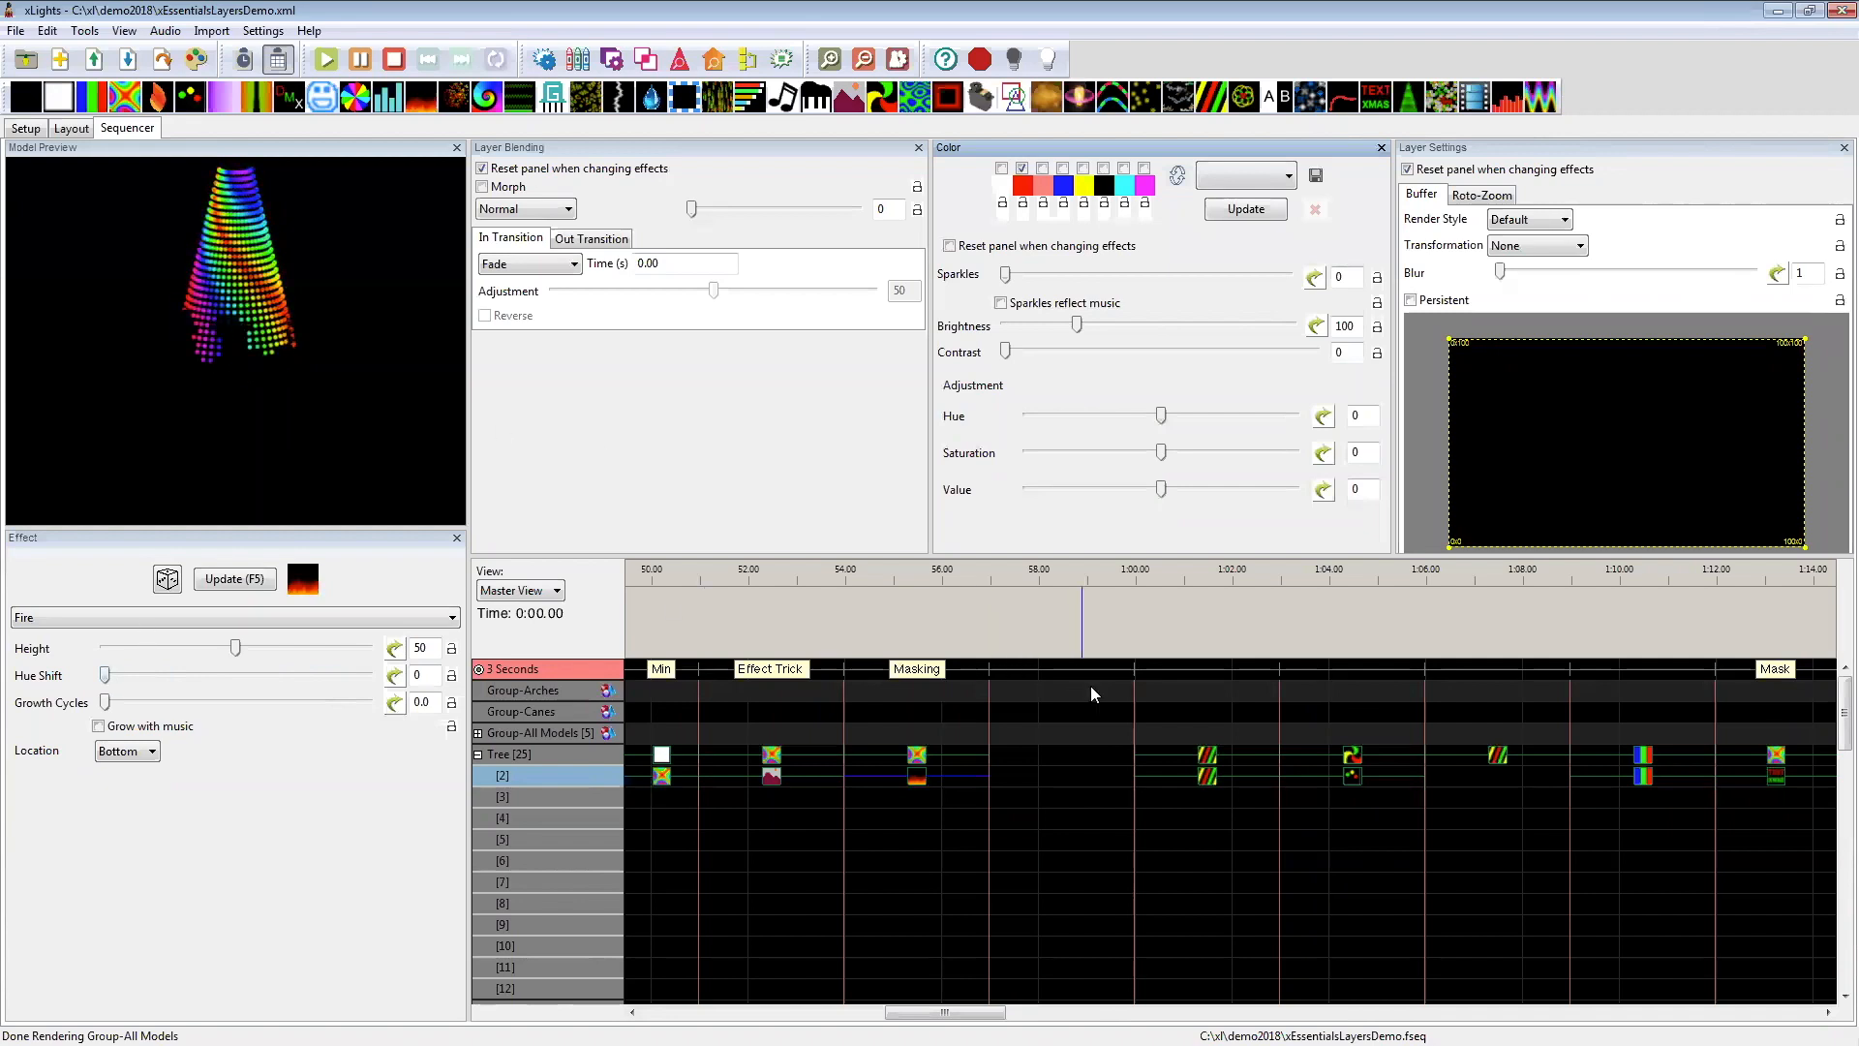
Step: Examine the Tree's layer 2 Spirals and Circles effects and the single-layer Spirals effect between 1:00 and 1:09
left_click_drag(937, 1014, 968, 989)
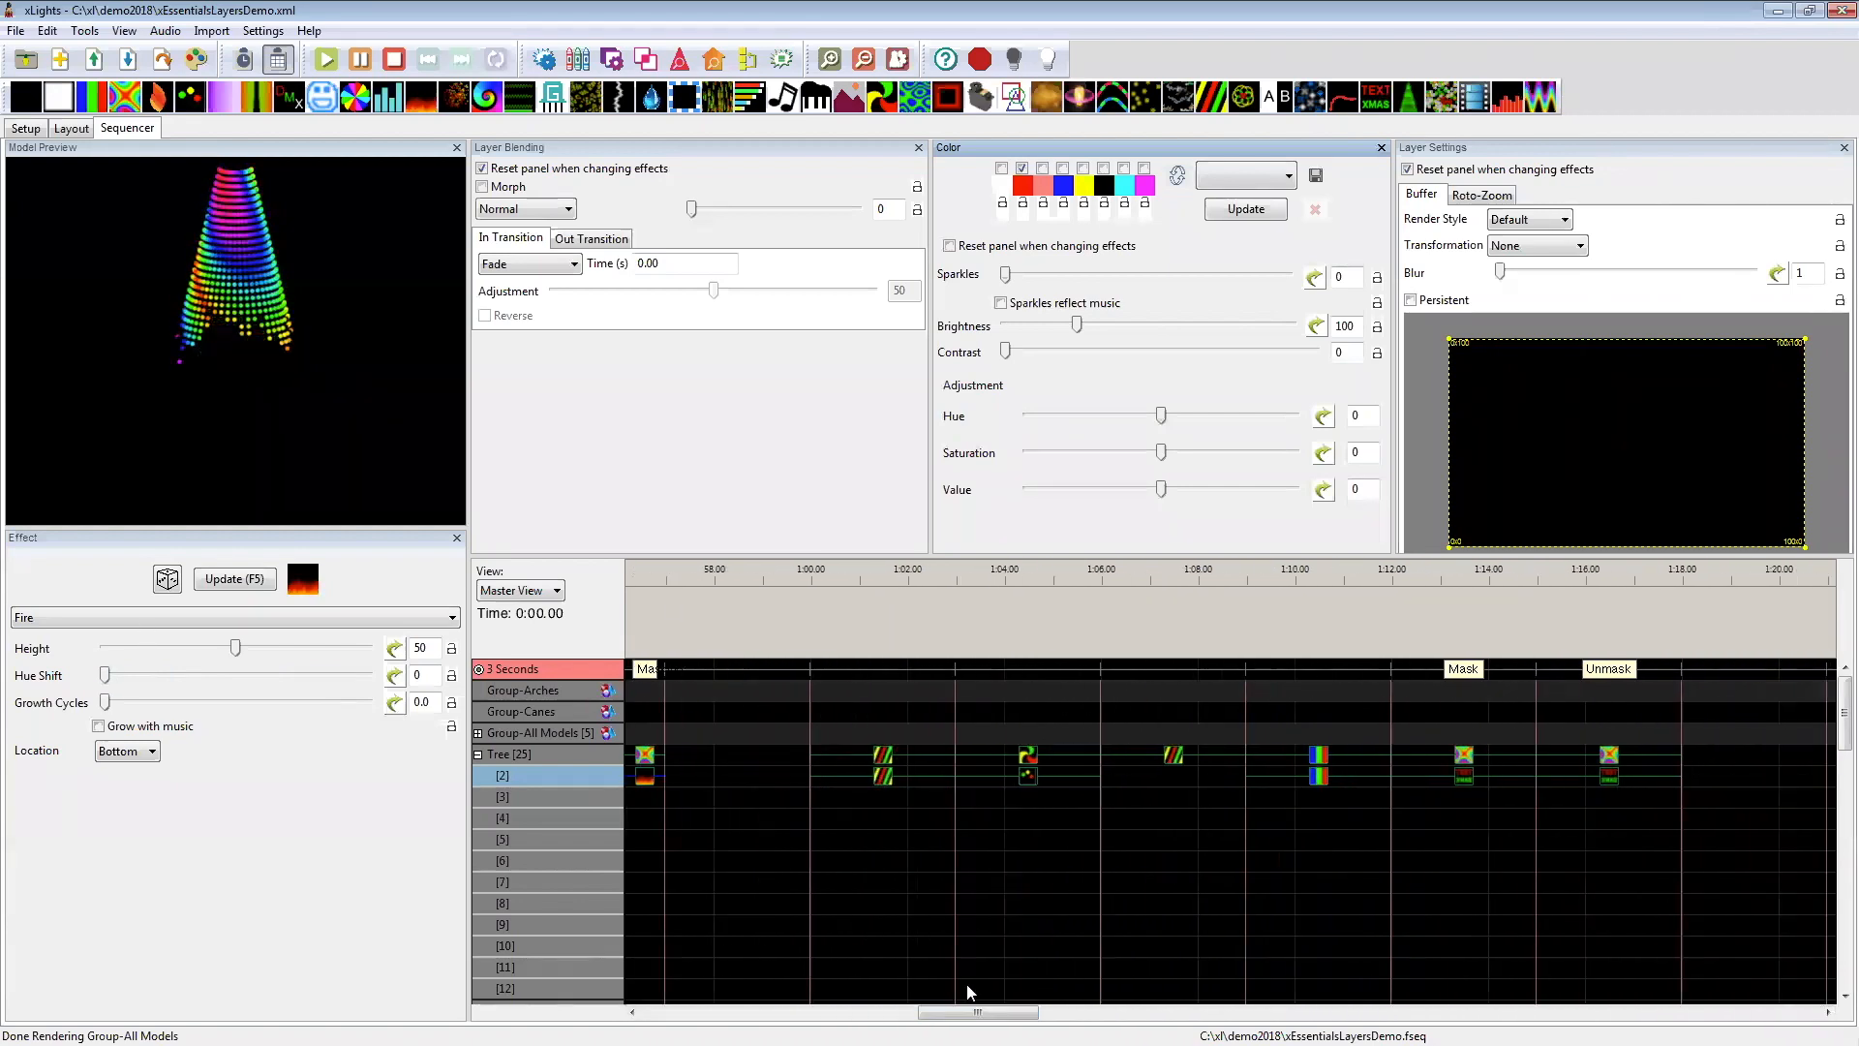
left_click(884, 778)
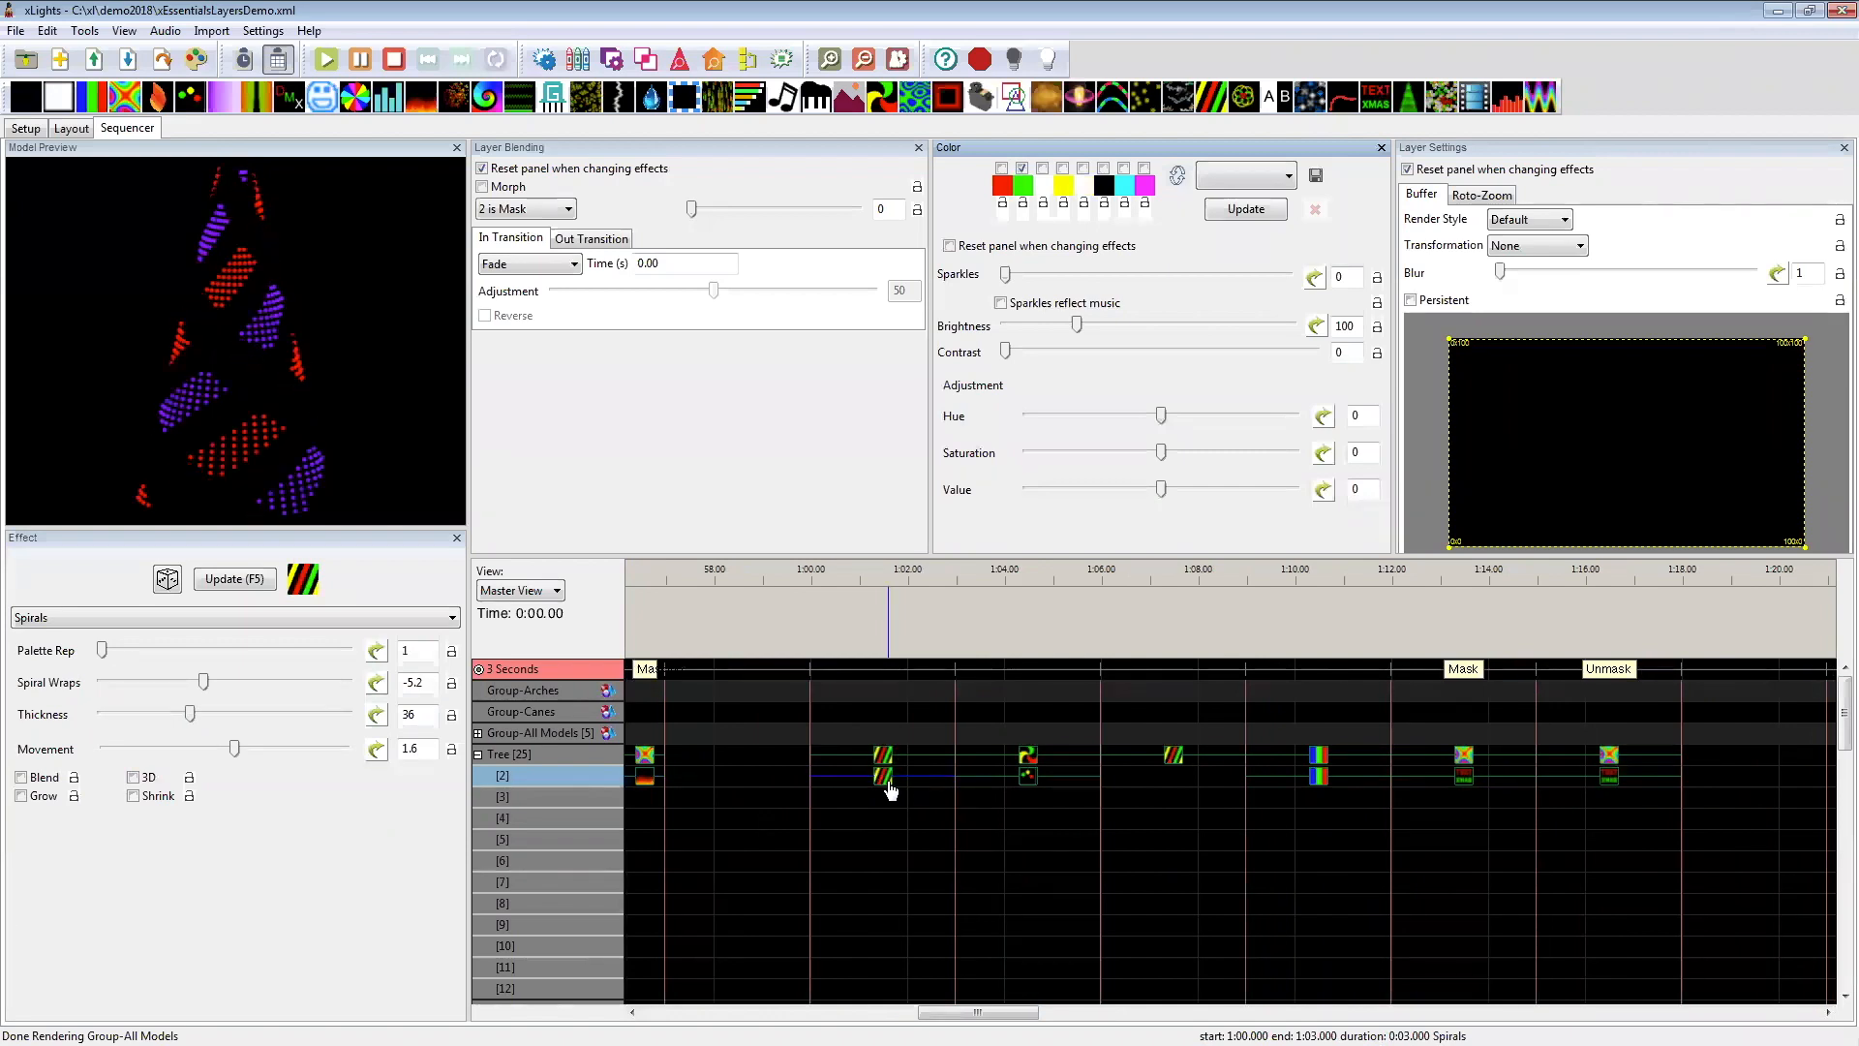
left_click(1030, 781)
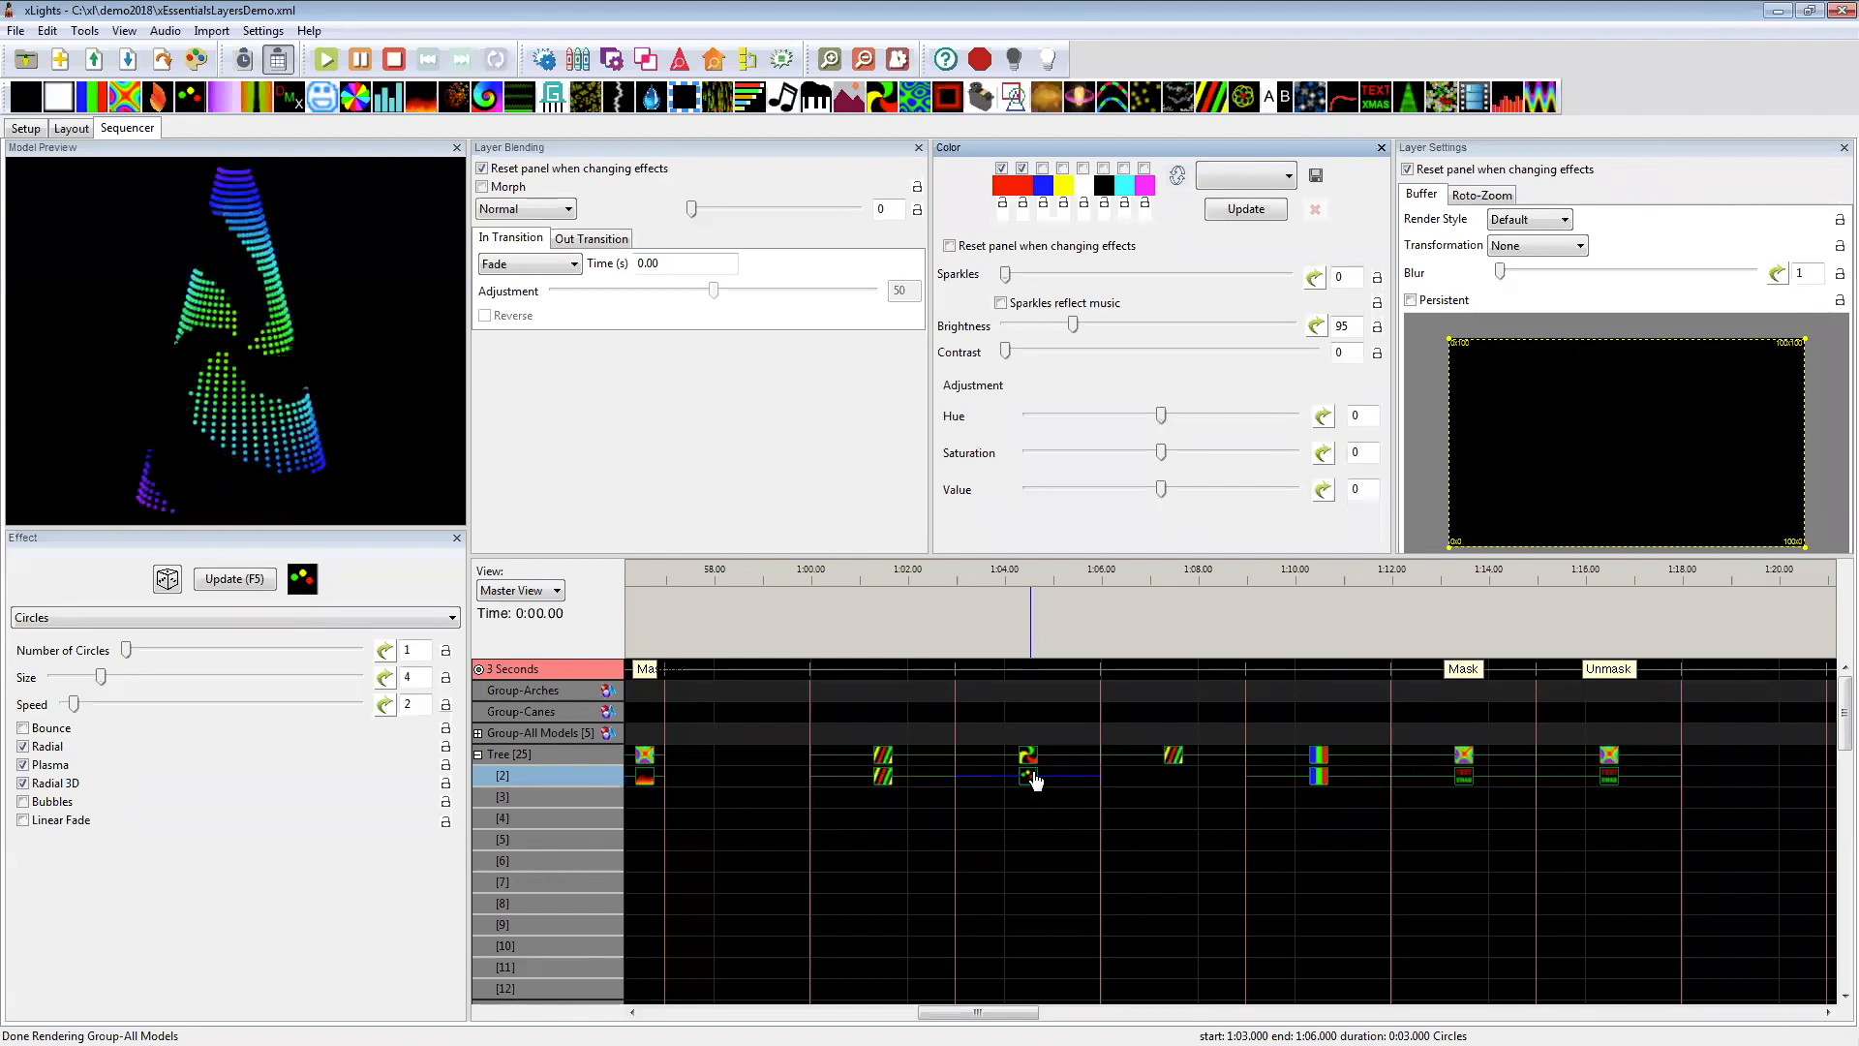
left_click(1173, 755)
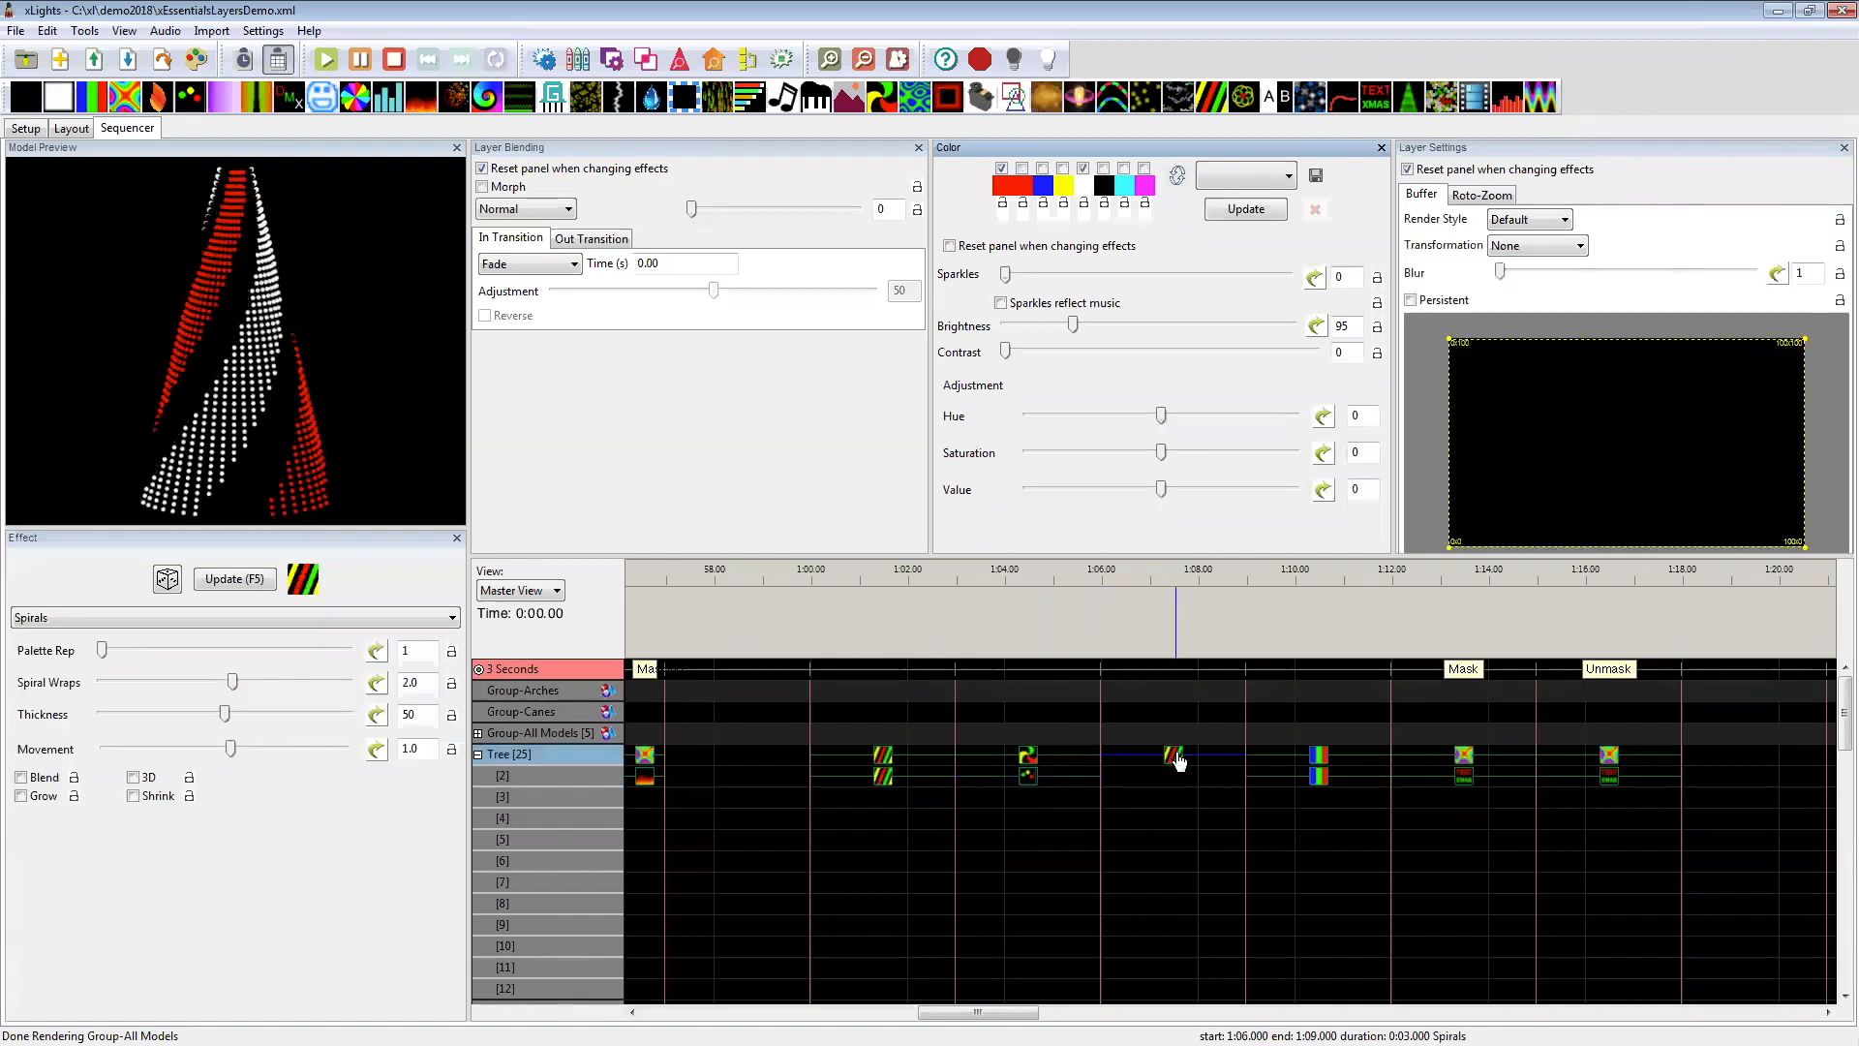
Step: Compare both layers of the Tree's masked Spirals effect at 1:00–1:03 and Bars effect at 1:09–1:12 in the preview
left_click_drag(1008, 1012, 1034, 1010)
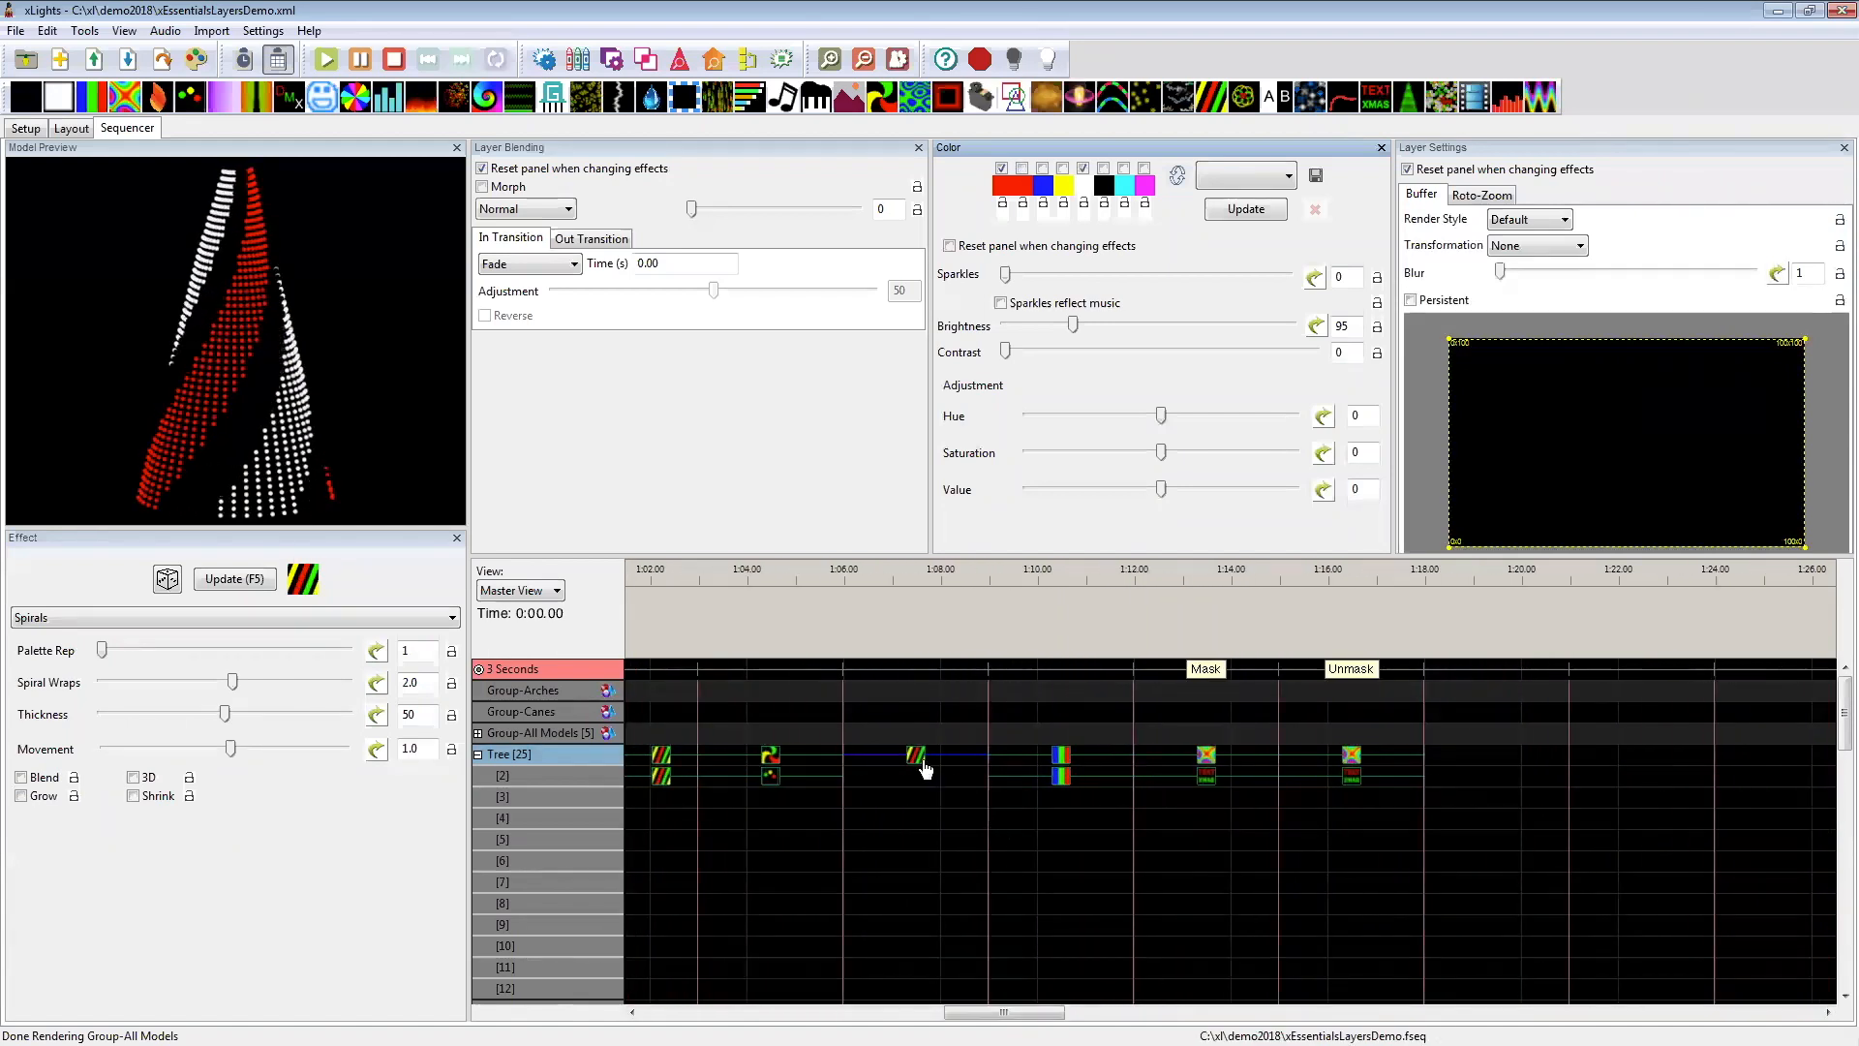
left_click(666, 760)
left_click(665, 778)
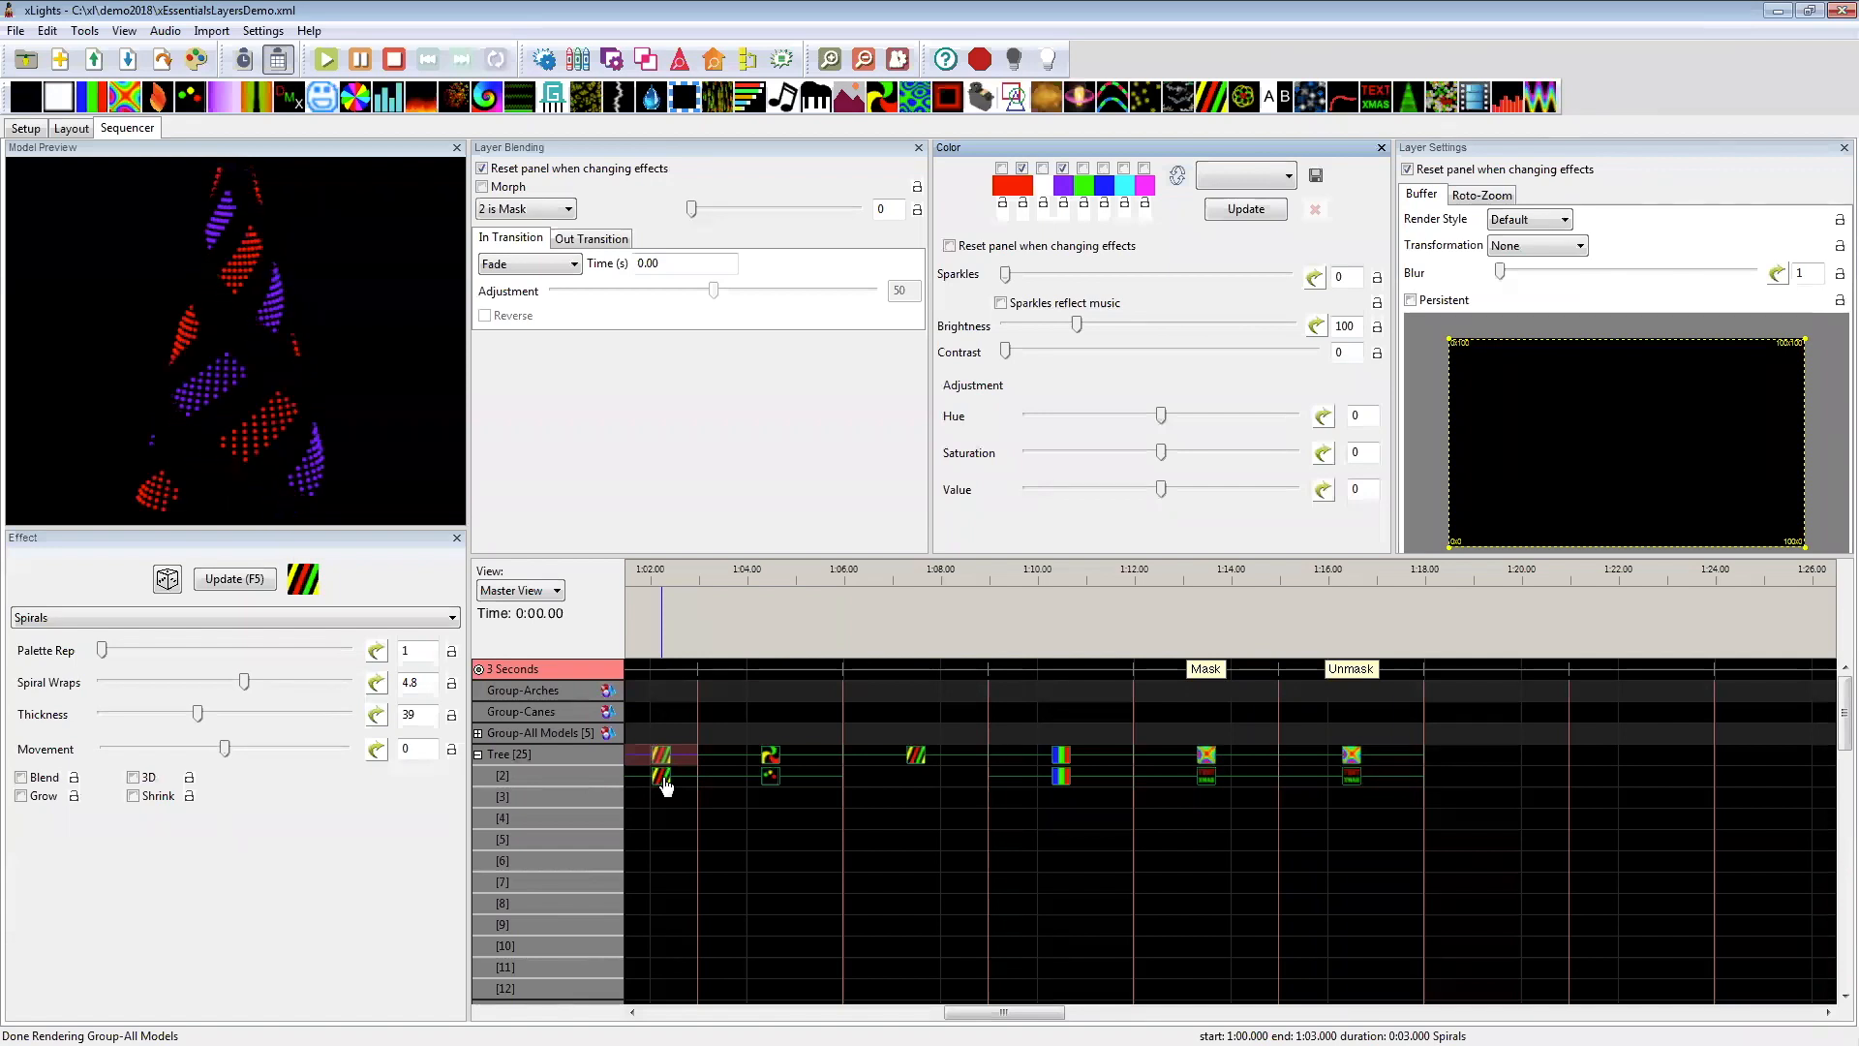
left_click(1060, 757)
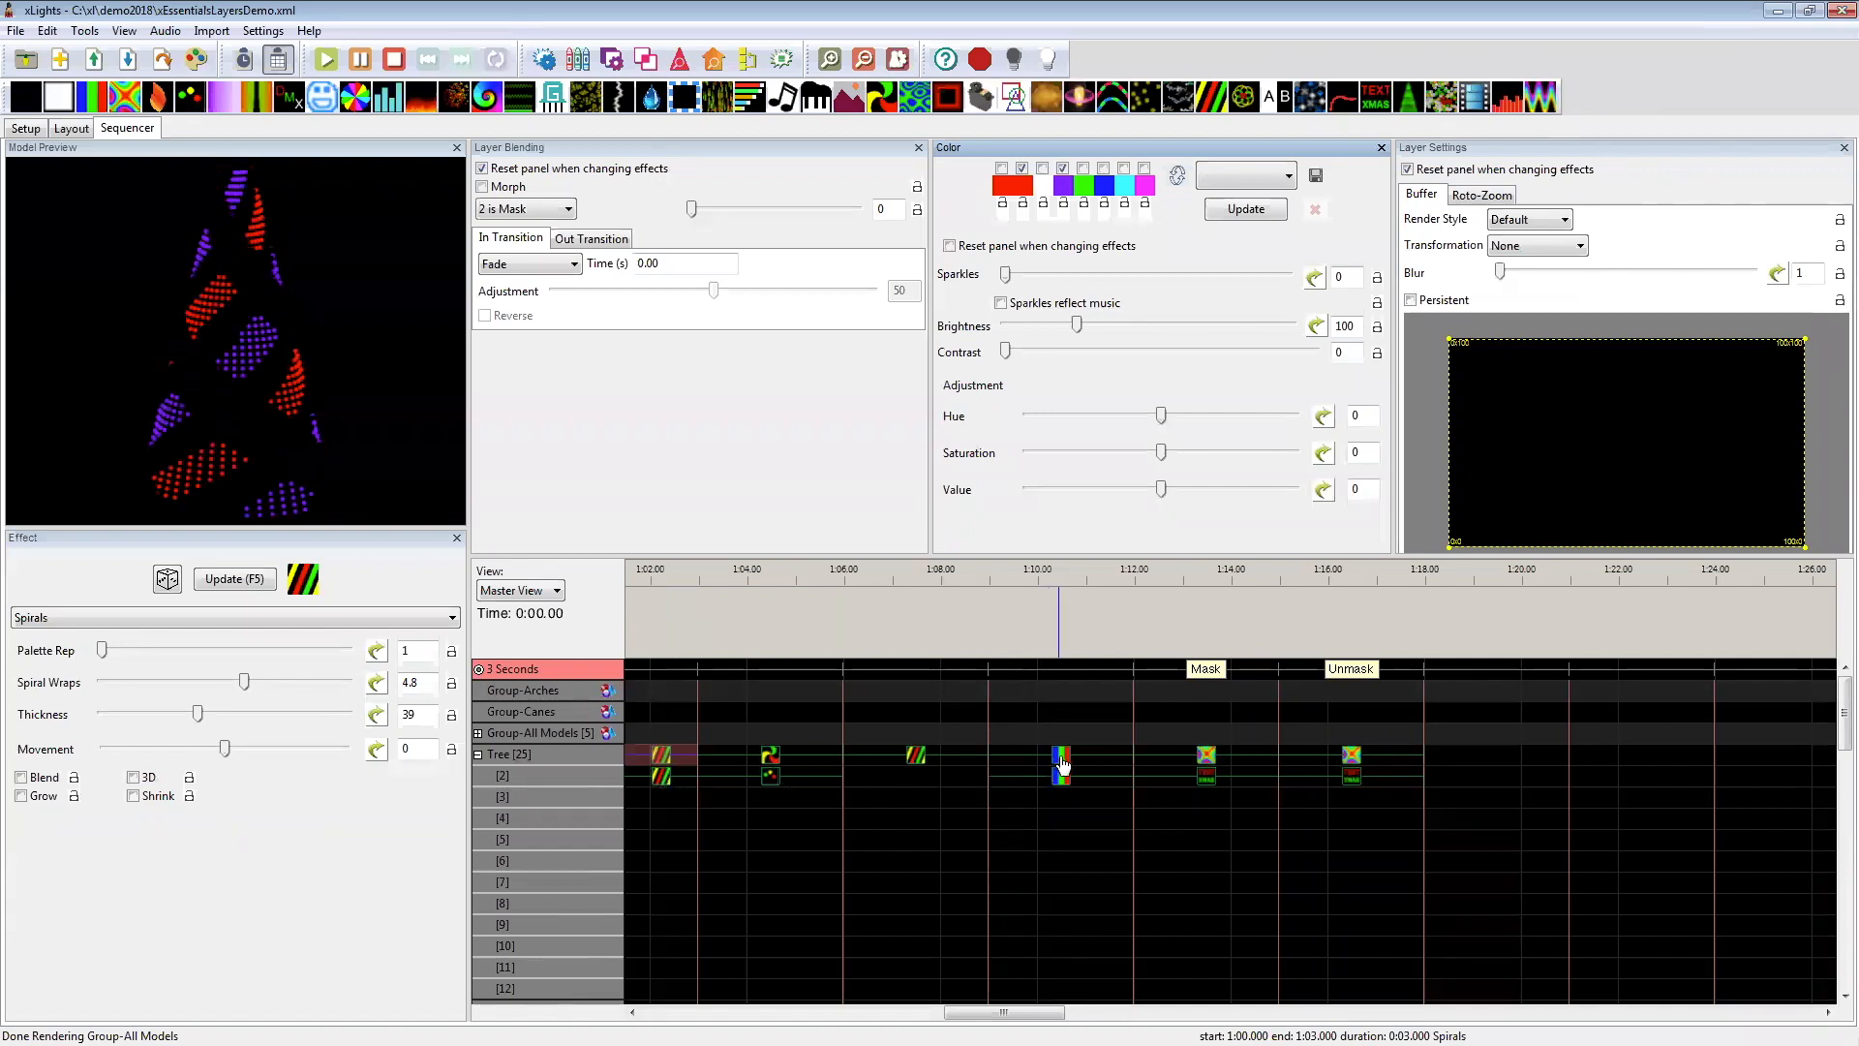
left_click(1062, 777)
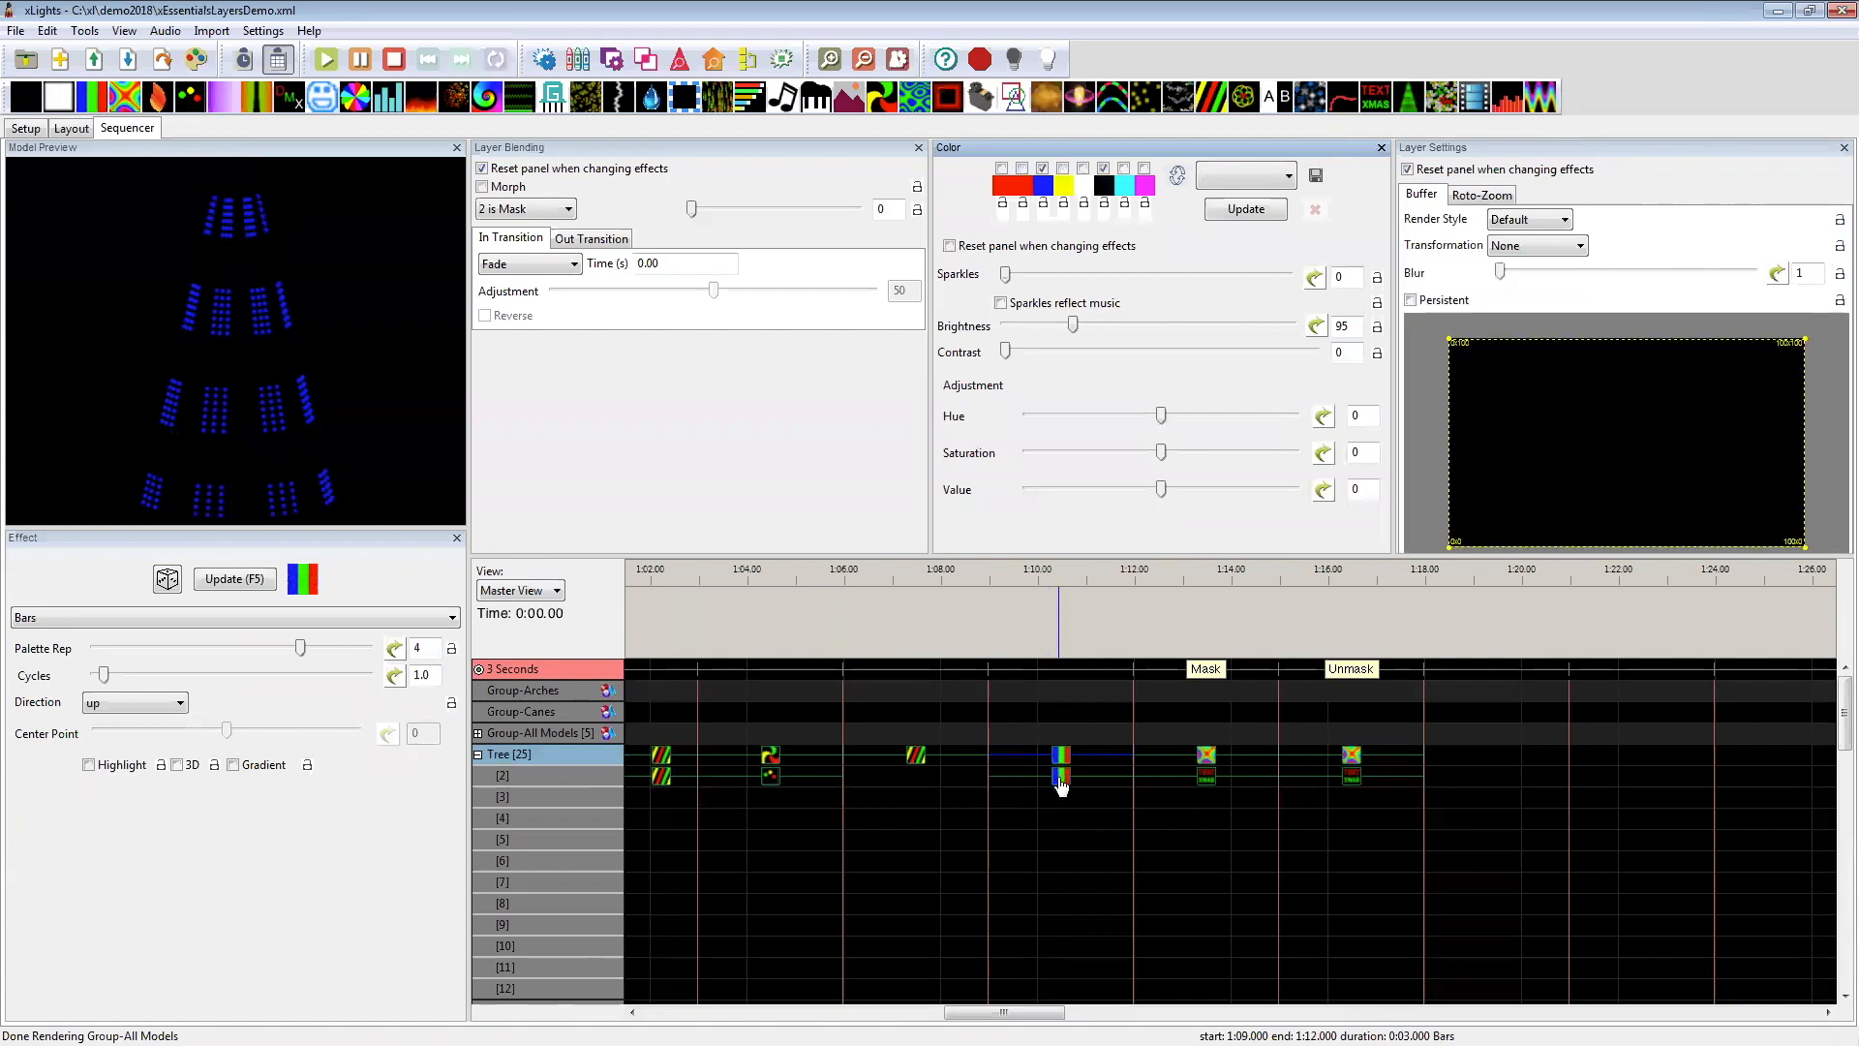
left_click(1061, 779)
left_click(1060, 759)
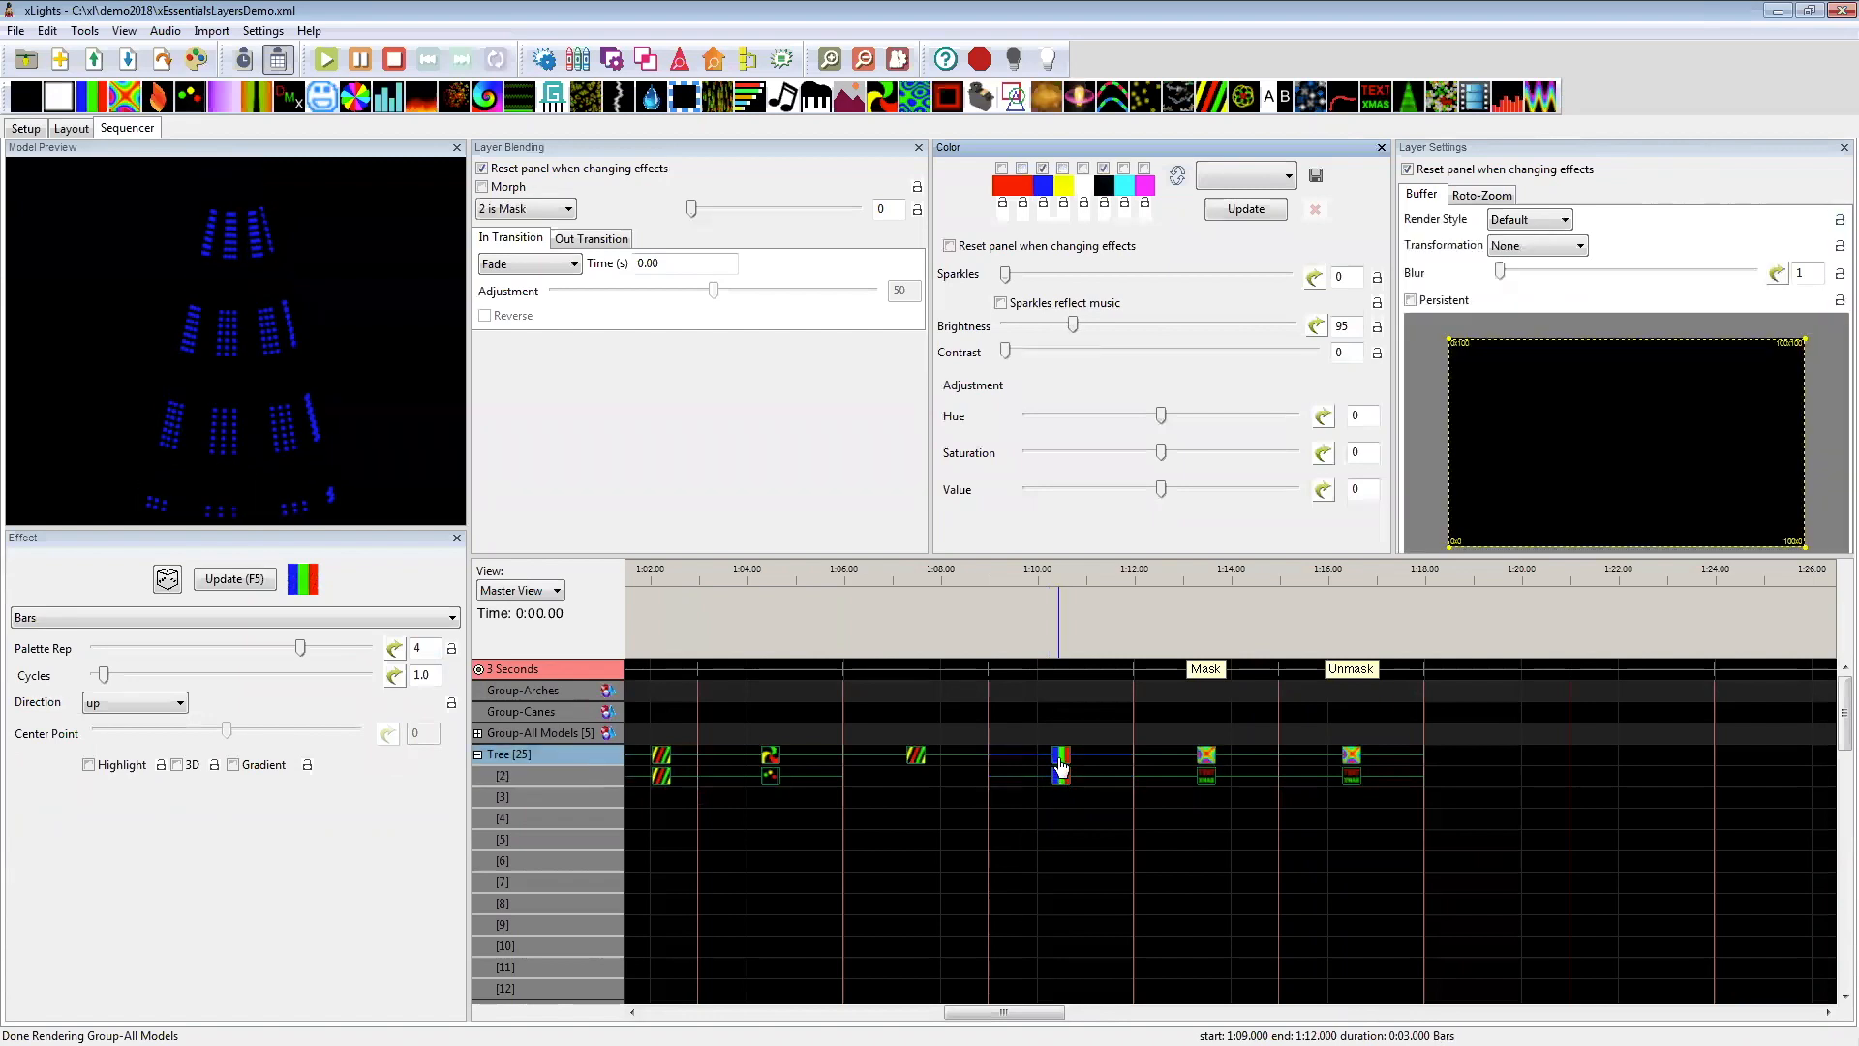
Step: Try different Palette Rep values on the Tree's first-layer Bars effect at 1:09–1:12 and return Palette Rep to 4
left_click(186, 645)
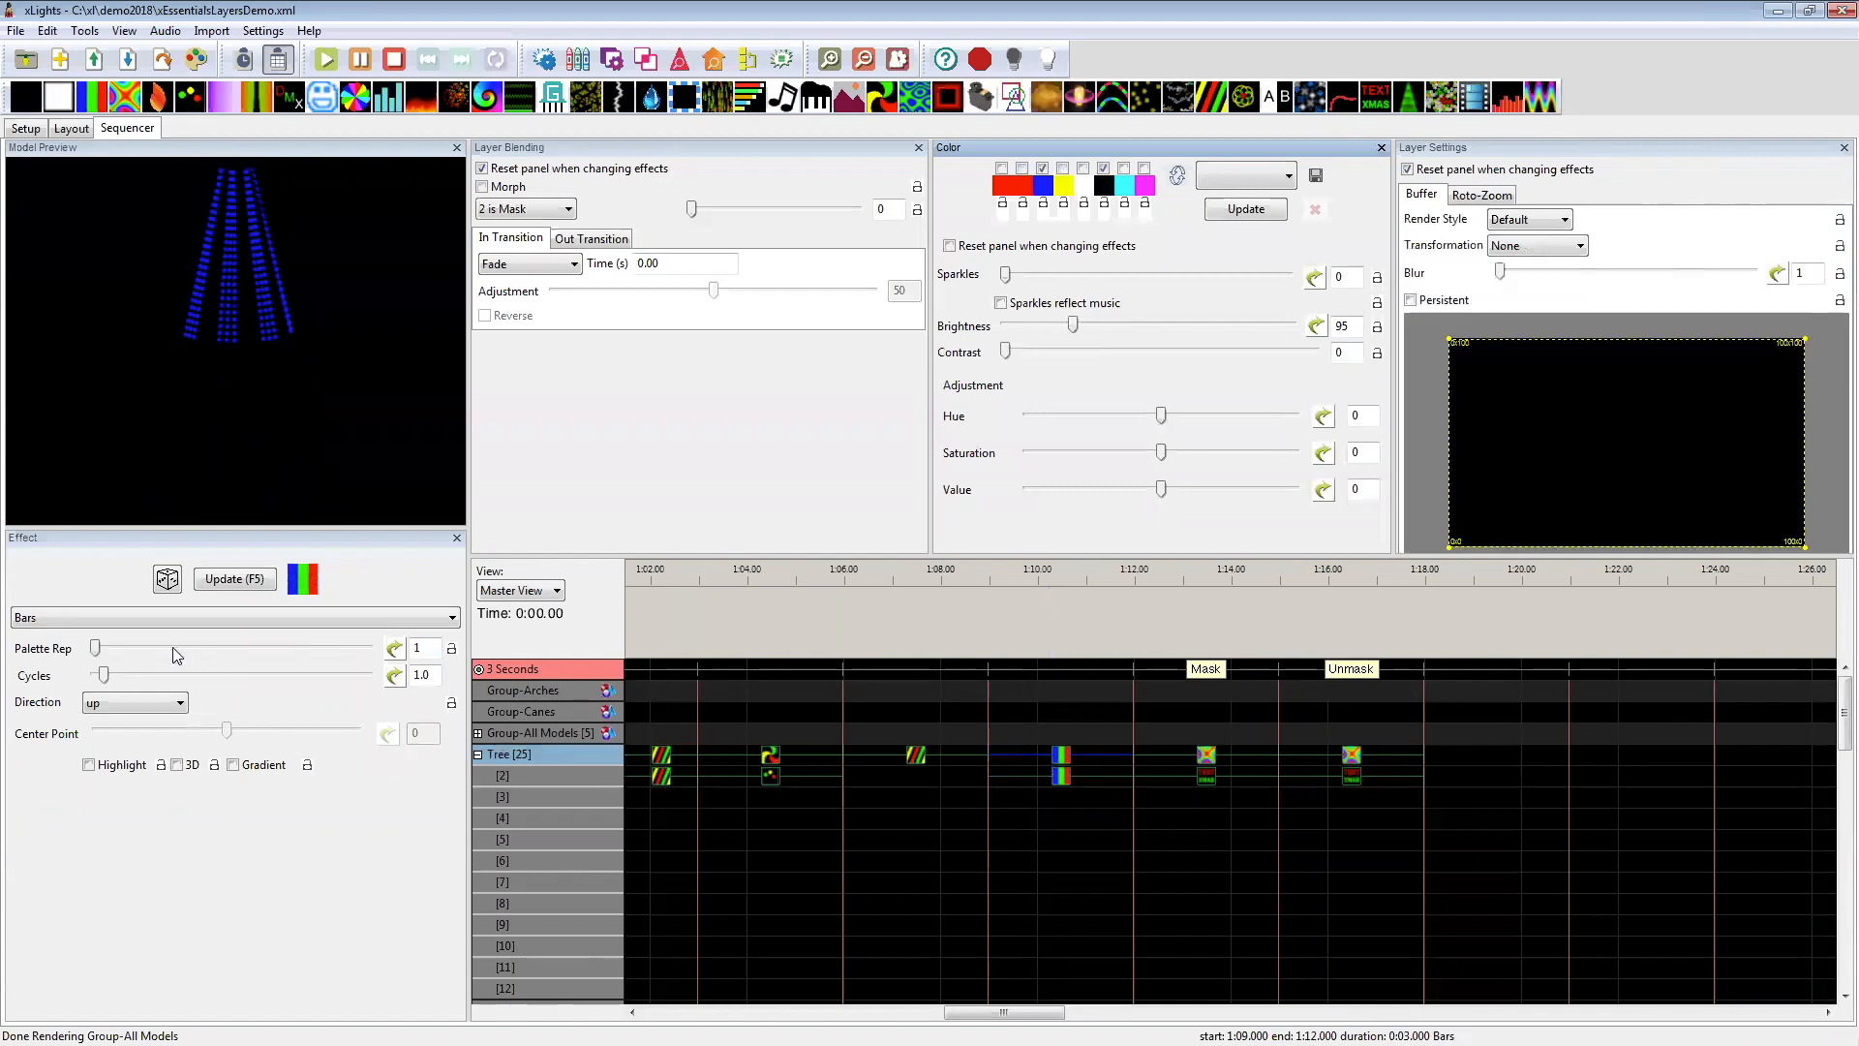
left_click(149, 647)
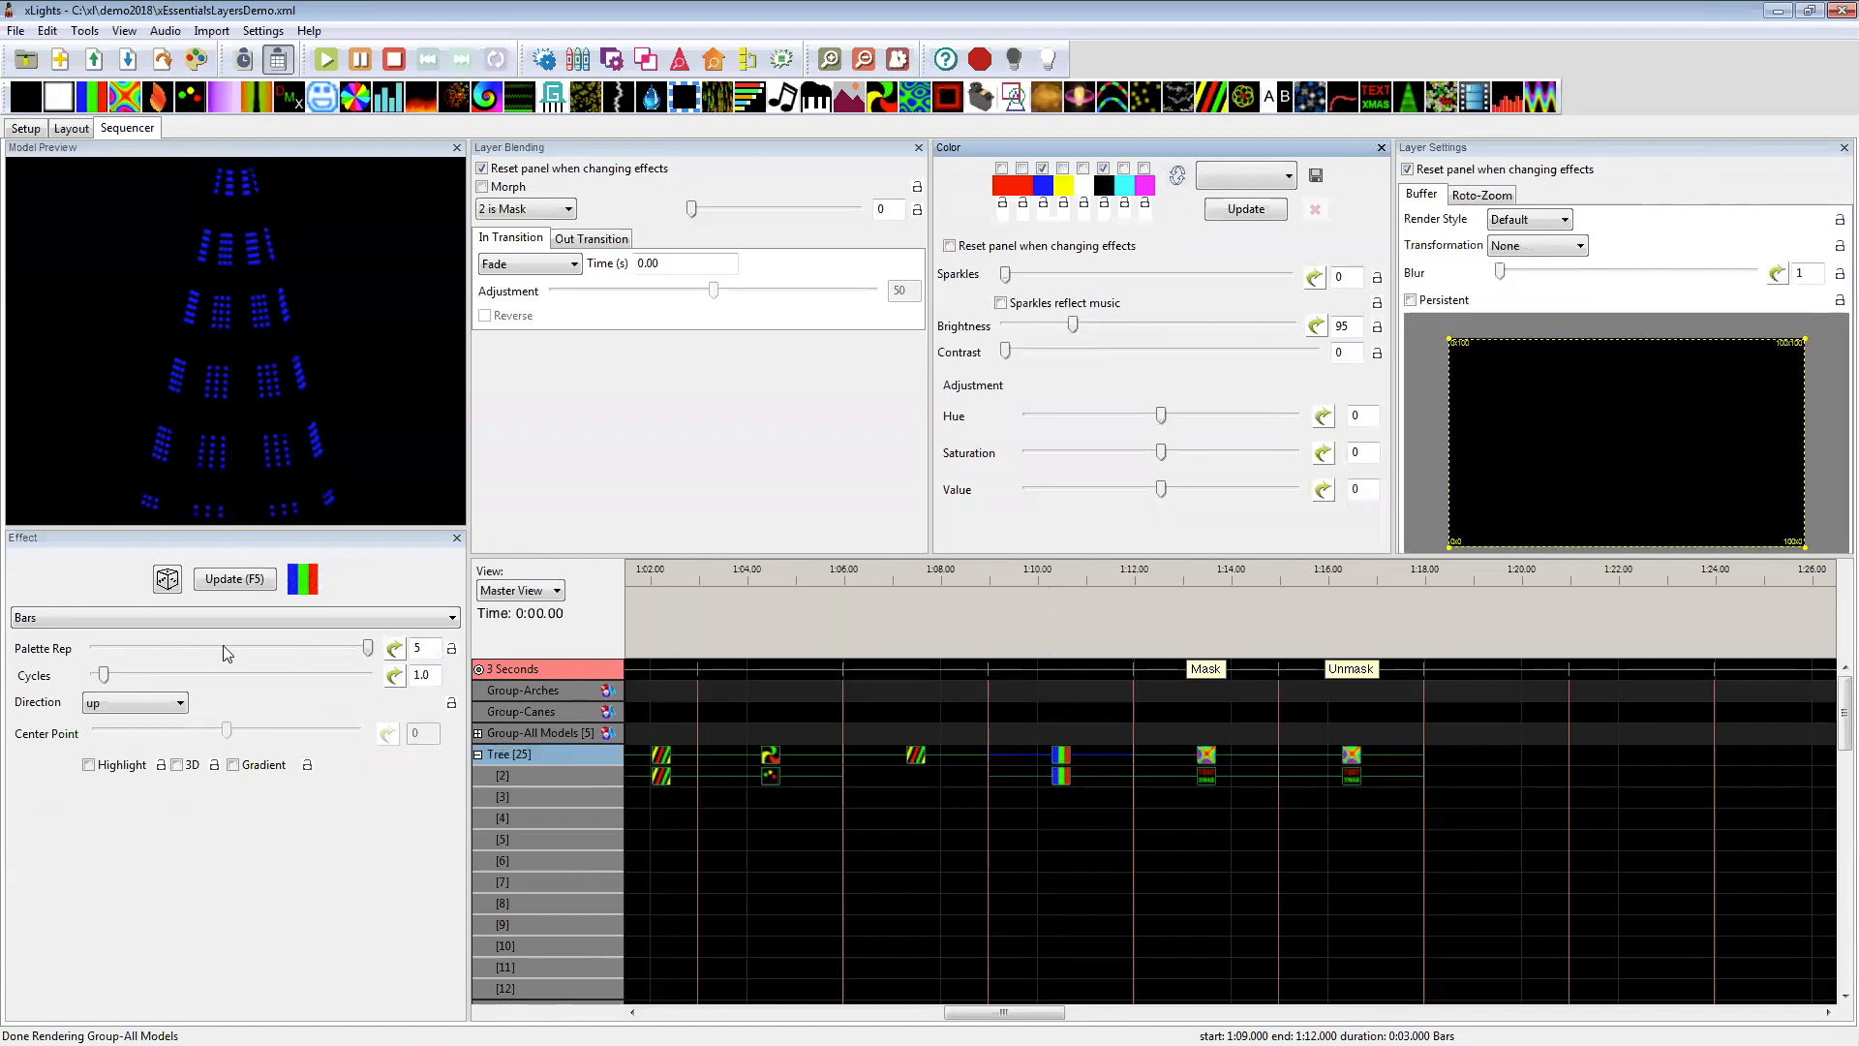
left_click(330, 645)
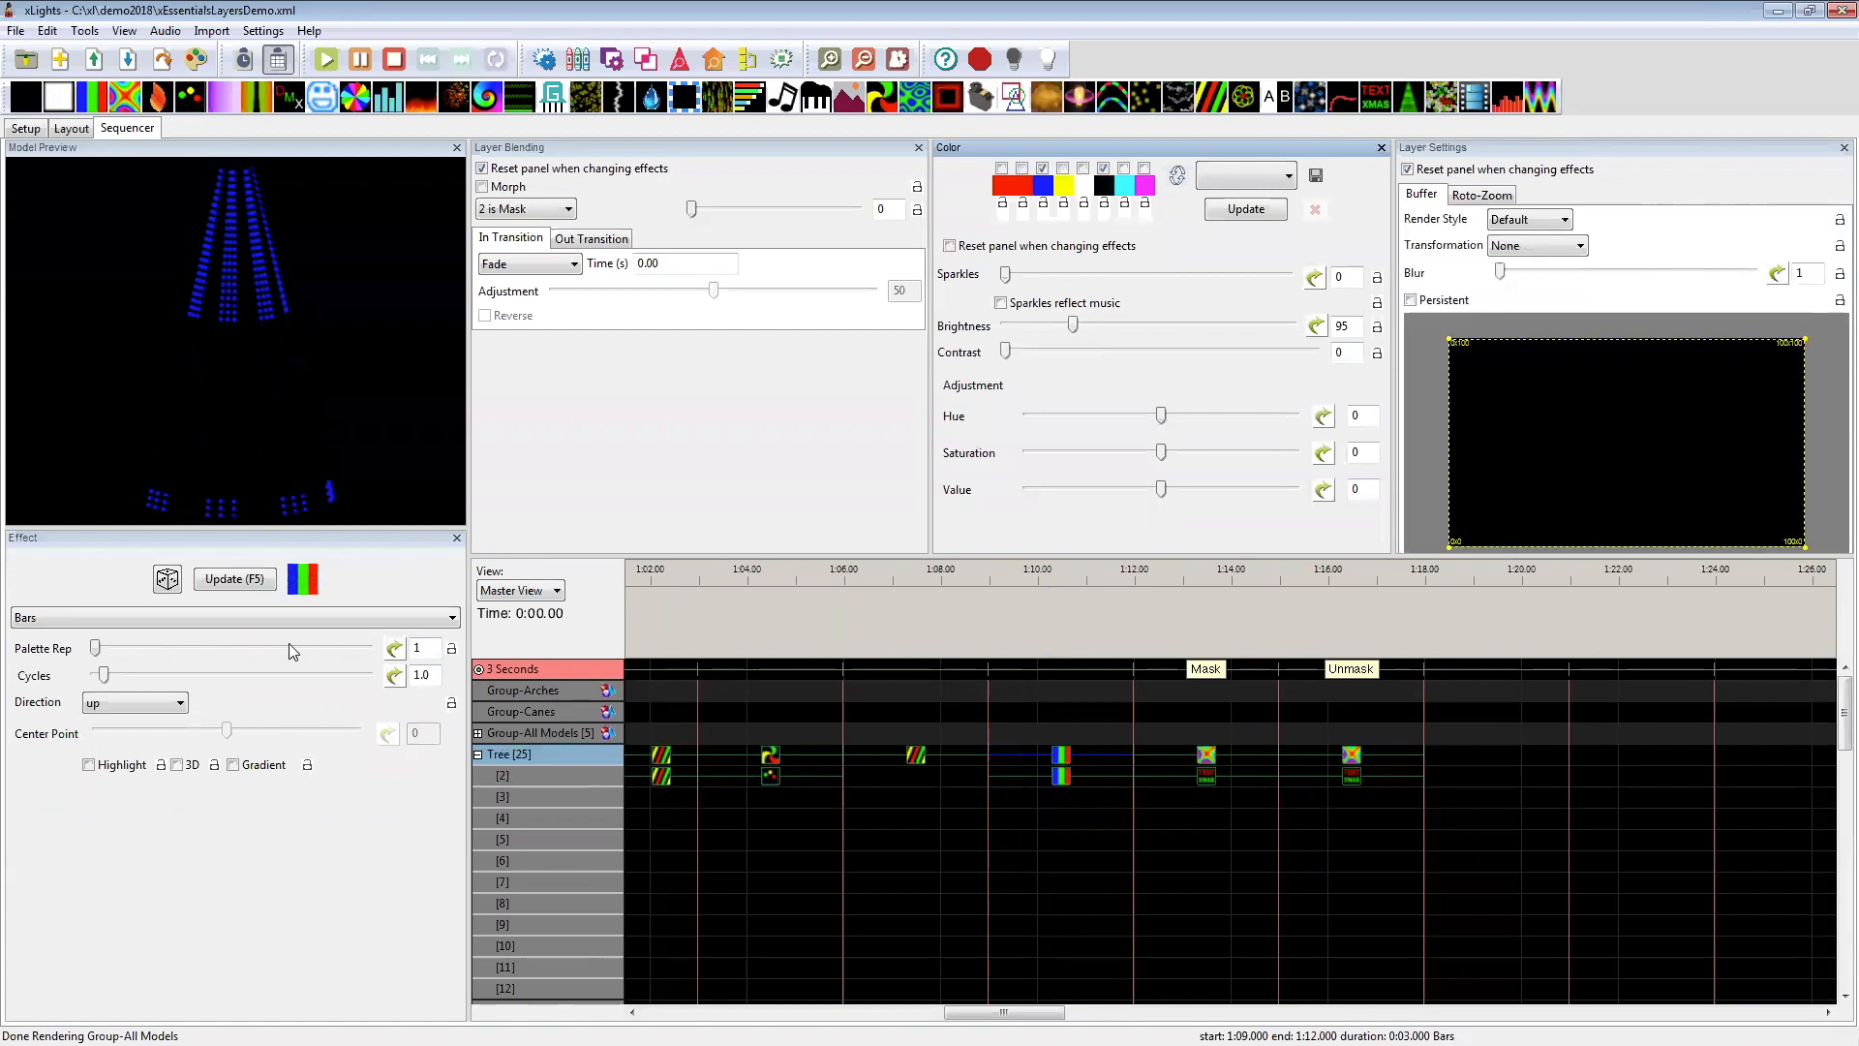
left_click_drag(128, 649, 298, 651)
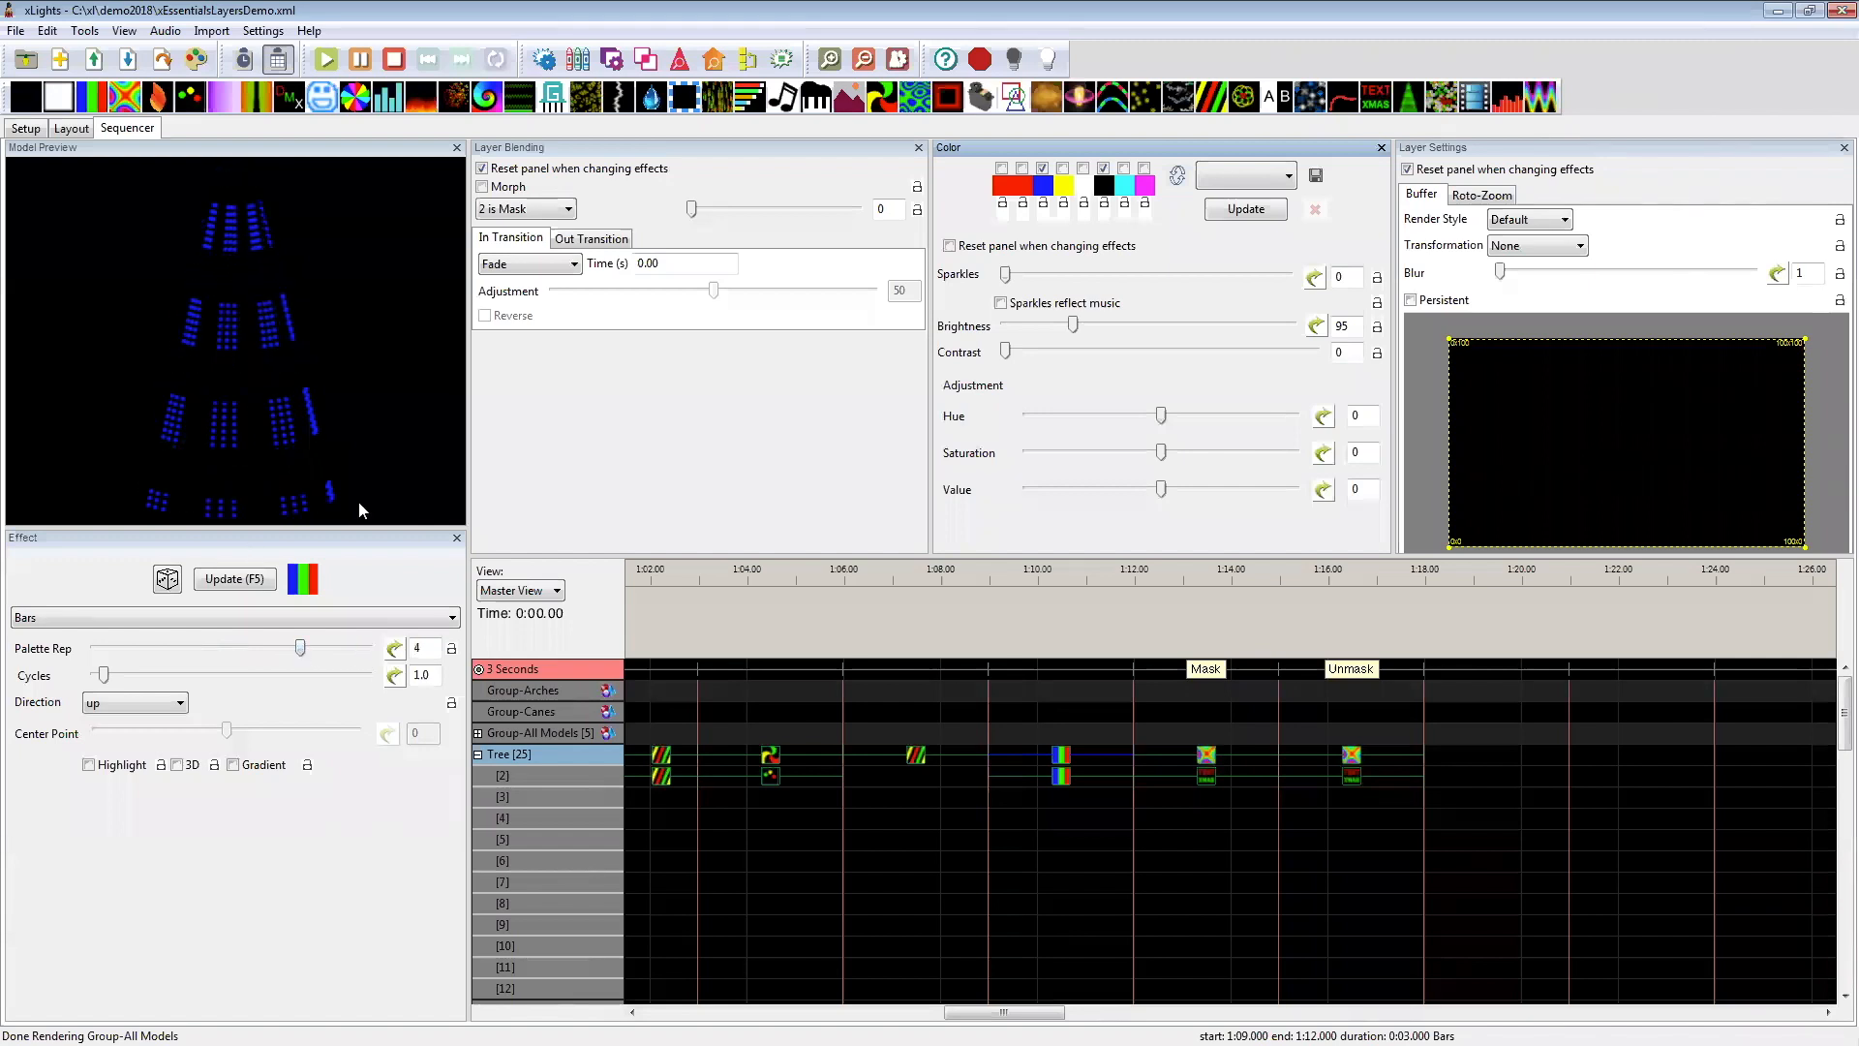
Step: Examine the Tree's layer 2 Text effects under the Mask and Unmask labels
left_click(1212, 776)
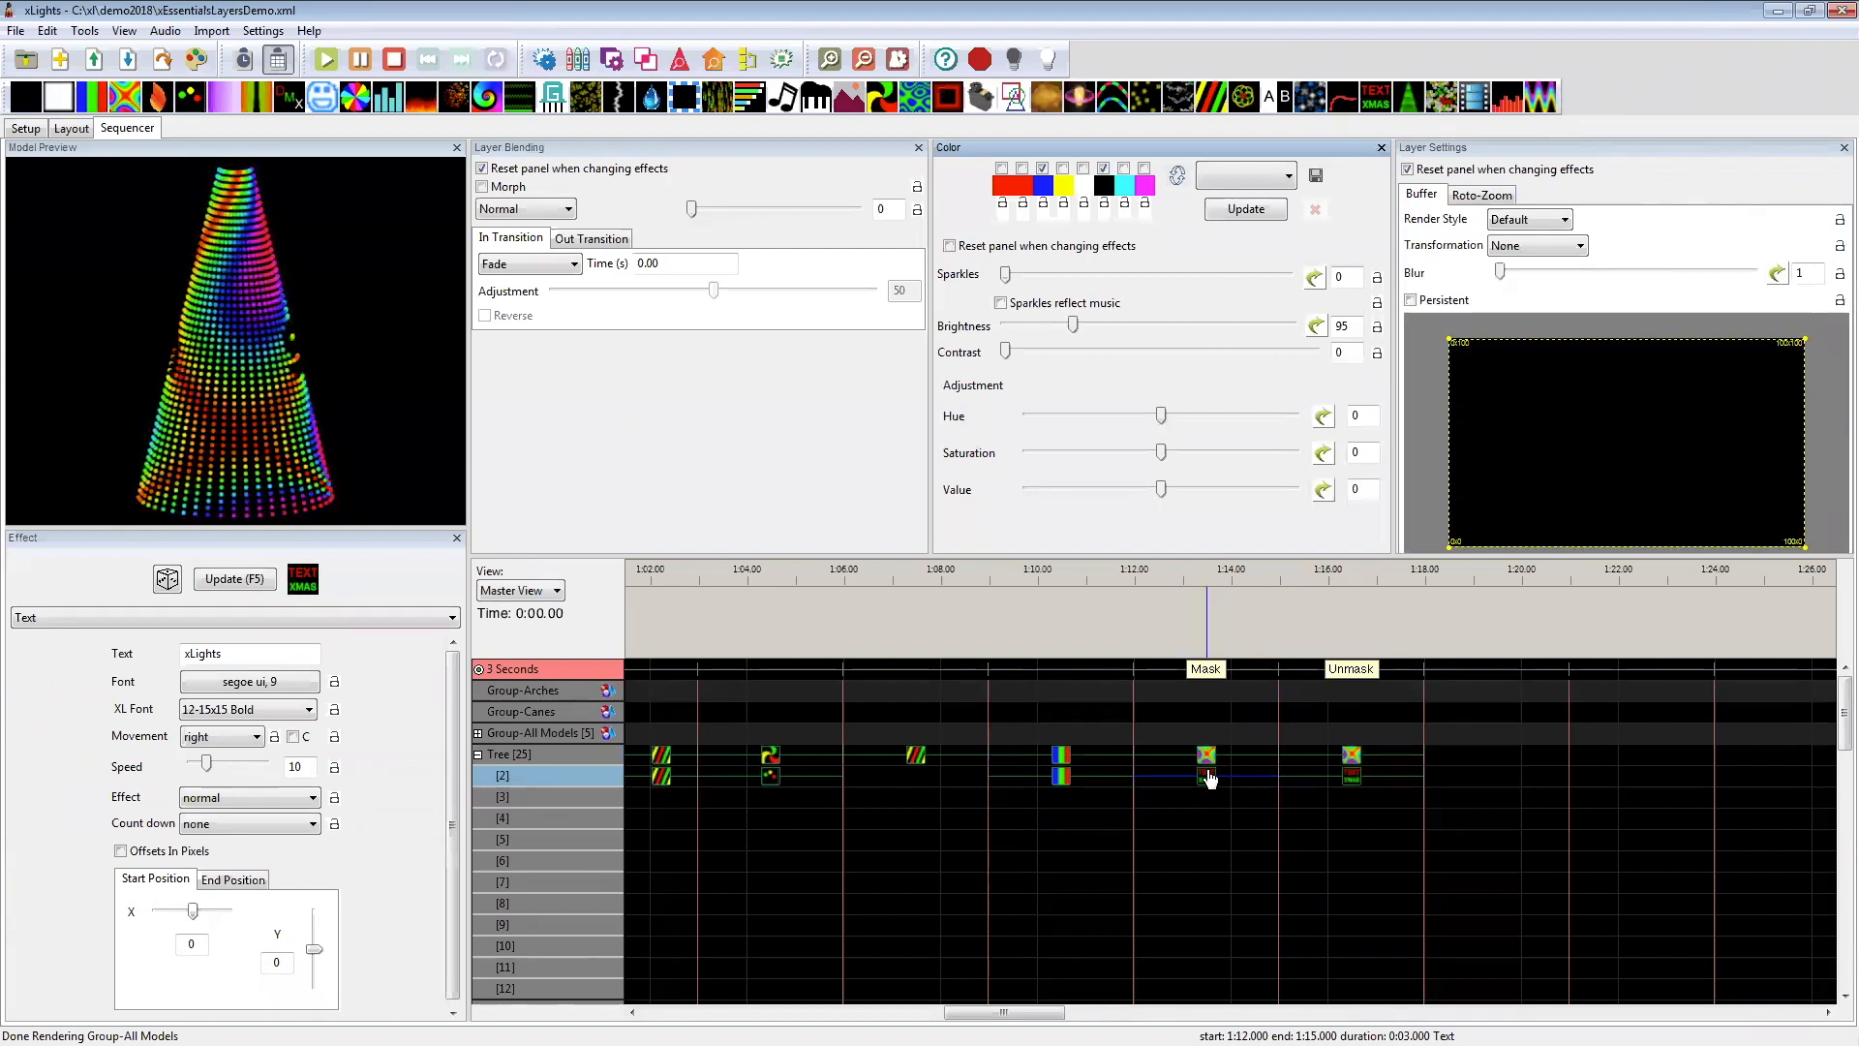
left_click(1353, 780)
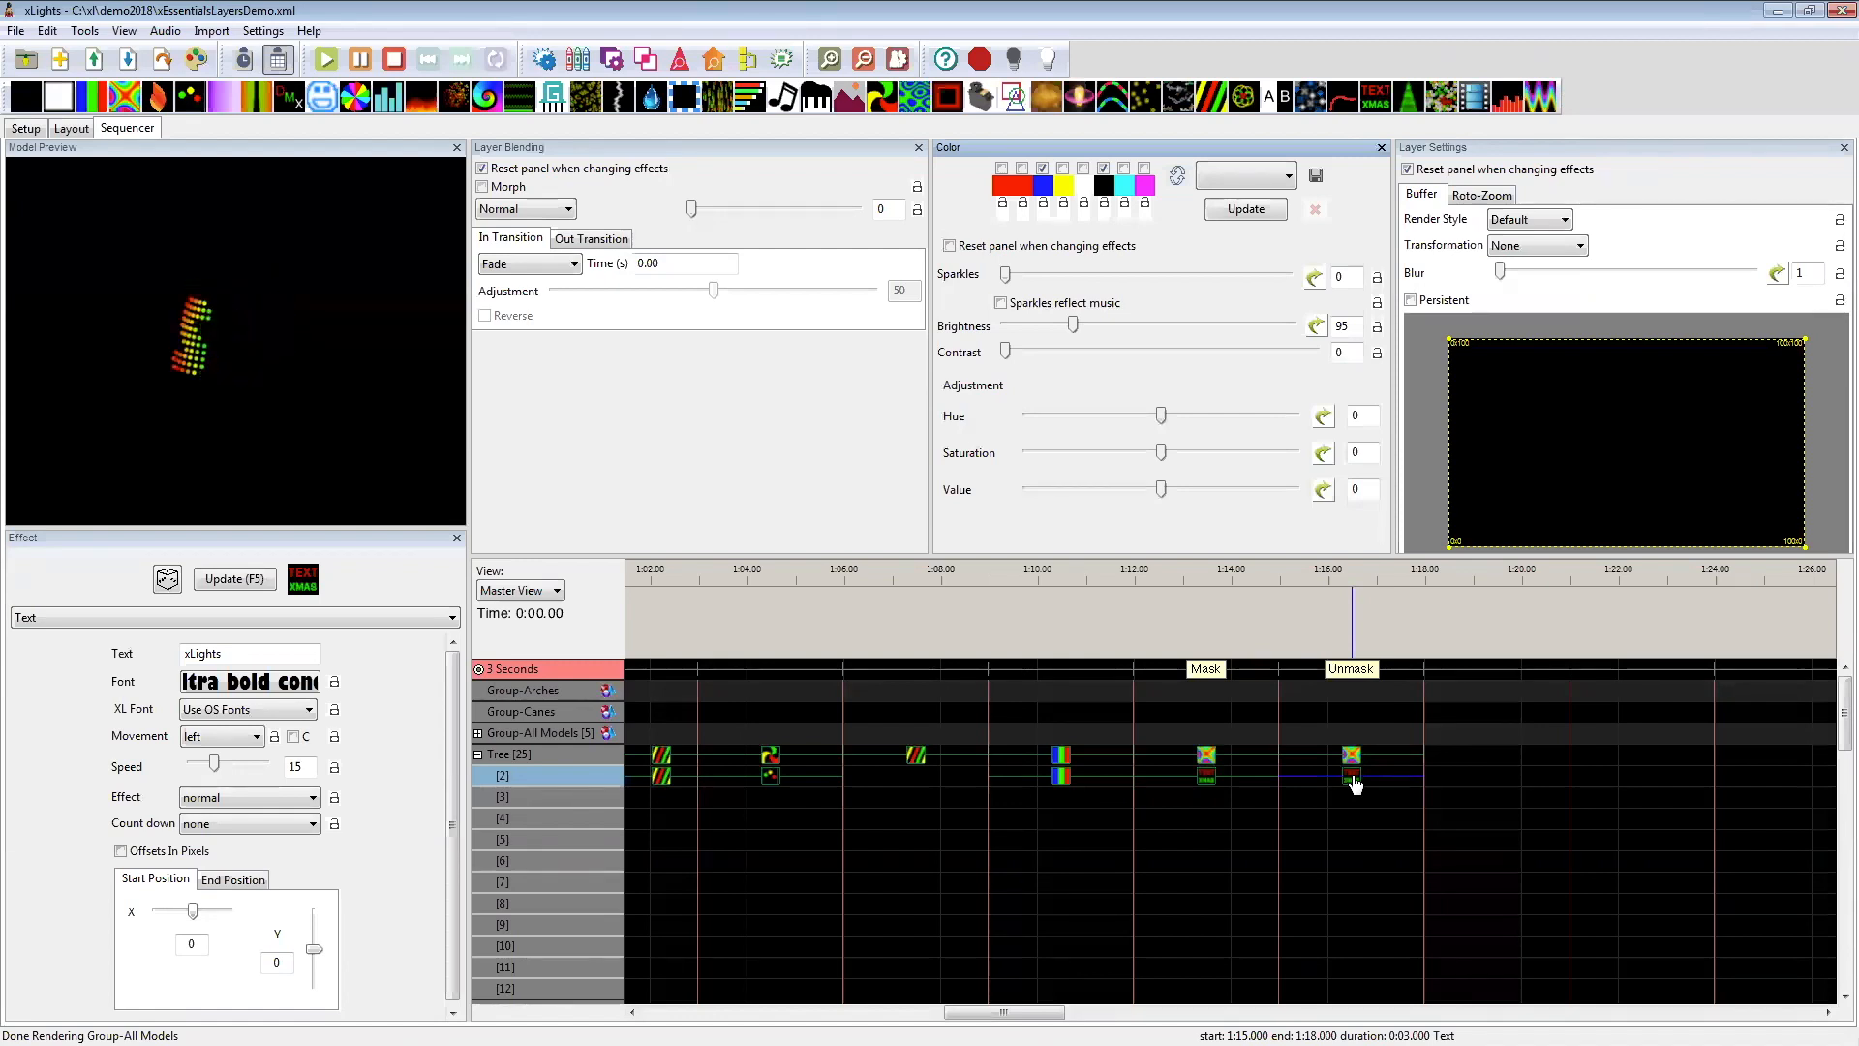
mouse_move(1004, 1013)
left_mouse_down()
mouse_move(1023, 1012)
mouse_move(999, 1013)
left_mouse_up()
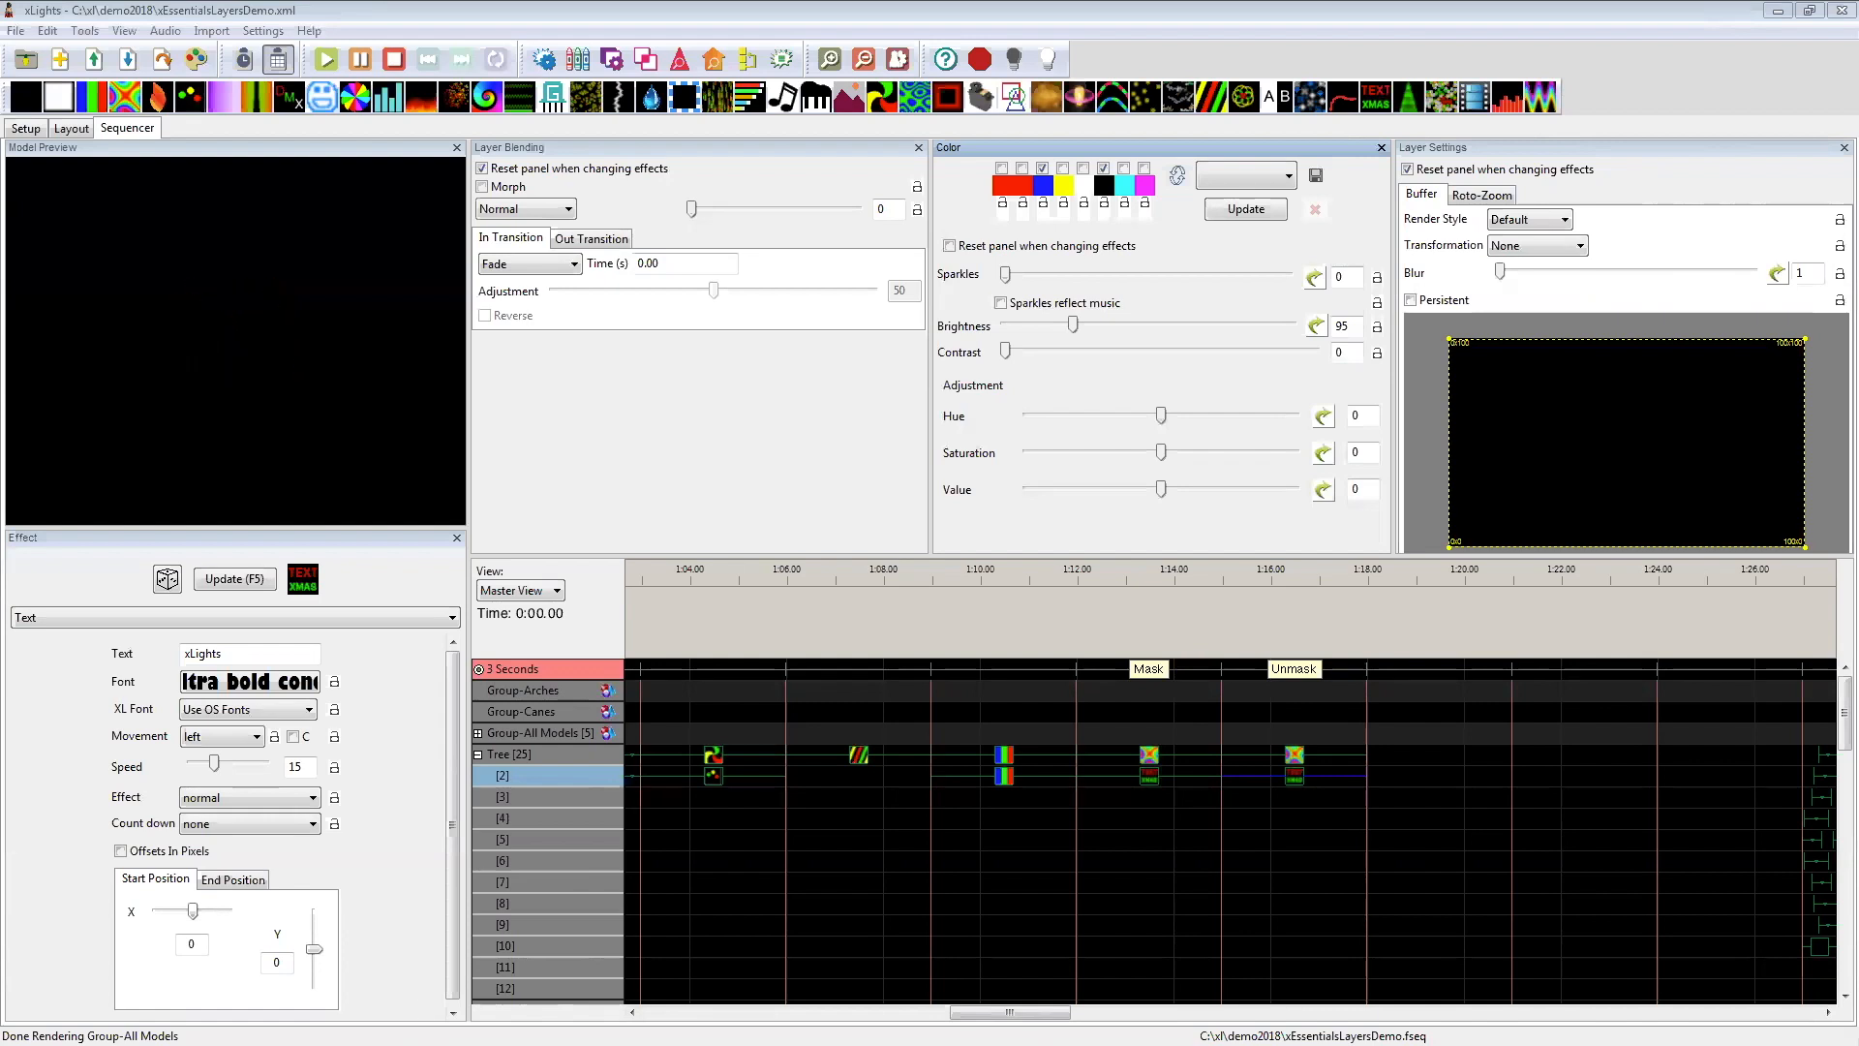
Step: Enlarge the sequencer grid and preview the Tree's layer 10 Off effects at 1:27–1:30 and 1:30–1:36
left_click_drag(974, 1013, 1061, 997)
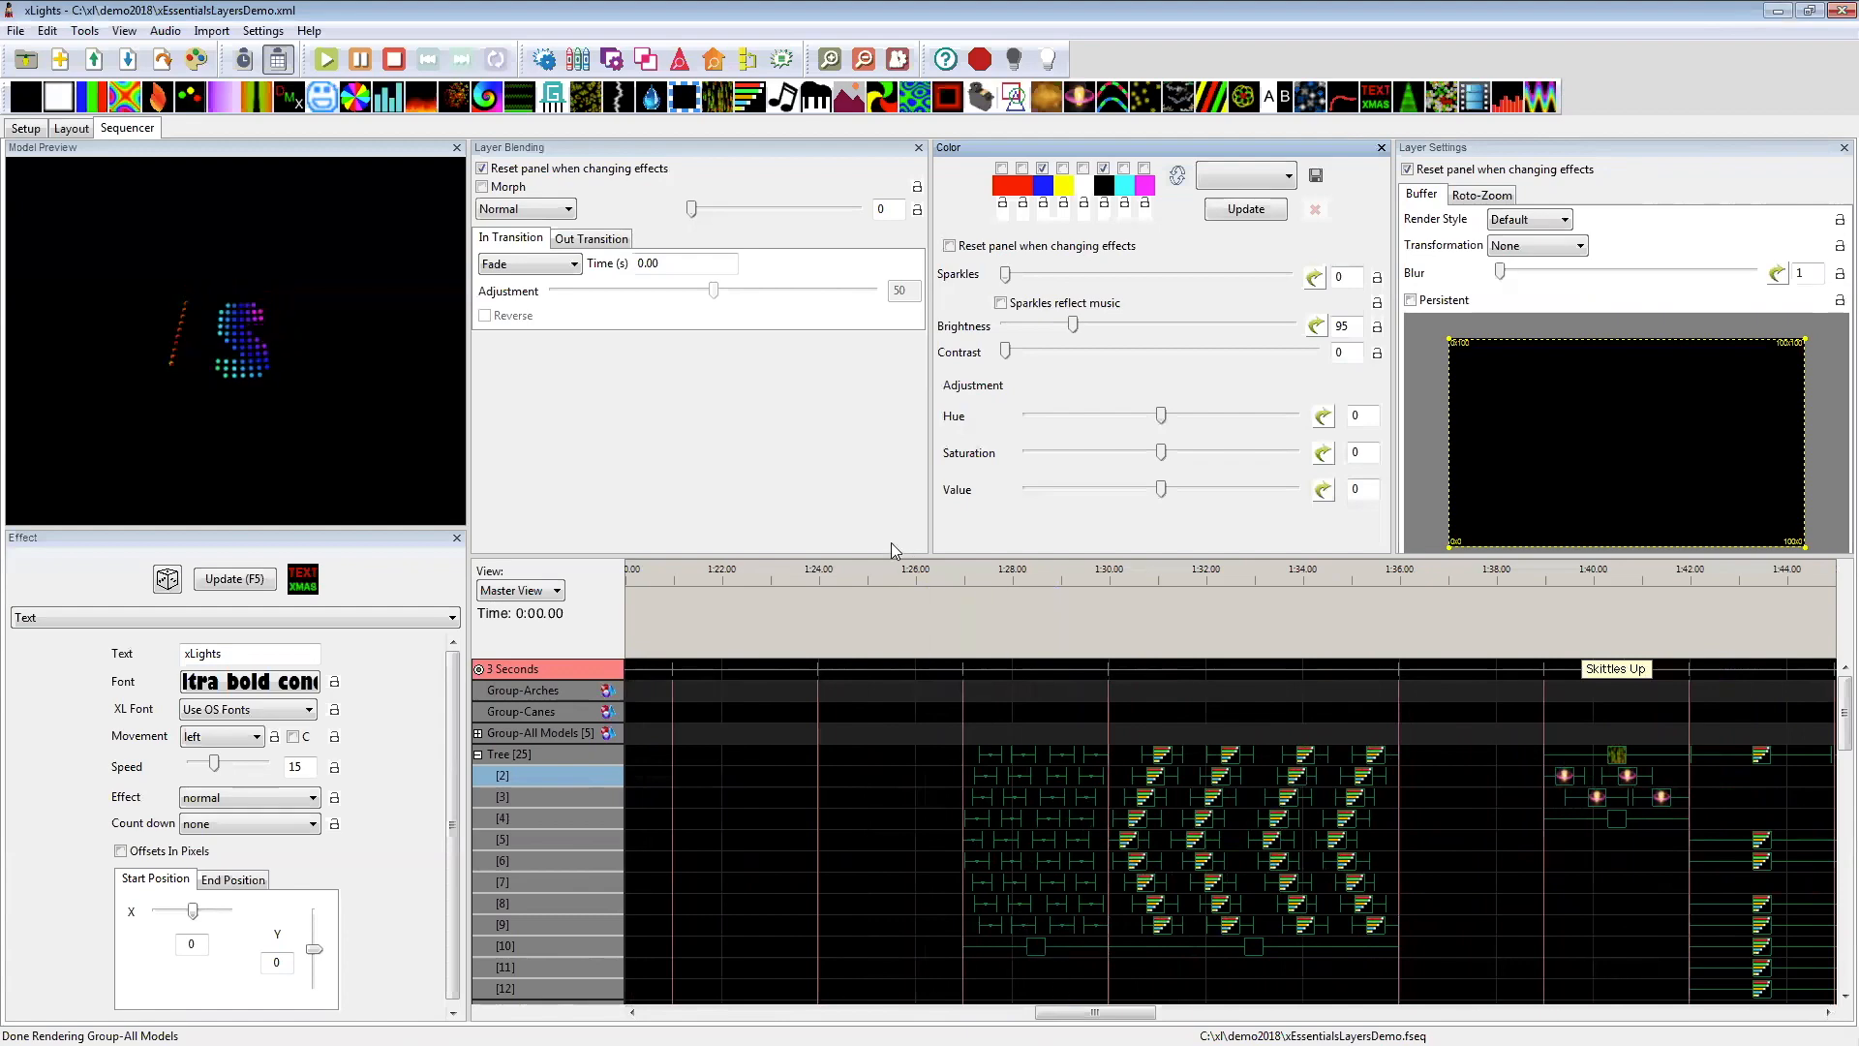
left_click_drag(889, 550, 890, 434)
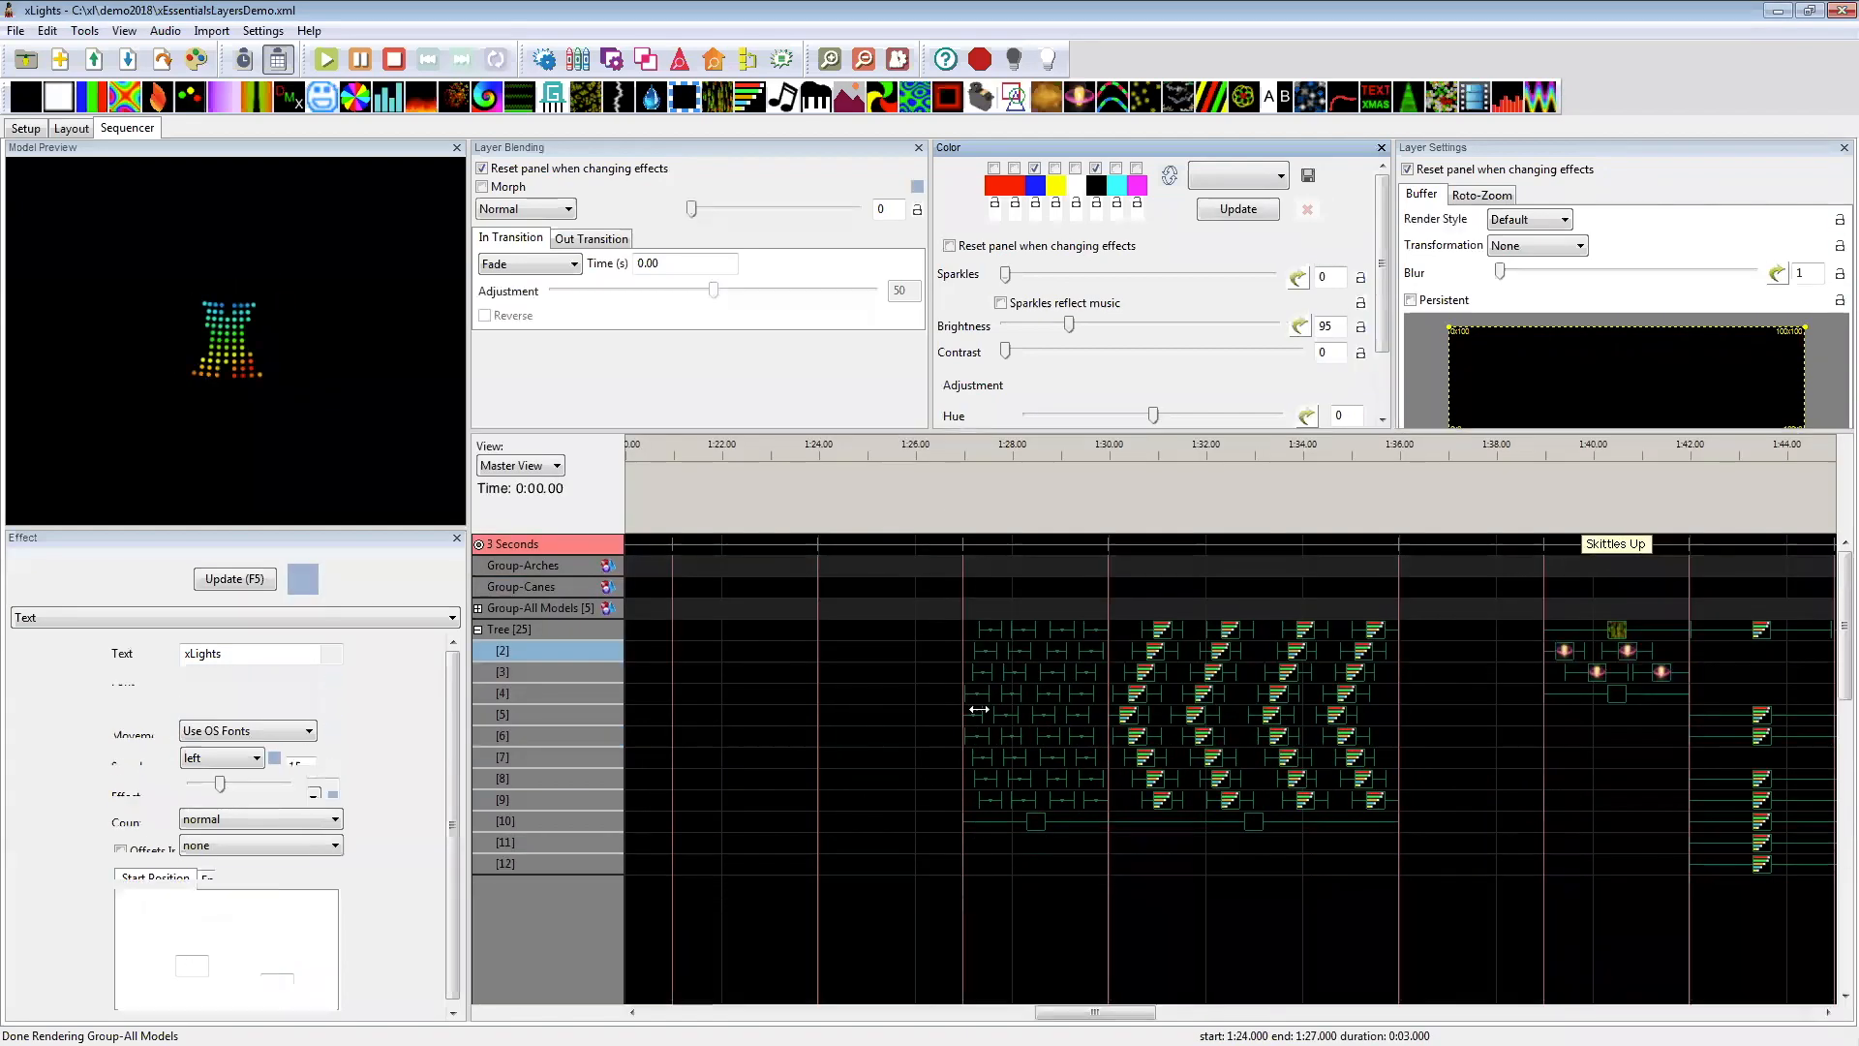
left_click(1036, 825)
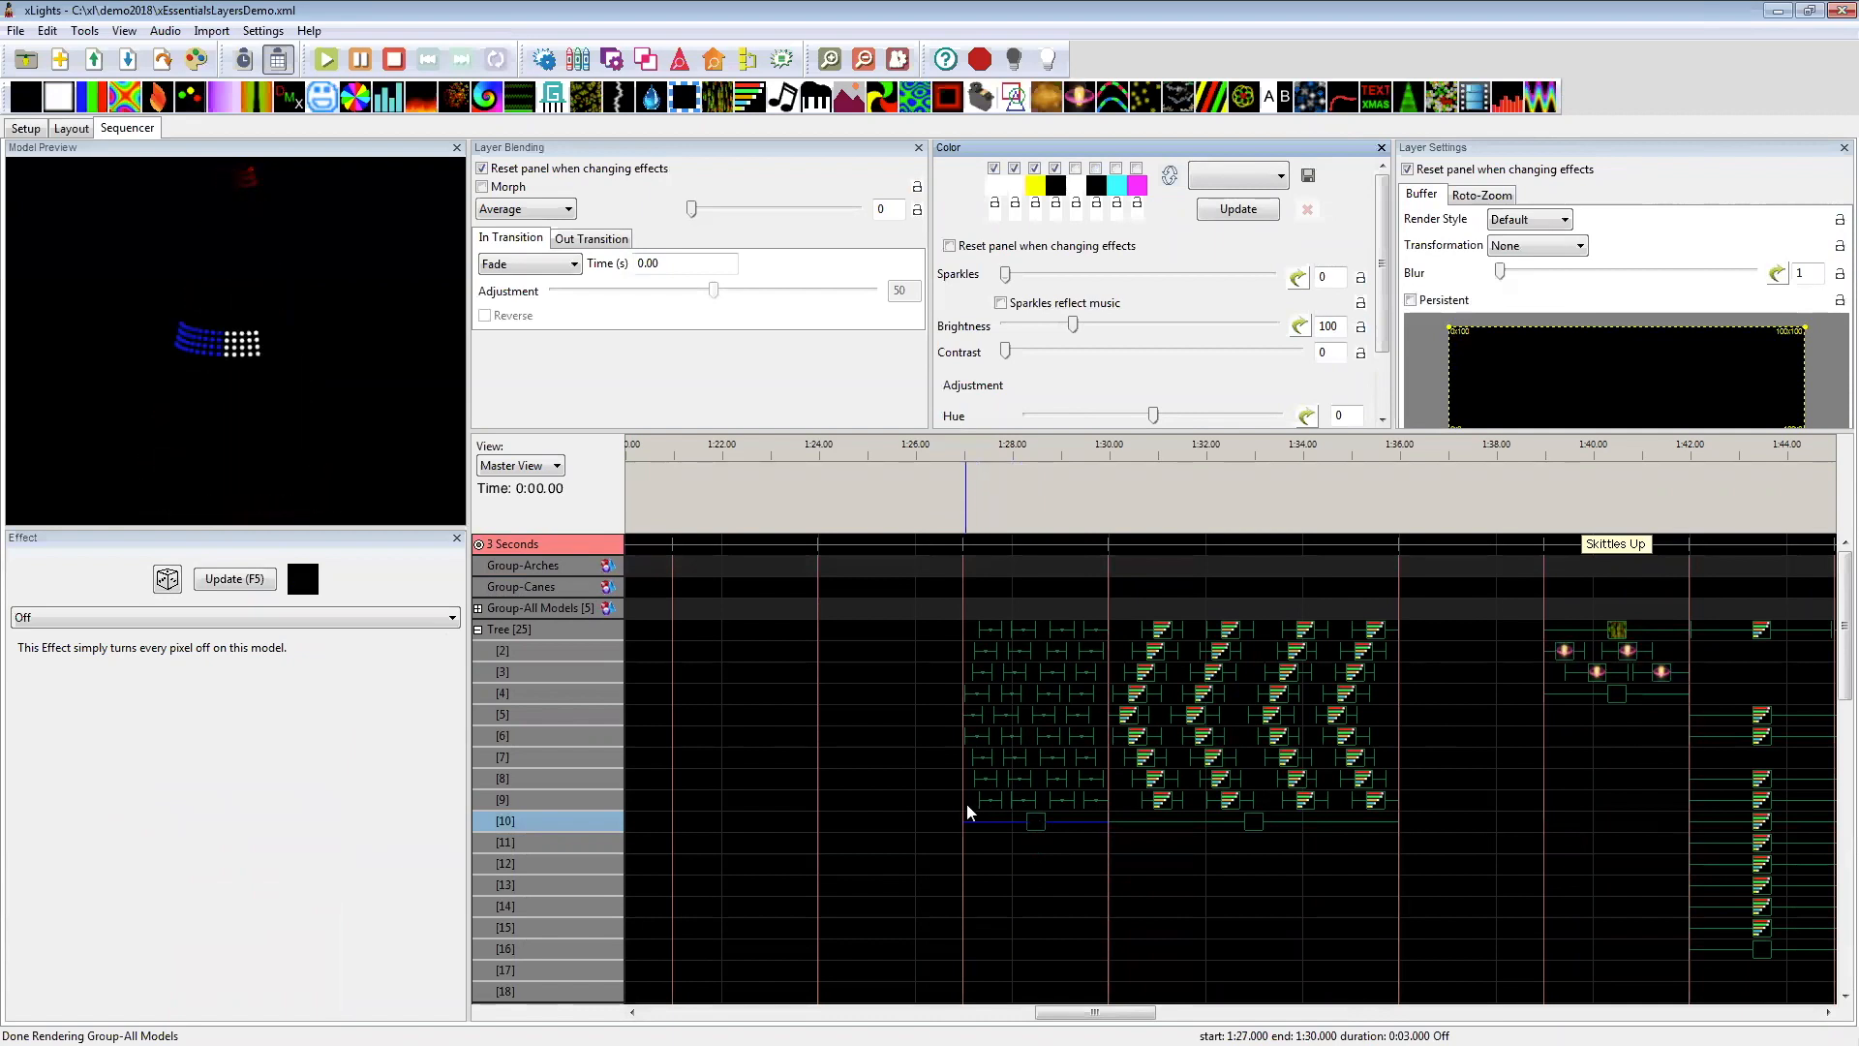
left_click(915, 810)
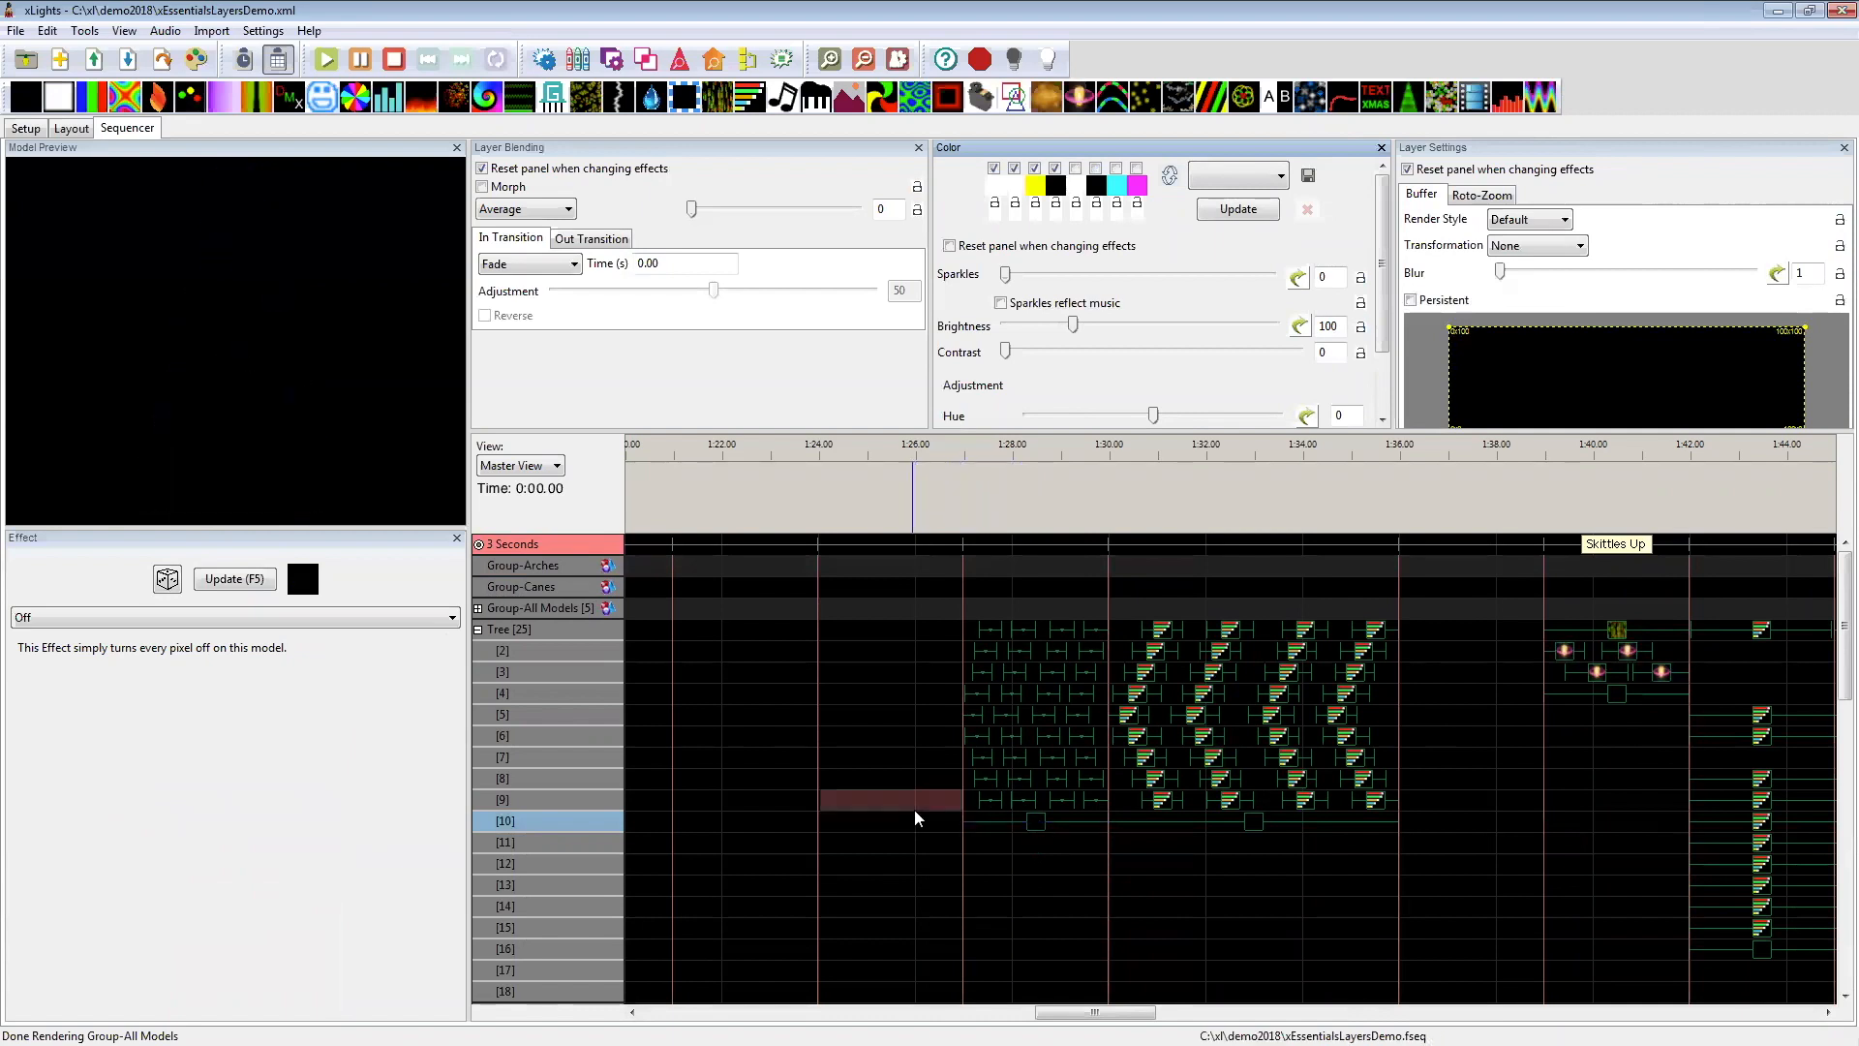
left_click(1043, 825)
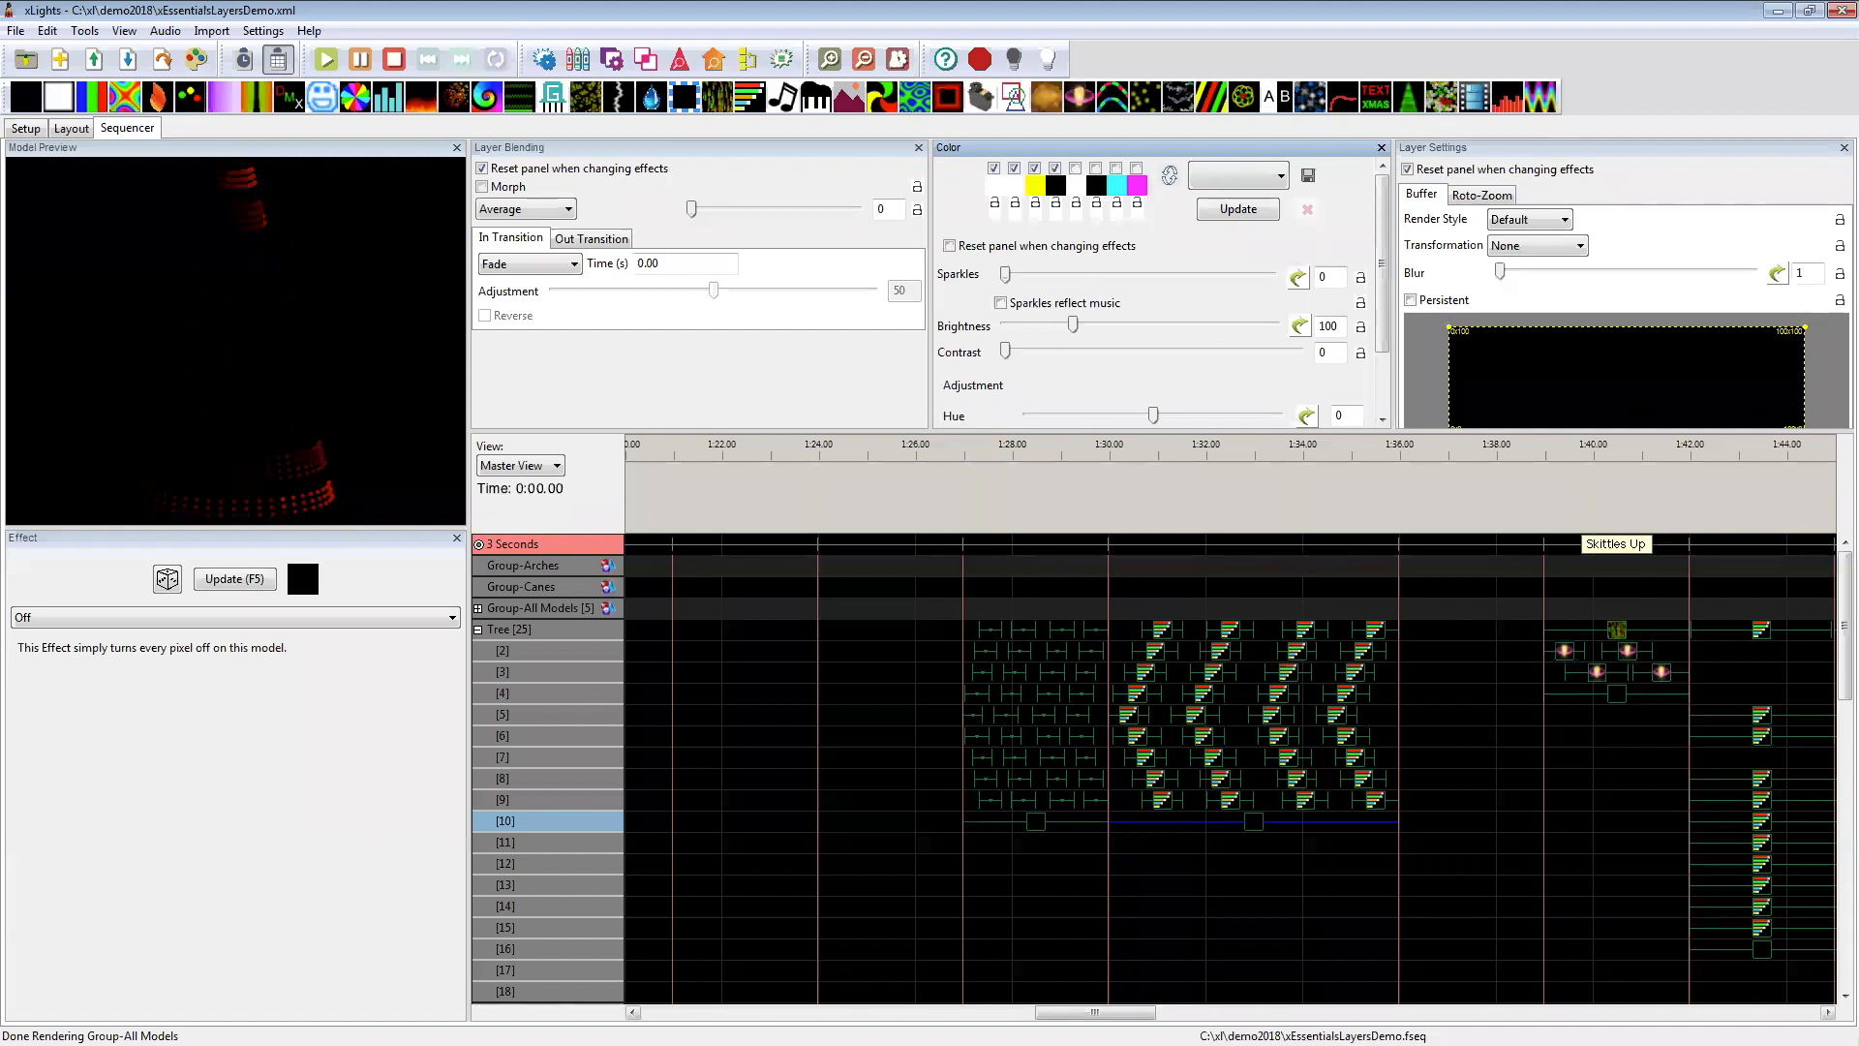
Step: Examine the Off and Shockwave effects under the Skittles Up label and the Tree's layer 16 Off effects between 1:42 and 1:48
left_click_drag(1055, 1012, 1118, 1010)
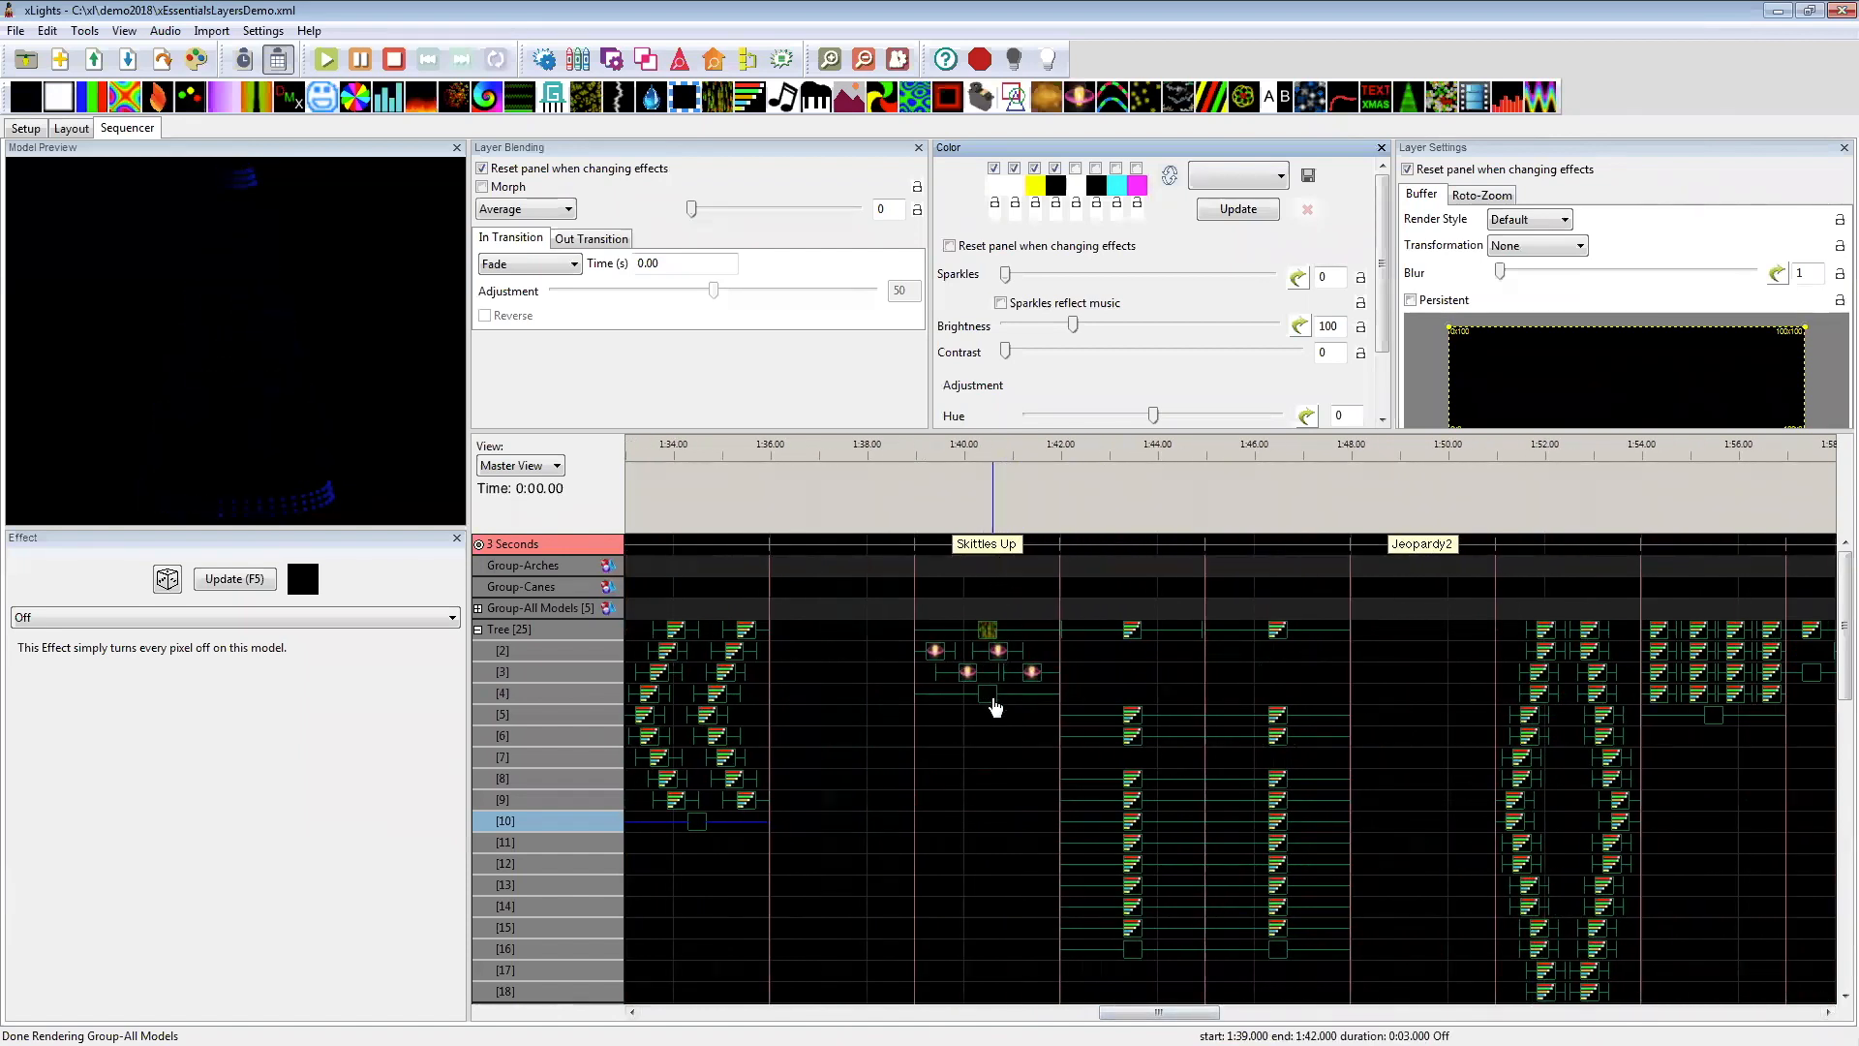
left_click(992, 695)
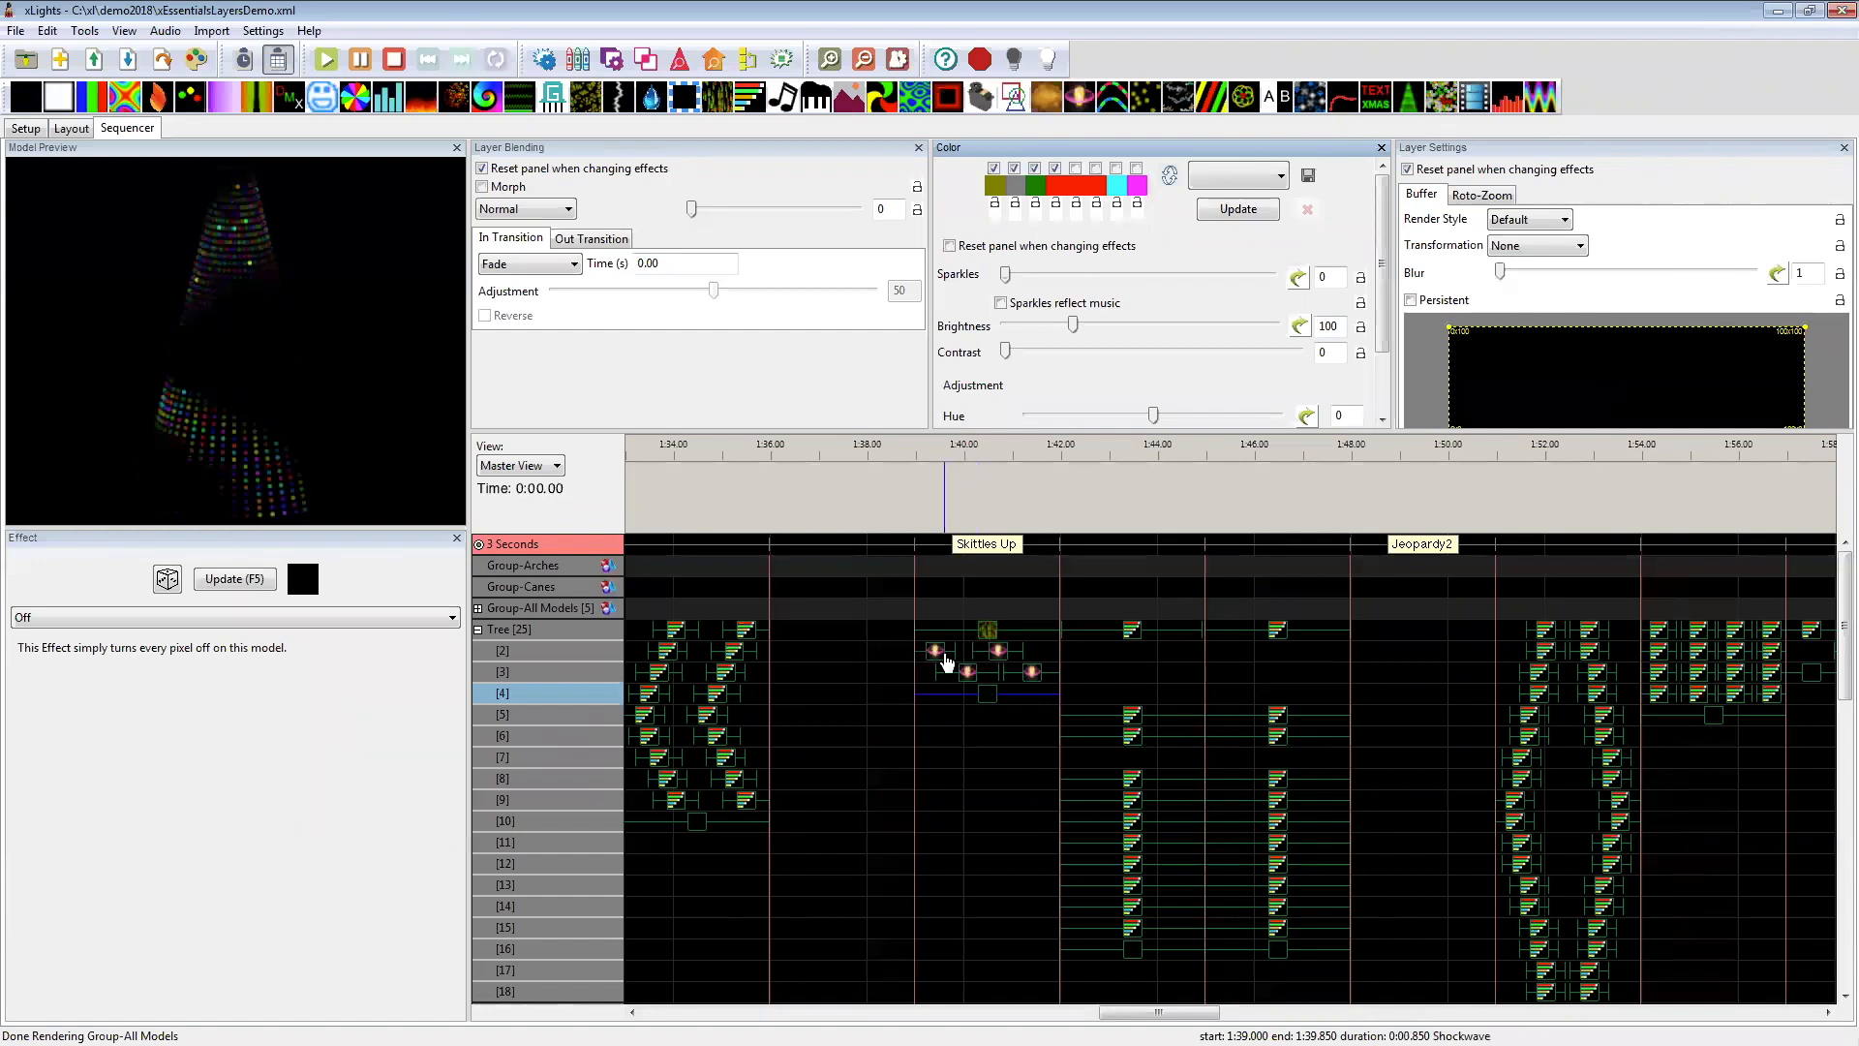
left_click(936, 651)
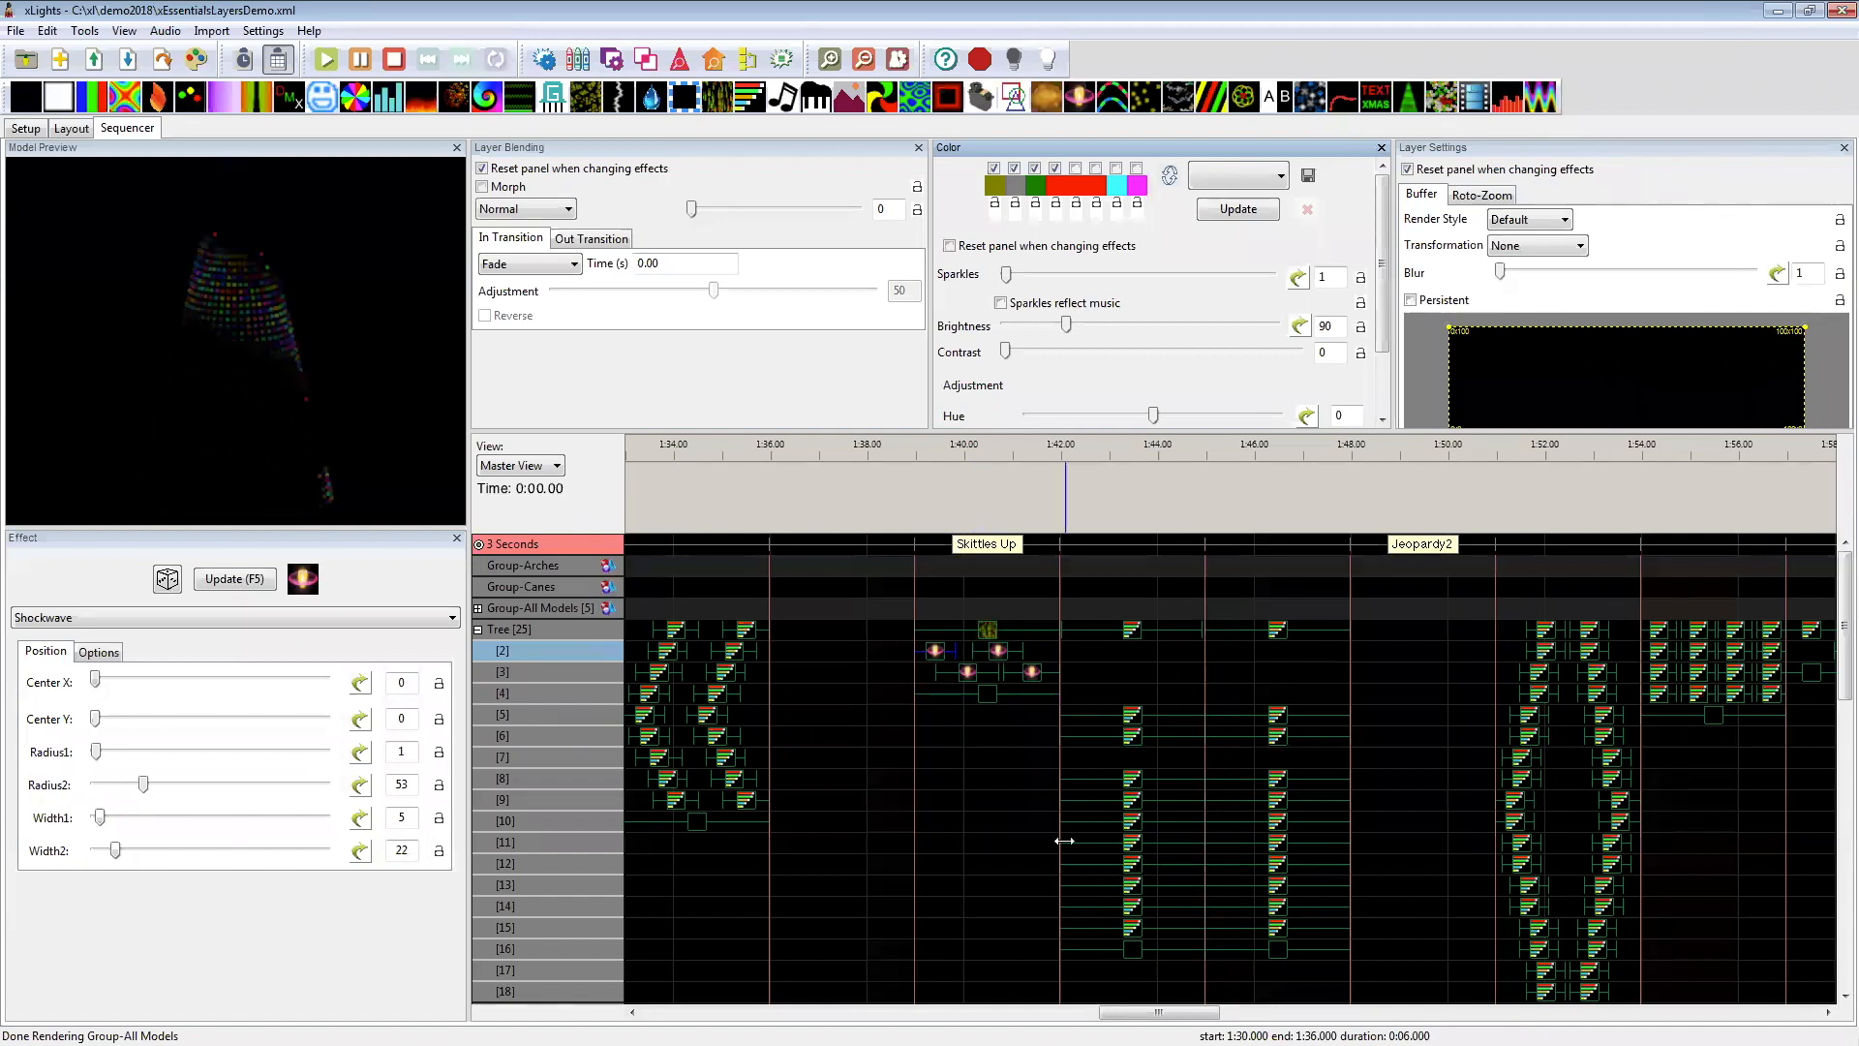
left_click(1135, 949)
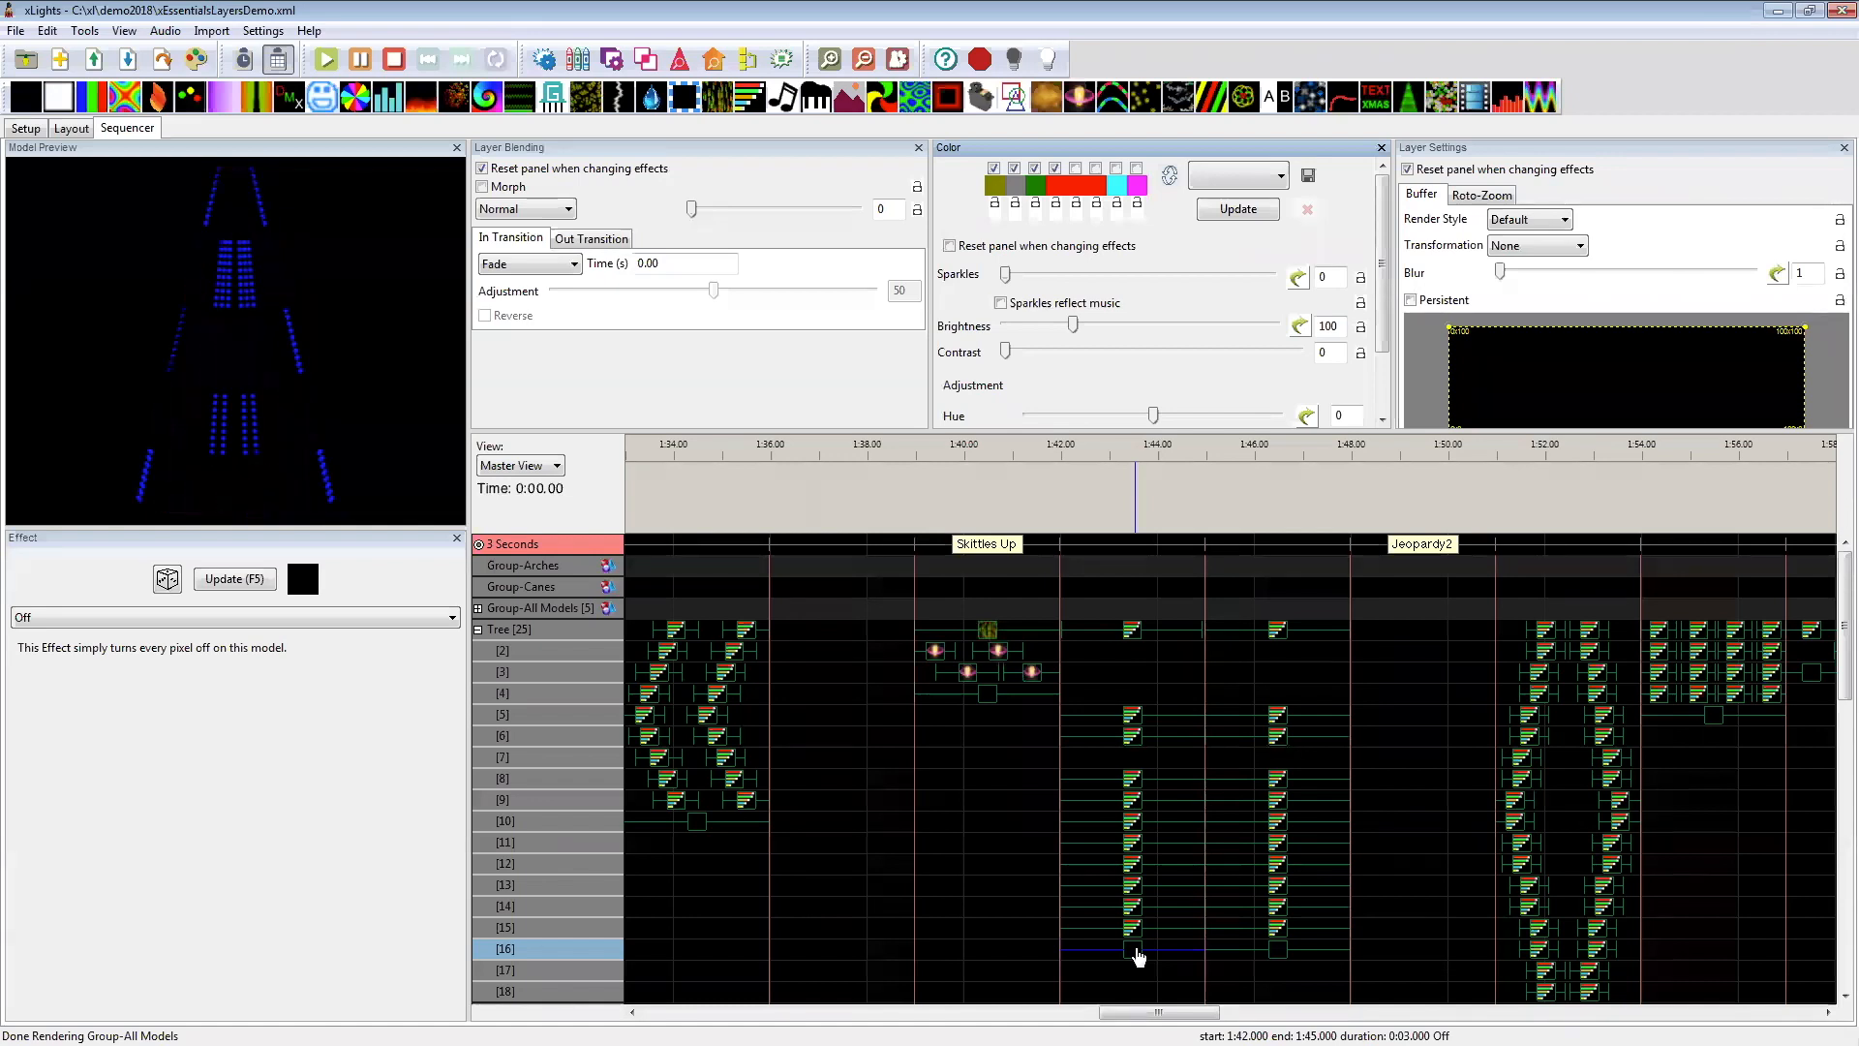
left_click(1280, 952)
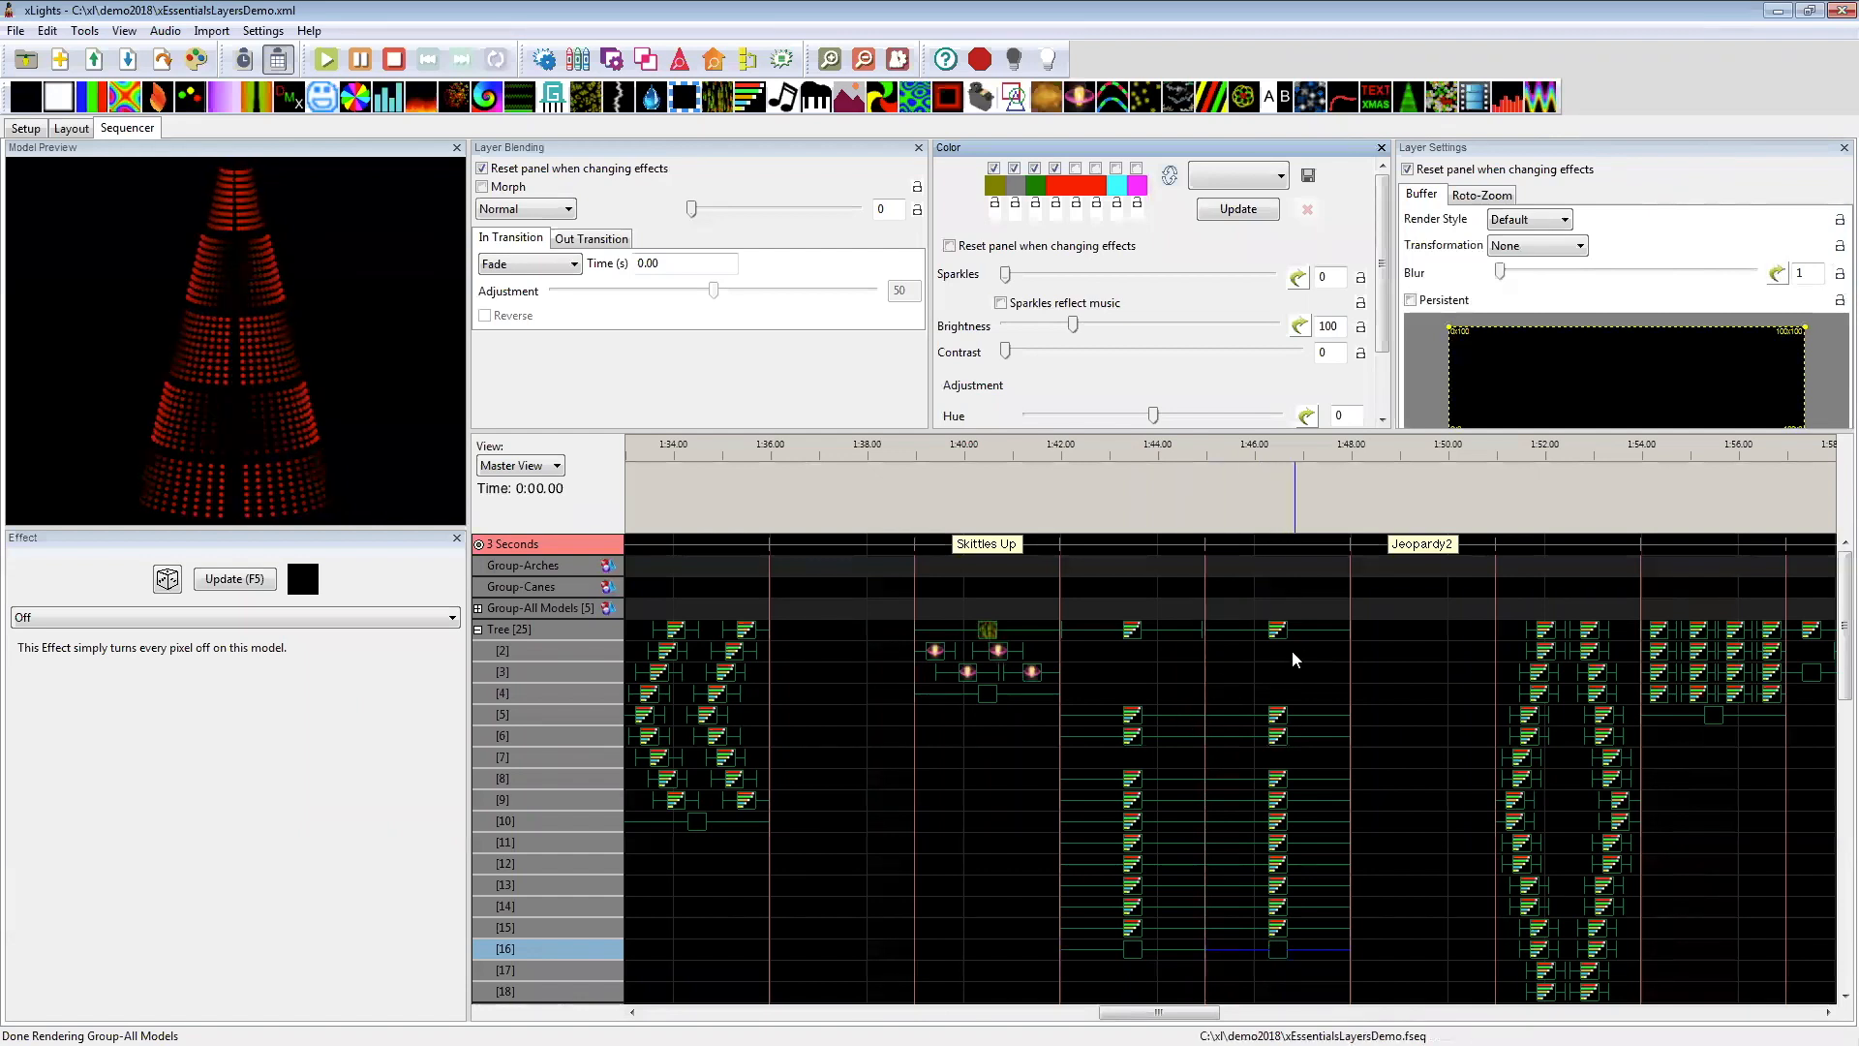
Step: Change the third palette colour of the Tree's Morph effects on layers 1–15 at 1:45–1:48 to green, and preview the layer 16 Off effect
left_click_drag(1324, 633, 1329, 755)
left_click_drag(1329, 932, 1291, 635)
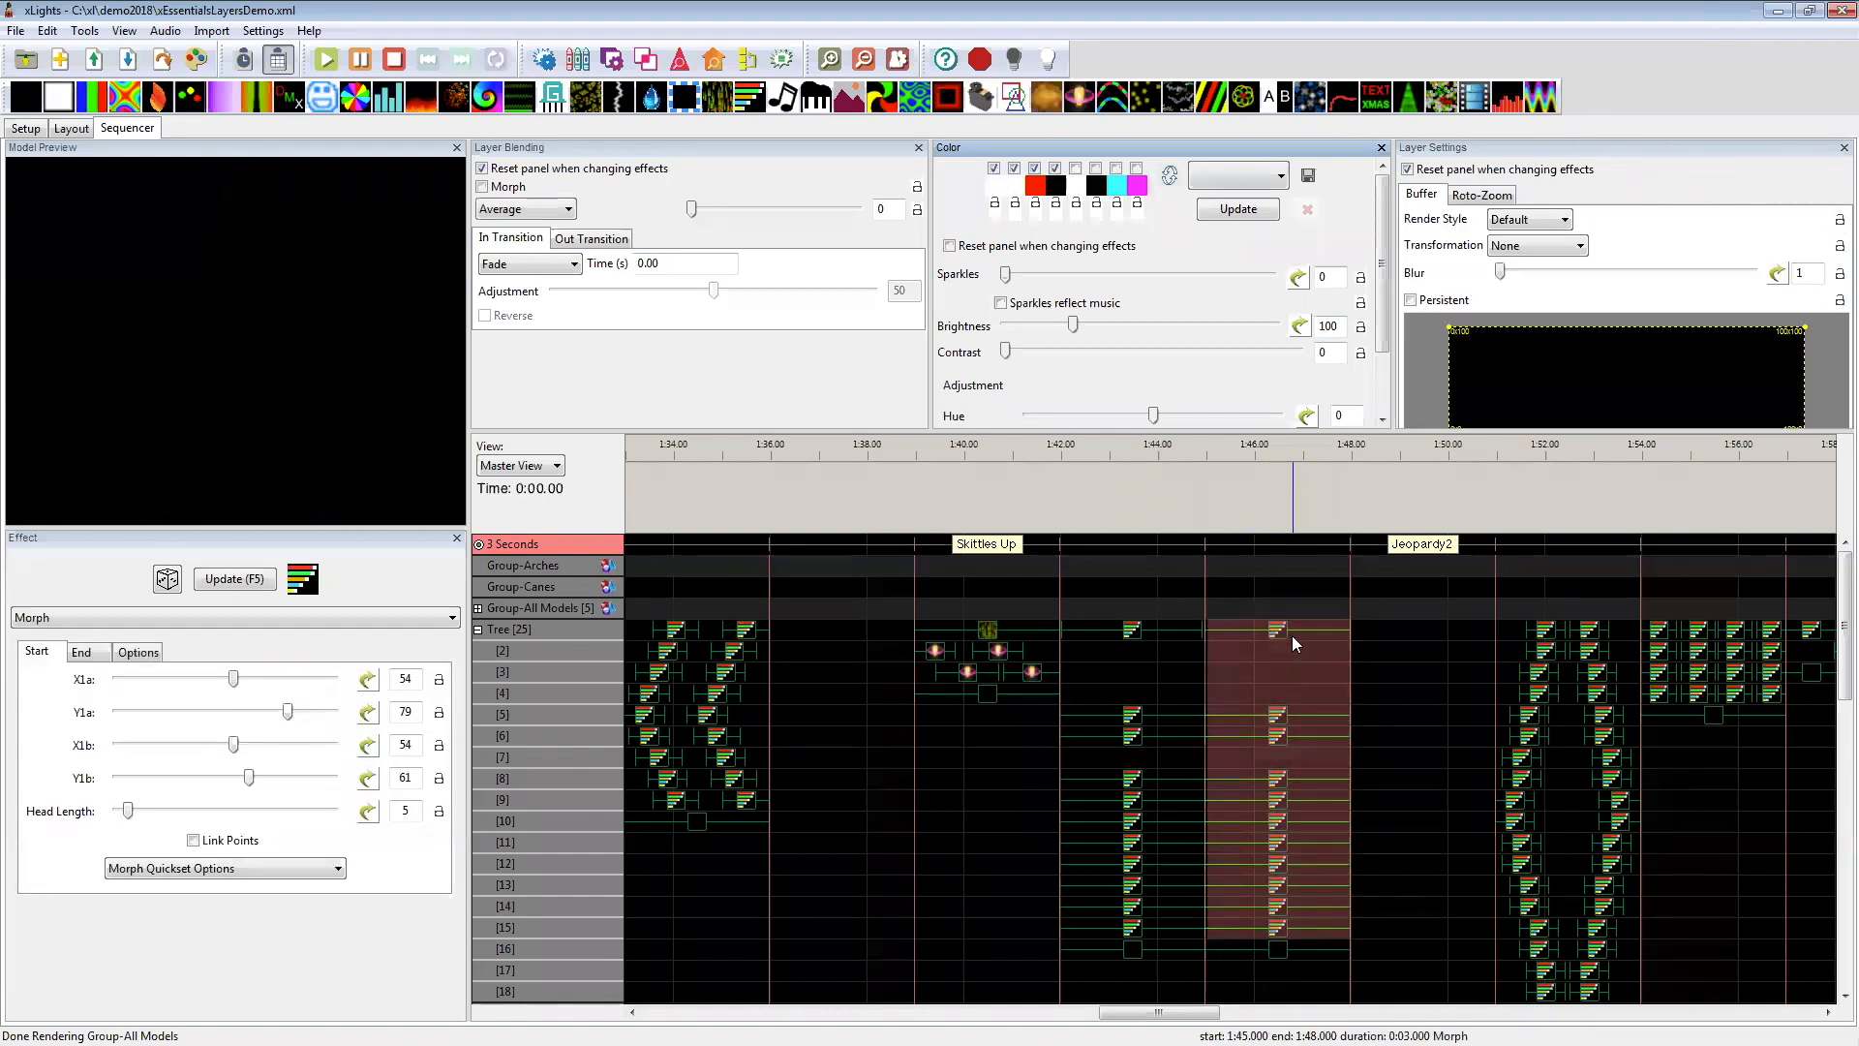
left_click(1036, 184)
left_click(75, 140)
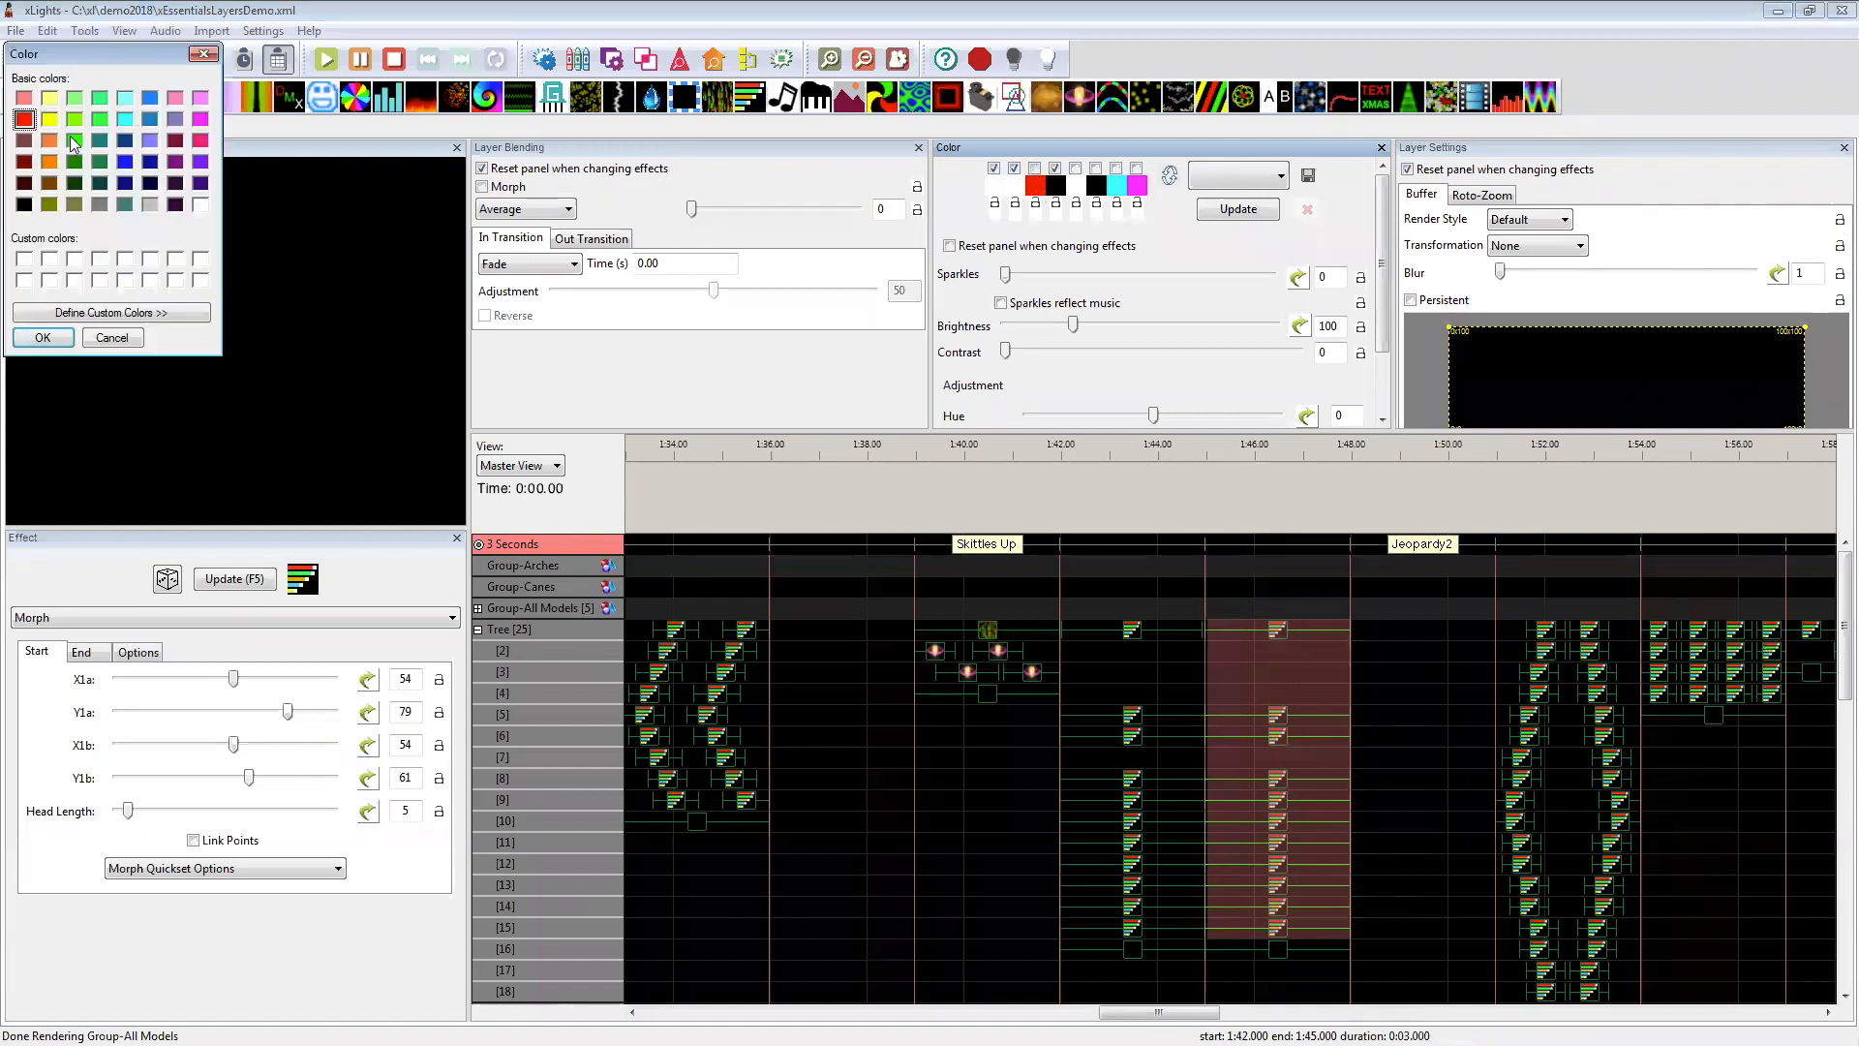
left_click(43, 337)
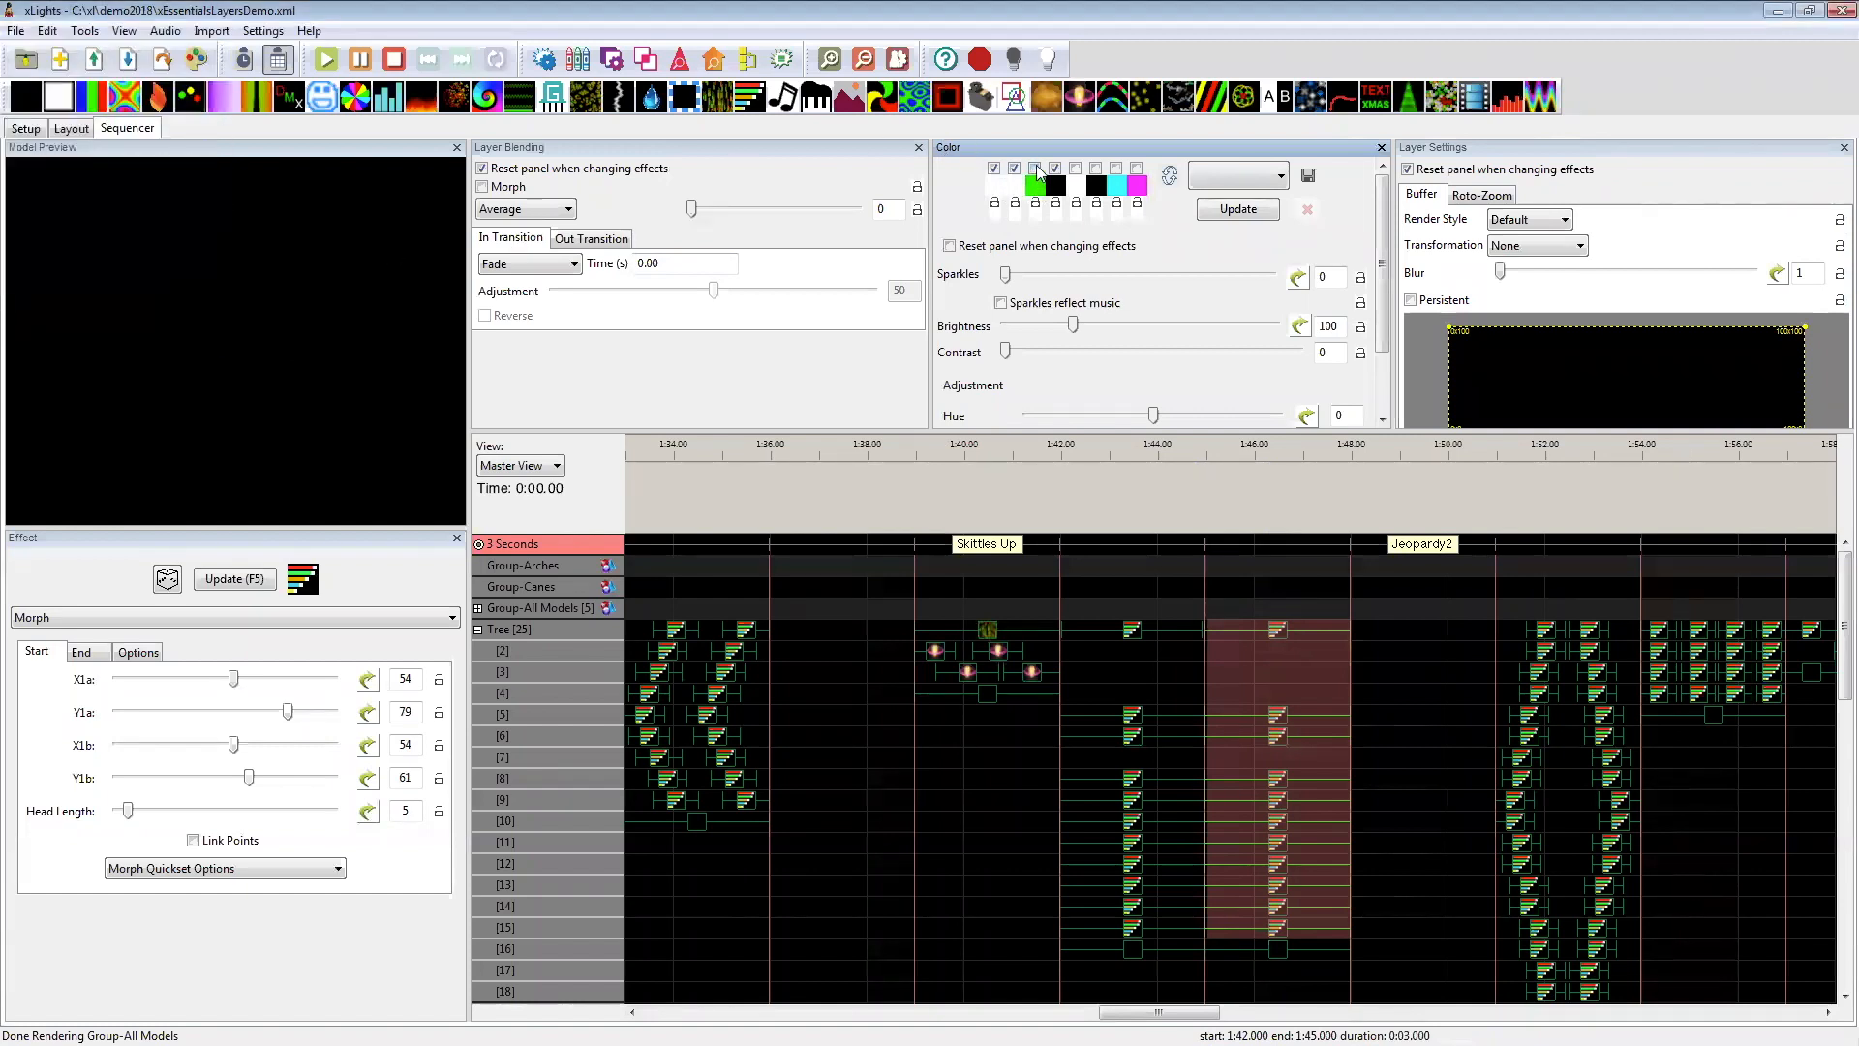
left_click(1254, 213)
left_click(1281, 953)
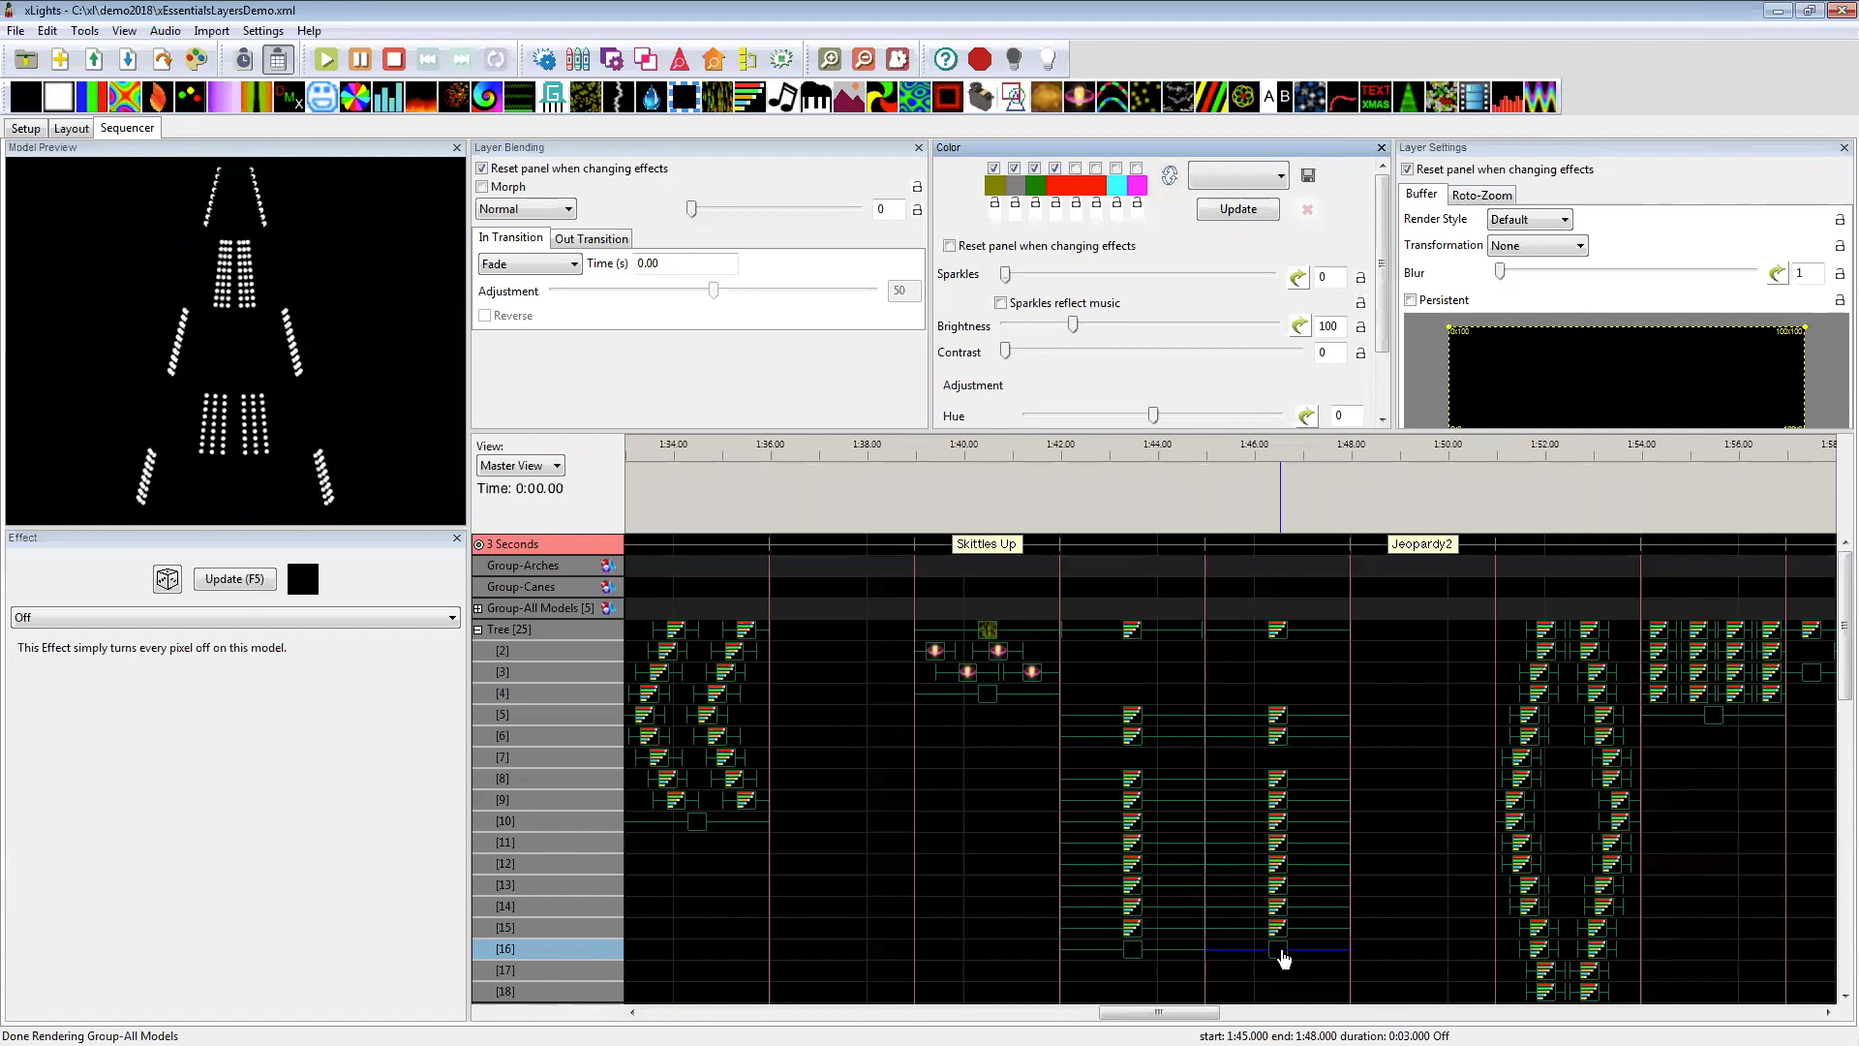
Step: Examine the Tree's layer 19 Off effect at 1:51–1:54 and layer 5 Off effect at 1:54–1:57
scroll(857, 828, "down", 2)
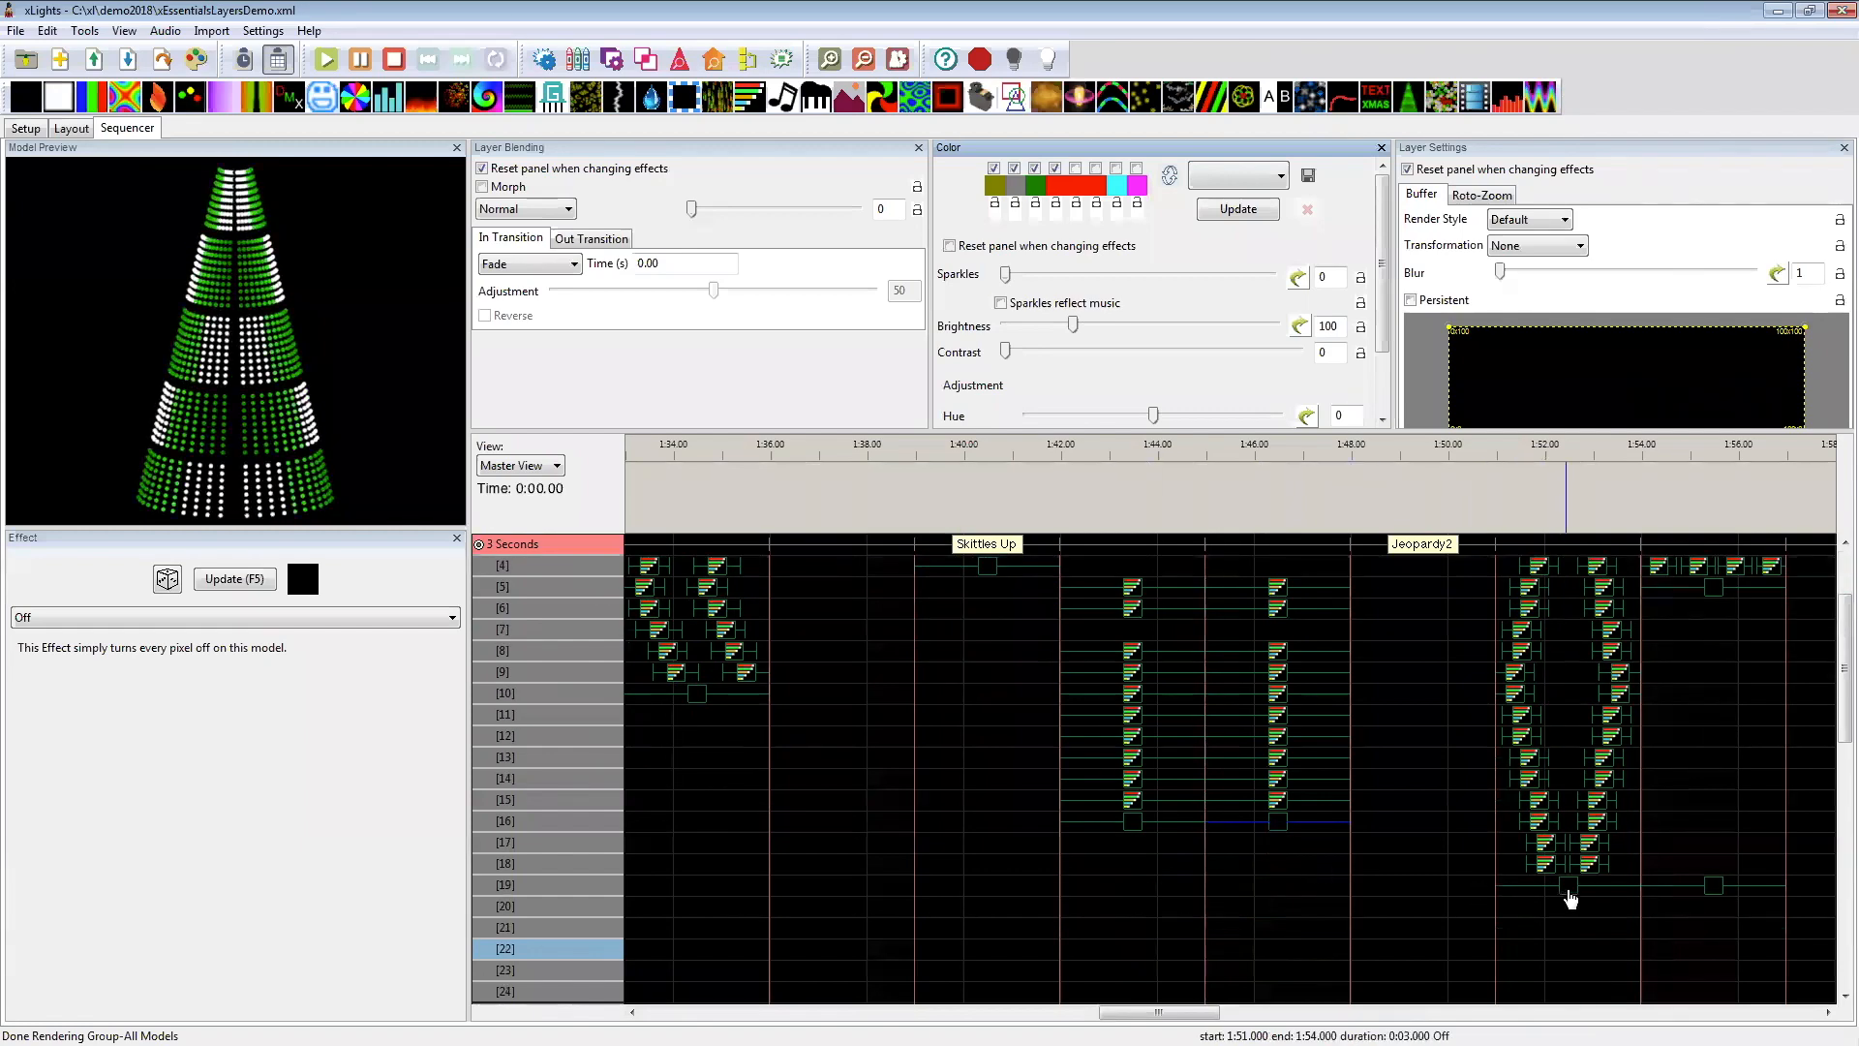
left_click(1569, 891)
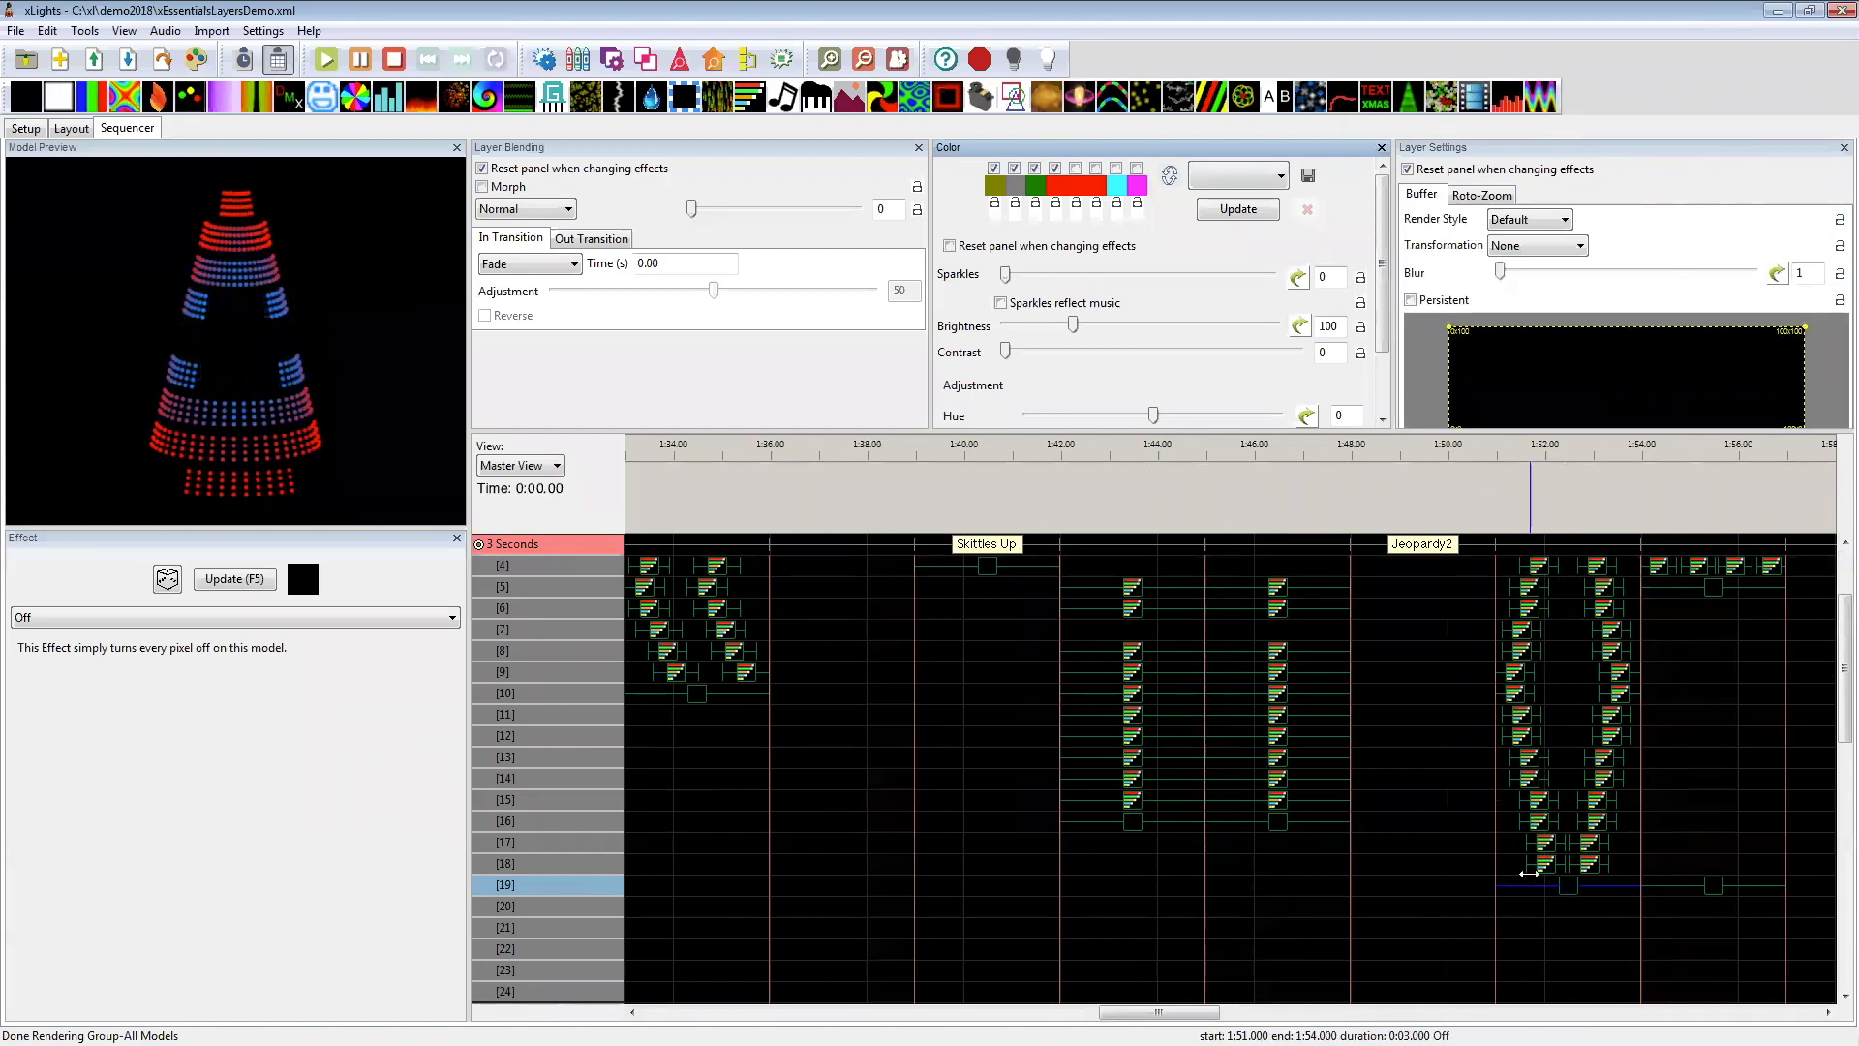
left_click_drag(1187, 1013, 1227, 1013)
scroll(1152, 885, "up", 6)
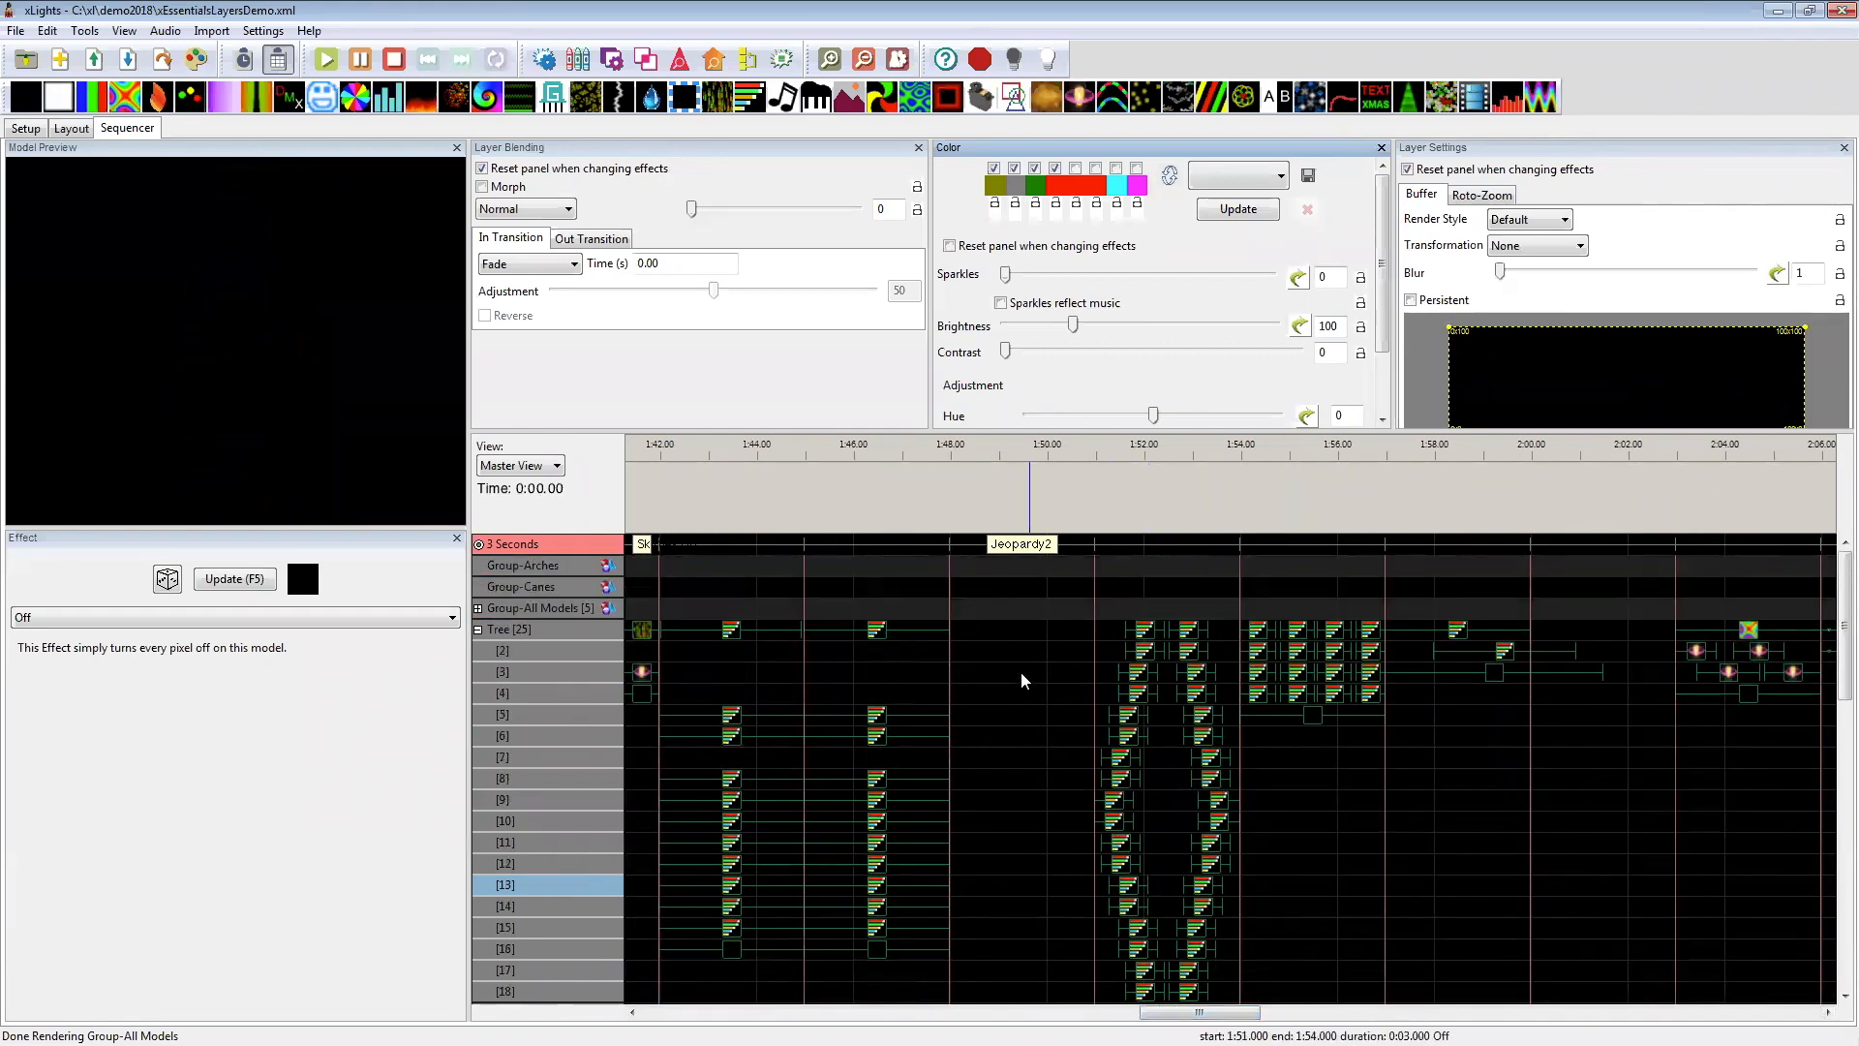
left_click(1313, 716)
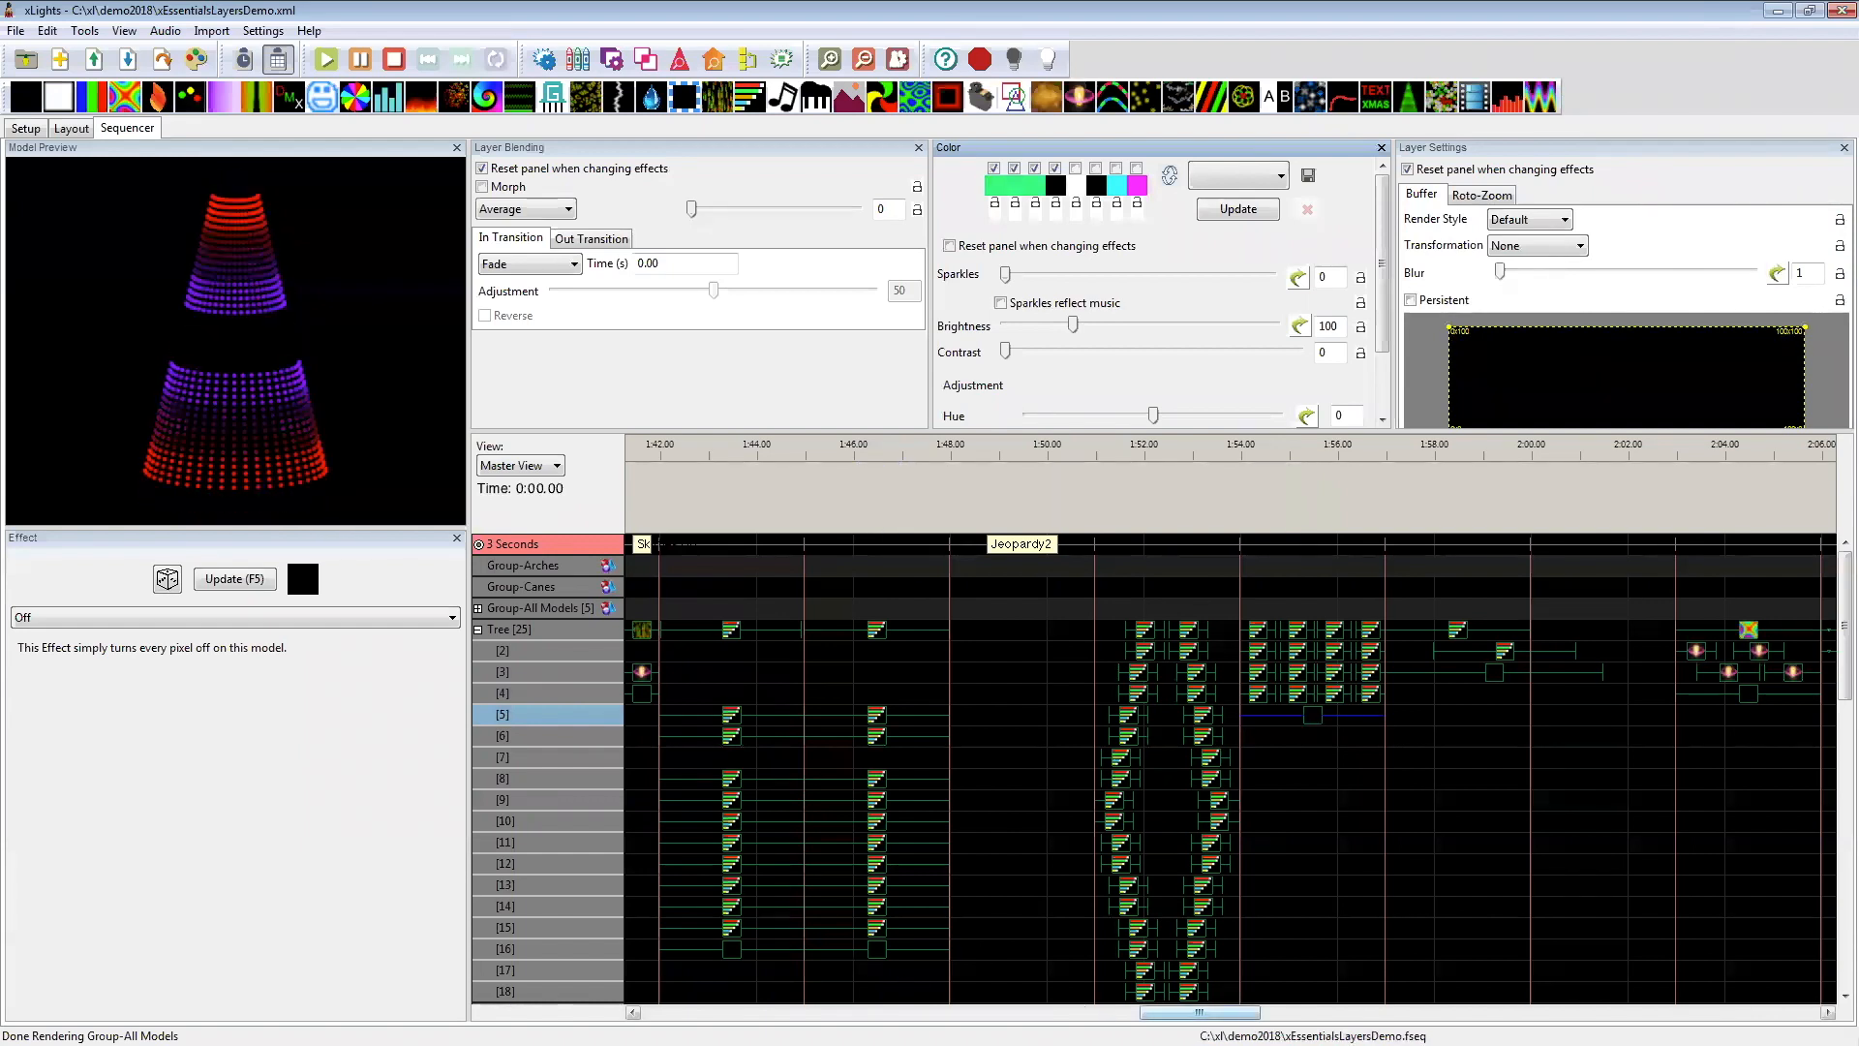
Step: Examine the Tree's layer 3 Off effect starting at 1:57 and layer 4 Off effect at 2:03–2:06
left_click_drag(1200, 1012, 1250, 1013)
left_click(997, 679)
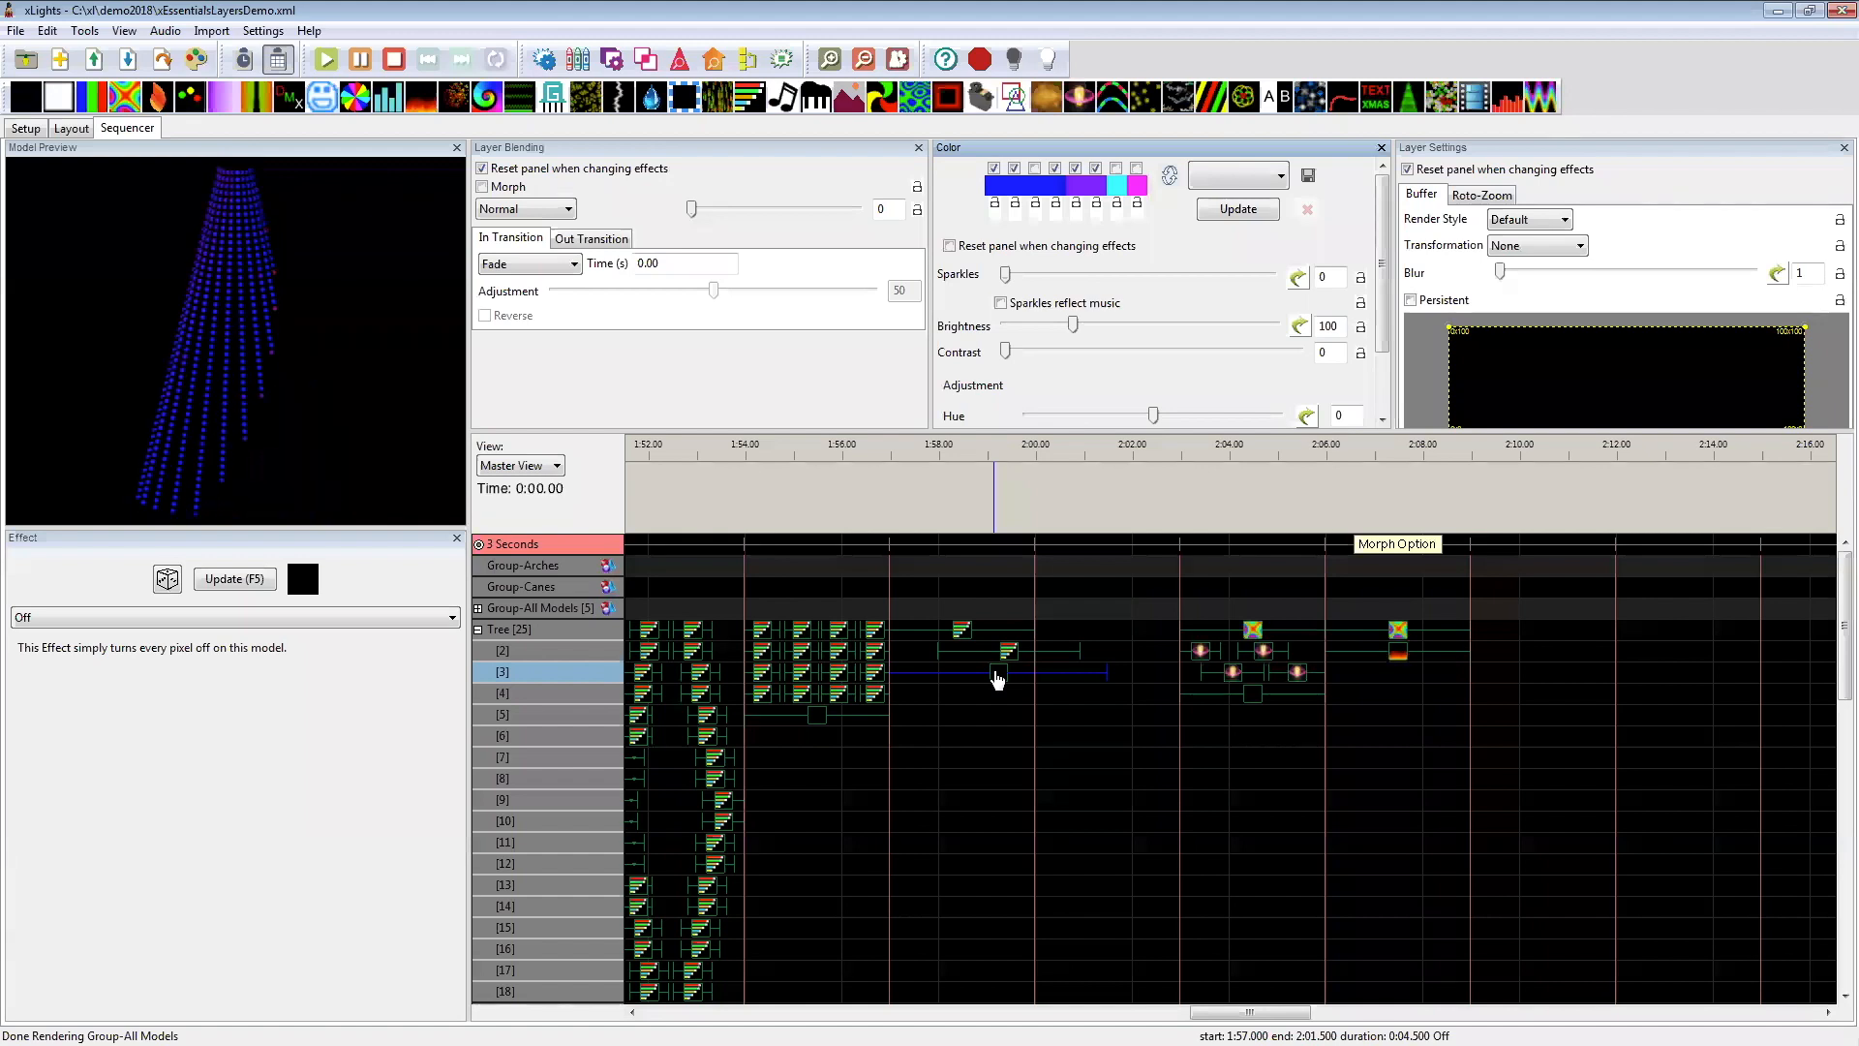
left_click(1249, 696)
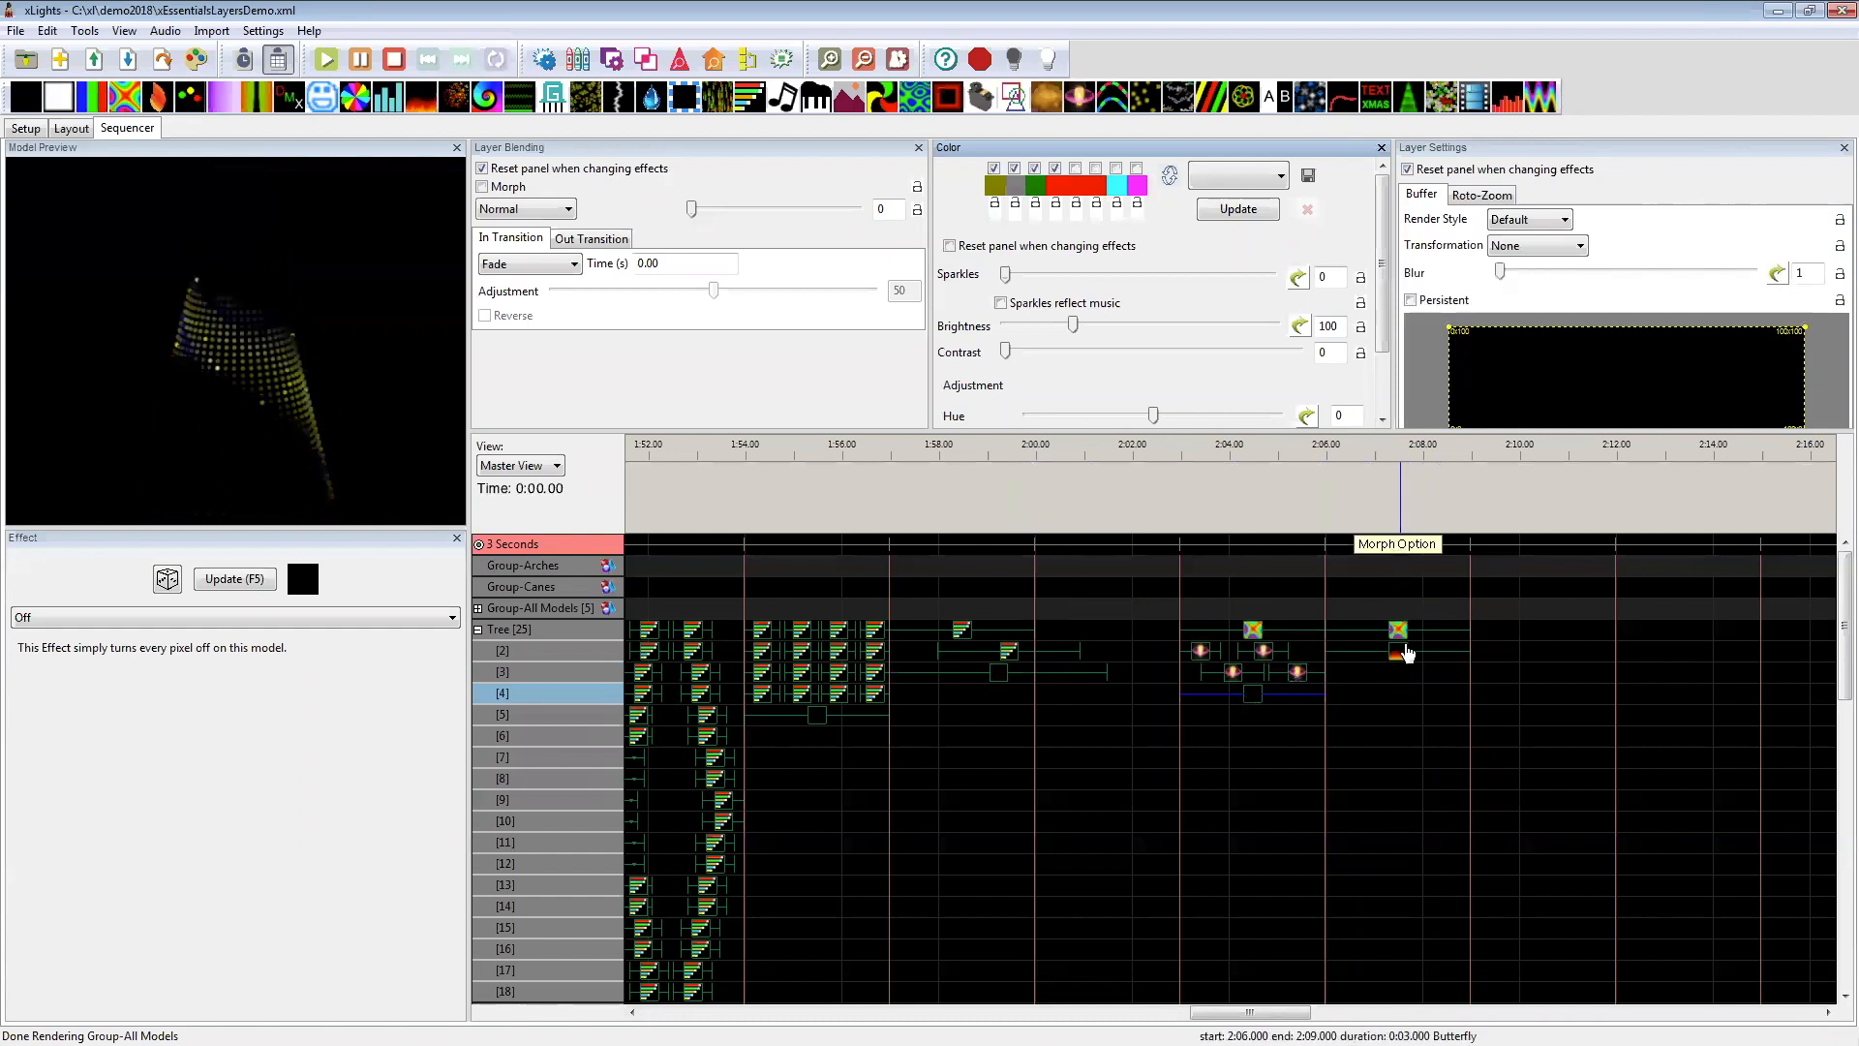
Step: Enable Morph blending on the Tree's layer 2 Fire effect under the Morph Option label and set the mix value to 100
left_click(1400, 658)
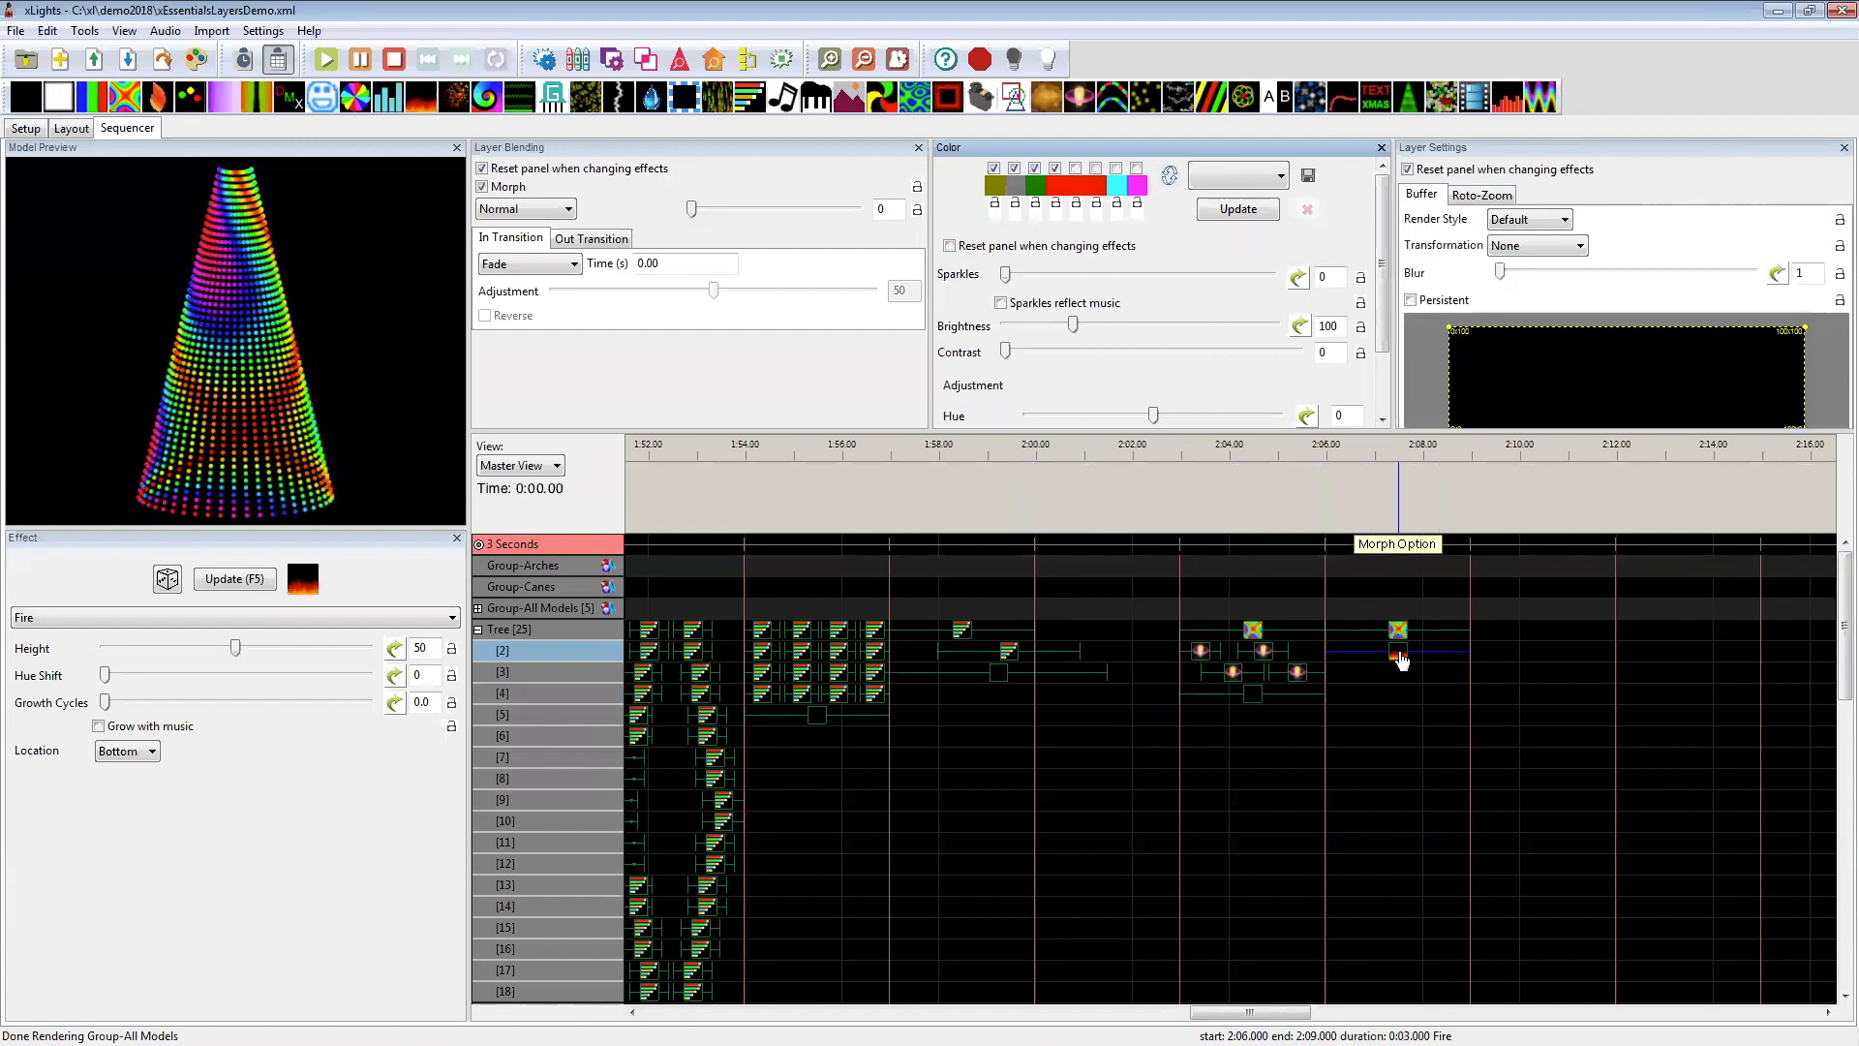
left_click(484, 189)
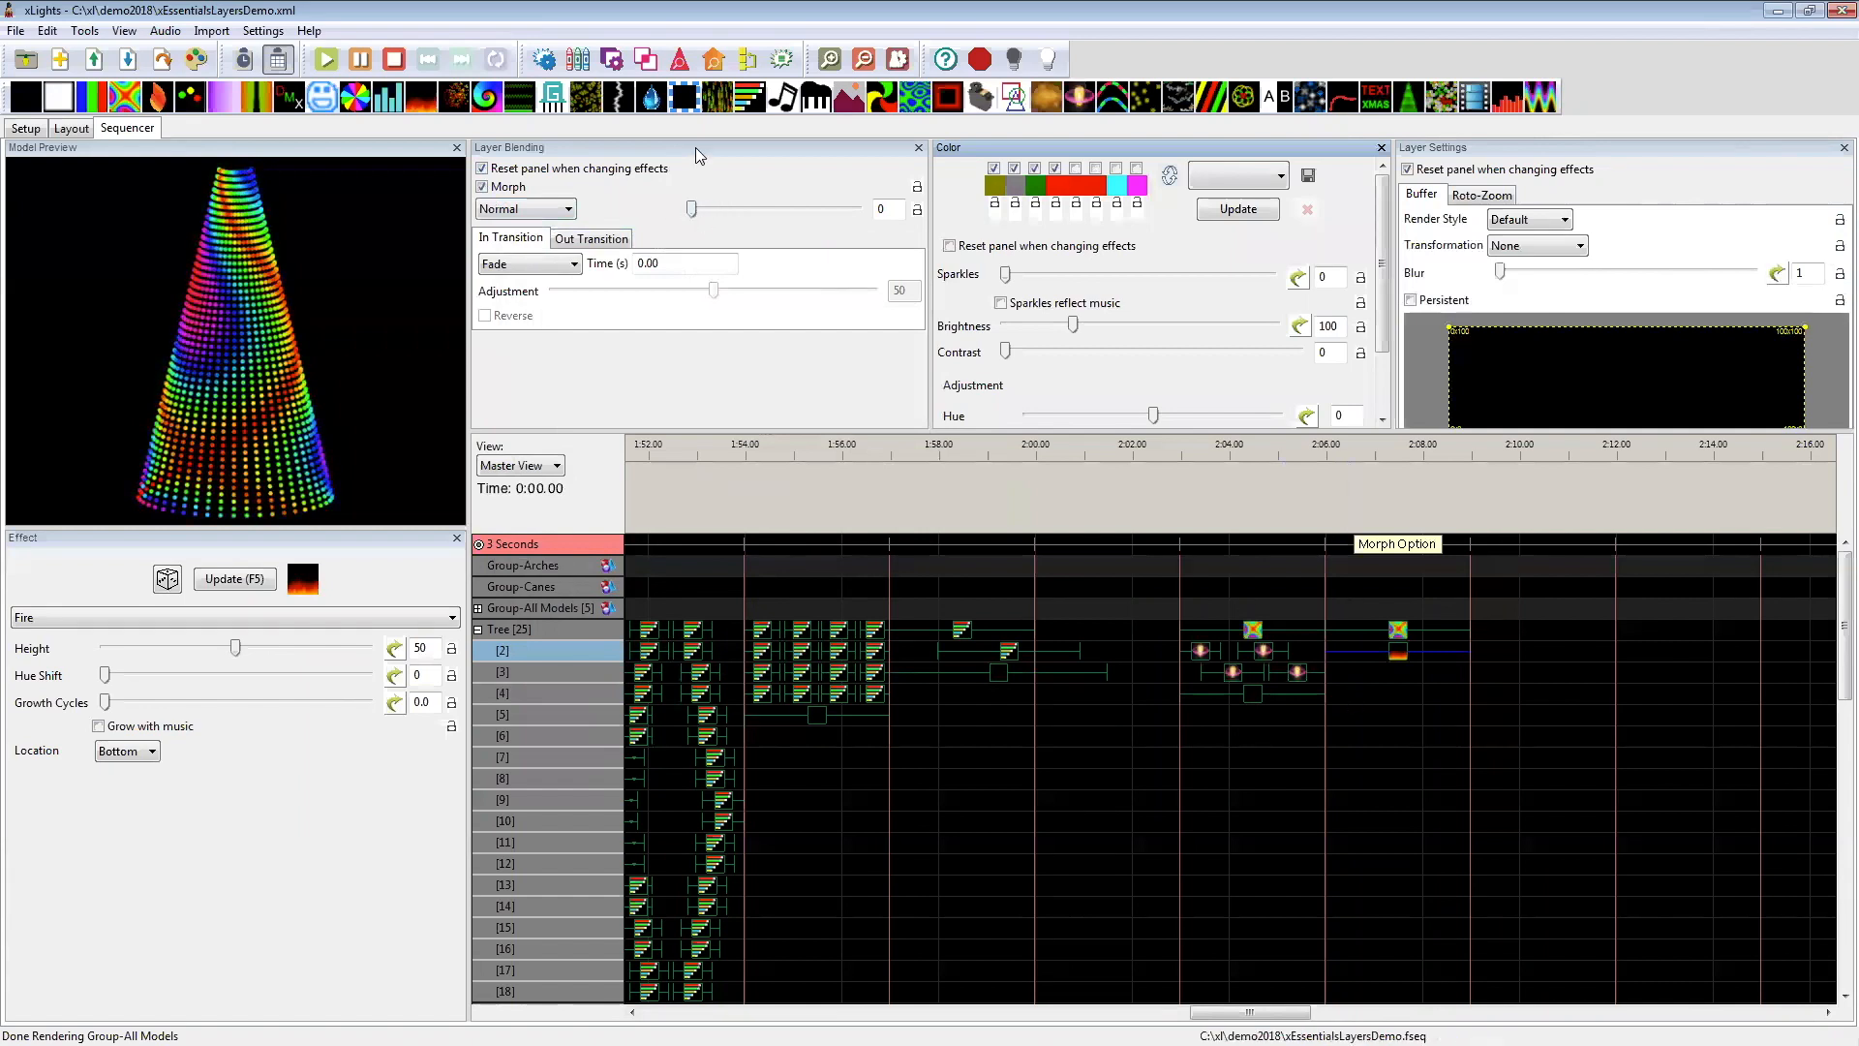
left_click_drag(693, 215, 864, 222)
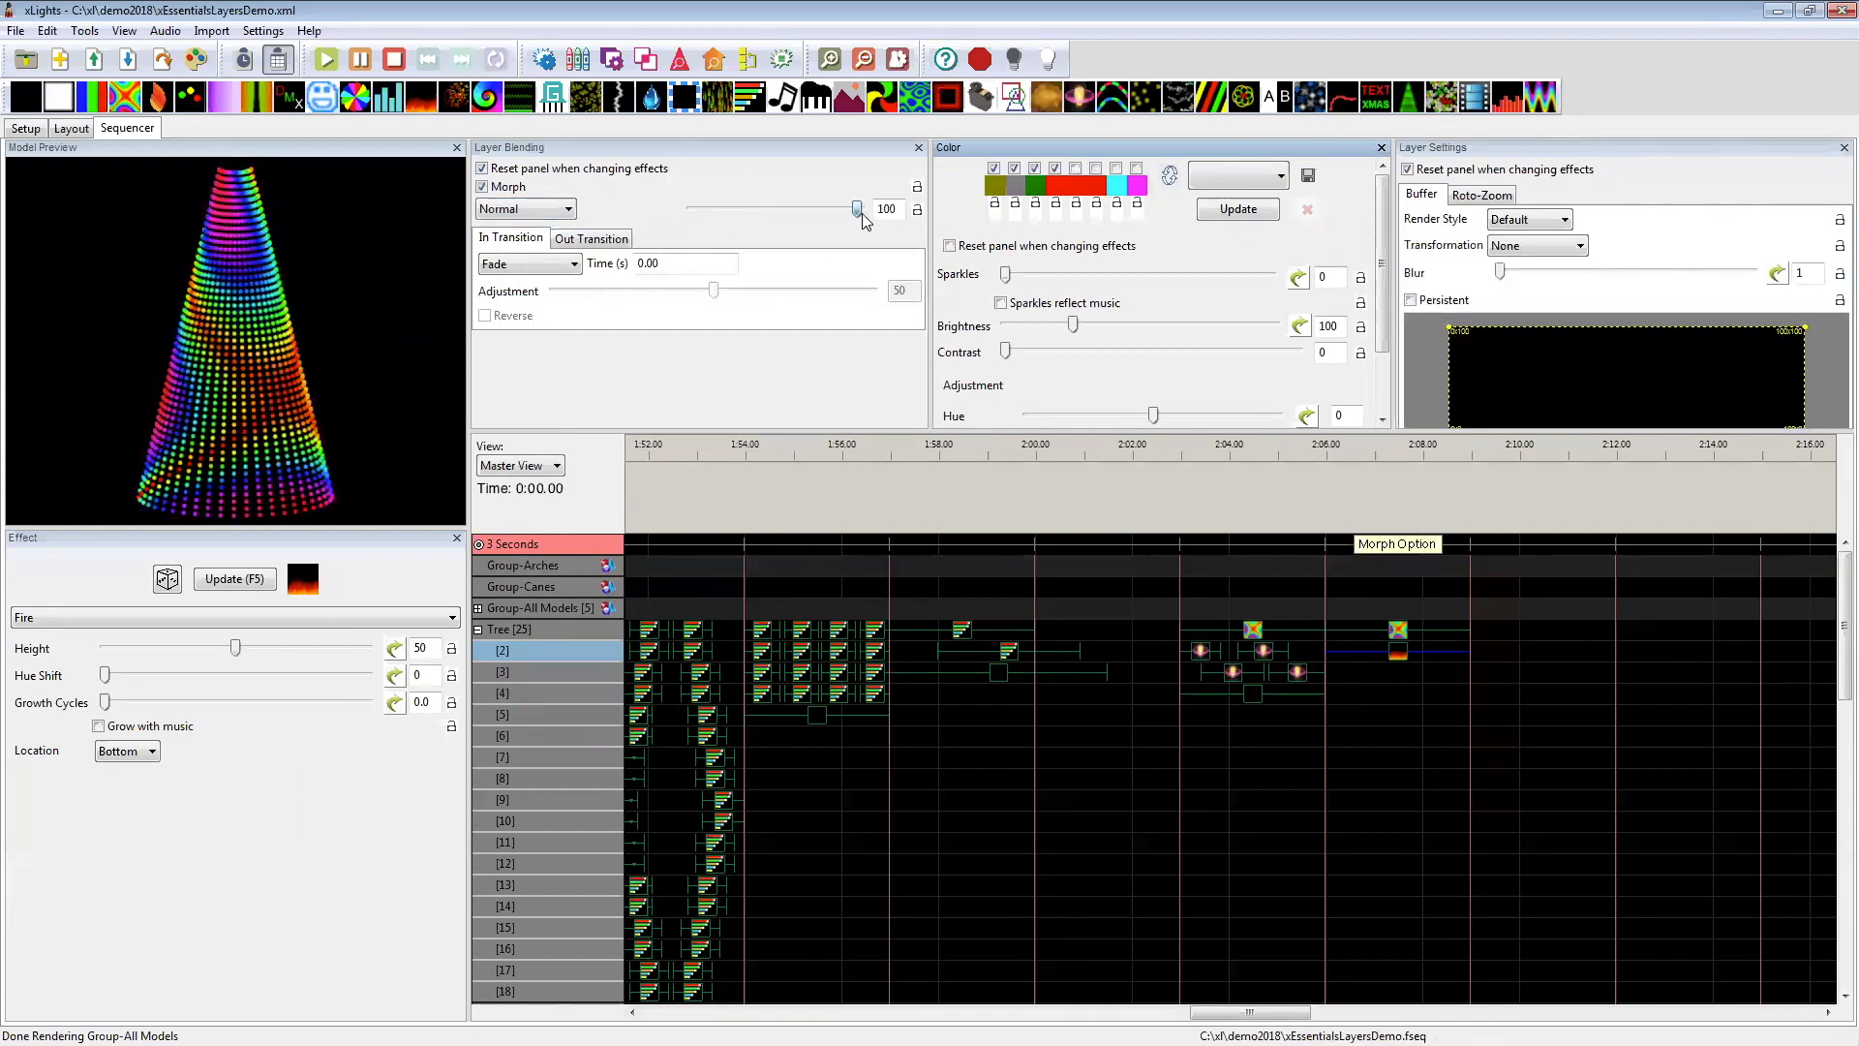
Step: Set the mix of the Tree's layer 1 Butterfly effect under the Morph Option label to 0 and preview it without Morph
left_click(1398, 630)
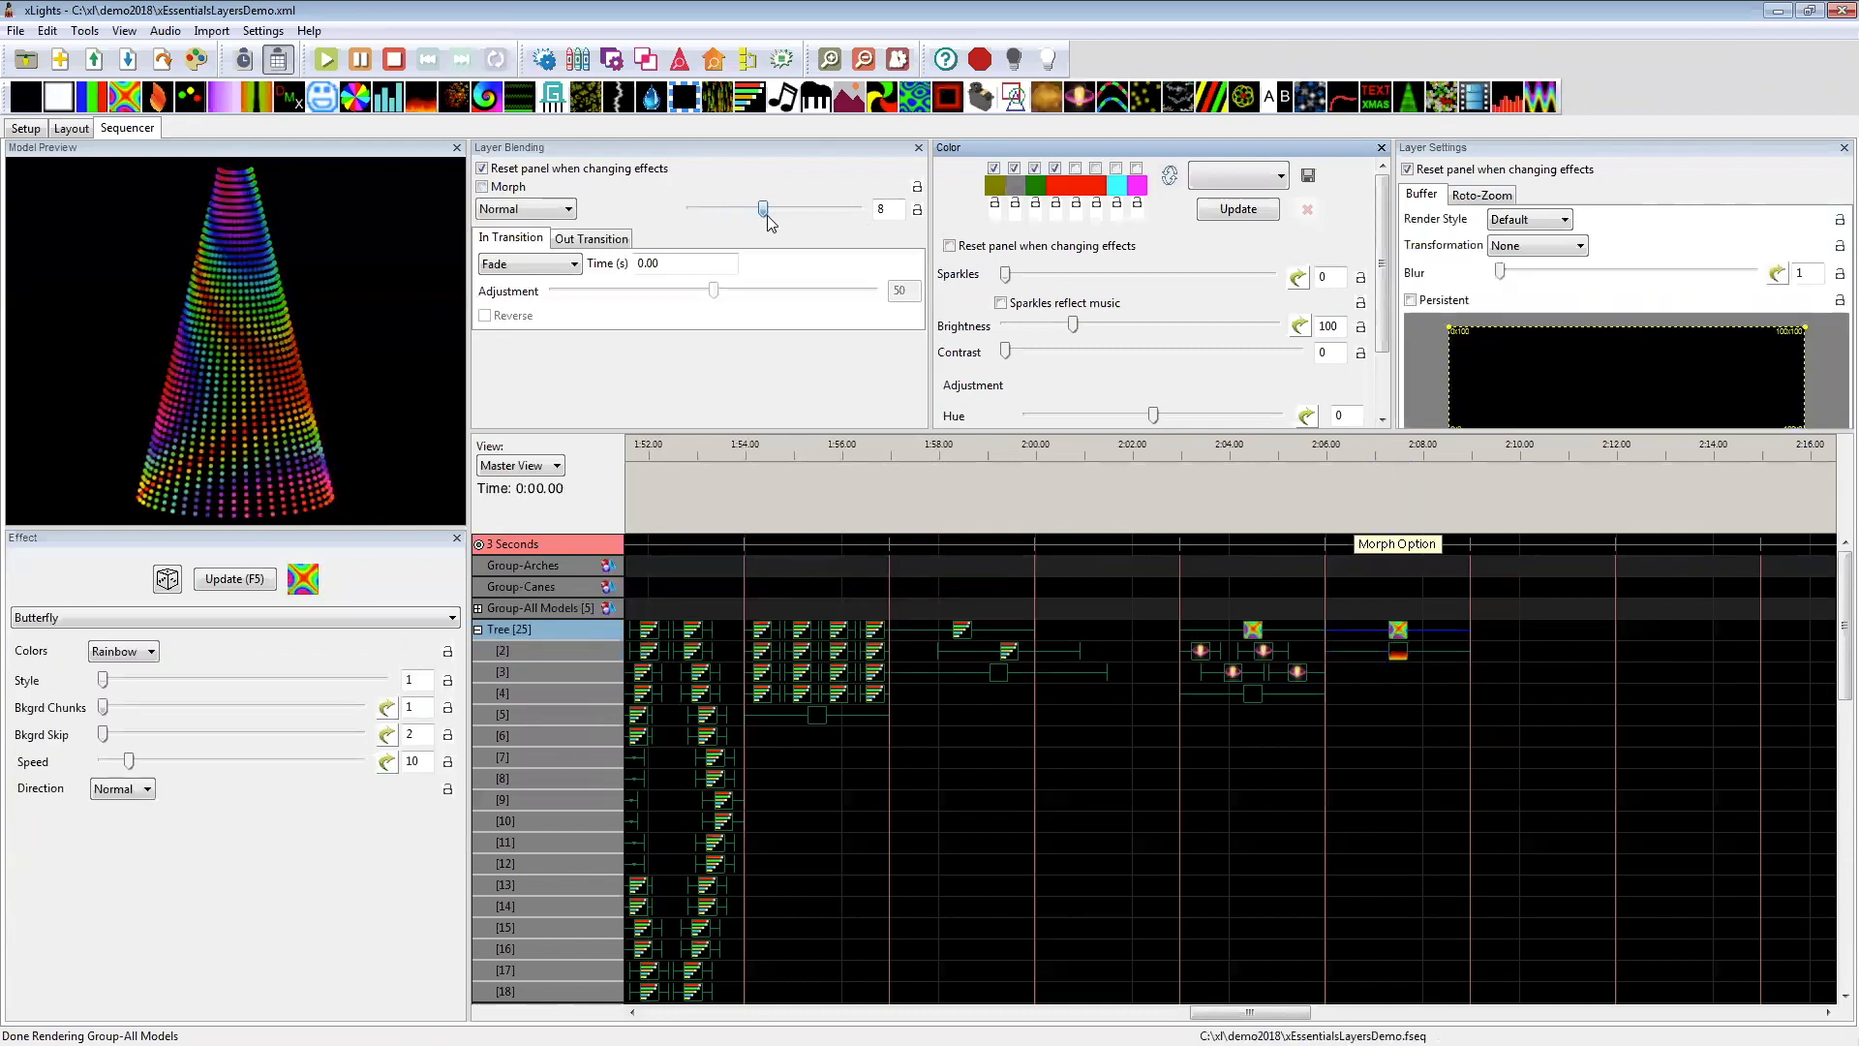
left_click_drag(858, 213, 703, 217)
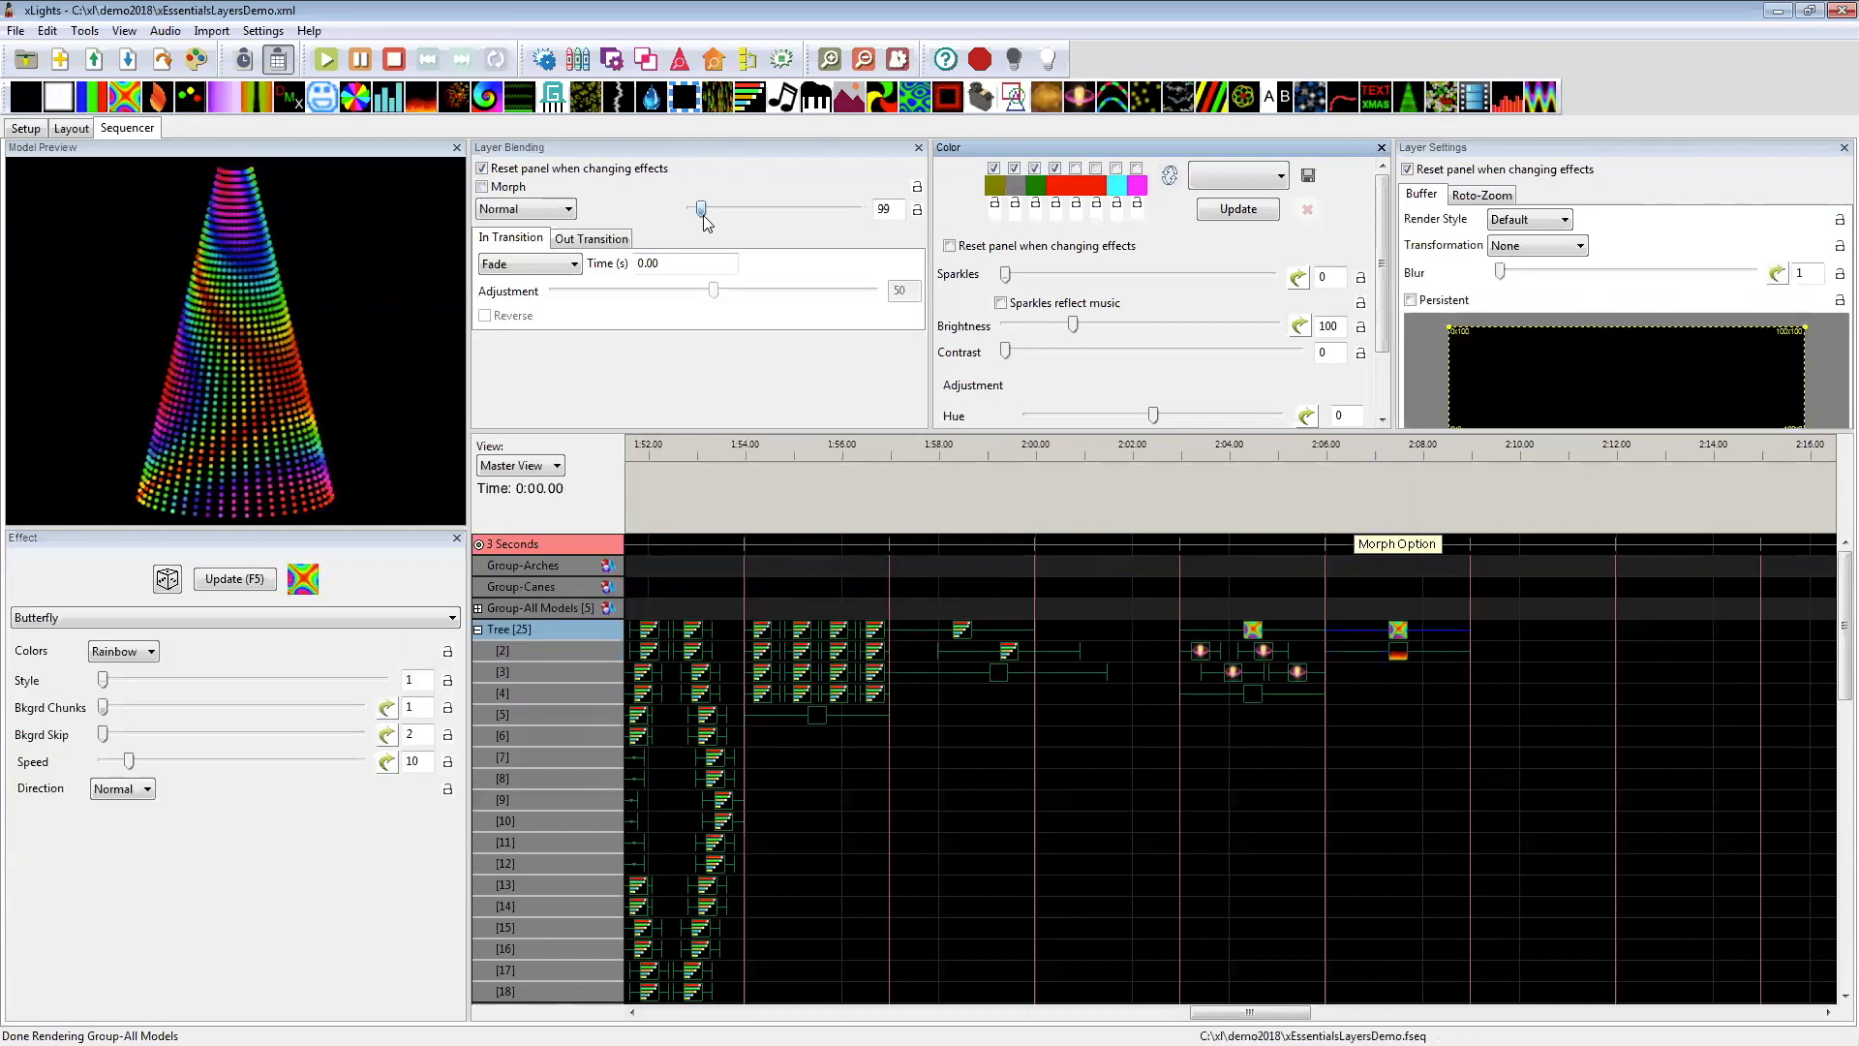
left_click(526, 212)
left_click(524, 212)
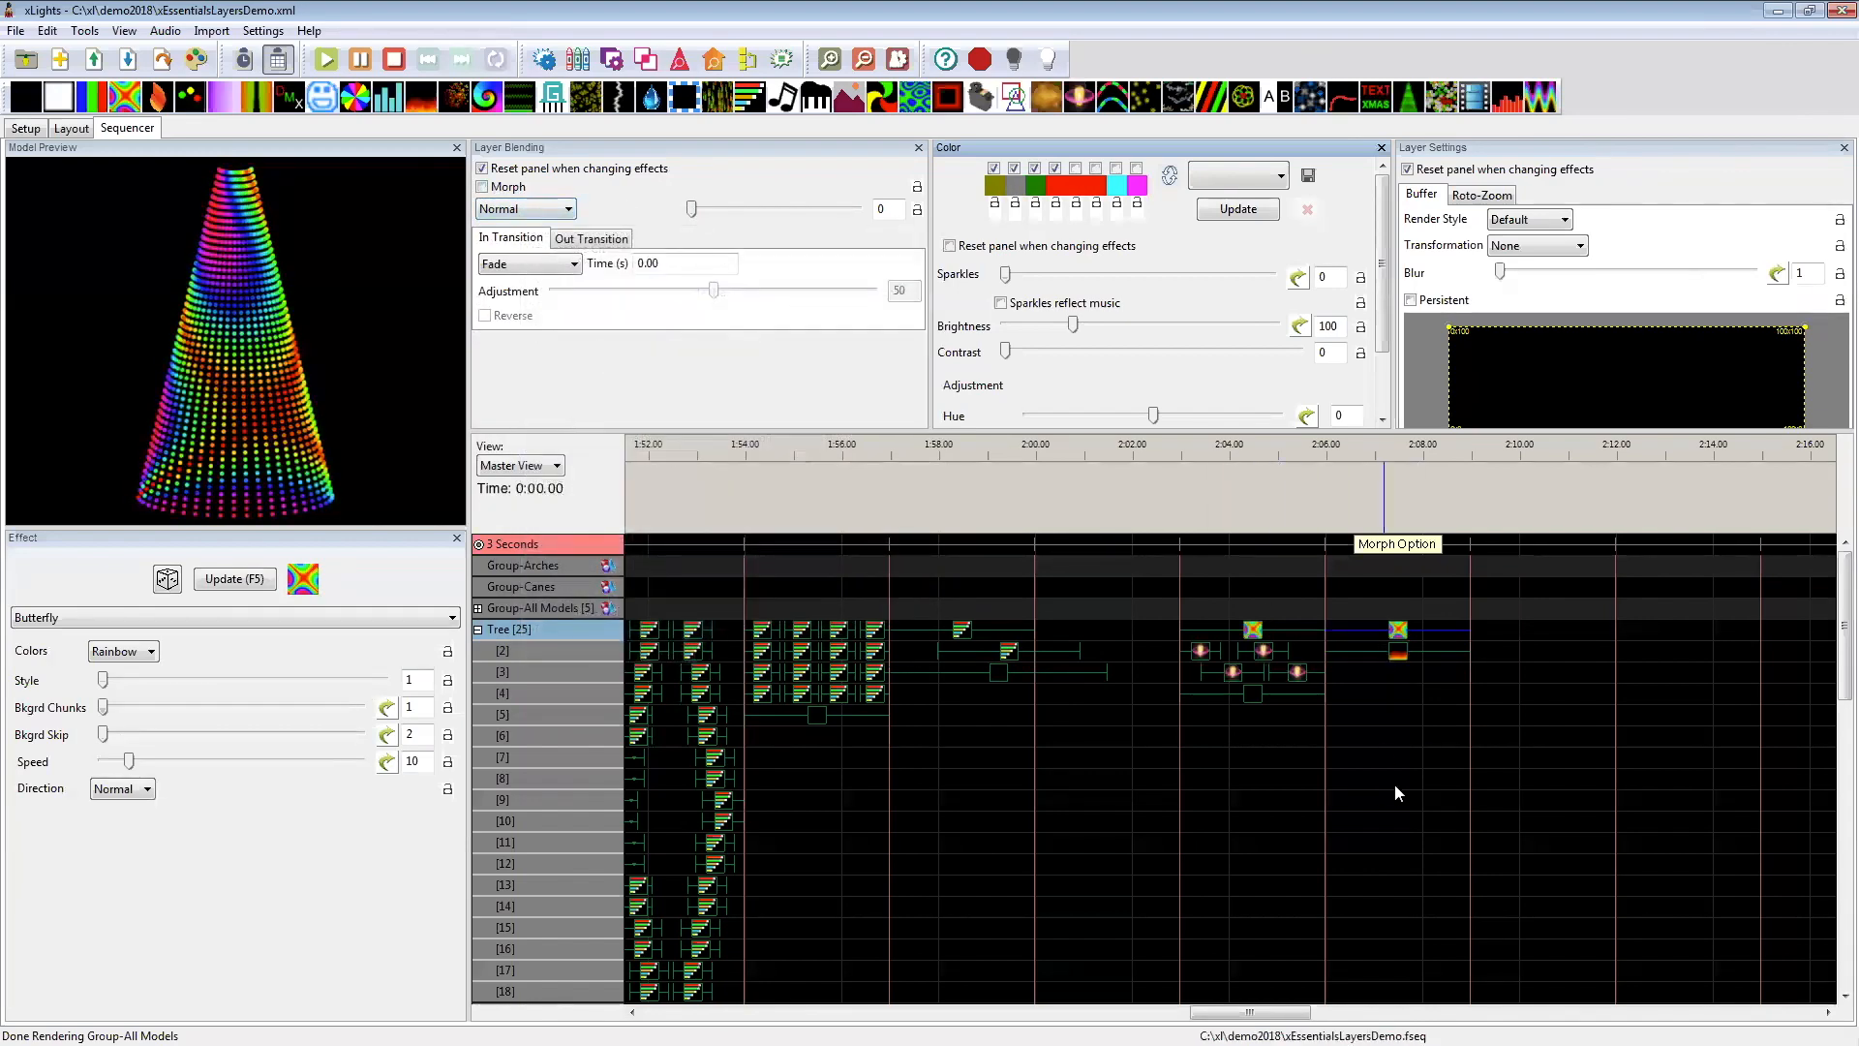
left_click_drag(1409, 818, 1400, 631)
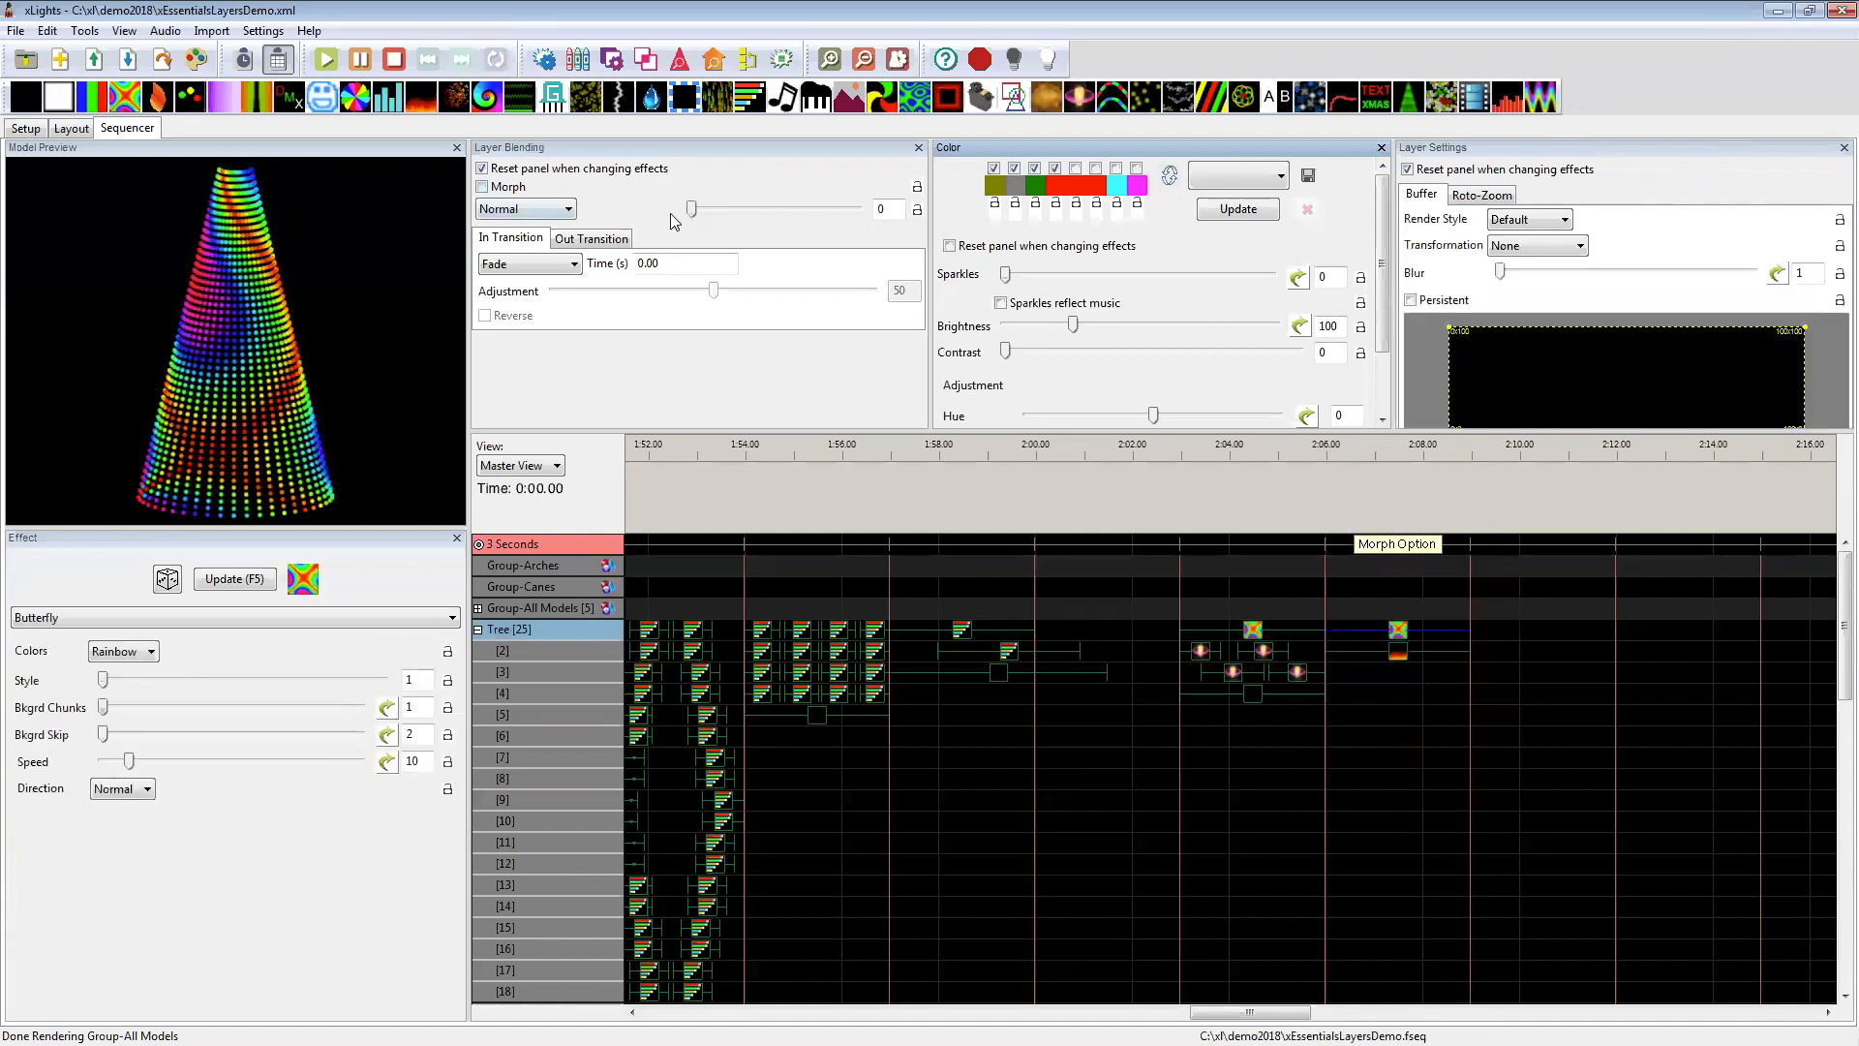
Step: Enable Morph on the Tree's layer 1 Butterfly effect and try mix values of 53, 64 and 49
left_click(497, 190)
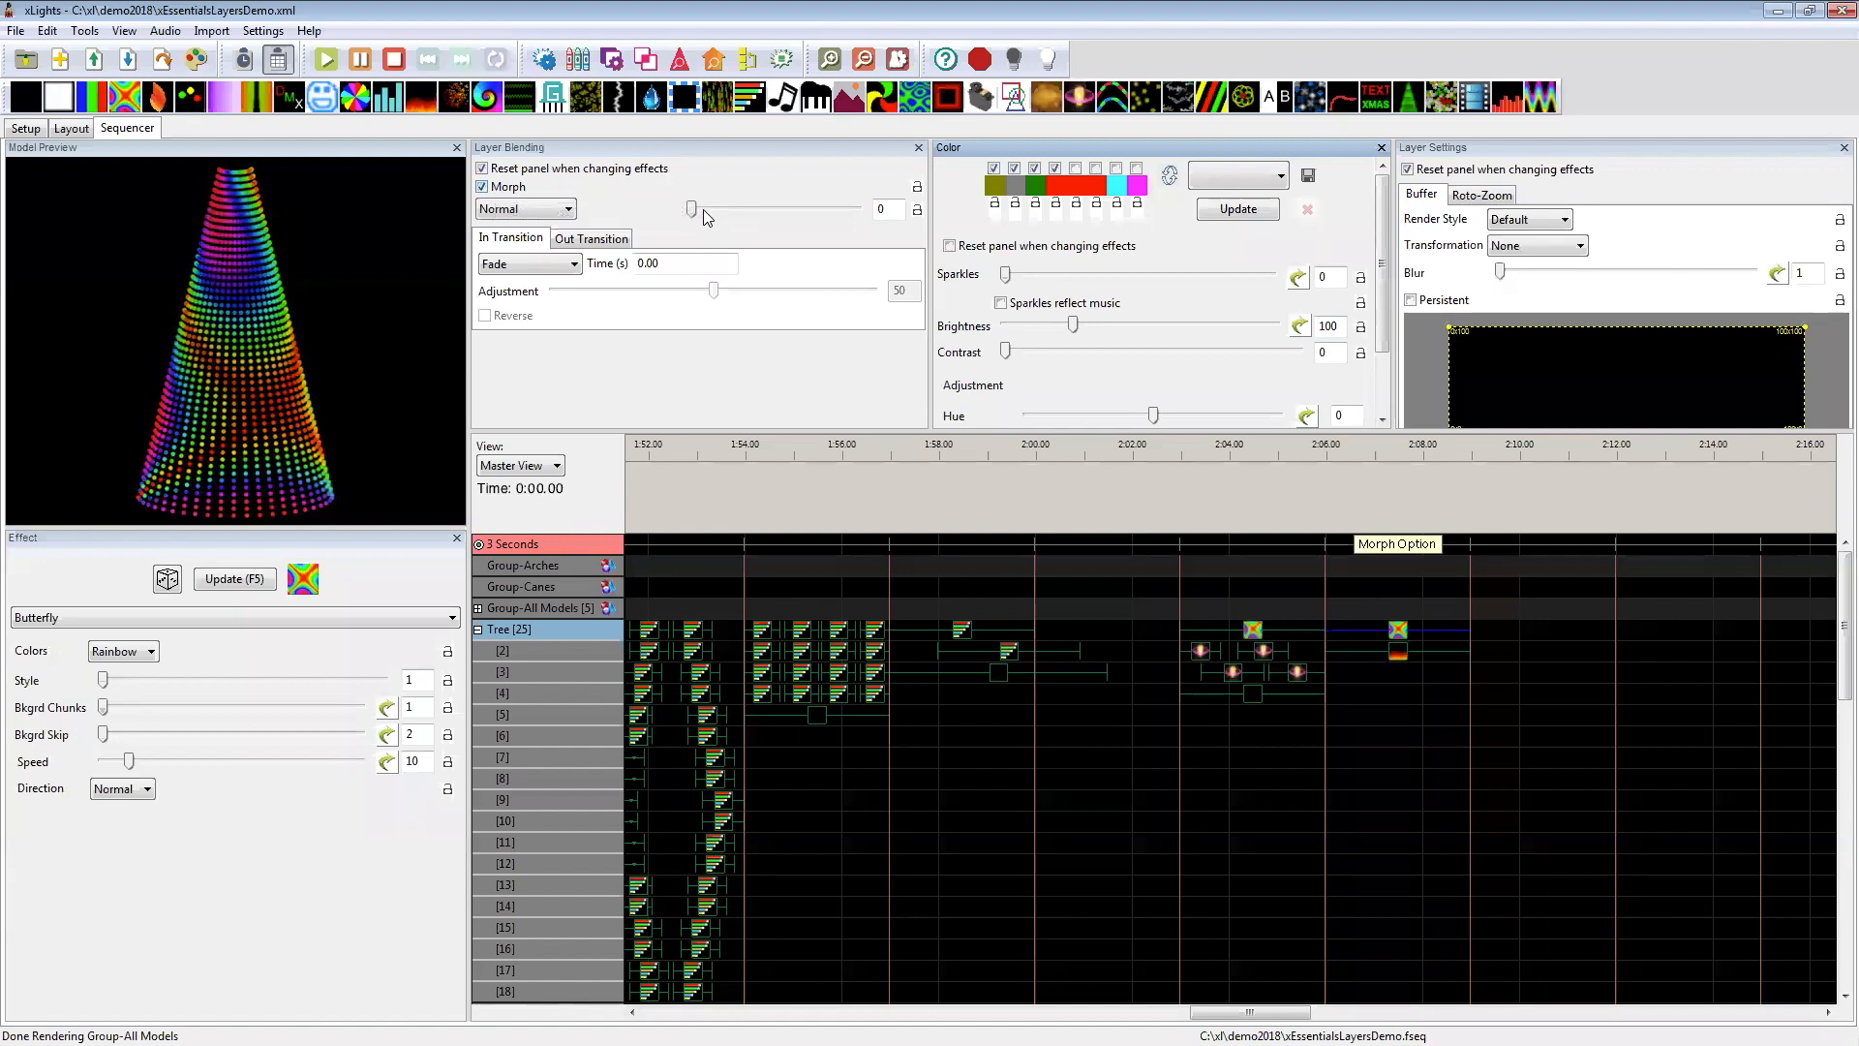
left_click(733, 211)
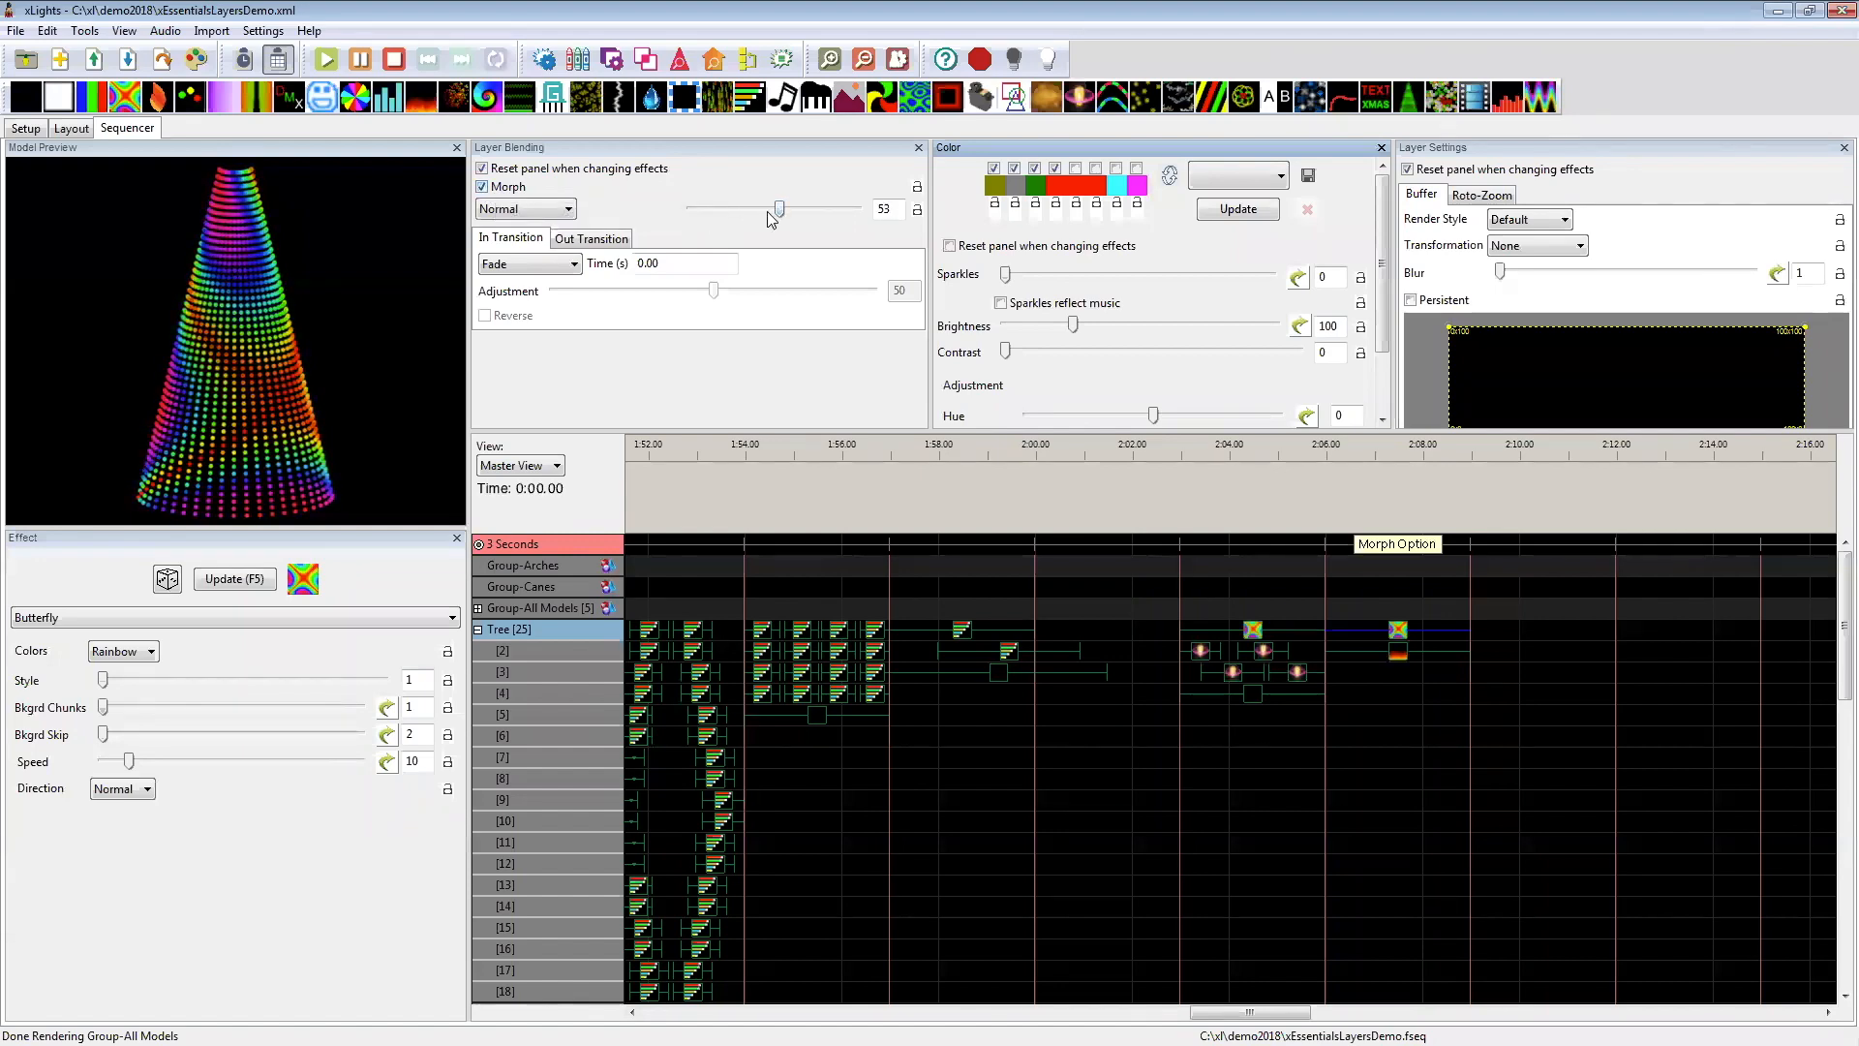
left_click_drag(775, 211, 793, 212)
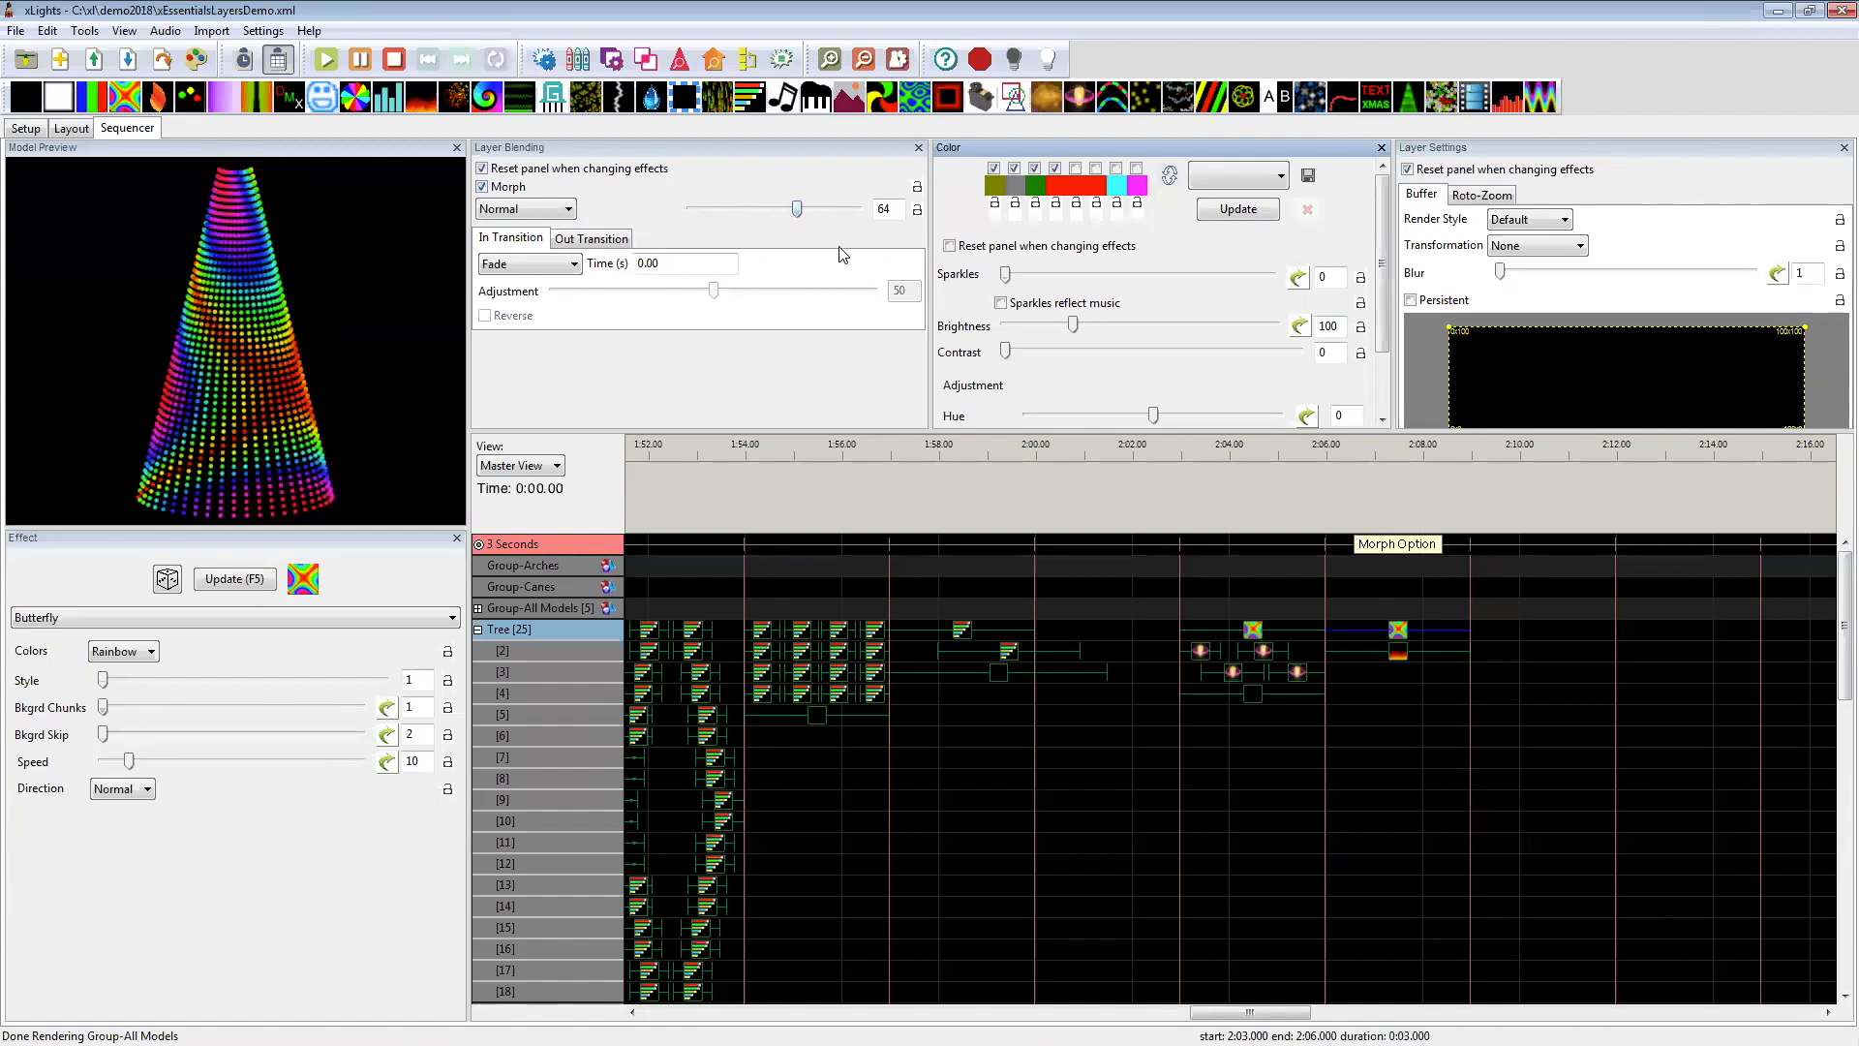
left_click_drag(795, 220, 858, 220)
Step: Set the mix of the Tree's layer 2 Fire effect under the Morph Option label to 0
left_click(1399, 652)
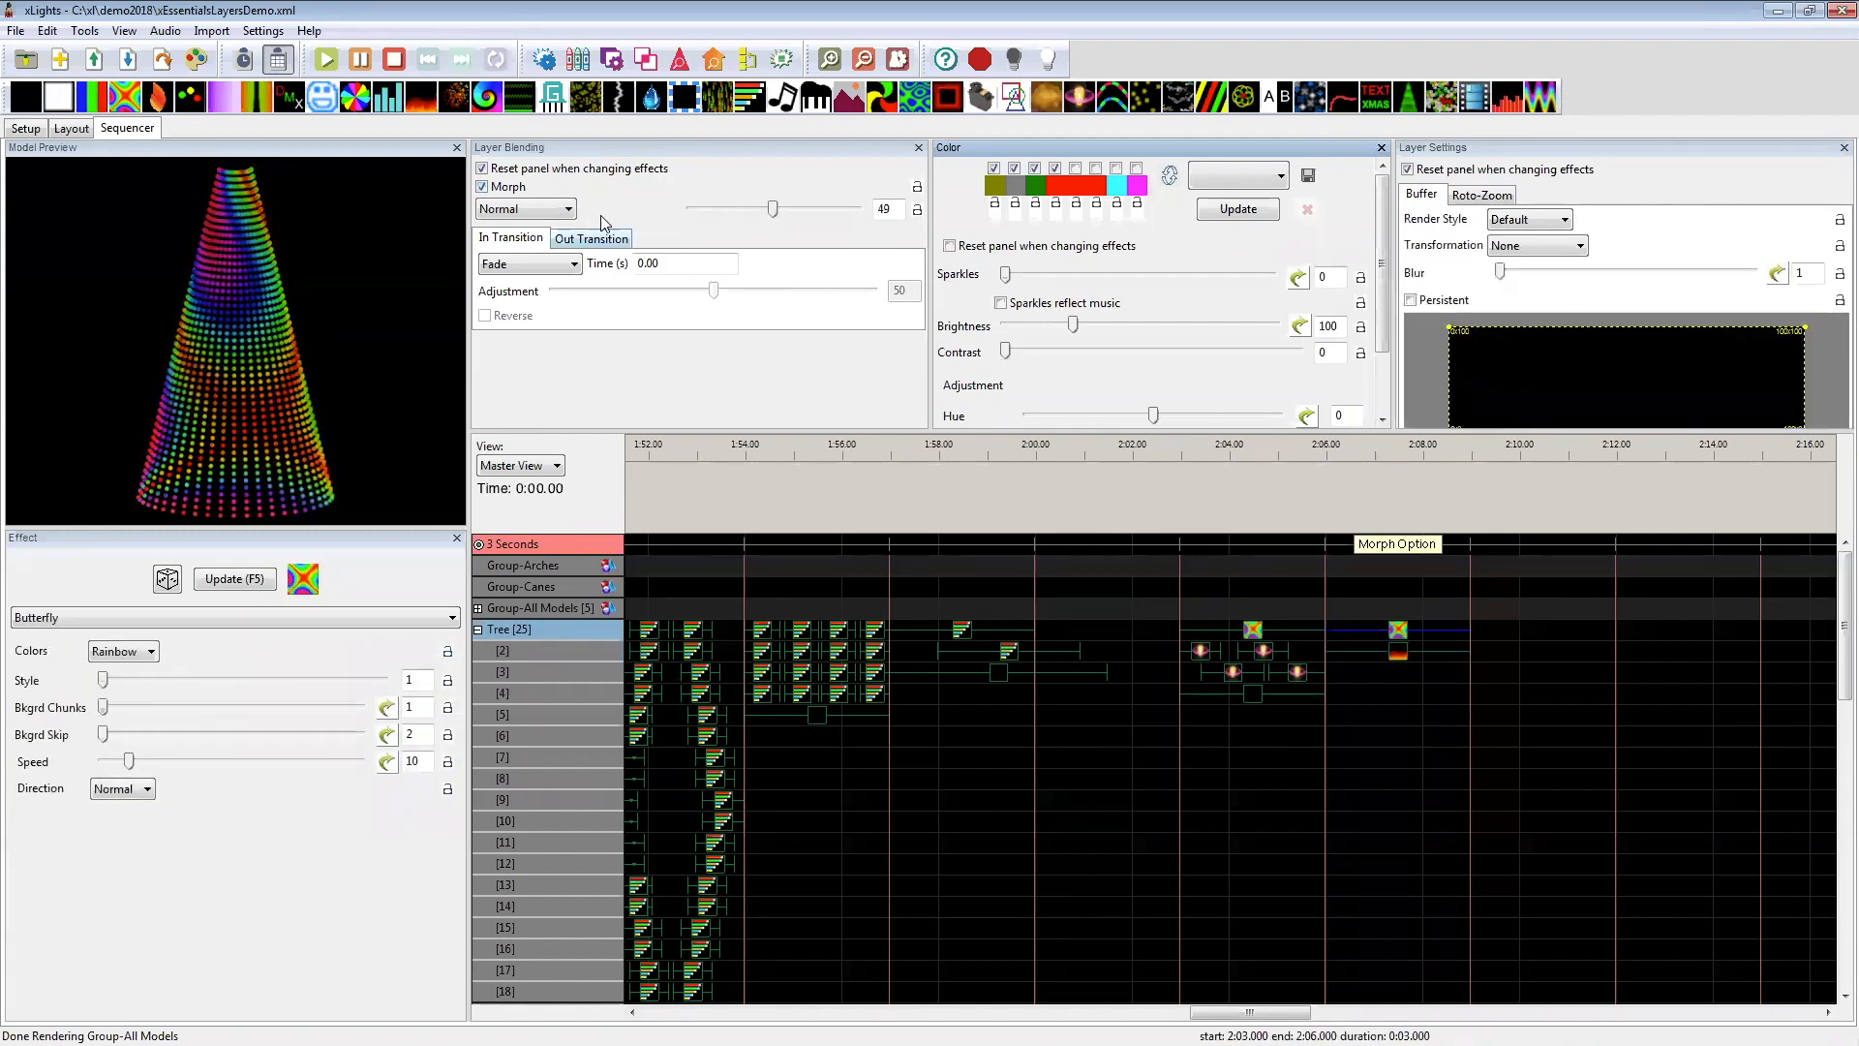
left_click(1398, 655)
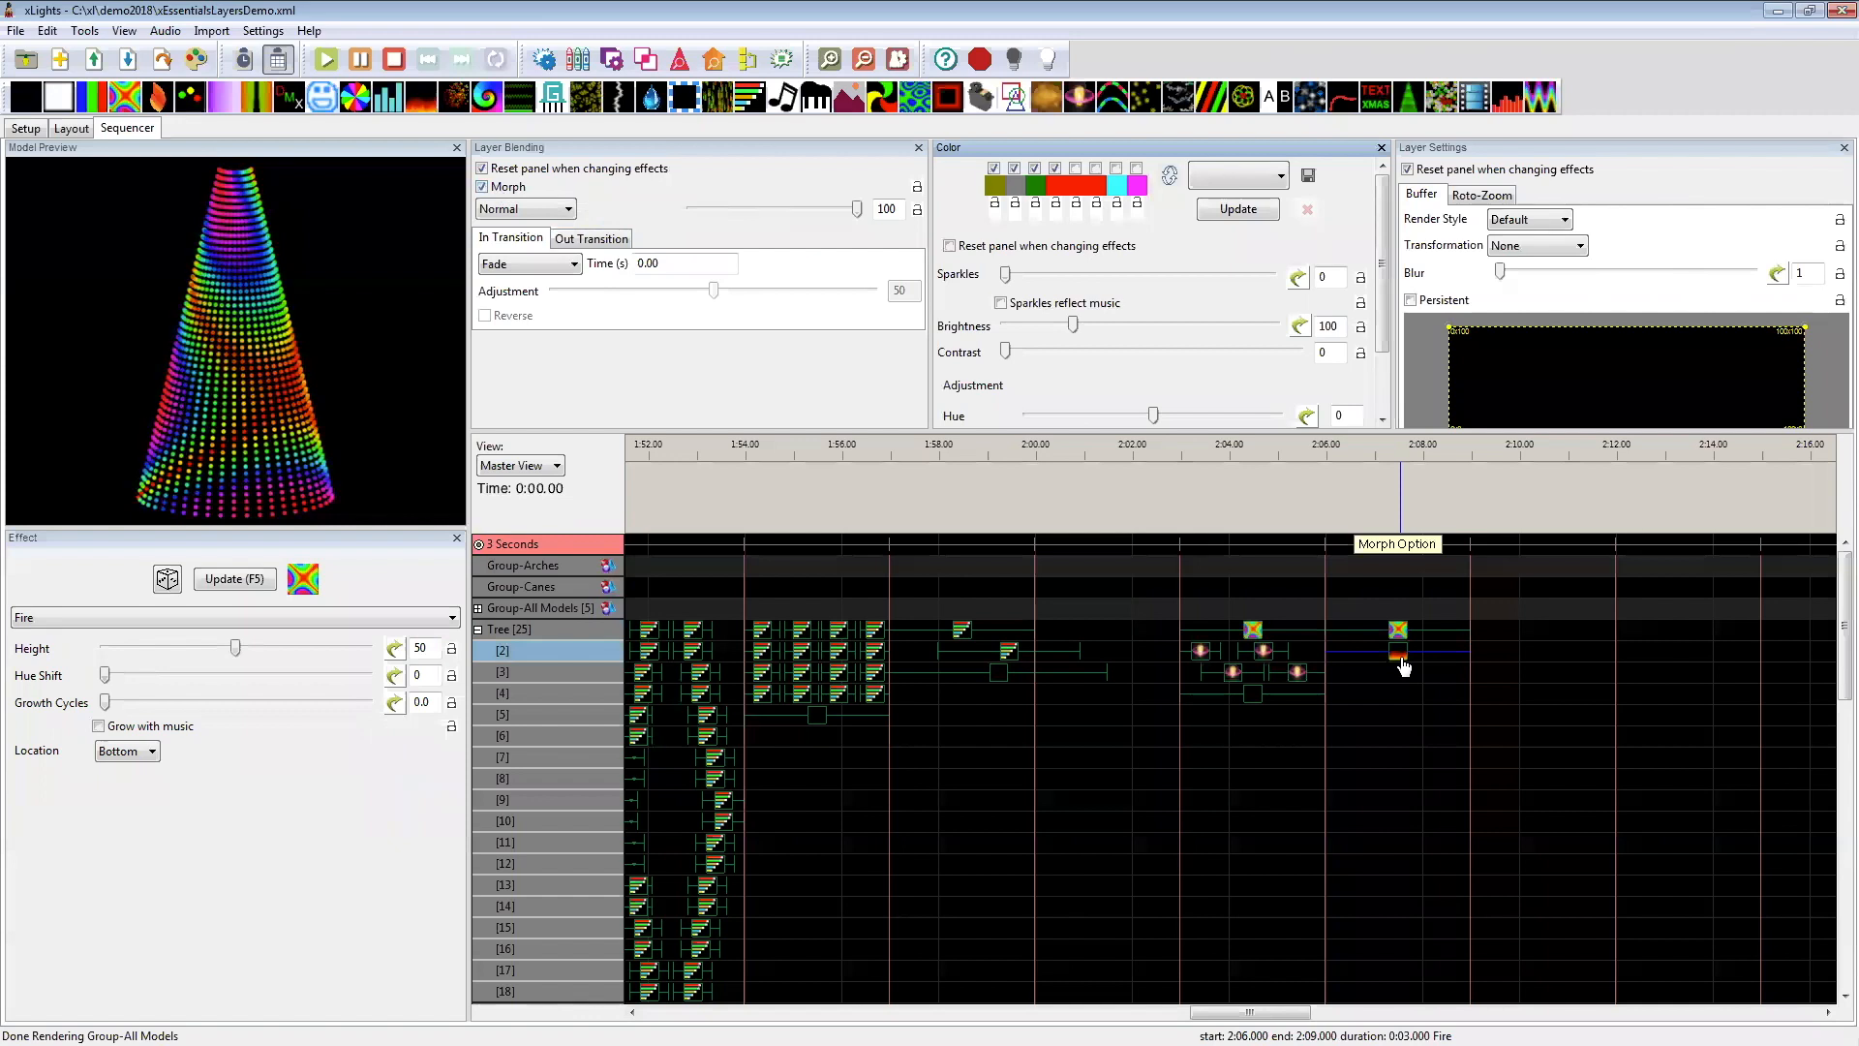
left_click_drag(858, 209, 658, 207)
Step: Turn off Morph on the Tree's layer 1 Butterfly effect and try mix values of 100, 90 and 0
left_click(1399, 631)
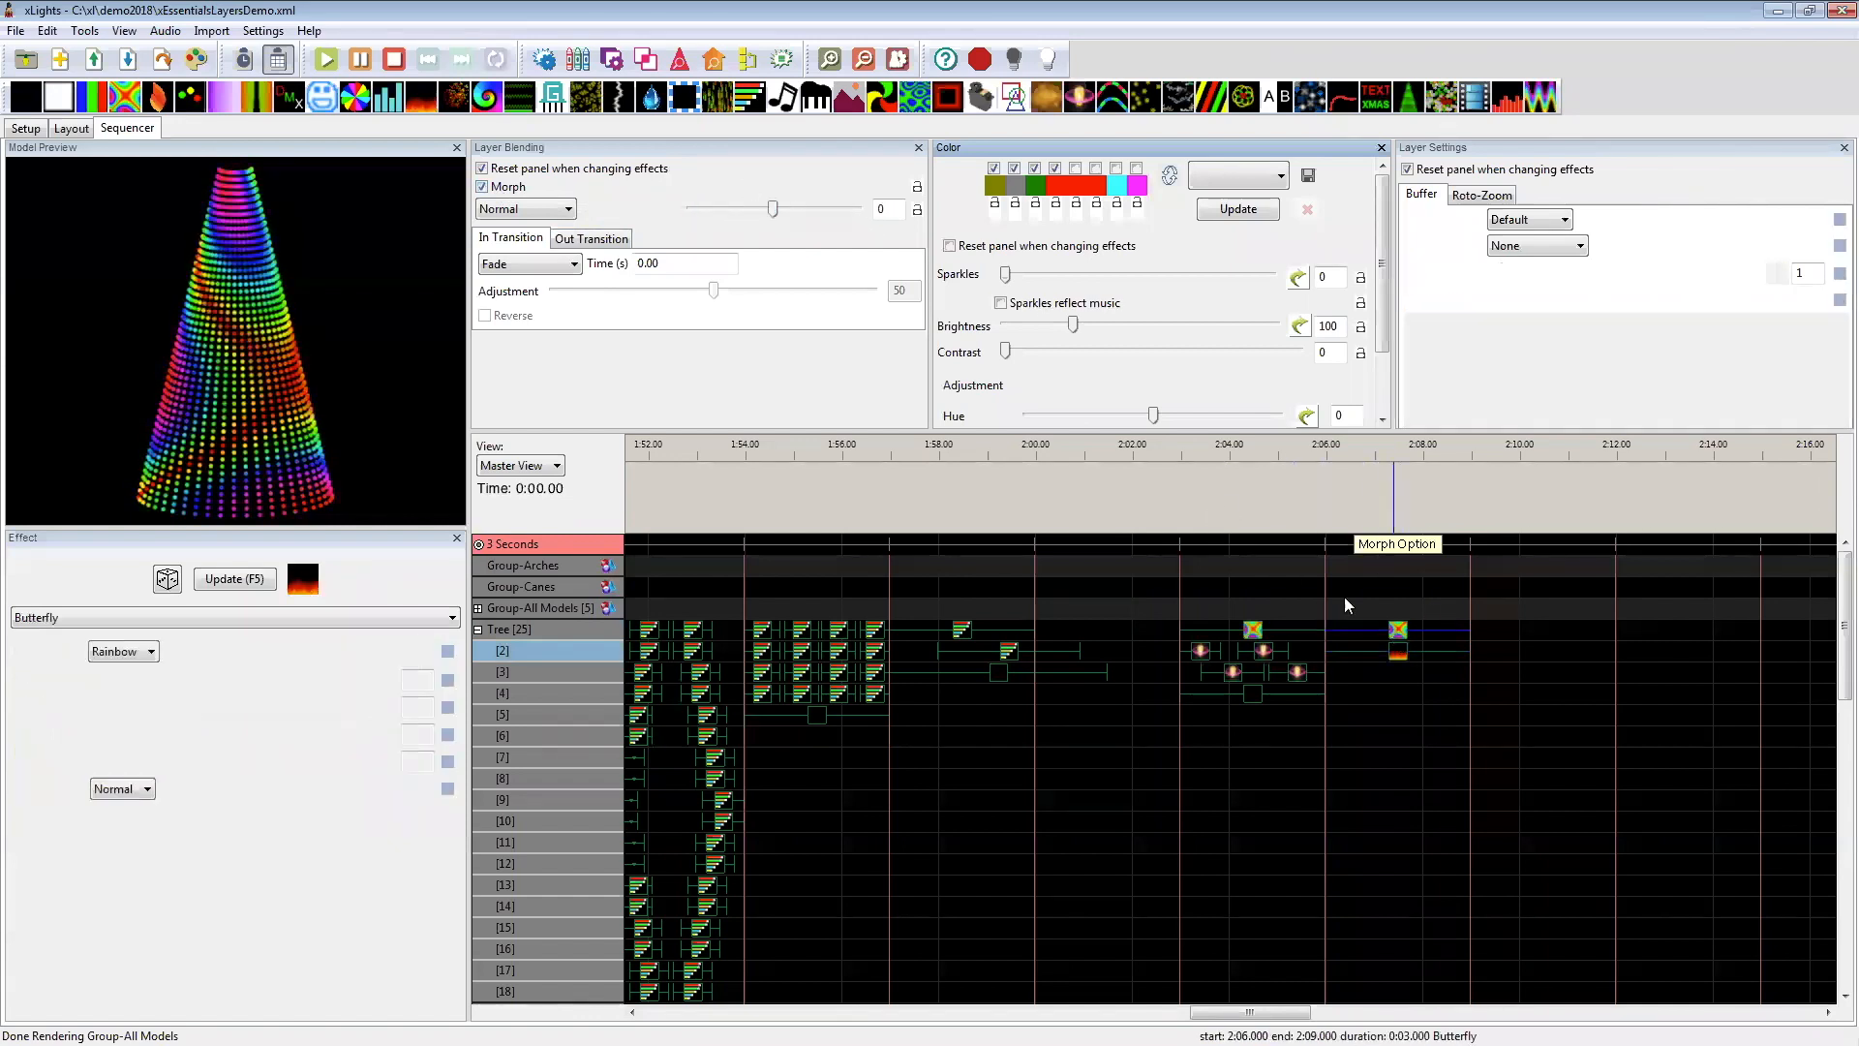
left_click_drag(811, 214, 866, 210)
left_click(535, 190)
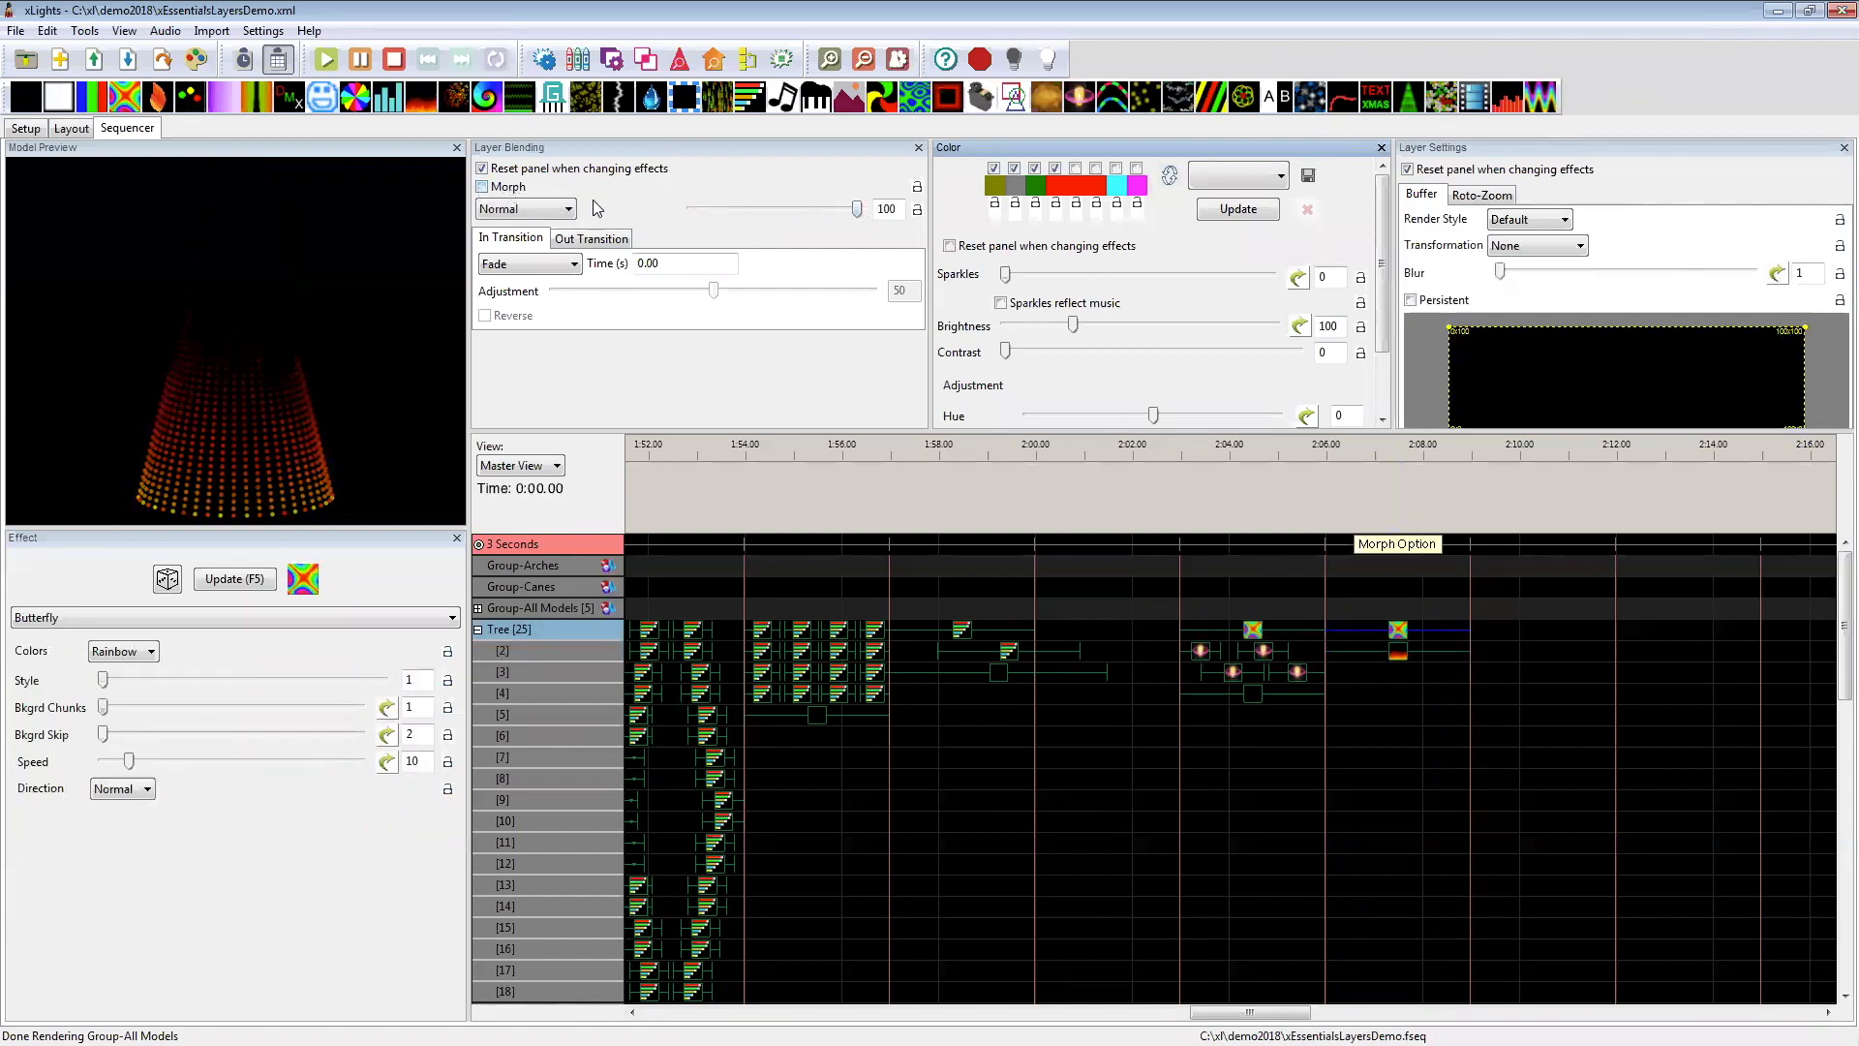
mouse_move(856, 210)
left_mouse_down()
mouse_move(685, 211)
mouse_move(840, 210)
left_mouse_up()
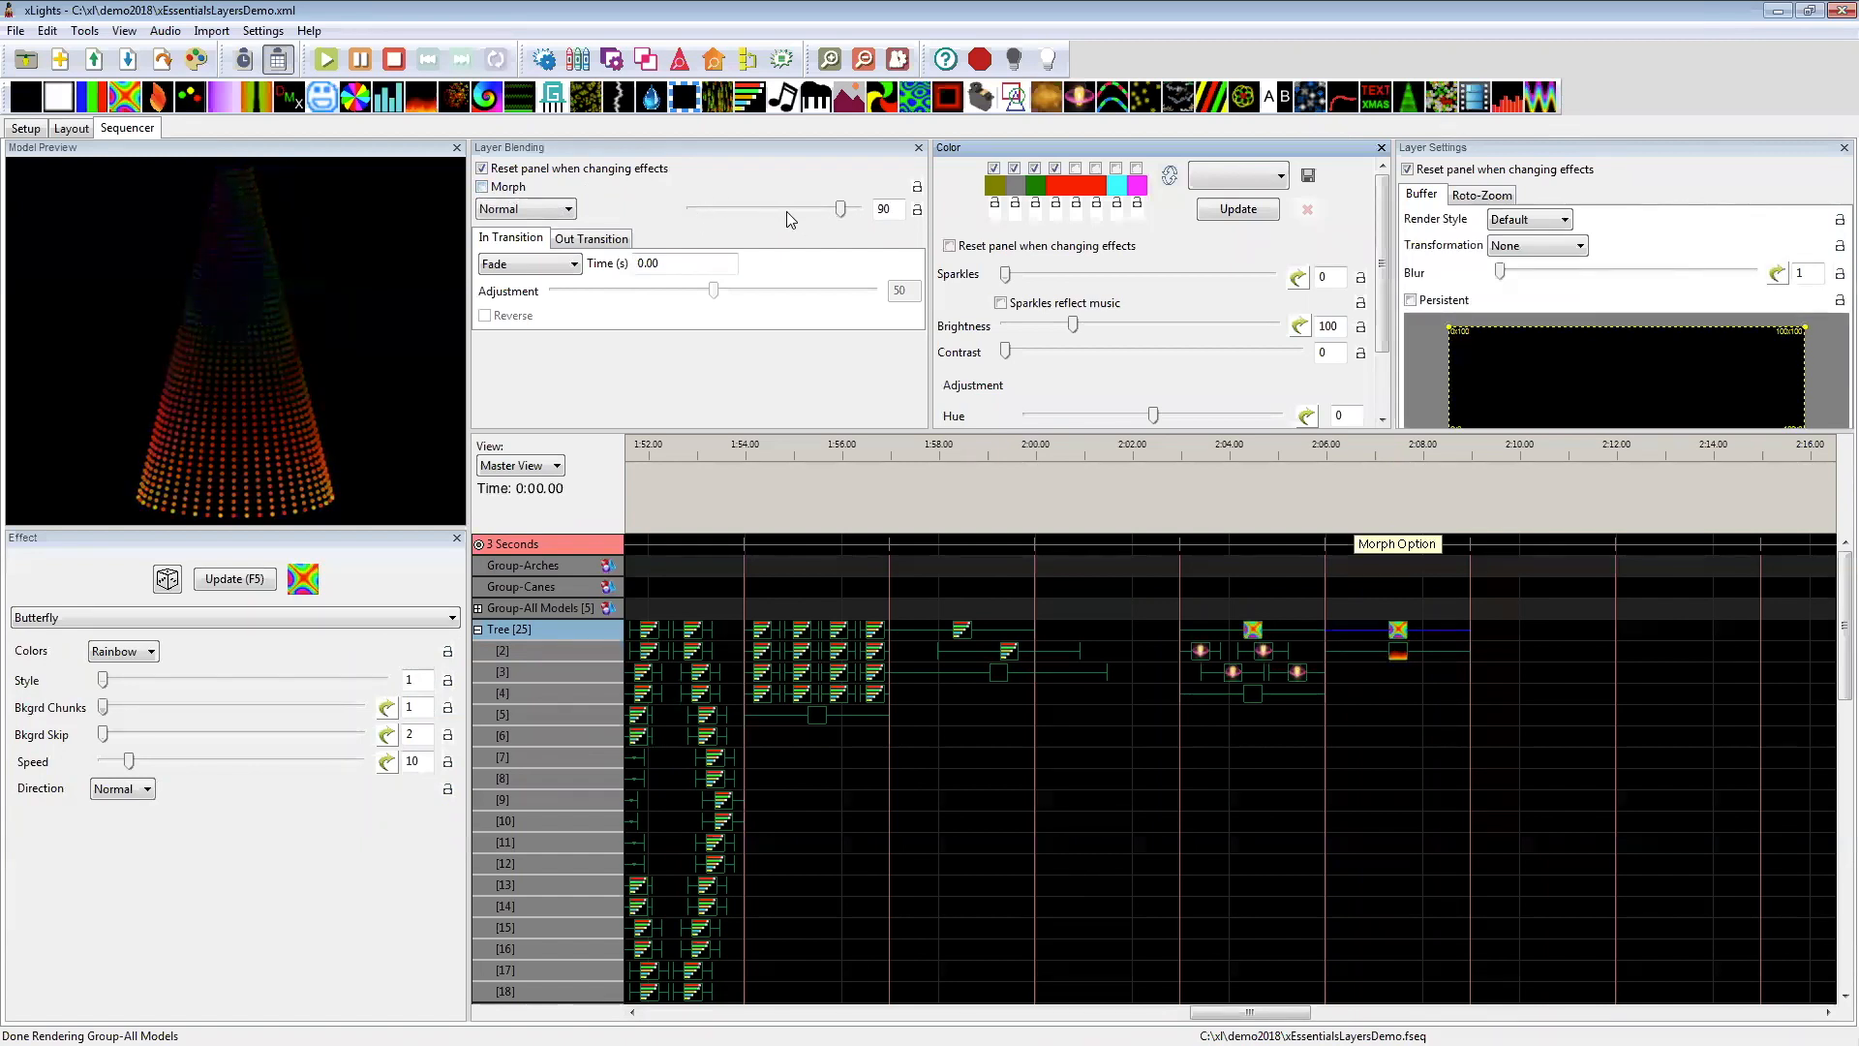
left_click_drag(841, 211, 691, 210)
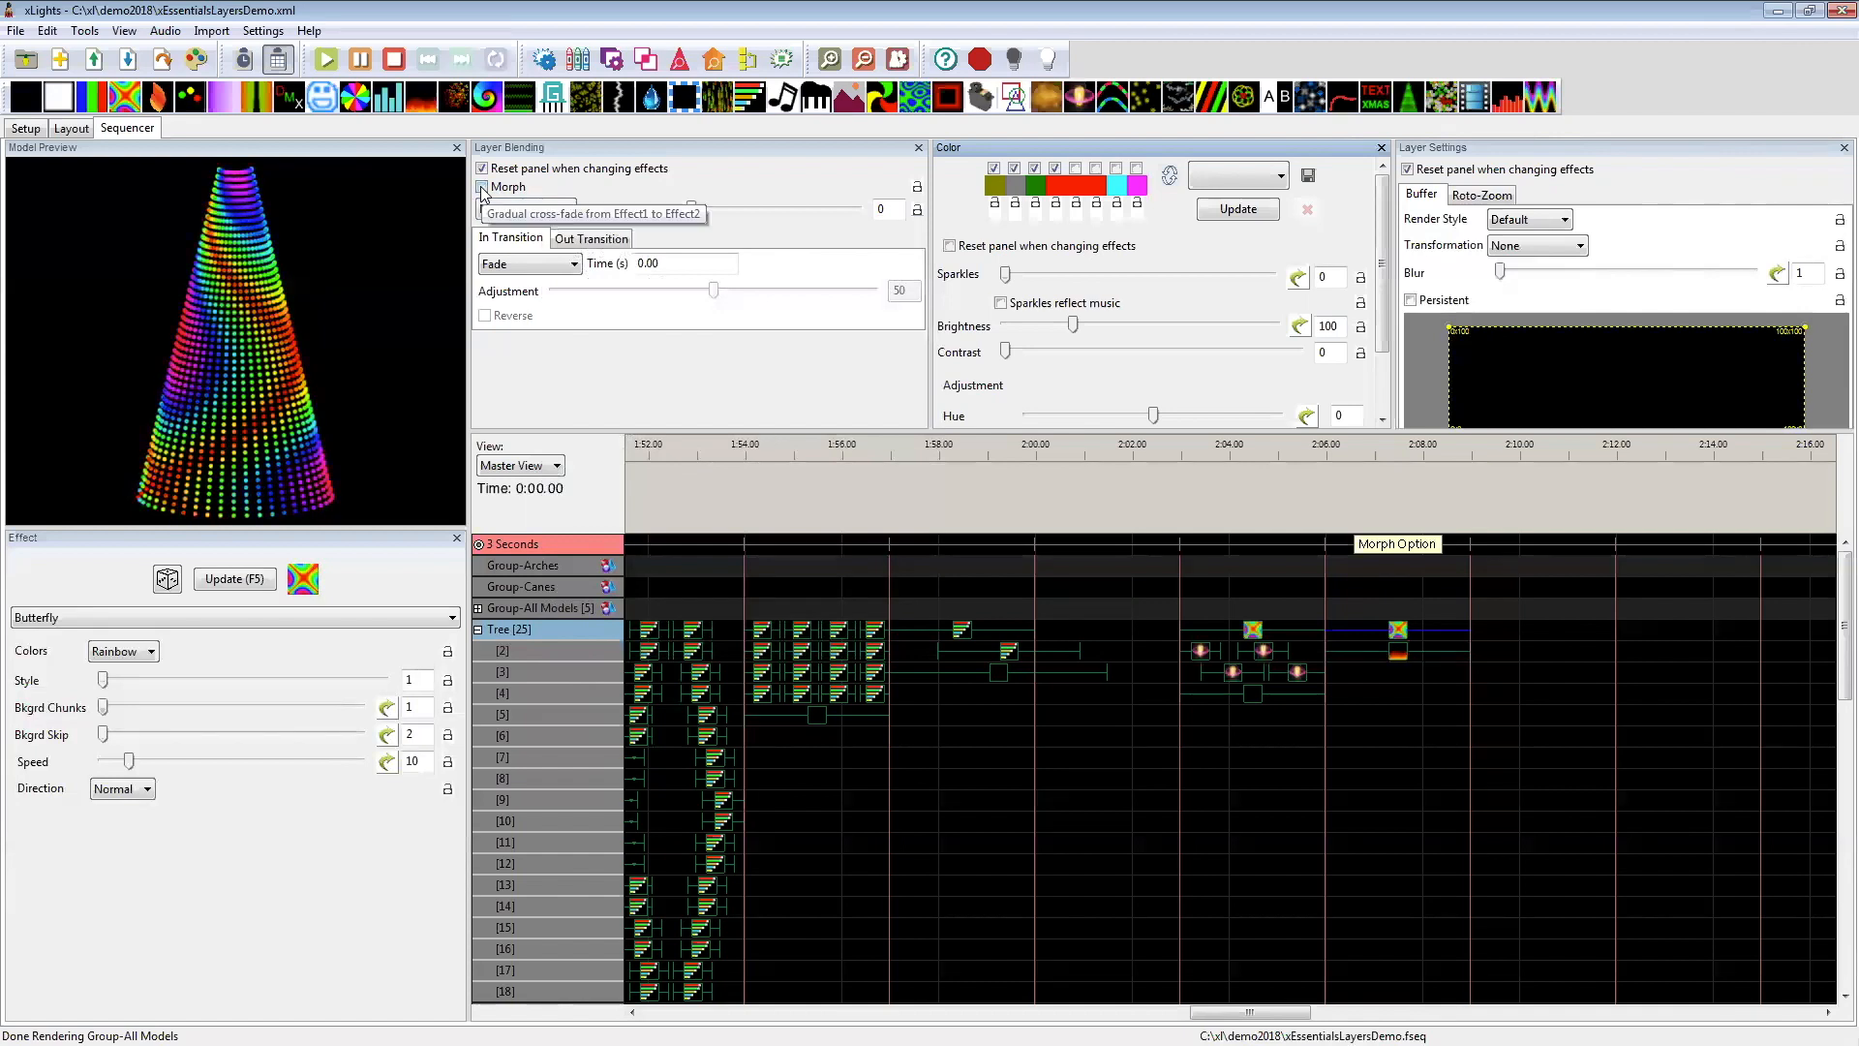
Step: Compare the Tree's Butterfly effect with Morph on and off at mix 0, leaving Morph off and the mix at 64
left_click(483, 190)
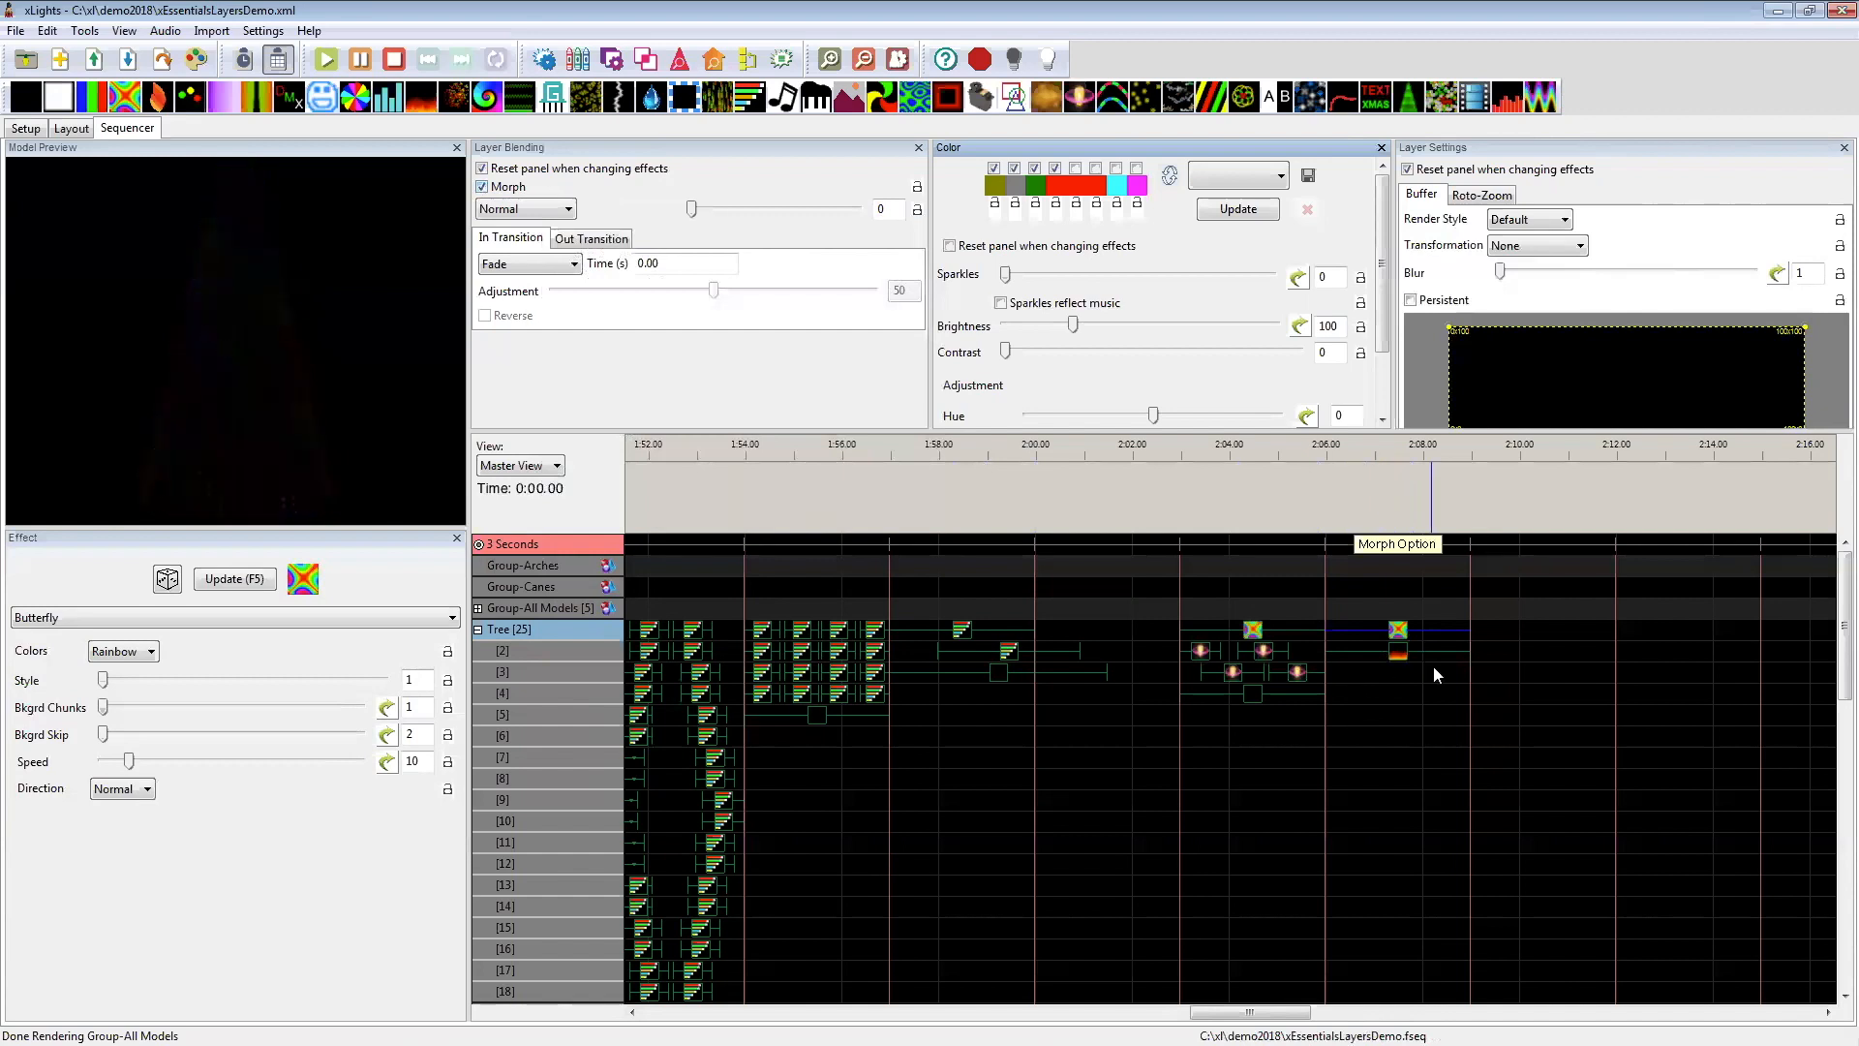
left_click(1402, 672)
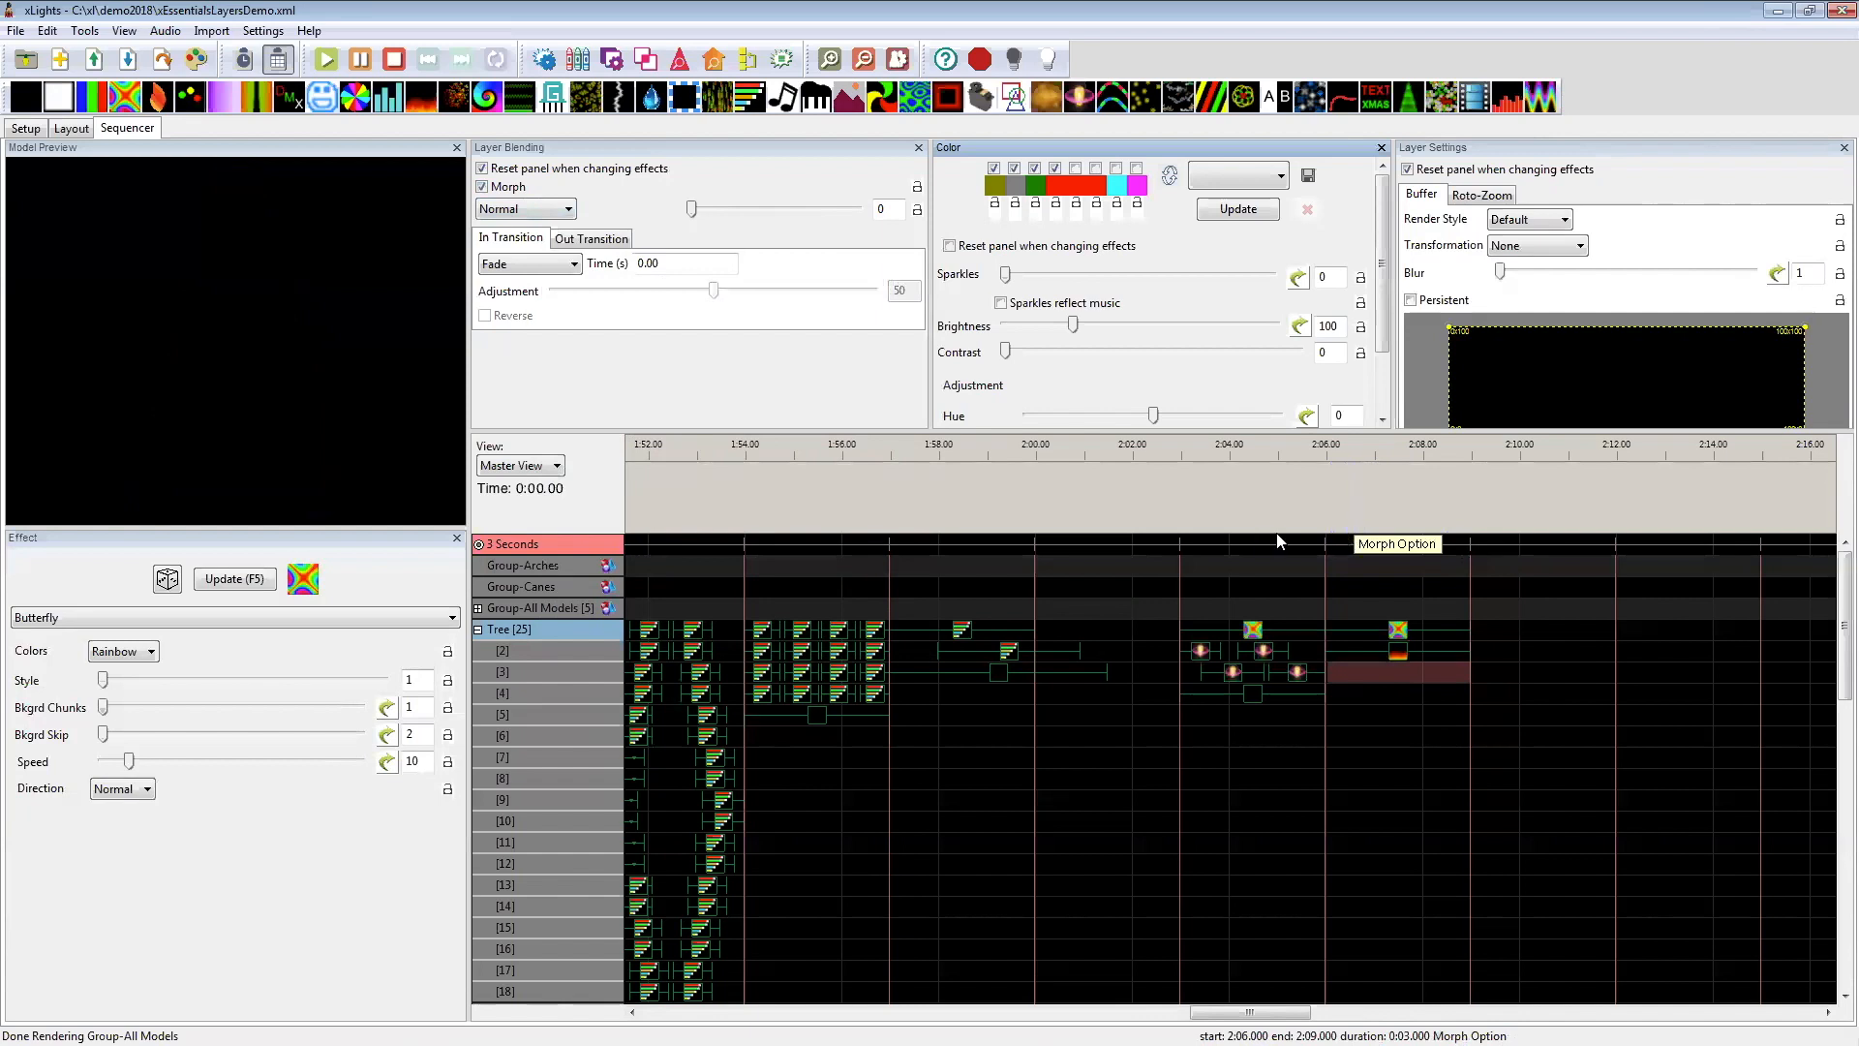
left_click(1397, 630)
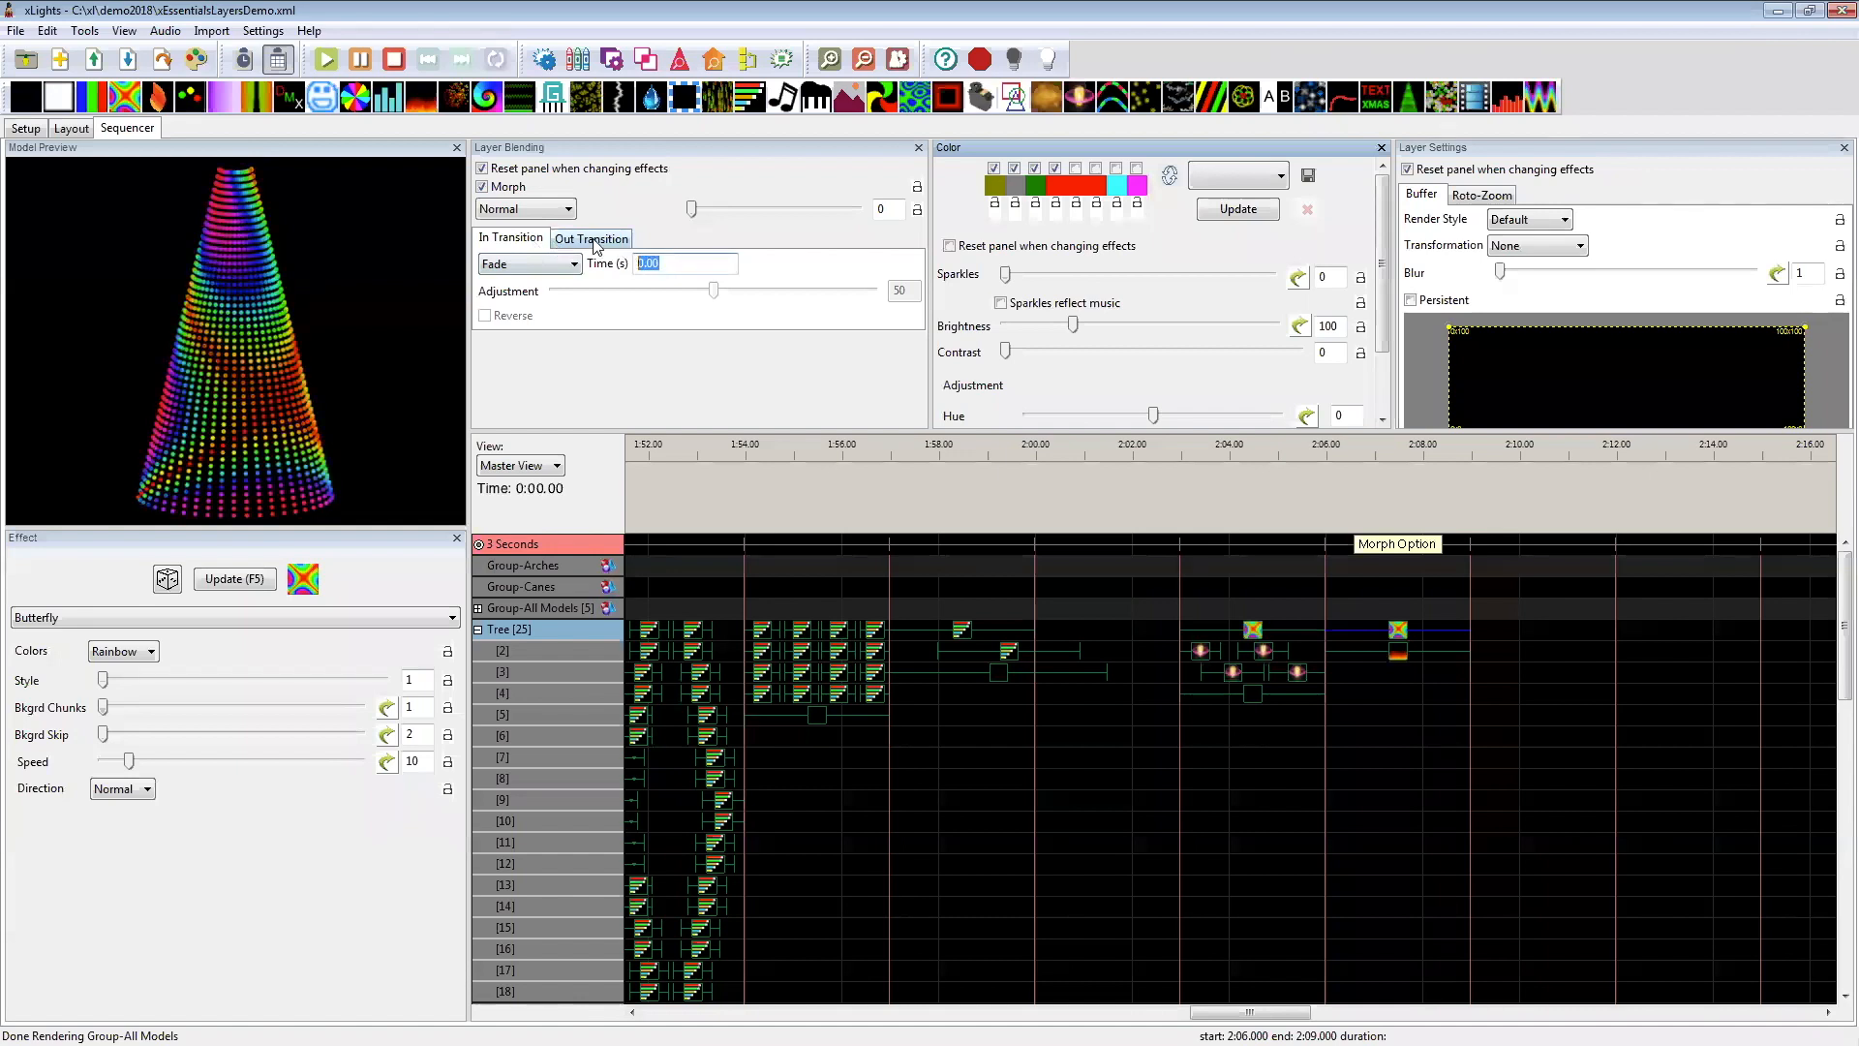
left_click(482, 187)
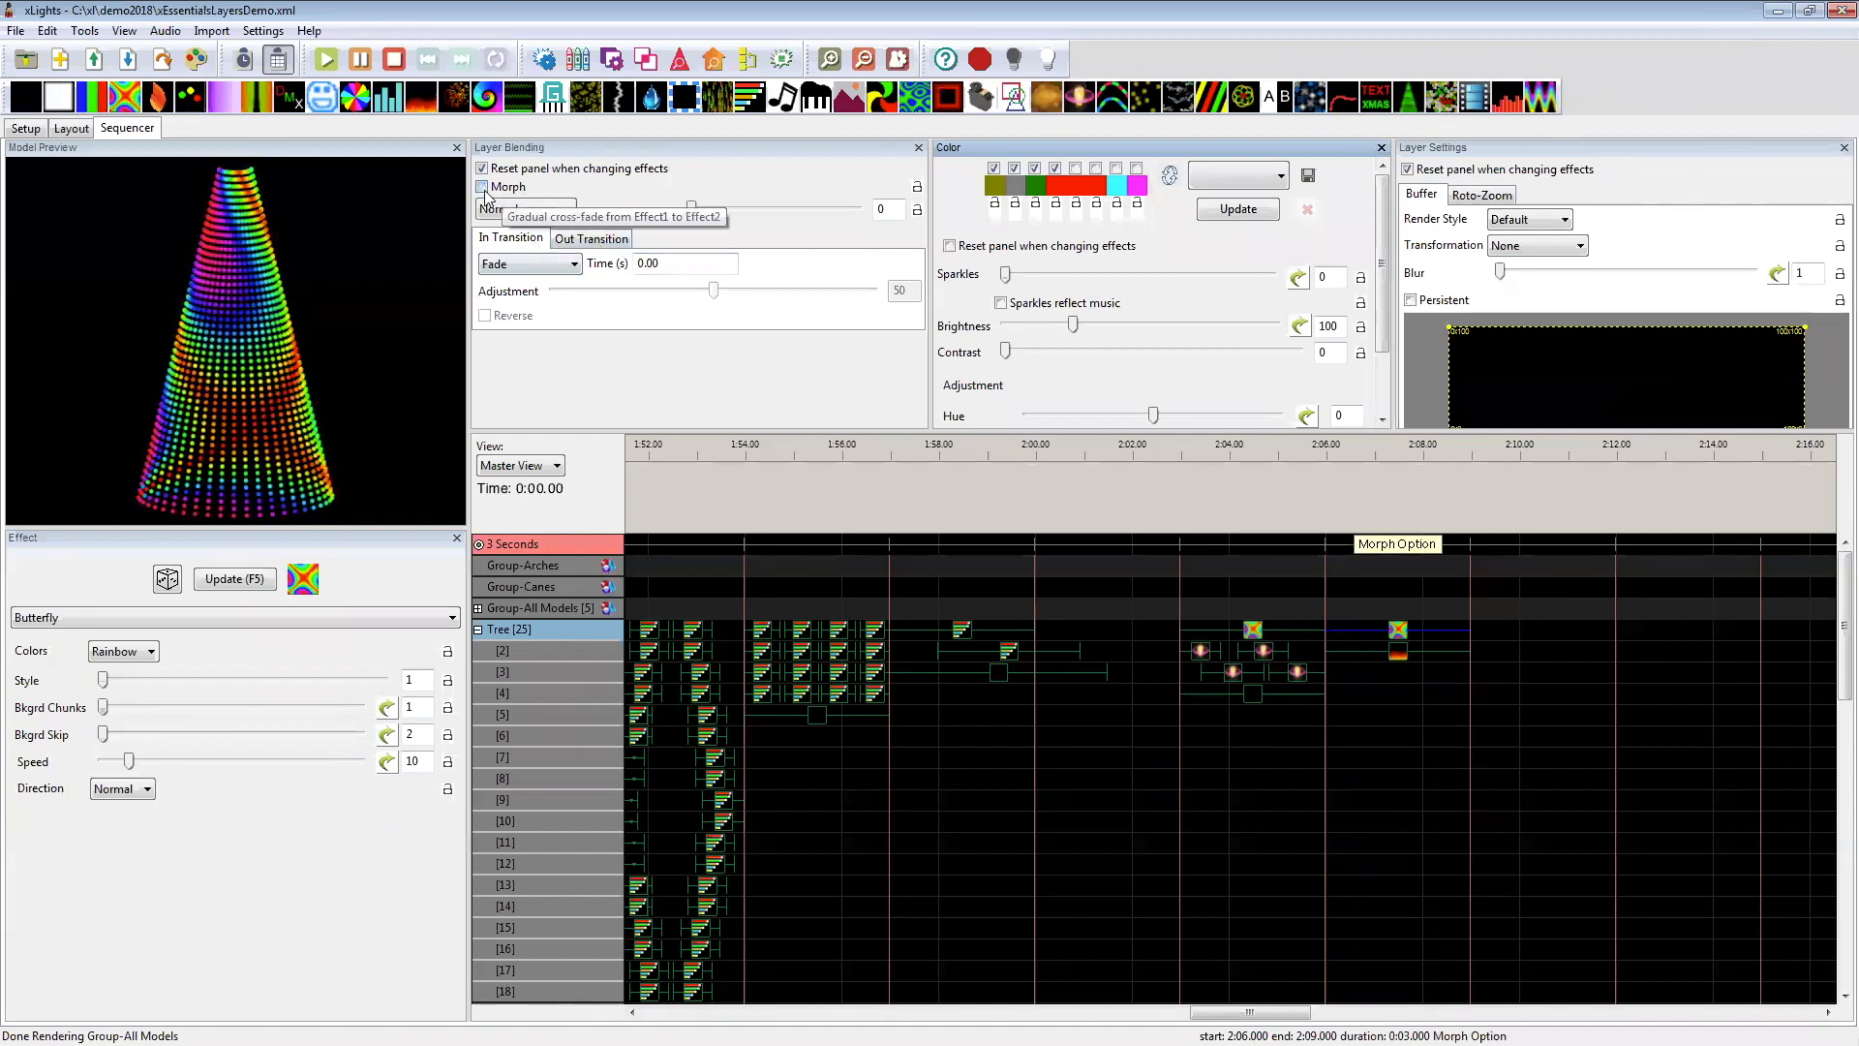
left_click(482, 187)
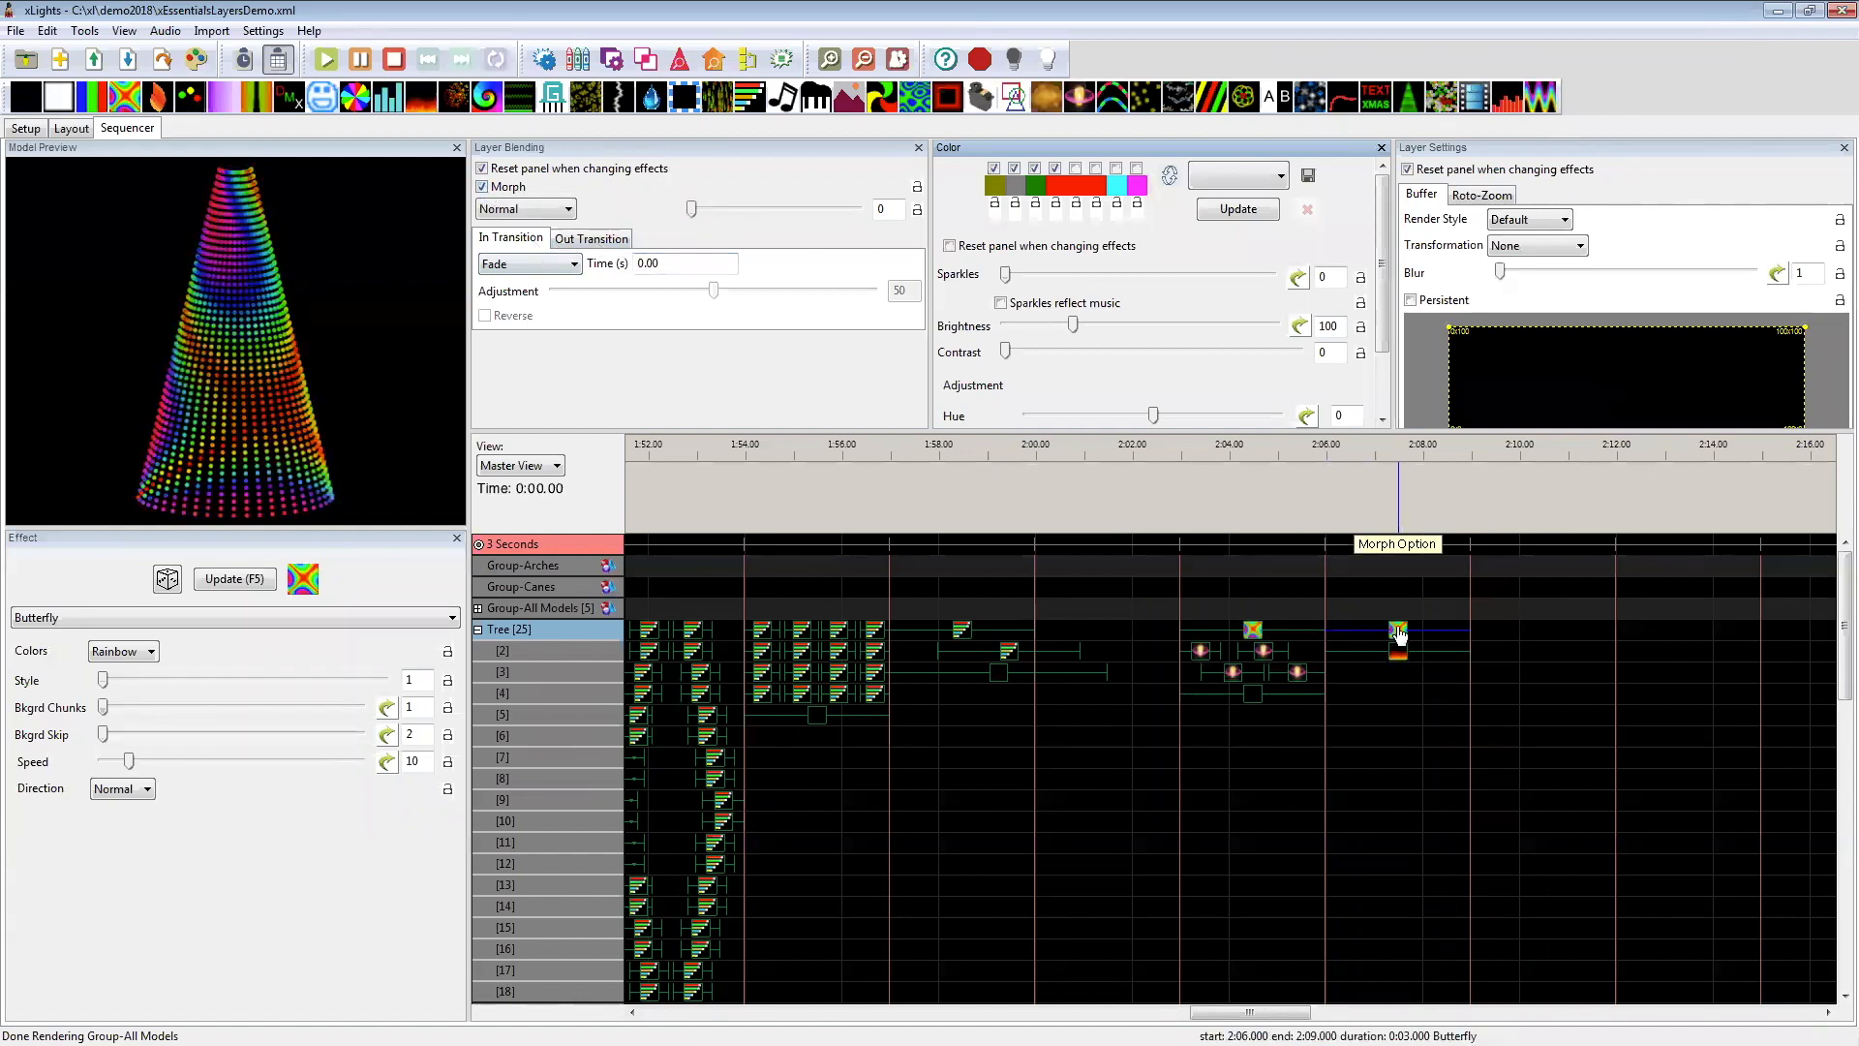
left_click(482, 188)
left_click_drag(691, 209, 797, 230)
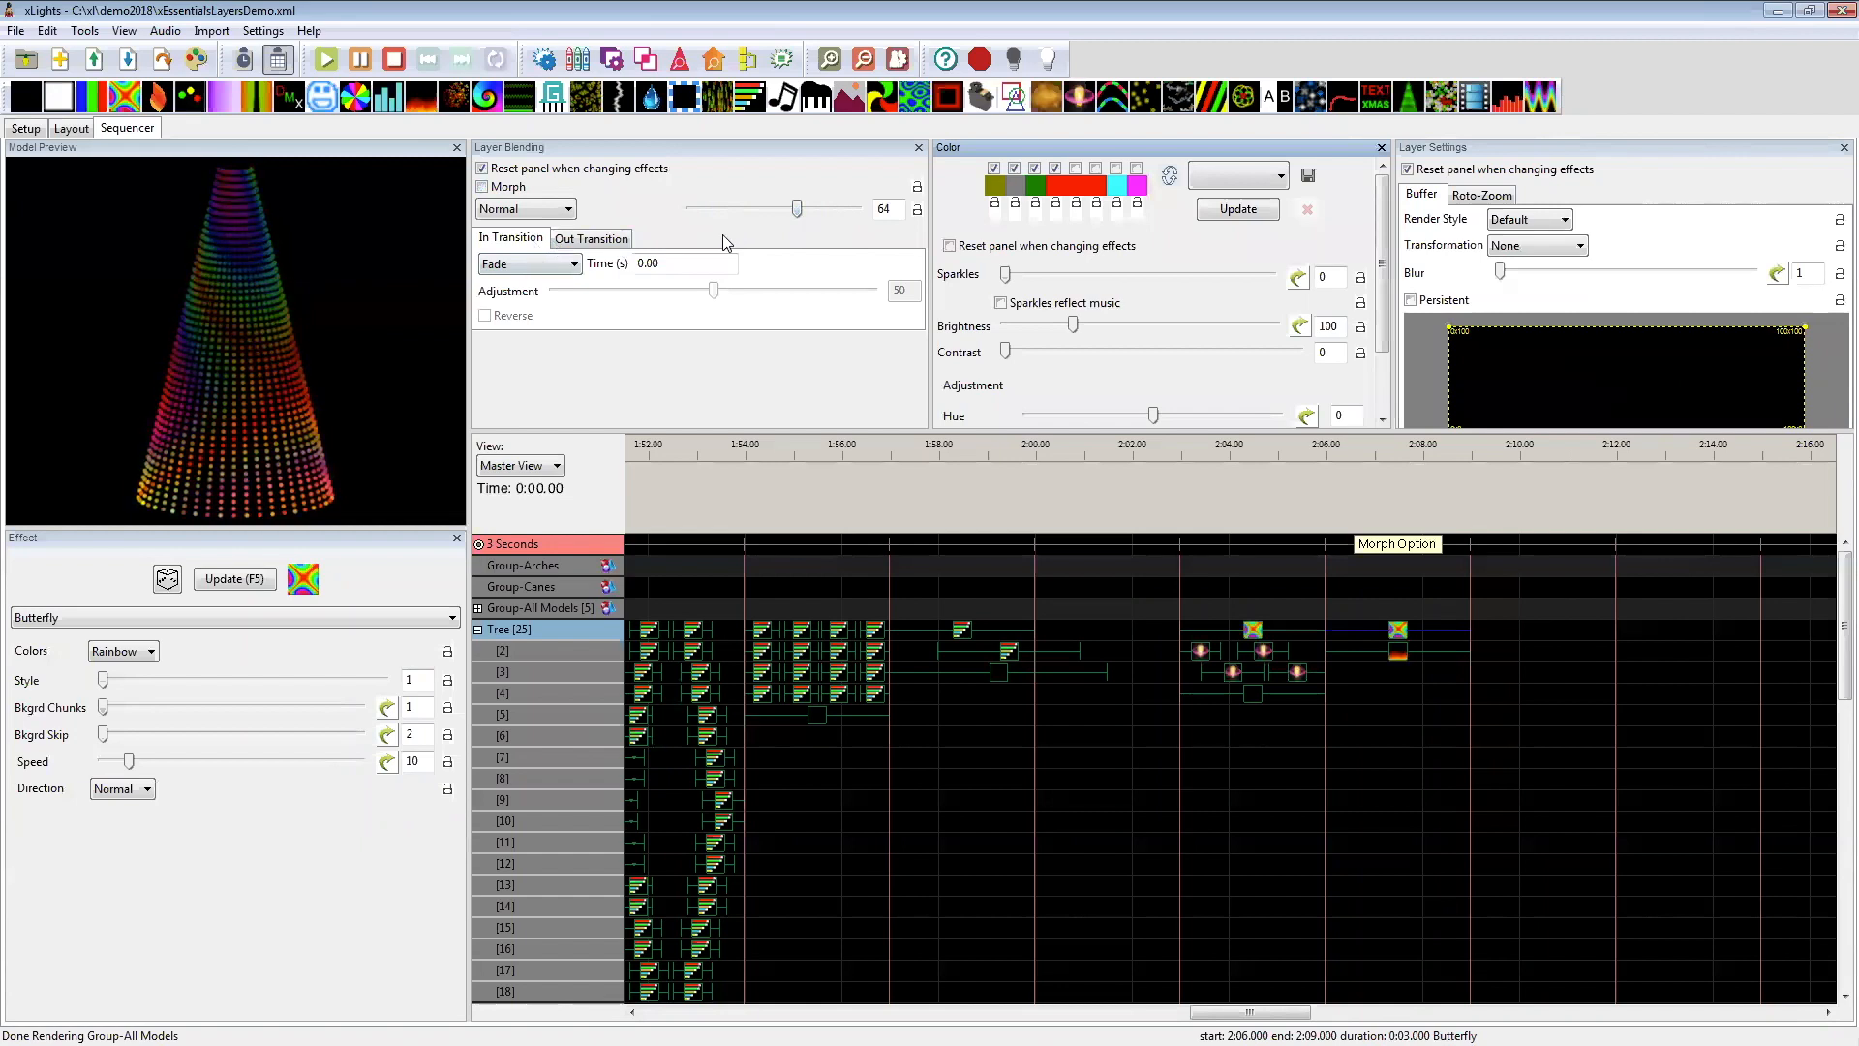
Step: Preview the Tree's layer 2 Fire effect without Morph at mix 70, and leave it at mix 0 with Morph enabled
left_click(1399, 651)
left_click(494, 188)
left_click(494, 189)
left_click_drag(716, 213, 808, 221)
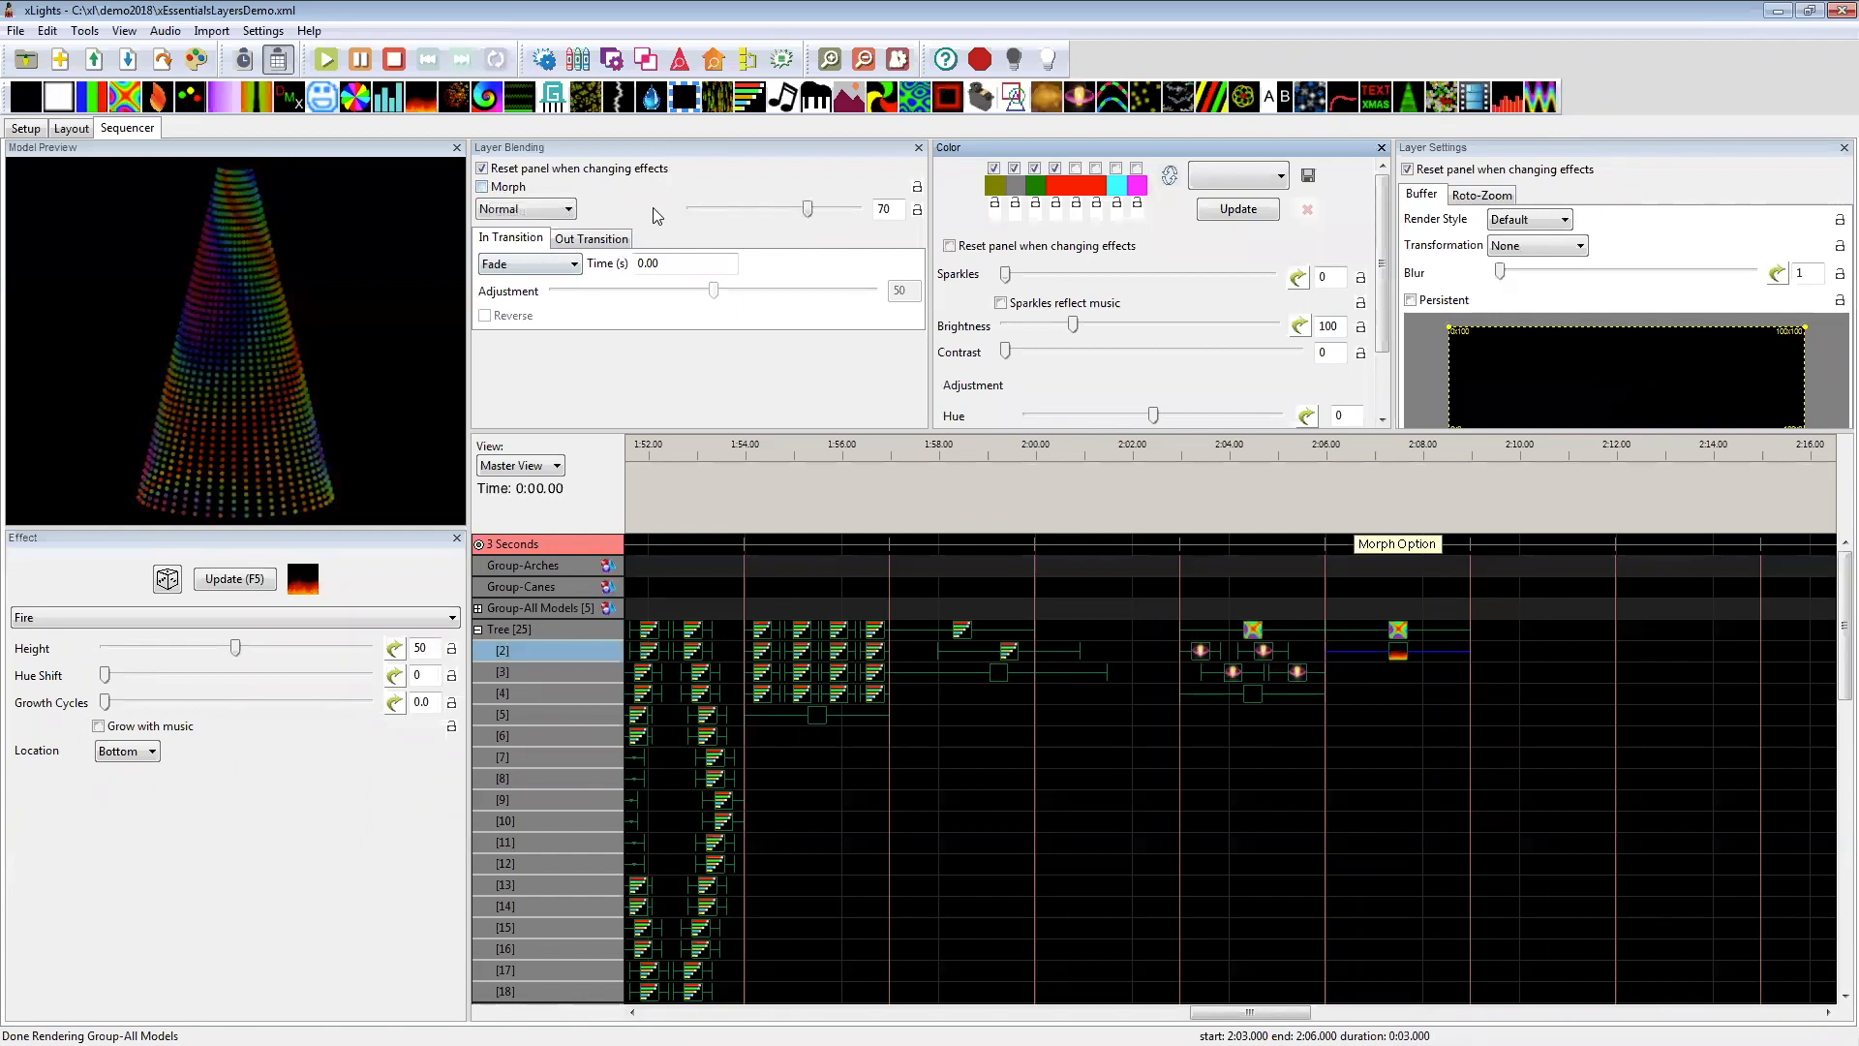
left_click_drag(807, 209, 680, 227)
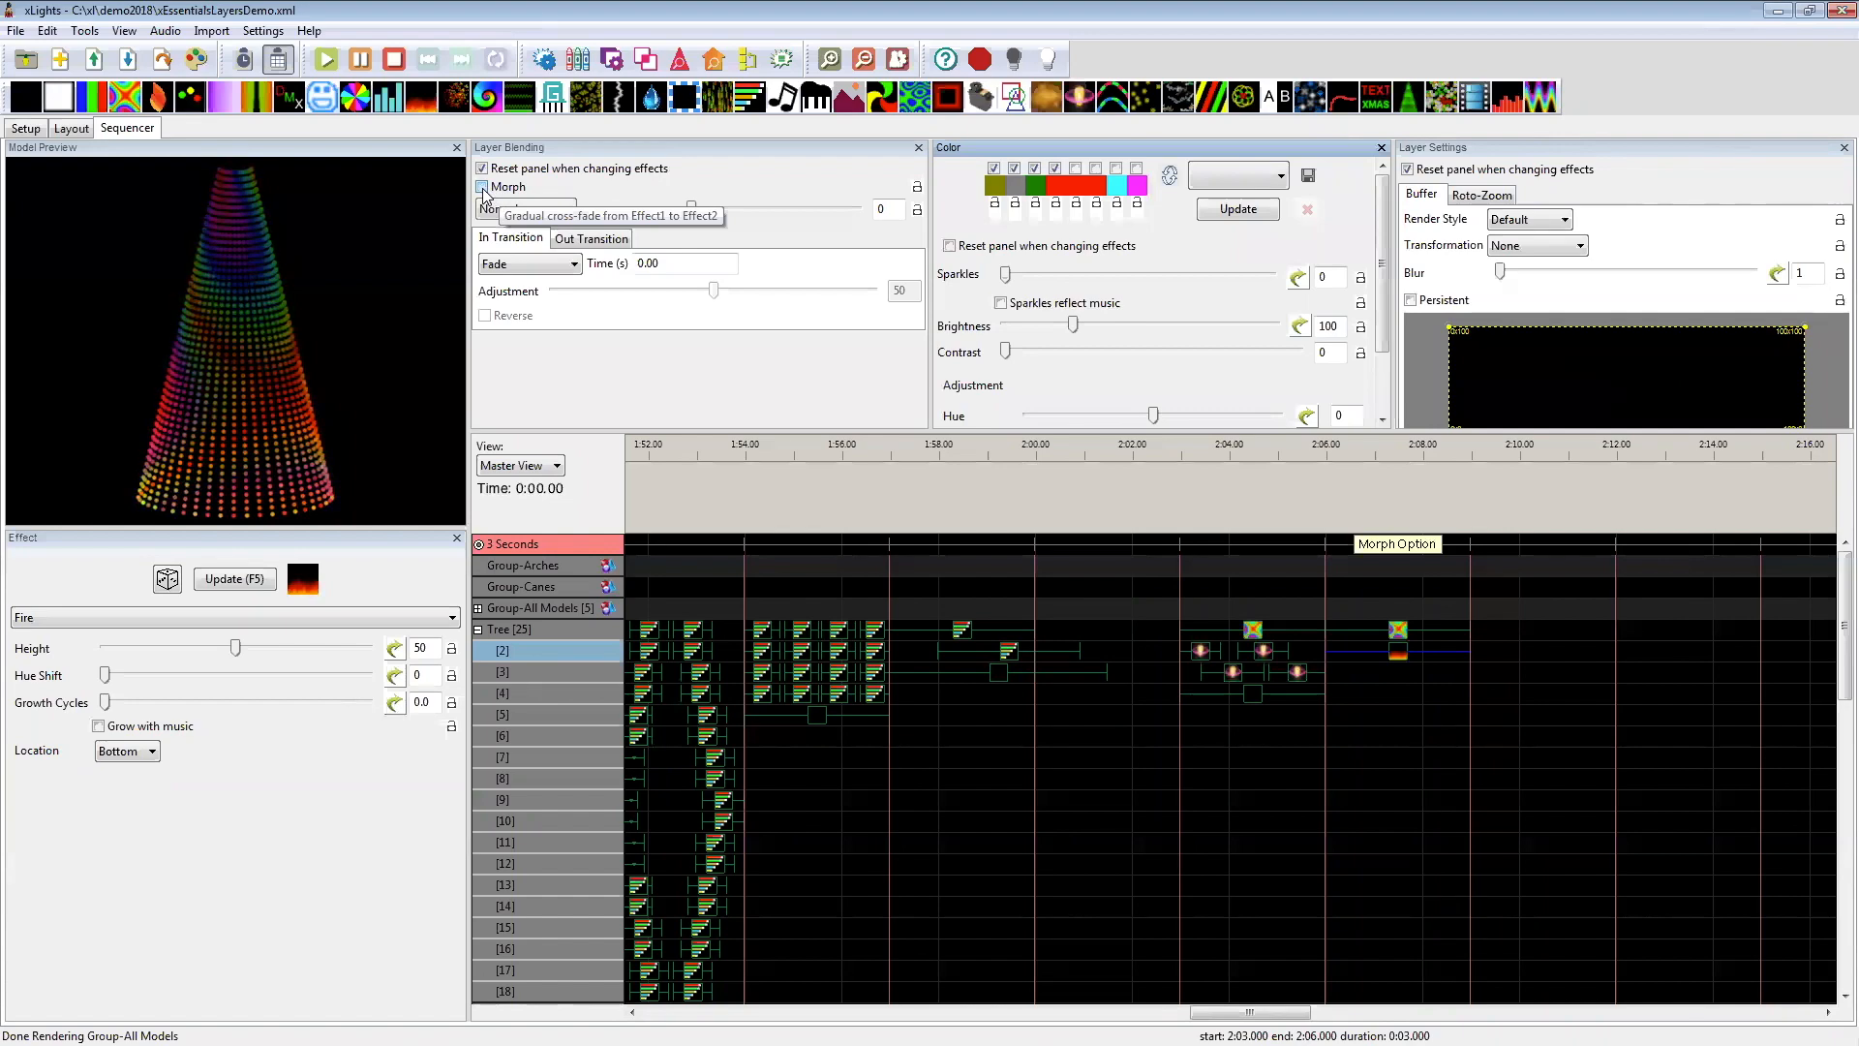
left_click(482, 187)
mouse_move(1249, 1013)
left_mouse_down()
mouse_move(1350, 1012)
mouse_move(1218, 1013)
left_mouse_up()
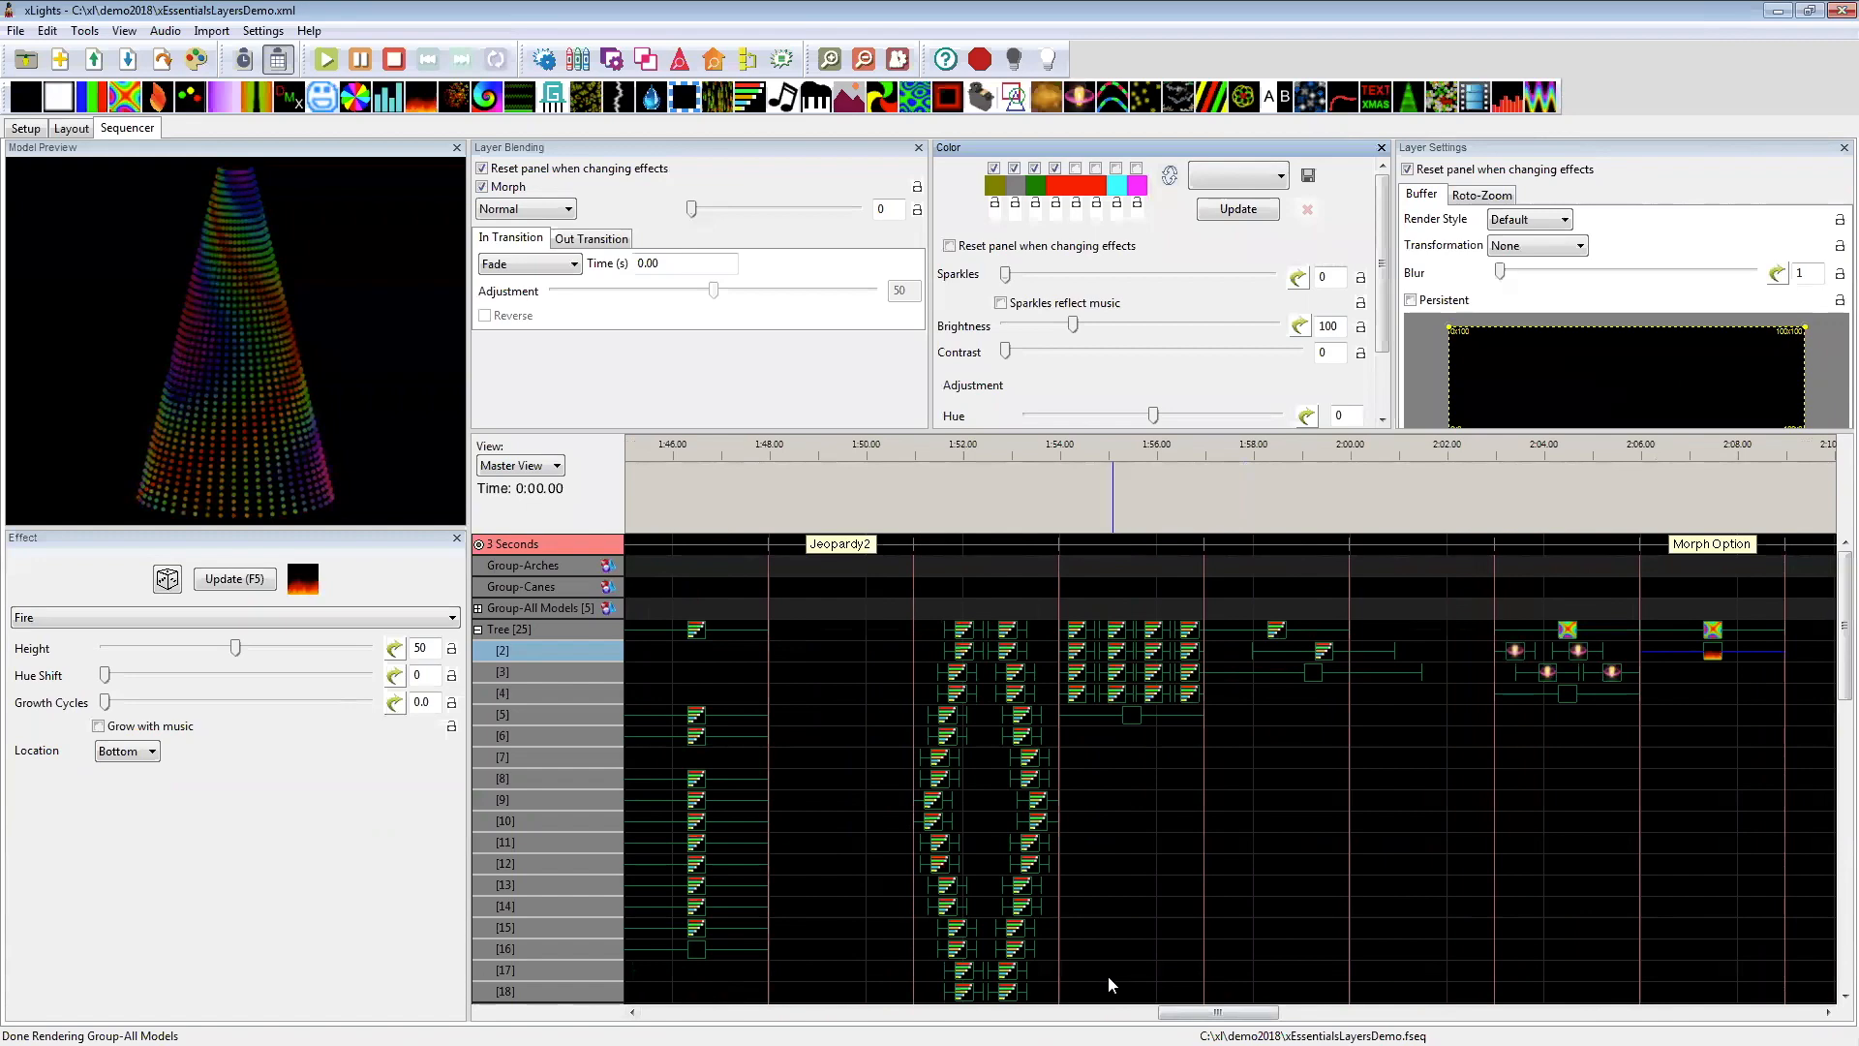
scroll(1127, 861, "down", 1)
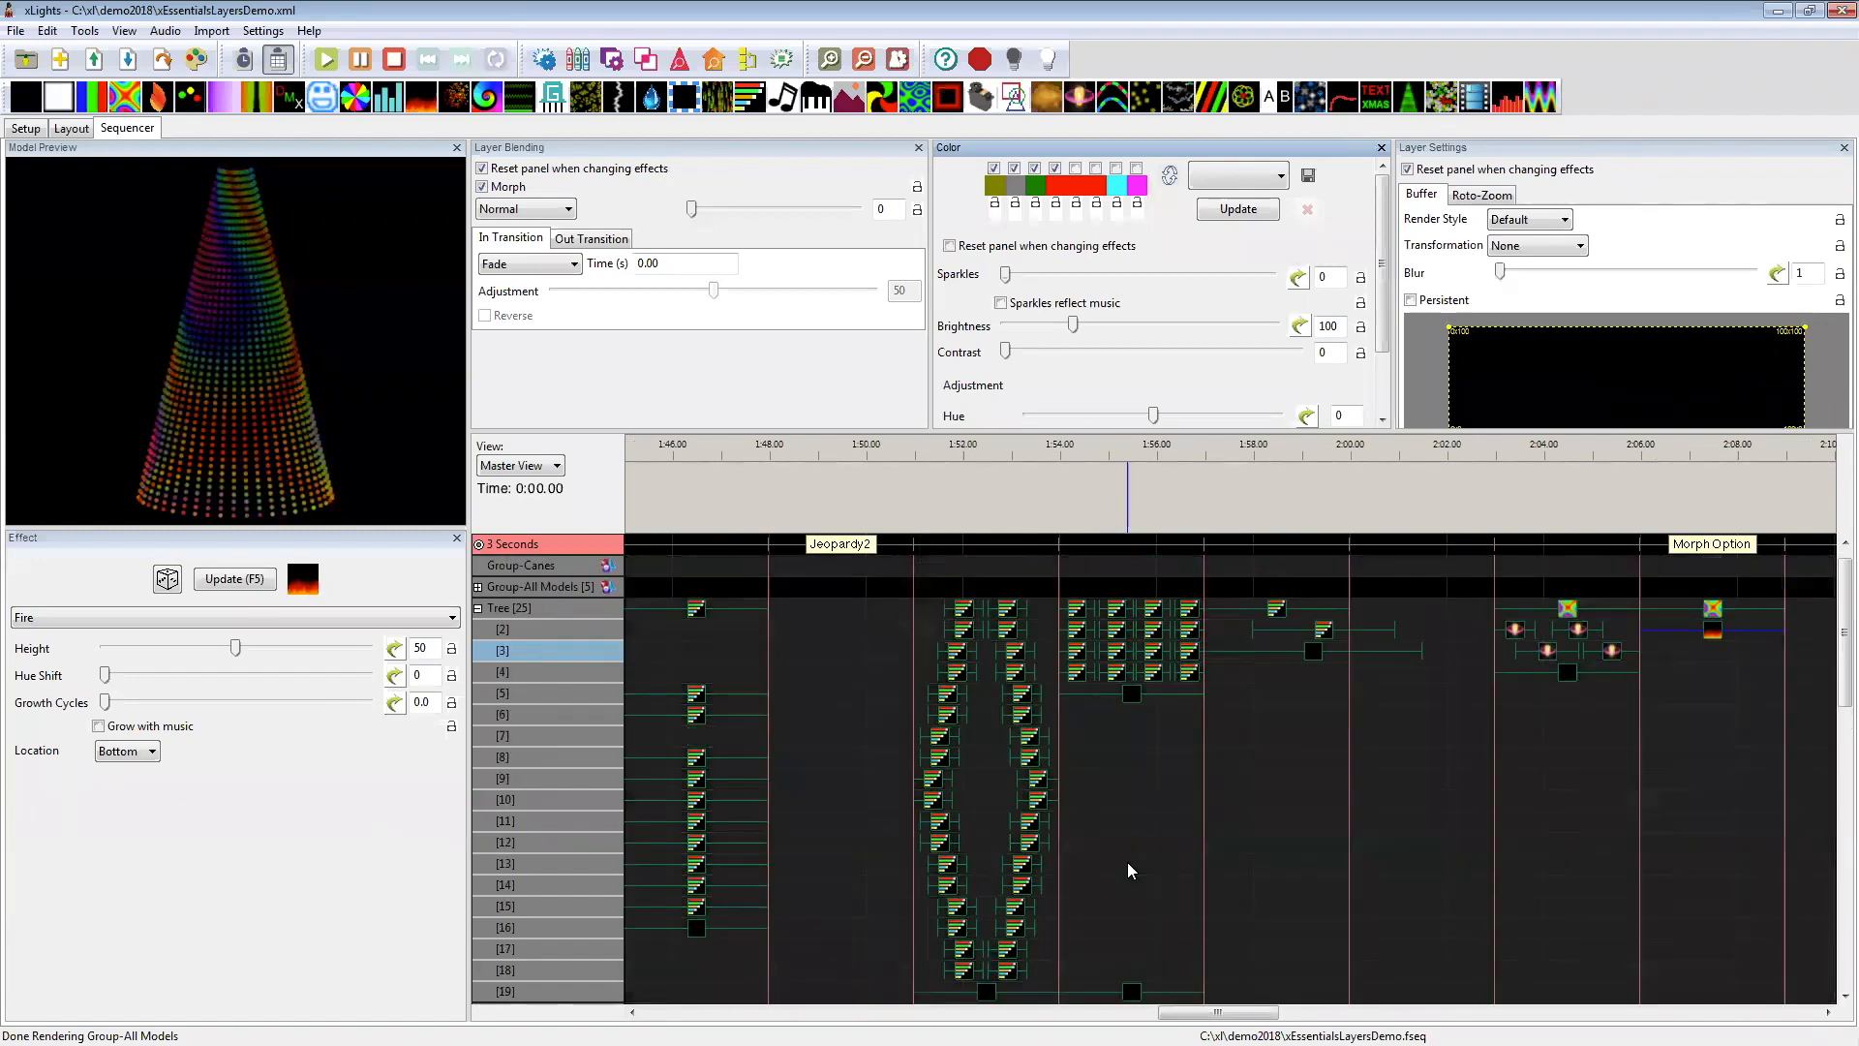
scroll(1127, 861, "up", 1)
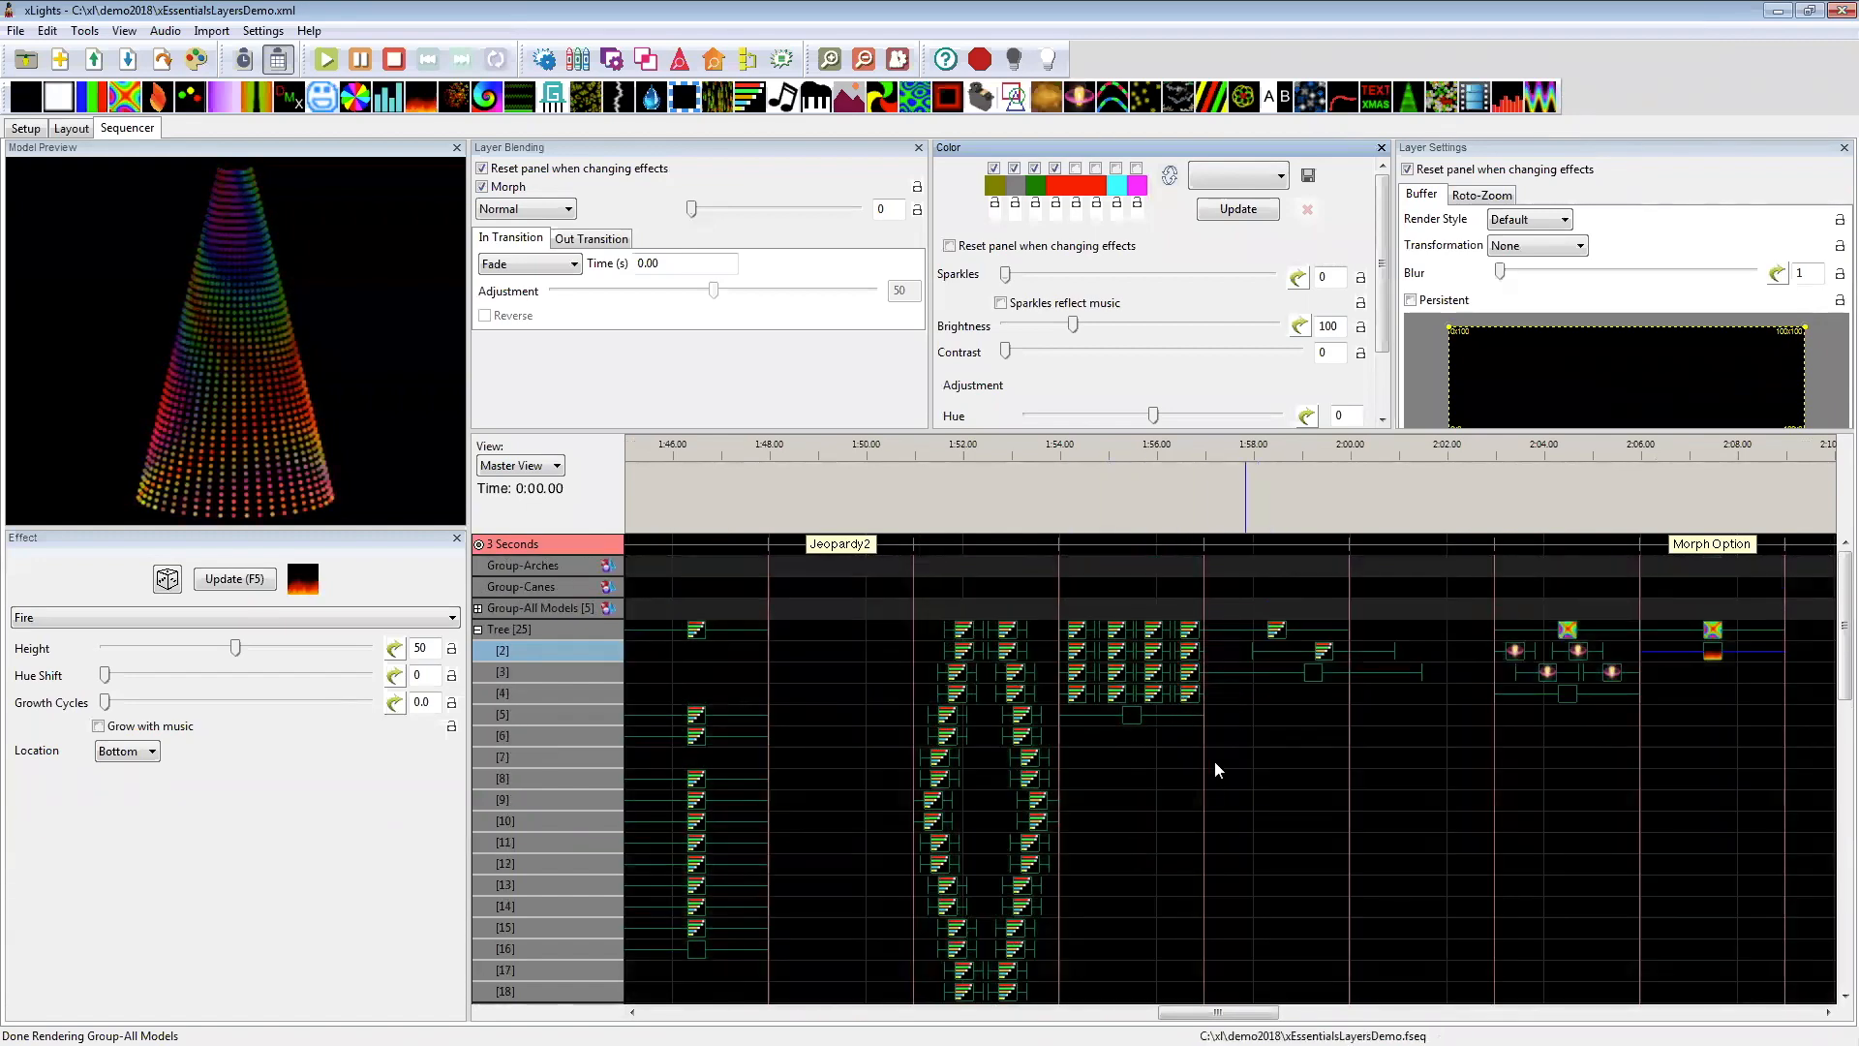
Step: Examine the Tree's layer 4 Off effect and layer 1 Butterfly effect at 2:03–2:06
left_click_drag(1242, 1013, 1295, 1013)
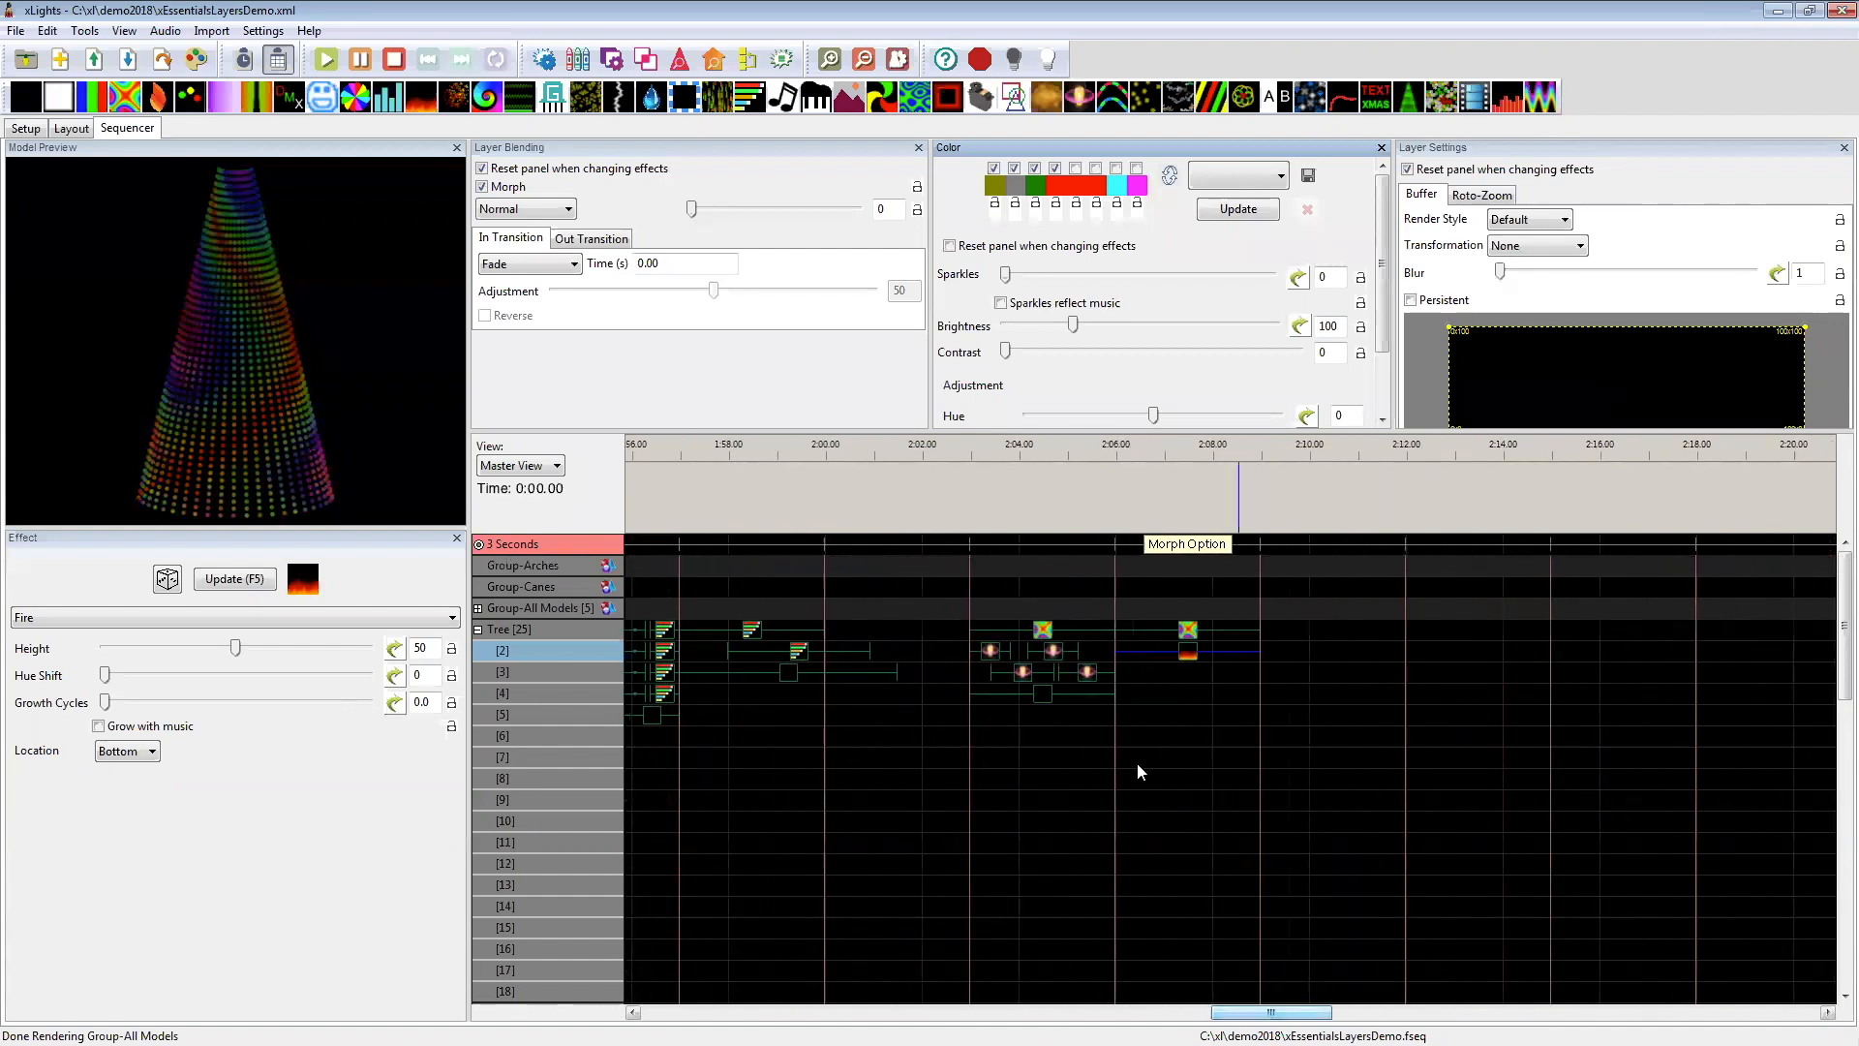
left_click(1084, 695)
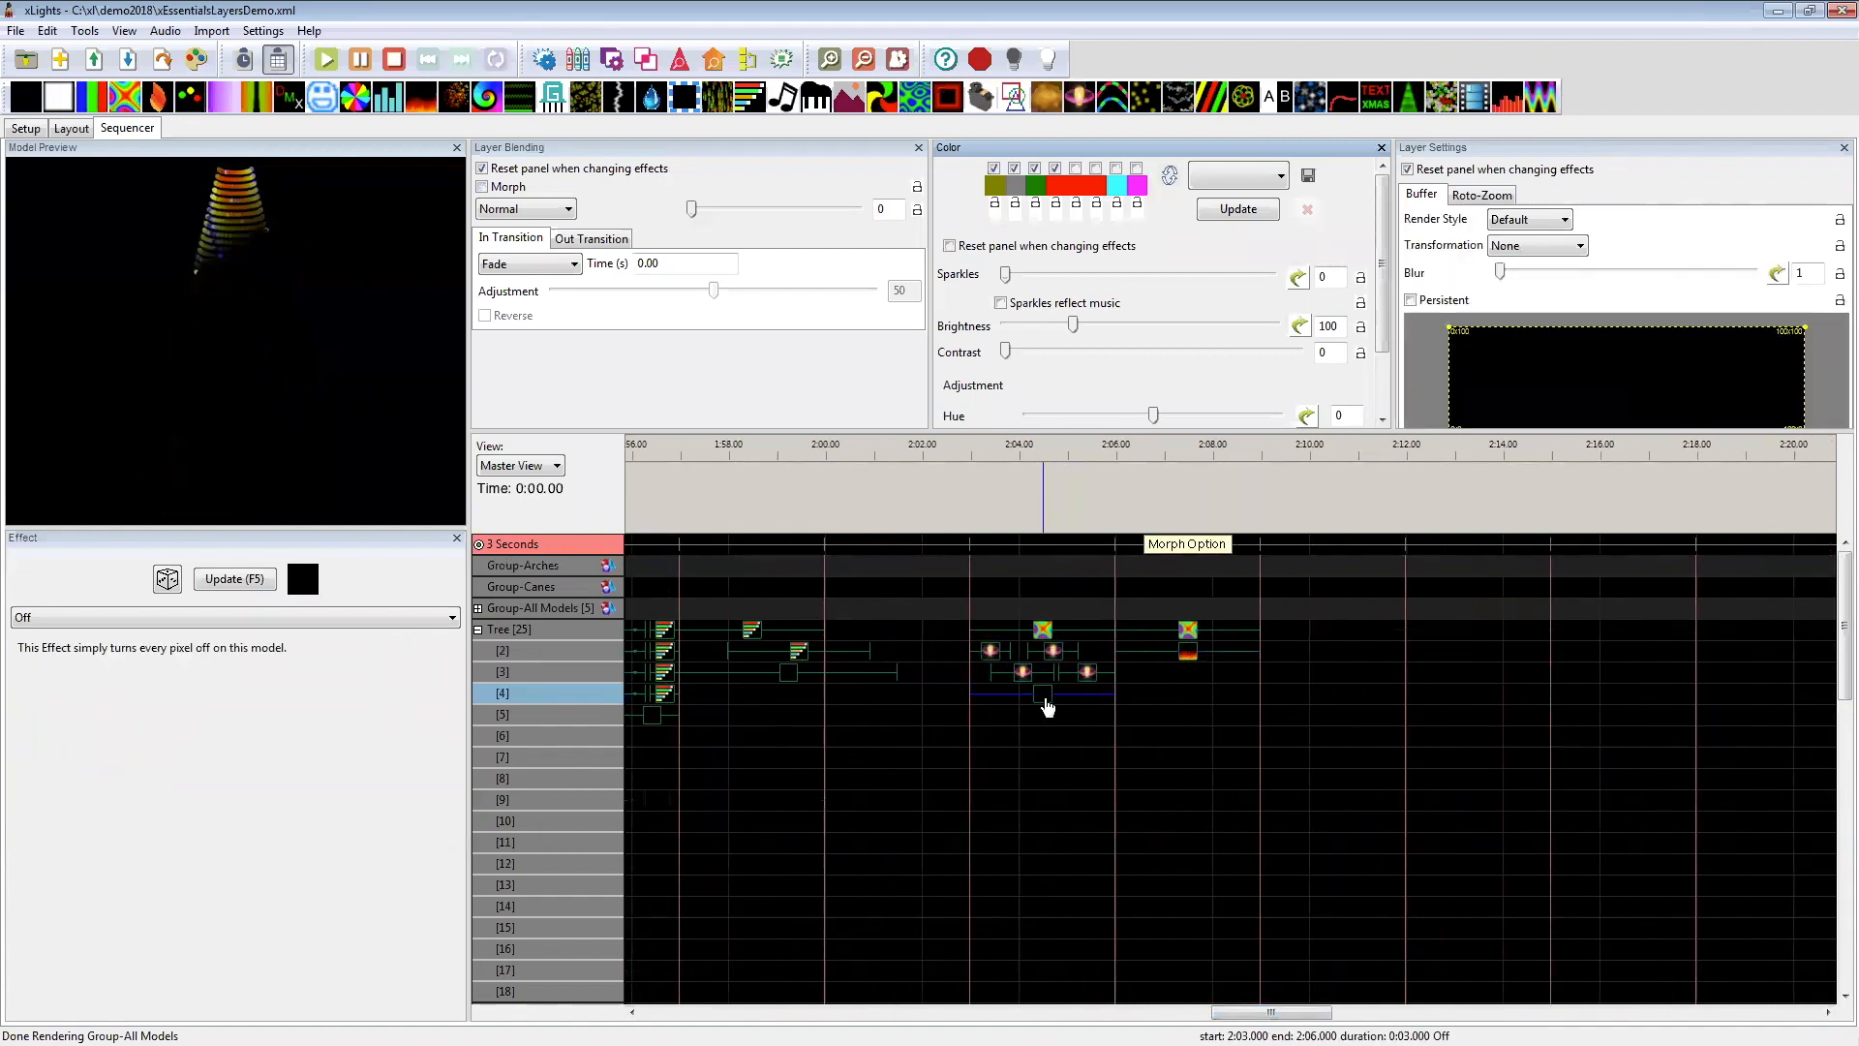
mouse_move(1046, 706)
left_mouse_down()
mouse_move(1216, 717)
mouse_move(1038, 694)
mouse_move(1071, 725)
mouse_move(1046, 714)
left_mouse_up()
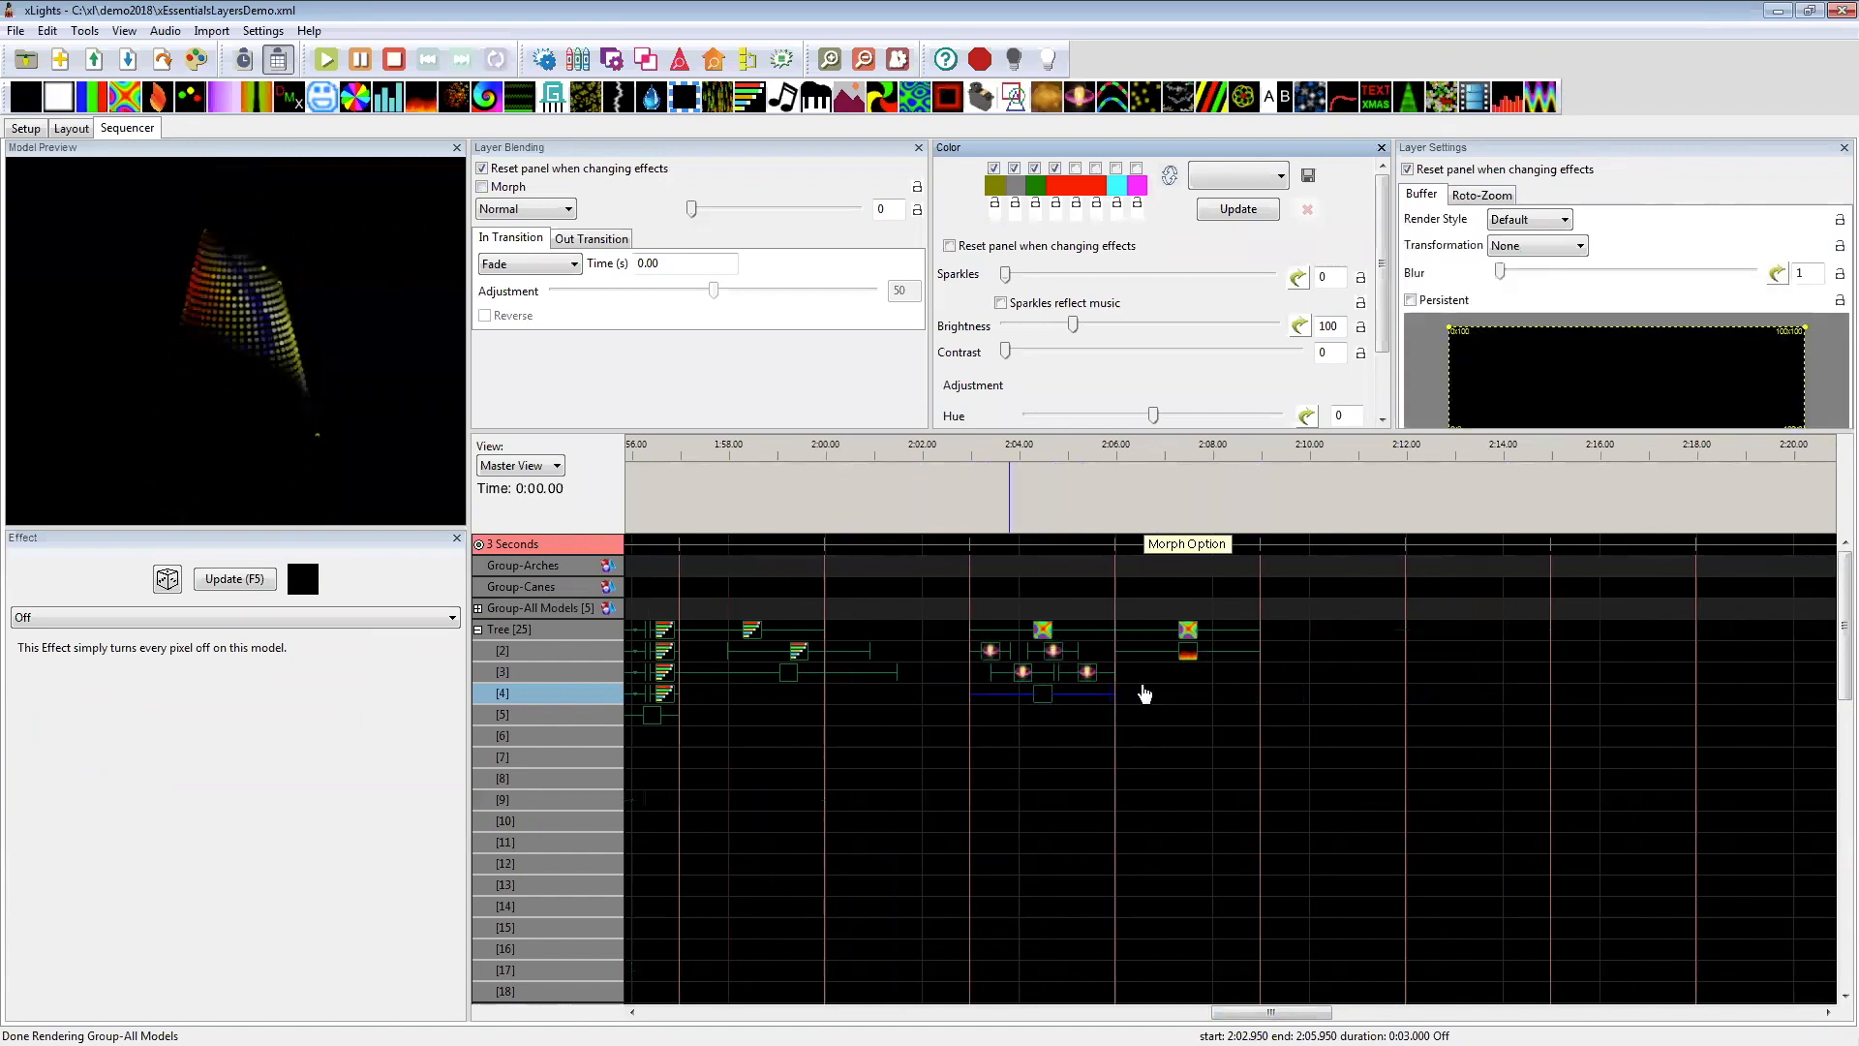
left_click(1048, 630)
left_click(1034, 696)
left_click_drag(1043, 898, 1046, 704)
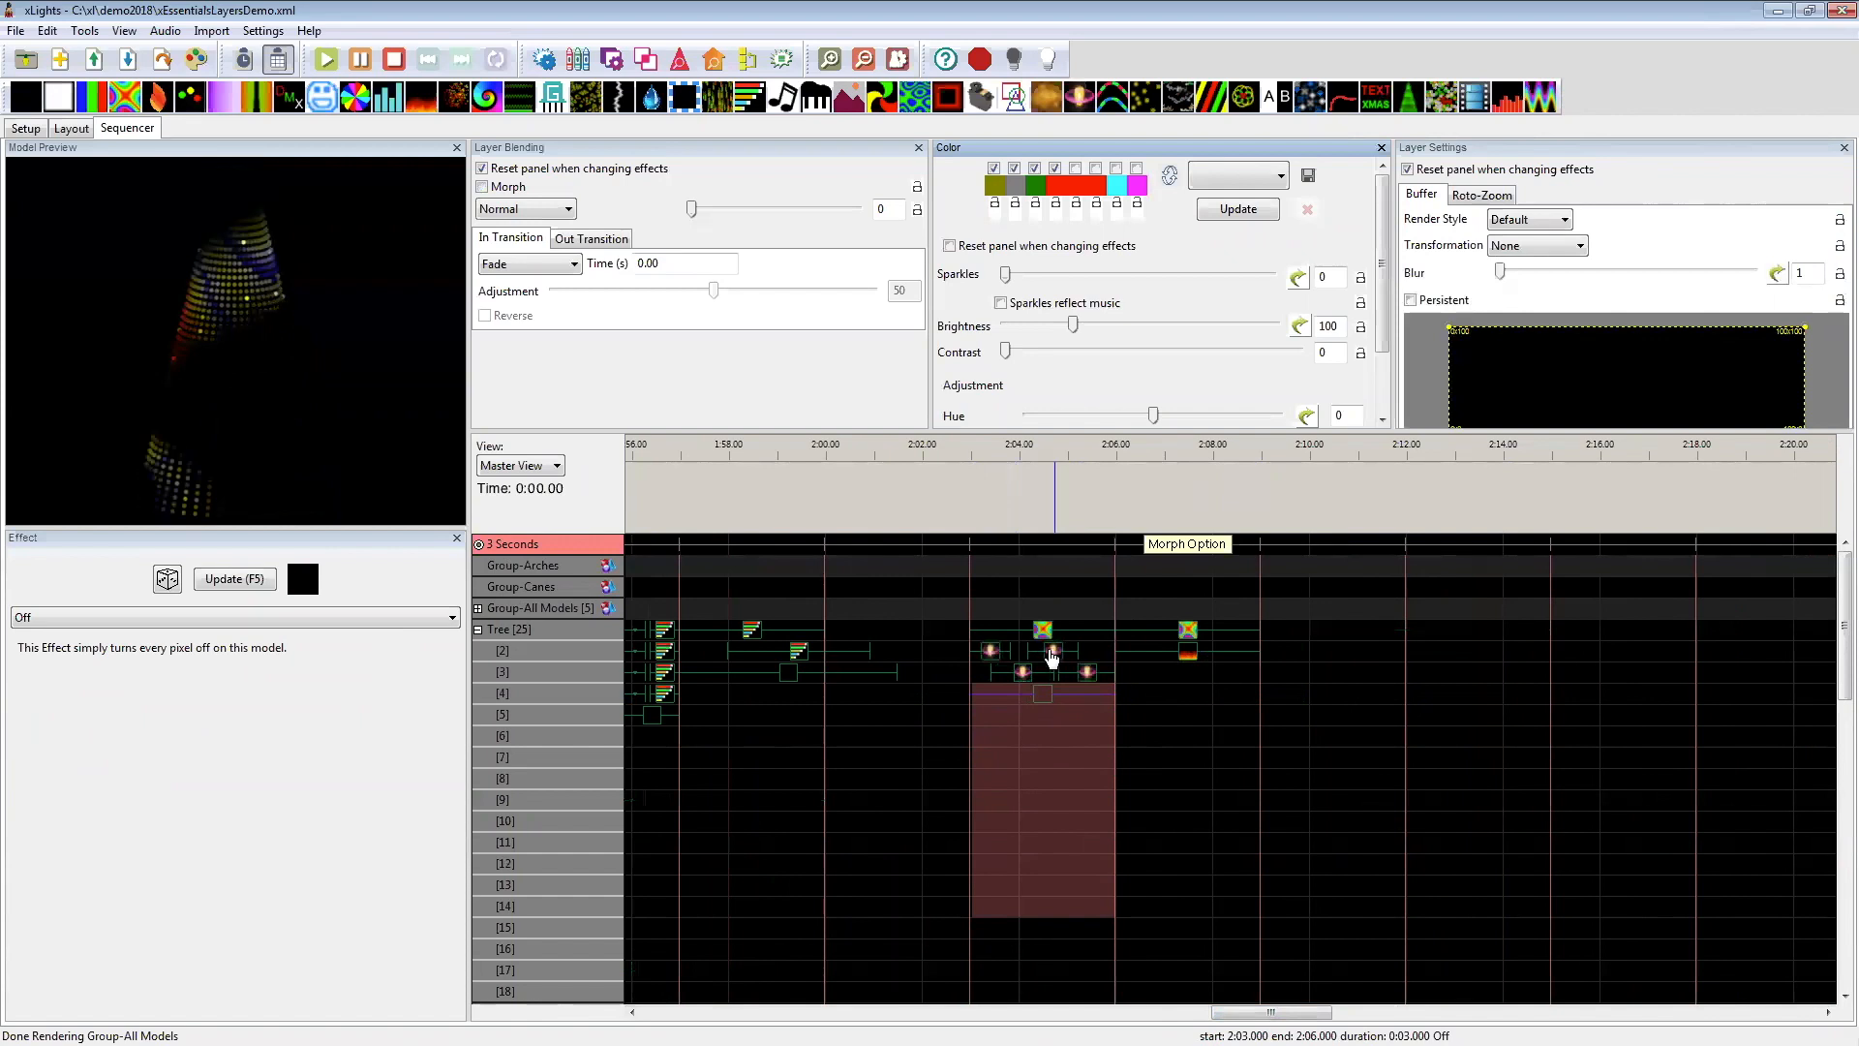
left_click(1055, 699)
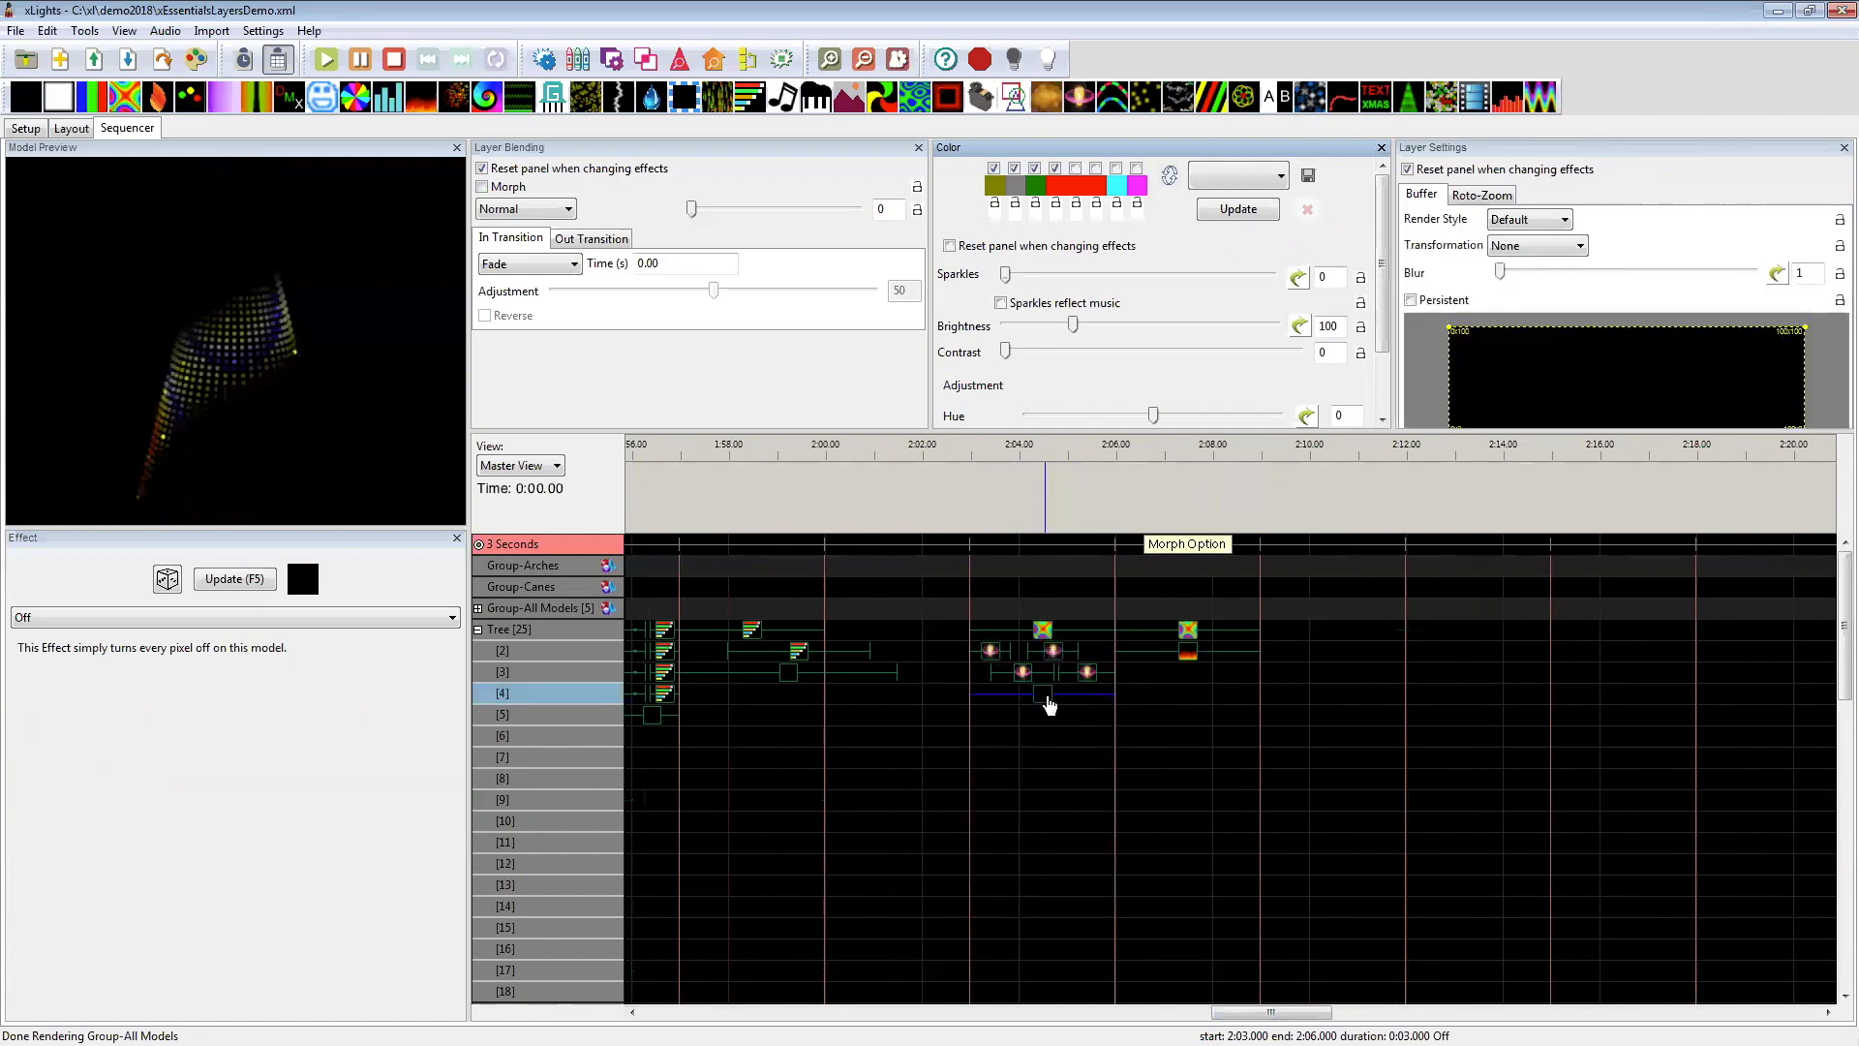
Step: Select the Tree's effects on layers 1–4 at 2:03–2:06, and open the effect presets with their groups collapsed
left_click_drag(1080, 704, 1078, 631)
right_click(1078, 646)
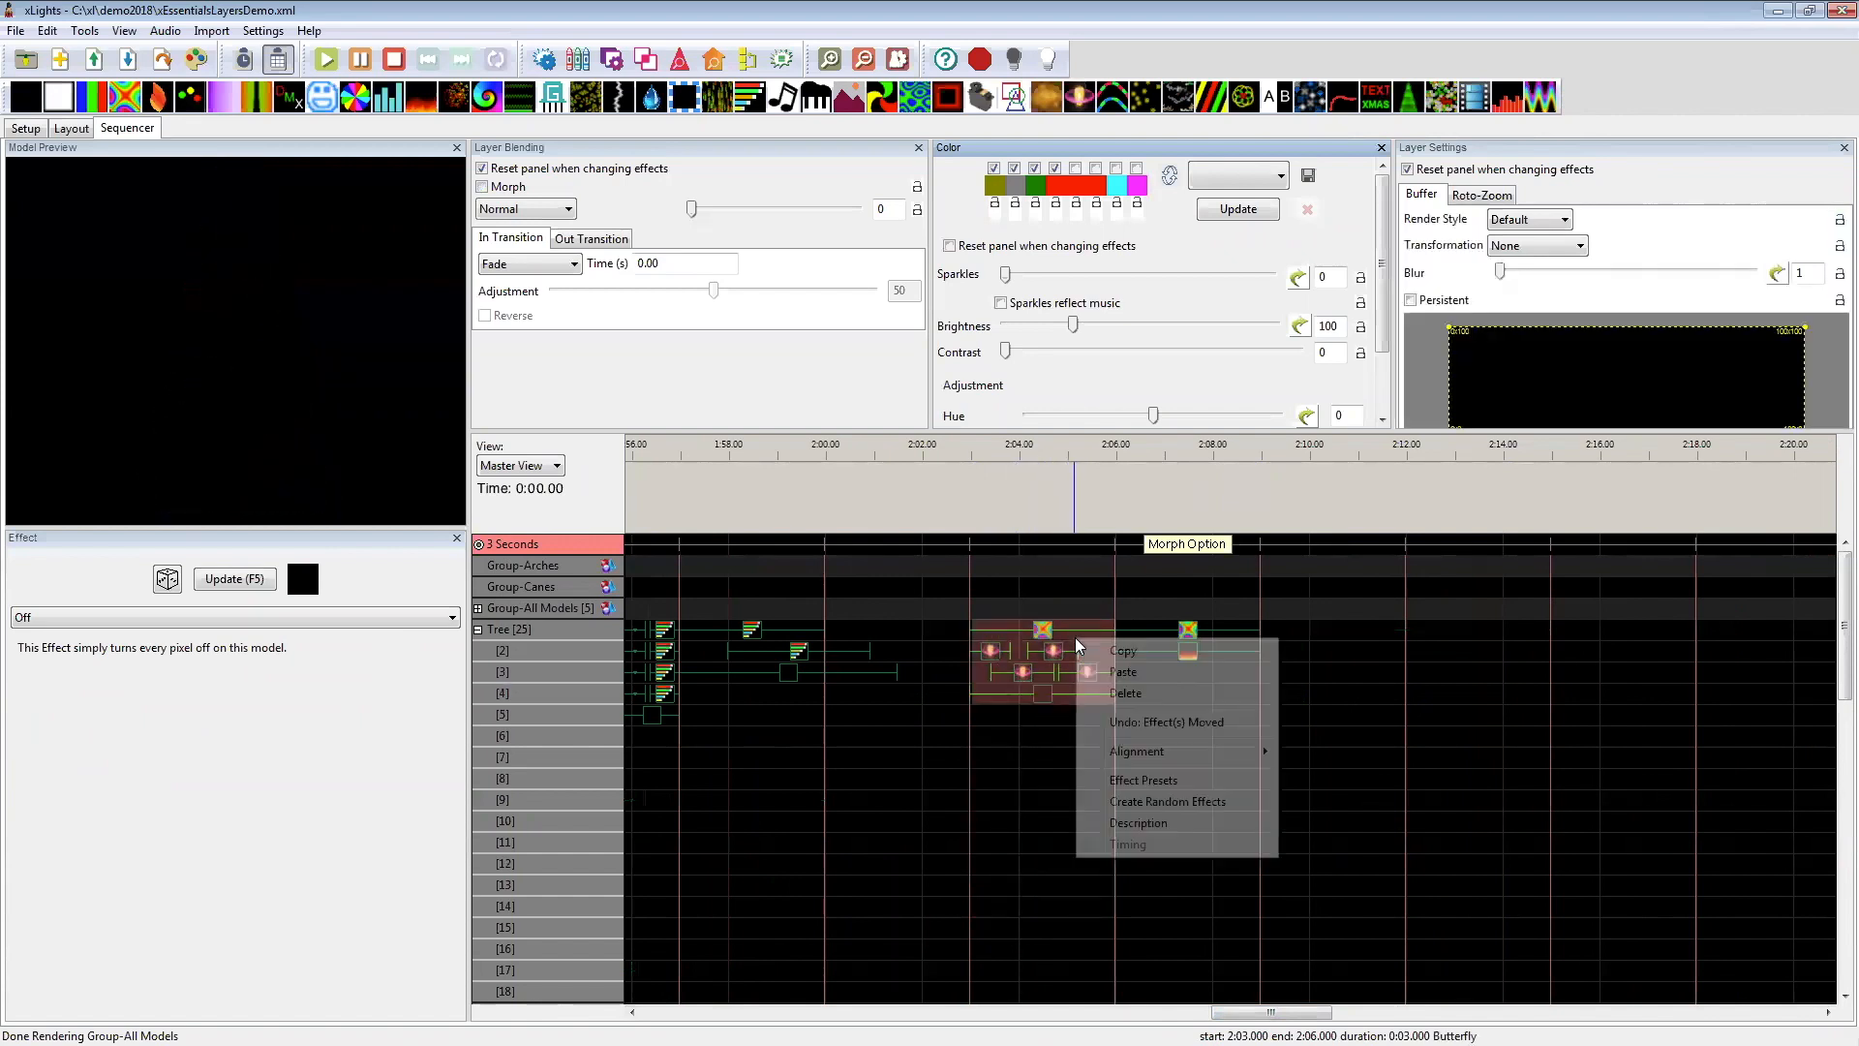
left_click(1145, 781)
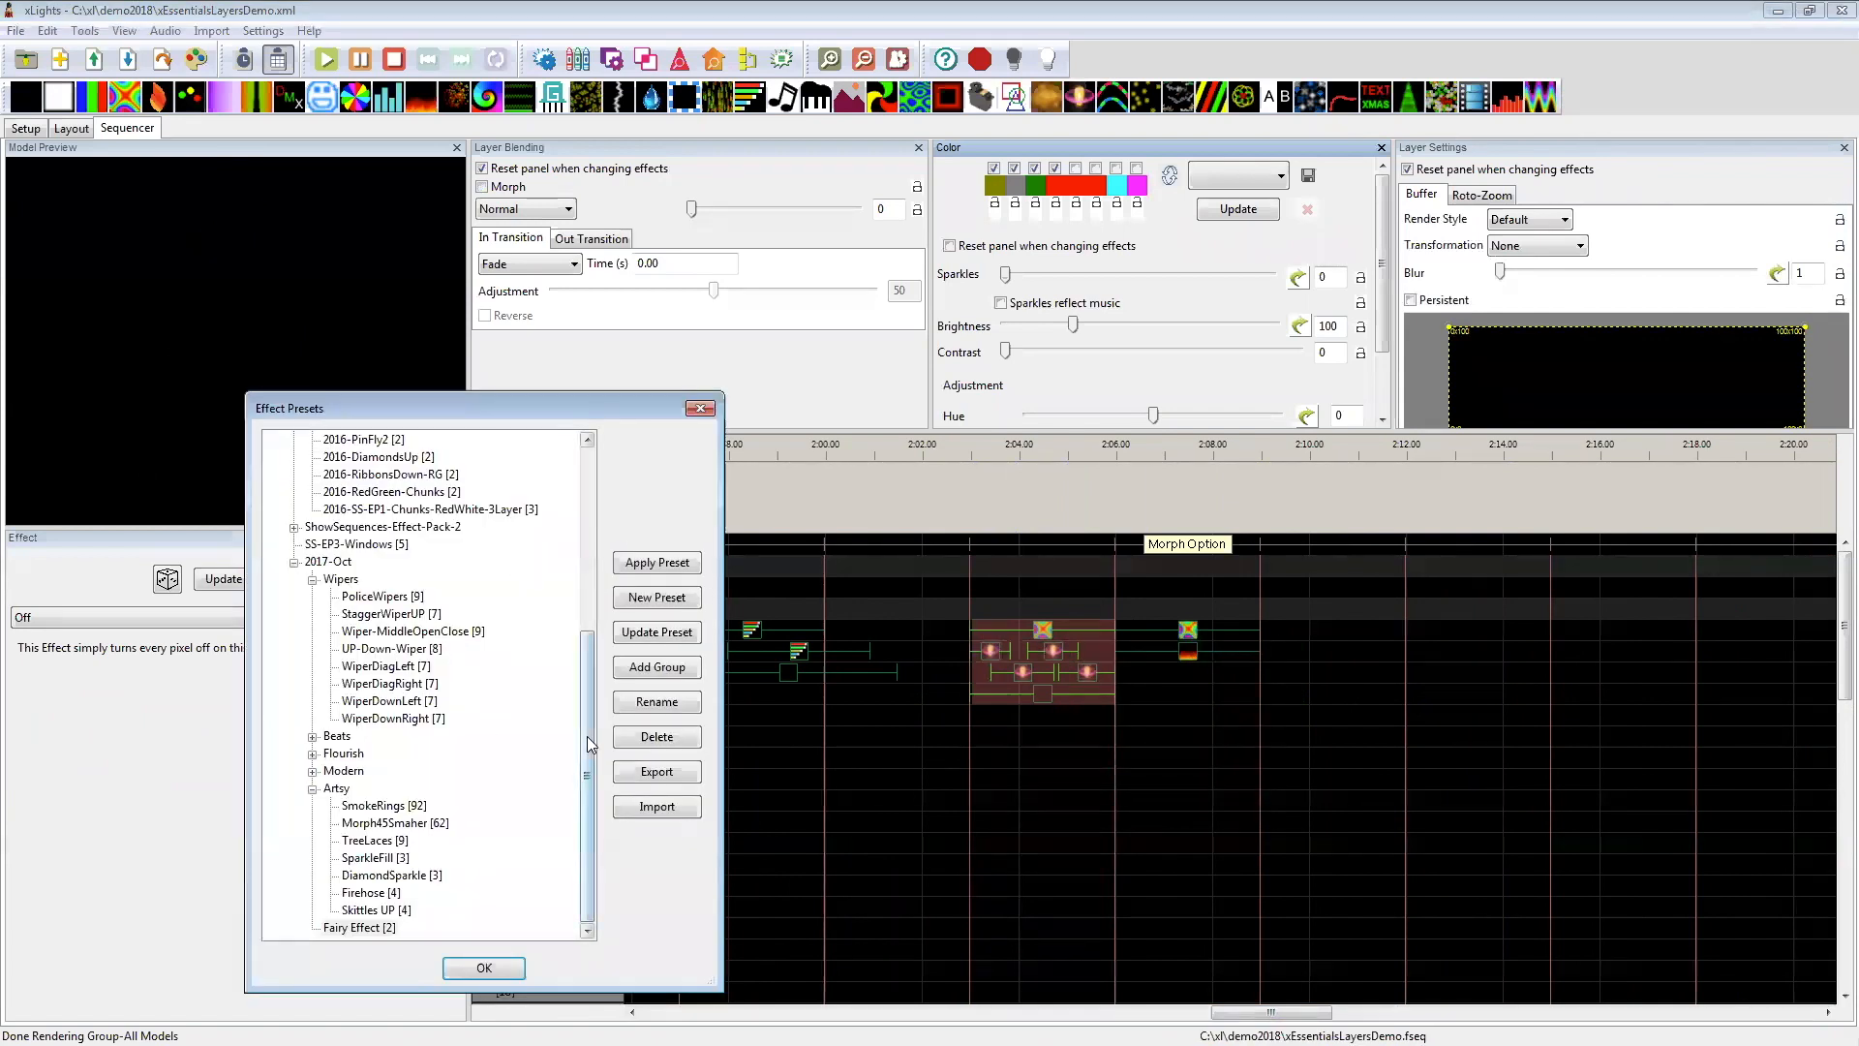
left_click(313, 789)
left_click(294, 683)
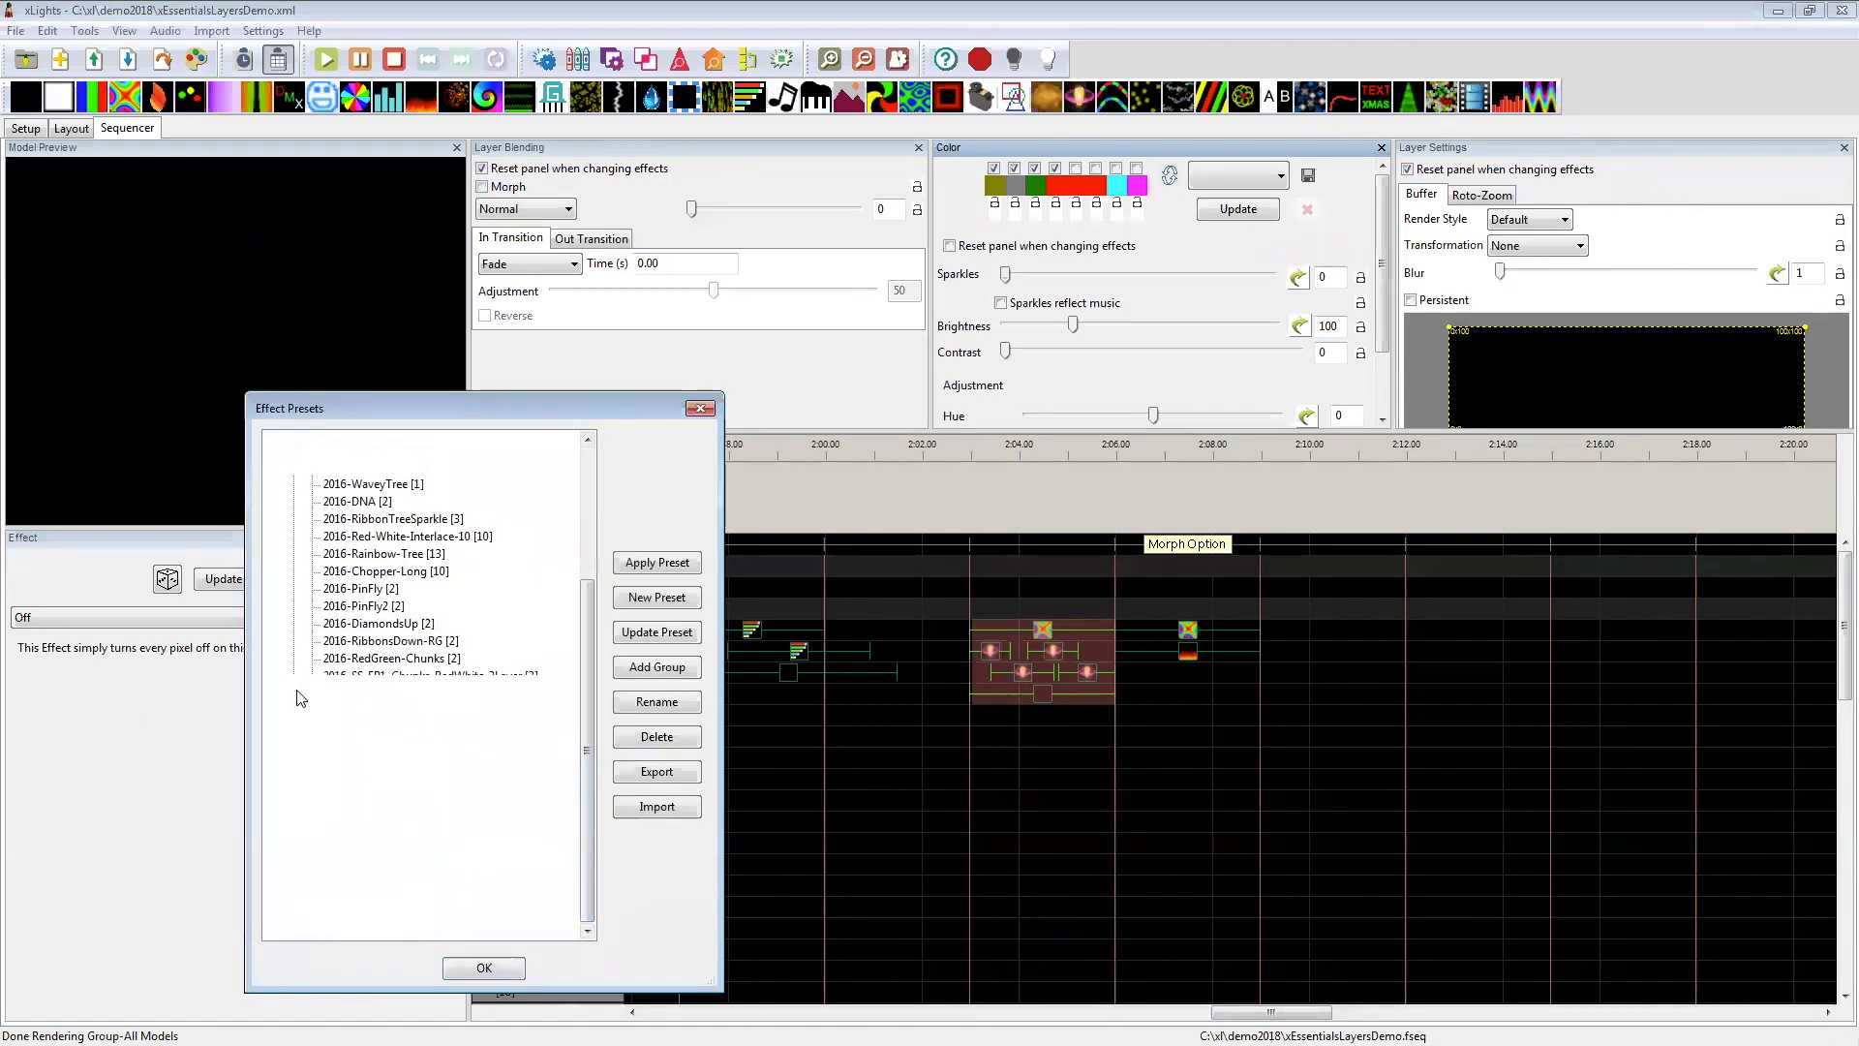
left_click(293, 457)
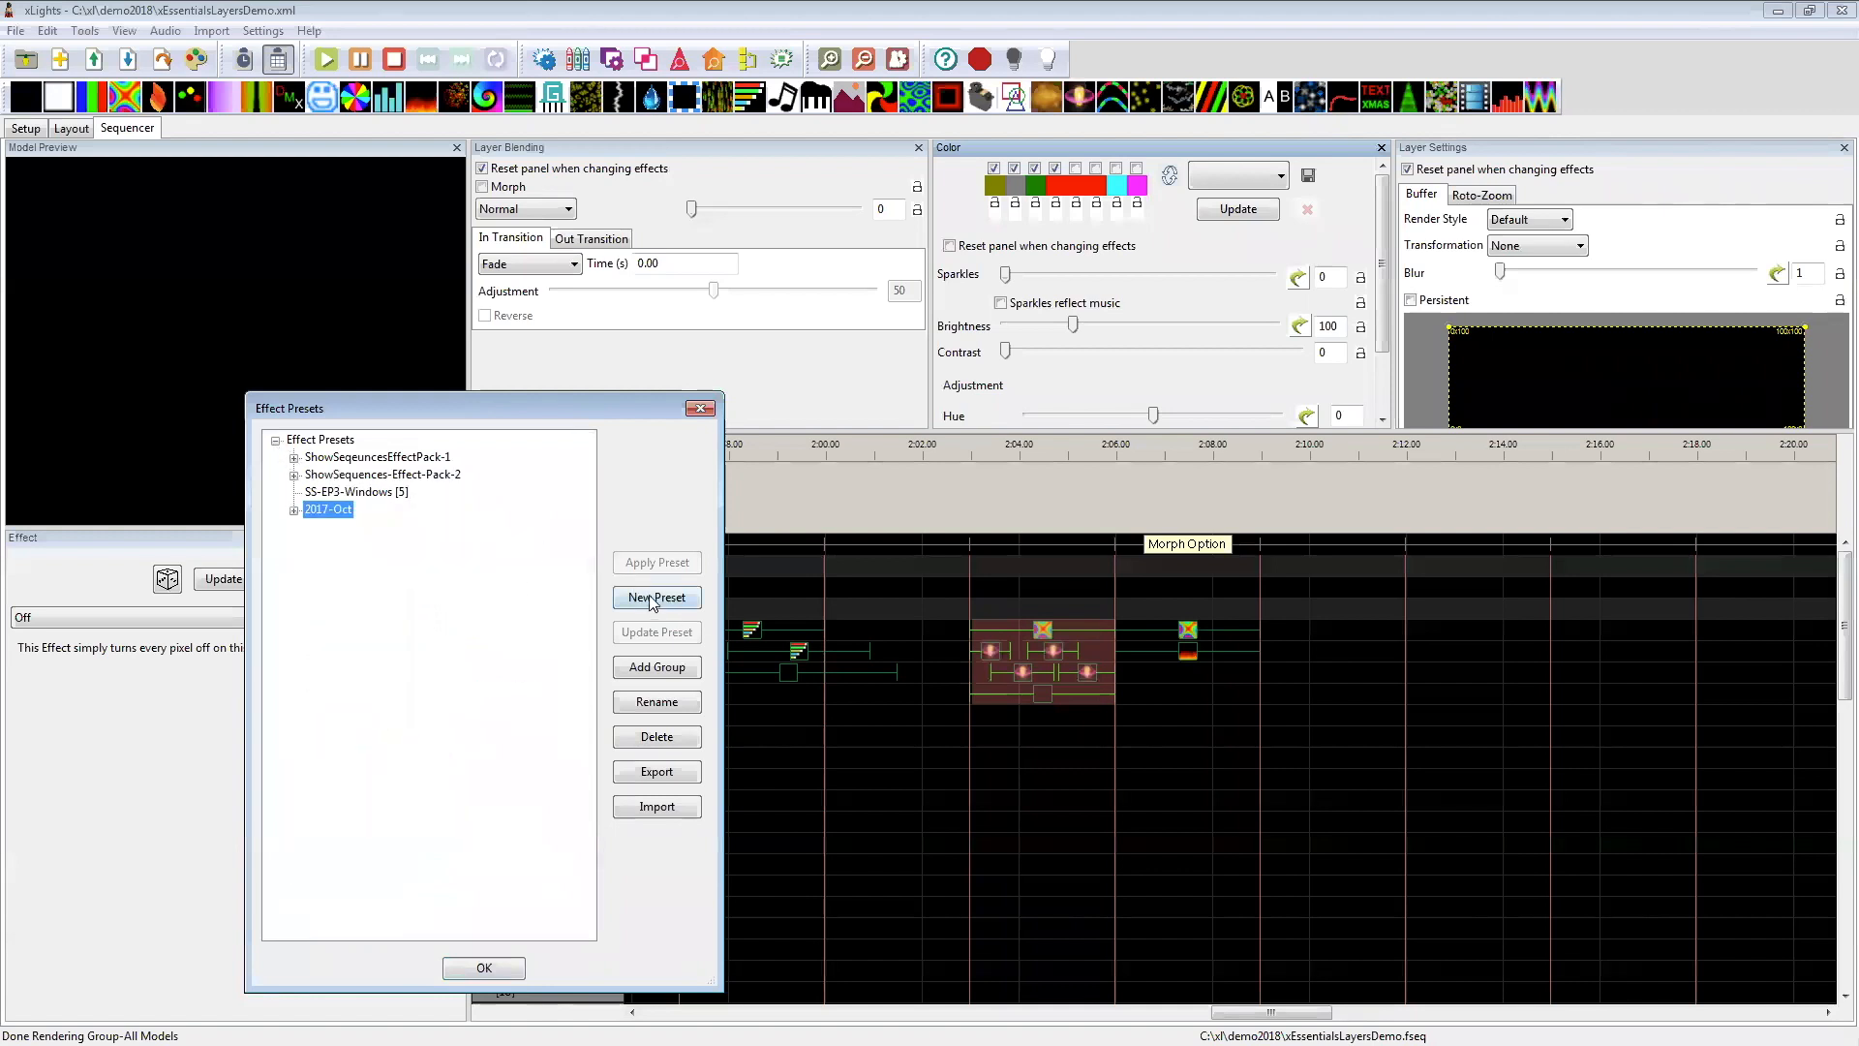
Step: Save the selected Tree effects as a new preset named demo directly under the Effect Presets root
left_click(321, 440)
left_click(671, 599)
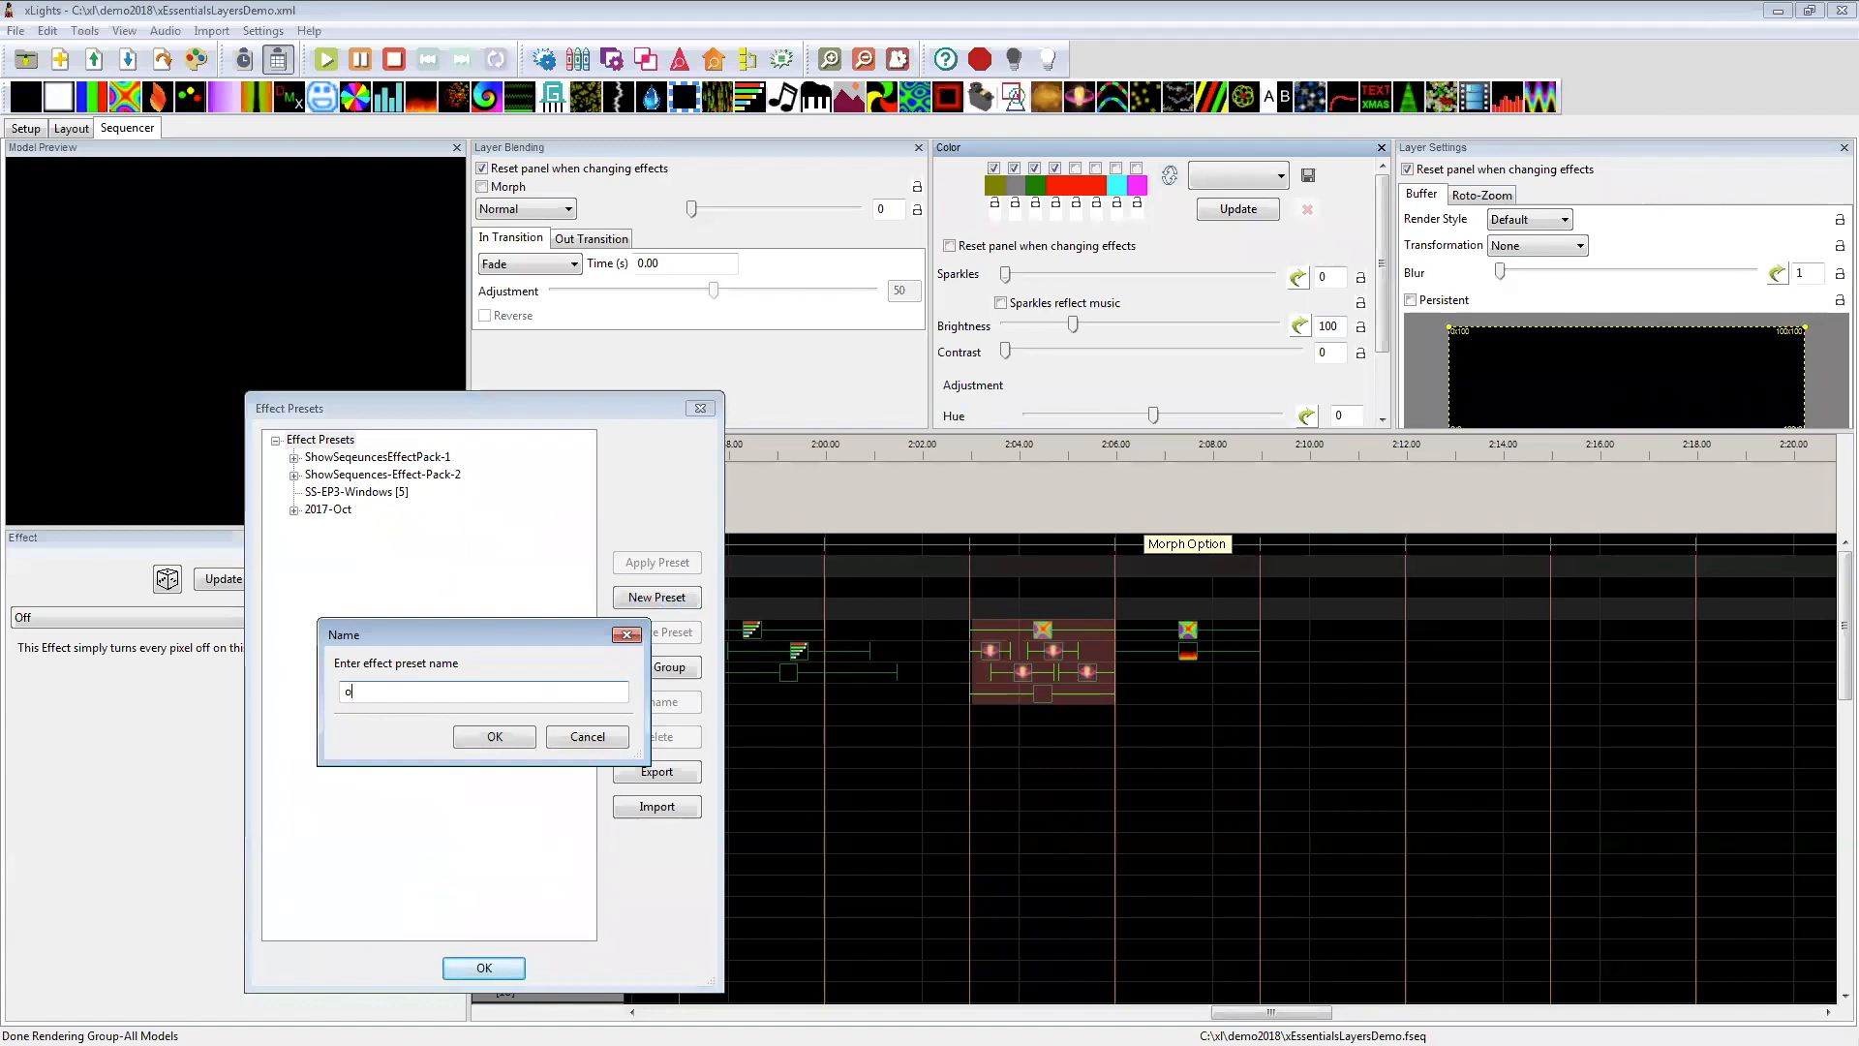
type("demo")
key("Return")
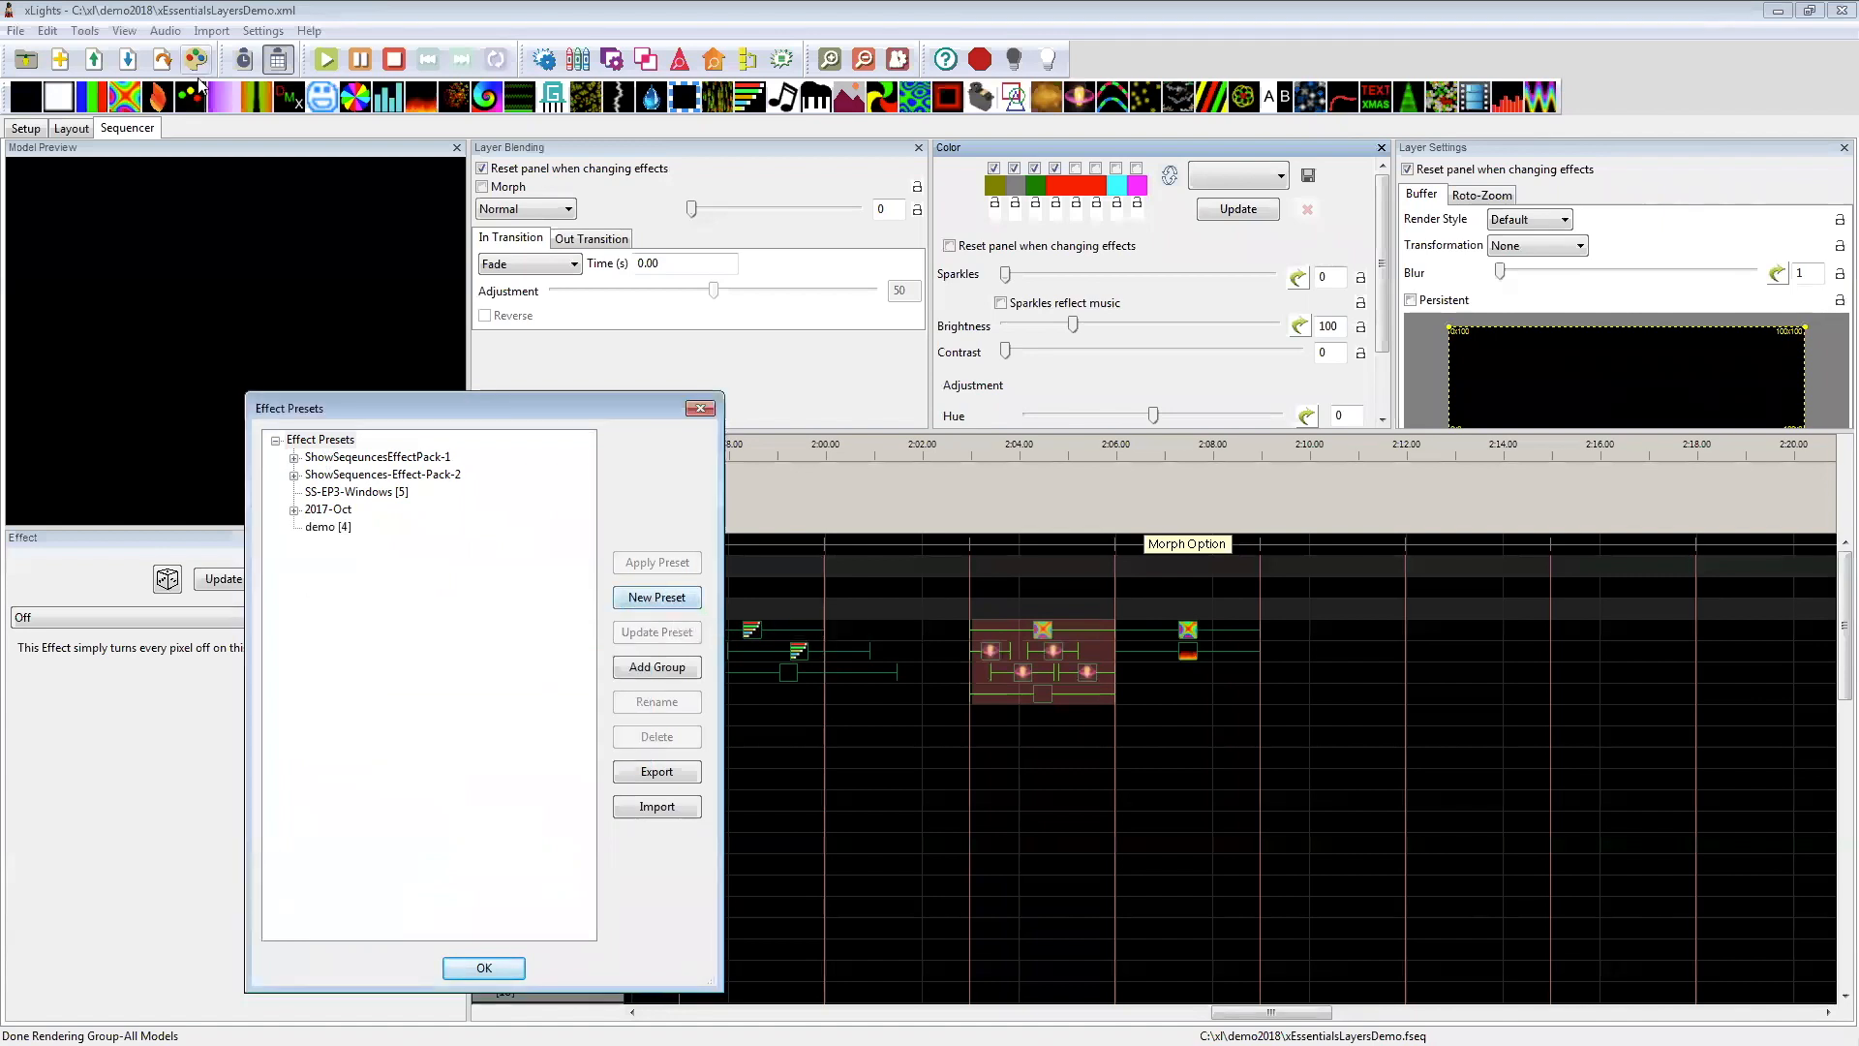
Step: Apply the demo preset to the Tree at 2:09–2:12 starting on layer 1, and preview its layer 4 Off effect
left_click(344, 532)
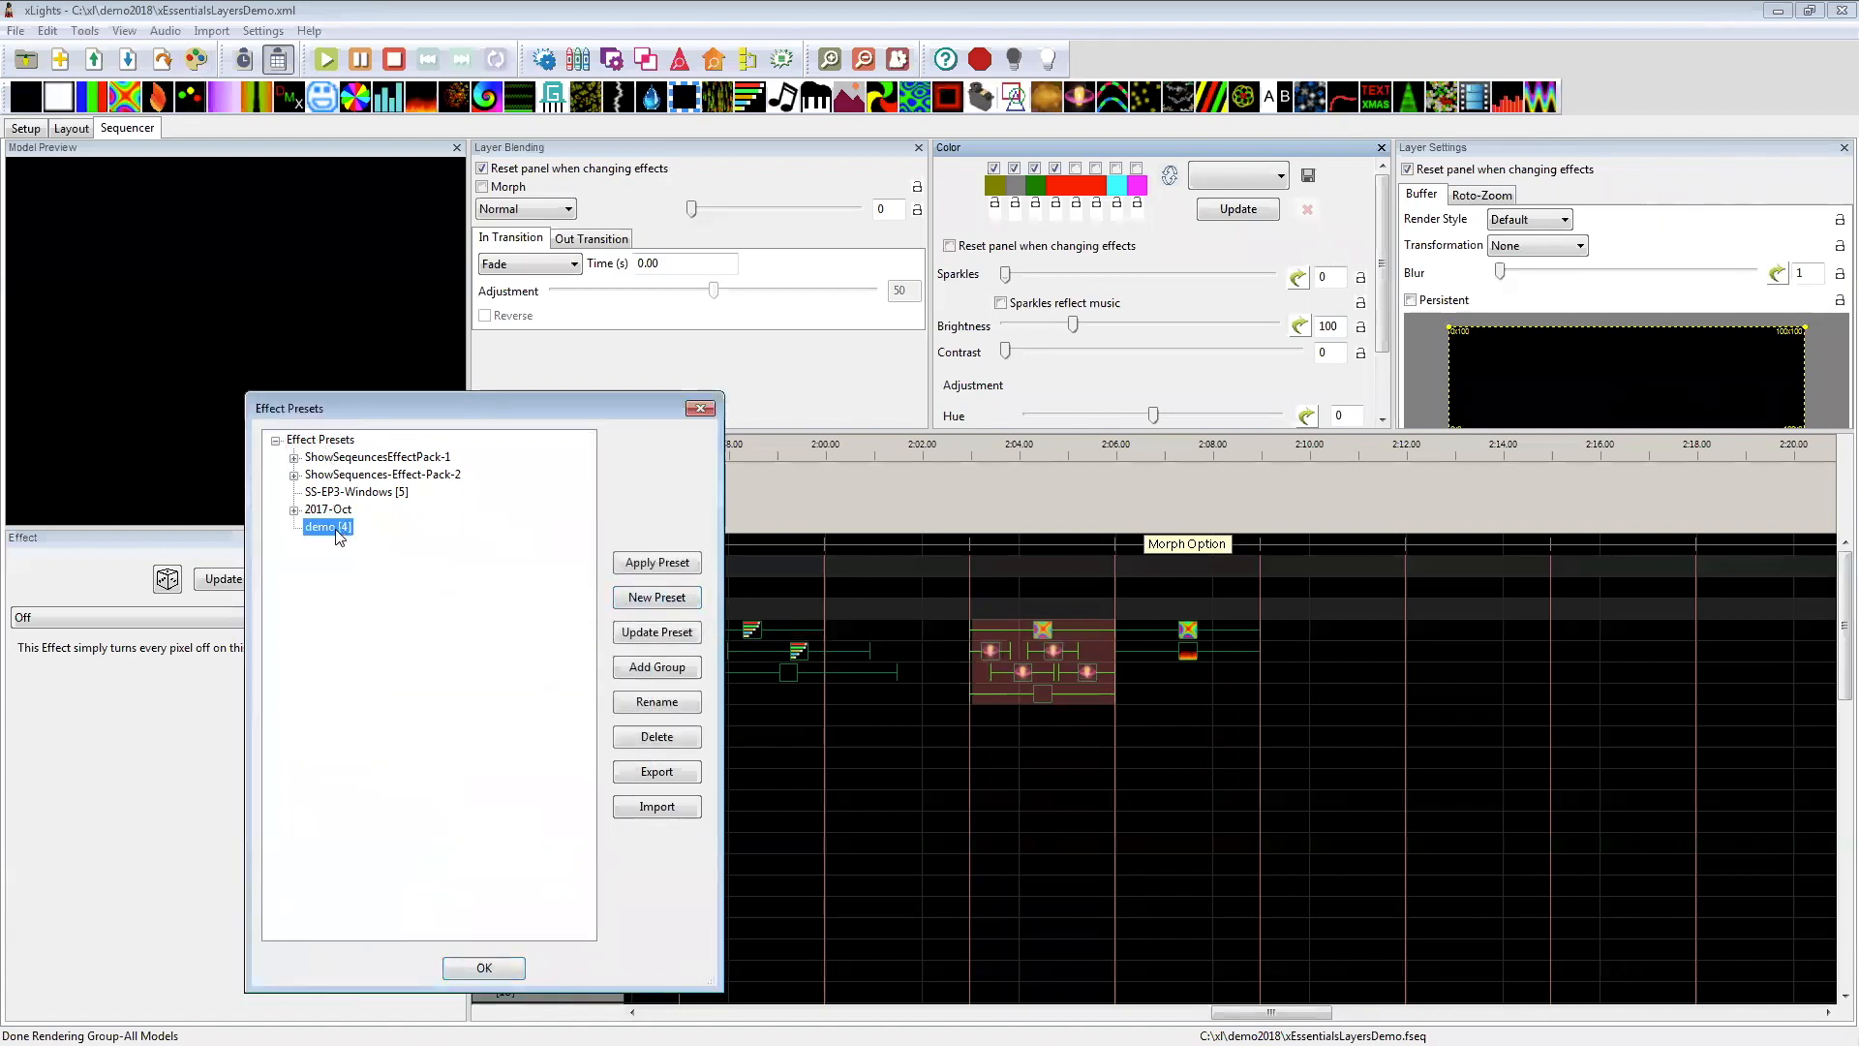
left_click(1334, 615)
left_click(1323, 633)
right_click(1323, 634)
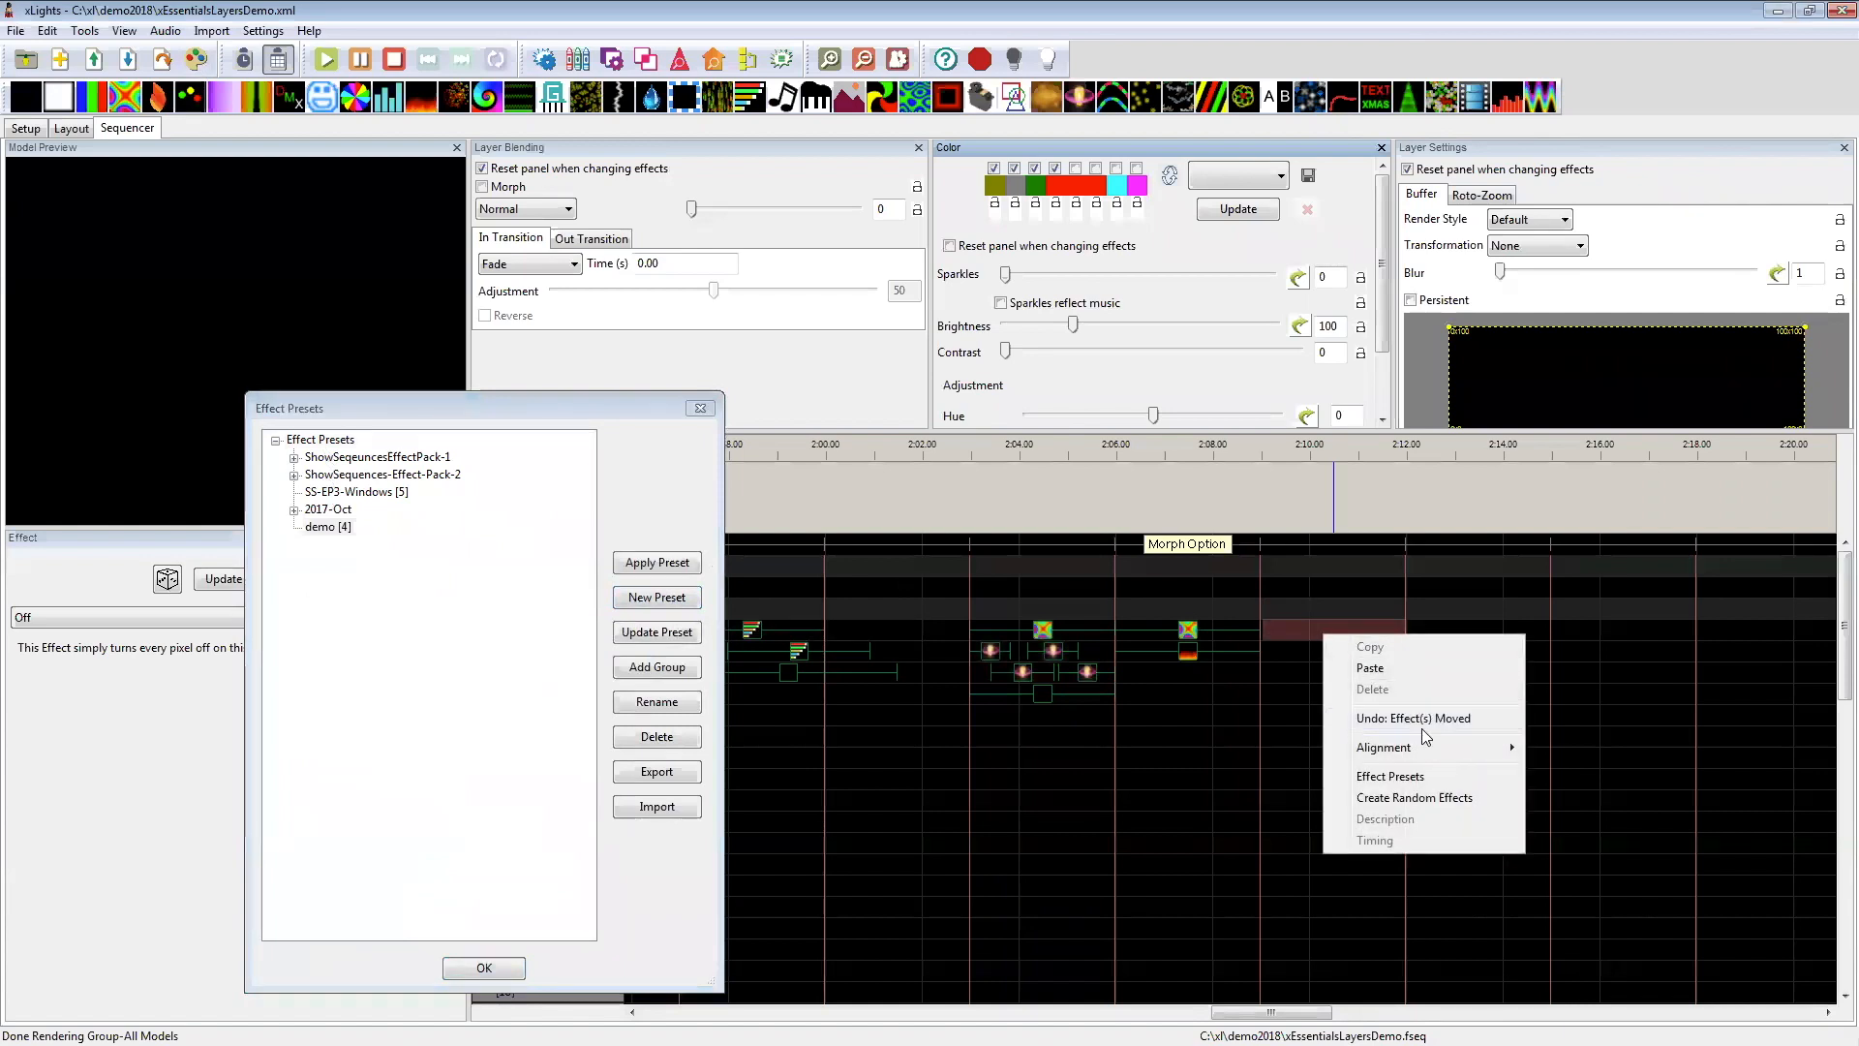
left_click(1411, 775)
double_click(335, 527)
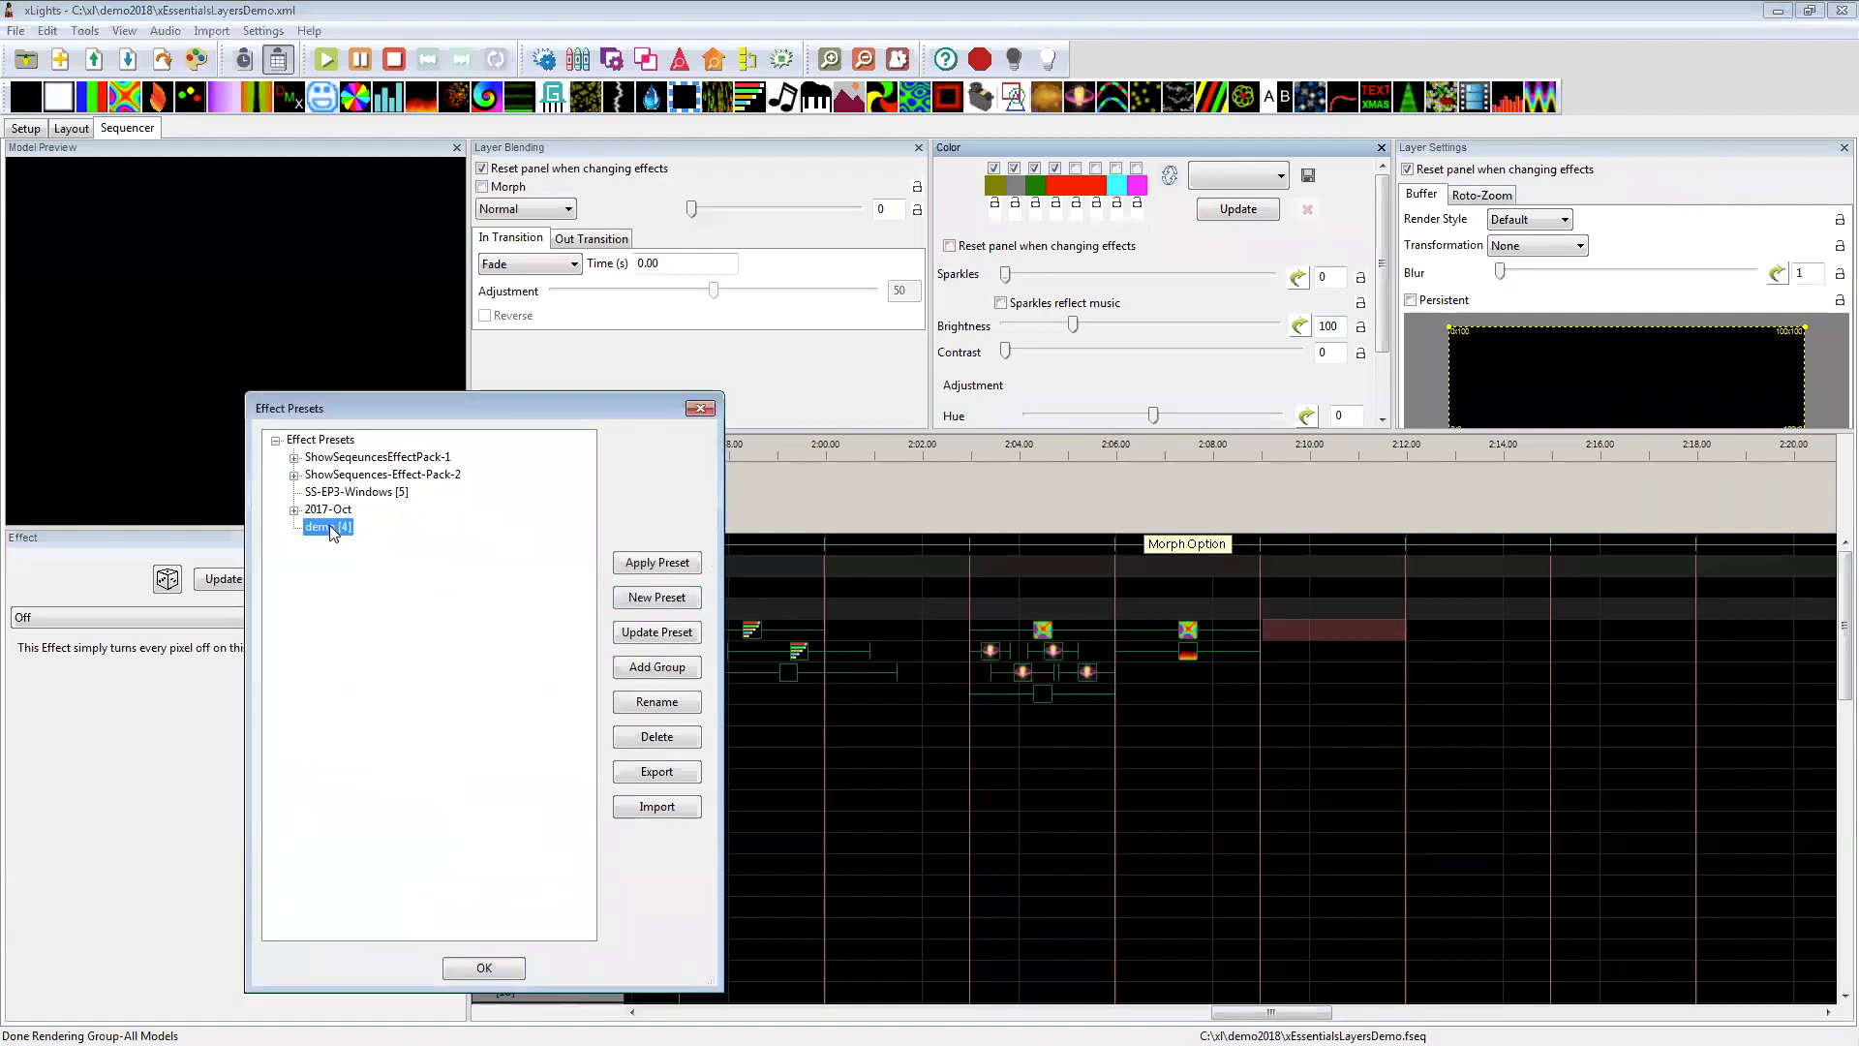
left_click(1342, 691)
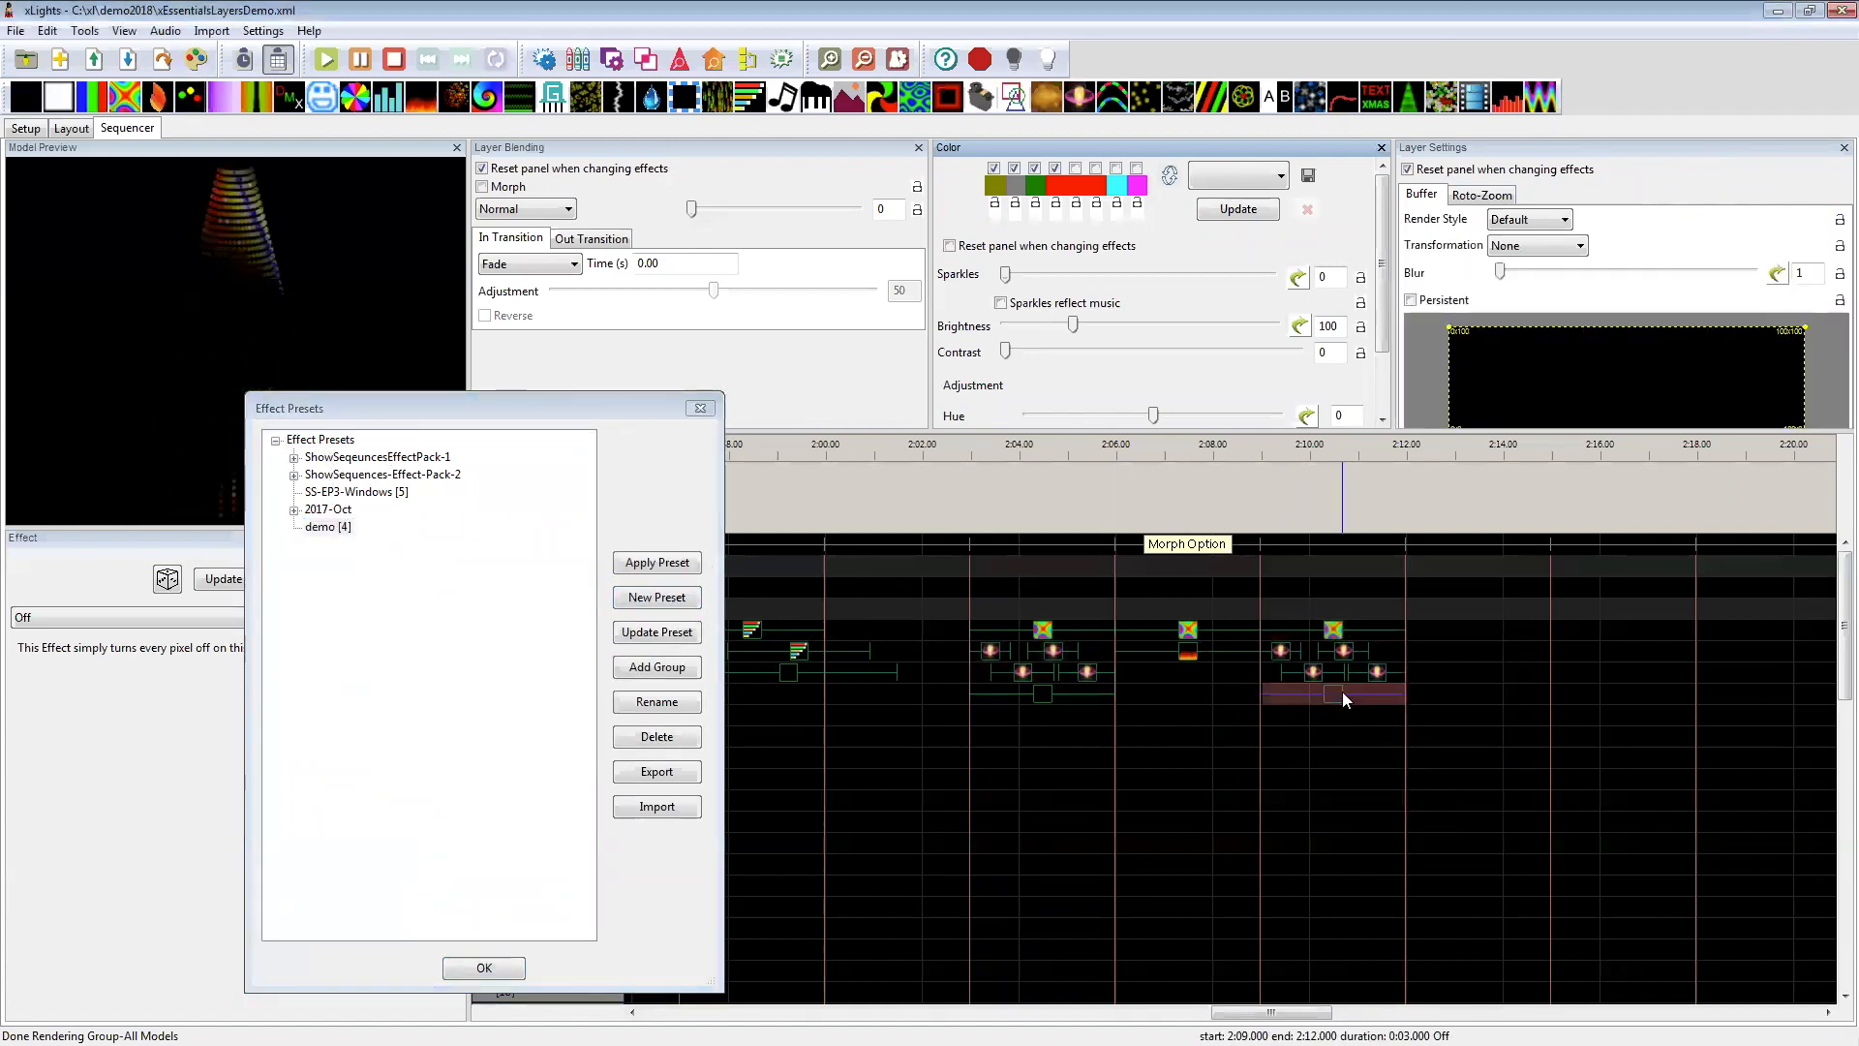
Step: Examine the presets inside the Artsy, Modern, Beats and Wipers groups of the 2017-Oct preset group
left_click(294, 510)
left_click(310, 528)
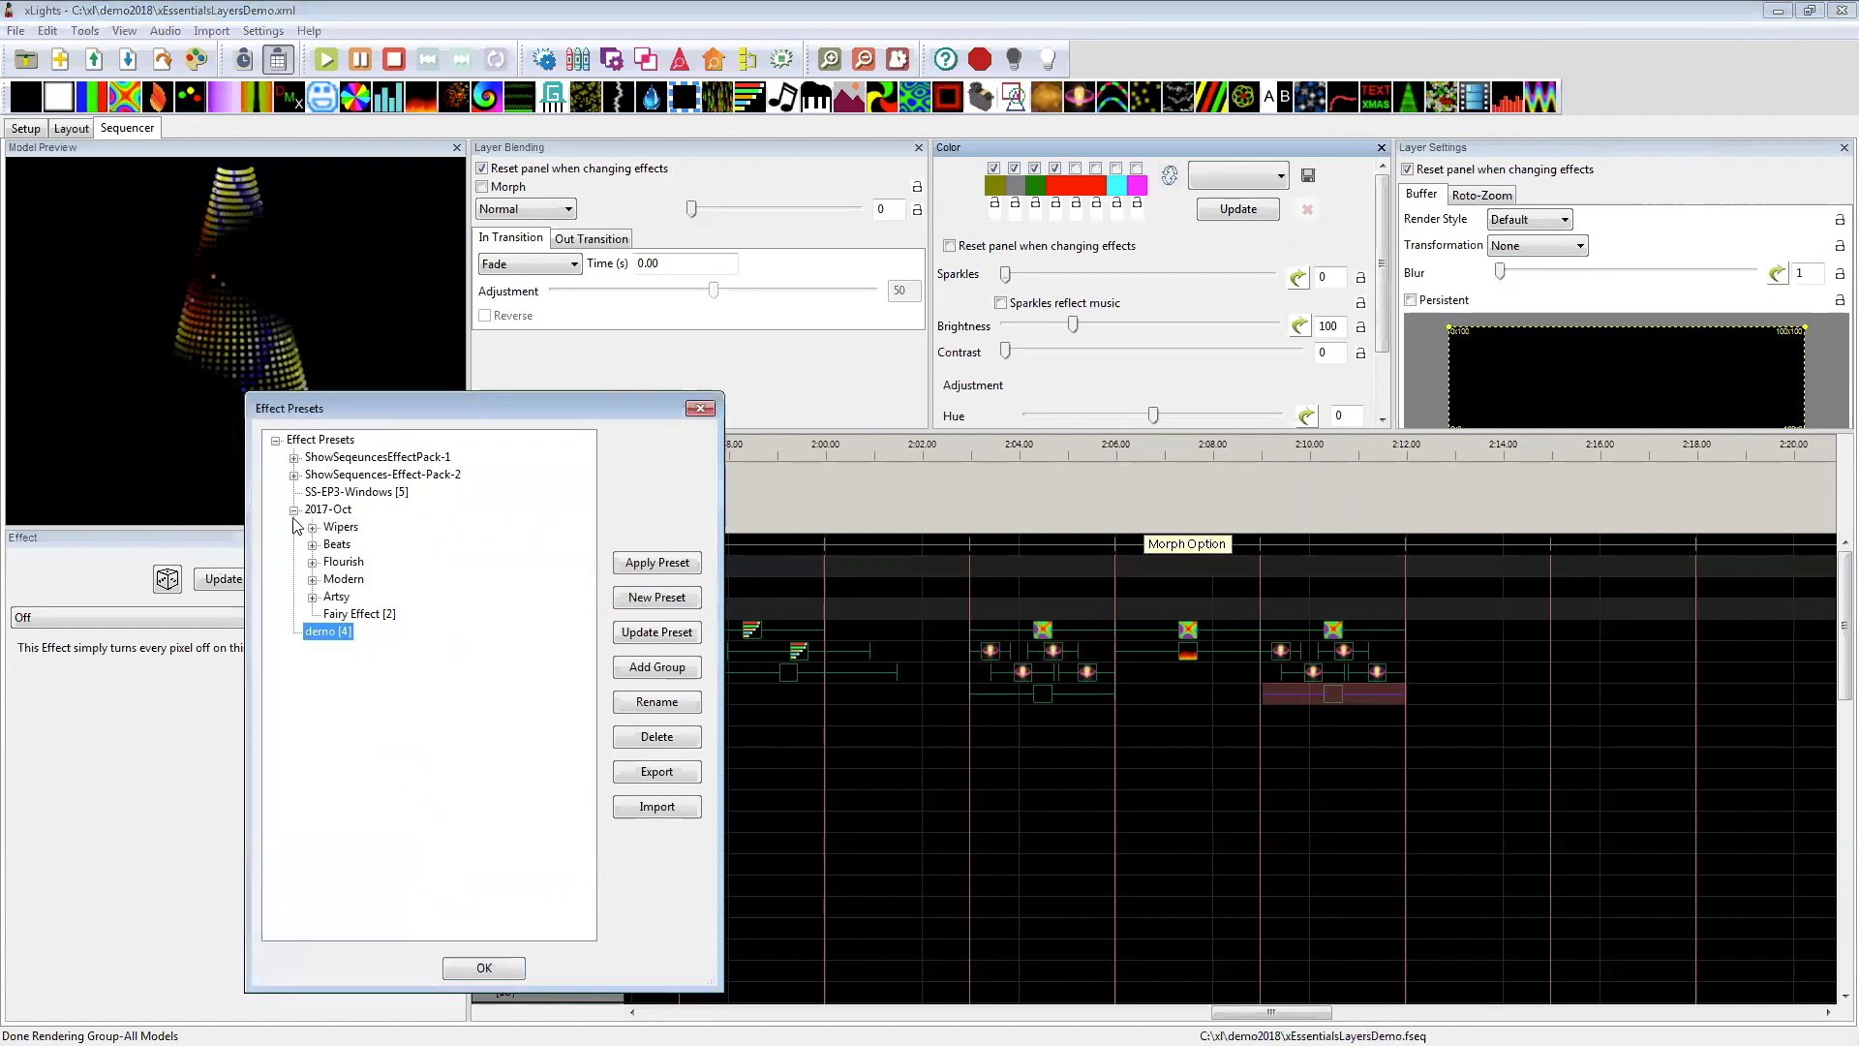
left_click(317, 511)
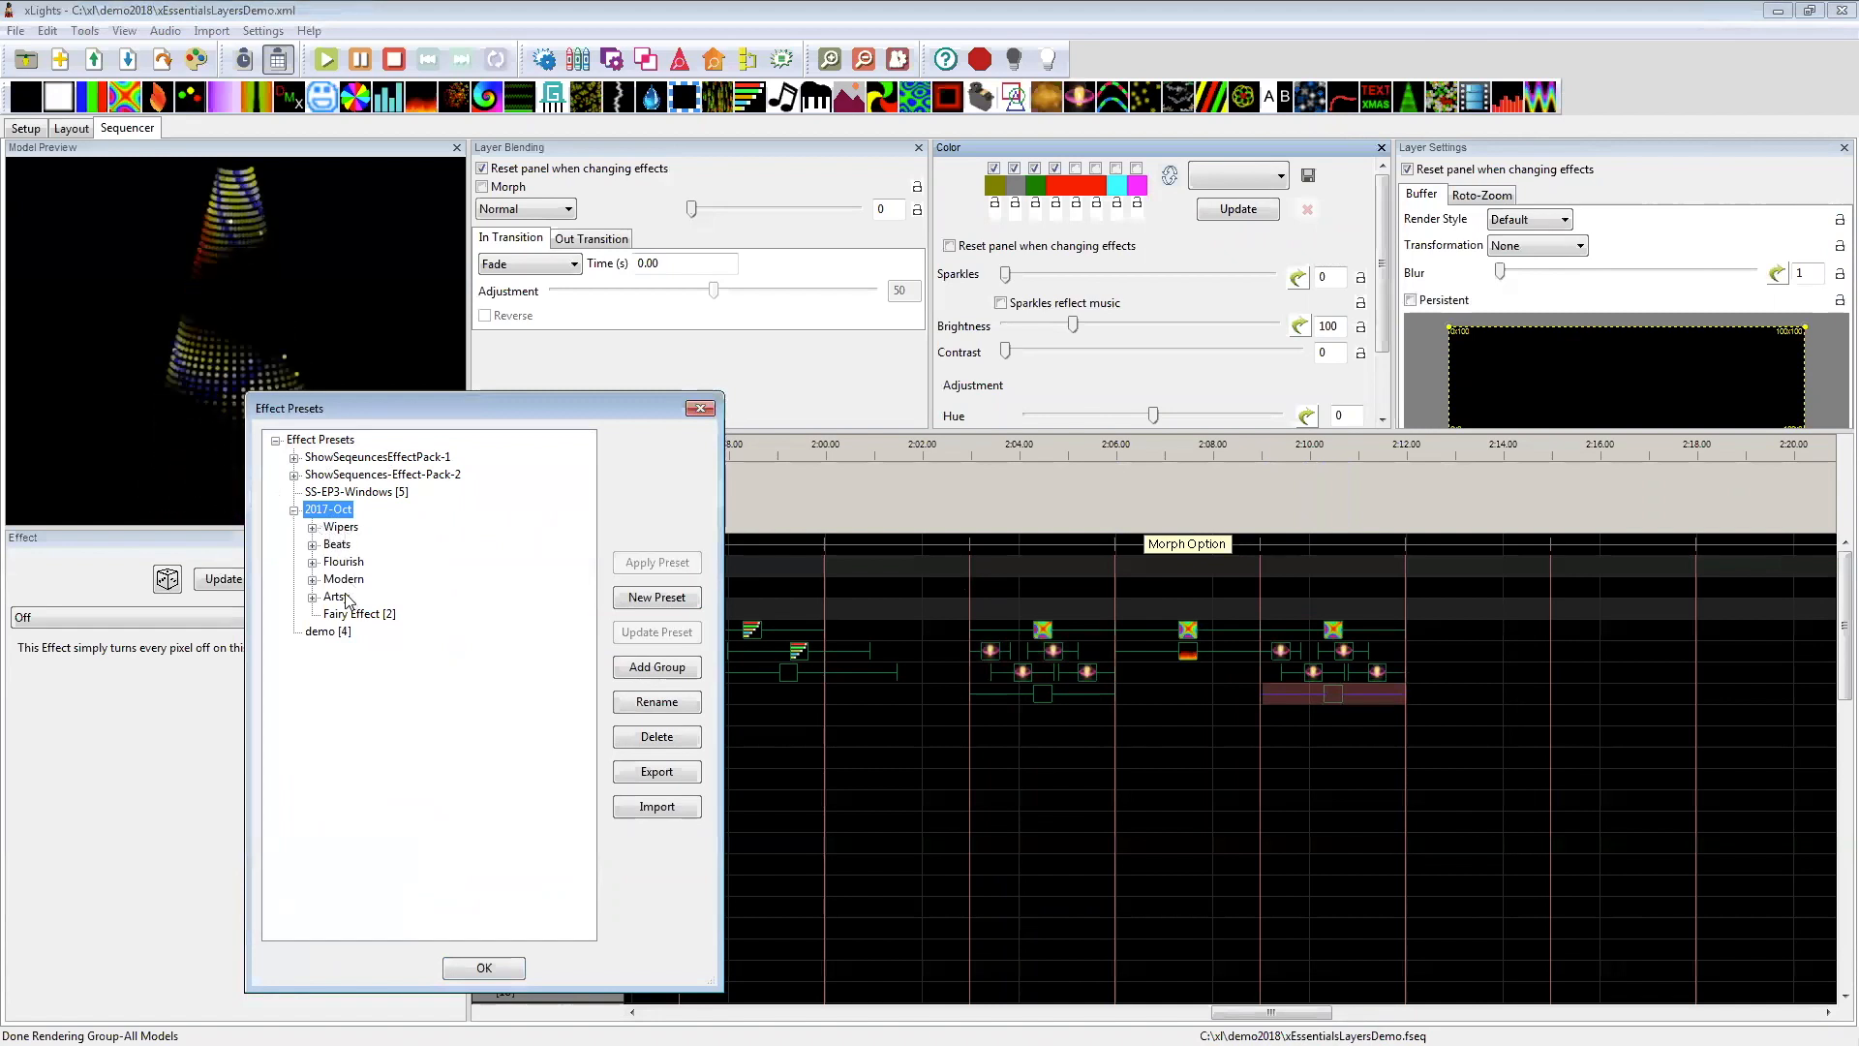
left_click(312, 597)
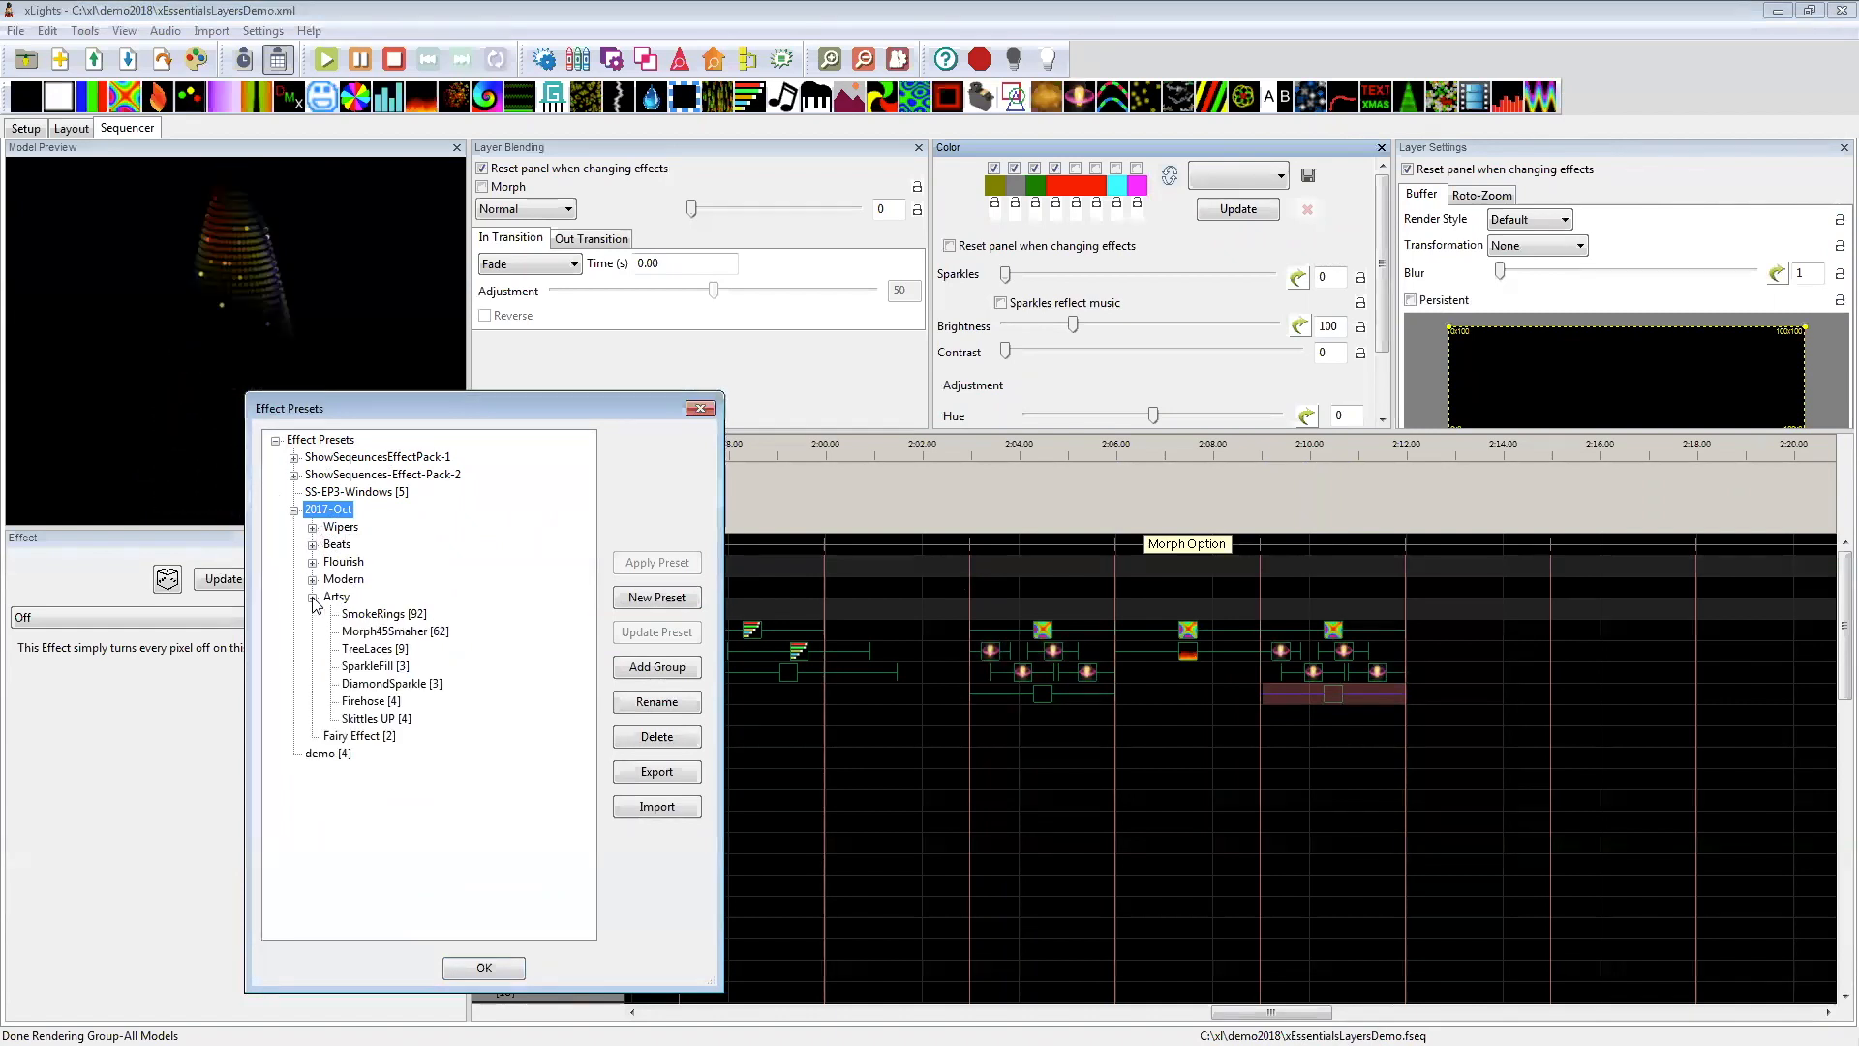
left_click(312, 596)
left_click(312, 579)
left_click(312, 579)
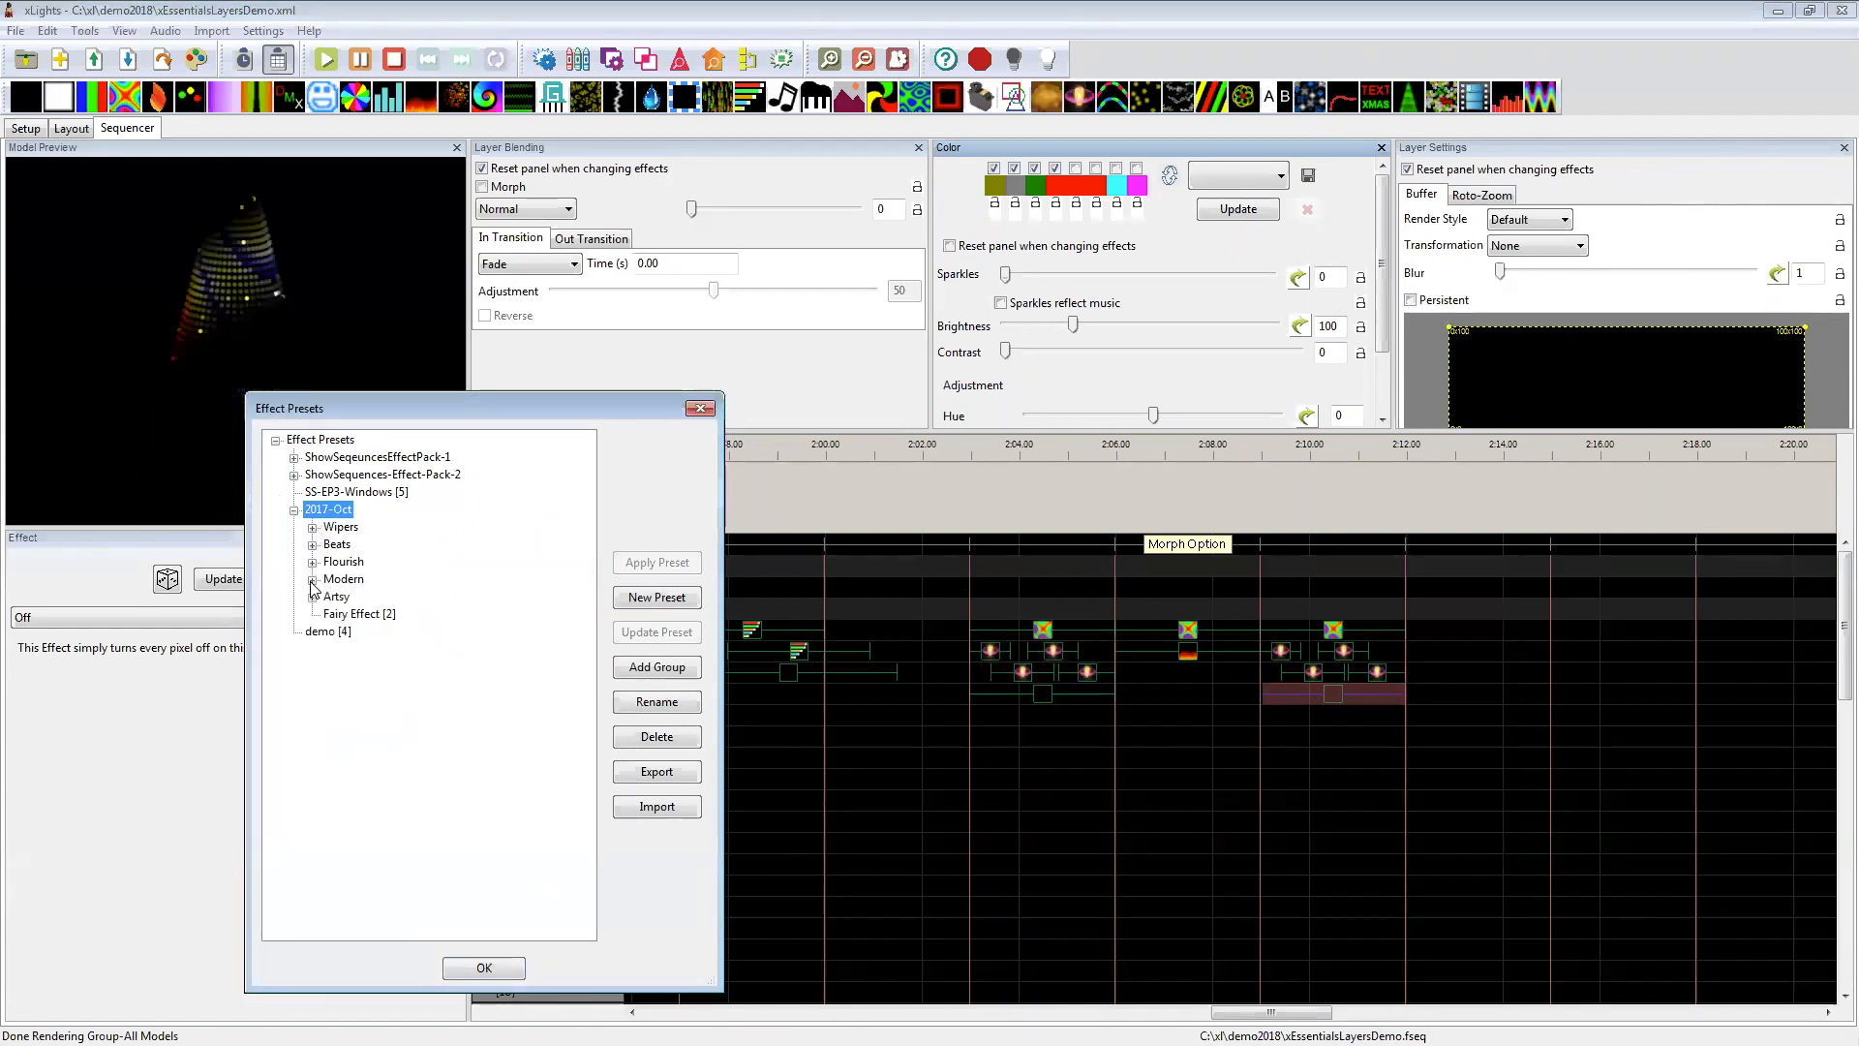
left_click(312, 546)
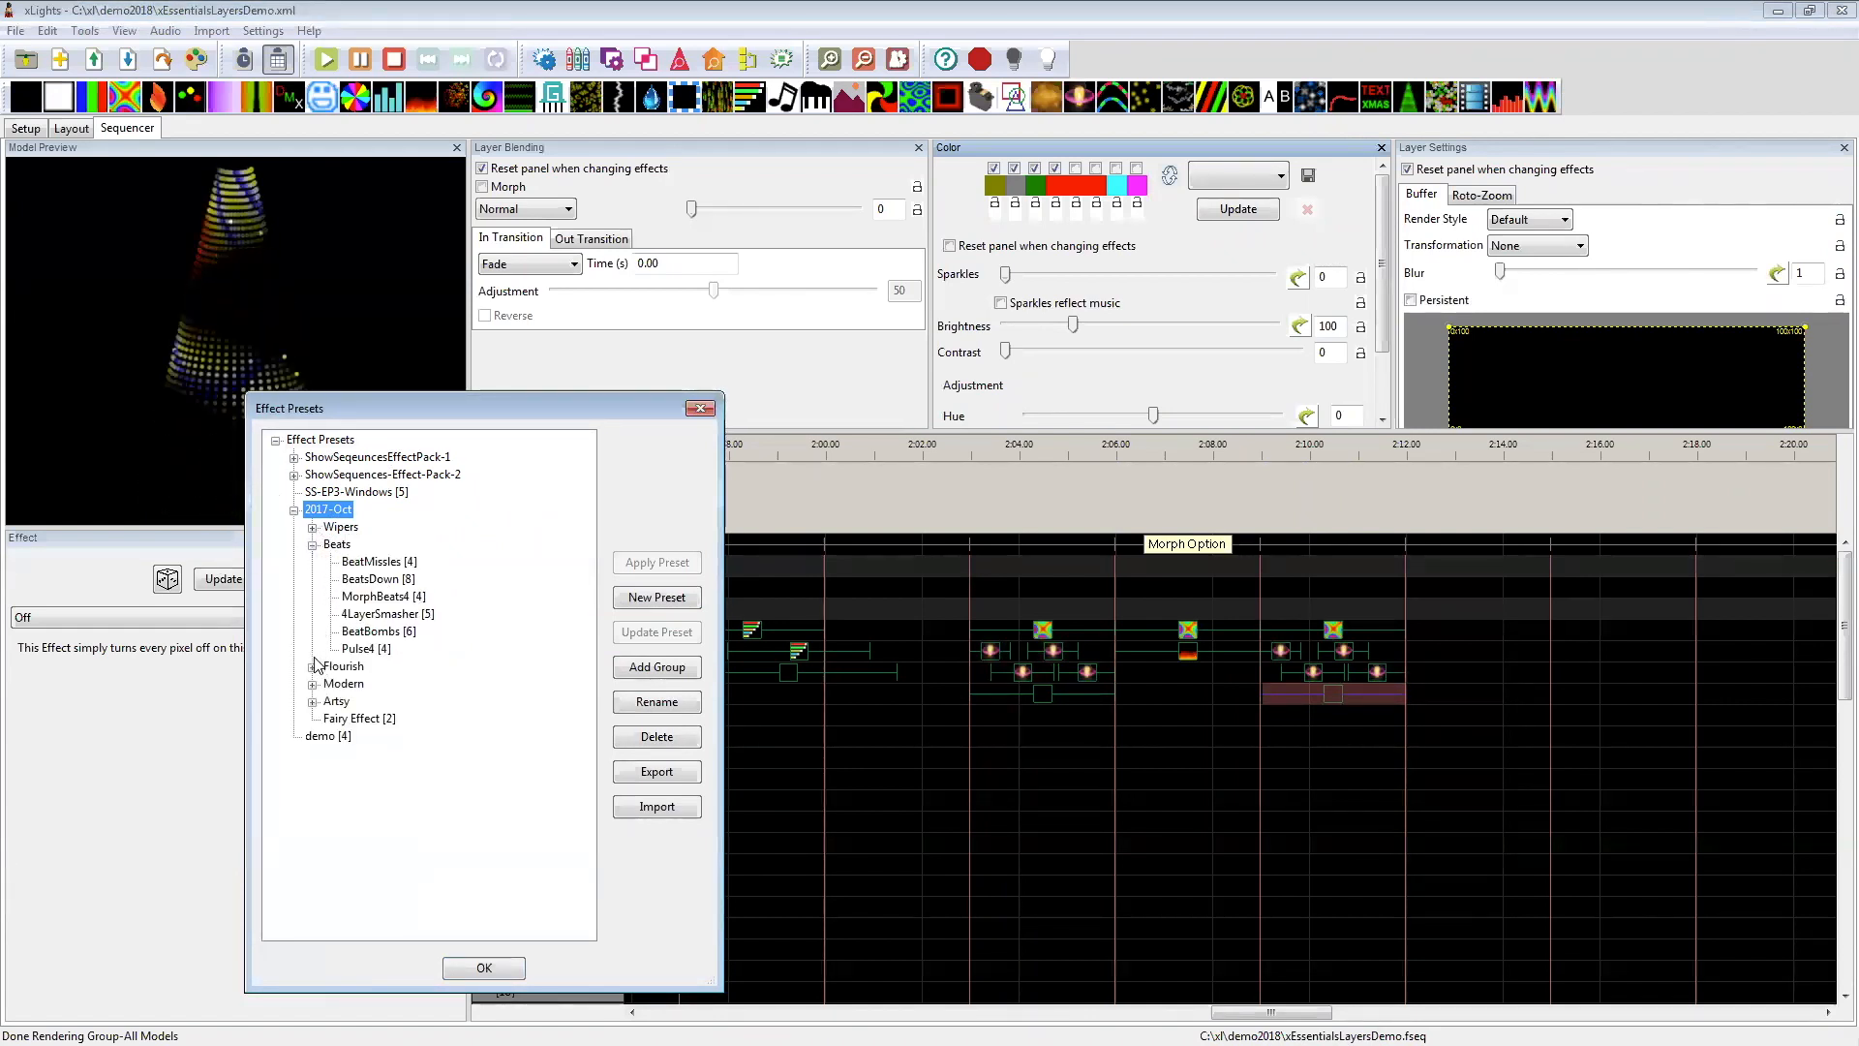
left_click(313, 546)
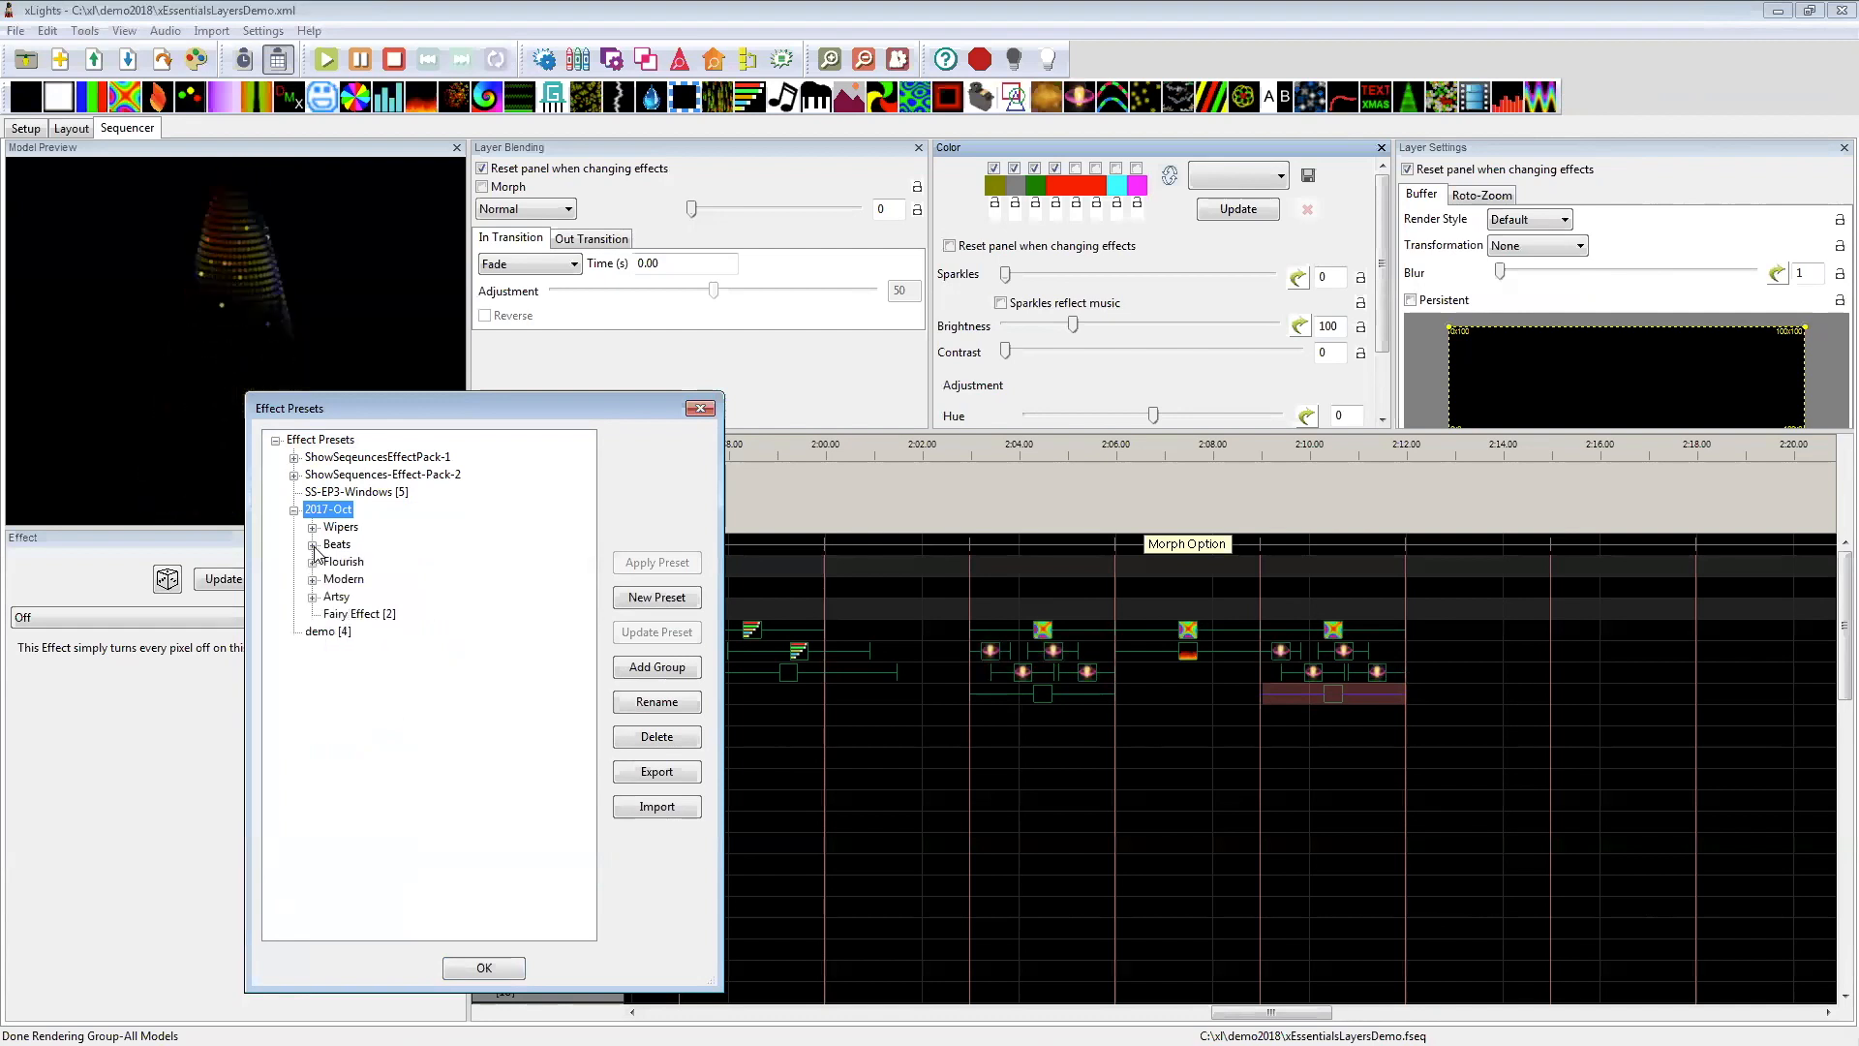
left_click(313, 547)
left_click(313, 545)
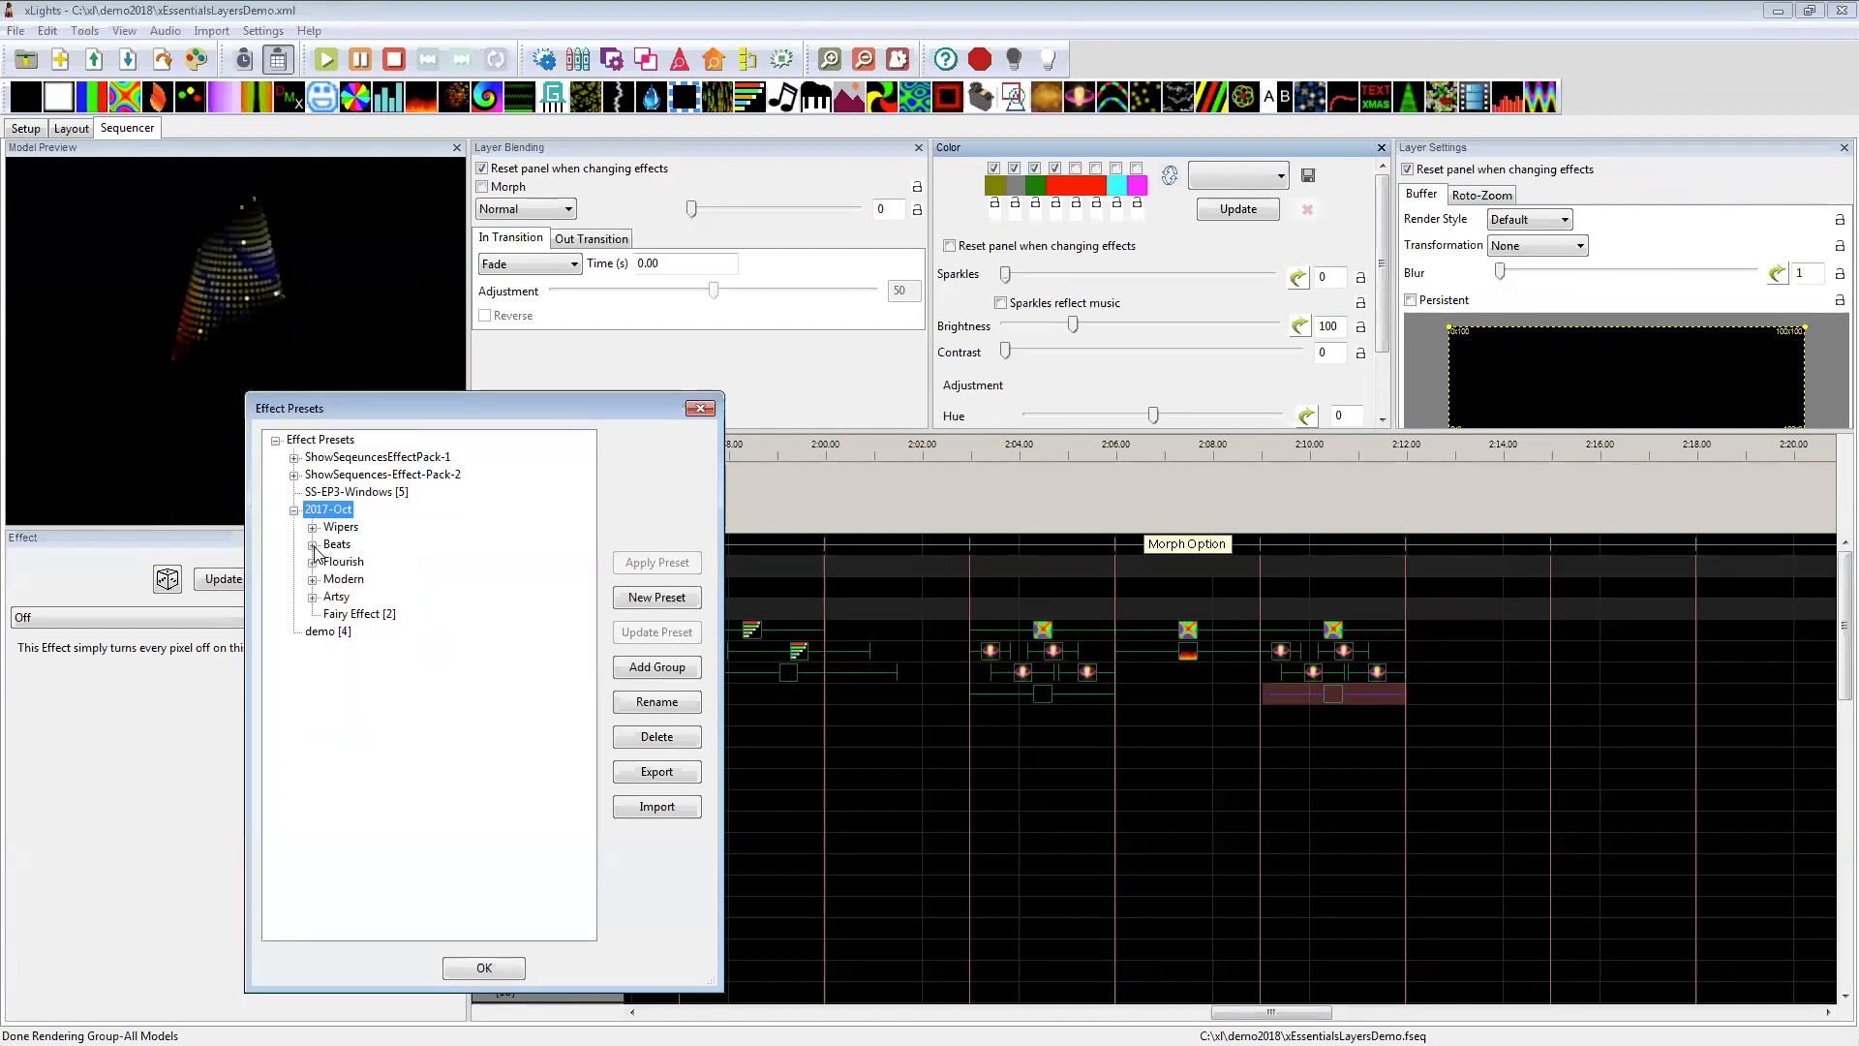
left_click(312, 528)
left_click(312, 528)
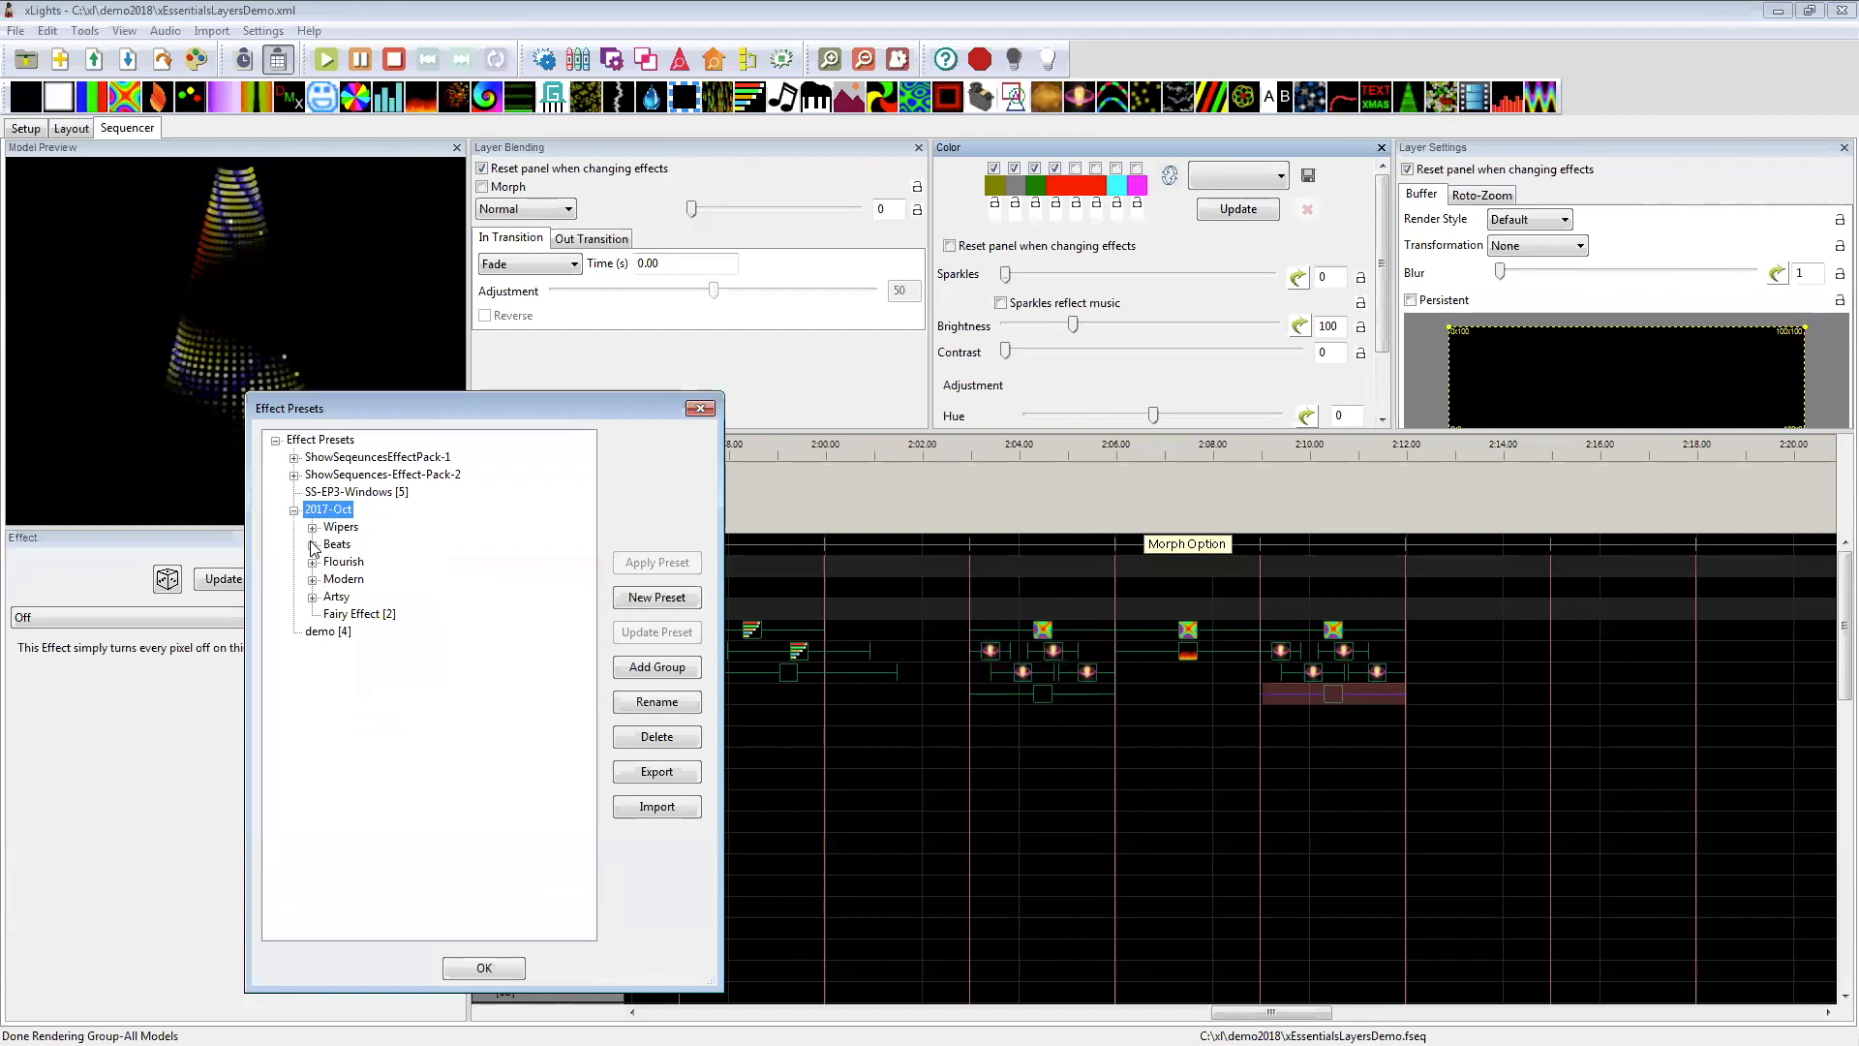
Step: Apply the MorphBeats4 preset from the Beats group to the Tree at 2:12–2:15 starting on layer 1, and close the effect presets
left_click(1474, 632)
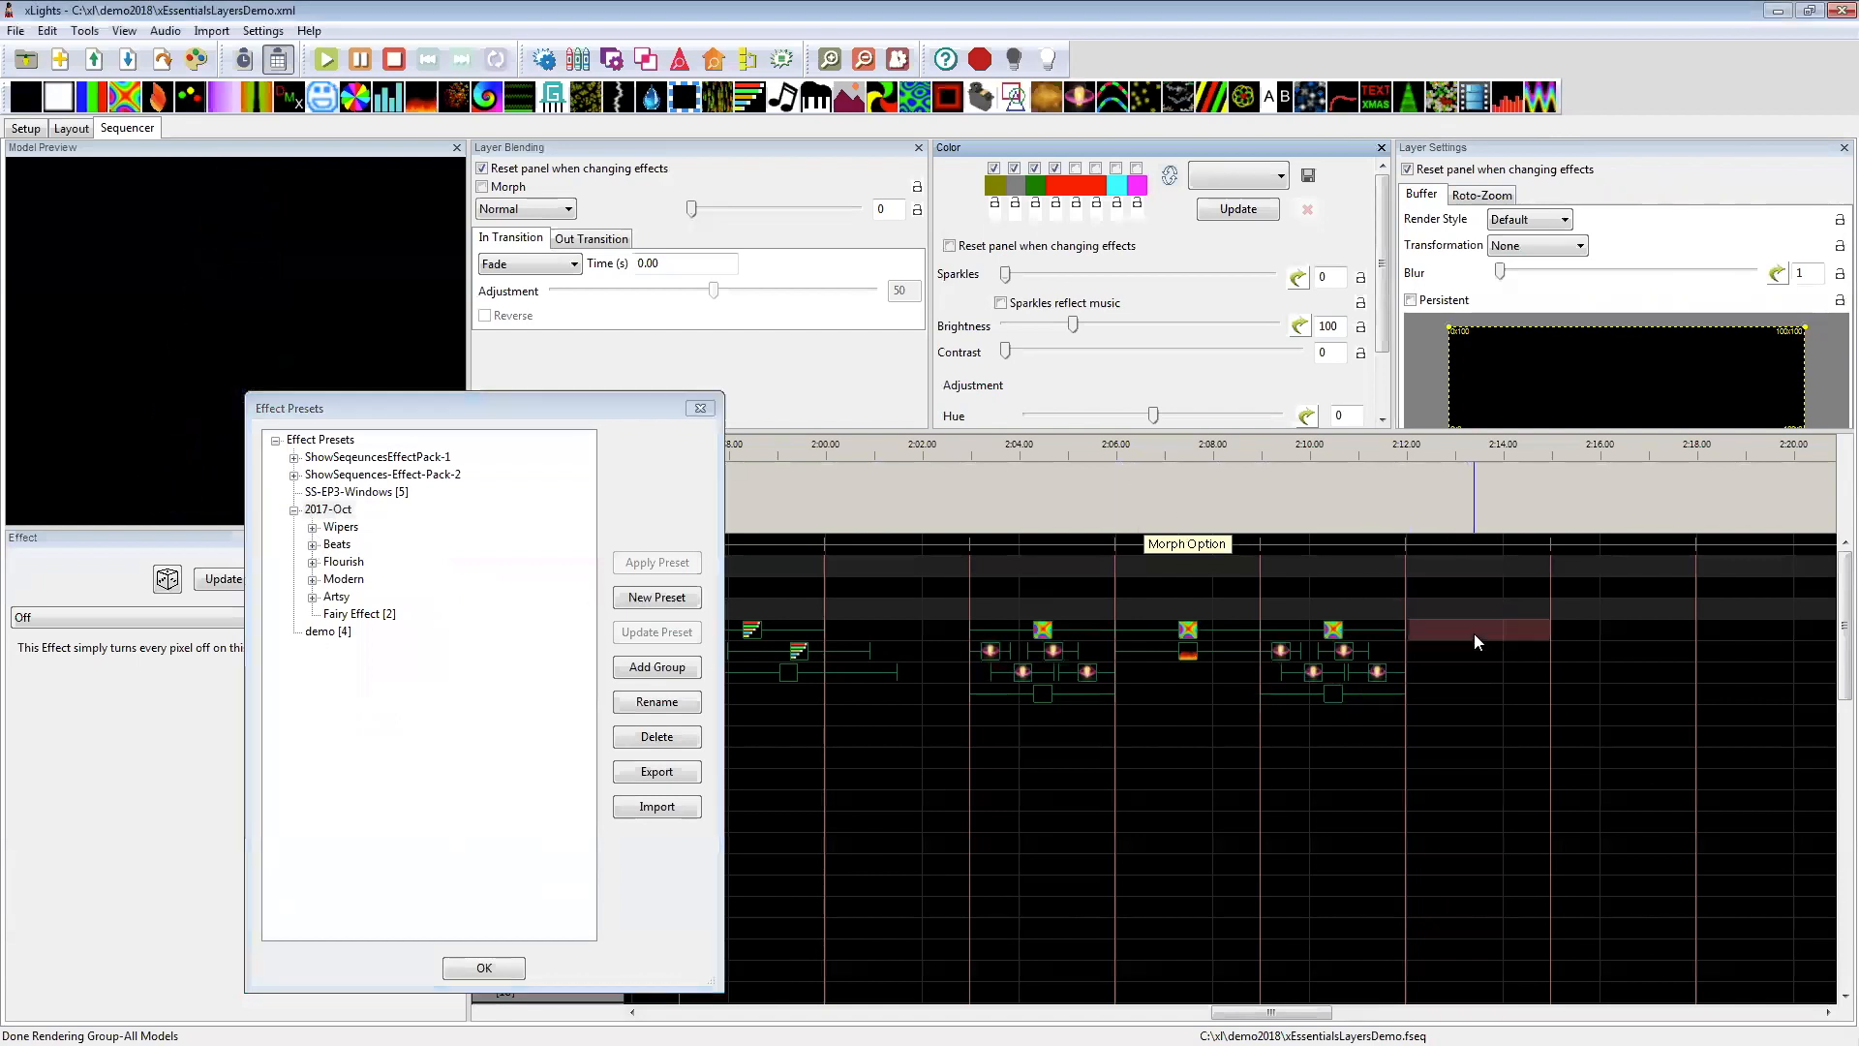
left_click(313, 546)
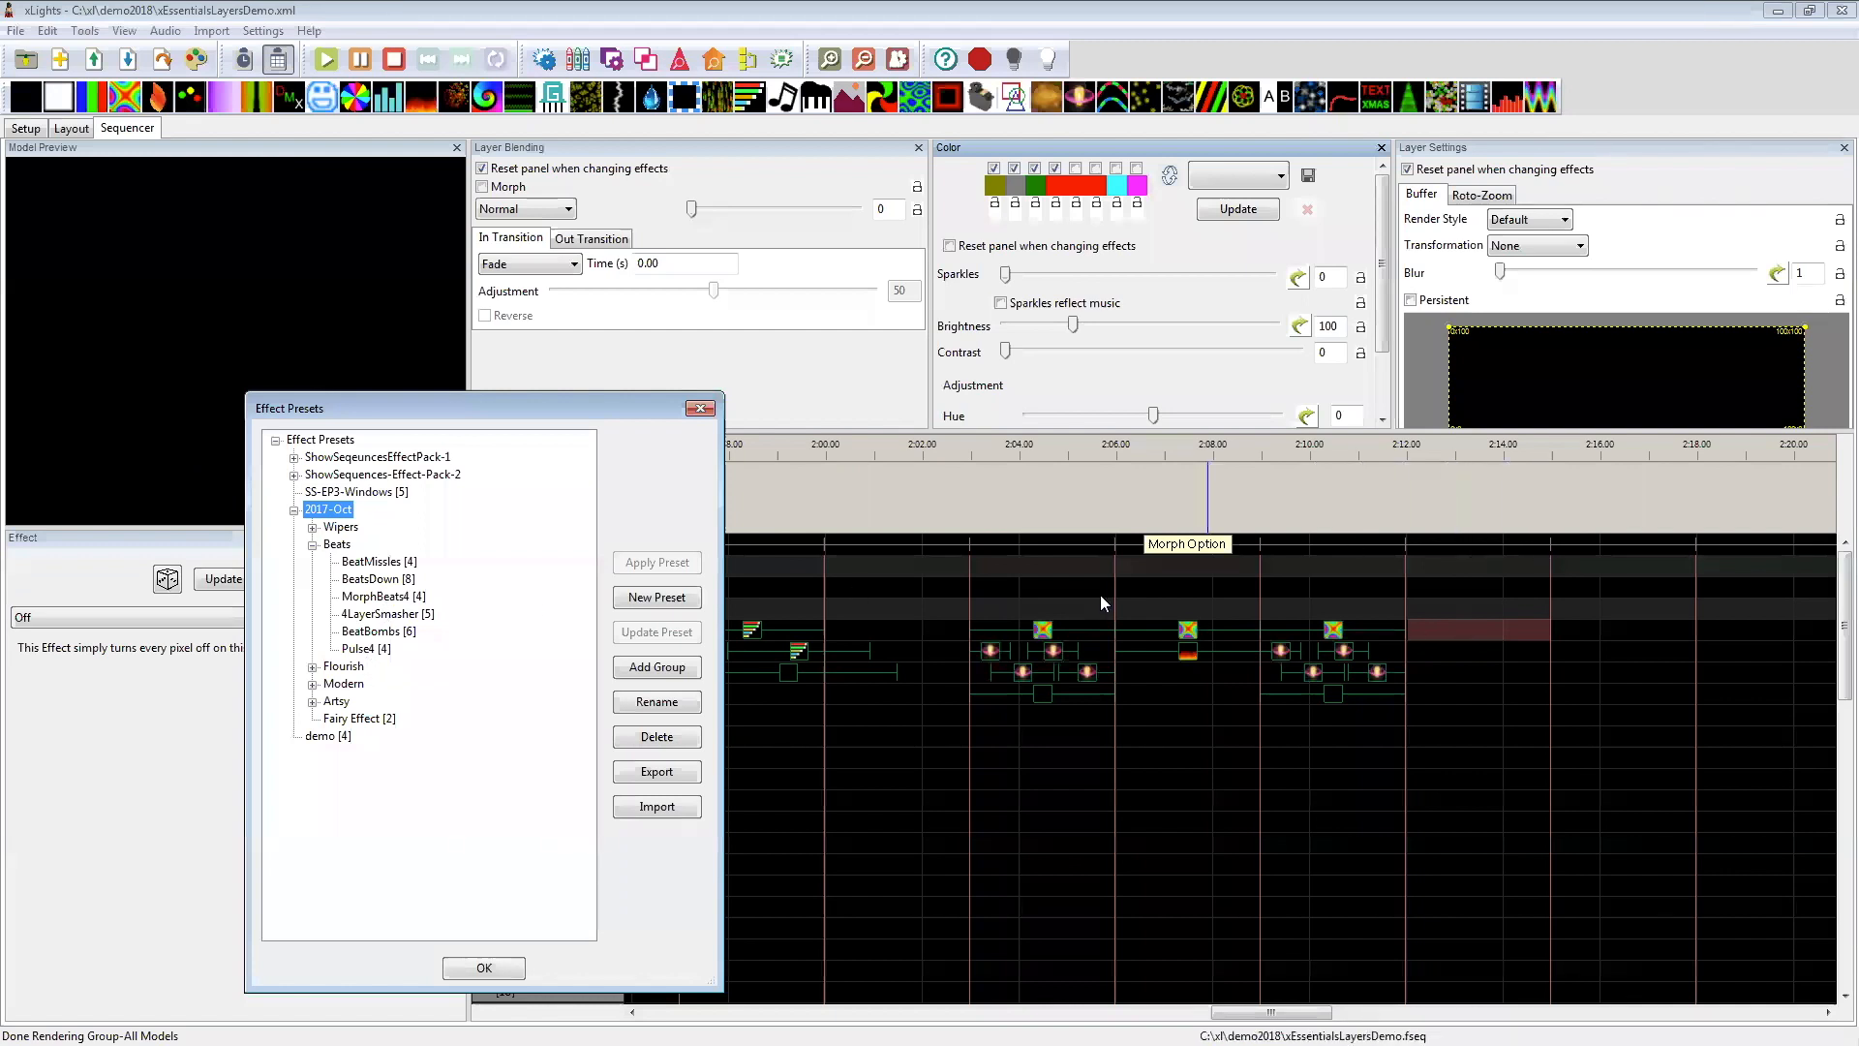
left_click(393, 598)
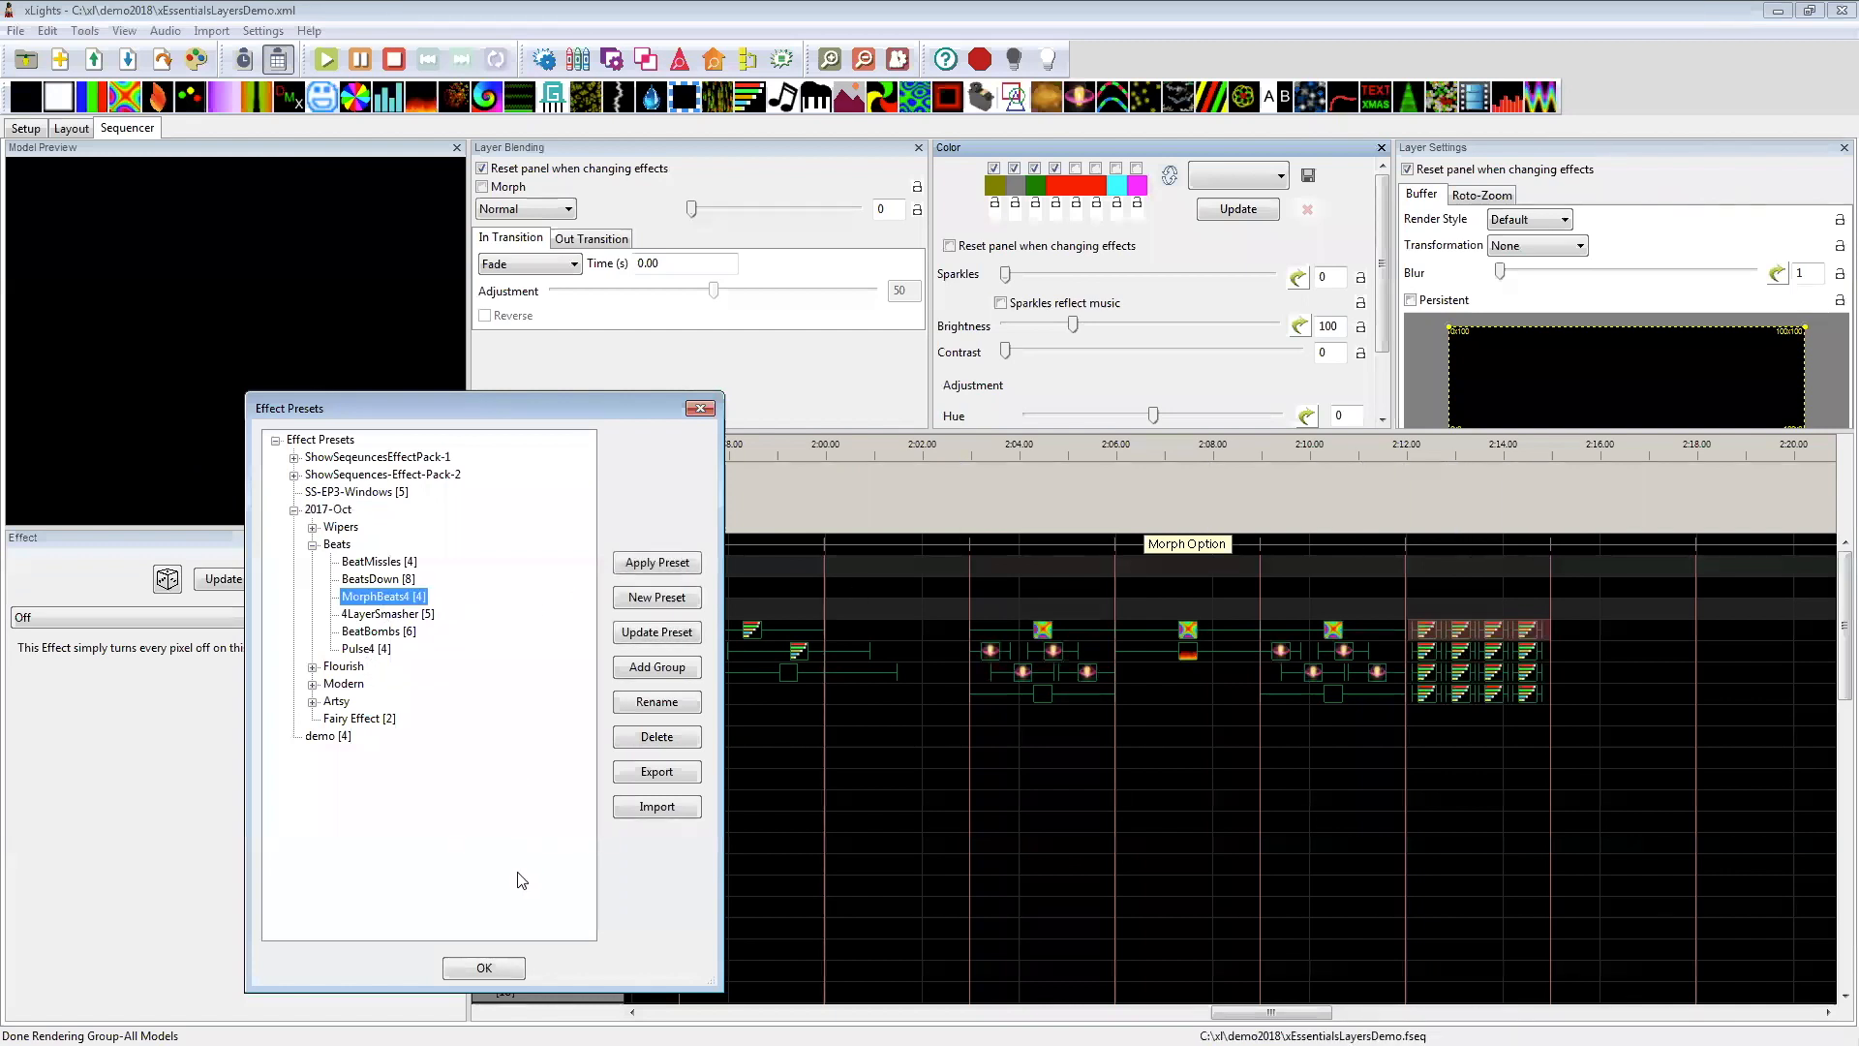
left_click(484, 967)
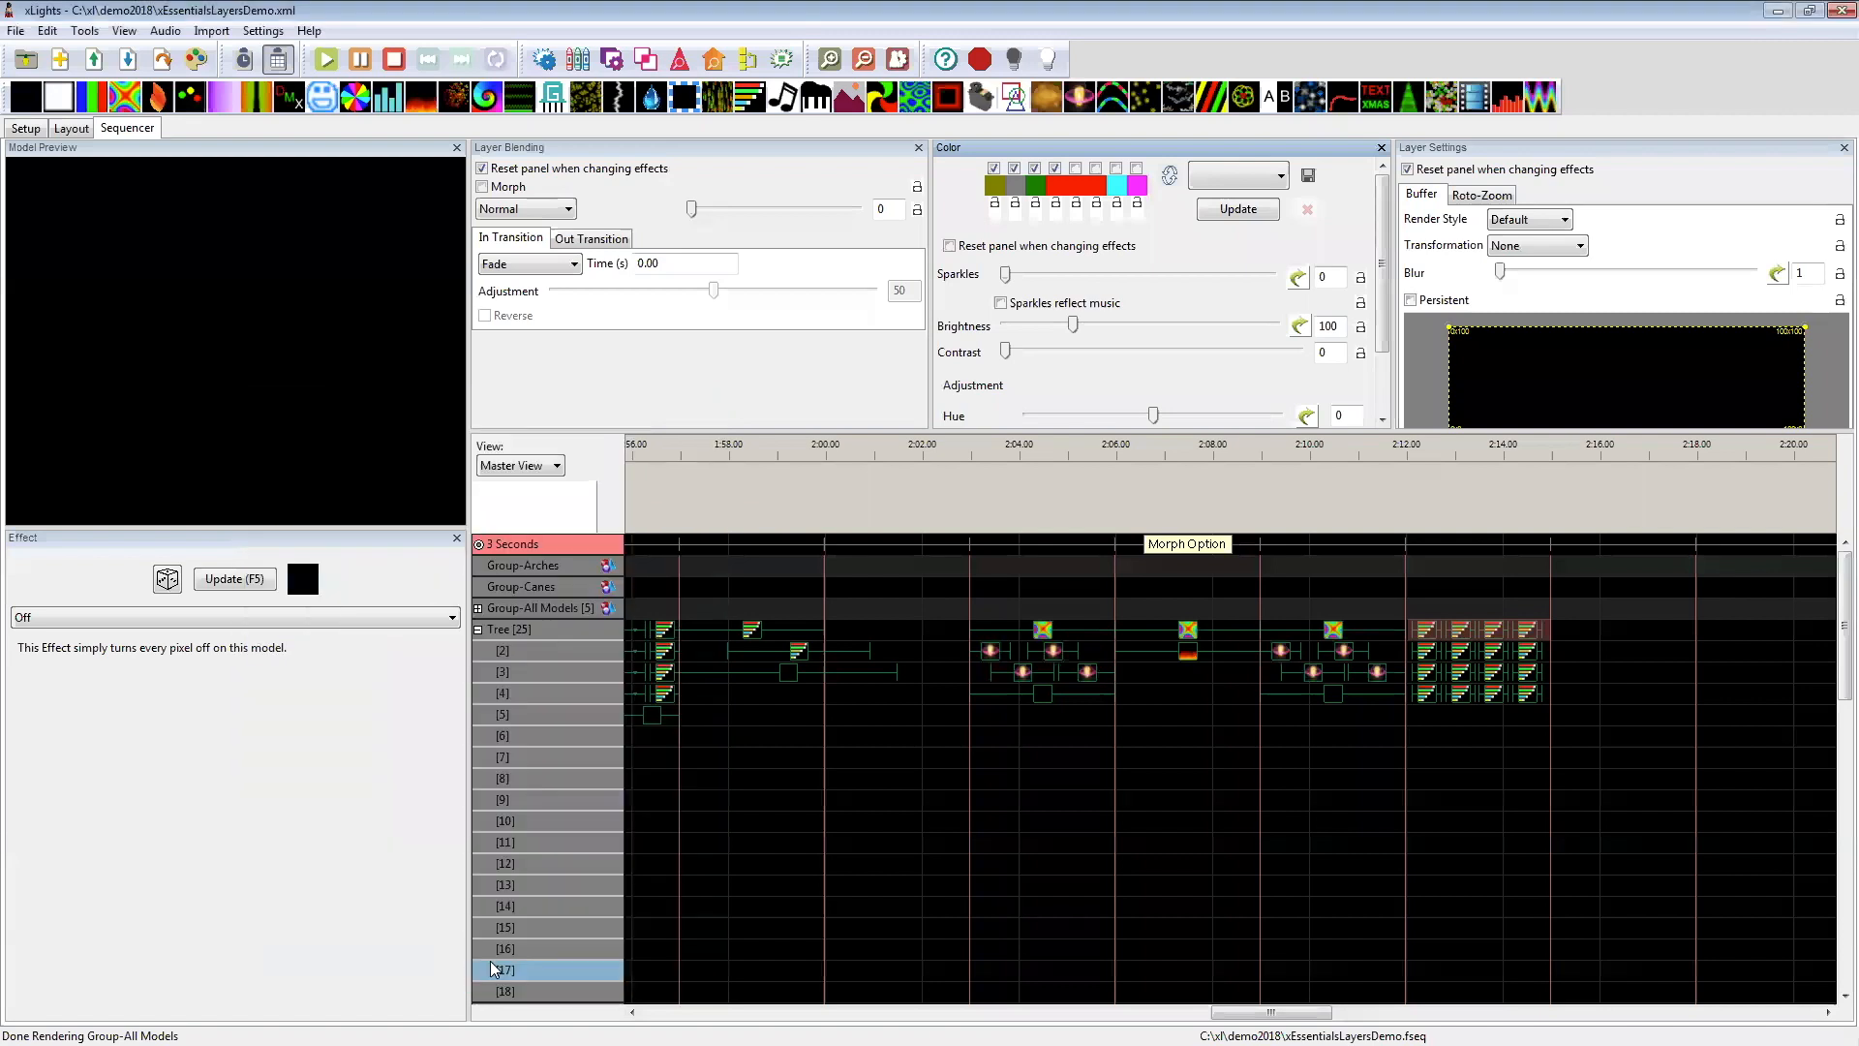
Step: Place an Off effect on the Tree's layer 5 at 2:12–2:15, beneath the four Morph layers
left_click(1435, 735)
left_click(1460, 772)
left_click(1464, 718)
left_click(1430, 693)
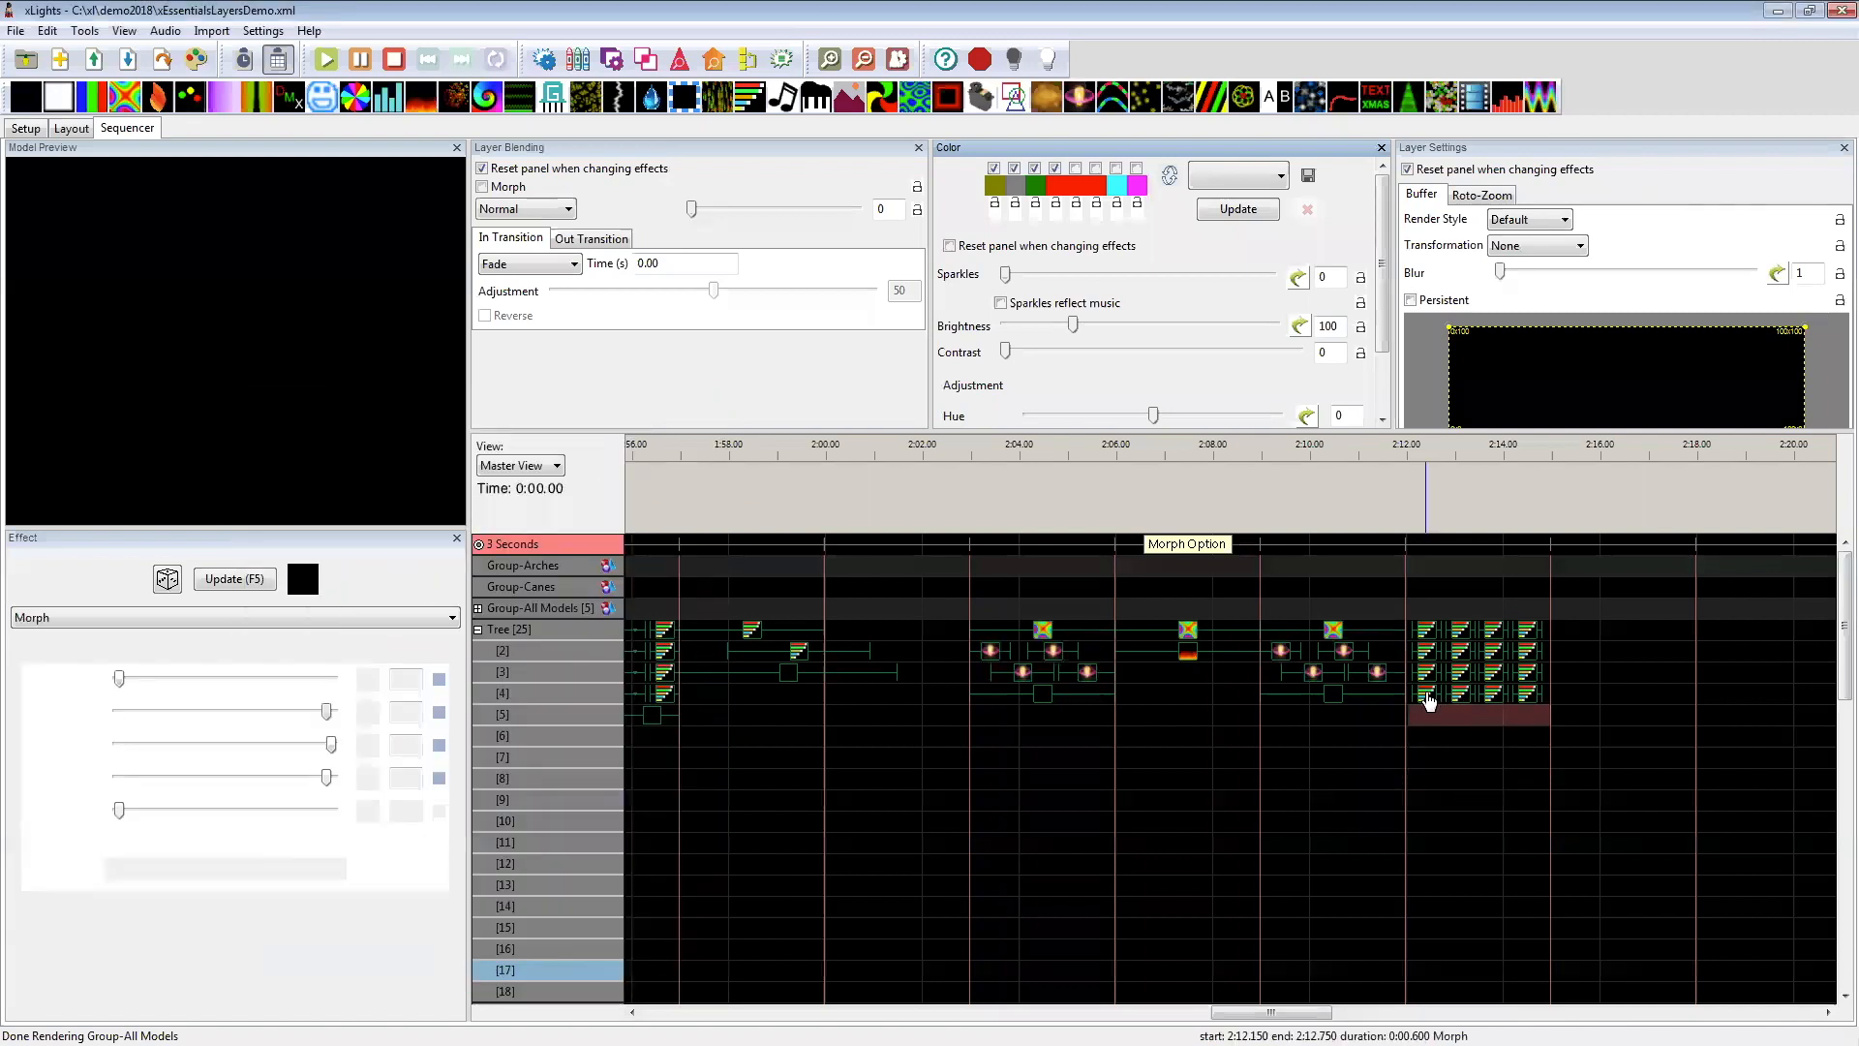
left_click(1479, 716)
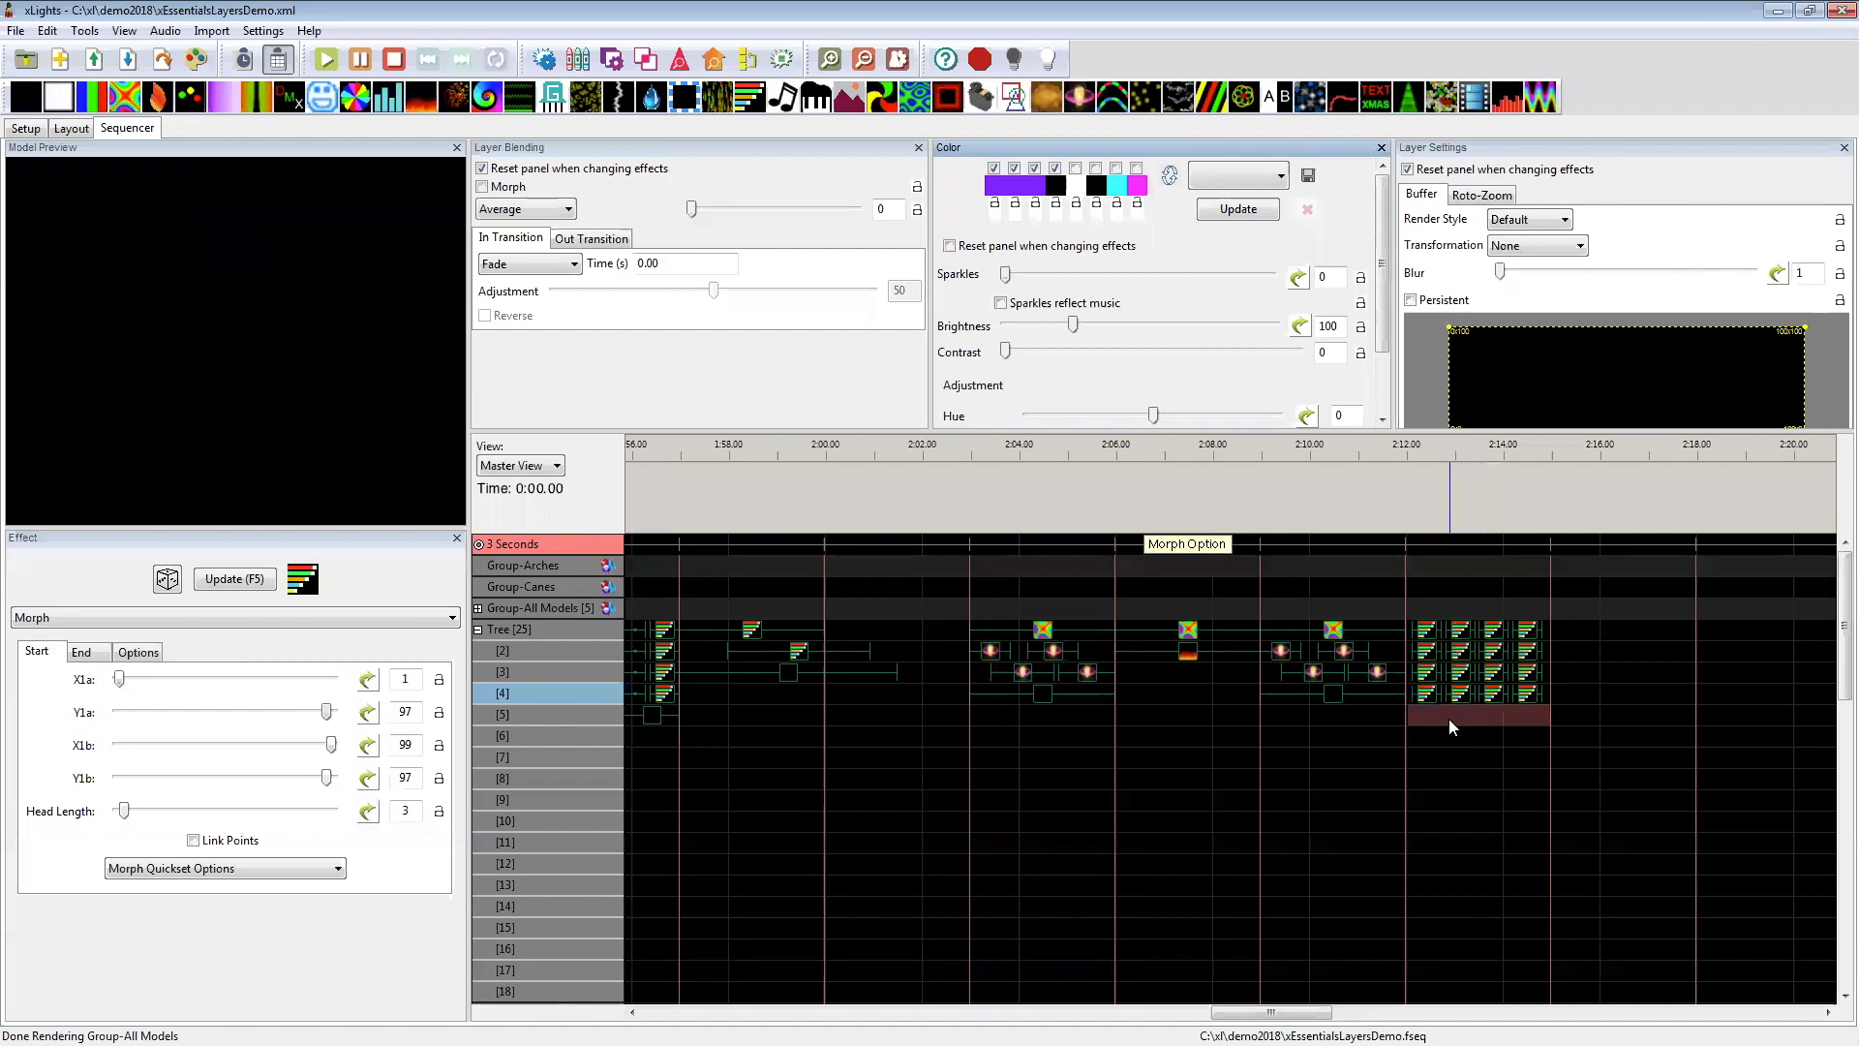
left_click_drag(29, 101, 1478, 728)
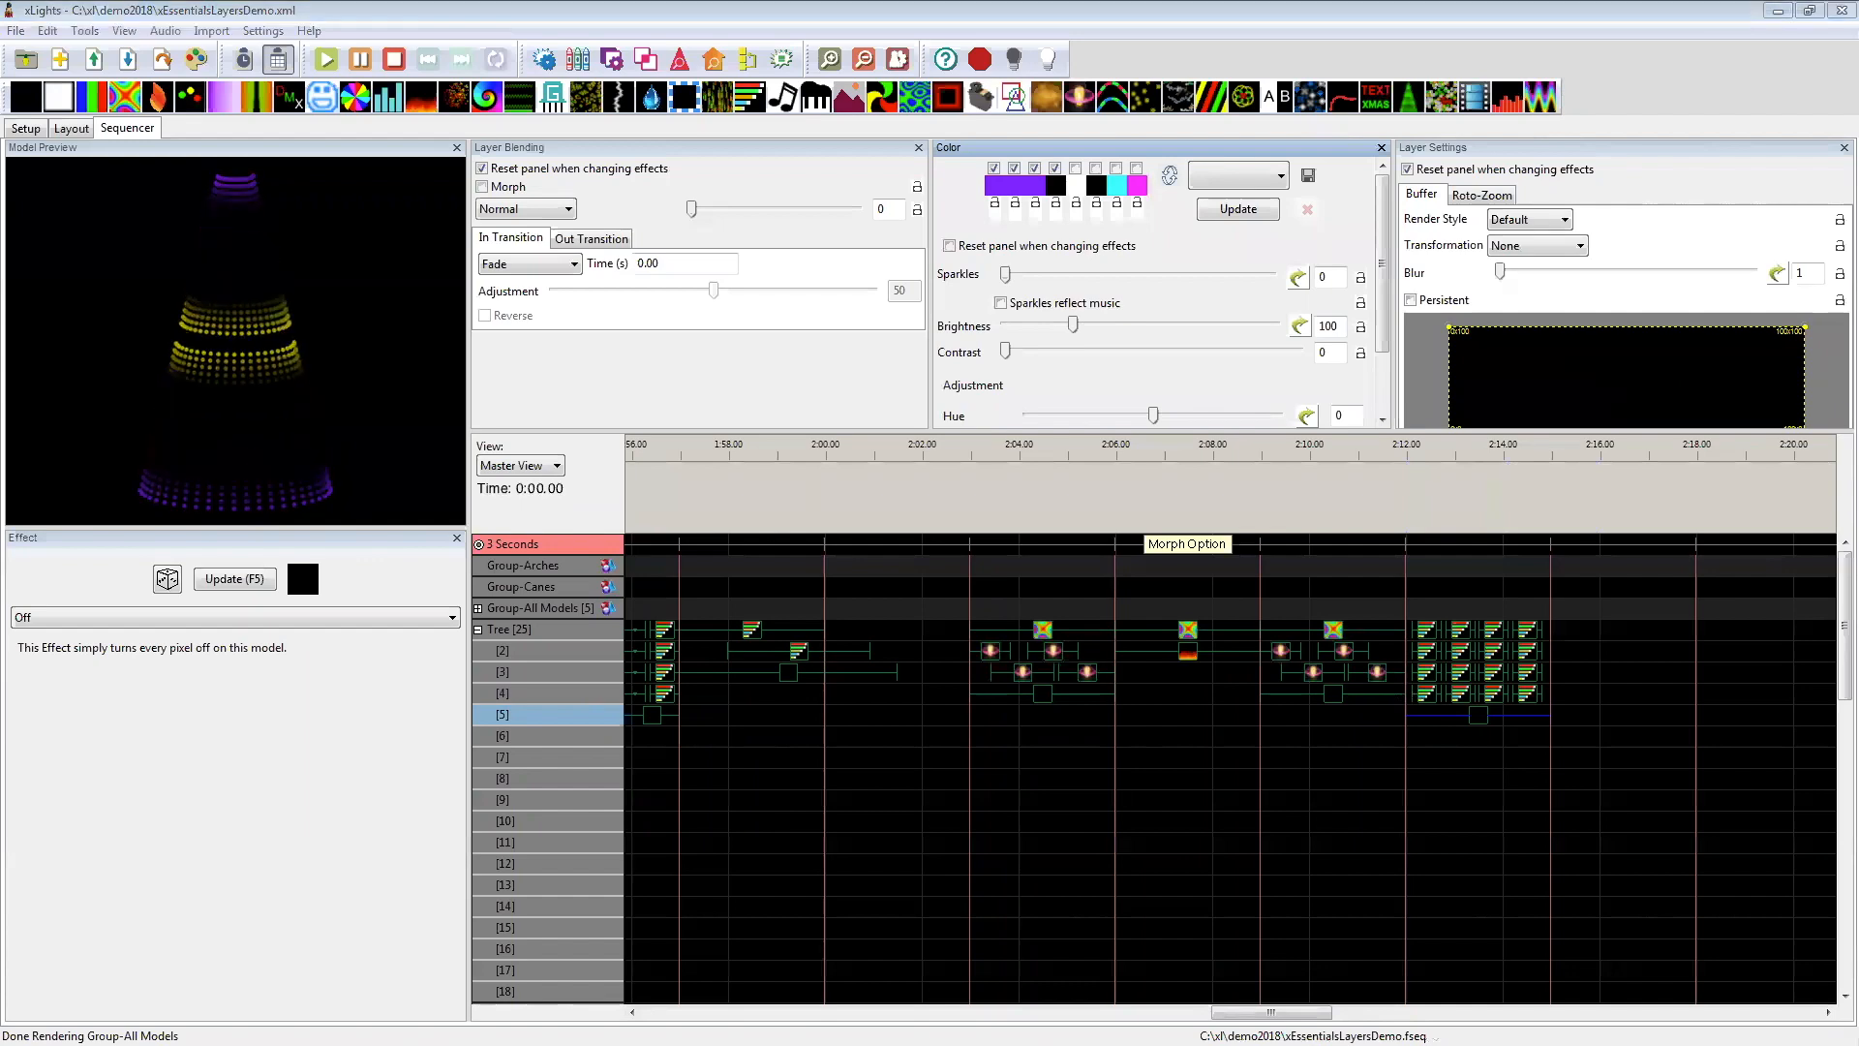
Step: Switch to the xEssentials - Layers presentation in Google Slides, show slide 39 with the LAYERS cover, and maximize the window
key("alt+Tab")
scroll(223, 835, "down", 2)
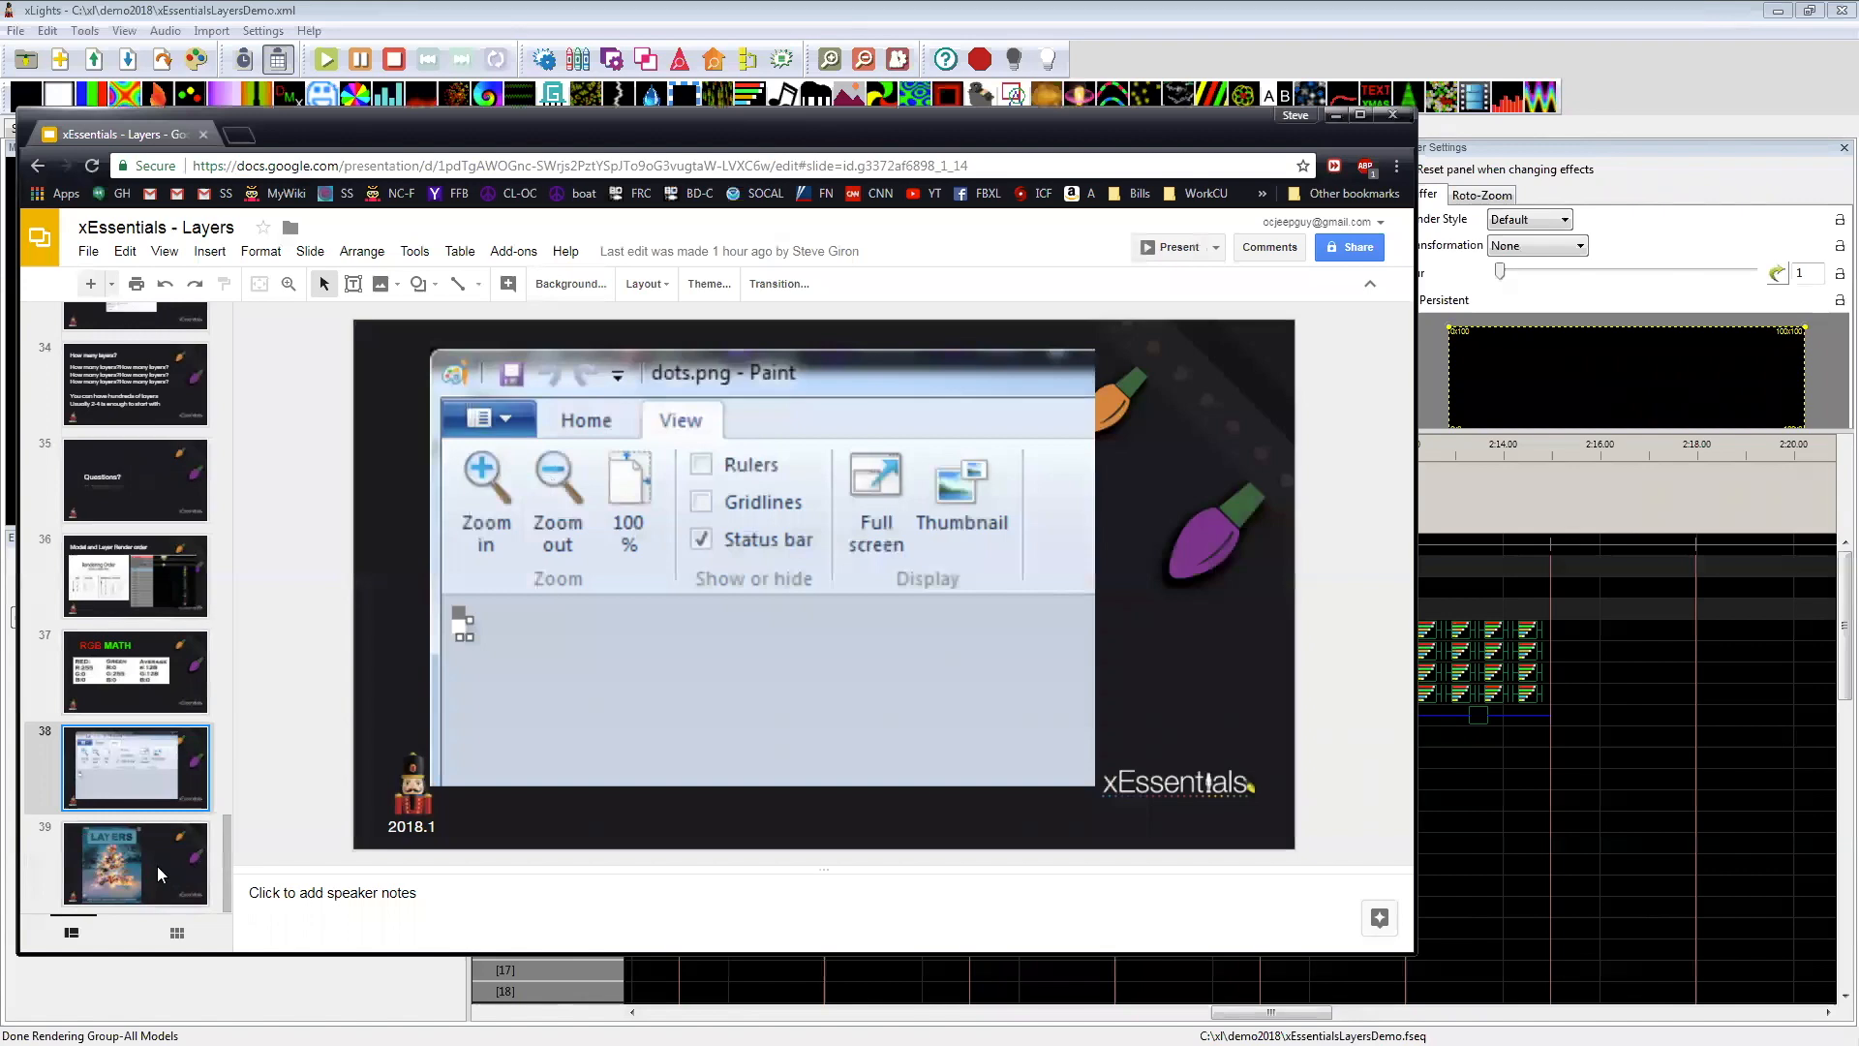
left_click(131, 868)
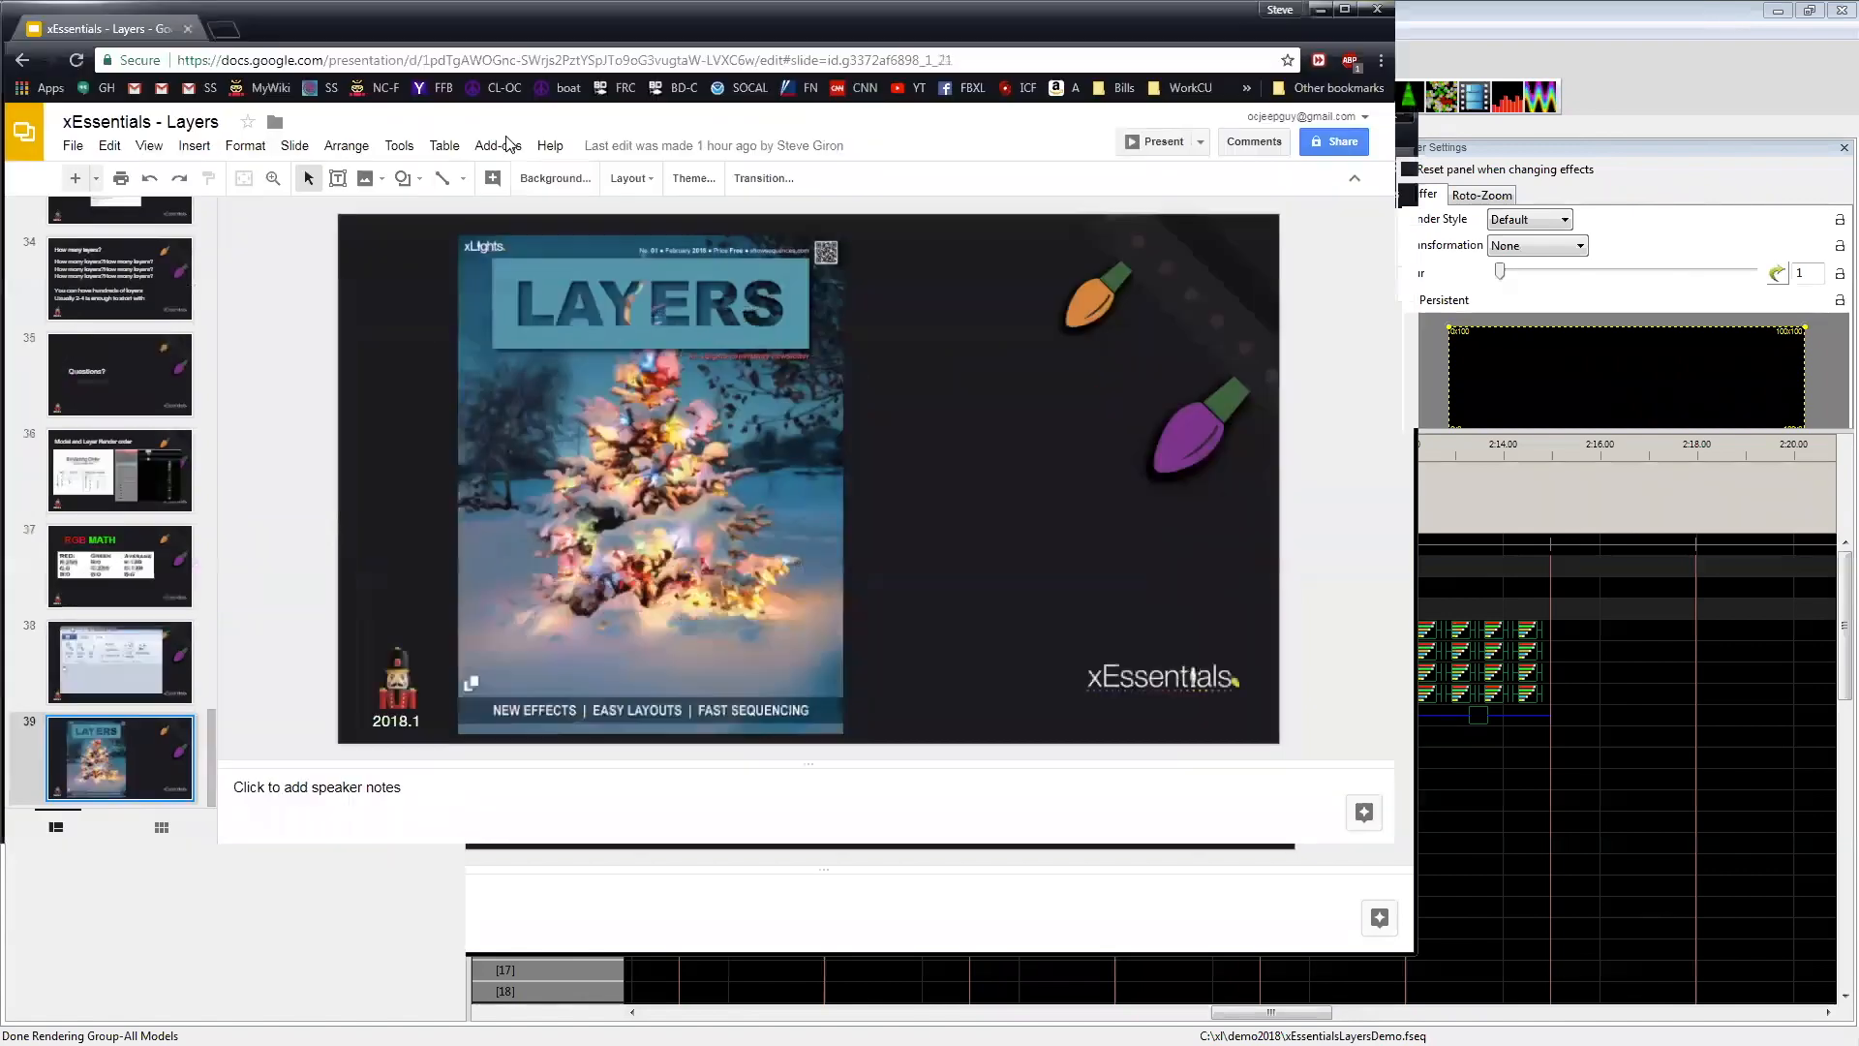
double_click(507, 144)
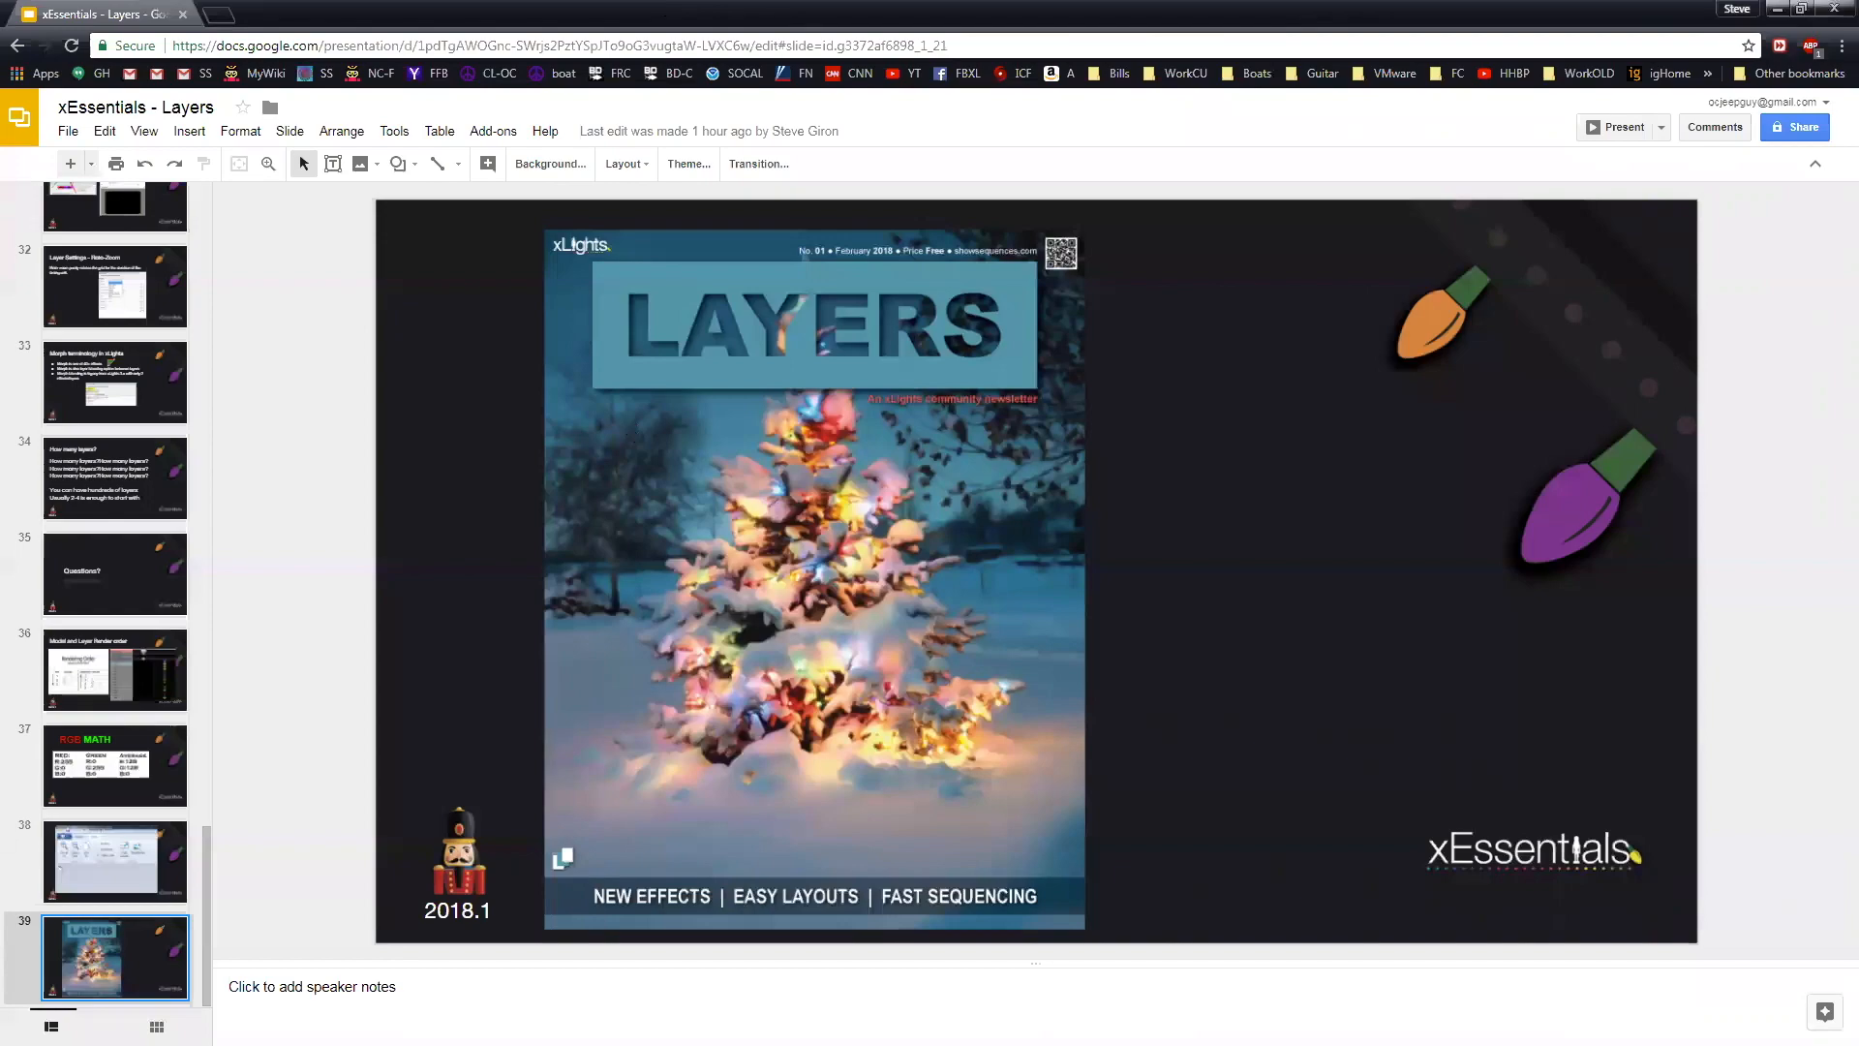
Step: Switch back to xLights and examine the Tree's Off layer and unmasking Butterfly effect at 2:03–2:06
key("alt+Tab")
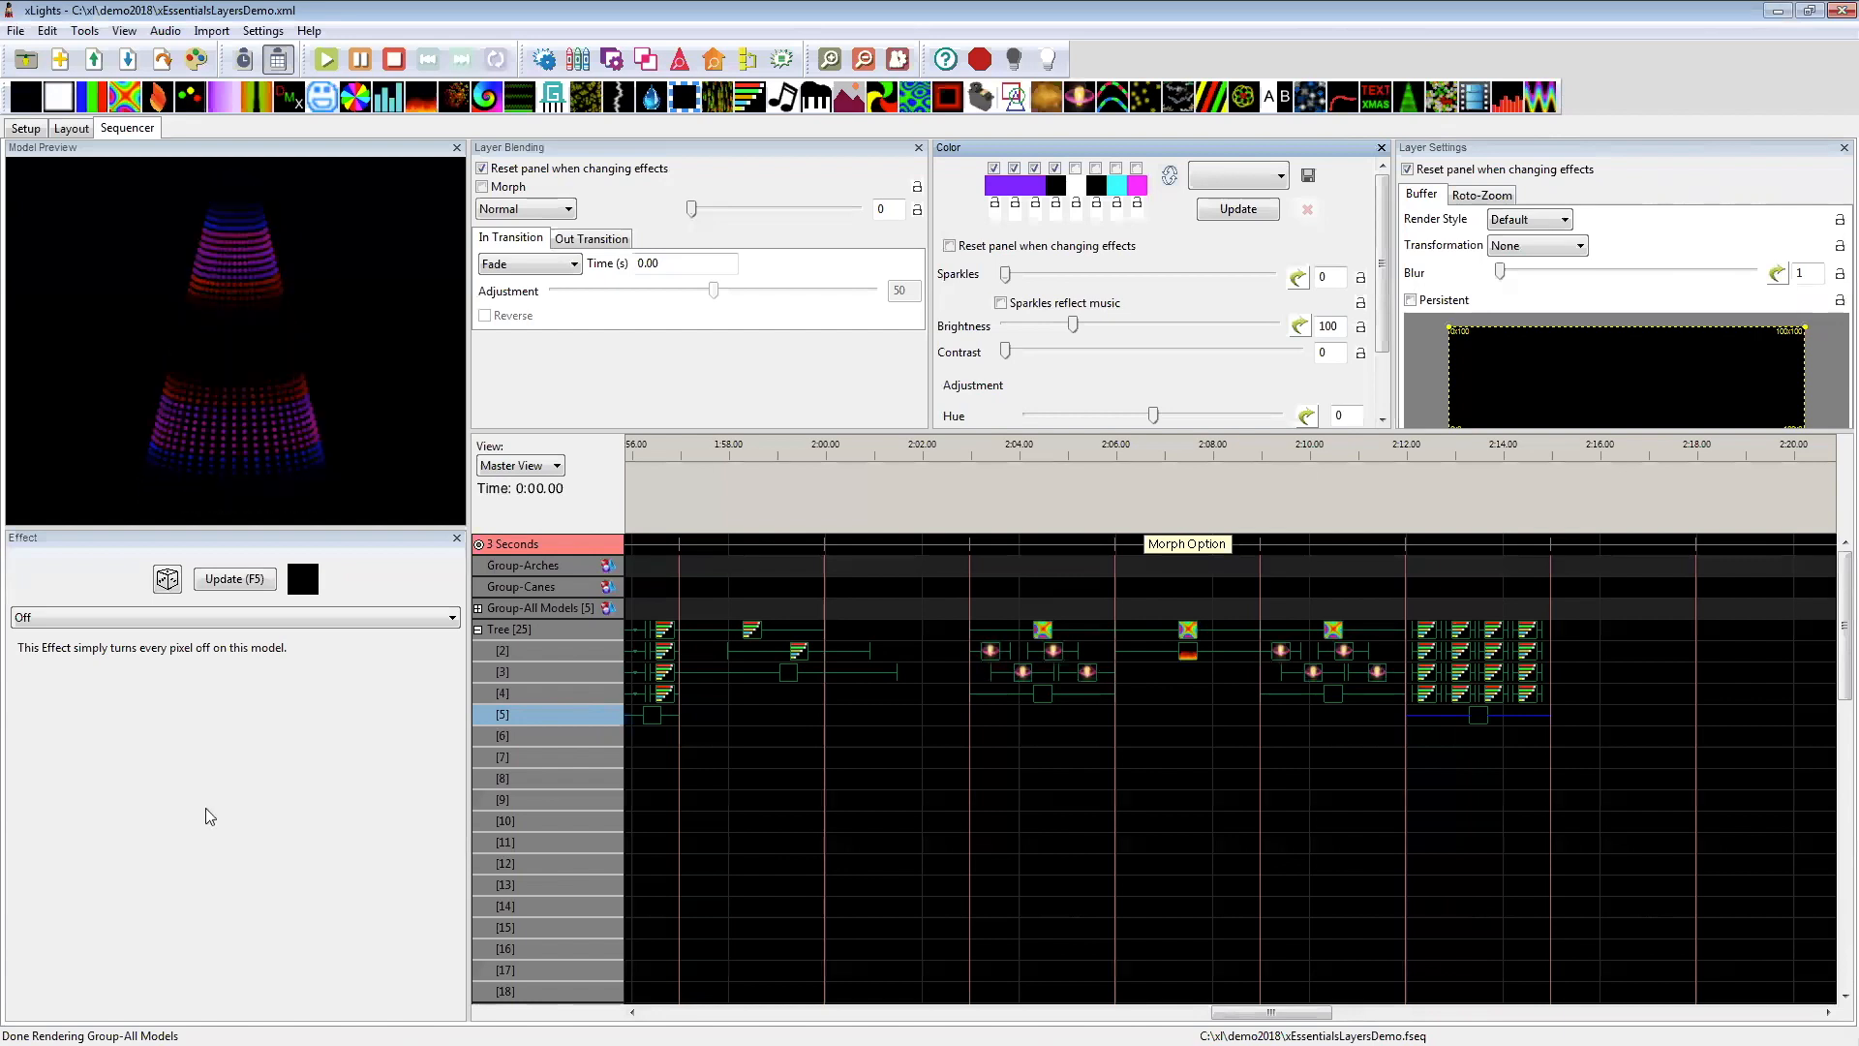
left_click(1034, 696)
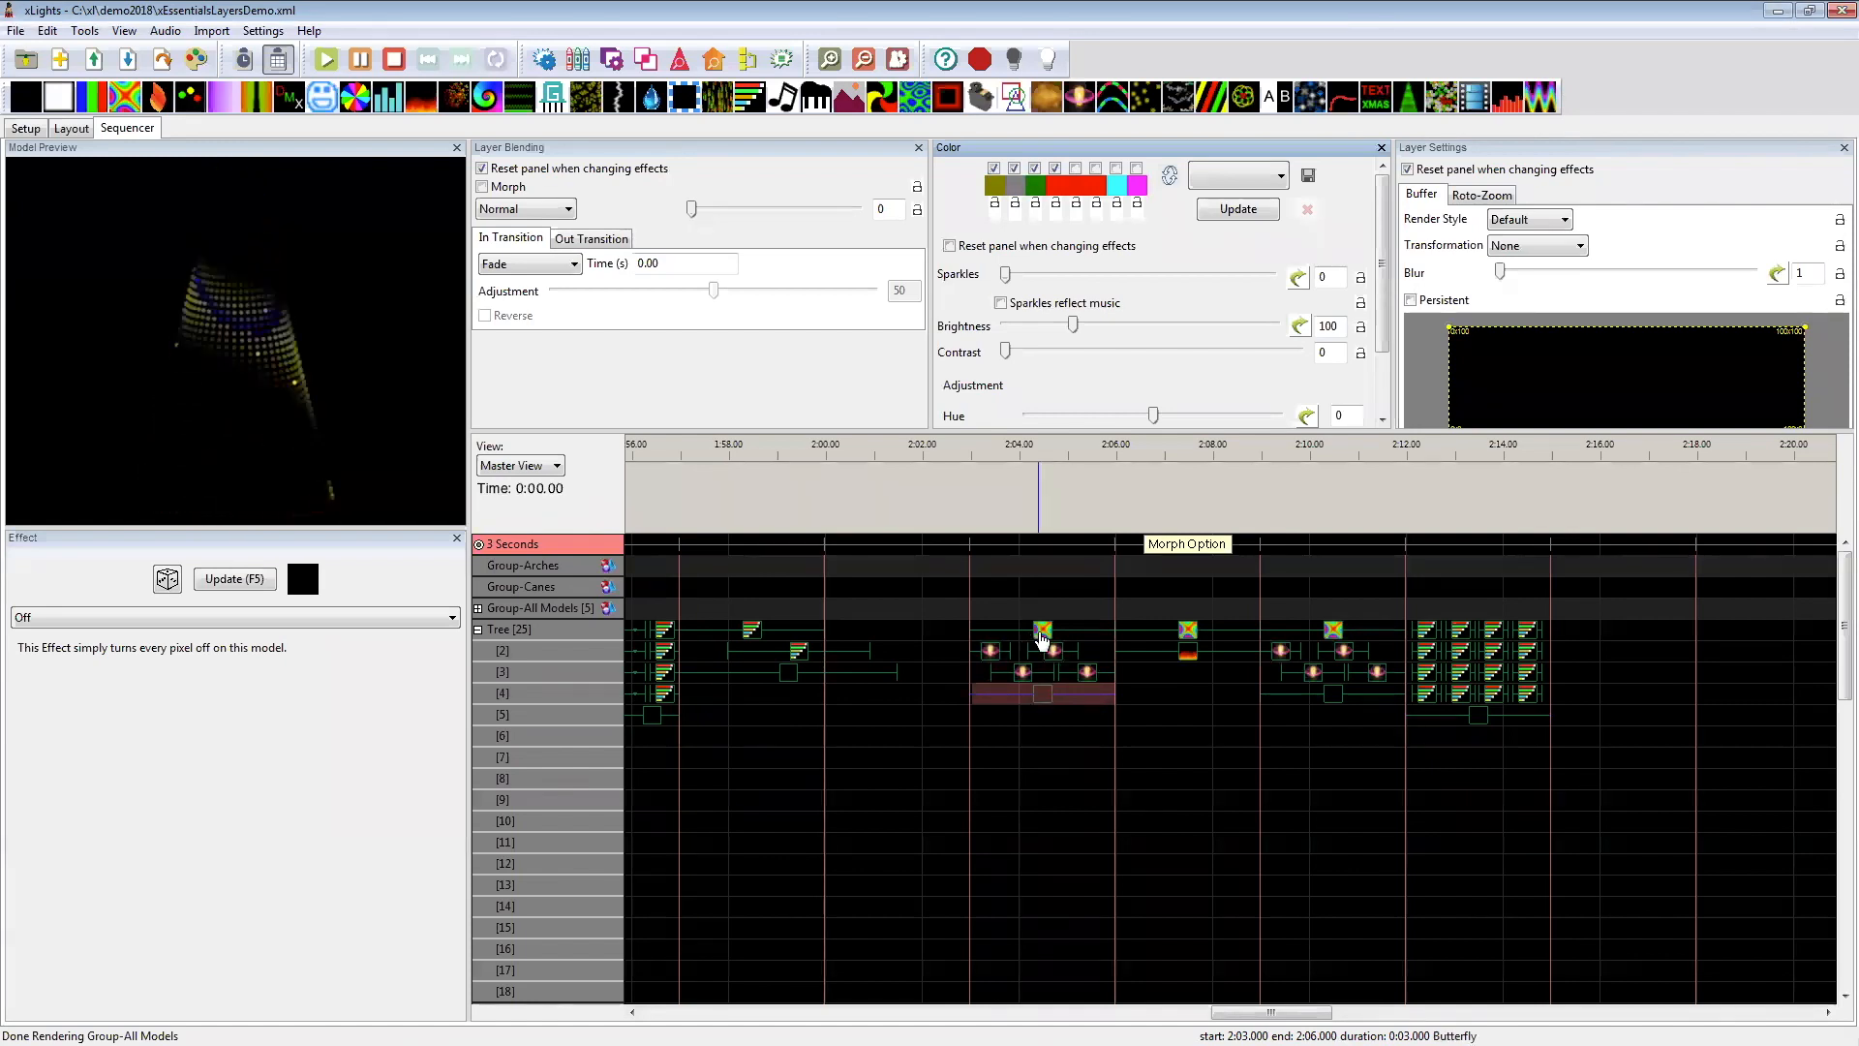
left_click(1041, 635)
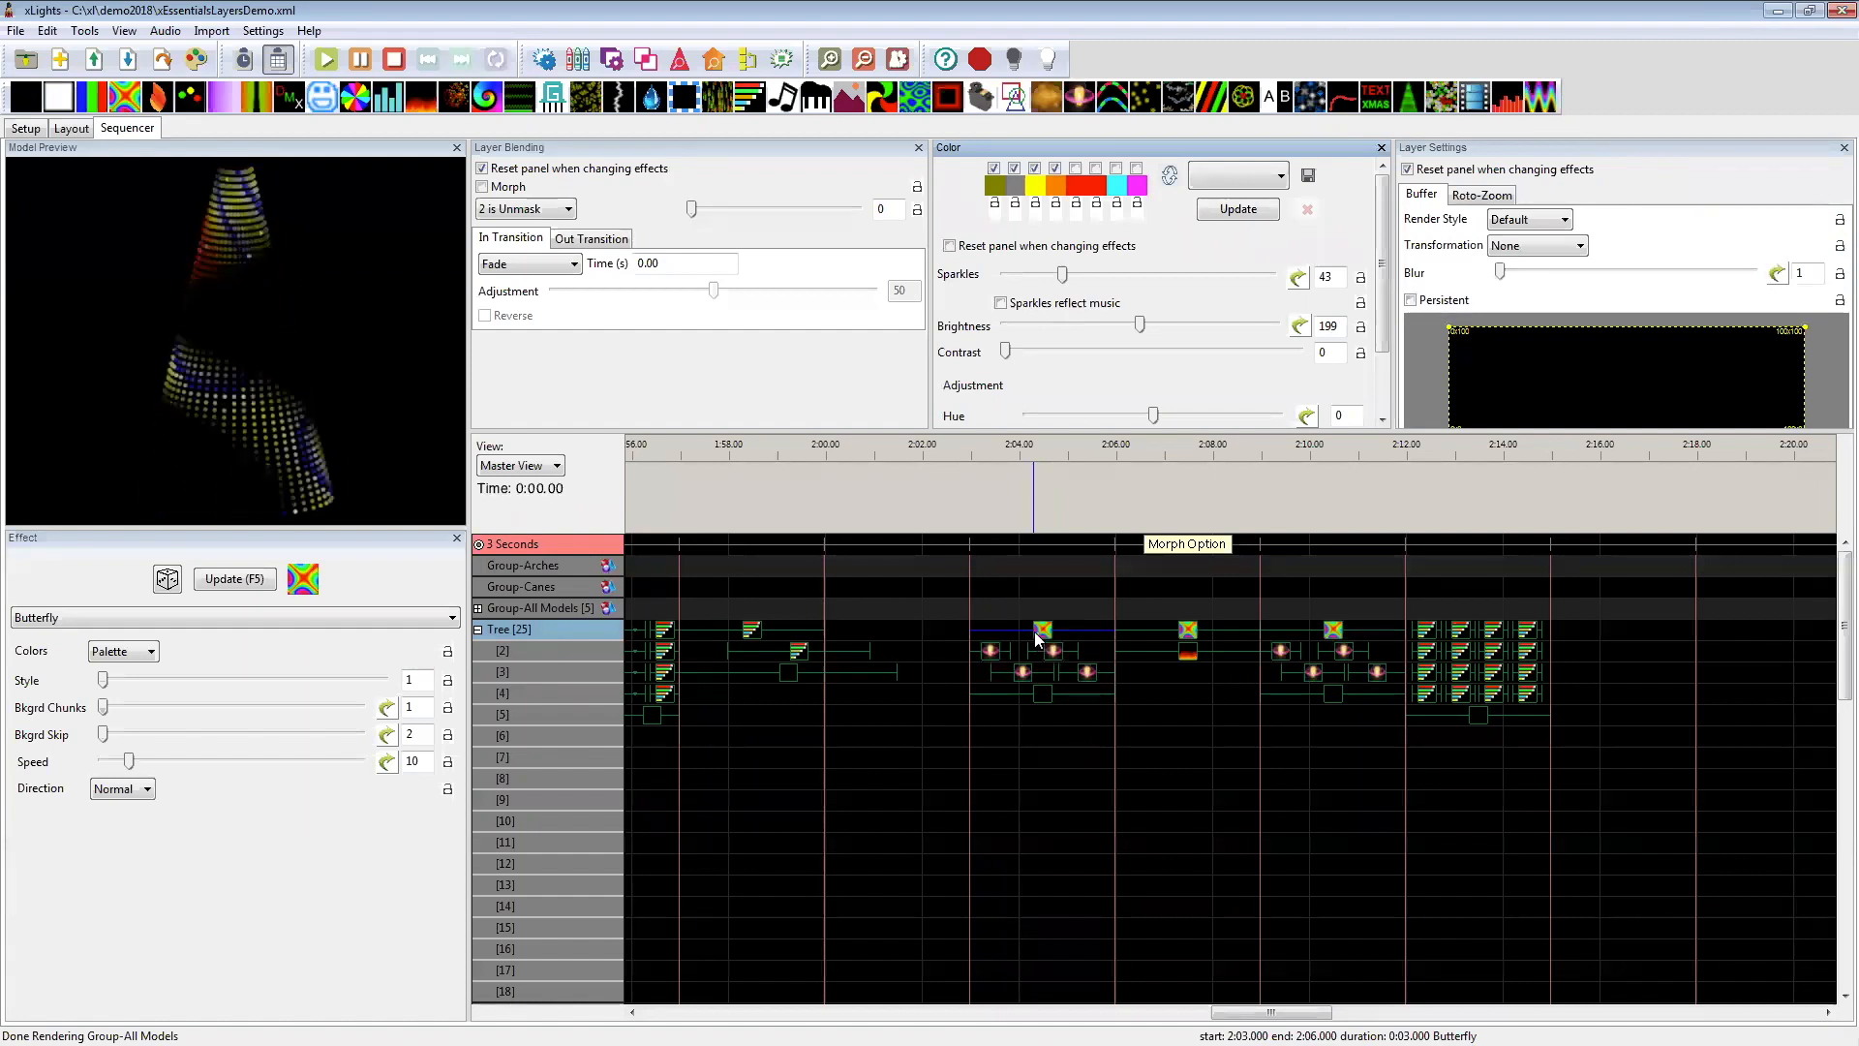
left_click(1030, 693)
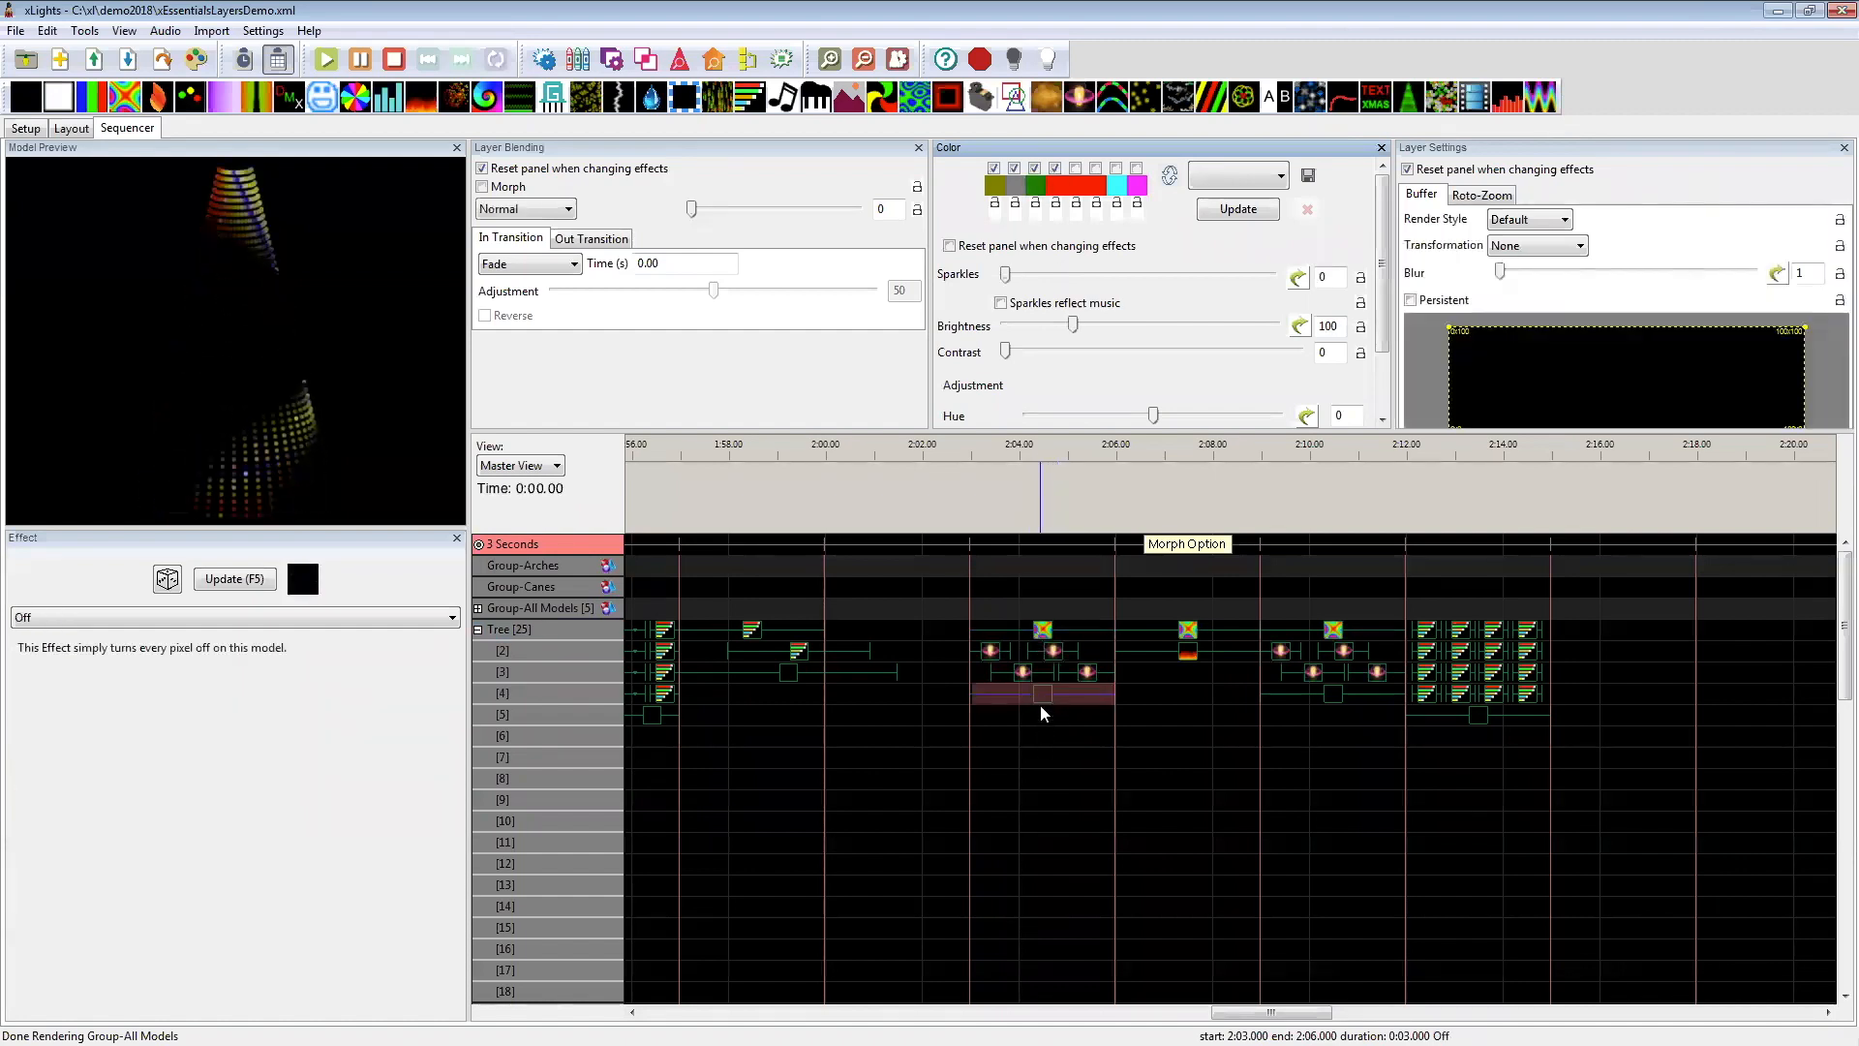
left_click(1046, 639)
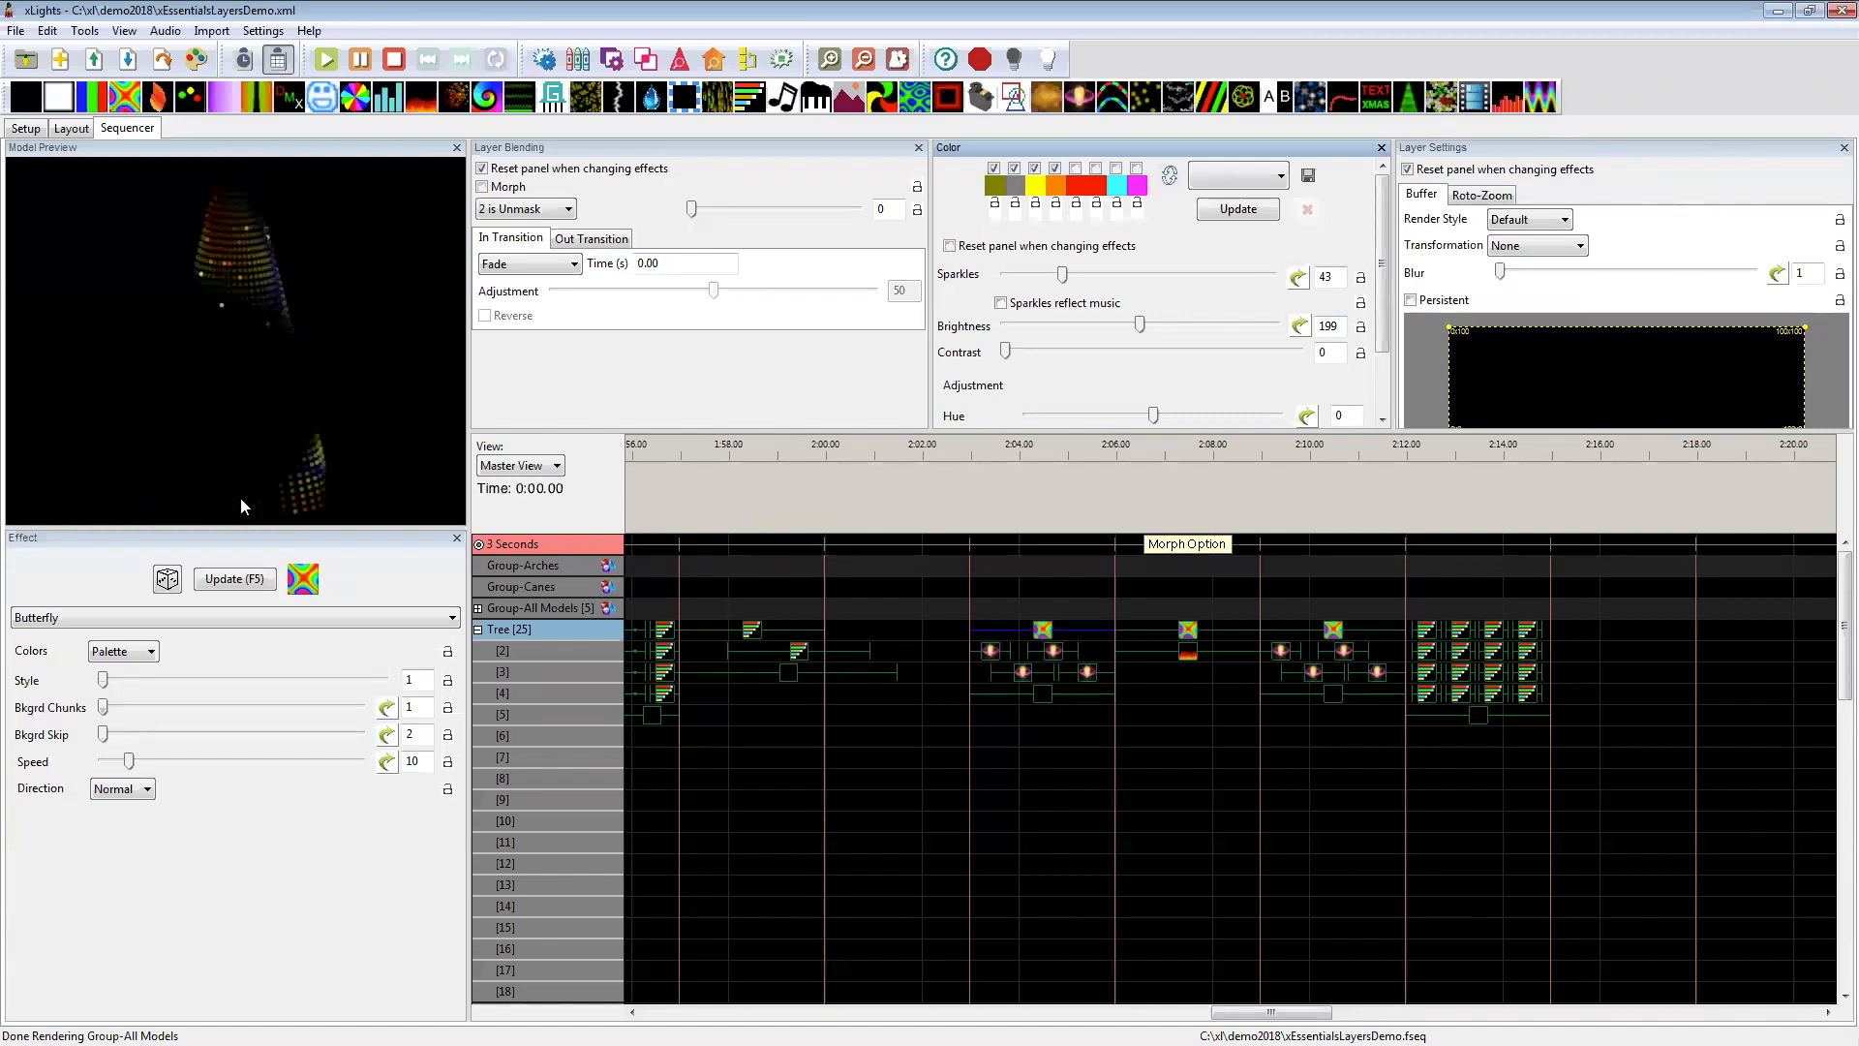
Step: Place an On effect on the Tree's first layer at 3–6 seconds, then replace it with a Butterfly effect
left_click_drag(1251, 1013, 682, 1013)
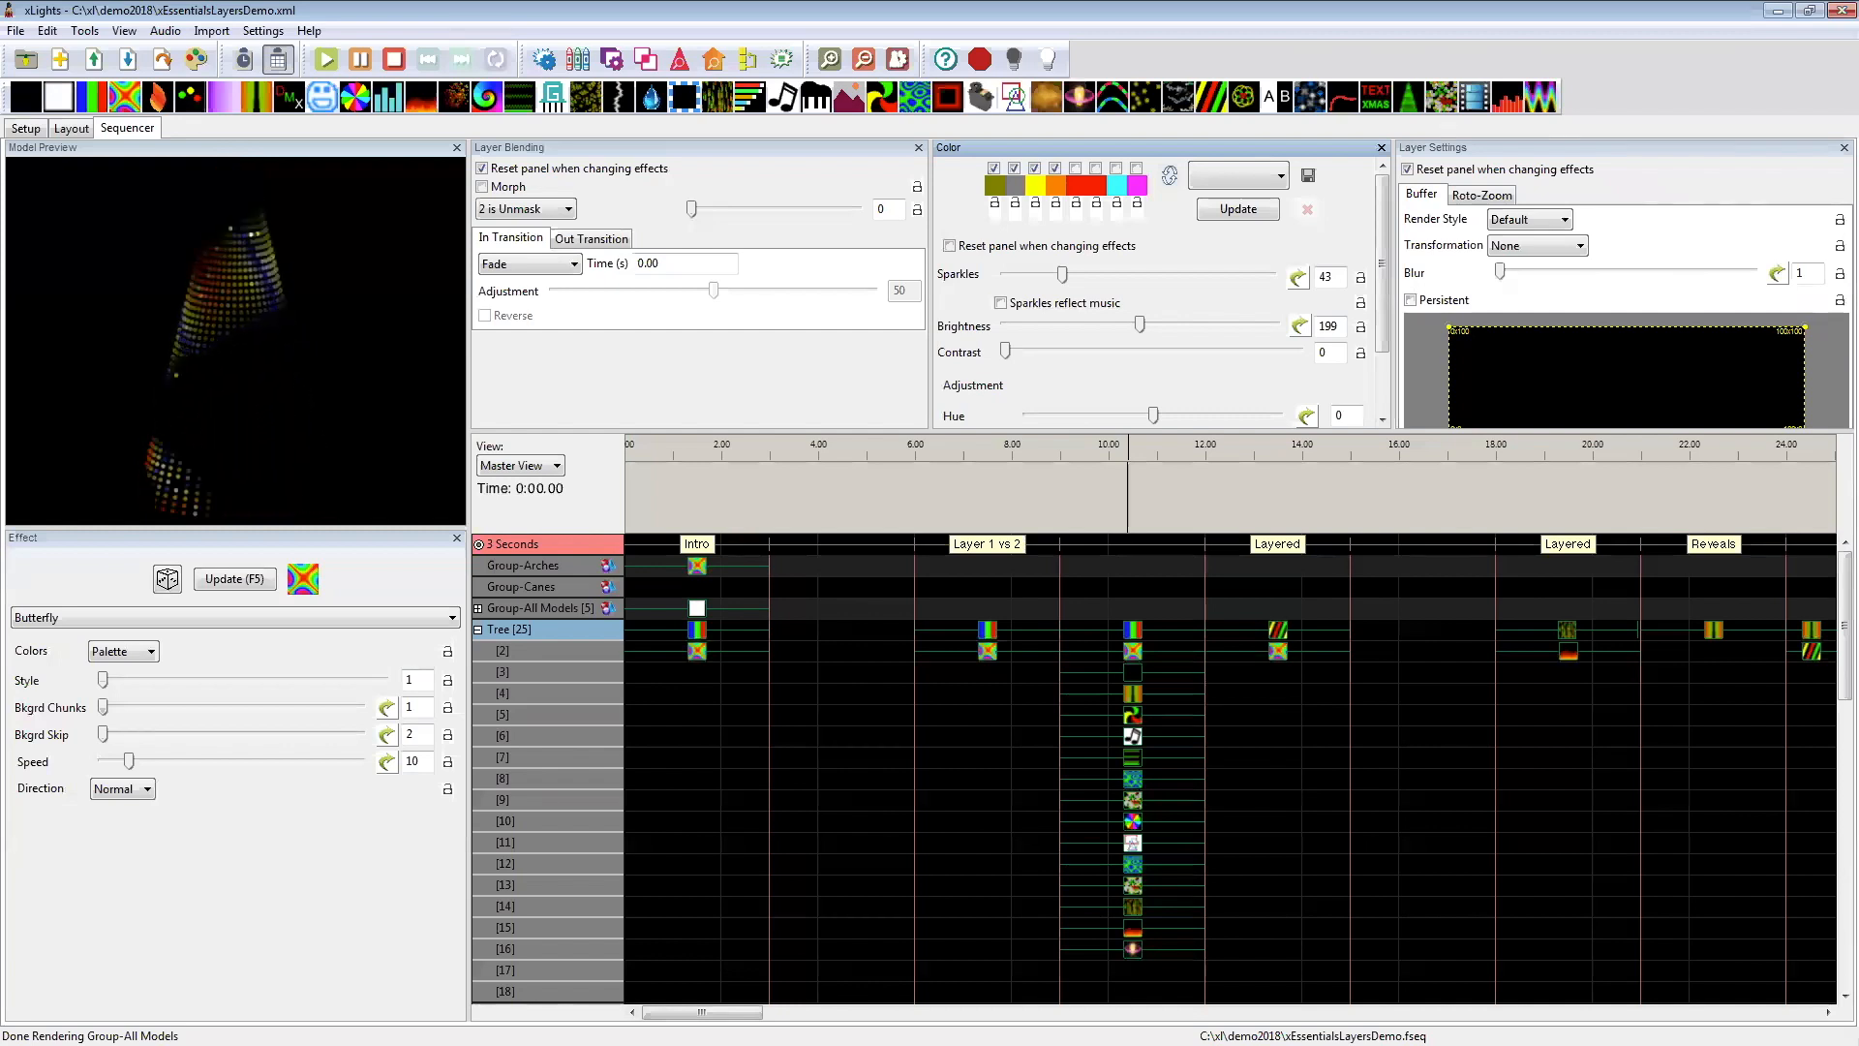
left_click(825, 630)
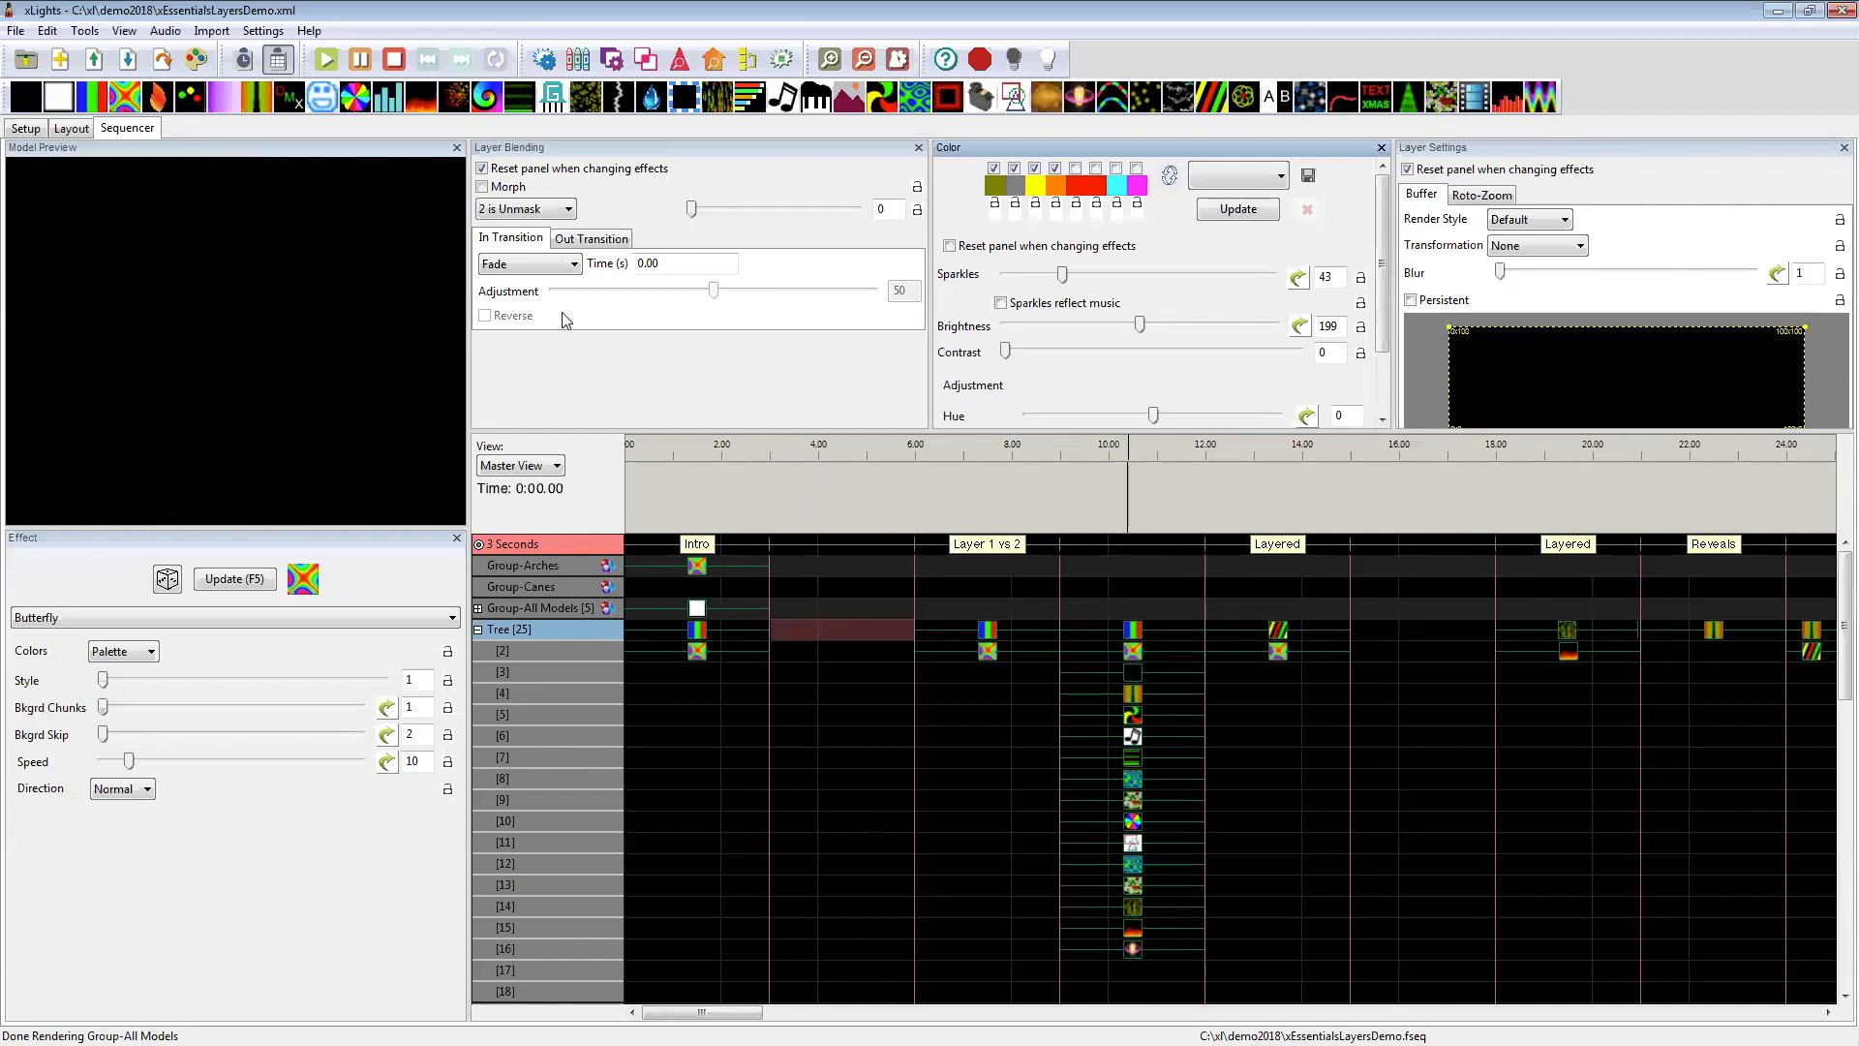
left_click_drag(58, 95, 831, 631)
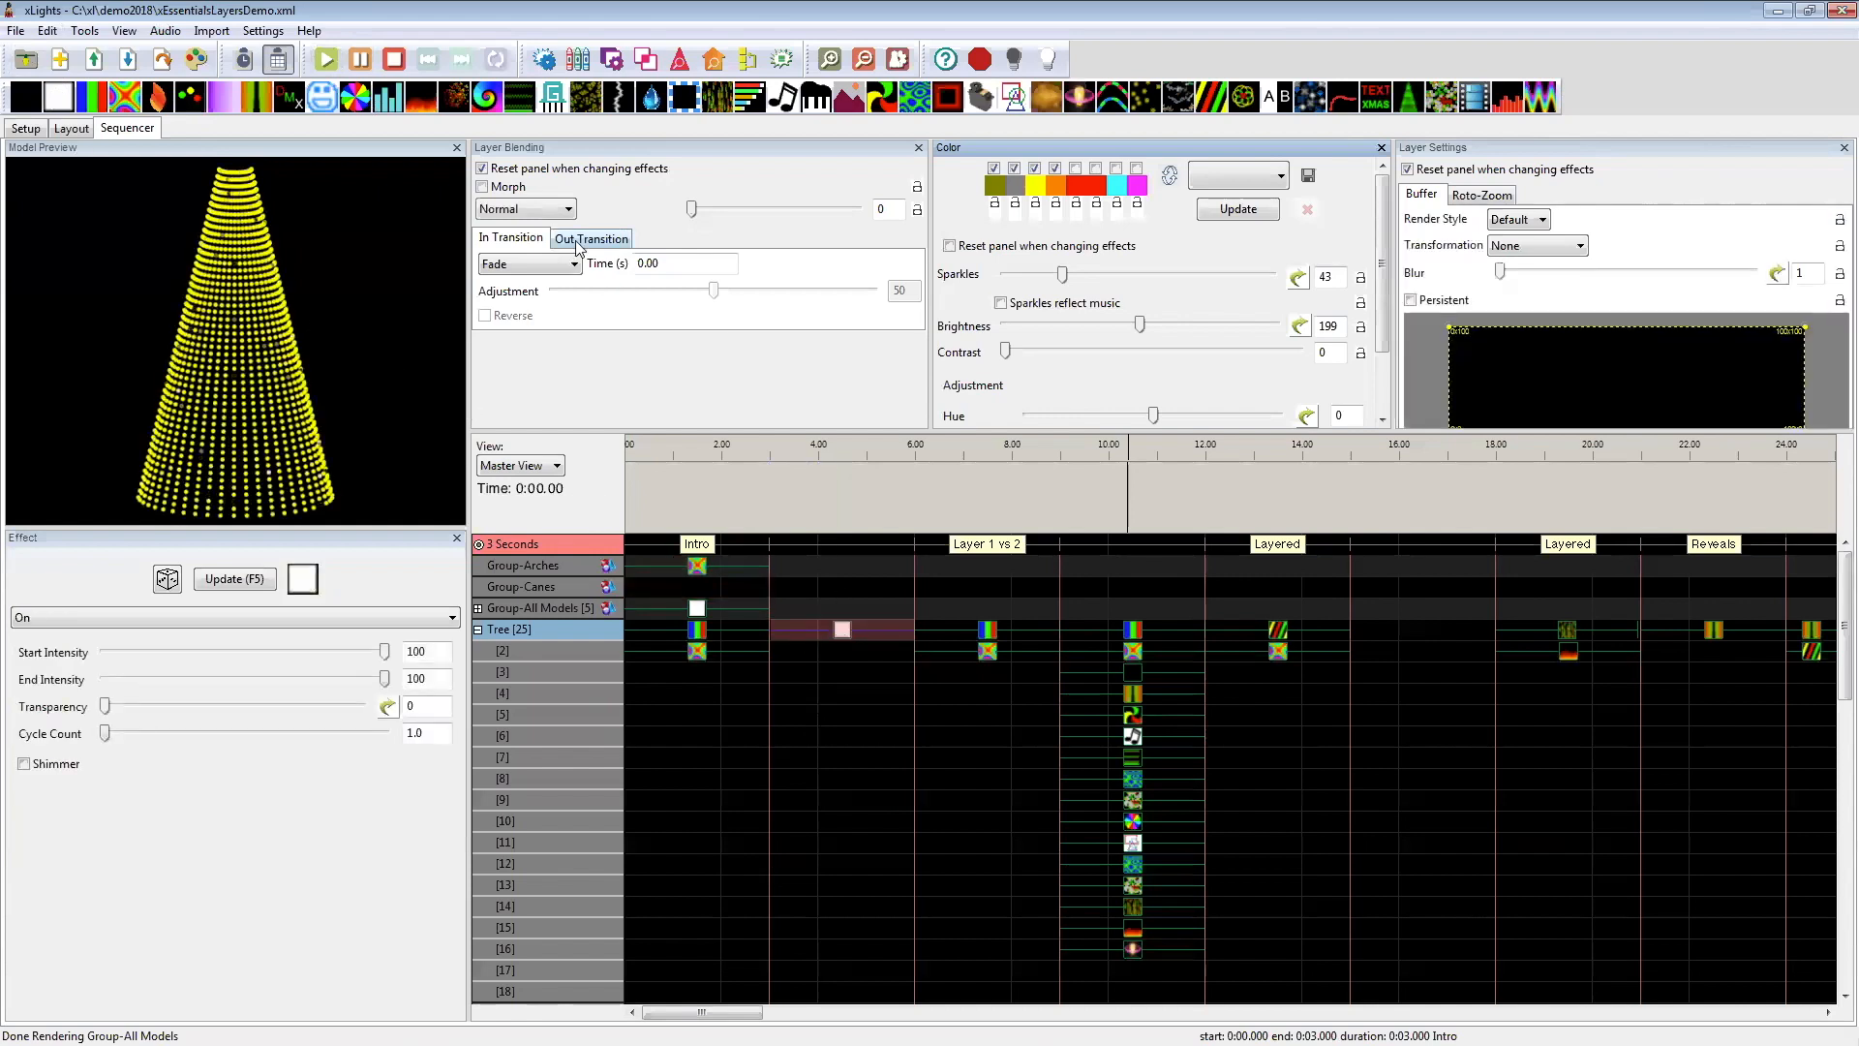
left_click_drag(133, 103, 835, 632)
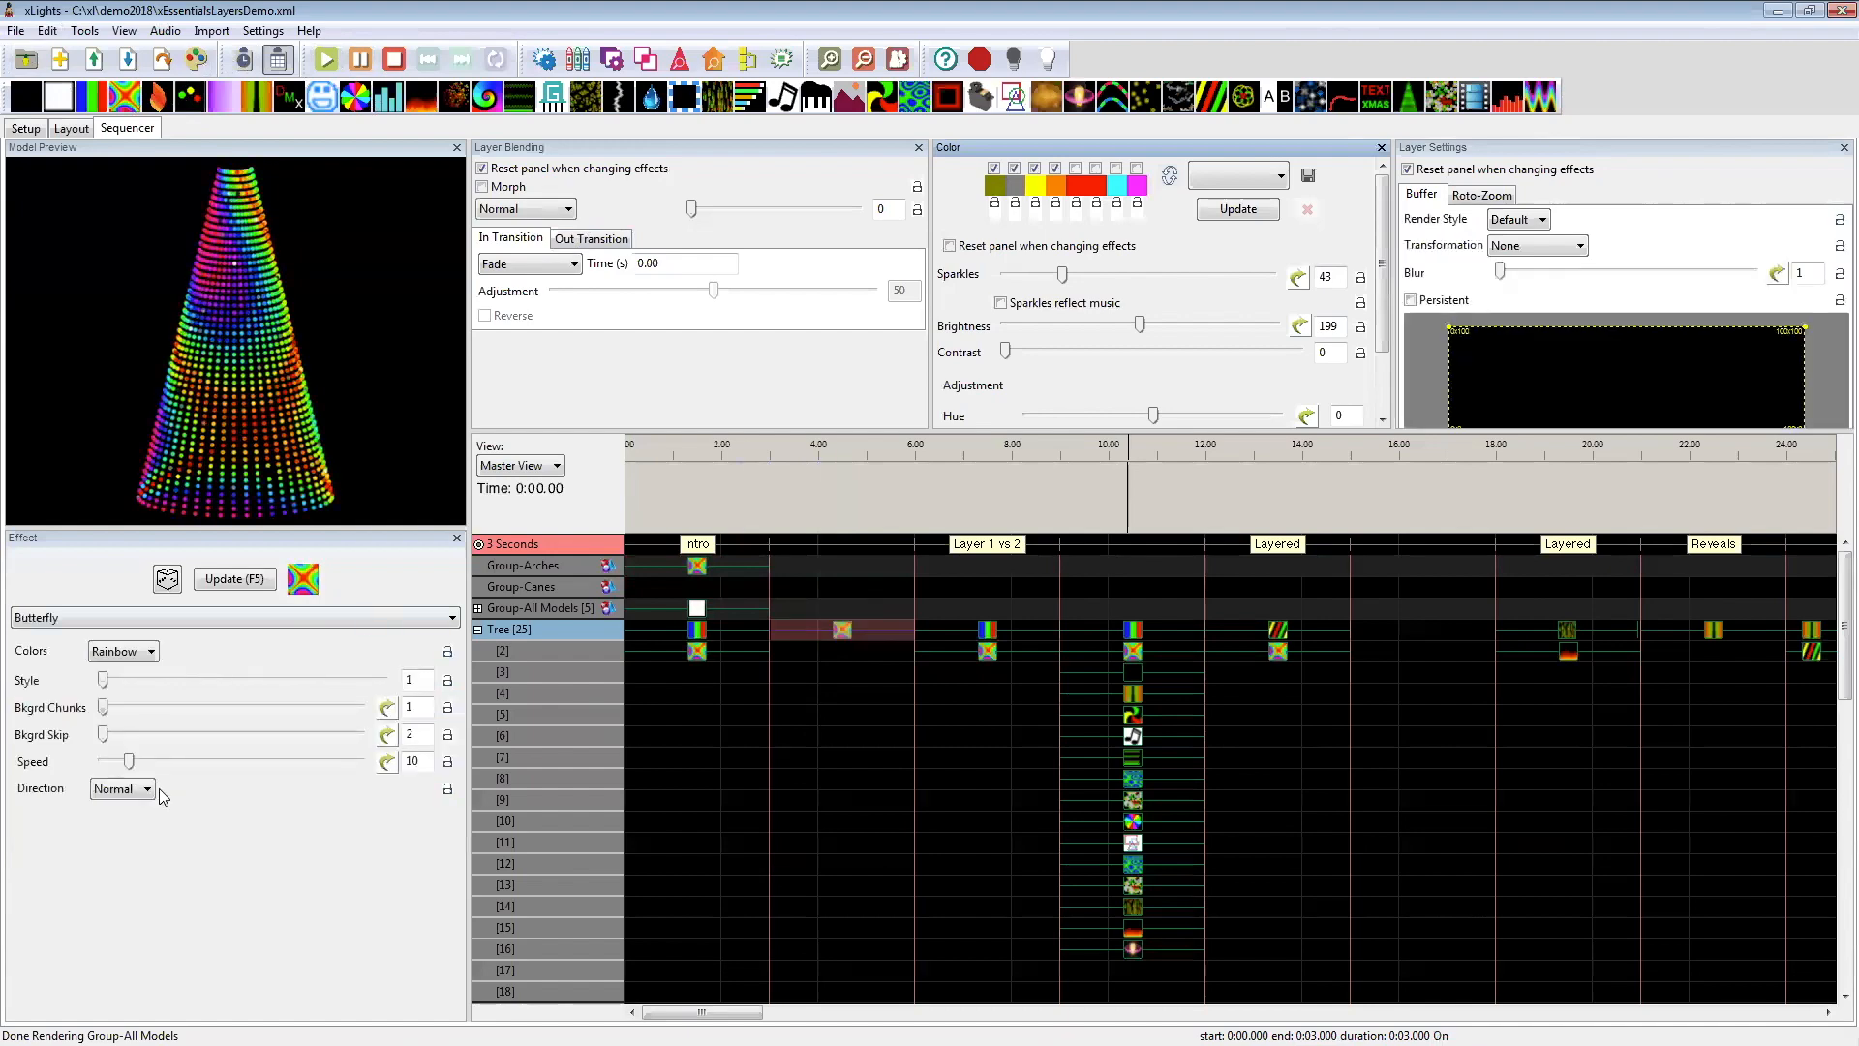
left_click(827, 670)
scroll(827, 671, "down", 7)
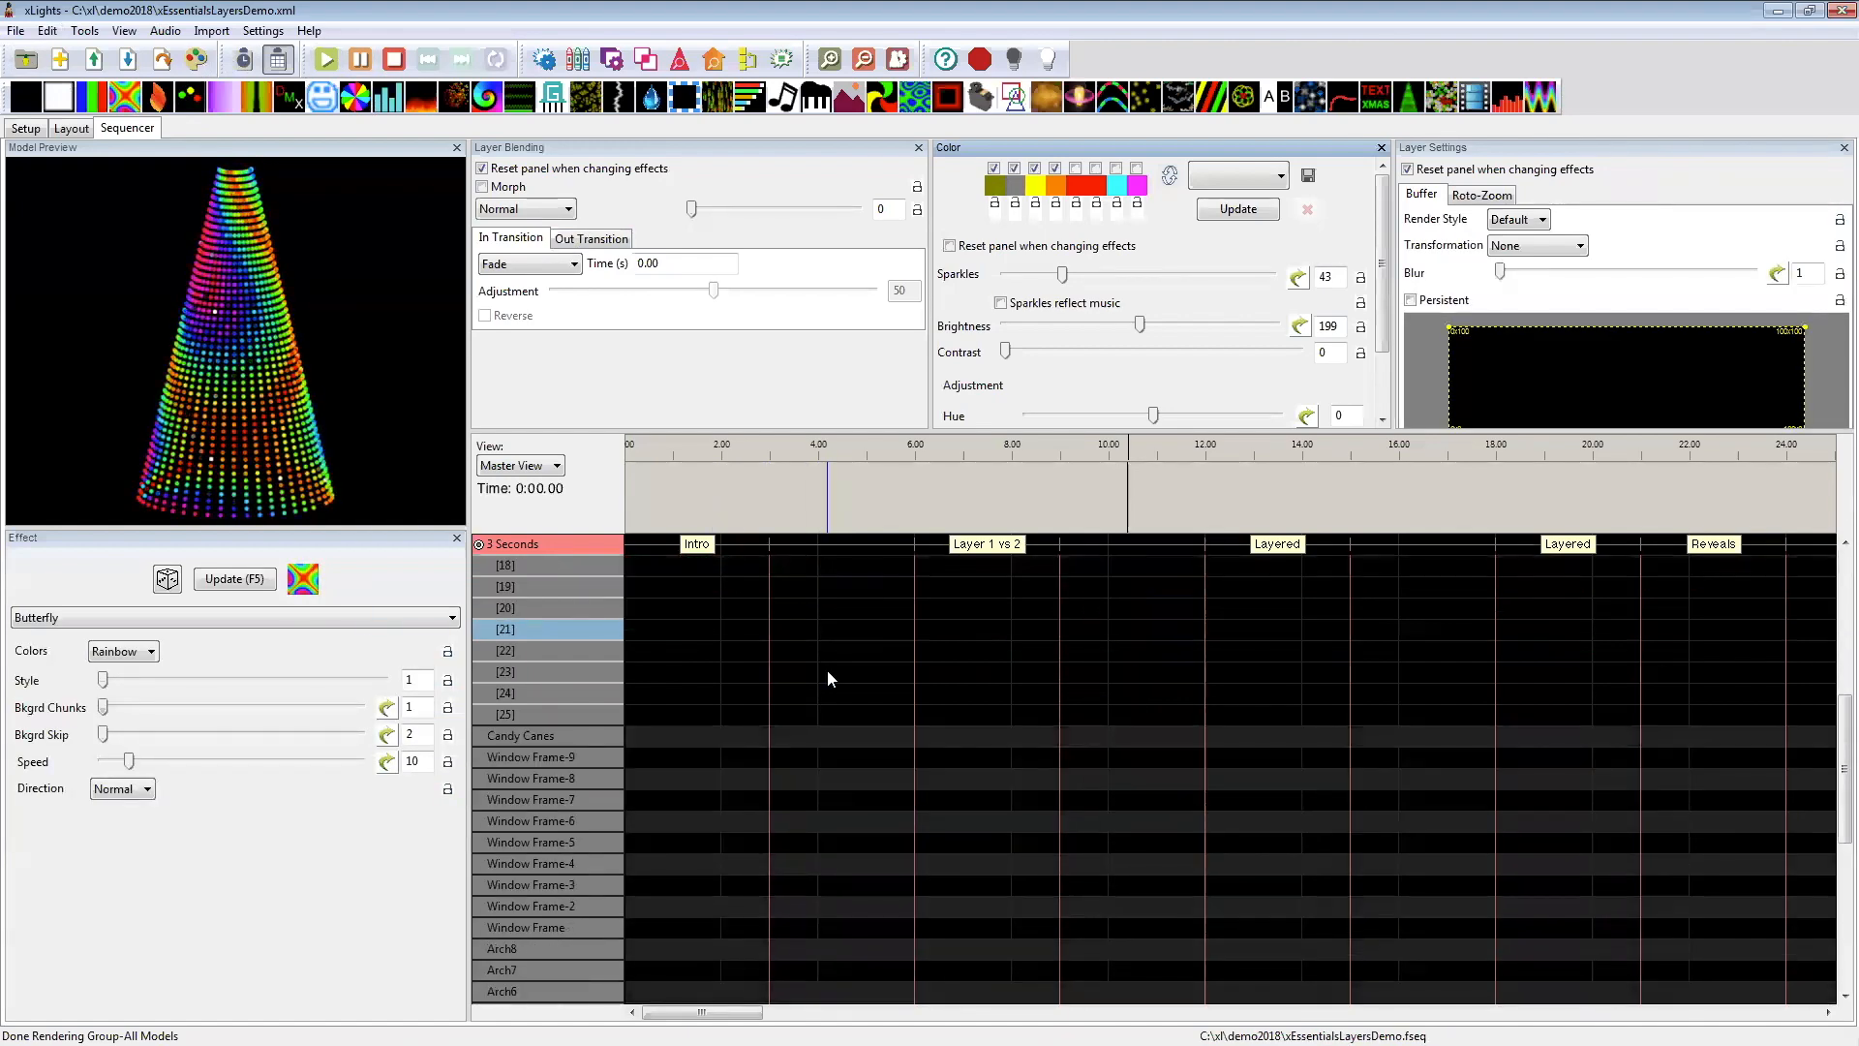
scroll(827, 666, "up", 7)
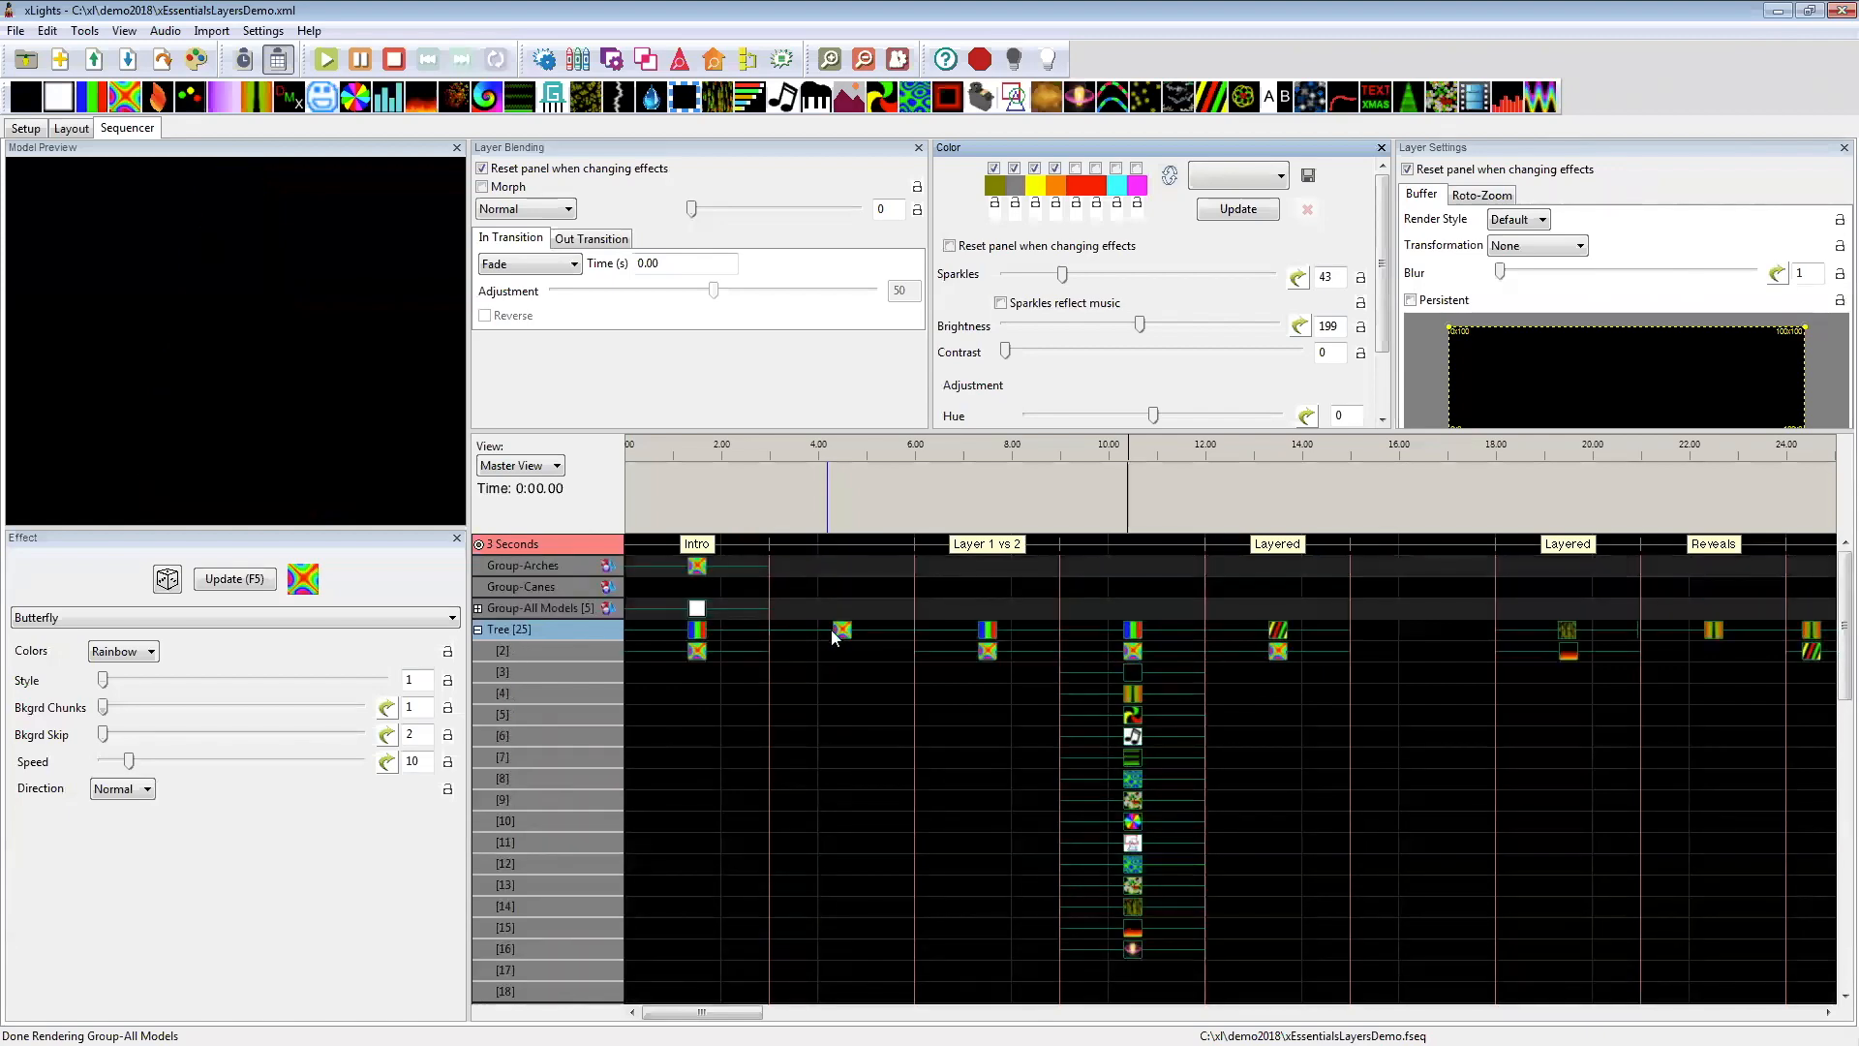
left_click(831, 629)
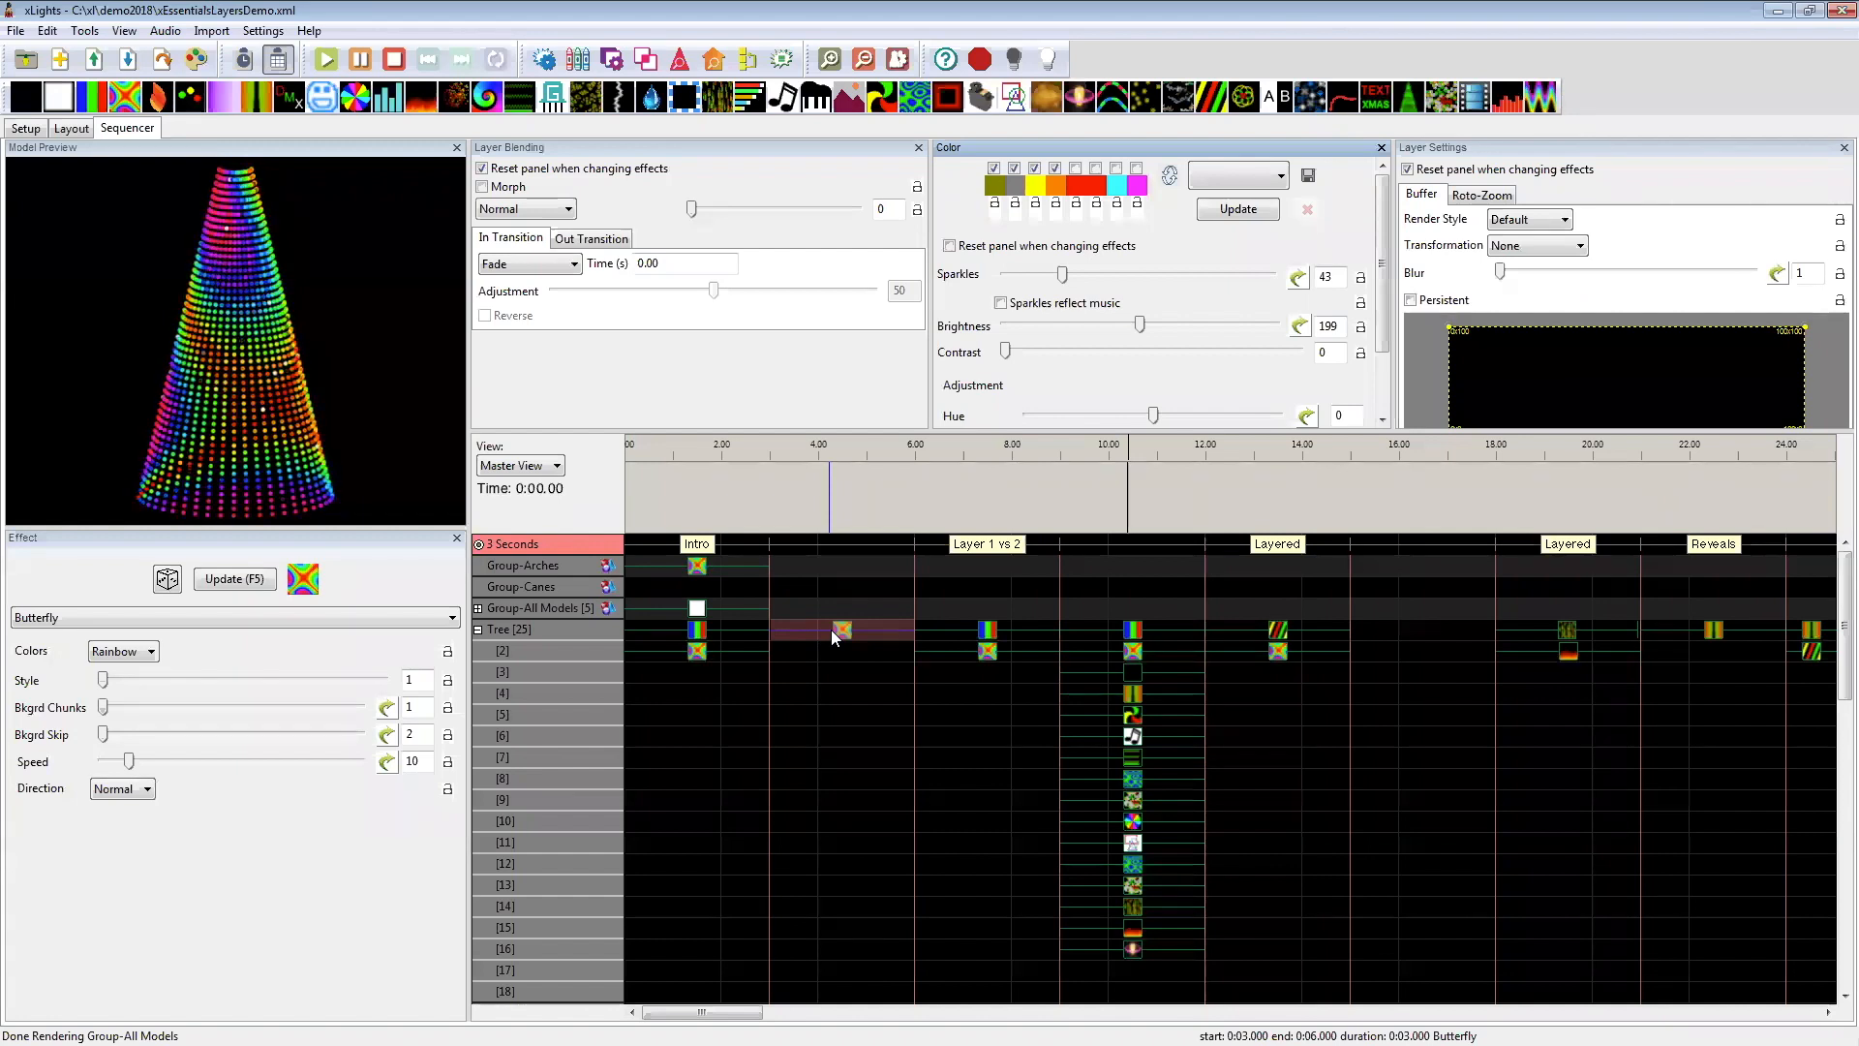
Step: Turn off the Layer Blending panel's reset when changing effects, and lower the Sparkles to 3
left_click(525, 170)
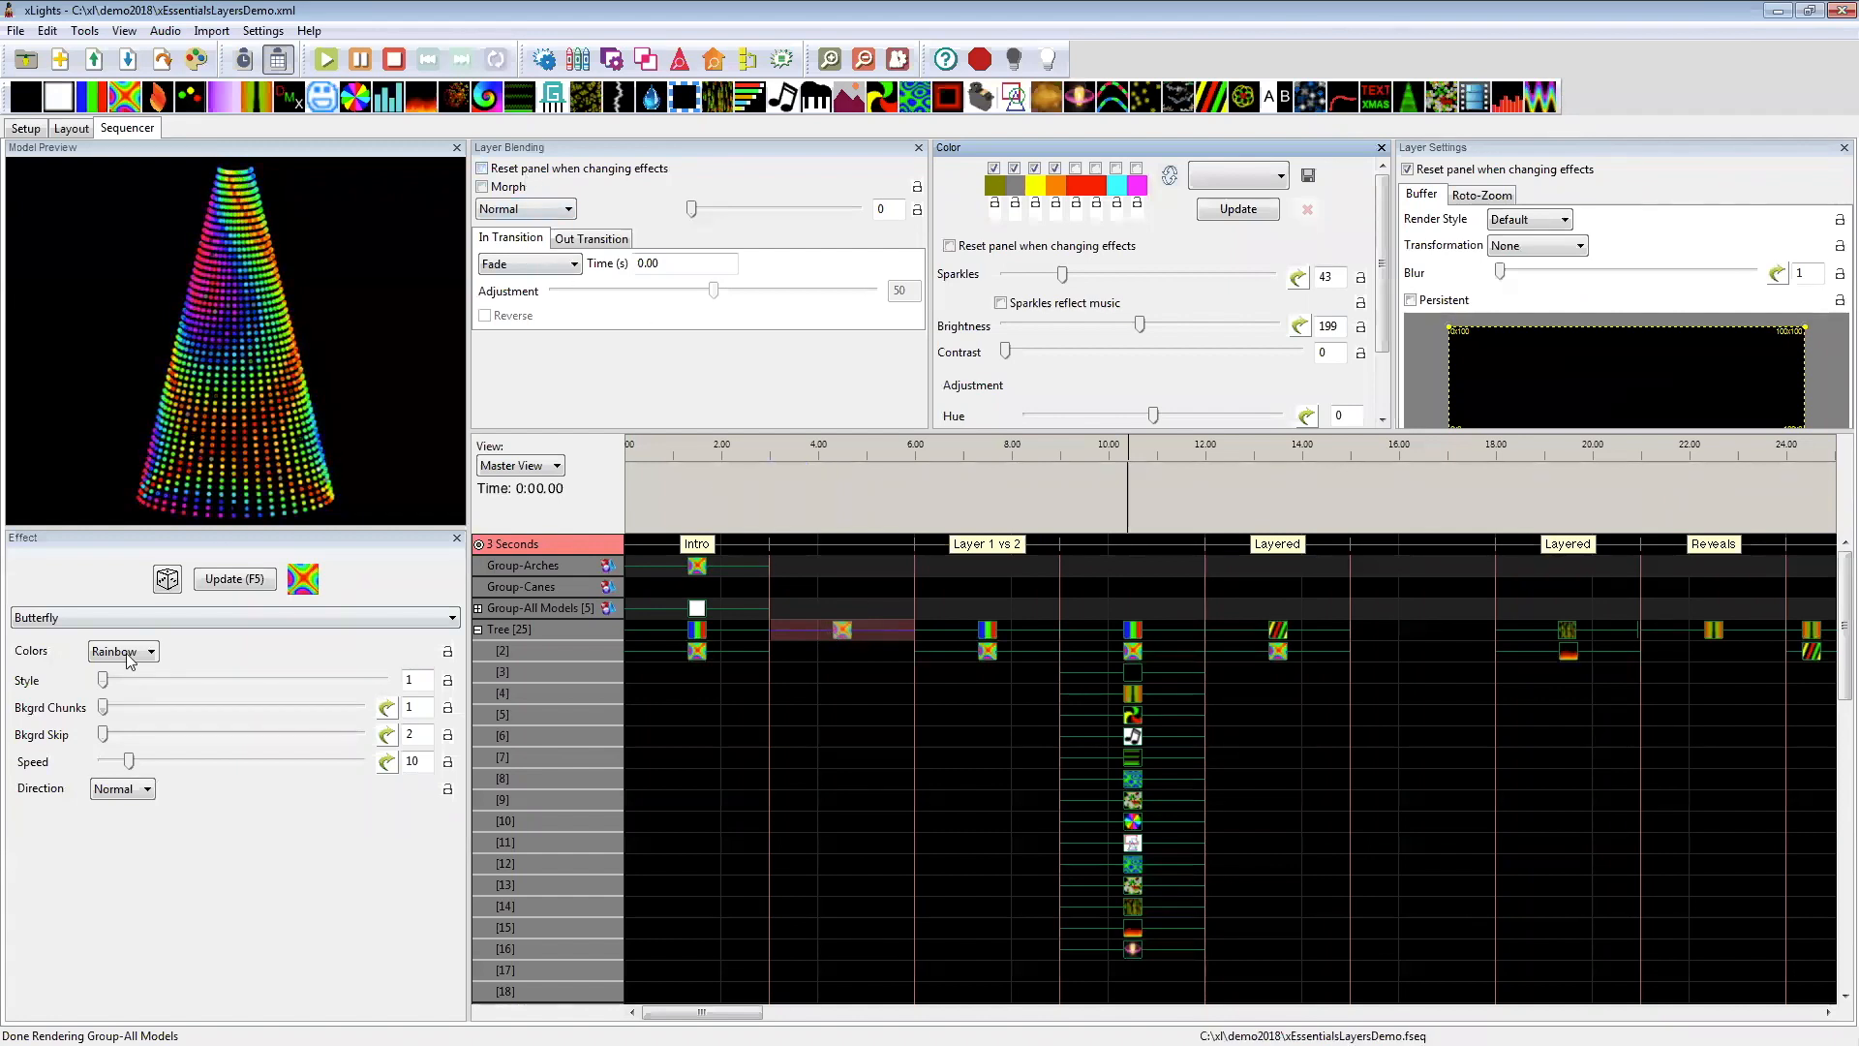
left_click_drag(1062, 275, 976, 289)
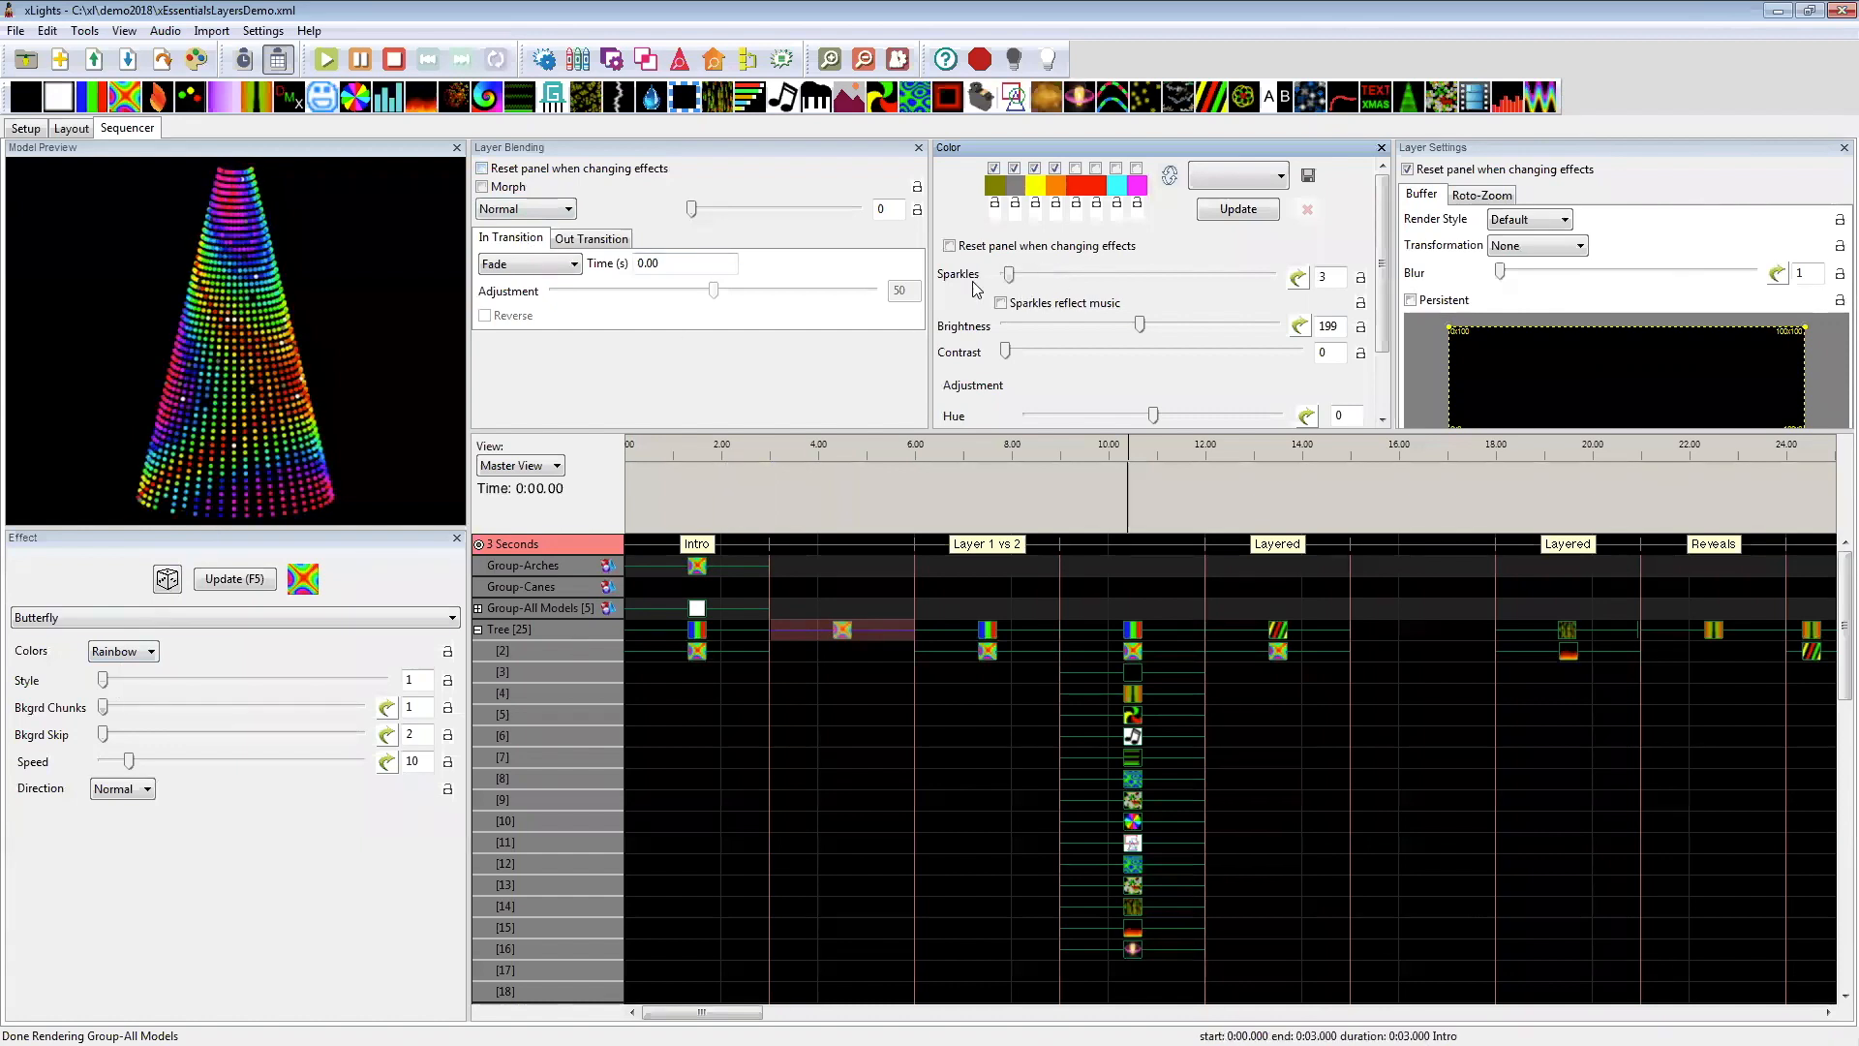
left_click(624, 242)
left_click(542, 240)
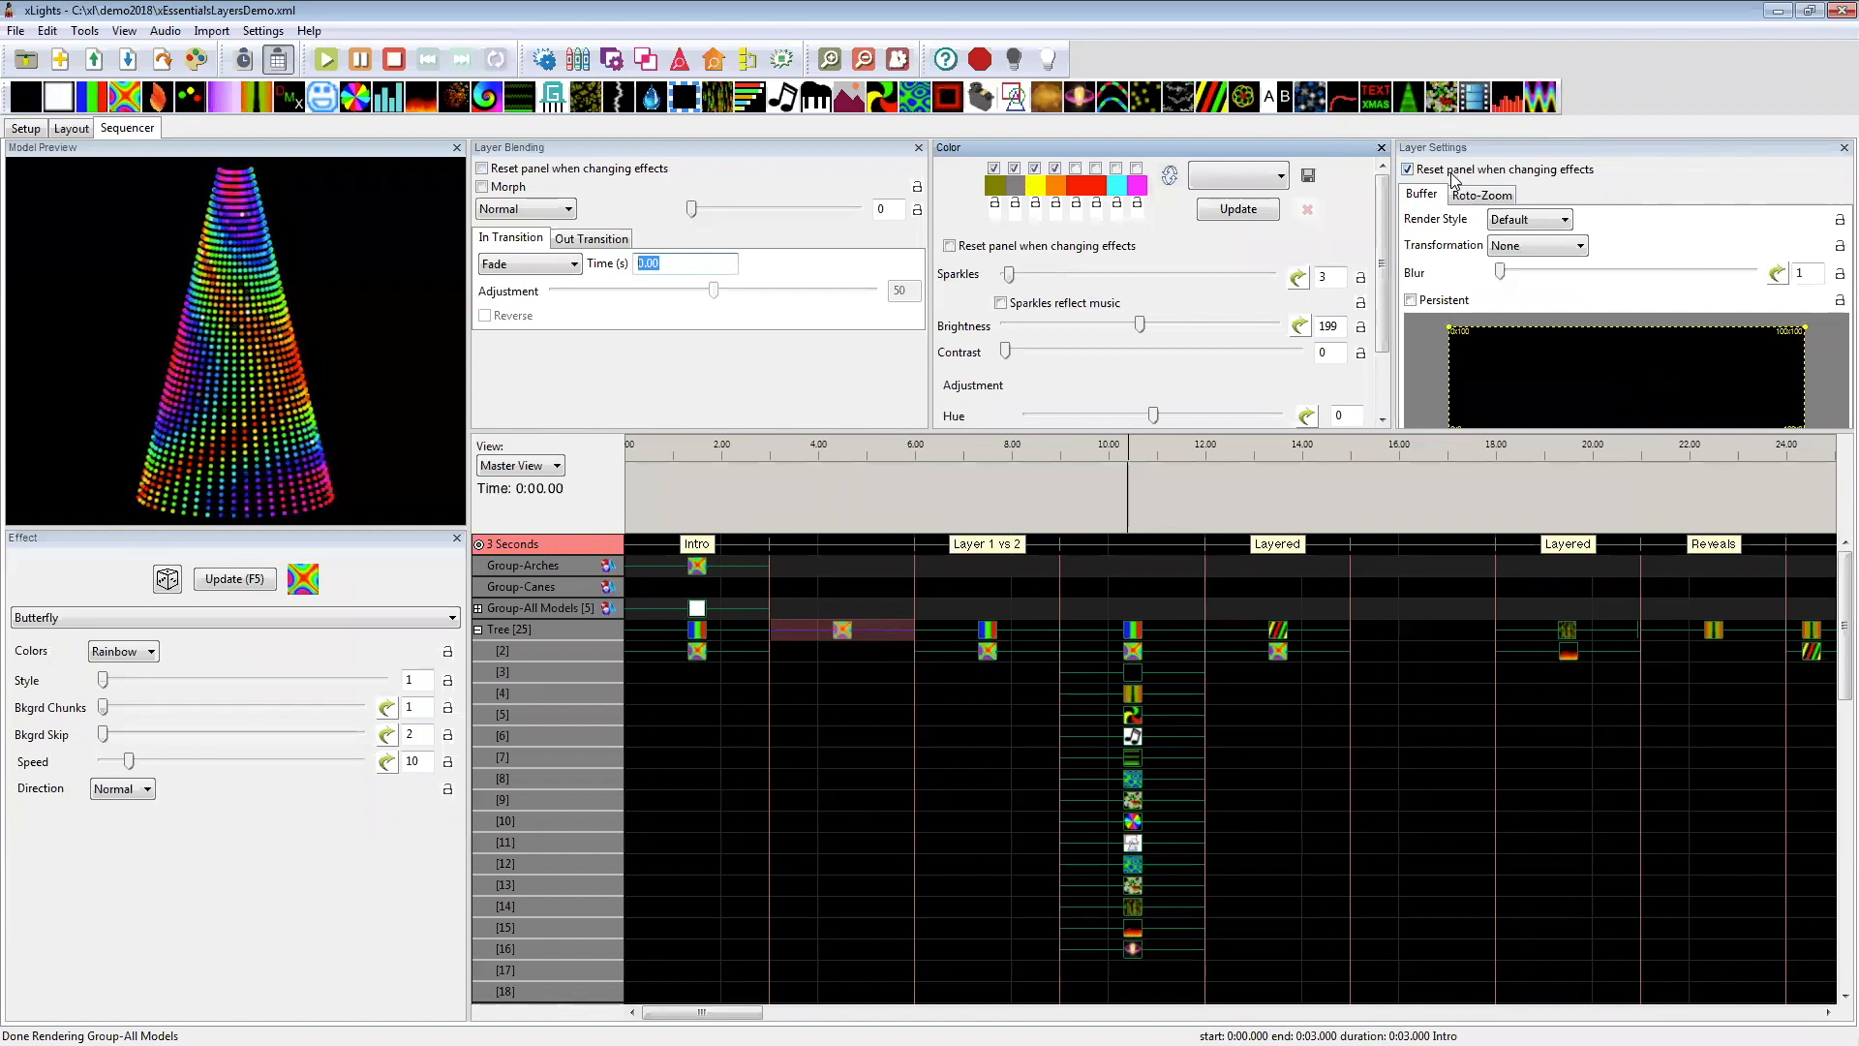
Step: Replace the Tree's Butterfly at 3–6 seconds with an On effect, and set its Sparkles to 0
left_click(872, 629)
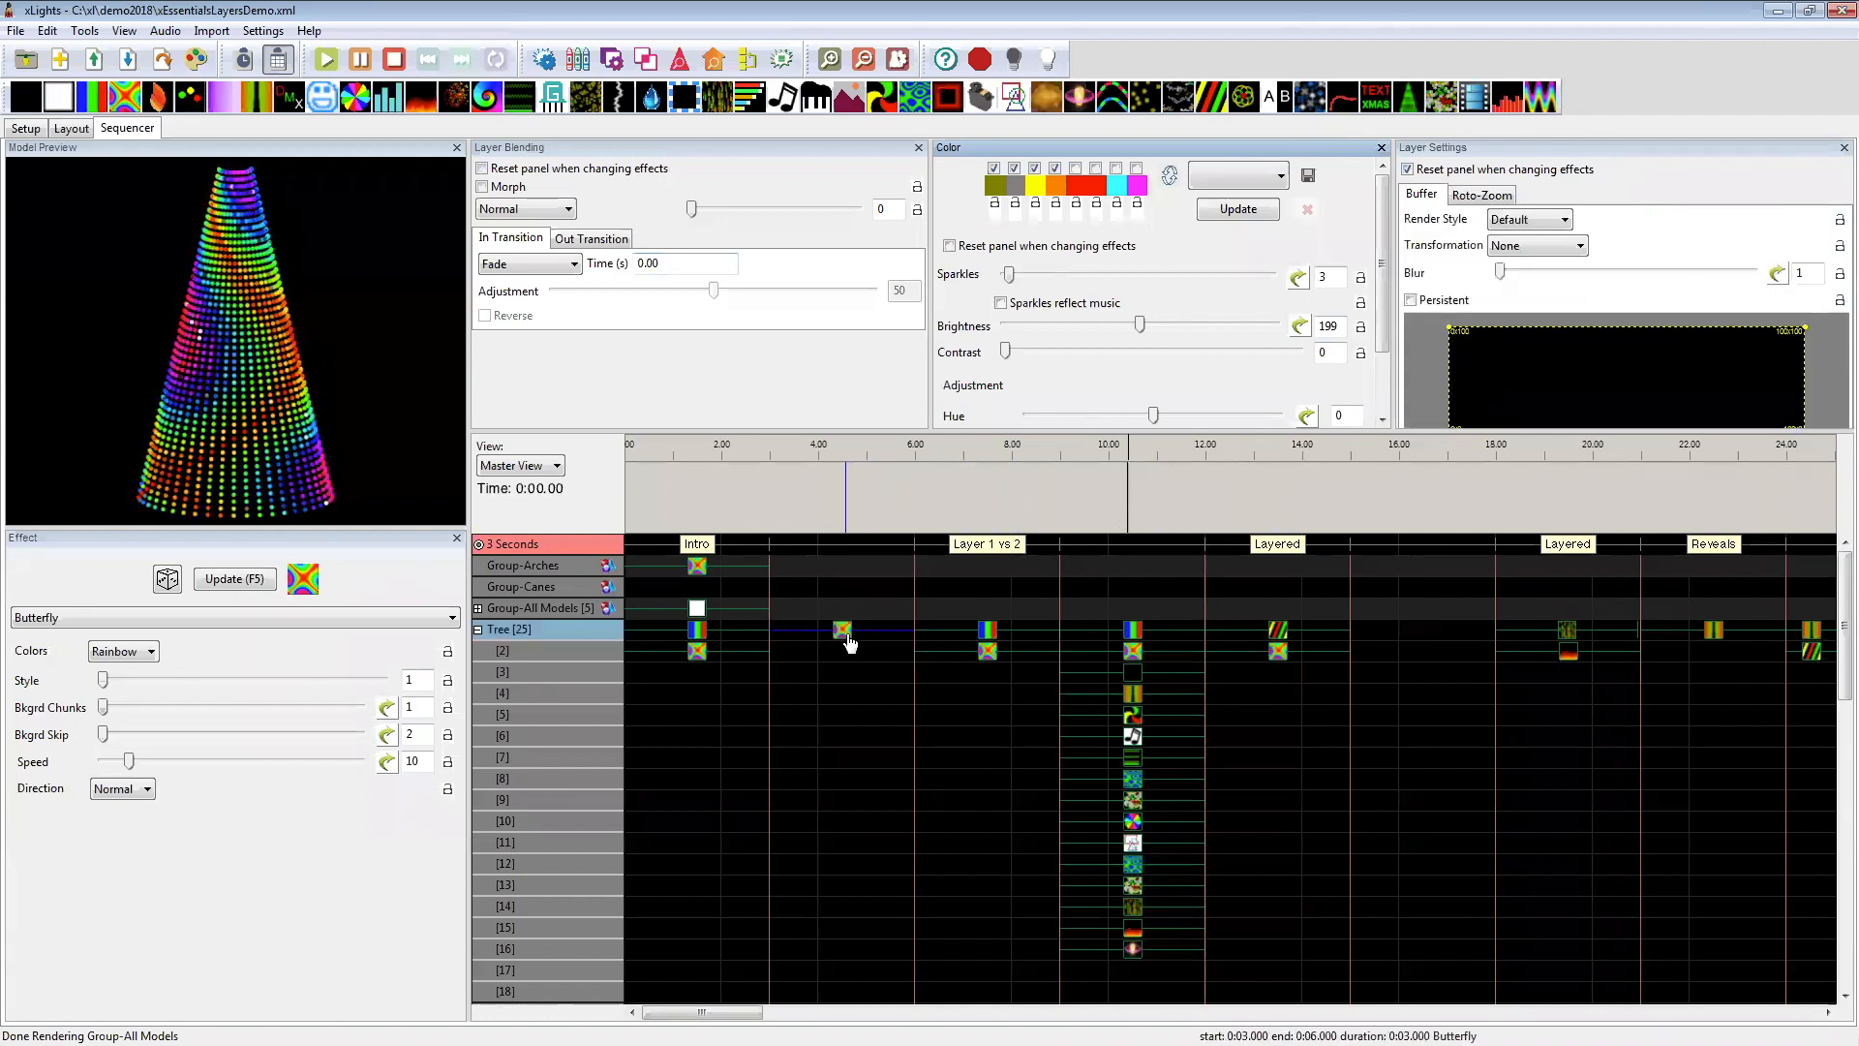
key("Delete")
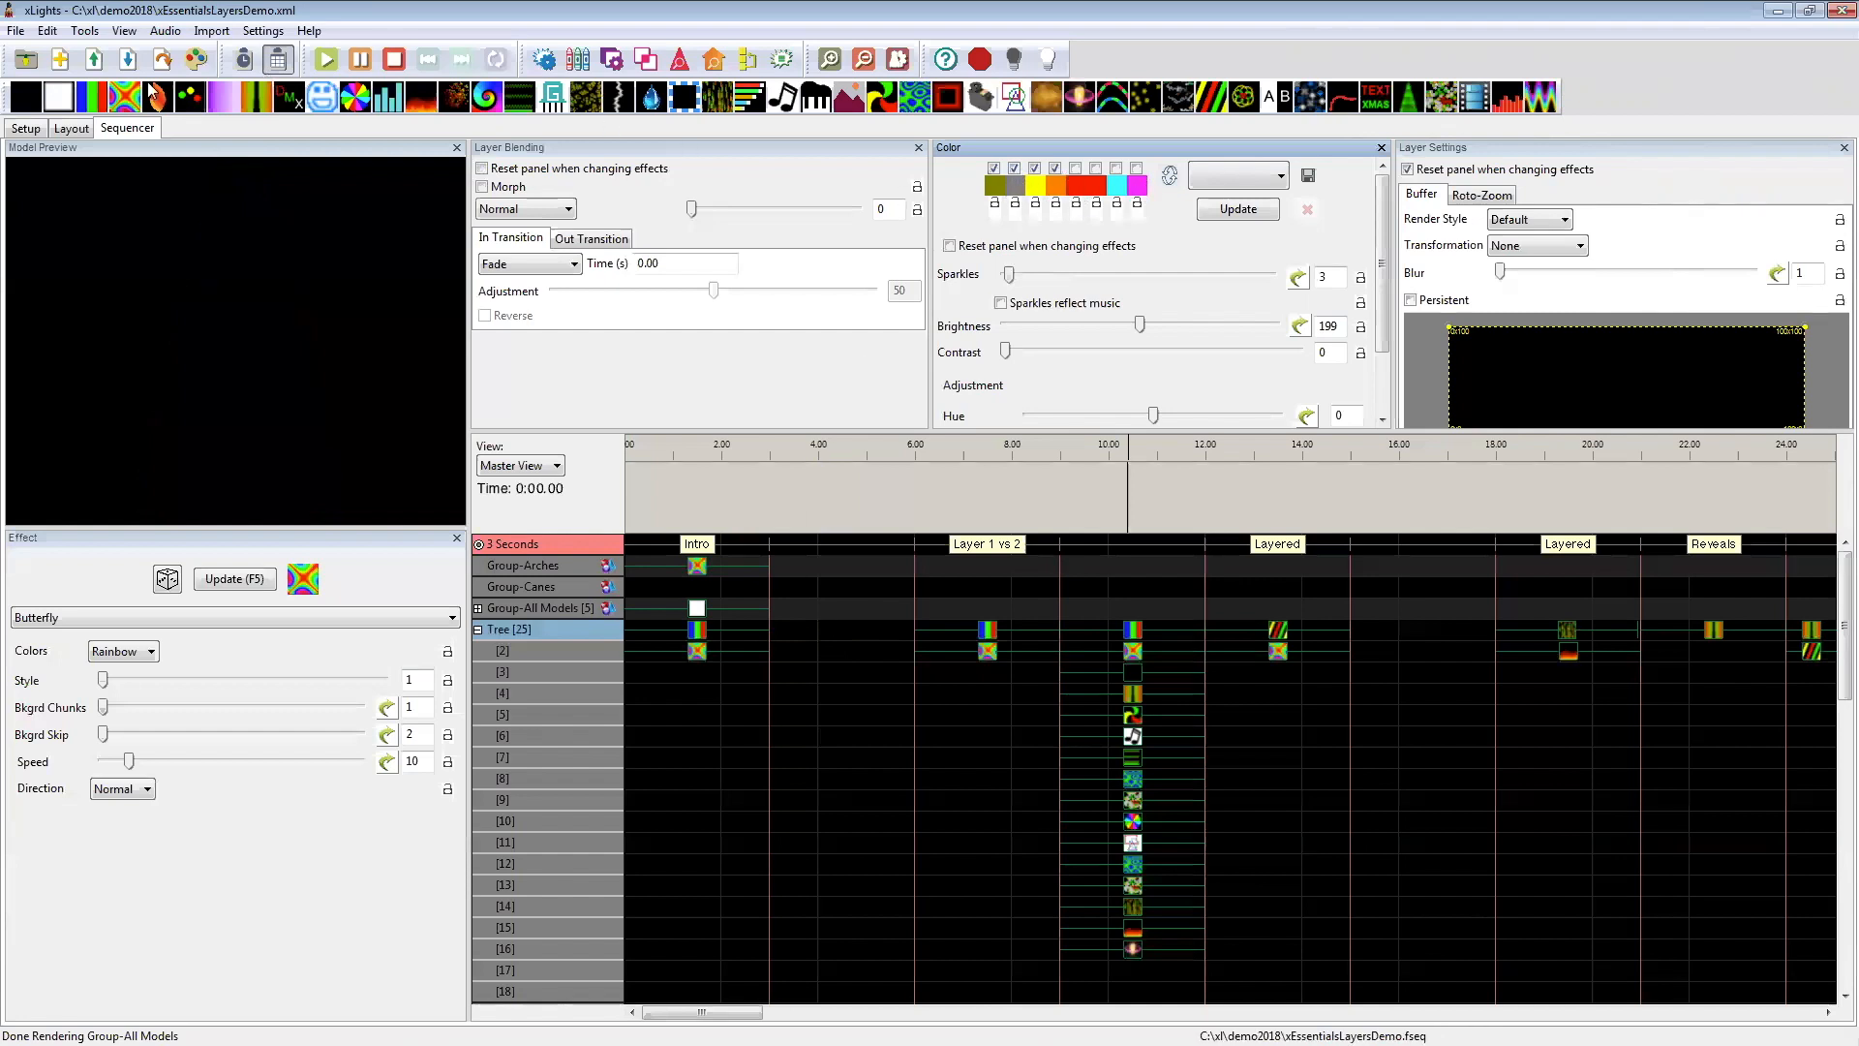
left_click_drag(58, 97, 823, 630)
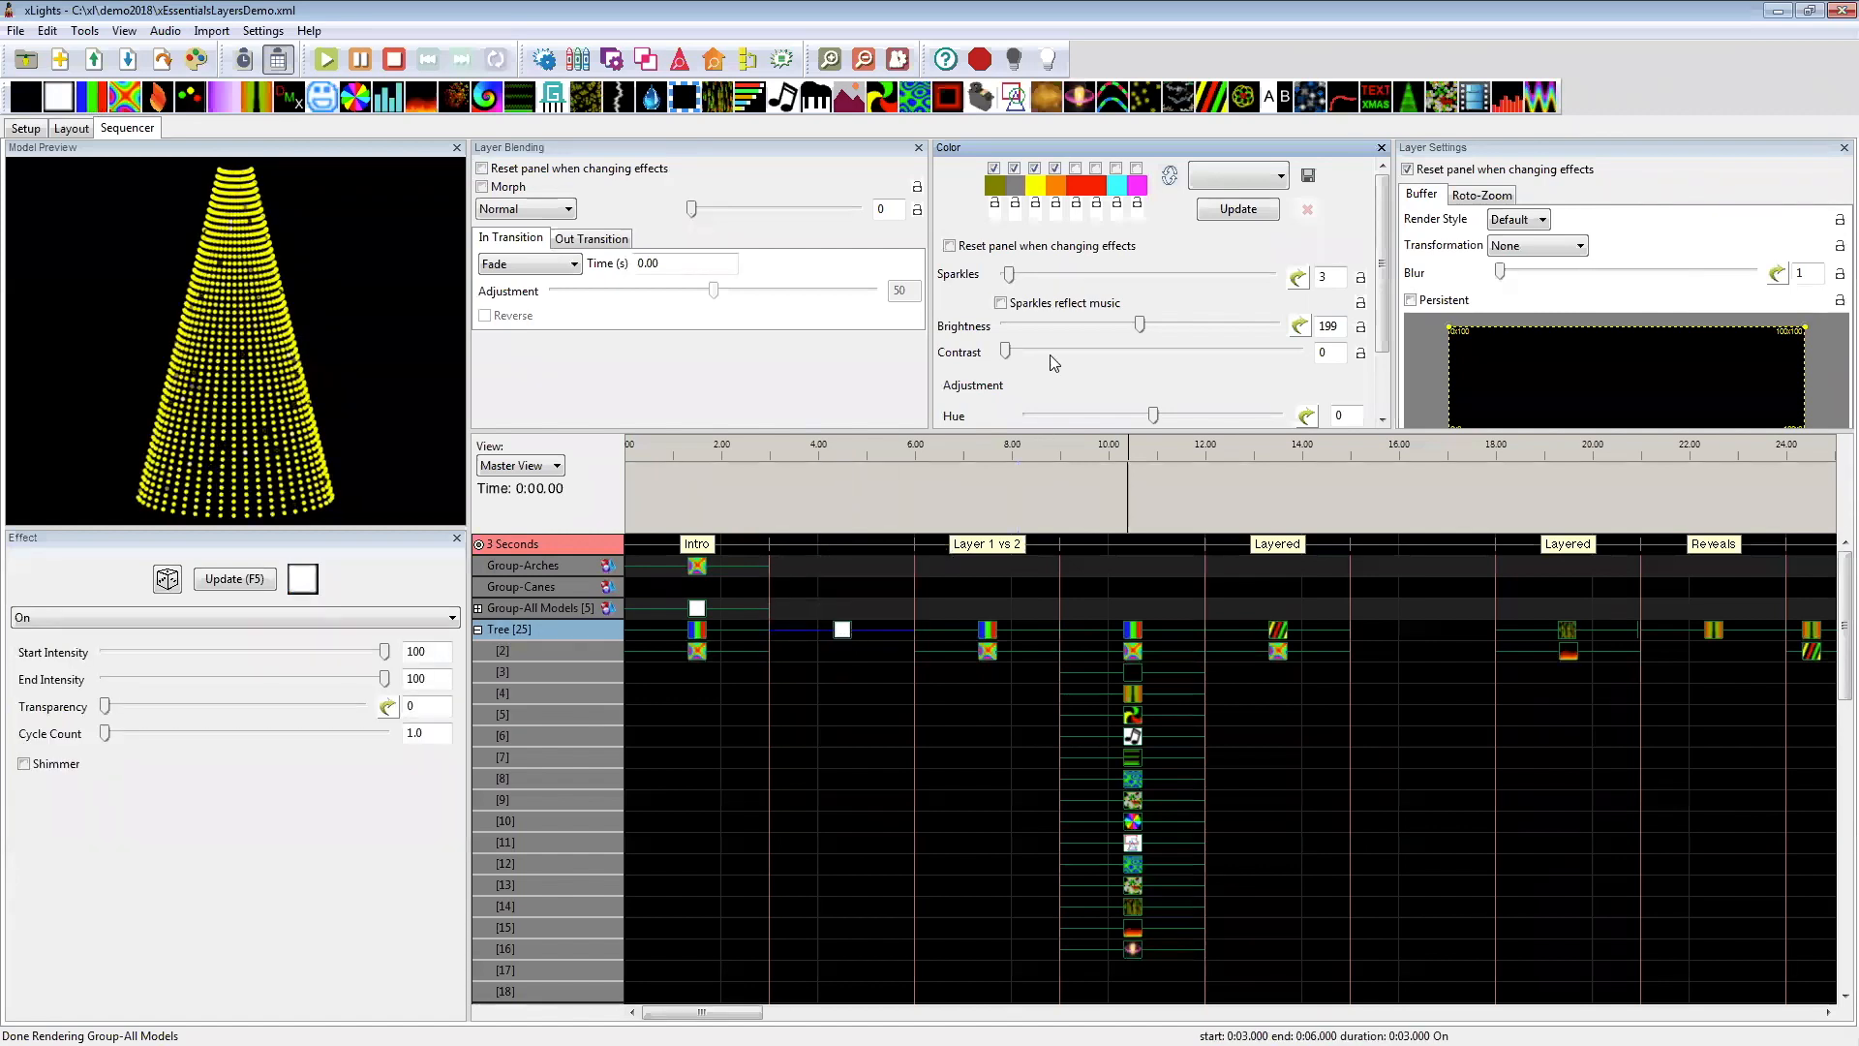
left_click_drag(1009, 275, 1000, 276)
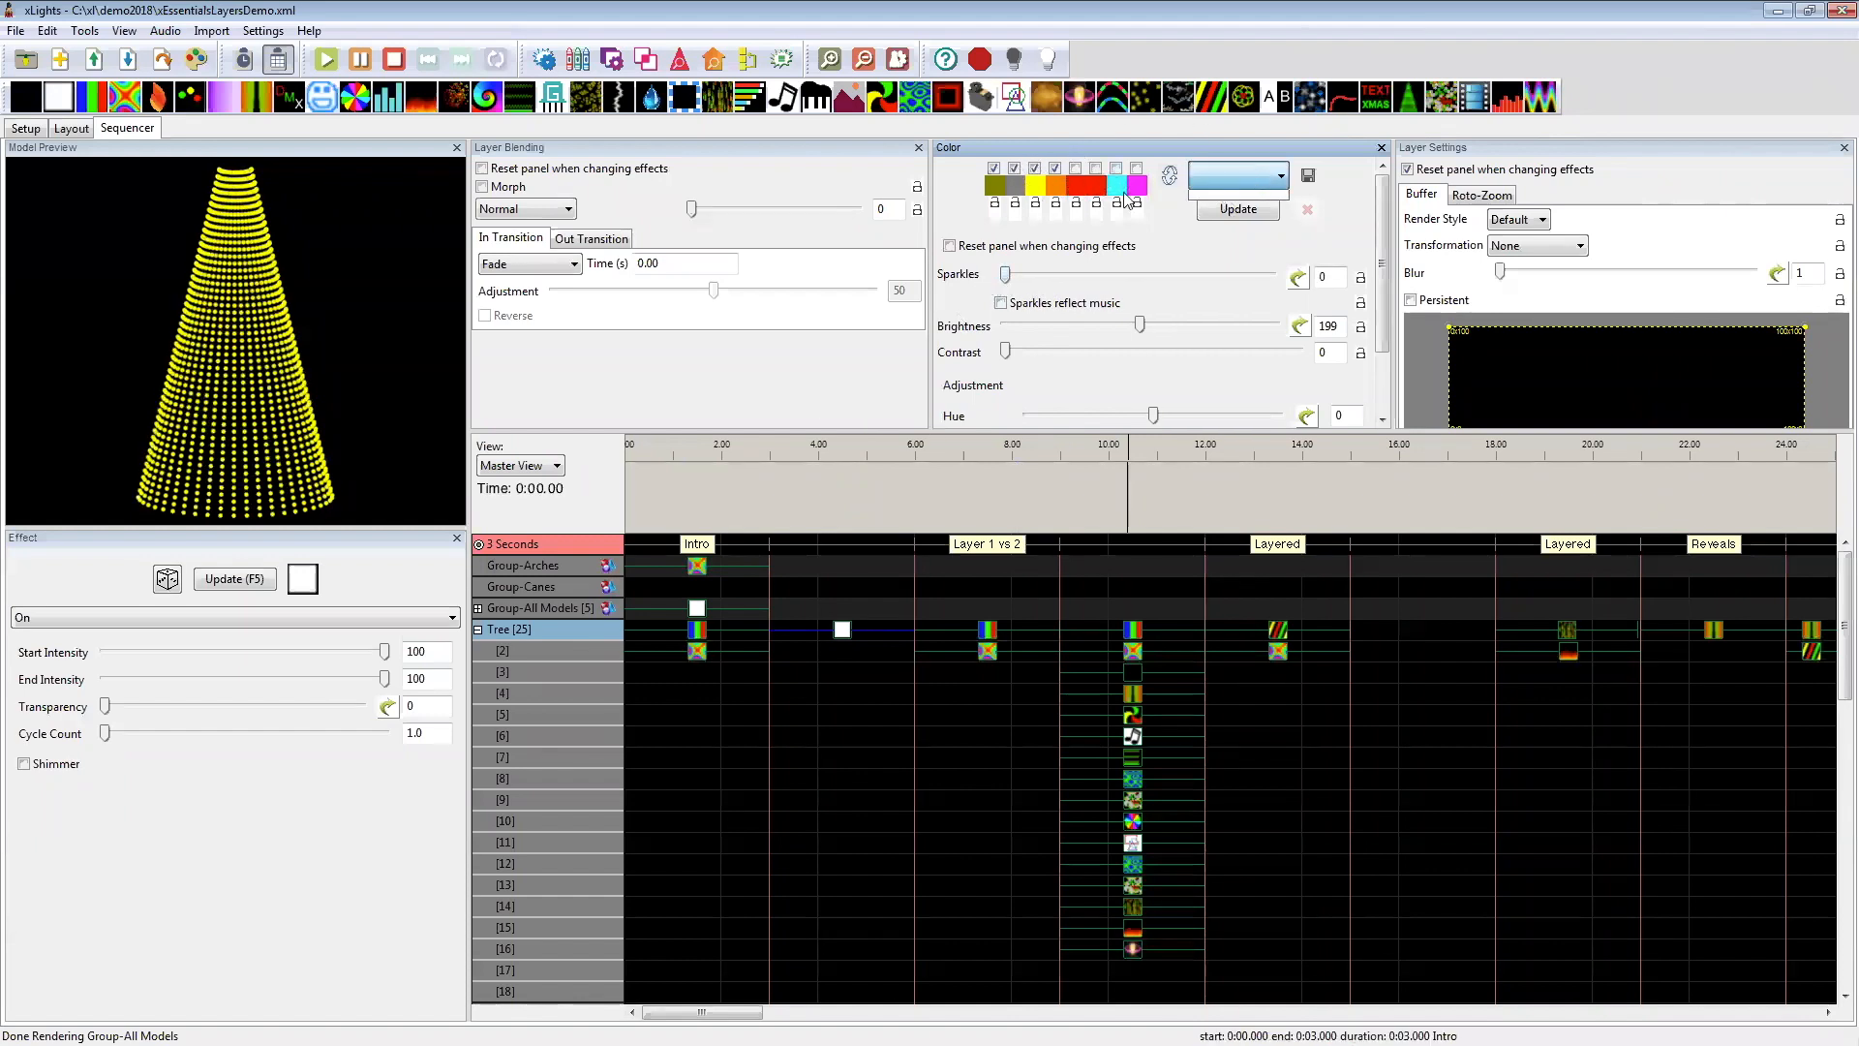
Step: Change the first palette color to blue and disable the second, third and fourth colors for the On effect
left_click(996, 186)
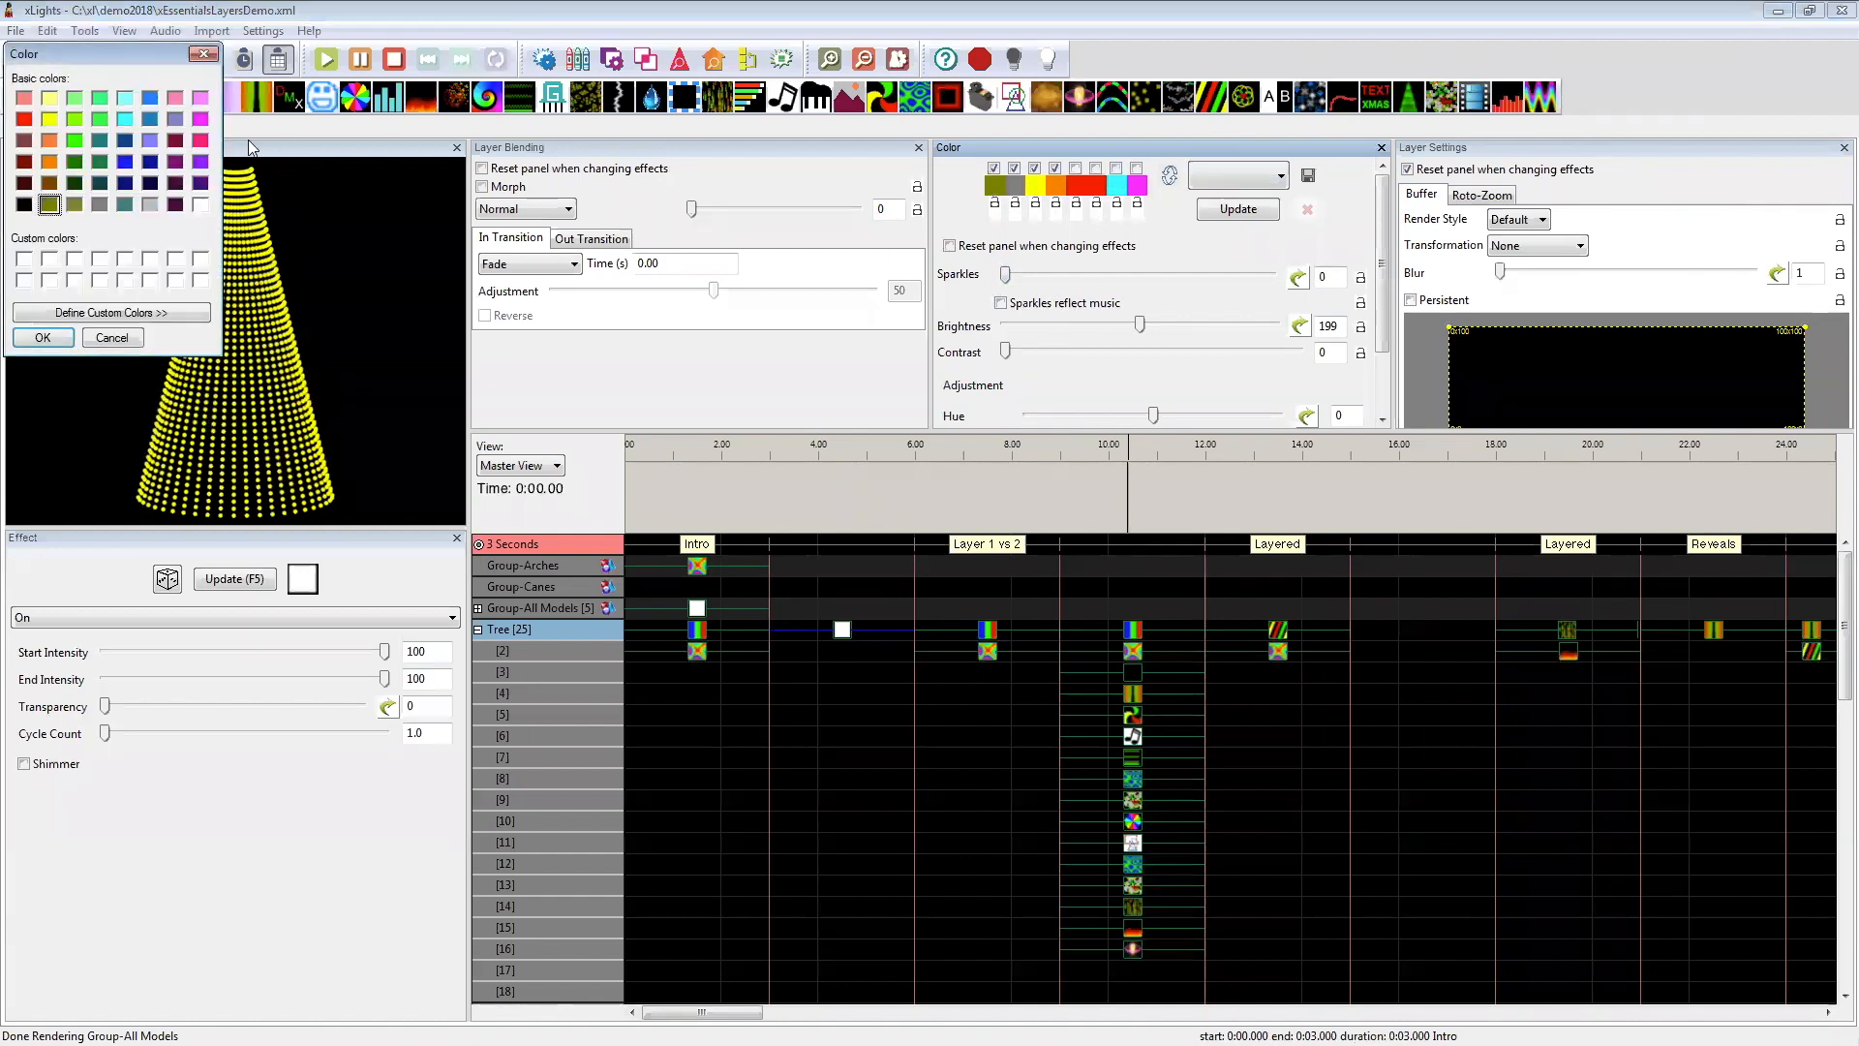
left_click(34, 341)
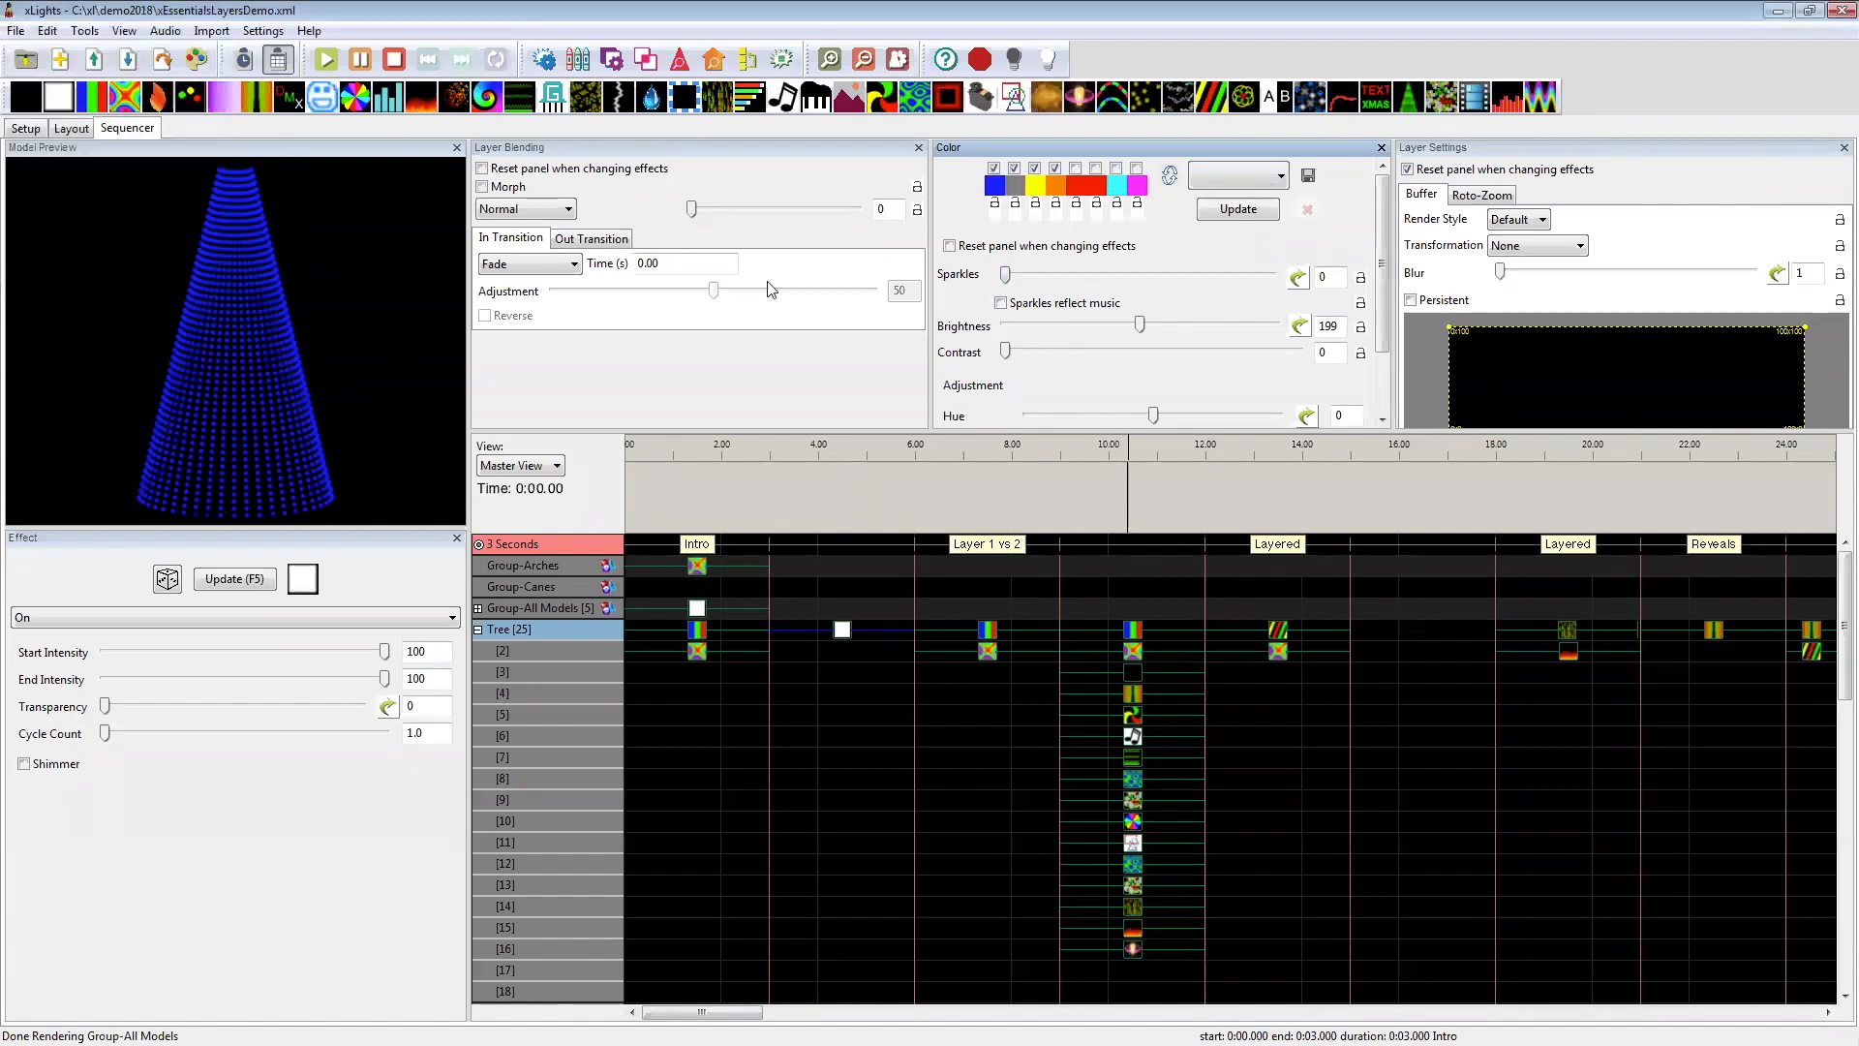
left_click(1014, 168)
left_click(1034, 168)
left_click(1054, 168)
left_click(998, 187)
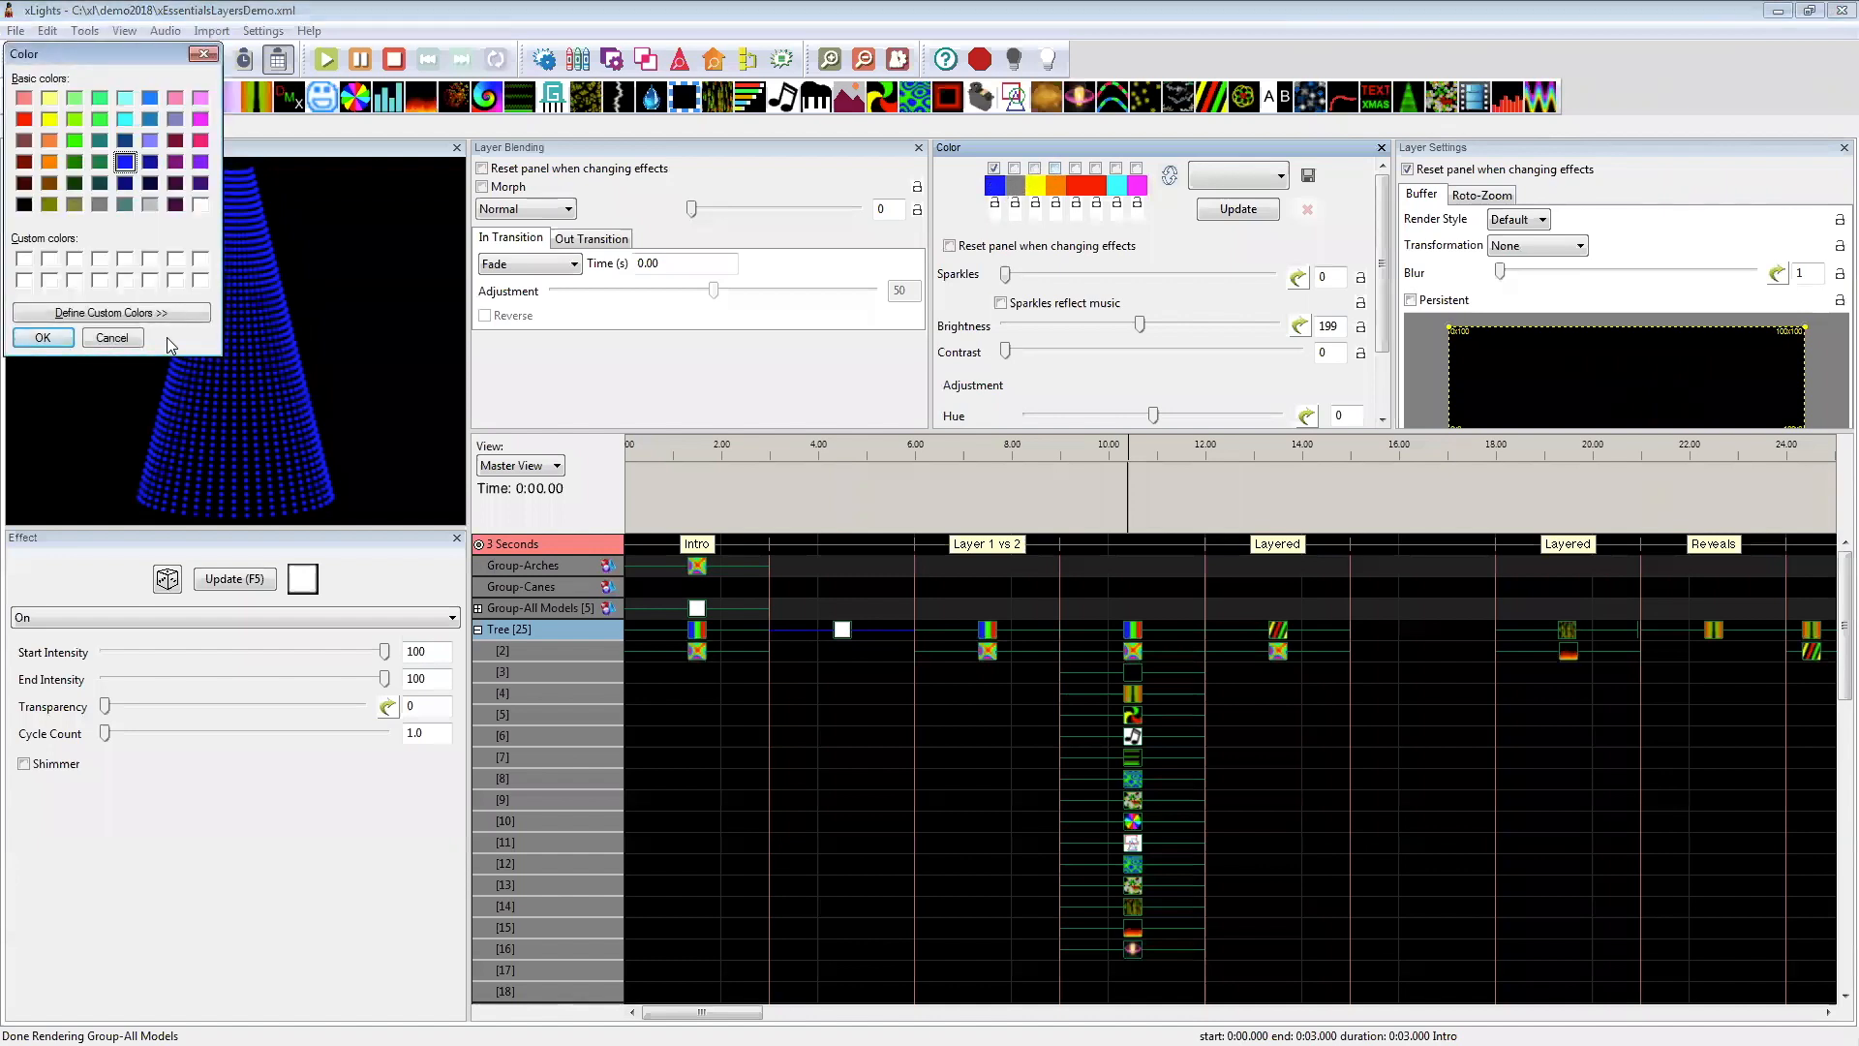
key("Escape")
Step: Give the first palette color a Gradient color curve running from blue at the start to green near the end
left_click(995, 192)
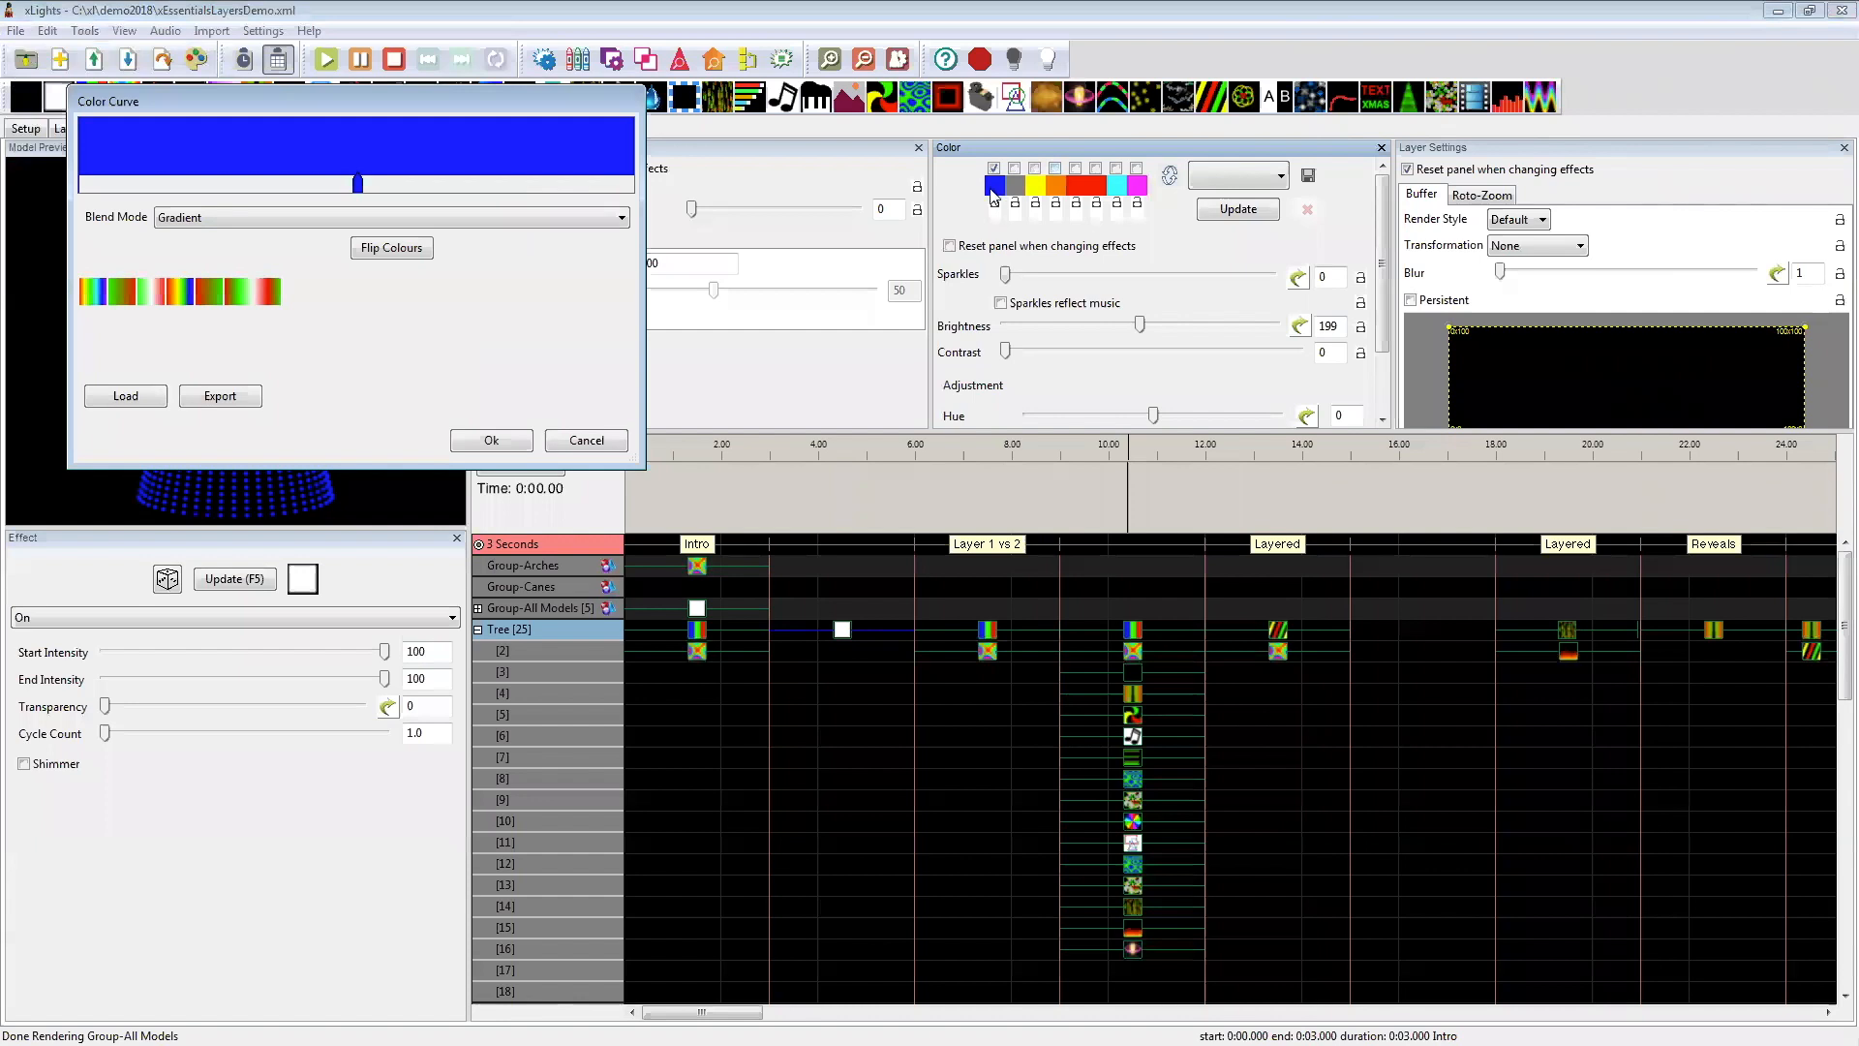
left_click_drag(358, 184, 92, 184)
left_click(604, 175)
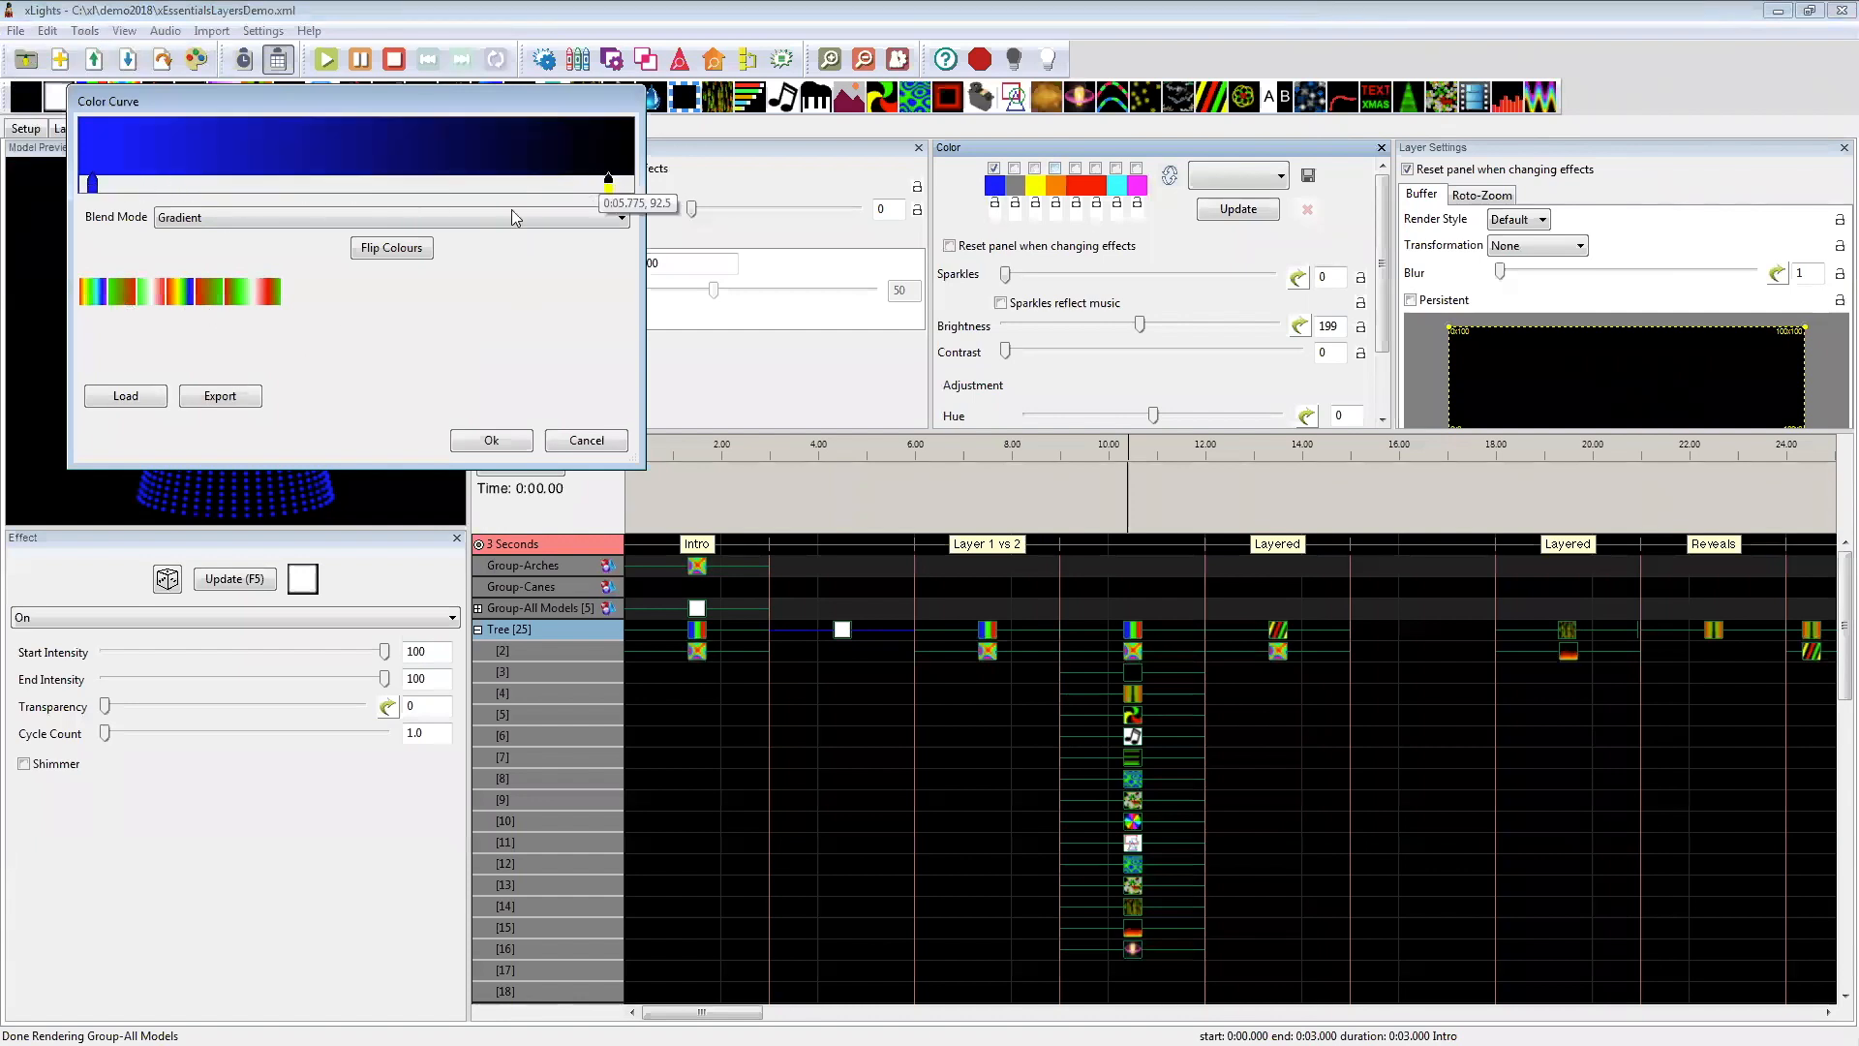
double_click(612, 183)
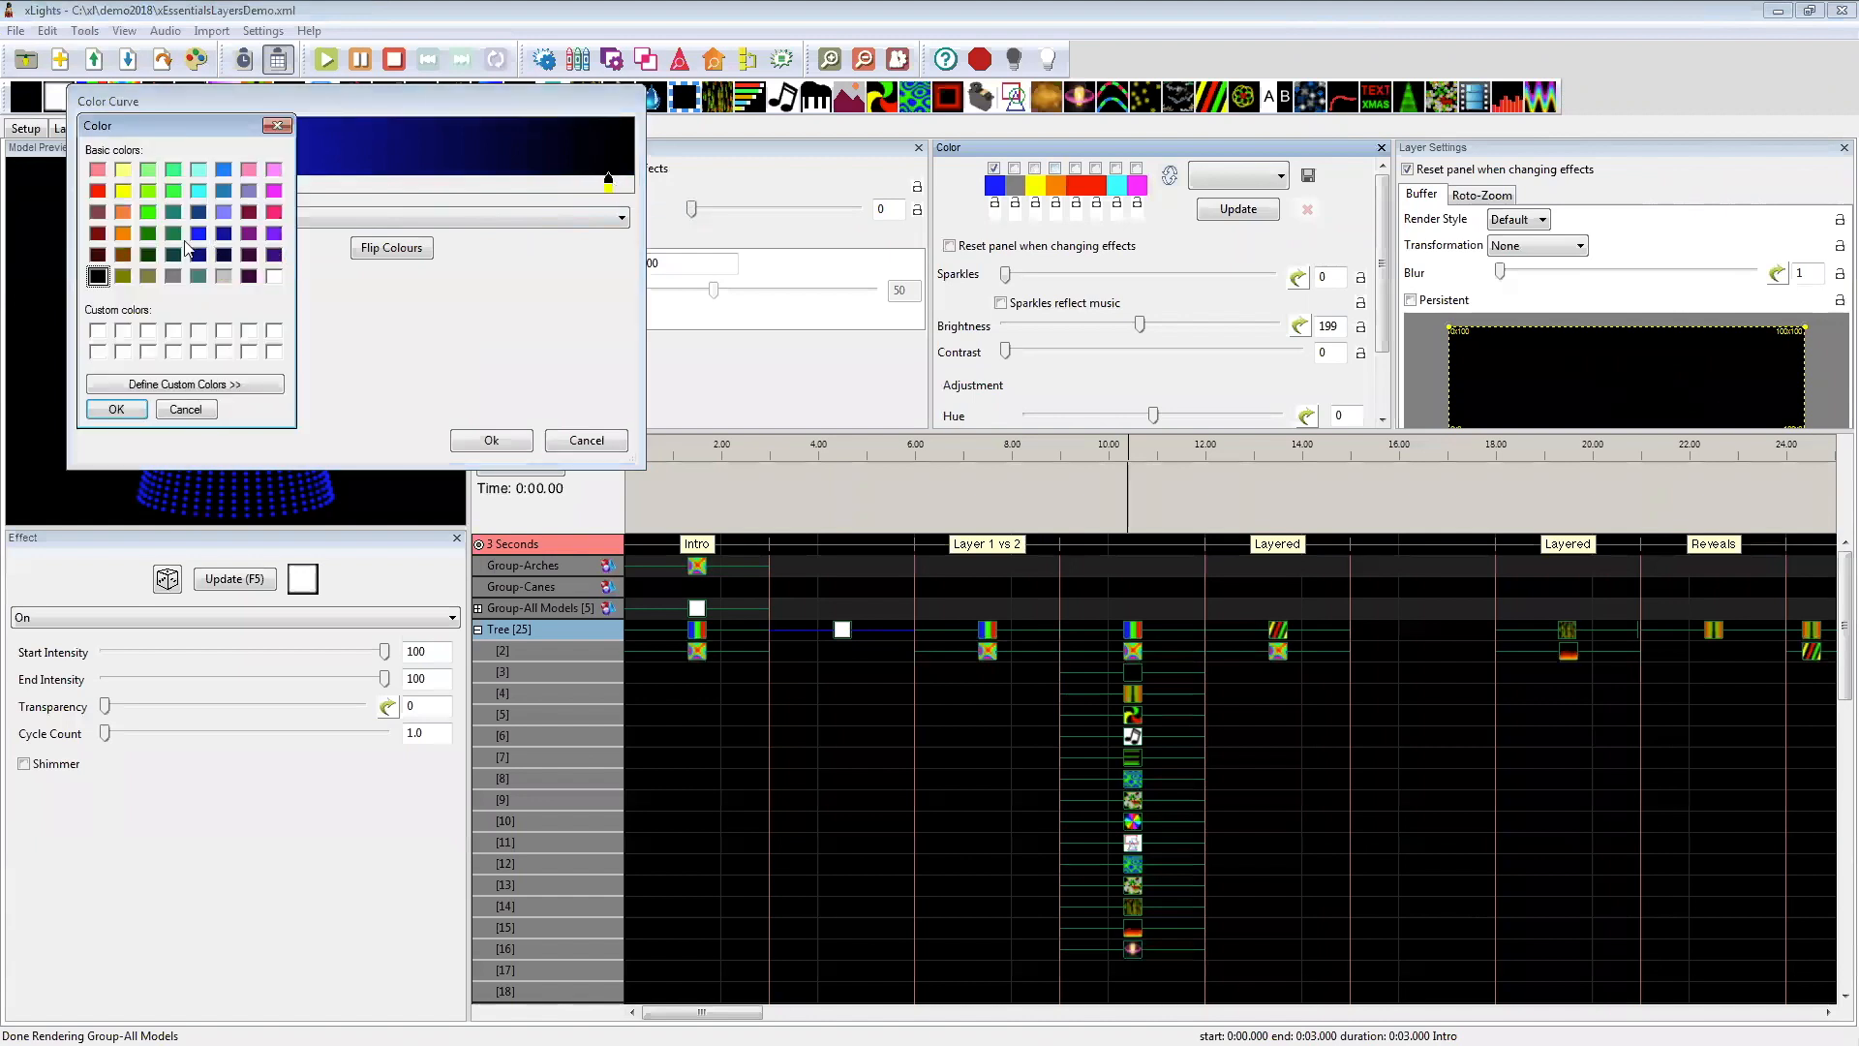
left_click(117, 409)
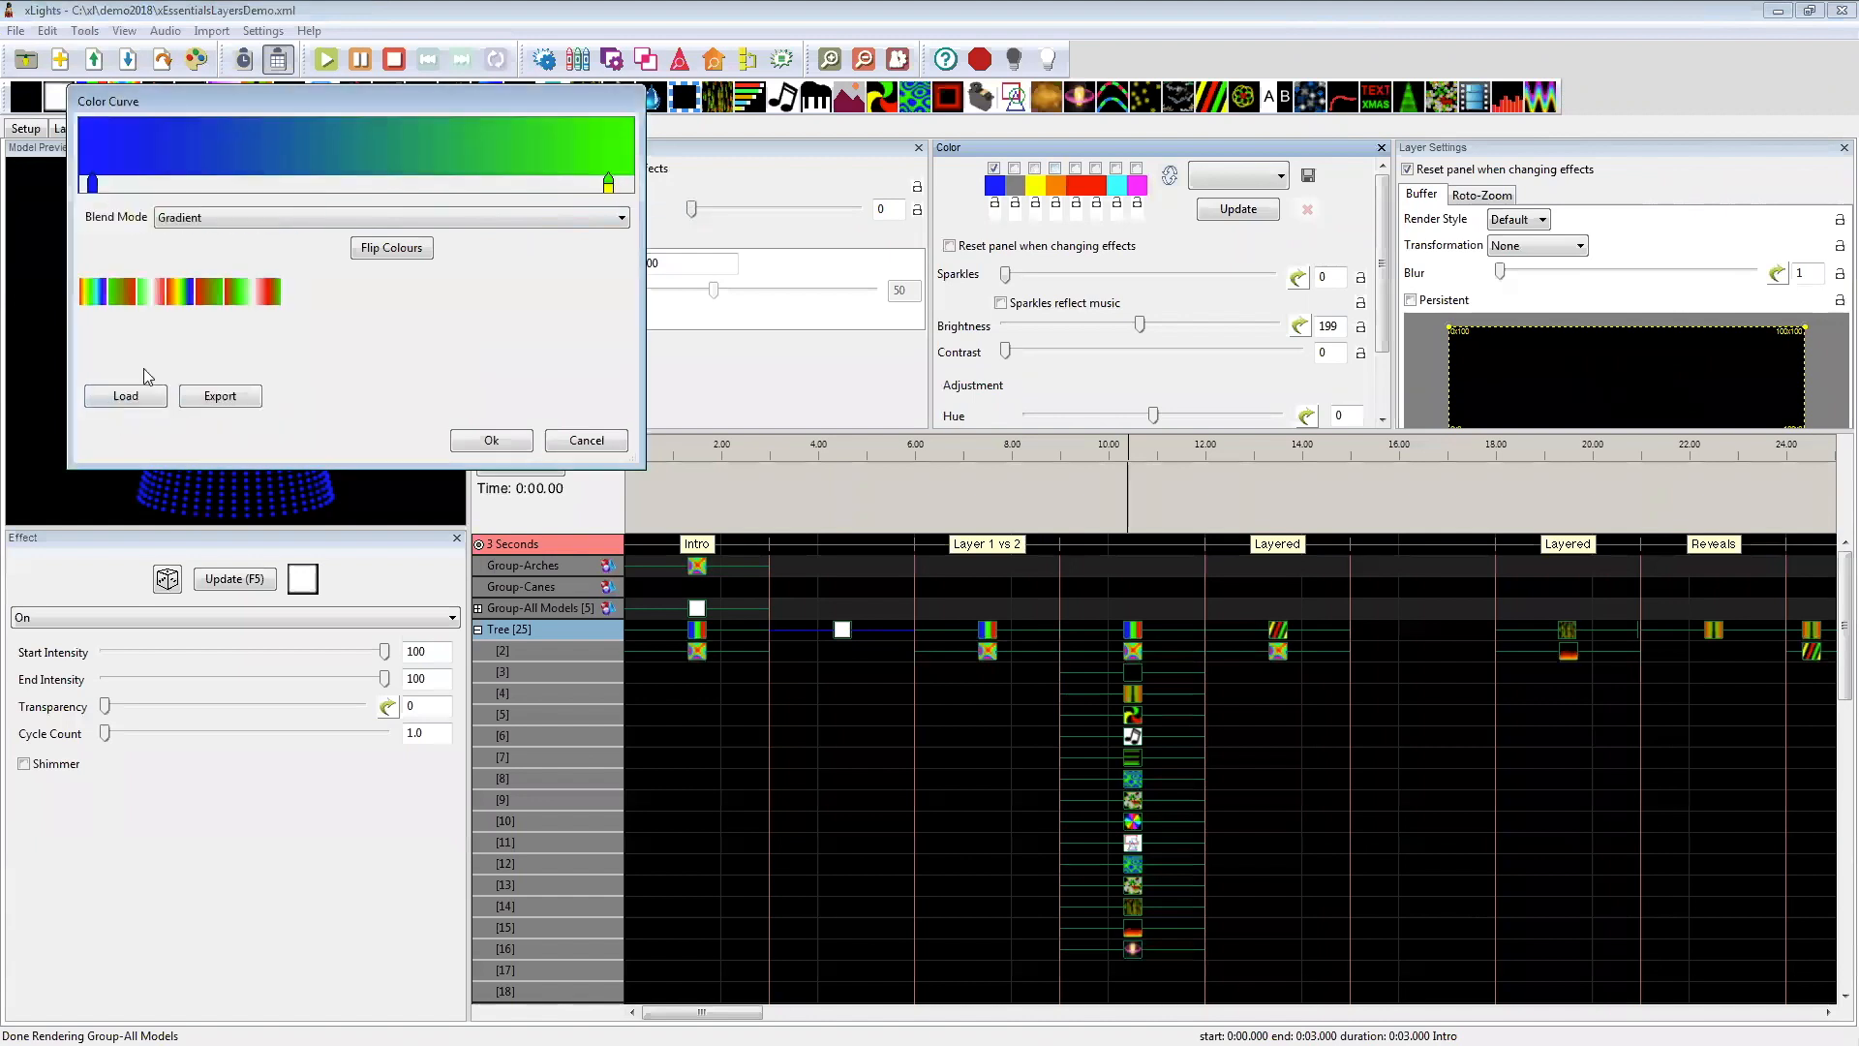
left_click(474, 440)
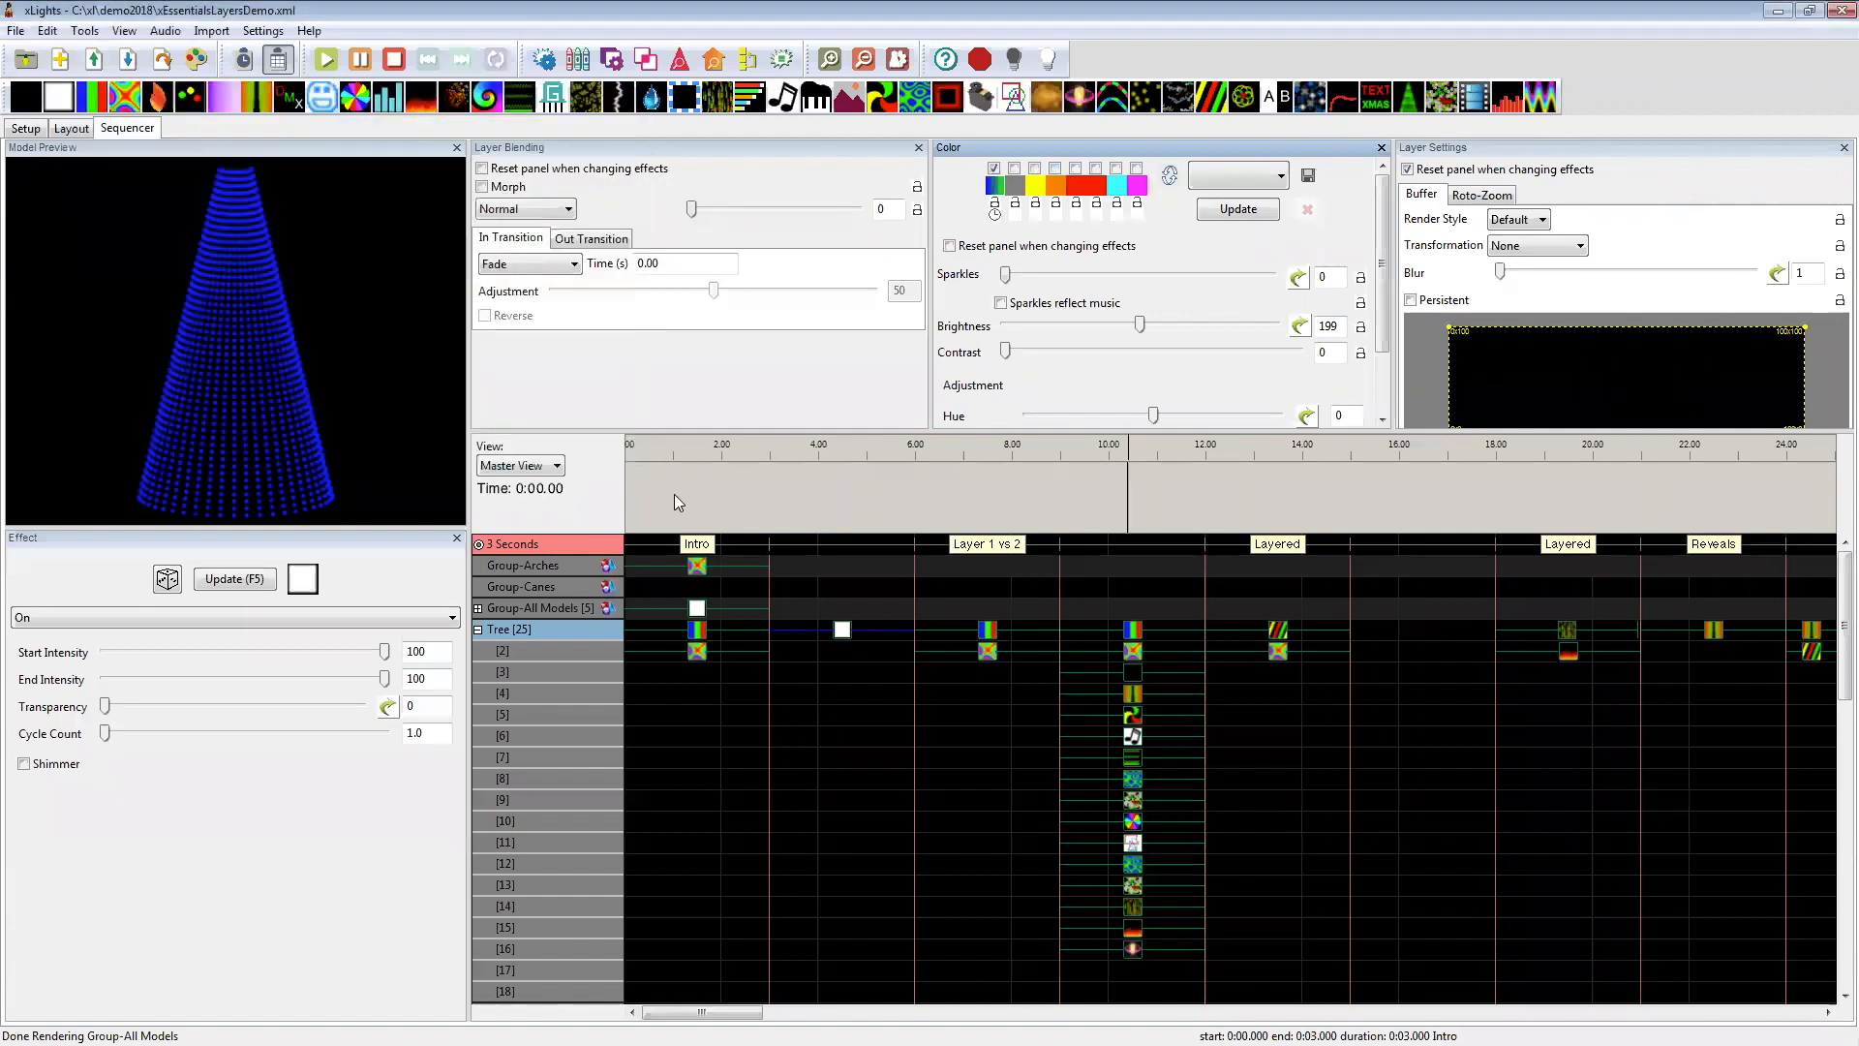
Step: Move the Tree's On effect to layer 2 and resize it to run from 3 to about 4.9 seconds
left_click(861, 631)
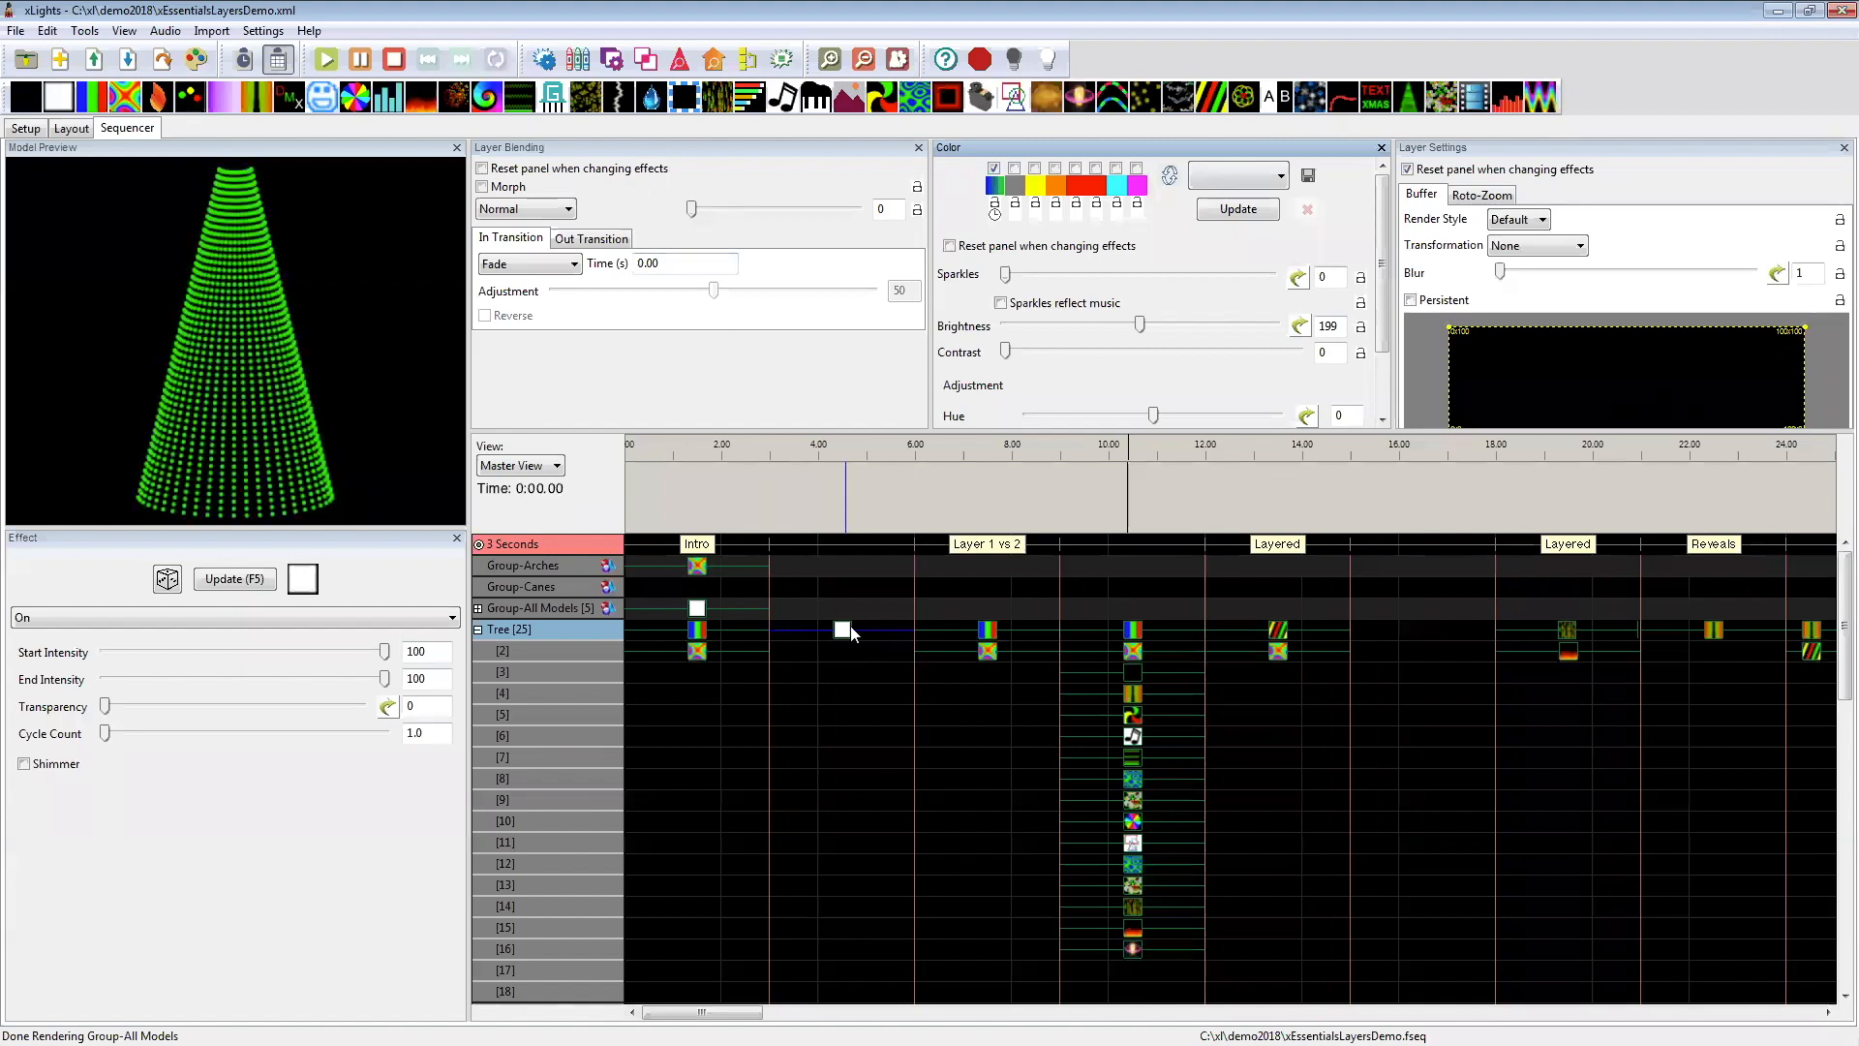
left_click(903, 634)
left_click_drag(886, 634, 834, 634)
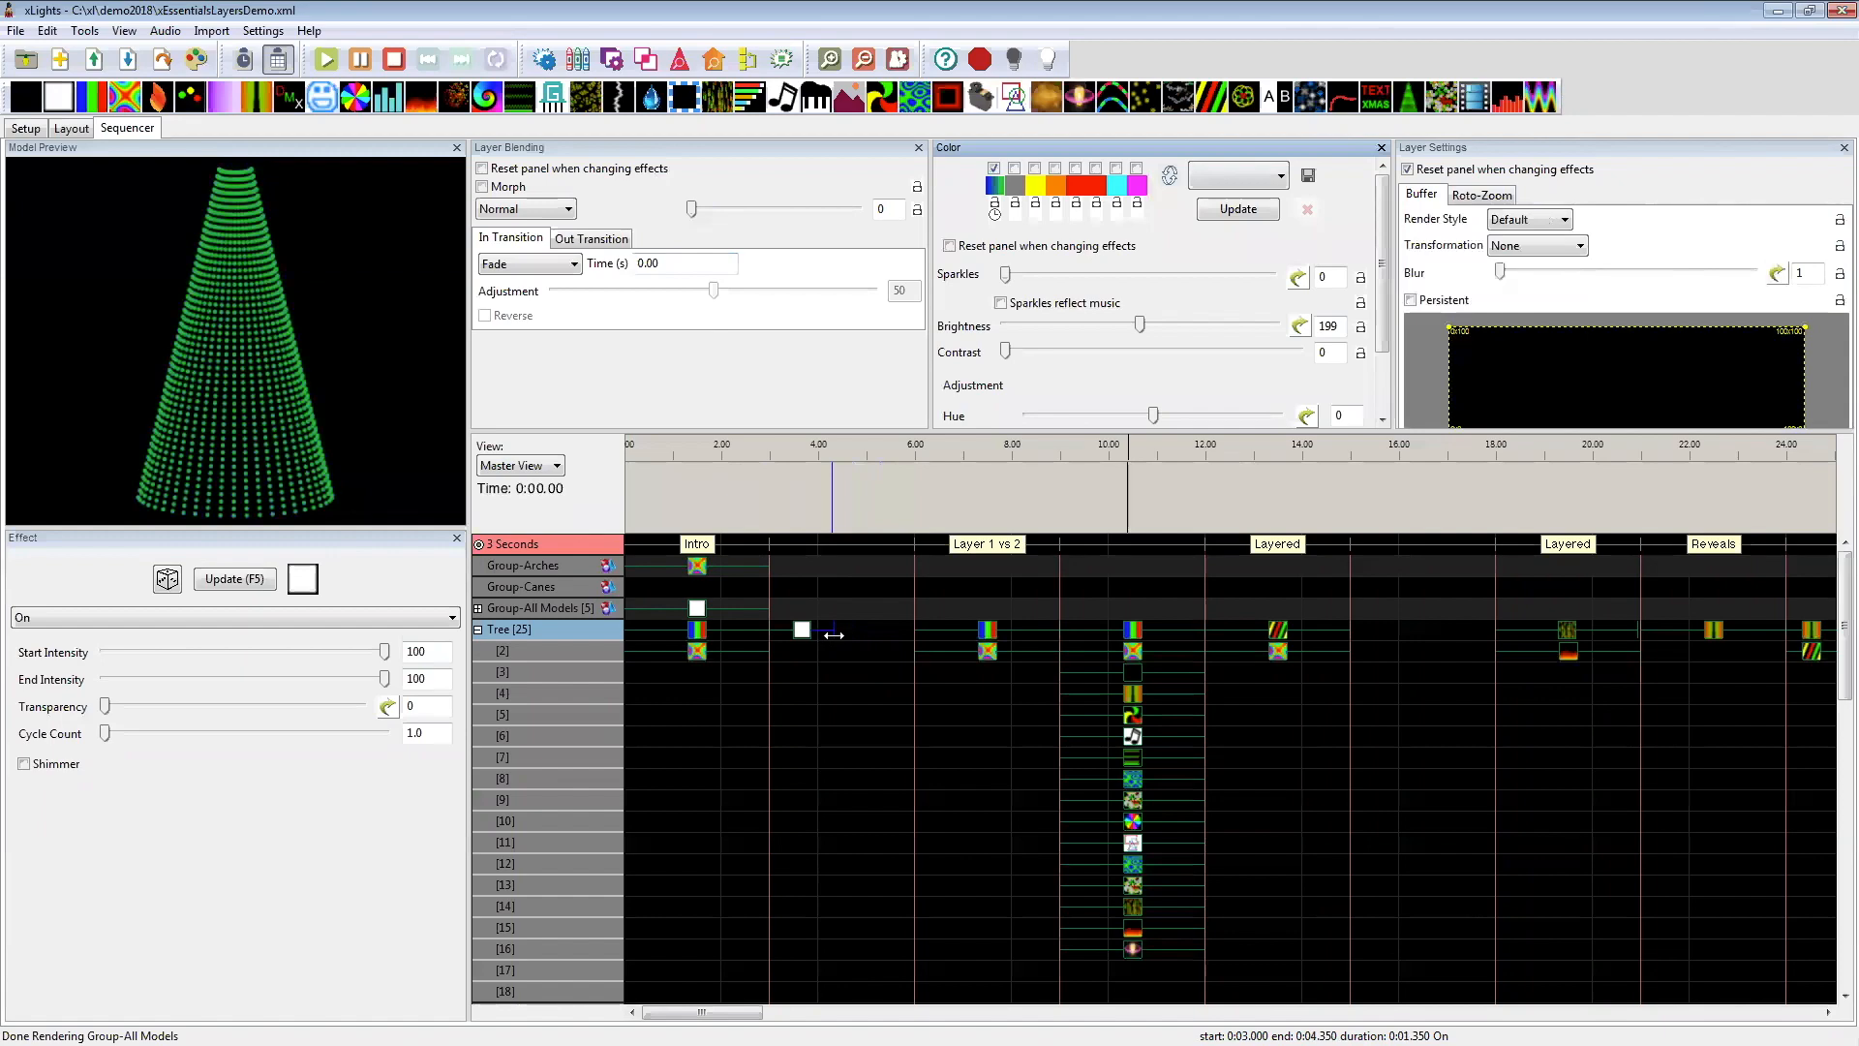
left_click(799, 638)
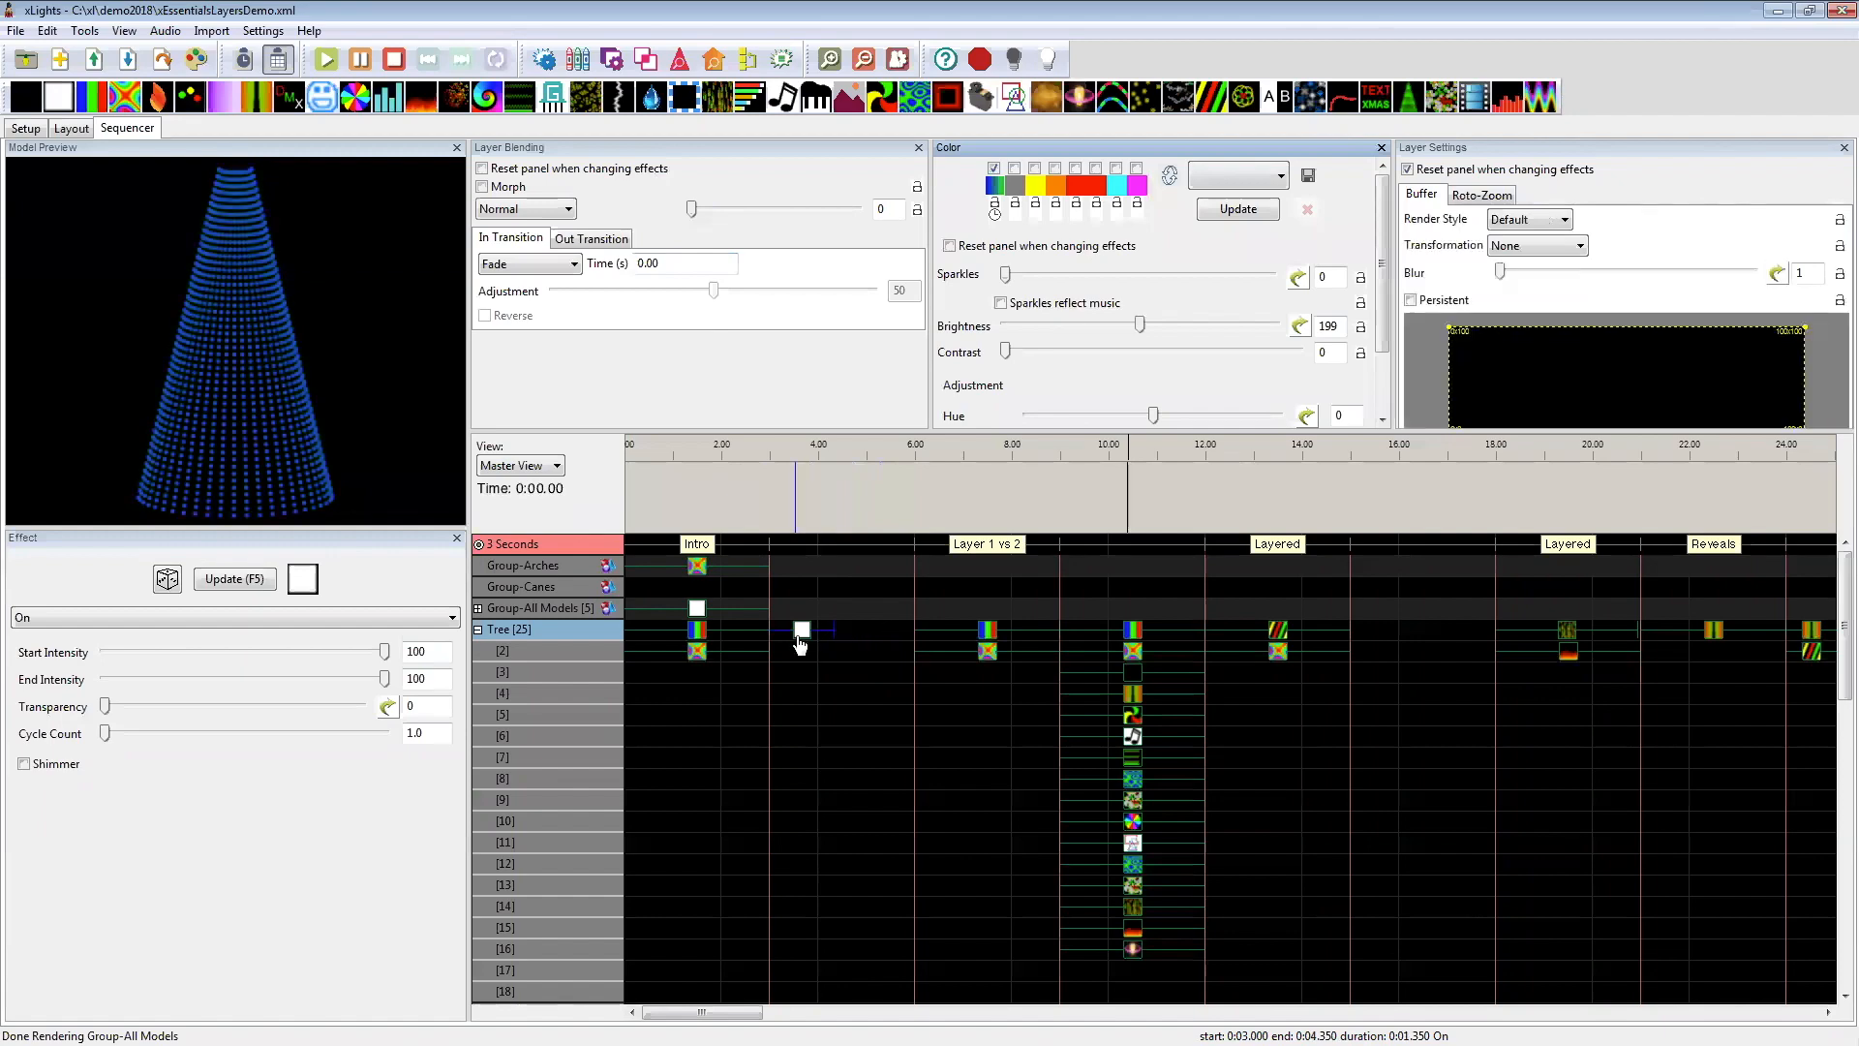
left_click_drag(800, 639, 801, 660)
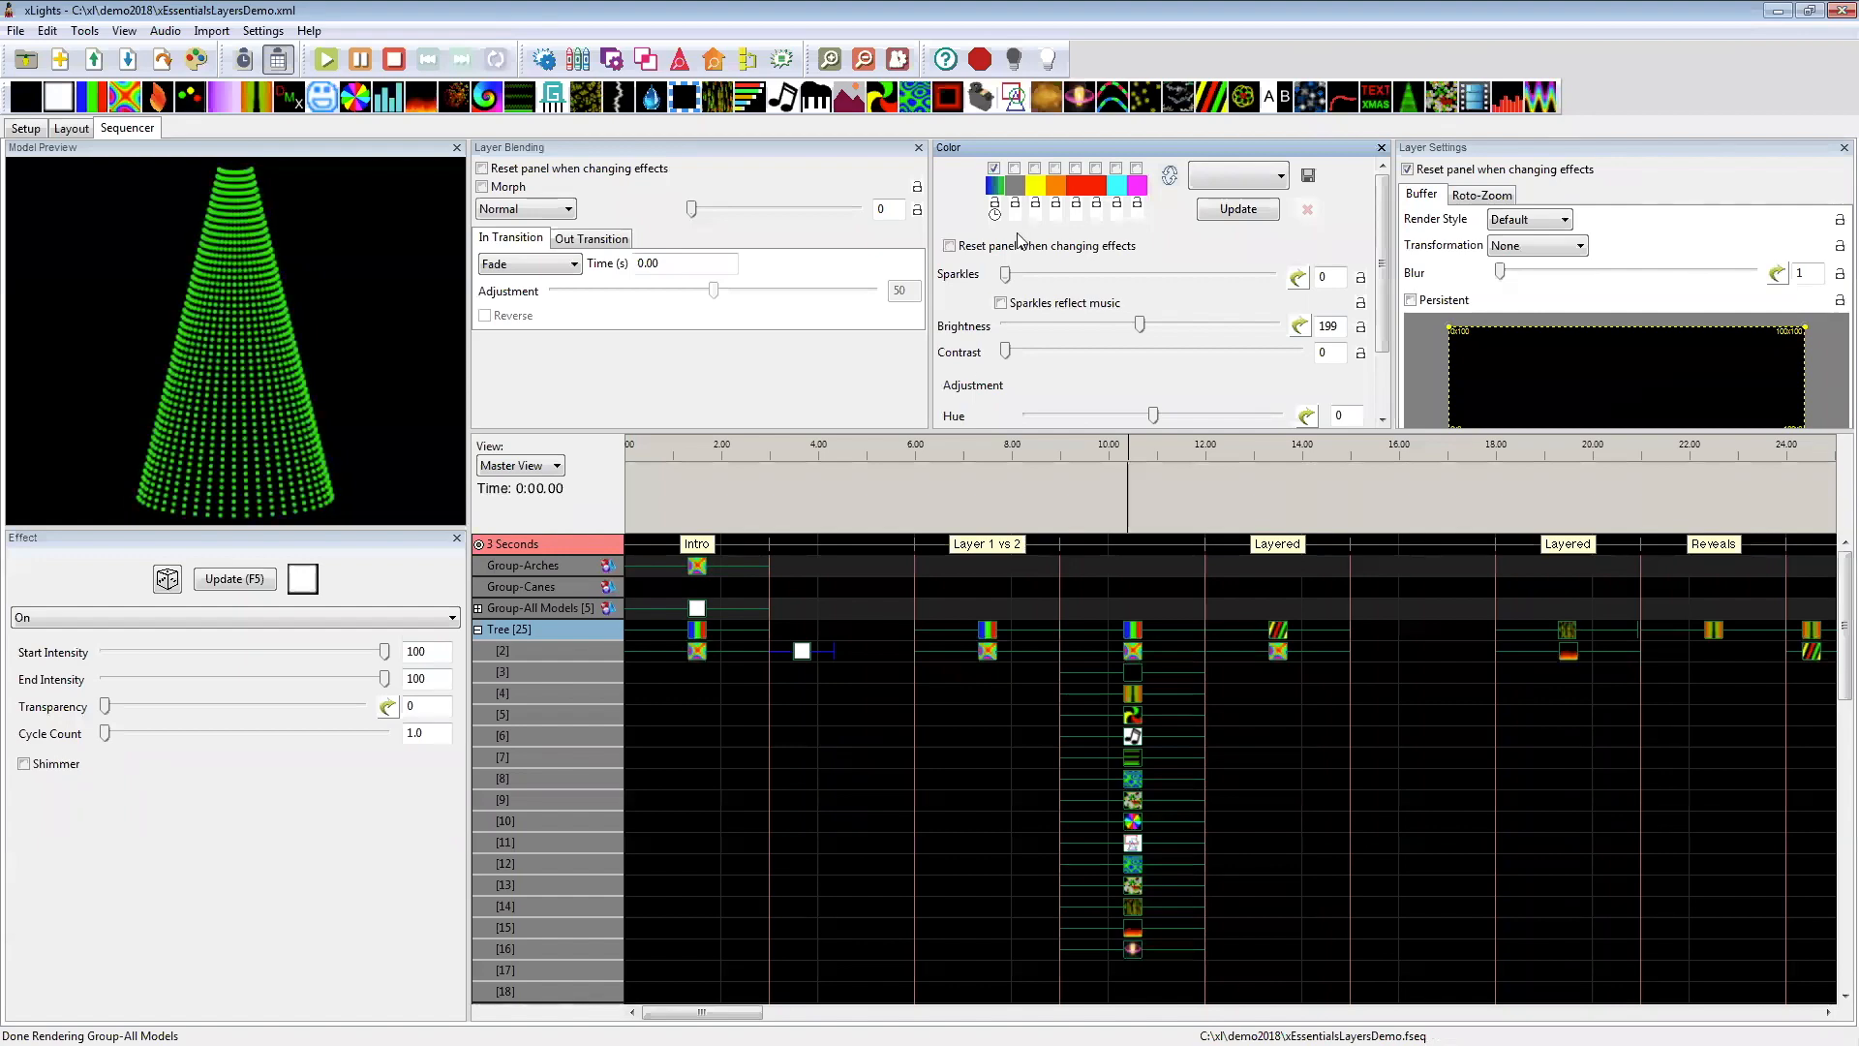
left_click(838, 651)
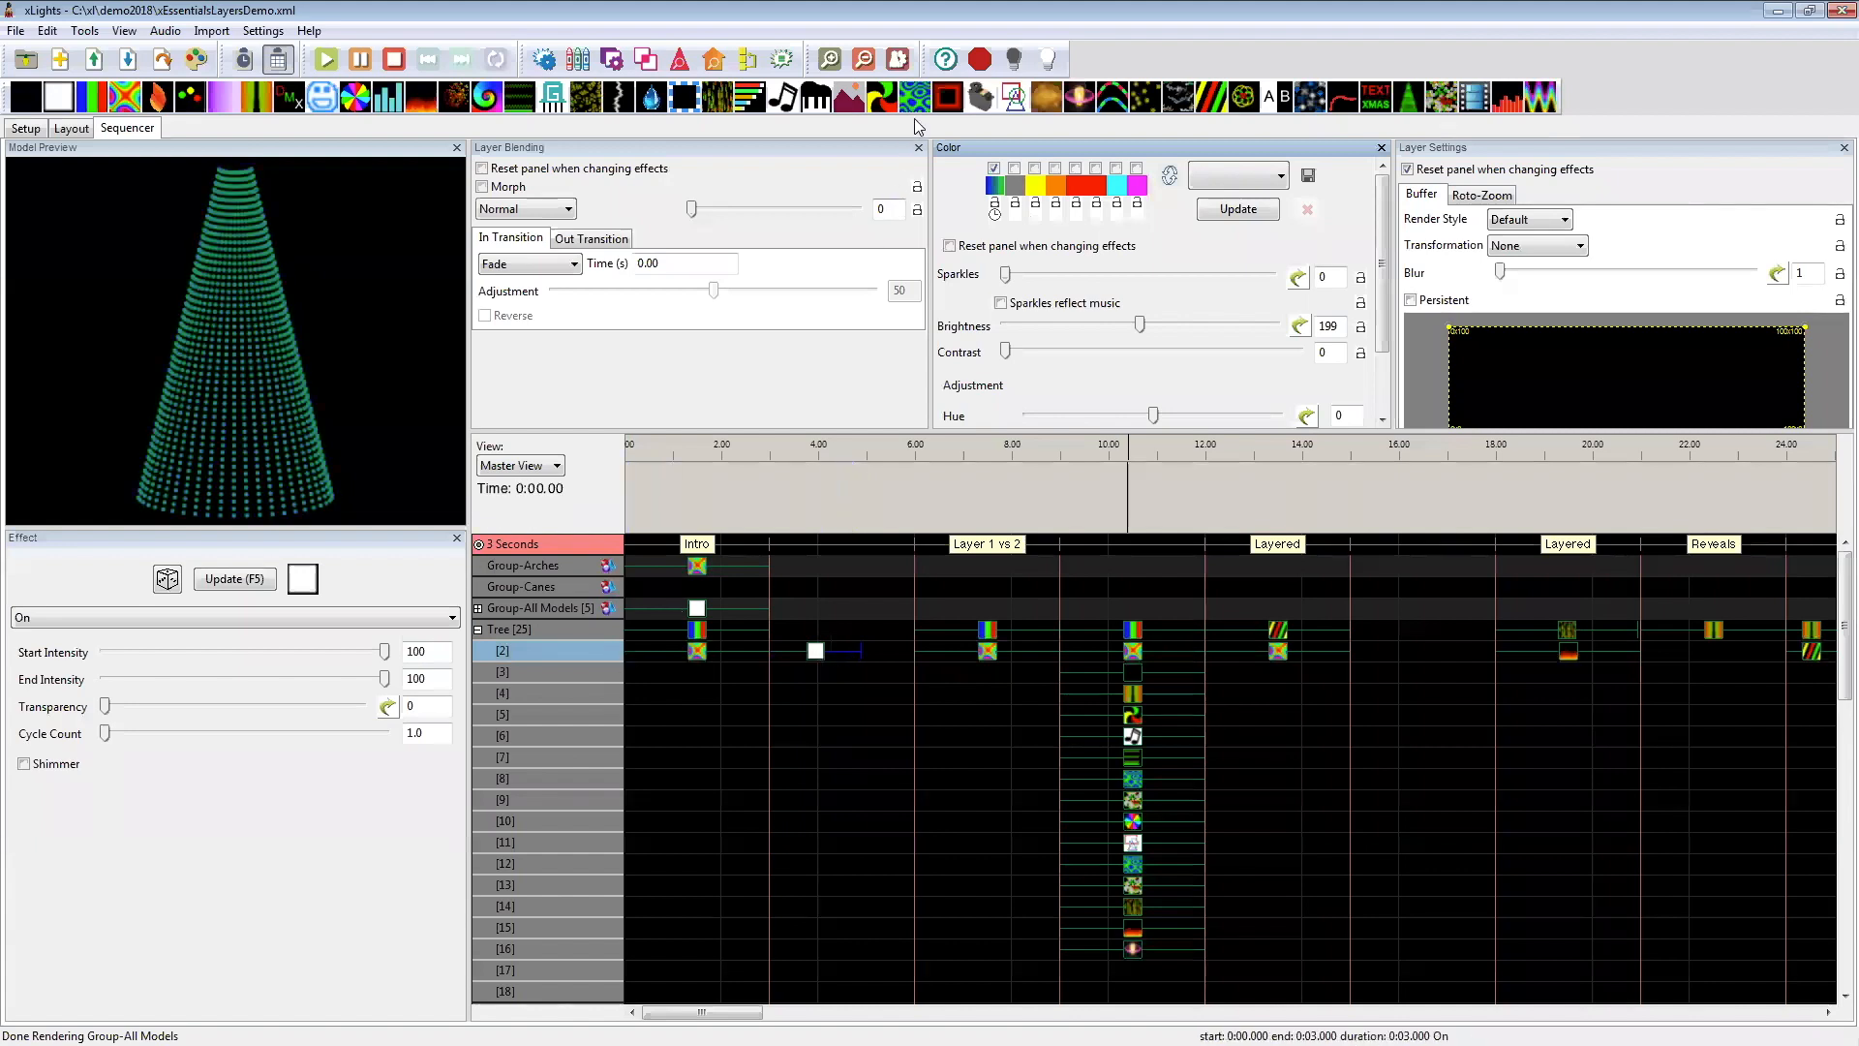
Step: Place a Plasma effect on the Tree's first layer at 3–6 seconds and enable the second, third and sixth palette colors
left_click_drag(915, 97, 843, 643)
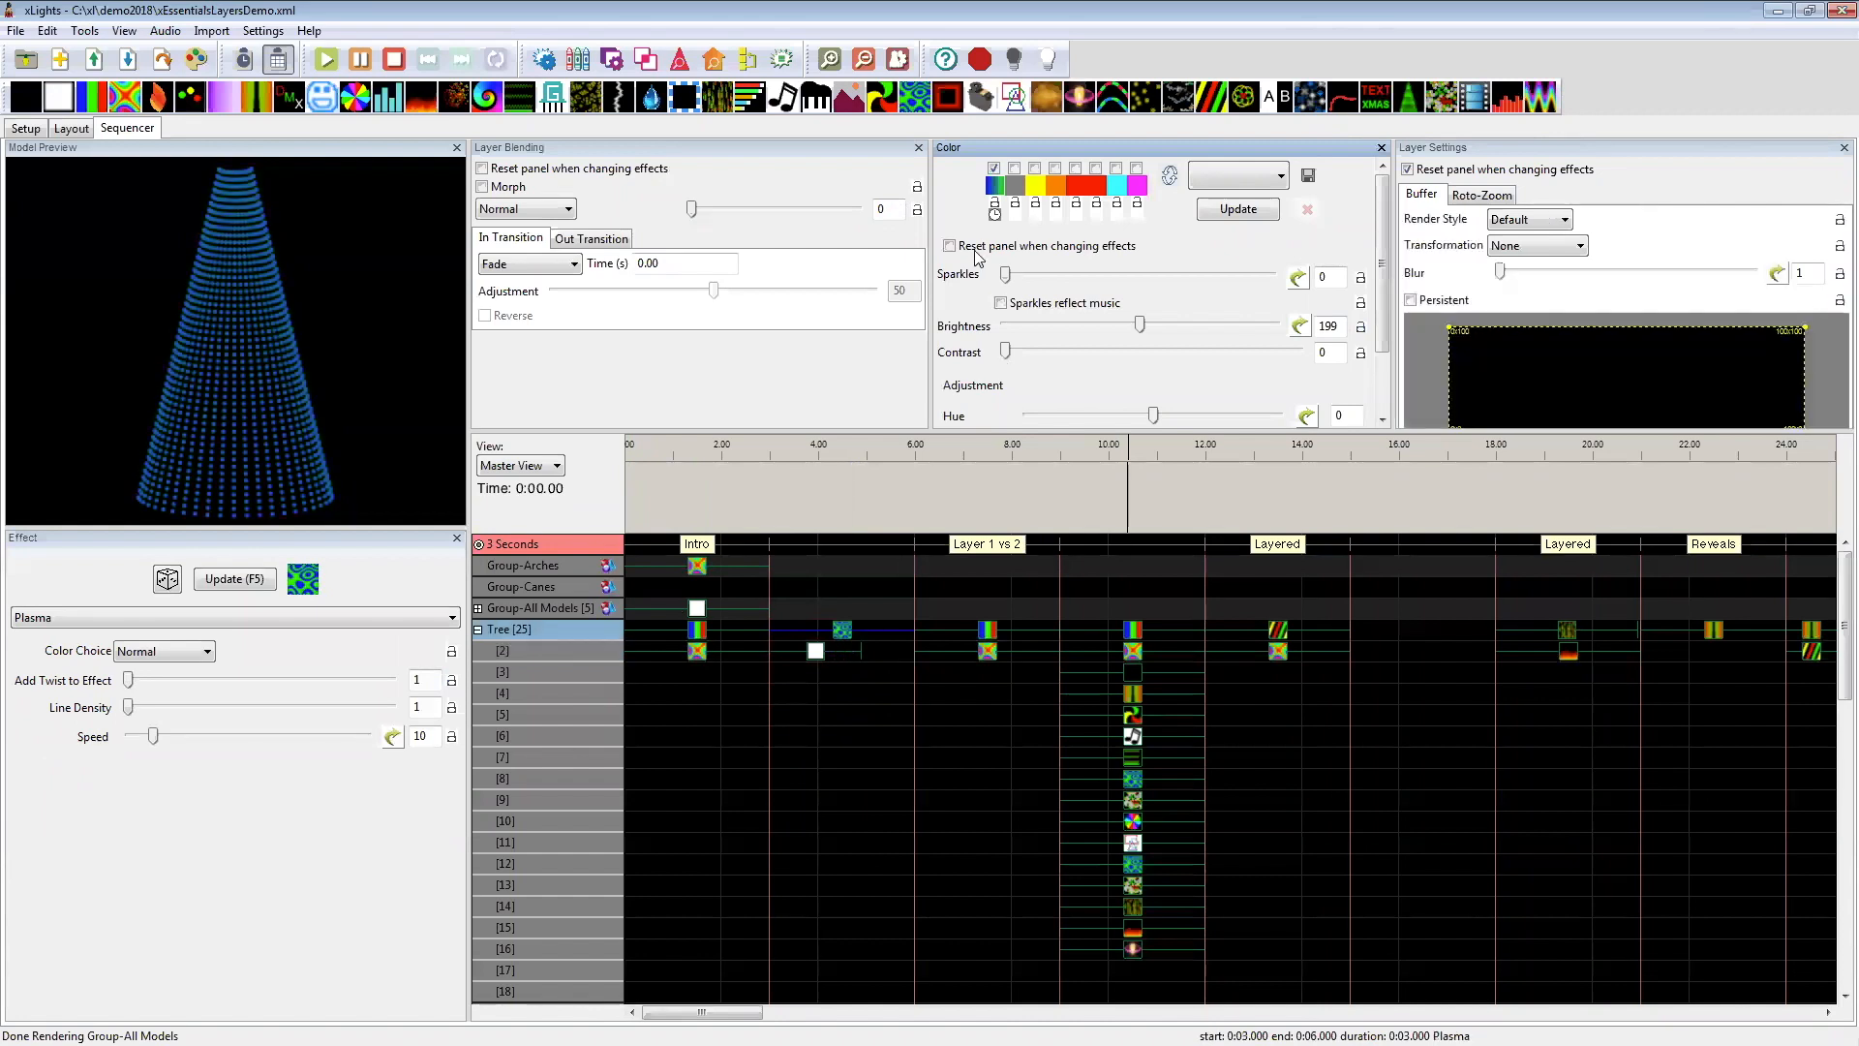
left_click(1014, 167)
left_click(1034, 168)
left_click(1095, 168)
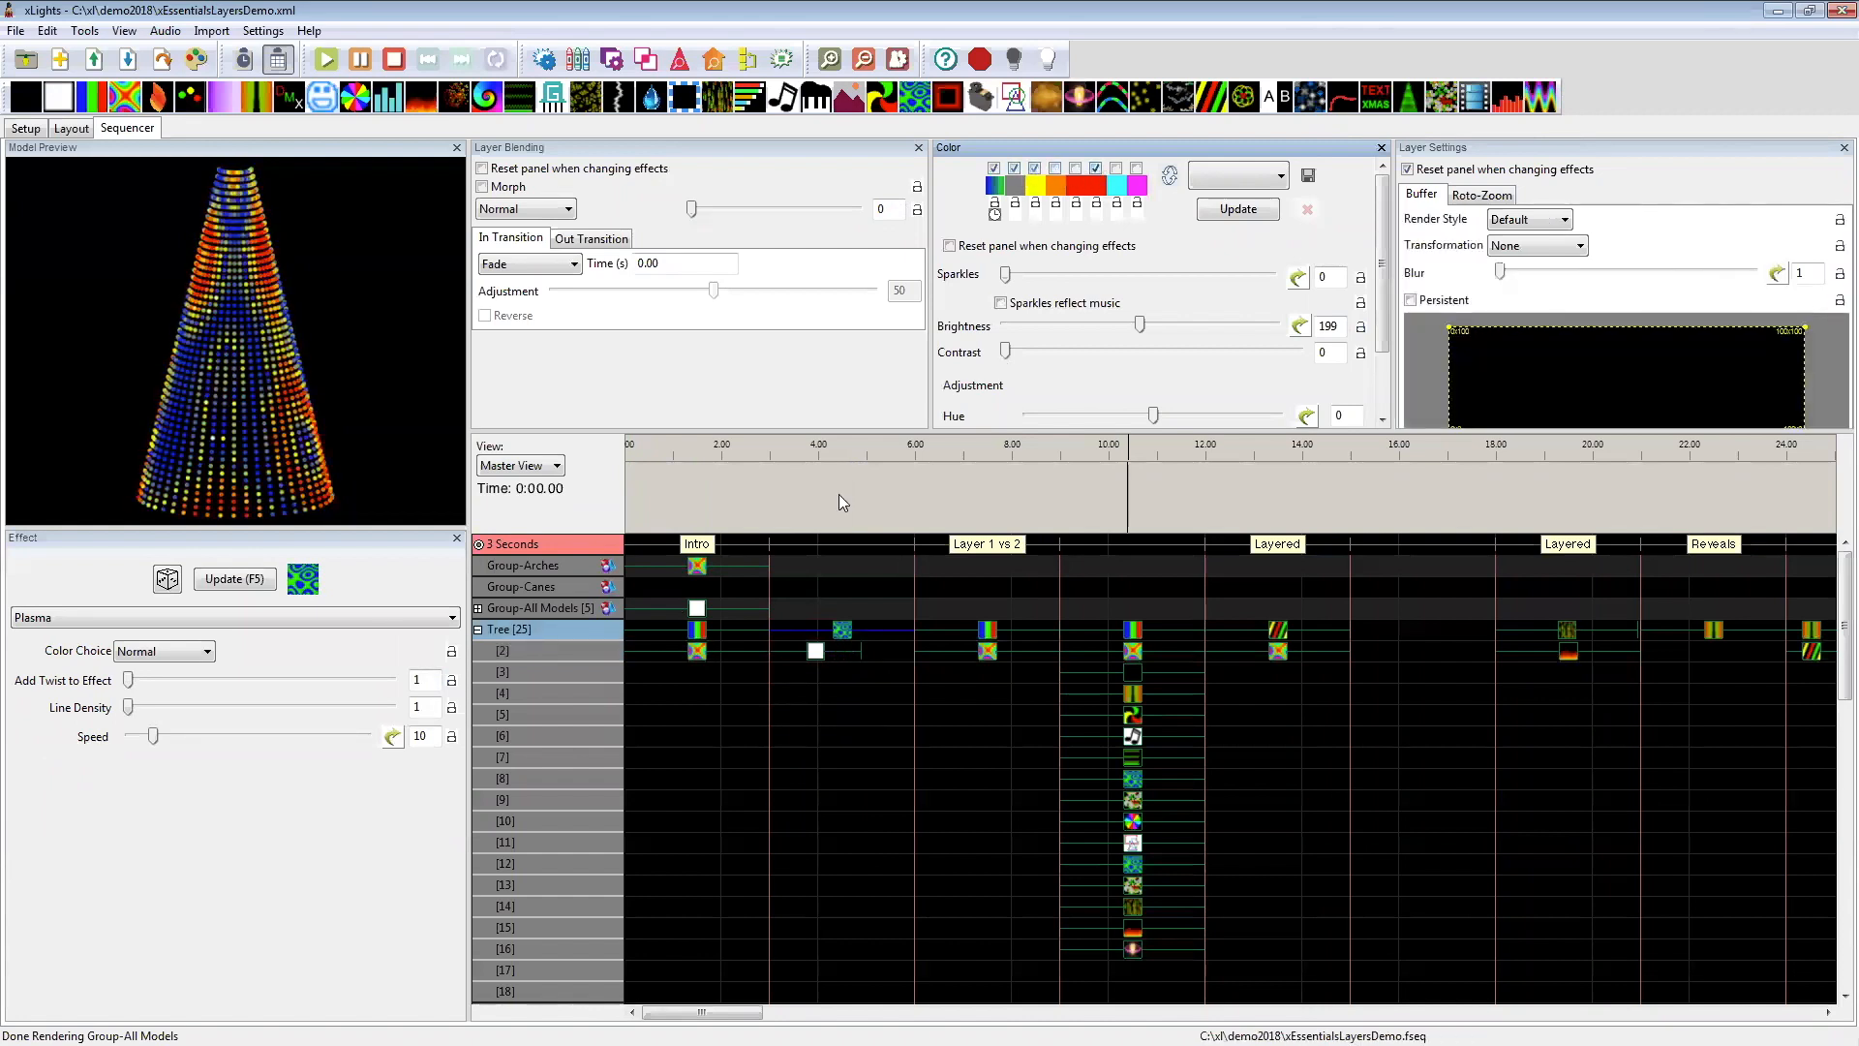
Step: Review the Plasma effect's Color Choice presets and keep the choice at Normal
left_click(163, 653)
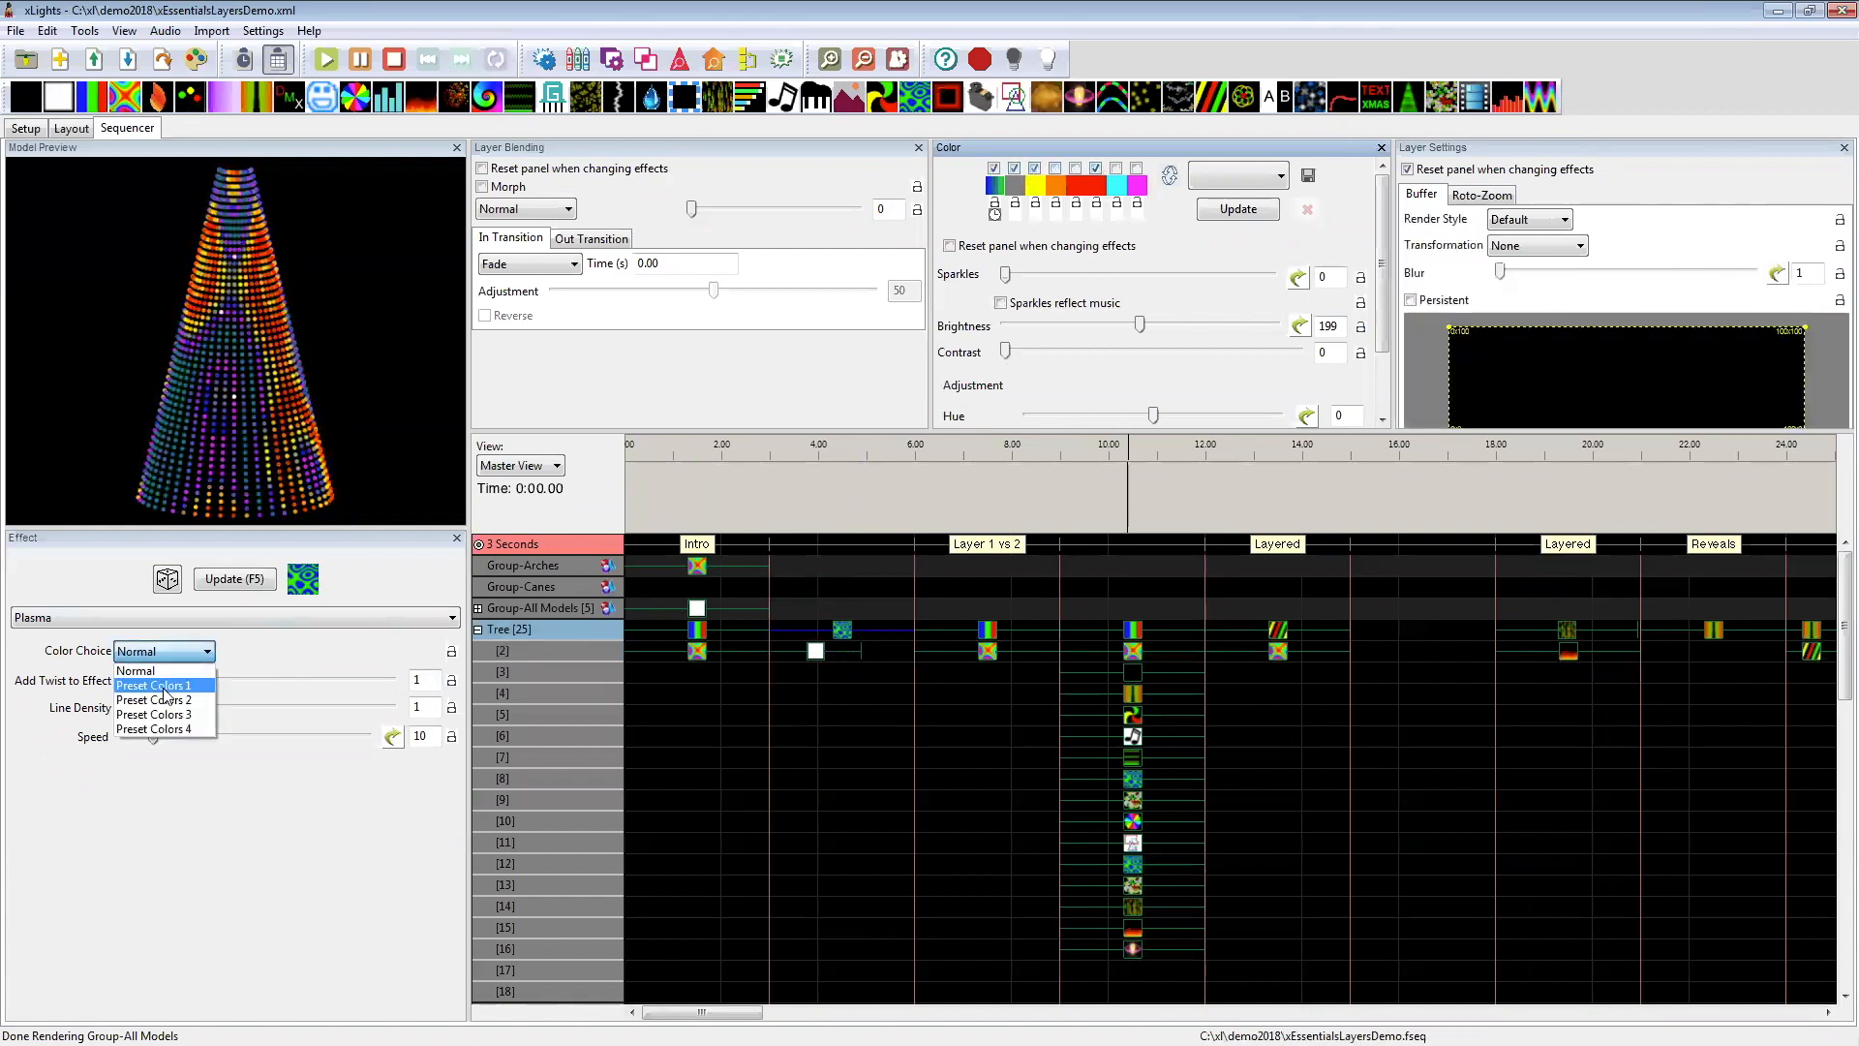
left_click(163, 651)
left_click(155, 668)
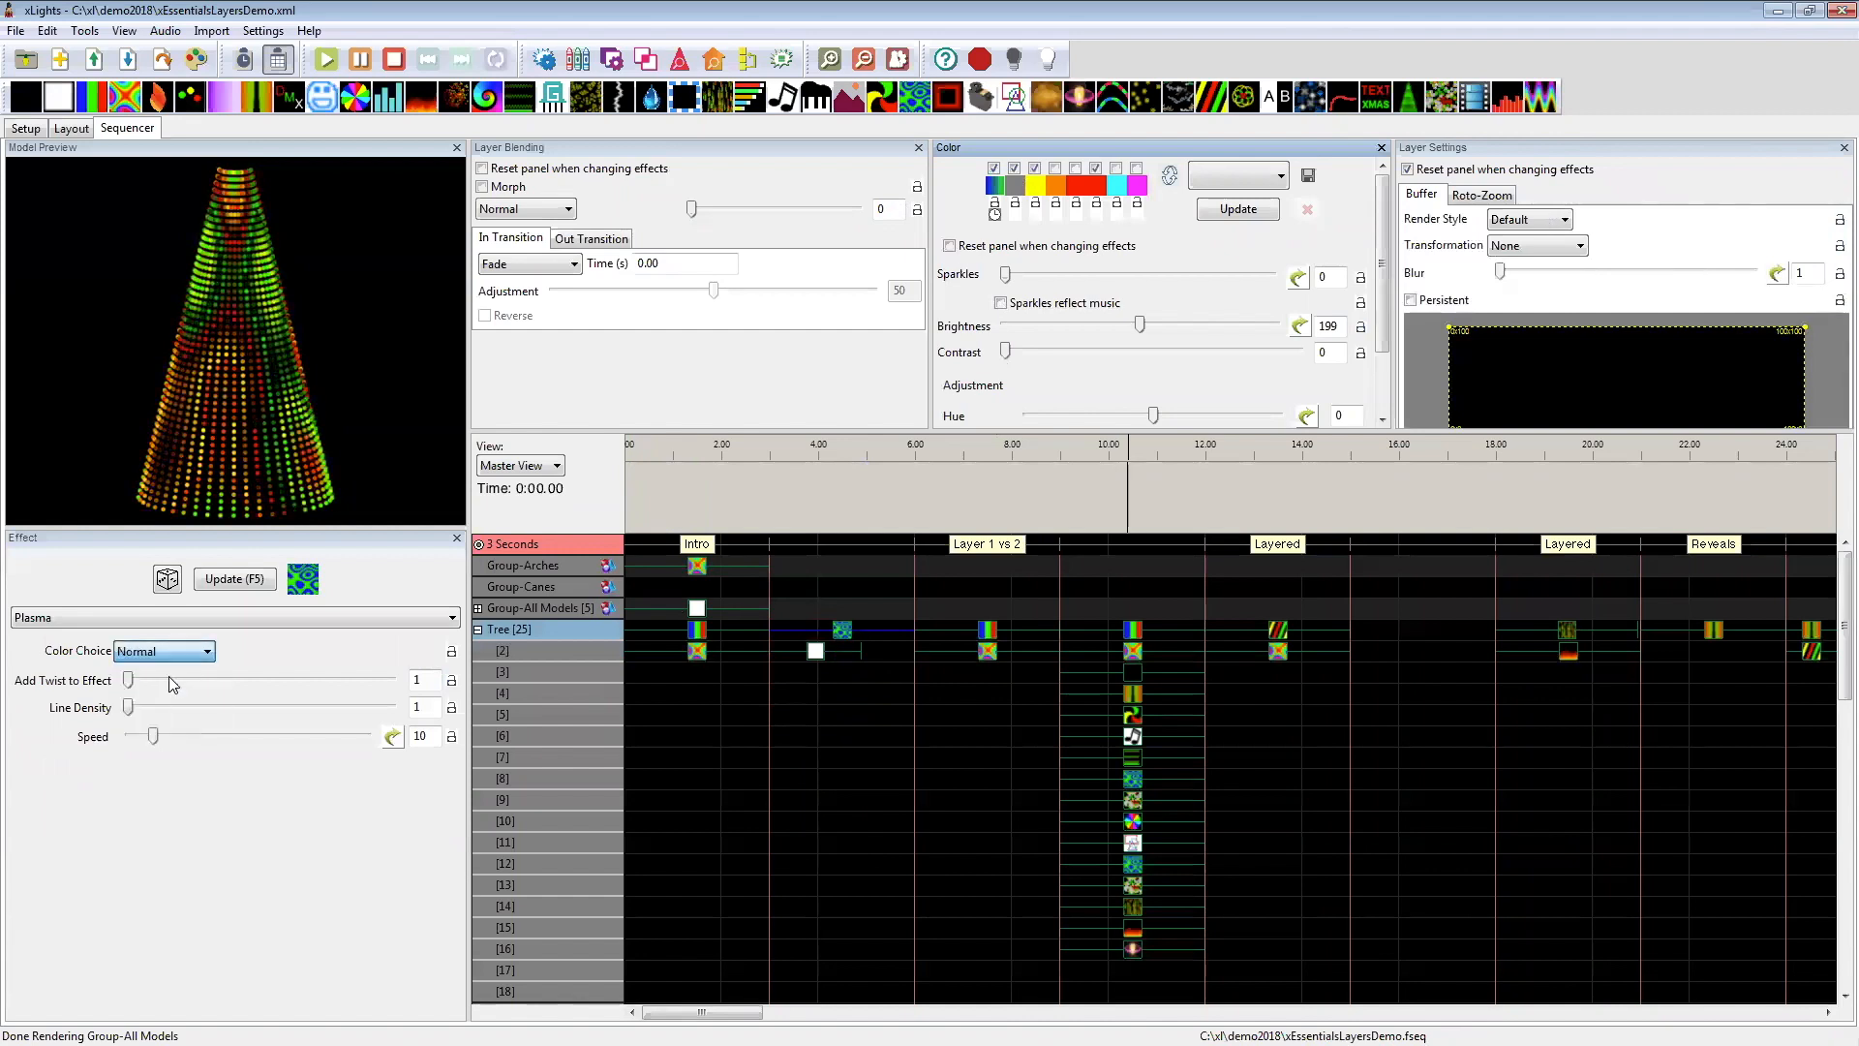
Step: Delete the On effect from the Tree's layer 2 and disable the Plasma effect's second, third and sixth palette colors
left_click(824, 654)
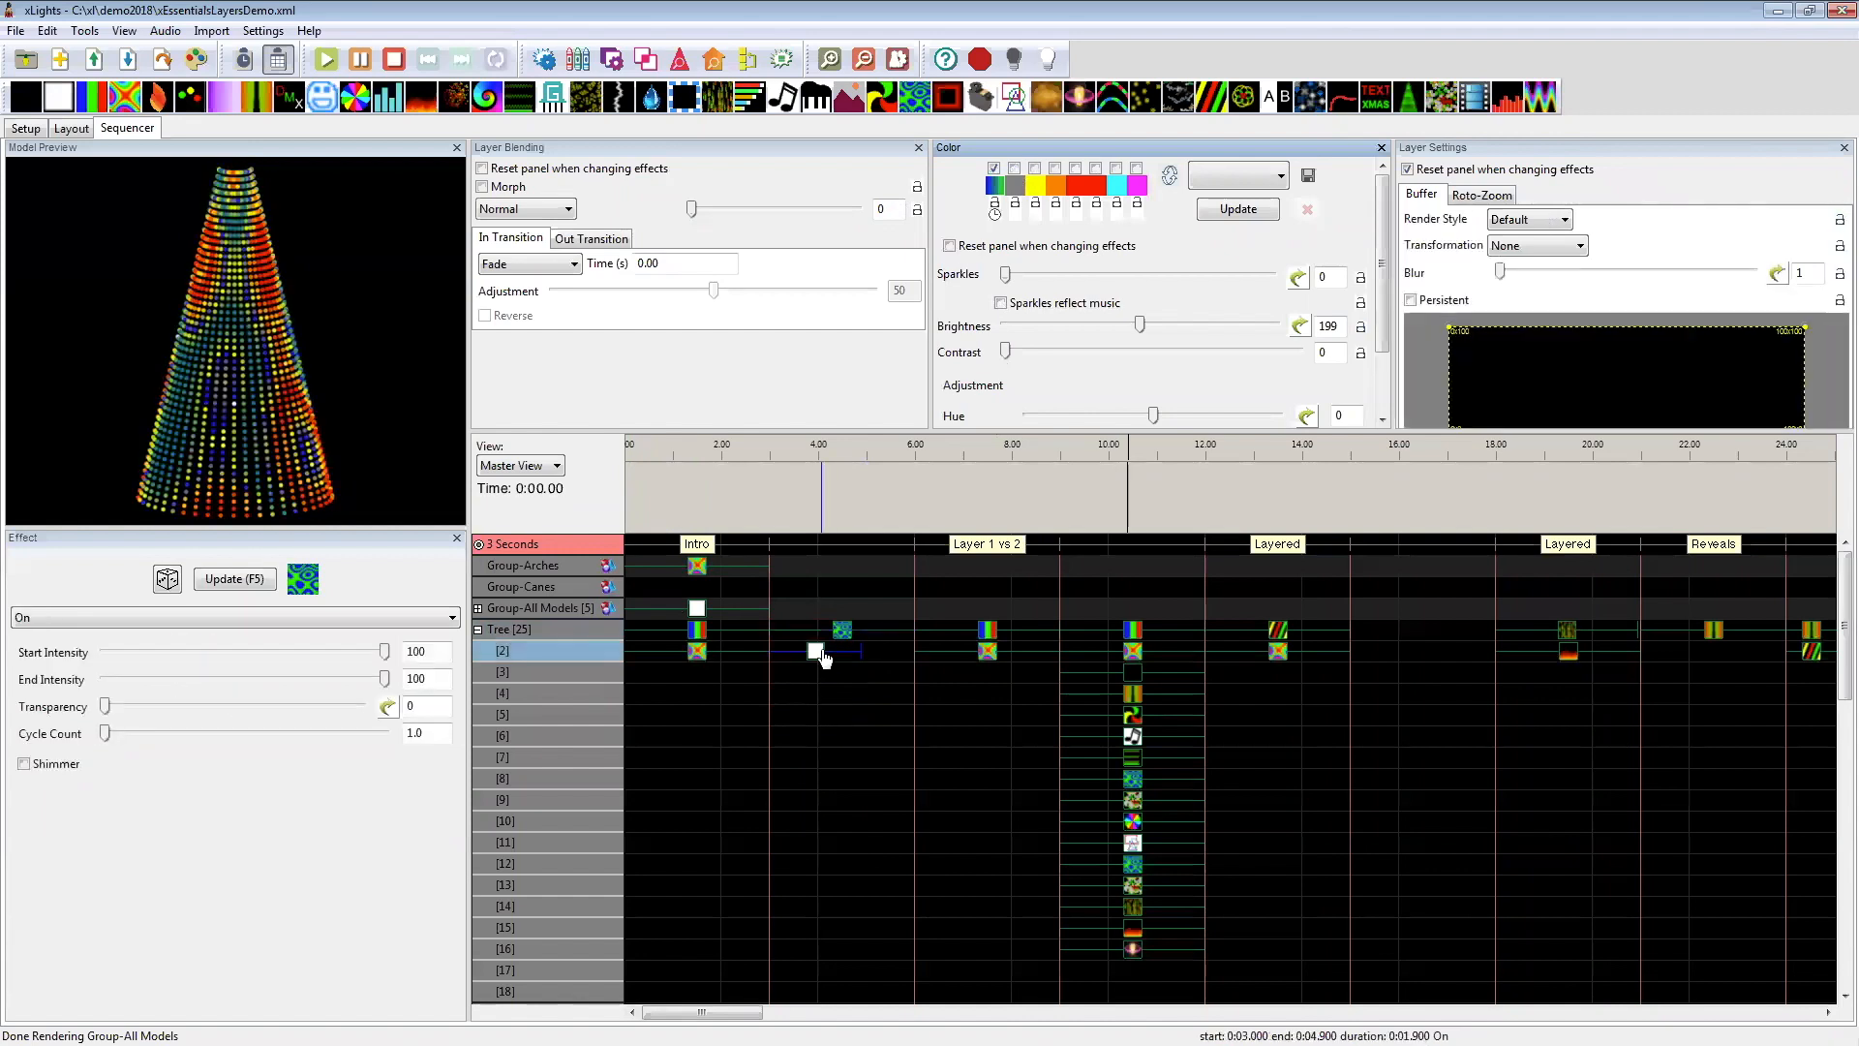
key("Delete")
left_click(838, 634)
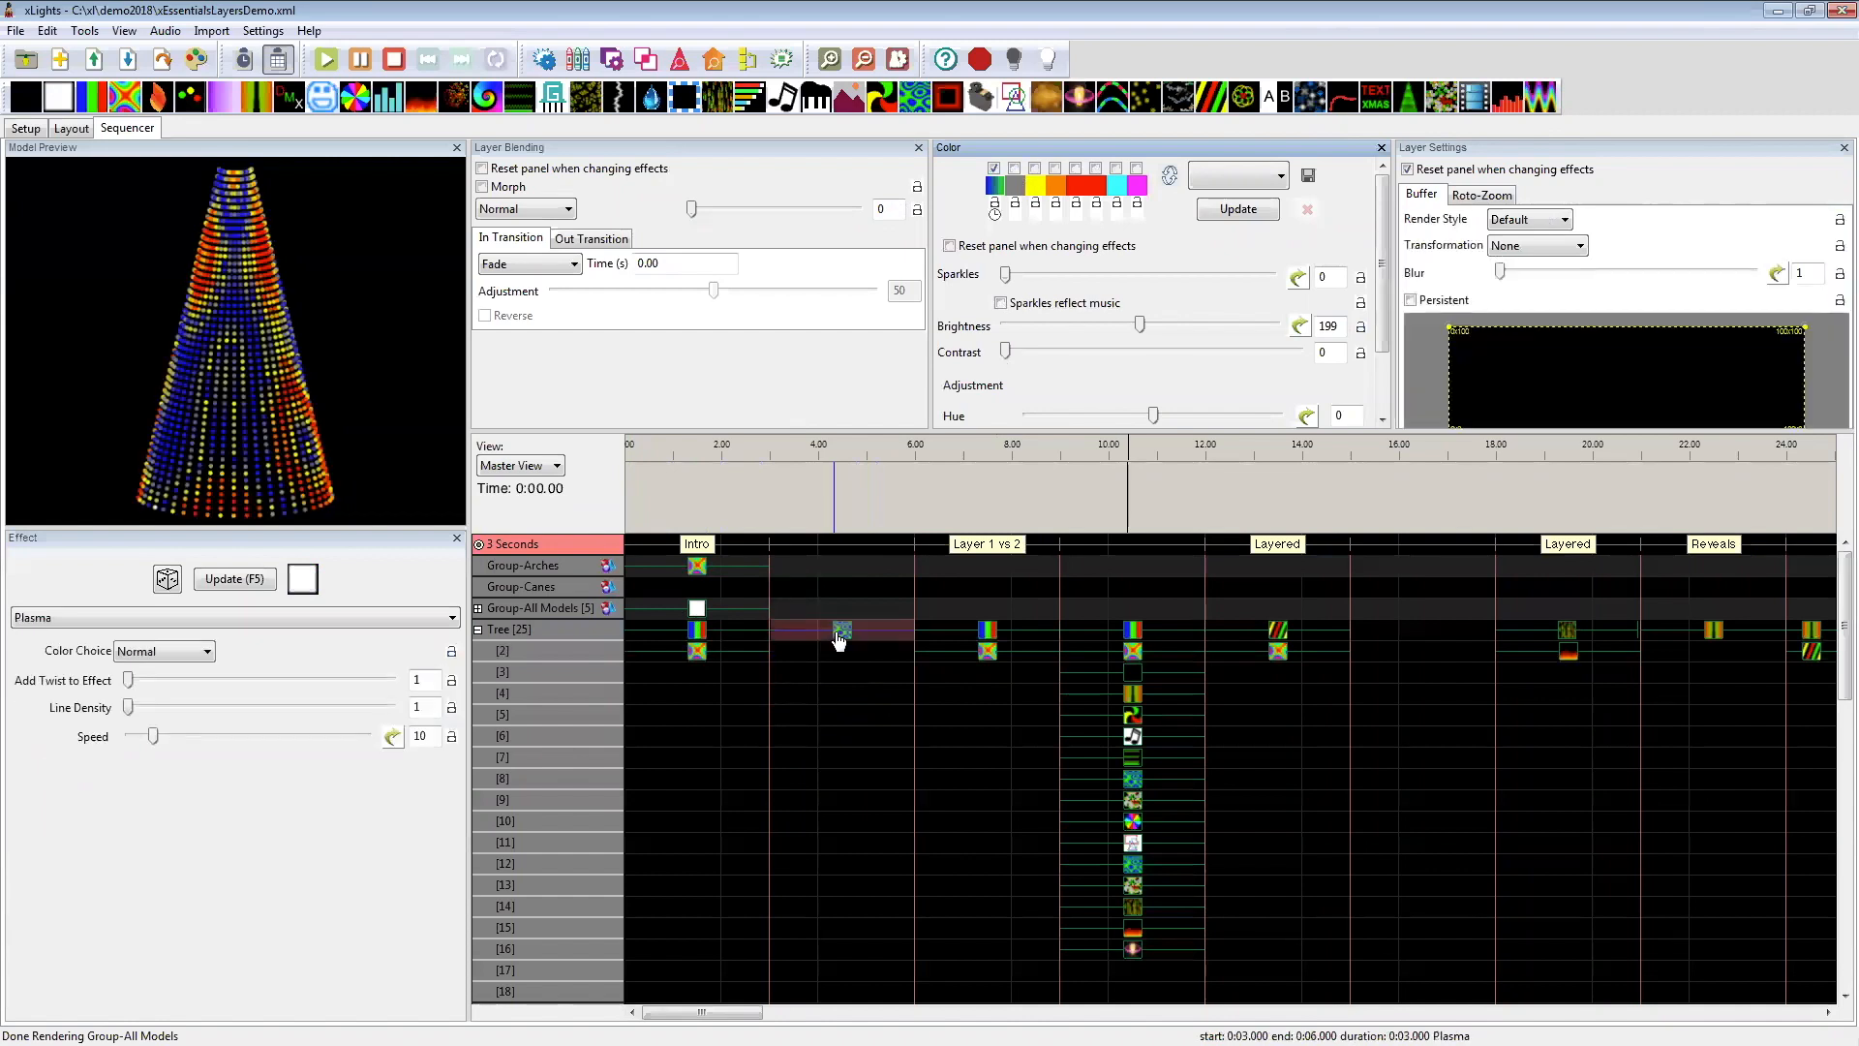
left_click(1034, 170)
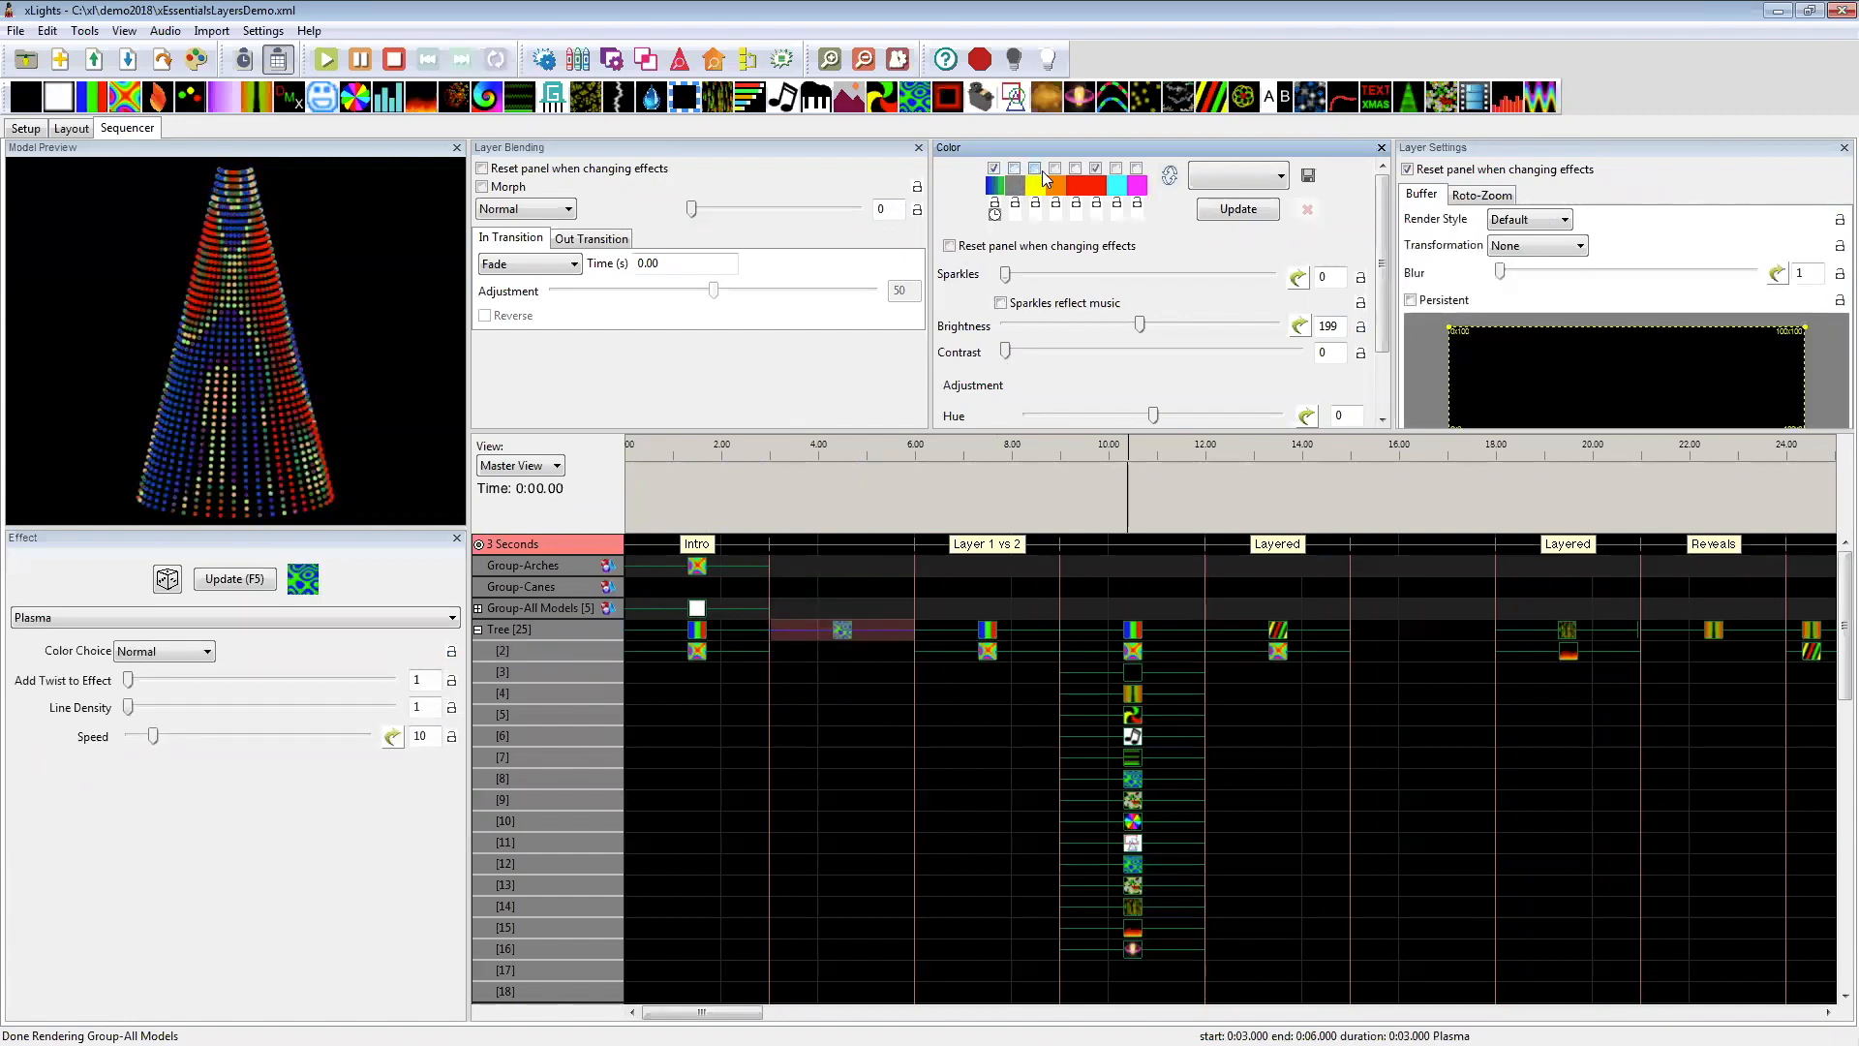
left_click(1097, 171)
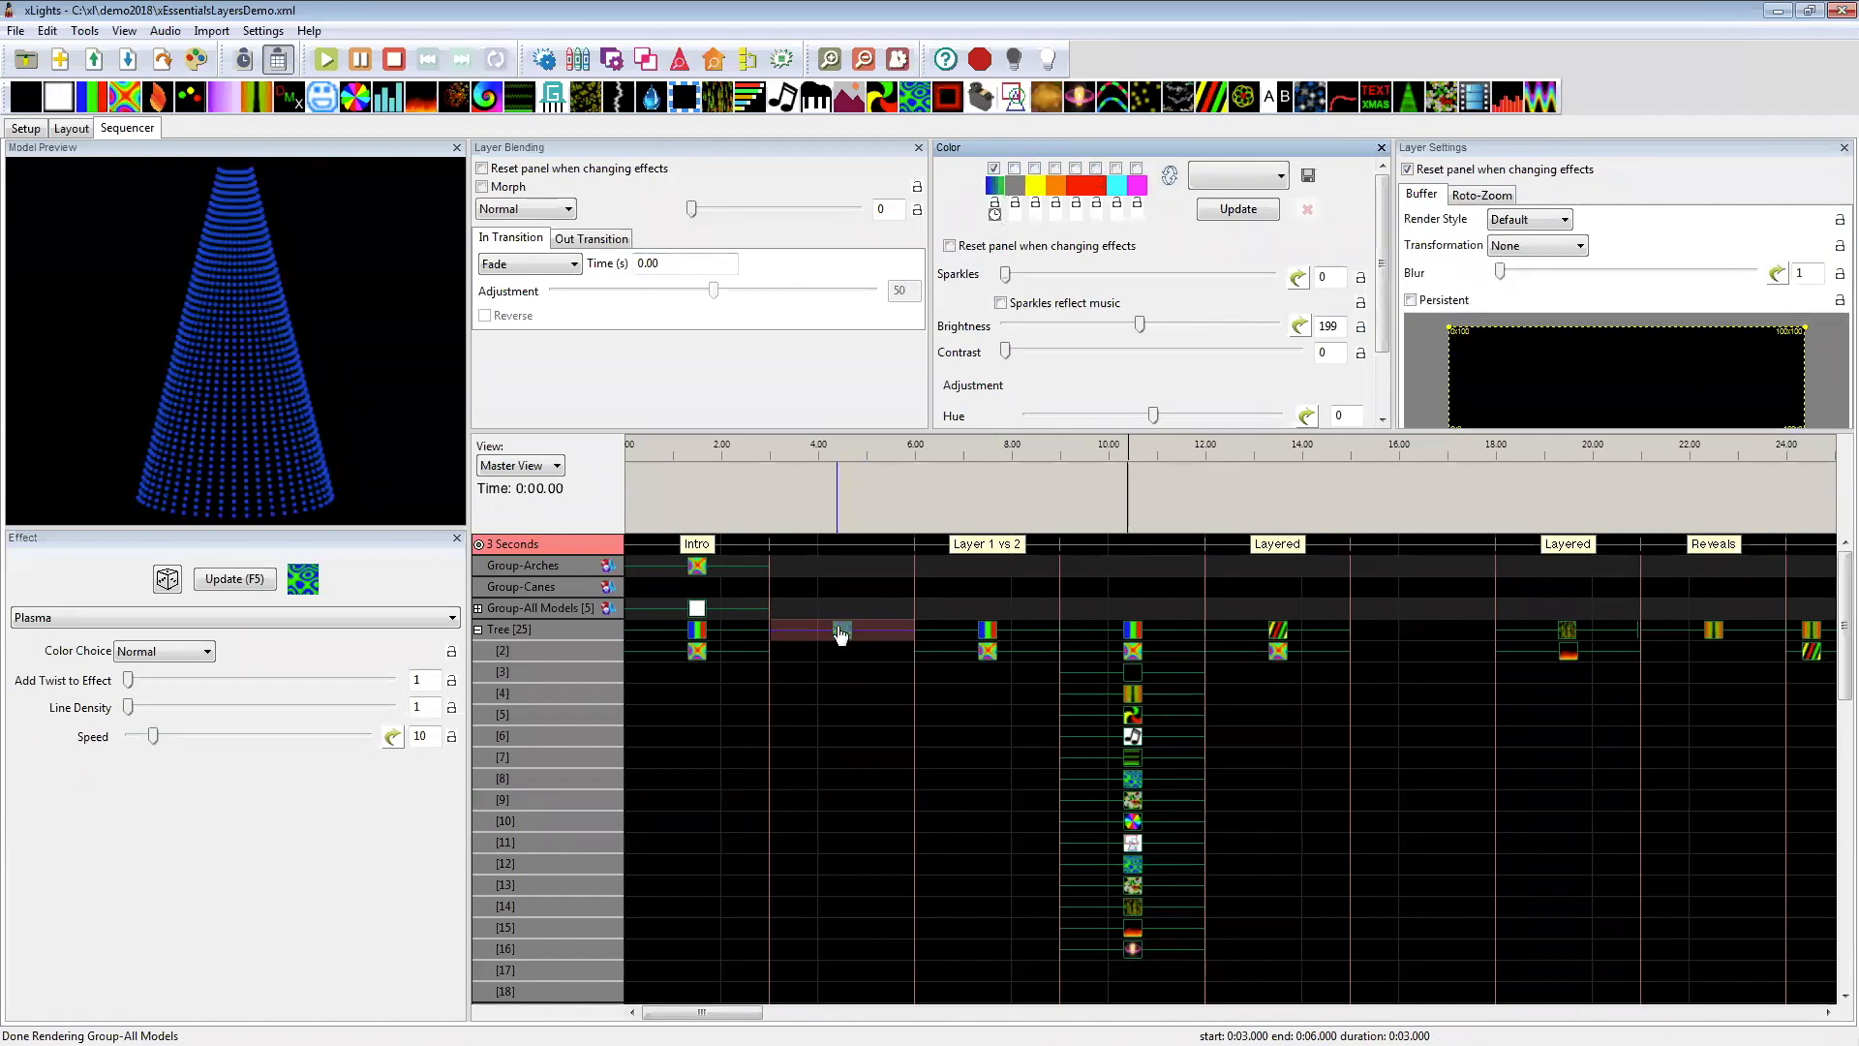
Step: Set the Plasma effect's Add Twist to Effect to 4 and preview the effect on the Tree
left_click_drag(128, 680, 216, 681)
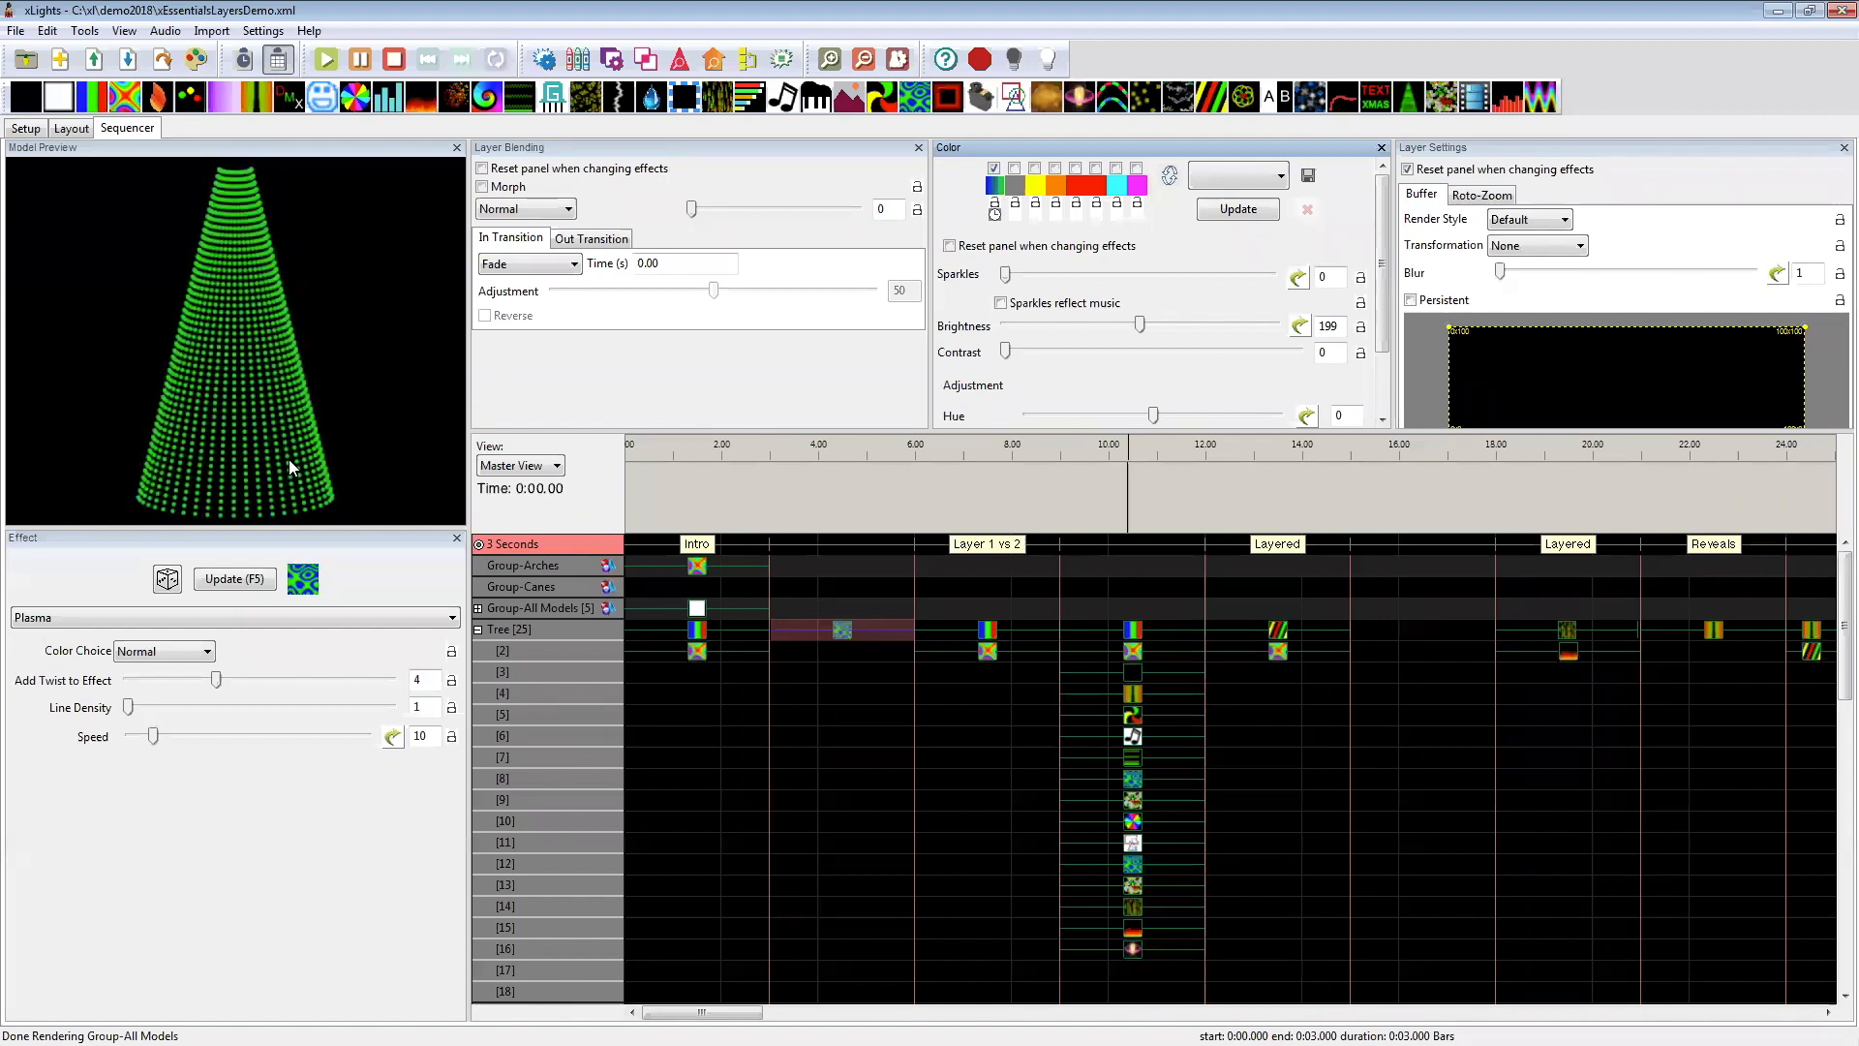
left_click_drag(877, 693, 843, 634)
left_click(841, 633)
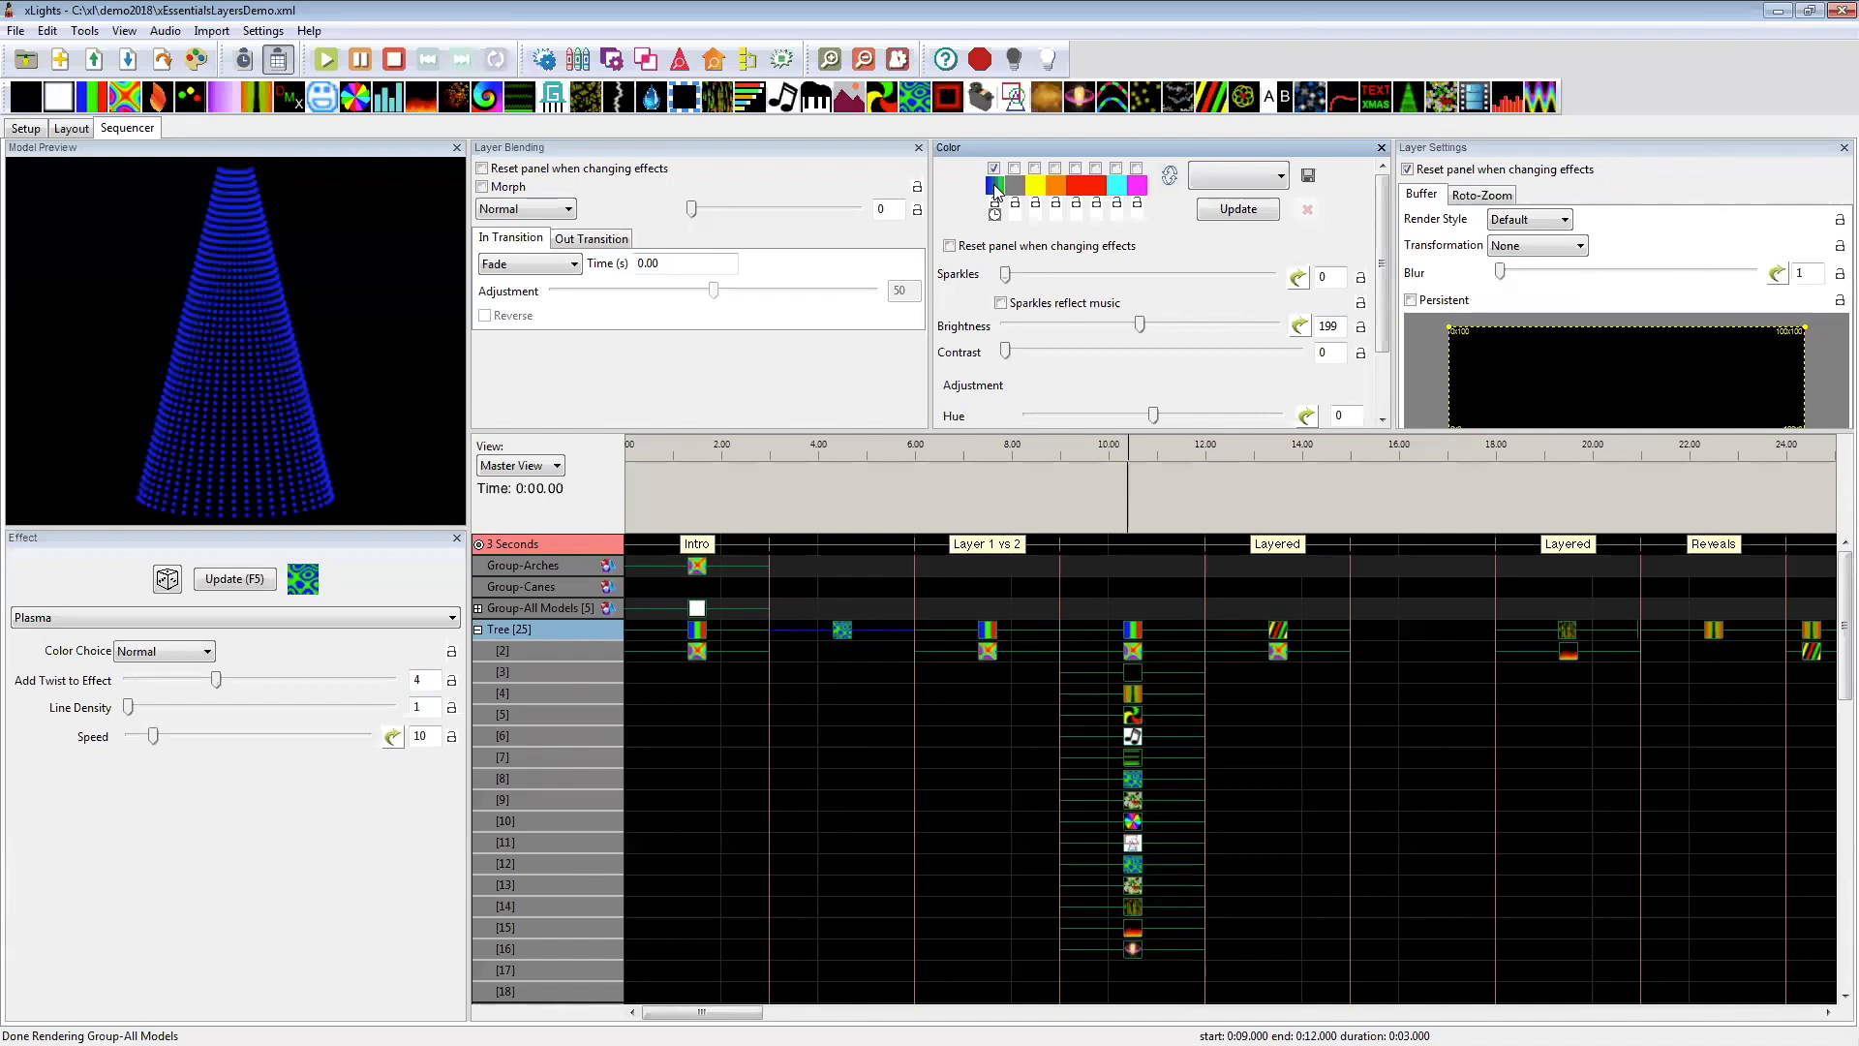
left_click(841, 631)
left_click(827, 658)
left_click(847, 637)
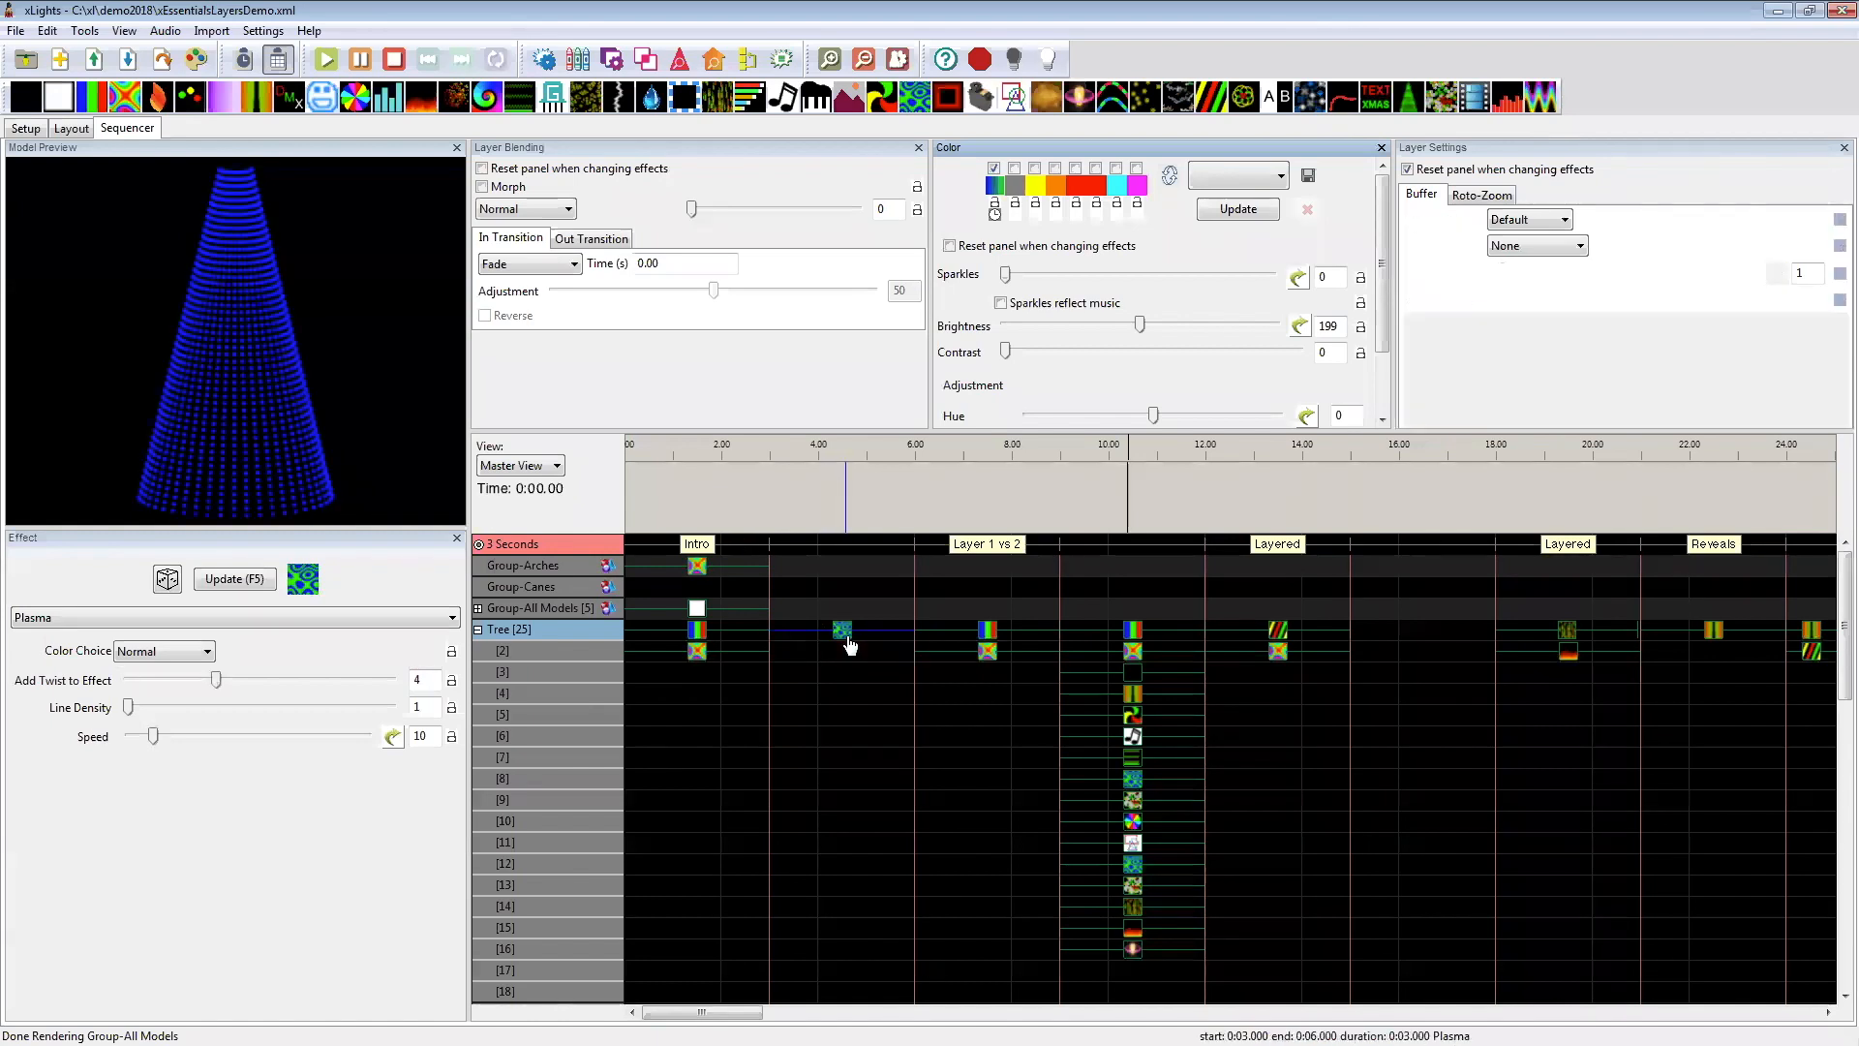